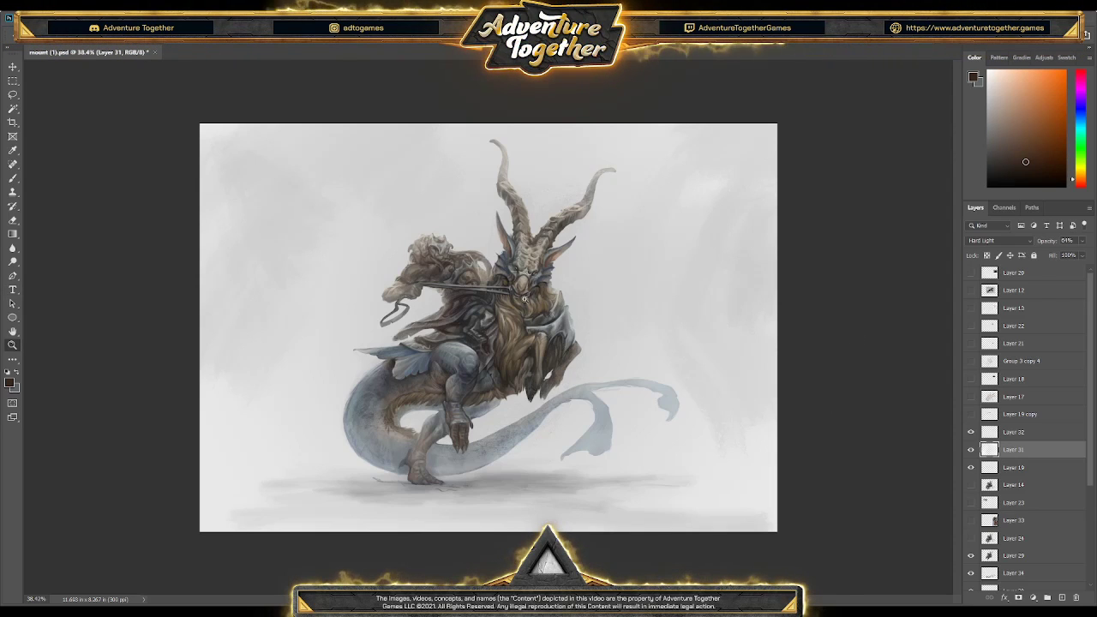
- Hide Layer 31 and make Layer 29 the active layer
{"action": "left_click_drag", "start_coordinate": [524, 299], "coordinate": [559, 288]}
{"action": "scroll", "coordinate": [615, 330], "scroll_direction": "up", "scroll_amount": 1}
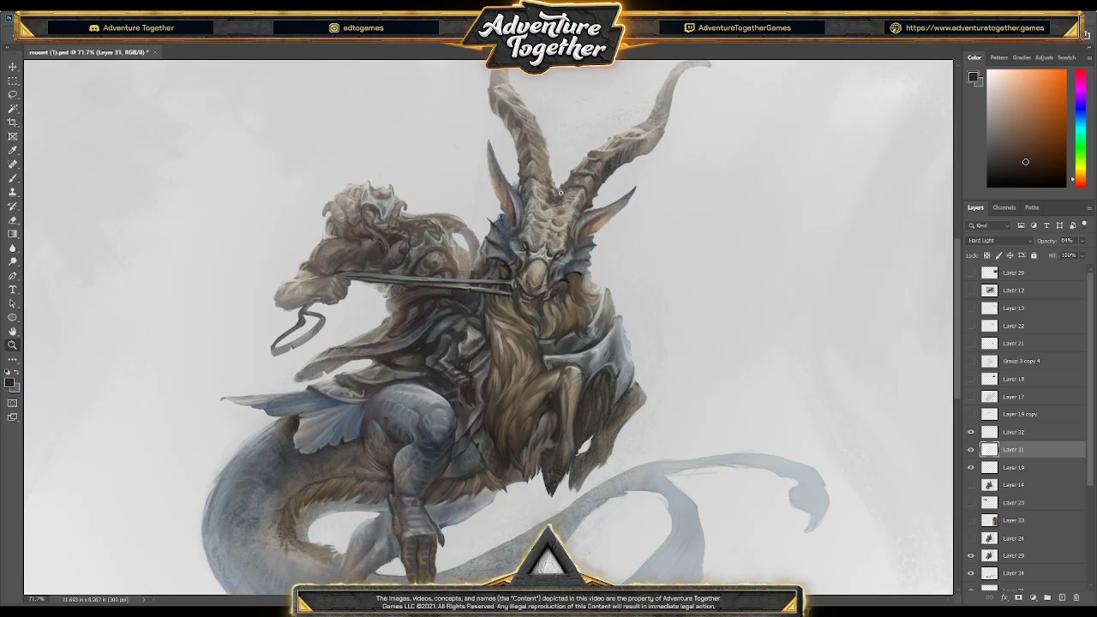
{"action": "left_click_drag", "start_coordinate": [559, 192], "coordinate": [573, 193]}
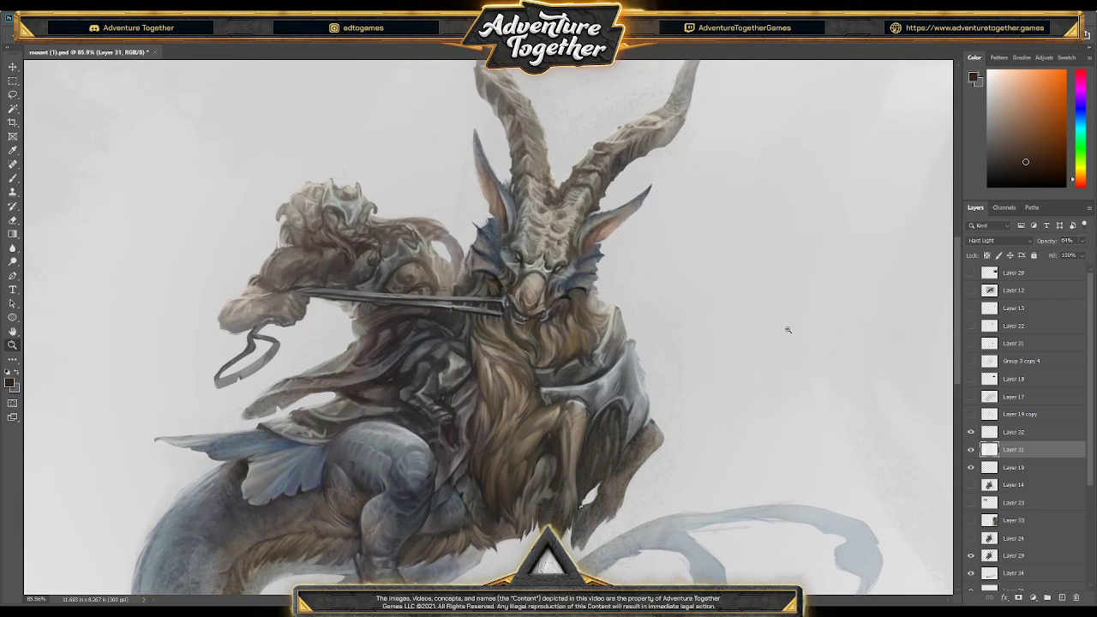
{"action": "left_click", "coordinate": [972, 449]}
{"action": "scroll", "coordinate": [596, 266], "scroll_direction": "up", "scroll_amount": 1}
{"action": "scroll", "coordinate": [596, 266], "scroll_direction": "down", "scroll_amount": 3}
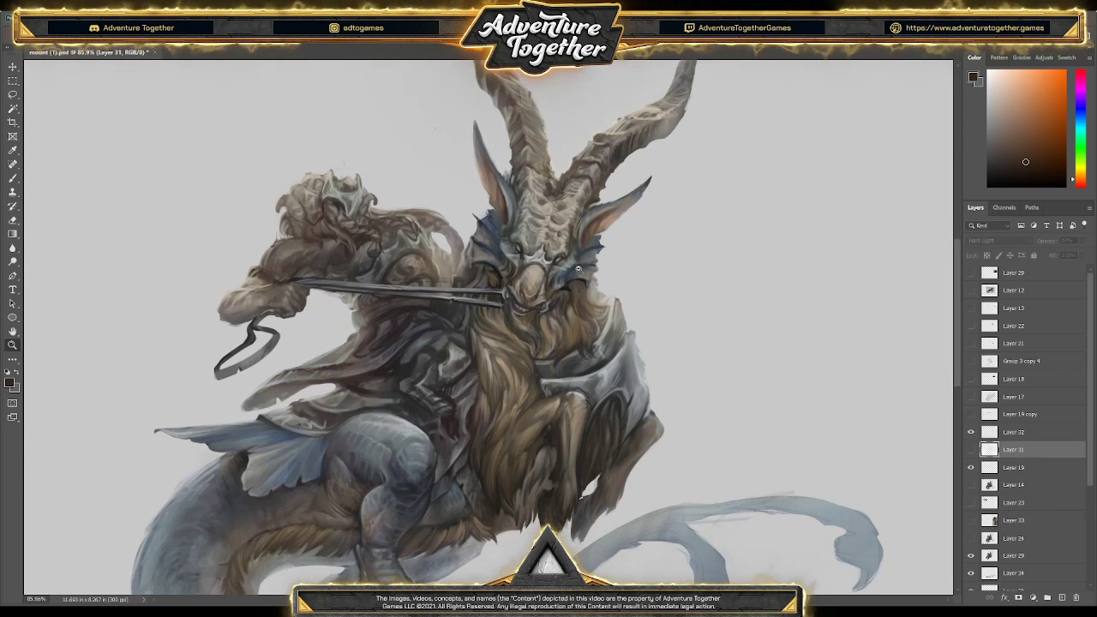
{"action": "scroll", "coordinate": [1010, 534], "scroll_direction": "down", "scroll_amount": 1}
{"action": "left_click", "coordinate": [1015, 520]}
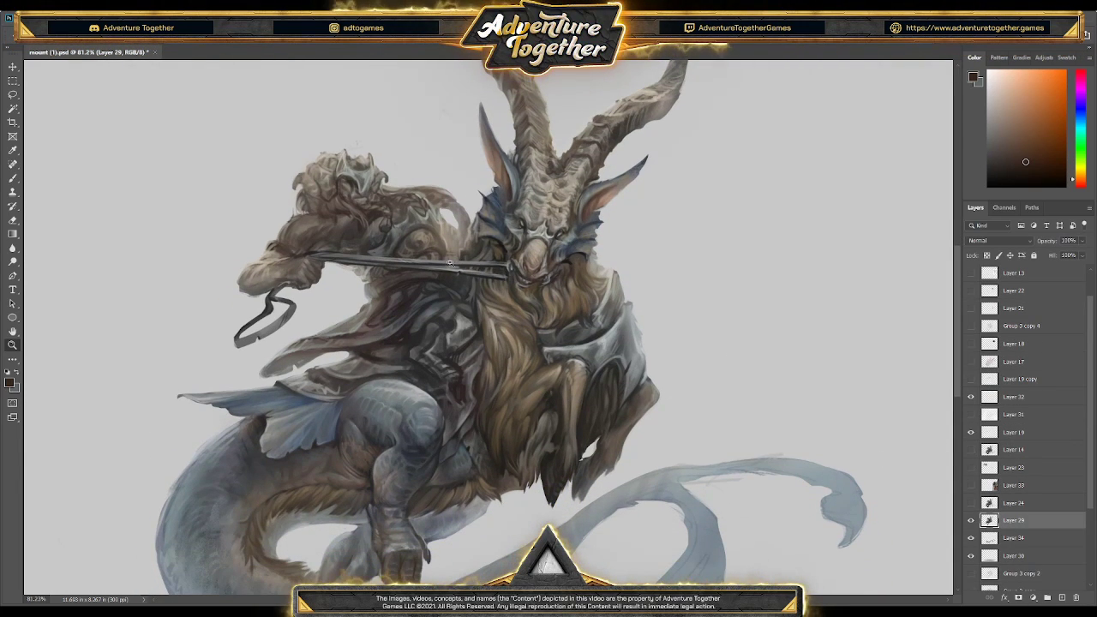
{"action": "scroll", "coordinate": [638, 322], "scroll_direction": "down", "scroll_amount": 2}
{"action": "scroll", "coordinate": [638, 321], "scroll_direction": "up", "scroll_amount": 2}
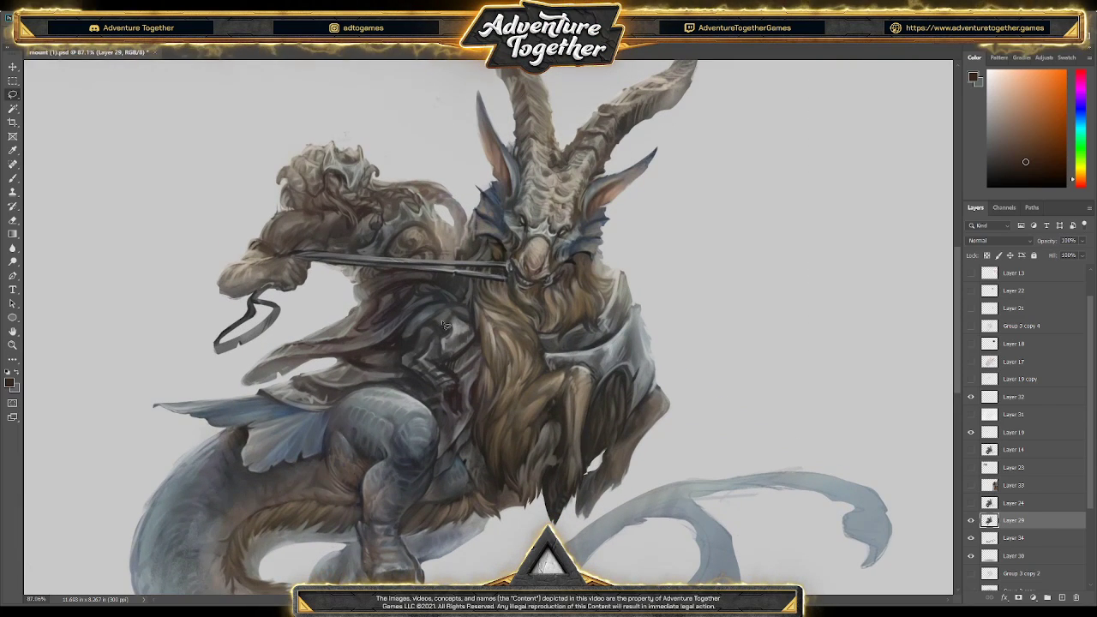
{"action": "key", "text": "l"}
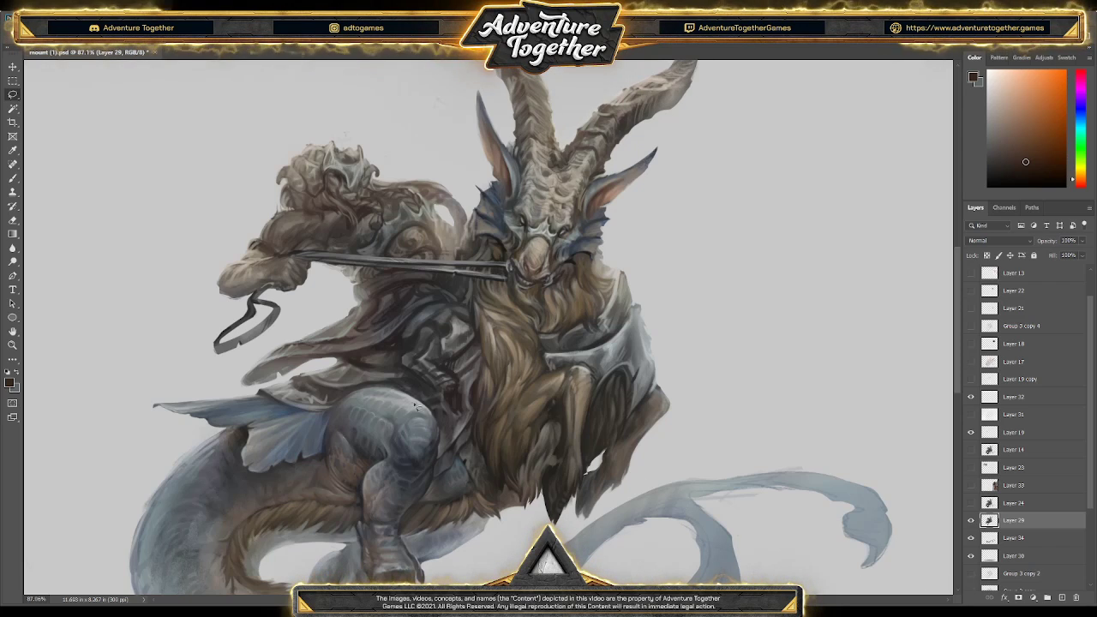
{"action": "mouse_move", "coordinate": [393, 366]}
{"action": "left_mouse_down"}
{"action": "mouse_move", "coordinate": [379, 347]}
{"action": "mouse_move", "coordinate": [454, 305]}
{"action": "mouse_move", "coordinate": [483, 337]}
{"action": "mouse_move", "coordinate": [466, 355]}
{"action": "left_mouse_up"}
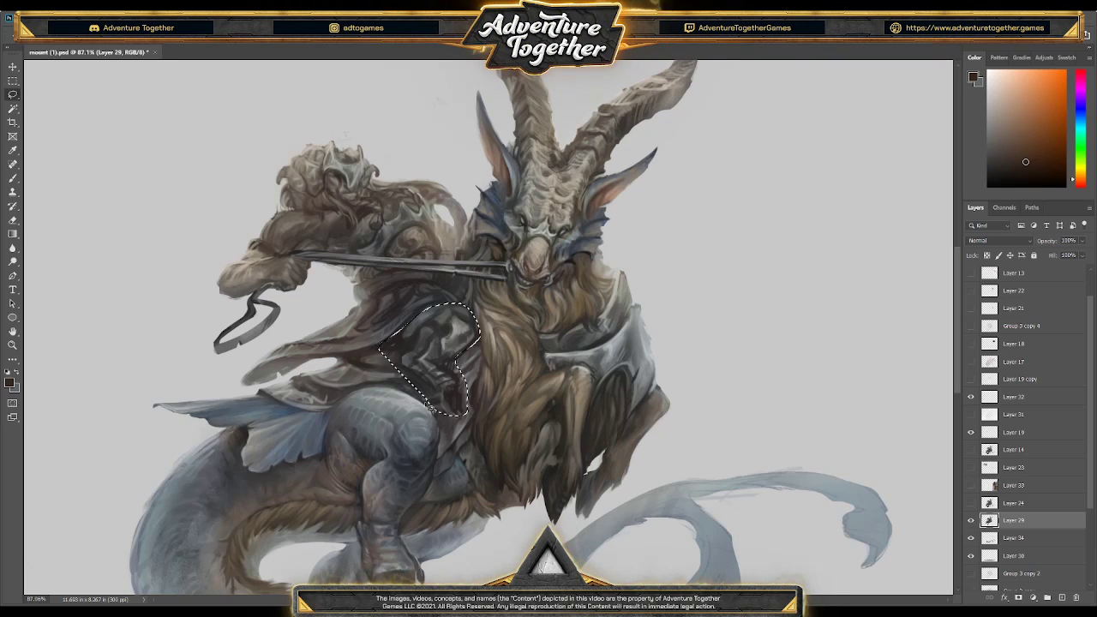
{"action": "key", "text": "ctrl+t"}
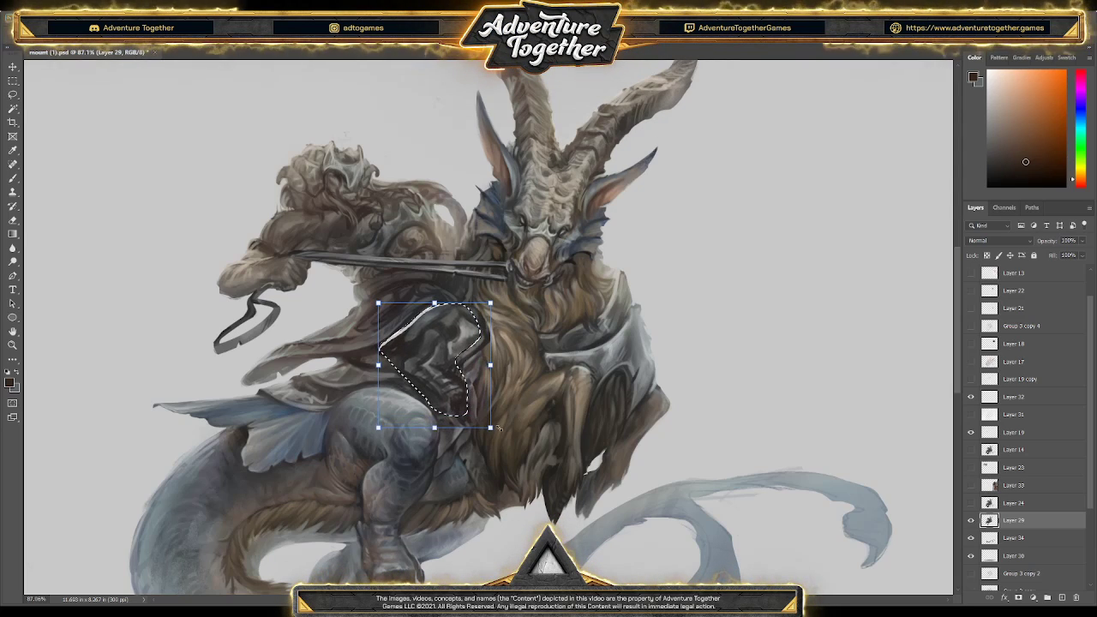
{"action": "left_click_drag", "start_coordinate": [458, 344], "coordinate": [452, 343]}
{"action": "key", "text": "Return"}
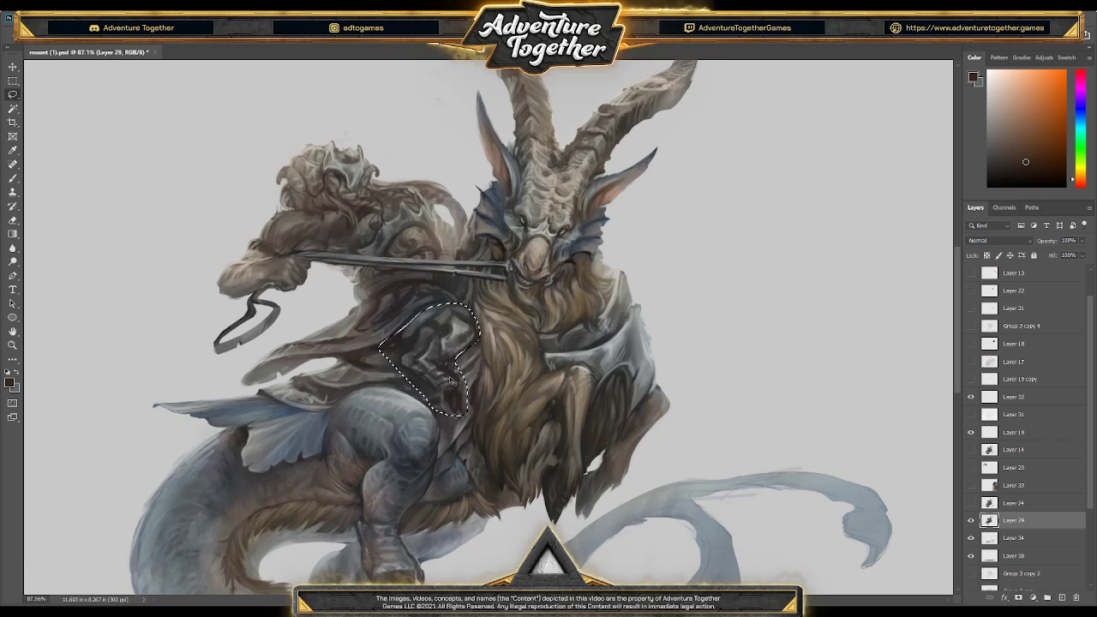
{"action": "key", "text": "ctrl+d"}
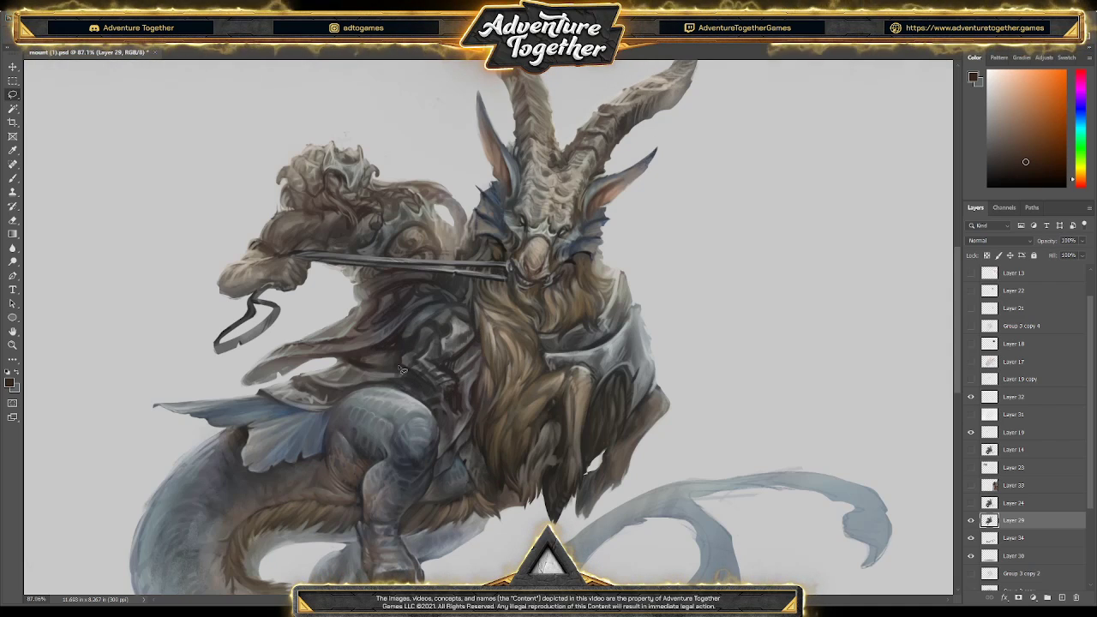
- Lasso the rider's dark armoured leg closely, enlarge and shift it toward the goat's fur, and distort its lower corner outward
{"action": "left_click_drag", "start_coordinate": [410, 315], "coordinate": [415, 347]}
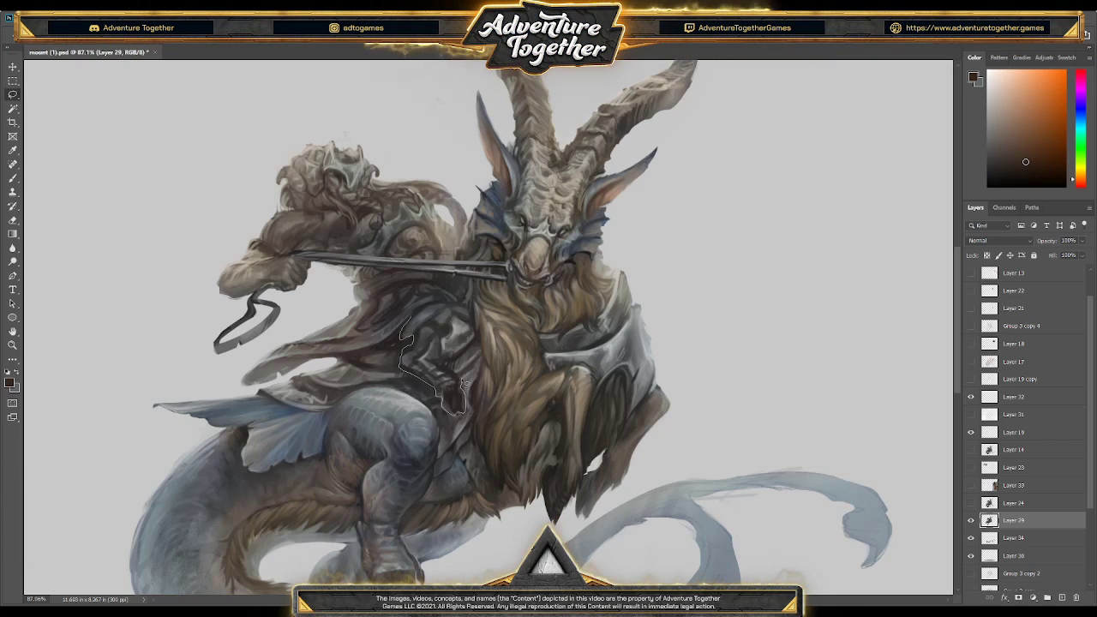
{"action": "mouse_move", "coordinate": [462, 365]}
{"action": "left_mouse_down"}
{"action": "mouse_move", "coordinate": [484, 339]}
{"action": "mouse_move", "coordinate": [439, 305]}
{"action": "left_mouse_up"}
{"action": "key", "text": "ctrl+t"}
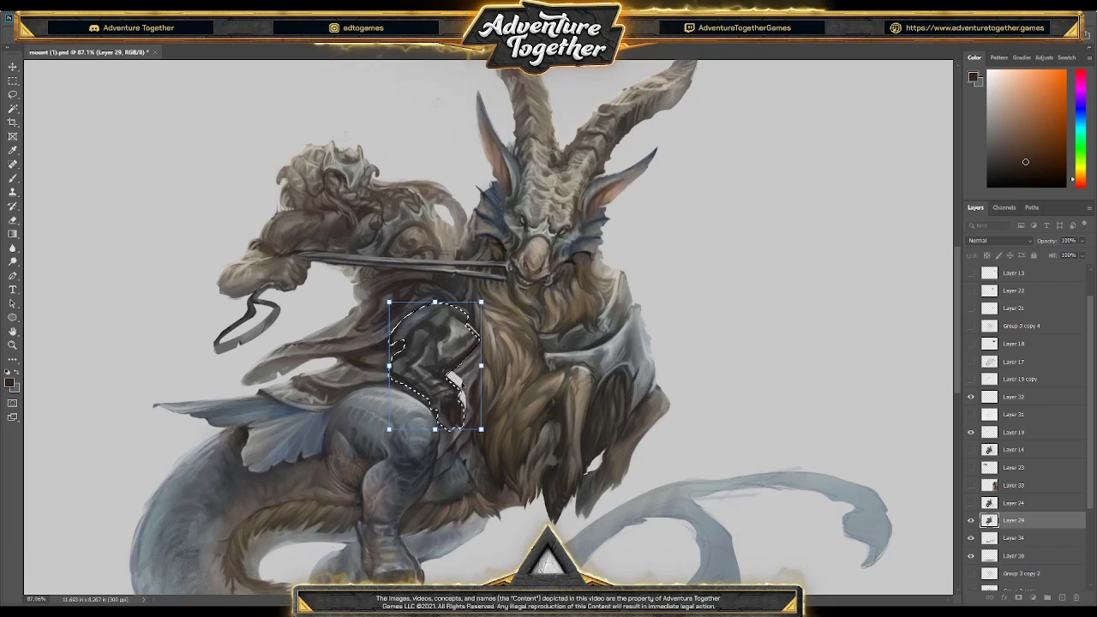
{"action": "key", "text": "Right"}
{"action": "key", "text": "Right"}
{"action": "key", "text": "Right"}
{"action": "key", "text": "Right"}
{"action": "key", "text": "Right"}
{"action": "key", "text": "Right"}
{"action": "key", "text": "Right"}
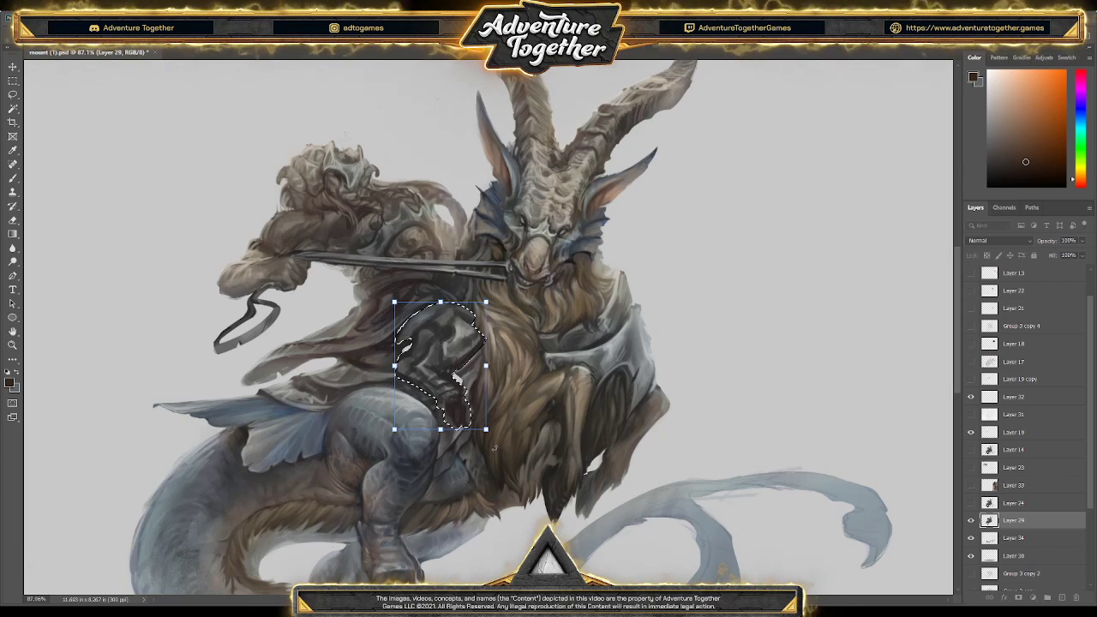
{"action": "left_click_drag", "start_coordinate": [487, 429], "coordinate": [500, 444]}
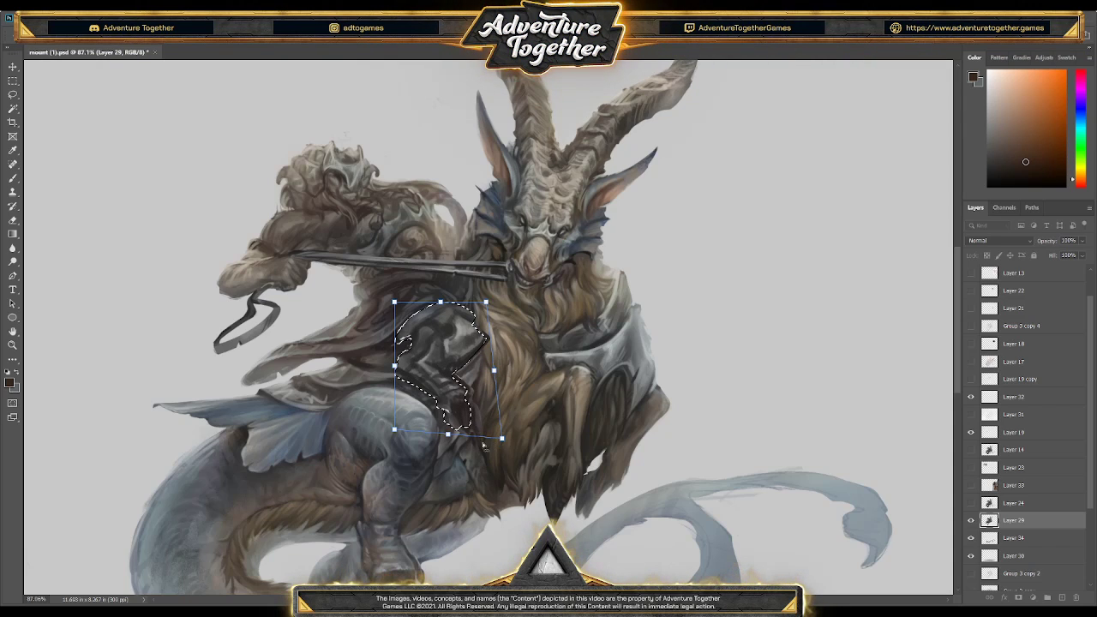
{"action": "key", "text": "Return"}
{"action": "key", "text": "ctrl+d"}
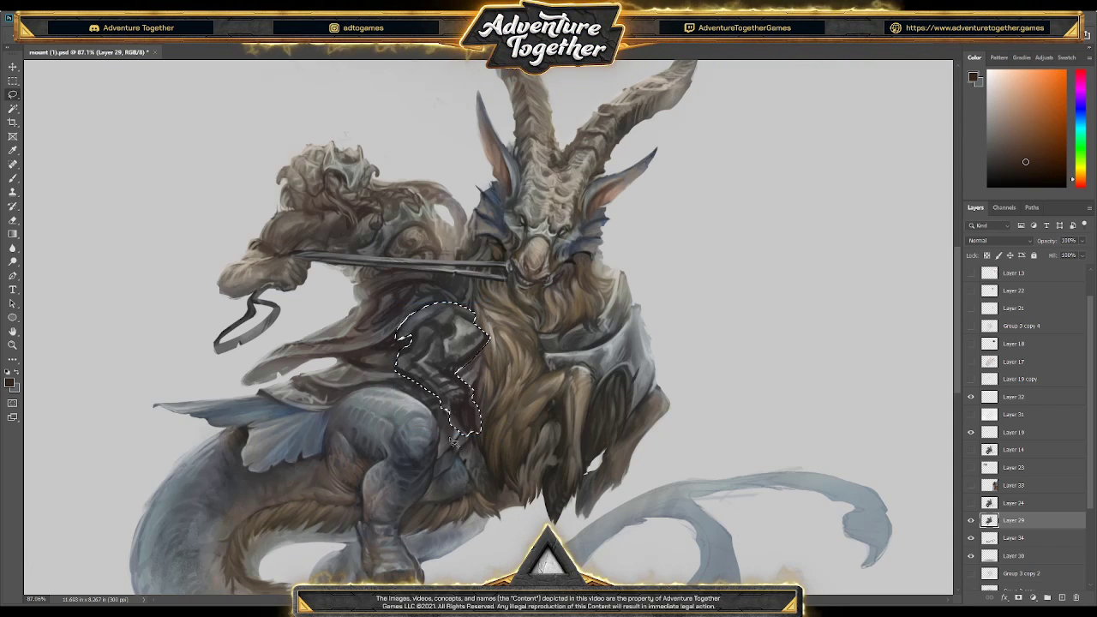
- Paint over the edges of the reshaped armoured leg with colours sampled from the armour and the adjoining fur
{"action": "left_click", "coordinate": [405, 338], "text": "alt"}
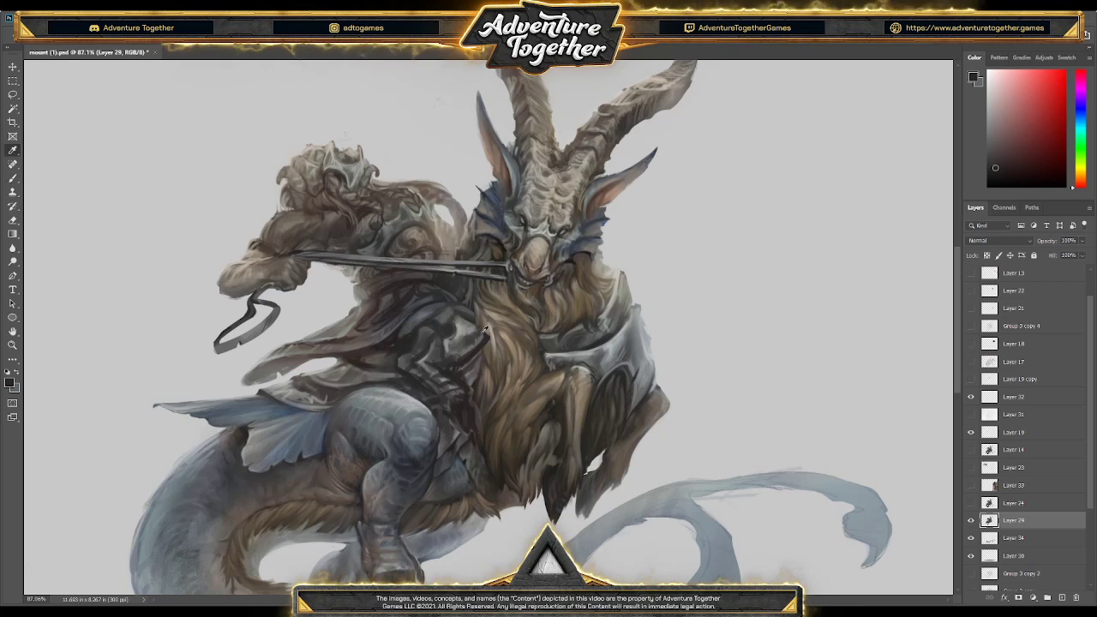
{"action": "left_click", "coordinate": [491, 344], "text": "alt"}
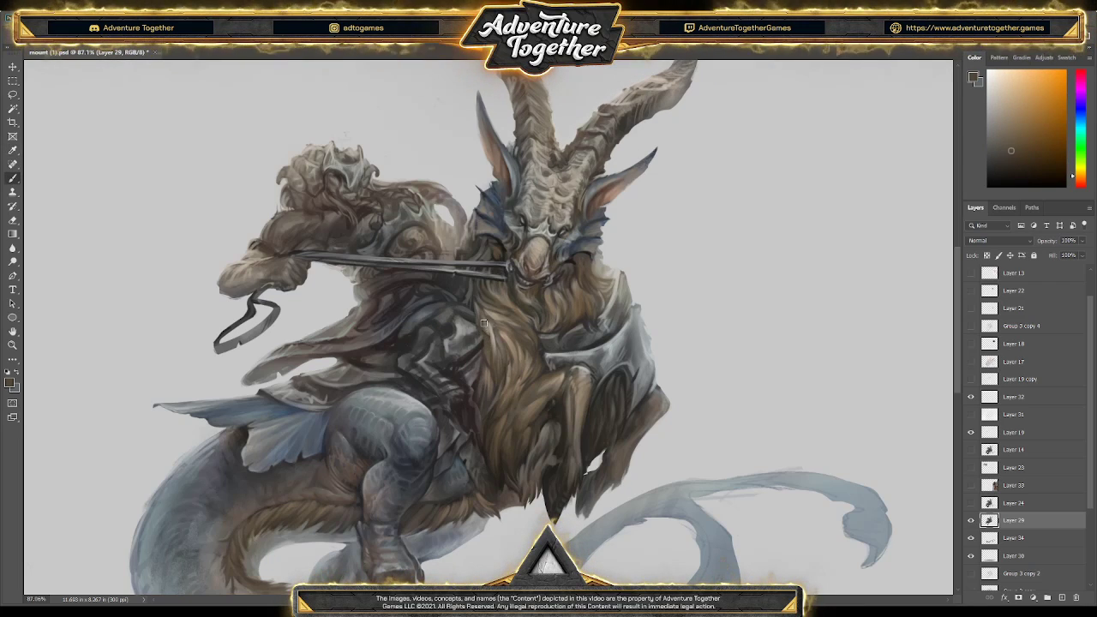
{"action": "left_click", "coordinate": [490, 355], "text": "alt"}
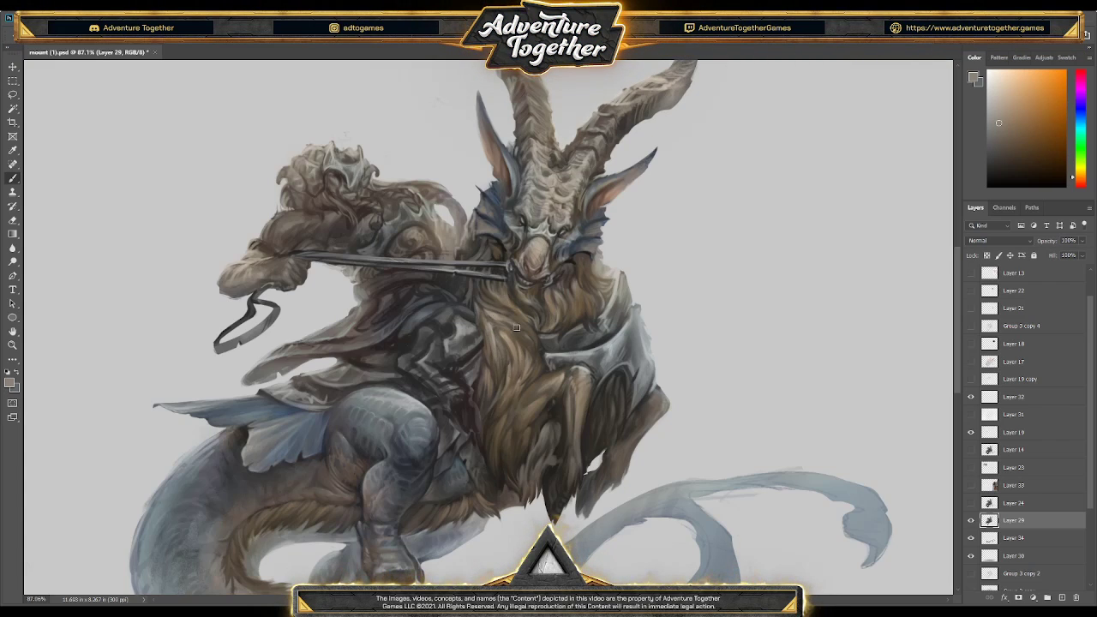
- Refine the goat's beard and the shadows beneath its mouth with brush colours sampled from the surrounding fur
{"action": "key", "text": "z"}
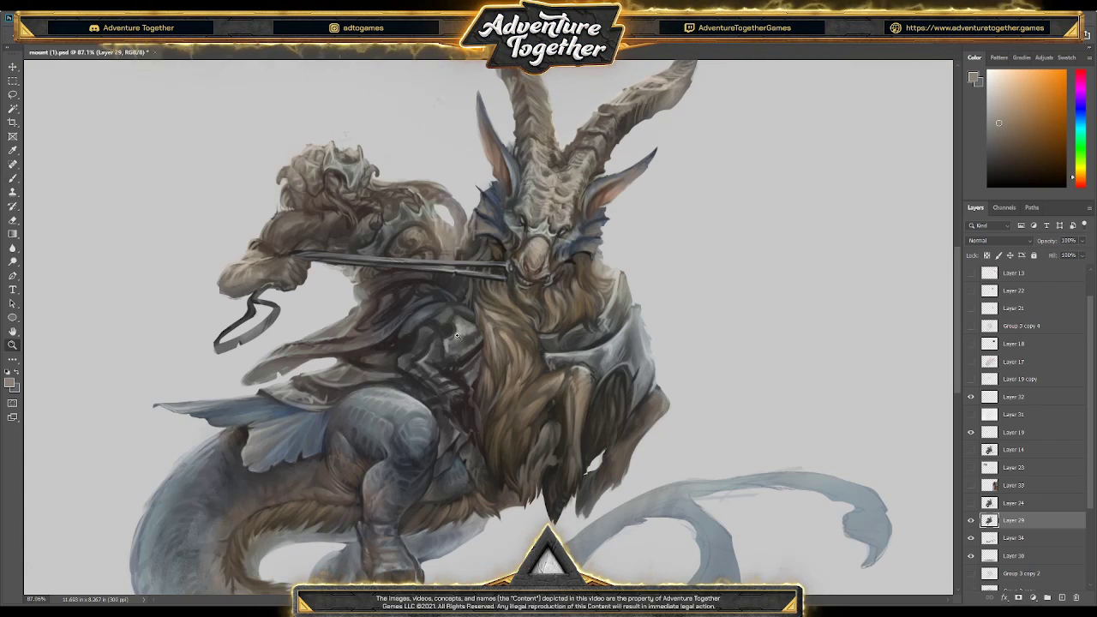
{"action": "scroll", "coordinate": [427, 440], "scroll_direction": "down", "scroll_amount": 2}
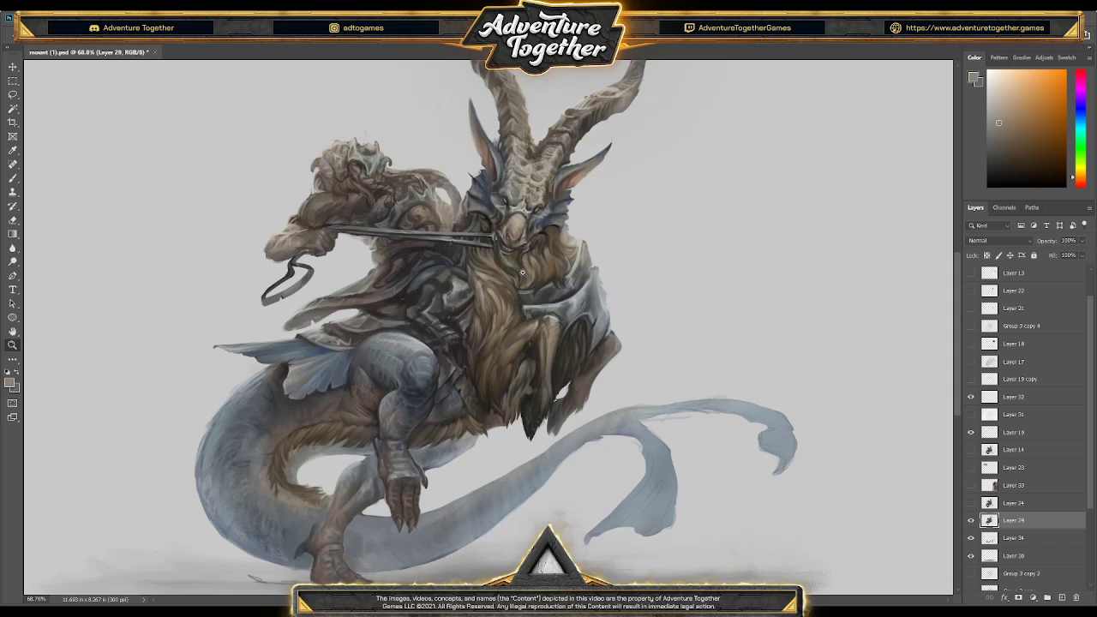
{"action": "left_click_drag", "start_coordinate": [523, 272], "coordinate": [554, 266]}
{"action": "left_click", "coordinate": [549, 276]}
{"action": "key", "text": "b"}
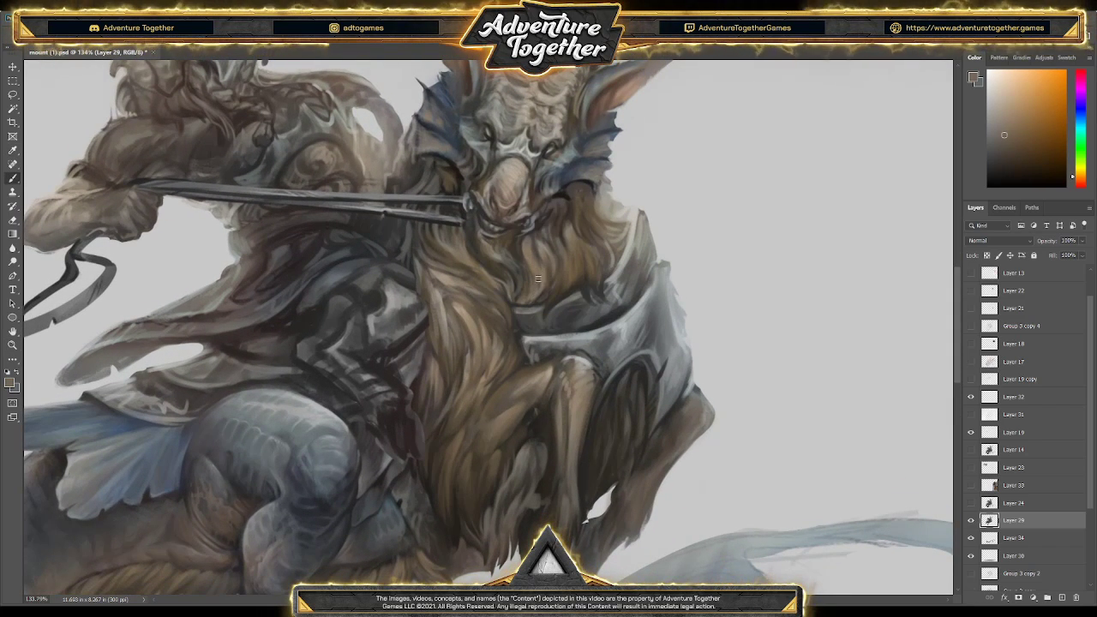
{"action": "left_click", "coordinate": [523, 304], "text": "alt"}
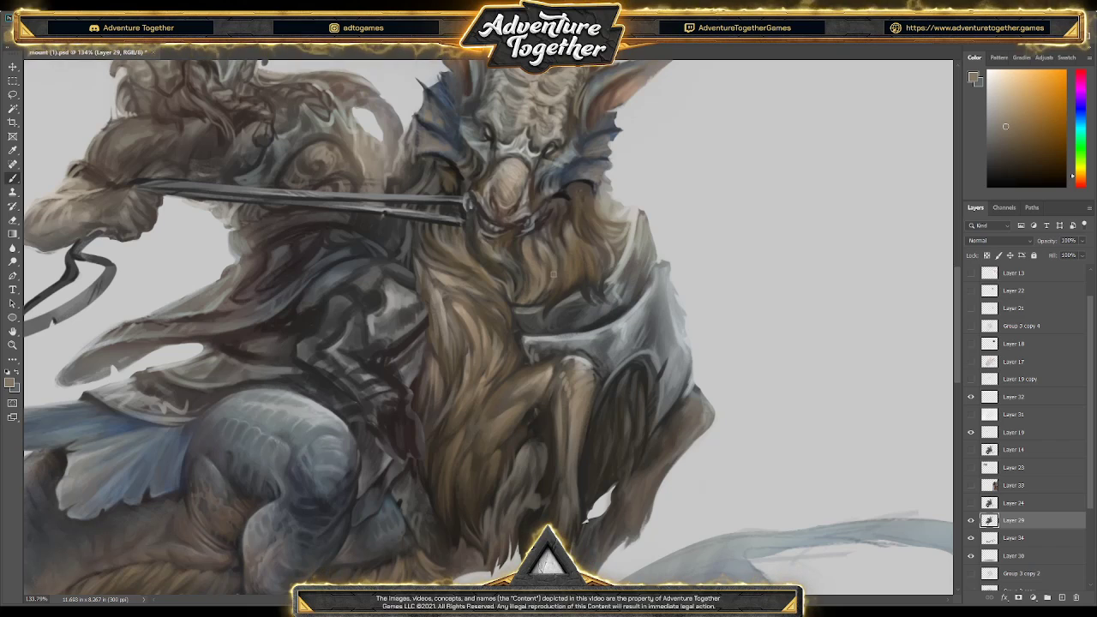
{"action": "left_click", "coordinate": [557, 251], "text": "alt"}
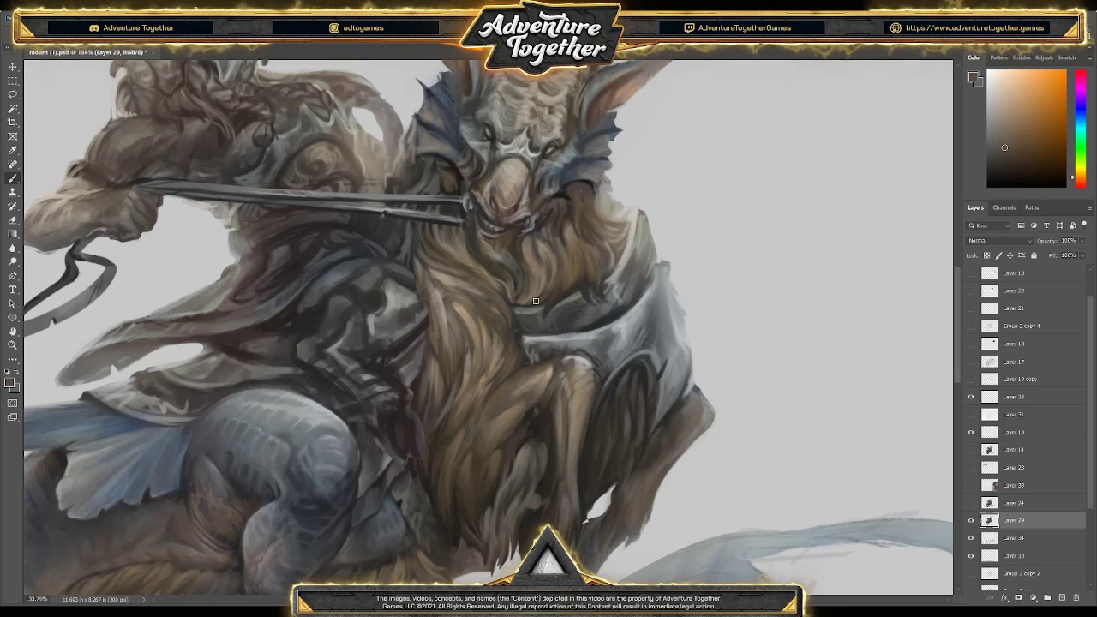
{"action": "key", "text": "alt"}
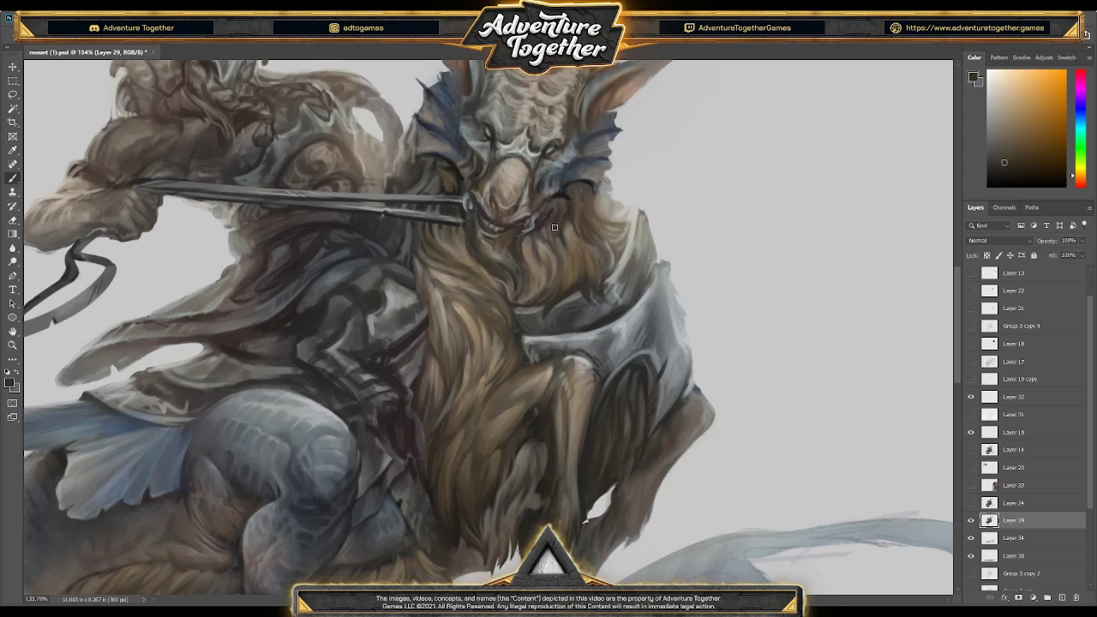
{"action": "left_click", "coordinate": [519, 228], "text": "alt"}
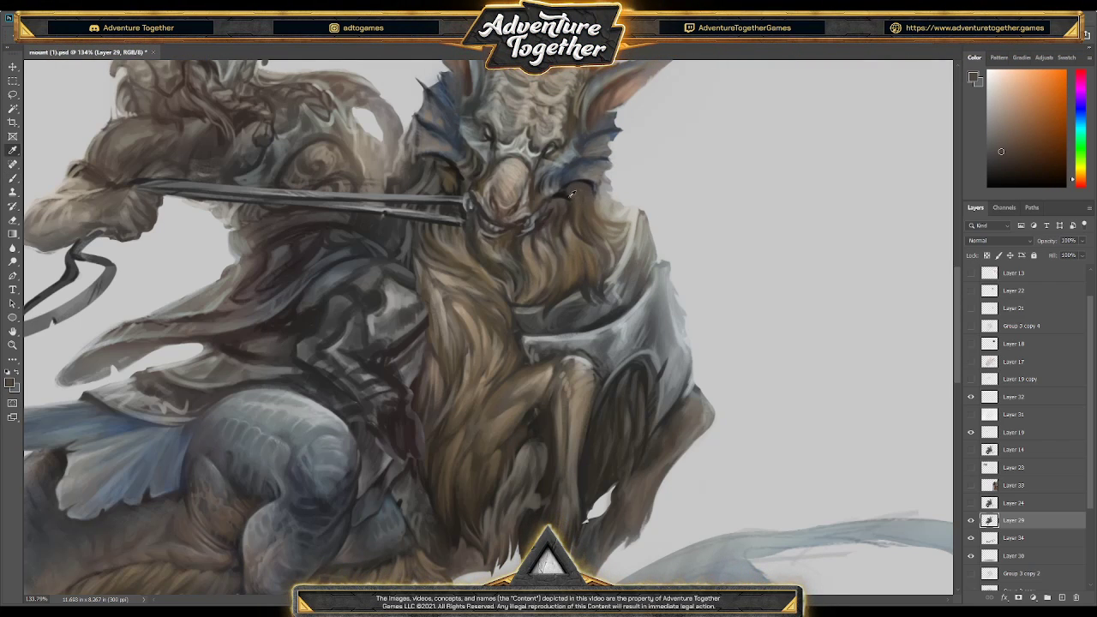
{"action": "left_click", "coordinate": [538, 228], "text": "alt"}
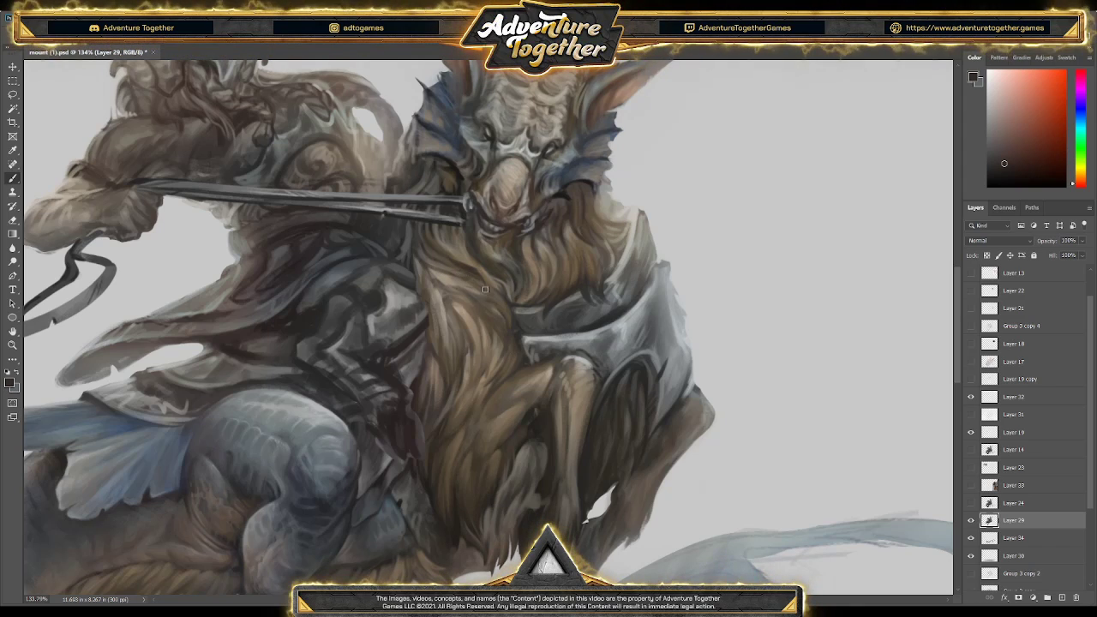
- Paint the goat's neck fur below the reins and the adjoining edge of the rider's knee armour, using sampled local colours
{"action": "left_click", "coordinate": [453, 260], "text": "alt"}
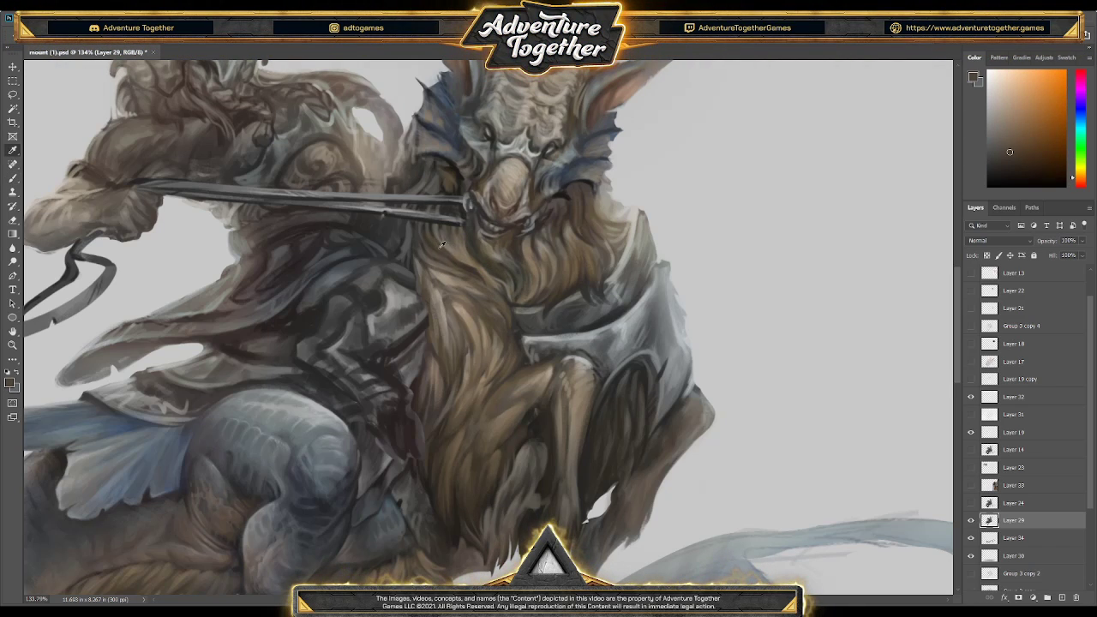
{"action": "left_click", "coordinate": [466, 270], "text": "alt"}
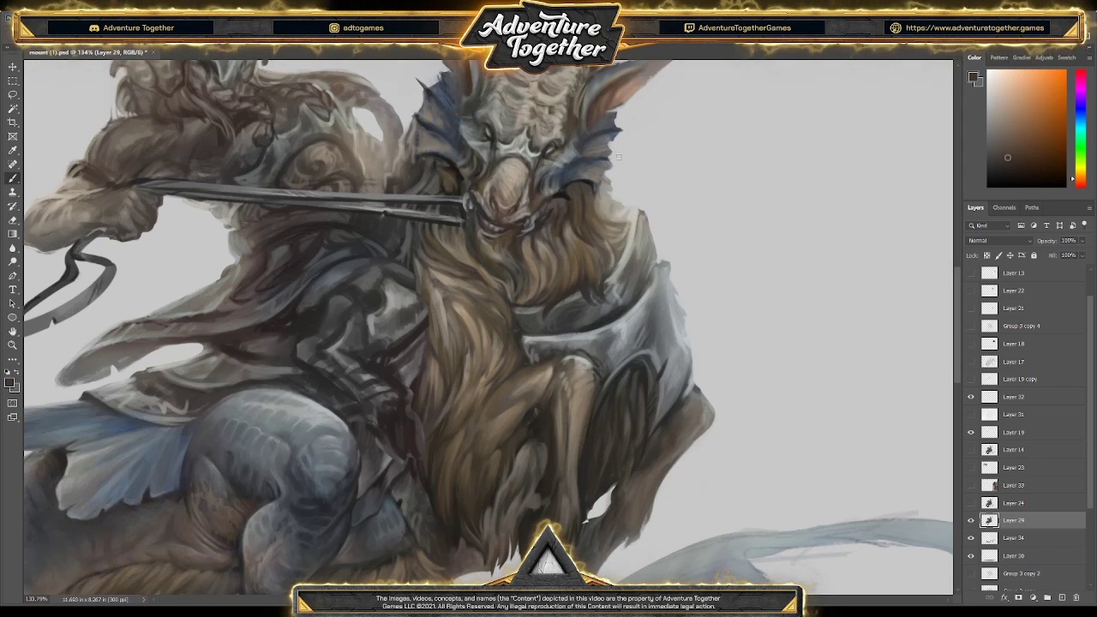
{"action": "key", "text": "alt"}
{"action": "left_click", "coordinate": [403, 287], "text": "alt"}
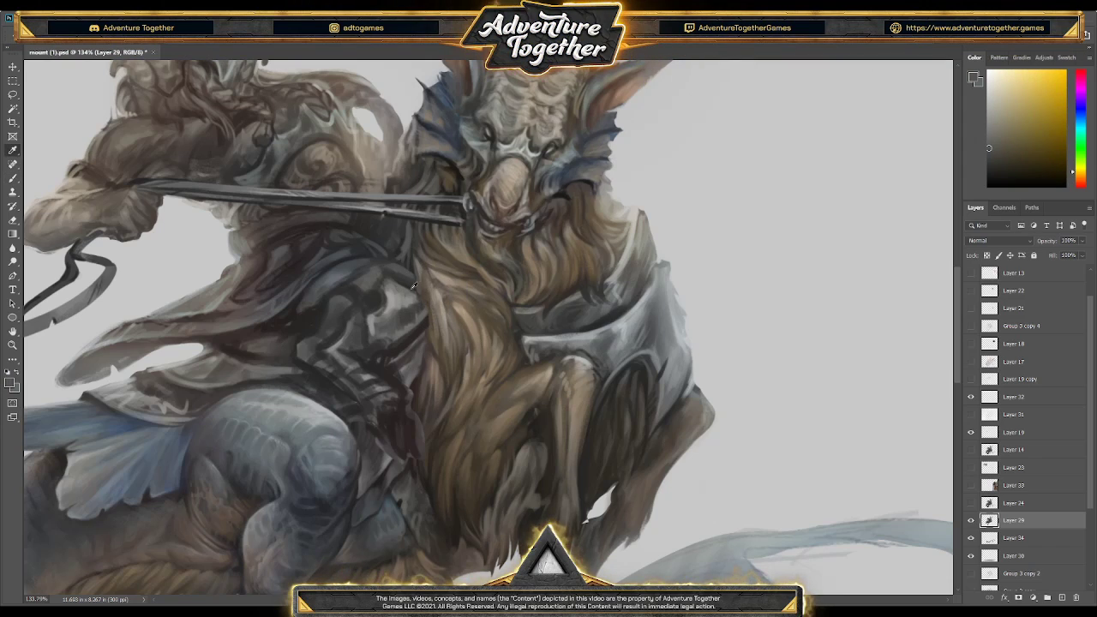
{"action": "left_click", "coordinate": [410, 285], "text": "alt"}
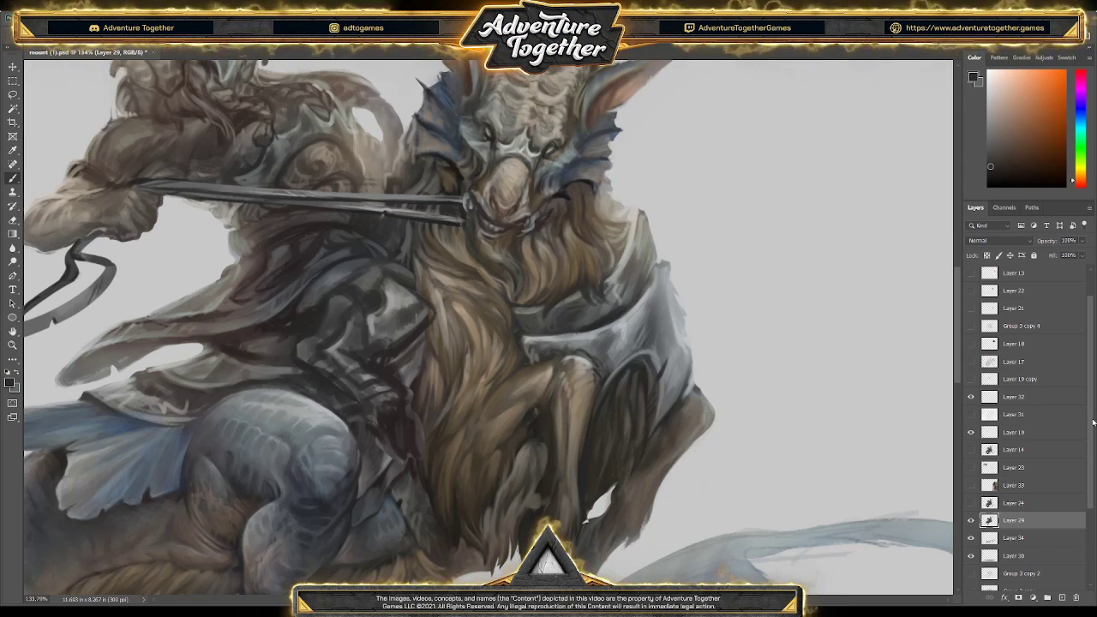
- Show the warrior reference painting on Layer 33
{"action": "scroll", "coordinate": [1092, 387], "scroll_direction": "up", "scroll_amount": 2}
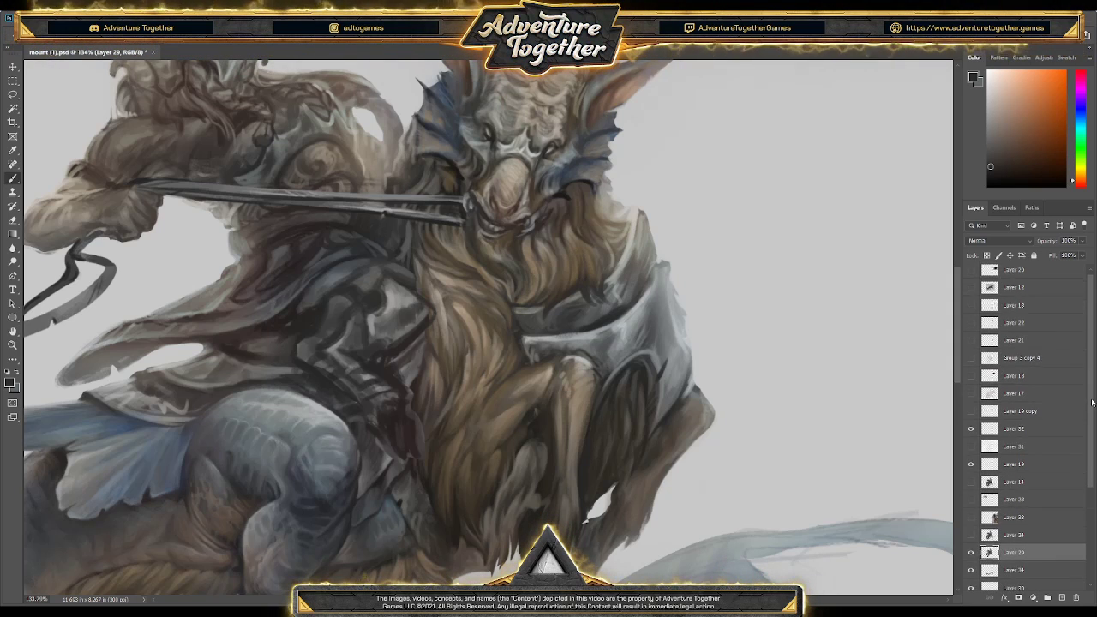
{"action": "scroll", "coordinate": [1092, 413], "scroll_direction": "down", "scroll_amount": 1}
{"action": "left_click", "coordinate": [972, 502]}
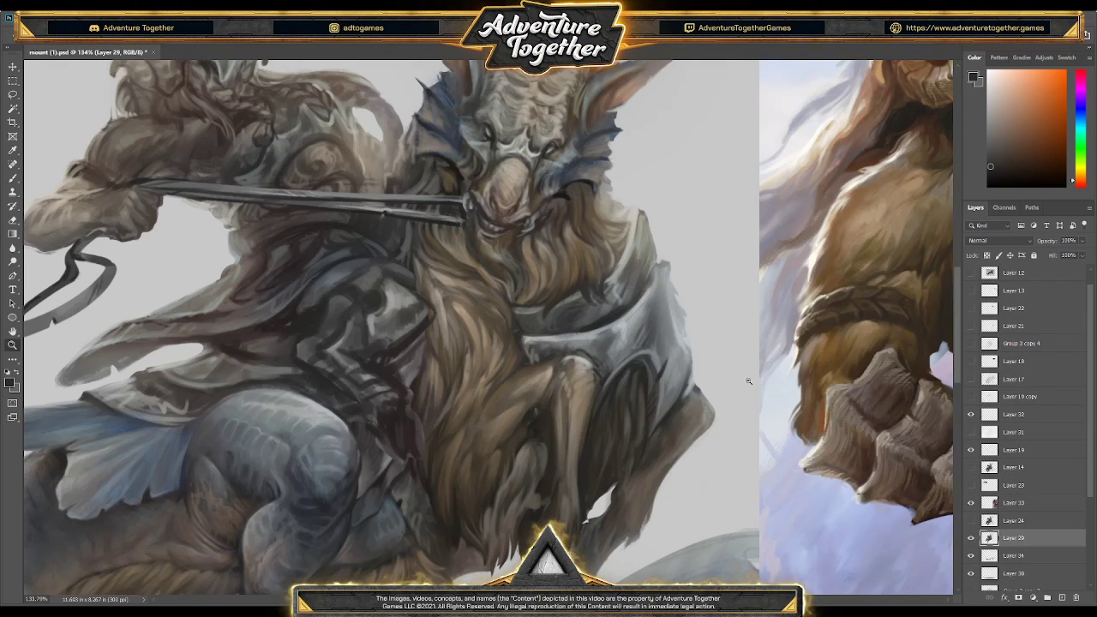
- Raise the Layer 33 reference in the layer stack and place it, scaled down, beside the rider
{"action": "scroll", "coordinate": [743, 350], "scroll_direction": "down", "scroll_amount": 5}
{"action": "left_click_drag", "start_coordinate": [691, 272], "coordinate": [247, 208]}
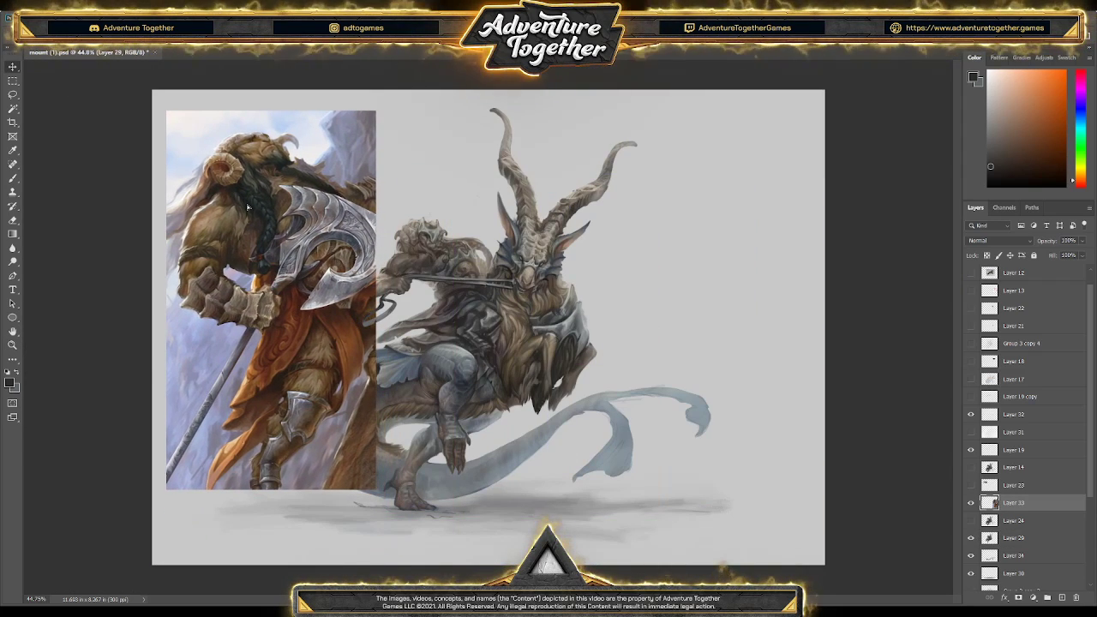
{"action": "key", "text": "ctrl+shift+bracketright"}
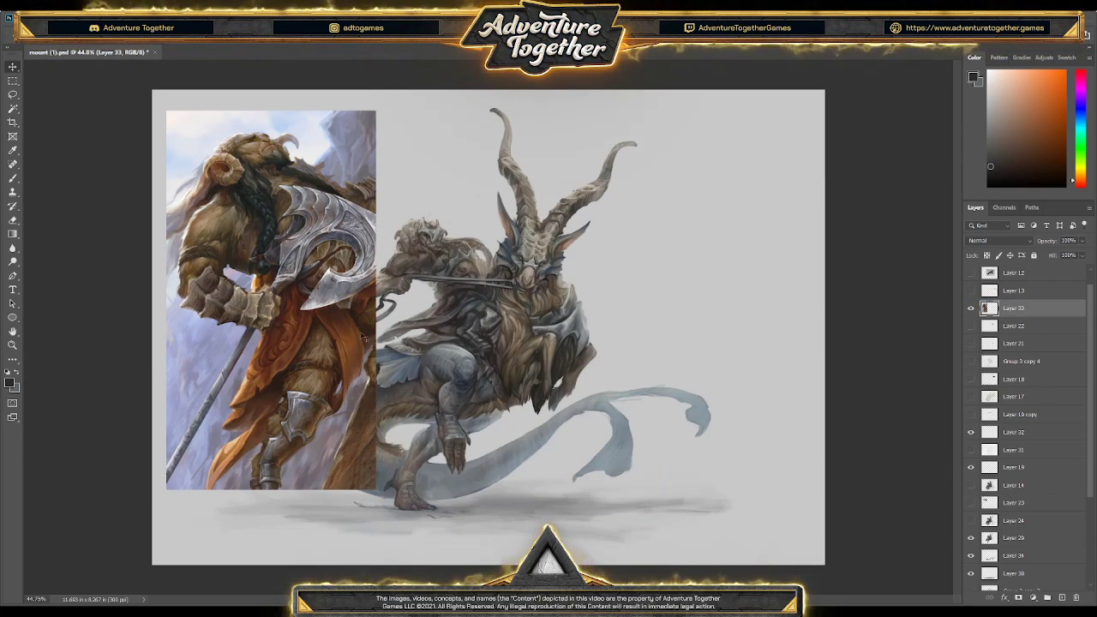
{"action": "left_click_drag", "start_coordinate": [376, 490], "coordinate": [320, 392]}
{"action": "mouse_move", "coordinate": [268, 348]}
{"action": "left_mouse_down"}
{"action": "mouse_move", "coordinate": [342, 348]}
{"action": "mouse_move", "coordinate": [350, 363]}
{"action": "mouse_move", "coordinate": [426, 244]}
{"action": "left_mouse_up"}
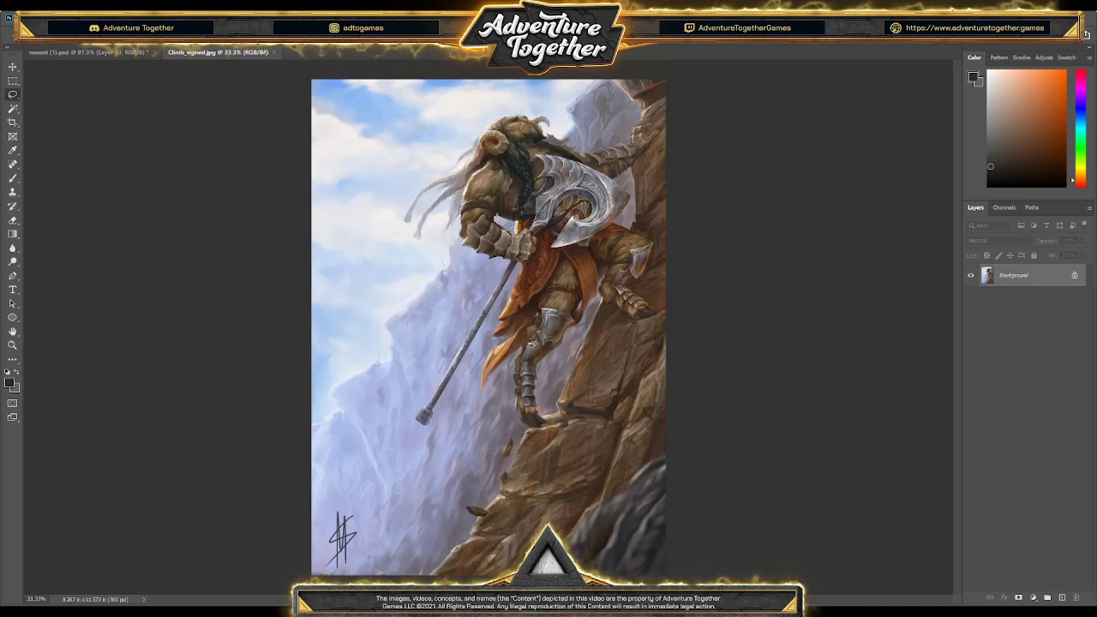
- Lasso the warrior's raised armoured leg in Climb_signed.jpg and paste a copy into the mount (1).psd painting
{"action": "key", "text": "z"}
{"action": "left_click_drag", "start_coordinate": [489, 326], "coordinate": [685, 286]}
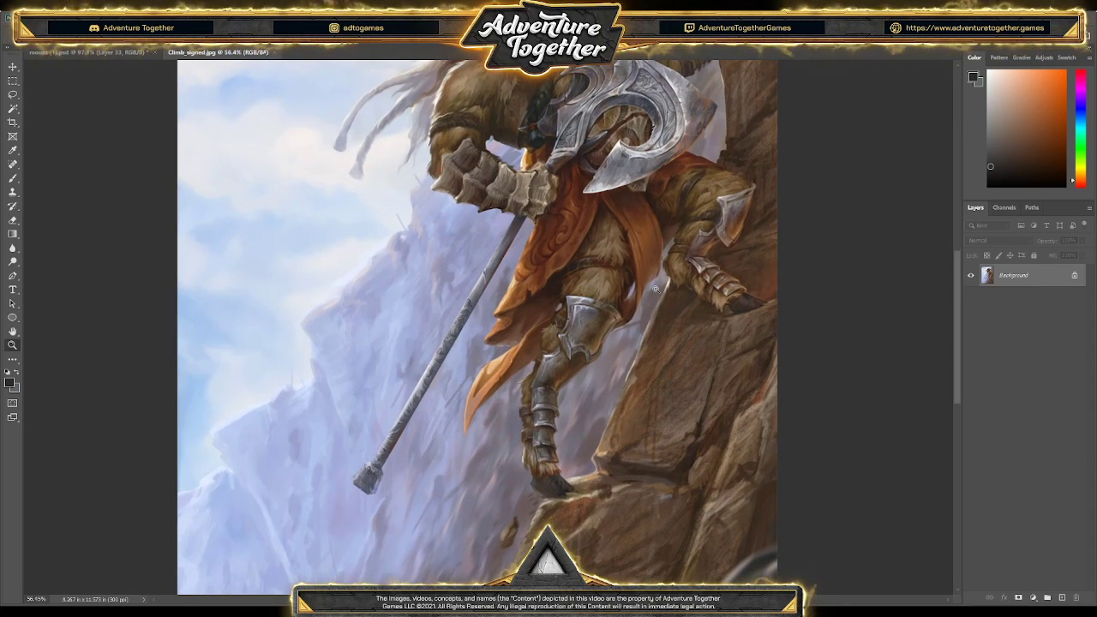
{"action": "key", "text": "l"}
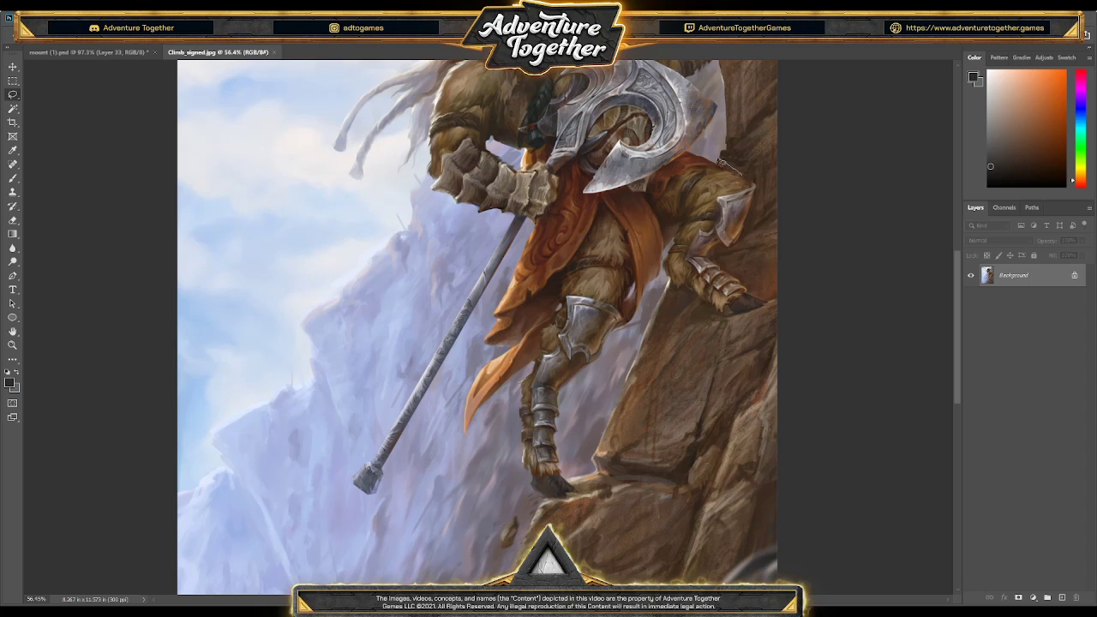
{"action": "mouse_move", "coordinate": [682, 230]}
{"action": "left_mouse_down"}
{"action": "mouse_move", "coordinate": [664, 264]}
{"action": "mouse_move", "coordinate": [669, 281]}
{"action": "mouse_move", "coordinate": [733, 321]}
{"action": "mouse_move", "coordinate": [763, 315]}
{"action": "mouse_move", "coordinate": [771, 309]}
{"action": "mouse_move", "coordinate": [723, 259]}
{"action": "mouse_move", "coordinate": [743, 246]}
{"action": "mouse_move", "coordinate": [751, 177]}
{"action": "left_mouse_up"}
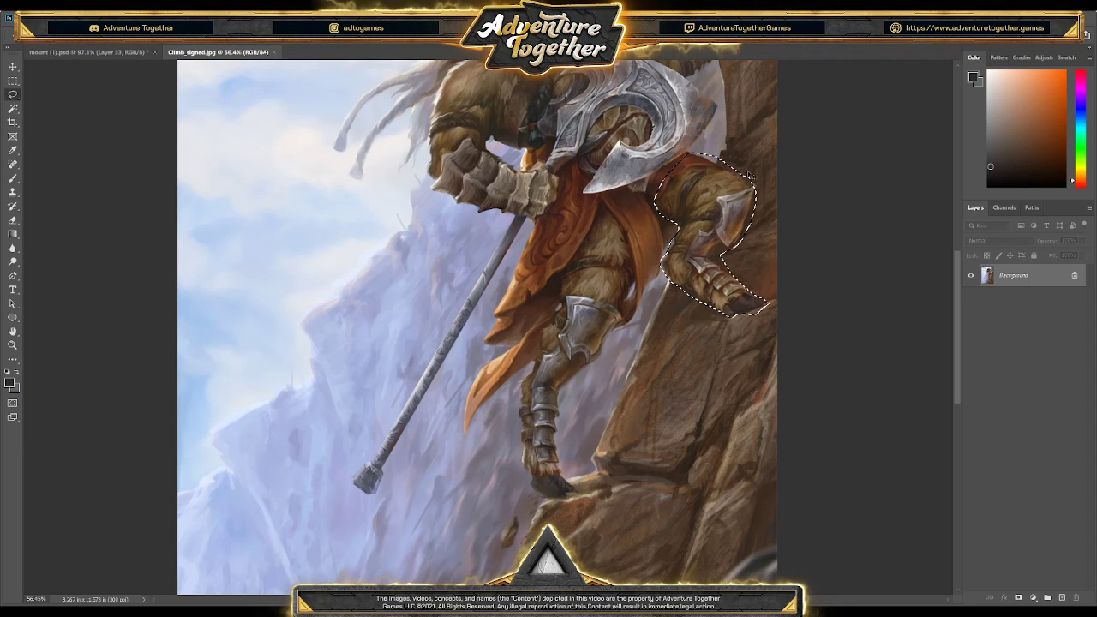
{"action": "left_click", "coordinate": [120, 53]}
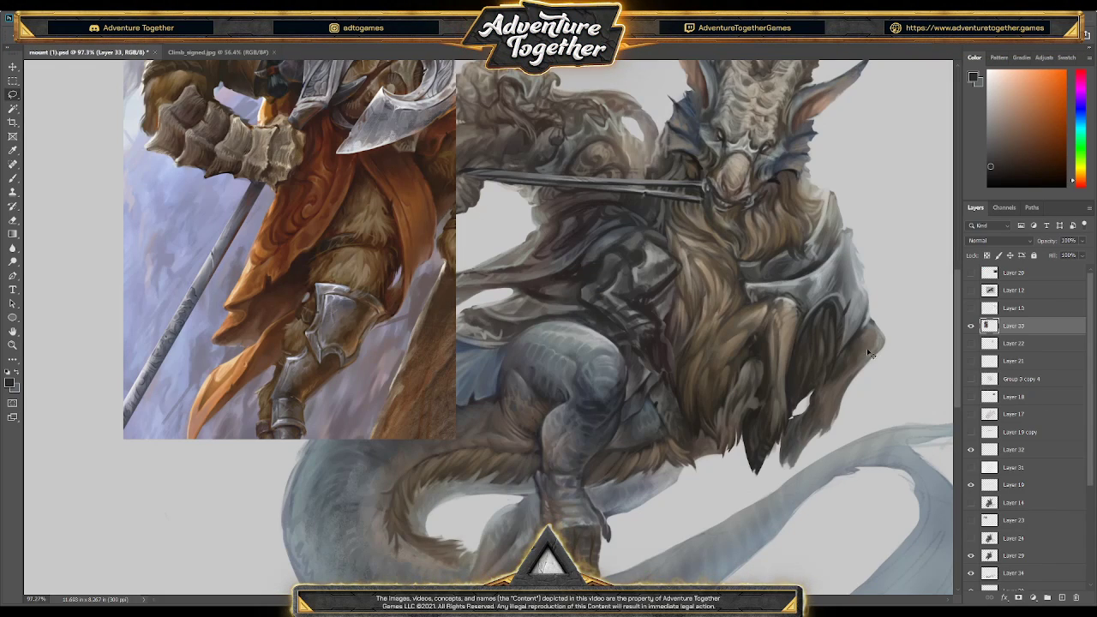
{"action": "key", "text": "ctrl+v"}
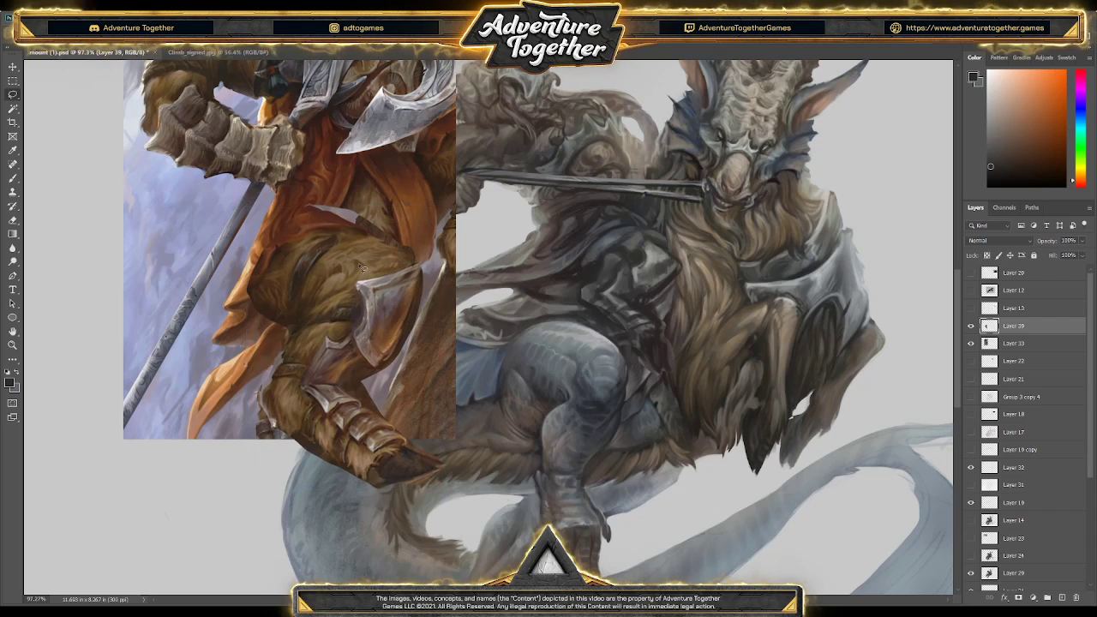
- Move the pasted leg over the goat's chest and trim away its hoof and the leftover background around it
{"action": "left_click", "coordinate": [206, 52]}
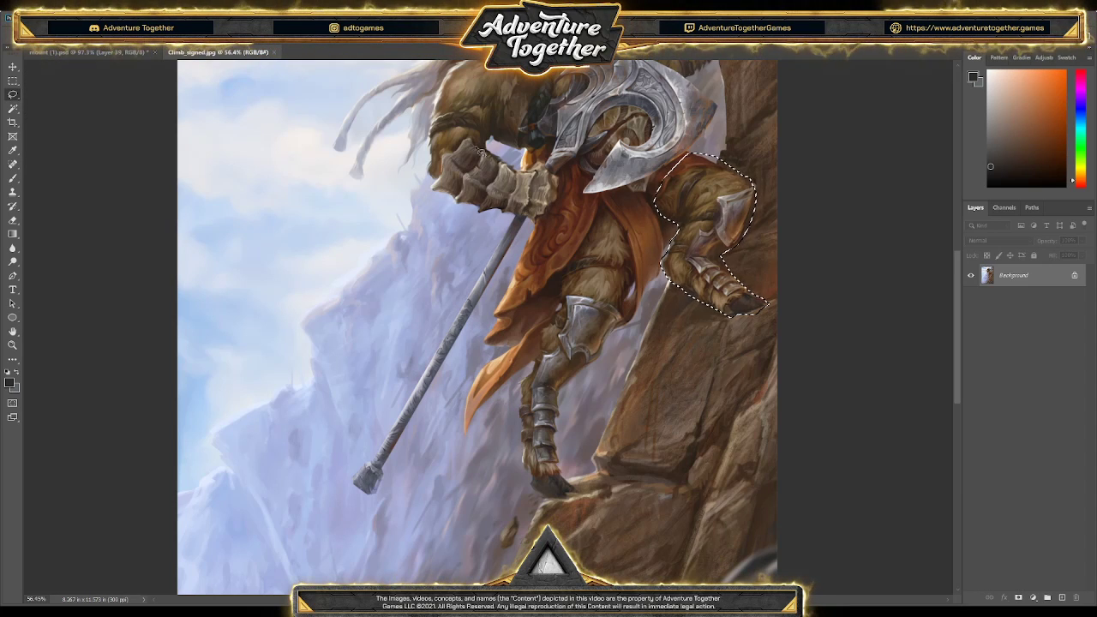
{"action": "left_click", "coordinate": [103, 52]}
{"action": "left_click_drag", "start_coordinate": [367, 232], "coordinate": [825, 253]}
{"action": "key", "text": "l"}
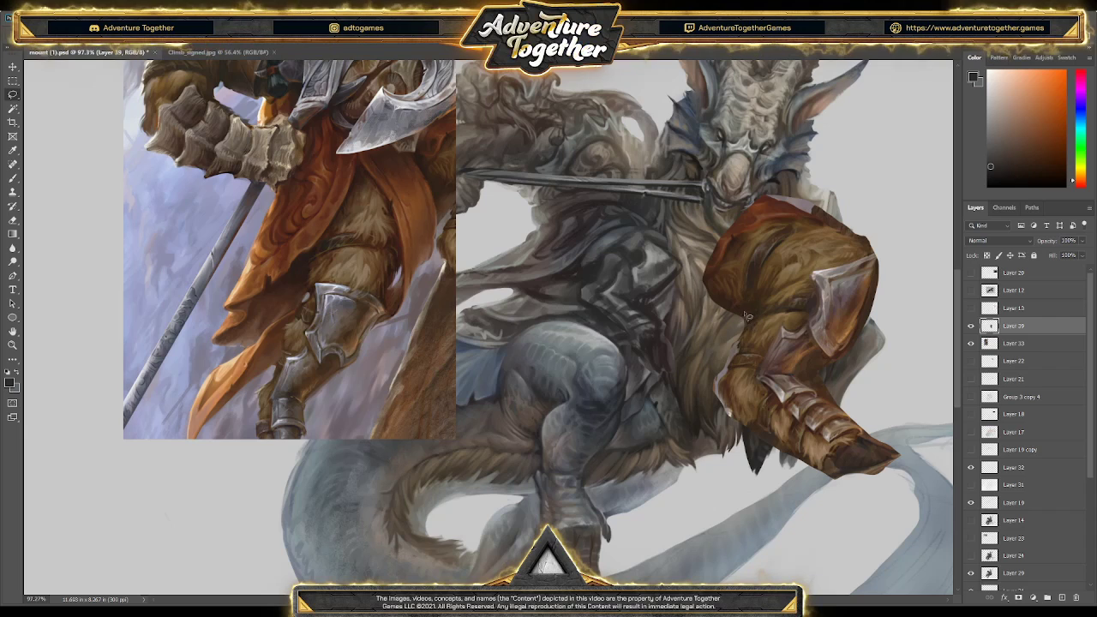
{"action": "mouse_move", "coordinate": [703, 291]}
{"action": "left_mouse_down"}
{"action": "mouse_move", "coordinate": [728, 339]}
{"action": "mouse_move", "coordinate": [647, 288]}
{"action": "left_mouse_up"}
{"action": "key", "text": "e"}
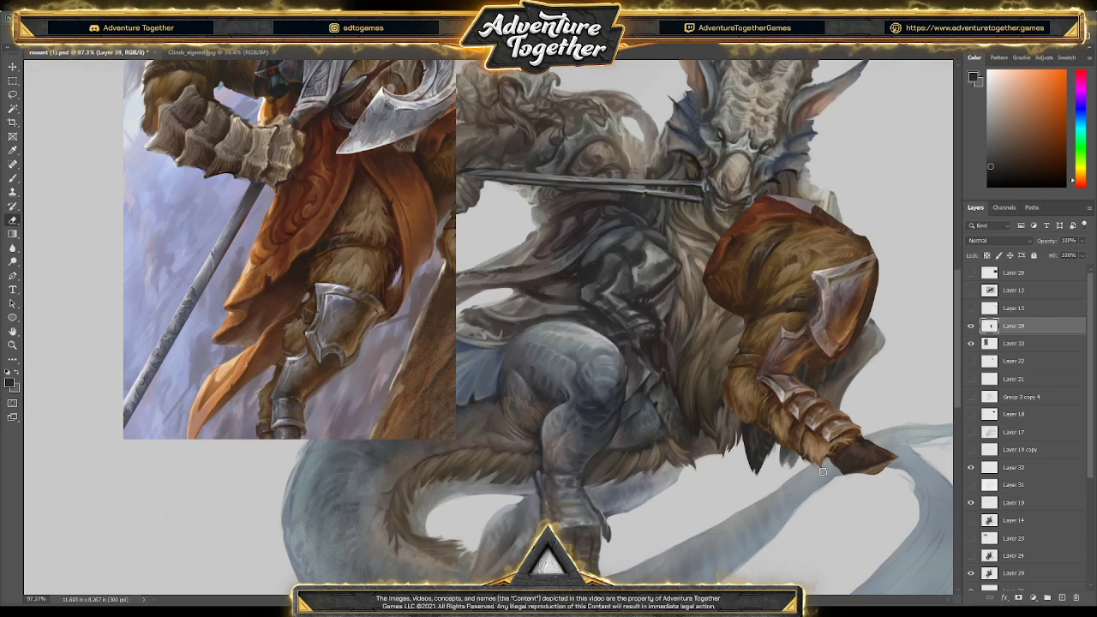
{"action": "key", "text": "ctrl+z"}
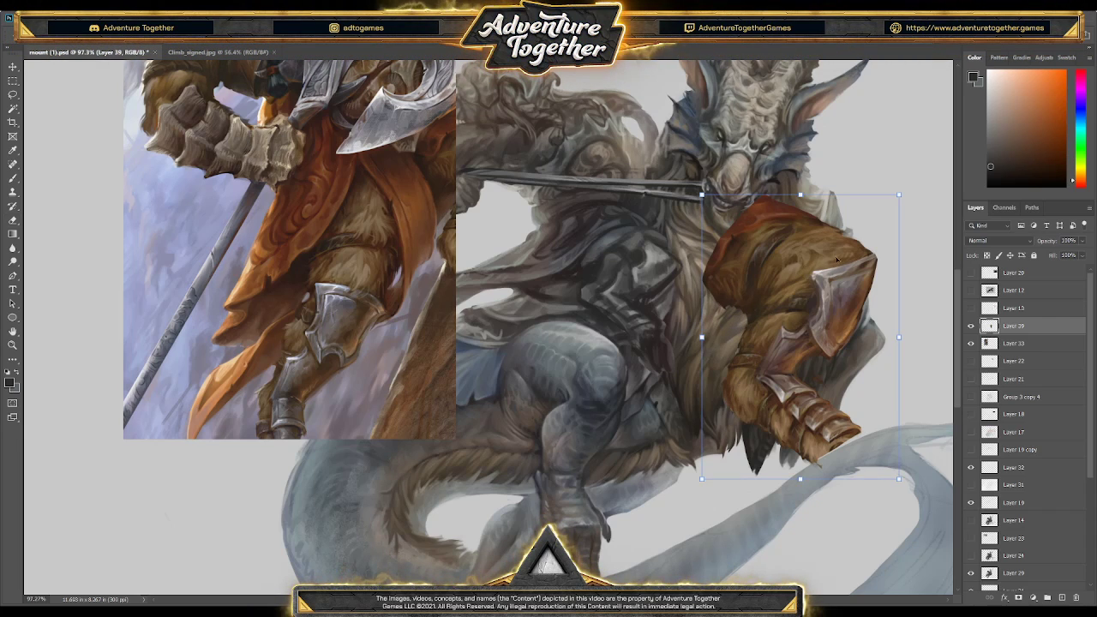
- Scale the pasted leg down over the goat's lower chest fur and erase its thigh and knee, keeping only the armoured lower part
{"action": "left_click_drag", "start_coordinate": [901, 194], "coordinate": [886, 251]}
{"action": "left_click_drag", "start_coordinate": [915, 208], "coordinate": [844, 274]}
{"action": "left_click_drag", "start_coordinate": [823, 324], "coordinate": [645, 311]}
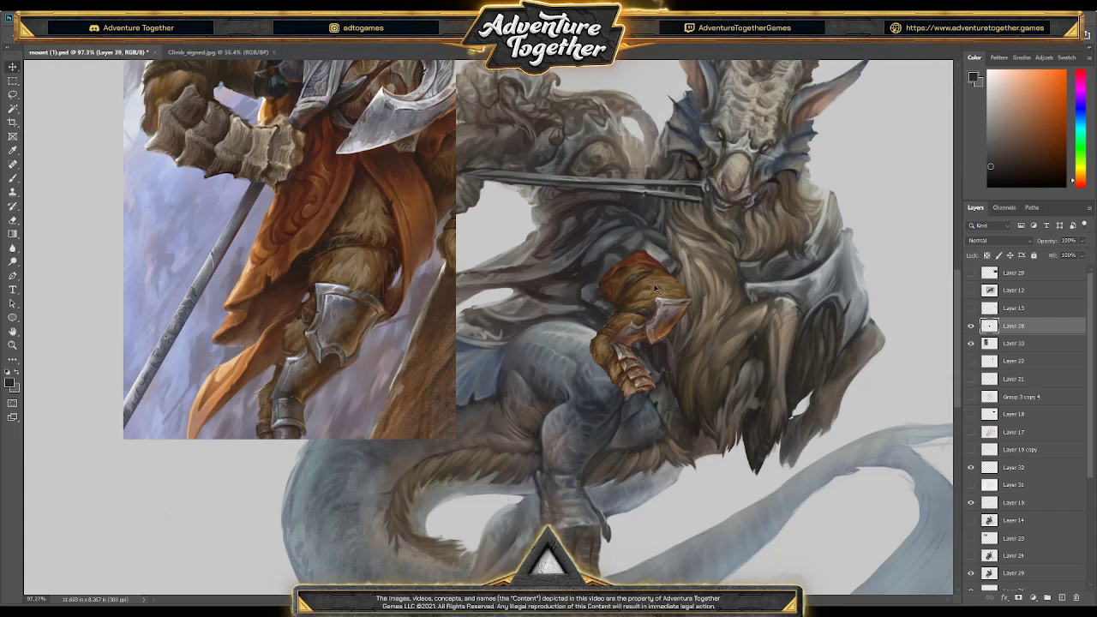
{"action": "left_click_drag", "start_coordinate": [656, 289], "coordinate": [748, 349]}
{"action": "key", "text": "Return"}
{"action": "key", "text": "e"}
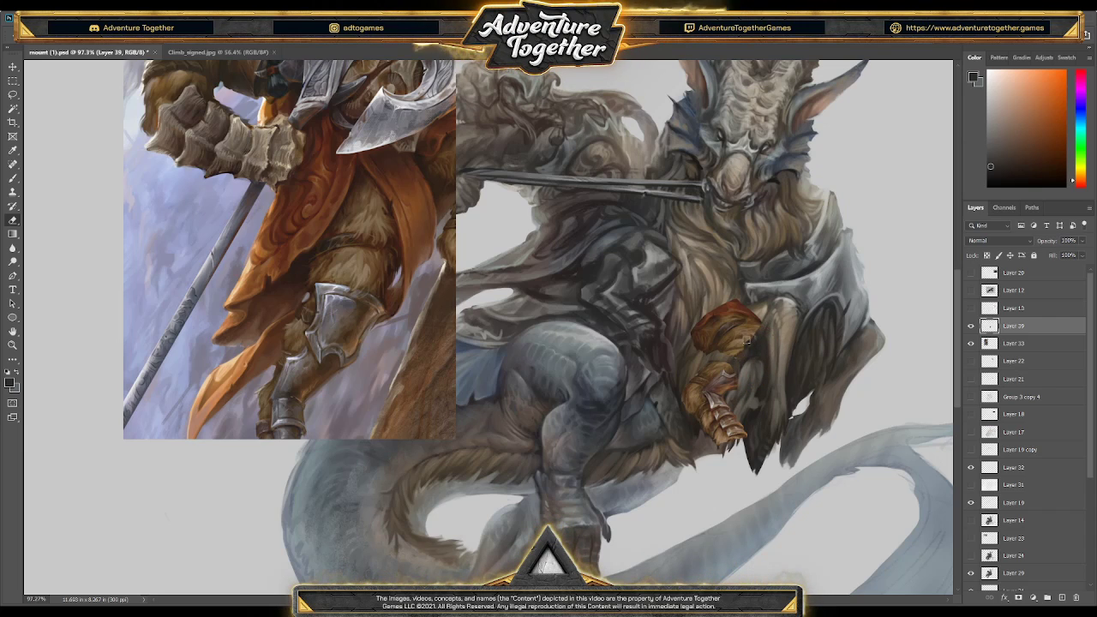
{"action": "left_click_drag", "start_coordinate": [718, 356], "coordinate": [768, 307]}
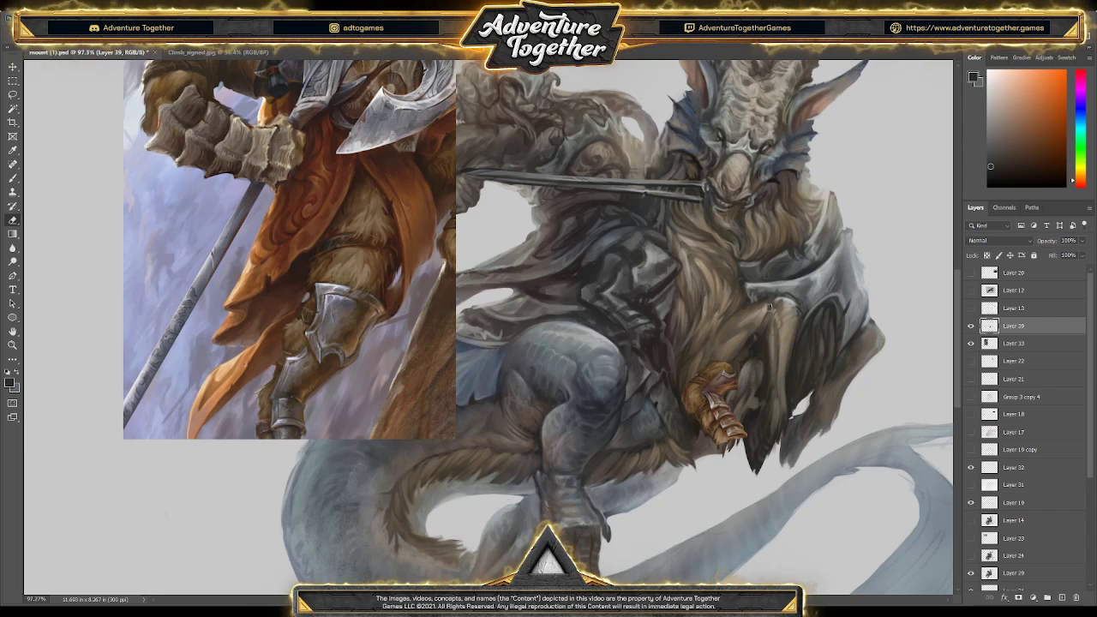
{"action": "key", "text": "ctrl+g"}
{"action": "key", "text": "ctrl+t"}
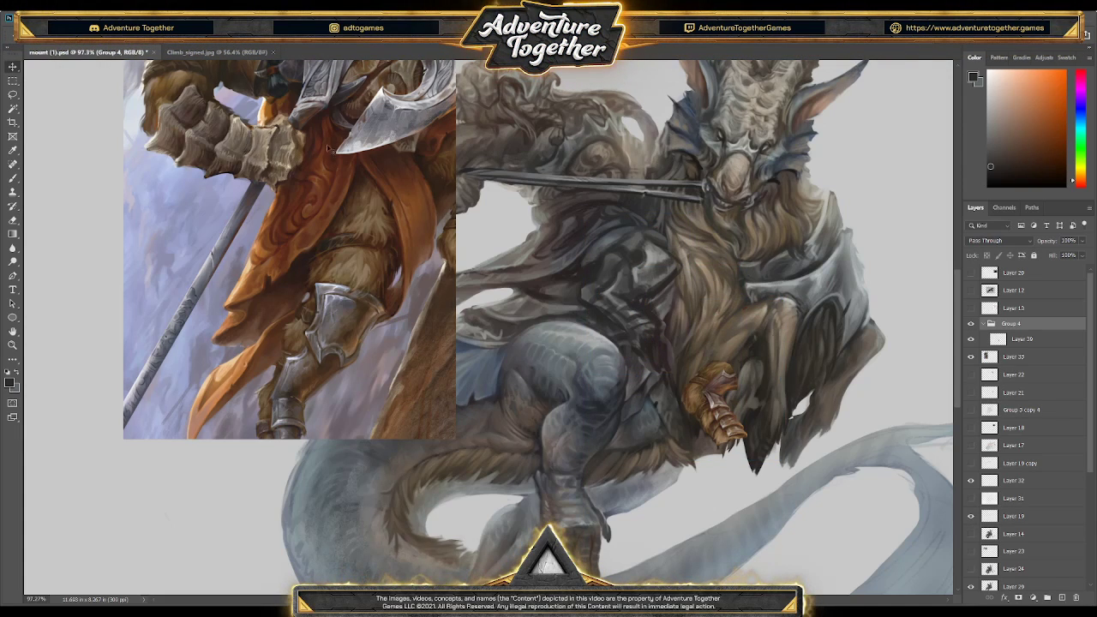
{"action": "key", "text": "Escape"}
{"action": "key", "text": "ctrl+z"}
- Save the painting, and move and rotate the armoured shin piece onto the rider's lower leg
{"action": "key", "text": "ctrl+s"}
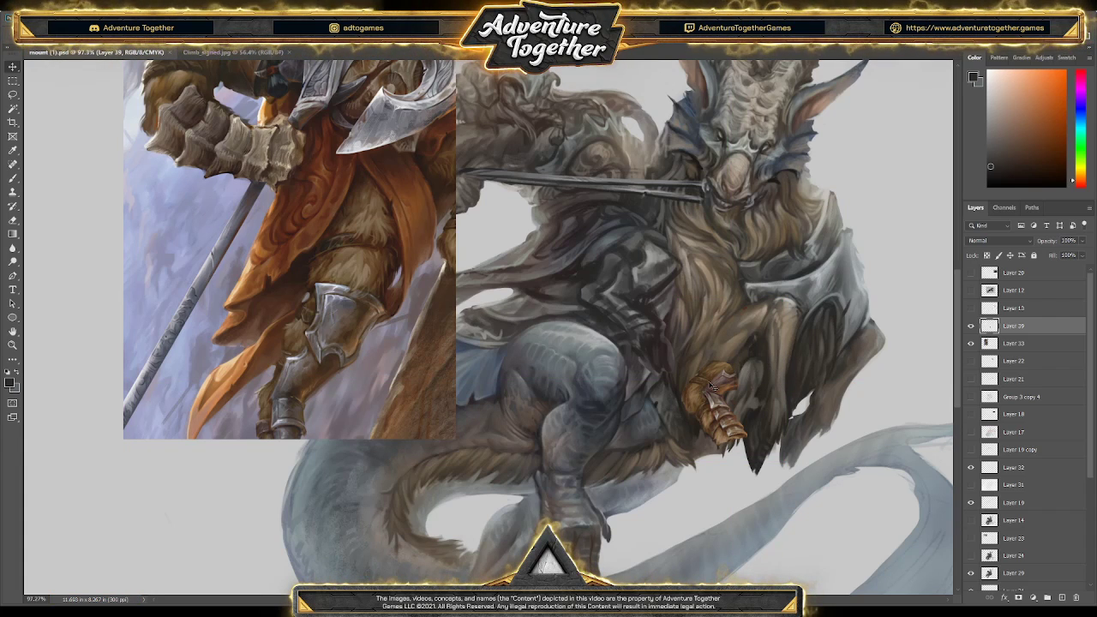
{"action": "key", "text": "ctrl+t"}
{"action": "left_click_drag", "start_coordinate": [711, 386], "coordinate": [604, 275]}
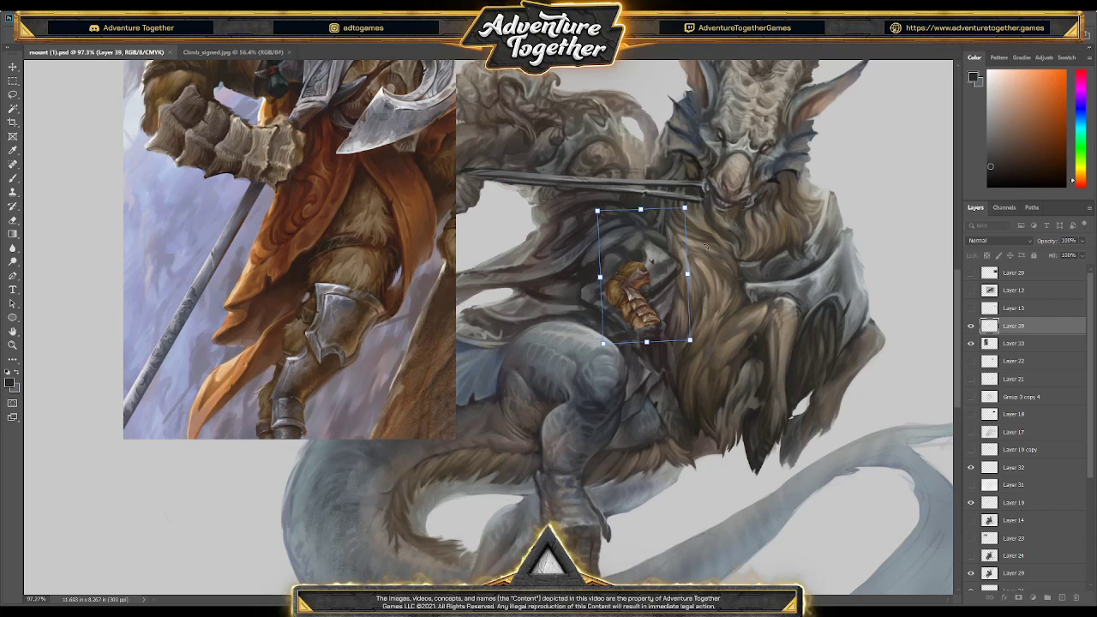
{"action": "left_click_drag", "start_coordinate": [674, 202], "coordinate": [658, 190]}
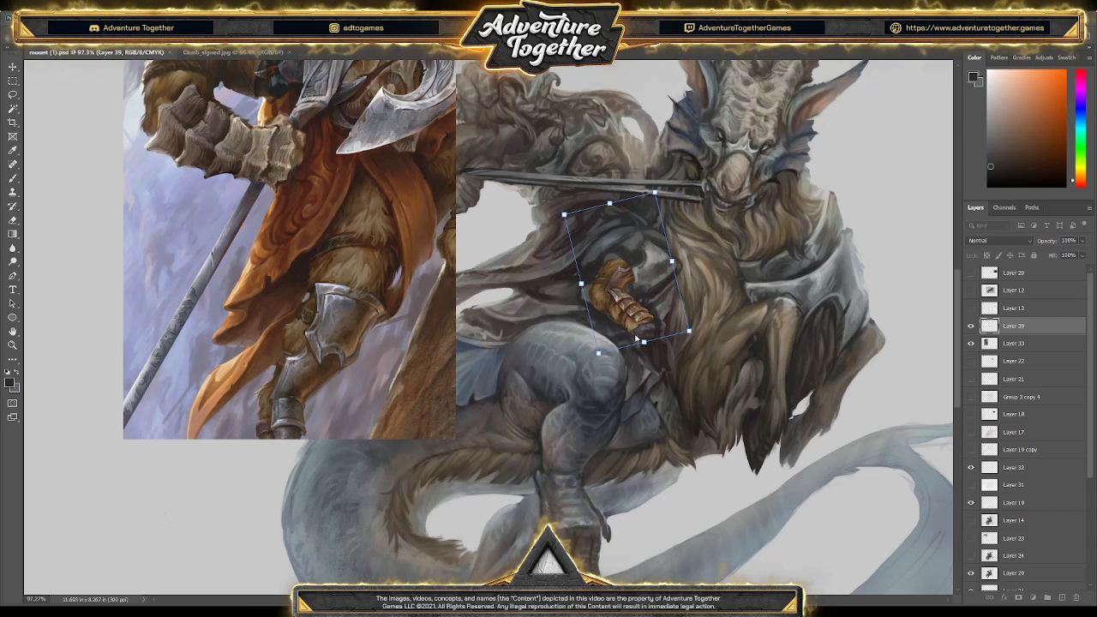
{"action": "left_click_drag", "start_coordinate": [690, 330], "coordinate": [683, 332]}
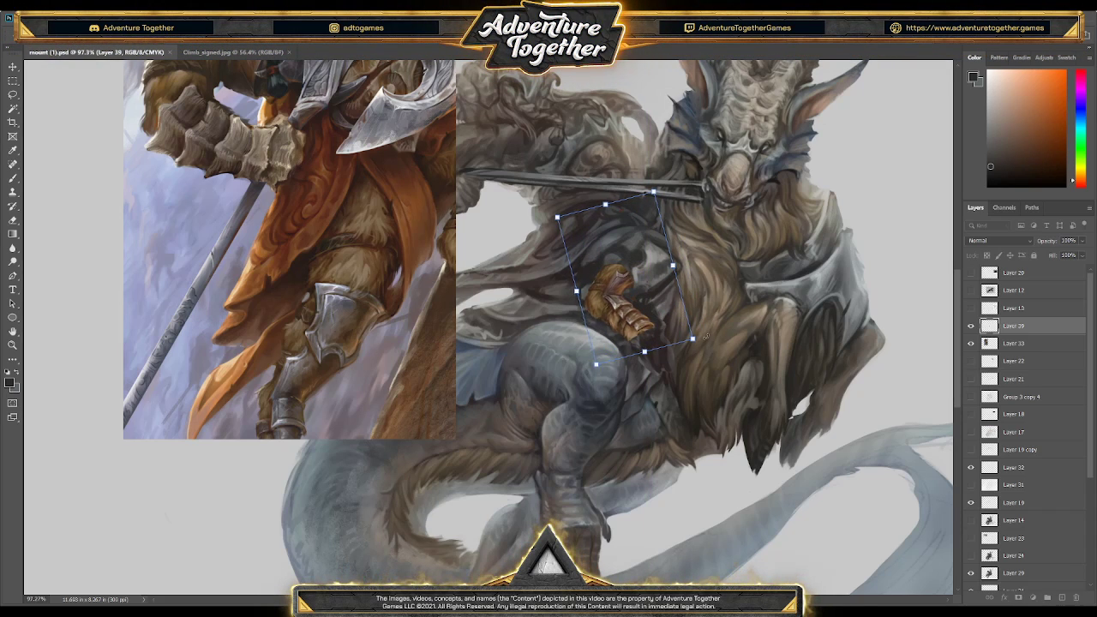
- Warp the shin piece to follow the rider's lower leg and extend its upper end with brown sampled from its fur
{"action": "left_click_drag", "start_coordinate": [674, 337], "coordinate": [628, 321]}
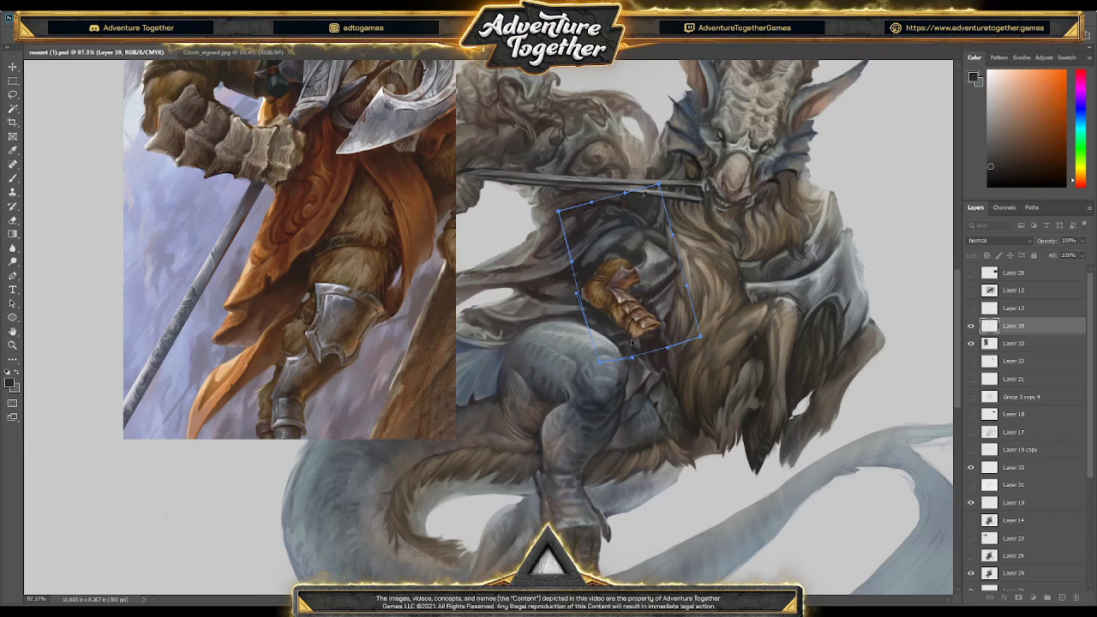
{"action": "left_click_drag", "start_coordinate": [616, 292], "coordinate": [591, 302]}
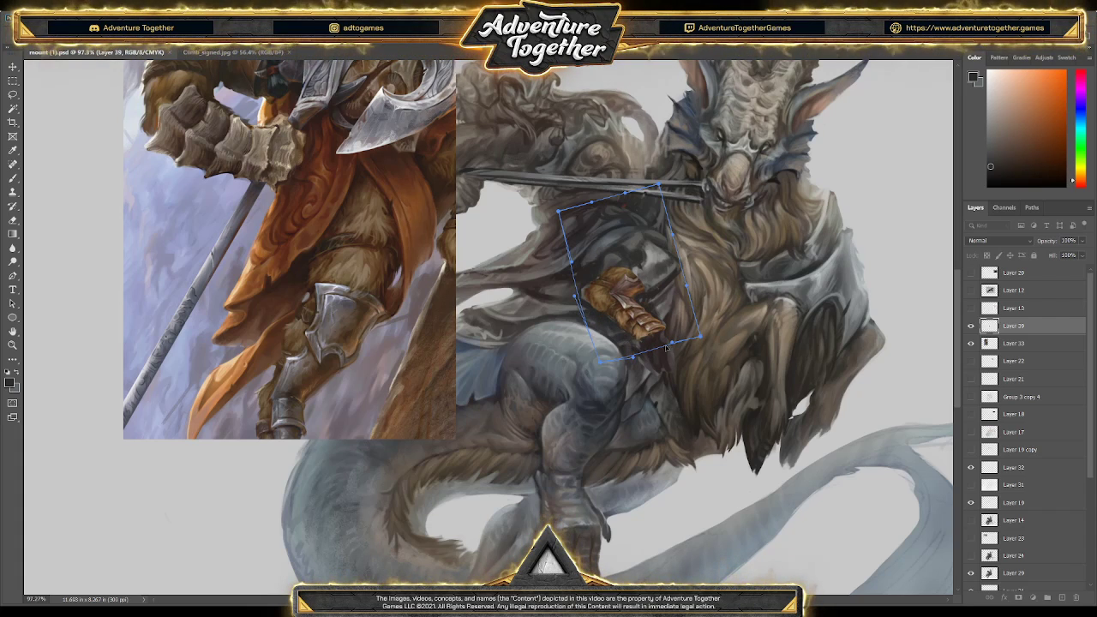
{"action": "key", "text": "Return"}
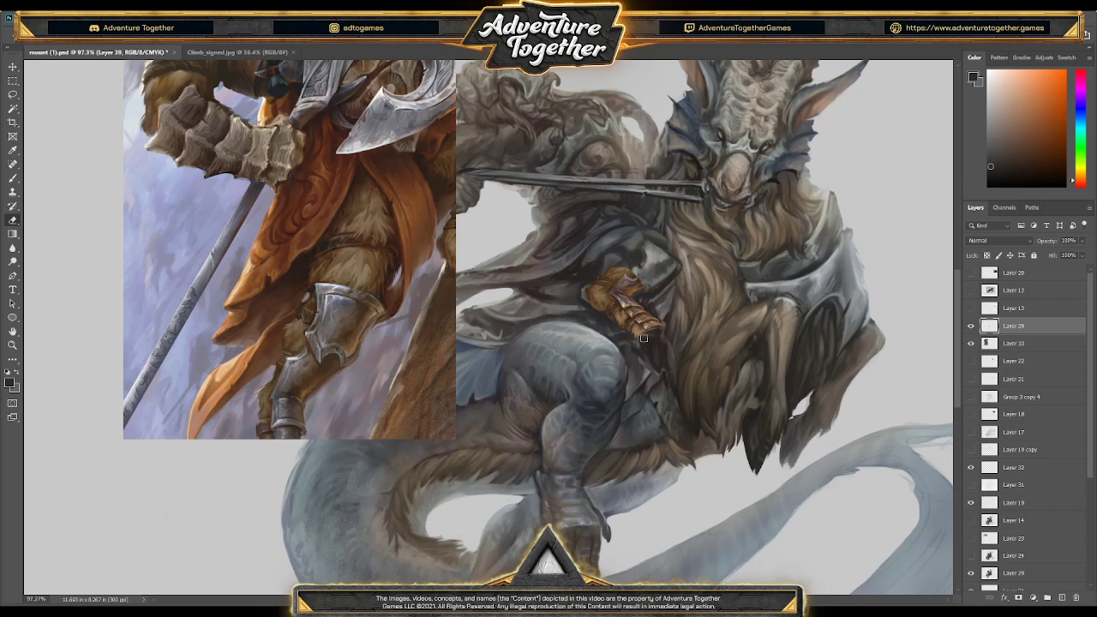
{"action": "key", "text": "b"}
{"action": "left_click", "coordinate": [594, 295], "text": "alt"}
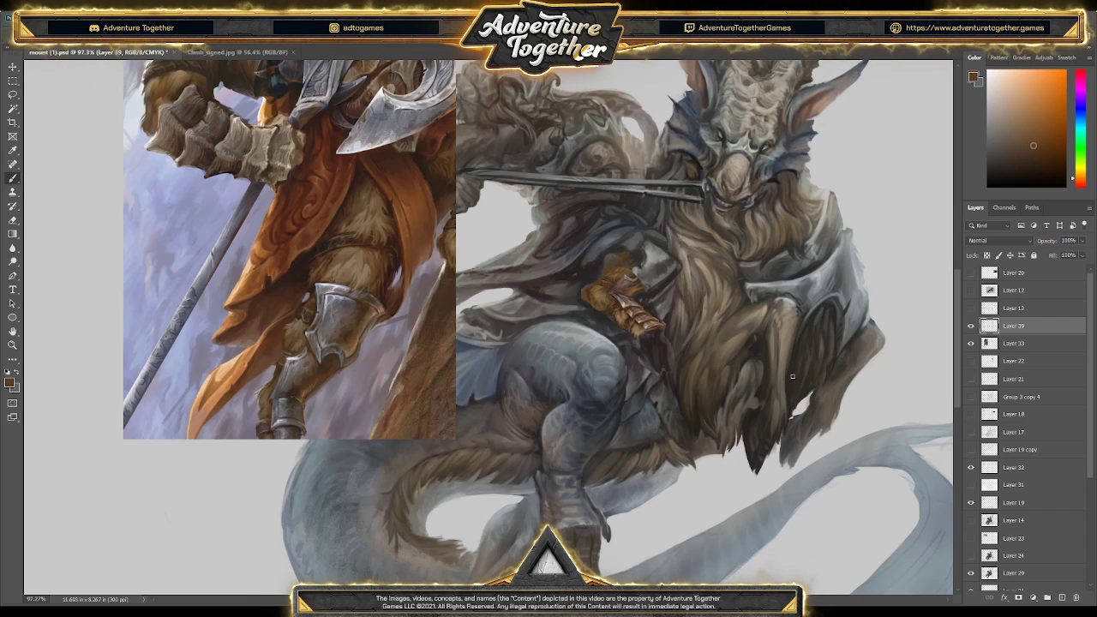
- Copy the warrior's metal knee guard from Layer 33 onto its own layer and fit it, scaled and rotated, over the rider's knee
{"action": "left_click", "coordinate": [1024, 343]}
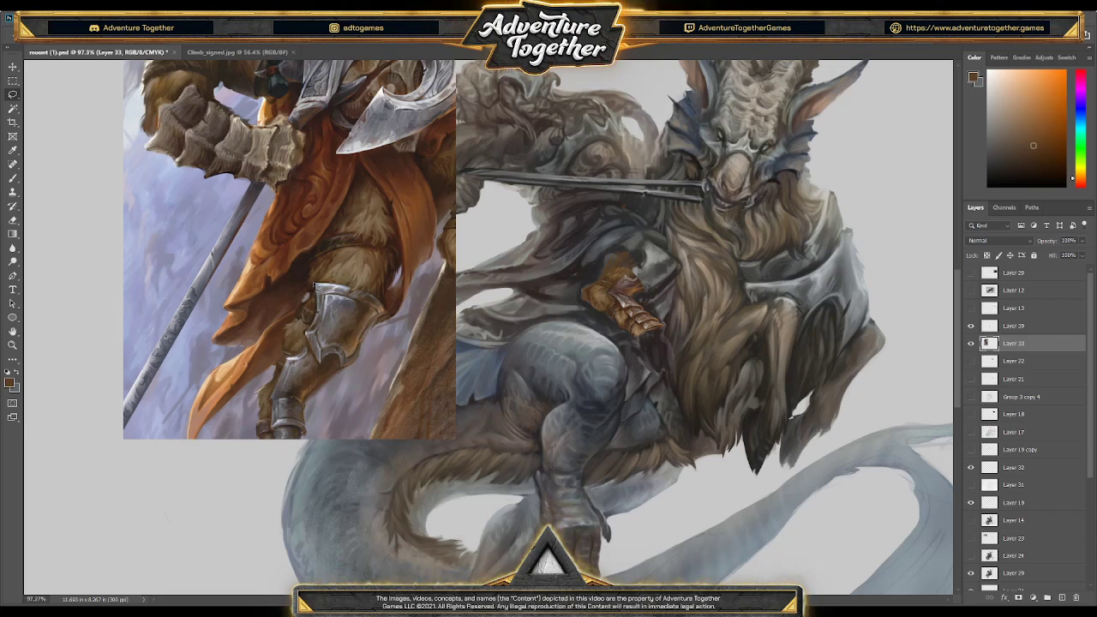
{"action": "mouse_move", "coordinate": [307, 337]}
{"action": "left_mouse_down"}
{"action": "mouse_move", "coordinate": [324, 374]}
{"action": "mouse_move", "coordinate": [340, 358]}
{"action": "mouse_move", "coordinate": [346, 374]}
{"action": "mouse_move", "coordinate": [364, 367]}
{"action": "mouse_move", "coordinate": [370, 334]}
{"action": "mouse_move", "coordinate": [391, 320]}
{"action": "mouse_move", "coordinate": [352, 289]}
{"action": "left_mouse_up"}
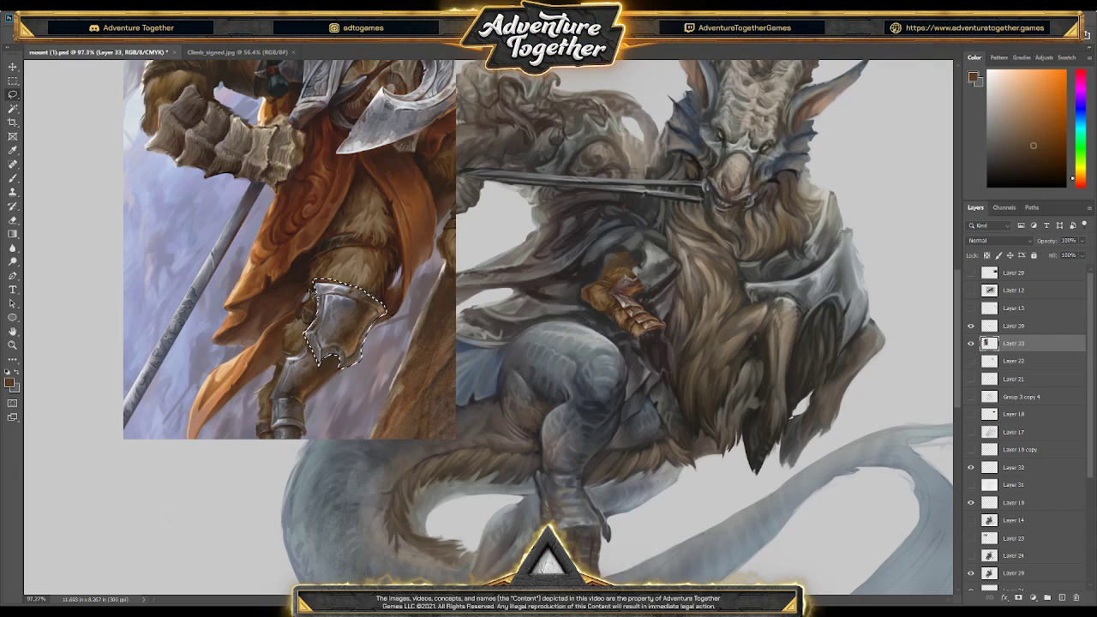
{"action": "left_click_drag", "start_coordinate": [489, 287], "coordinate": [675, 250]}
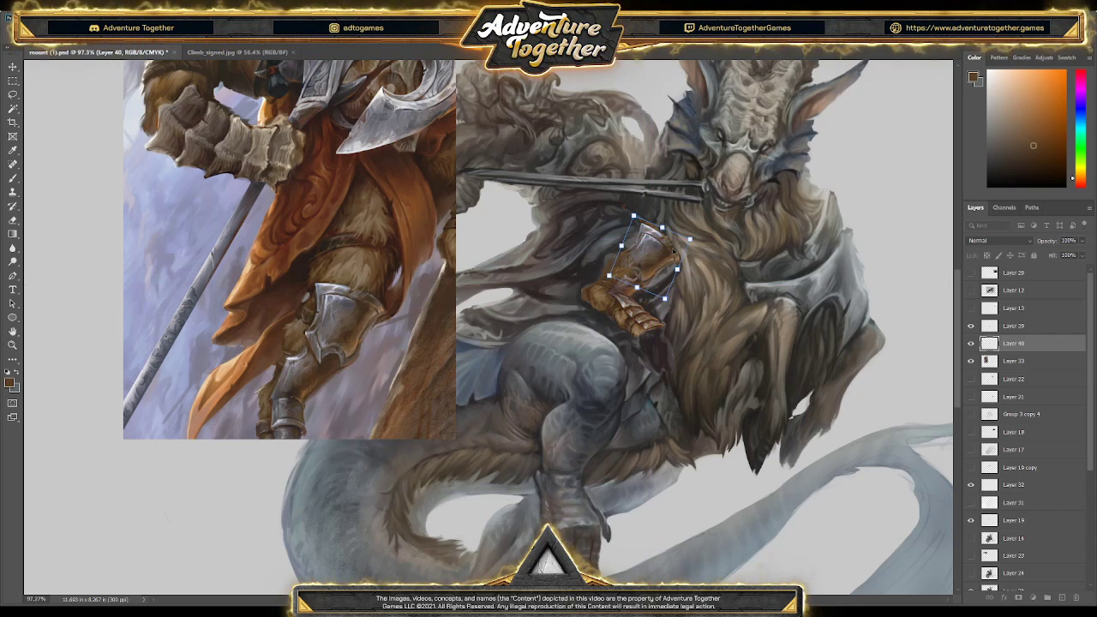
{"action": "key", "text": "Return"}
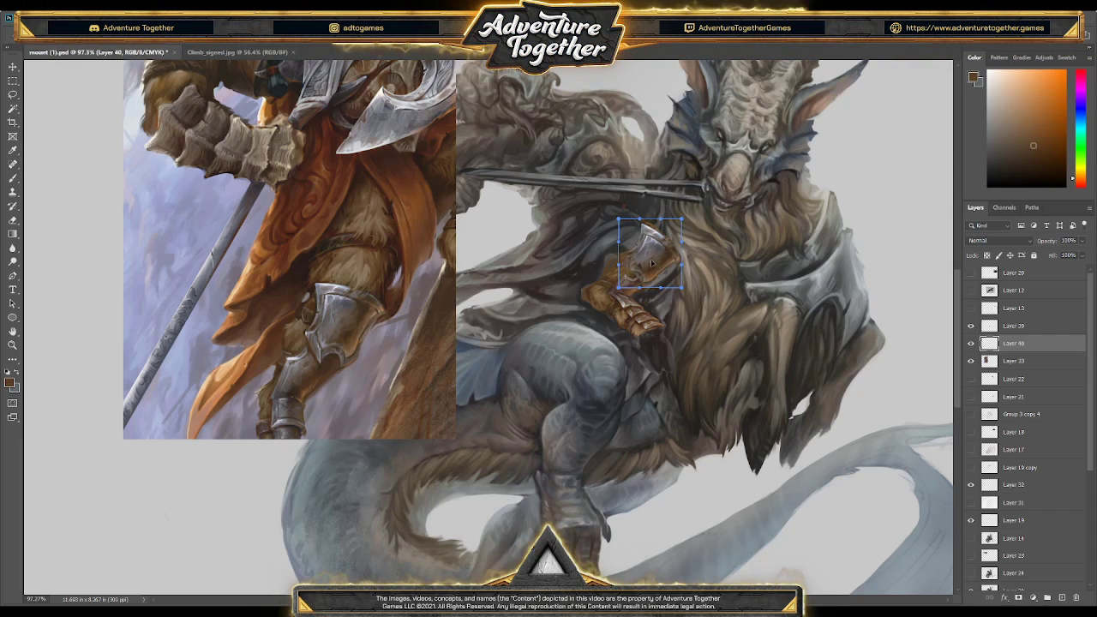
- Warp the knee guard to the shape of the rider's knee and raise Layer 40 above Layer 39
{"action": "left_click_drag", "start_coordinate": [637, 243], "coordinate": [629, 266]}
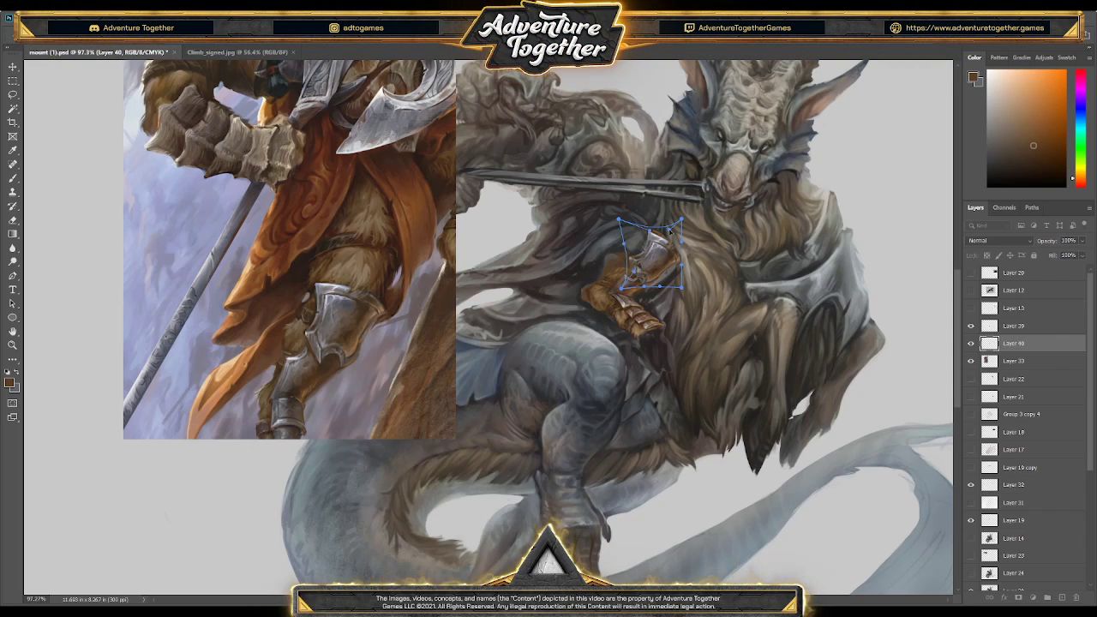
{"action": "key", "text": "Return"}
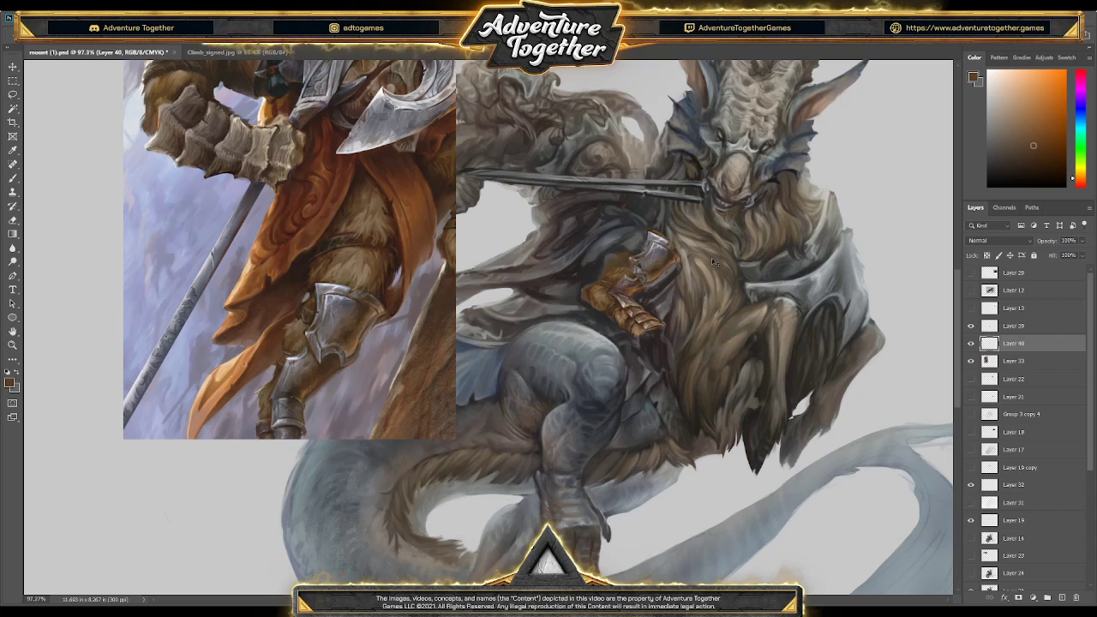
{"action": "left_click_drag", "start_coordinate": [639, 274], "coordinate": [622, 223]}
{"action": "key", "text": "ctrl+d"}
{"action": "left_click_drag", "start_coordinate": [1014, 343], "coordinate": [1011, 325]}
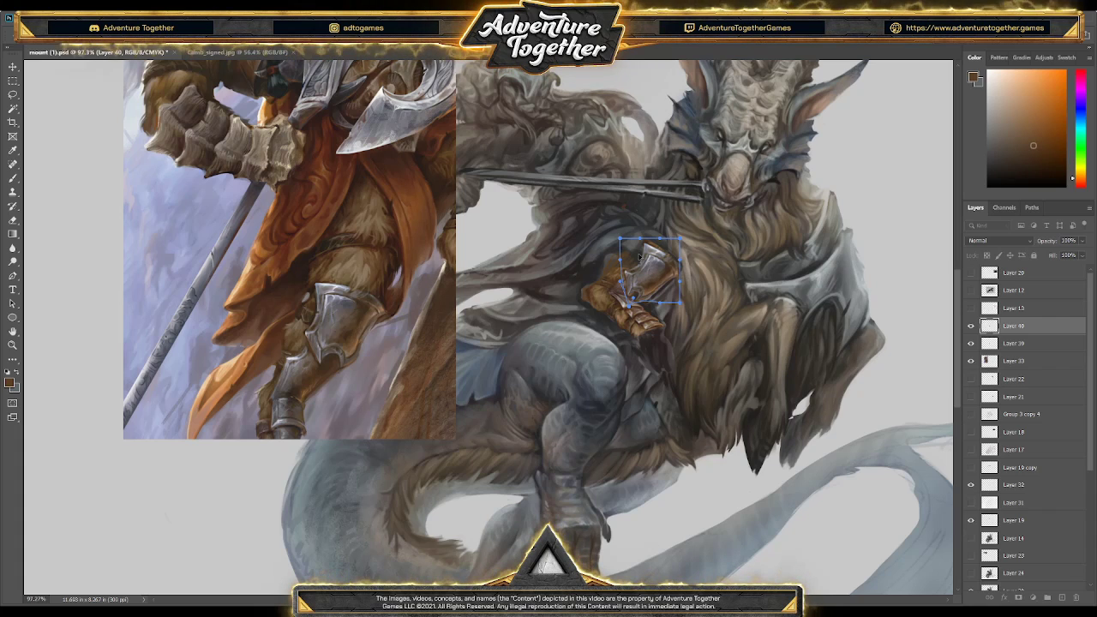
{"action": "key", "text": "Return"}
- Refine the knee guard's shape, position and edges on Layer 40 so it meets the shin piece, sampling a dark colour beneath it
{"action": "key", "text": "h"}
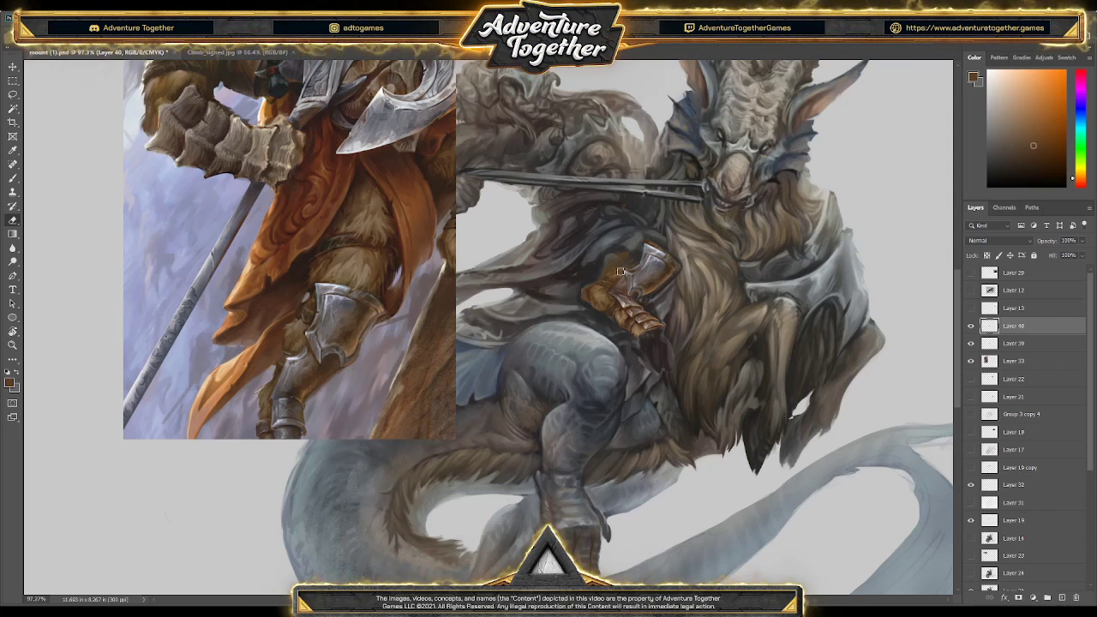
{"action": "key", "text": "ctrl+t"}
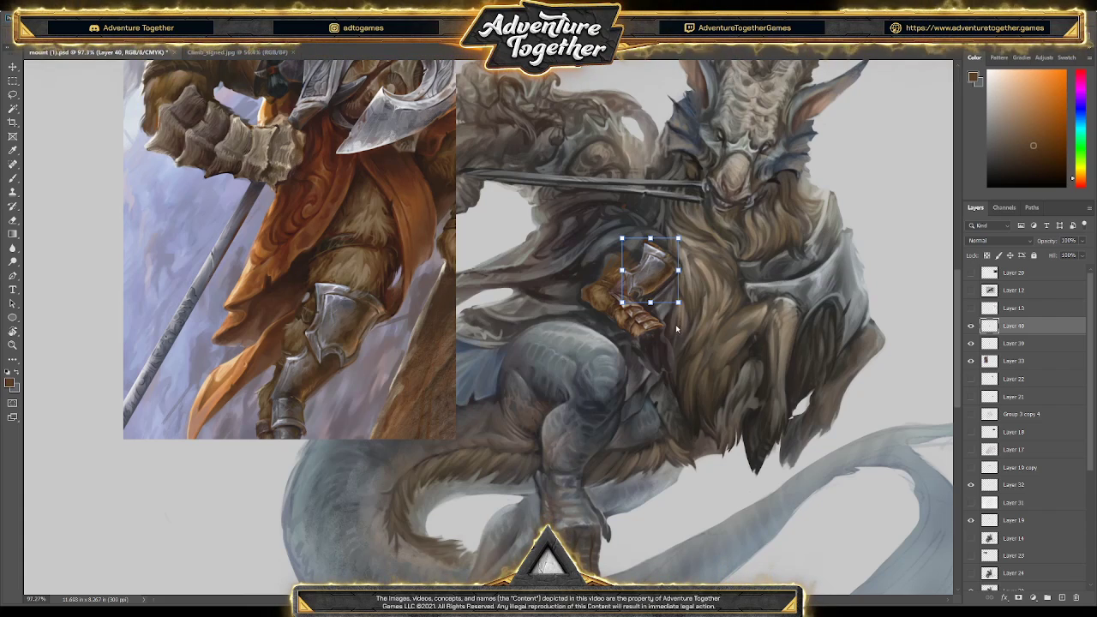
{"action": "left_click_drag", "start_coordinate": [651, 257], "coordinate": [645, 276]}
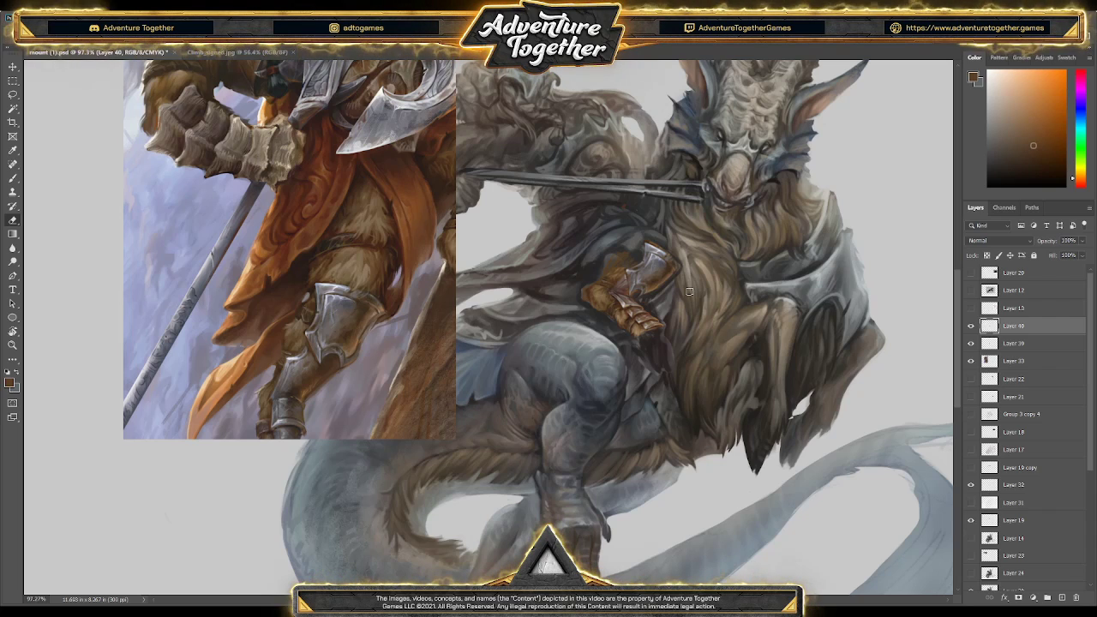
{"action": "key", "text": "i"}
{"action": "left_click", "coordinate": [648, 289]}
{"action": "key", "text": "b"}
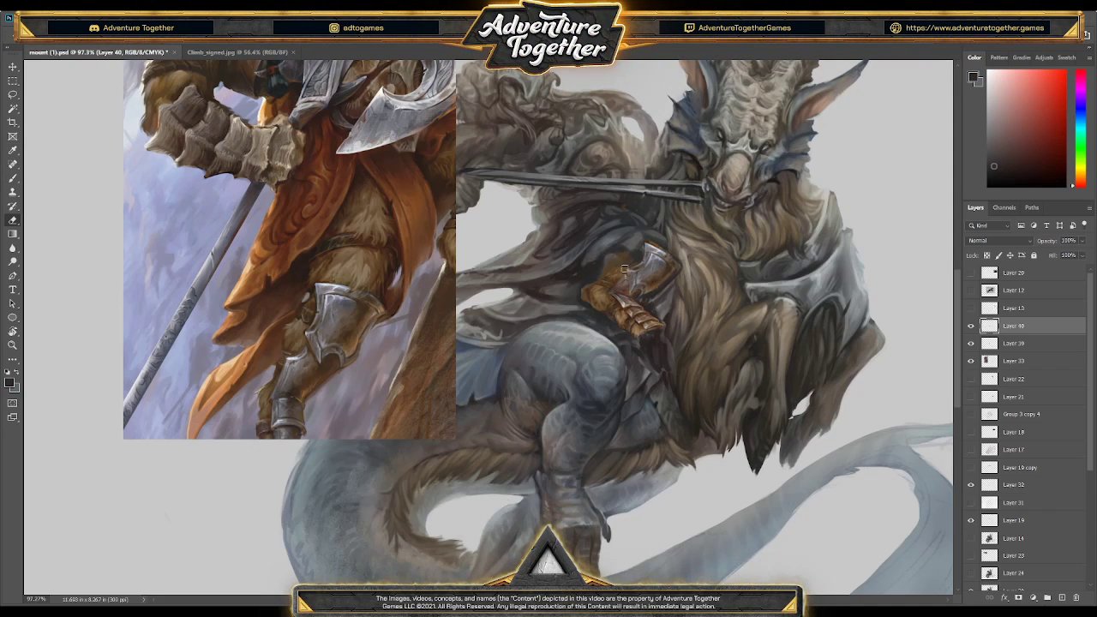
{"action": "key", "text": "v"}
{"action": "left_click_drag", "start_coordinate": [649, 272], "coordinate": [674, 262]}
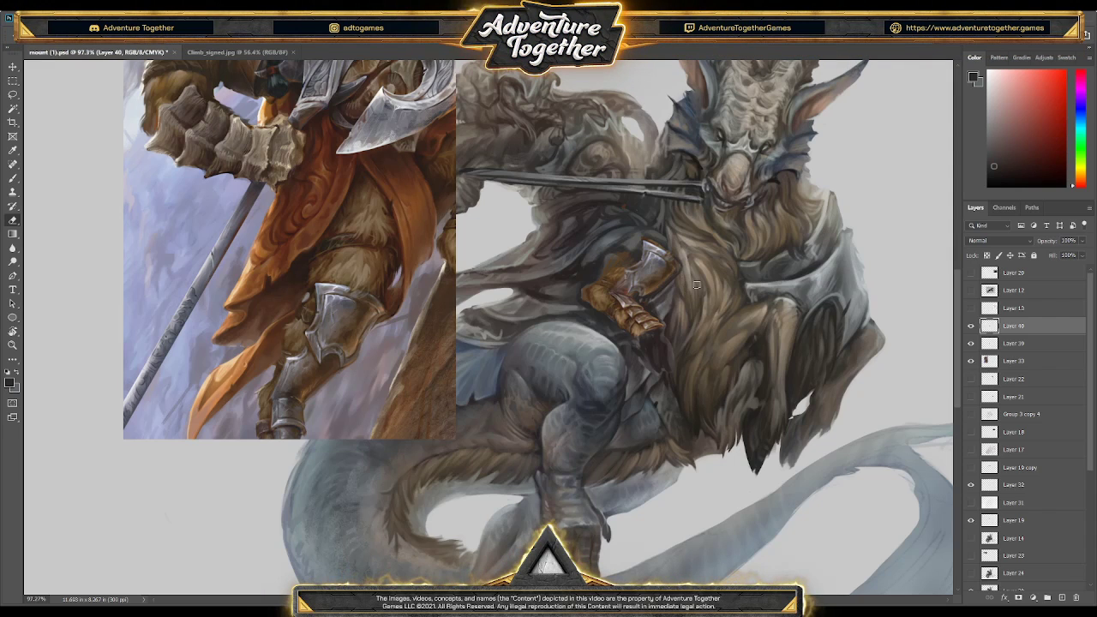
- Group Layer 40 and Layer 39, which hold the rider's knee guard and shin piece
{"action": "key", "text": "z"}
{"action": "left_click_drag", "start_coordinate": [703, 264], "coordinate": [724, 281]}
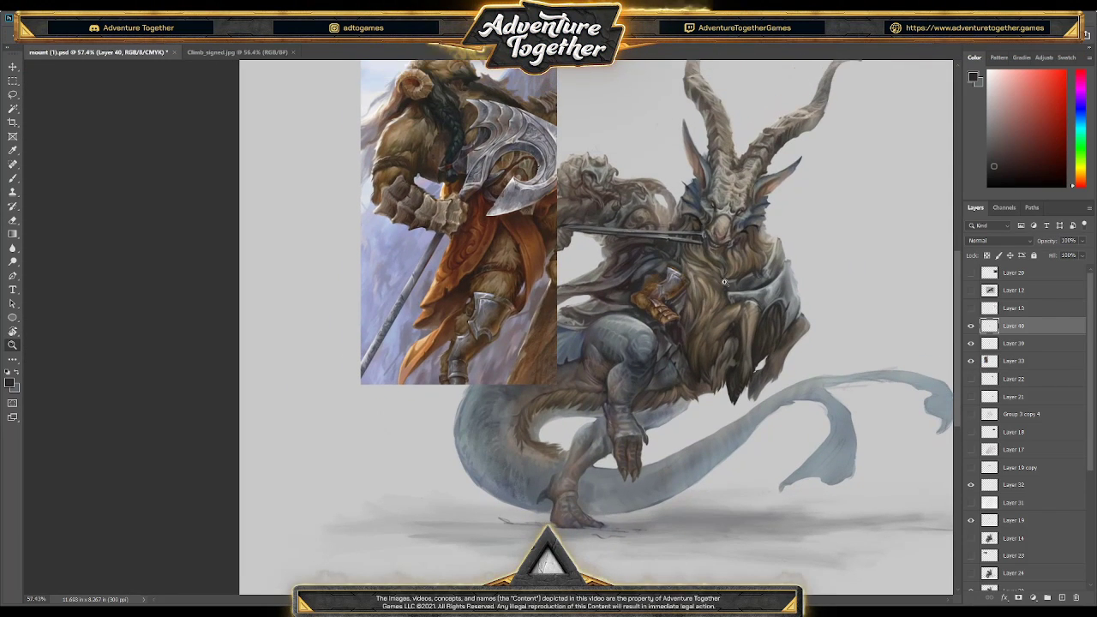
{"action": "left_click", "coordinate": [1014, 344], "text": "shift"}
{"action": "key", "text": "ctrl+g"}
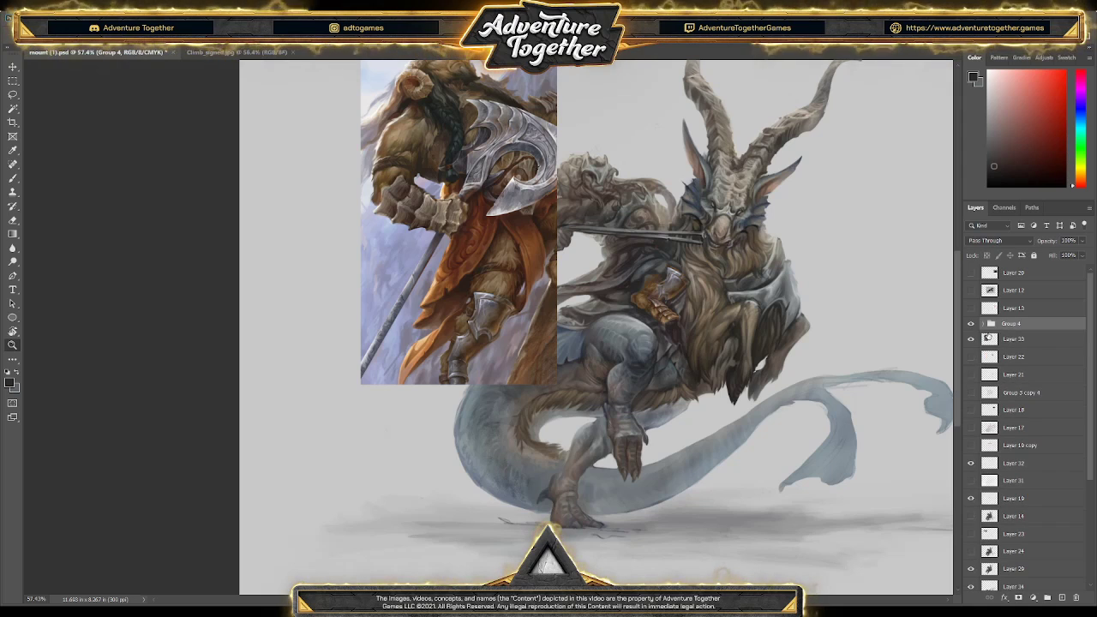
- Compare the painting without Group 4, then paint brown fur and dark shading above the rider's knee guard on Layer 40, using sampled colours
{"action": "left_click", "coordinate": [970, 324]}
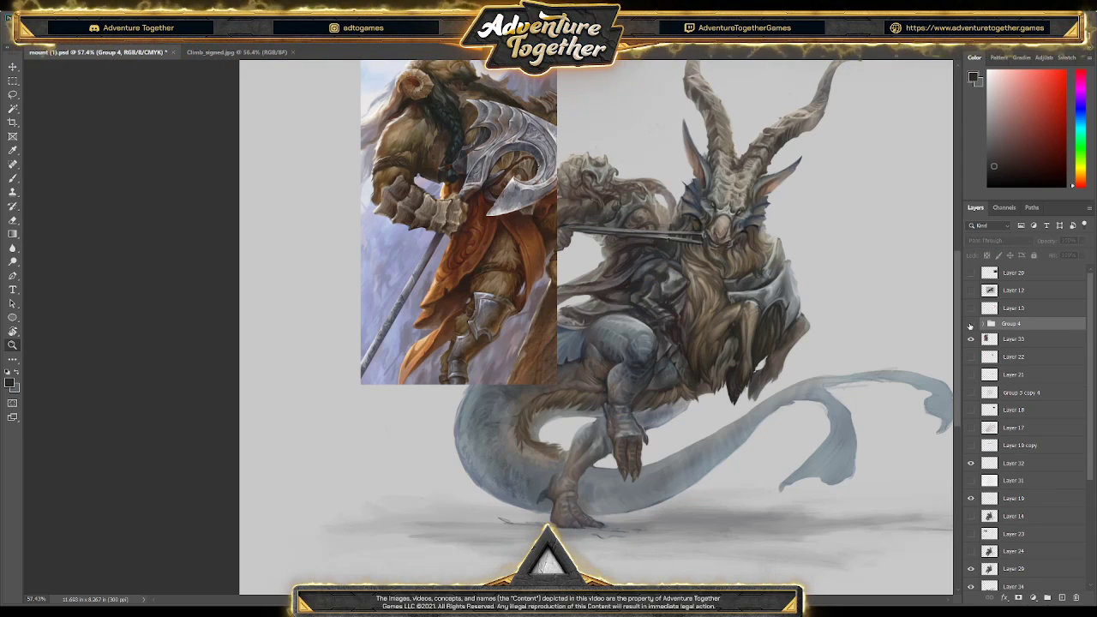
{"action": "left_click_drag", "start_coordinate": [672, 292], "coordinate": [688, 290]}
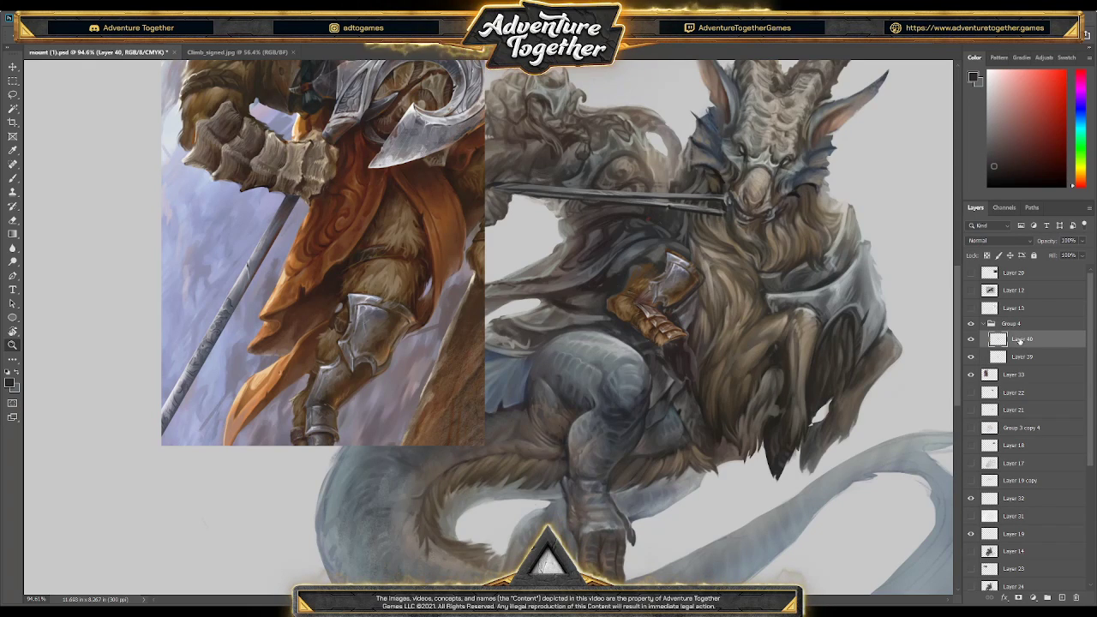
{"action": "key", "text": "b"}
{"action": "left_click", "coordinate": [662, 271], "text": "alt"}
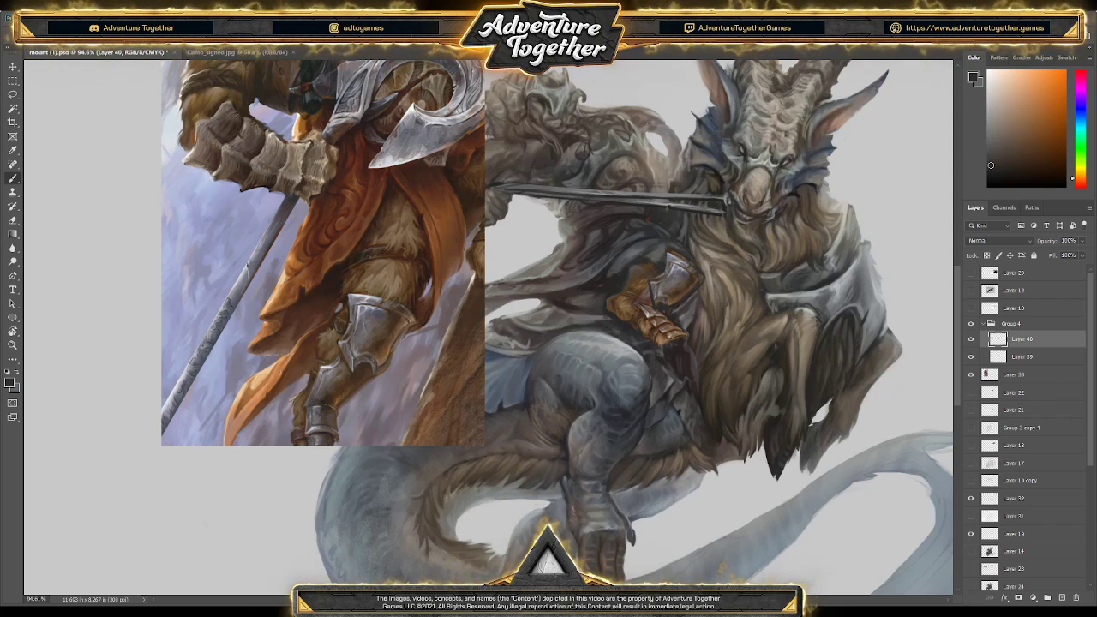
{"action": "left_click", "coordinate": [648, 258], "text": "alt"}
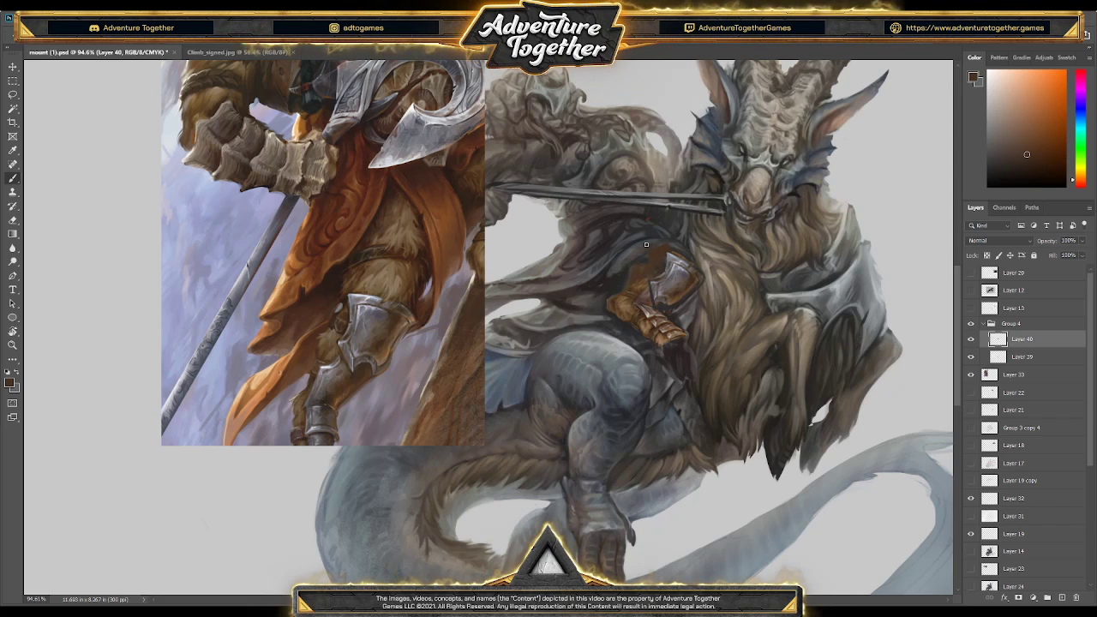
{"action": "left_click", "coordinate": [542, 249], "text": "alt"}
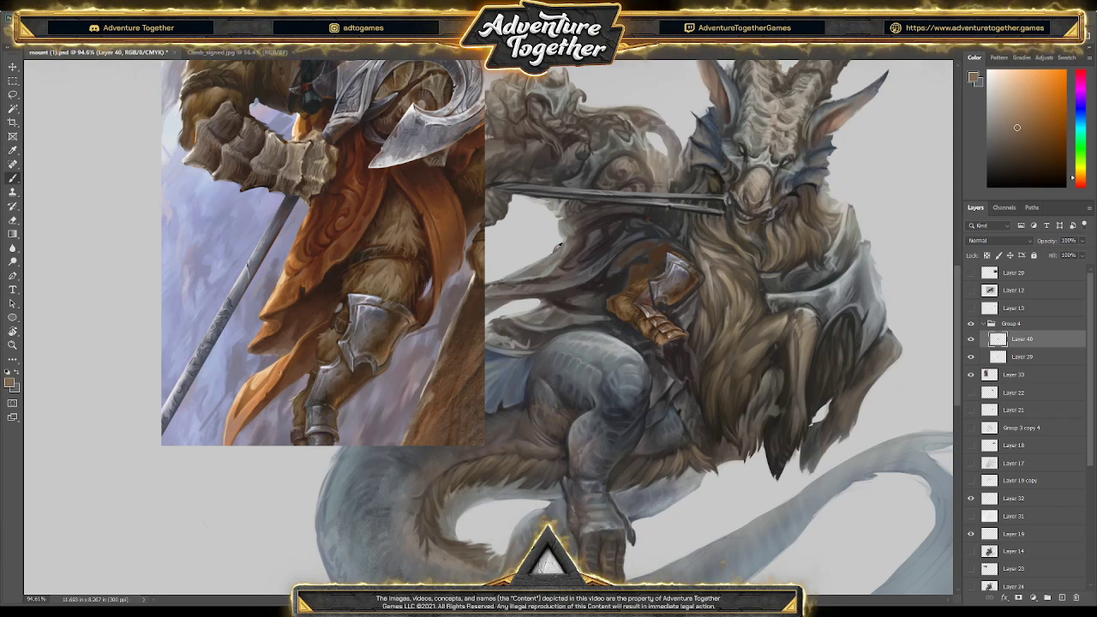
{"action": "left_click", "coordinate": [647, 254], "text": "alt"}
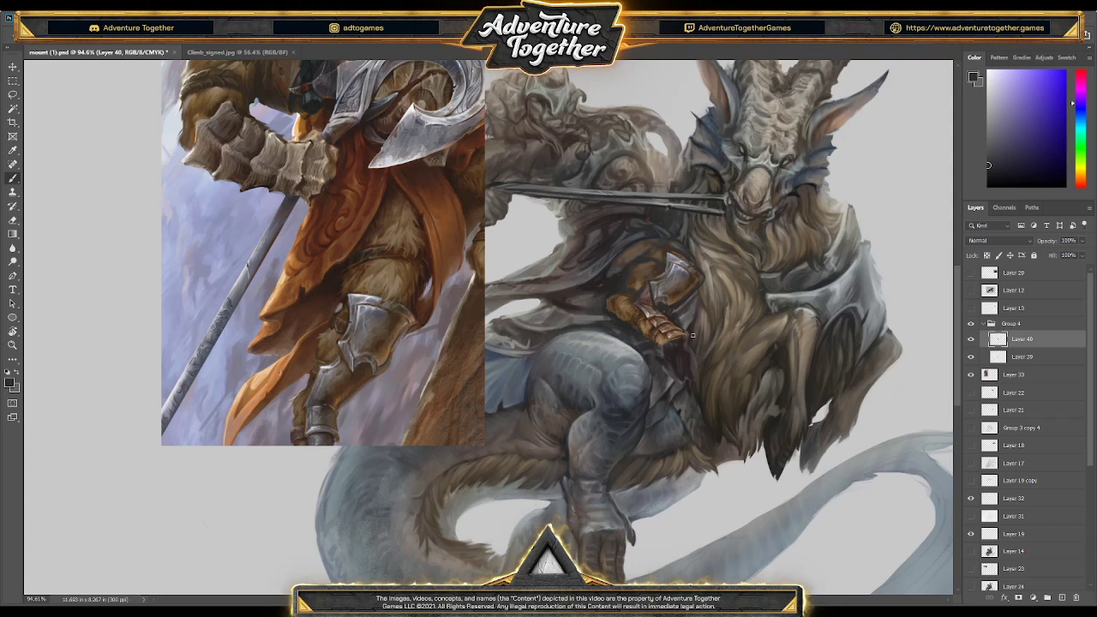
- Paint the rider's lower leg and foot below the shin armour on Layer 40 with sampled browns and darks, erasing rough edges
{"action": "left_click", "coordinate": [667, 340], "text": "alt"}
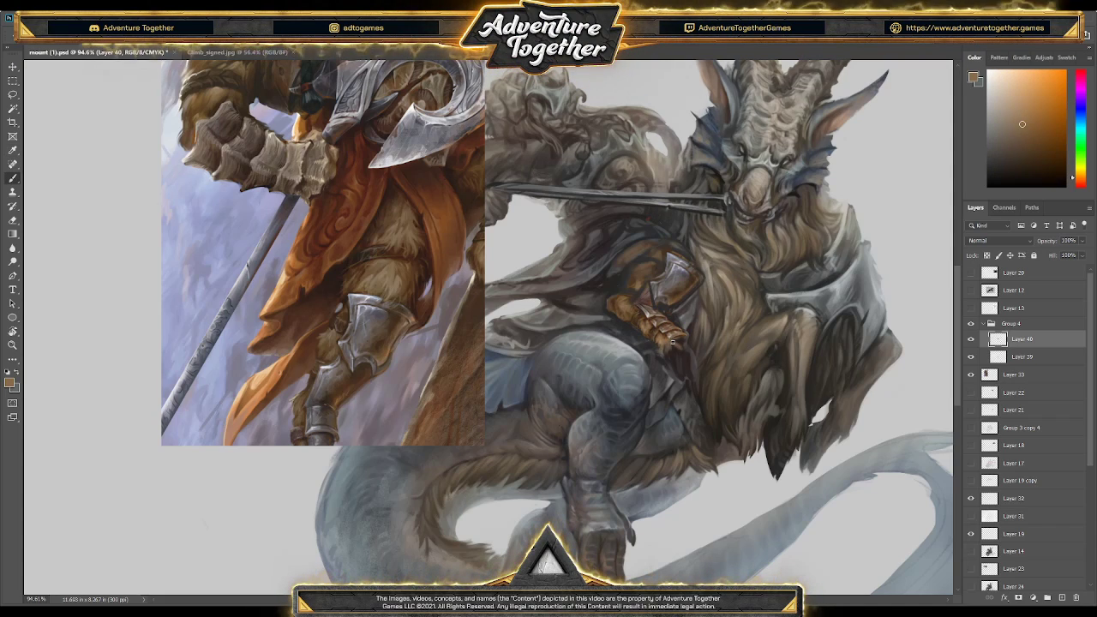
{"action": "left_click", "coordinate": [658, 343], "text": "alt"}
{"action": "left_click_drag", "start_coordinate": [658, 342], "coordinate": [672, 358]}
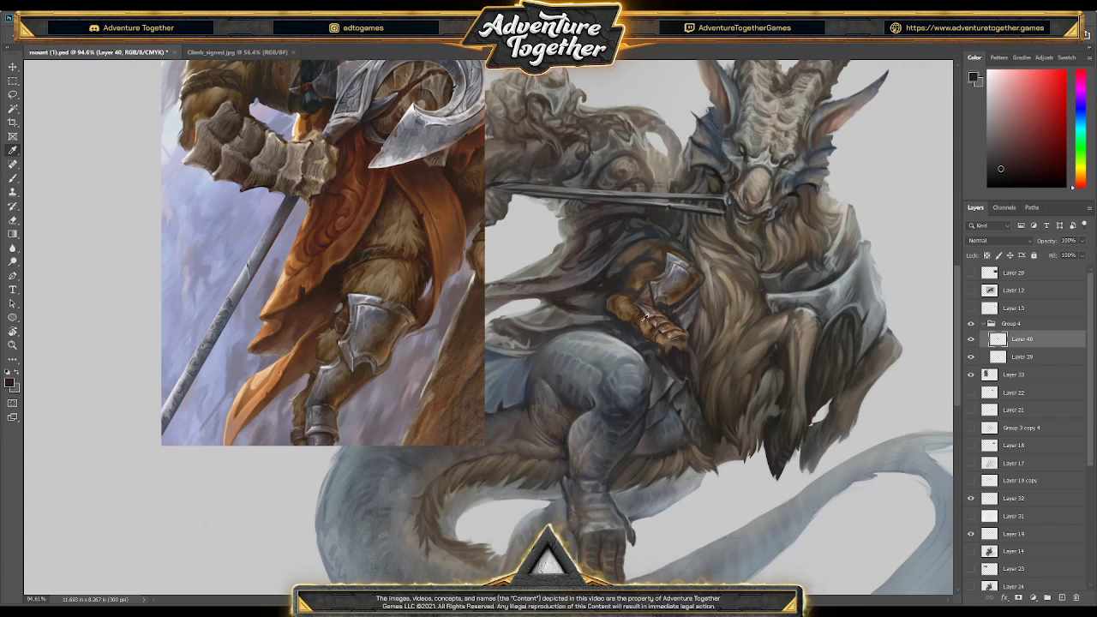
{"action": "left_click", "coordinate": [643, 319], "text": "alt"}
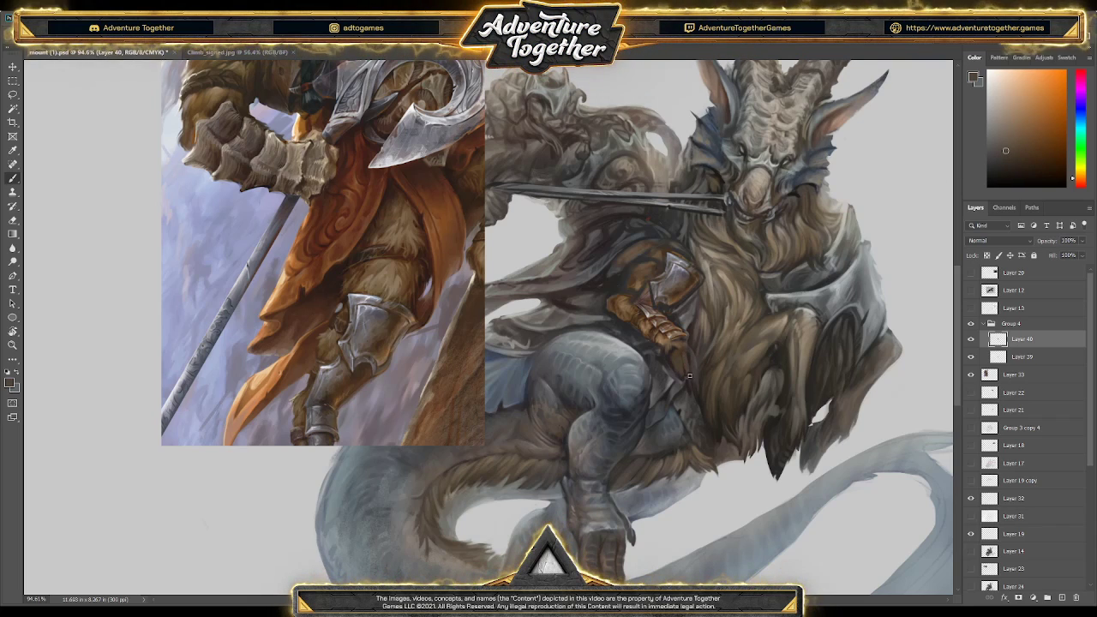
{"action": "left_click", "coordinate": [686, 376], "text": "alt"}
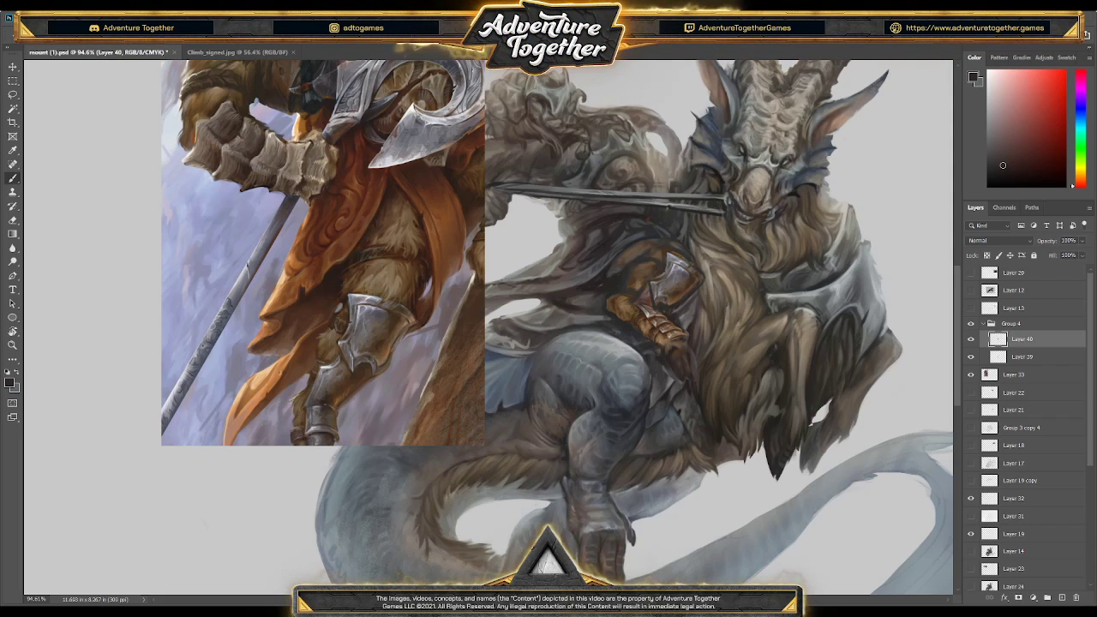
{"action": "key", "text": "e"}
{"action": "key", "text": "b"}
{"action": "left_click", "coordinate": [672, 365], "text": "alt"}
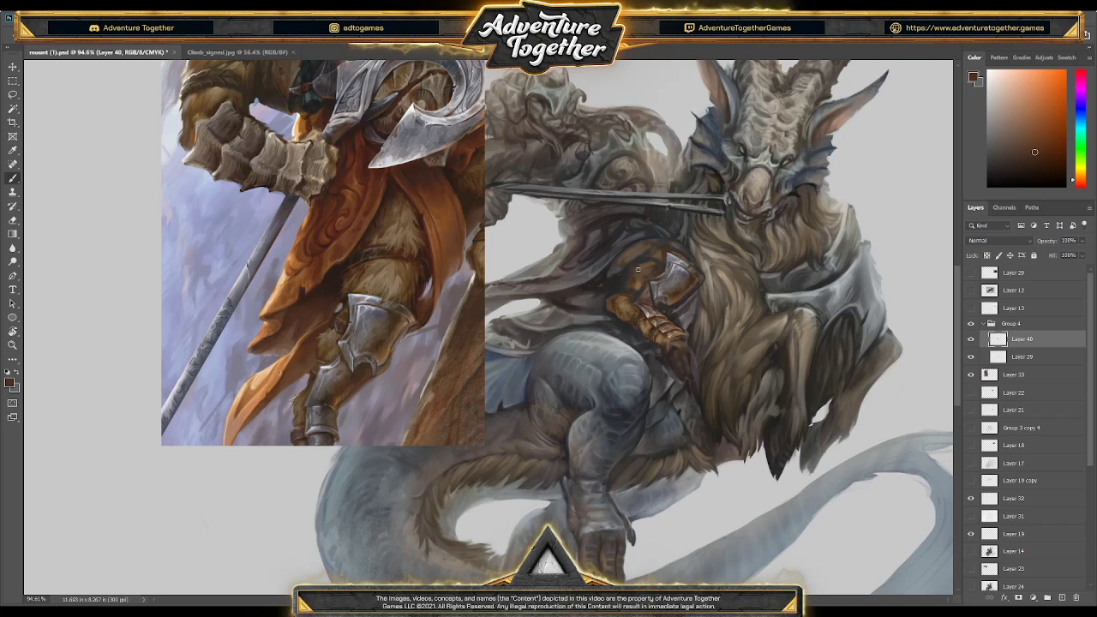
- Add lighter and darker fur strokes to the rider's thigh around the knee guard, using sampled browns
{"action": "left_click", "coordinate": [637, 283], "text": "alt"}
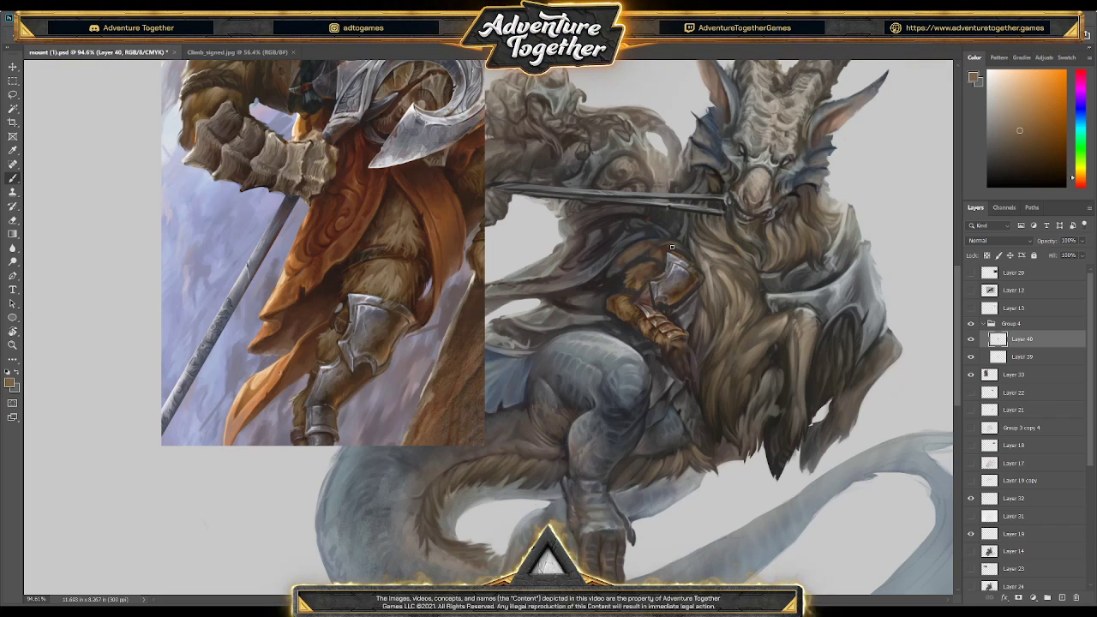
{"action": "left_click", "coordinate": [623, 260], "text": "alt"}
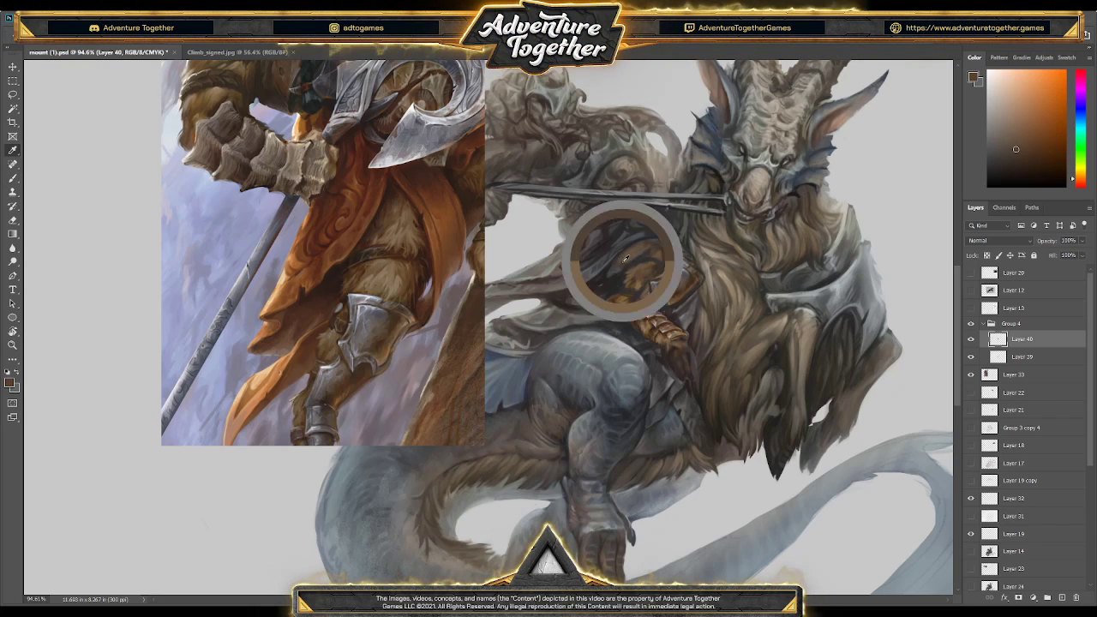
{"action": "left_click", "coordinate": [624, 266], "text": "alt"}
{"action": "left_click", "coordinate": [628, 265], "text": "alt"}
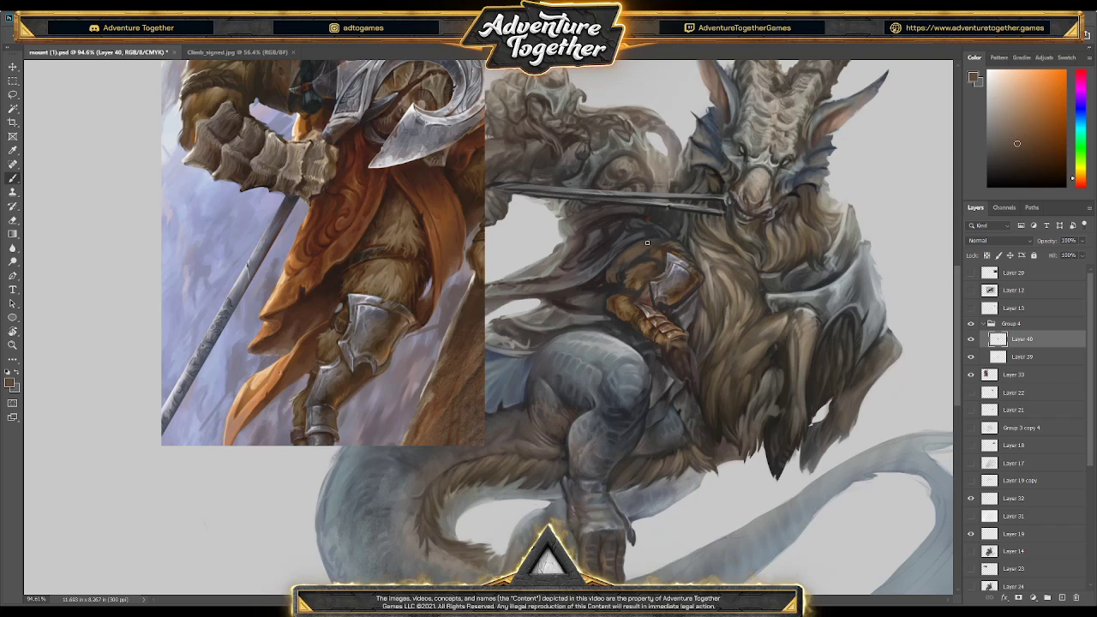
{"action": "left_click", "coordinate": [645, 271], "text": "alt"}
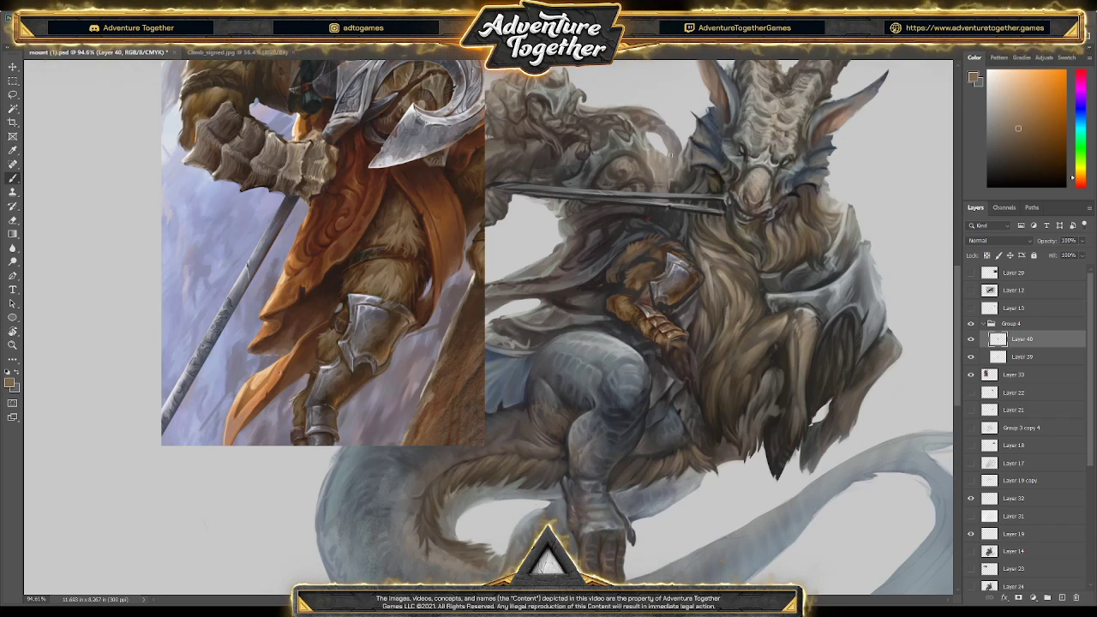
- Outline the warrior's orange loincloth on Layer 33 and copy it onto its own layer
{"action": "key", "text": "alt"}
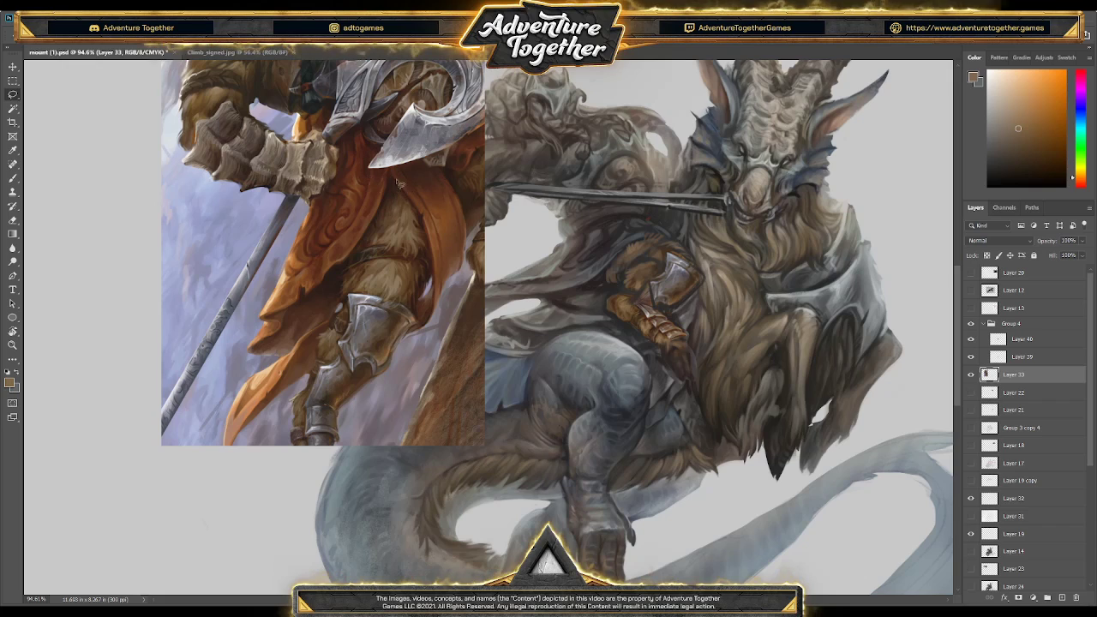
{"action": "left_click_drag", "start_coordinate": [388, 210], "coordinate": [332, 289]}
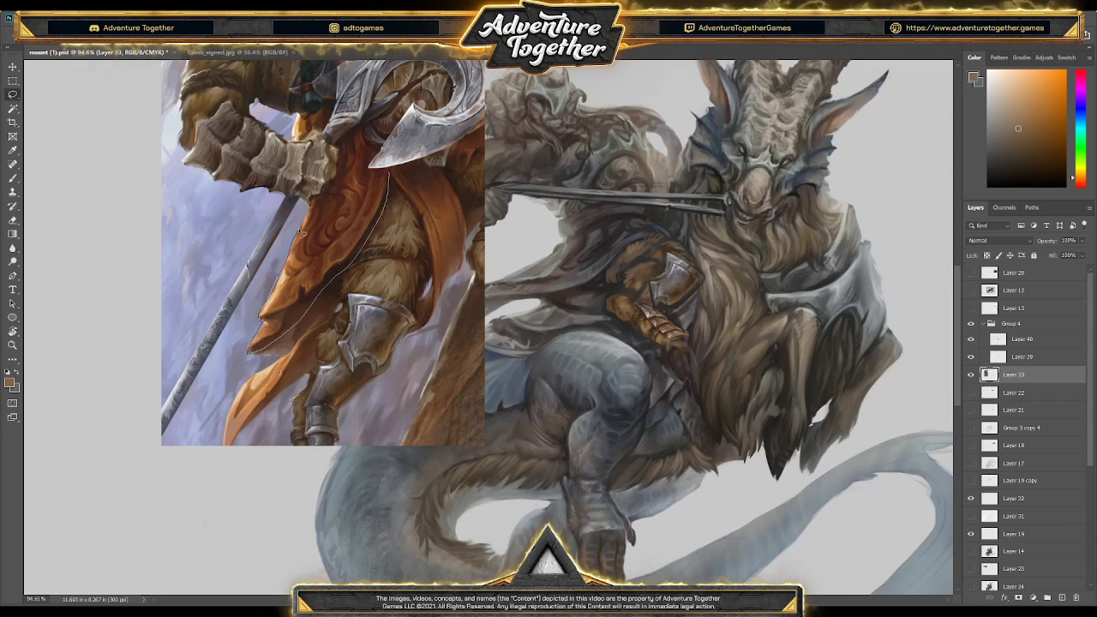
{"action": "mouse_move", "coordinate": [338, 179]}
{"action": "left_mouse_down"}
{"action": "mouse_move", "coordinate": [361, 135]}
{"action": "mouse_move", "coordinate": [391, 182]}
{"action": "left_mouse_up"}
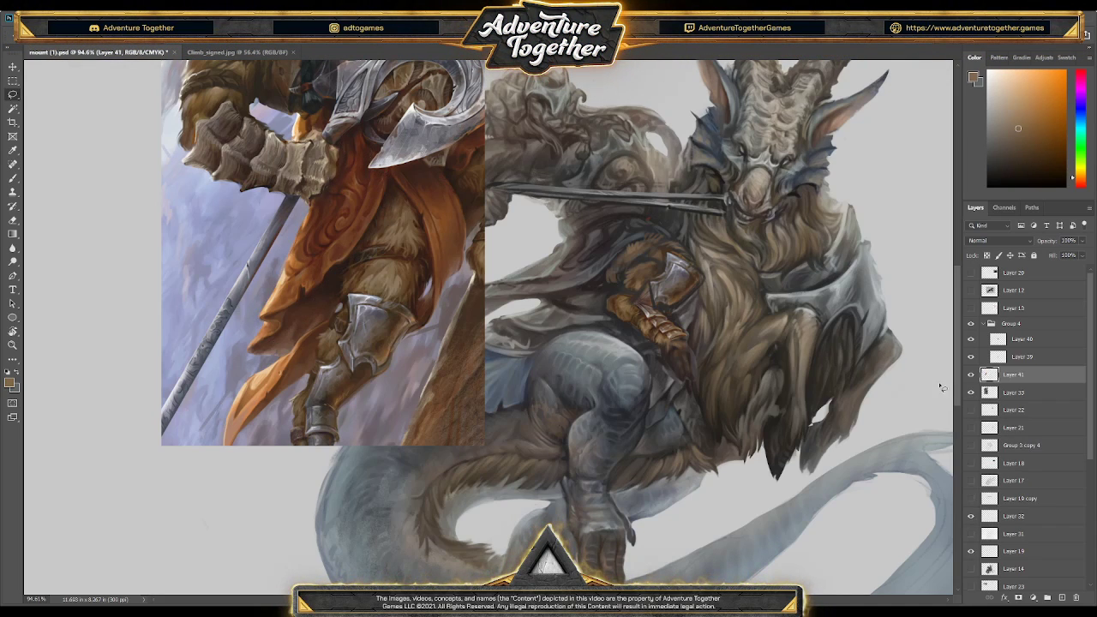
{"action": "key", "text": "ctrl+v"}
- Move the orange cloth to the rider's hip with Layer 33 hidden, then rotate and warp it along the existing drapery
{"action": "key", "text": "ctrl+t"}
{"action": "left_click_drag", "start_coordinate": [403, 129], "coordinate": [454, 188]}
{"action": "left_click_drag", "start_coordinate": [294, 245], "coordinate": [590, 243]}
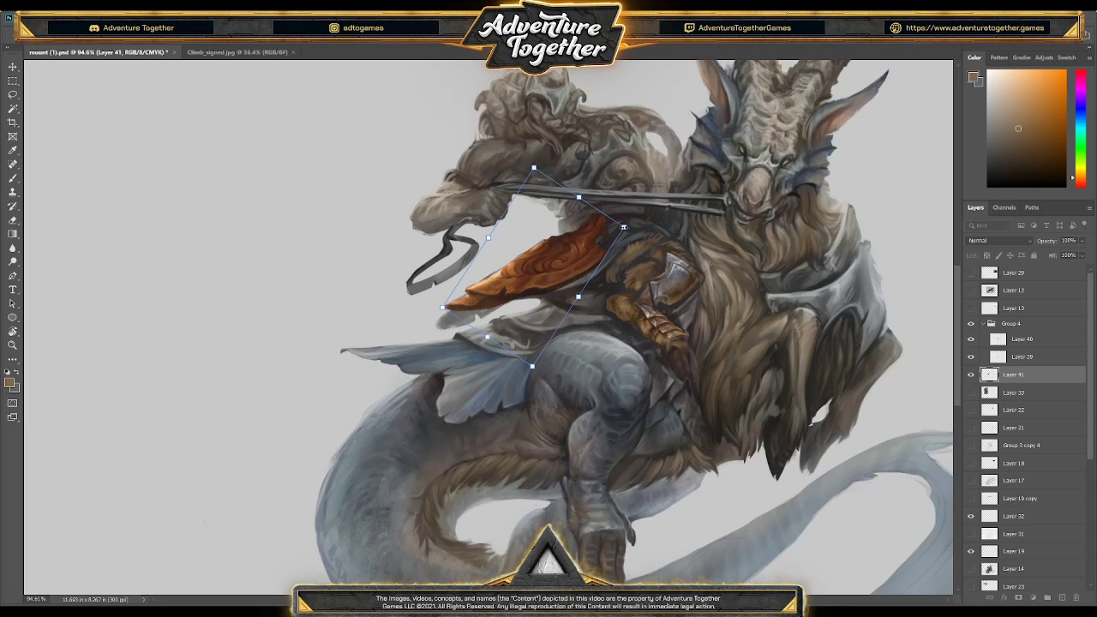
{"action": "left_click_drag", "start_coordinate": [610, 237], "coordinate": [626, 269]}
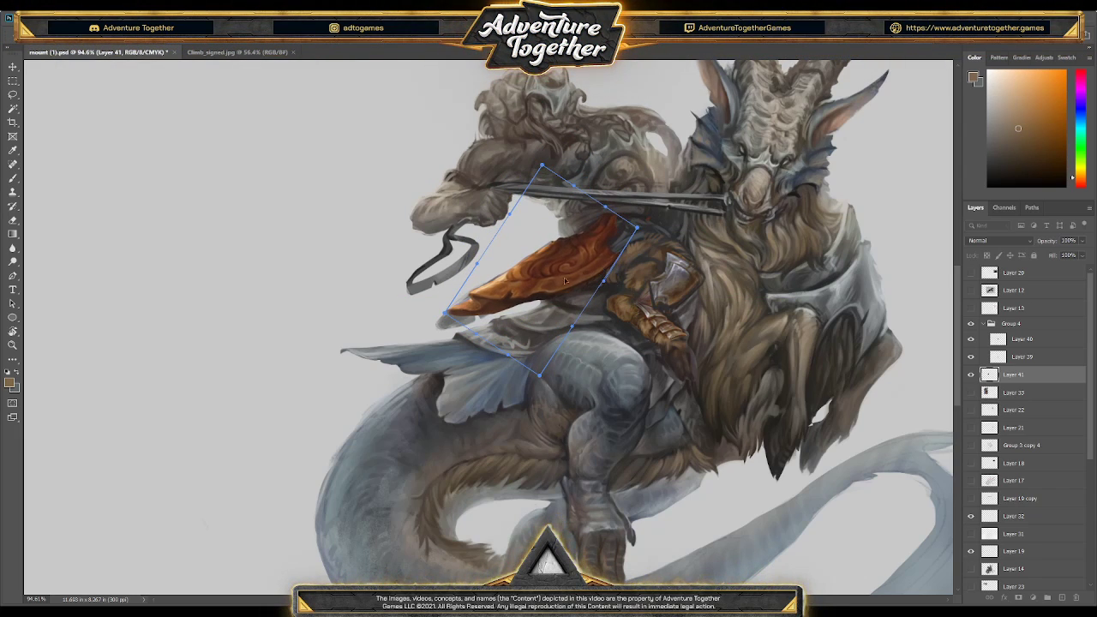
{"action": "left_click_drag", "start_coordinate": [544, 254], "coordinate": [494, 278]}
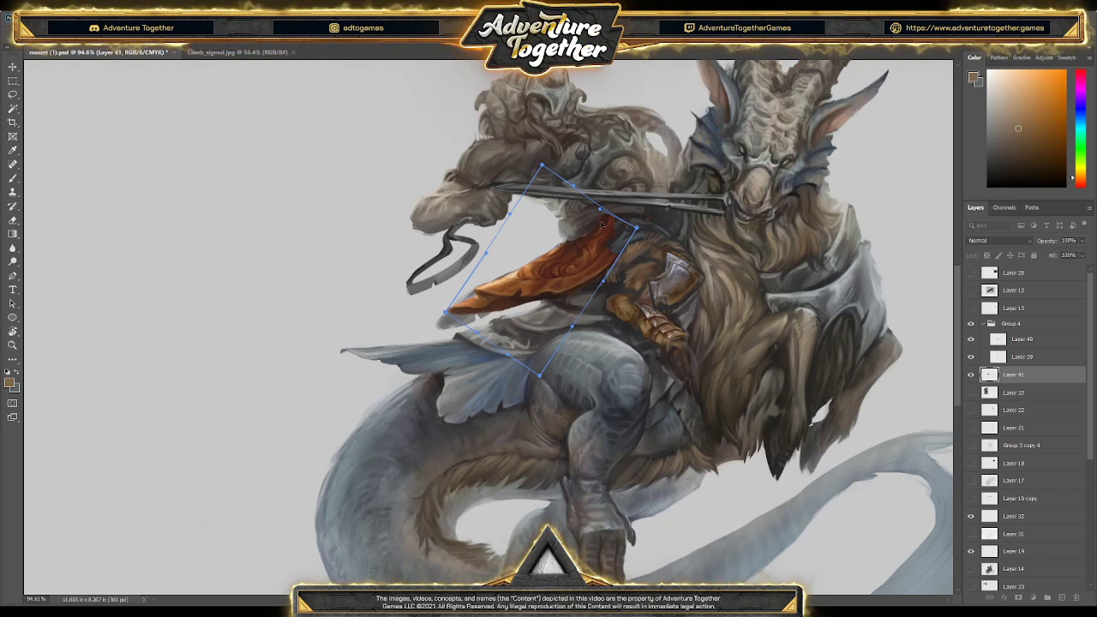
{"action": "key", "text": "Return"}
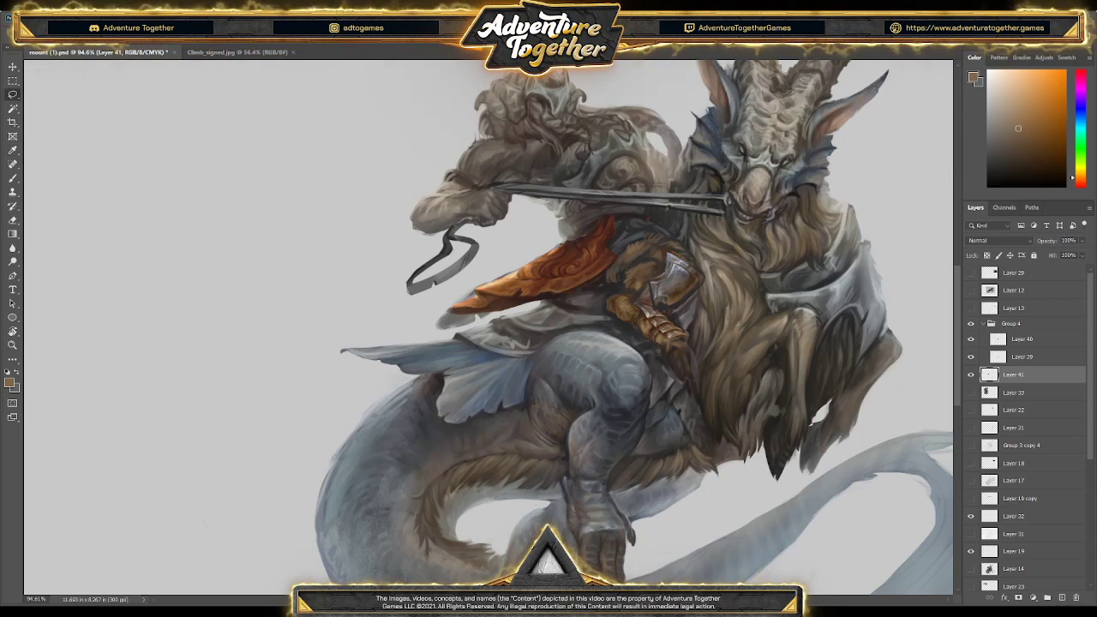
- Try to recolour the orange cloth on Layer 41 blue, based on a colour sampled from it
{"action": "key", "text": "Return"}
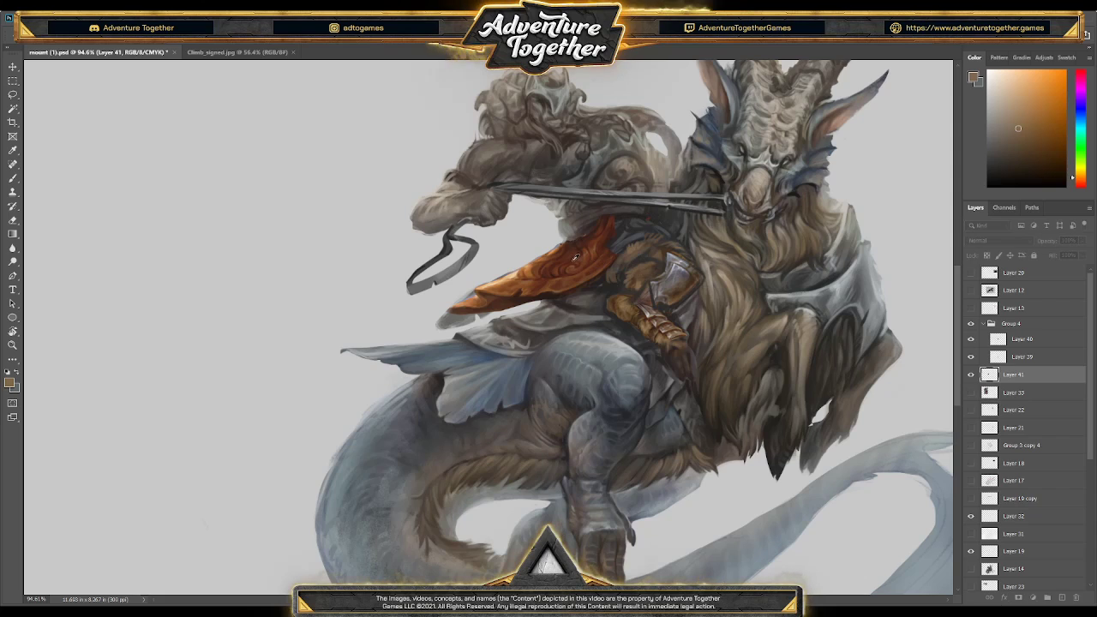
{"action": "left_click", "coordinate": [575, 259], "text": "alt"}
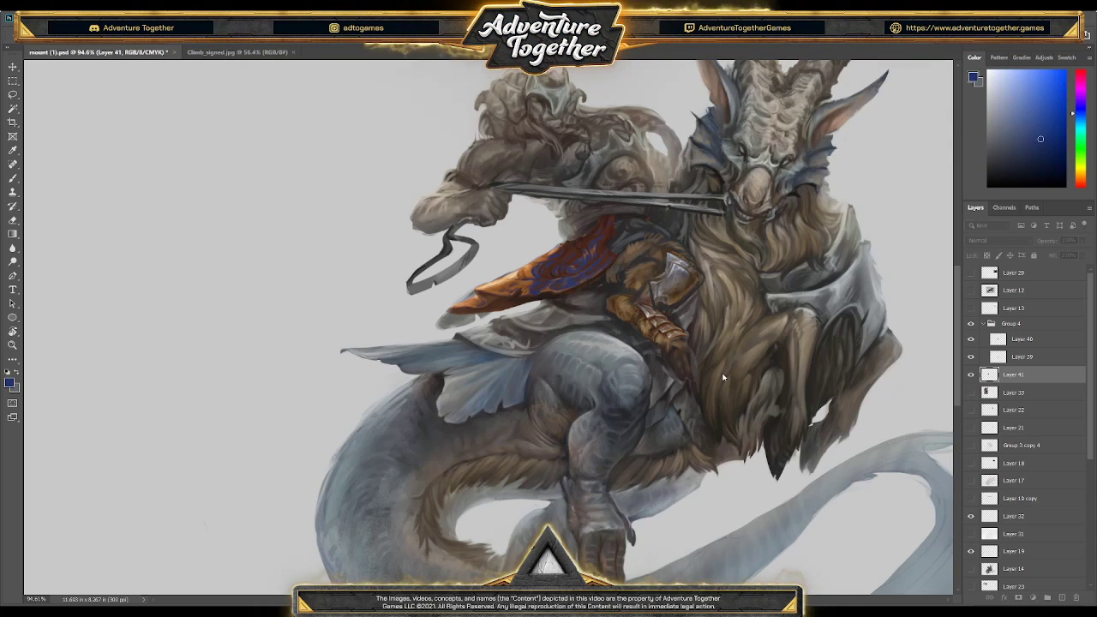
{"action": "key", "text": "Escape"}
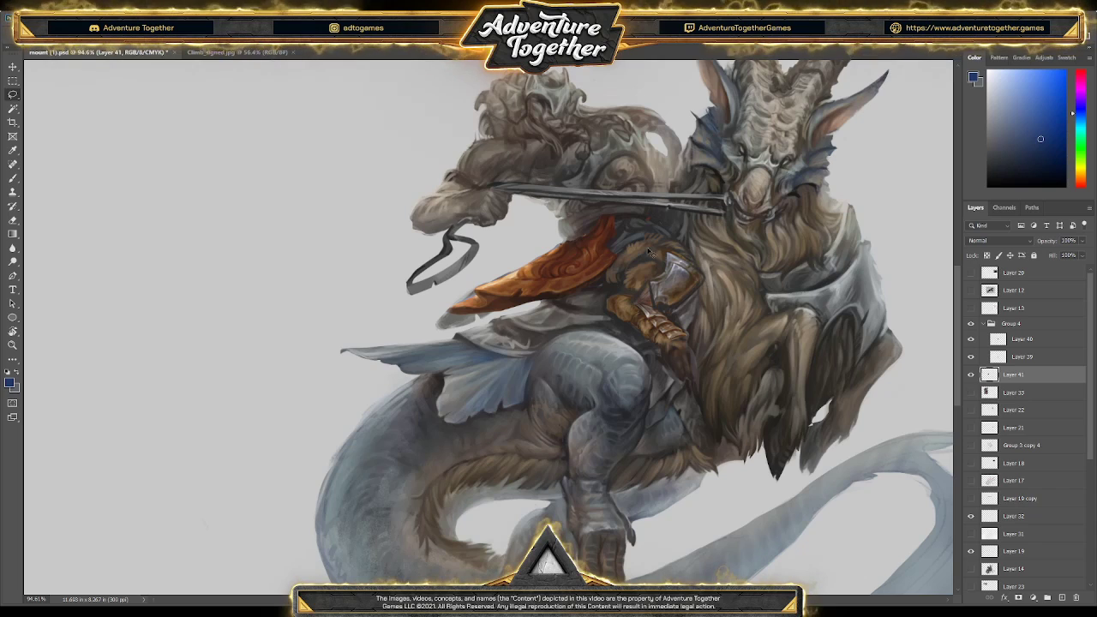
- Warp the orange cloth on Layer 41 again and paint it up to the rider's waist with sampled oranges and dark reds
{"action": "key", "text": "ctrl+t"}
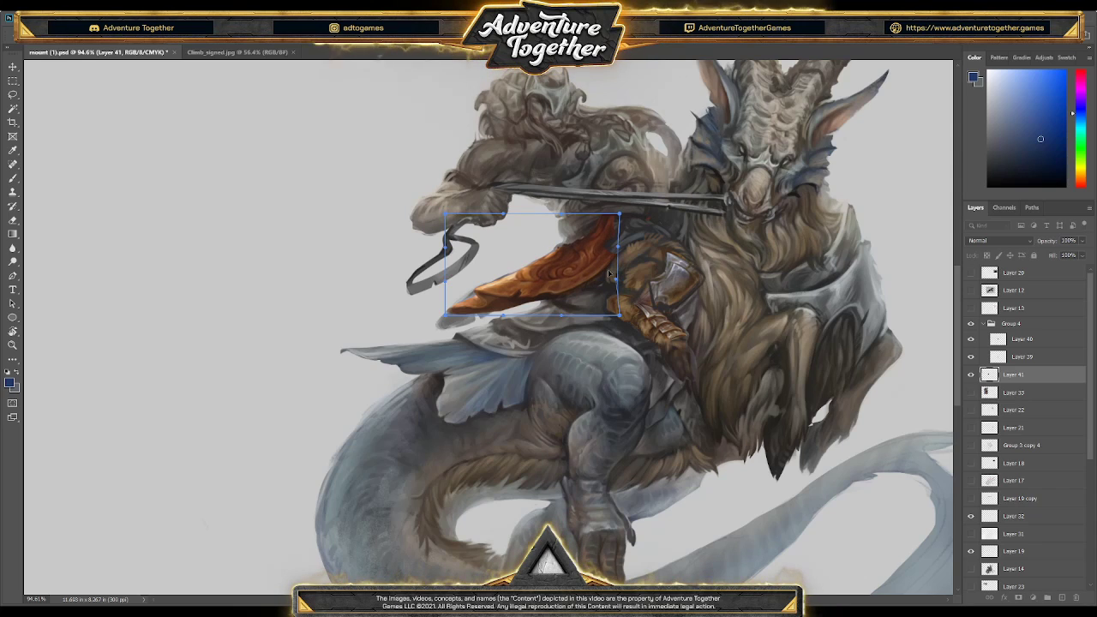
{"action": "key", "text": "Return"}
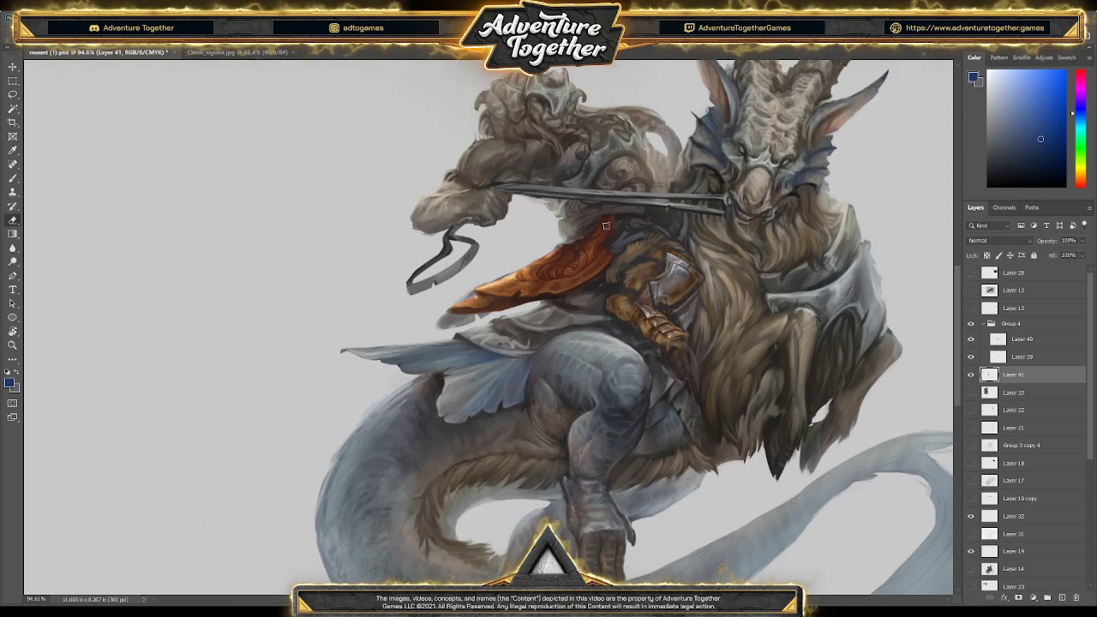
{"action": "key", "text": "b"}
{"action": "left_click", "coordinate": [582, 232], "text": "alt"}
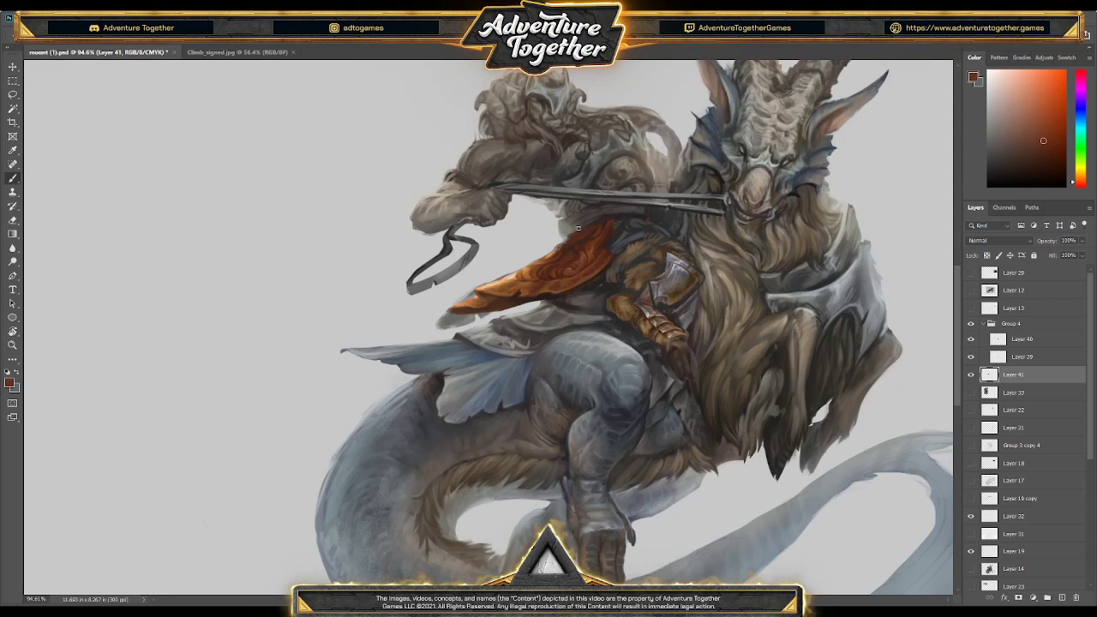
{"action": "left_click", "coordinate": [581, 230], "text": "alt"}
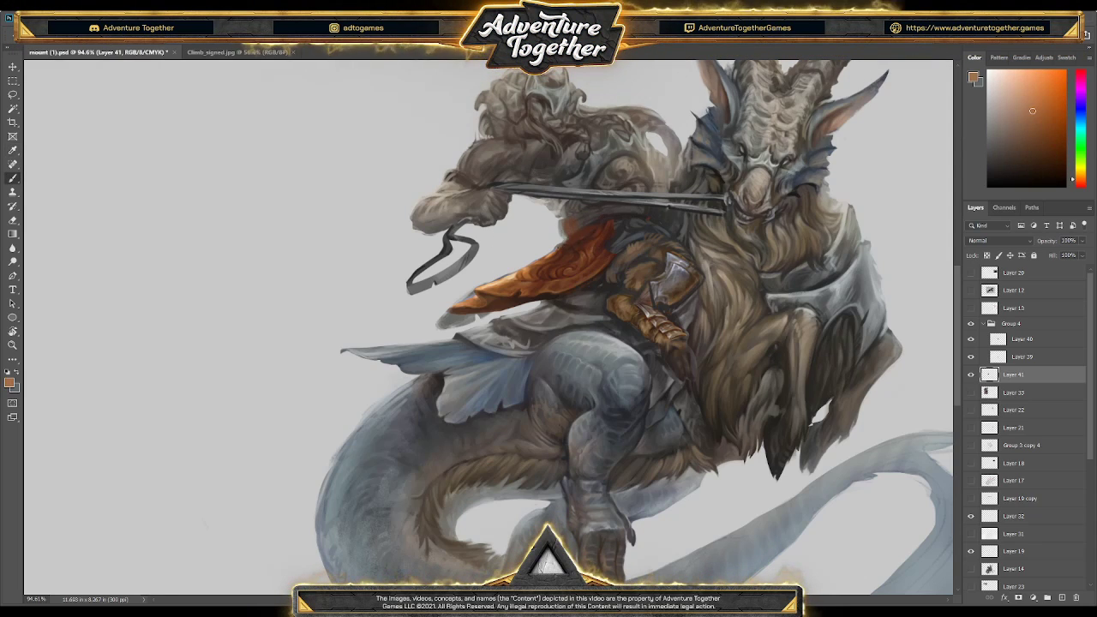
{"action": "left_click", "coordinate": [583, 225], "text": "alt"}
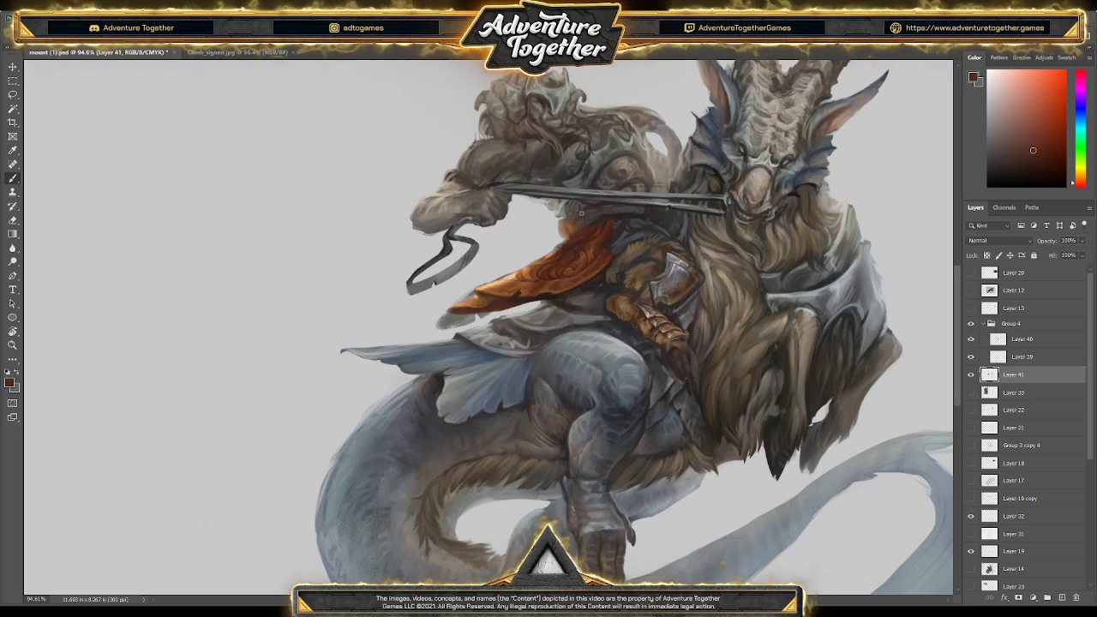
{"action": "left_click", "coordinate": [606, 227], "text": "alt"}
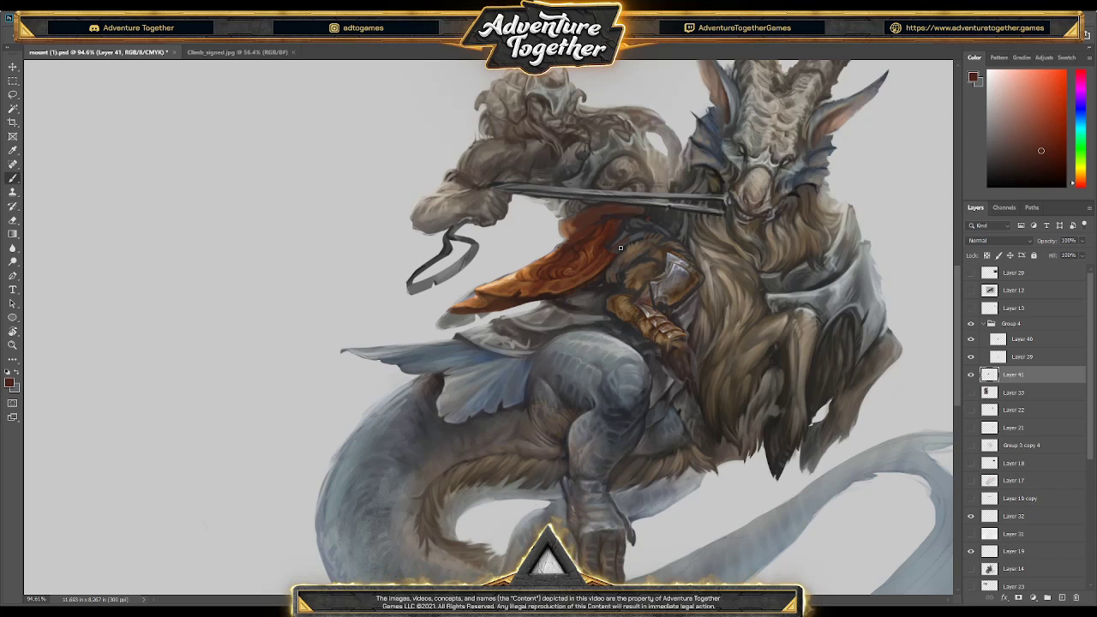
- Extend the cloth over the rider's upper thigh in dark red, then erase and repaint its trailing tip in sampled orange
{"action": "left_click", "coordinate": [635, 238], "text": "alt"}
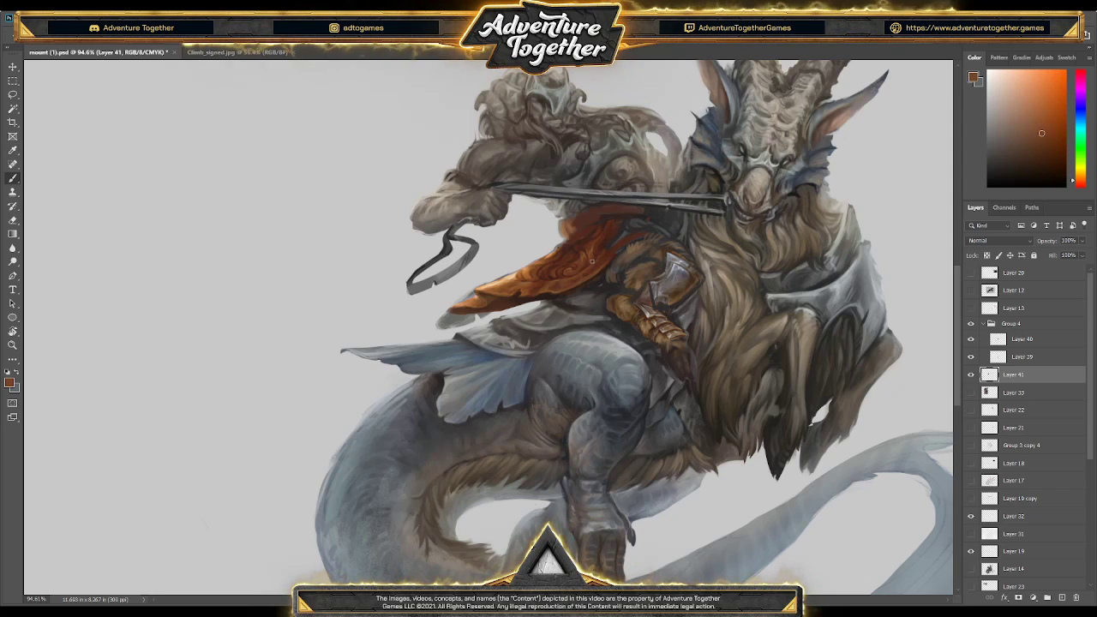
{"action": "left_click", "coordinate": [625, 225], "text": "alt"}
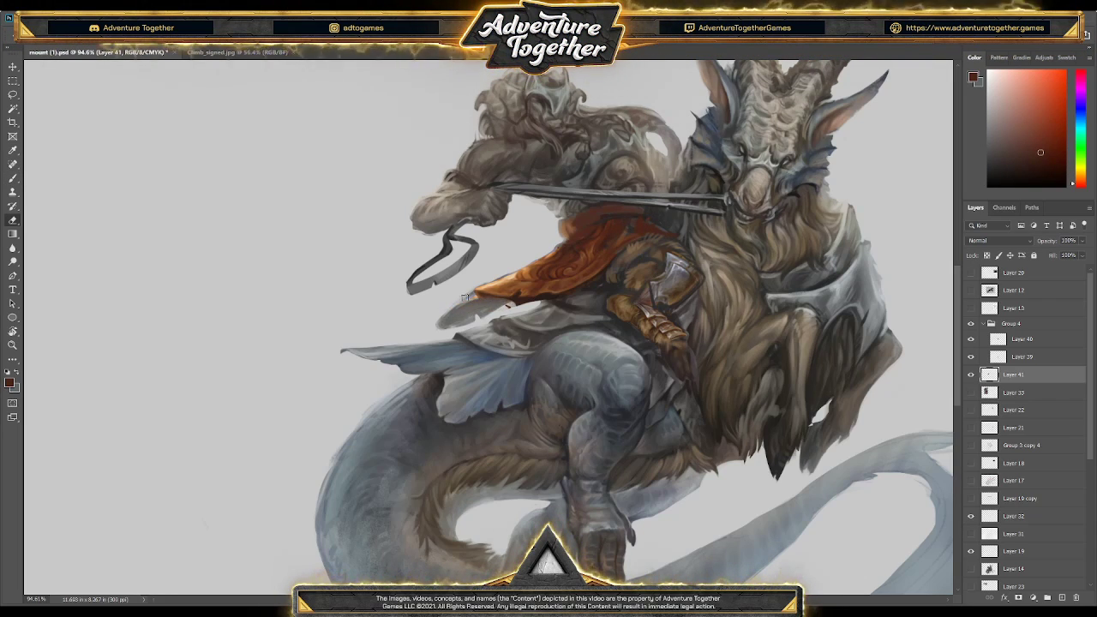
{"action": "key", "text": "alt"}
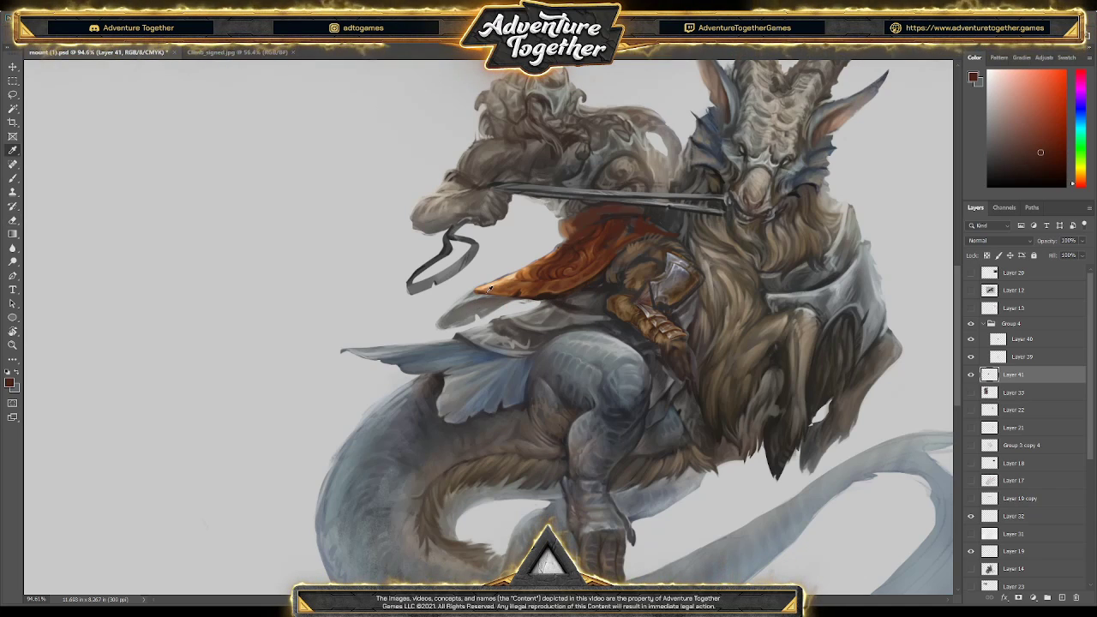
{"action": "left_click", "coordinate": [490, 289], "text": "alt"}
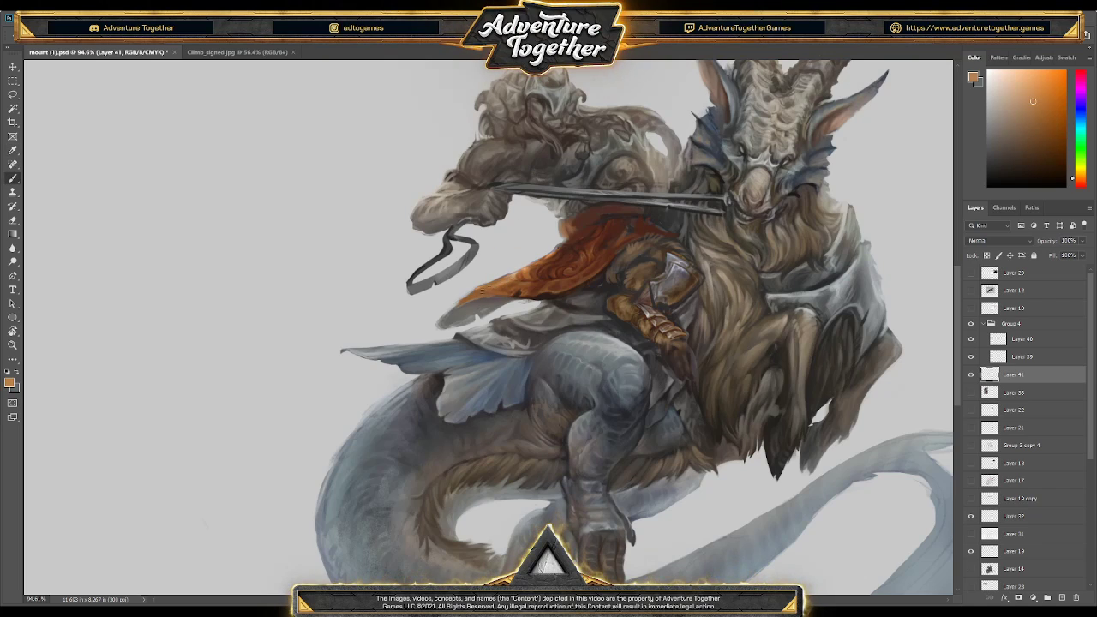
- Repaint the orange cloth's trailing tip on Layer 41 with sampled browns and oranges, covering its grey end
{"action": "left_click", "coordinate": [513, 280], "text": "alt"}
{"action": "left_click", "coordinate": [506, 278], "text": "alt"}
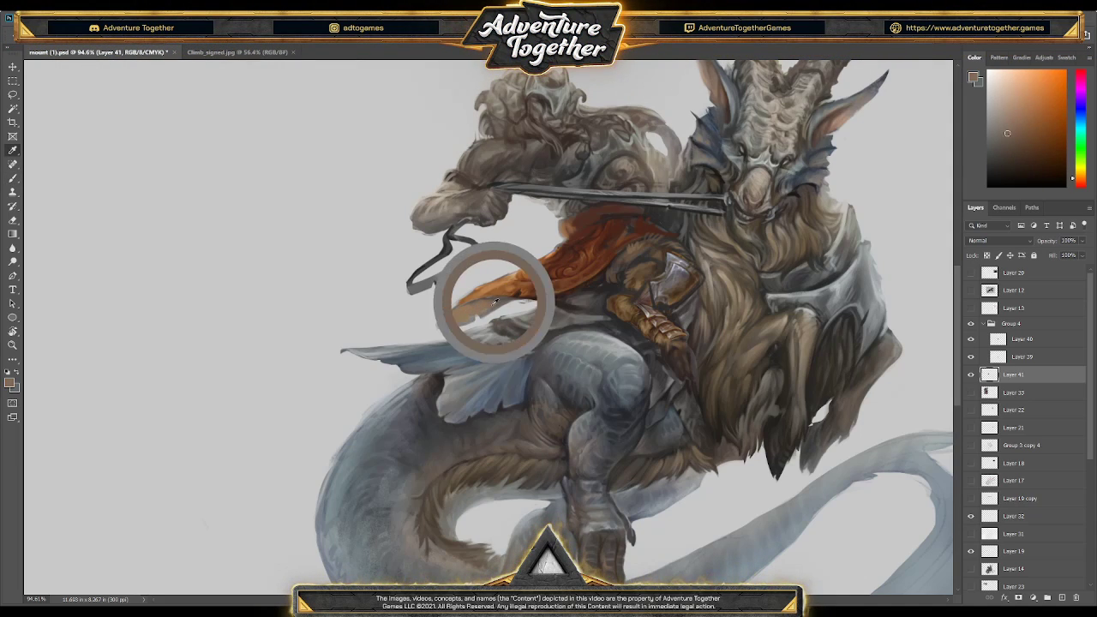
{"action": "left_click", "coordinate": [468, 309], "text": "alt"}
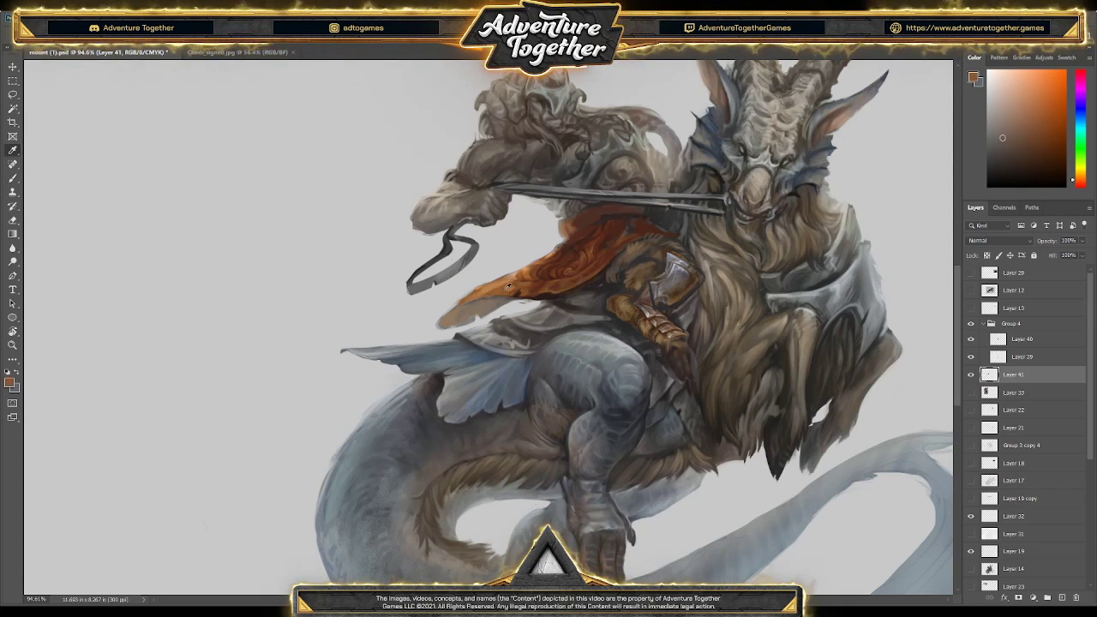
{"action": "left_click", "coordinate": [469, 297], "text": "alt"}
{"action": "left_click", "coordinate": [454, 306], "text": "alt"}
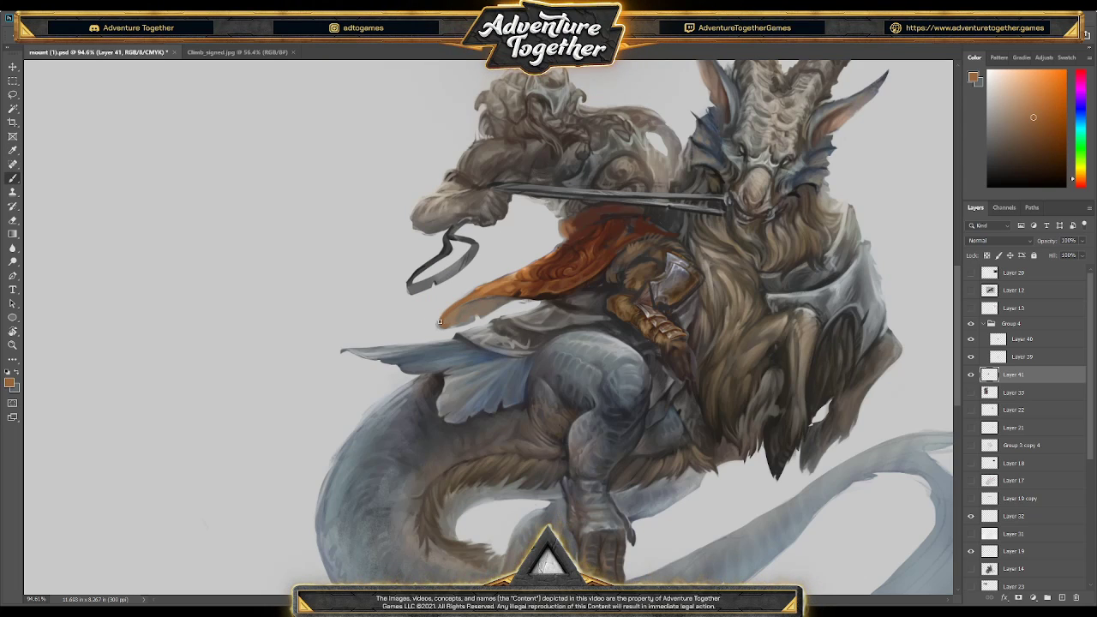
- Shade the lower edge of the cloth's trailing tip with sampled dark brown, muted tan and grey
{"action": "left_click", "coordinate": [519, 291], "text": "alt"}
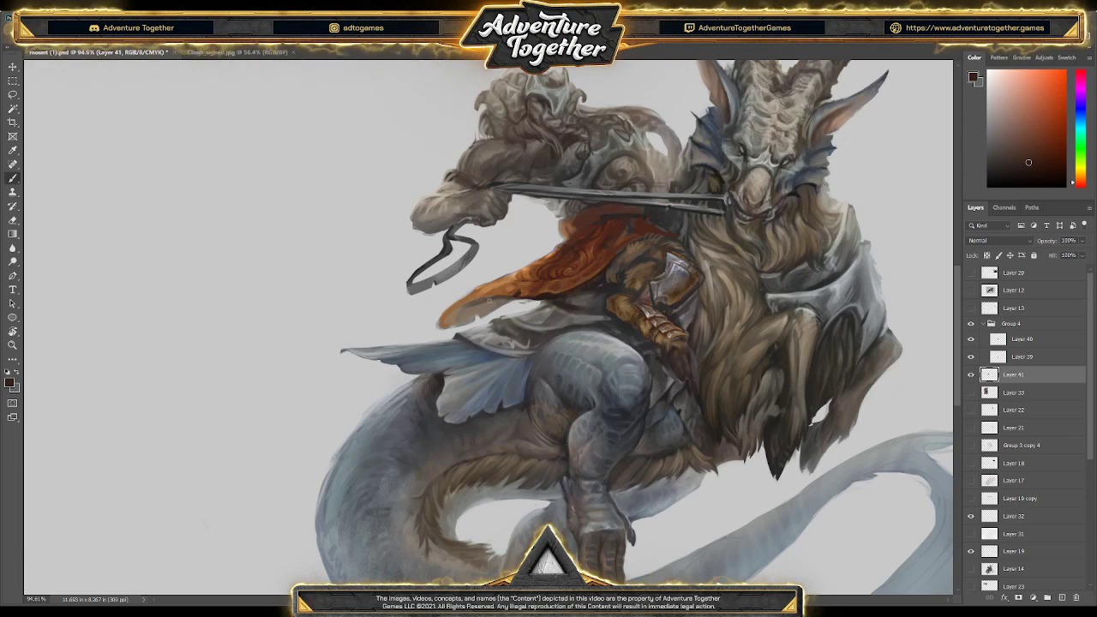
{"action": "left_click", "coordinate": [467, 309], "text": "alt"}
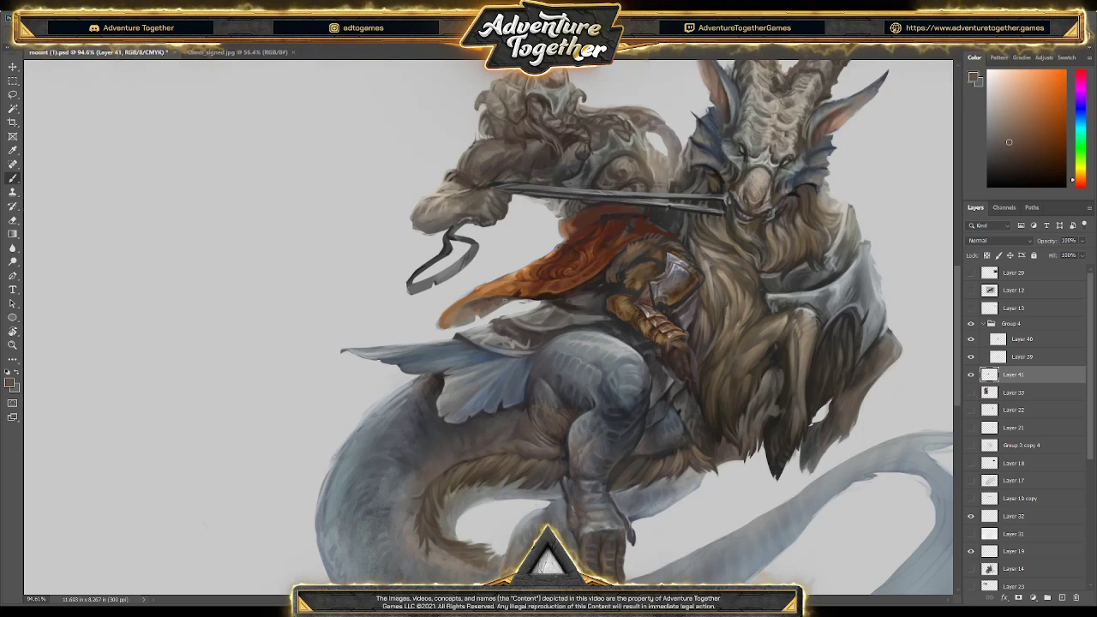
{"action": "left_click", "coordinate": [448, 314], "text": "alt"}
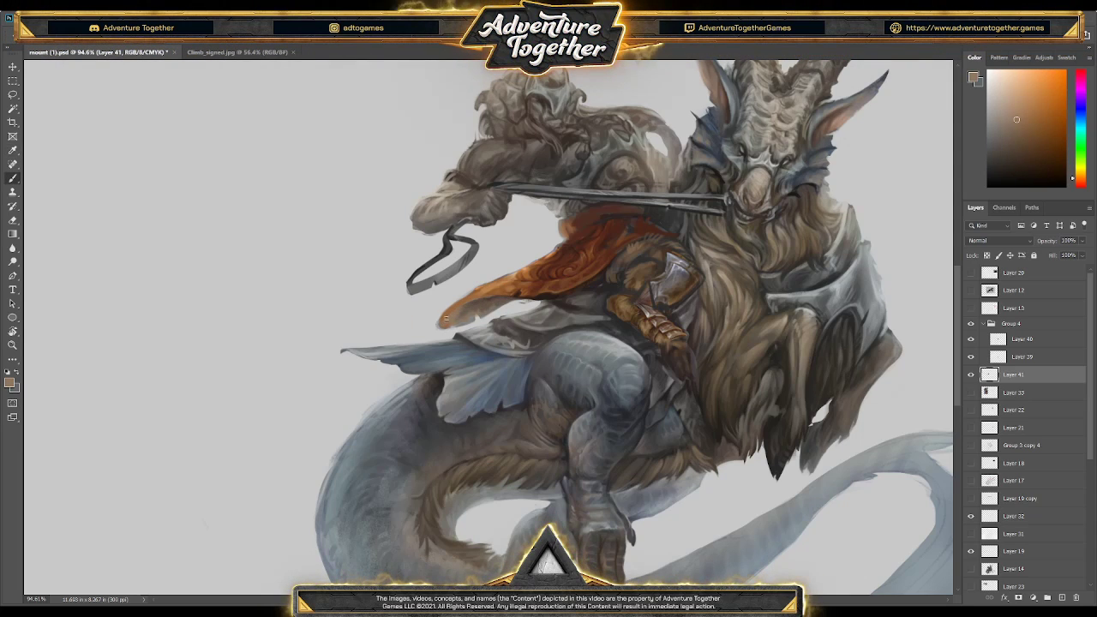
{"action": "left_click", "coordinate": [475, 319], "text": "alt"}
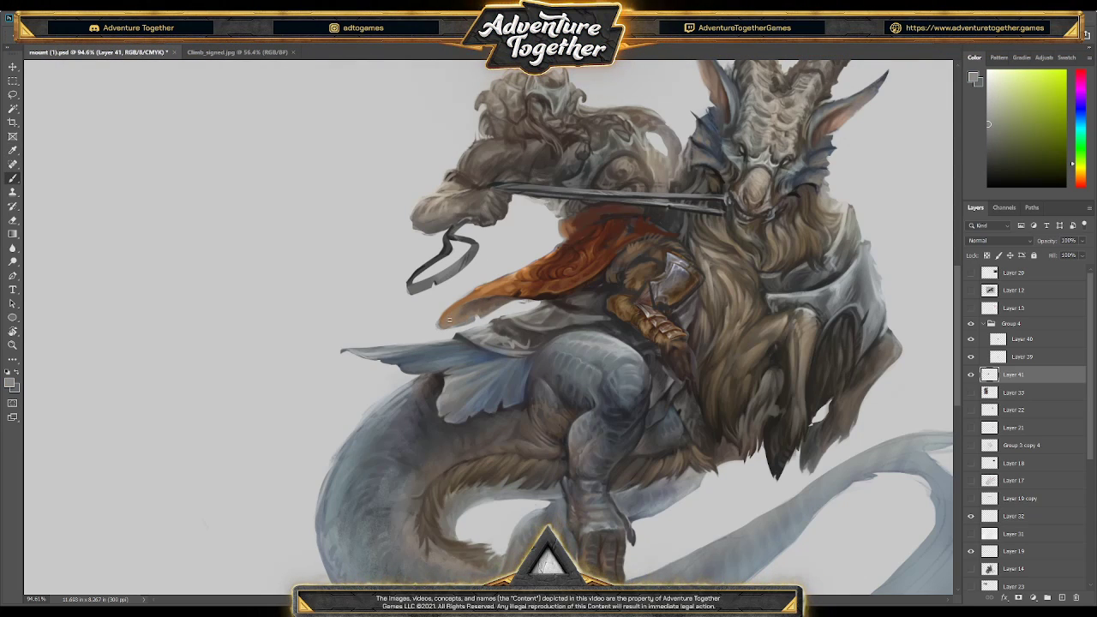
- Paint over the dark patches on the upper cloth near the rider's waist in sampled dark red and save the document
{"action": "left_click", "coordinate": [563, 220], "text": "alt"}
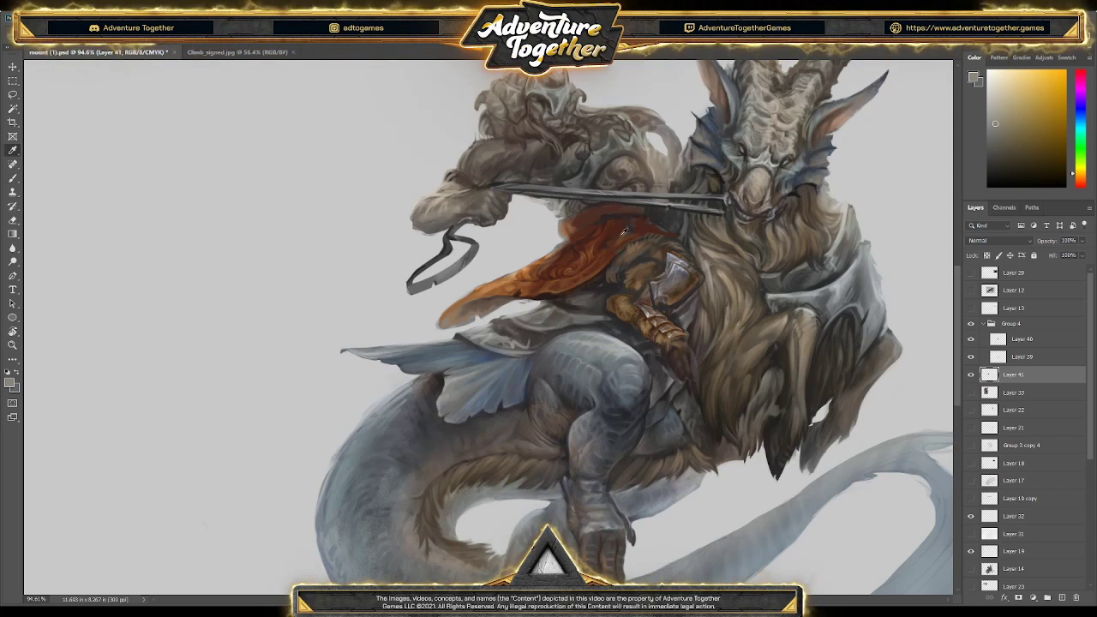
{"action": "left_click", "coordinate": [555, 284], "text": "alt"}
{"action": "left_click", "coordinate": [655, 224], "text": "alt"}
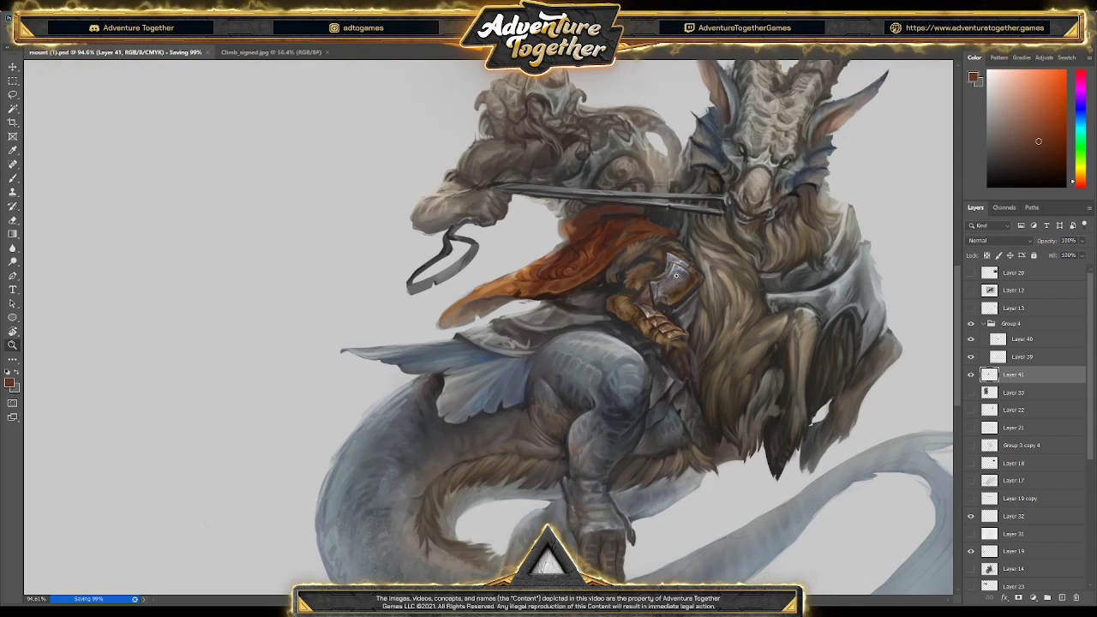
{"action": "key", "text": "z"}
{"action": "left_click_drag", "start_coordinate": [675, 268], "coordinate": [663, 249]}
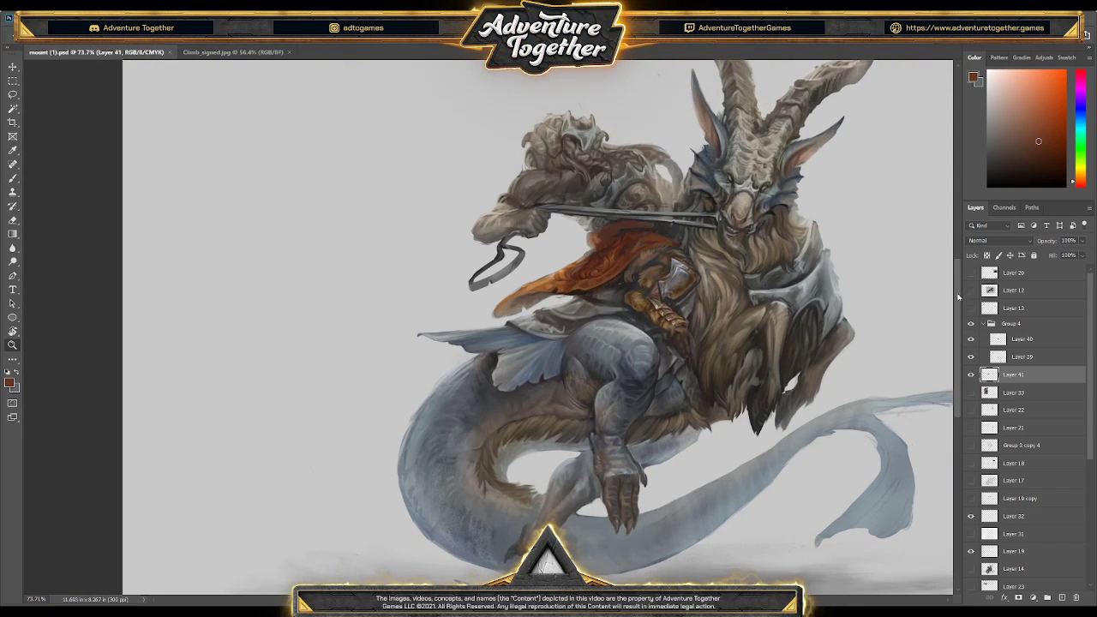
{"action": "scroll", "coordinate": [581, 234], "scroll_direction": "up", "scroll_amount": 2}
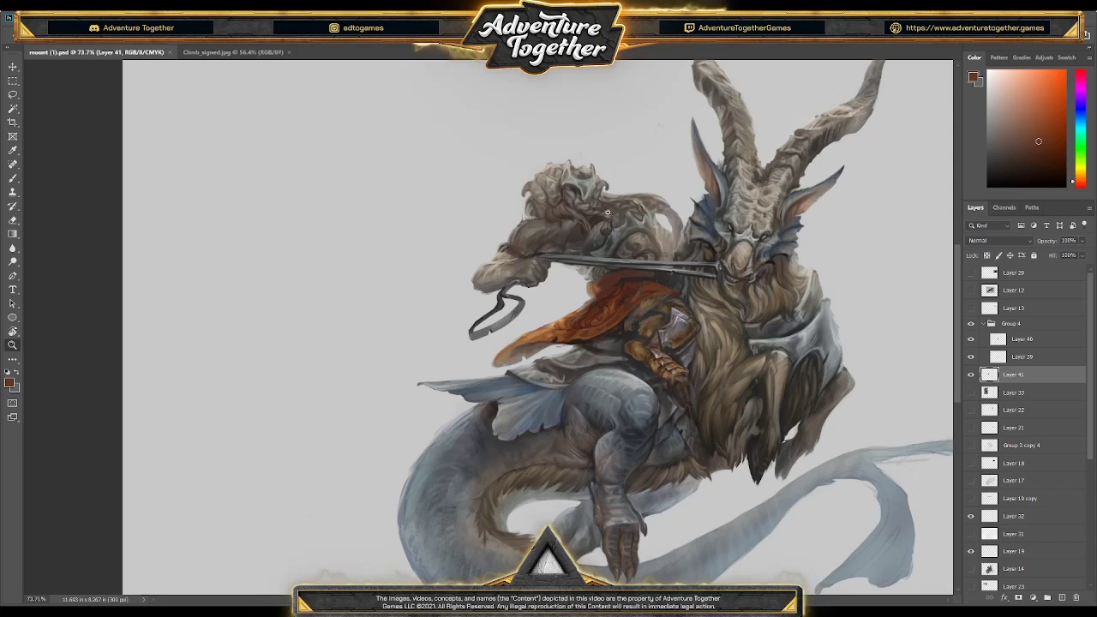
{"action": "left_click", "coordinate": [816, 298]}
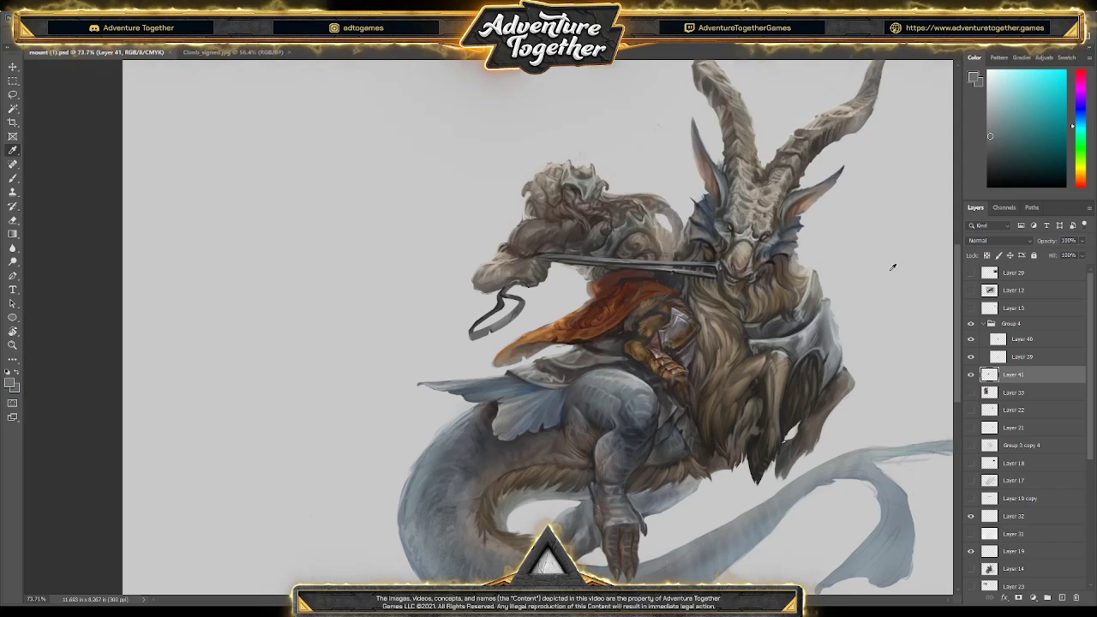
{"action": "left_click", "coordinate": [815, 342], "text": "alt"}
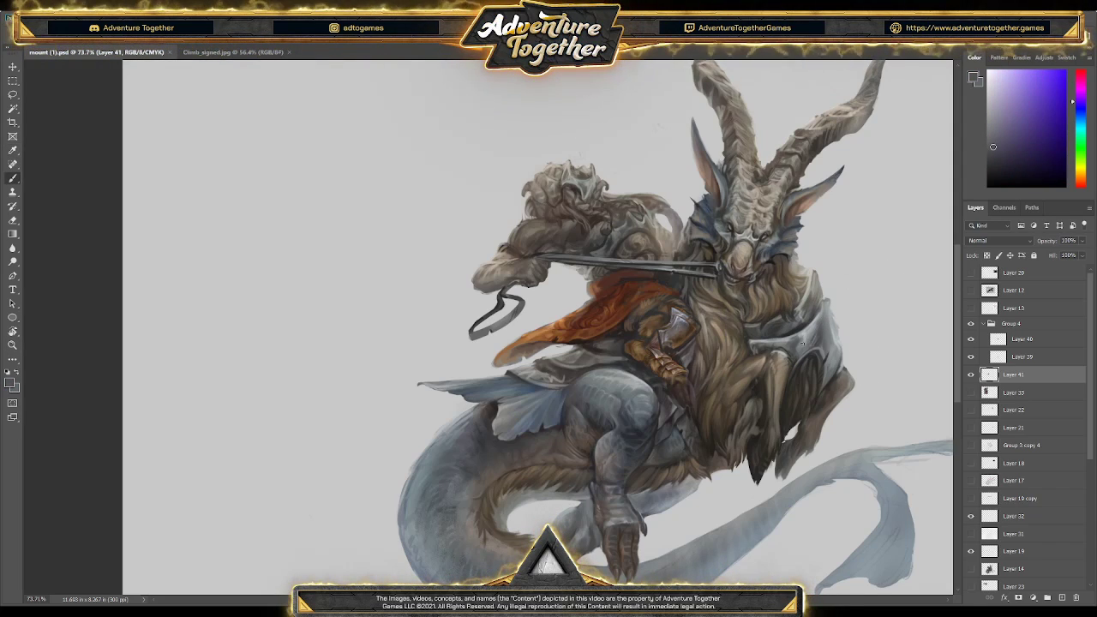
- Merge Group 4 with Layer 41 and move the merged layer directly above Layer 29 copy
{"action": "left_click", "coordinate": [1028, 329]}
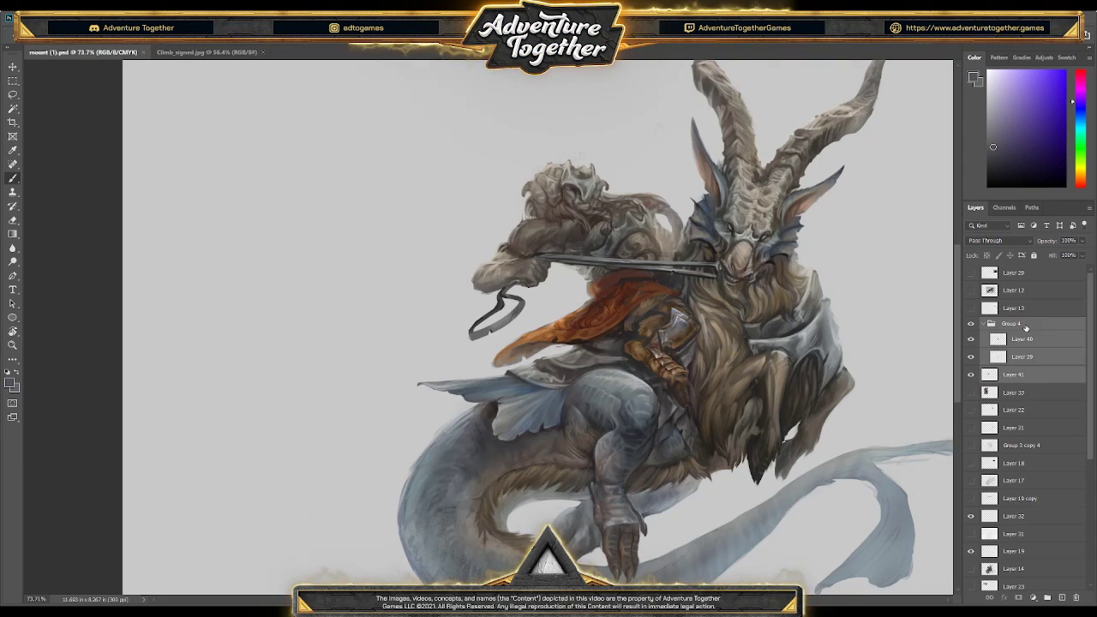
{"action": "key", "text": "ctrl+e"}
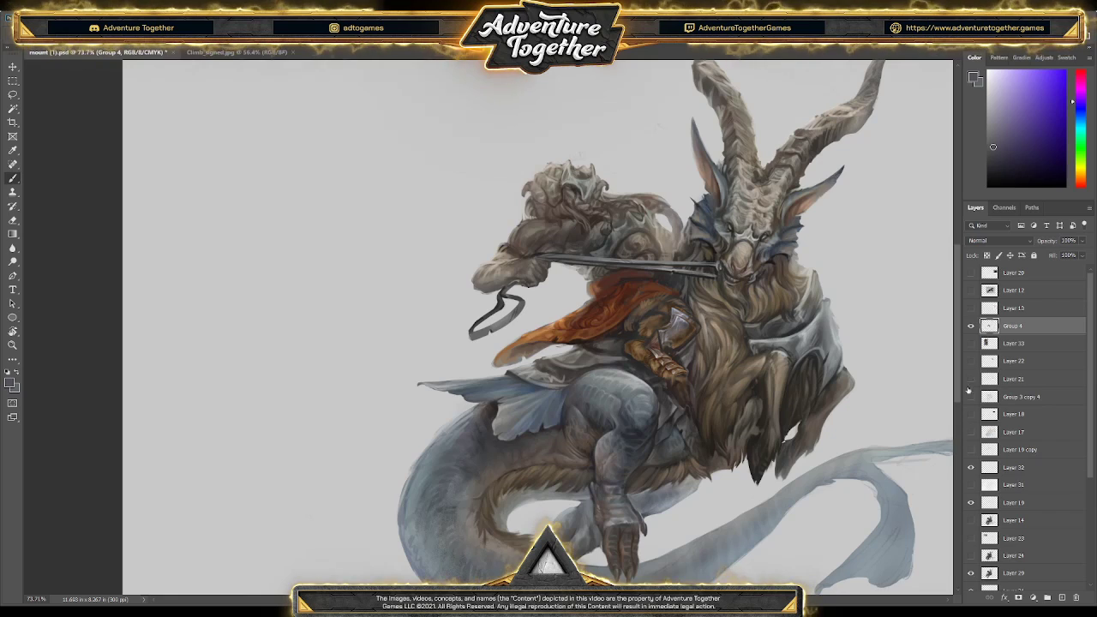
{"action": "left_click_drag", "start_coordinate": [1003, 334], "coordinate": [1036, 516]}
- Merge the Group 4 layer with Layer 29 copy
{"action": "left_click", "coordinate": [1028, 540]}
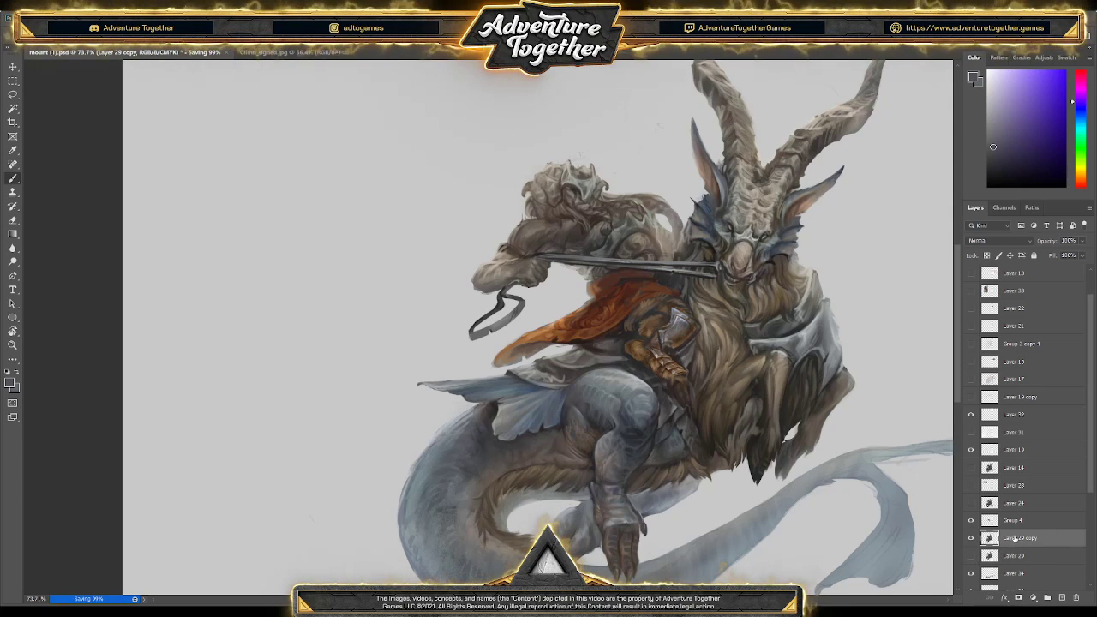
{"action": "left_click", "coordinate": [1016, 520], "text": "shift"}
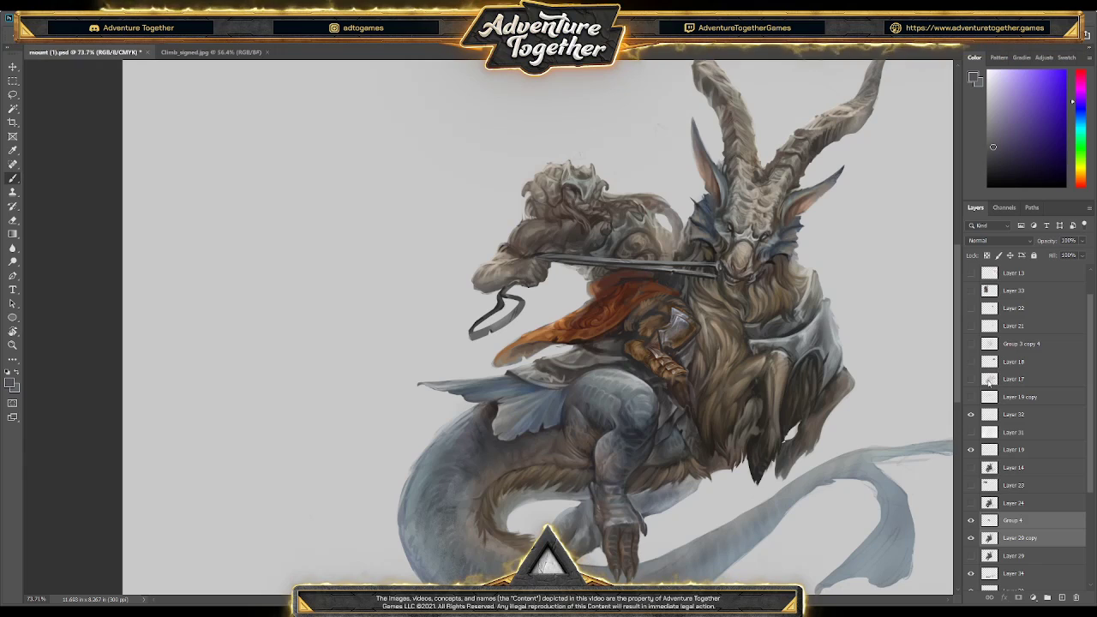
{"action": "key", "text": "ctrl+e"}
- Paint the area between the orange cloth's lower edge and the rider's thigh with sampled dark reds and browns
{"action": "left_click_drag", "start_coordinate": [794, 254], "coordinate": [682, 331]}
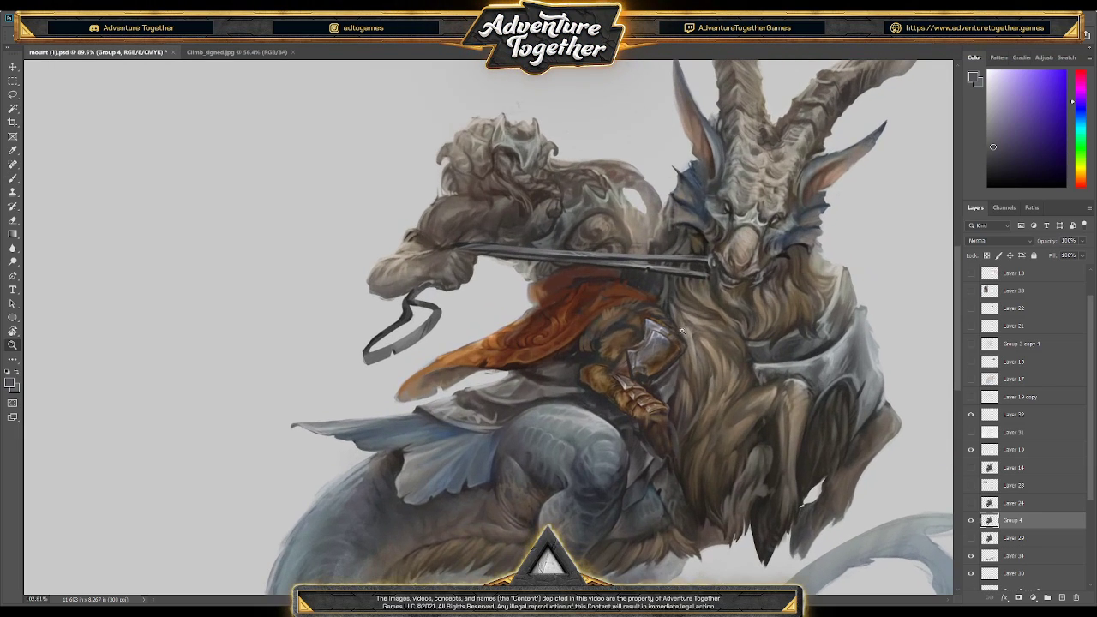
{"action": "left_click", "coordinate": [587, 299]}
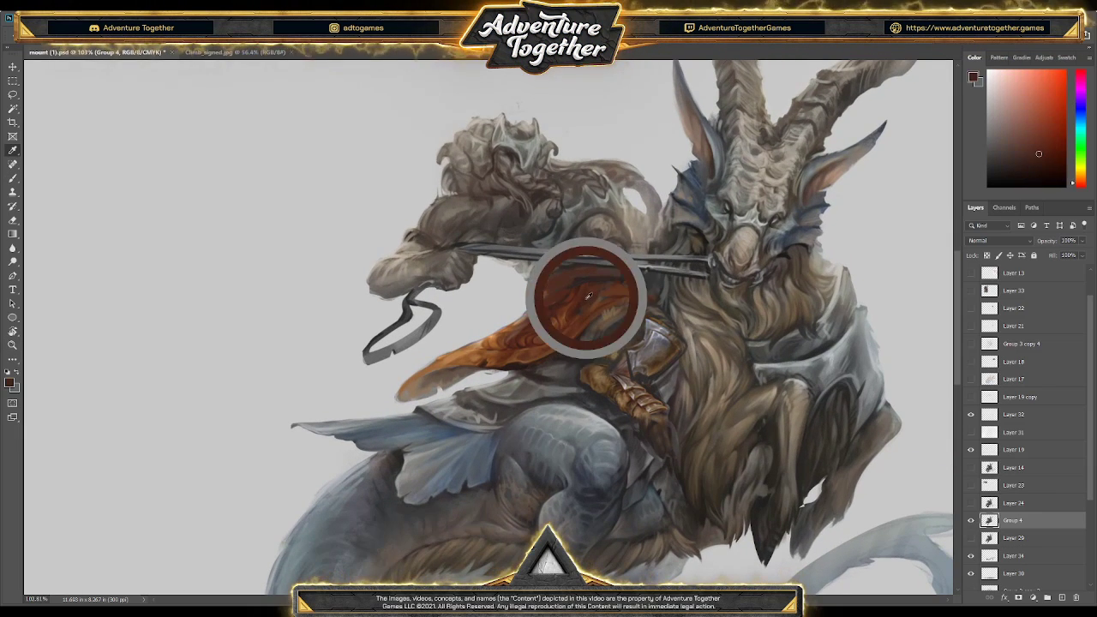
{"action": "left_click", "coordinate": [573, 358]}
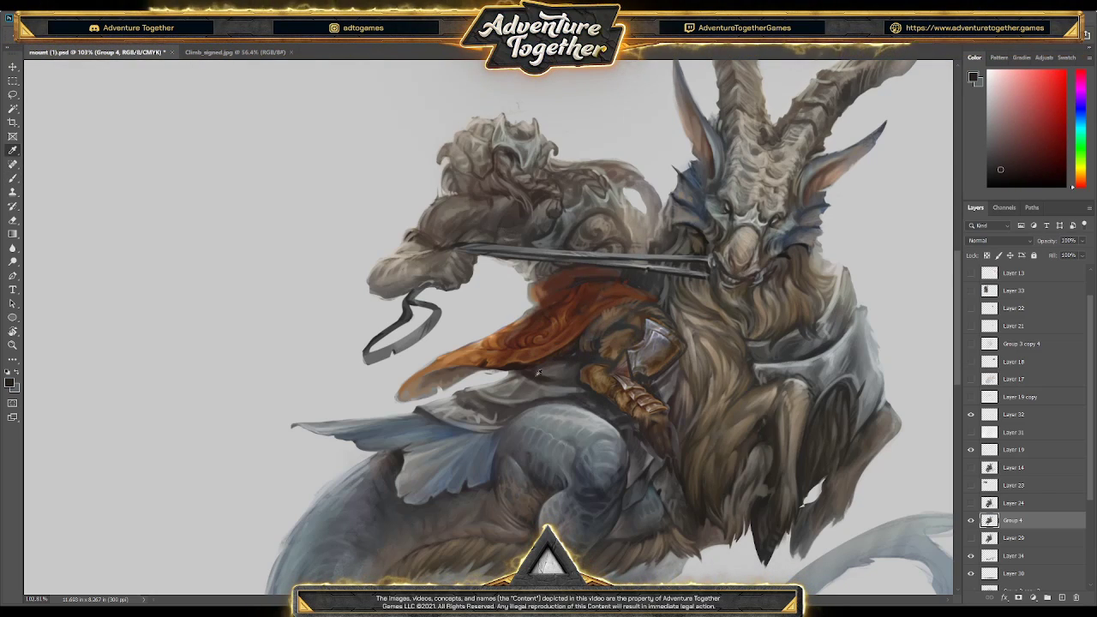
{"action": "left_click", "coordinate": [539, 371]}
{"action": "left_click", "coordinate": [526, 363], "text": "alt"}
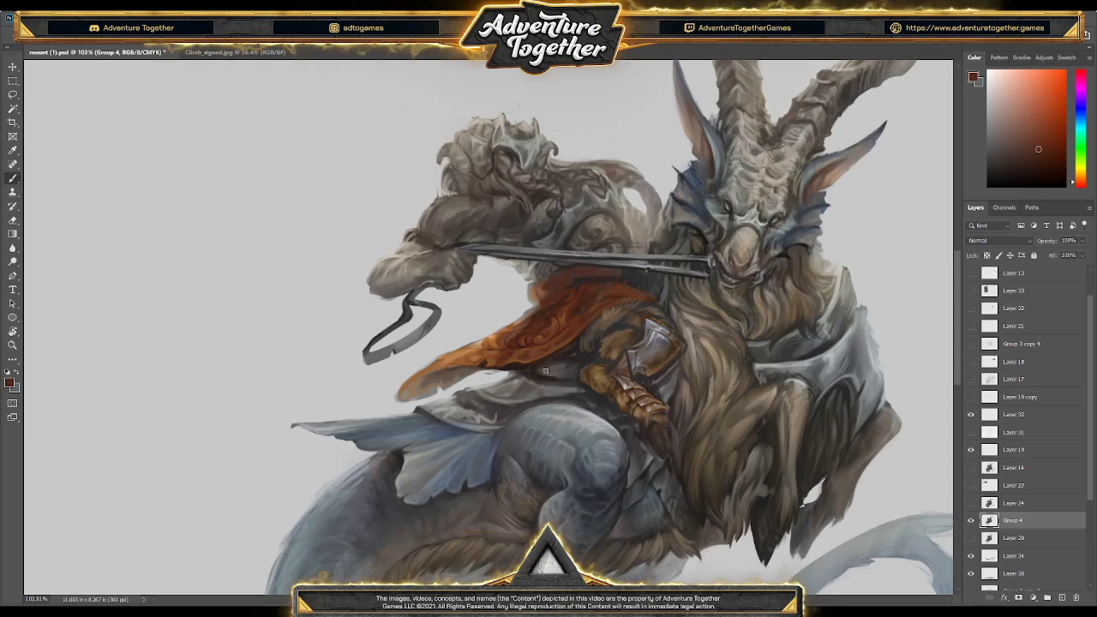
{"action": "left_click", "coordinate": [578, 375], "text": "alt"}
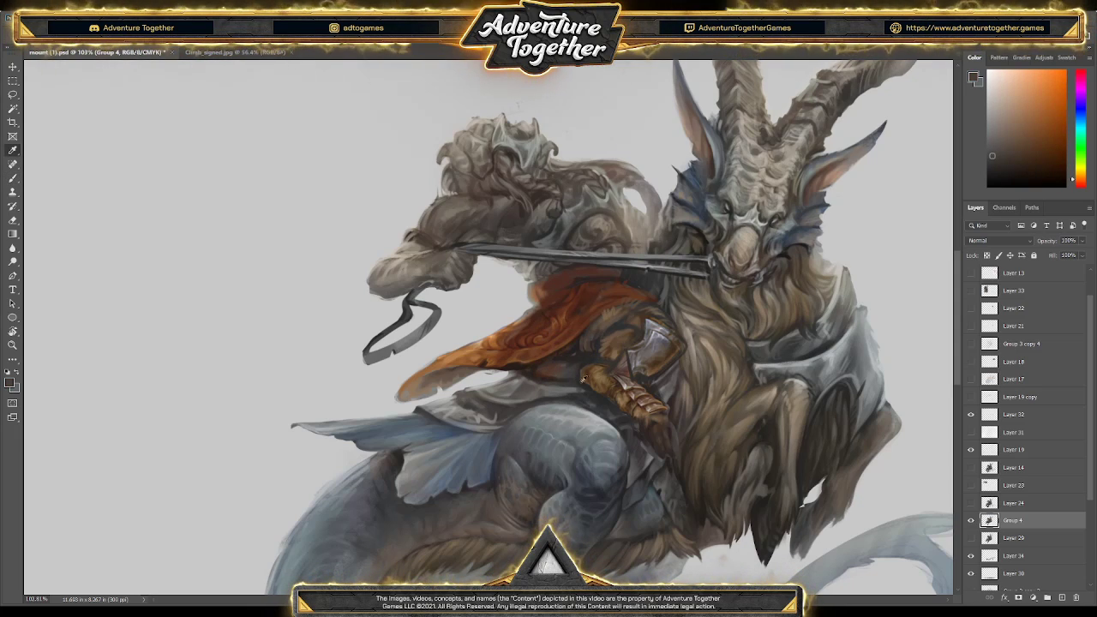
{"action": "left_click", "coordinate": [572, 377], "text": "alt"}
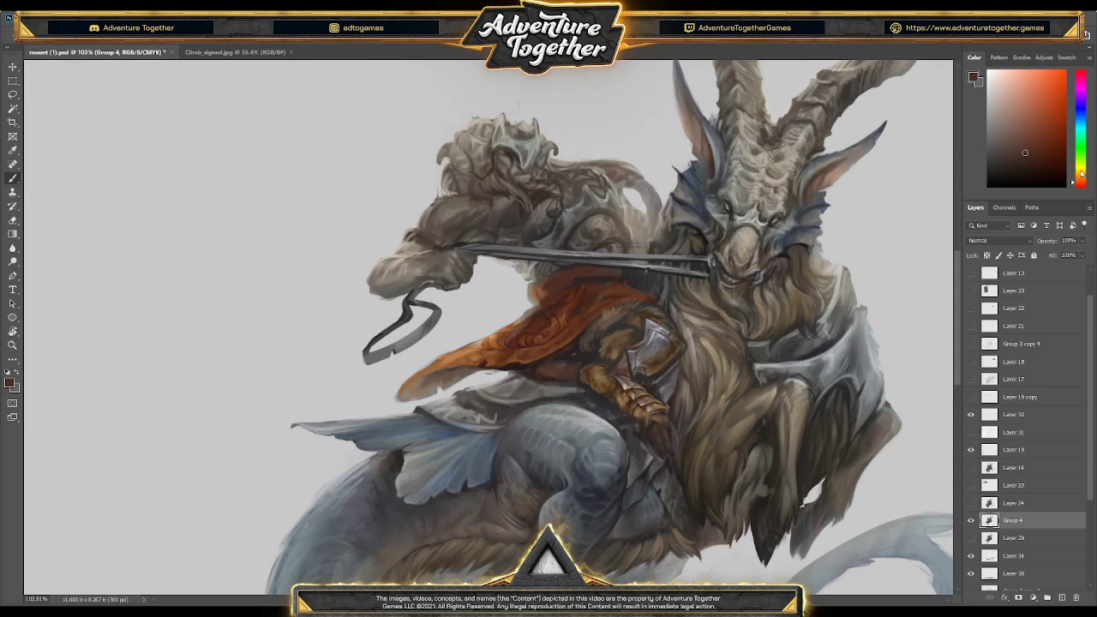
- Shift the paint hue to a yellowish brown and tone the shadow beneath the cloth, blending with sampled dark colours
{"action": "left_click_drag", "start_coordinate": [1082, 174], "coordinate": [1082, 169]}
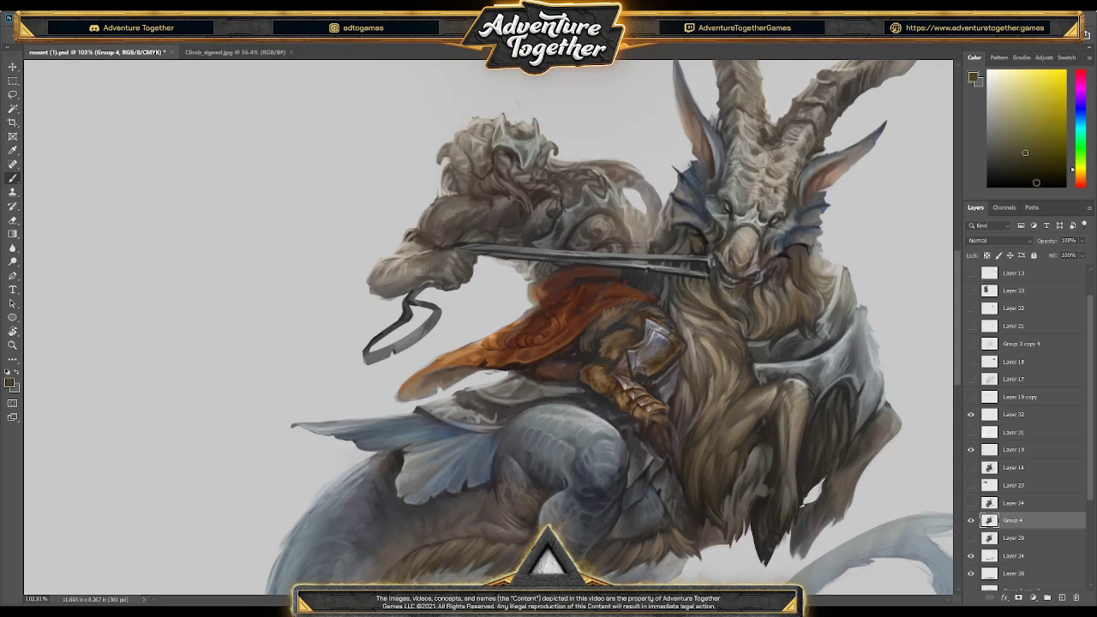
{"action": "left_click", "coordinate": [566, 369], "text": "alt"}
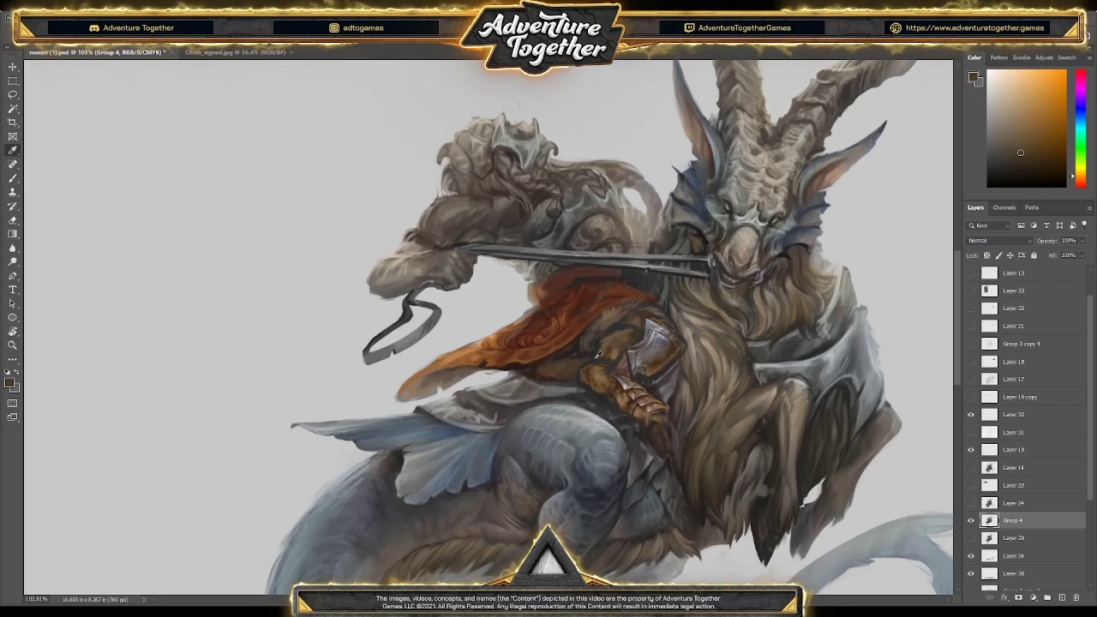
{"action": "left_click", "coordinate": [587, 353], "text": "alt"}
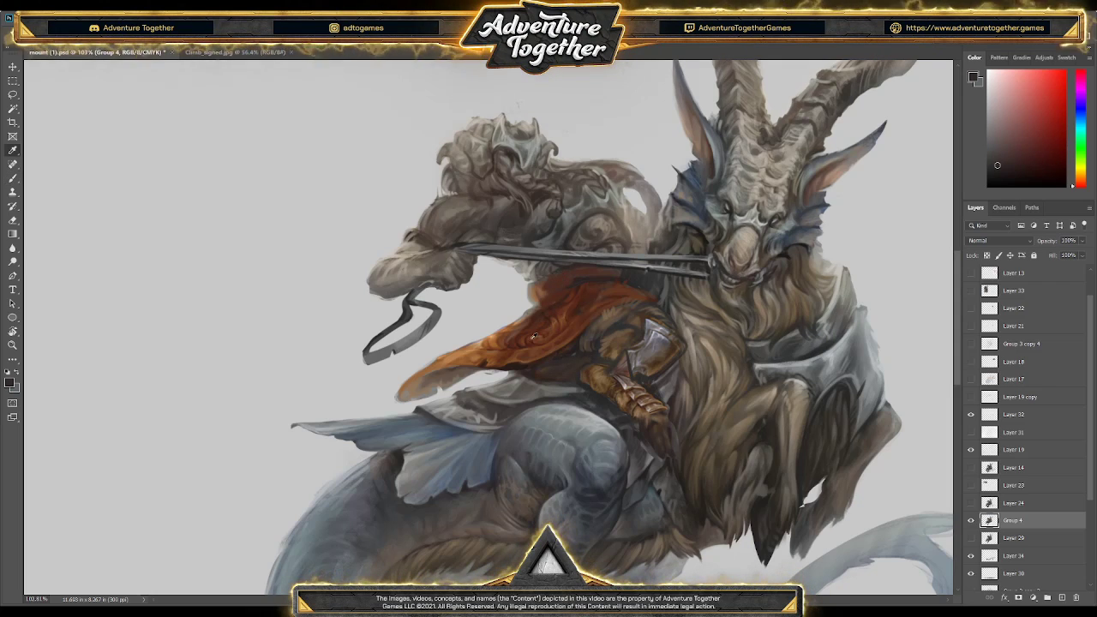
{"action": "left_click", "coordinate": [507, 368], "text": "alt"}
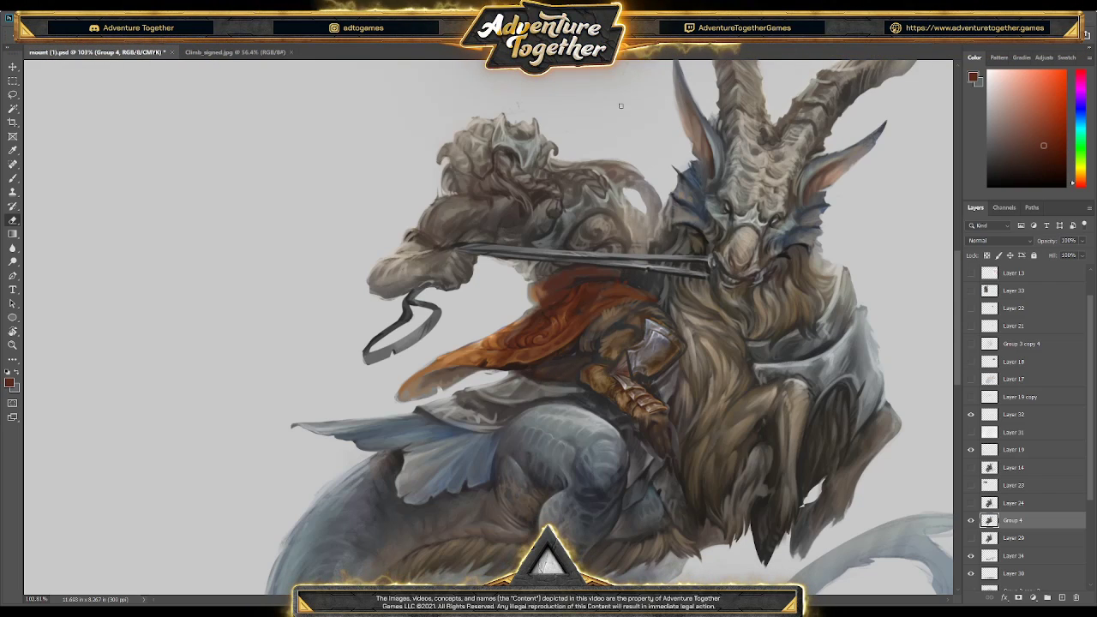
- Darken the underside of the cloth along the grey drapery with sampled grey and near-black browns
{"action": "left_click", "coordinate": [513, 372], "text": "alt"}
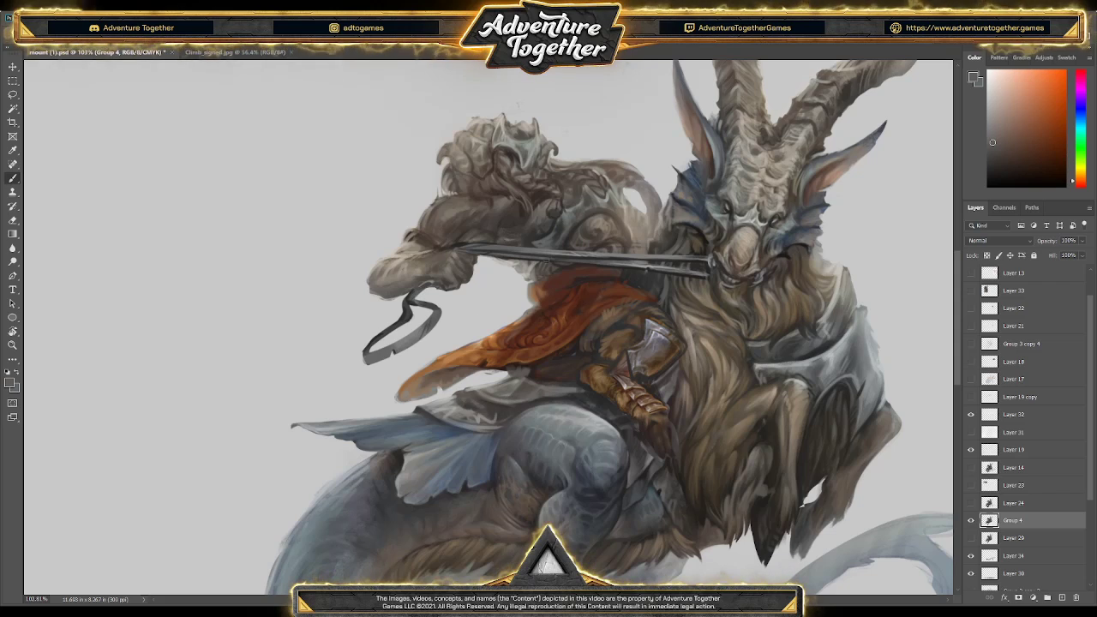
{"action": "left_click", "coordinate": [530, 378], "text": "alt"}
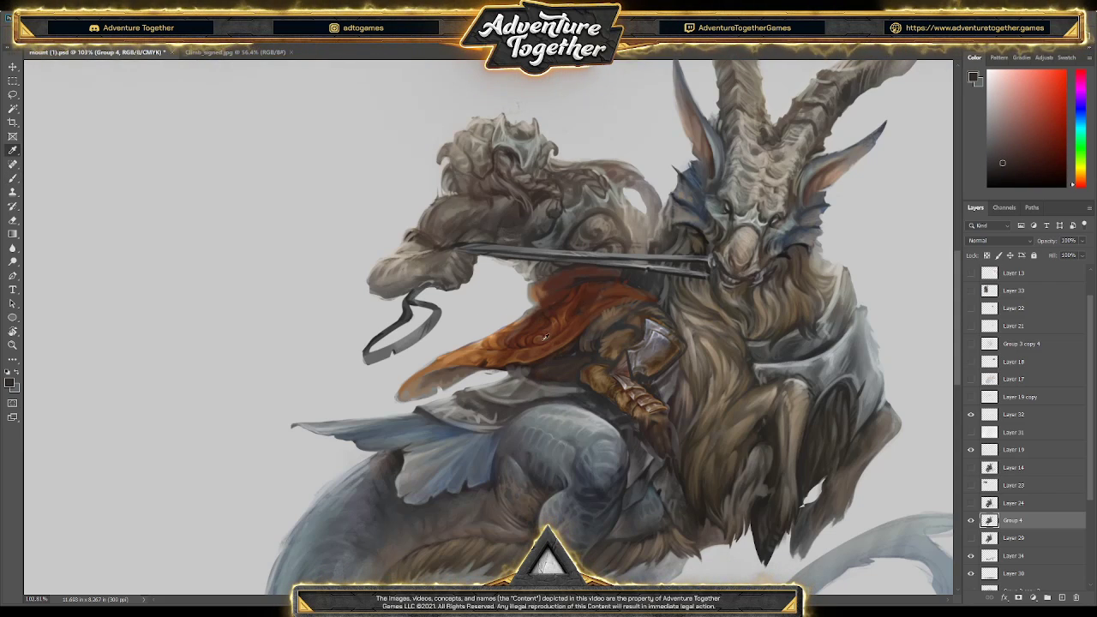
{"action": "left_click", "coordinate": [547, 377], "text": "alt"}
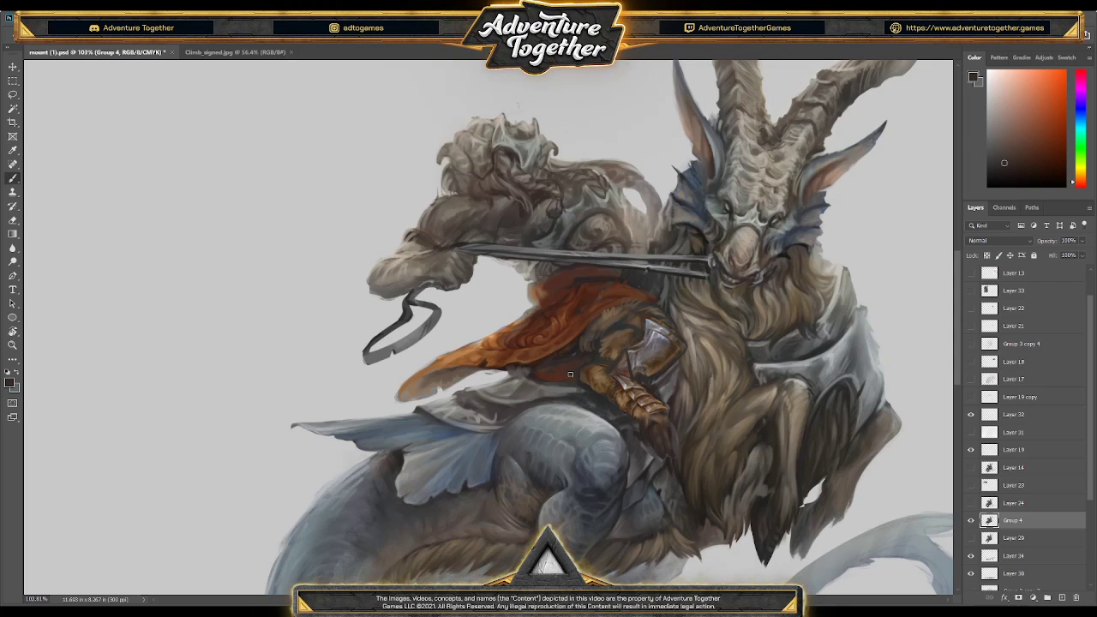
- Glaze sampled dark red over the cloth's shadowed underside, then blend it with sampled dark and muted browns
{"action": "left_click", "coordinate": [553, 308], "text": "alt"}
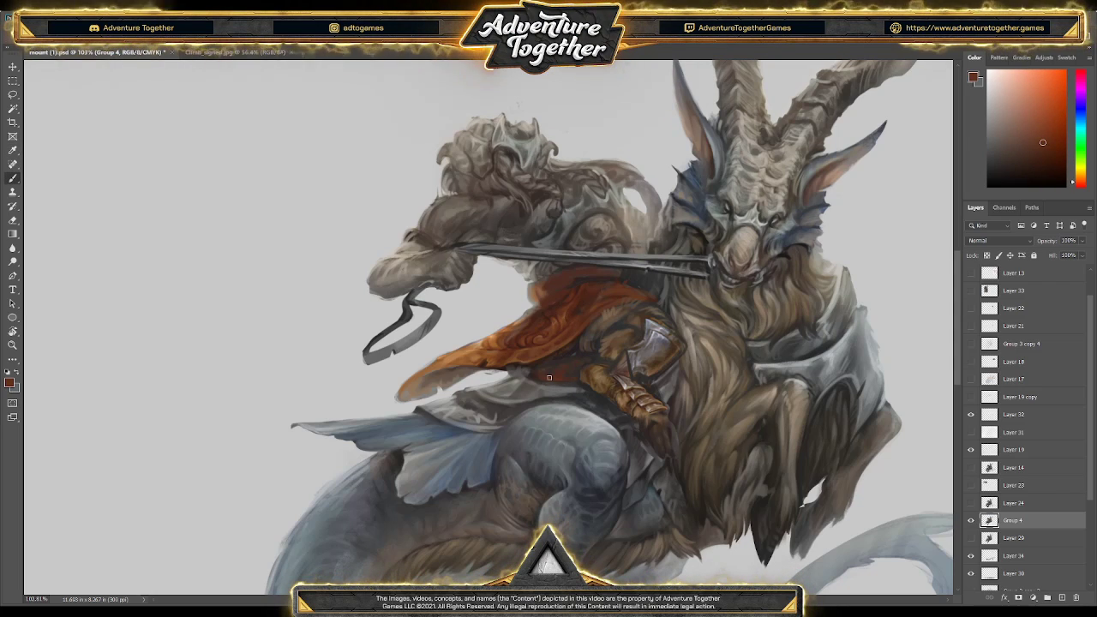
{"action": "left_click", "coordinate": [568, 368], "text": "alt"}
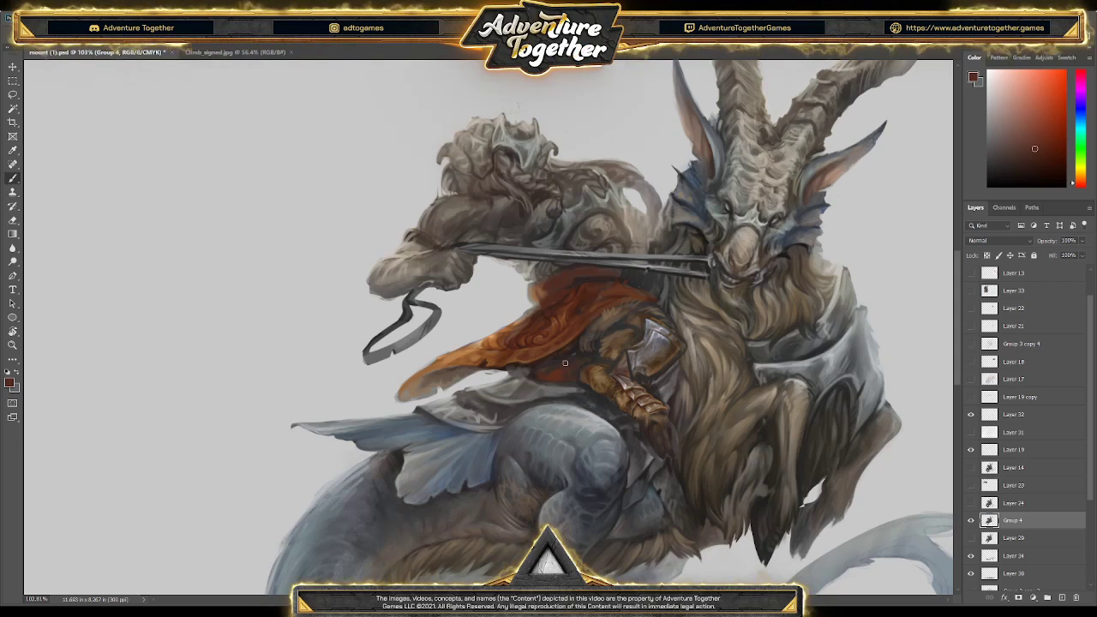
{"action": "left_click", "coordinate": [569, 353], "text": "alt"}
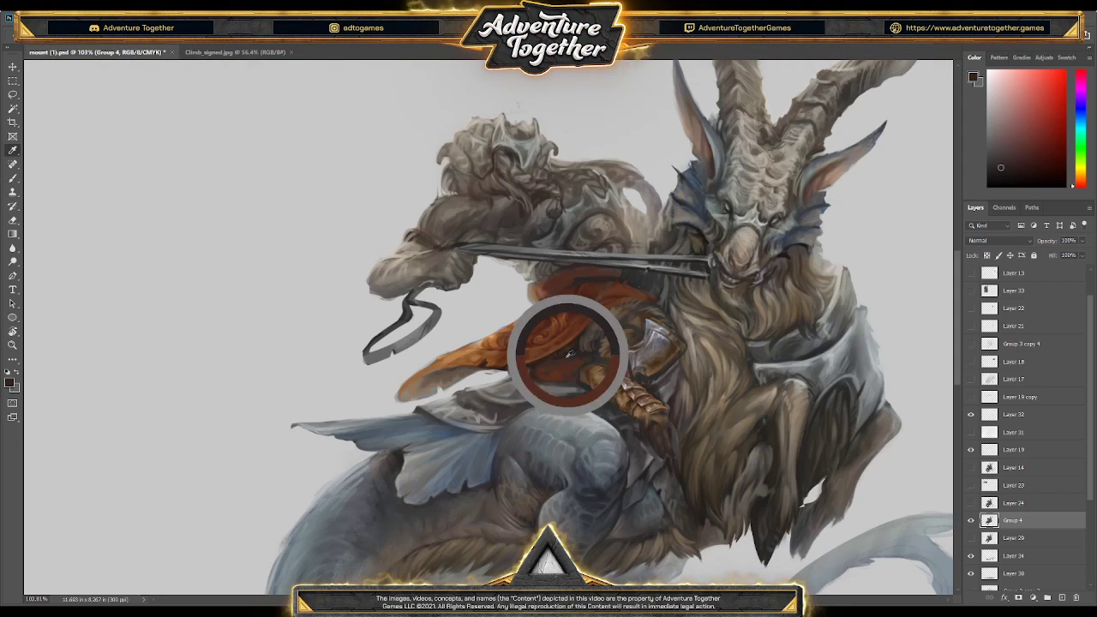
{"action": "left_click_drag", "start_coordinate": [577, 361], "coordinate": [559, 360]}
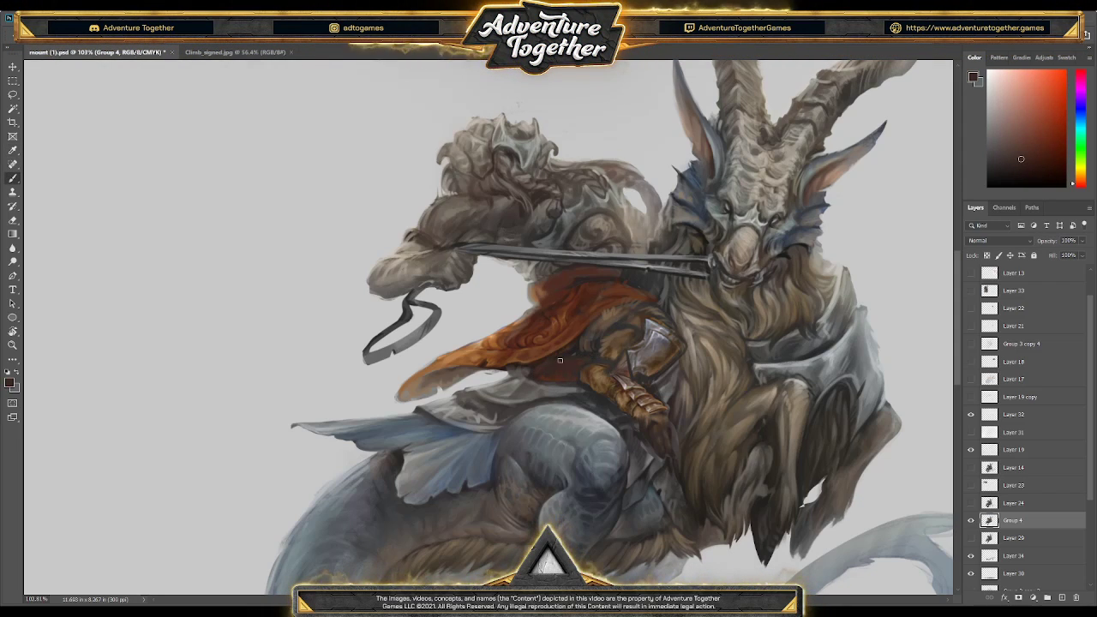
{"action": "left_click", "coordinate": [625, 235], "text": "alt"}
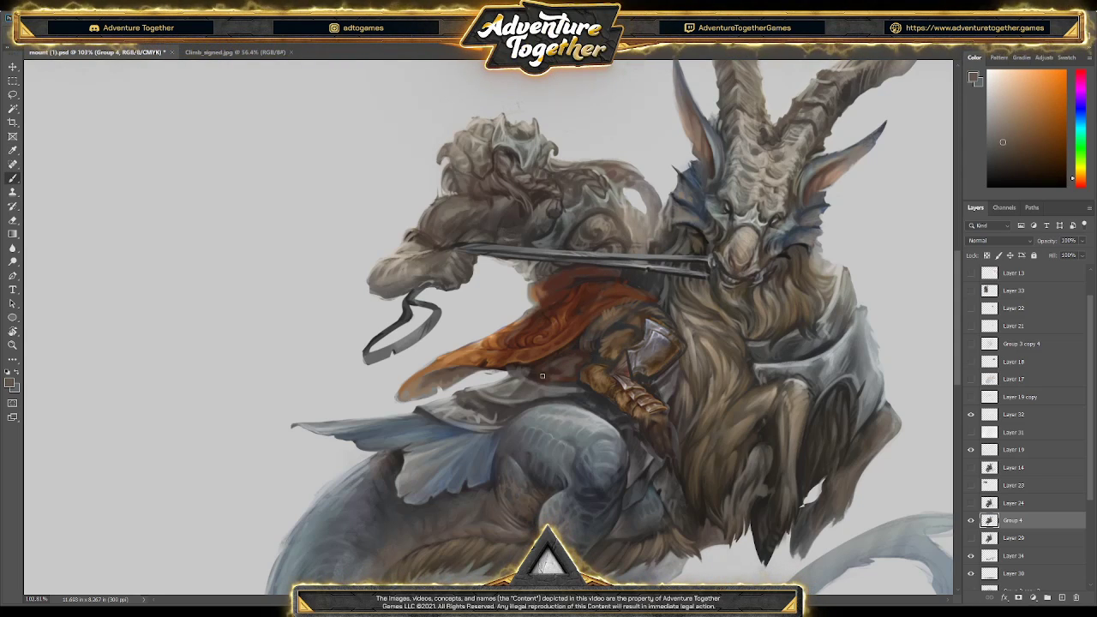
- Paint a hanging orange-red cloth strip between the rider's knee and the goat's fur, using red and brown tones sampled from the cloak
{"action": "left_click", "coordinate": [581, 363], "text": "alt"}
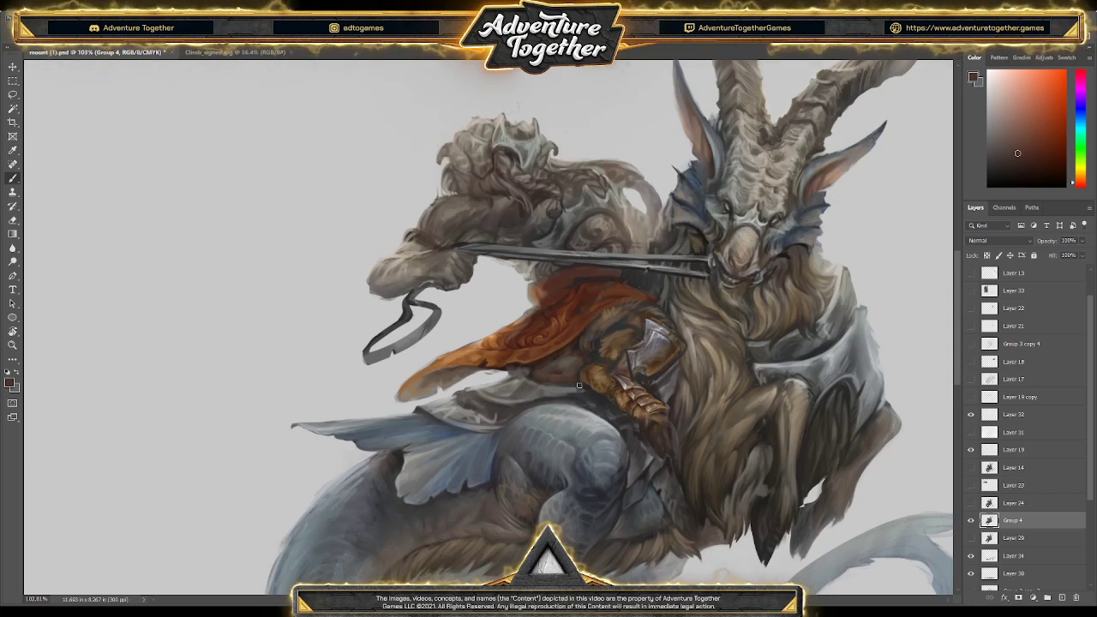
{"action": "left_click", "coordinate": [501, 345], "text": "alt"}
{"action": "left_click", "coordinate": [509, 392], "text": "alt"}
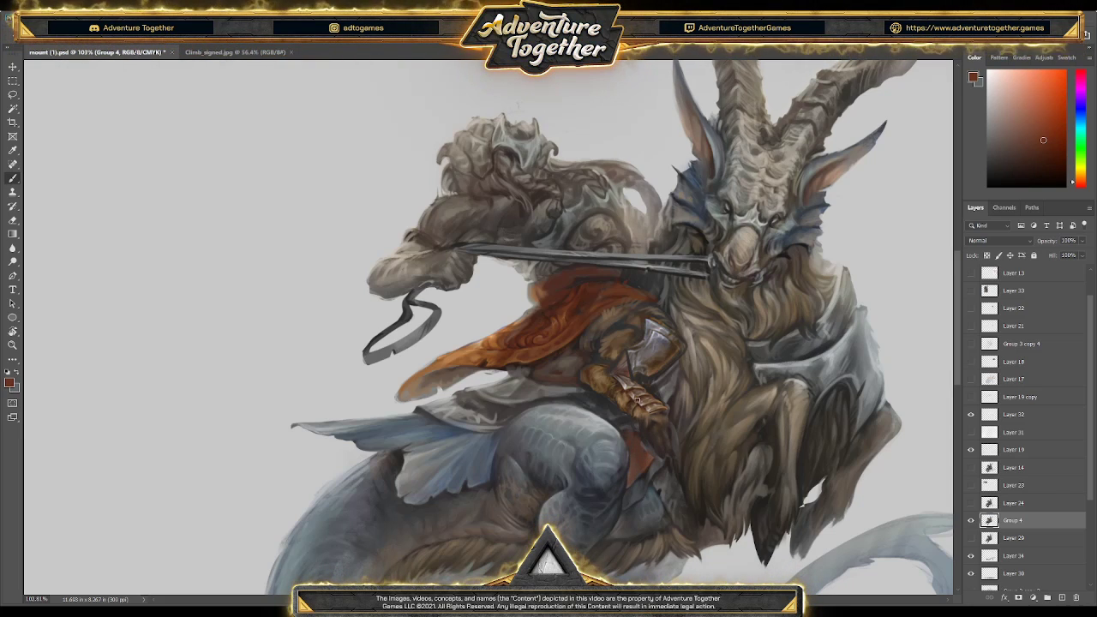
{"action": "key", "text": "alt"}
{"action": "left_click", "coordinate": [559, 329], "text": "alt"}
{"action": "left_click", "coordinate": [518, 359], "text": "alt"}
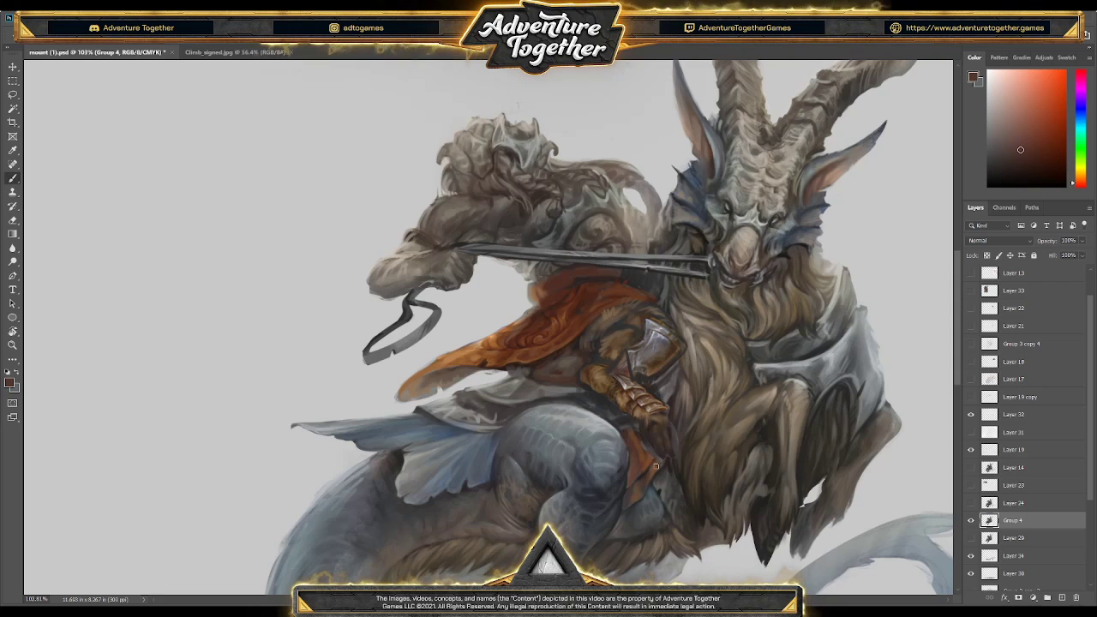
{"action": "left_click", "coordinate": [550, 315], "text": "alt"}
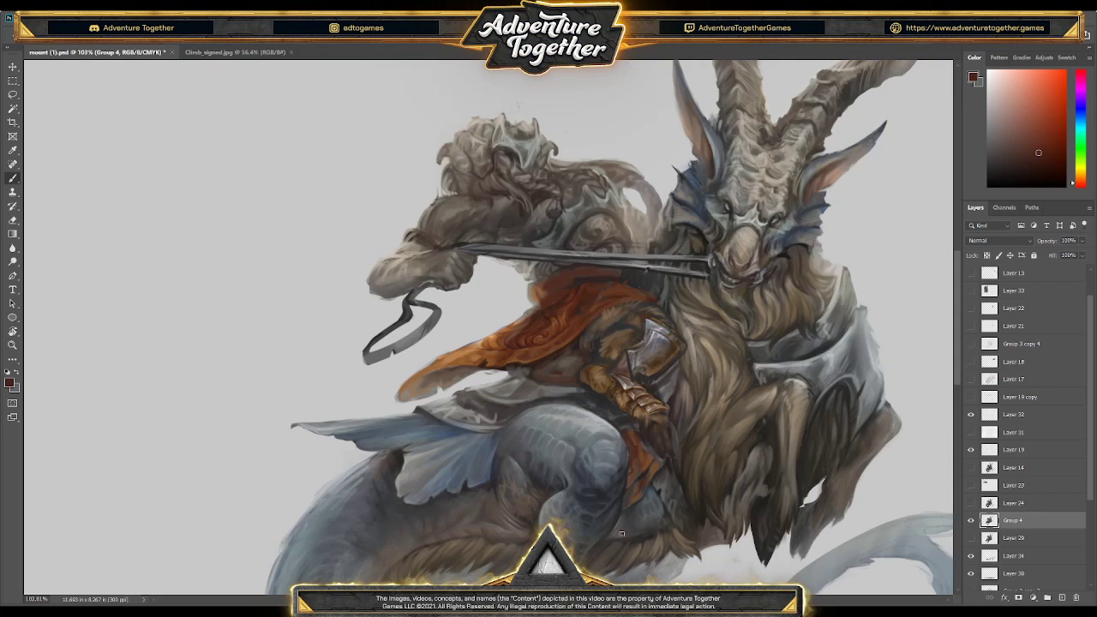
- Paint sampled reddish browns into the gap below the silver arm guard, beside the goat's neck fur
{"action": "left_click", "coordinate": [569, 335], "text": "alt"}
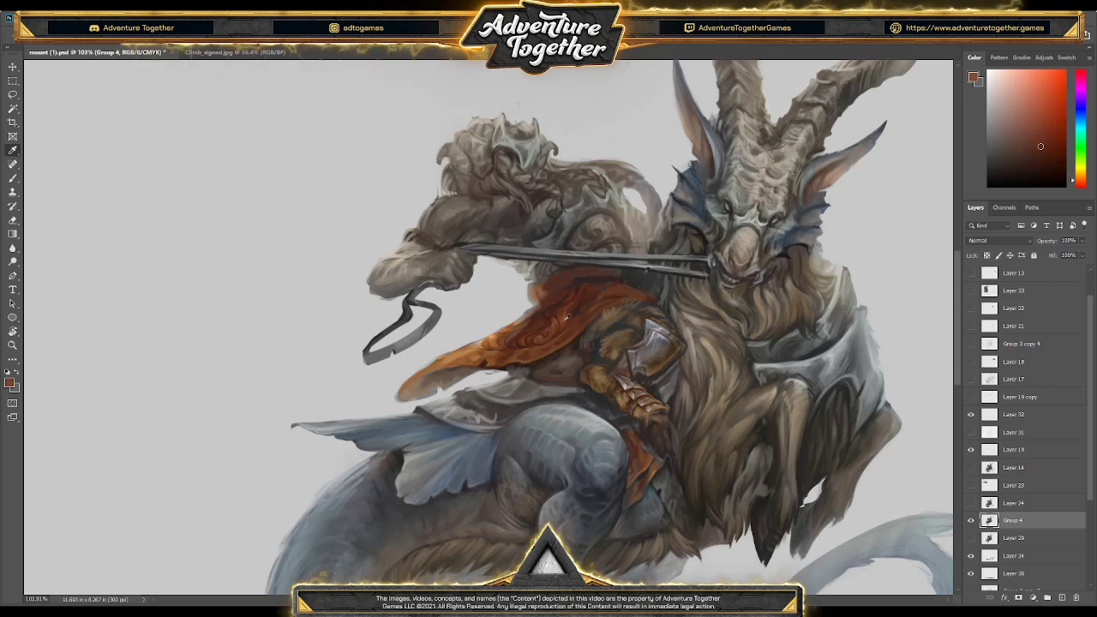
{"action": "left_click", "coordinate": [671, 388], "text": "alt"}
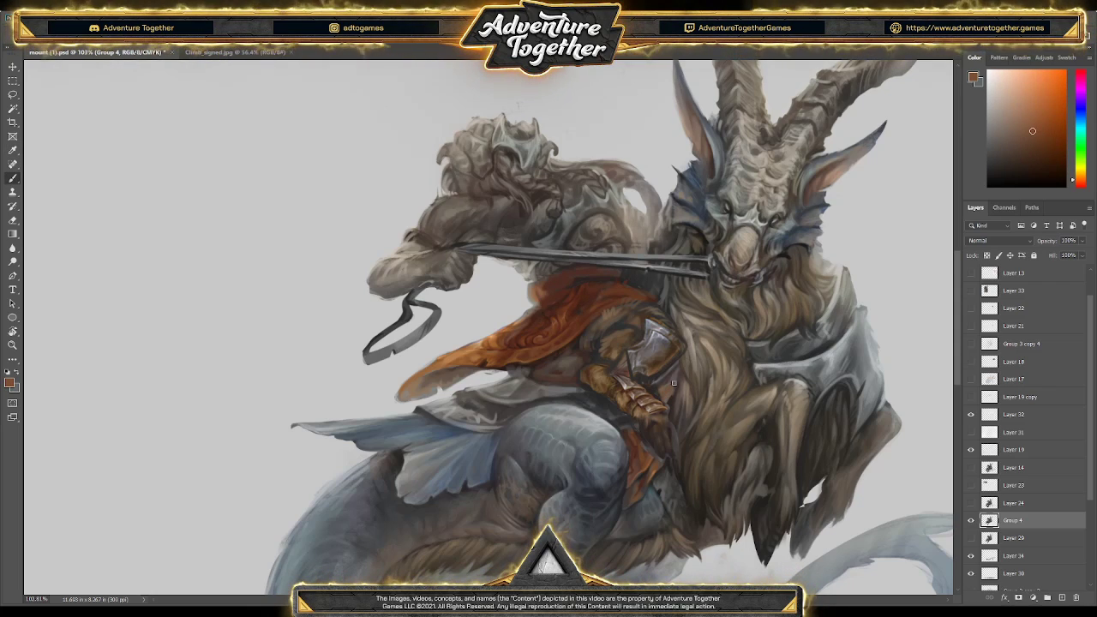
{"action": "key", "text": "alt"}
{"action": "left_click", "coordinate": [664, 397], "text": "alt"}
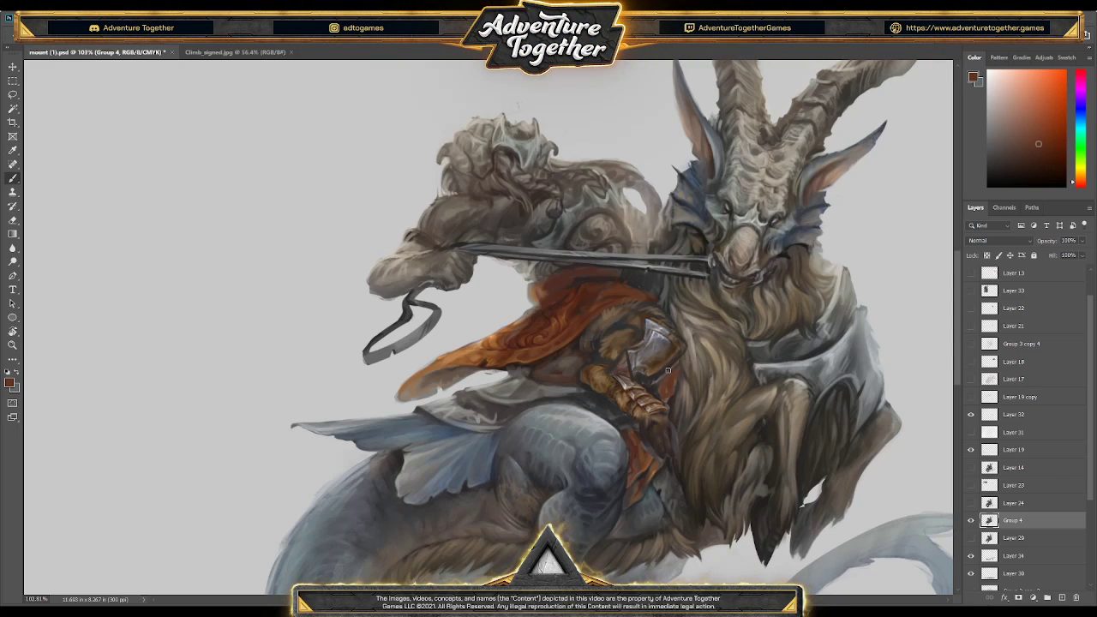
{"action": "left_click_drag", "start_coordinate": [641, 401], "coordinate": [636, 410]}
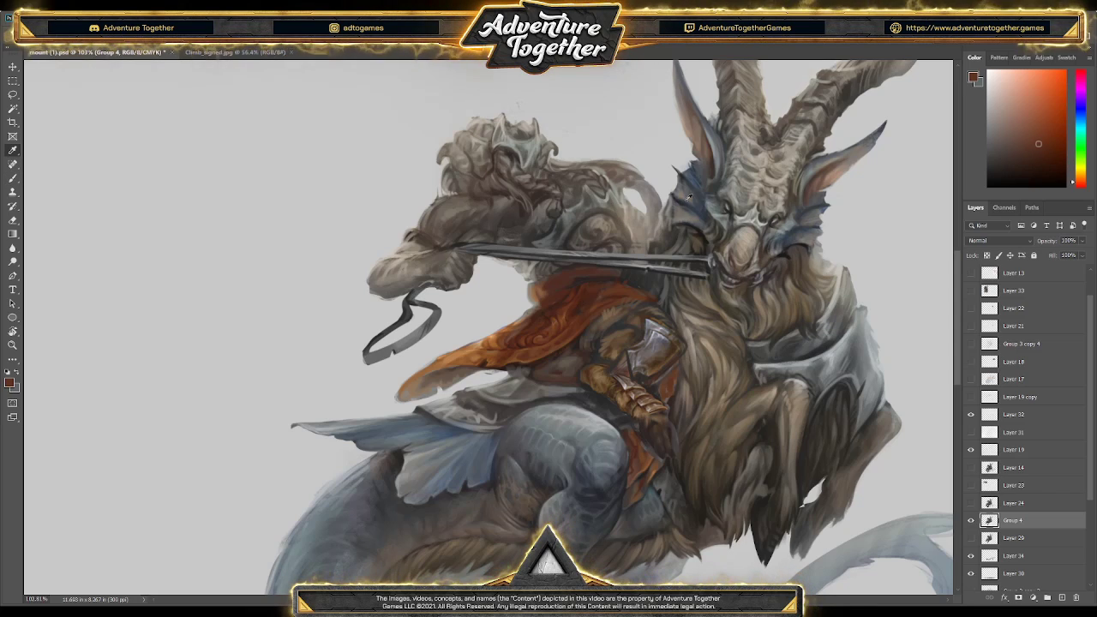
- Tint the rider's spiked shoulder armour with blue sampled from the goat's ear frill and colour its round plate with sampled fur brown
{"action": "left_click", "coordinate": [682, 224], "text": "alt"}
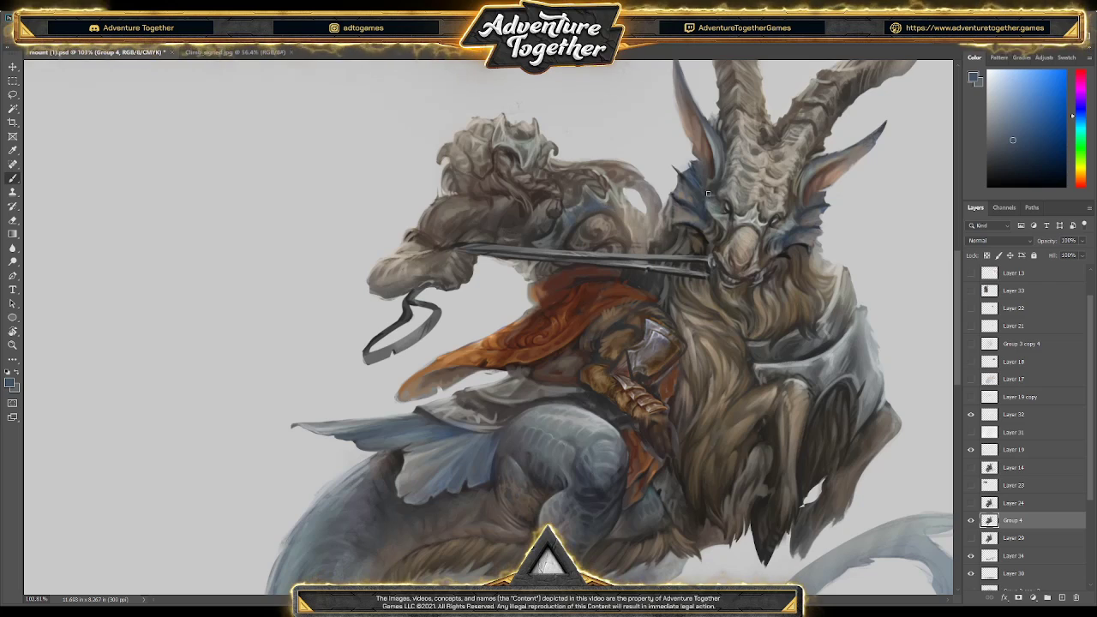
{"action": "left_click", "coordinate": [604, 207], "text": "alt"}
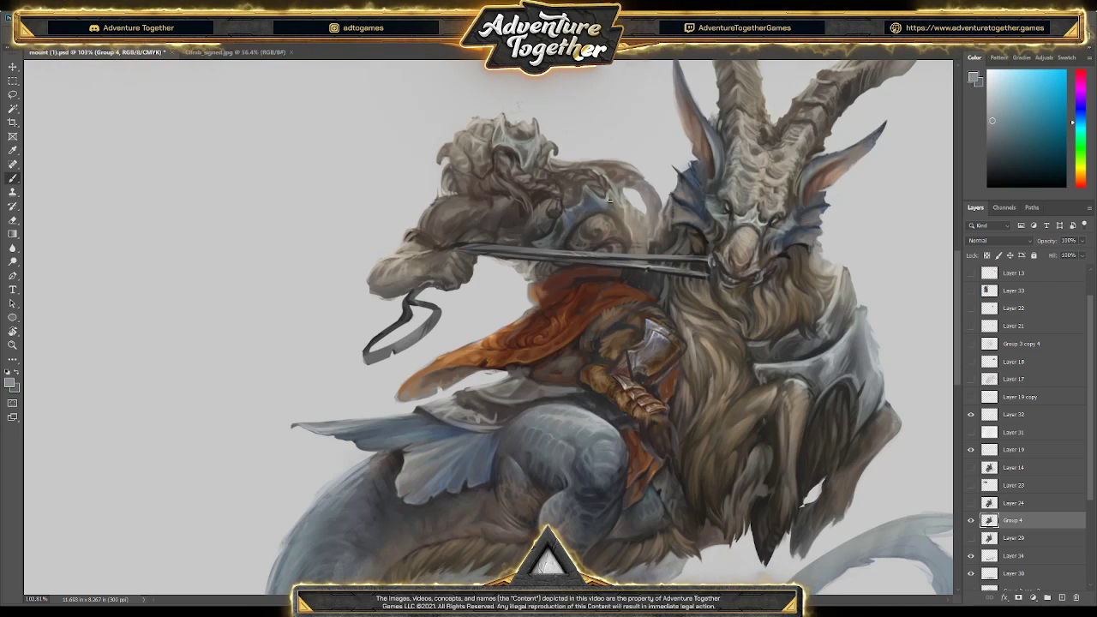
{"action": "left_click", "coordinate": [596, 206], "text": "alt"}
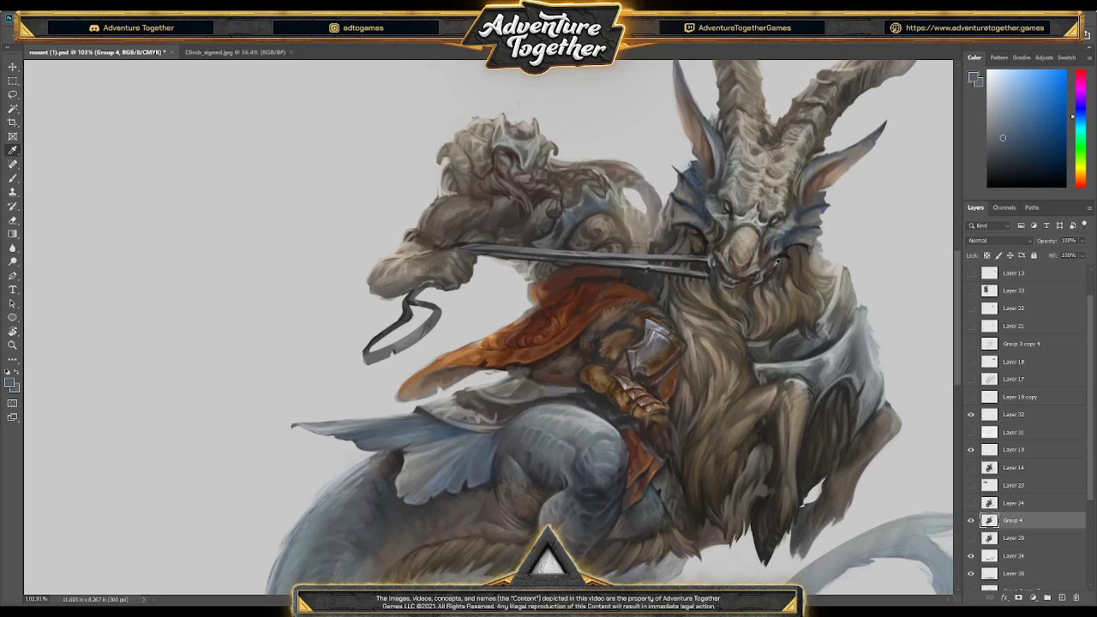
{"action": "left_click", "coordinate": [731, 334], "text": "alt"}
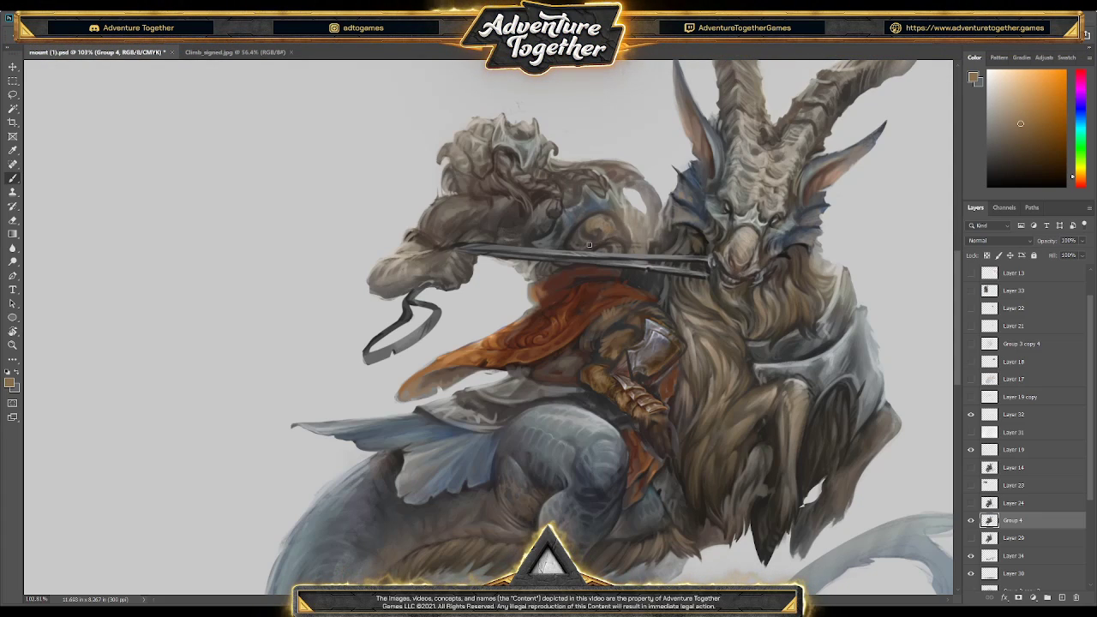
- Colour the rider's raised arm and hand warm brown, blending tones sampled from the lower arm and the raised arm
{"action": "left_click", "coordinate": [620, 342], "text": "alt"}
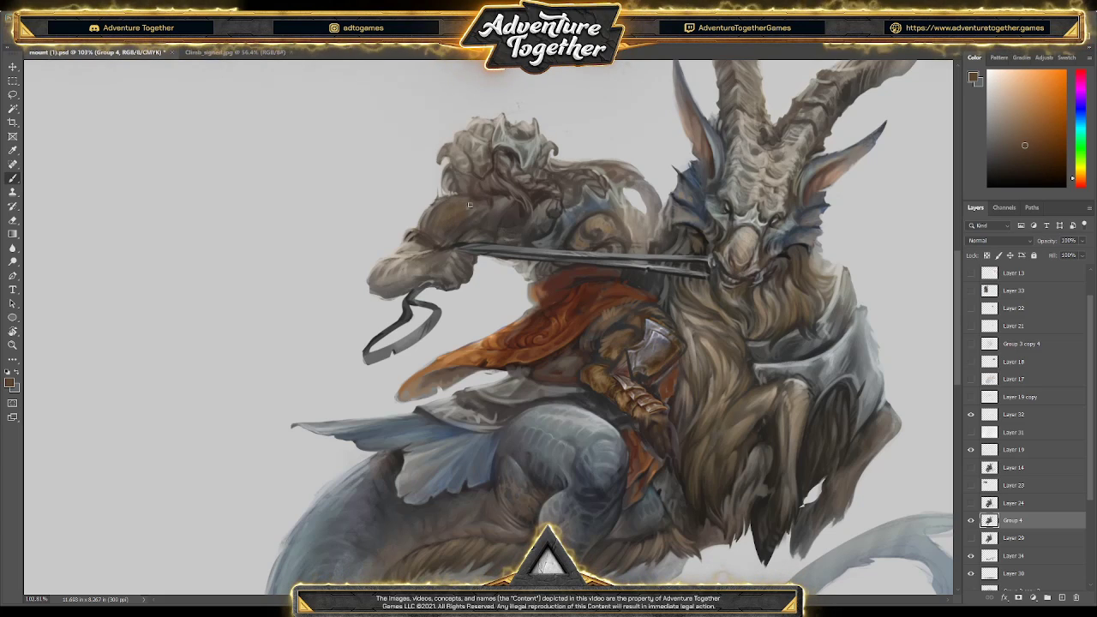
{"action": "key", "text": "alt"}
{"action": "left_click", "coordinate": [614, 355], "text": "alt"}
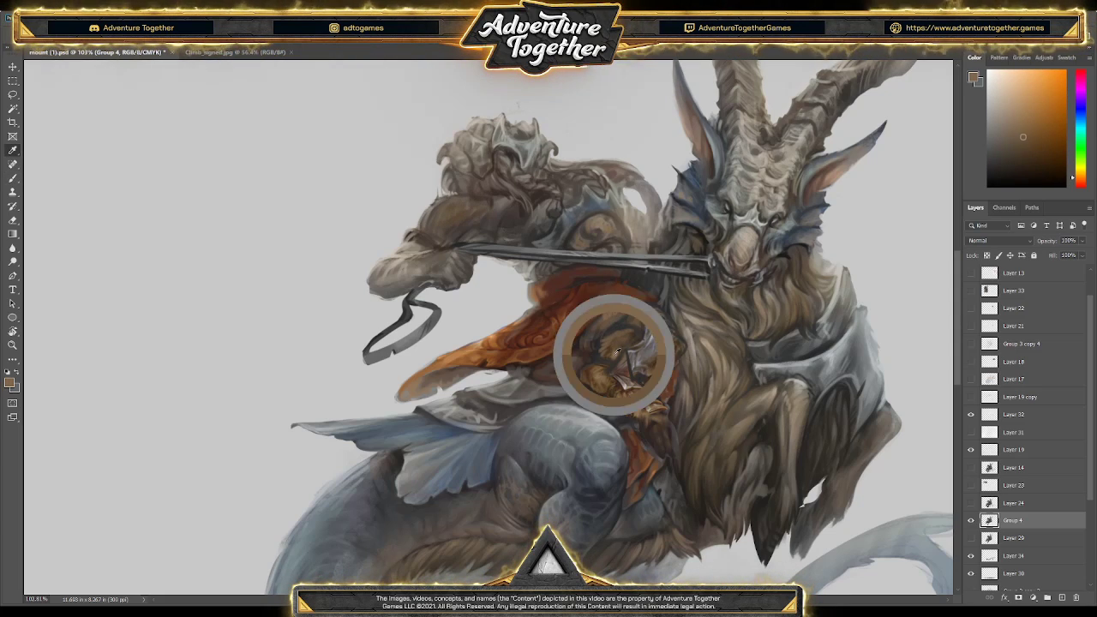
{"action": "left_click", "coordinate": [472, 209], "text": "alt"}
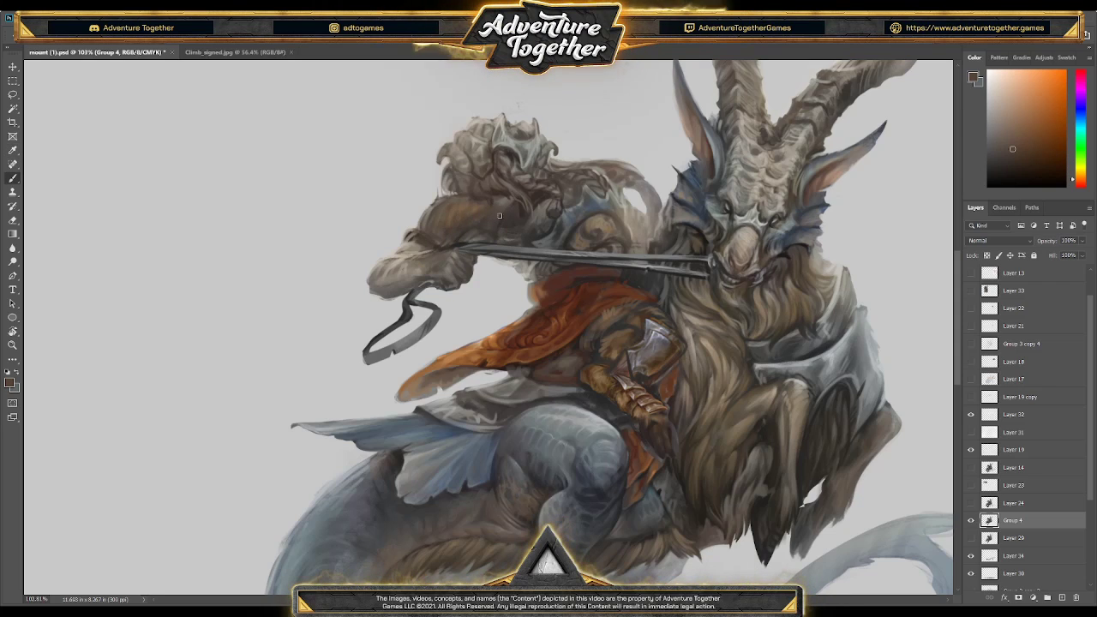
{"action": "left_click", "coordinate": [467, 204], "text": "alt"}
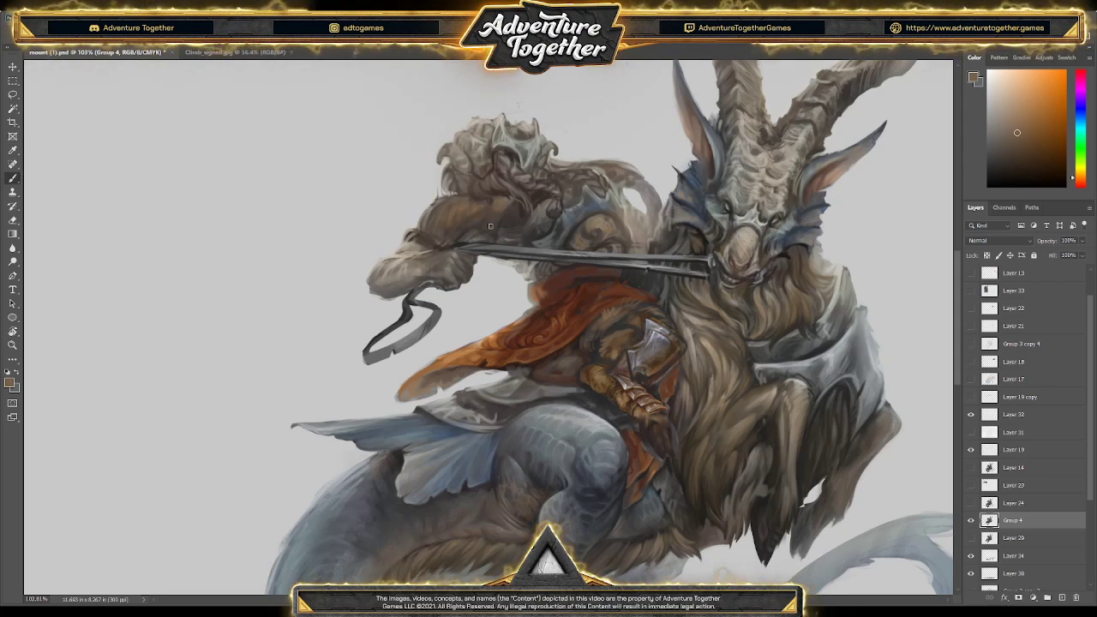
{"action": "key", "text": "alt"}
{"action": "left_click", "coordinate": [480, 212], "text": "alt"}
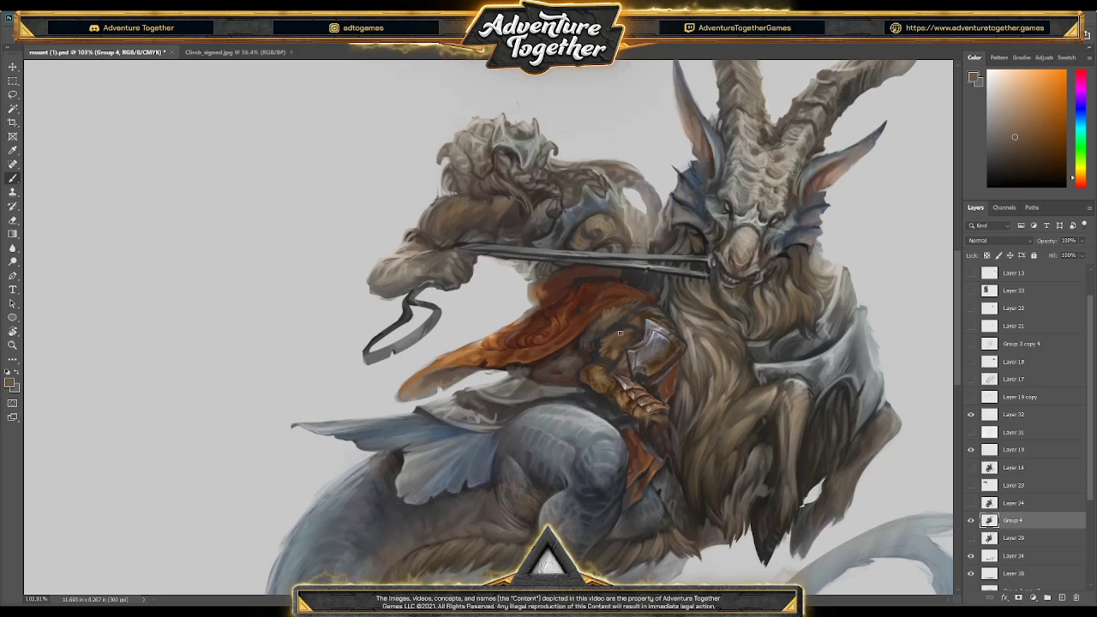
{"action": "left_click", "coordinate": [611, 315], "text": "alt"}
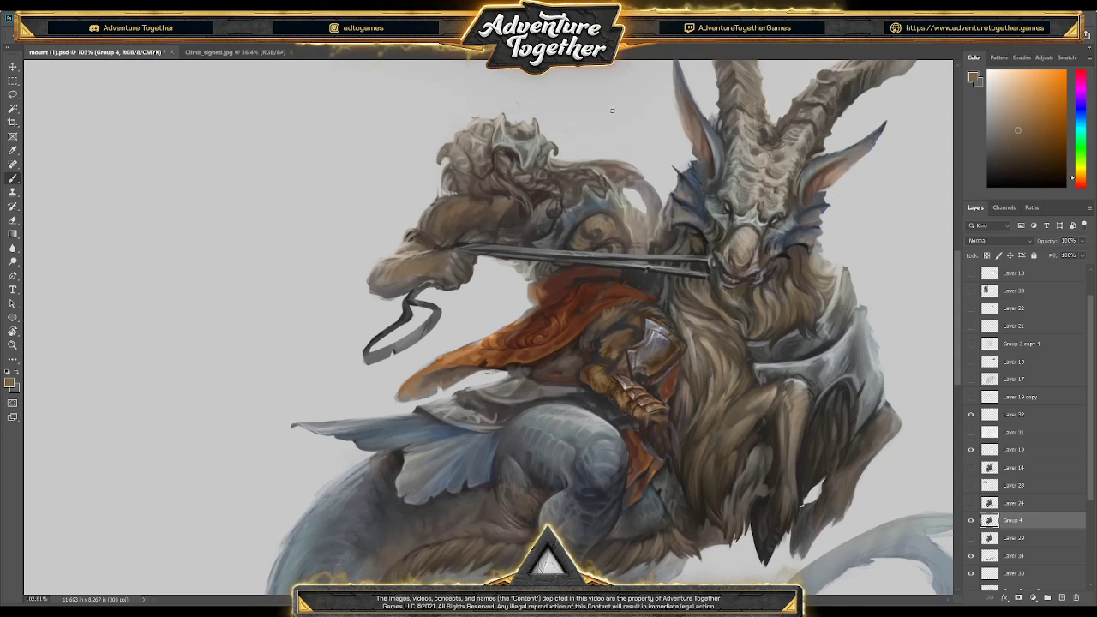
- Tint the rider's crown with sampled frill blue, and colour the grey drapery beneath the cloak blue with orange trim
{"action": "left_click", "coordinate": [695, 183], "text": "alt"}
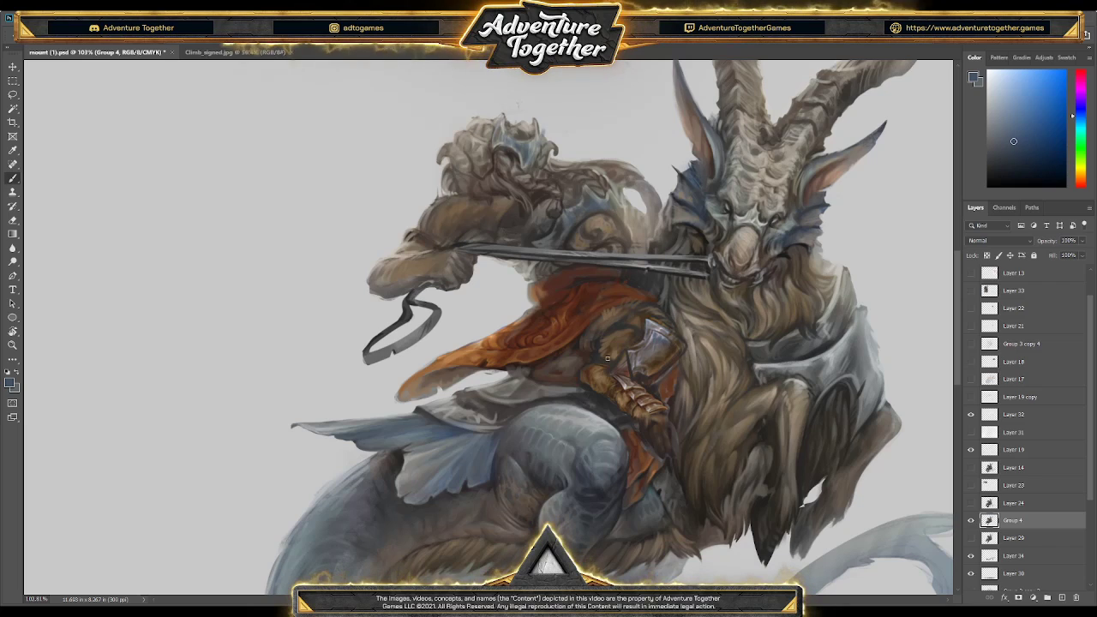
{"action": "left_click", "coordinate": [618, 291], "text": "alt"}
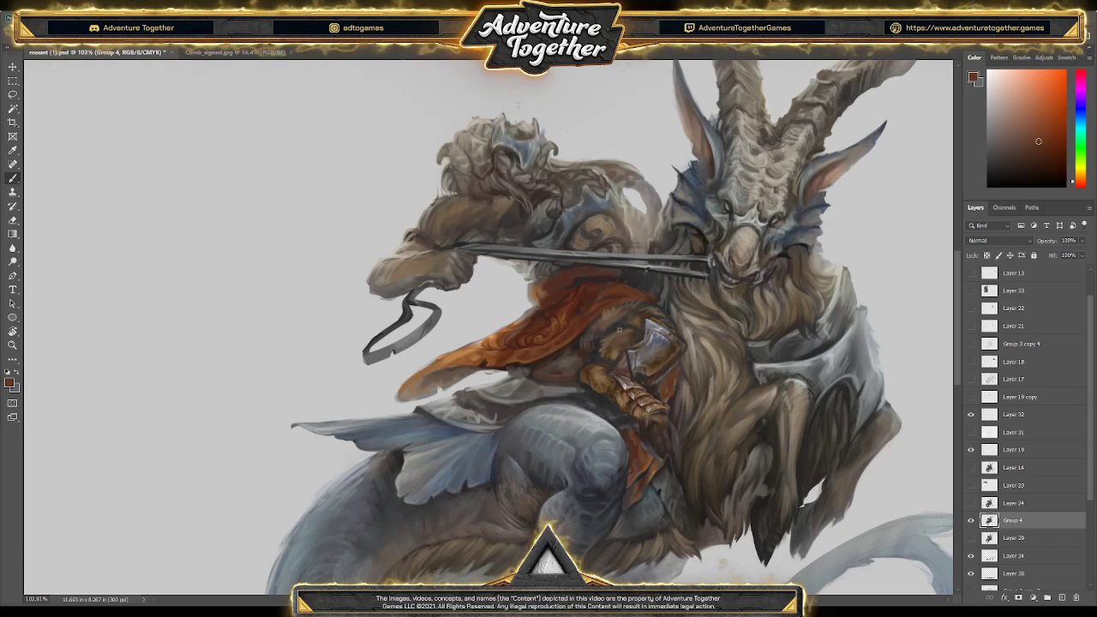
{"action": "key", "text": "i"}
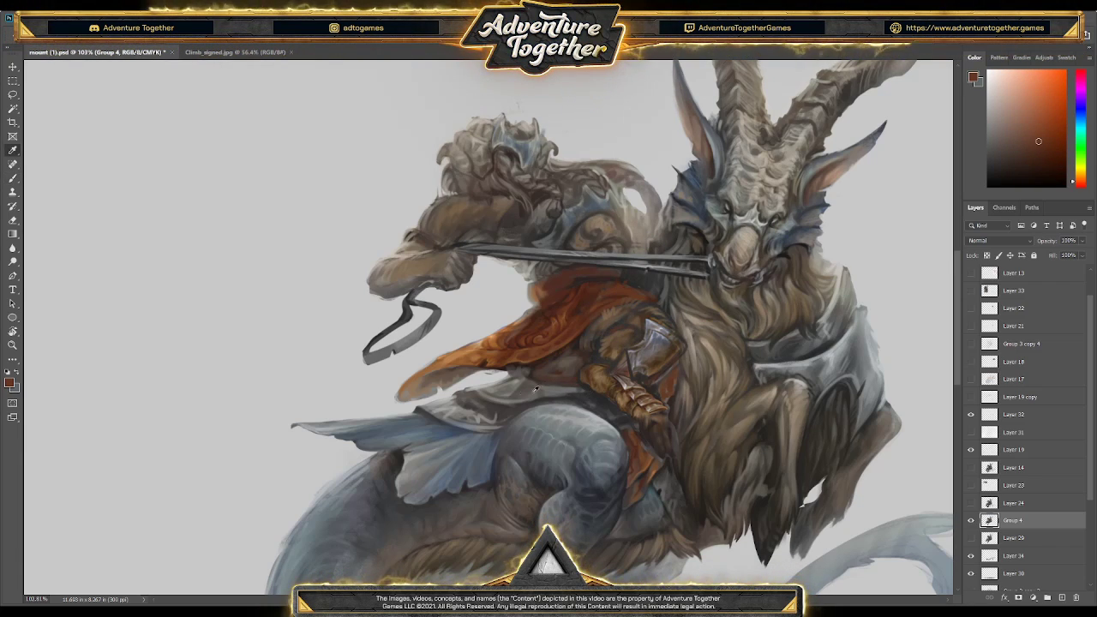
{"action": "left_click", "coordinate": [466, 441]}
{"action": "key", "text": "b"}
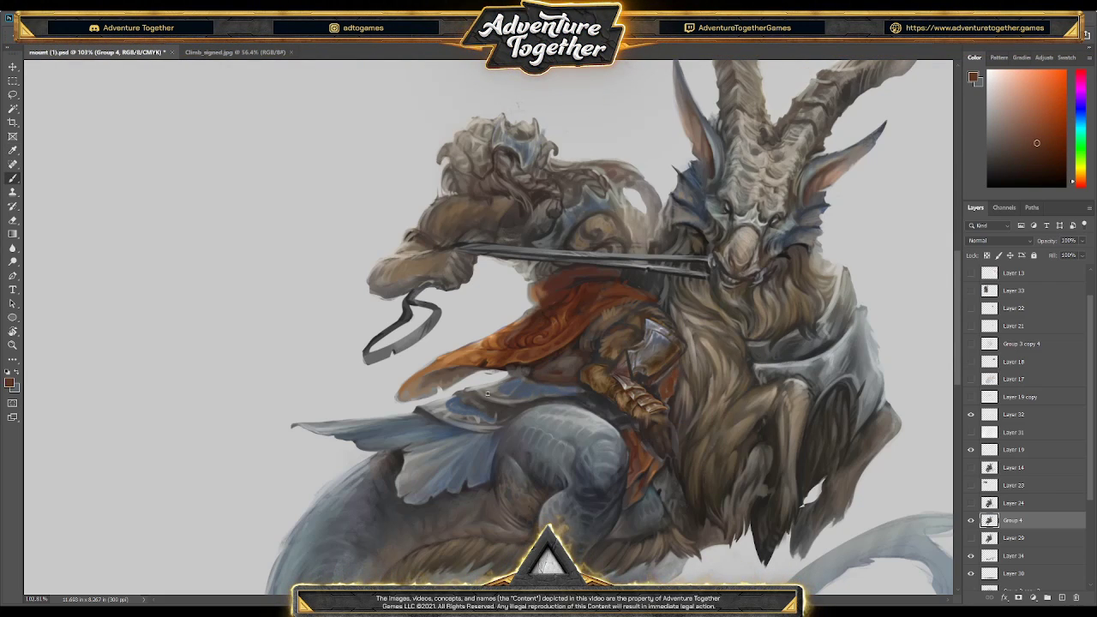
{"action": "left_click", "coordinate": [492, 344], "text": "alt"}
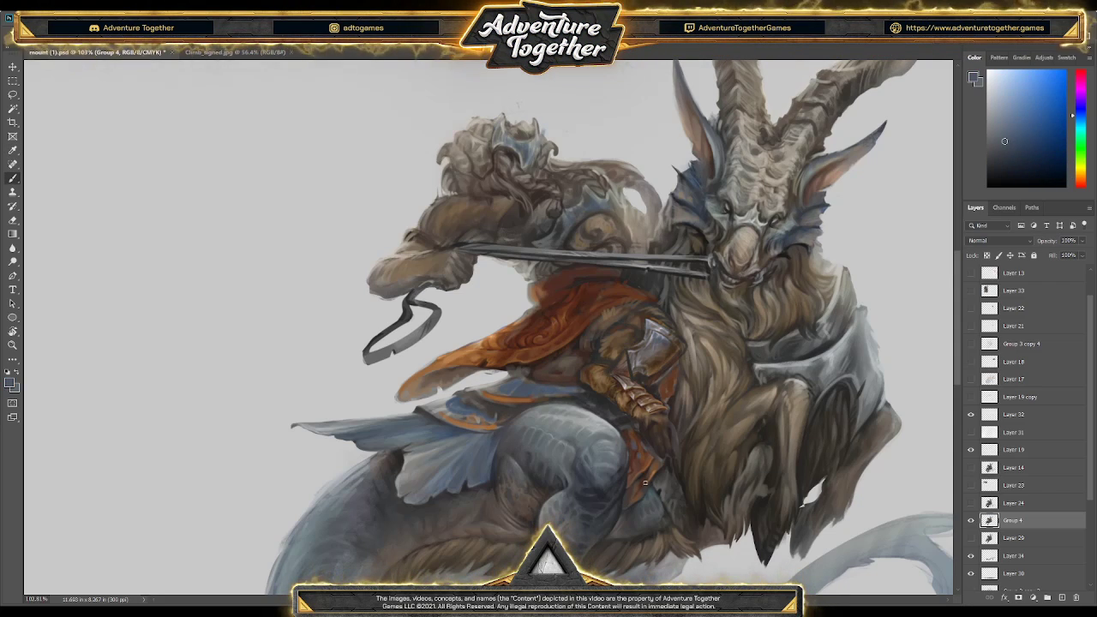
- Shade the hanging cloth strip beside the knee with sampled dark reds and extend it across the neighbouring grey drapery
{"action": "key", "text": "alt"}
{"action": "left_click", "coordinate": [641, 449], "text": "alt"}
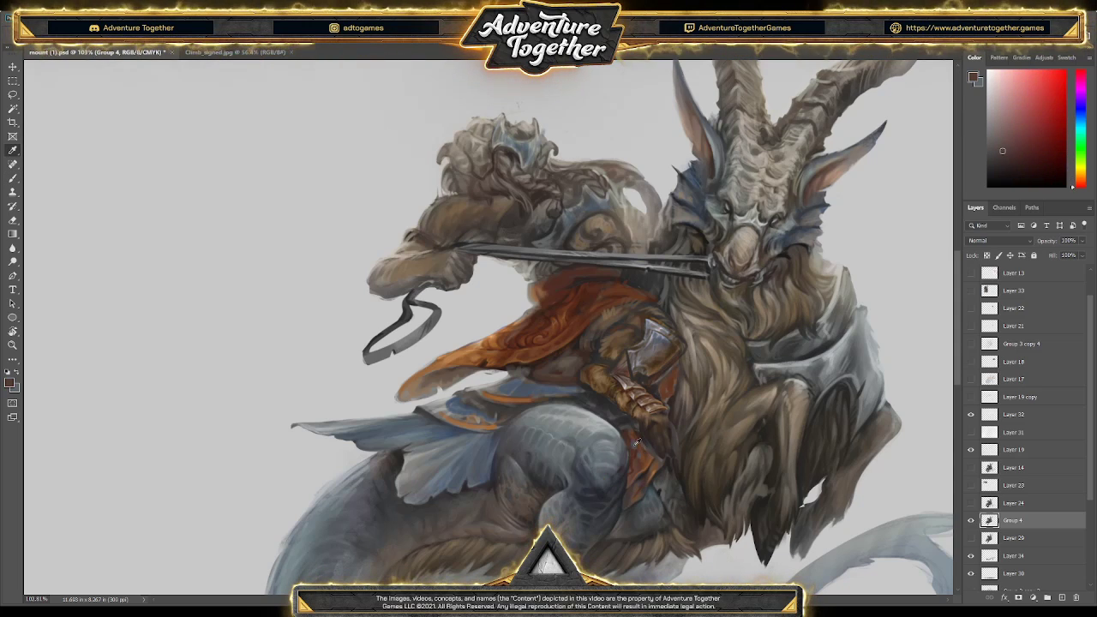
{"action": "left_click", "coordinate": [633, 437], "text": "alt"}
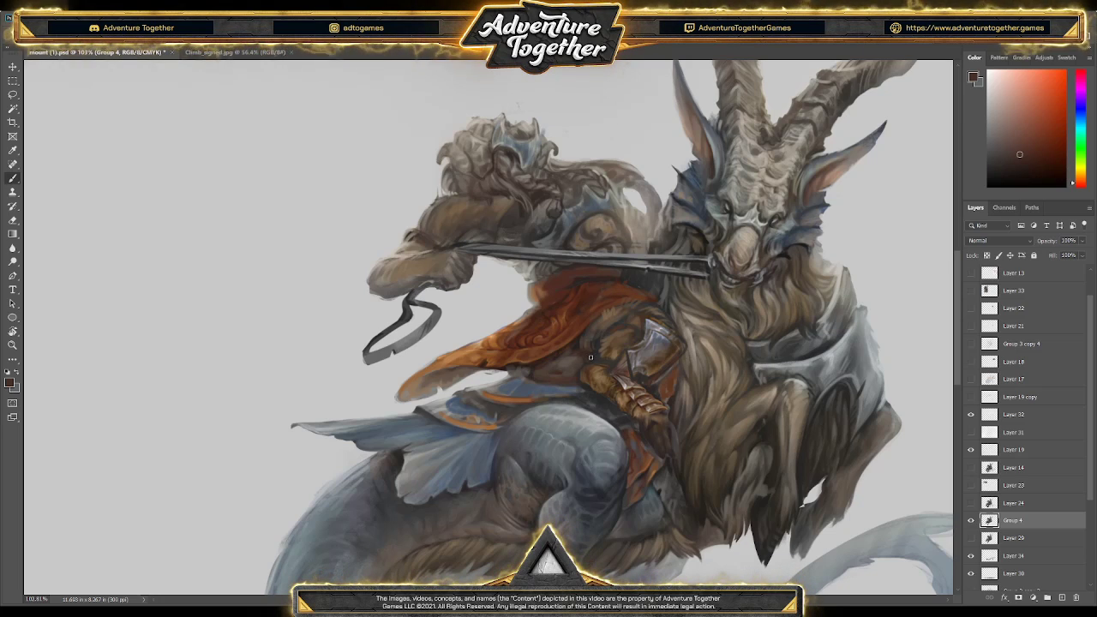
{"action": "scroll", "coordinate": [957, 317], "scroll_direction": "down", "scroll_amount": 3}
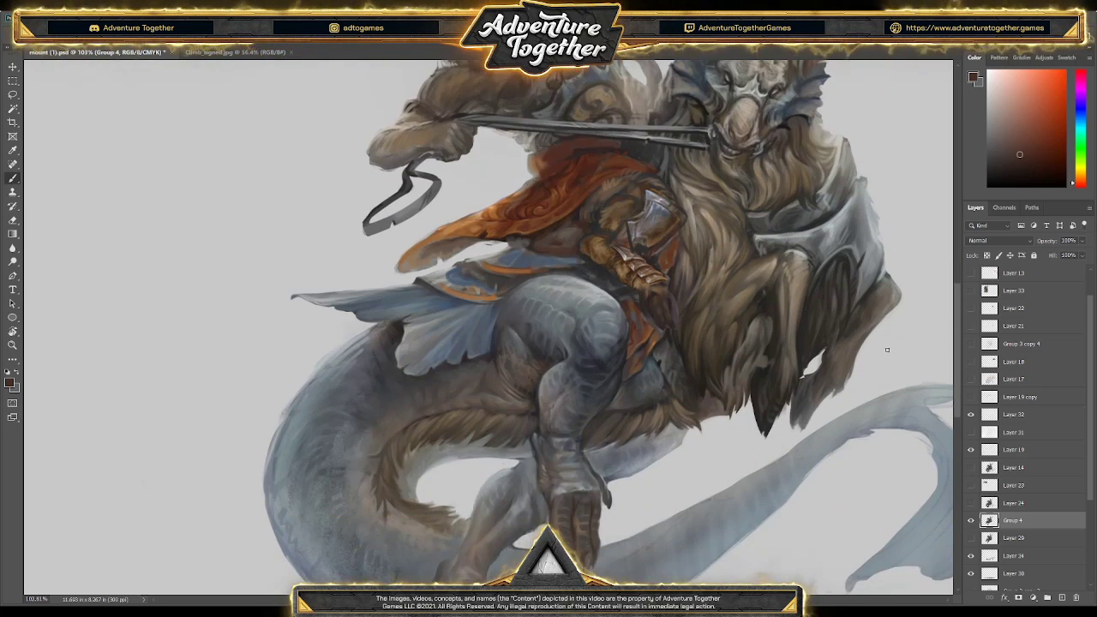
{"action": "left_click", "coordinate": [698, 339], "text": "alt"}
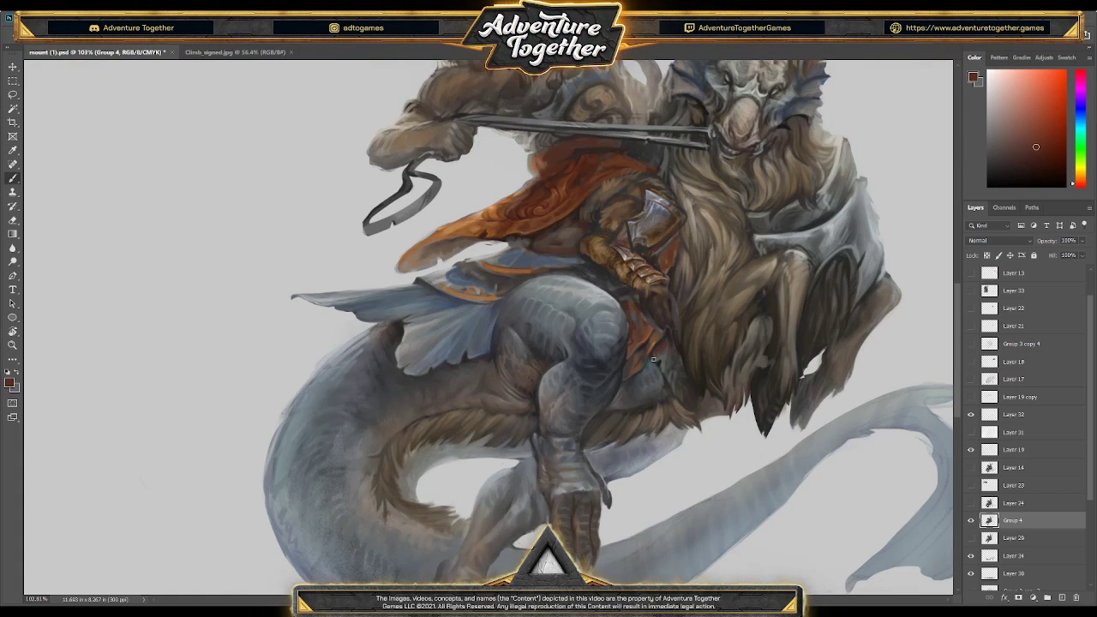
{"action": "left_click", "coordinate": [667, 371], "text": "alt"}
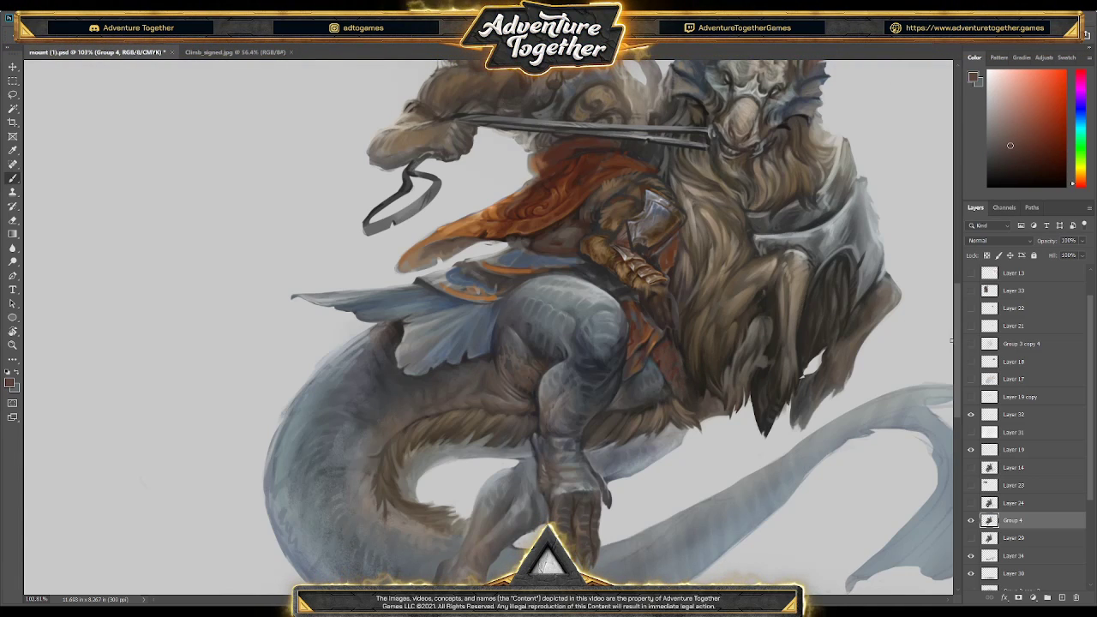
- Add a new layer above Layer 19 and fill the outline of the reins on it with the dark reddish brown
{"action": "scroll", "coordinate": [944, 363], "scroll_direction": "up", "scroll_amount": 1}
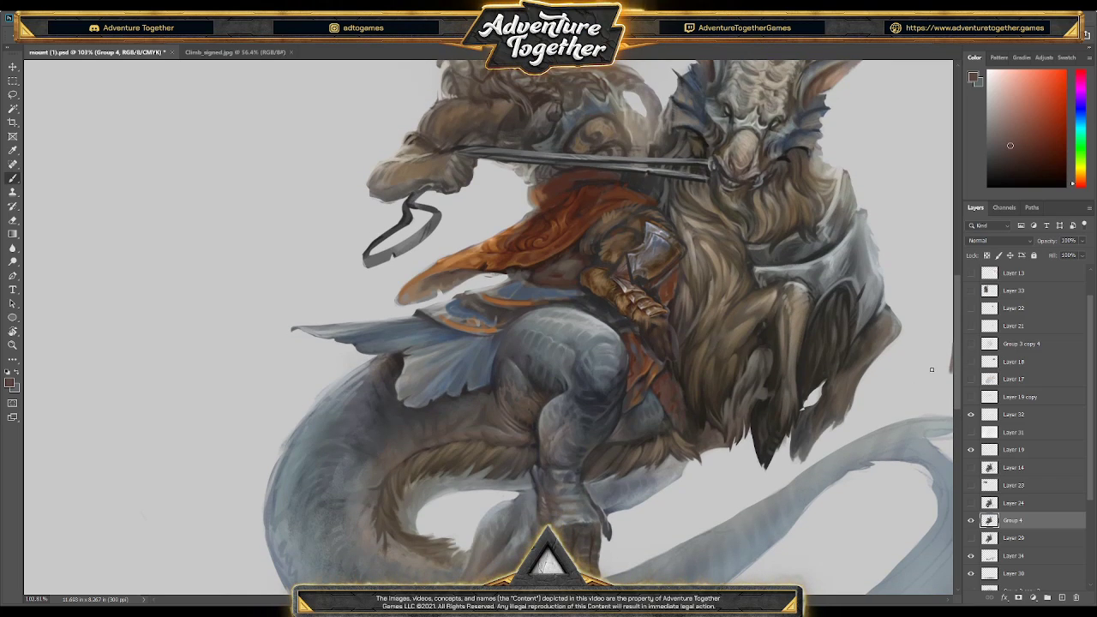
{"action": "scroll", "coordinate": [925, 367], "scroll_direction": "up", "scroll_amount": 3}
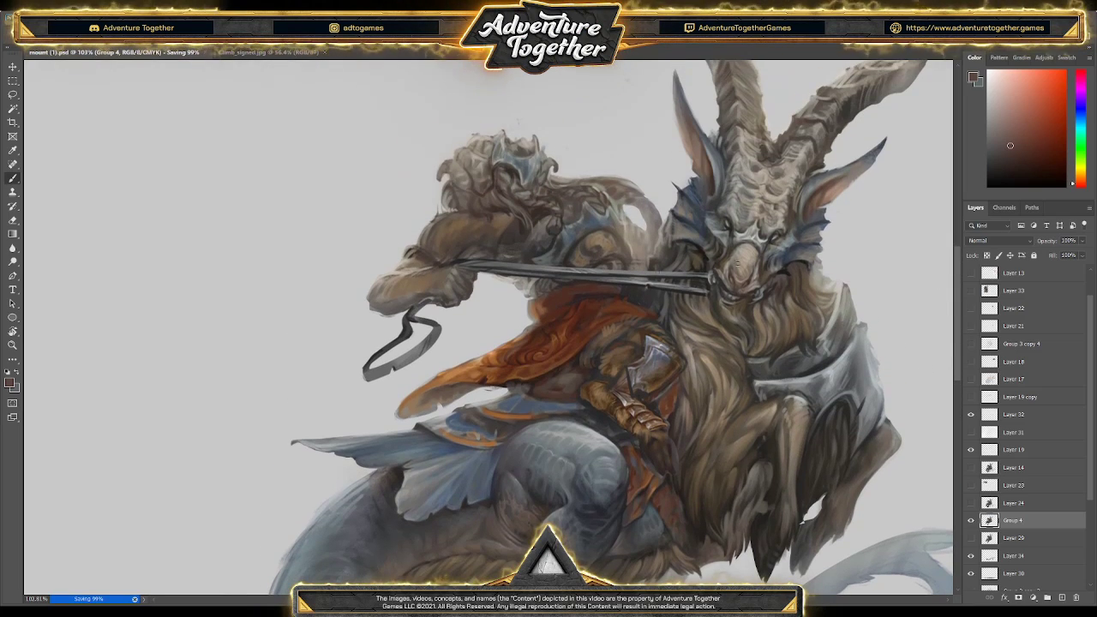
{"action": "left_click", "coordinate": [1015, 449]}
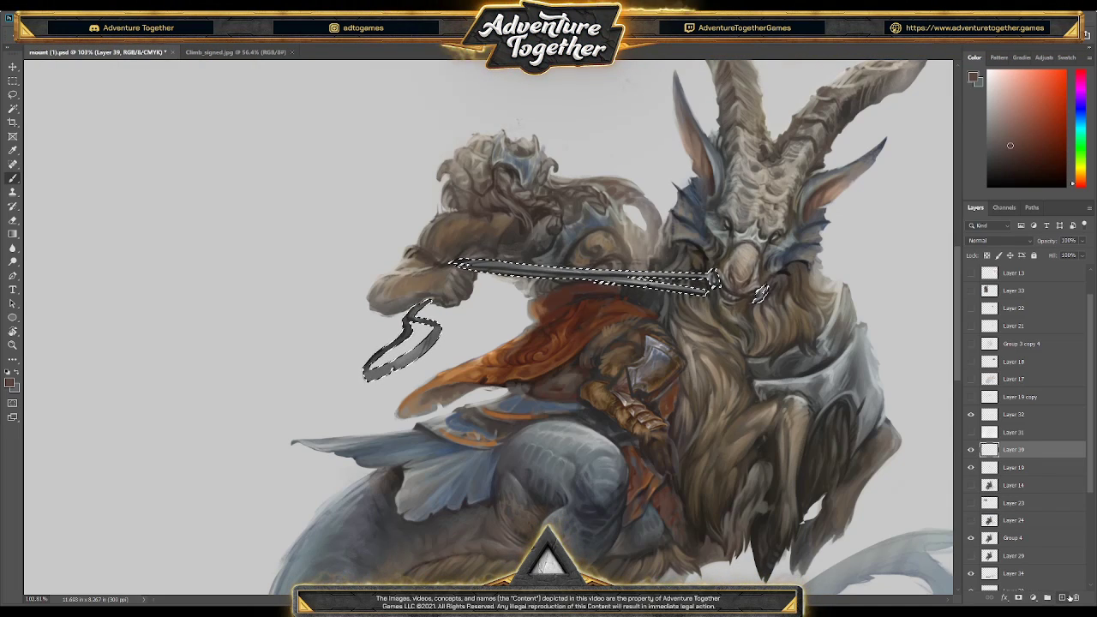
{"action": "key", "text": "alt+BackSpace"}
{"action": "key", "text": "ctrl+d"}
{"action": "key", "text": "b"}
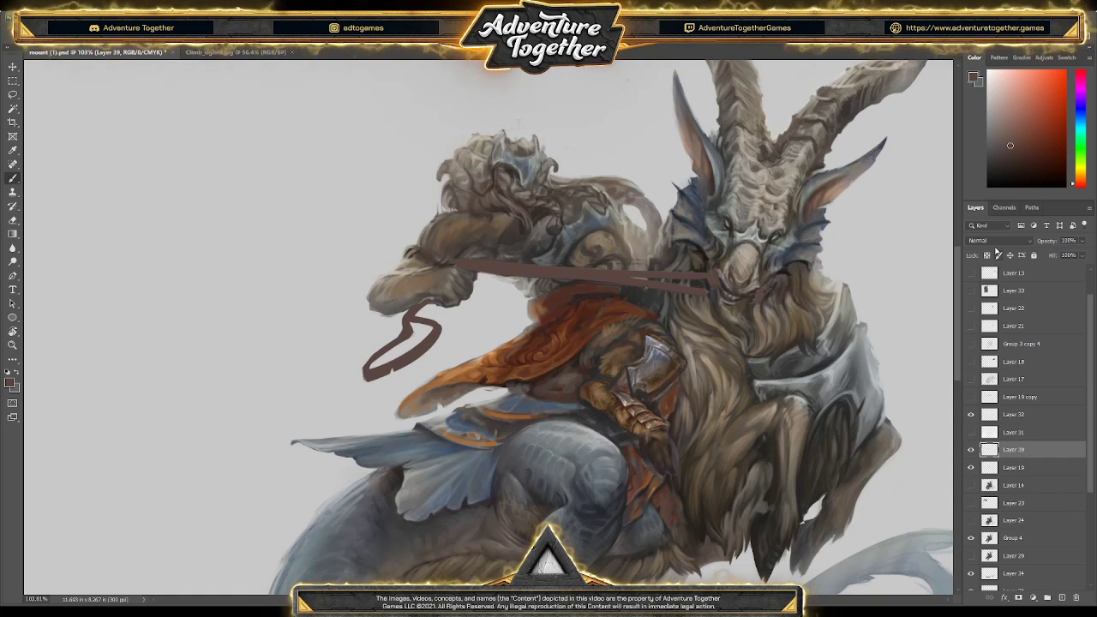
- Cycle through blending modes for the reins' colour layer and set it to Overlay
{"action": "key", "text": "shift+plus"}
{"action": "key", "text": "shift+plus"}
{"action": "key", "text": "shift+plus"}
{"action": "key", "text": "shift+plus"}
{"action": "key", "text": "shift+plus"}
{"action": "key", "text": "shift+plus"}
{"action": "key", "text": "shift+plus"}
{"action": "key", "text": "shift+plus"}
{"action": "key", "text": "shift+plus"}
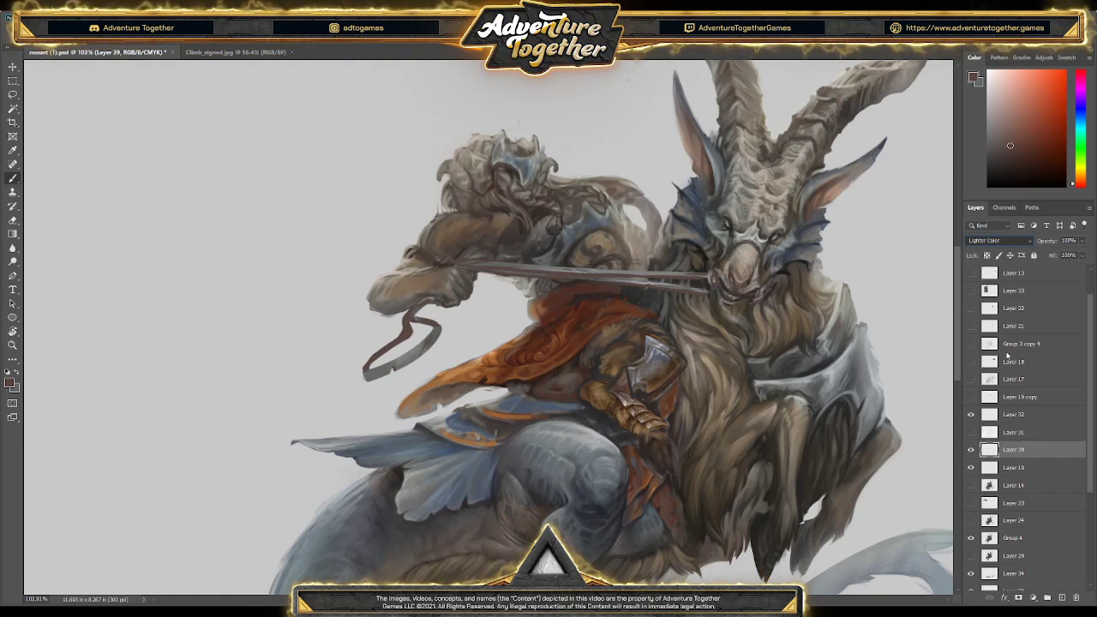
{"action": "key", "text": "shift+minus"}
{"action": "key", "text": "shift+minus"}
{"action": "key", "text": "shift+plus"}
{"action": "key", "text": "shift+plus"}
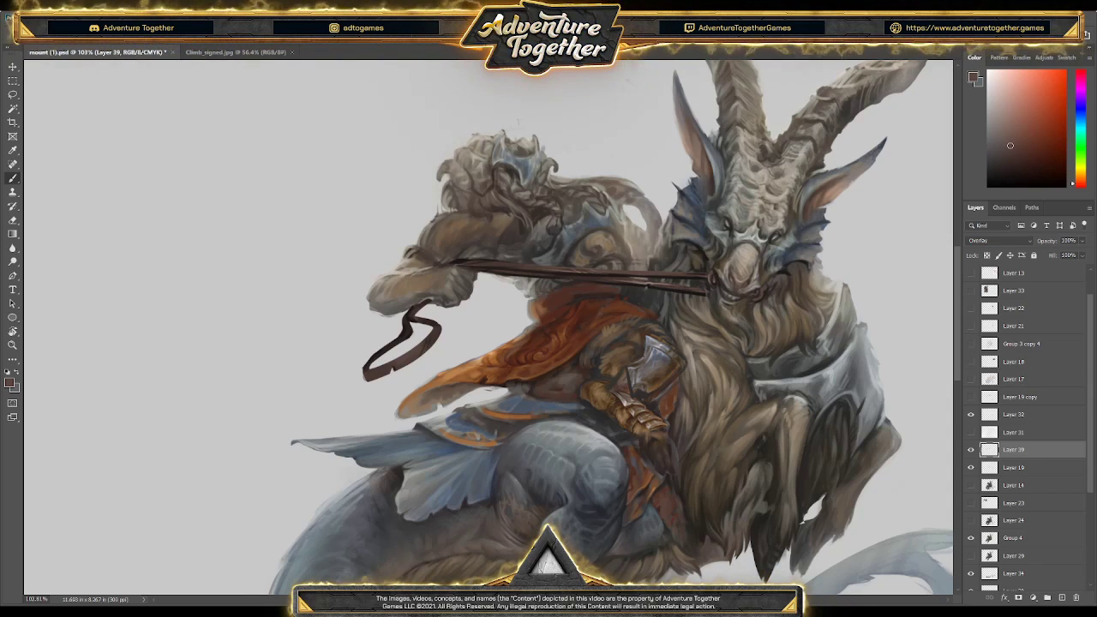
{"action": "key", "text": "i"}
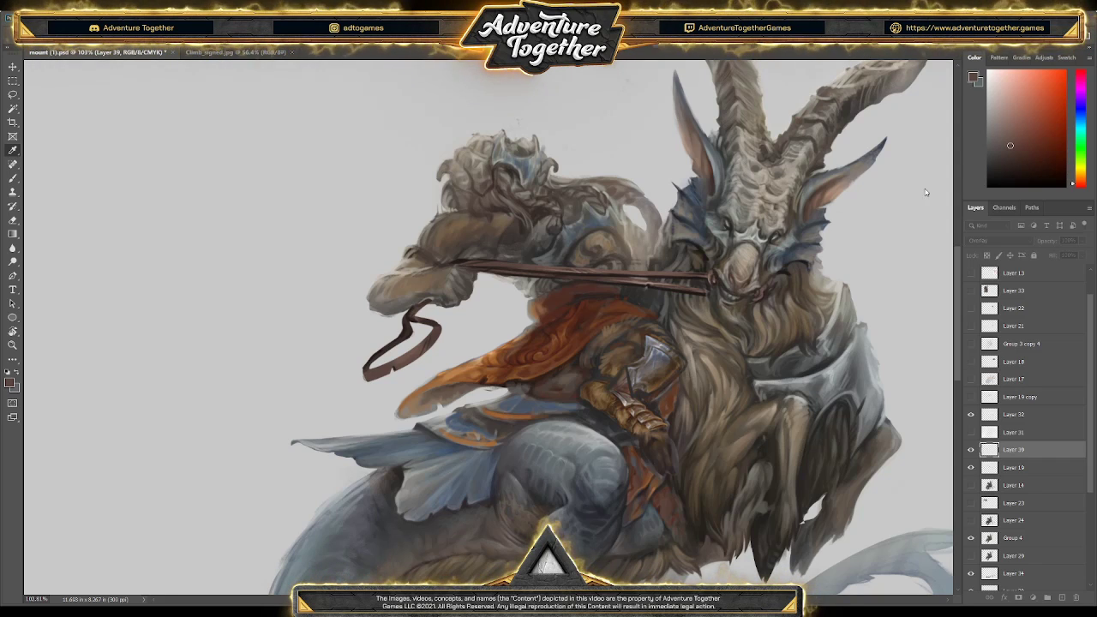
- Merge the reins' Overlay colour layer with Layer 19 and save the document
{"action": "key", "text": "b"}
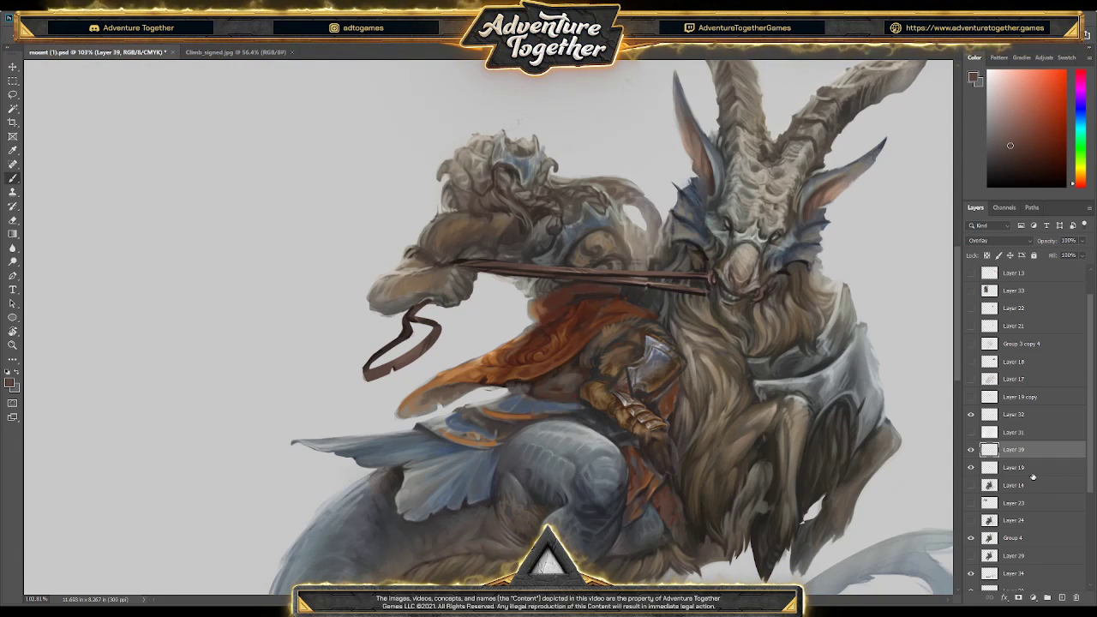
{"action": "key", "text": "z"}
{"action": "mouse_move", "coordinate": [754, 330]}
{"action": "left_mouse_down"}
{"action": "mouse_move", "coordinate": [629, 318]}
{"action": "mouse_move", "coordinate": [642, 312]}
{"action": "left_mouse_up"}
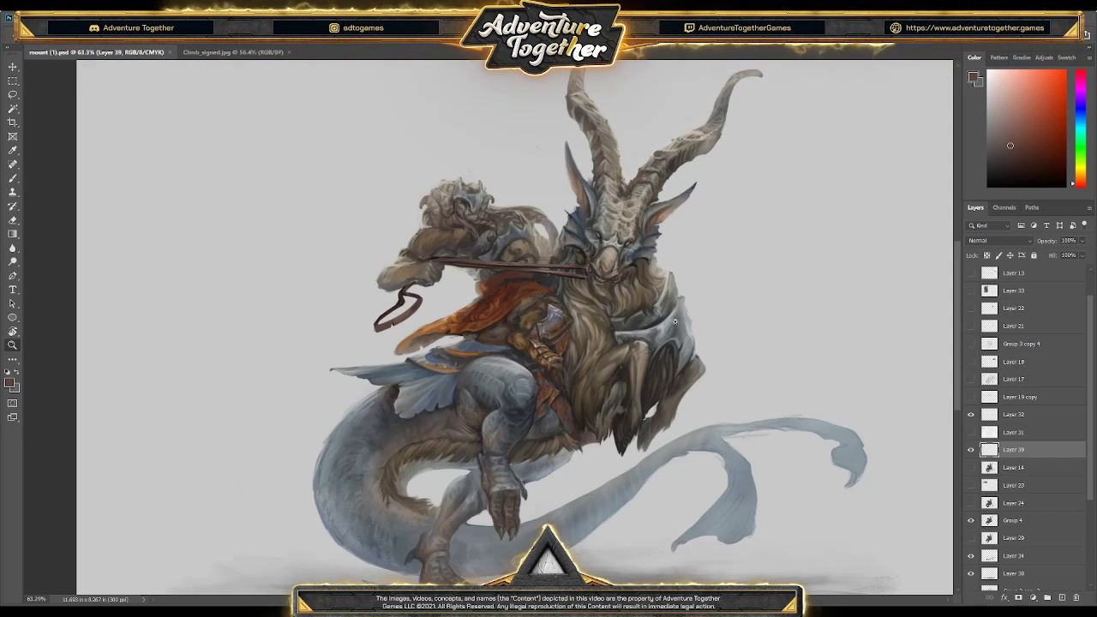
{"action": "key", "text": "ctrl+z"}
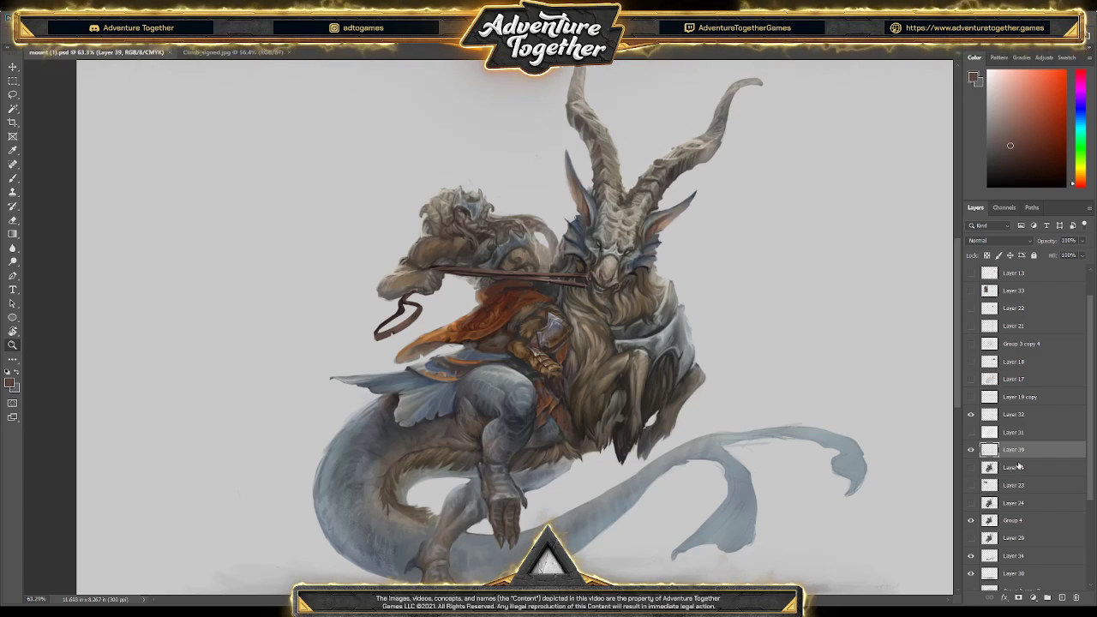
{"action": "key", "text": "i"}
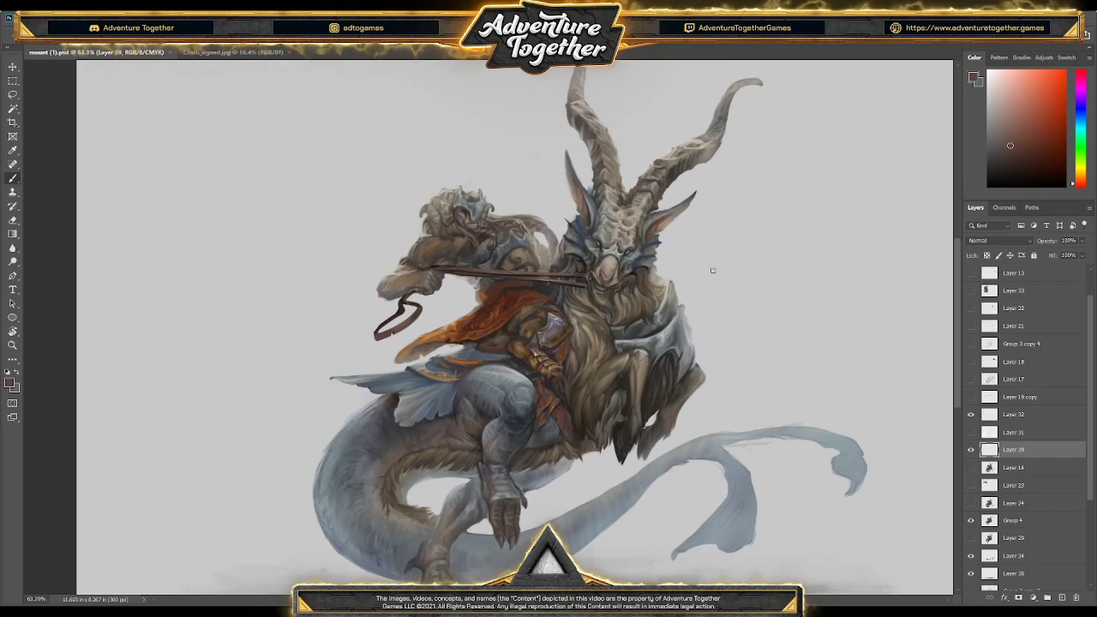
- Select Group 4 and deepen the shadows below the rider's crown and hair with sampled dark blue-grey
{"action": "key", "text": "alt+bracketleft"}
{"action": "key", "text": "z"}
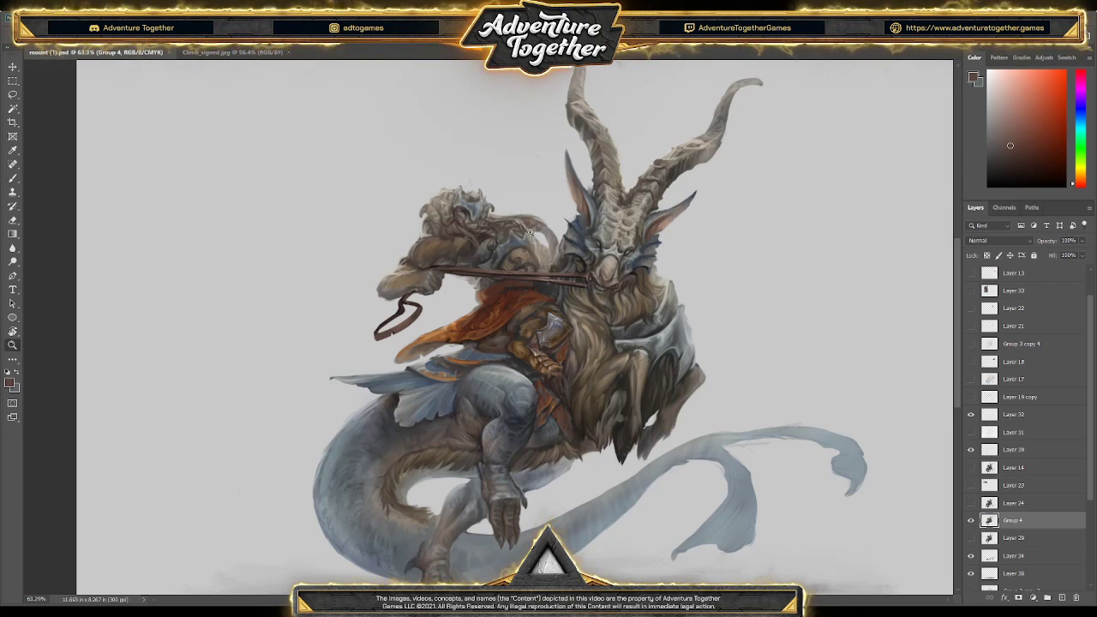
{"action": "left_click_drag", "start_coordinate": [483, 194], "coordinate": [426, 198]}
{"action": "left_click", "coordinate": [458, 263]}
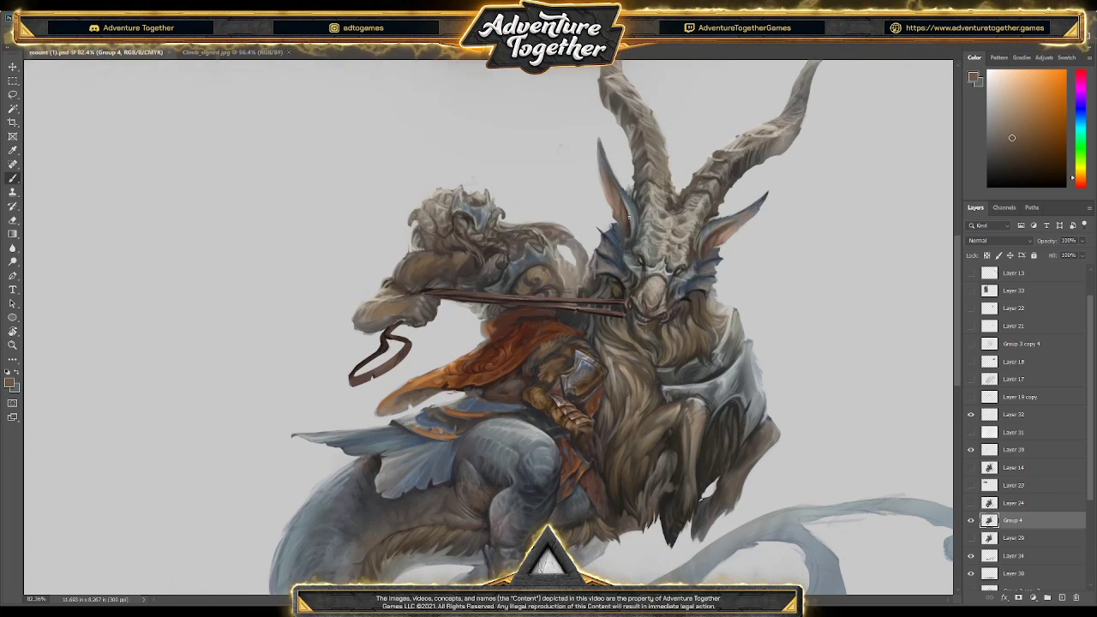
{"action": "left_click", "coordinate": [455, 226], "text": "alt"}
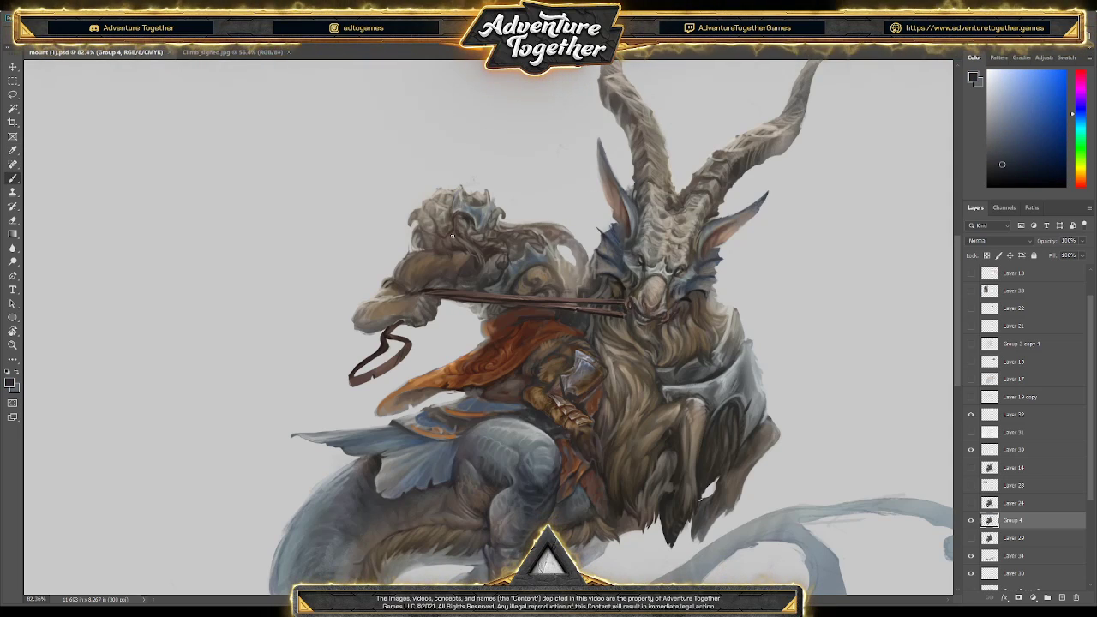
{"action": "left_click_drag", "start_coordinate": [482, 269], "coordinate": [493, 243]}
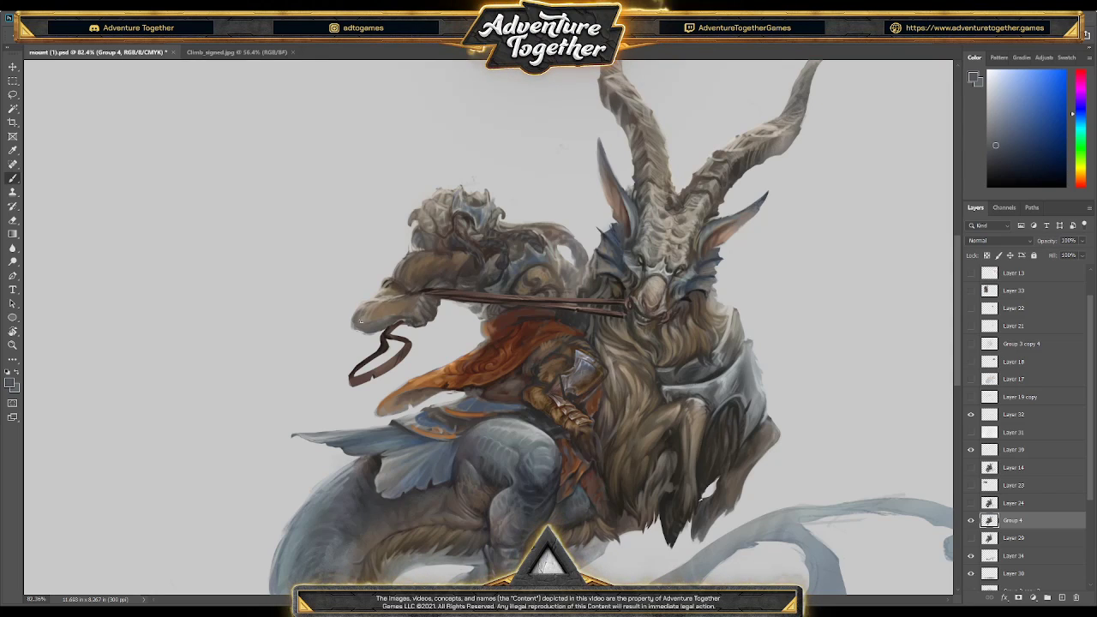
- Refine the rider's hands and forearm with warm and dark browns sampled from his skin
{"action": "left_click", "coordinate": [417, 263], "text": "alt"}
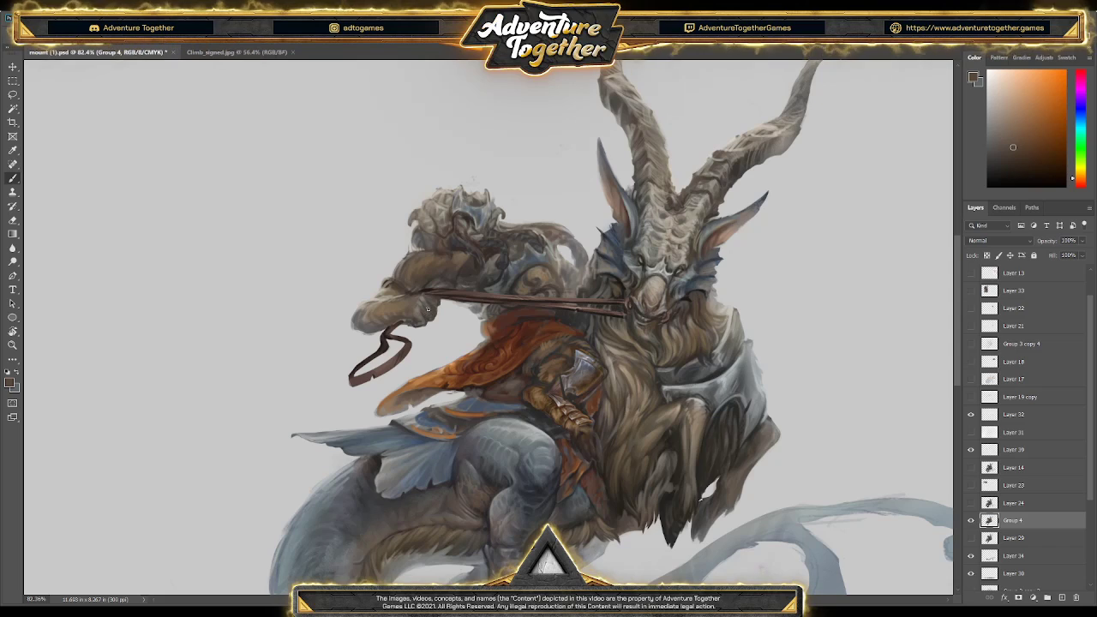
{"action": "key", "text": "alt"}
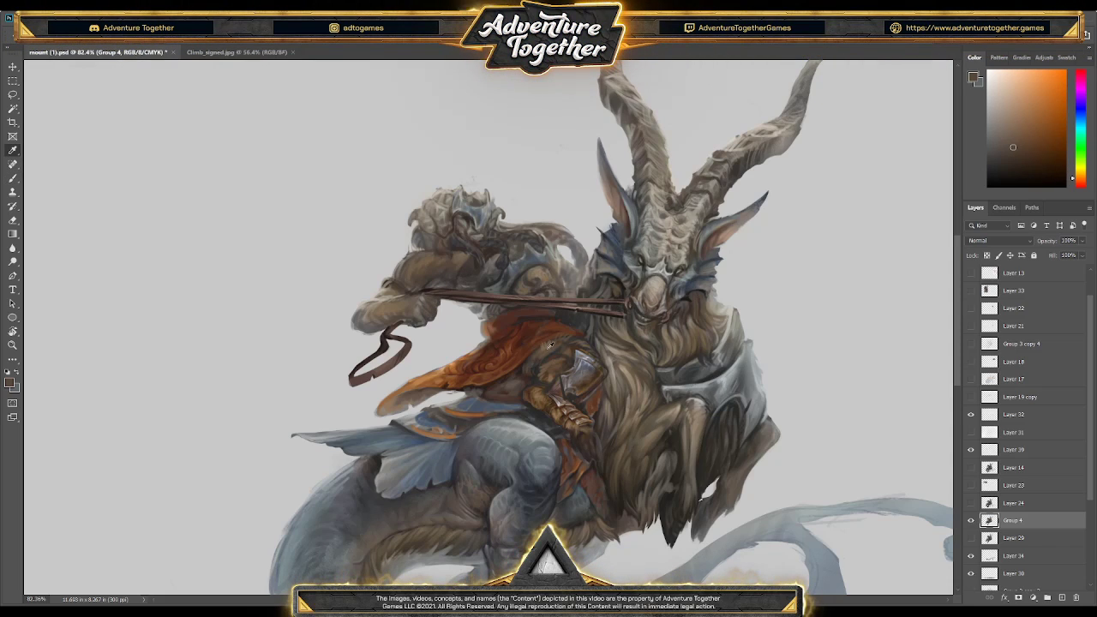
{"action": "left_click", "coordinate": [549, 373], "text": "alt"}
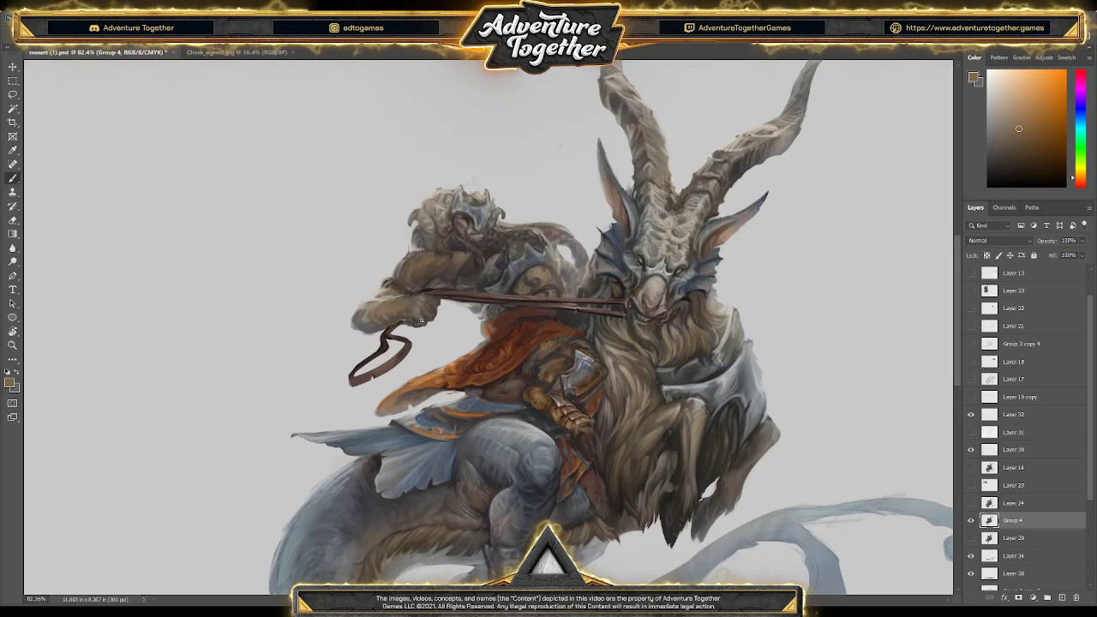
{"action": "key", "text": "alt"}
{"action": "left_click", "coordinate": [576, 347], "text": "alt"}
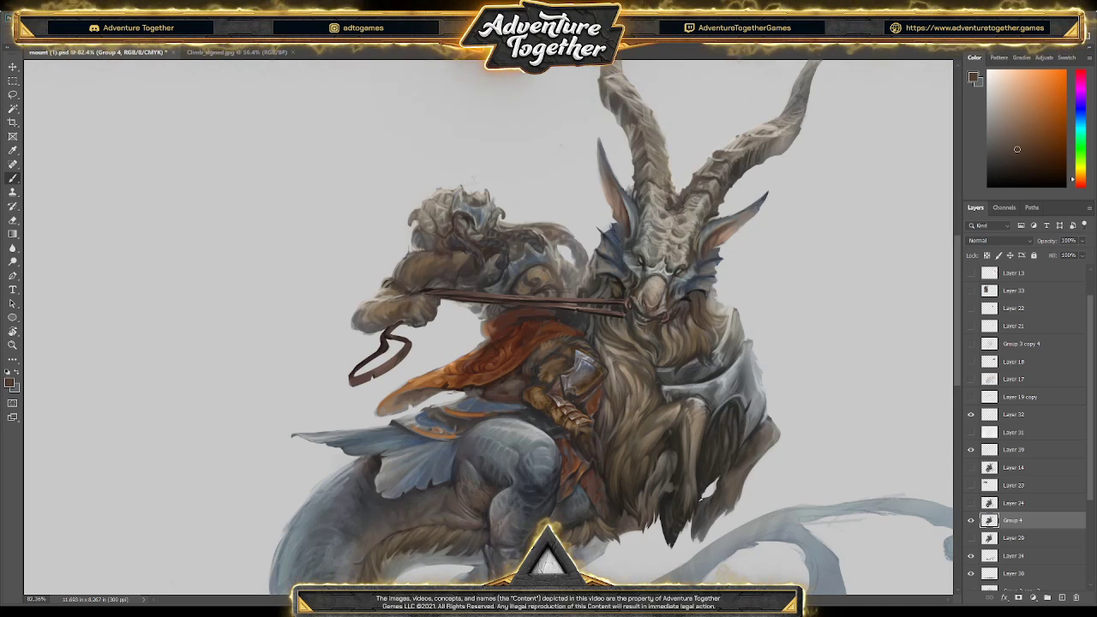
{"action": "key", "text": "alt"}
{"action": "left_click", "coordinate": [473, 406], "text": "alt"}
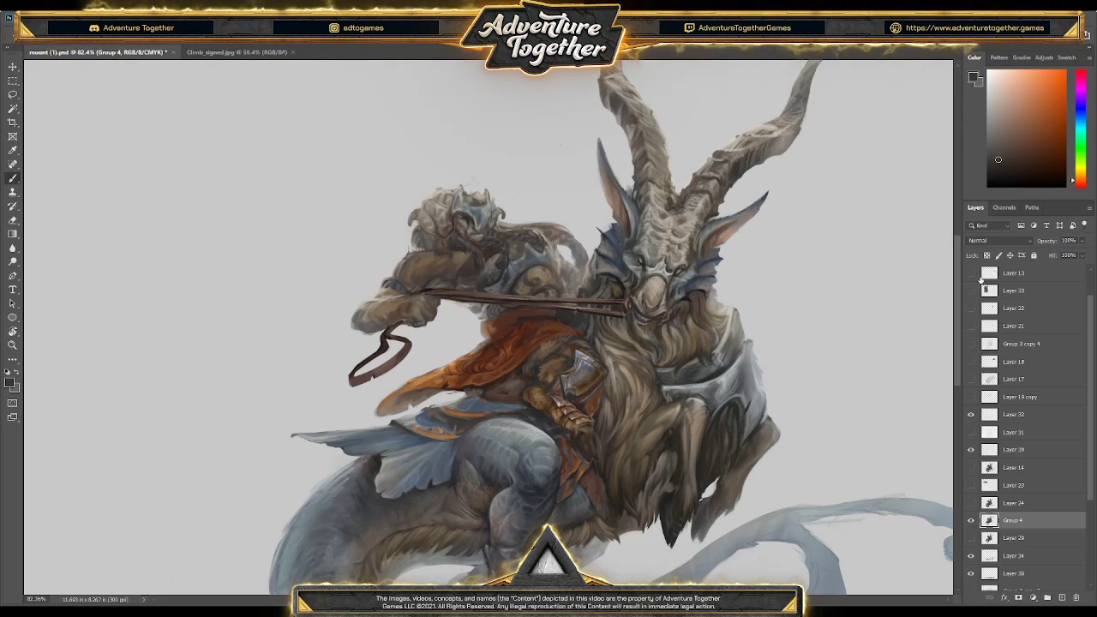
- Paint the drapery band across the rider's hip with blue sampled from the cloth beneath the cloak
{"action": "mouse_move", "coordinate": [960, 286]}
{"action": "left_mouse_down"}
{"action": "mouse_move", "coordinate": [958, 324]}
{"action": "mouse_move", "coordinate": [956, 301]}
{"action": "left_mouse_up"}
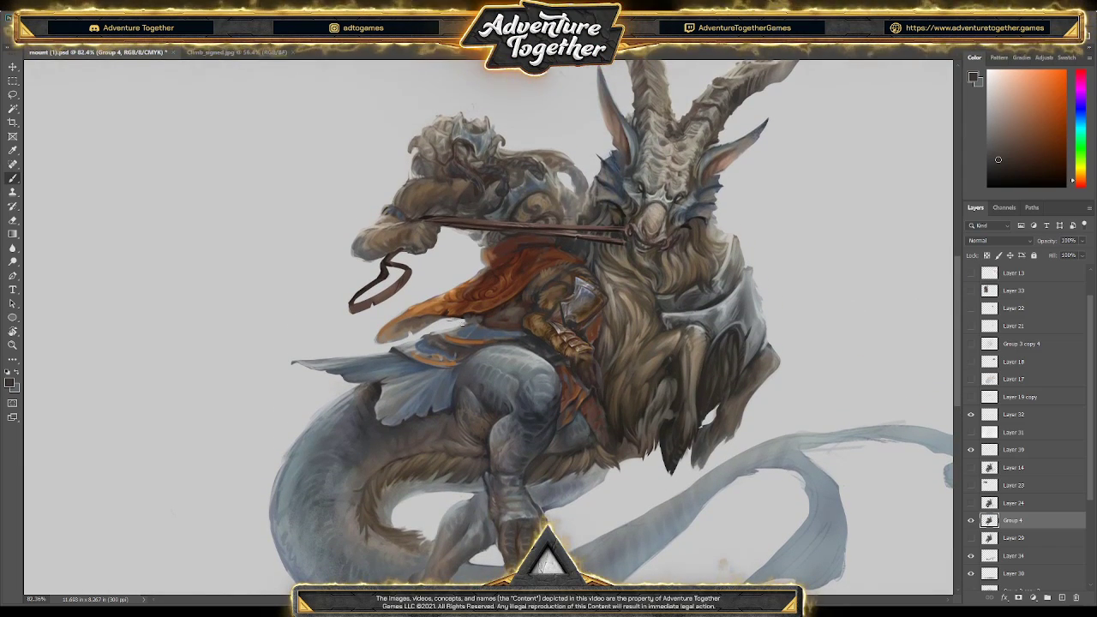
{"action": "key", "text": "alt"}
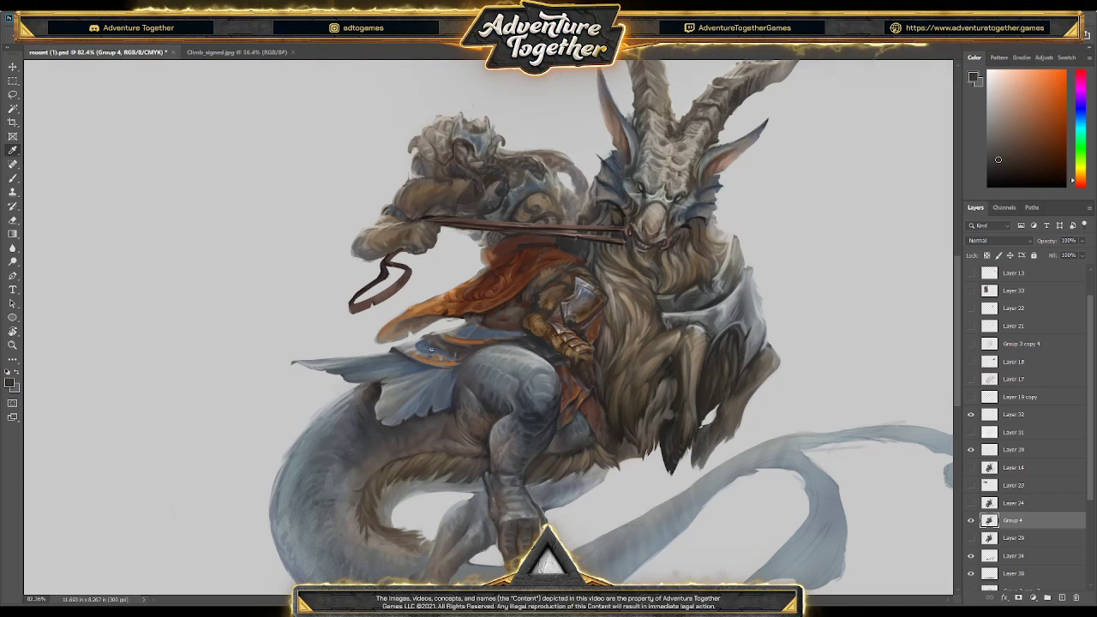
{"action": "left_click", "coordinate": [424, 342]}
{"action": "left_click_drag", "start_coordinate": [424, 342], "coordinate": [434, 348]}
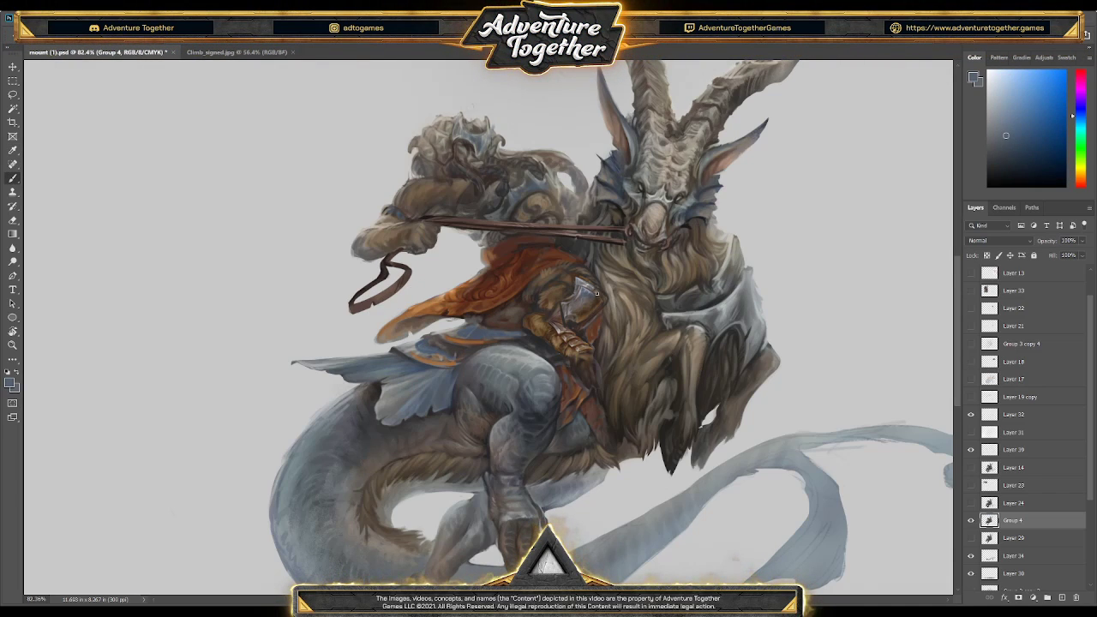
{"action": "left_click", "coordinate": [444, 346], "text": "alt"}
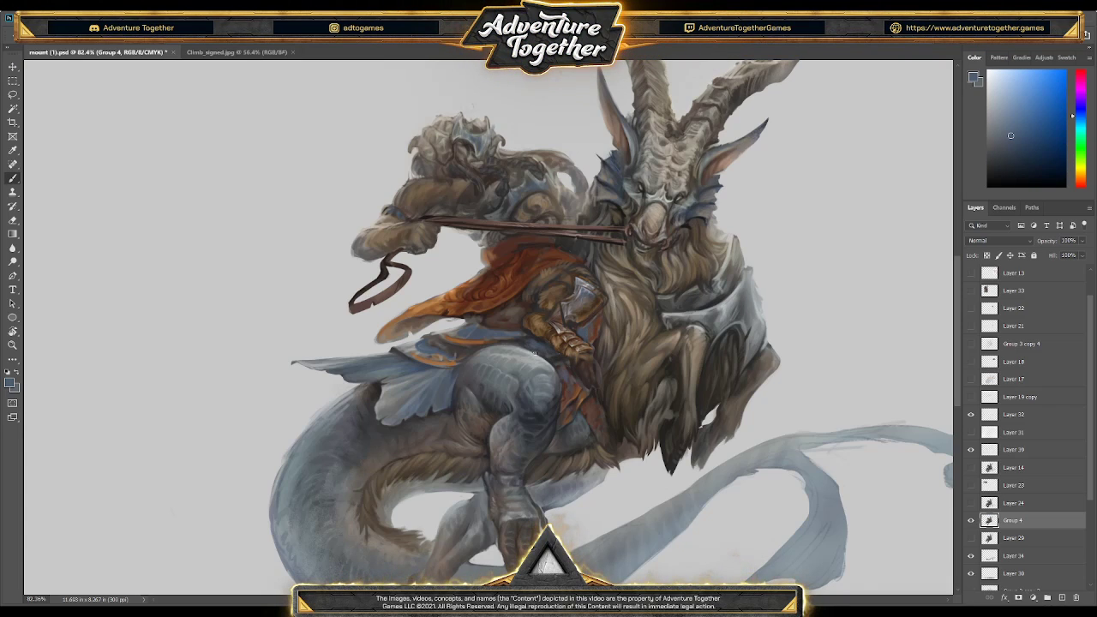
- Shade the rider's waist under the orange cloak with sampled dark and mid browns
{"action": "left_click", "coordinate": [486, 316], "text": "alt"}
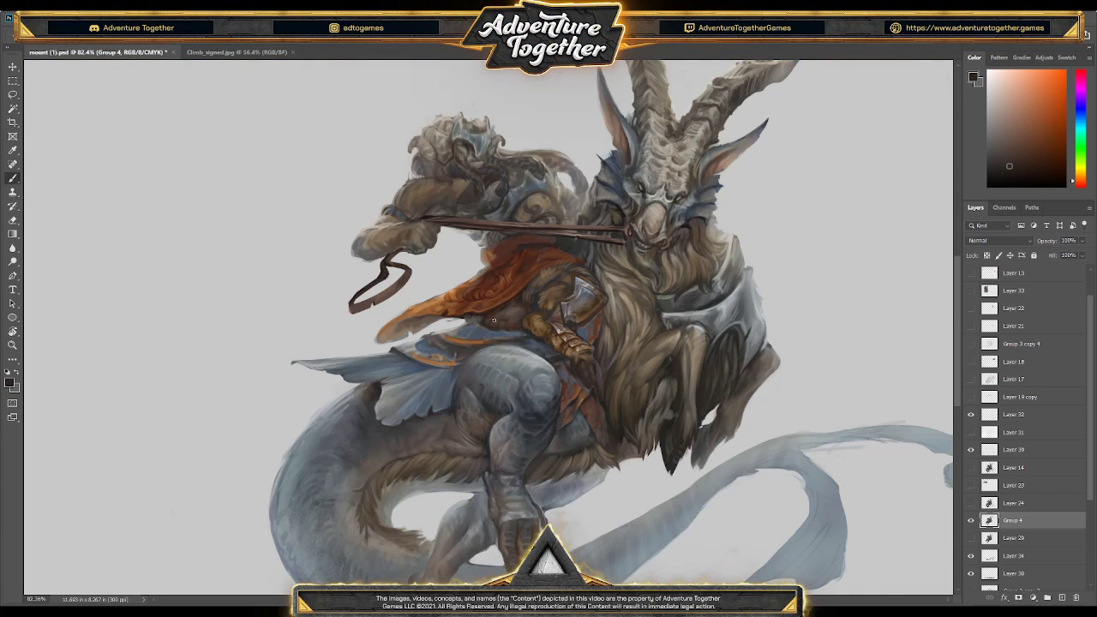
{"action": "left_click", "coordinate": [534, 296], "text": "alt"}
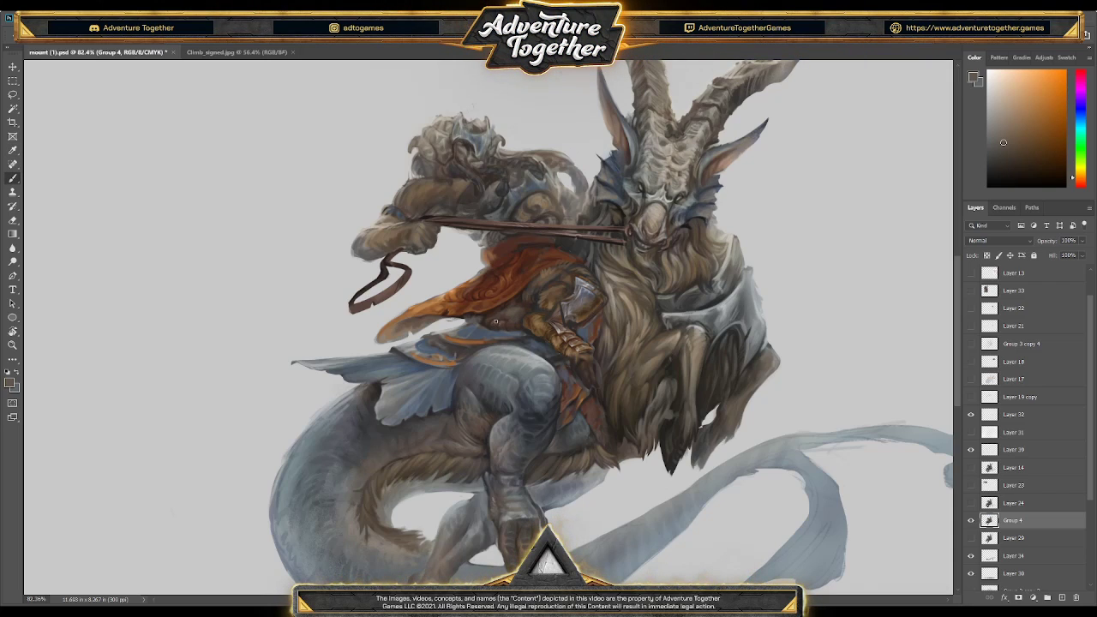
{"action": "left_click", "coordinate": [524, 305], "text": "alt"}
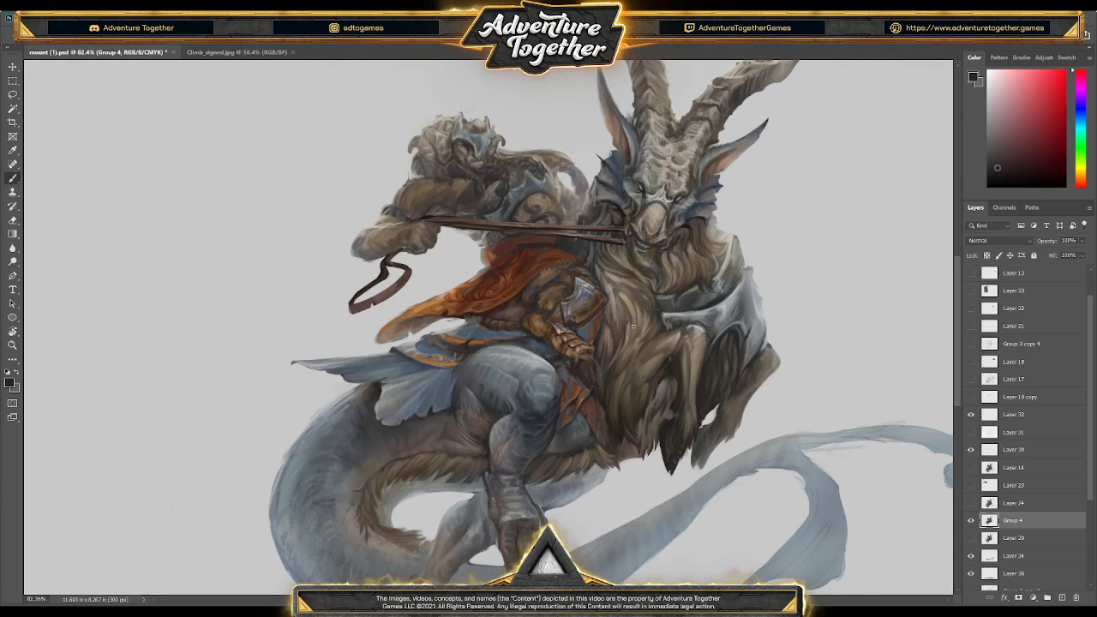
{"action": "left_click", "coordinate": [595, 369], "text": "alt"}
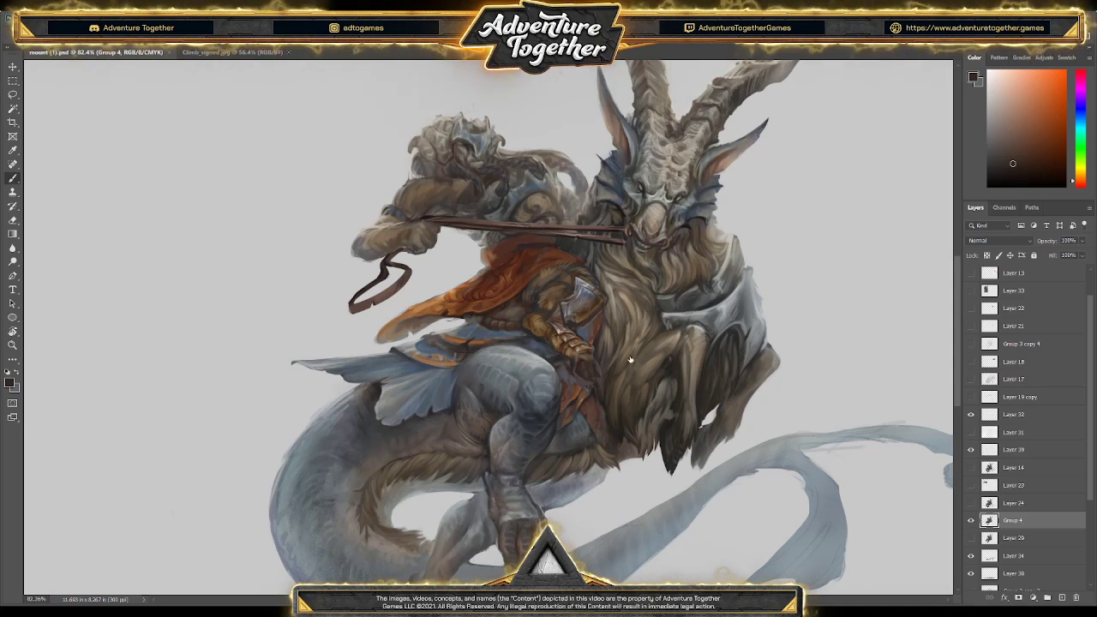
- Add sampled reddish-brown and red accents to the mount's ears, tail and foreleg area
{"action": "left_click", "coordinate": [610, 206], "text": "alt"}
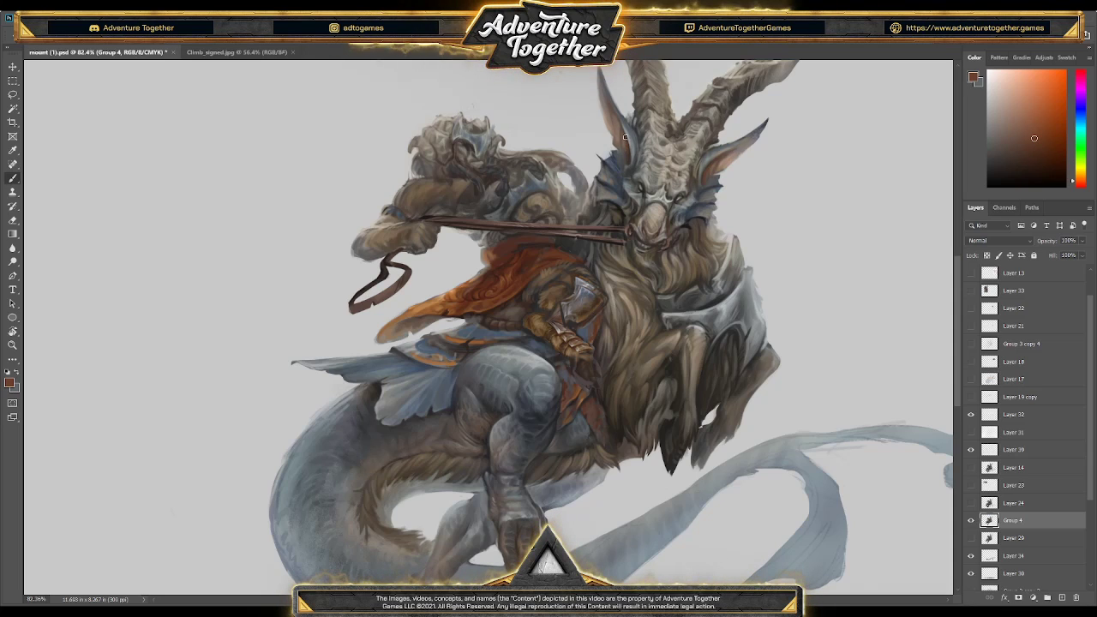
{"action": "left_click", "coordinate": [517, 265], "text": "alt"}
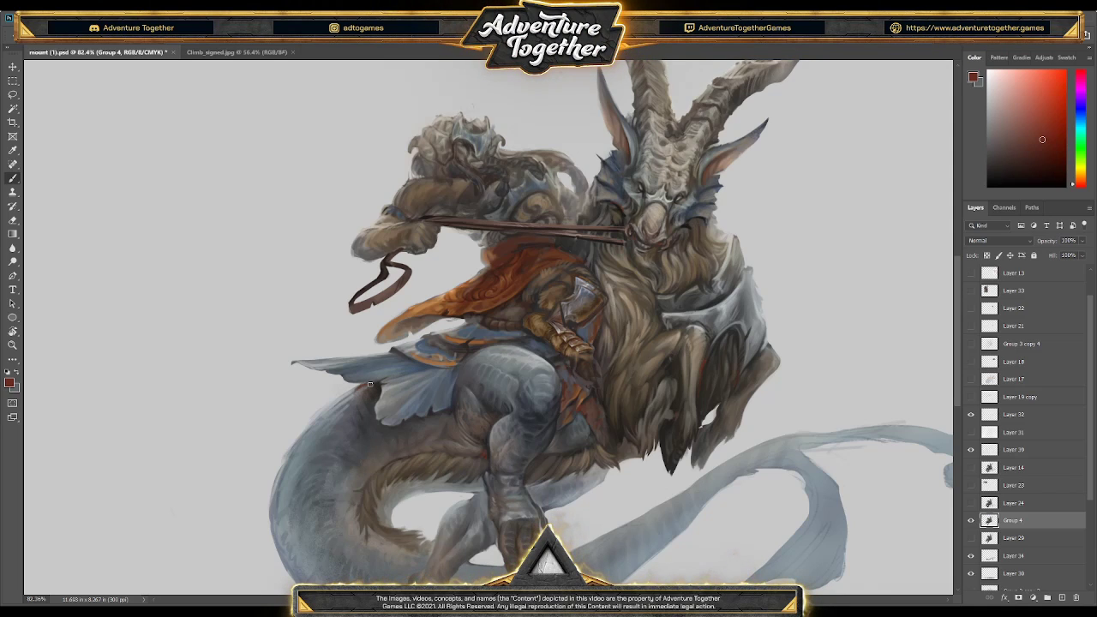
{"action": "scroll", "coordinate": [433, 410], "scroll_direction": "down", "scroll_amount": 3}
{"action": "key", "text": "b"}
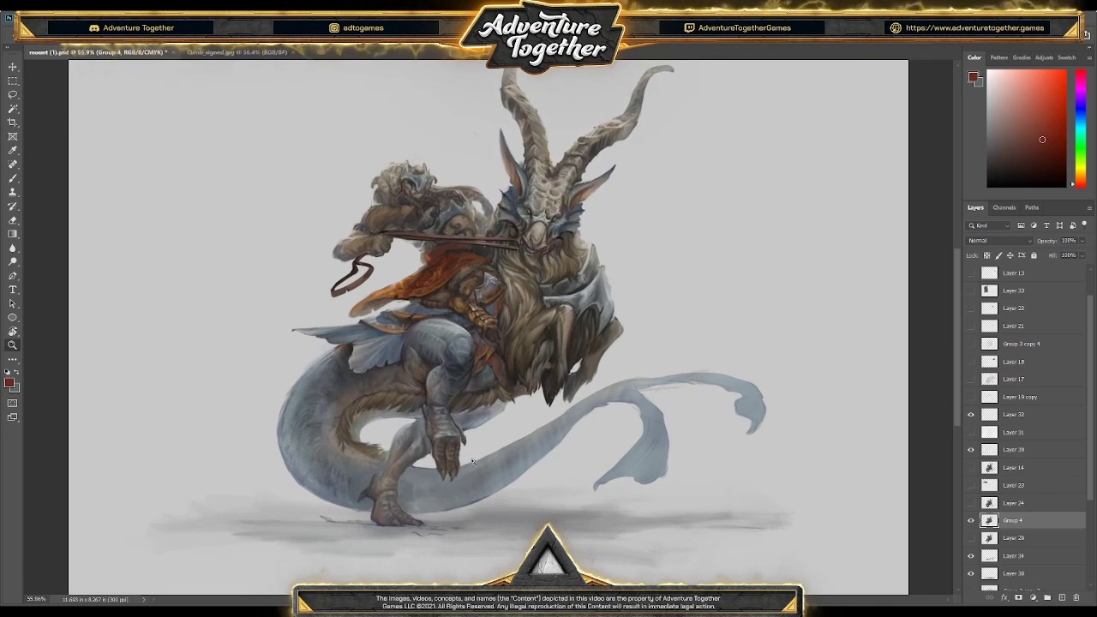
{"action": "scroll", "coordinate": [498, 303], "scroll_direction": "up", "scroll_amount": 1}
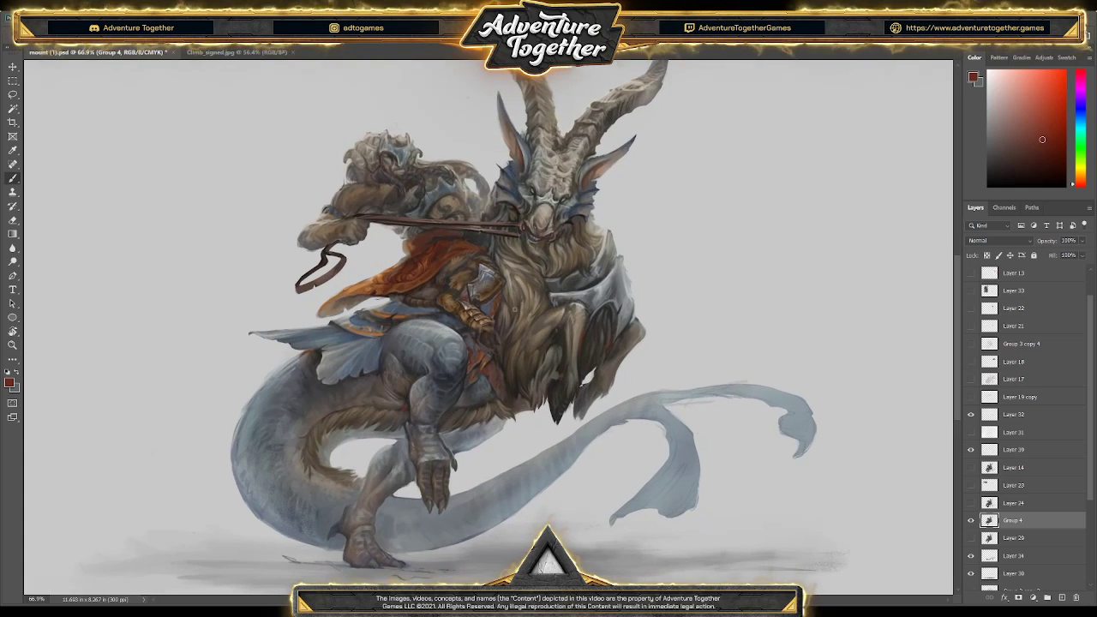
- Repaint the blue band over the rider's hip as grey metal with sampled dark shadows and light grey highlights
{"action": "left_click", "coordinate": [480, 302], "text": "alt"}
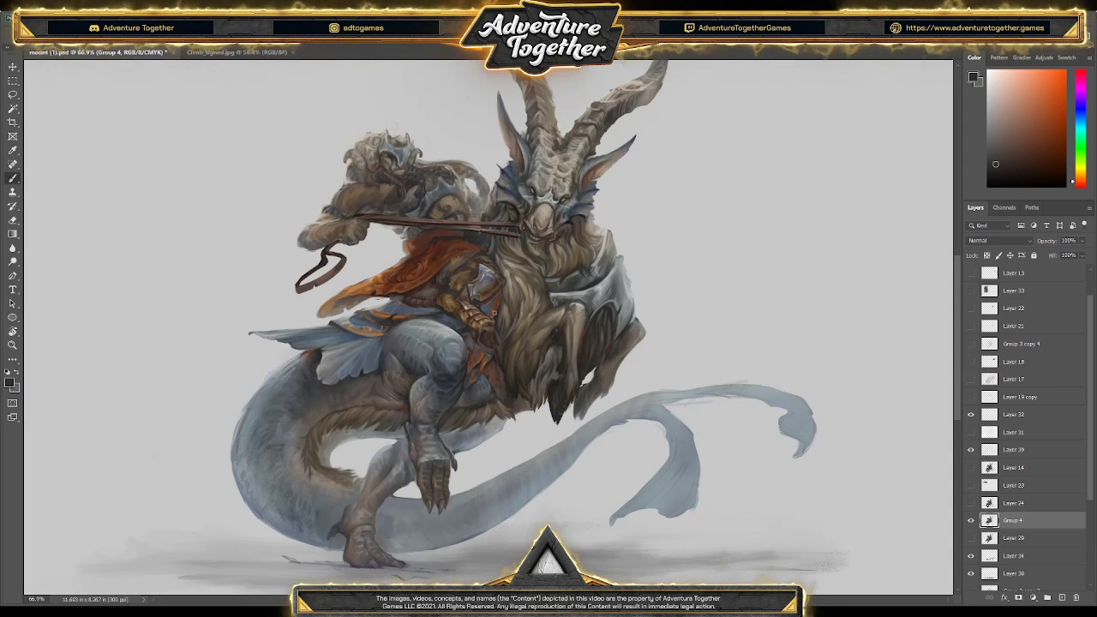
{"action": "left_click_drag", "start_coordinate": [400, 316], "coordinate": [416, 303]}
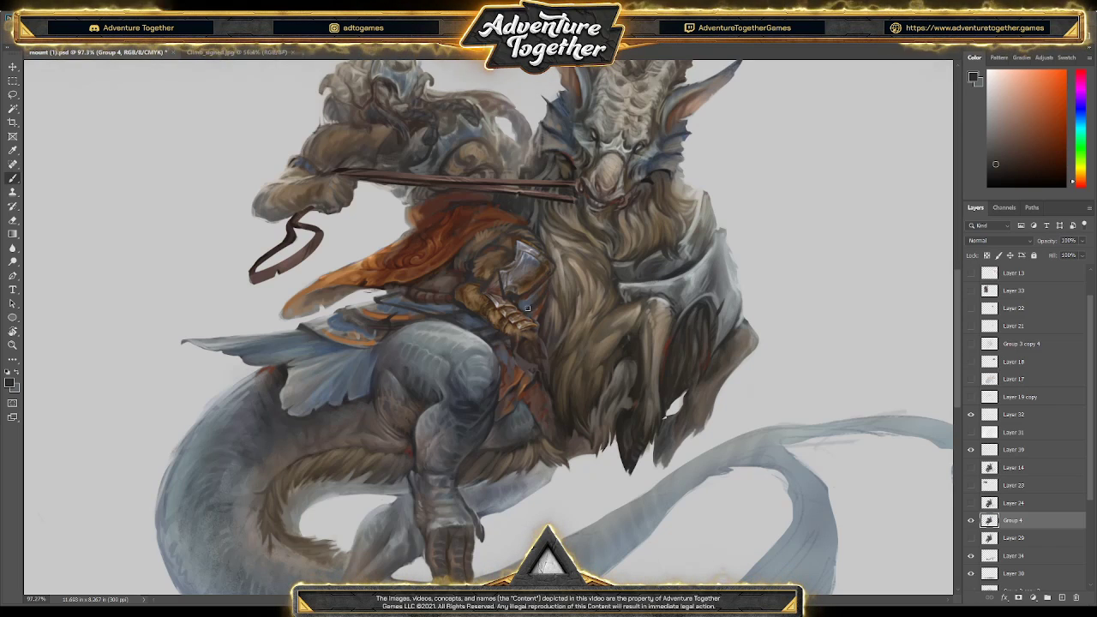
{"action": "left_click", "coordinate": [677, 294], "text": "alt"}
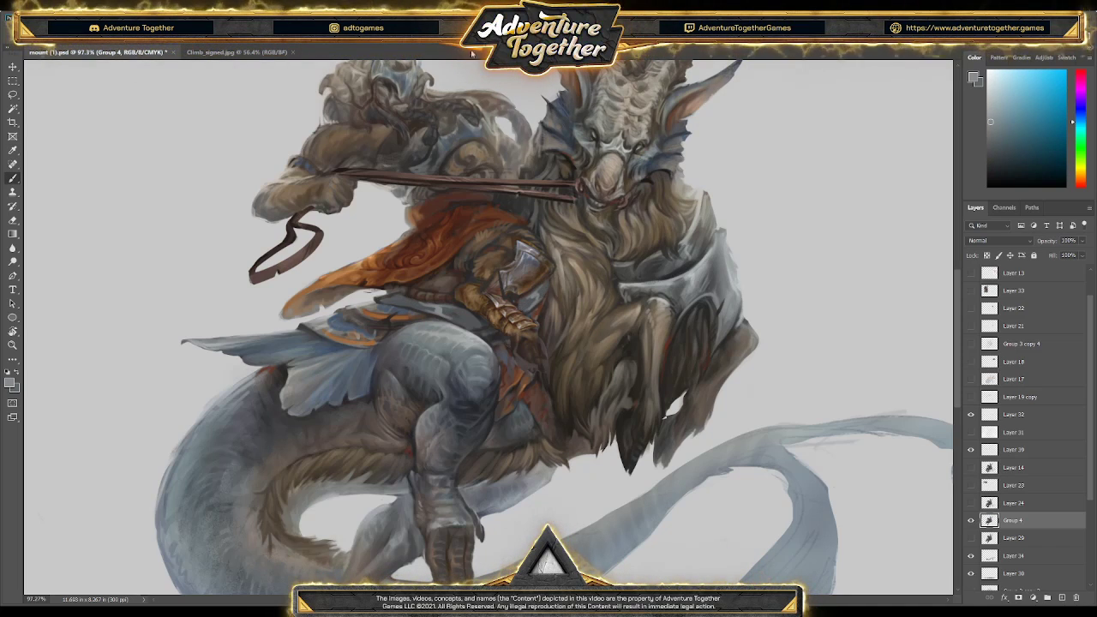
{"action": "left_click", "coordinate": [493, 321], "text": "alt"}
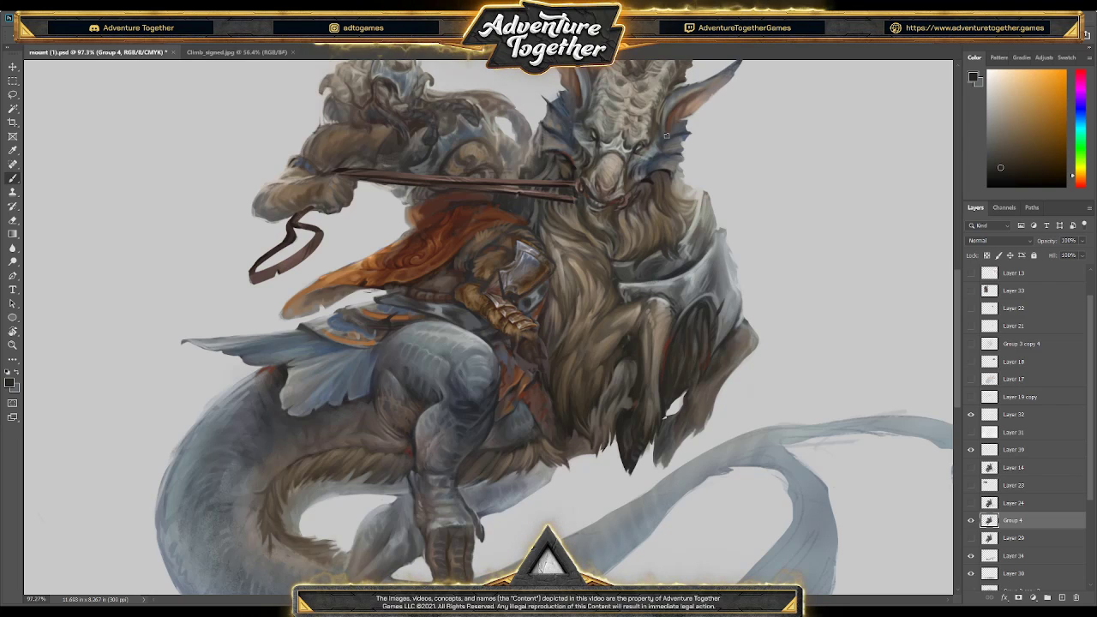
{"action": "left_click", "coordinate": [421, 307], "text": "alt"}
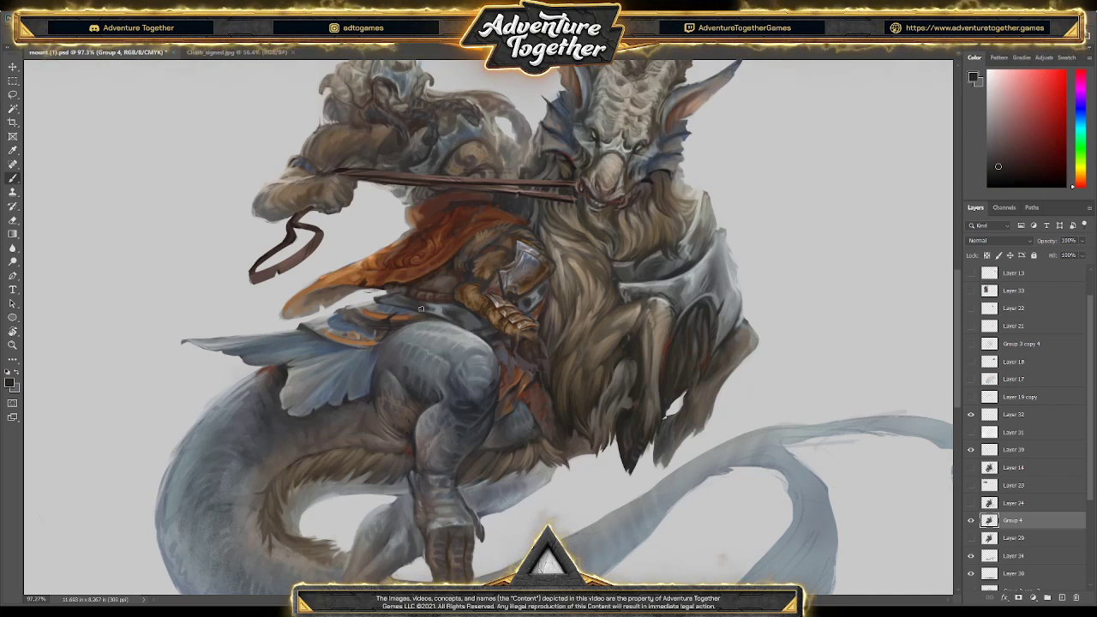
{"action": "left_click", "coordinate": [621, 266], "text": "alt"}
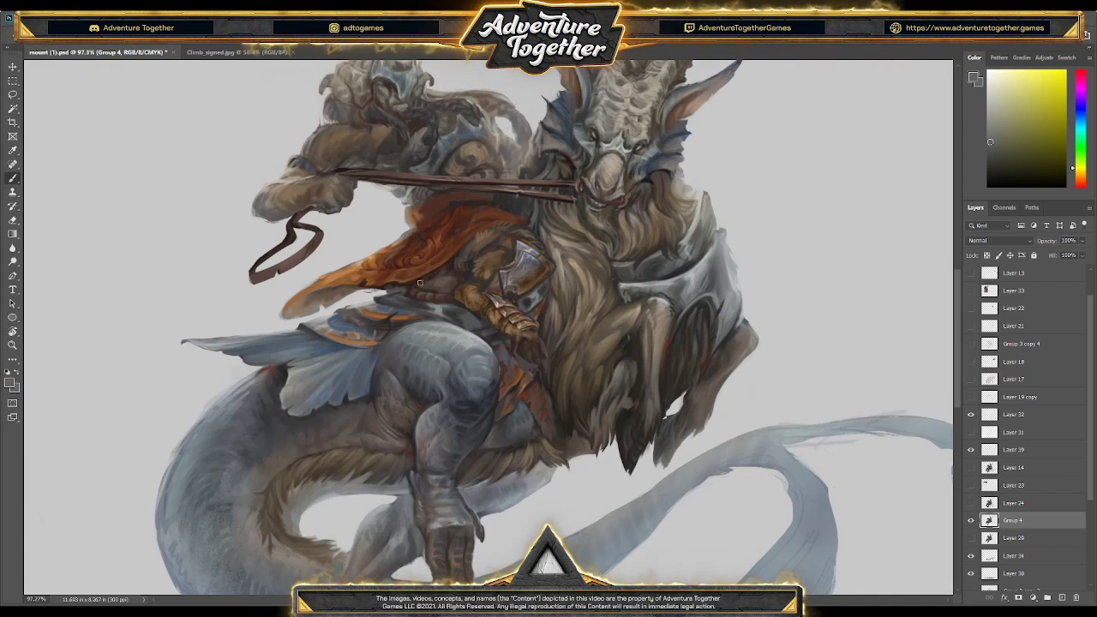
{"action": "left_click", "coordinate": [429, 310], "text": "alt"}
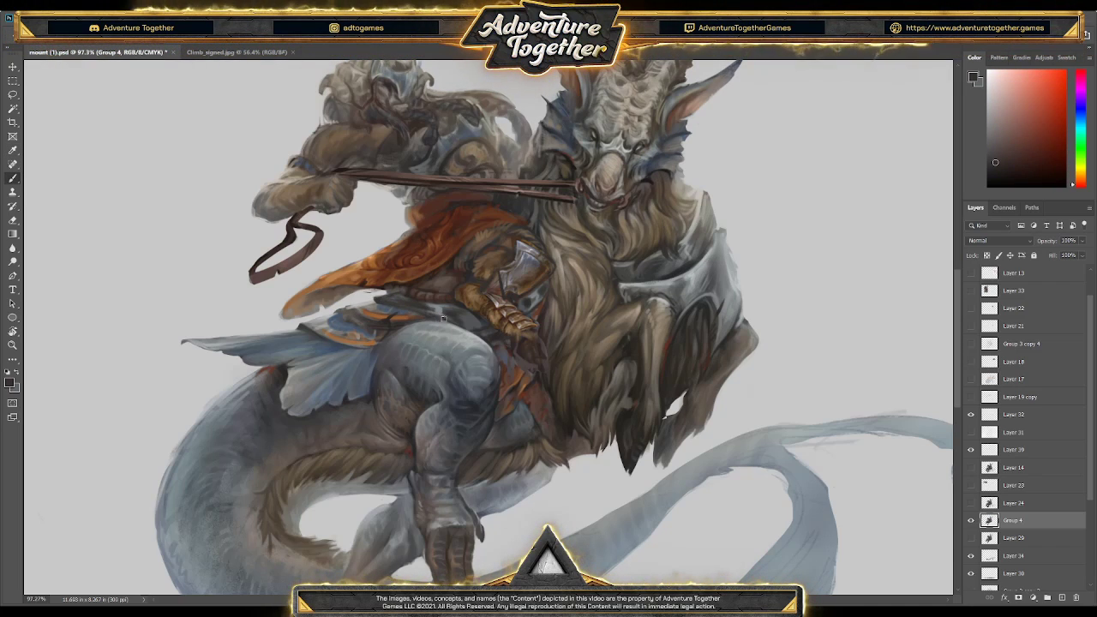
{"action": "left_click", "coordinate": [378, 297], "text": "alt"}
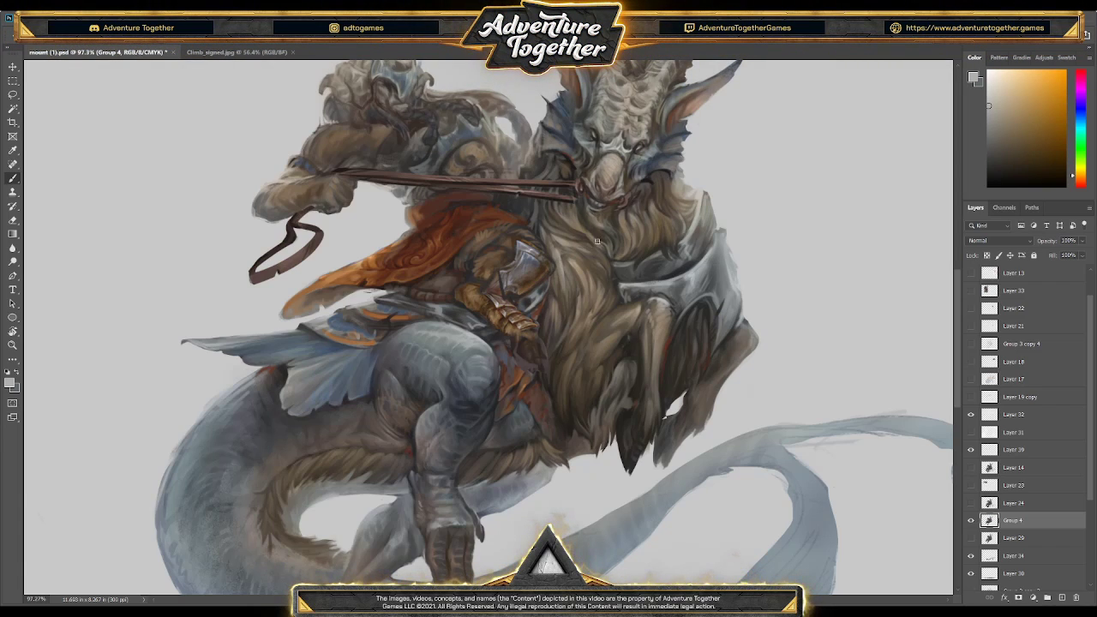
- Save the document and review the whole painting, closing in on the rider and mount
{"action": "key", "text": "ctrl+0"}
{"action": "key", "text": "ctrl+s"}
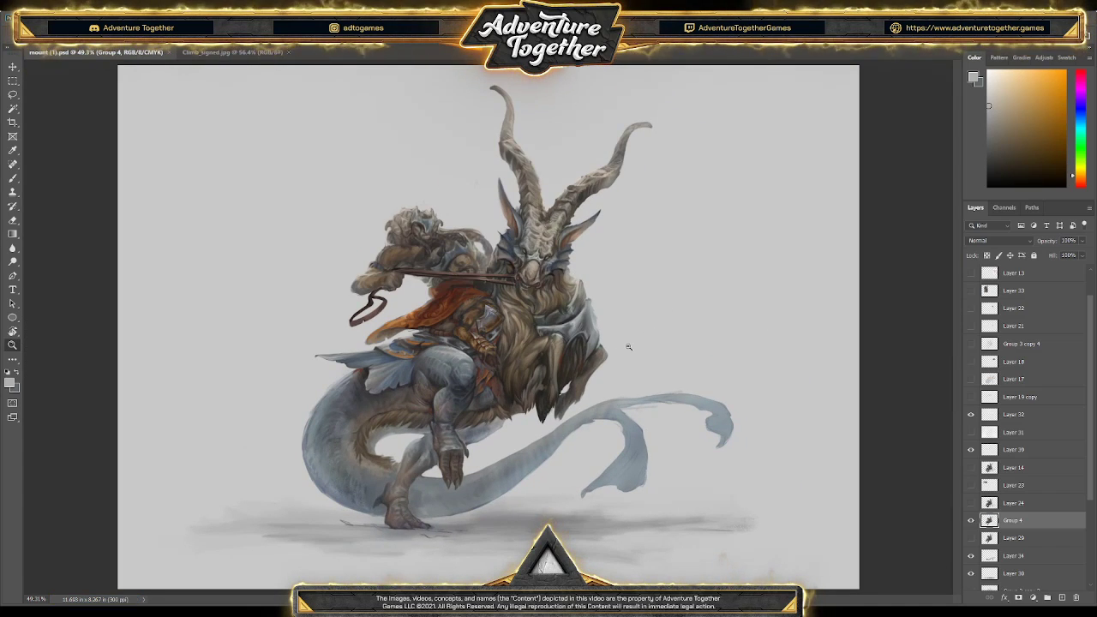
{"action": "left_click_drag", "start_coordinate": [437, 346], "coordinate": [513, 364]}
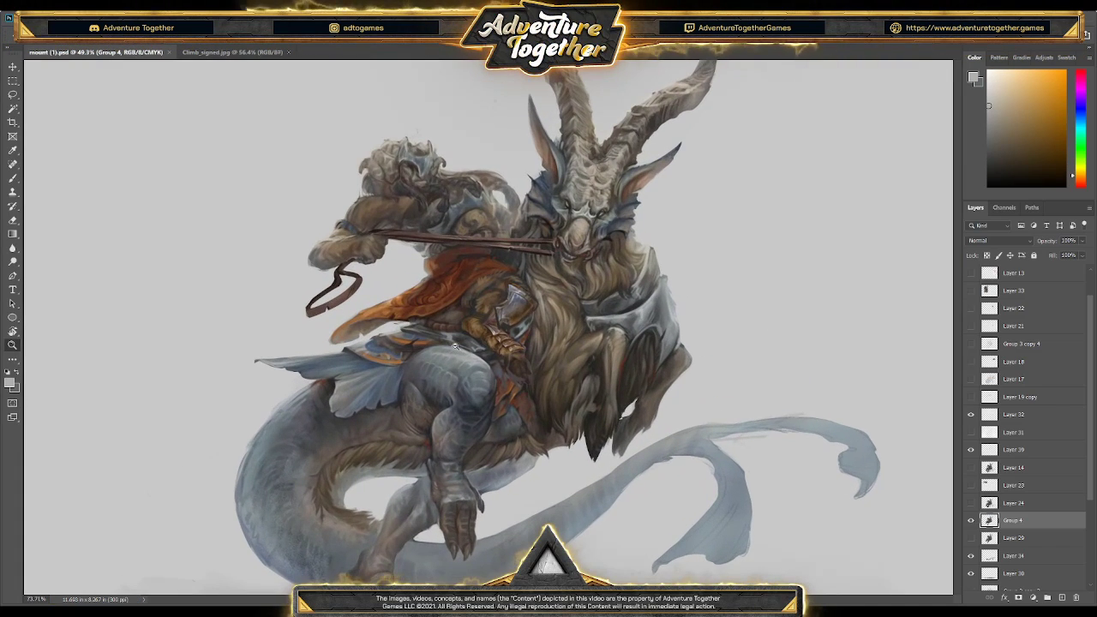
- Block in a hanging tassel over the blue cloth behind the rider's thigh on a new layer, using sampled reddish-browns
{"action": "left_click_drag", "start_coordinate": [407, 380], "coordinate": [403, 379]}
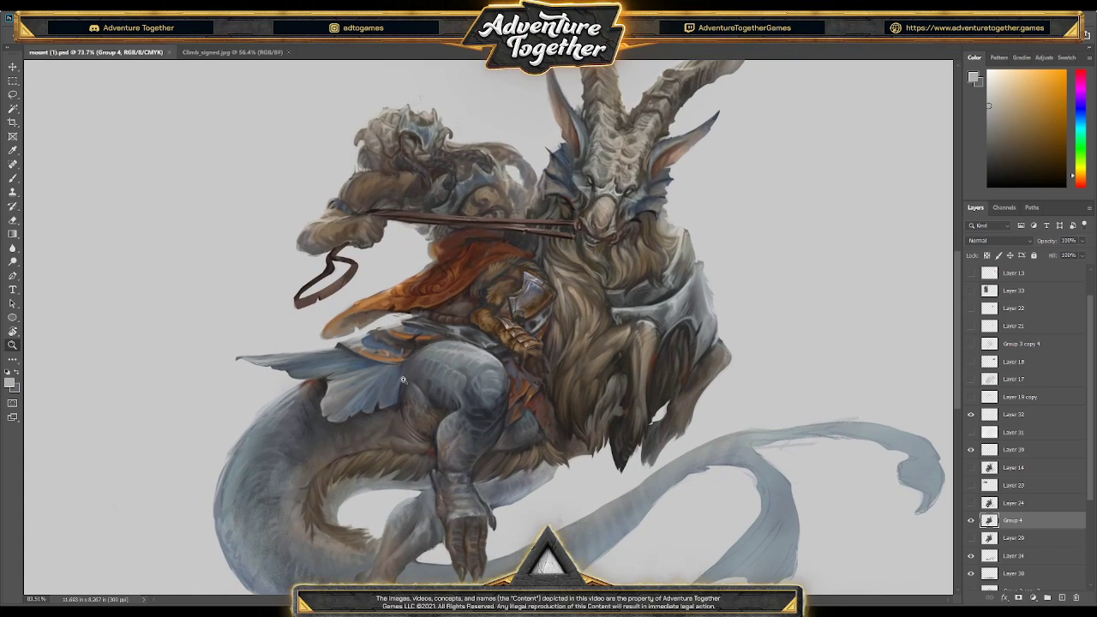
{"action": "left_click", "coordinate": [436, 293], "text": "alt"}
{"action": "left_click", "coordinate": [443, 296], "text": "alt"}
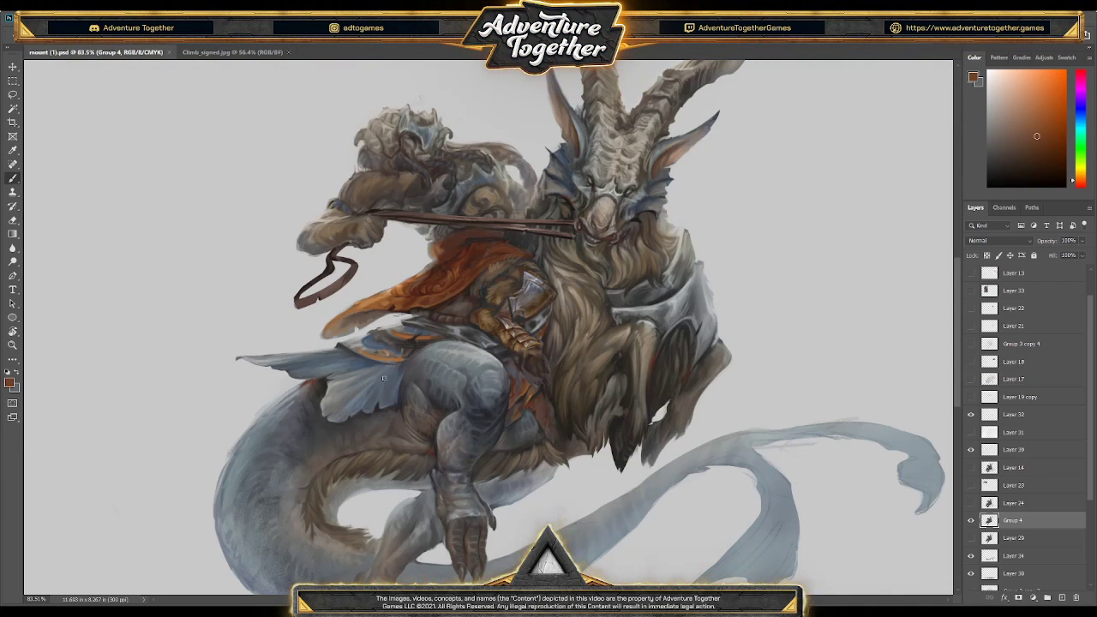
{"action": "mouse_move", "coordinate": [394, 380]}
{"action": "left_mouse_down"}
{"action": "mouse_move", "coordinate": [382, 367]}
{"action": "mouse_move", "coordinate": [402, 363]}
{"action": "left_mouse_up"}
{"action": "key", "text": "ctrl+z"}
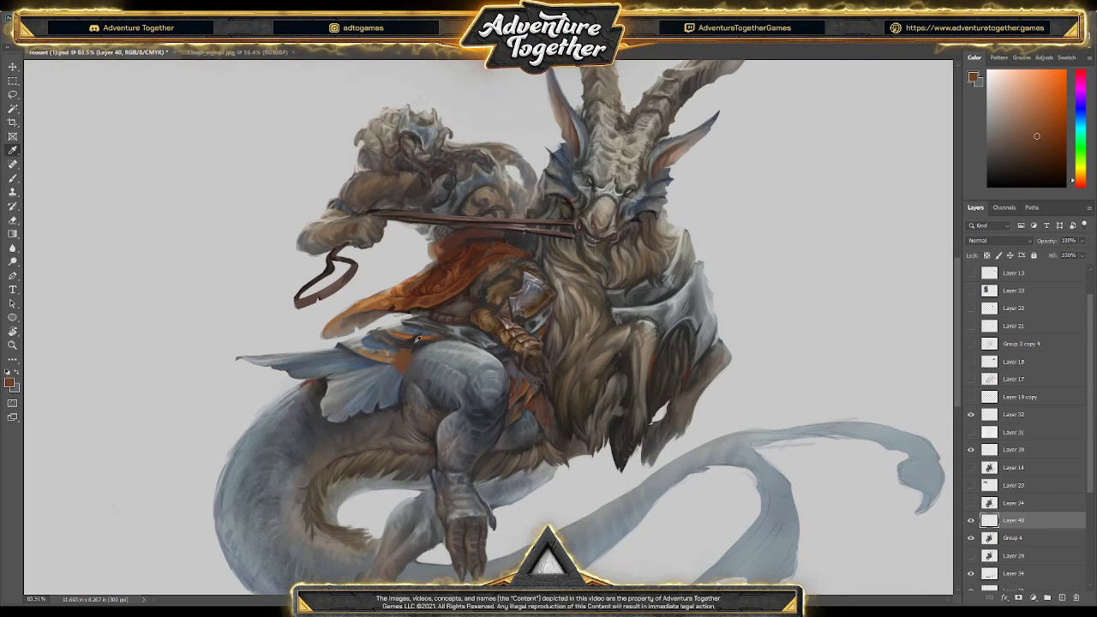
{"action": "left_click", "coordinate": [408, 348], "text": "alt"}
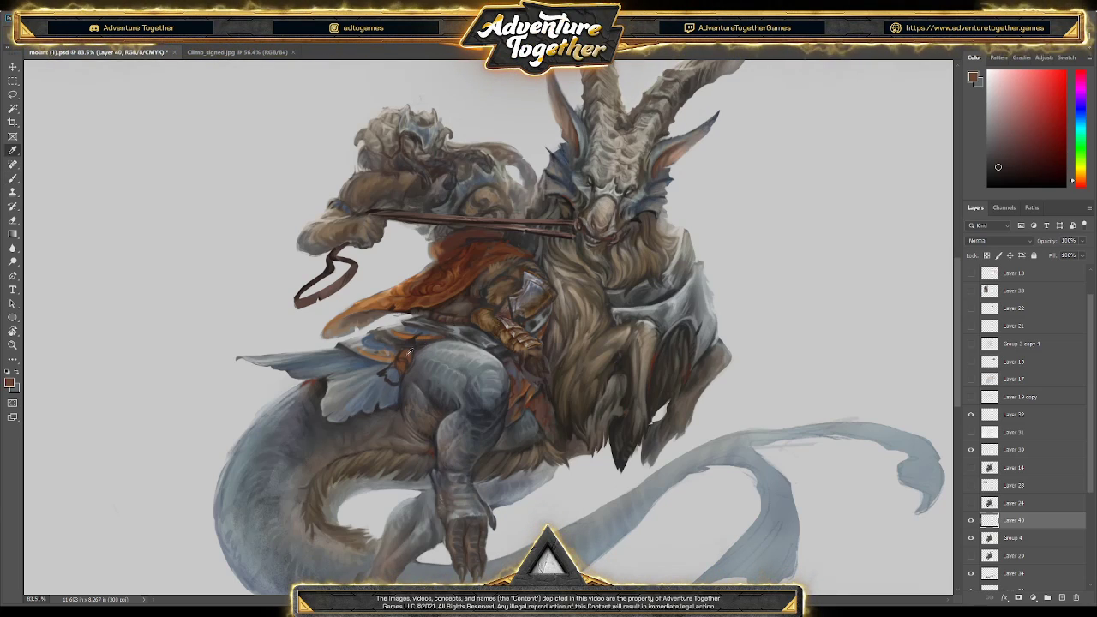
{"action": "left_click", "coordinate": [399, 362], "text": "alt"}
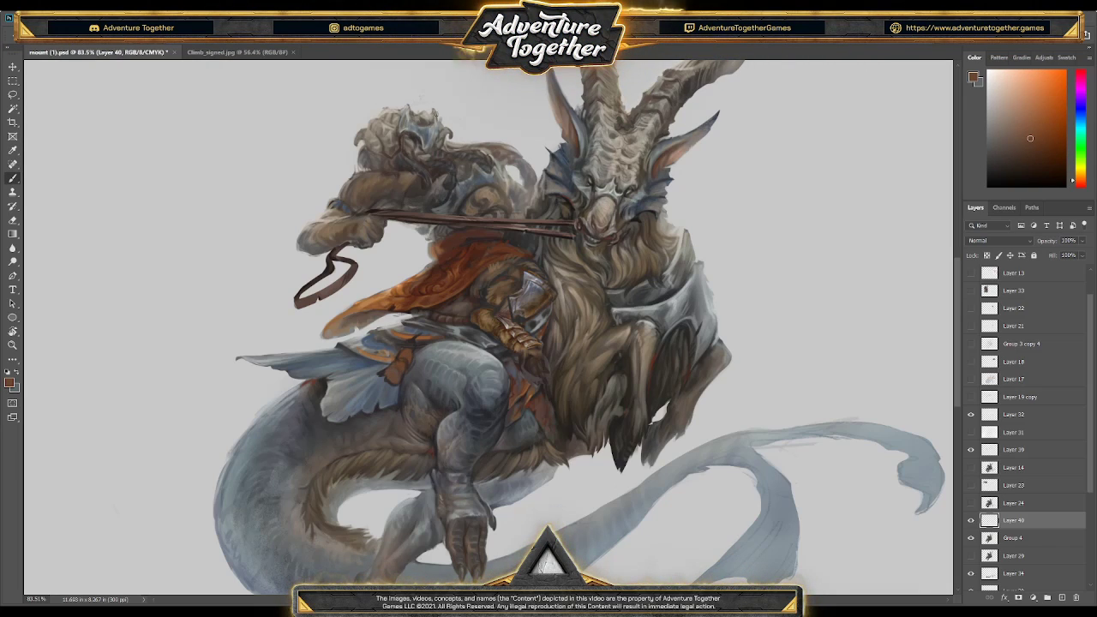
- Model the hanging tassel with sampled orange highlights and dark red-brown shadows, and clean up its edges
{"action": "left_click", "coordinate": [380, 297], "text": "alt"}
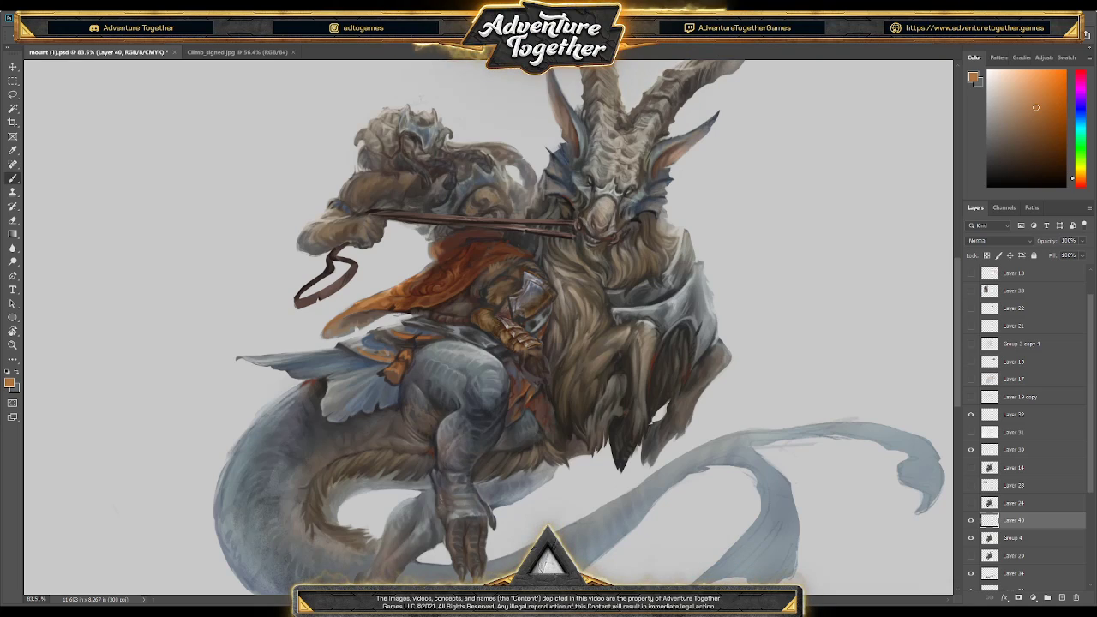
{"action": "left_click", "coordinate": [397, 375], "text": "alt"}
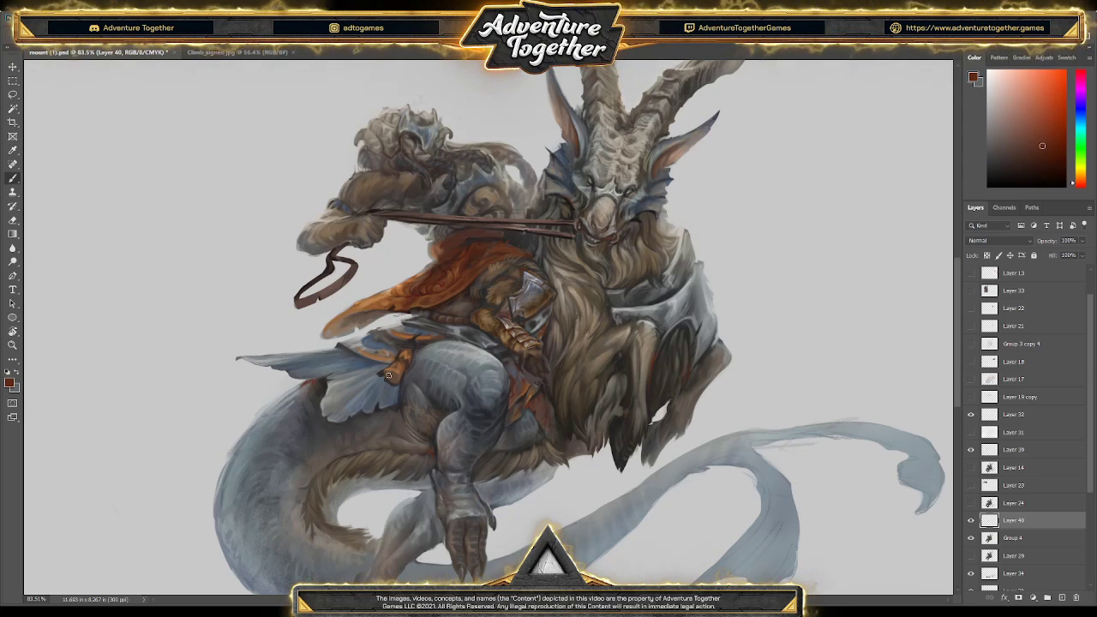
{"action": "left_click_drag", "start_coordinate": [397, 374], "coordinate": [410, 352]}
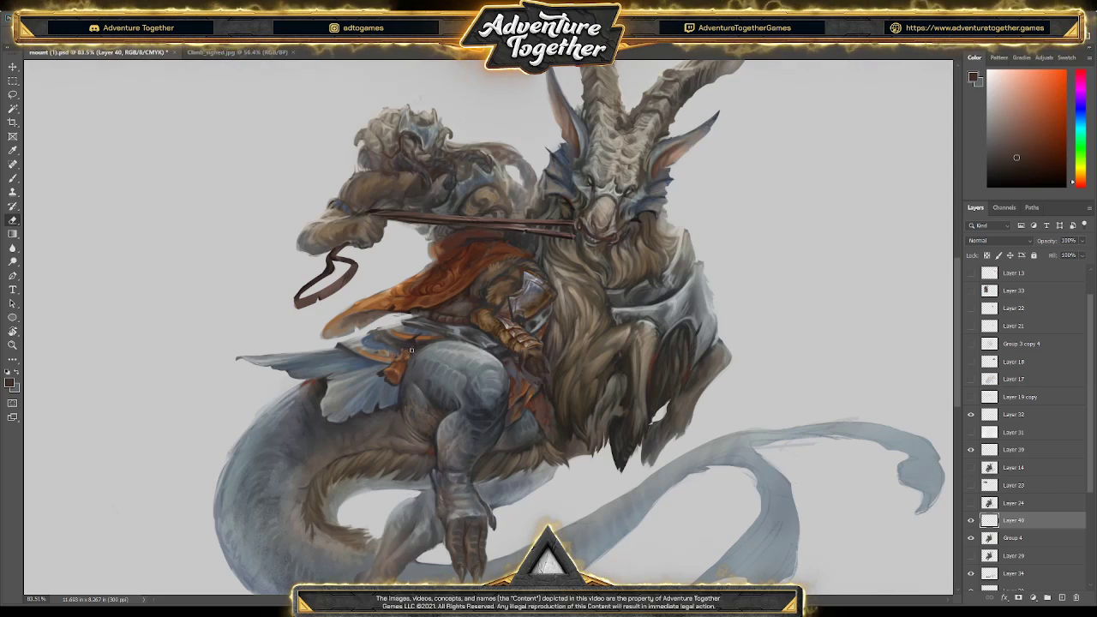
{"action": "key", "text": "b"}
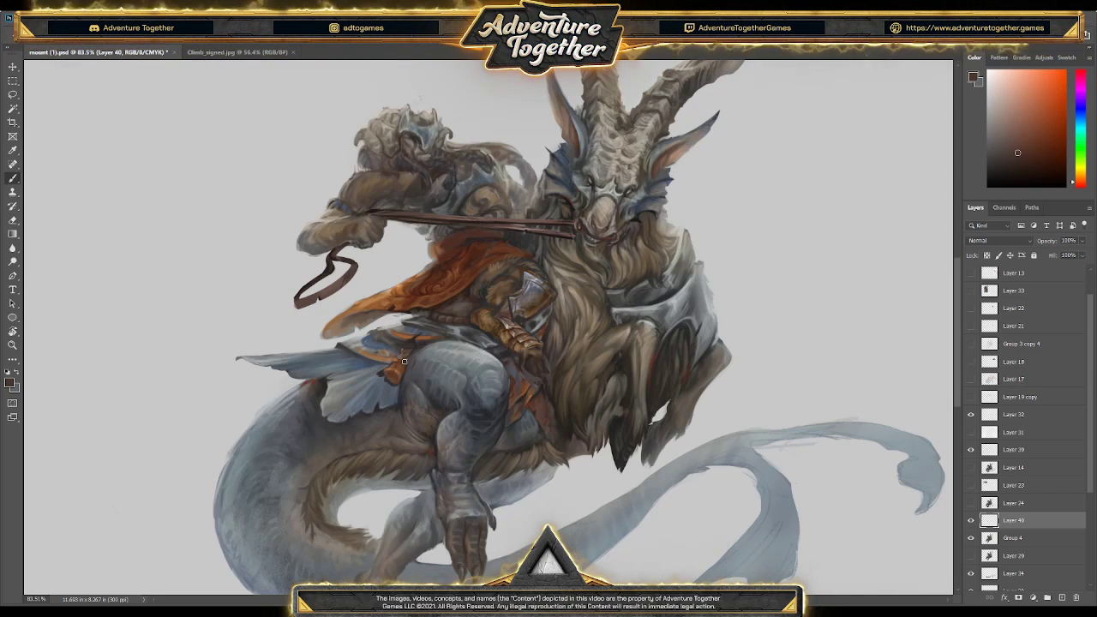
{"action": "left_click", "coordinate": [434, 337], "text": "alt"}
{"action": "left_click", "coordinate": [542, 408], "text": "alt"}
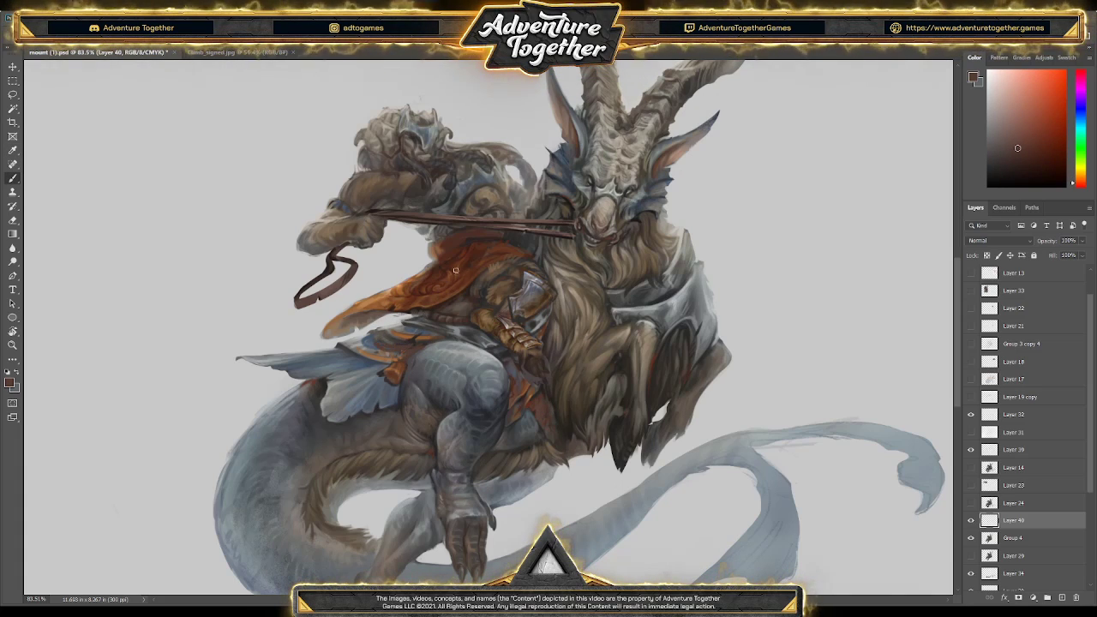
{"action": "key", "text": "alt"}
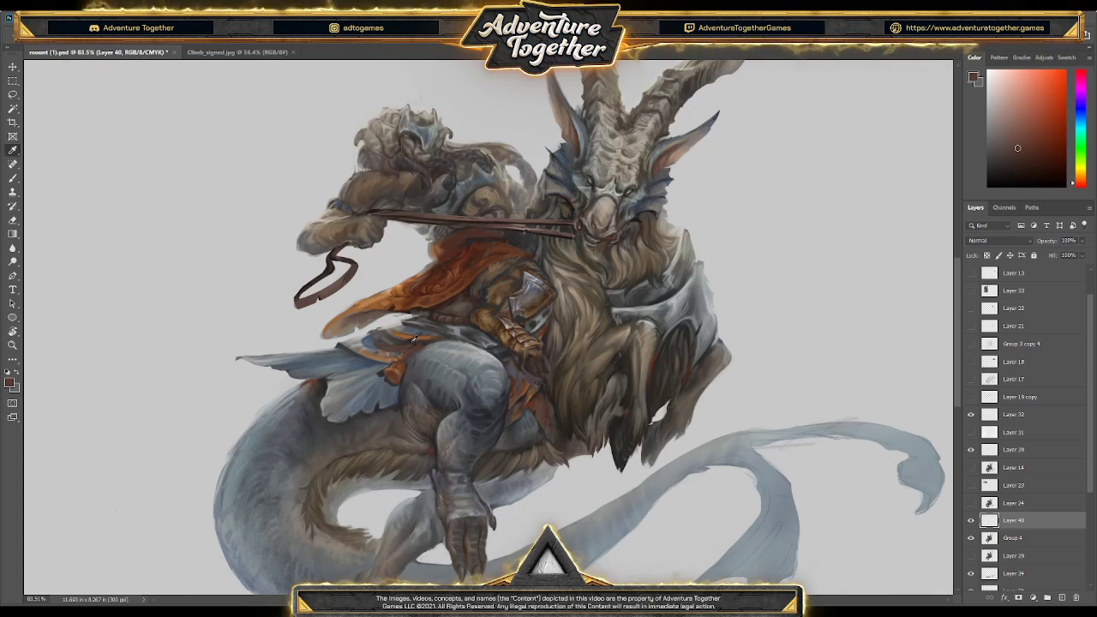
- Add a second tassel farther back on the blue cloth with a sampled dark outline and reddish-brown fill
{"action": "left_click", "coordinate": [414, 338], "text": "alt"}
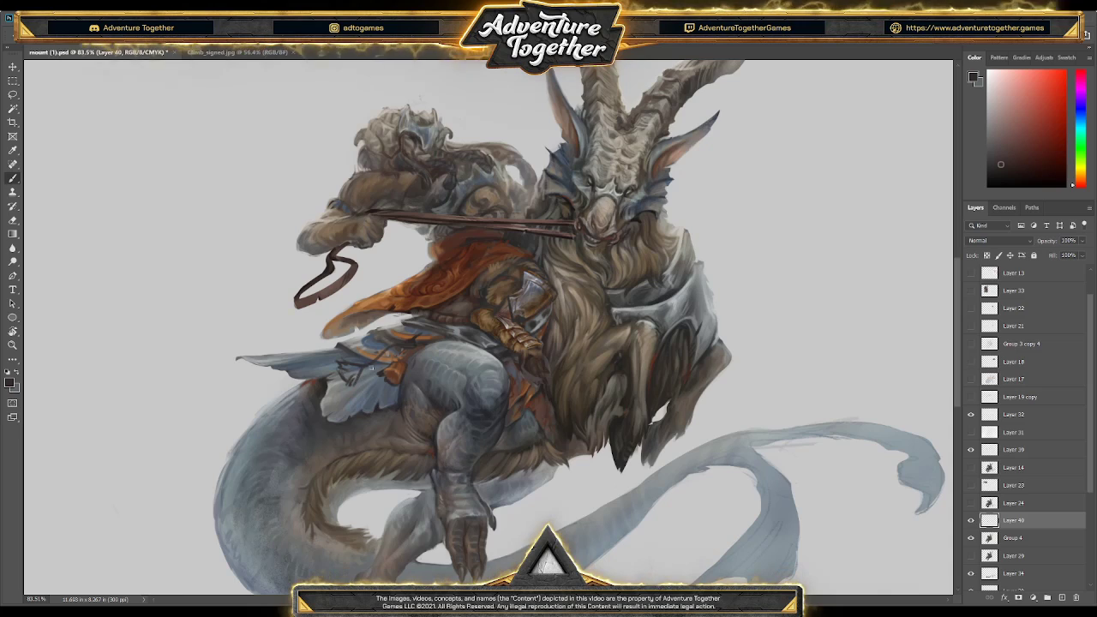
{"action": "key", "text": "alt"}
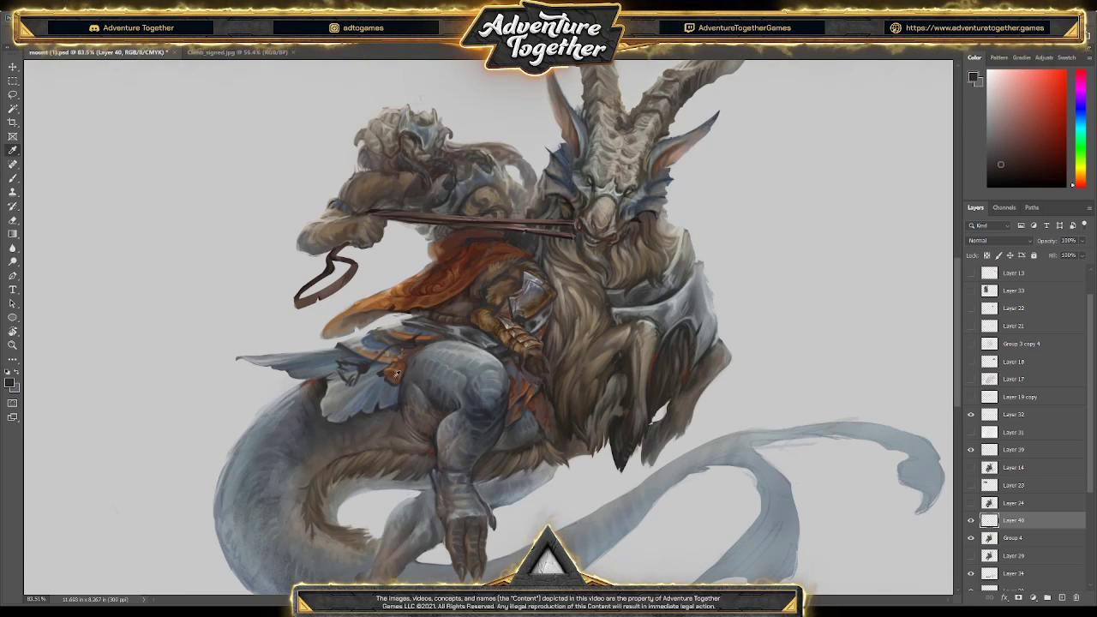
{"action": "left_click", "coordinate": [397, 373], "text": "alt"}
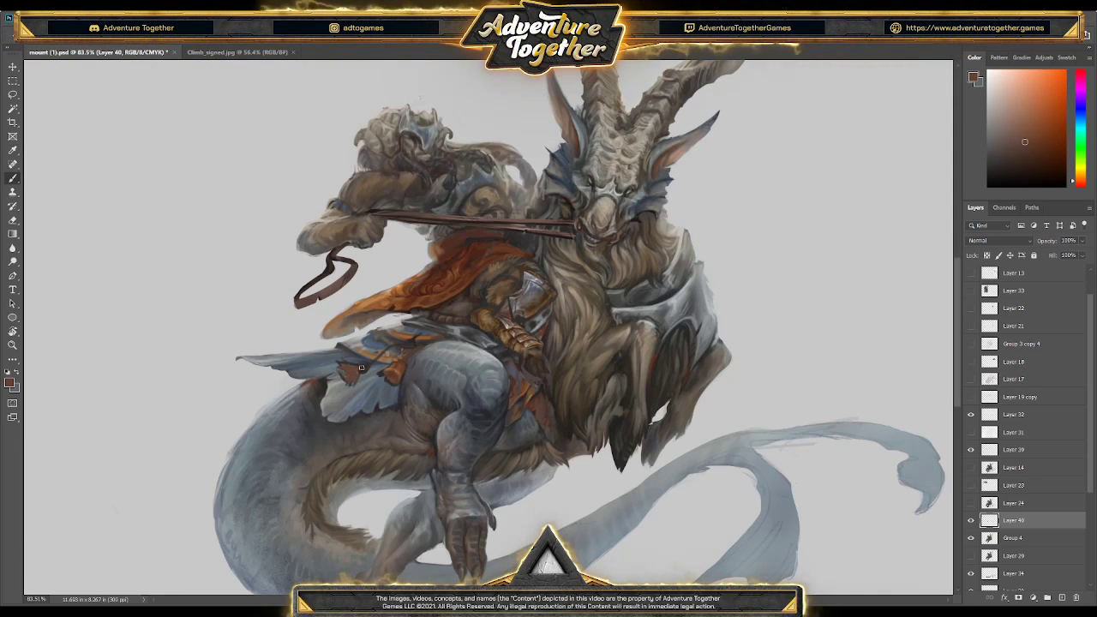
{"action": "left_click", "coordinate": [352, 363], "text": "alt"}
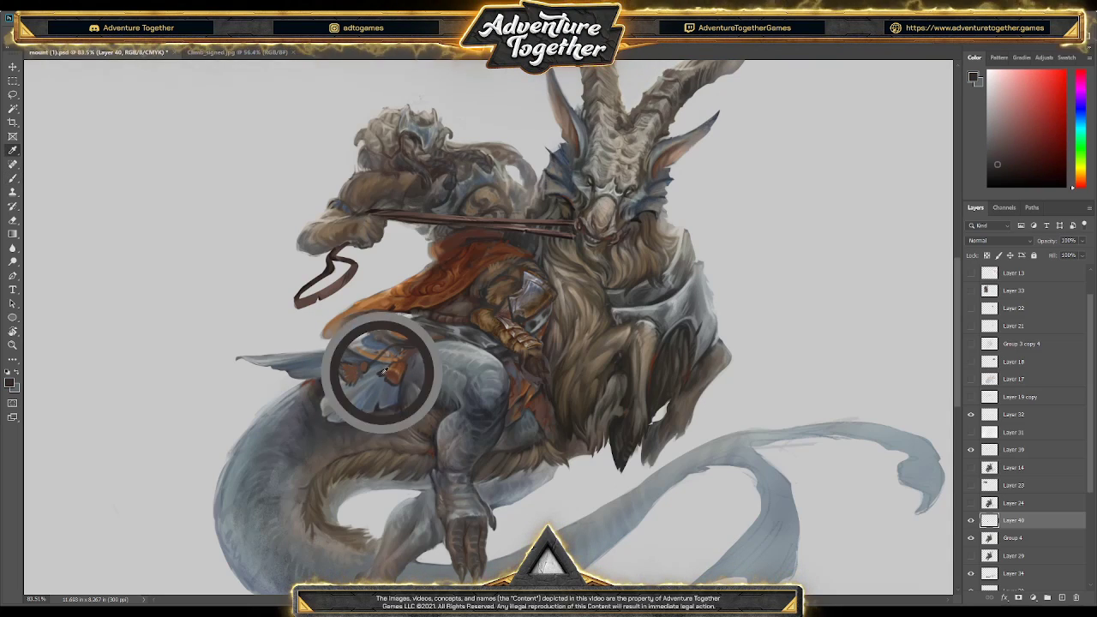
- Refine both tassels and their cords with sampled dark, reddish-brown and orange-brown tones
{"action": "left_click", "coordinate": [385, 371], "text": "alt"}
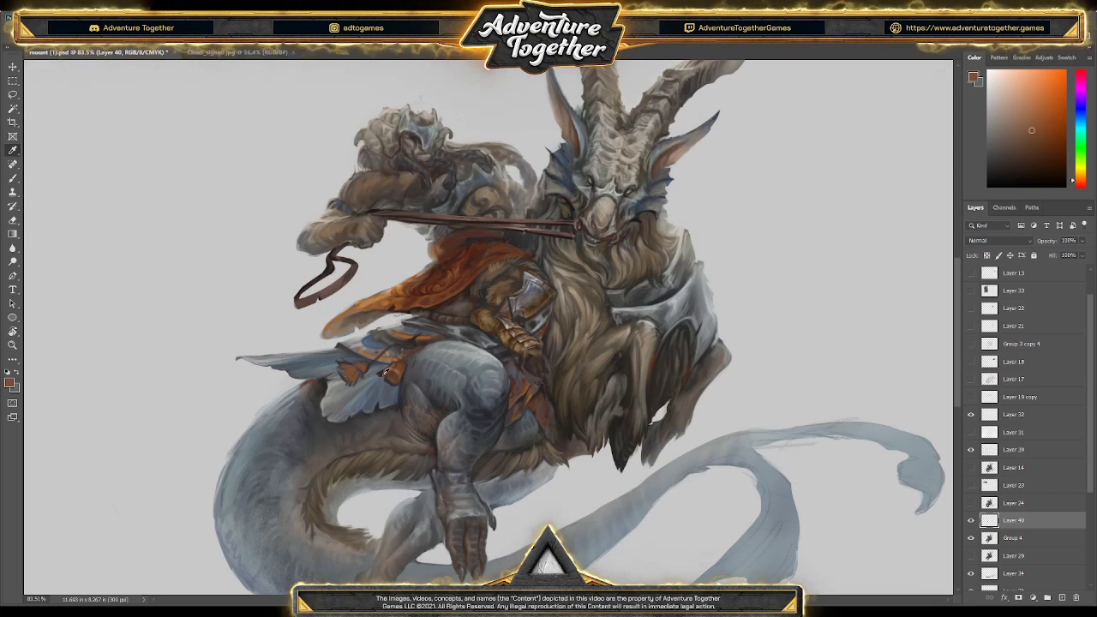
{"action": "left_click", "coordinate": [380, 351], "text": "alt"}
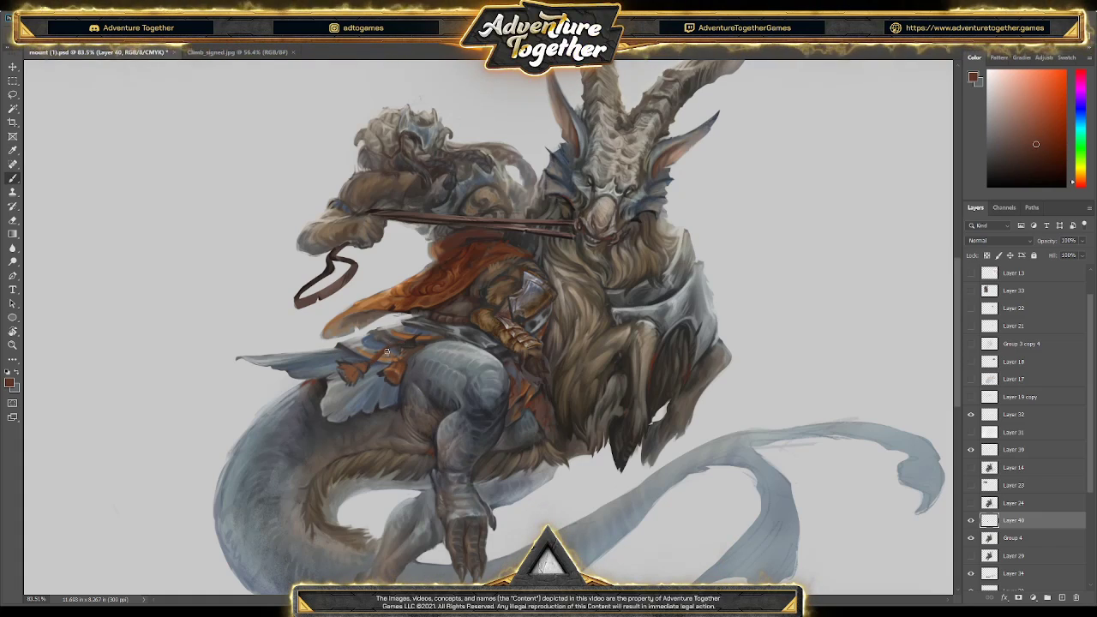
{"action": "left_click", "coordinate": [390, 369], "text": "alt"}
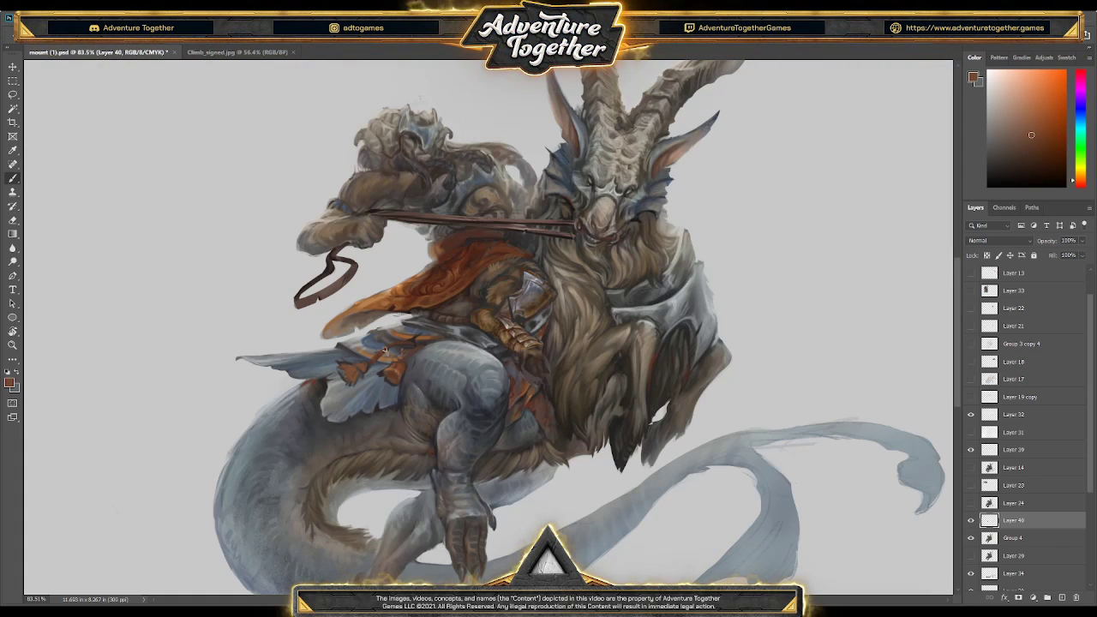
{"action": "left_click", "coordinate": [401, 365], "text": "alt"}
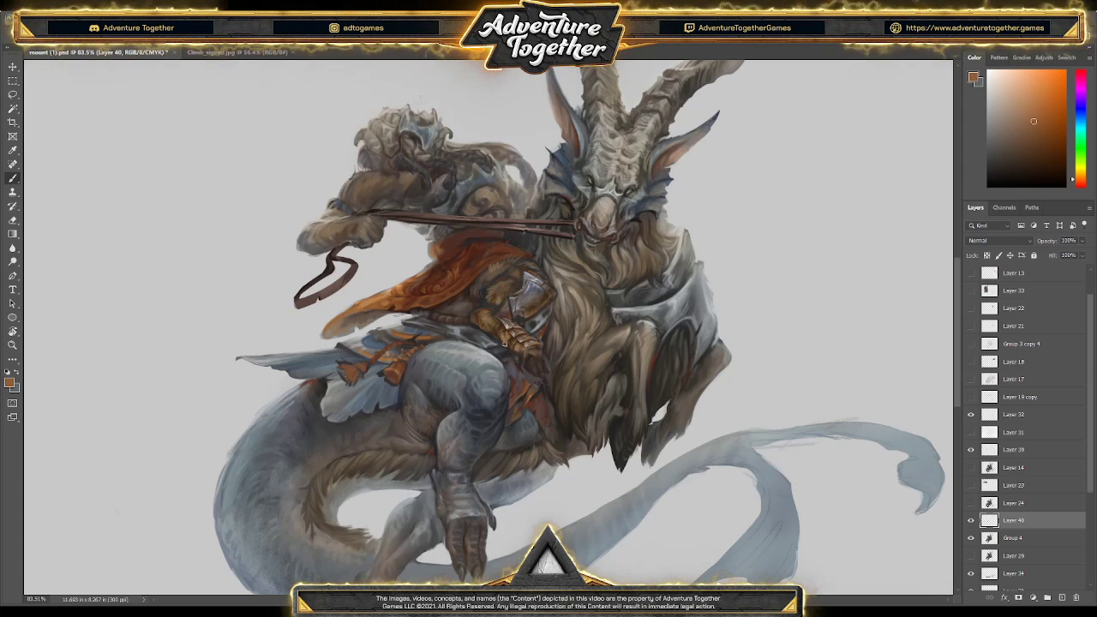
- Save the document and narrow the tassel layer with Free Transform by pulling its two rear corners inward
{"action": "key", "text": "ctrl+s"}
{"action": "scroll", "coordinate": [490, 363], "scroll_direction": "down", "scroll_amount": 5}
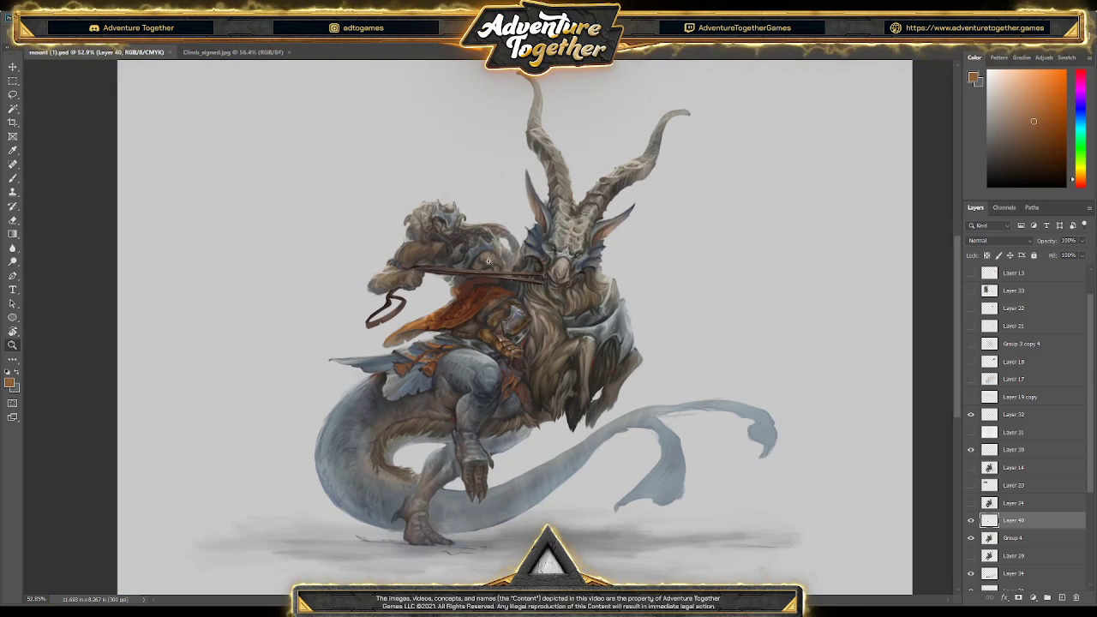
{"action": "scroll", "coordinate": [472, 364], "scroll_direction": "up", "scroll_amount": 4}
{"action": "key", "text": "ctrl+t"}
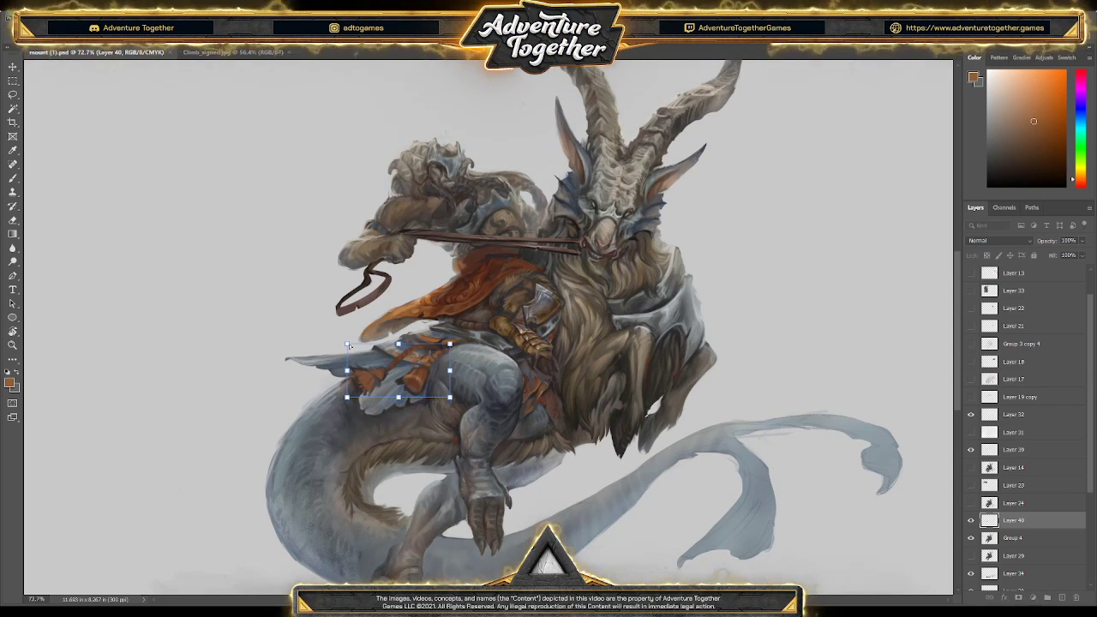
{"action": "left_click_drag", "start_coordinate": [347, 344], "coordinate": [360, 343]}
{"action": "left_click_drag", "start_coordinate": [347, 397], "coordinate": [360, 393]}
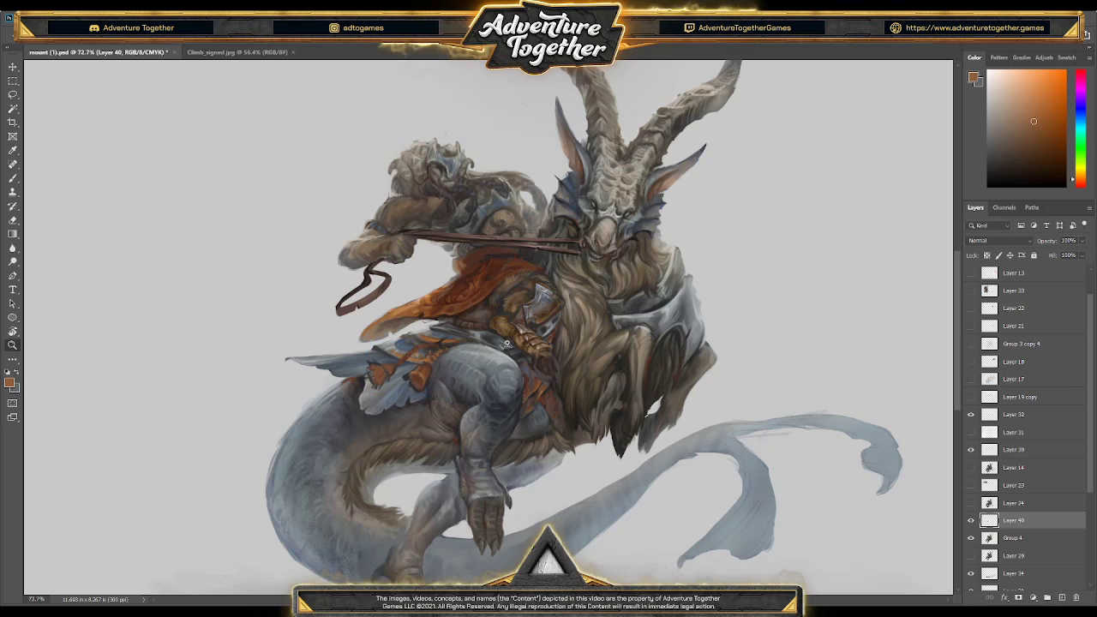
{"action": "left_click_drag", "start_coordinate": [507, 343], "coordinate": [468, 382]}
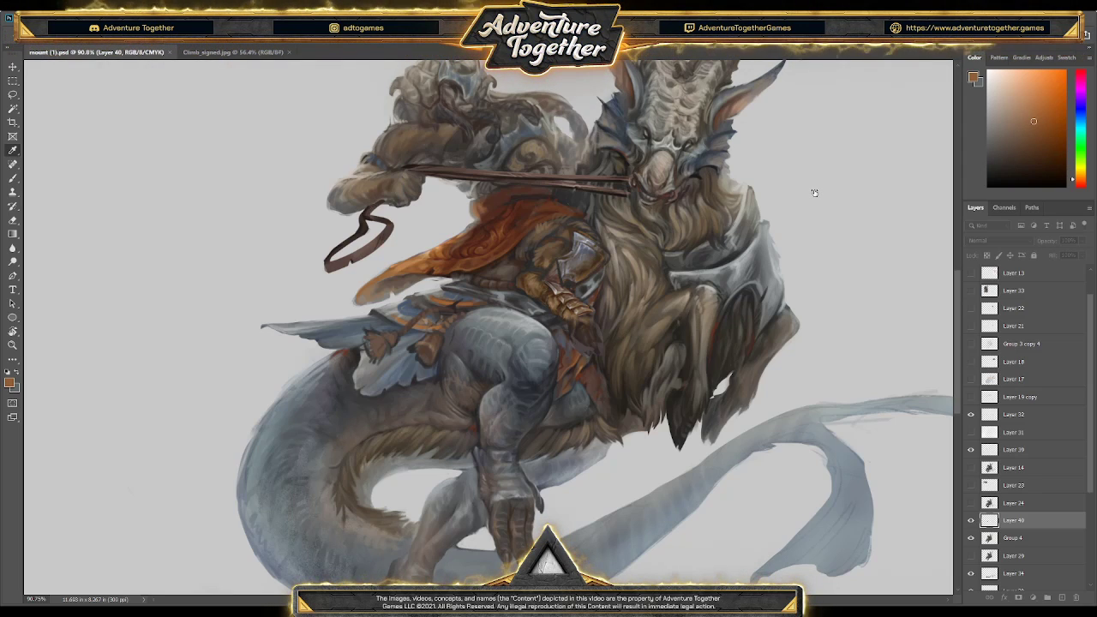
- Handwrite the note "BRB CAT WANTS BELLY RUBS" in dark blue on a new layer beside the rider, and hide that layer
{"action": "key", "text": "z"}
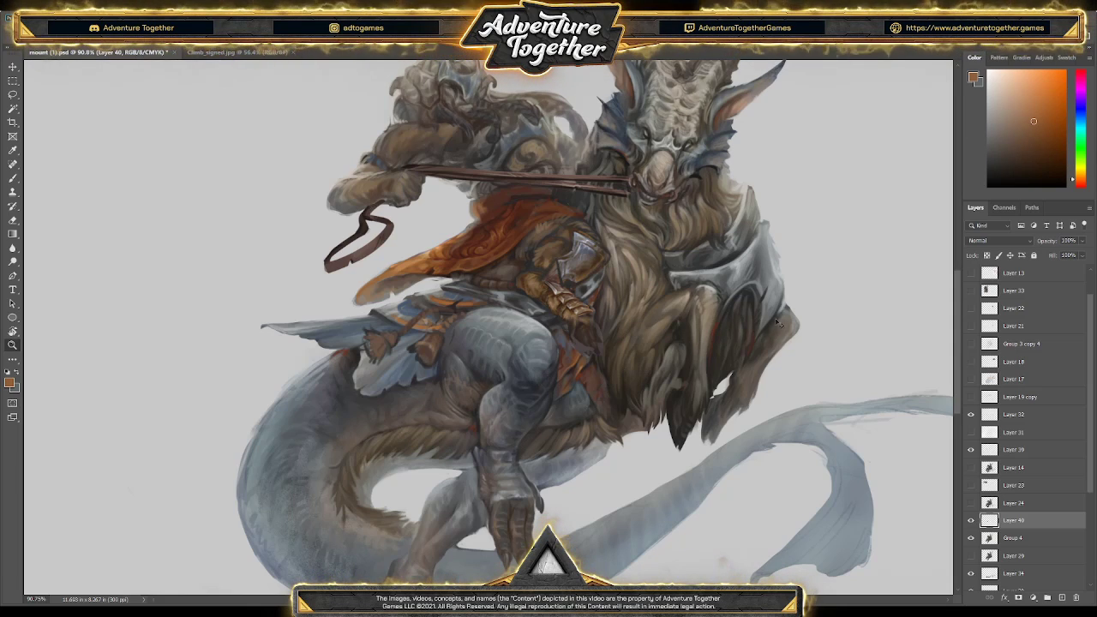
{"action": "key", "text": "x"}
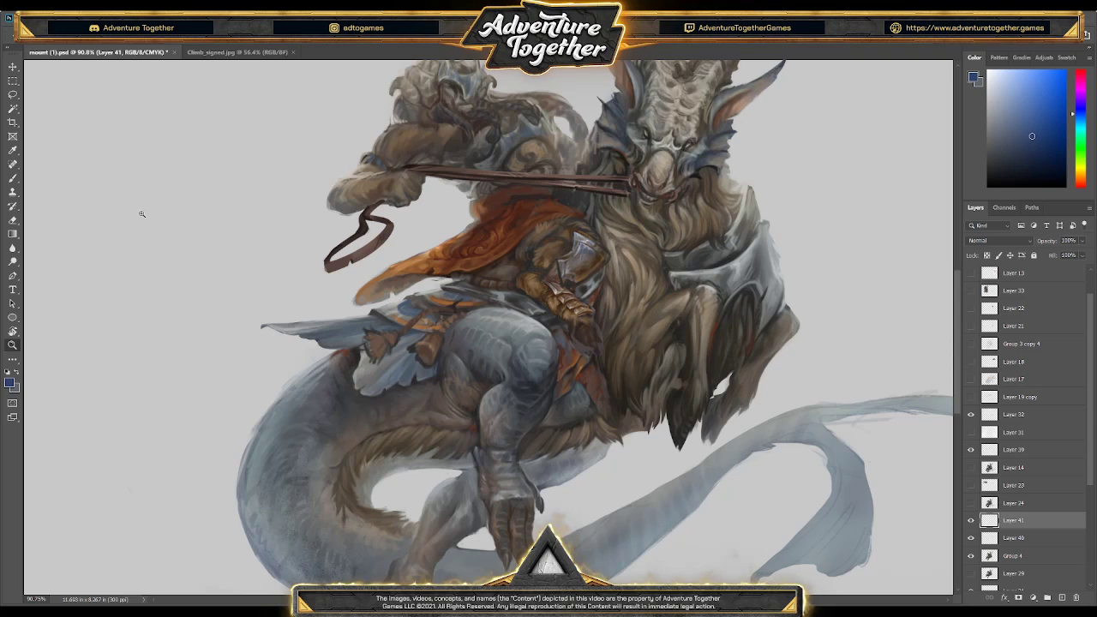
{"action": "mouse_move", "coordinate": [84, 155]}
{"action": "left_mouse_down"}
{"action": "mouse_move", "coordinate": [85, 195]}
{"action": "mouse_move", "coordinate": [121, 172]}
{"action": "mouse_move", "coordinate": [130, 149]}
{"action": "mouse_move", "coordinate": [145, 173]}
{"action": "left_mouse_up"}
{"action": "left_click_drag", "start_coordinate": [127, 142], "coordinate": [158, 176]}
{"action": "mouse_move", "coordinate": [96, 242]}
{"action": "left_mouse_down"}
{"action": "mouse_move", "coordinate": [95, 276]}
{"action": "mouse_move", "coordinate": [117, 230]}
{"action": "left_mouse_up"}
{"action": "mouse_move", "coordinate": [117, 230]}
{"action": "left_mouse_down"}
{"action": "mouse_move", "coordinate": [128, 271]}
{"action": "mouse_move", "coordinate": [126, 253]}
{"action": "left_mouse_up"}
{"action": "mouse_move", "coordinate": [133, 228]}
{"action": "left_mouse_down"}
{"action": "mouse_move", "coordinate": [135, 247]}
{"action": "mouse_move", "coordinate": [141, 213]}
{"action": "left_mouse_up"}
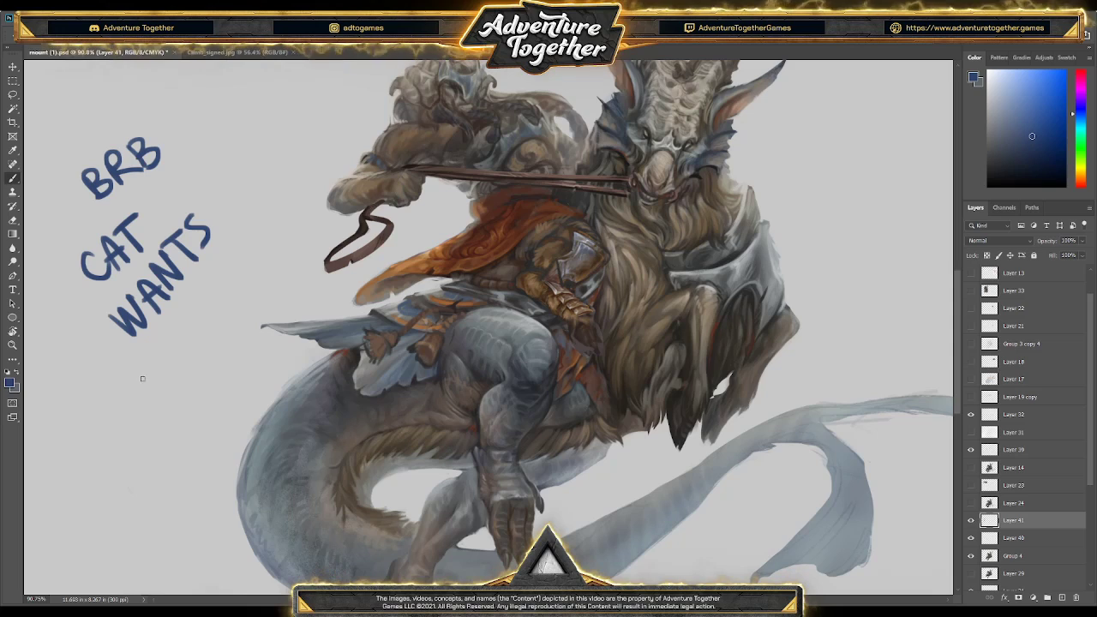
{"action": "left_click_drag", "start_coordinate": [99, 384], "coordinate": [100, 411]}
{"action": "left_click_drag", "start_coordinate": [97, 384], "coordinate": [120, 408]}
{"action": "left_click_drag", "start_coordinate": [124, 368], "coordinate": [139, 391]}
{"action": "mouse_move", "coordinate": [142, 350]}
{"action": "left_mouse_down"}
{"action": "mouse_move", "coordinate": [156, 372]}
{"action": "mouse_move", "coordinate": [186, 353]}
{"action": "left_mouse_up"}
{"action": "left_click_drag", "start_coordinate": [160, 412], "coordinate": [176, 427]}
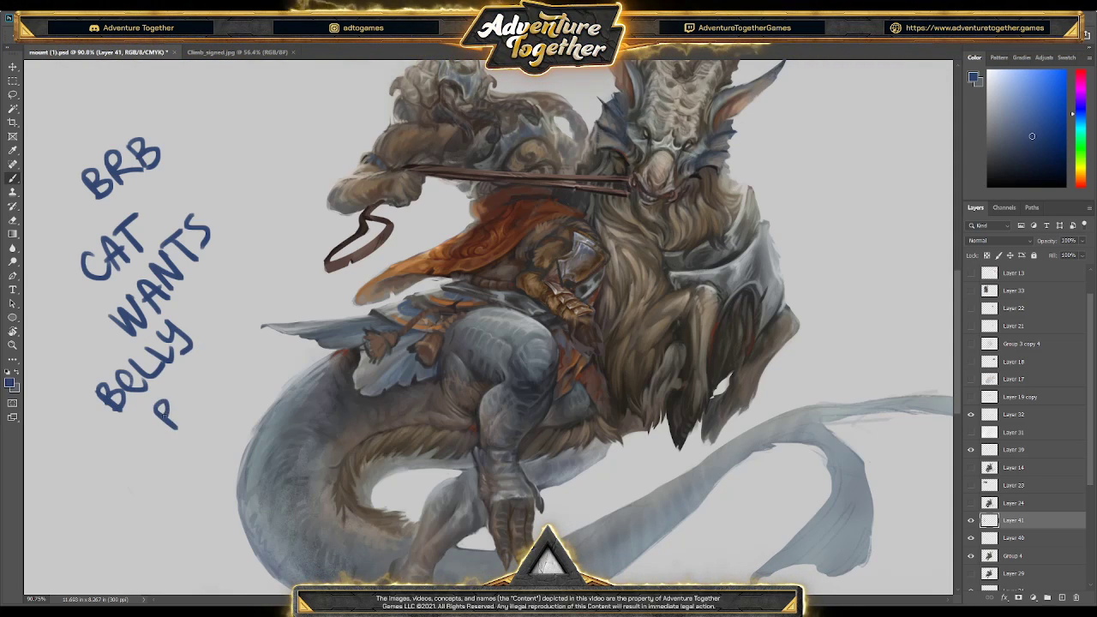
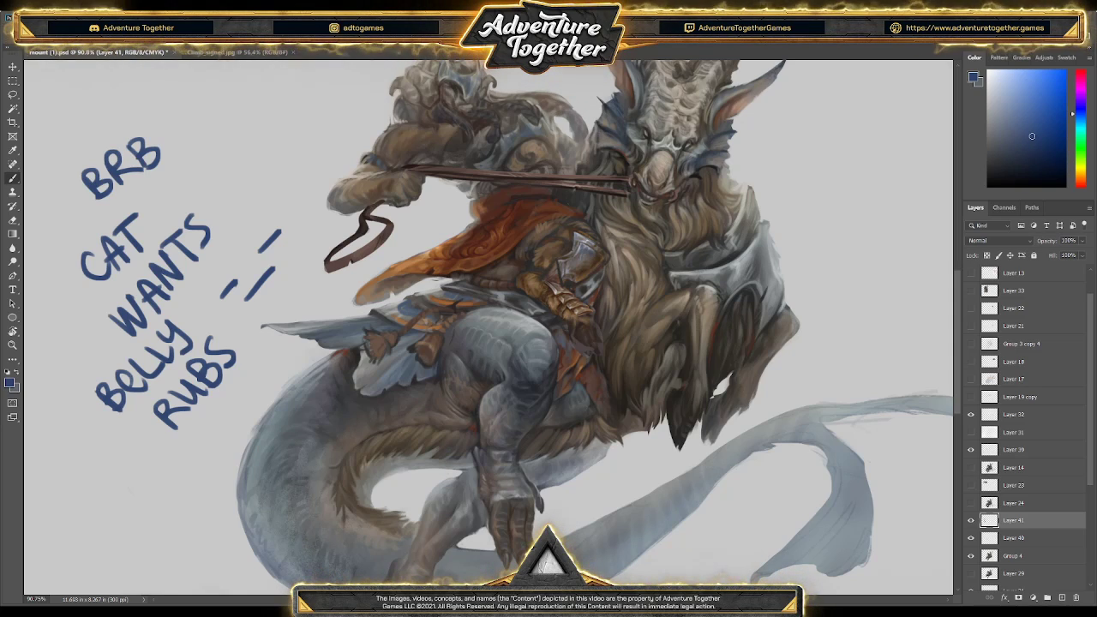
{"action": "left_click", "coordinate": [971, 521]}
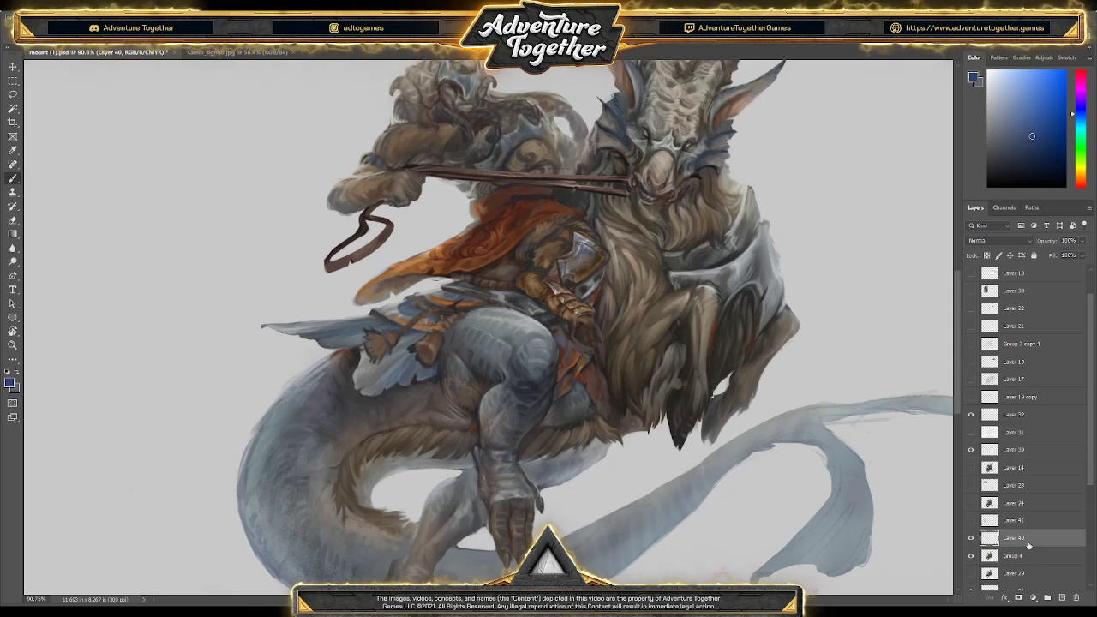
- Save the document and review the whole painting before closing in on the mount's head
{"action": "key", "text": "z"}
{"action": "left_click_drag", "start_coordinate": [840, 395], "coordinate": [755, 392]}
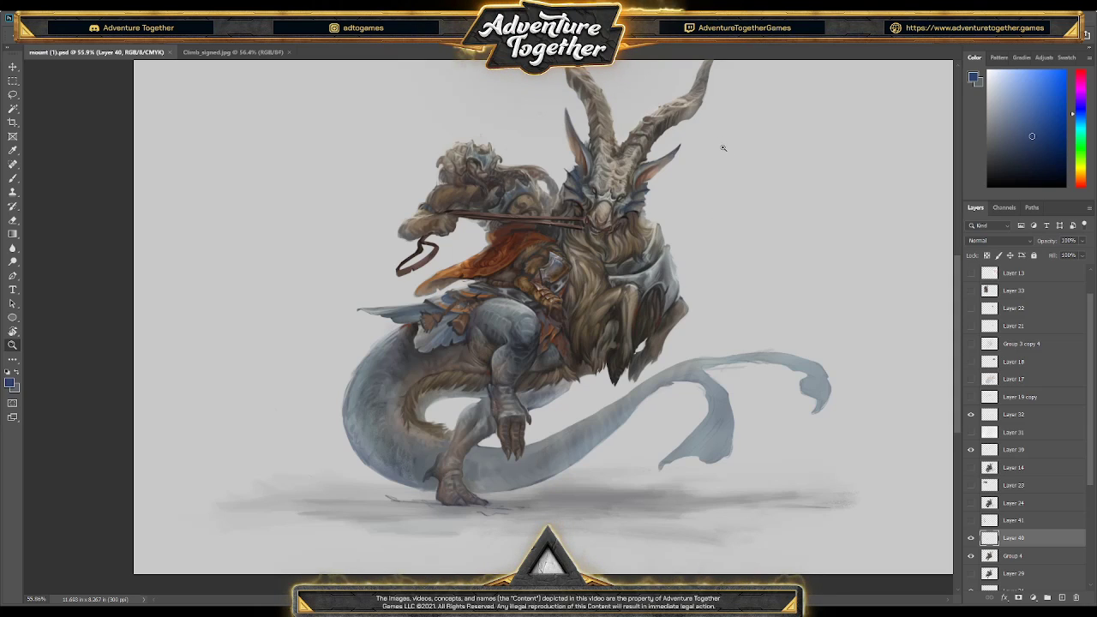
{"action": "left_click_drag", "start_coordinate": [943, 283], "coordinate": [897, 238]}
{"action": "mouse_move", "coordinate": [601, 333]}
{"action": "left_mouse_down"}
{"action": "mouse_move", "coordinate": [567, 345]}
{"action": "mouse_move", "coordinate": [596, 343]}
{"action": "left_mouse_up"}
- On the Group 4 layer, refine the bridge of the mount's snout with sampled warm beige and grey-brown tones
{"action": "left_click", "coordinate": [1014, 555]}
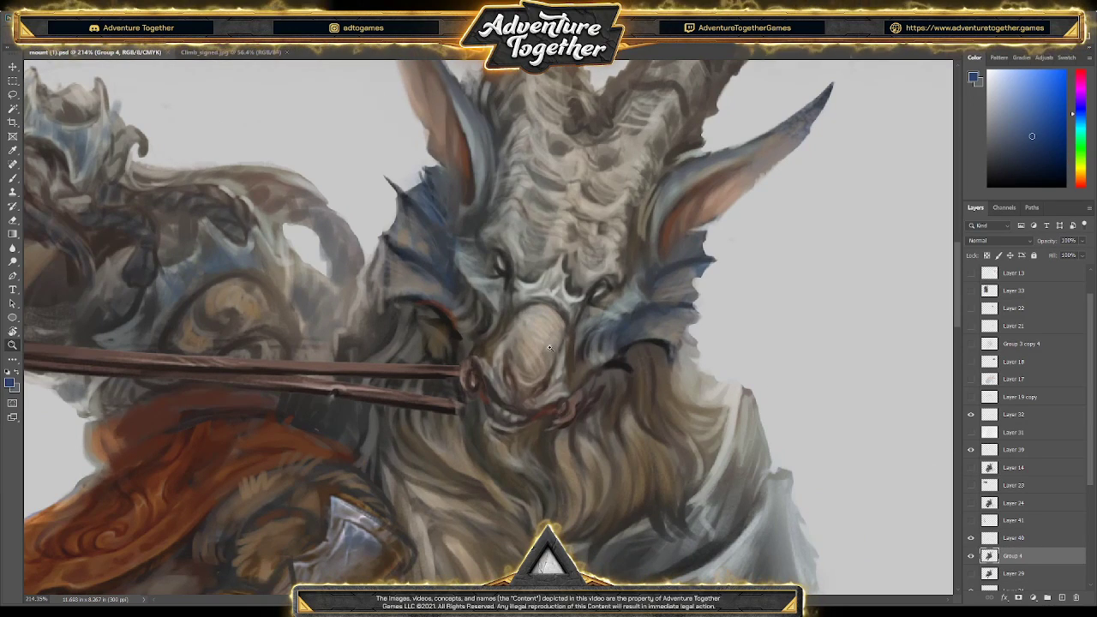
{"action": "key", "text": "i"}
{"action": "left_click", "coordinate": [530, 318]}
{"action": "key", "text": "b"}
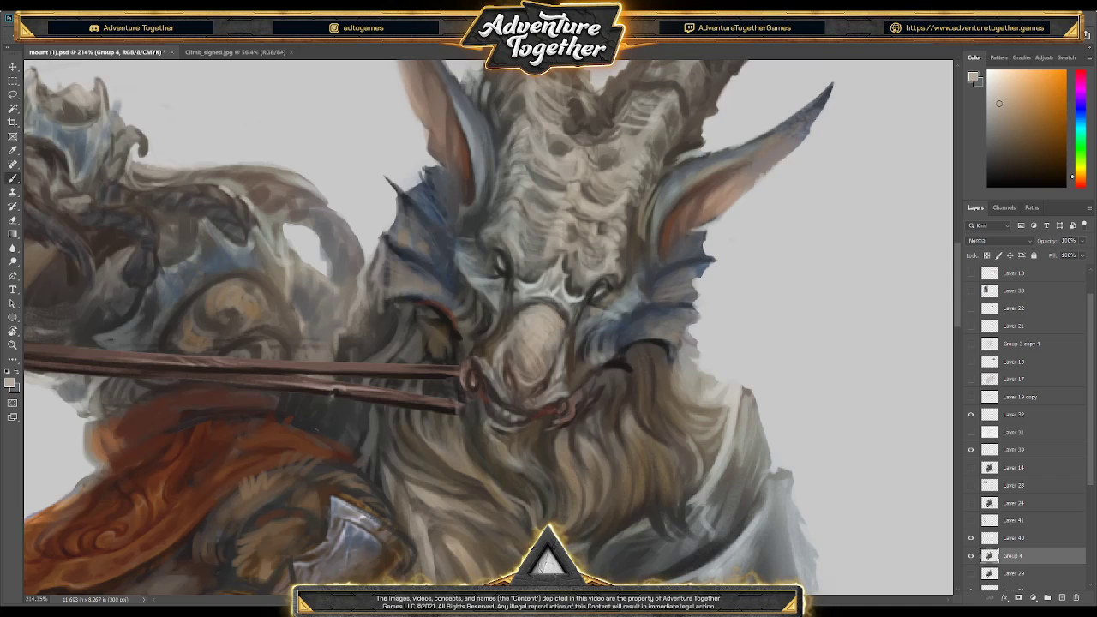
{"action": "left_click", "coordinate": [546, 354], "text": "alt"}
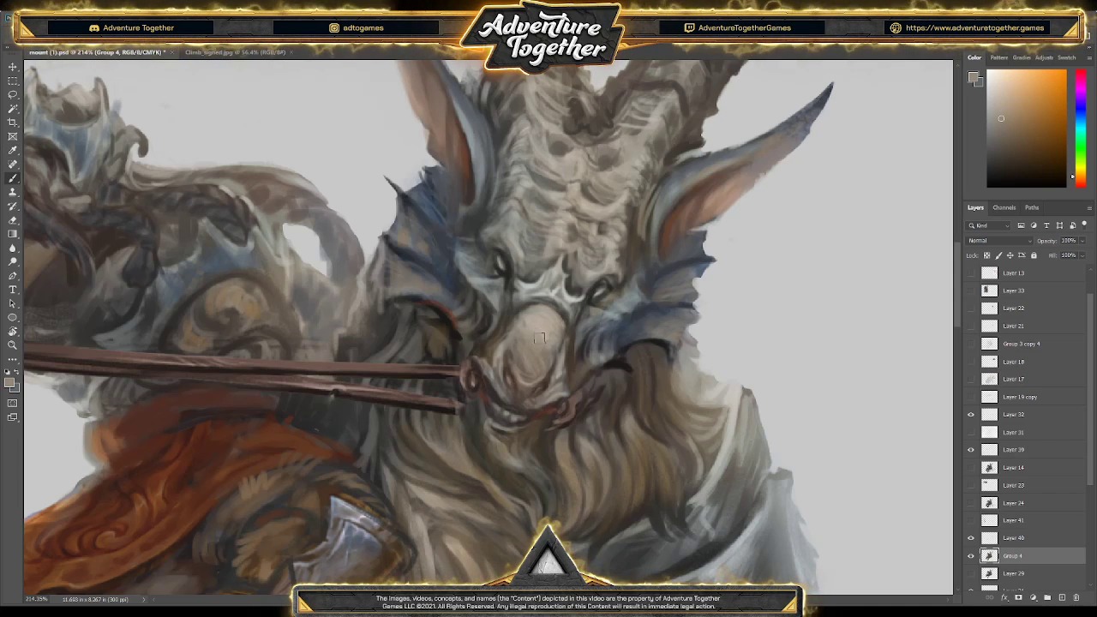
{"action": "left_click", "coordinate": [549, 327], "text": "alt"}
{"action": "left_click", "coordinate": [542, 324], "text": "alt"}
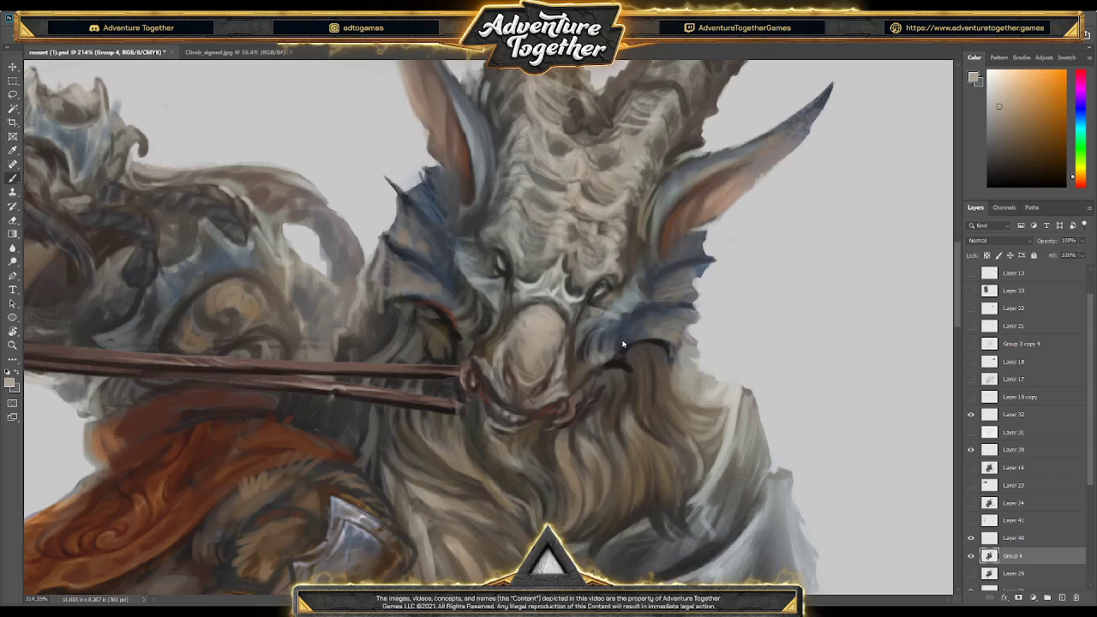
- Refine the mount's cheeks, nostrils and muzzle edges with sampled blue-grey, brown and reddish-brown tones
{"action": "left_click", "coordinate": [635, 294], "text": "alt"}
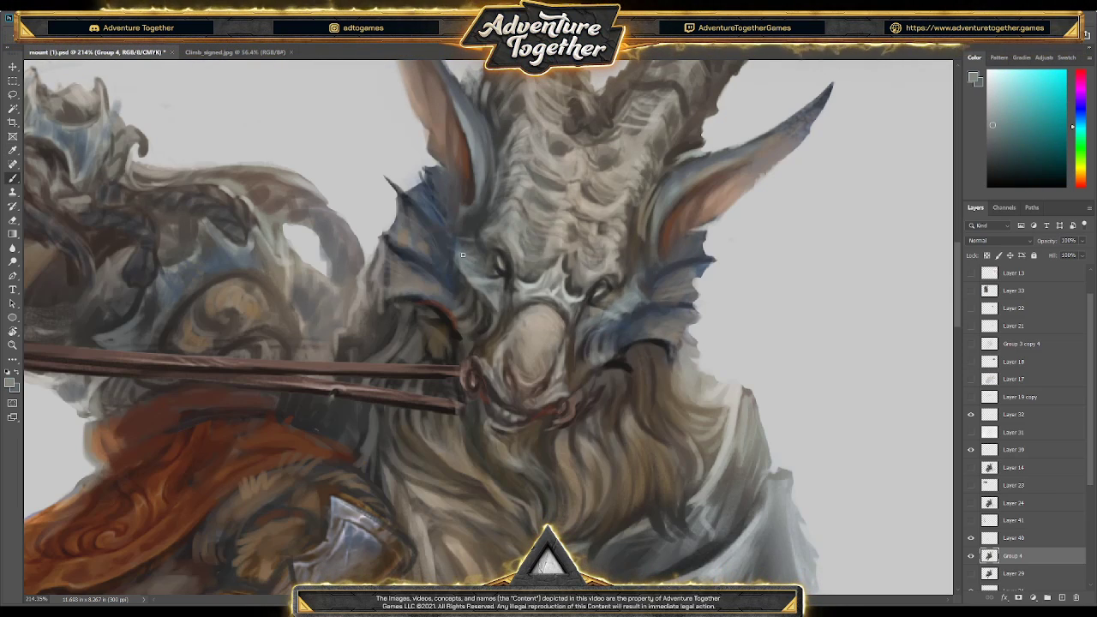
{"action": "left_click", "coordinate": [531, 353], "text": "alt"}
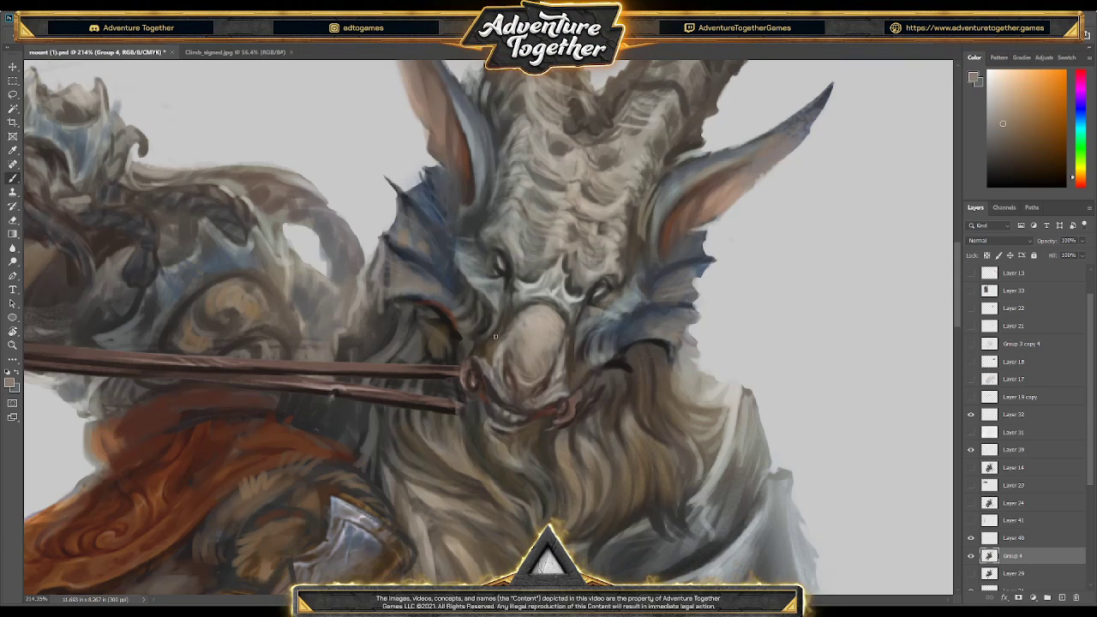
{"action": "left_click", "coordinate": [634, 465], "text": "alt"}
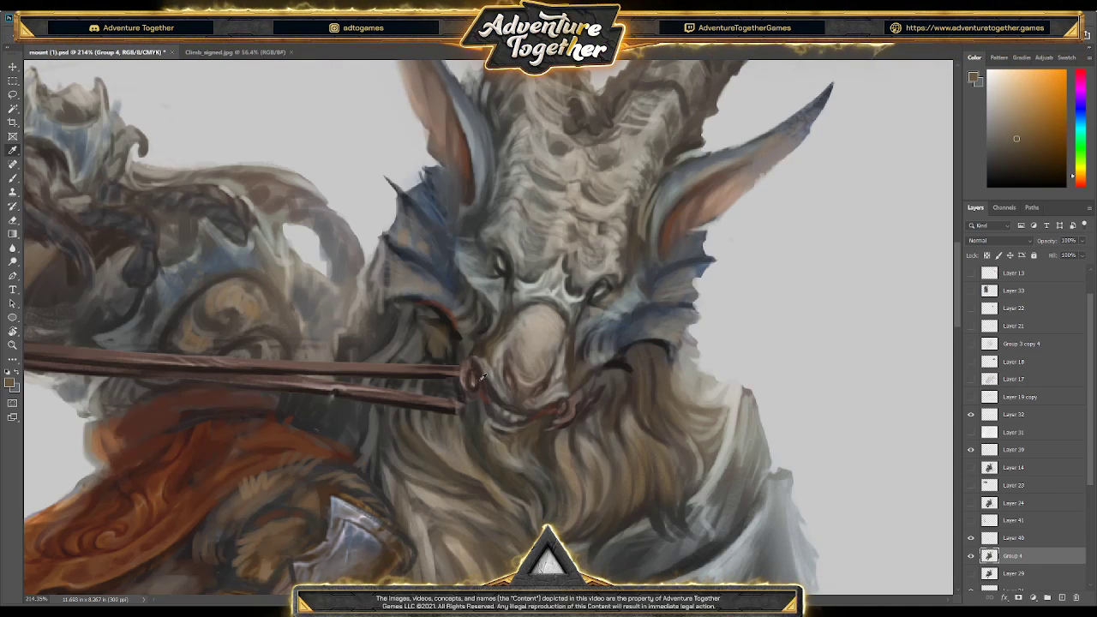
{"action": "left_click_drag", "start_coordinate": [443, 374], "coordinate": [401, 372]}
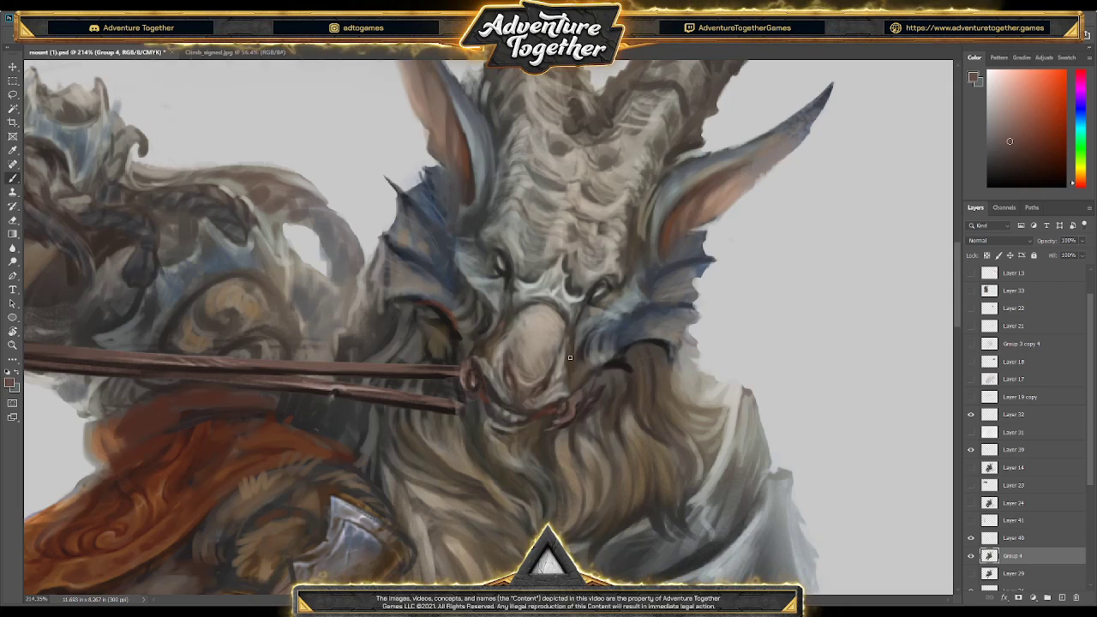
{"action": "left_click", "coordinate": [631, 298], "text": "alt"}
{"action": "left_click_drag", "start_coordinate": [631, 298], "coordinate": [619, 297]}
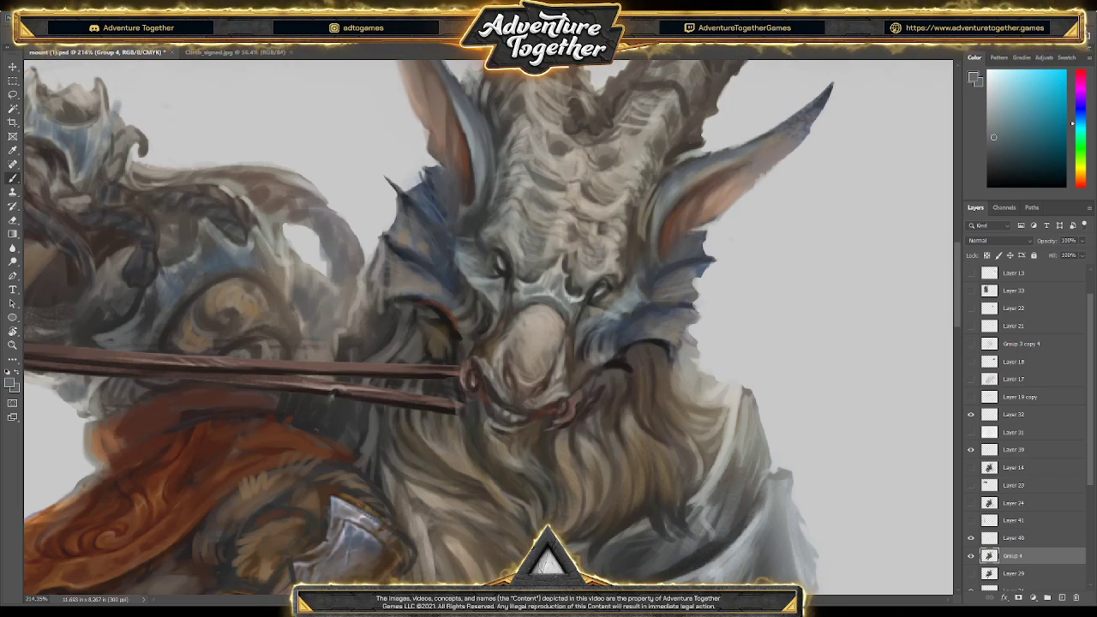
- Define the brow between the mount's eyes and the lower forehead with sampled dark olive-grey and pale grey tones
{"action": "left_click", "coordinate": [572, 284], "text": "alt"}
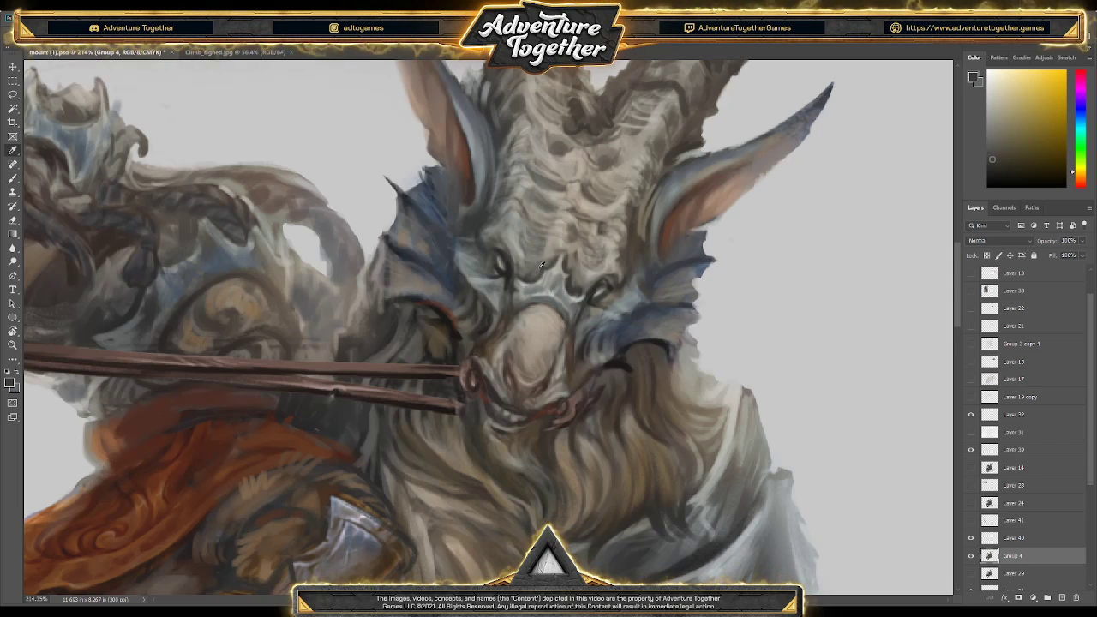
{"action": "left_click", "coordinate": [557, 256], "text": "alt"}
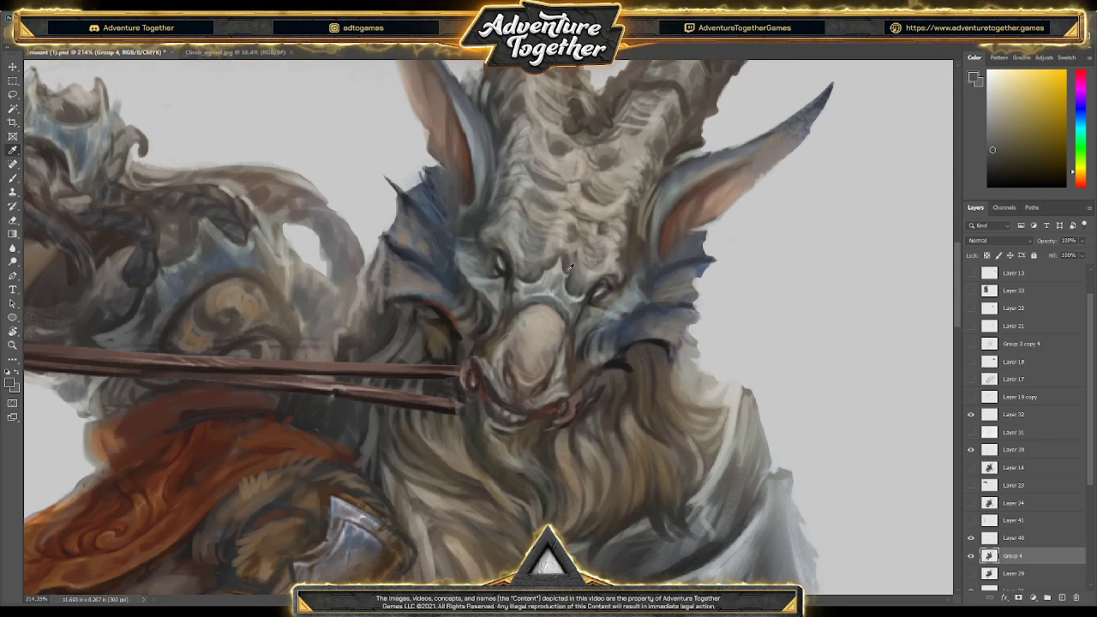
{"action": "left_click", "coordinate": [538, 271], "text": "alt"}
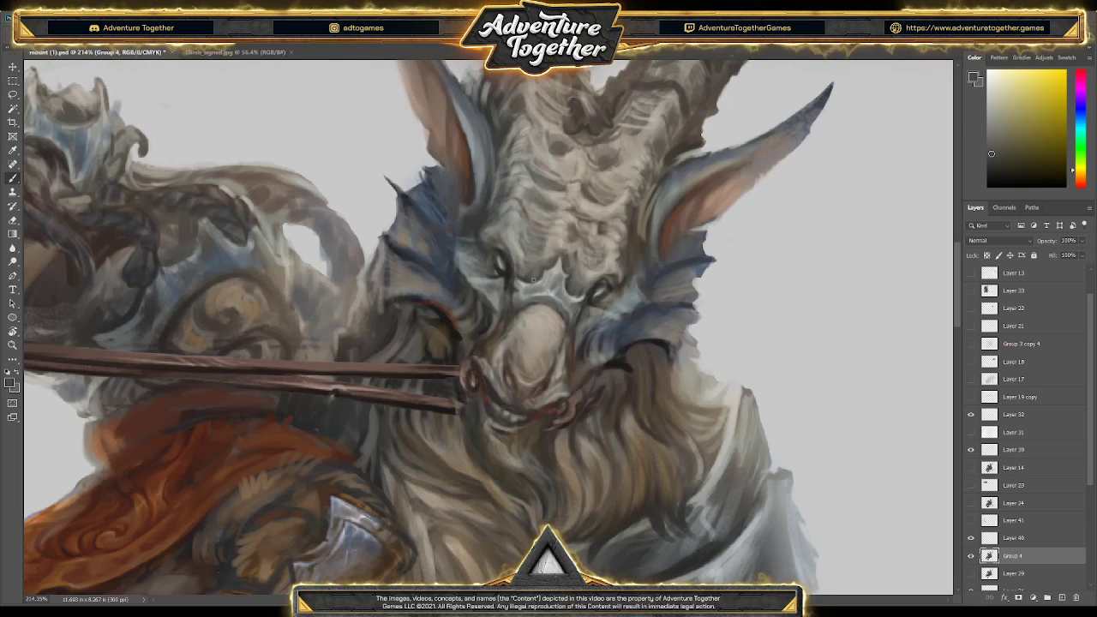
{"action": "key", "text": "alt"}
{"action": "left_click", "coordinate": [572, 255], "text": "alt"}
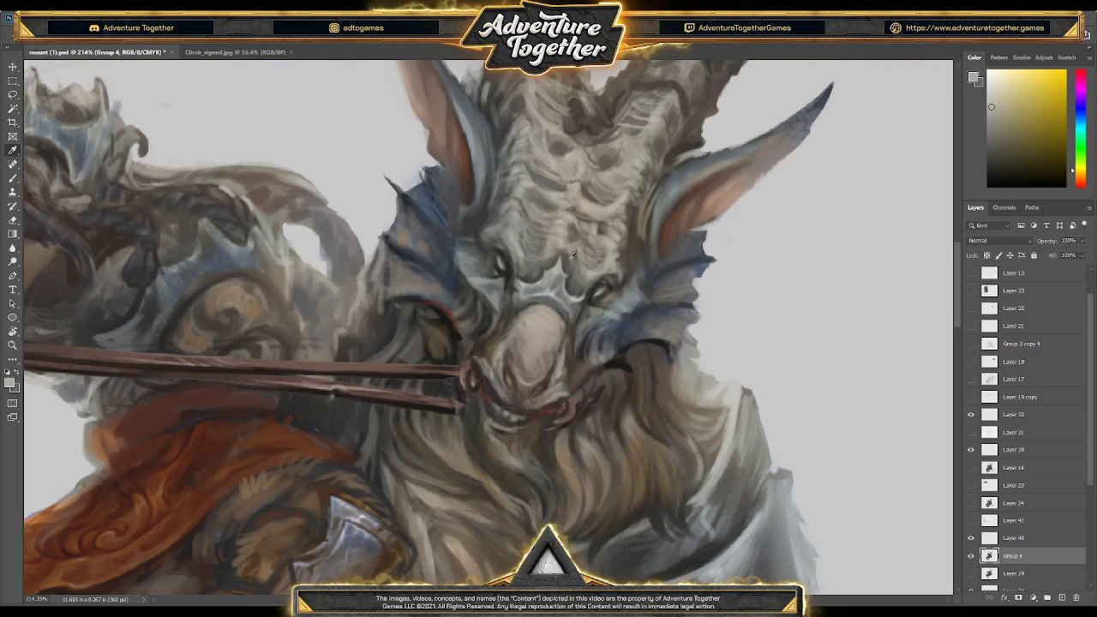
{"action": "left_click", "coordinate": [554, 262], "text": "alt"}
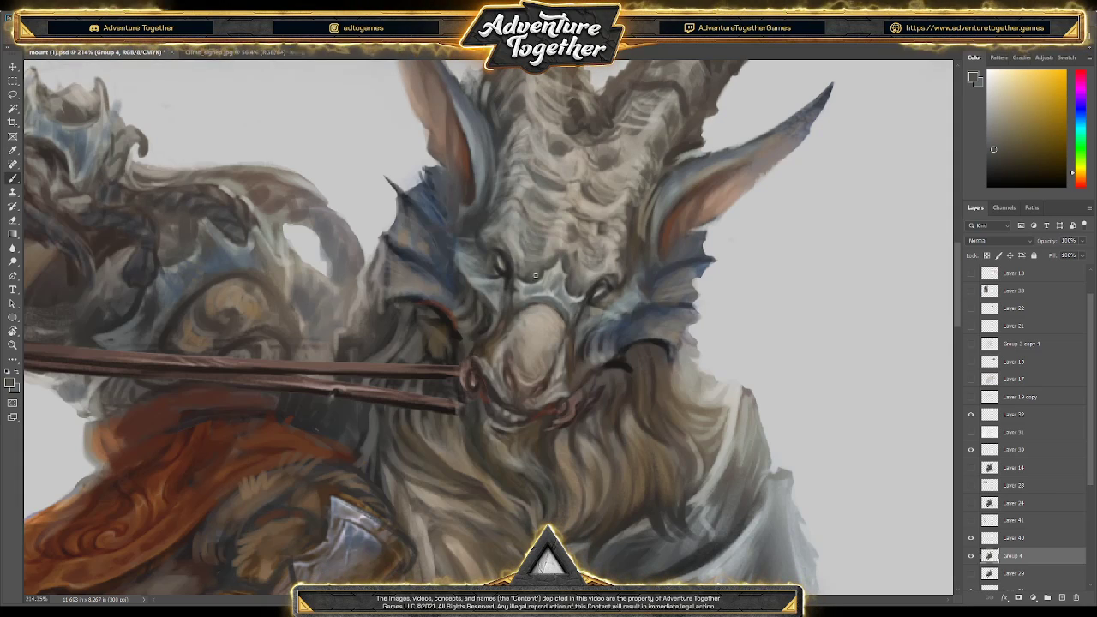
{"action": "left_click", "coordinate": [533, 270], "text": "alt"}
{"action": "left_click", "coordinate": [535, 283], "text": "alt"}
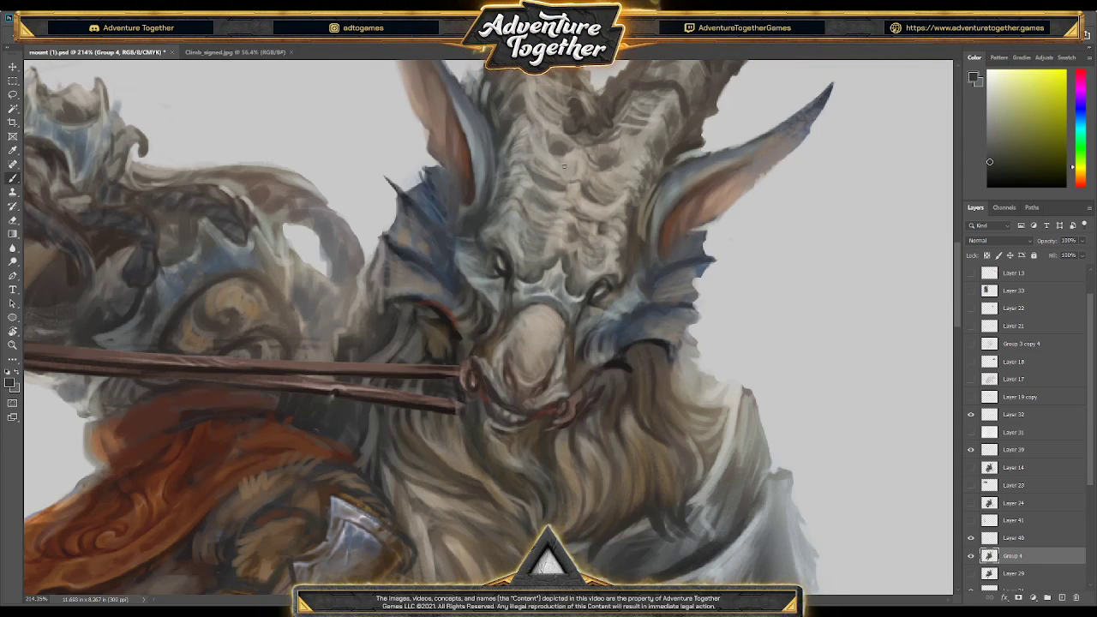
{"action": "left_click", "coordinate": [549, 171], "text": "alt"}
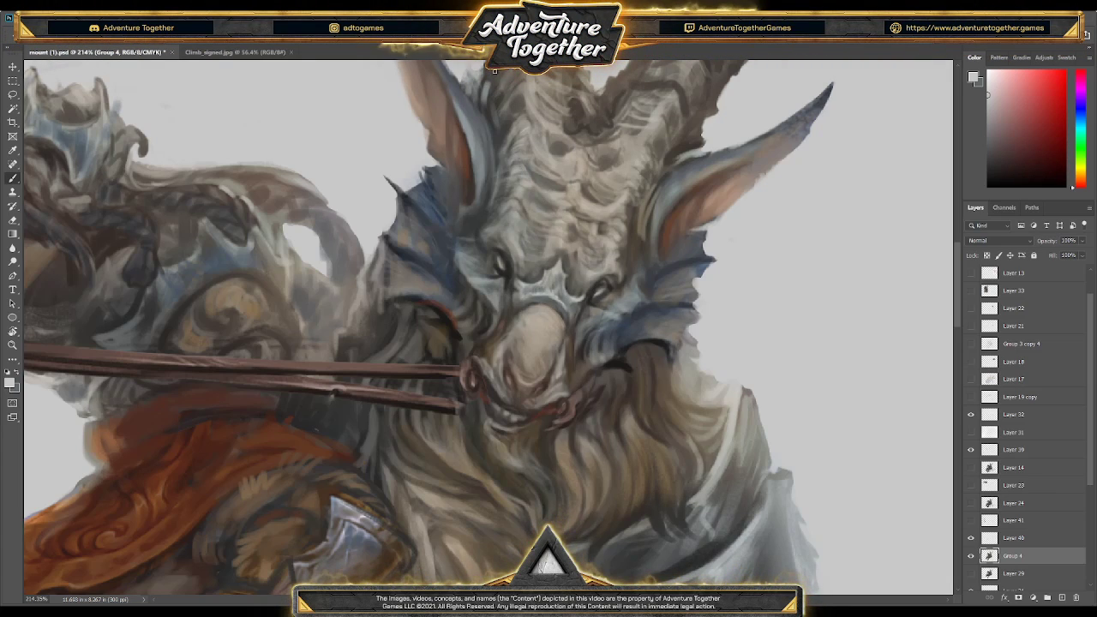
- Tilt and align the paint symmetry axis along the centre of the mount's face, and brush sampled dark tones between the eyes
{"action": "key", "text": "ctrl+t"}
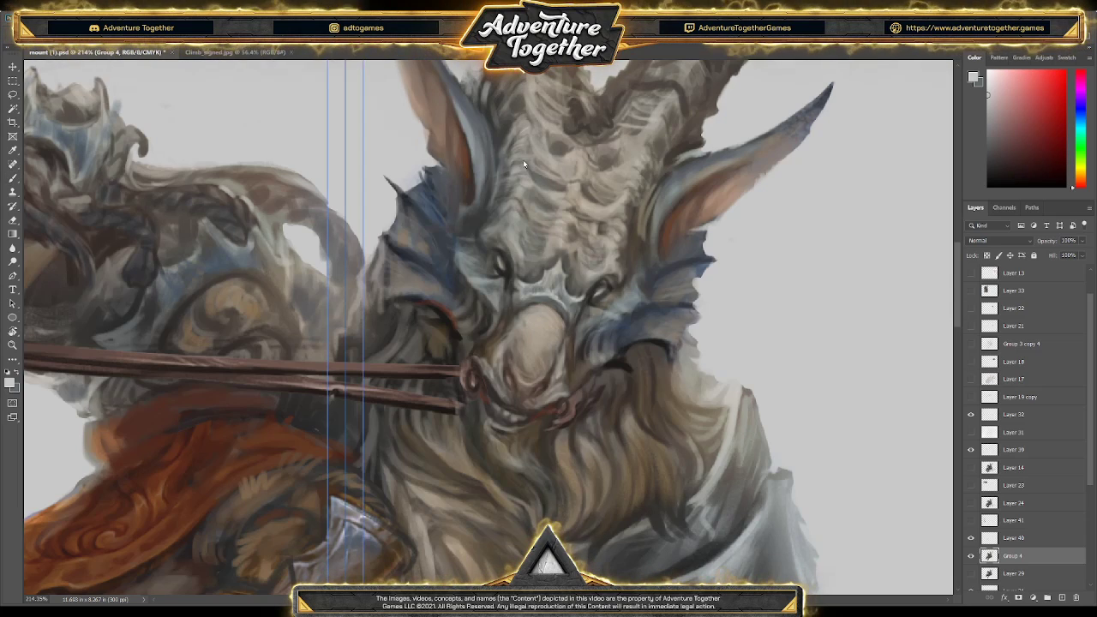
{"action": "left_click_drag", "start_coordinate": [393, 227], "coordinate": [558, 277]}
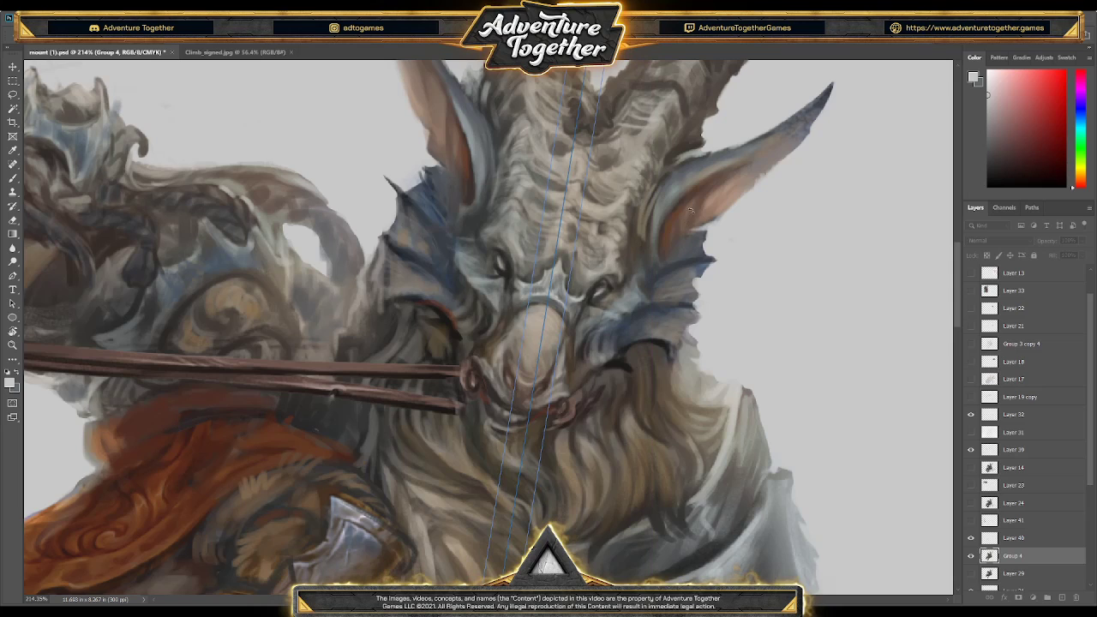
{"action": "left_click_drag", "start_coordinate": [666, 246], "coordinate": [717, 231]}
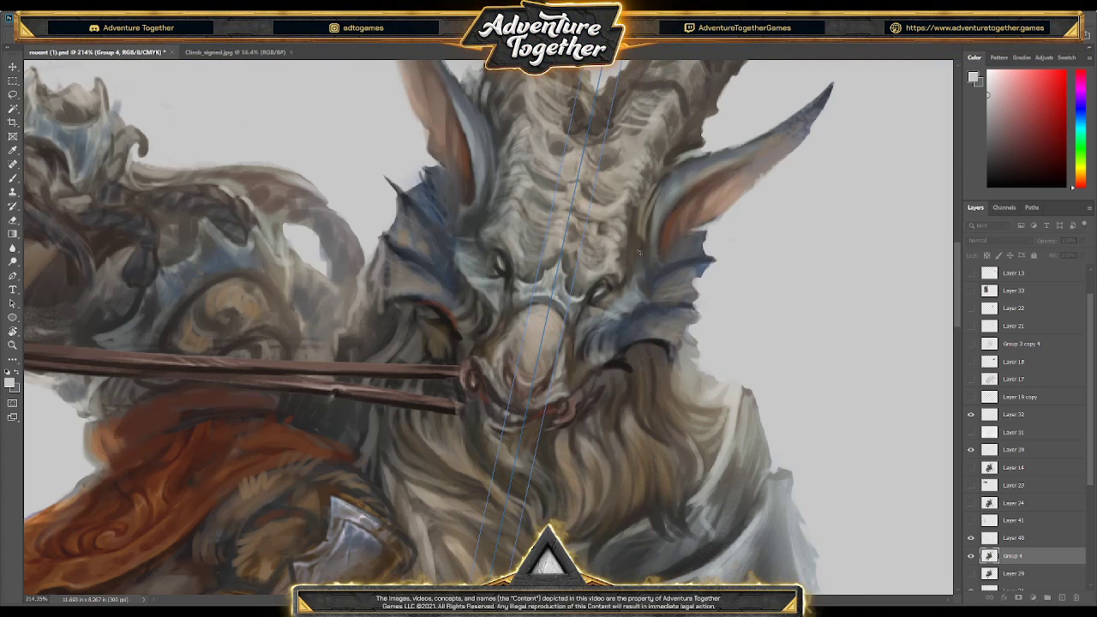
{"action": "mouse_move", "coordinate": [554, 312]}
{"action": "left_mouse_down"}
{"action": "mouse_move", "coordinate": [561, 339]}
{"action": "mouse_move", "coordinate": [547, 321]}
{"action": "left_mouse_up"}
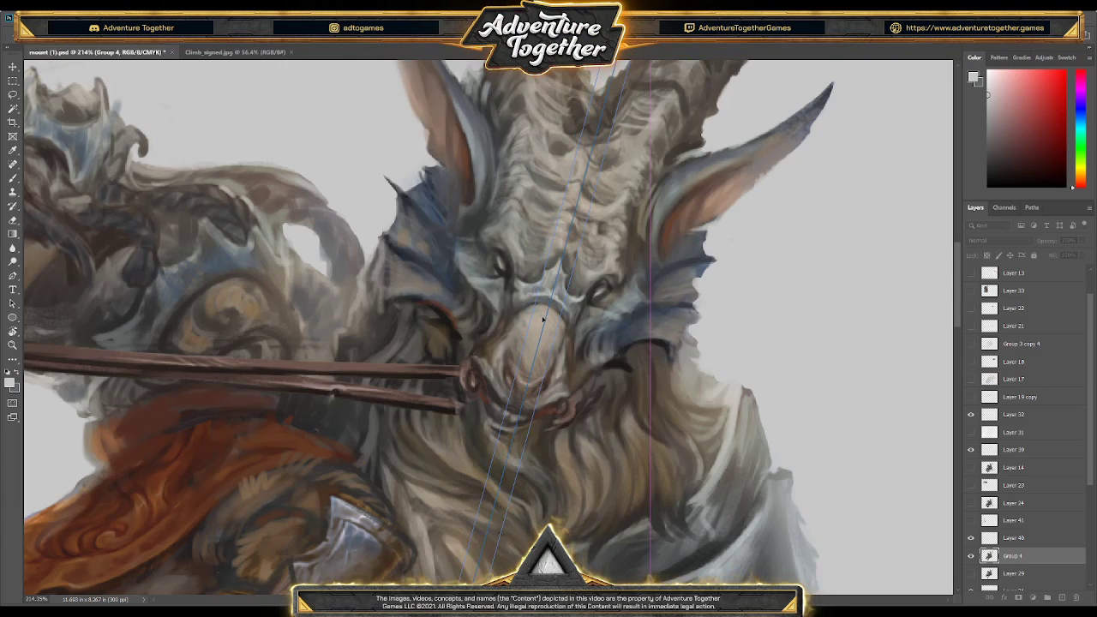
{"action": "left_click_drag", "start_coordinate": [546, 271], "coordinate": [546, 271]}
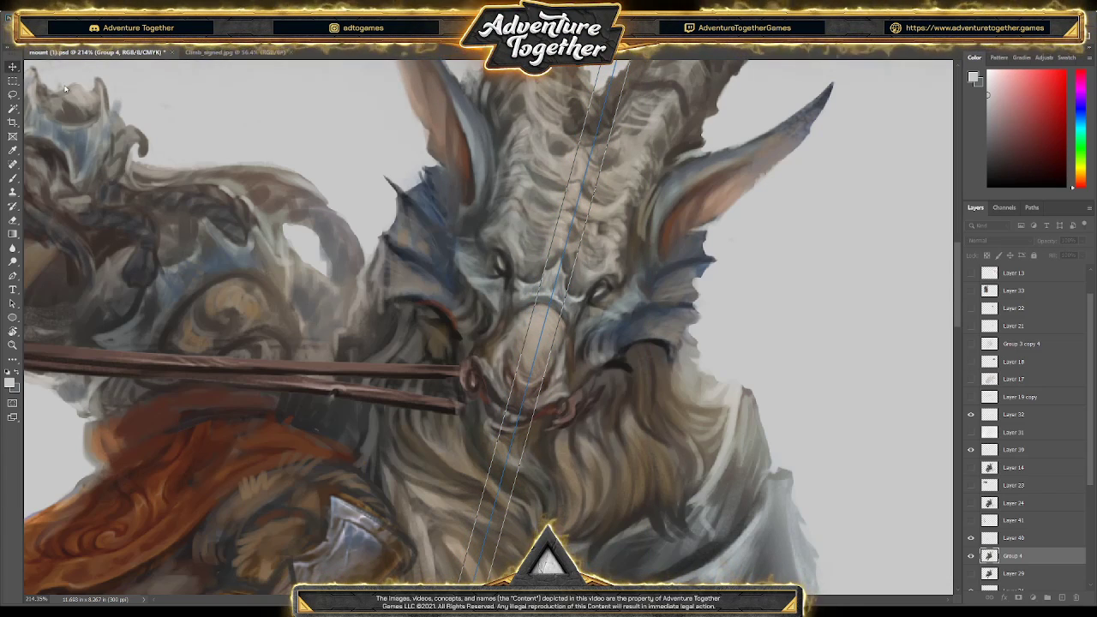
{"action": "key", "text": "Return"}
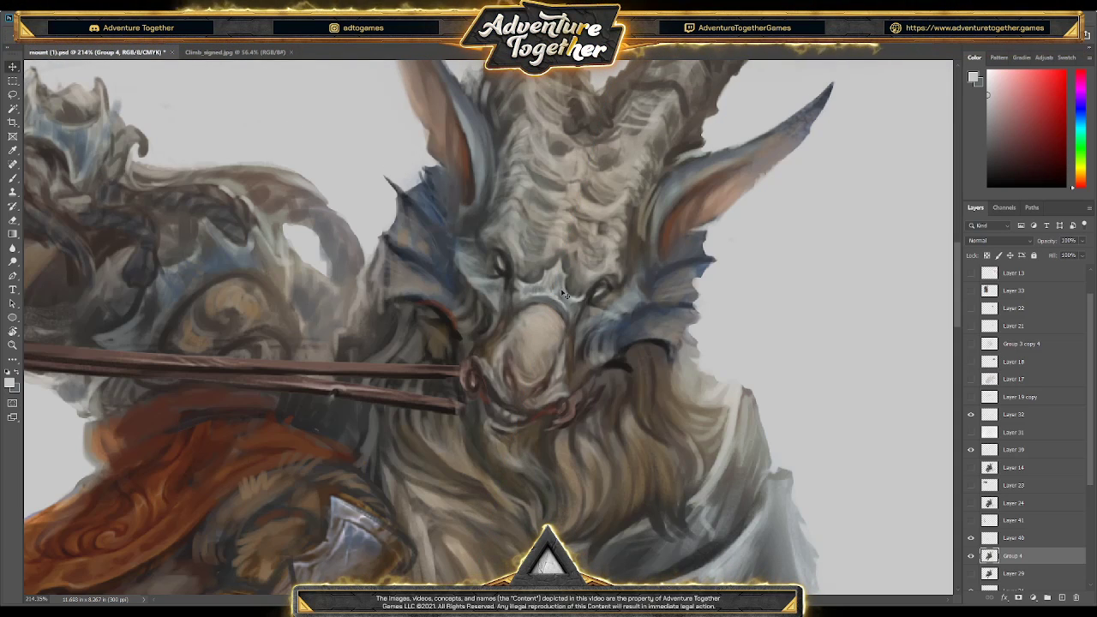
{"action": "left_click", "coordinate": [591, 294], "text": "alt"}
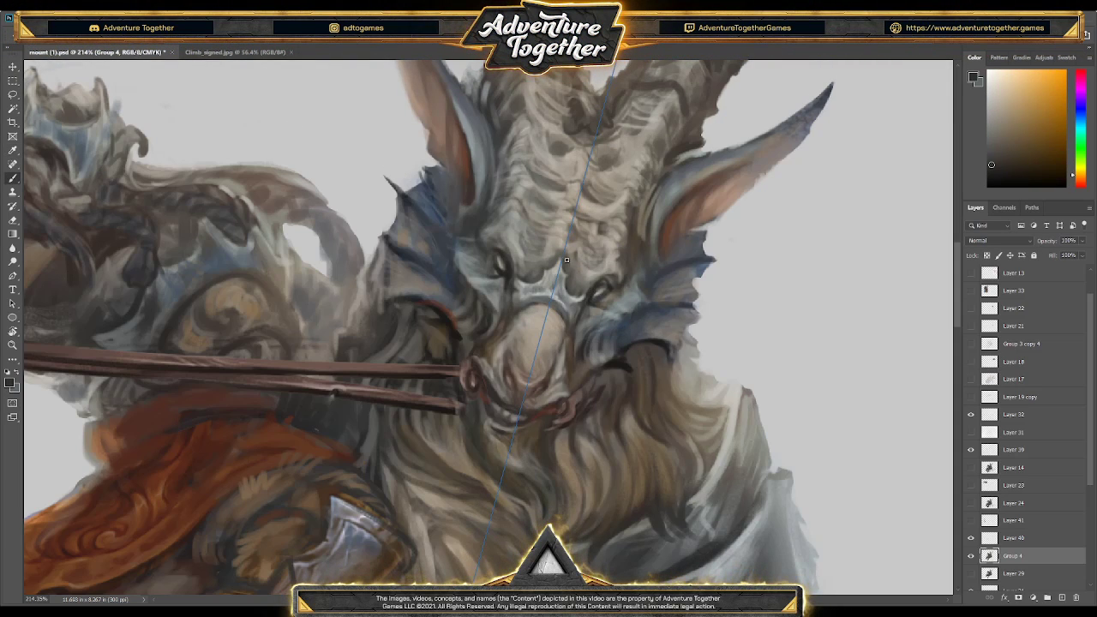
{"action": "left_click_drag", "start_coordinate": [525, 278], "coordinate": [553, 283]}
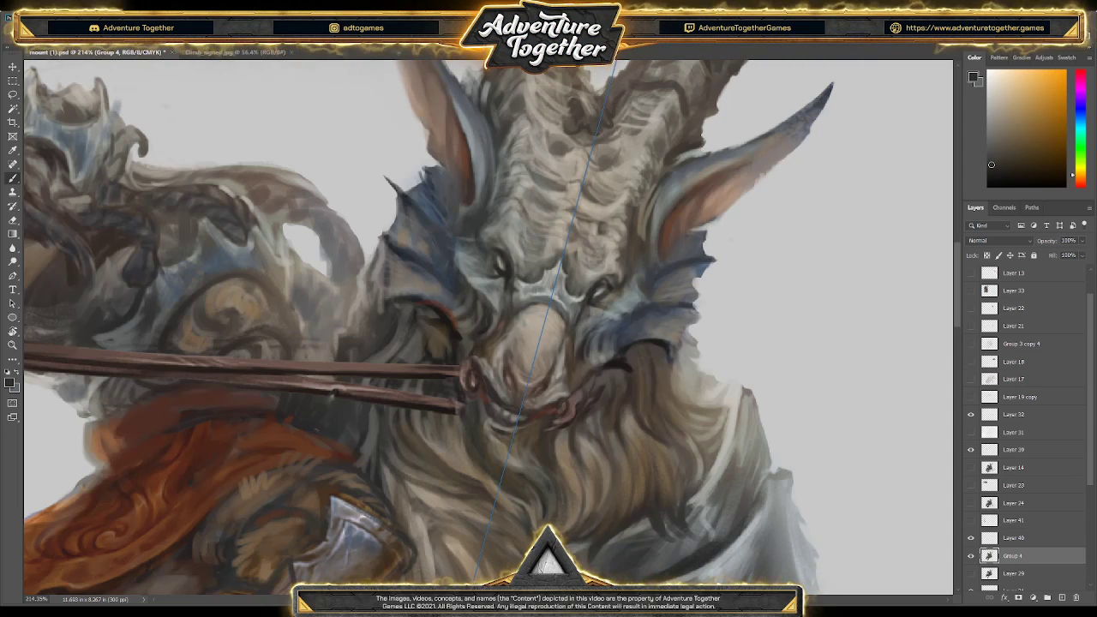
- Fine-tune the symmetry axis to follow the centreline of the mount's face more closely, and save the document
{"action": "key", "text": "ctrl+t"}
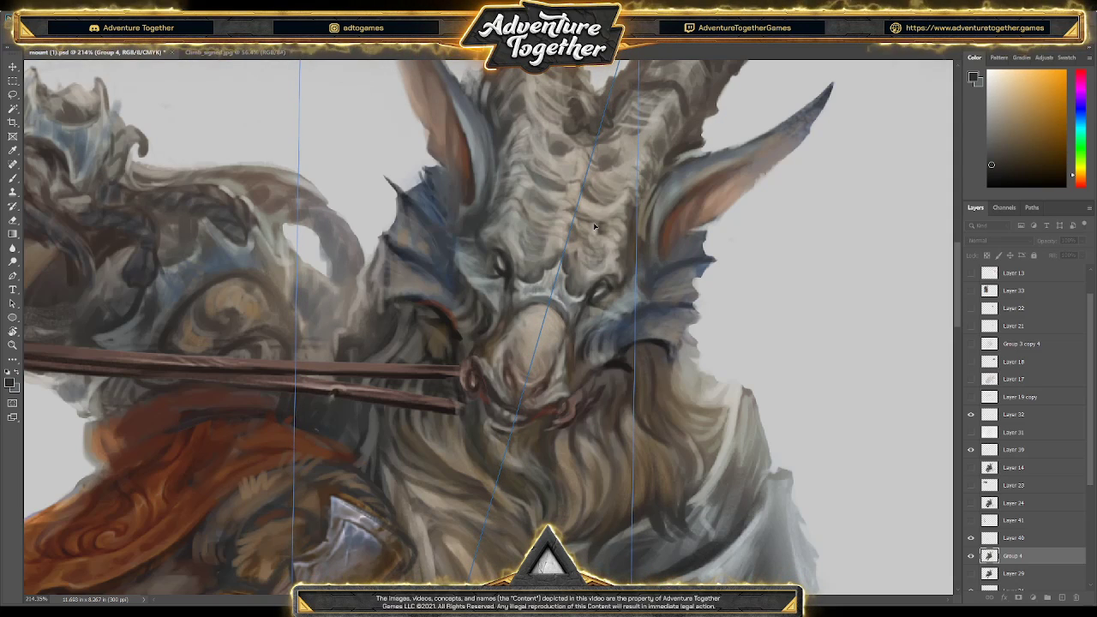
{"action": "key", "text": "Return"}
{"action": "key", "text": "ctrl+s"}
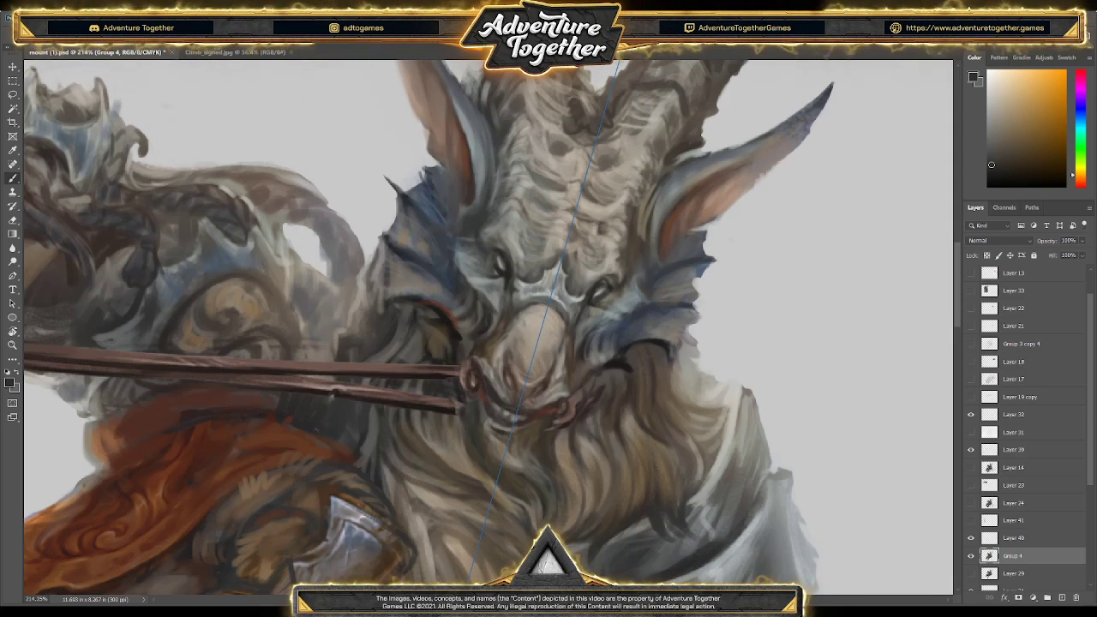
- Paint mirrored dark contours along the pointed brow ridge between the mount's eyes with sampled dark grey tones
{"action": "left_click", "coordinate": [508, 270], "text": "alt"}
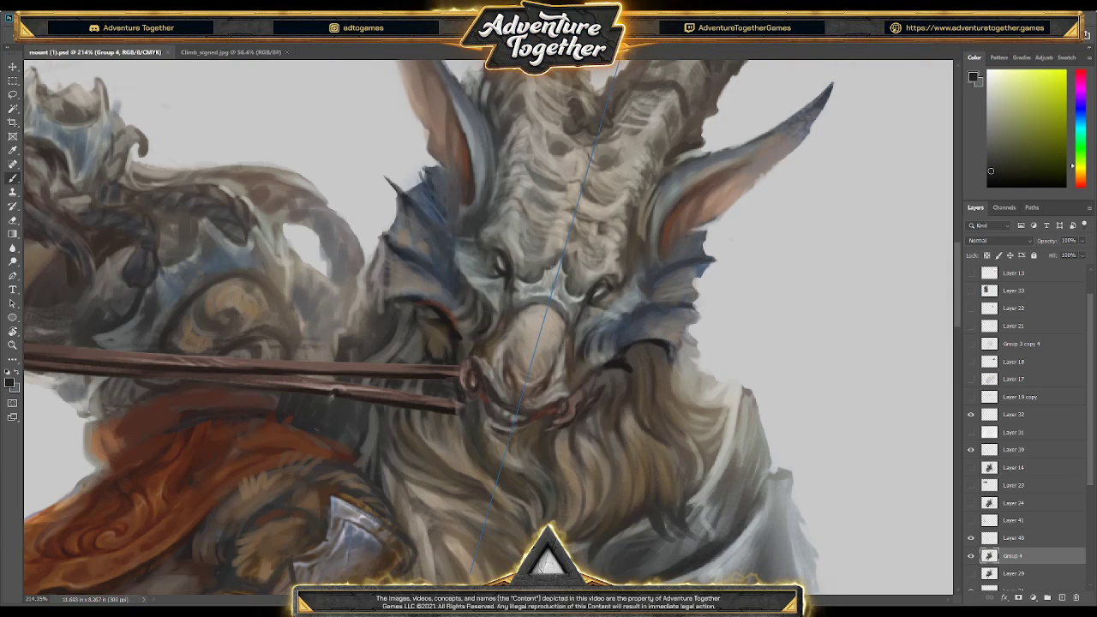
{"action": "left_click", "coordinate": [555, 267], "text": "alt"}
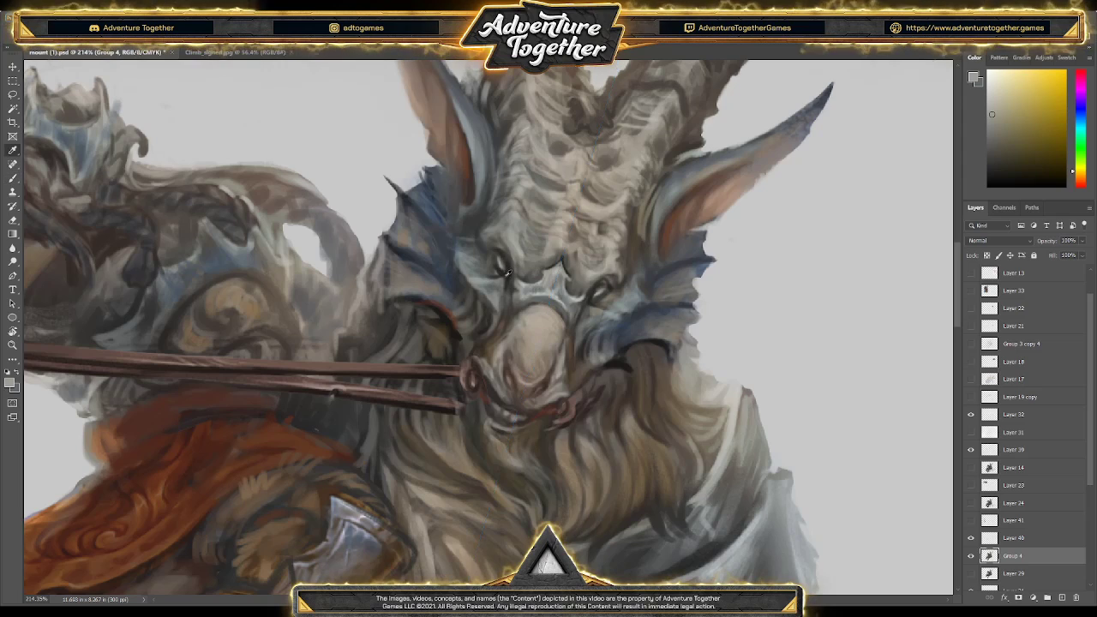
{"action": "left_click", "coordinate": [544, 268], "text": "alt"}
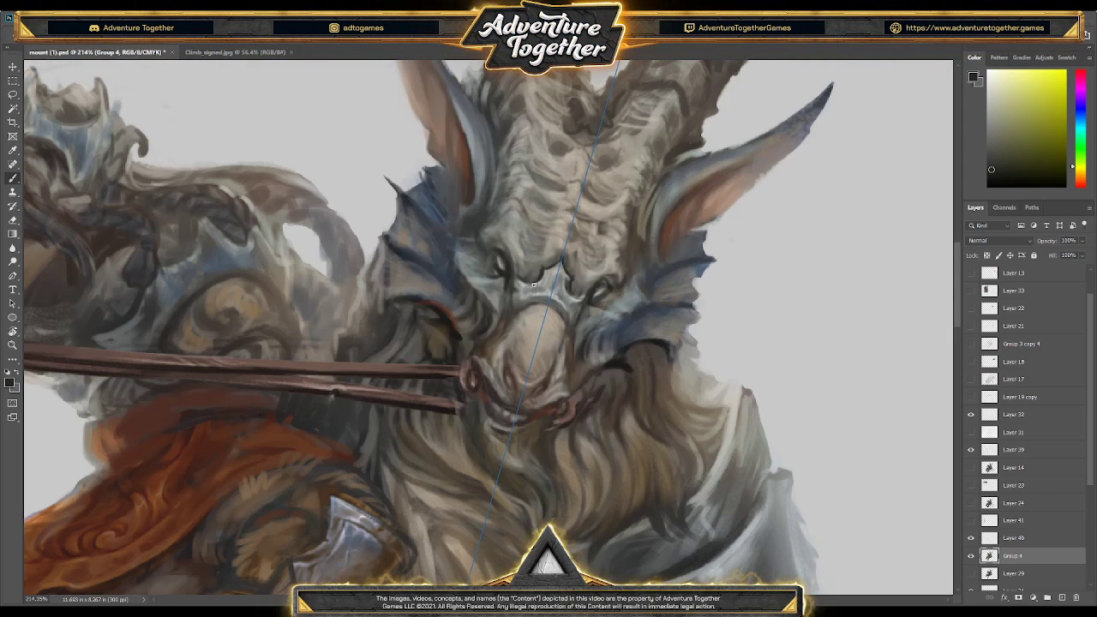
{"action": "left_click", "coordinate": [525, 278], "text": "alt"}
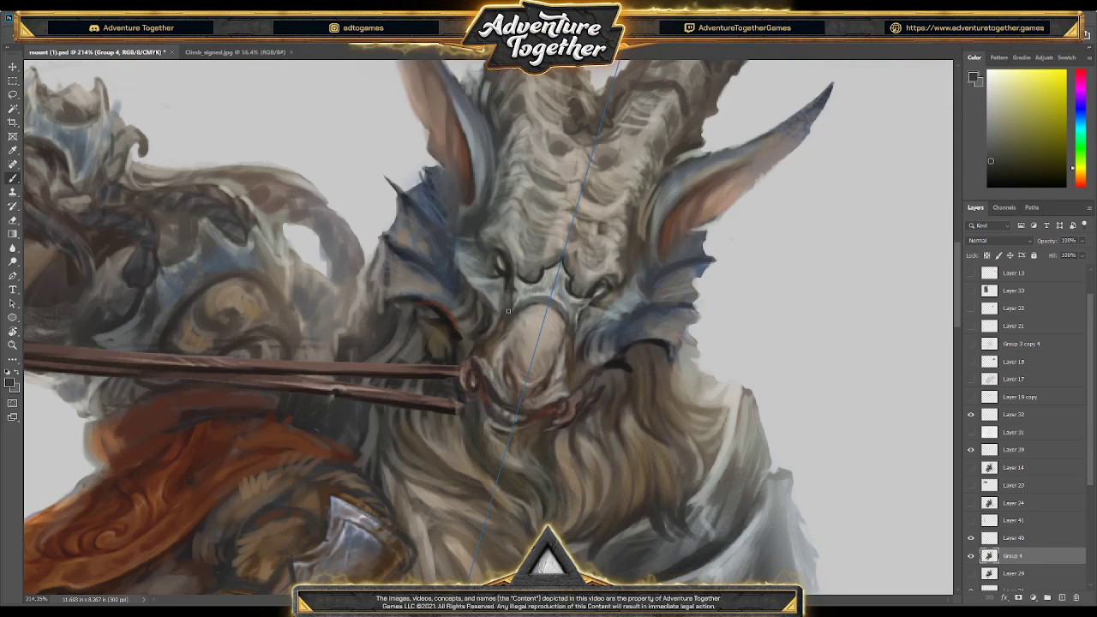
{"action": "left_click", "coordinate": [513, 318], "text": "alt"}
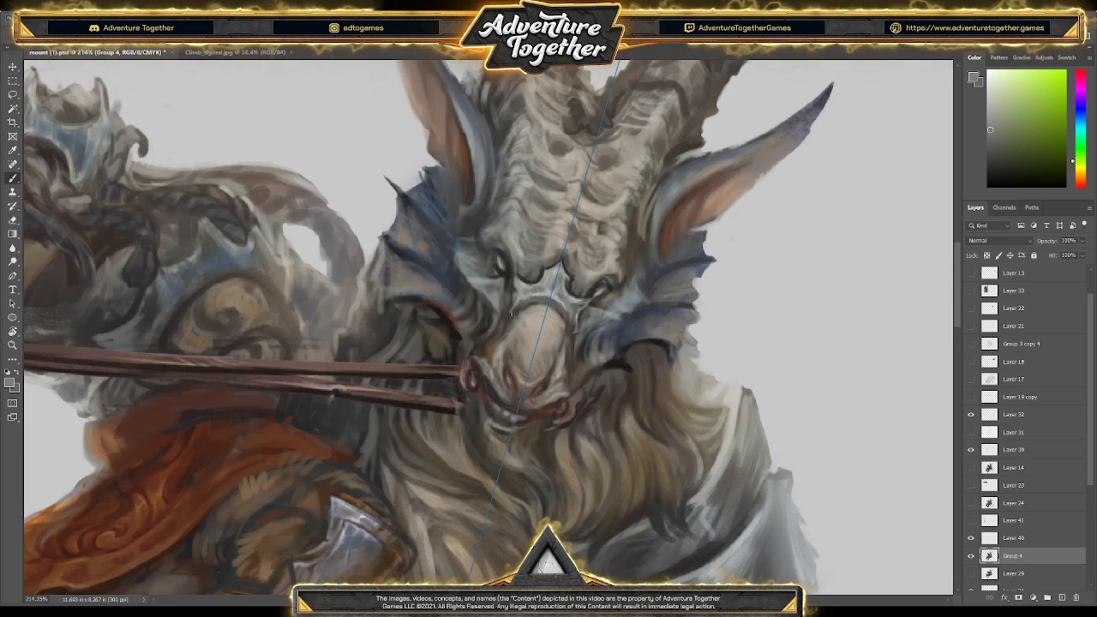
- Shape the curved bony band above the mount's snout with mirrored light grey highlights and sampled dark outlines
{"action": "key", "text": "i"}
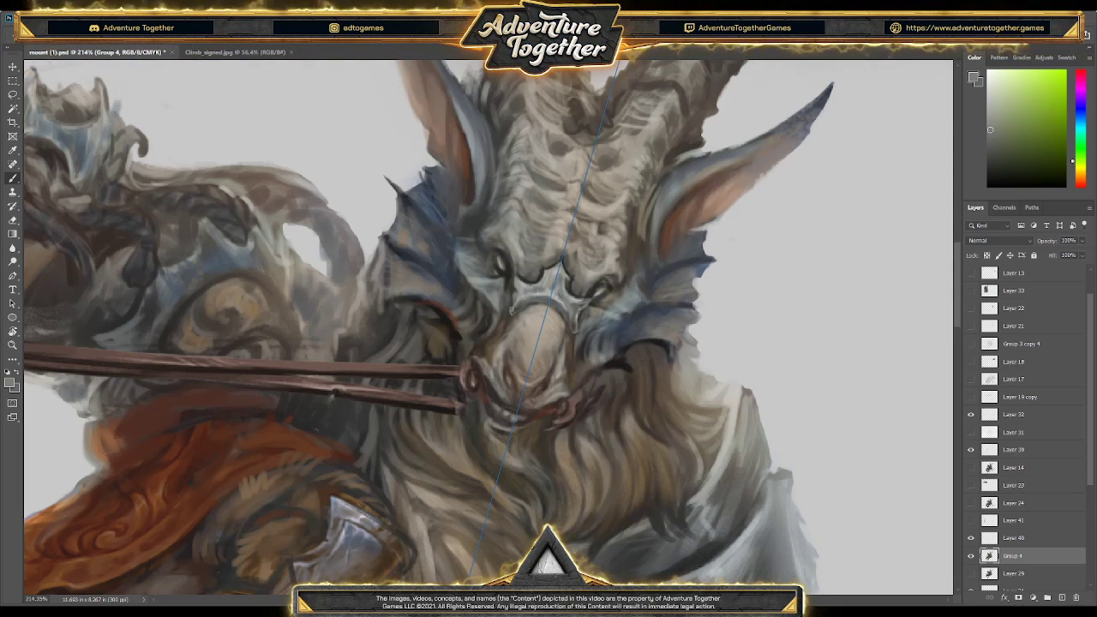
{"action": "left_click", "coordinate": [528, 300]}
{"action": "key", "text": "b"}
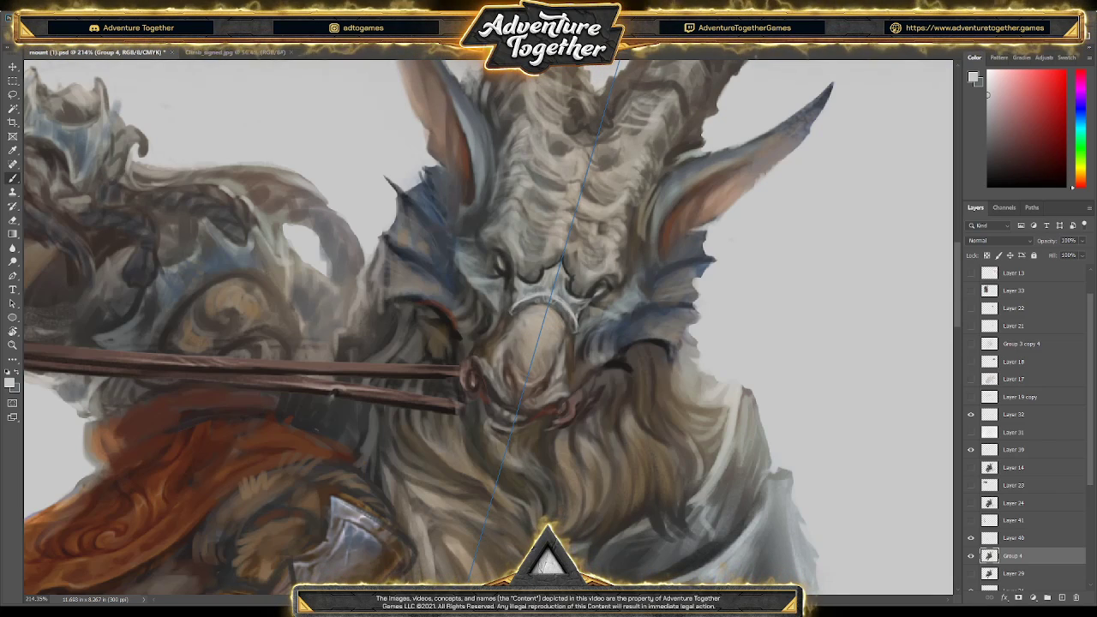
{"action": "left_click", "coordinate": [525, 314], "text": "alt"}
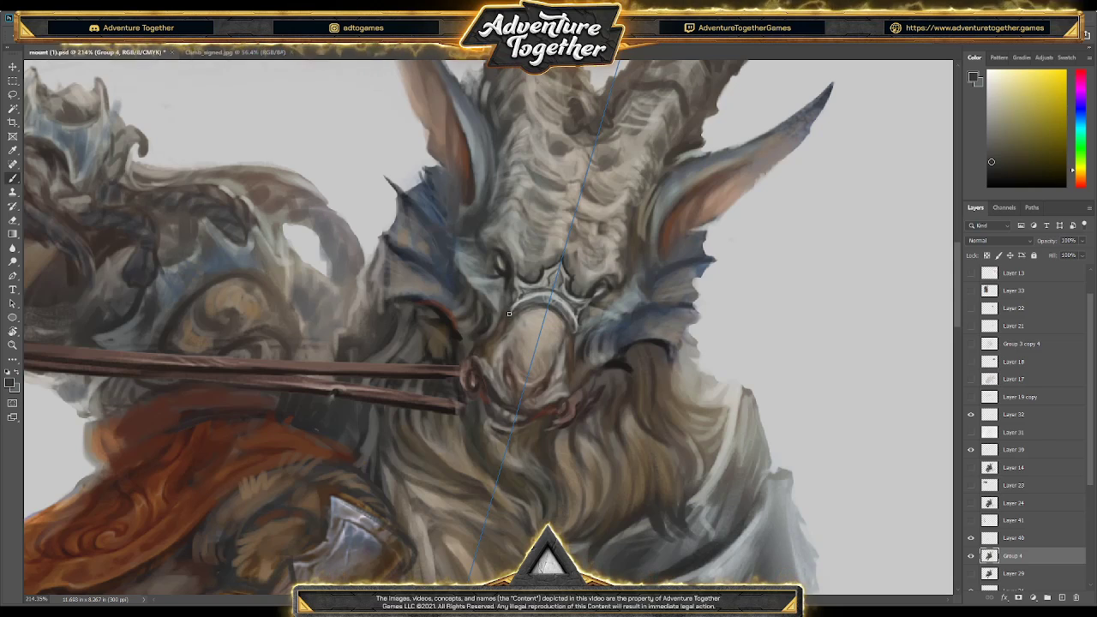
{"action": "left_click", "coordinate": [536, 304], "text": "alt"}
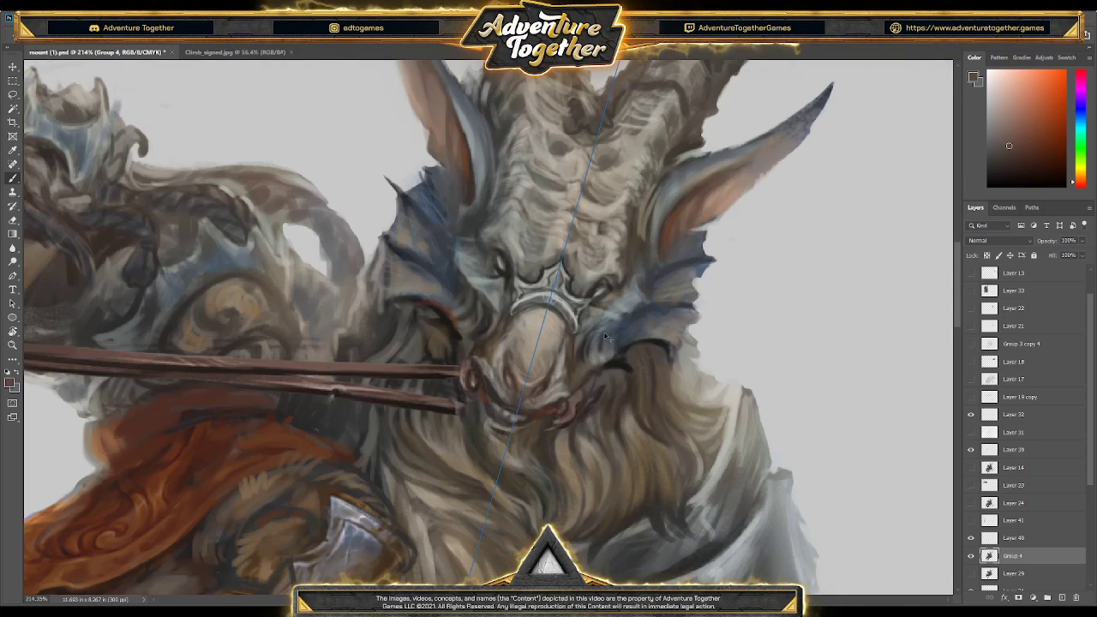
- Touch up the bony band between the mount's eyes with sampled grey tones, and save the document
{"action": "left_click", "coordinate": [547, 275], "text": "alt"}
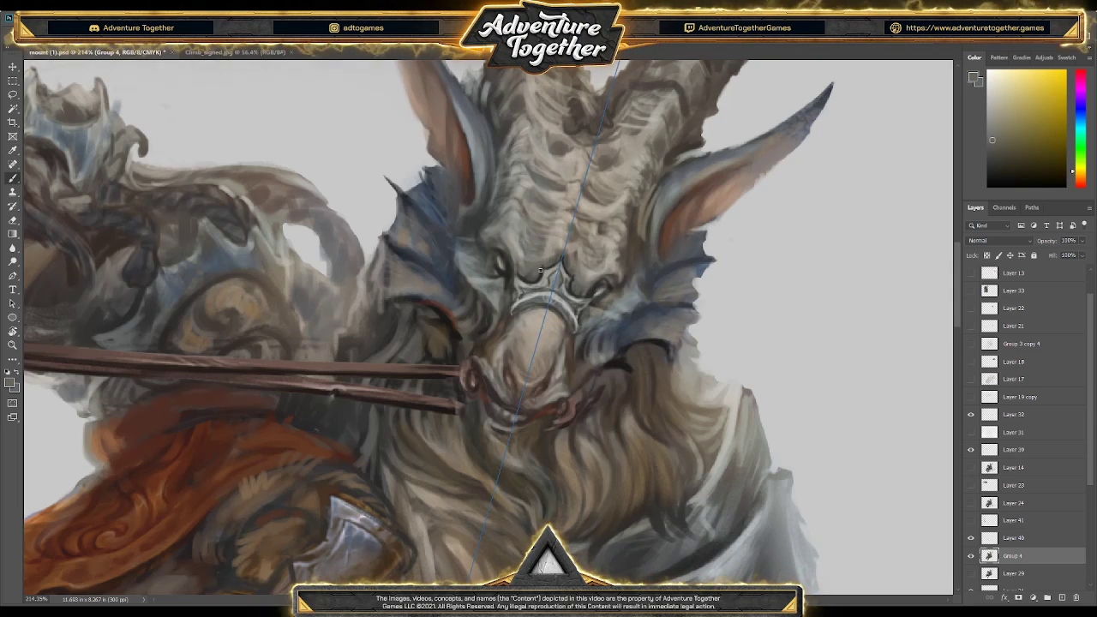
{"action": "left_click", "coordinate": [545, 271], "text": "alt"}
{"action": "left_click", "coordinate": [546, 271], "text": "alt"}
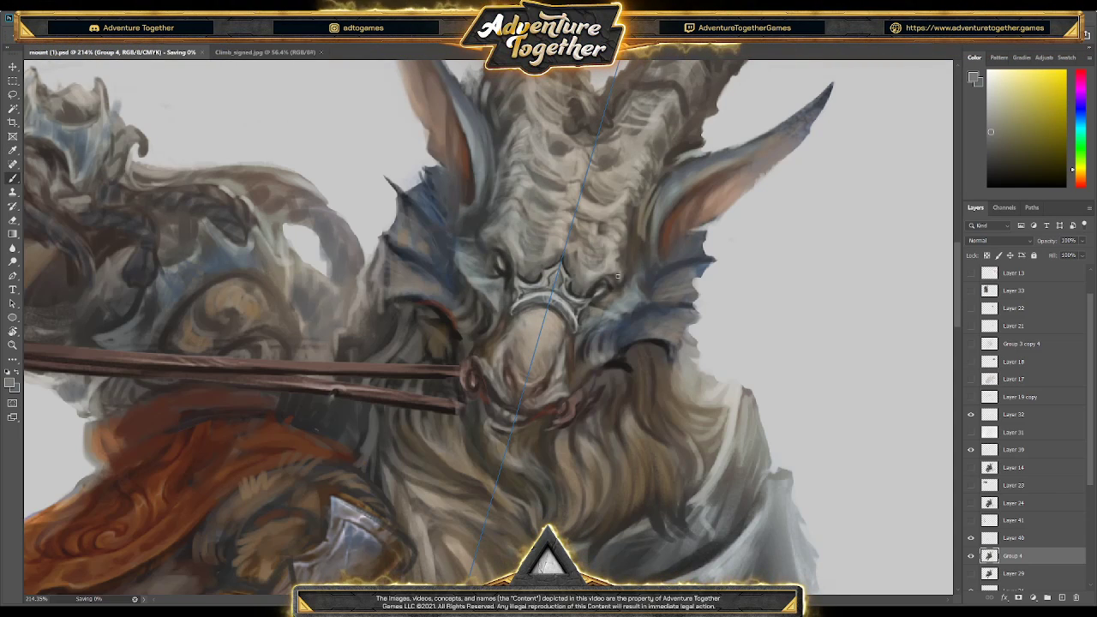
{"action": "key", "text": "ctrl+0"}
{"action": "key", "text": "ctrl+s"}
{"action": "scroll", "coordinate": [658, 319], "scroll_direction": "down", "scroll_amount": 2}
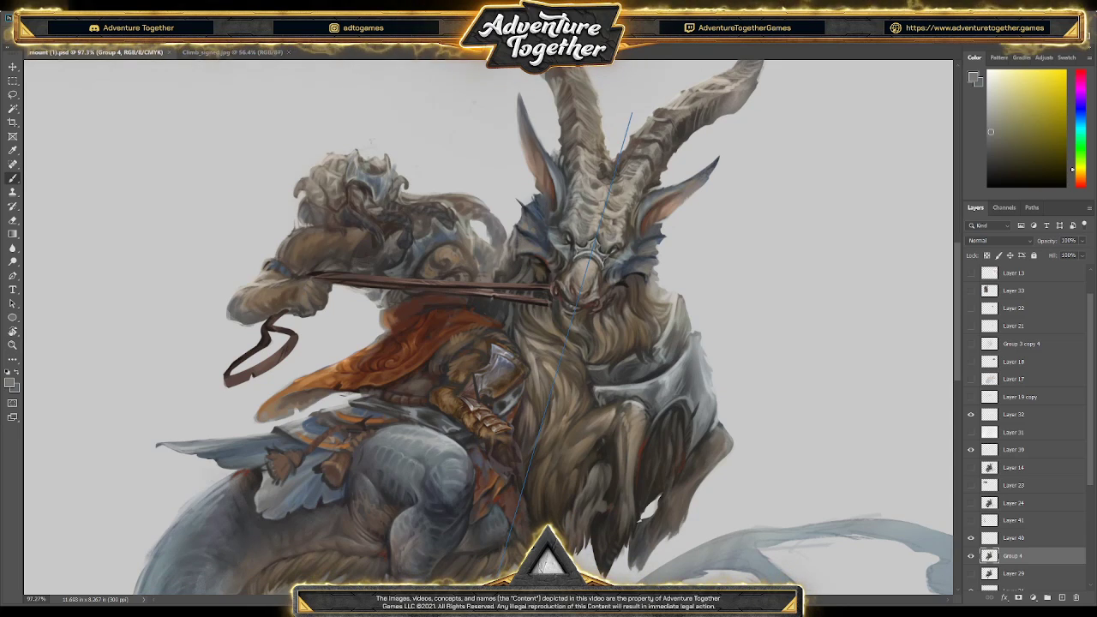
- Sample grey and dark brown tones beside the mount's blue cheek frill and retouch the shadows between frill and reins
{"action": "left_click", "coordinate": [680, 299]}
{"action": "left_click_drag", "start_coordinate": [680, 298], "coordinate": [619, 236]}
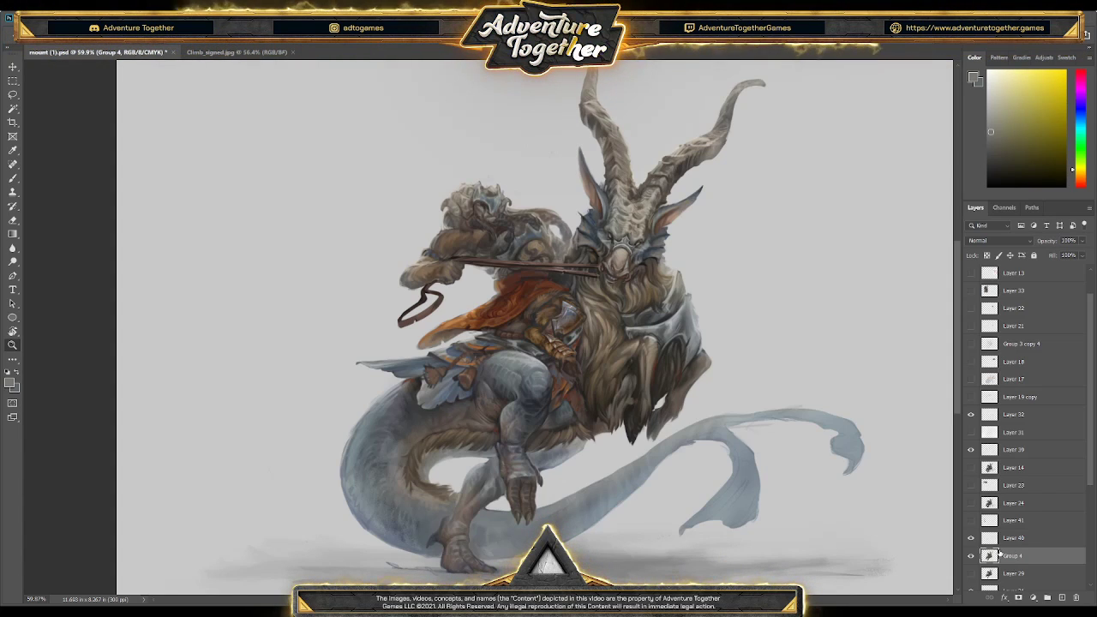
{"action": "left_click", "coordinate": [685, 278]}
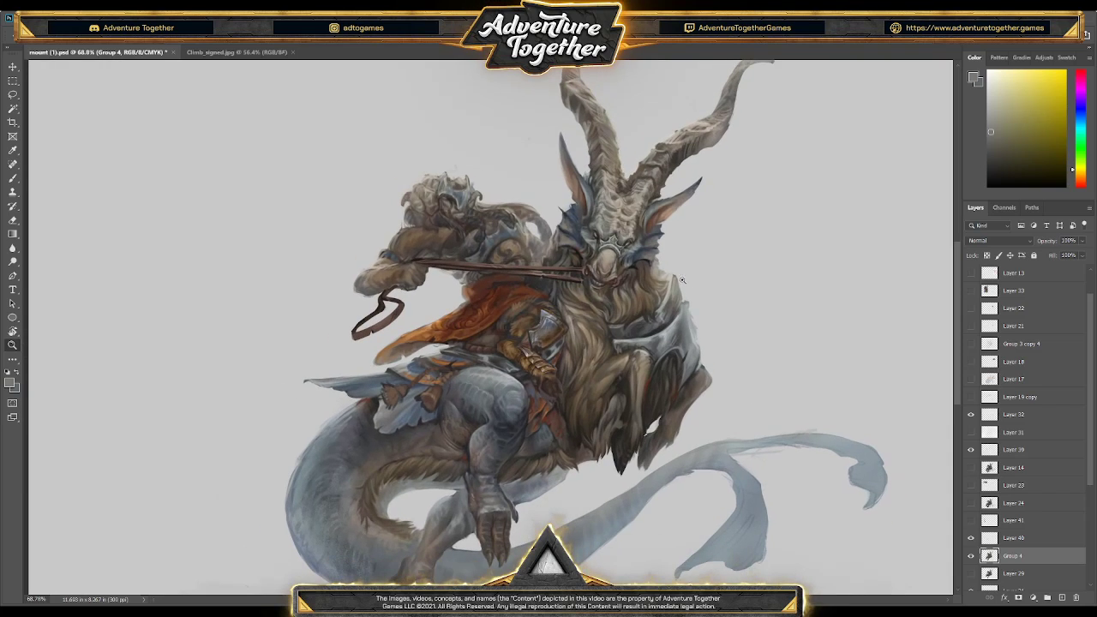
{"action": "mouse_move", "coordinate": [961, 360]}
{"action": "left_mouse_down"}
{"action": "mouse_move", "coordinate": [956, 385]}
{"action": "mouse_move", "coordinate": [964, 347]}
{"action": "left_mouse_up"}
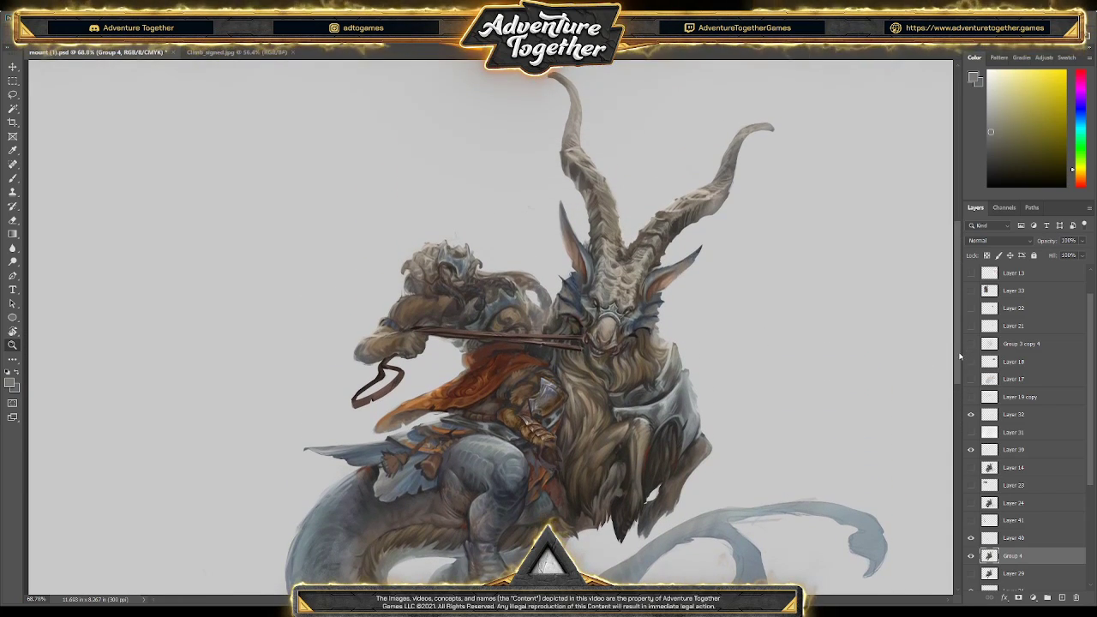
{"action": "left_click", "coordinate": [548, 301]}
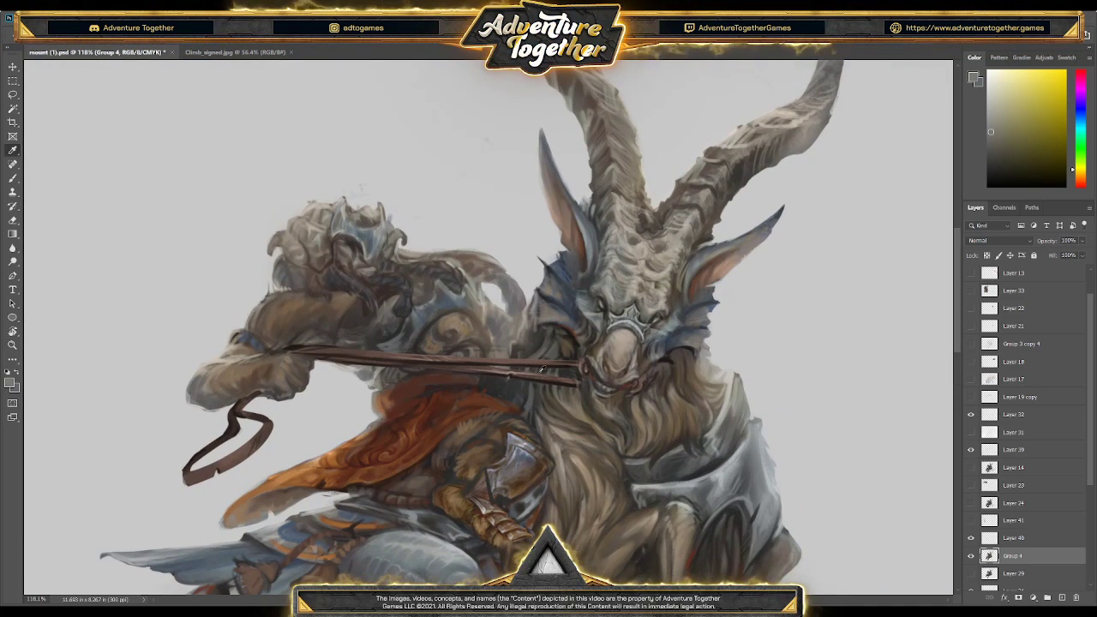
{"action": "left_click", "coordinate": [532, 310]}
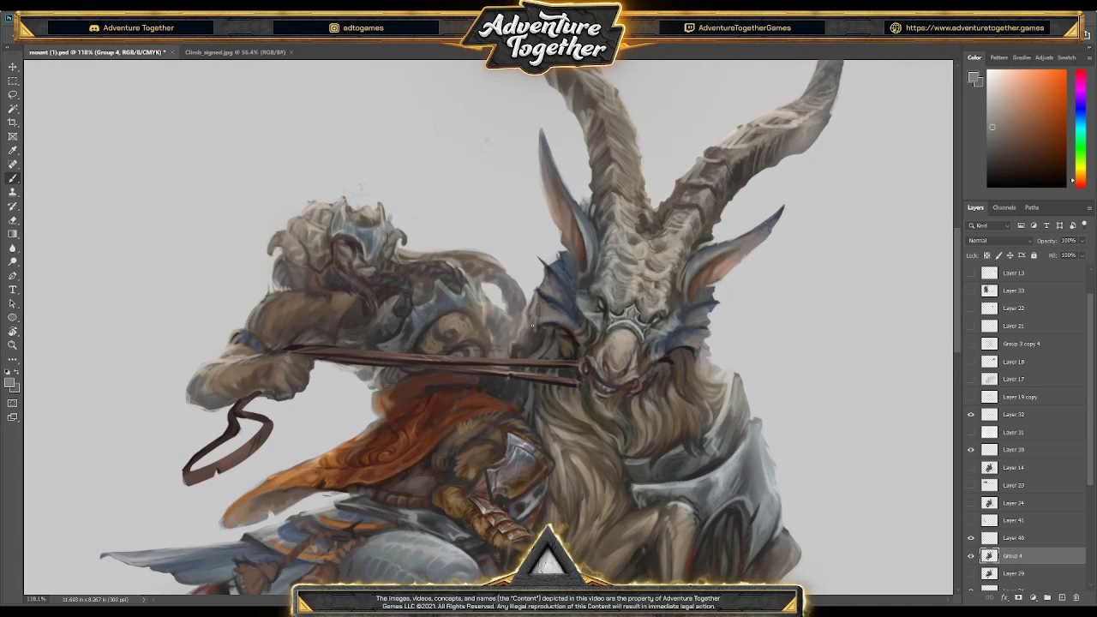
{"action": "left_click", "coordinate": [538, 330]}
{"action": "key", "text": "b"}
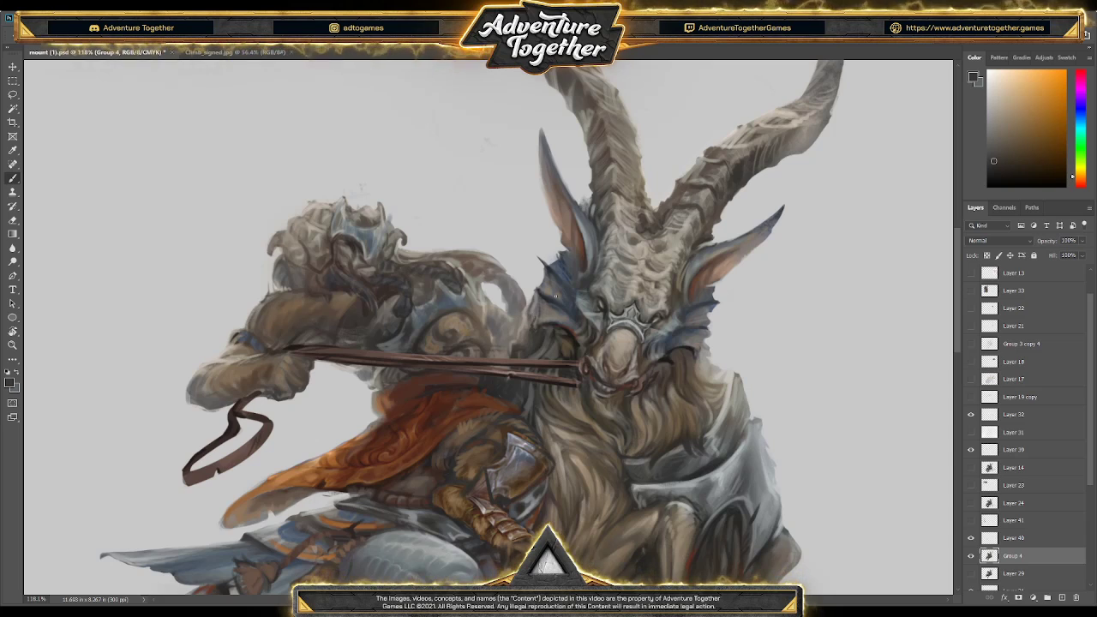
- Refine the mount's chest fur and the adjoining armour edges with sampled brown, blue-grey and near-black tones
{"action": "mouse_move", "coordinate": [956, 309]}
{"action": "left_mouse_down"}
{"action": "mouse_move", "coordinate": [954, 337]}
{"action": "mouse_move", "coordinate": [938, 342]}
{"action": "left_mouse_up"}
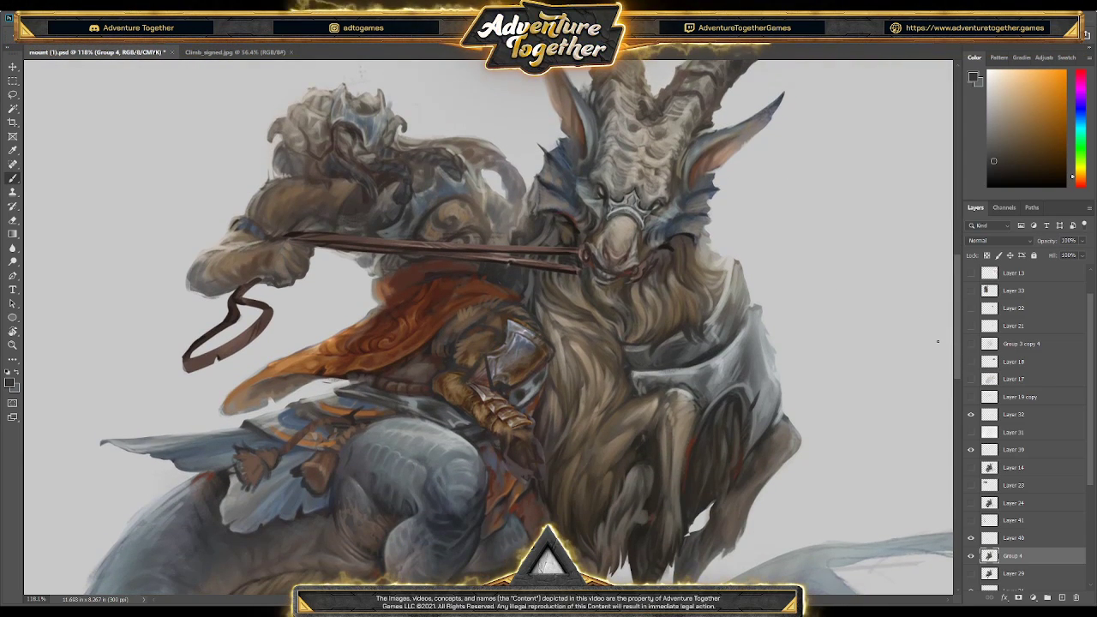
{"action": "left_click", "coordinate": [720, 357]}
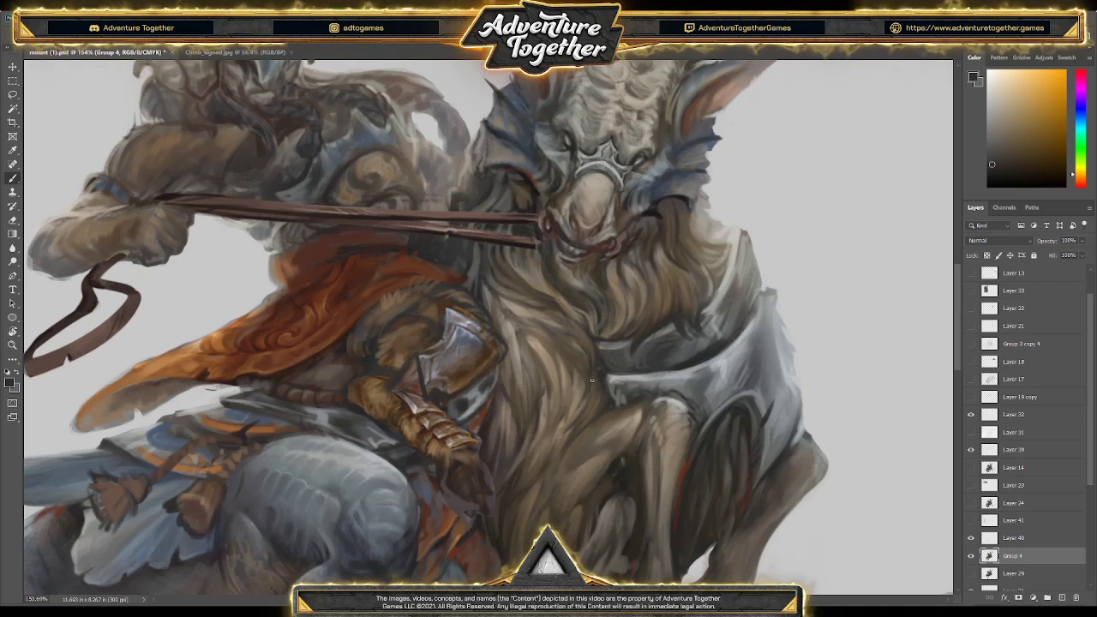
{"action": "left_click", "coordinate": [576, 347], "text": "alt"}
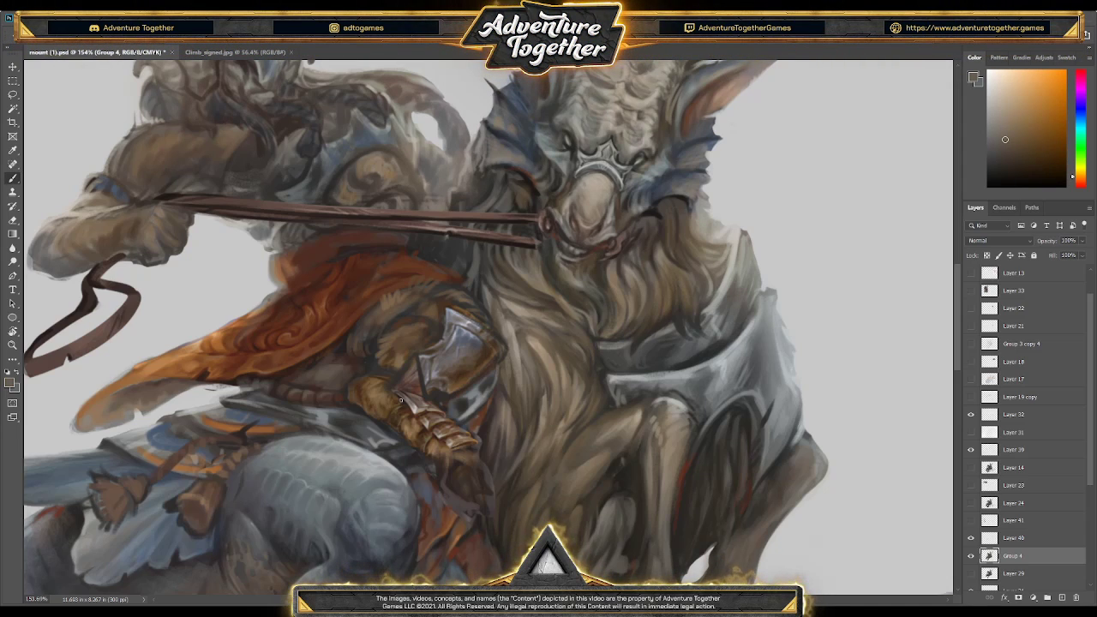
{"action": "left_click", "coordinate": [459, 315]}
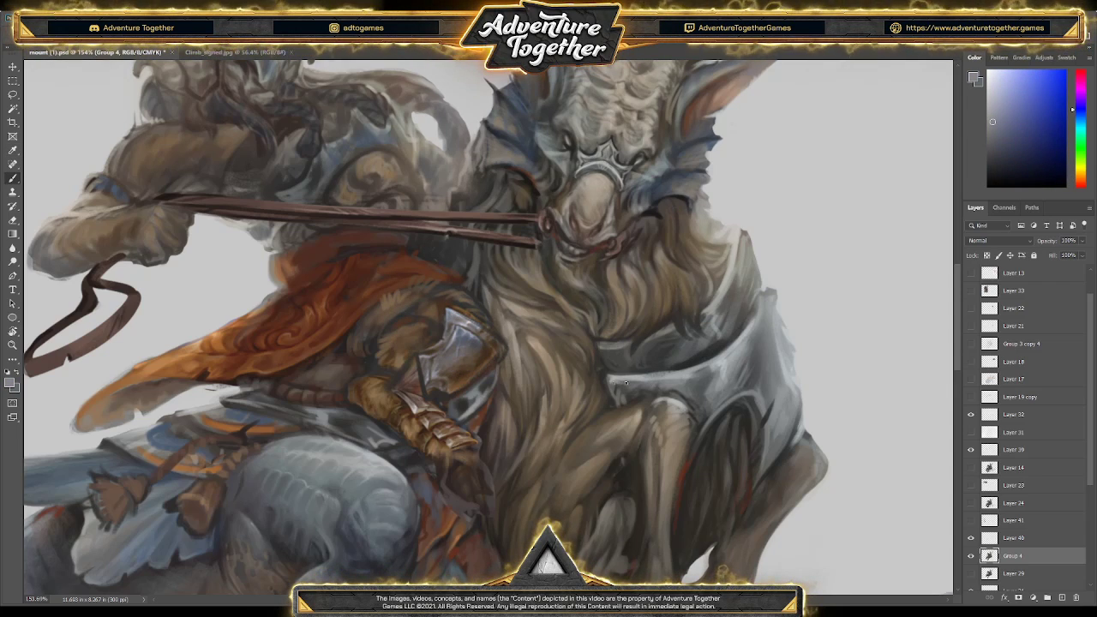
{"action": "left_click", "coordinate": [691, 362], "text": "alt"}
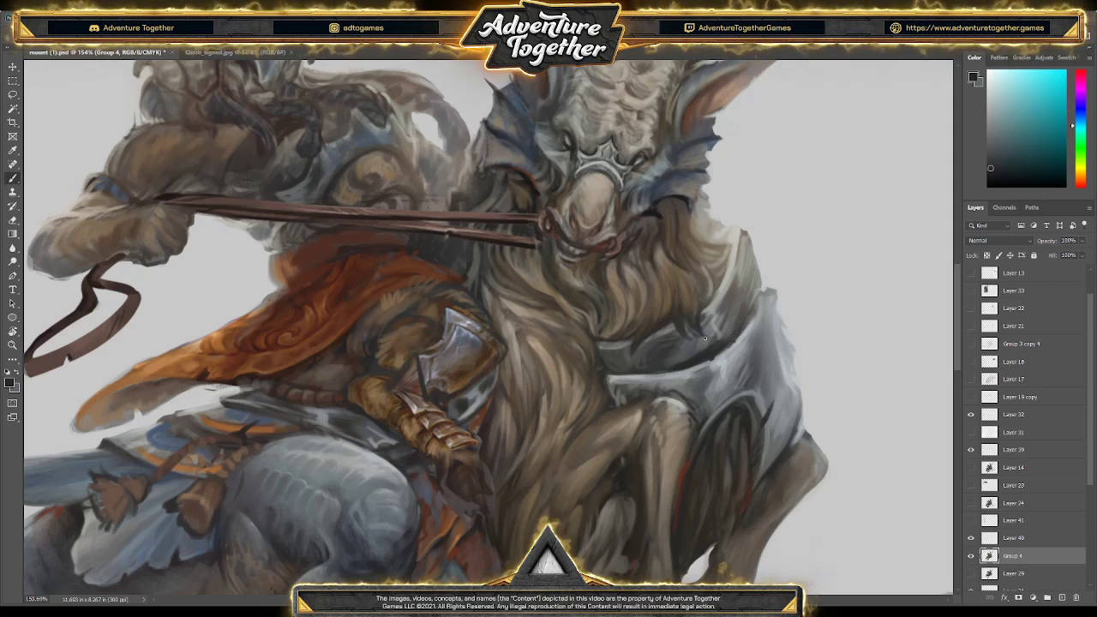
- Darken the gap between the mount's upper and lower chest armour plates with a sampled dark tone
{"action": "key", "text": "z"}
{"action": "left_click", "coordinate": [746, 306], "text": "alt"}
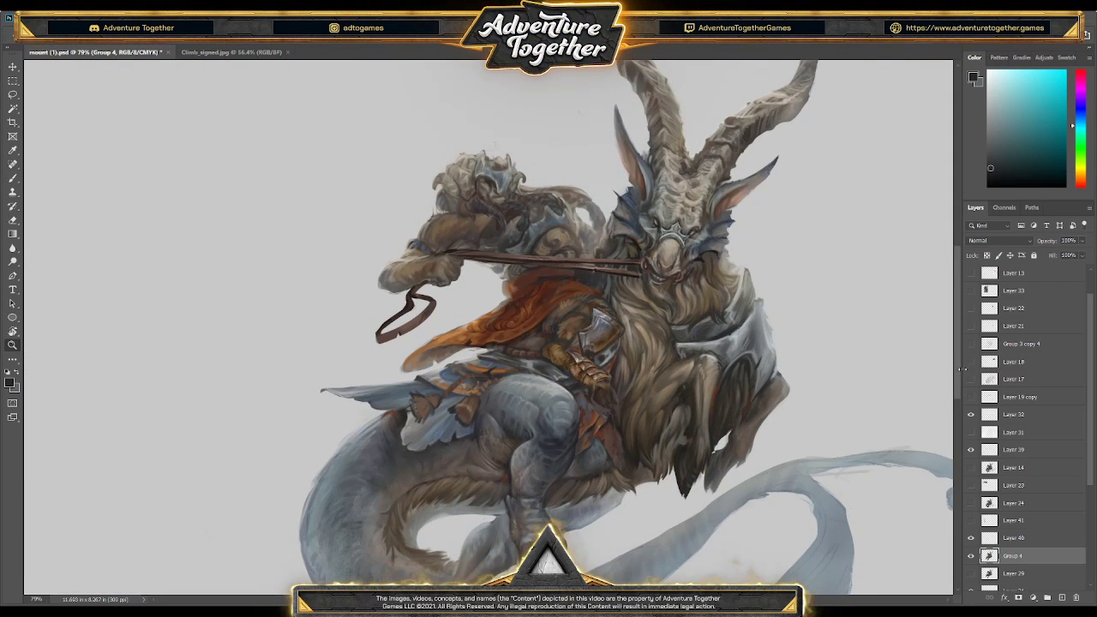
{"action": "scroll", "coordinate": [877, 384], "scroll_direction": "down", "scroll_amount": 3}
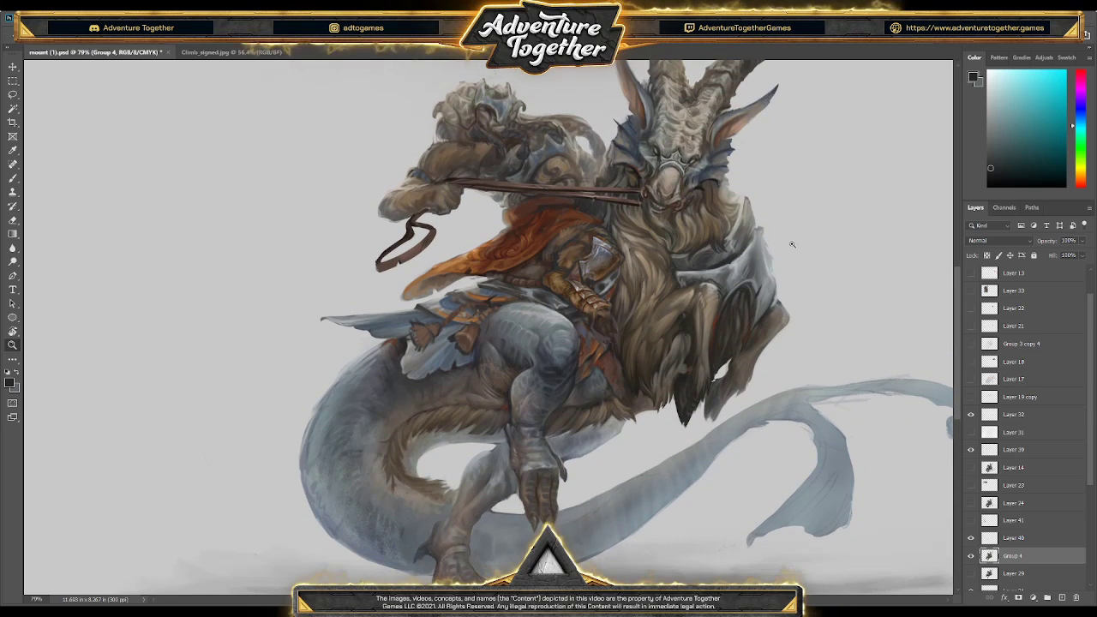
{"action": "left_click", "coordinate": [793, 244]}
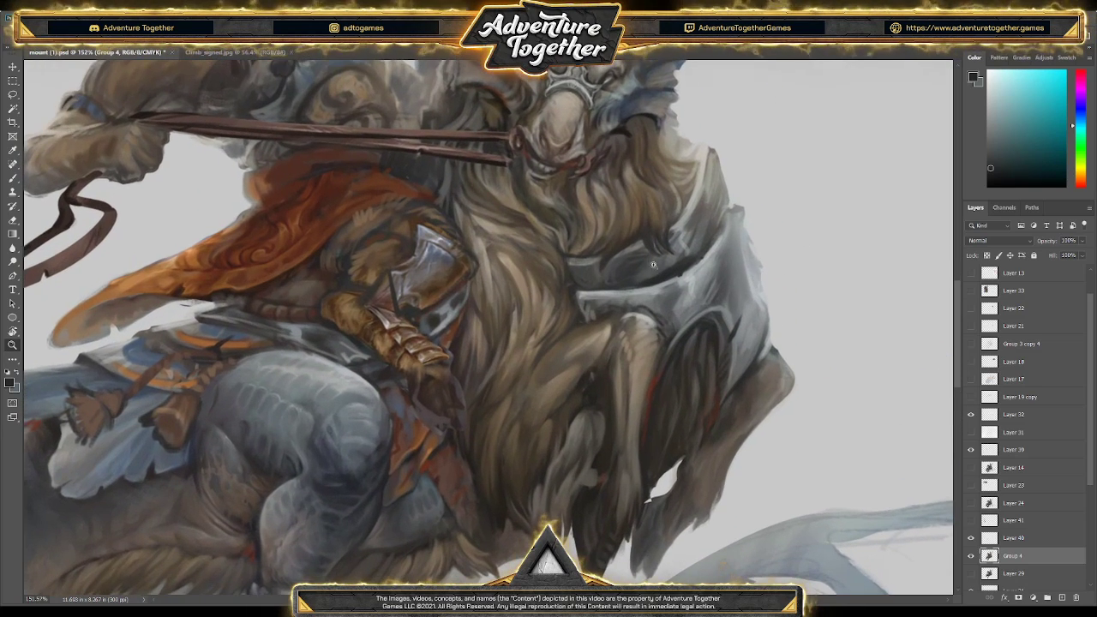
{"action": "key", "text": "b"}
{"action": "left_click", "coordinate": [654, 265], "text": "alt"}
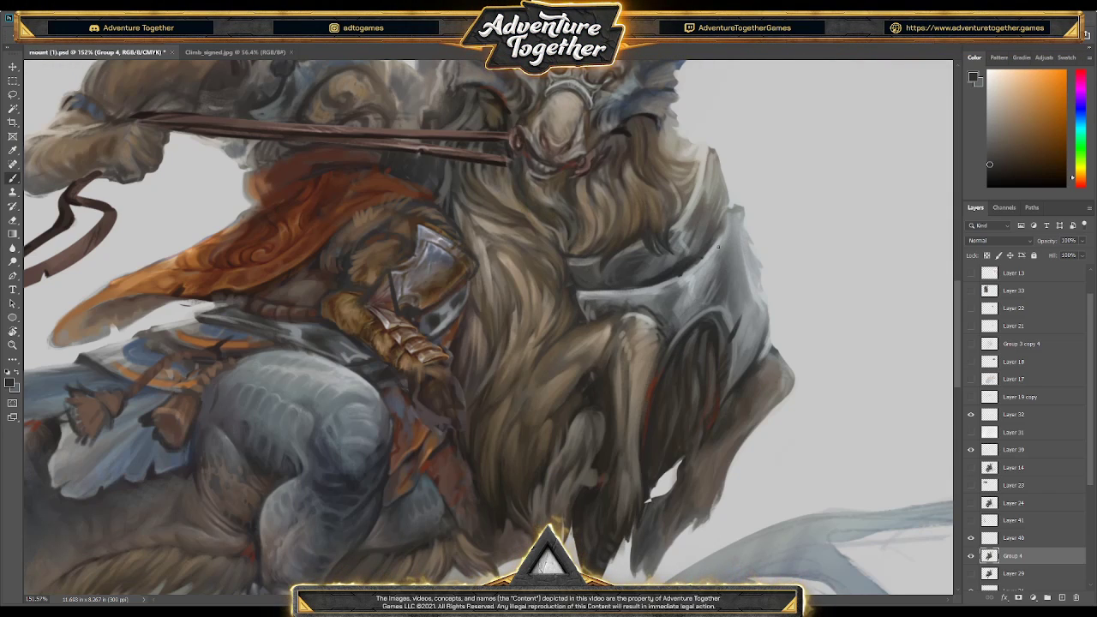
- Outline the pointed tip of the lower chest armour plate with a freehand selection, release it, and save the document
{"action": "left_click", "coordinate": [576, 293]}
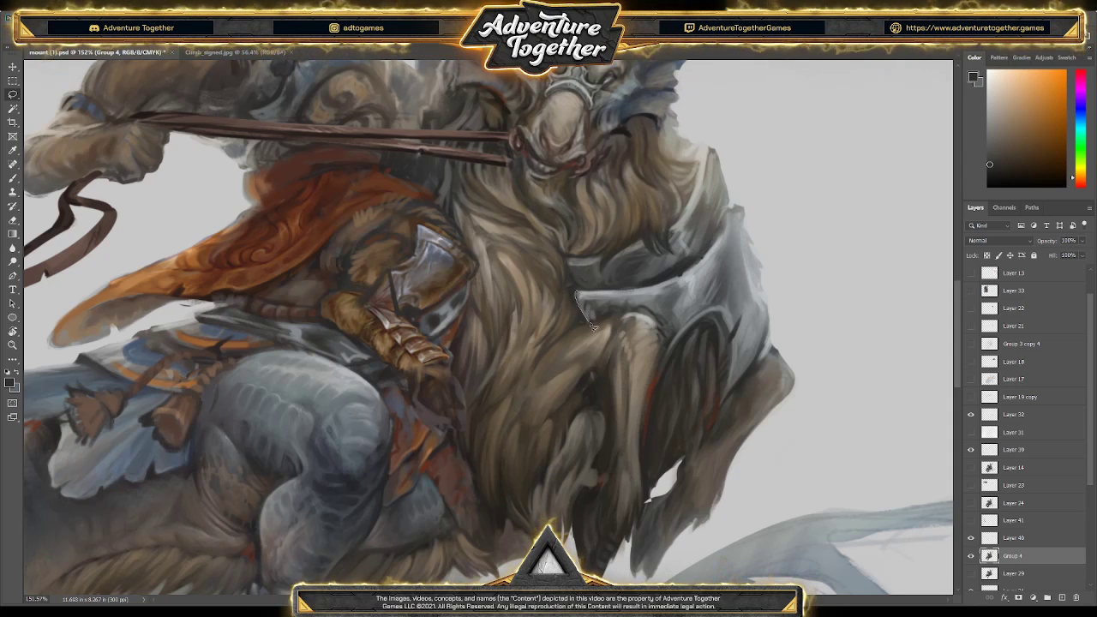
{"action": "left_click", "coordinate": [591, 324]}
{"action": "left_click", "coordinate": [610, 312]}
{"action": "left_click", "coordinate": [605, 299]}
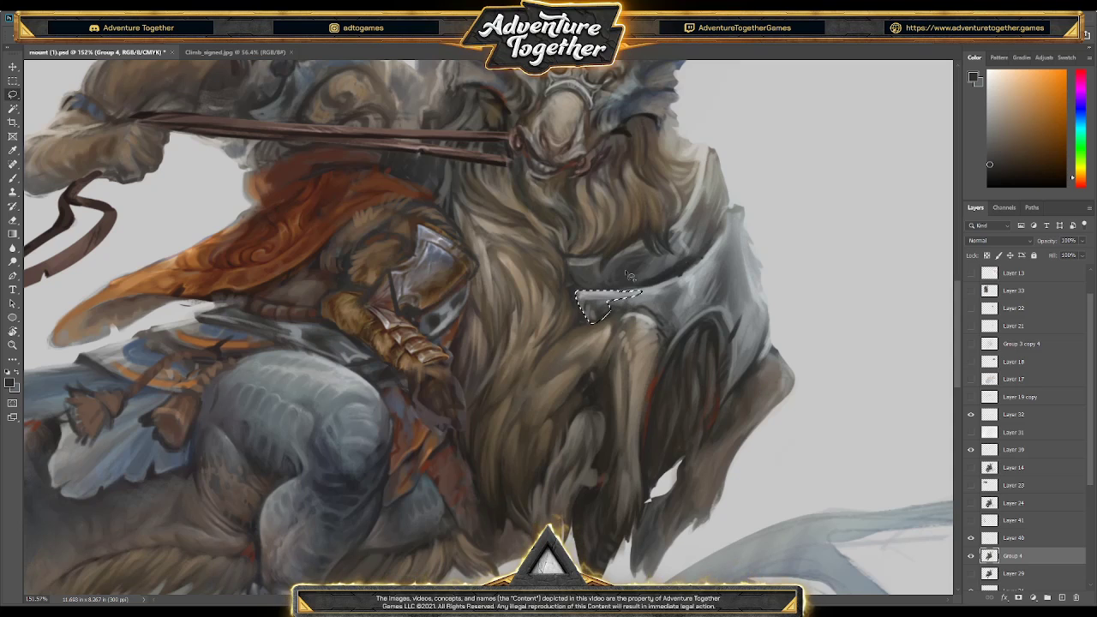
{"action": "key", "text": "BackSpace"}
{"action": "left_click", "coordinate": [674, 285]}
{"action": "left_click", "coordinate": [691, 271]}
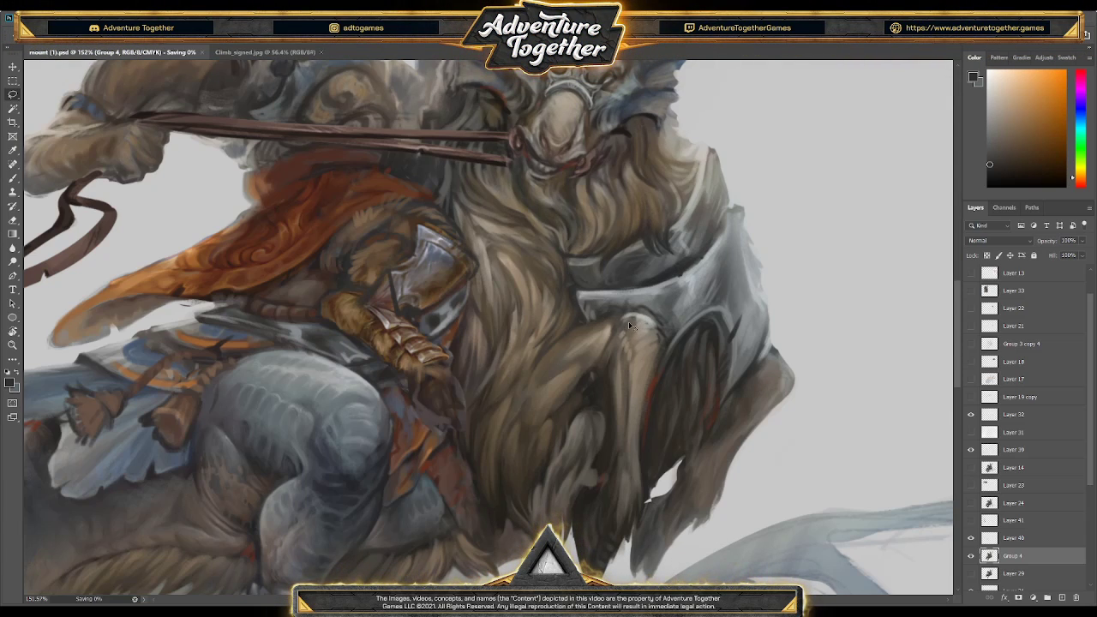
- Define a raised rim along the upper edge of the lower chest armour plate with dark strokes and sampled light grey
{"action": "key", "text": "b"}
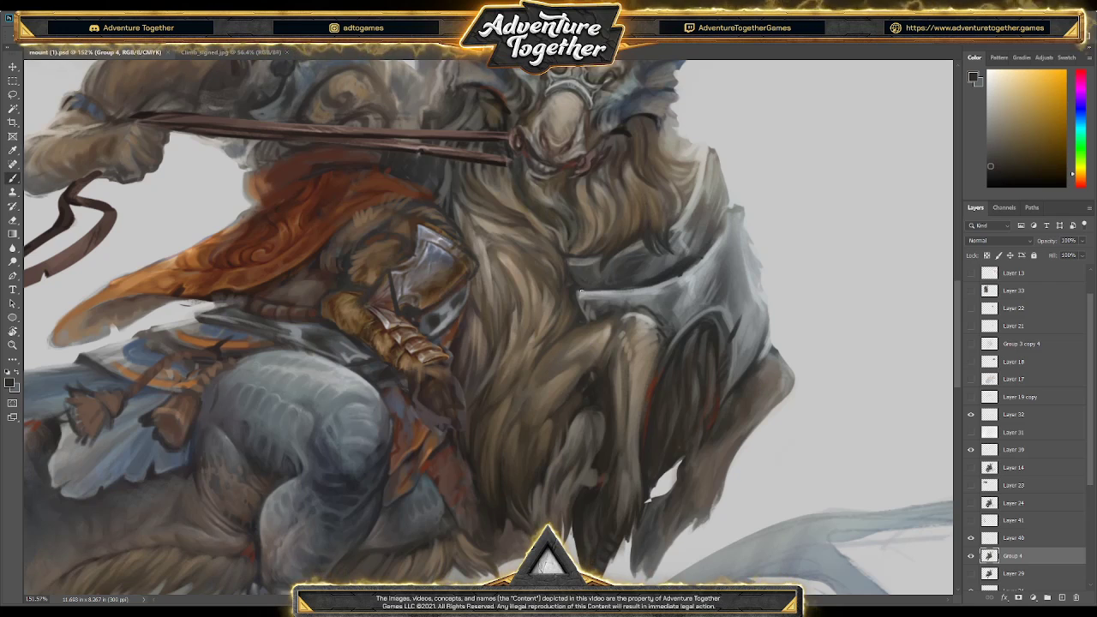
{"action": "left_click_drag", "start_coordinate": [612, 291], "coordinate": [708, 249]}
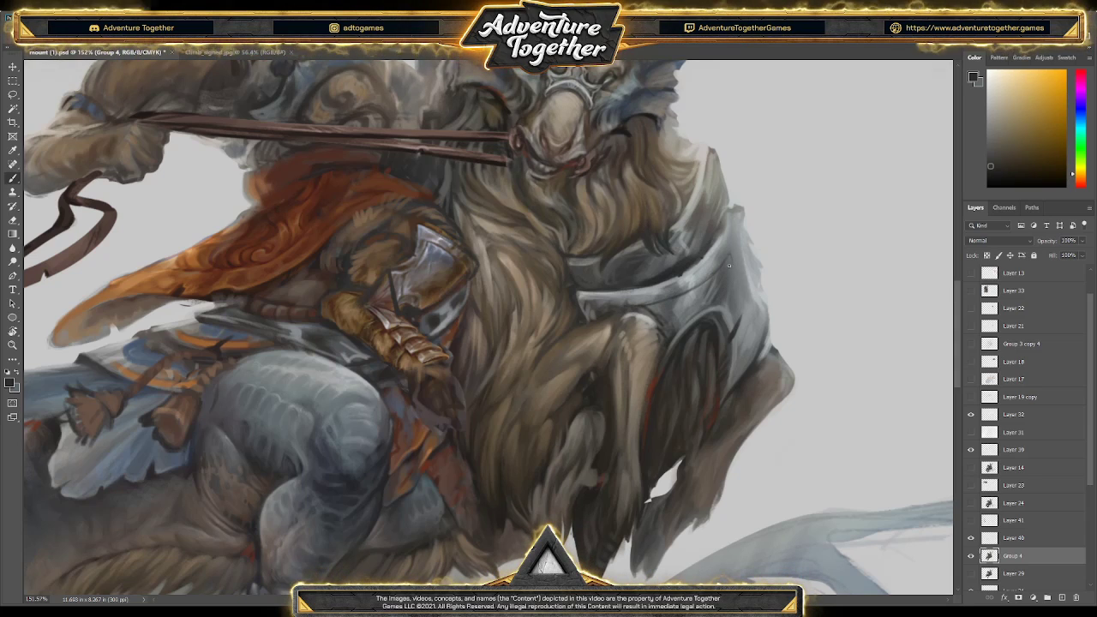
{"action": "key", "text": "alt"}
{"action": "left_click", "coordinate": [752, 295], "text": "alt"}
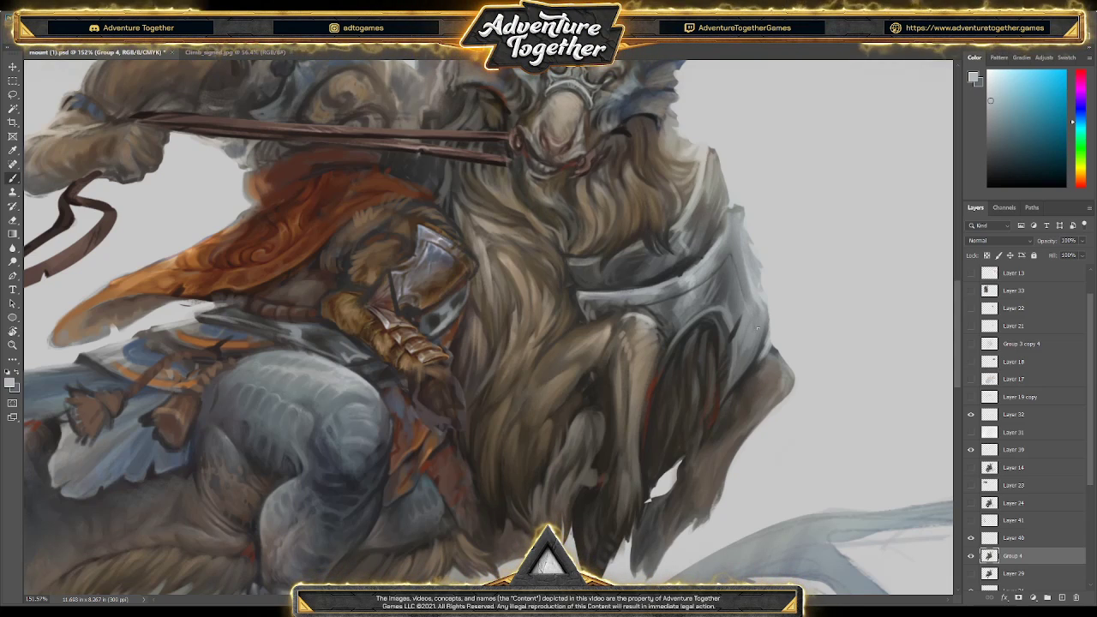
- Shade the outer side of the mount's chest armour with sampled light and mid blue-grey tones
{"action": "left_click", "coordinate": [763, 333], "text": "alt"}
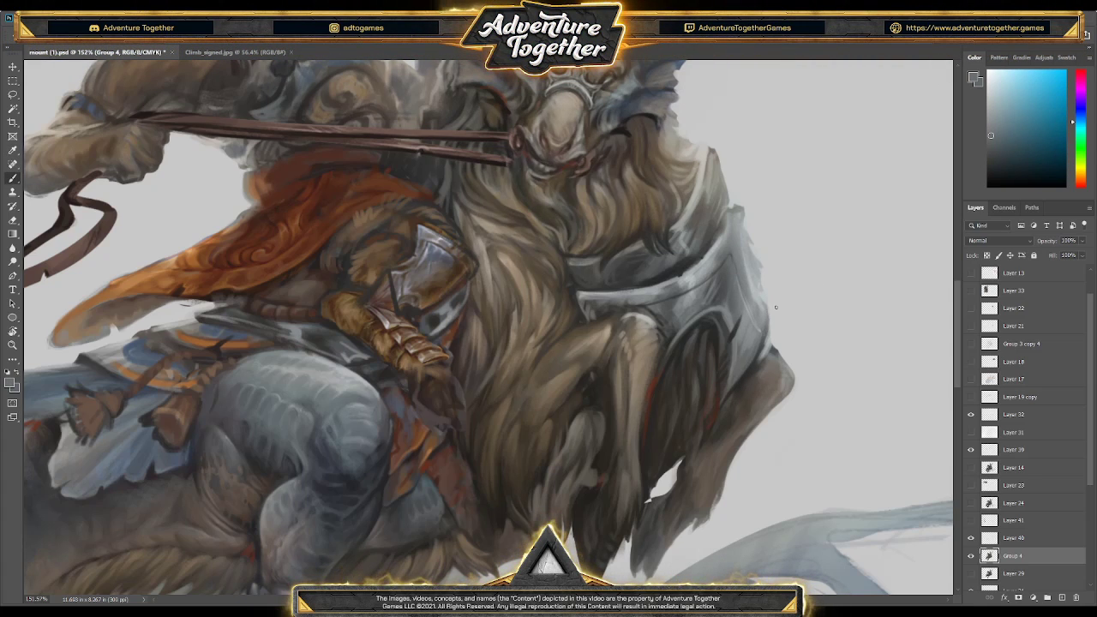
{"action": "left_click", "coordinate": [767, 300], "text": "alt"}
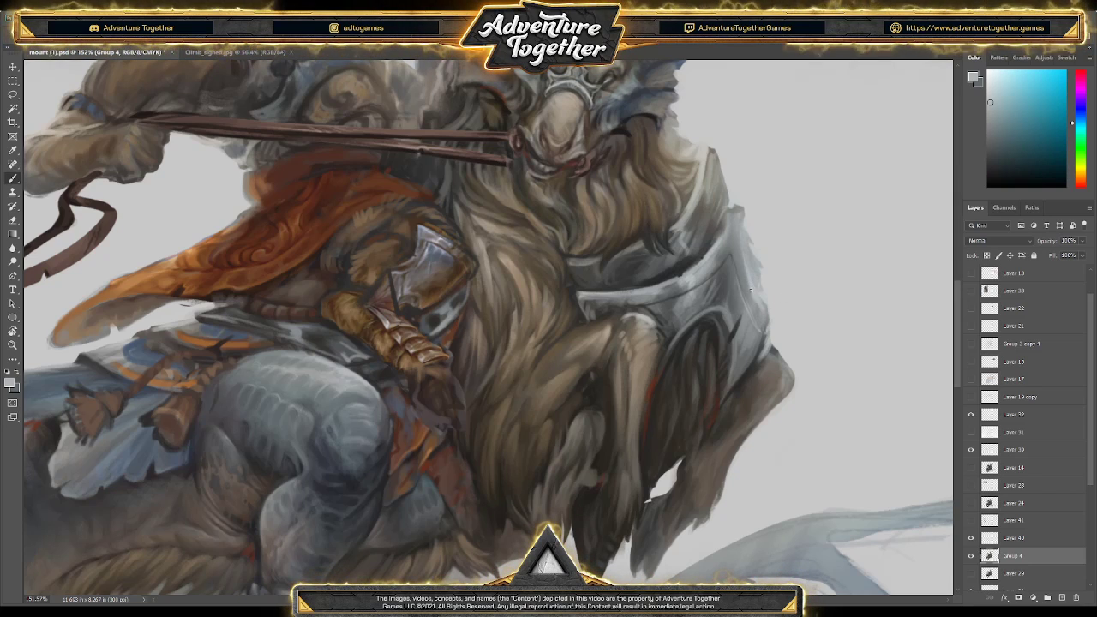
{"action": "left_click", "coordinate": [753, 295], "text": "alt"}
{"action": "left_click", "coordinate": [753, 313], "text": "alt"}
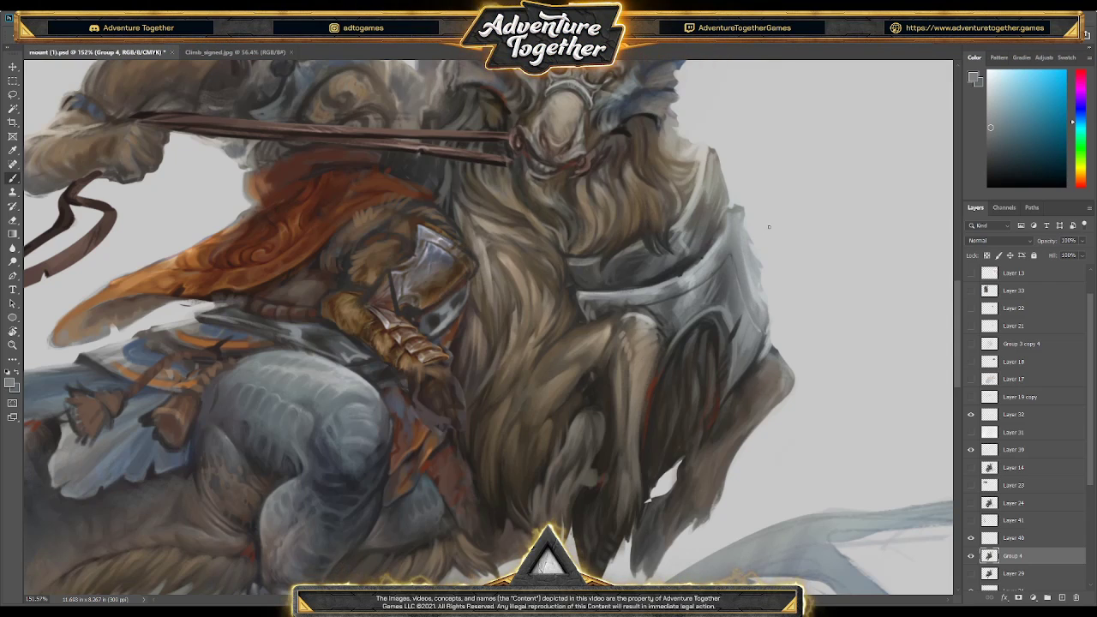
{"action": "left_click", "coordinate": [693, 294], "text": "alt"}
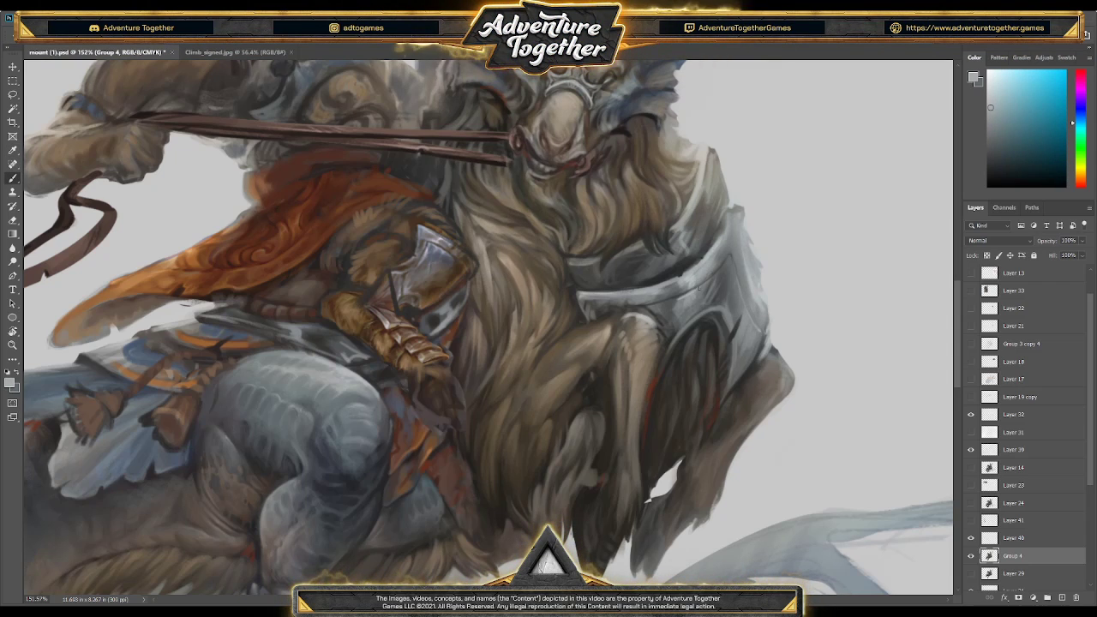
{"action": "mouse_move", "coordinate": [755, 287]}
{"action": "left_mouse_down"}
{"action": "mouse_move", "coordinate": [724, 296]}
{"action": "mouse_move", "coordinate": [740, 251]}
{"action": "mouse_move", "coordinate": [753, 253]}
{"action": "left_mouse_up"}
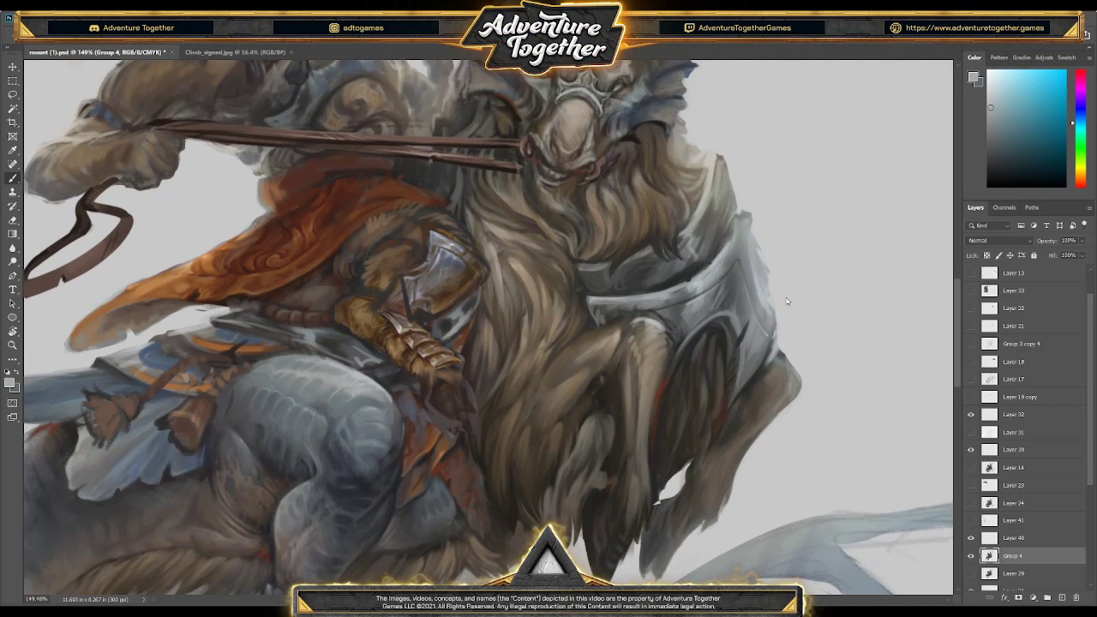
- Tint the mount's chest armour with brown and blue tones sampled from the rider's arm armour, and save the document
{"action": "left_click", "coordinate": [467, 268], "text": "alt"}
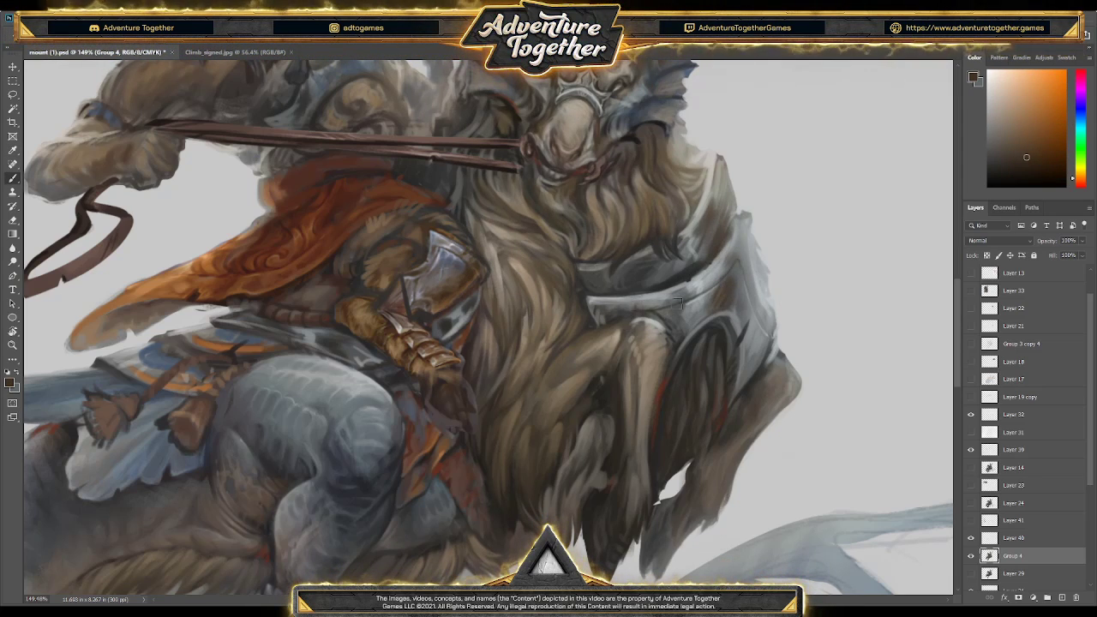
{"action": "left_click", "coordinate": [442, 300], "text": "alt"}
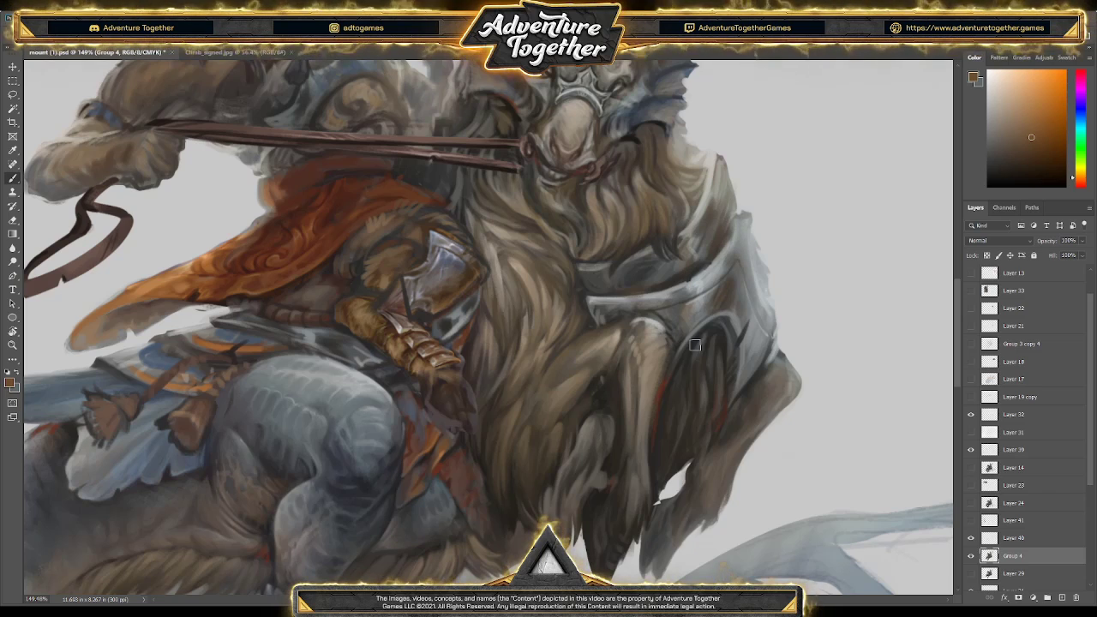
{"action": "key", "text": "i"}
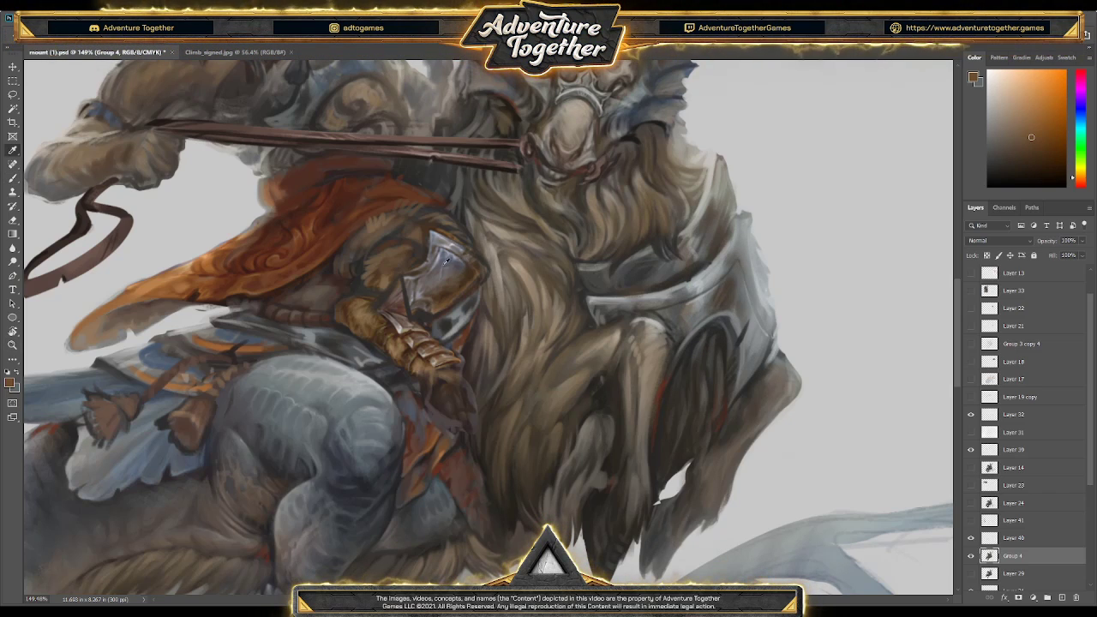
{"action": "left_click", "coordinate": [446, 260]}
{"action": "key", "text": "b"}
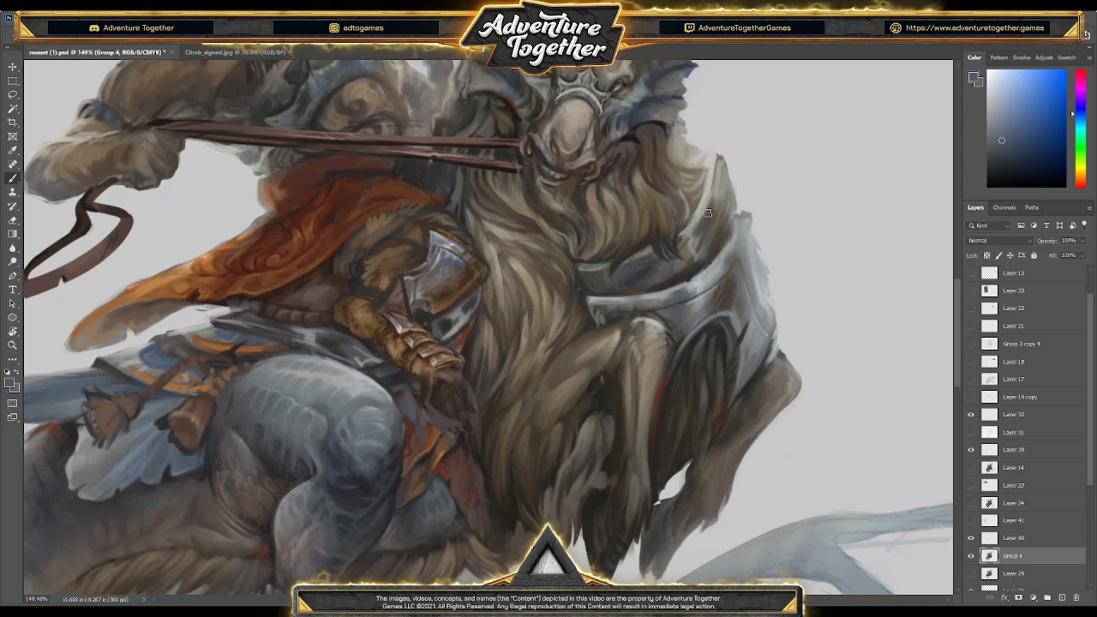
{"action": "left_click_drag", "start_coordinate": [708, 212], "coordinate": [669, 240]}
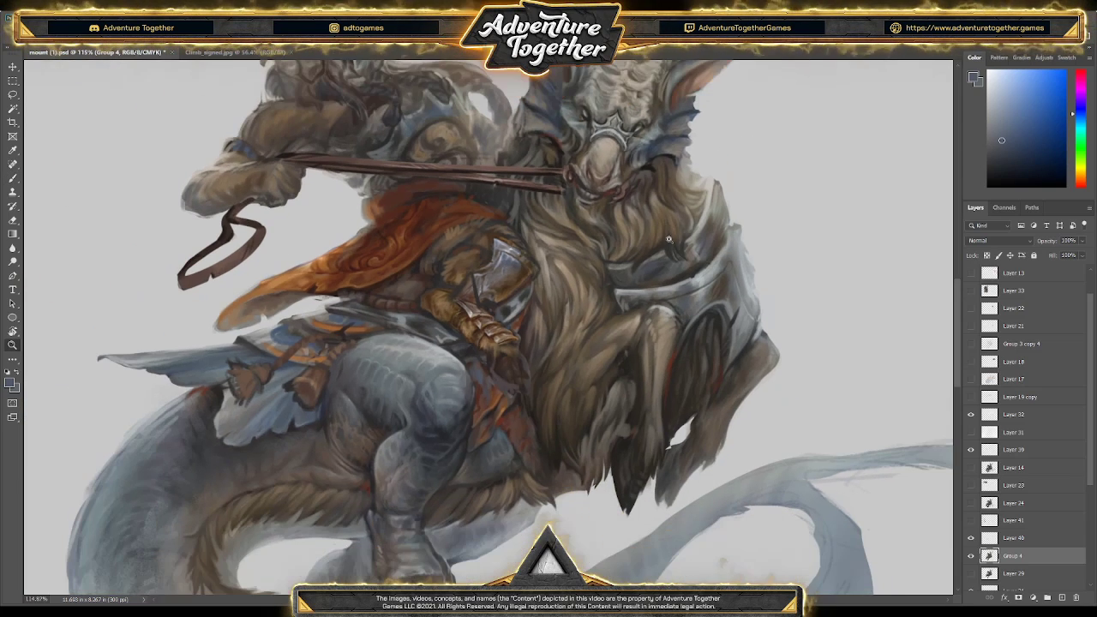
{"action": "left_click", "coordinate": [669, 239], "text": "alt"}
{"action": "key", "text": "ctrl+s"}
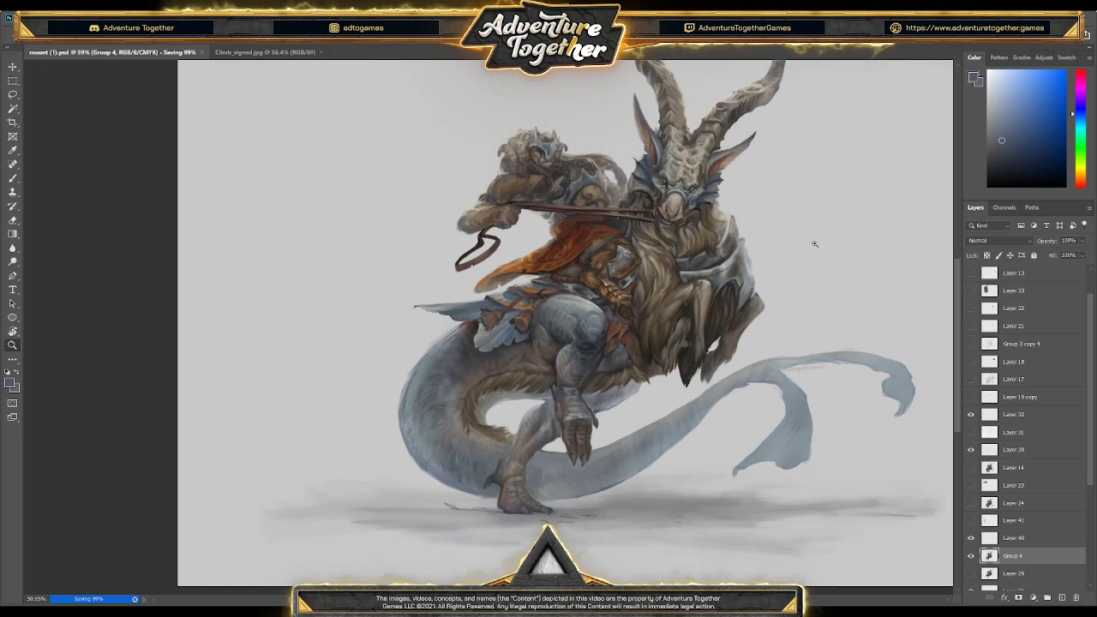
- Blend the mount's chest fur beside the rider's arm armour with dark, mid and light brown tones sampled from the surrounding fur
{"action": "mouse_move", "coordinate": [634, 266]}
{"action": "left_mouse_down"}
{"action": "mouse_move", "coordinate": [663, 263]}
{"action": "mouse_move", "coordinate": [647, 272]}
{"action": "left_mouse_up"}
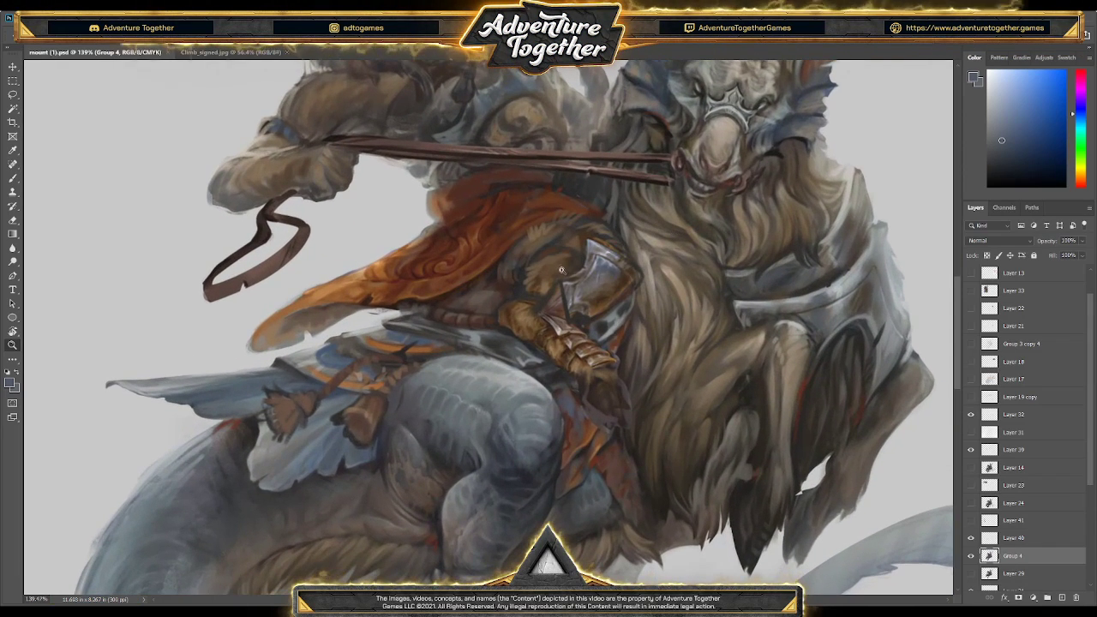
{"action": "key", "text": "b"}
{"action": "left_click", "coordinate": [644, 252], "text": "alt"}
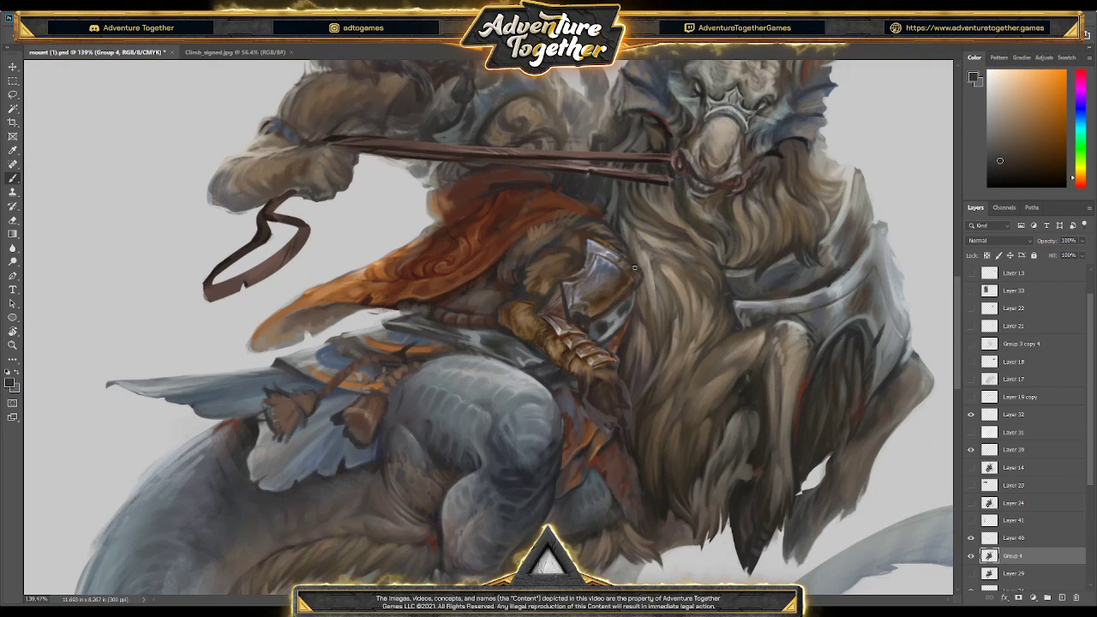
{"action": "left_click", "coordinate": [635, 250], "text": "alt"}
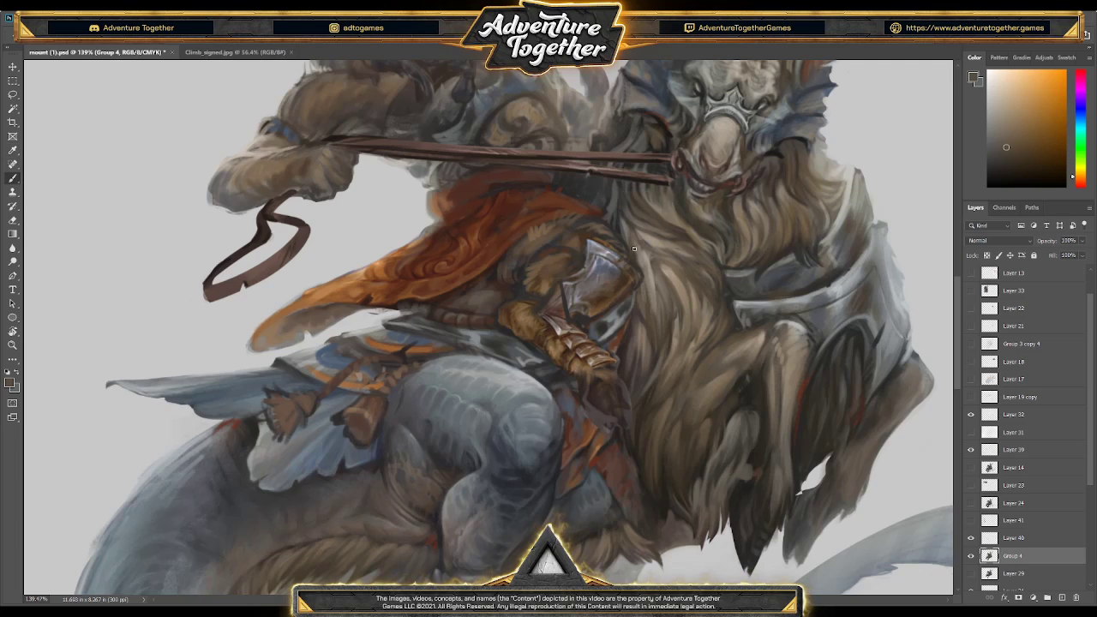
{"action": "left_click", "coordinate": [635, 266], "text": "alt"}
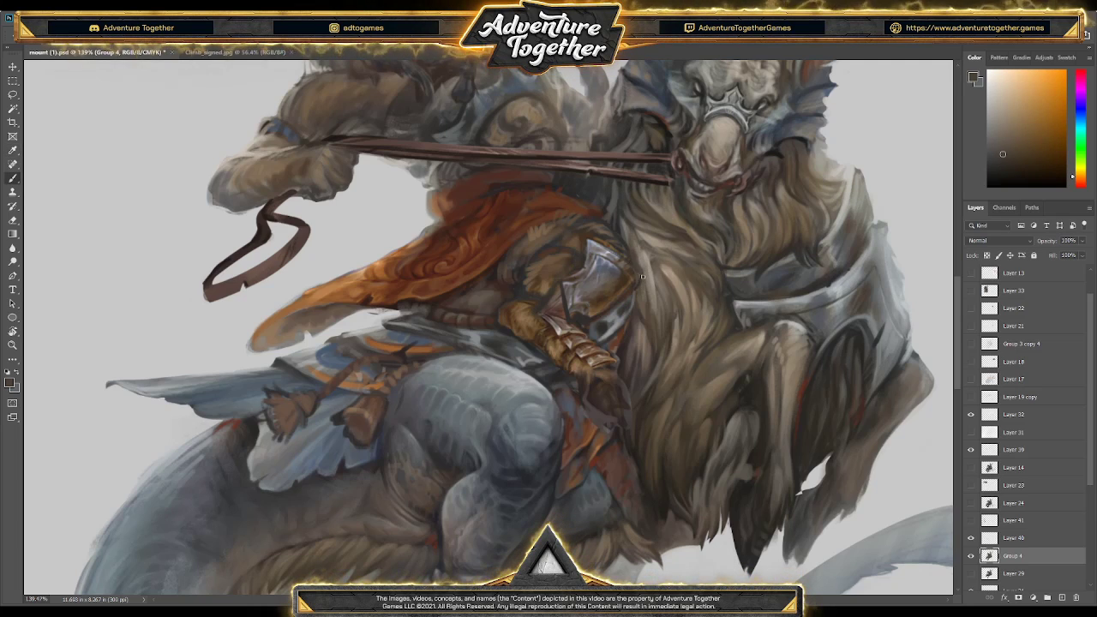
{"action": "left_click", "coordinate": [643, 278], "text": "alt"}
{"action": "left_click", "coordinate": [634, 282], "text": "alt"}
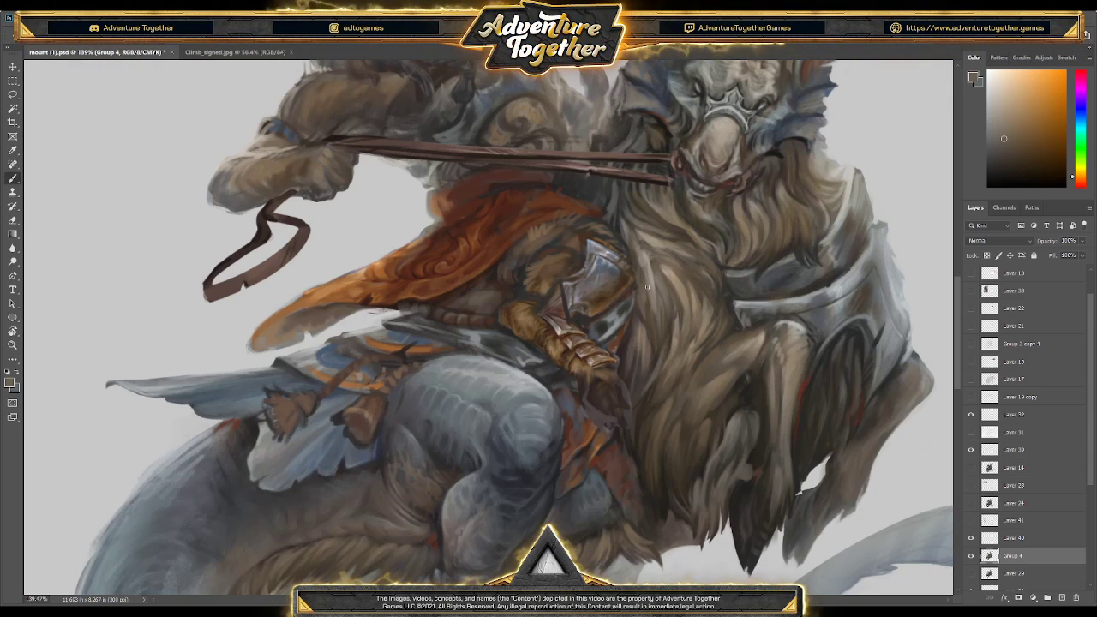
{"action": "left_click", "coordinate": [647, 304], "text": "alt"}
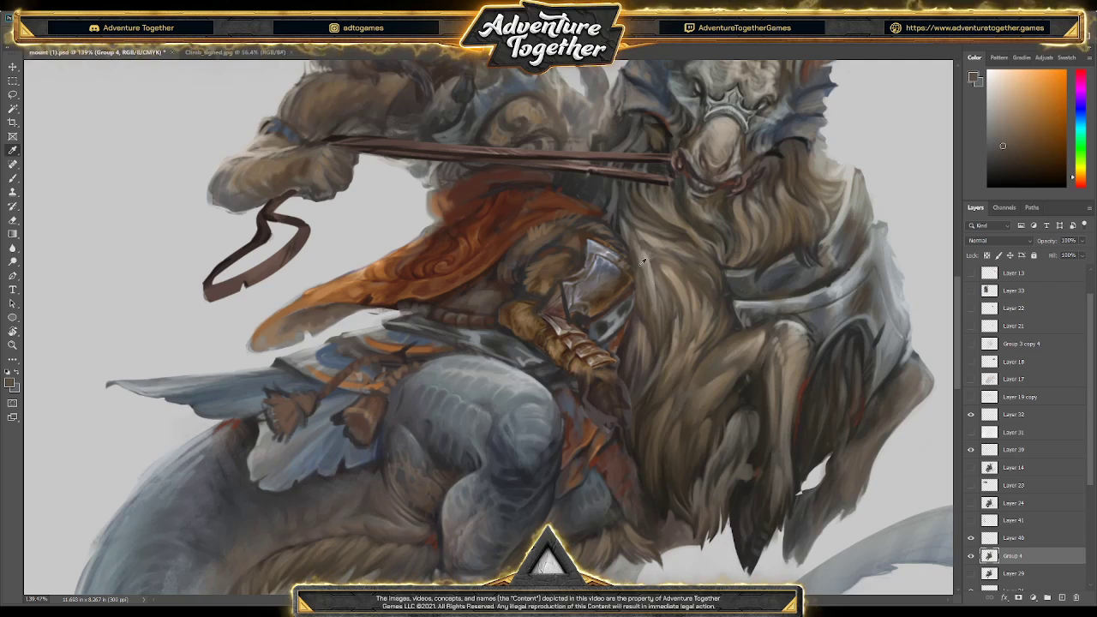
{"action": "left_click", "coordinate": [648, 299], "text": "alt"}
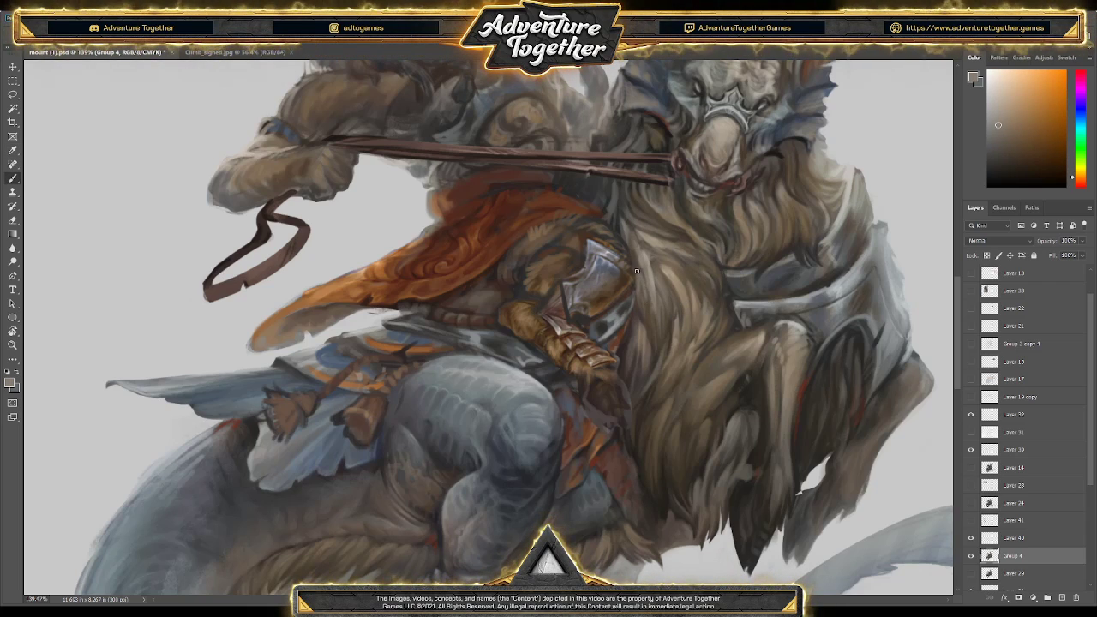
{"action": "left_click", "coordinate": [646, 311], "text": "alt"}
{"action": "left_click", "coordinate": [649, 316], "text": "alt"}
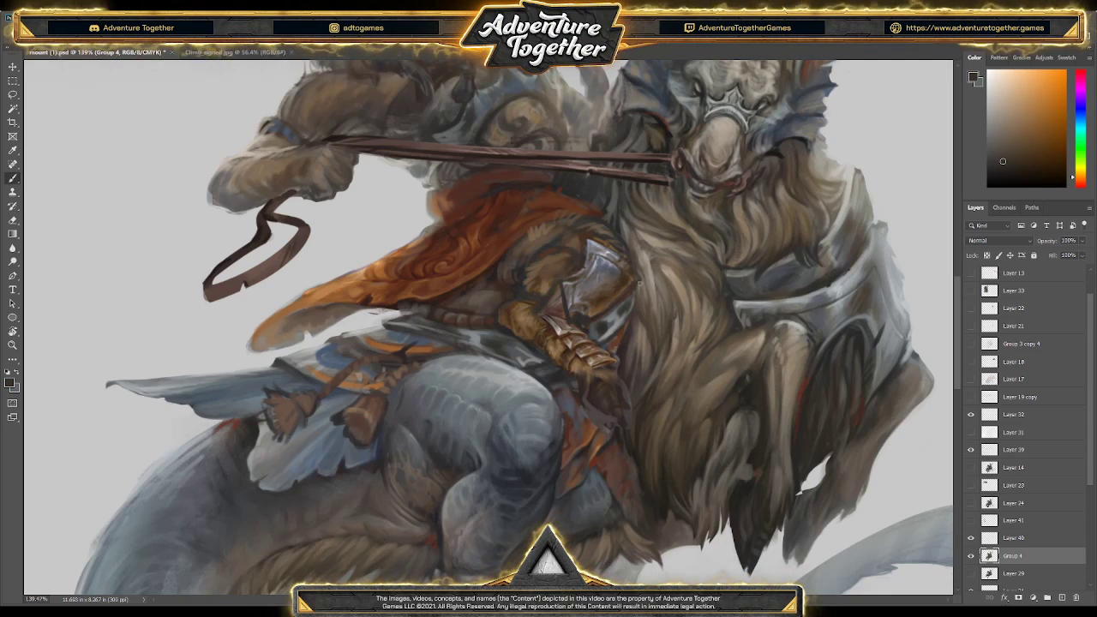
- Refine the lower plate and edges of the rider's arm armour with sampled blue-grey, dark brown and near-black tones
{"action": "left_click", "coordinate": [605, 318], "text": "alt"}
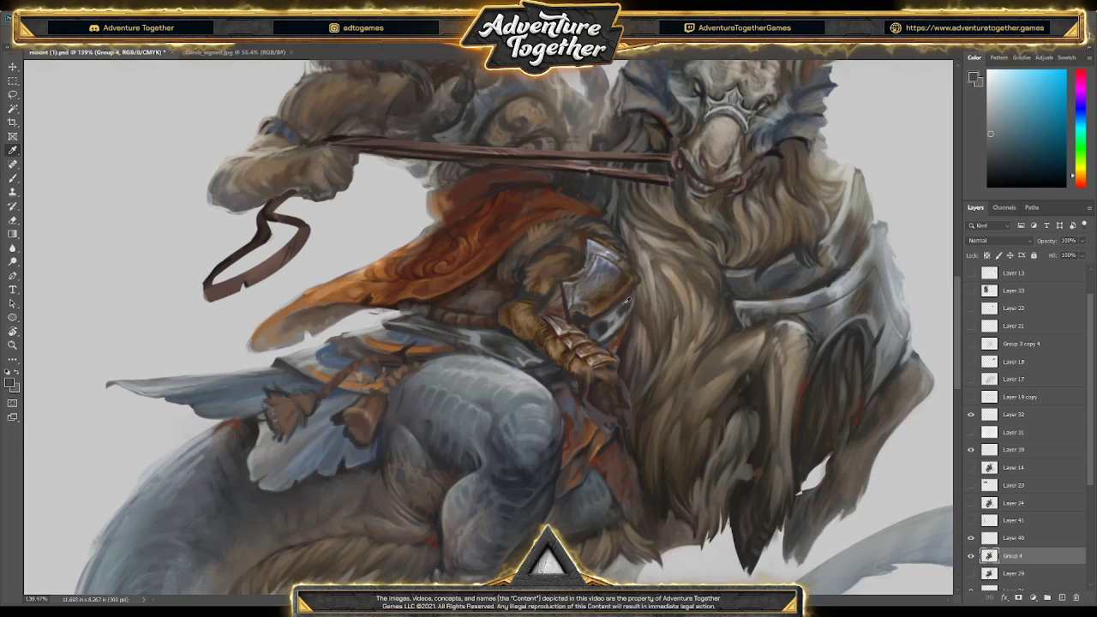
{"action": "left_click", "coordinate": [600, 333], "text": "alt"}
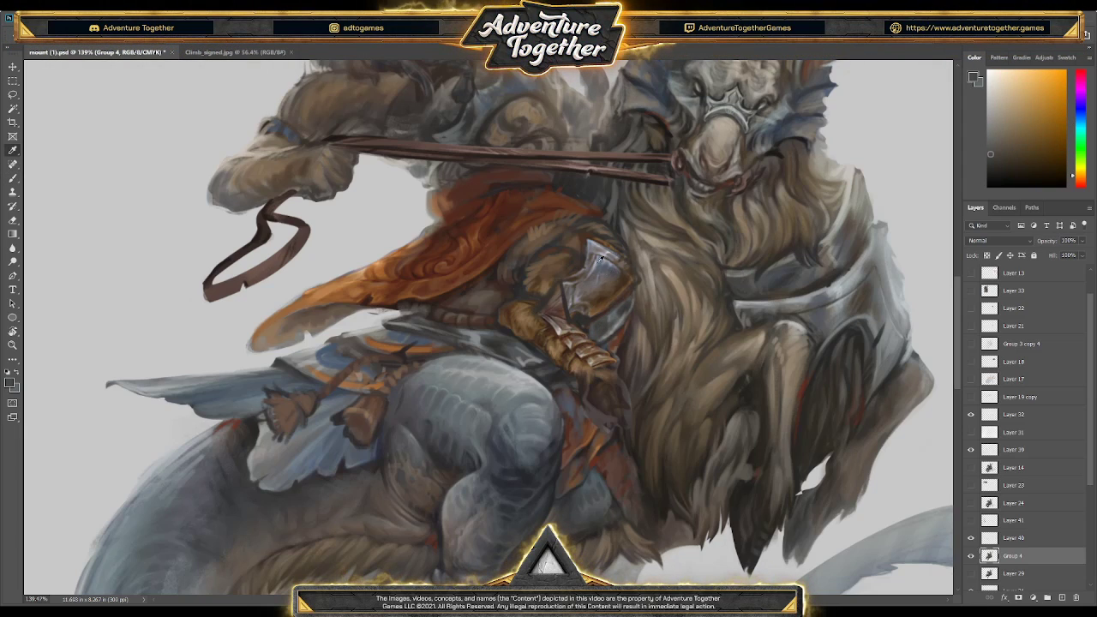
{"action": "left_click", "coordinate": [590, 243], "text": "alt"}
{"action": "left_click", "coordinate": [757, 302], "text": "alt"}
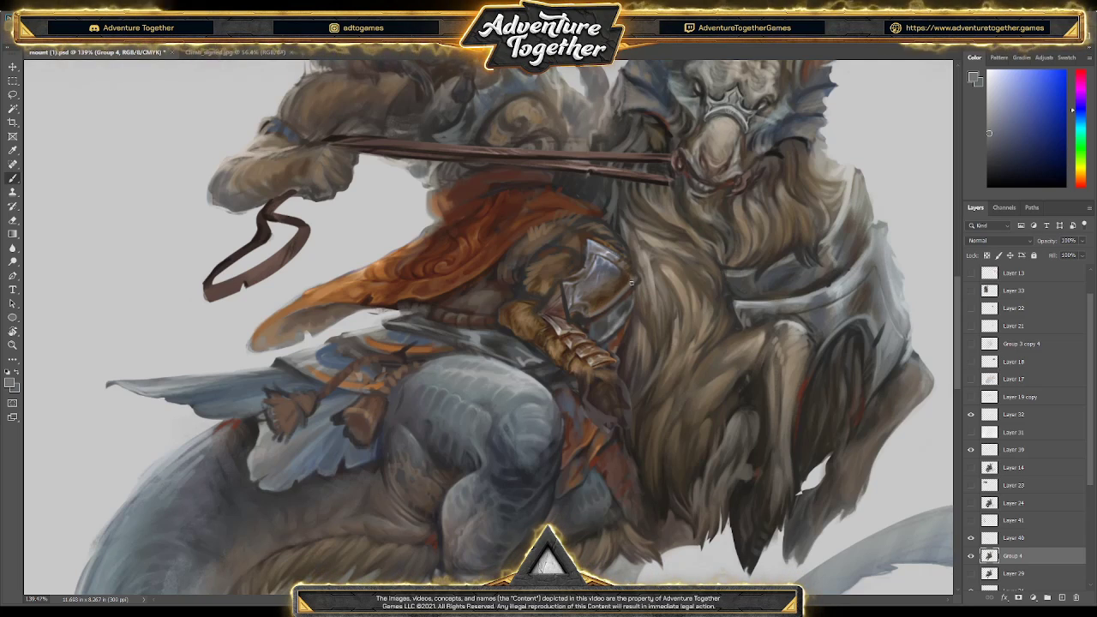
{"action": "left_click", "coordinate": [573, 317], "text": "alt"}
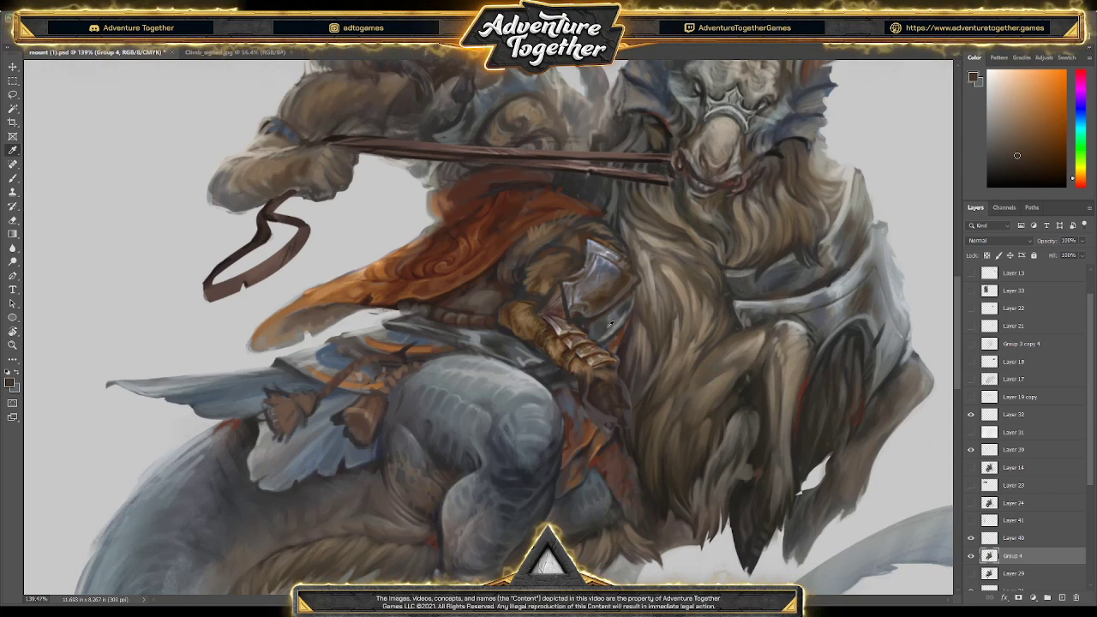
{"action": "left_click", "coordinate": [578, 320], "text": "alt"}
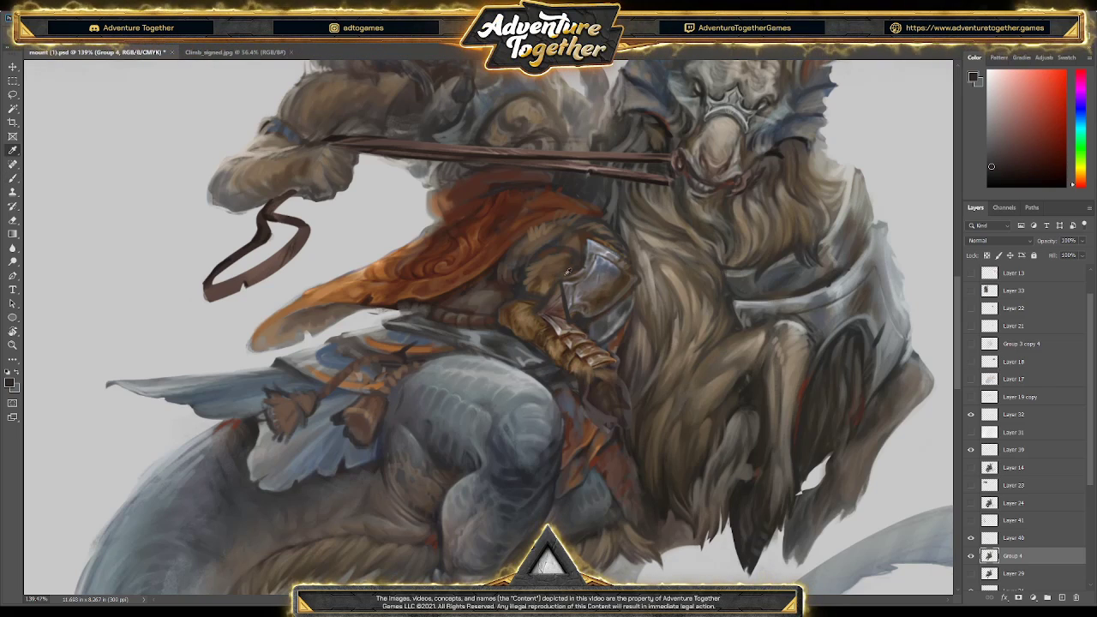
{"action": "left_click", "coordinate": [567, 283], "text": "alt"}
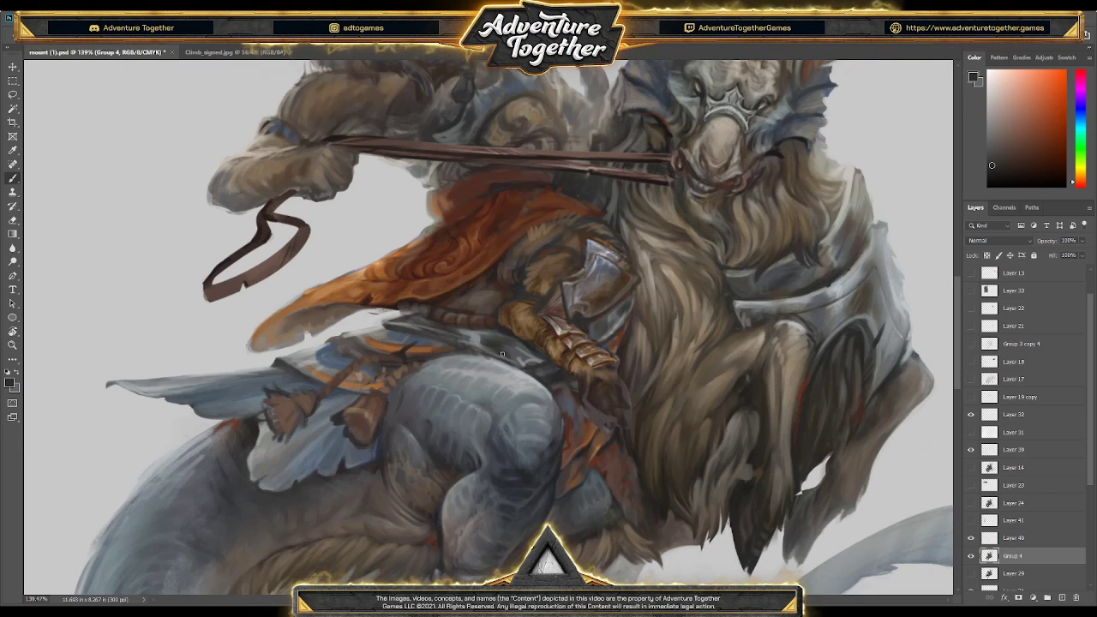
- Touch up the saddle edge and the area around the rider's gauntleted hand with sampled dark and warm brown tones, and save the document
{"action": "left_click", "coordinate": [505, 324], "text": "alt"}
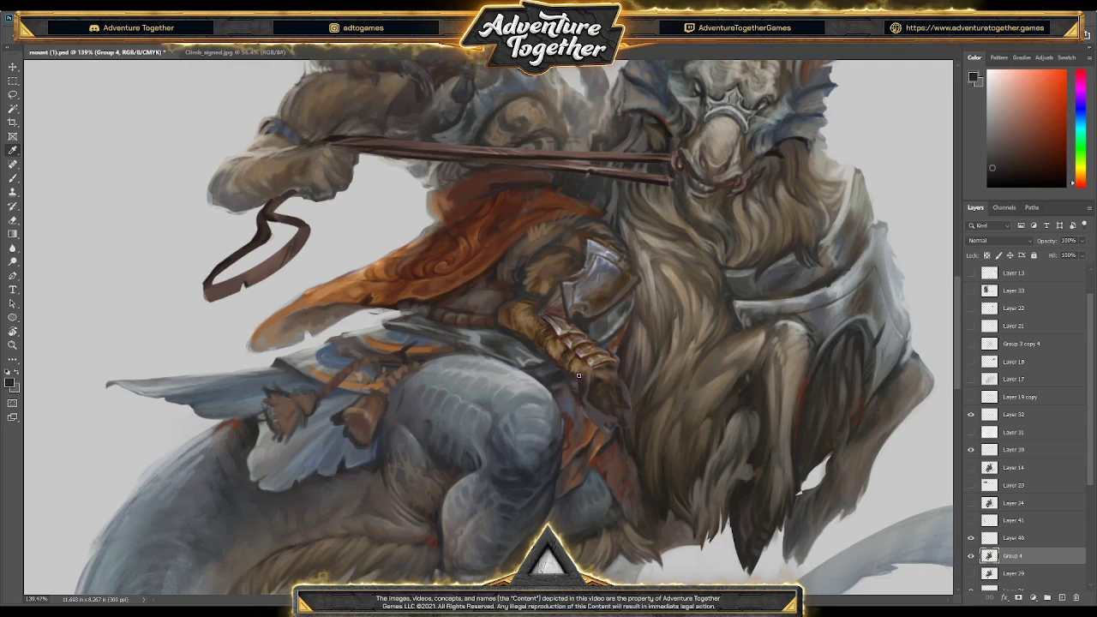
{"action": "left_click", "coordinate": [579, 375], "text": "alt"}
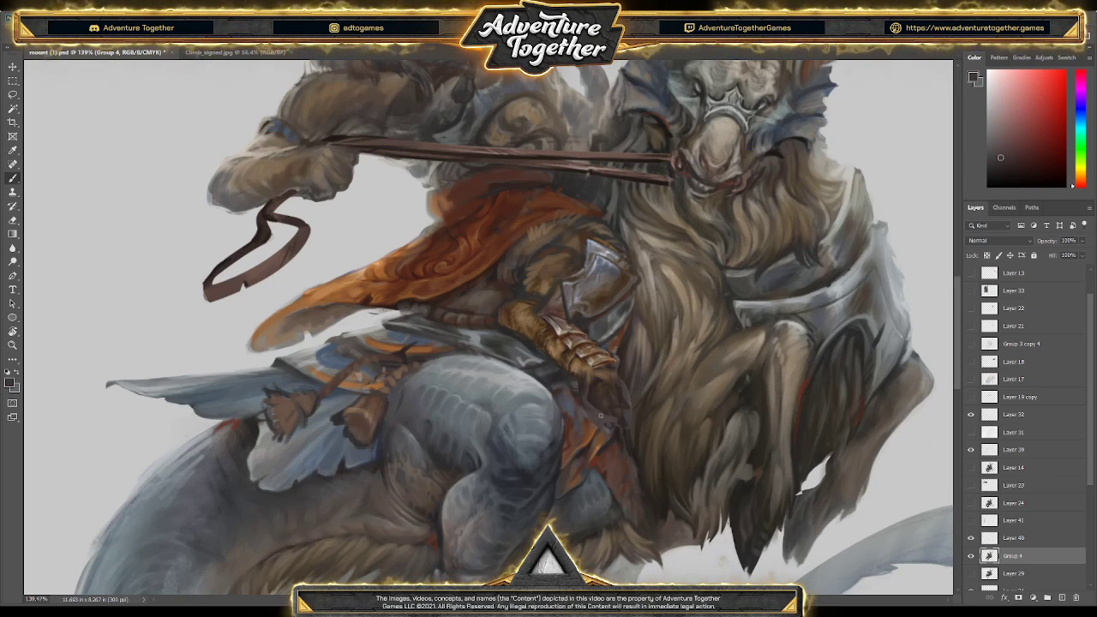
{"action": "left_click", "coordinate": [566, 379], "text": "alt"}
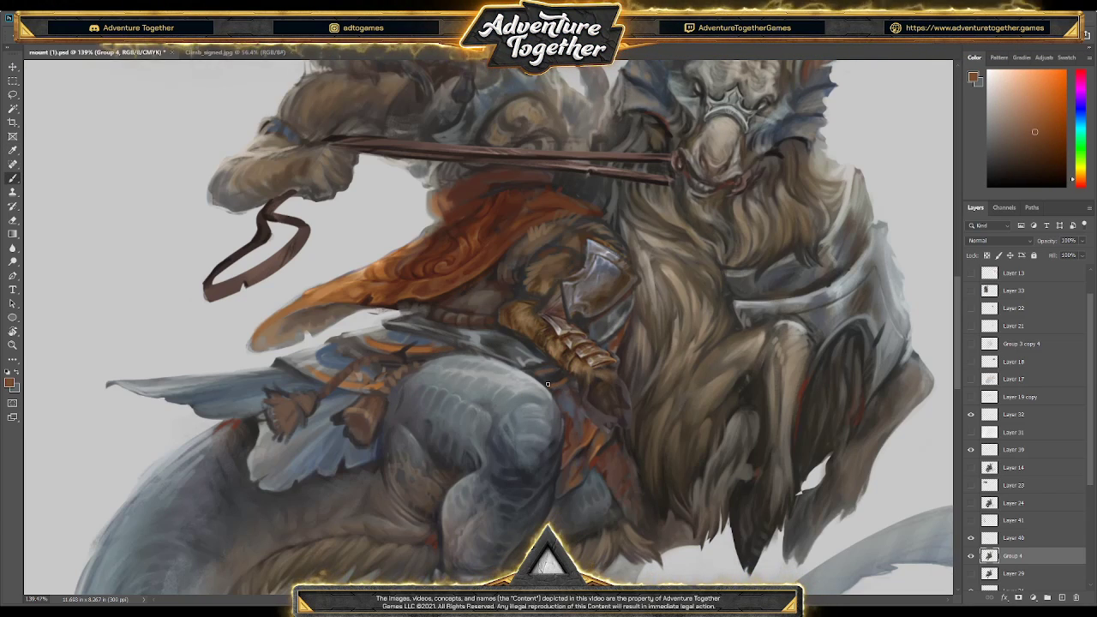
{"action": "key", "text": "ctrl+s"}
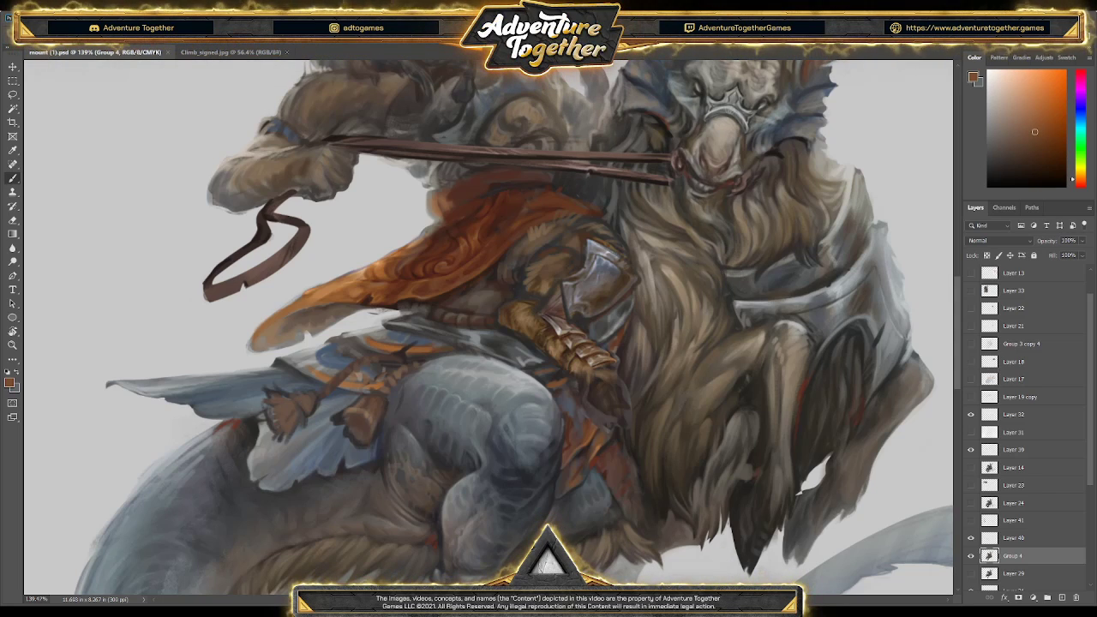
{"action": "scroll", "coordinate": [487, 326], "scroll_direction": "down", "scroll_amount": 6}
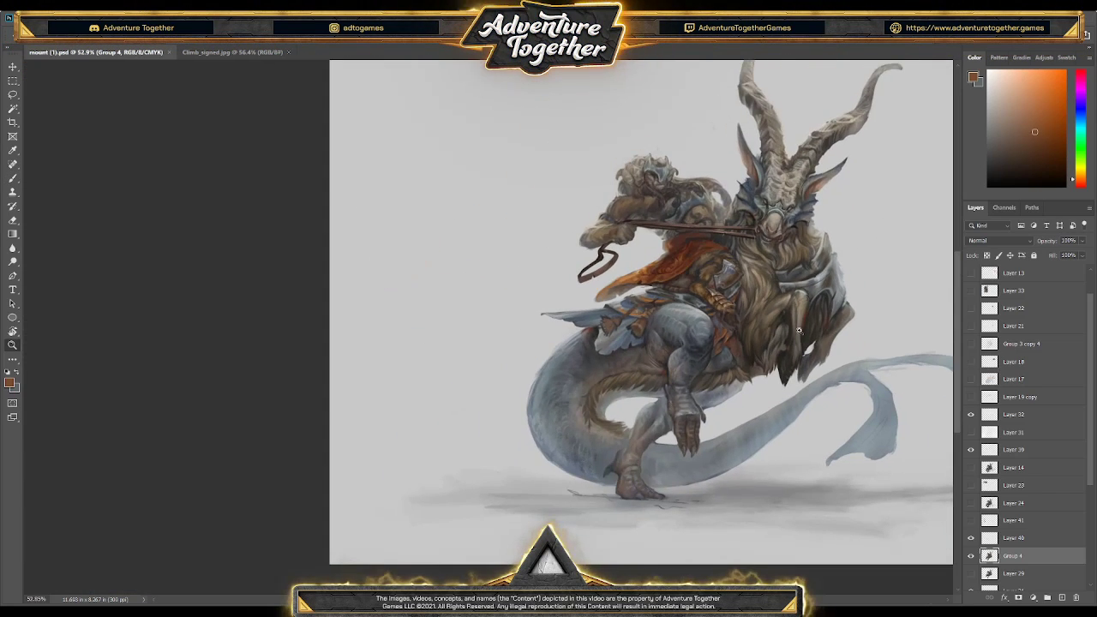
{"action": "scroll", "coordinate": [614, 442], "scroll_direction": "right", "scroll_amount": 4}
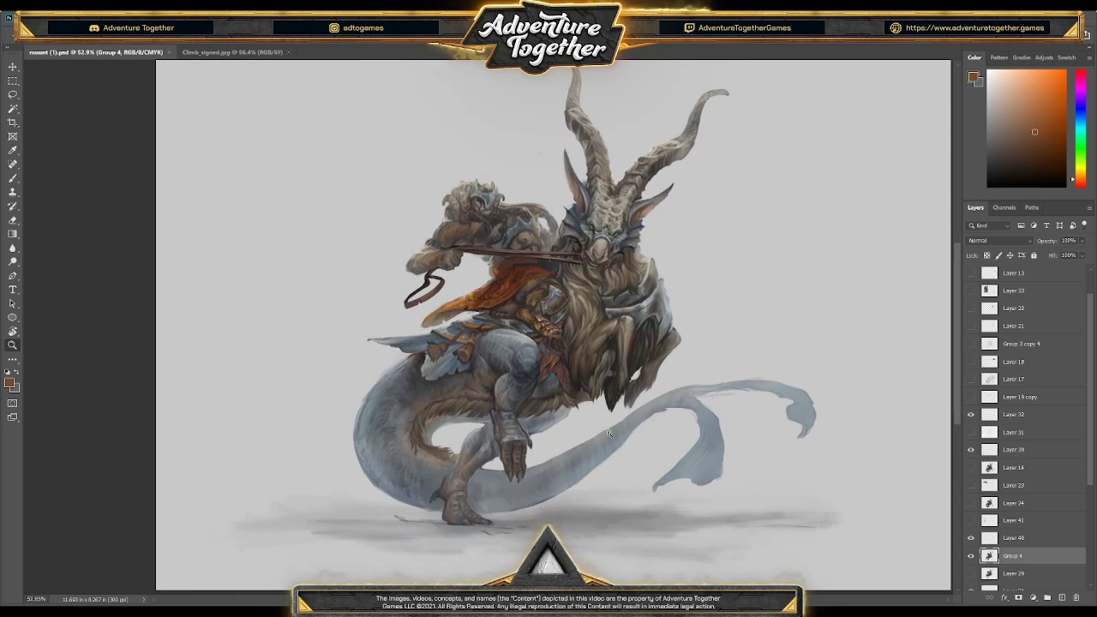
- Select the rider's two arms on the Group 4 layer with freehand lasso outlines, including the bracer and both hands
{"action": "scroll", "coordinate": [491, 294], "scroll_direction": "up", "scroll_amount": 4}
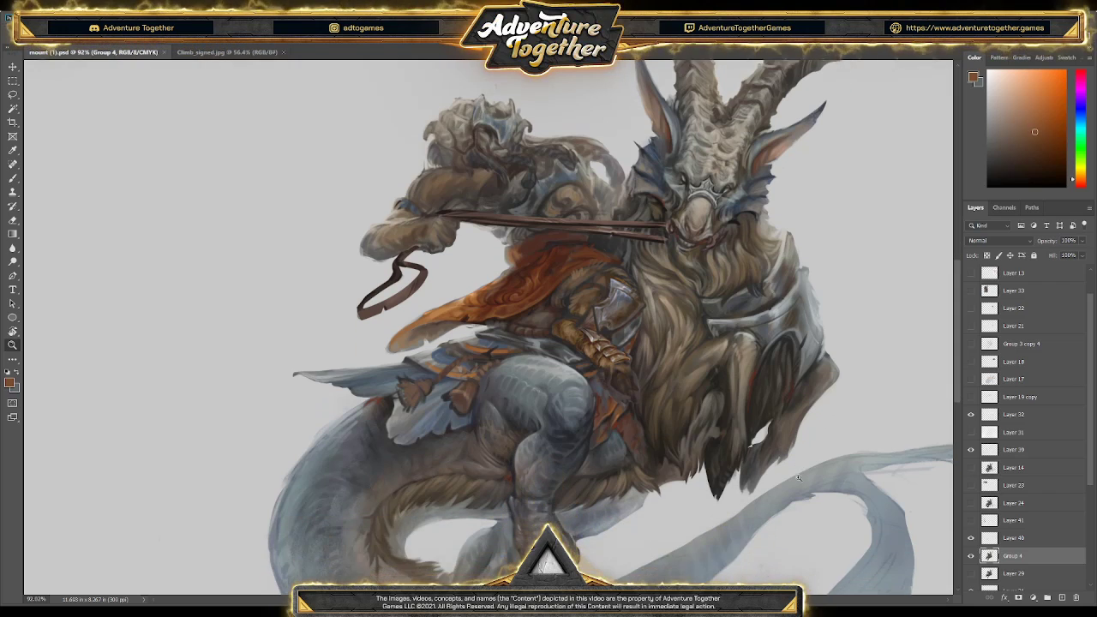
{"action": "scroll", "coordinate": [776, 421], "scroll_direction": "up", "scroll_amount": 2}
{"action": "left_click_drag", "start_coordinate": [776, 420], "coordinate": [773, 419]}
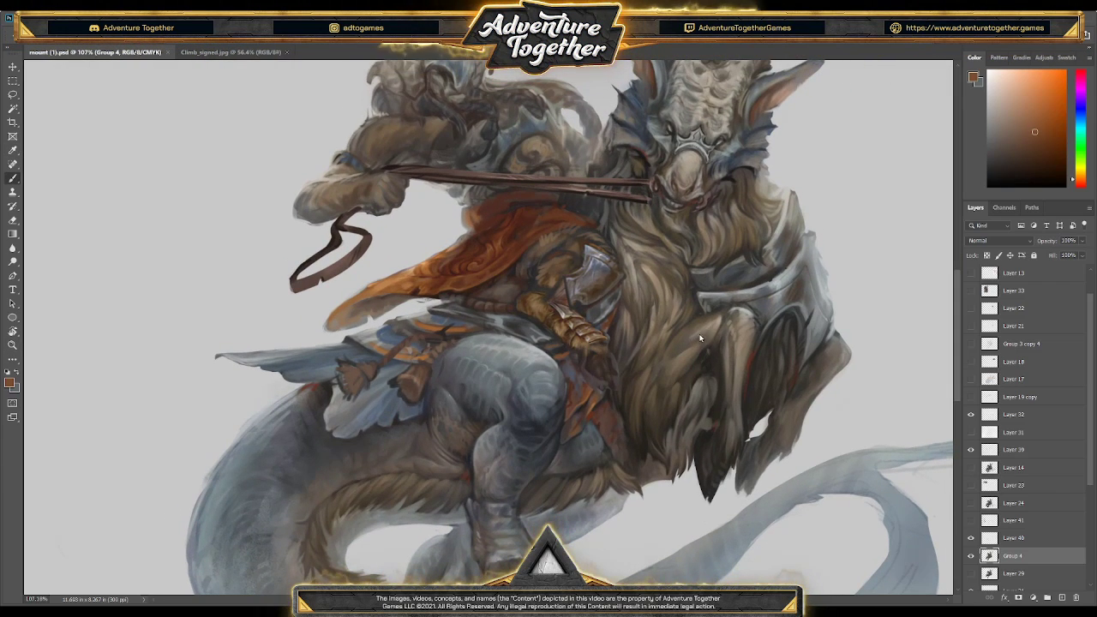
{"action": "key", "text": "z"}
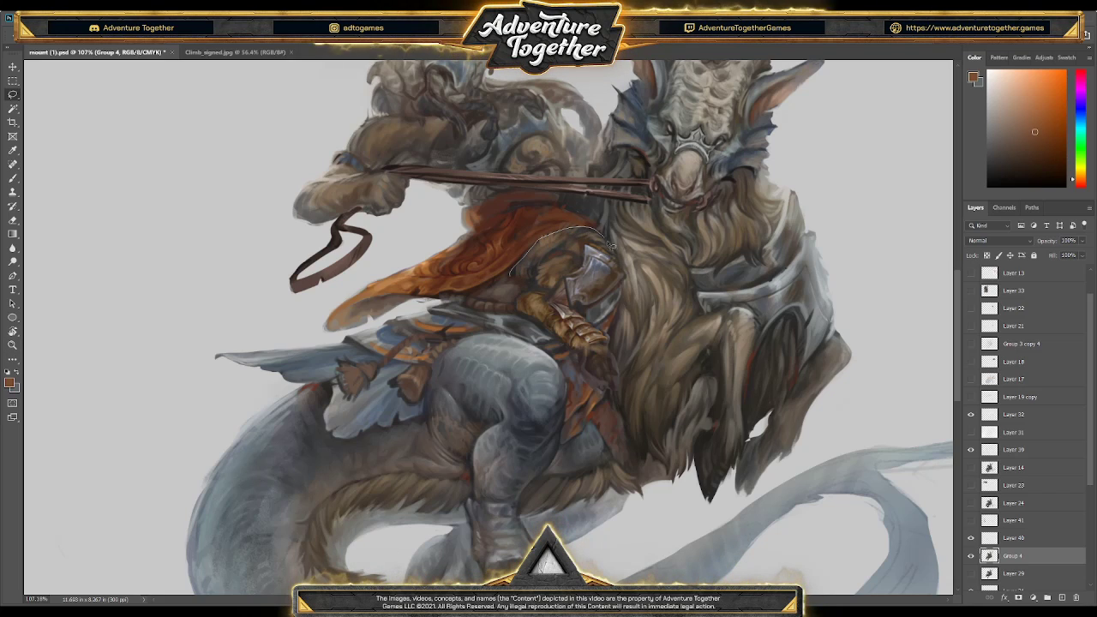
{"action": "mouse_move", "coordinate": [614, 256]}
{"action": "left_mouse_down"}
{"action": "mouse_move", "coordinate": [584, 251]}
{"action": "mouse_move", "coordinate": [551, 307]}
{"action": "left_mouse_up"}
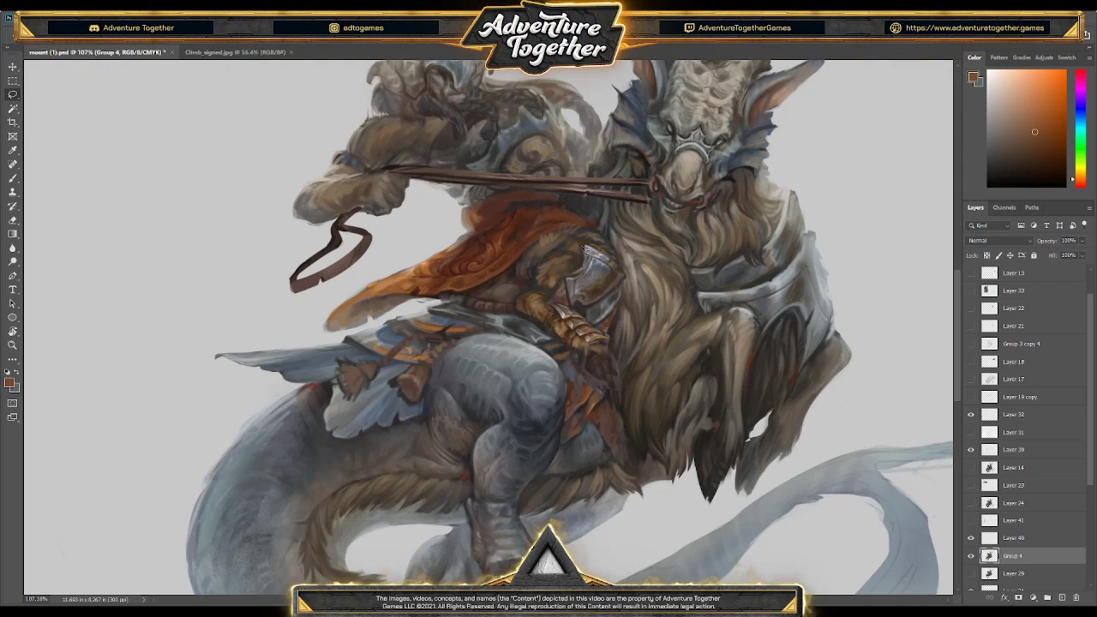
{"action": "mouse_move", "coordinate": [592, 321]}
{"action": "left_mouse_down"}
{"action": "mouse_move", "coordinate": [617, 358]}
{"action": "mouse_move", "coordinate": [611, 386]}
{"action": "mouse_move", "coordinate": [525, 297]}
{"action": "left_mouse_up"}
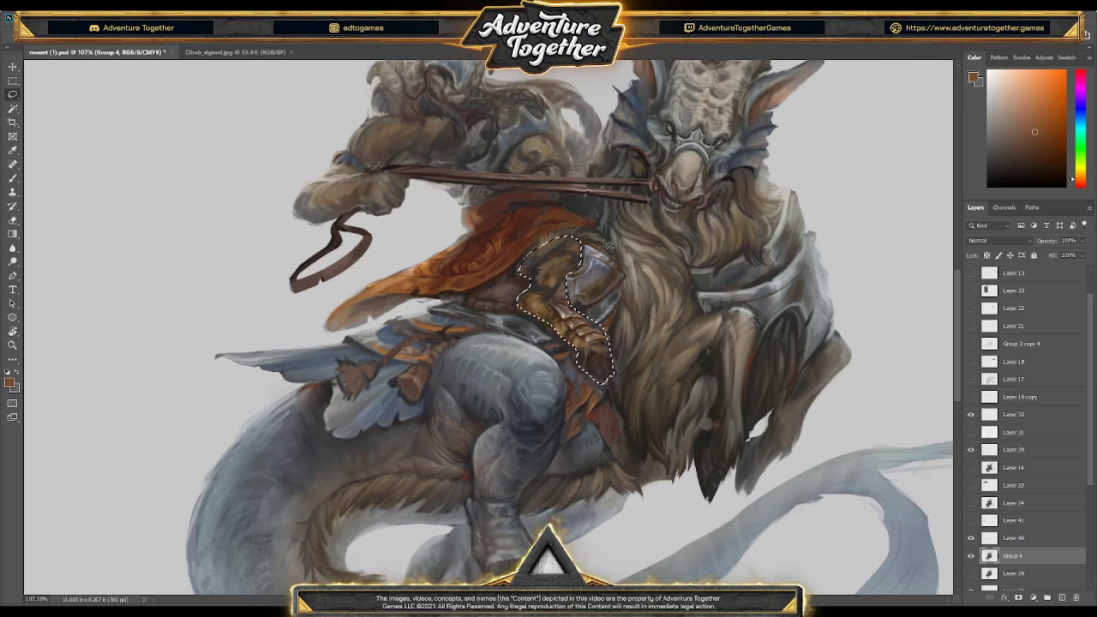
{"action": "mouse_move", "coordinate": [421, 166]}
{"action": "left_mouse_down"}
{"action": "mouse_move", "coordinate": [379, 170]}
{"action": "mouse_move", "coordinate": [402, 210]}
{"action": "mouse_move", "coordinate": [309, 212]}
{"action": "mouse_move", "coordinate": [310, 180]}
{"action": "mouse_move", "coordinate": [377, 165]}
{"action": "left_mouse_up"}
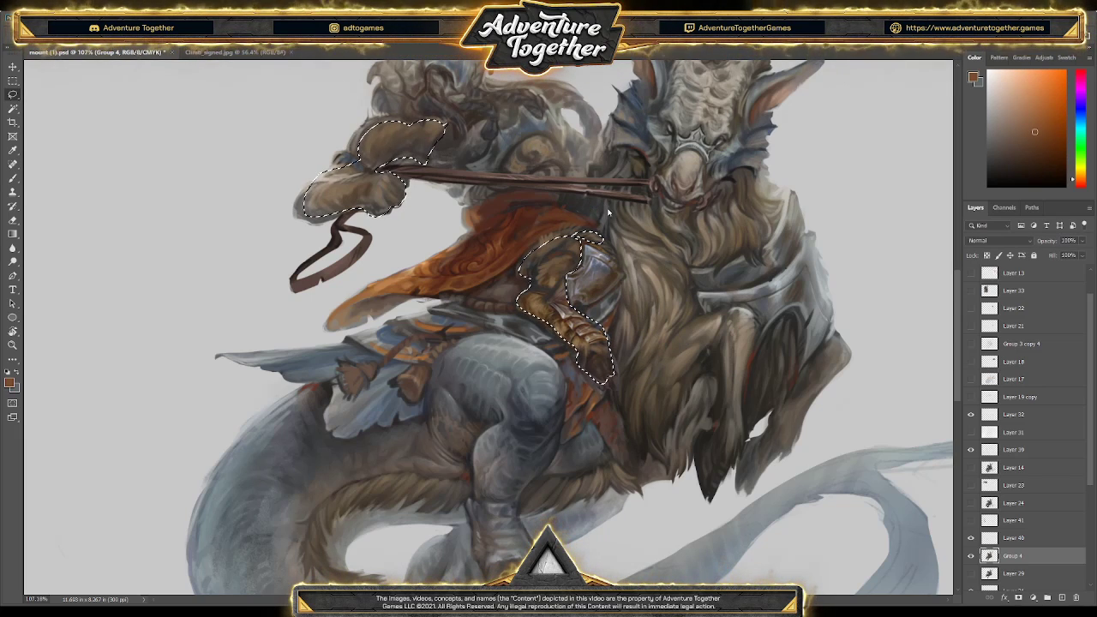
- Shift the selected arms from warm brown to a cool blue-grey, deselect them and save the document
{"action": "left_click", "coordinate": [1086, 34]}
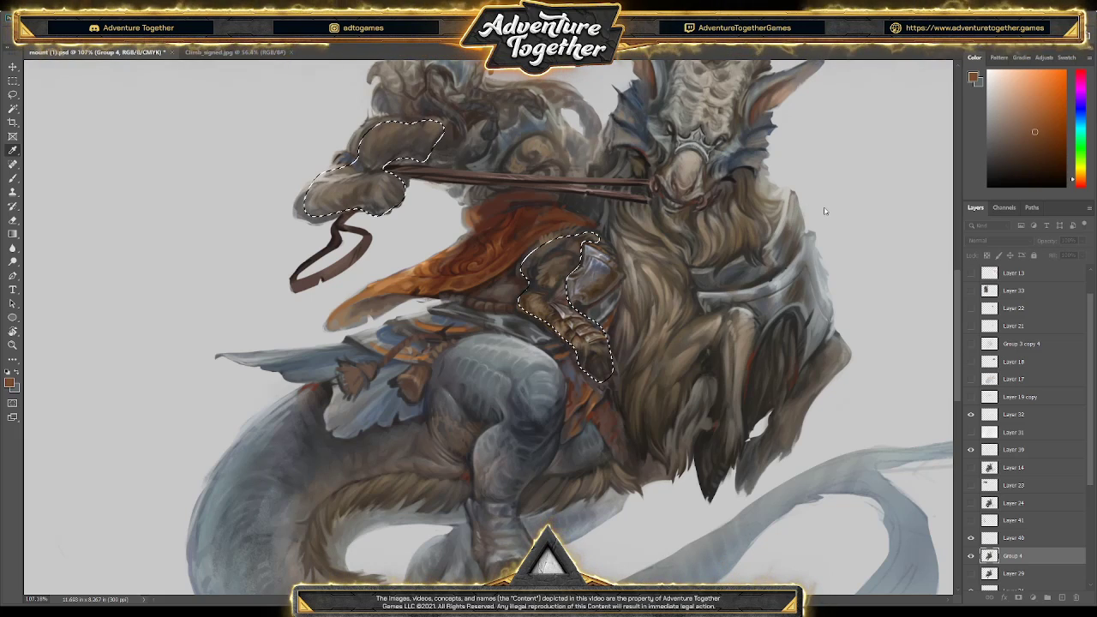
{"action": "key", "text": "l"}
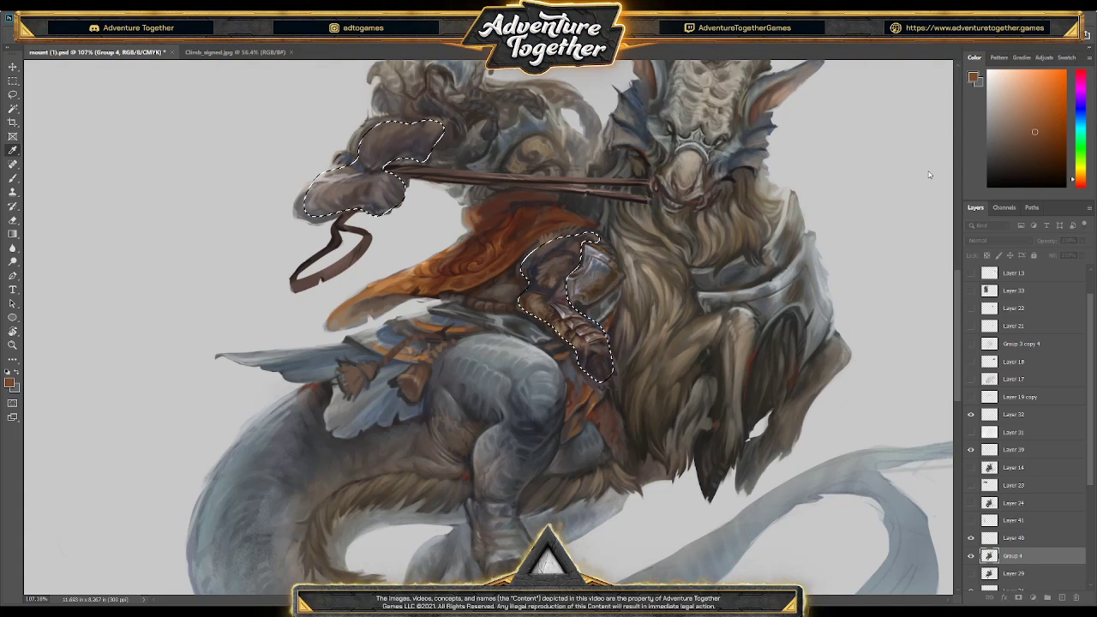
{"action": "key", "text": "l"}
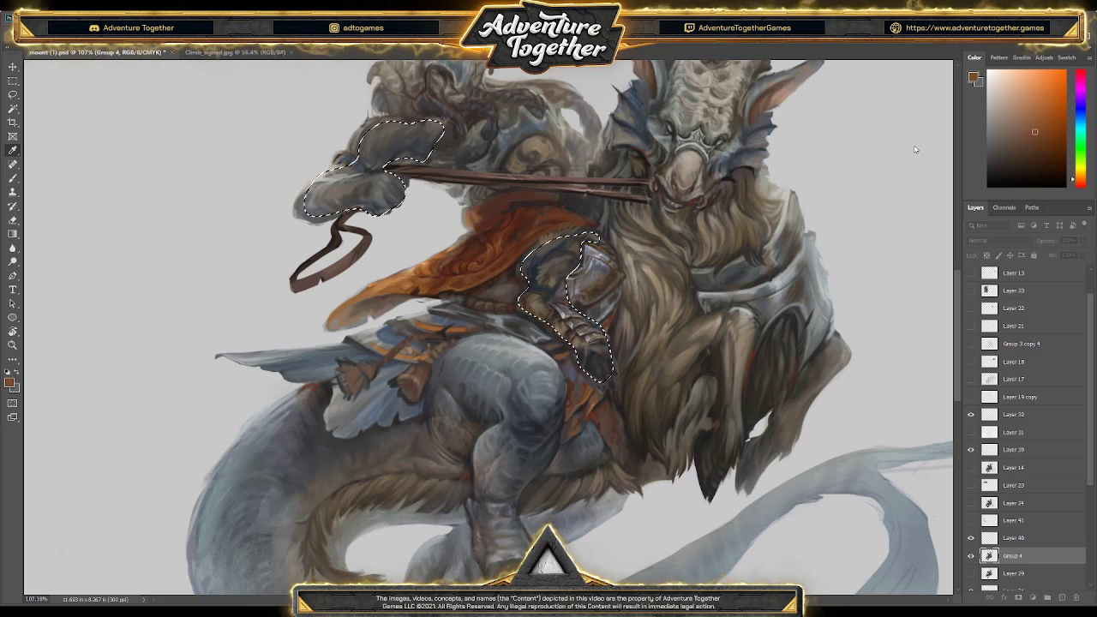
{"action": "key", "text": "z"}
{"action": "scroll", "coordinate": [774, 186], "scroll_direction": "down", "scroll_amount": 5}
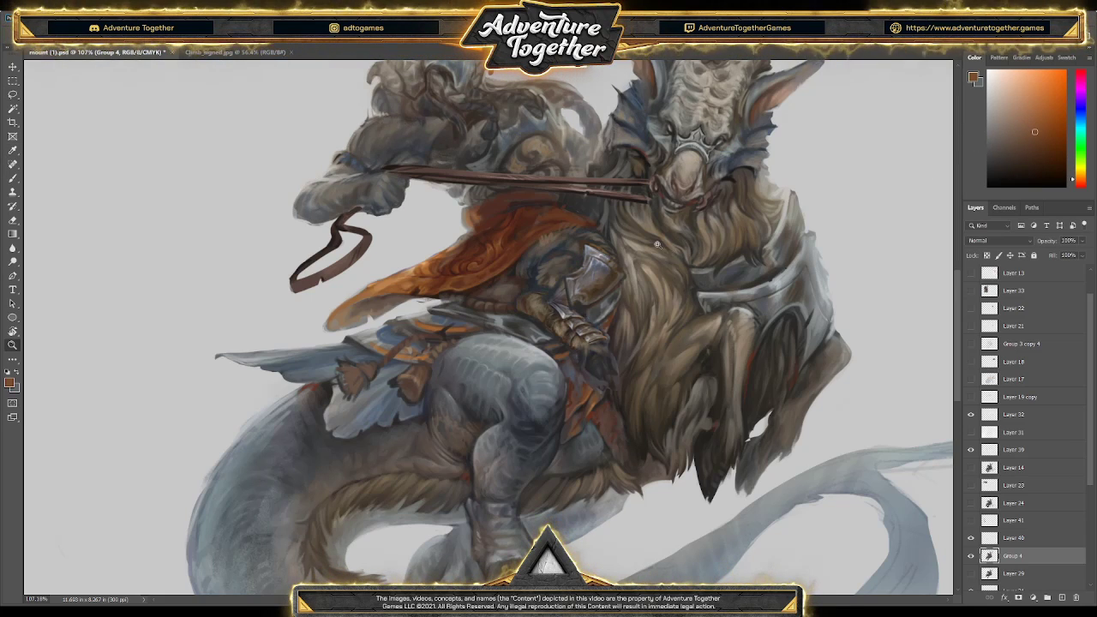
{"action": "scroll", "coordinate": [707, 303], "scroll_direction": "up", "scroll_amount": 3}
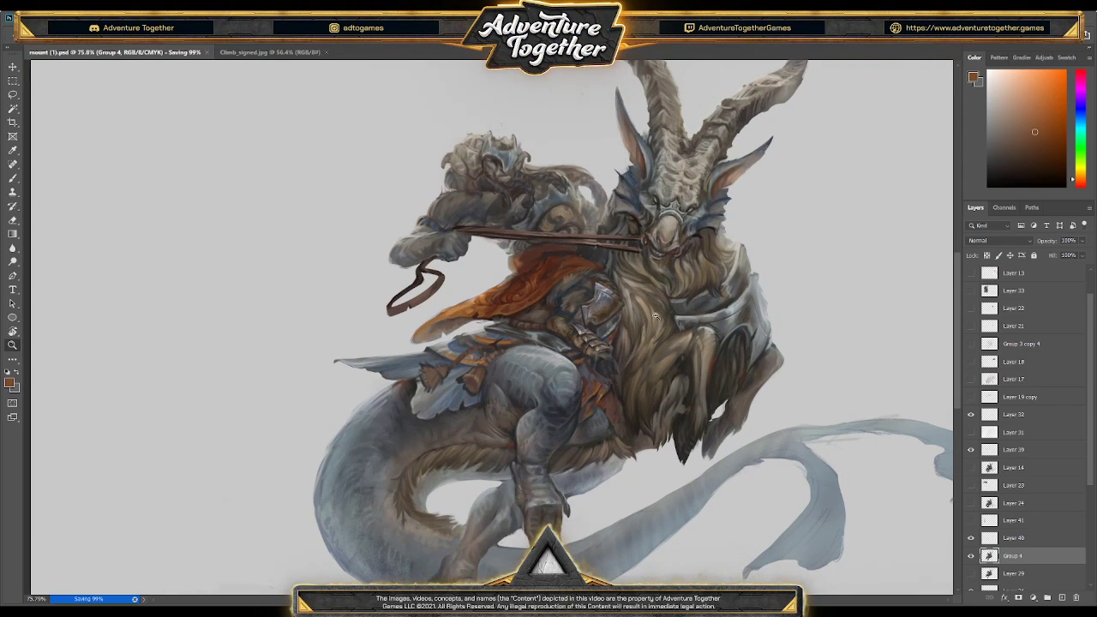
- Touch up the mount's lower belly fur beside the rider's cloth with dark brown and deep red brushwork sampled from the painting
{"action": "scroll", "coordinate": [614, 306], "scroll_direction": "up", "scroll_amount": 3}
{"action": "key", "text": "i"}
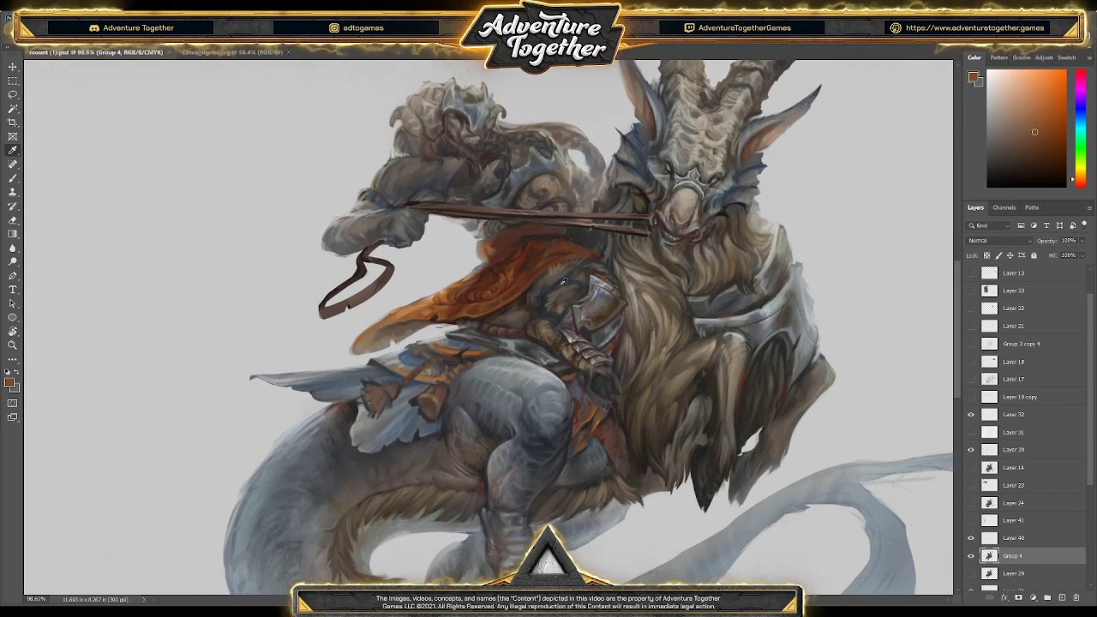
{"action": "left_click", "coordinate": [634, 352]}
{"action": "key", "text": "b"}
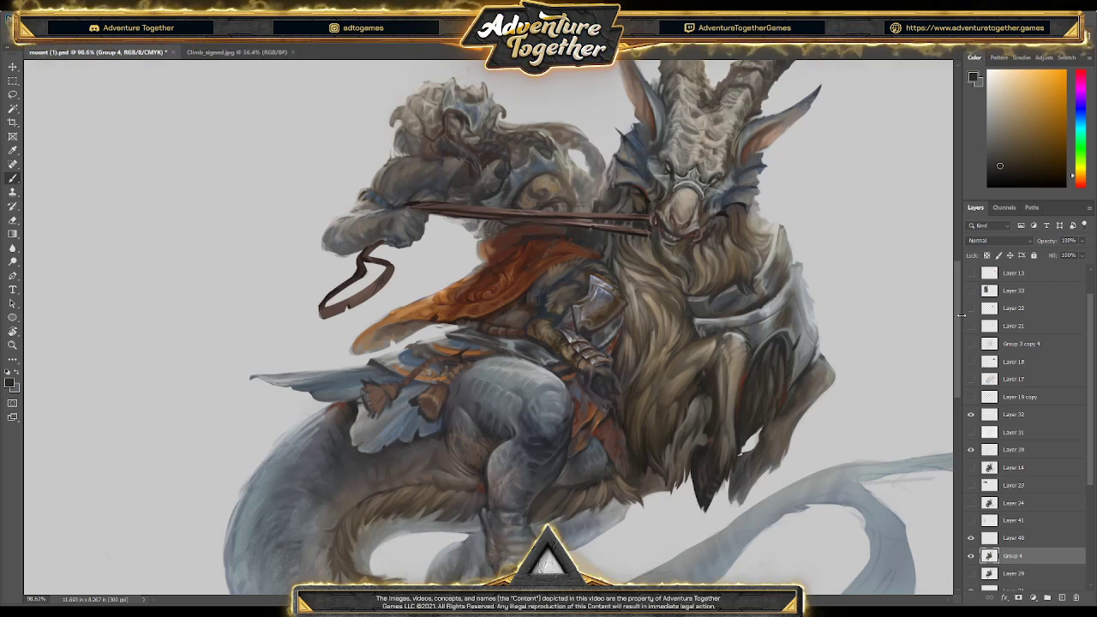
{"action": "scroll", "coordinate": [936, 347], "scroll_direction": "down", "scroll_amount": 3}
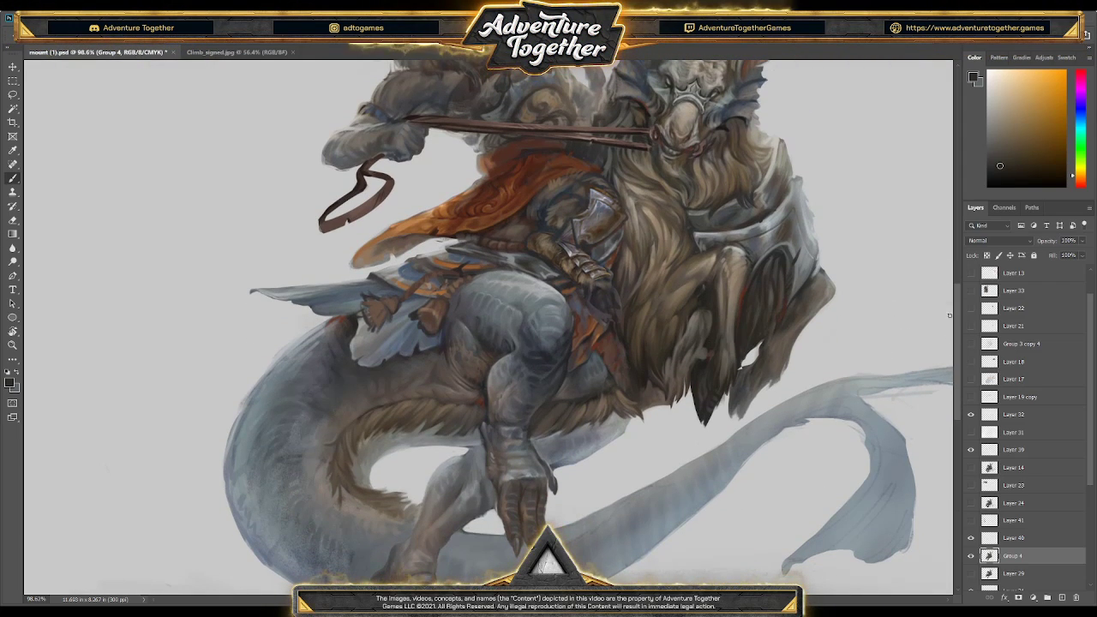
{"action": "scroll", "coordinate": [943, 343], "scroll_direction": "up", "scroll_amount": 3}
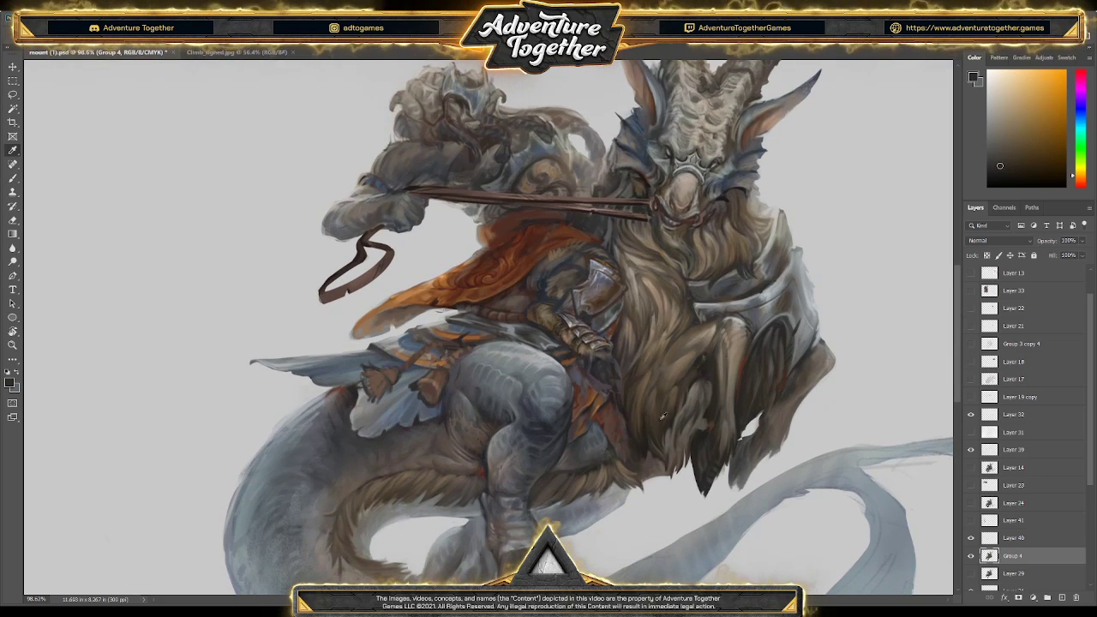
{"action": "left_click", "coordinate": [642, 444], "text": "alt"}
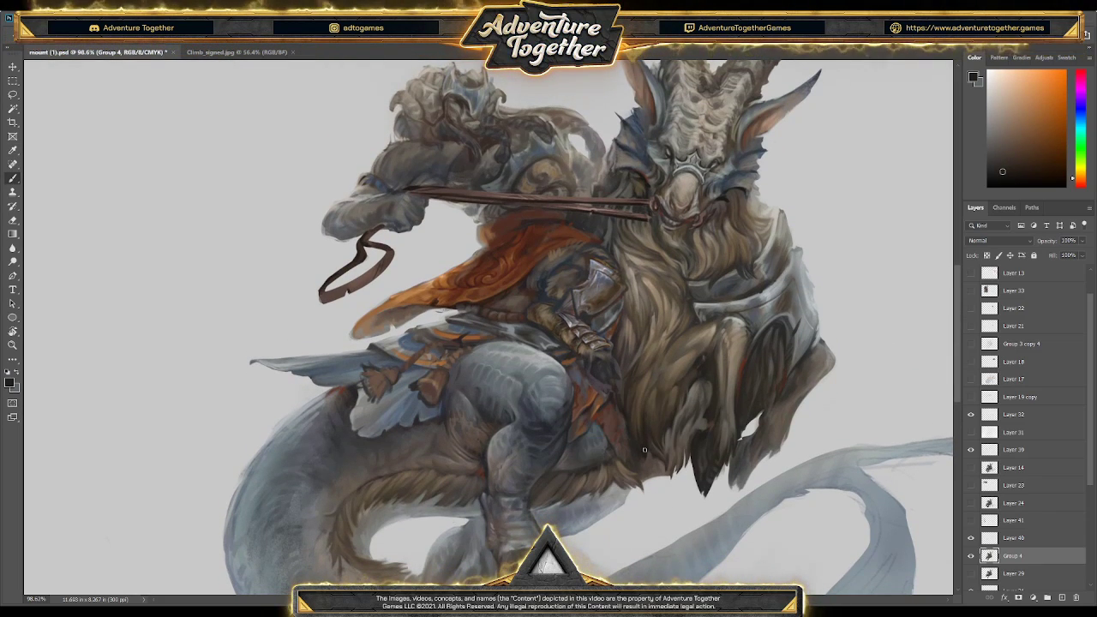
{"action": "left_click", "coordinate": [538, 237], "text": "alt"}
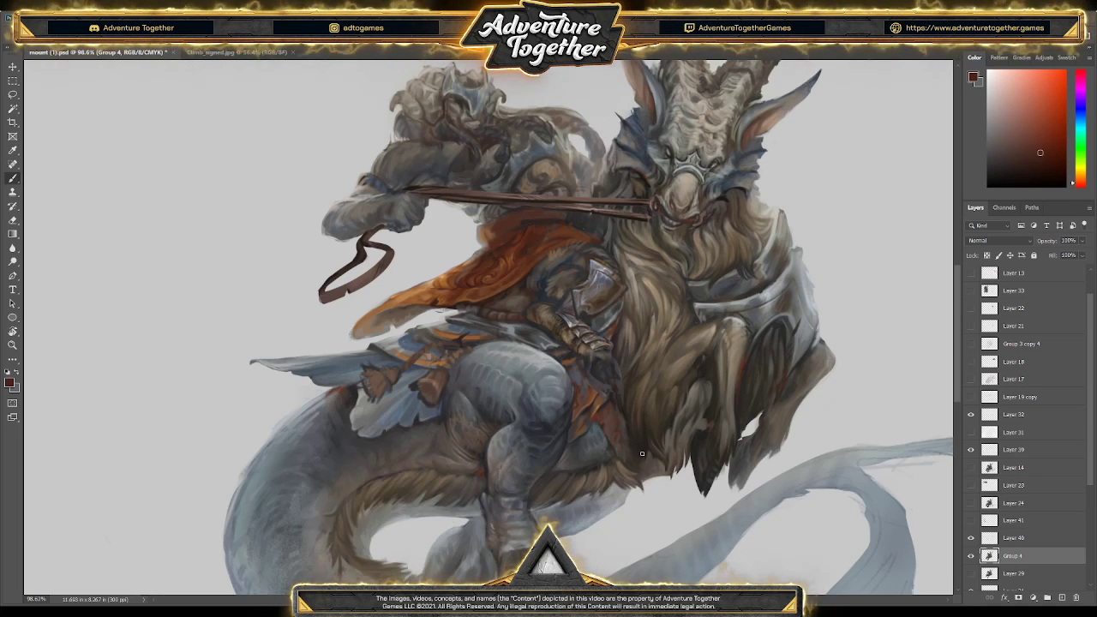
{"action": "key", "text": "alt"}
{"action": "left_click", "coordinate": [641, 422], "text": "alt"}
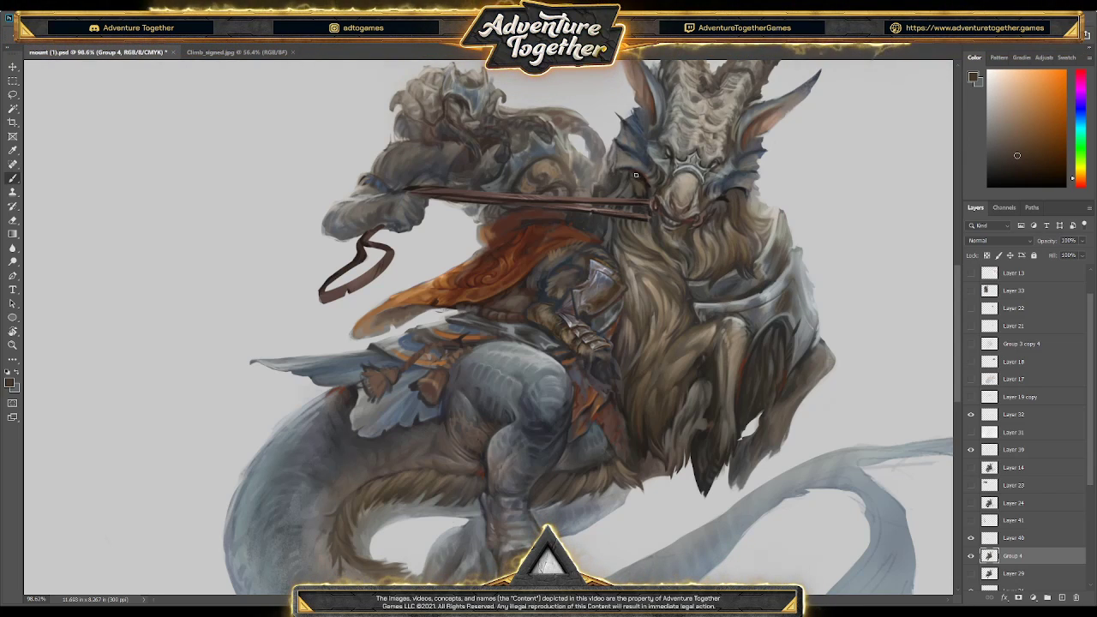
- Refine the mount's cheek and the bridle end of the reins with dark and mid browns sampled from nearby fur
{"action": "left_click", "coordinate": [654, 187], "text": "alt"}
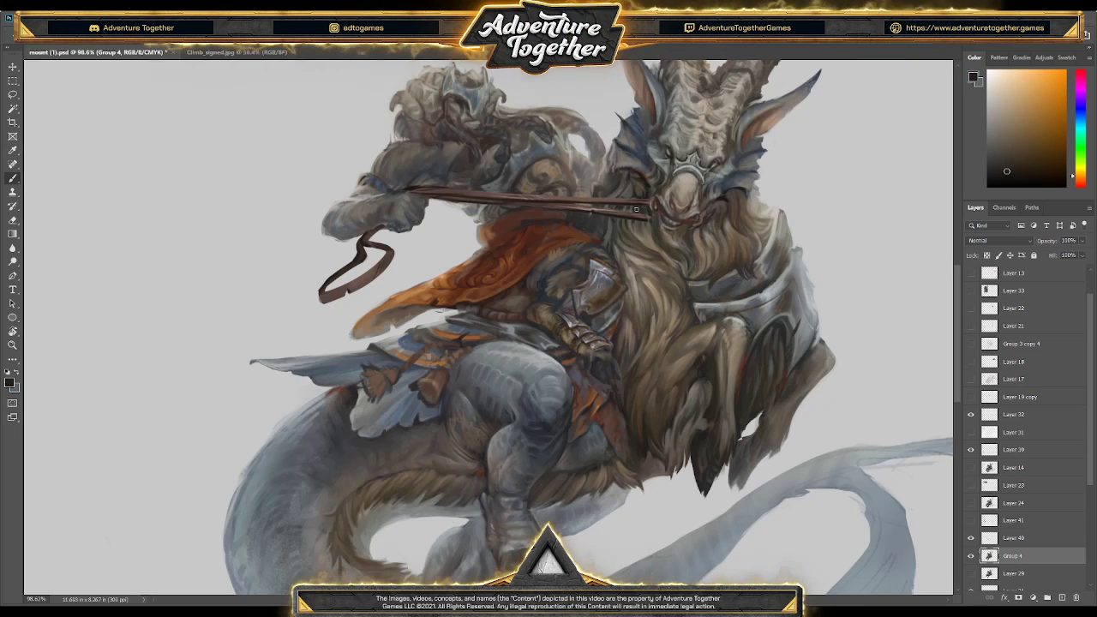
{"action": "left_click", "coordinate": [634, 212], "text": "alt"}
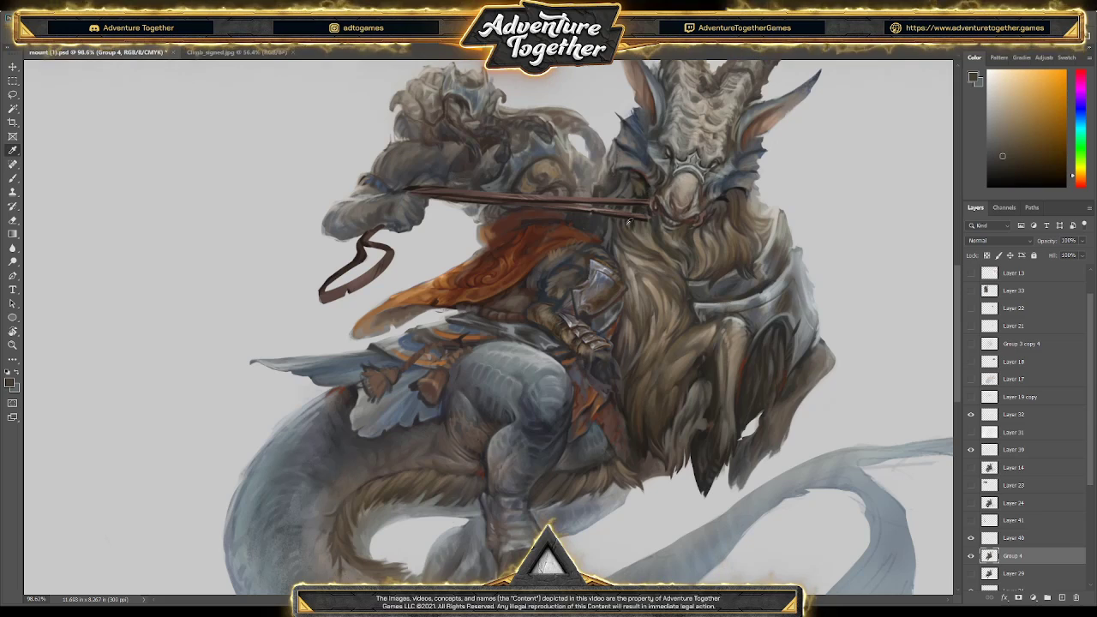
{"action": "left_click", "coordinate": [639, 190], "text": "alt"}
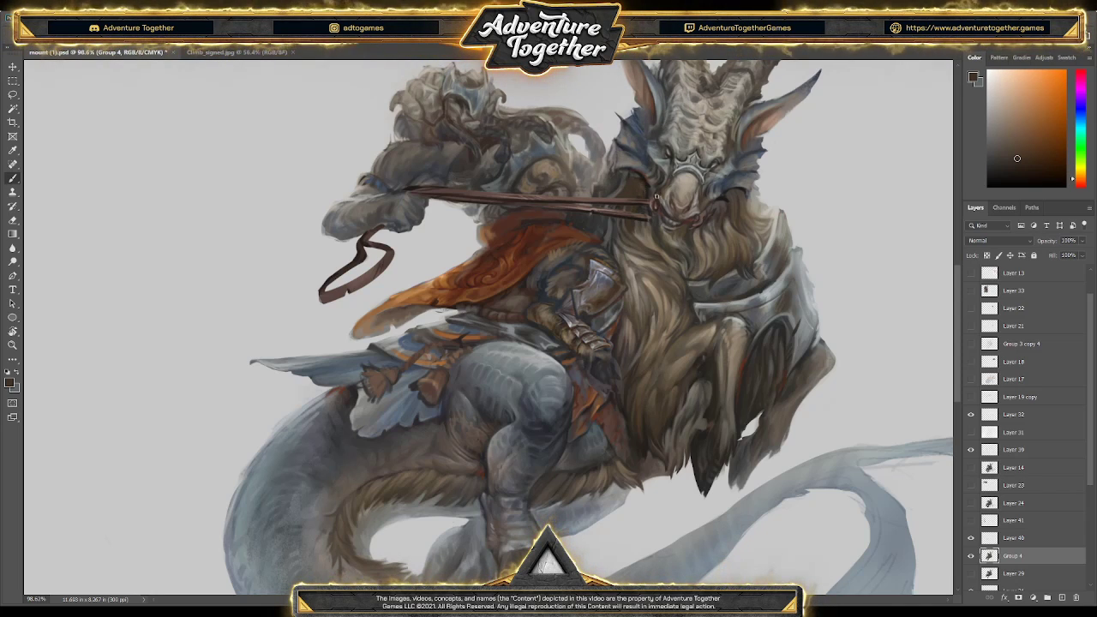
{"action": "left_click", "coordinate": [734, 195], "text": "alt"}
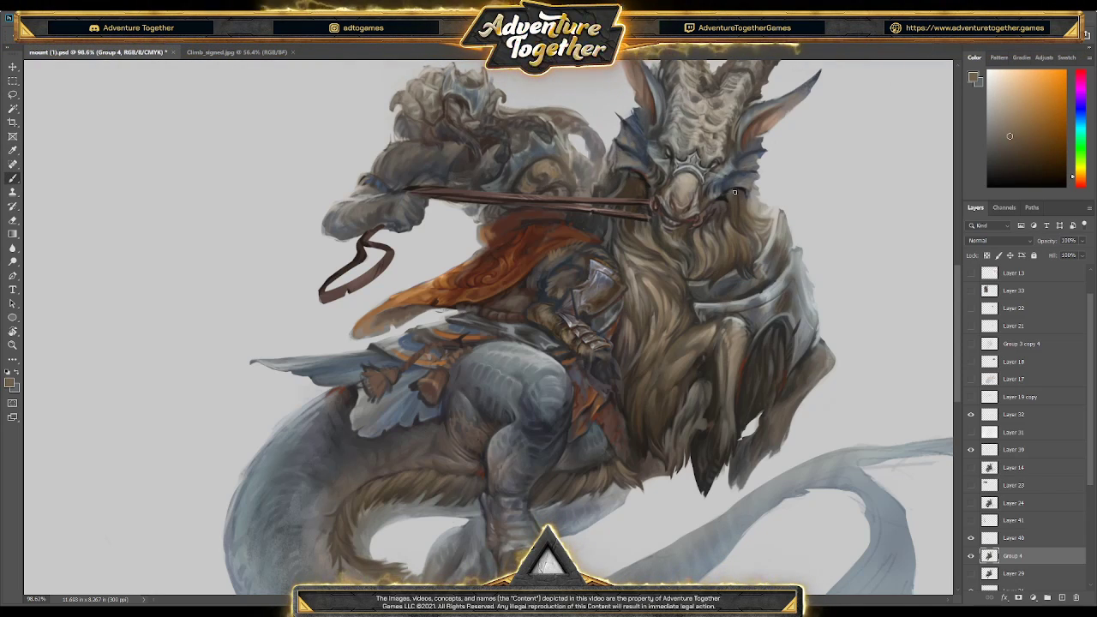
{"action": "left_click", "coordinate": [638, 190], "text": "alt"}
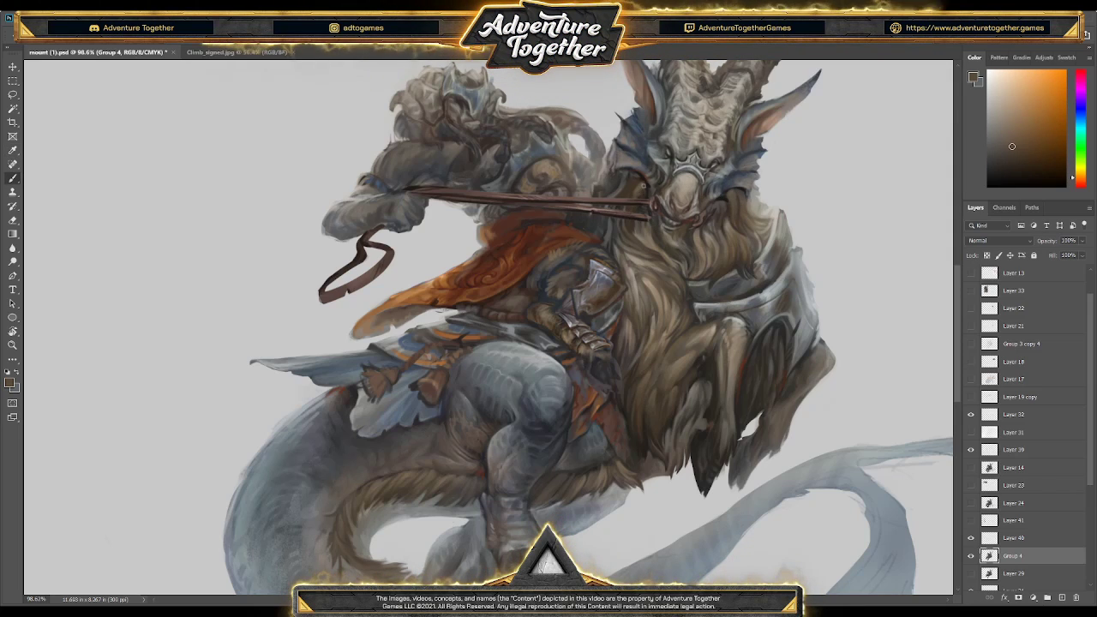
{"action": "left_click", "coordinate": [647, 178], "text": "alt"}
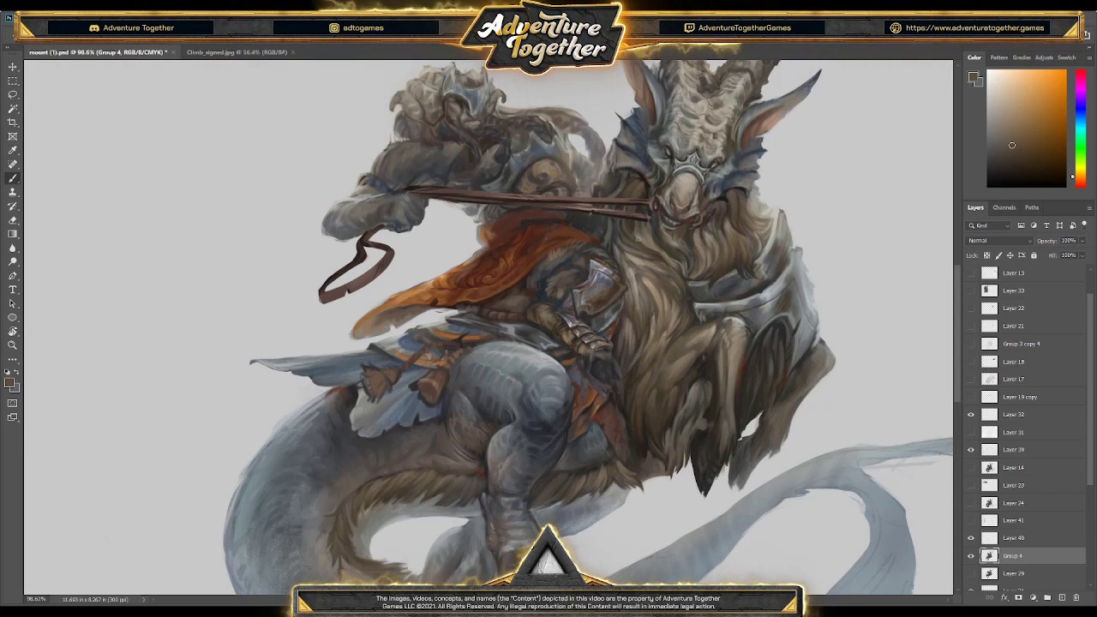
{"action": "left_click", "coordinate": [646, 175], "text": "alt"}
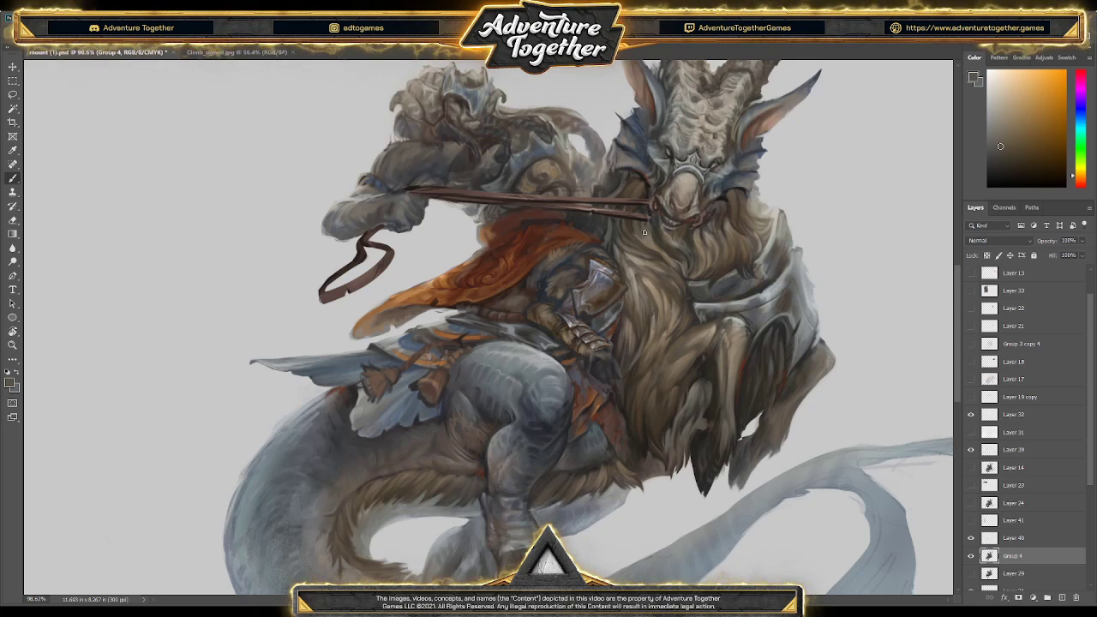
{"action": "left_click", "coordinate": [648, 231], "text": "alt"}
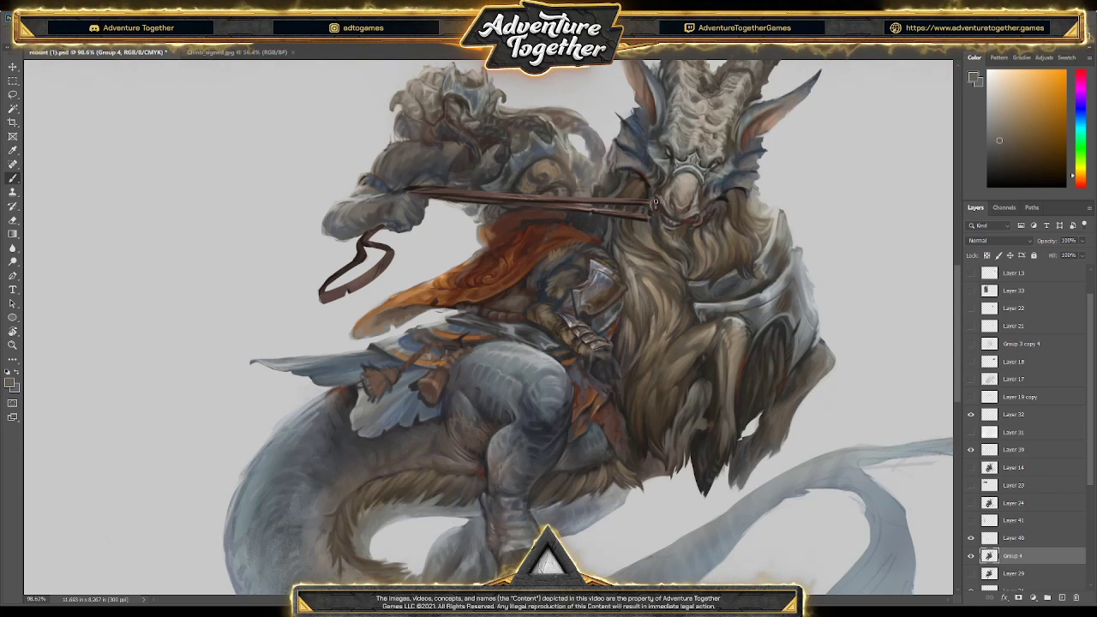
{"action": "left_click", "coordinate": [642, 209], "text": "alt"}
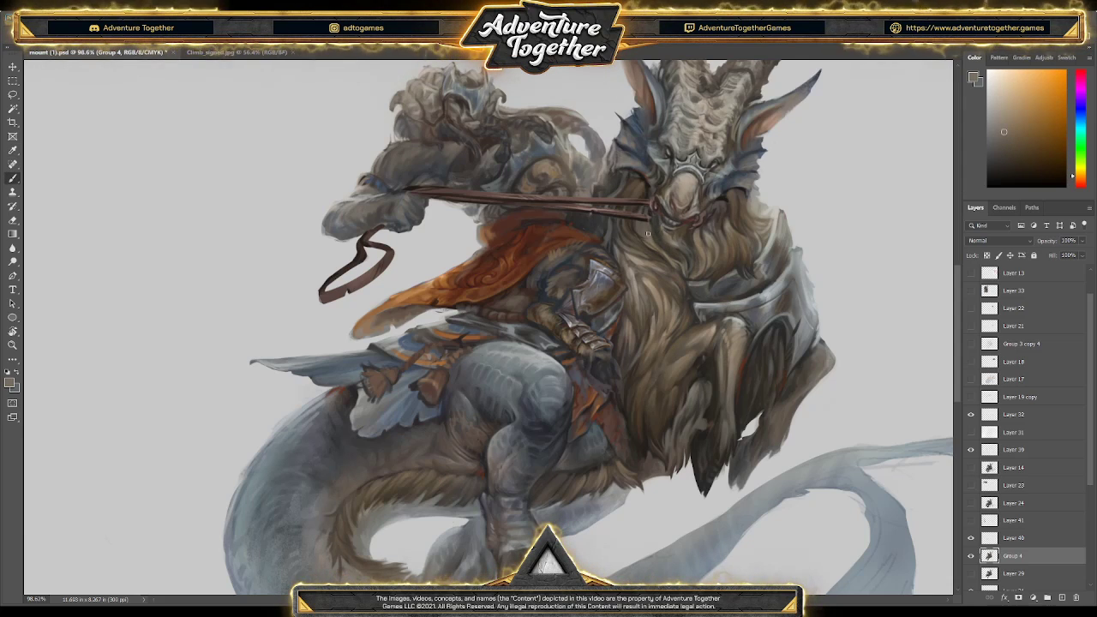
- Paint fur detail on the mount's beard and chest with brown tones sampled from the surrounding strands
{"action": "left_click", "coordinate": [675, 249], "text": "alt"}
{"action": "left_click", "coordinate": [677, 252], "text": "alt"}
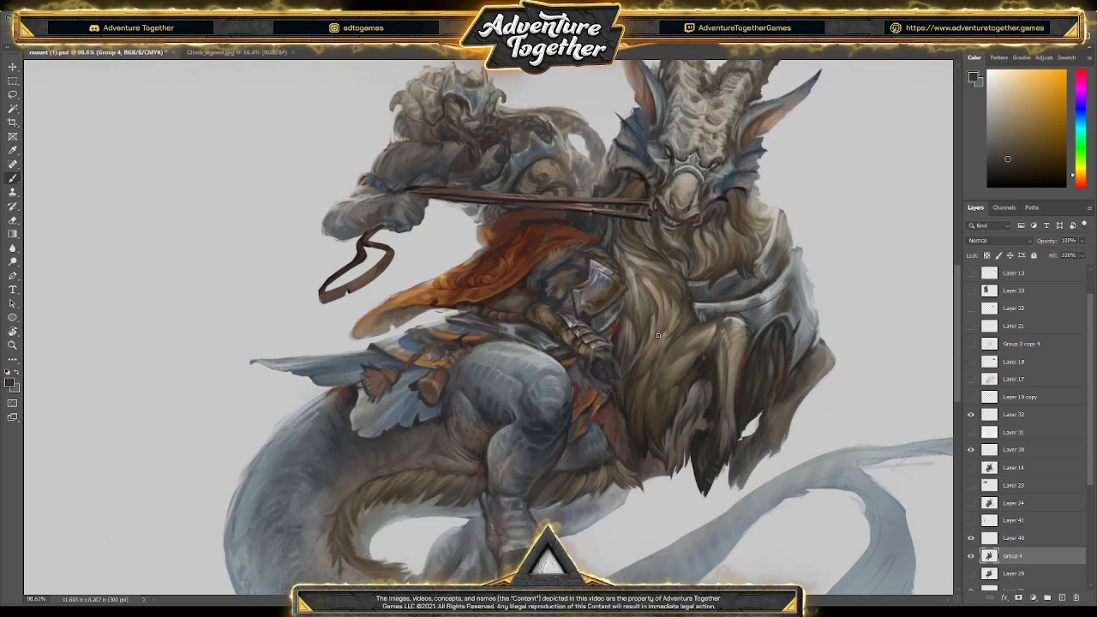
{"action": "left_click", "coordinate": [662, 299], "text": "alt"}
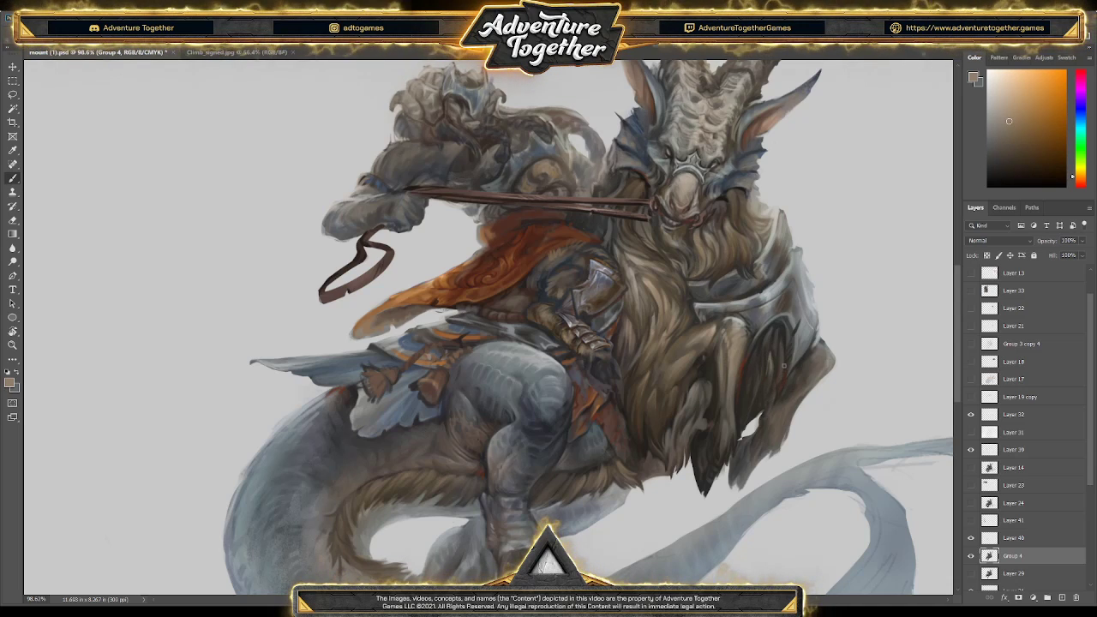
{"action": "left_click", "coordinate": [654, 400], "text": "alt"}
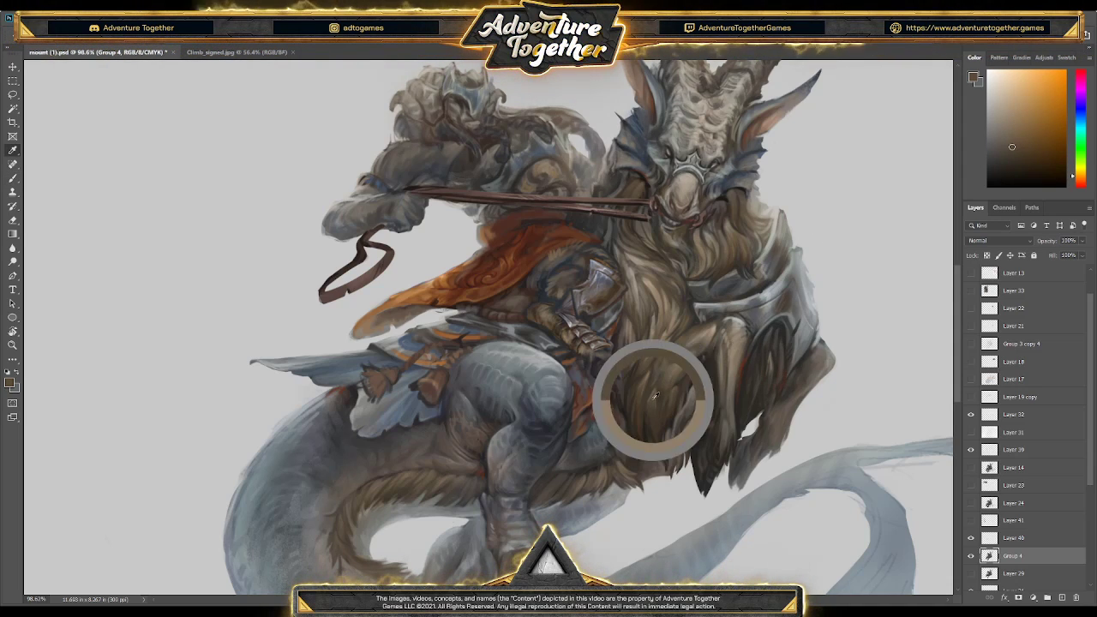
- Refine the mount's forelegs and the edge of its shoulder armour with dark, grey and brown tones sampled from the painting, and save
{"action": "left_click", "coordinate": [757, 371], "text": "alt"}
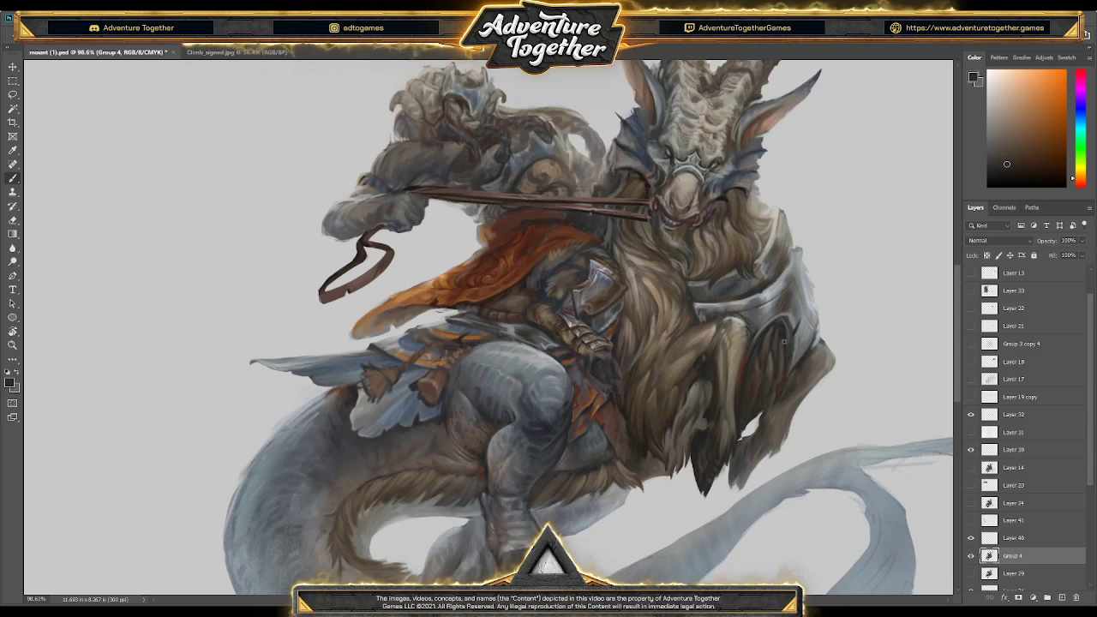
{"action": "left_click", "coordinate": [795, 324], "text": "alt"}
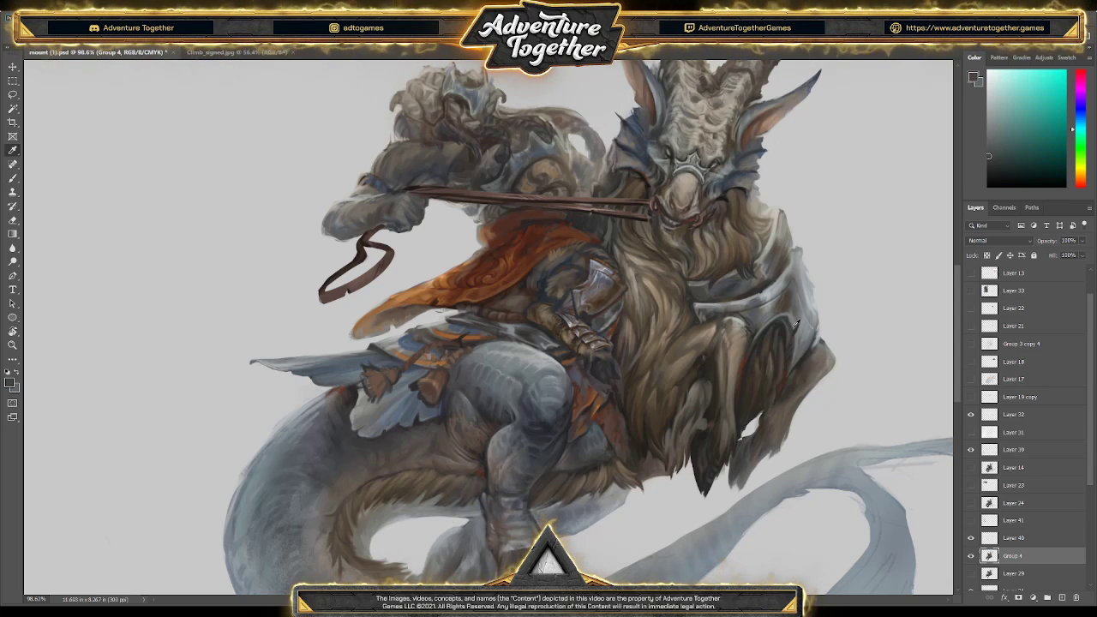
{"action": "left_click", "coordinate": [797, 323], "text": "alt"}
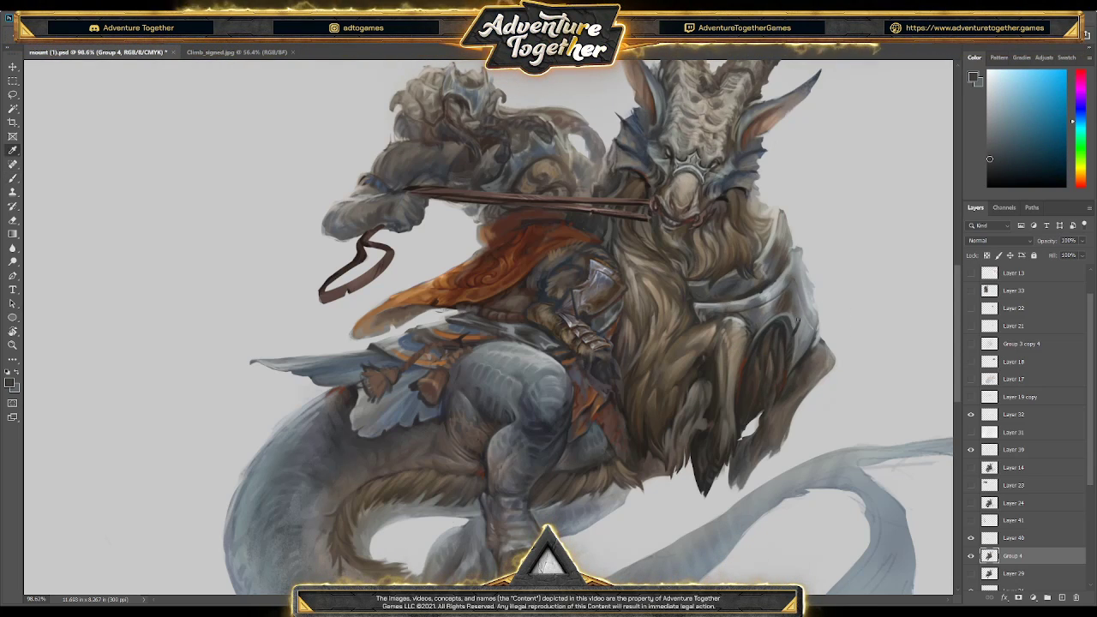
{"action": "left_click", "coordinate": [792, 308], "text": "alt"}
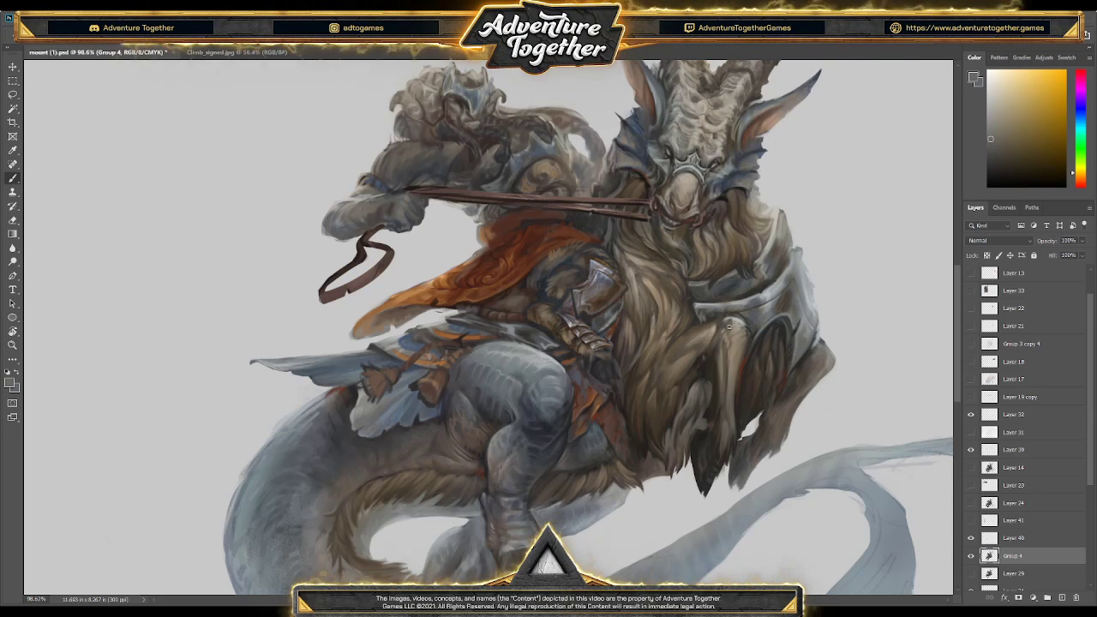
{"action": "left_click", "coordinate": [729, 330], "text": "alt"}
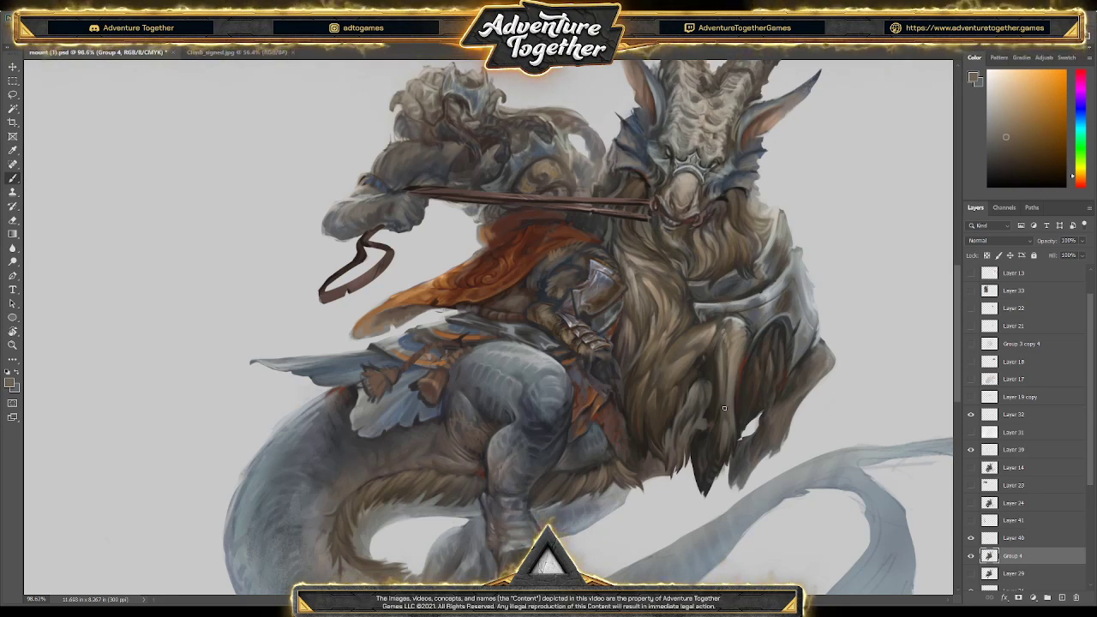
{"action": "key", "text": "ctrl+s"}
- Try to erase paint at the fork of the mount's tail fin
{"action": "key", "text": "z"}
{"action": "left_click", "coordinate": [727, 406], "text": "alt"}
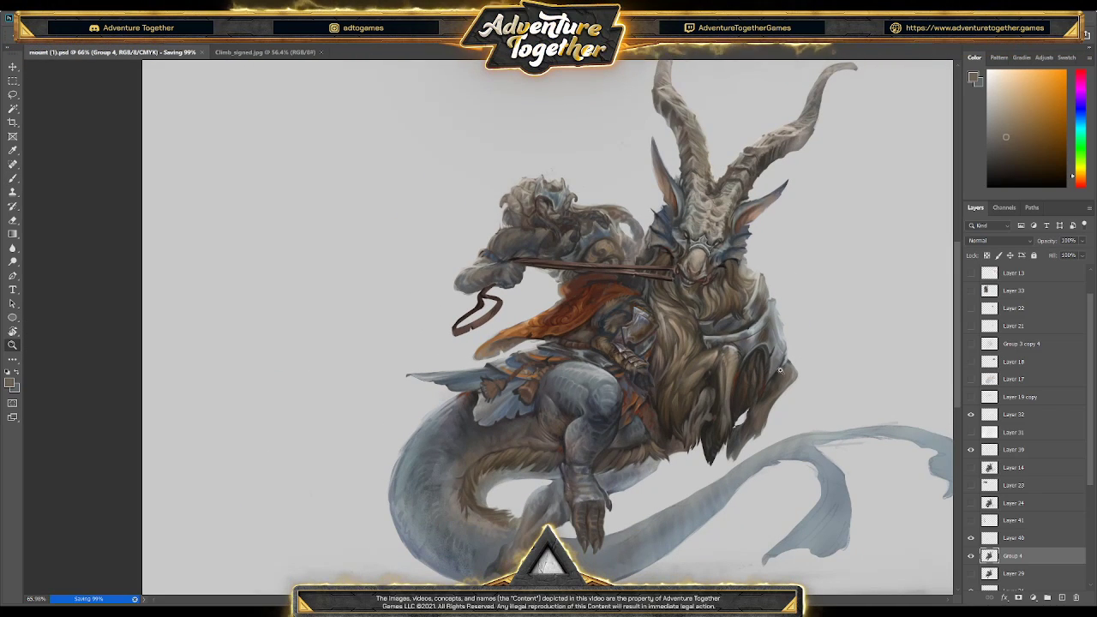
{"action": "scroll", "coordinate": [960, 371], "scroll_direction": "down", "scroll_amount": 1}
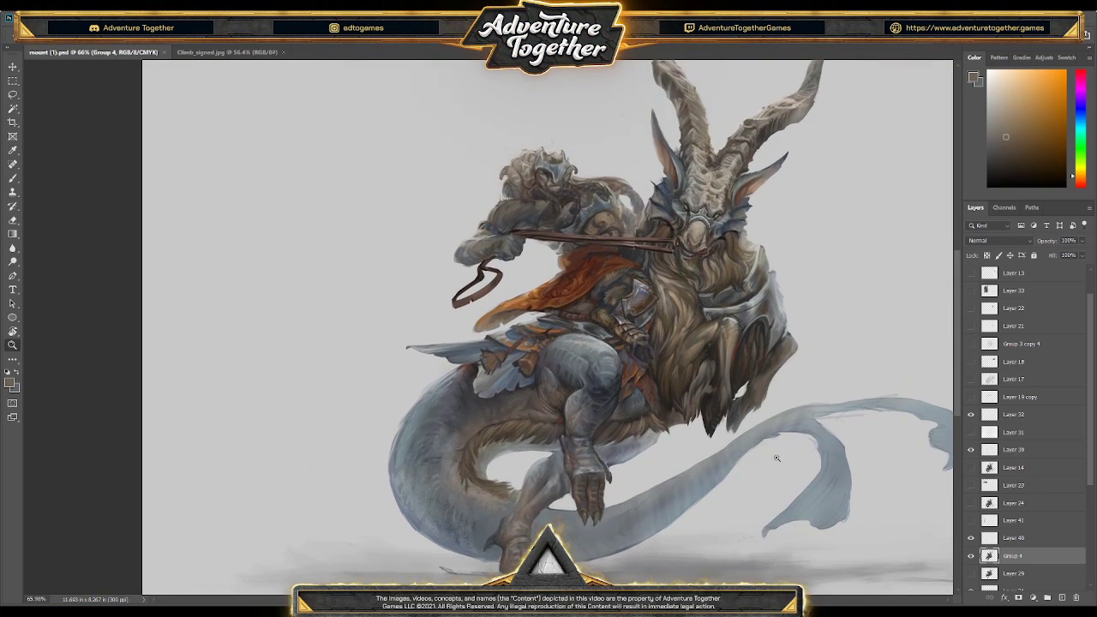
{"action": "scroll", "coordinate": [670, 425], "scroll_direction": "right", "scroll_amount": 5}
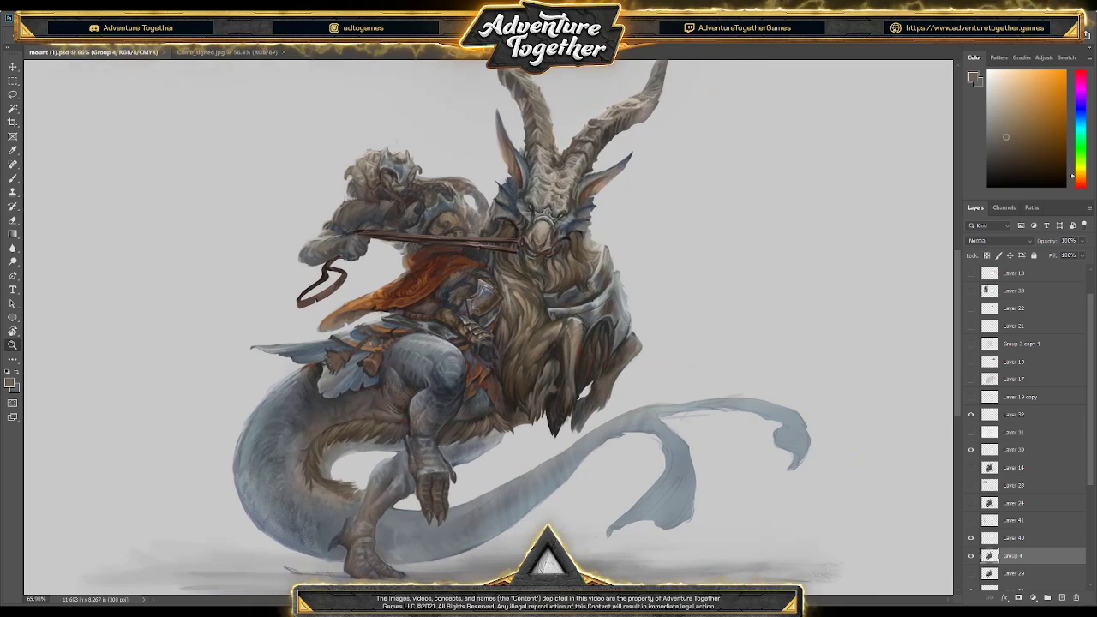
{"action": "key", "text": "e"}
{"action": "left_click_drag", "start_coordinate": [671, 425], "coordinate": [652, 446]}
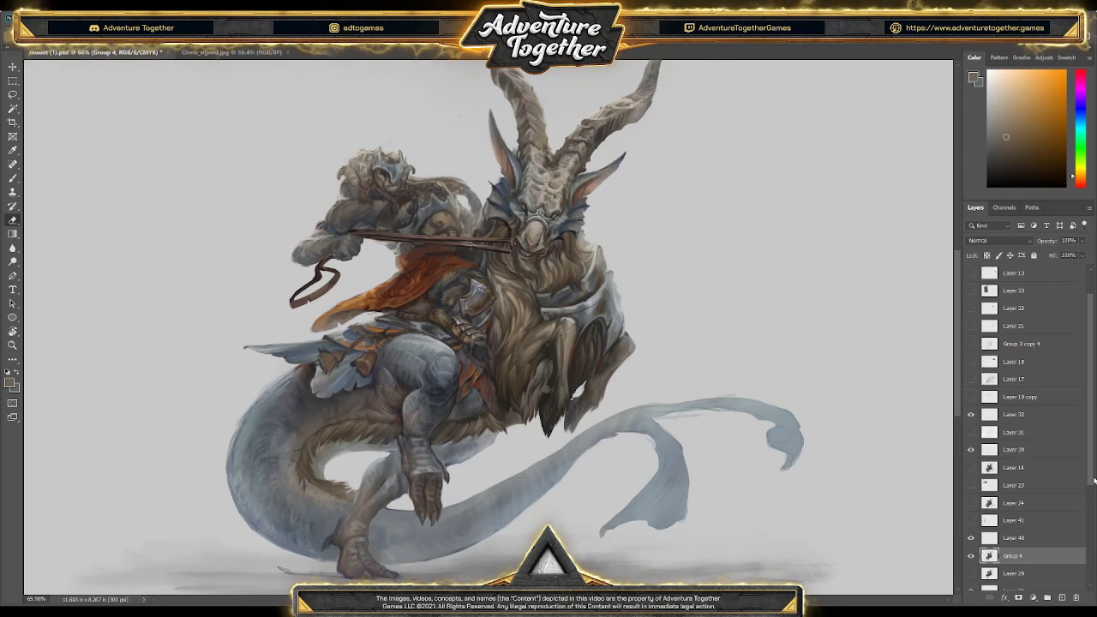
- Check what Group 4 and Layer 34 contain by toggling their visibility, and make Layer 34 the active layer
{"action": "scroll", "coordinate": [1021, 531], "scroll_direction": "down", "scroll_amount": 1}
{"action": "left_click", "coordinate": [971, 540]}
{"action": "left_click", "coordinate": [970, 539]}
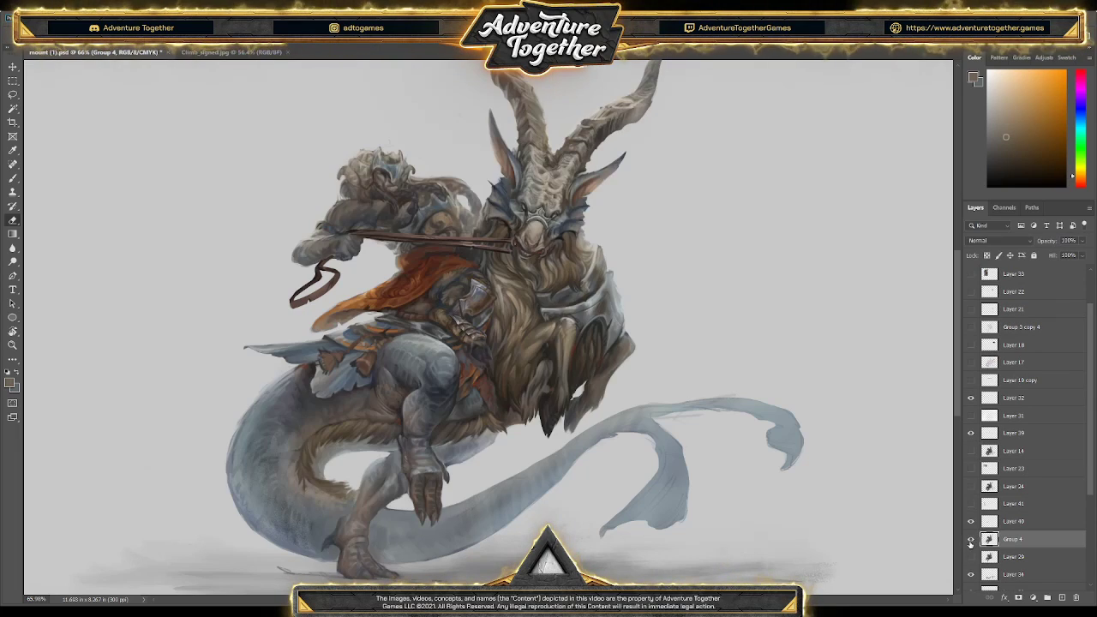
{"action": "scroll", "coordinate": [1087, 490], "scroll_direction": "down", "scroll_amount": 2}
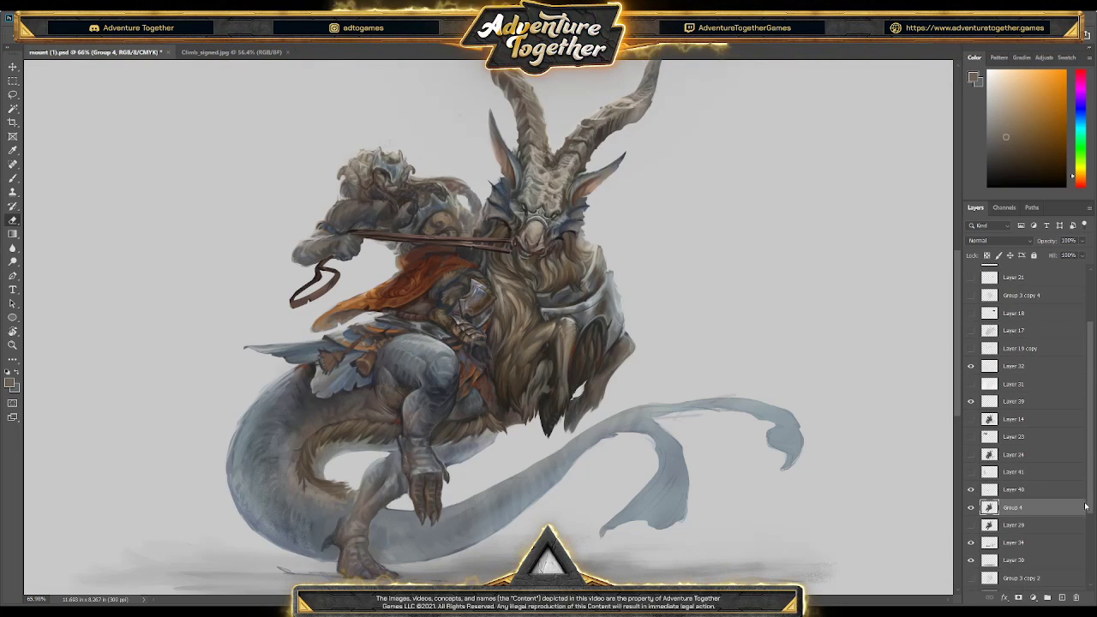
{"action": "left_click", "coordinate": [1012, 544]}
{"action": "left_click", "coordinate": [971, 545]}
{"action": "left_click", "coordinate": [971, 544]}
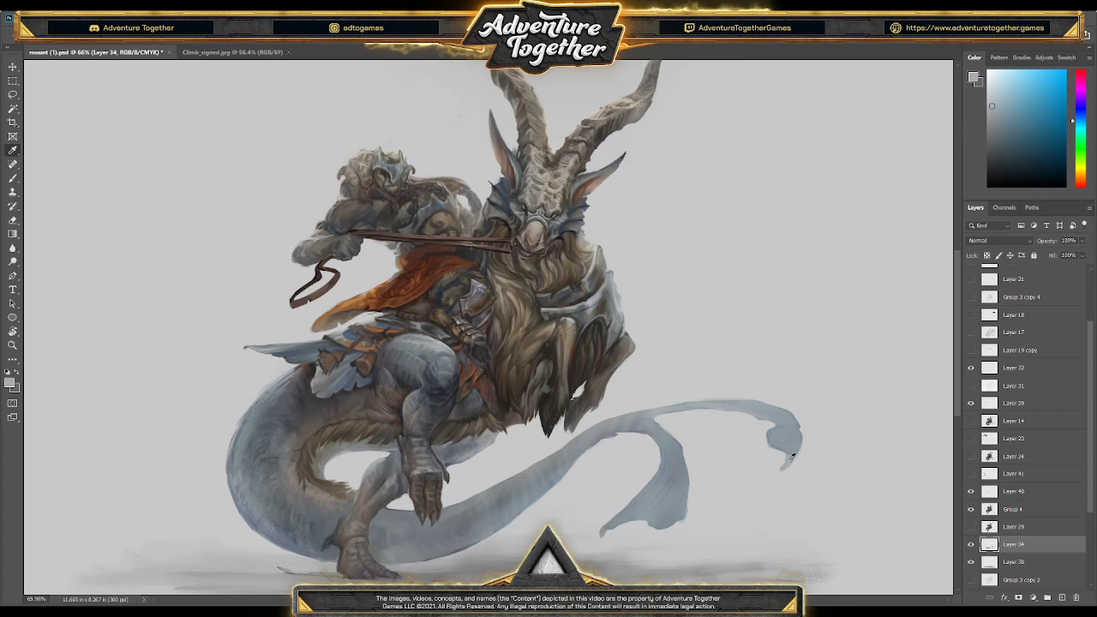
- Paint the curled far tip of the tail fin with blue-grey tones sampled from the tail, and clean up its edge
{"action": "left_click", "coordinate": [778, 433], "text": "alt"}
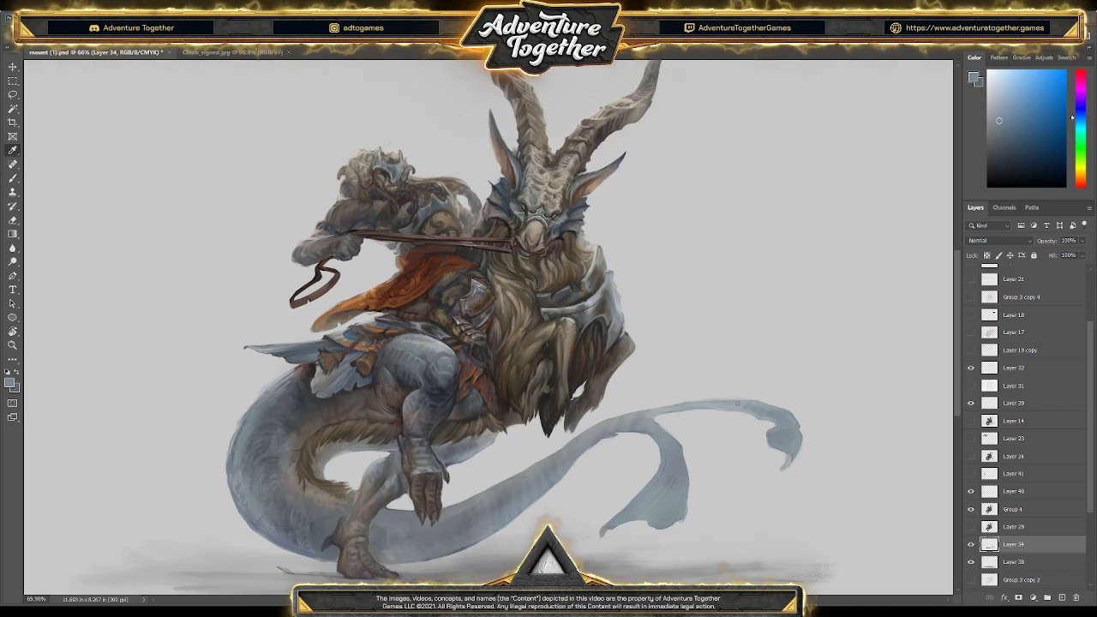
{"action": "left_click", "coordinate": [742, 404], "text": "alt"}
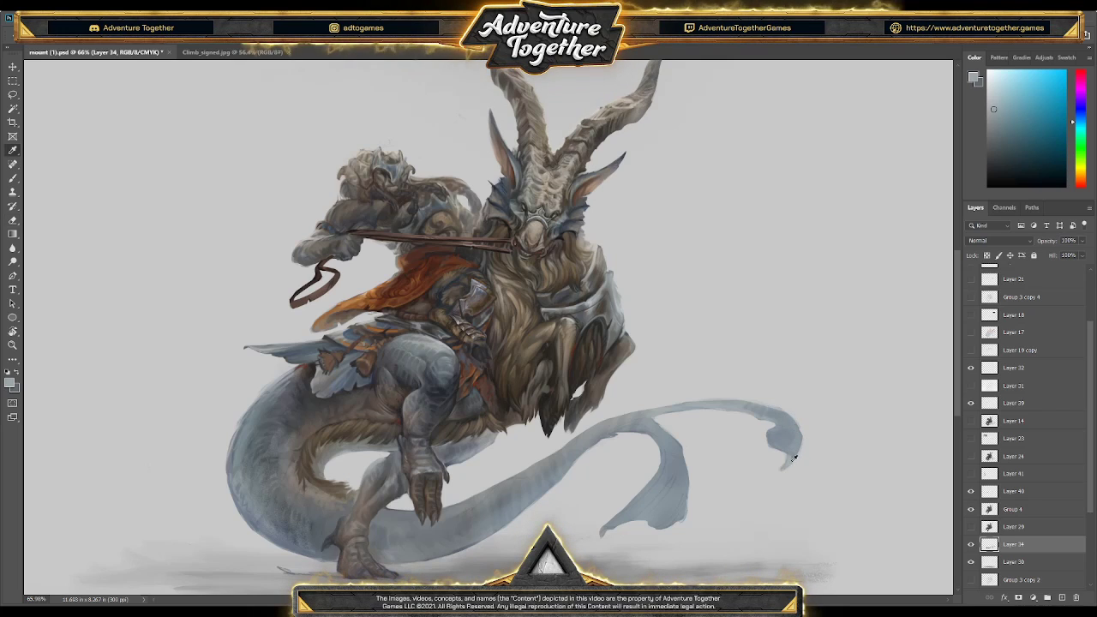
{"action": "left_click", "coordinate": [780, 441], "text": "alt"}
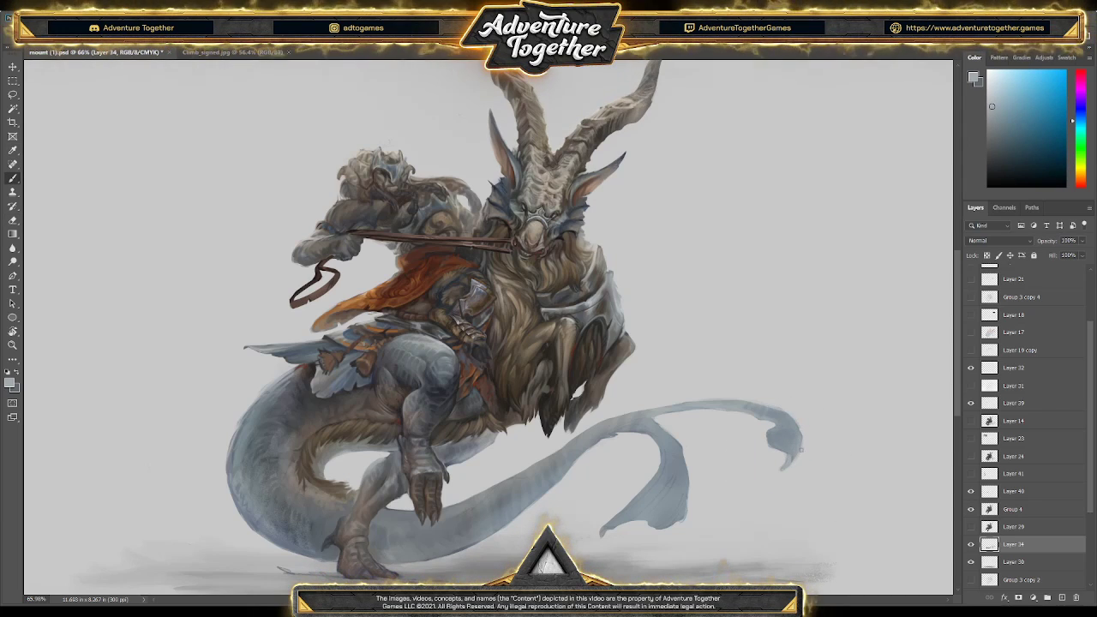
{"action": "left_click", "coordinate": [787, 444], "text": "alt"}
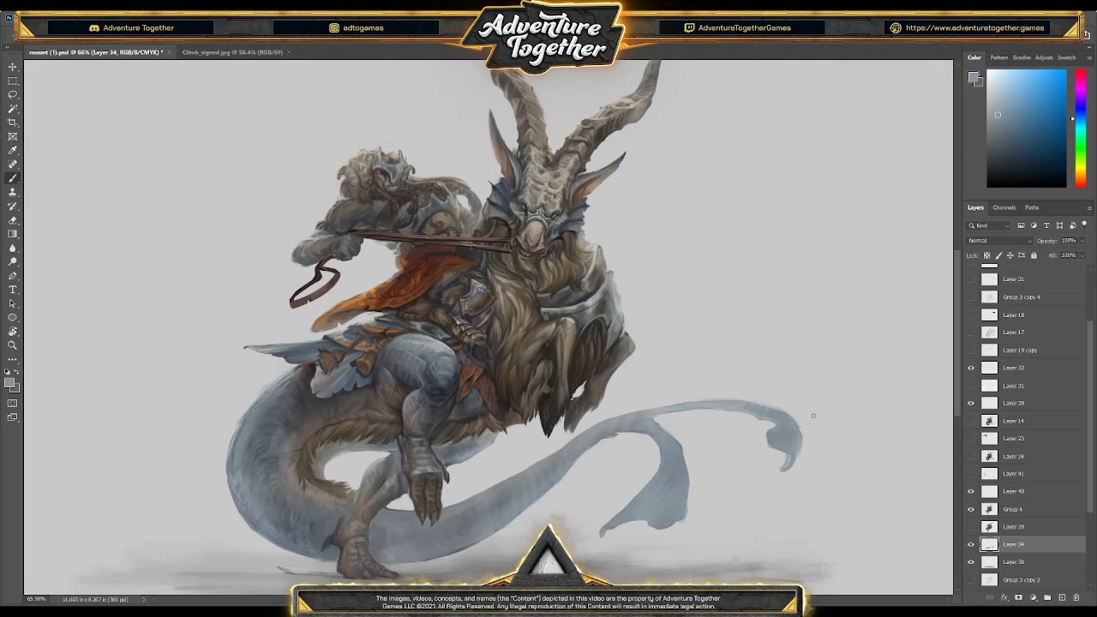
{"action": "left_click", "coordinate": [793, 459], "text": "alt"}
{"action": "key", "text": "e"}
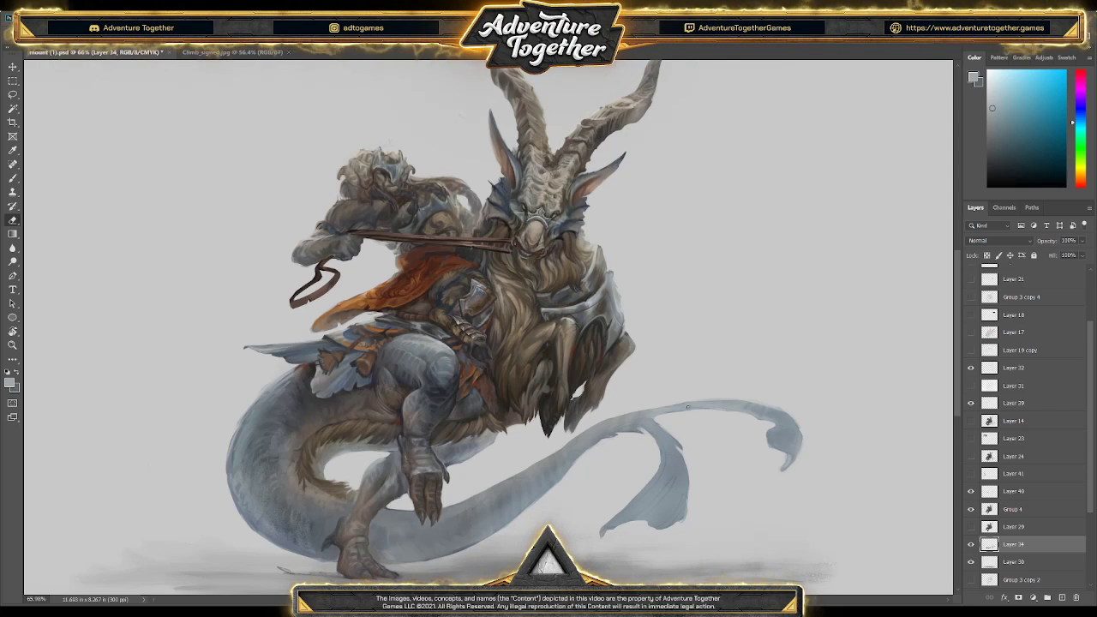
- Fill and shade the hanging lobe of the tail fin with blue-grey tones sampled from it
{"action": "key", "text": "i"}
{"action": "left_click", "coordinate": [687, 513]}
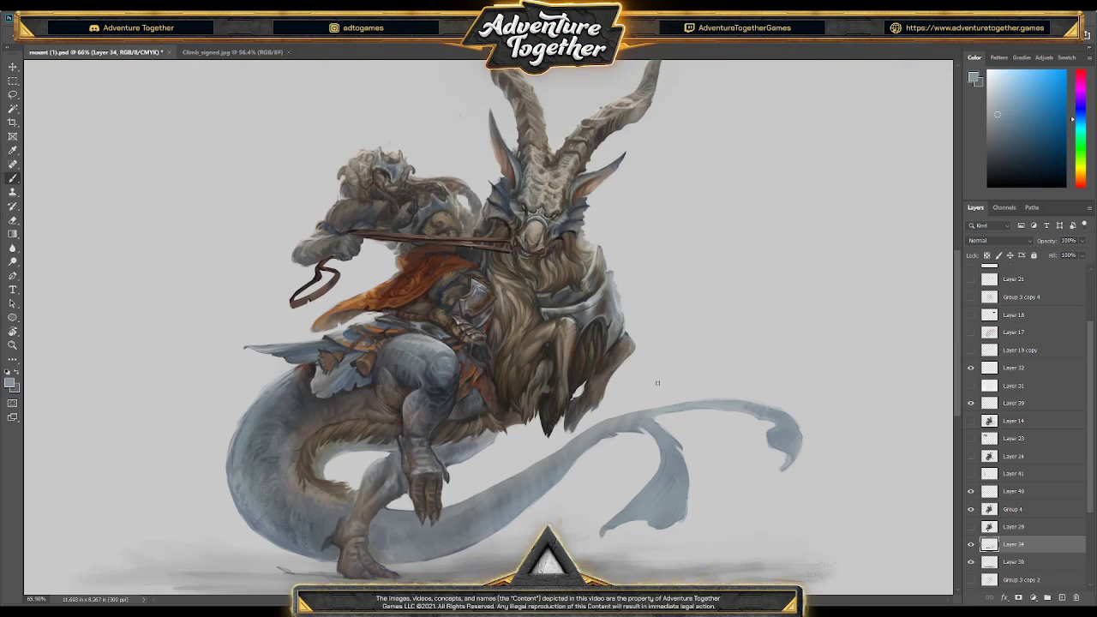
{"action": "key", "text": "i"}
{"action": "left_click", "coordinate": [678, 471]}
{"action": "key", "text": "b"}
{"action": "left_click", "coordinate": [656, 512], "text": "alt"}
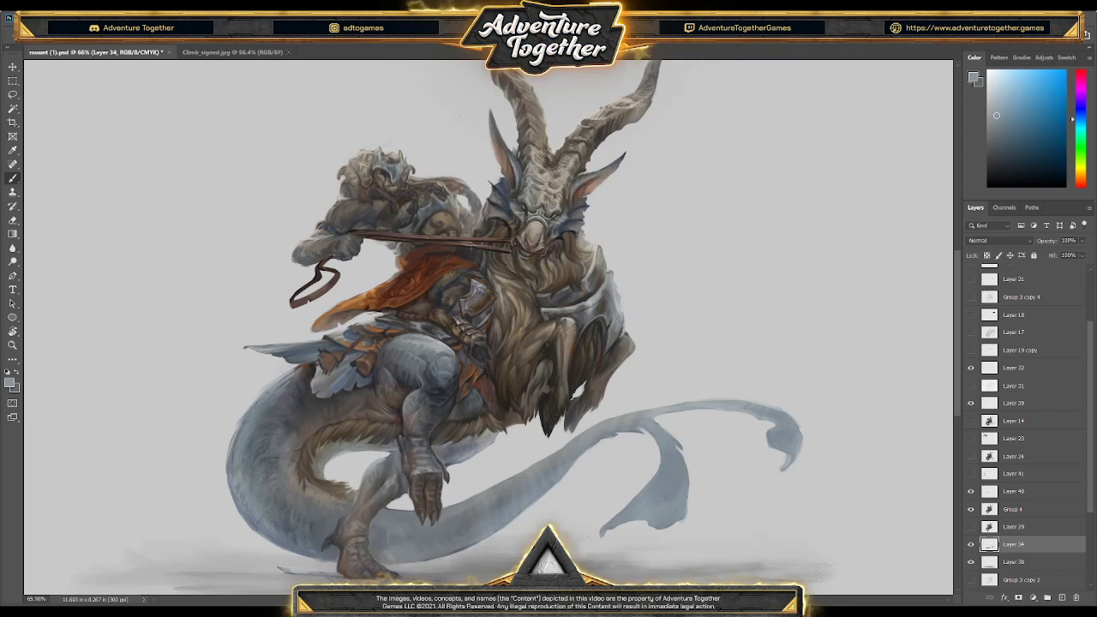
{"action": "left_click", "coordinate": [657, 503]}
{"action": "key", "text": "b"}
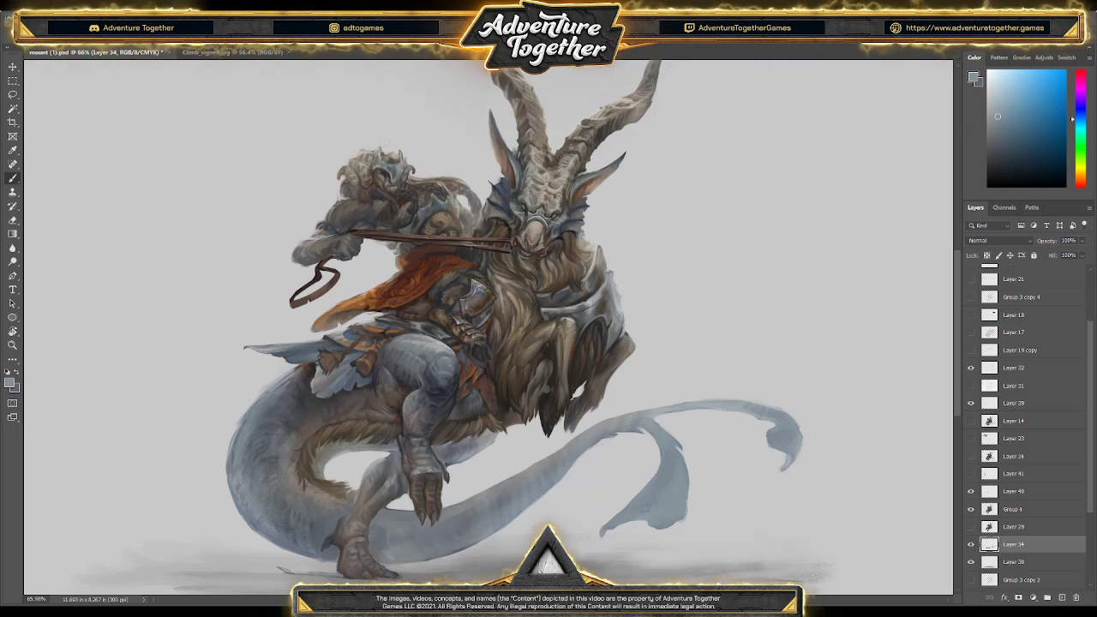
- Shape ragged outer and lower edges on the hanging tail lobe, alternating sampled blue-grey paint with erasing
{"action": "left_click", "coordinate": [653, 510], "text": "alt"}
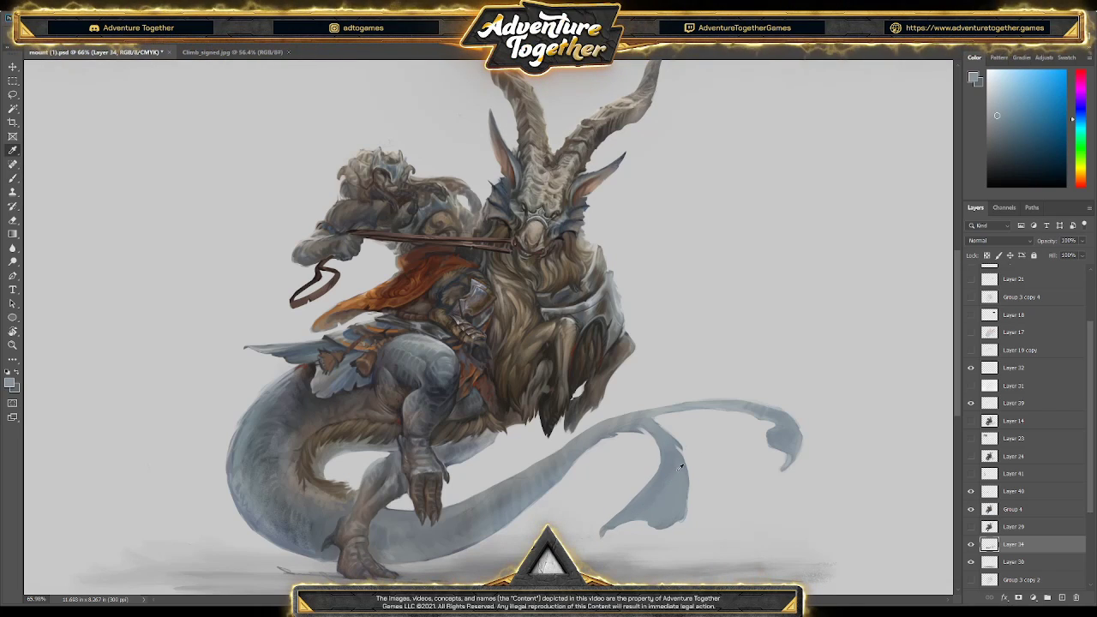
{"action": "left_click", "coordinate": [667, 473], "text": "alt"}
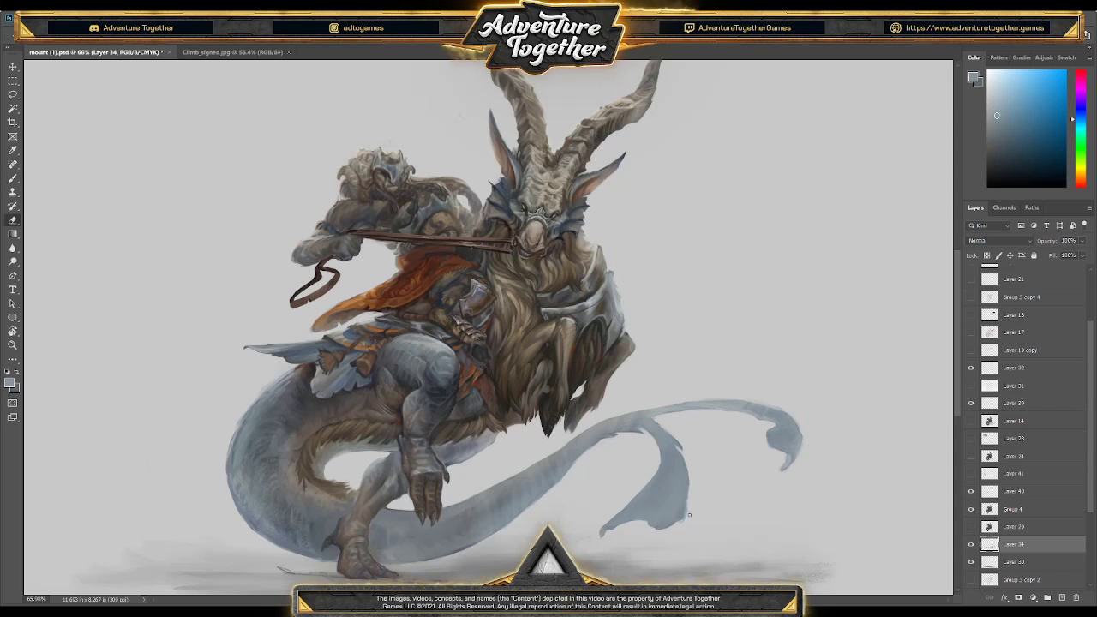
{"action": "key", "text": "b"}
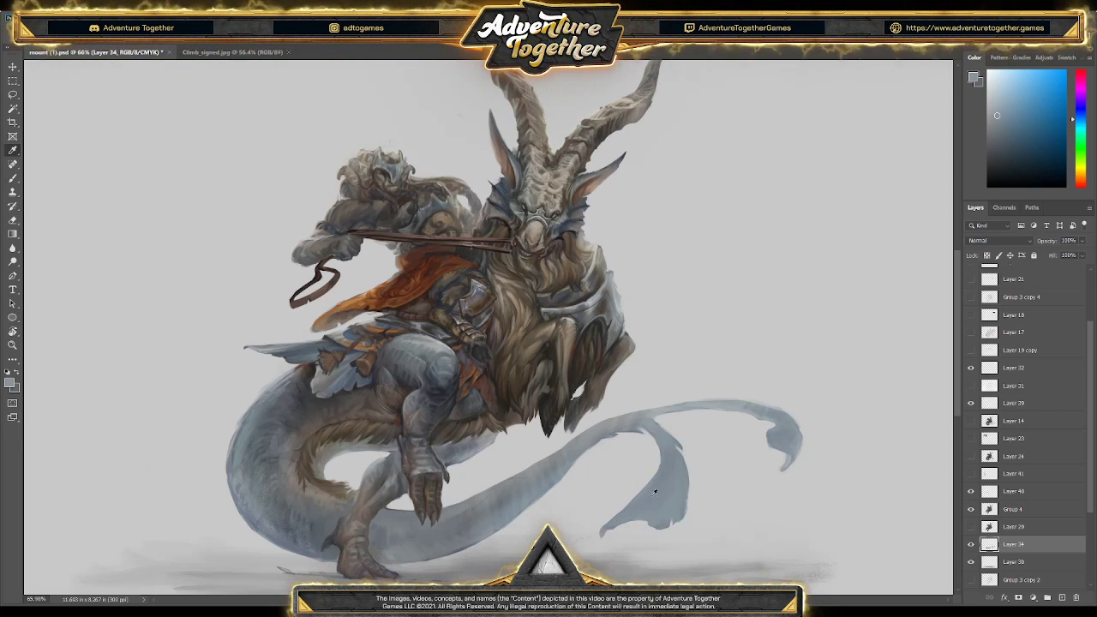
{"action": "left_click", "coordinate": [684, 435], "text": "alt"}
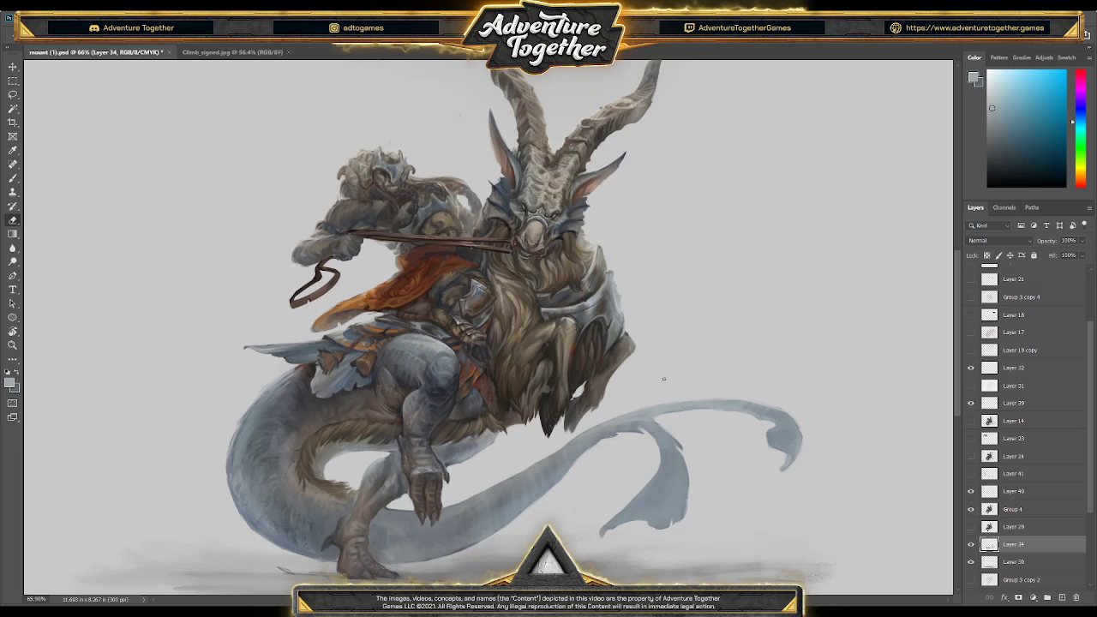
- Refine the main length of the tail up to its fork with sampled grey-blue paint and tidy its edges with the eraser
{"action": "key", "text": "b"}
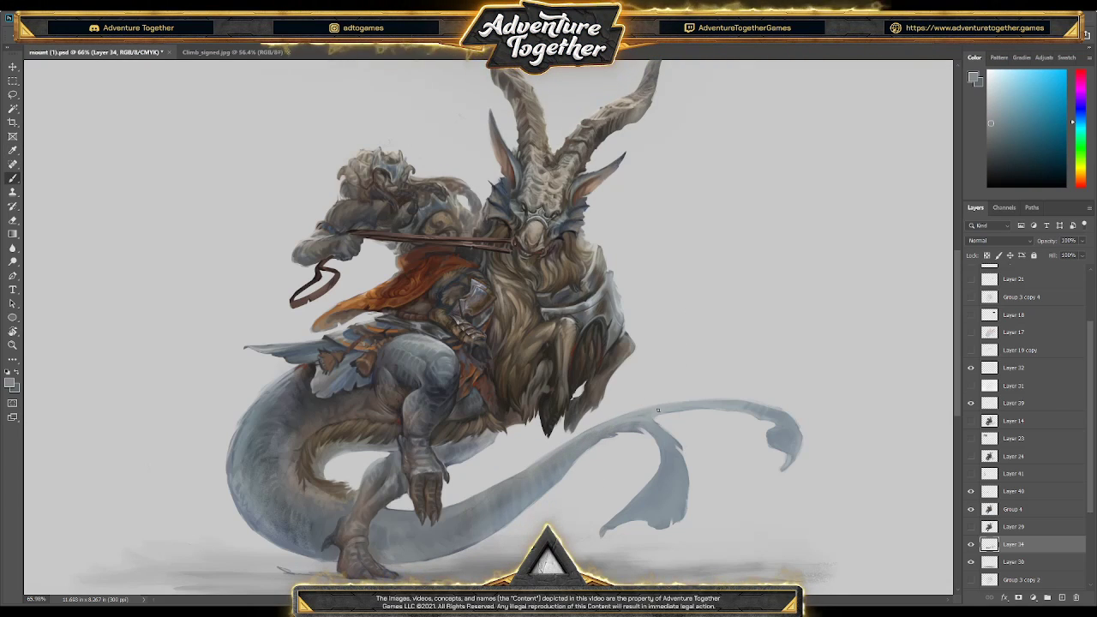
{"action": "key", "text": "i"}
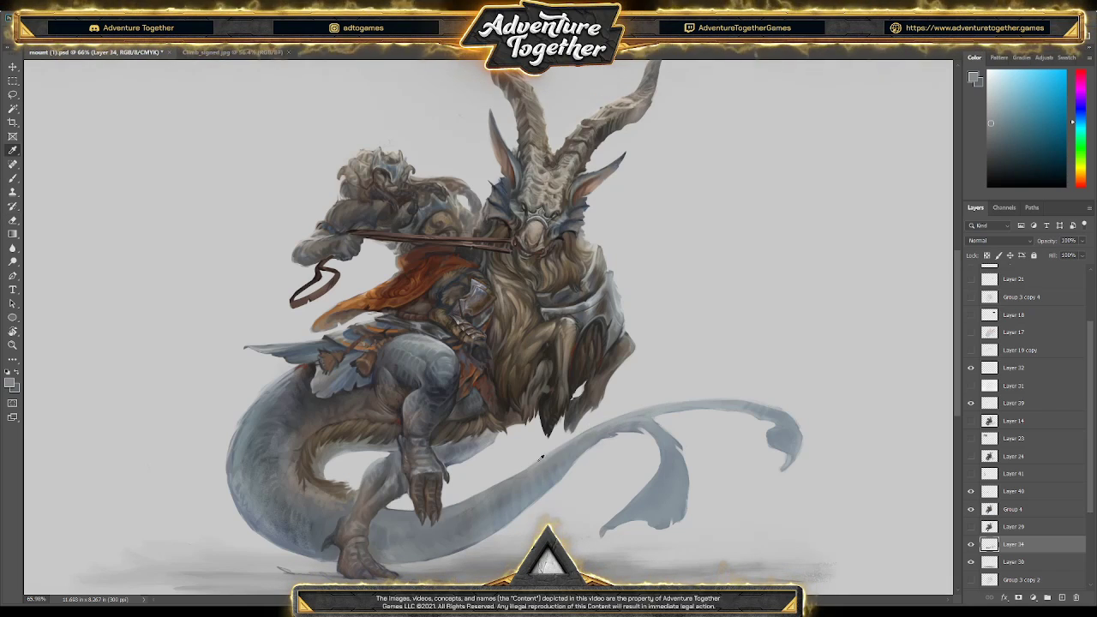
{"action": "left_click", "coordinate": [510, 472]}
{"action": "key", "text": "b"}
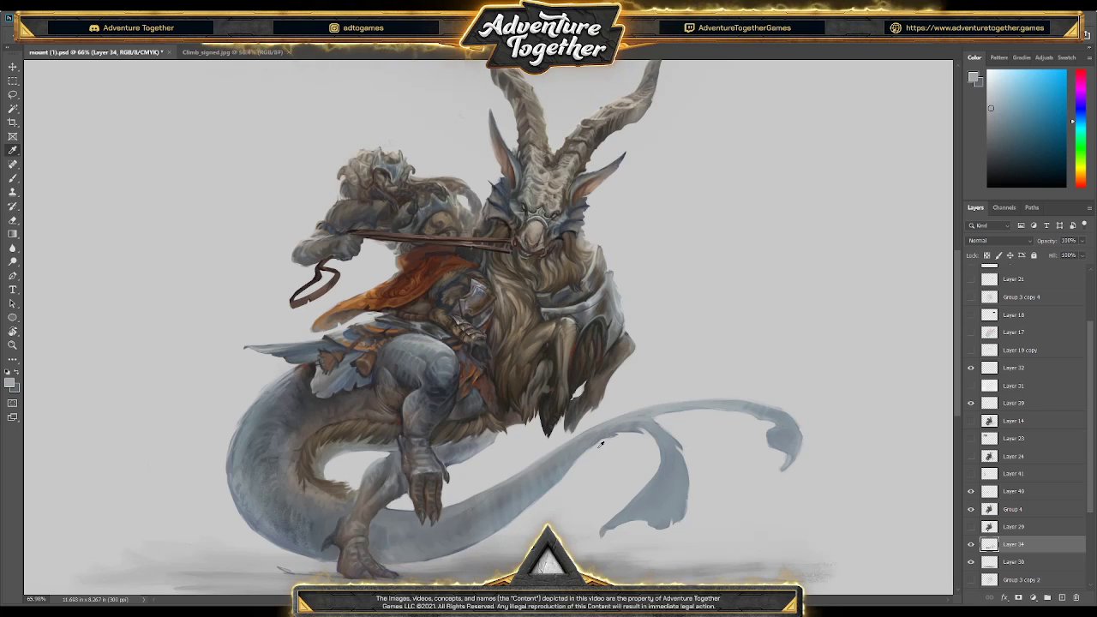
{"action": "key", "text": "e"}
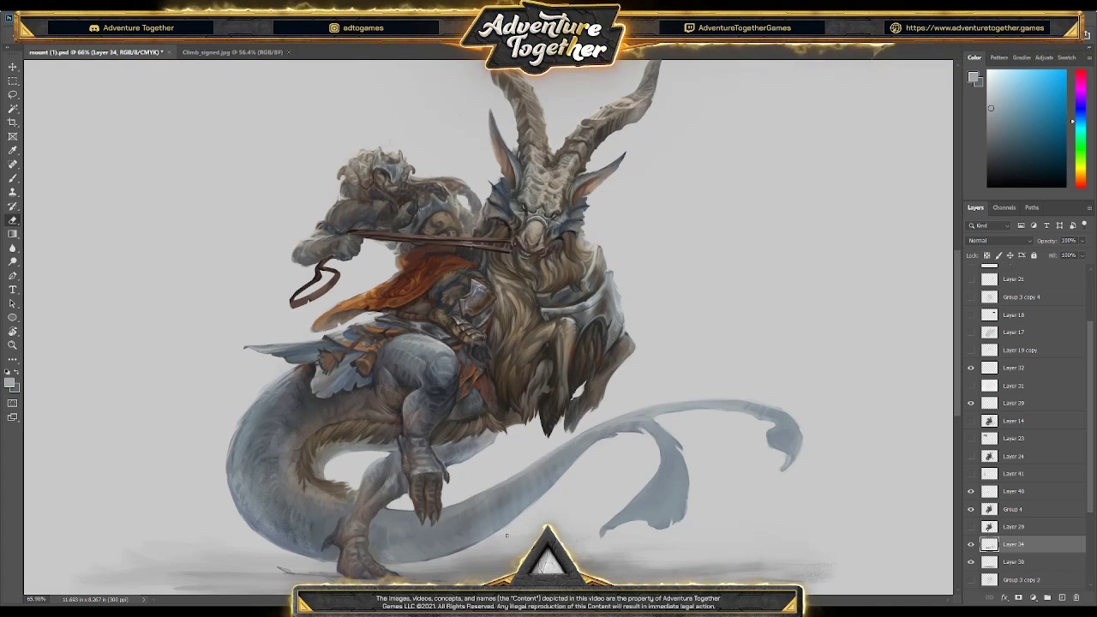
- Add subtle blue-grey shading to the hanging tail lobe and darker sampled tones to the tail's coil behind the foot
{"action": "key", "text": "b"}
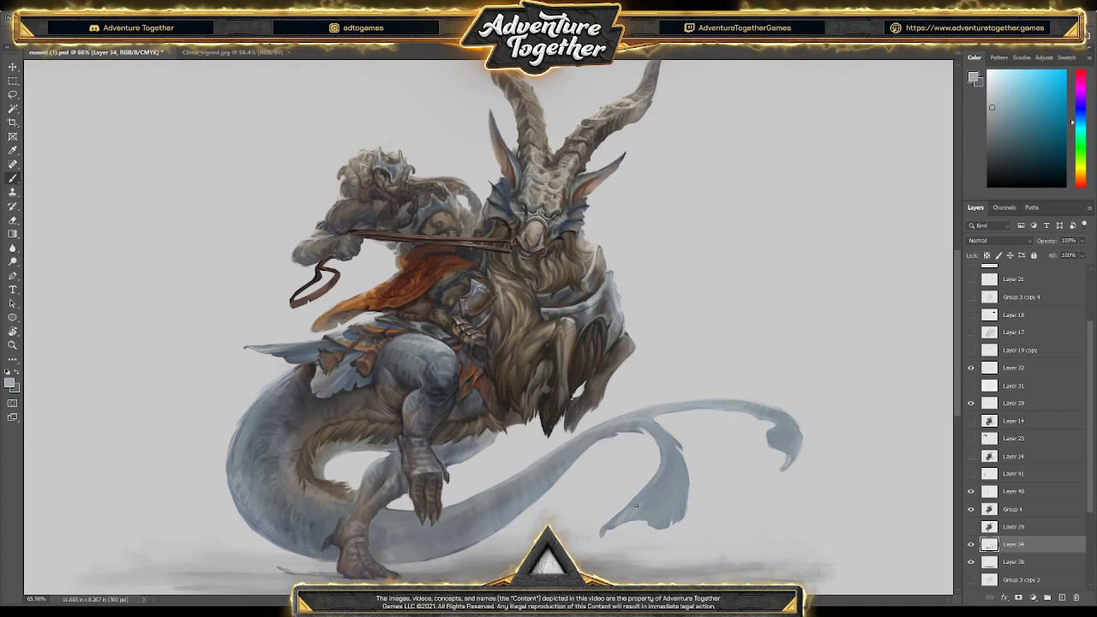
{"action": "left_click", "coordinate": [617, 520], "text": "alt"}
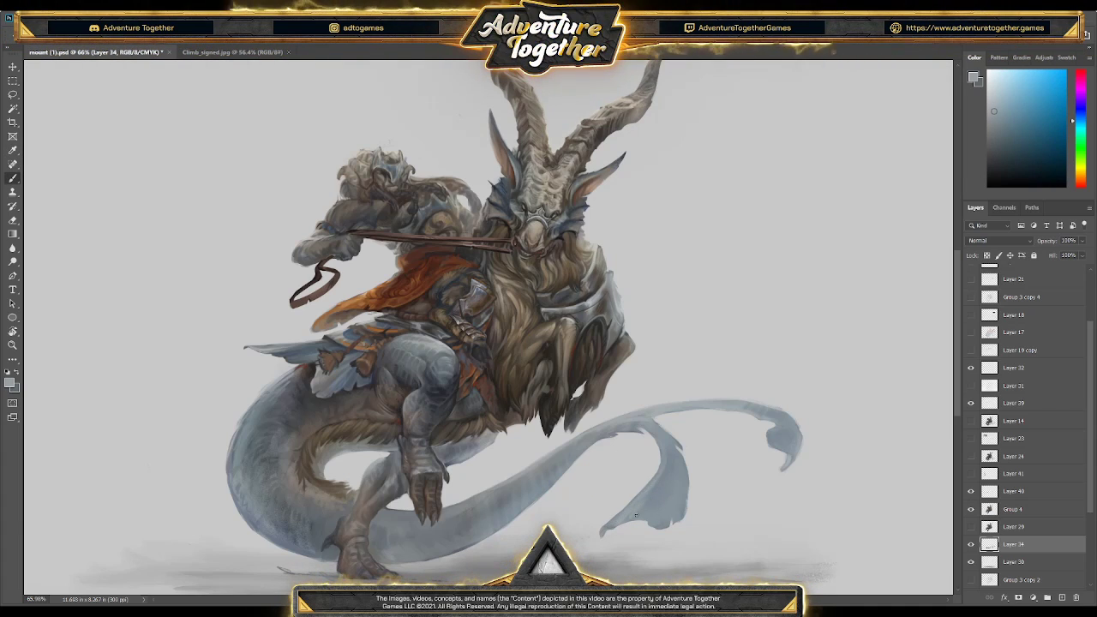
{"action": "left_click", "coordinate": [661, 484], "text": "alt"}
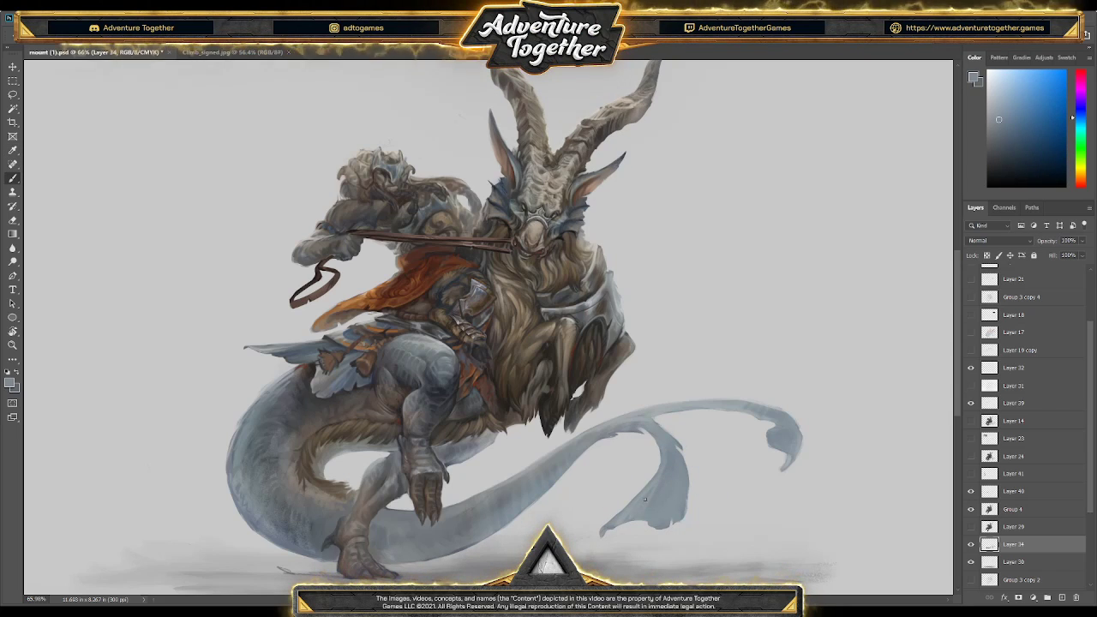
{"action": "left_click", "coordinate": [644, 500], "text": "alt"}
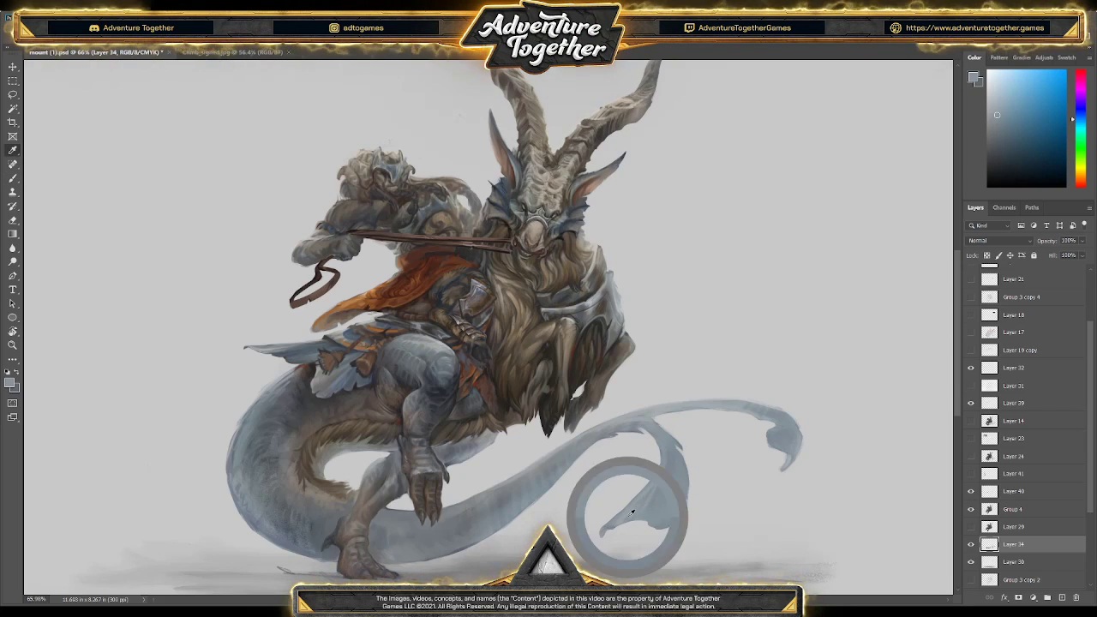
{"action": "left_click", "coordinate": [668, 458], "text": "alt"}
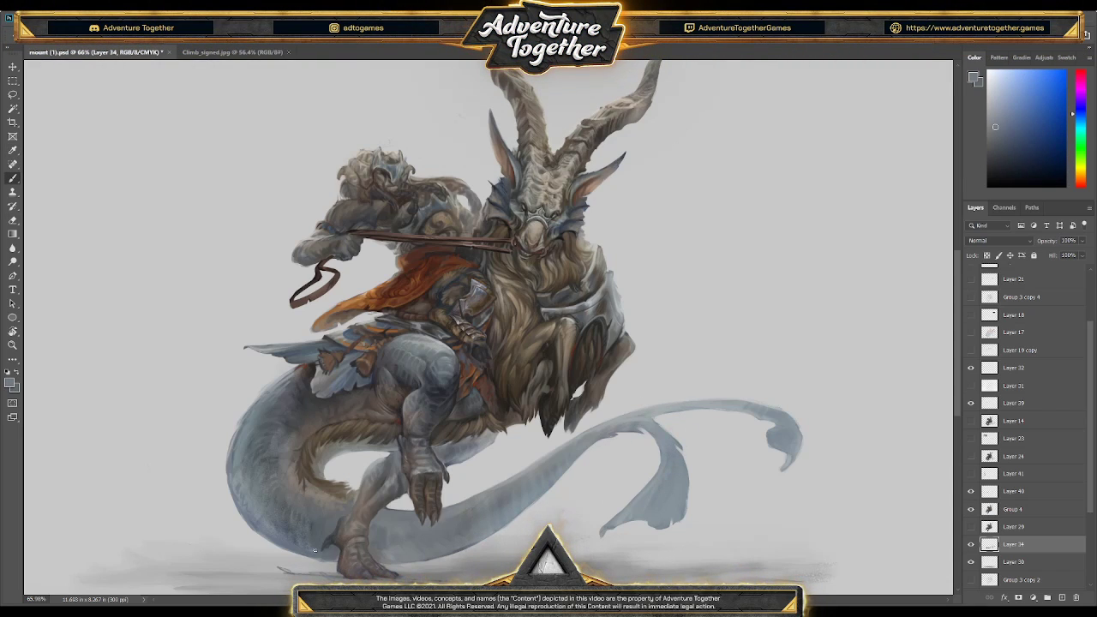
{"action": "left_click", "coordinate": [312, 520], "text": "alt"}
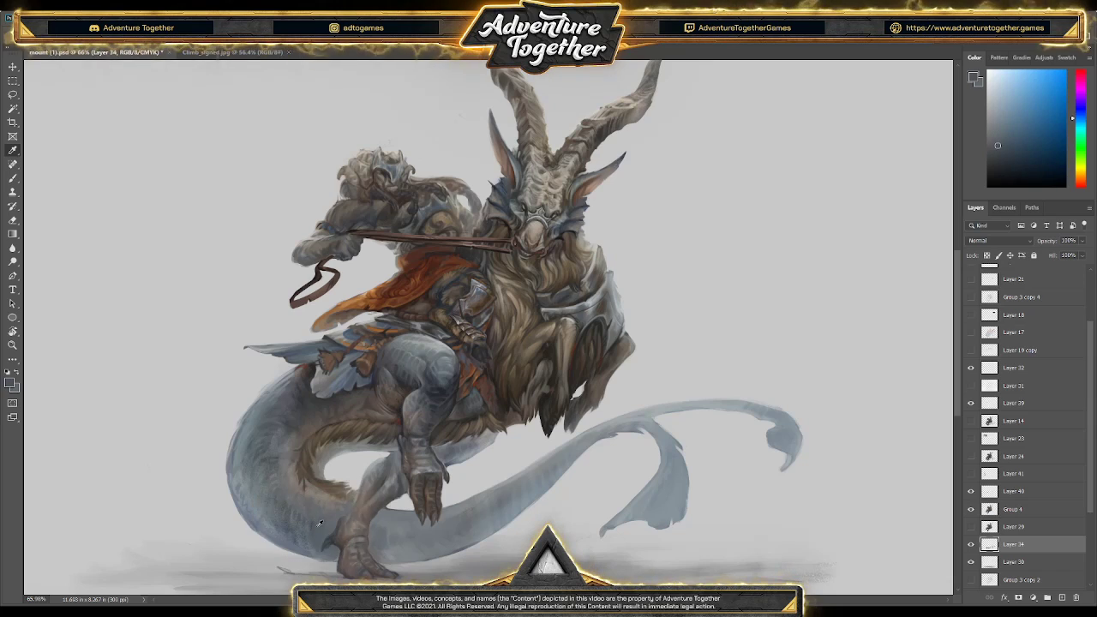
{"action": "left_click", "coordinate": [316, 554], "text": "alt"}
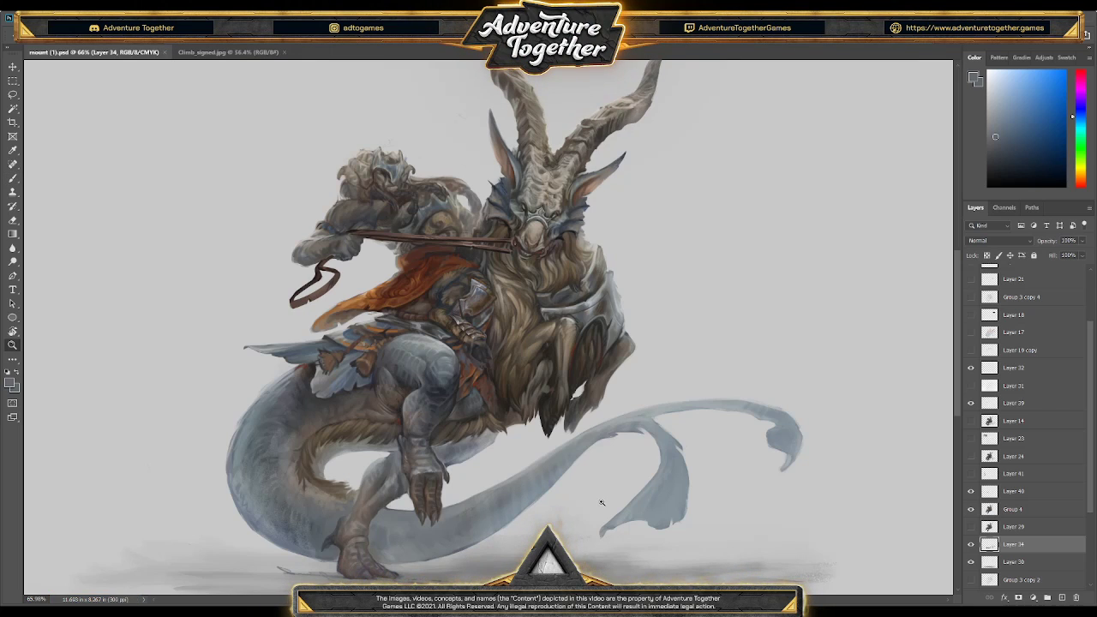
- On the Group 4 layer, refine the upper edge of the mount's right-hand ear below the horn with sampled dark and blue-grey tones
{"action": "left_click_drag", "start_coordinate": [590, 380], "coordinate": [600, 355]}
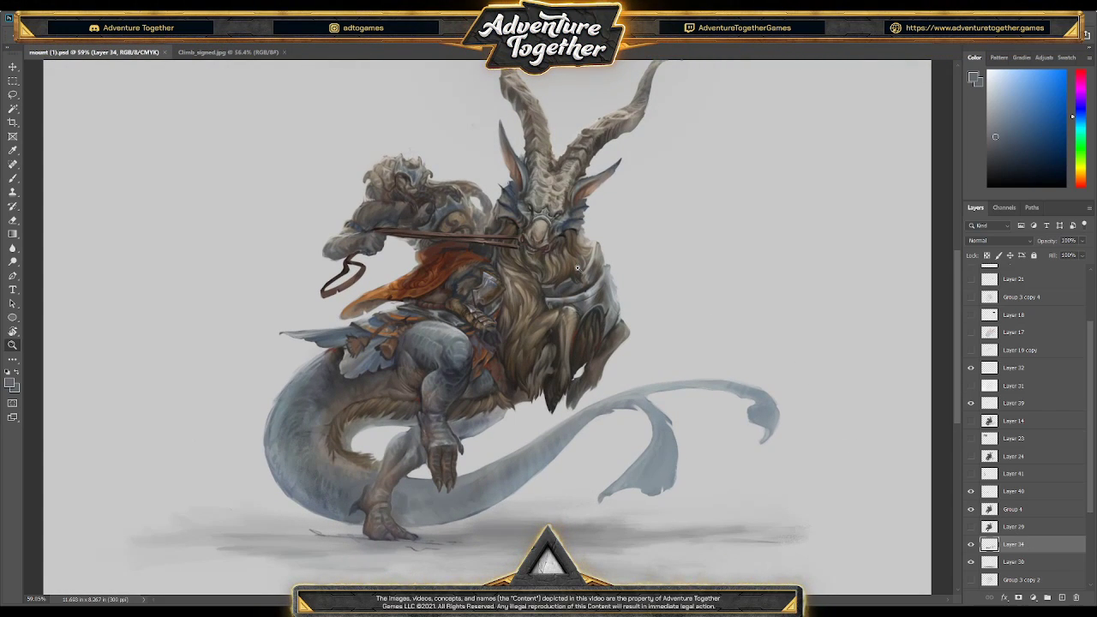
{"action": "scroll", "coordinate": [577, 268], "scroll_direction": "up", "scroll_amount": 2}
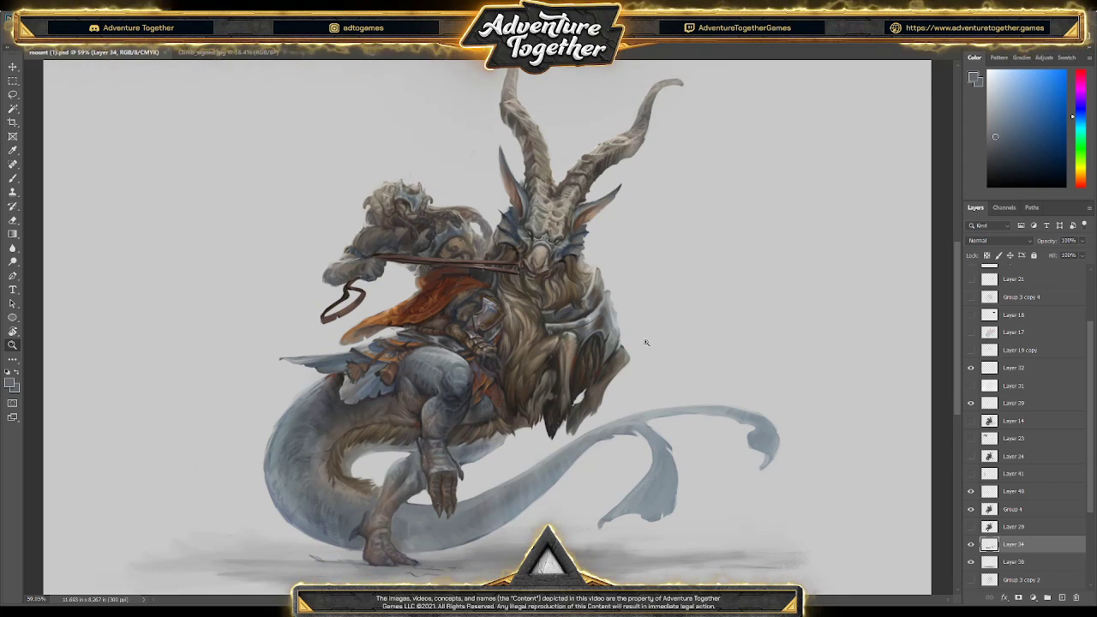
{"action": "scroll", "coordinate": [647, 343], "scroll_direction": "up", "scroll_amount": 2}
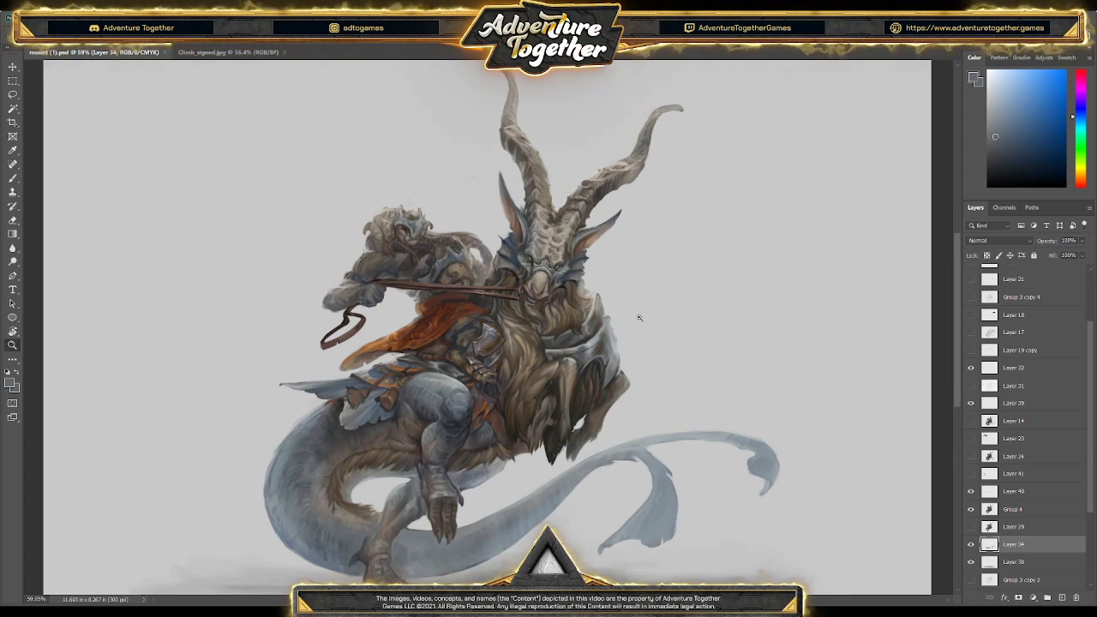
{"action": "left_click_drag", "start_coordinate": [548, 181], "coordinate": [582, 180]}
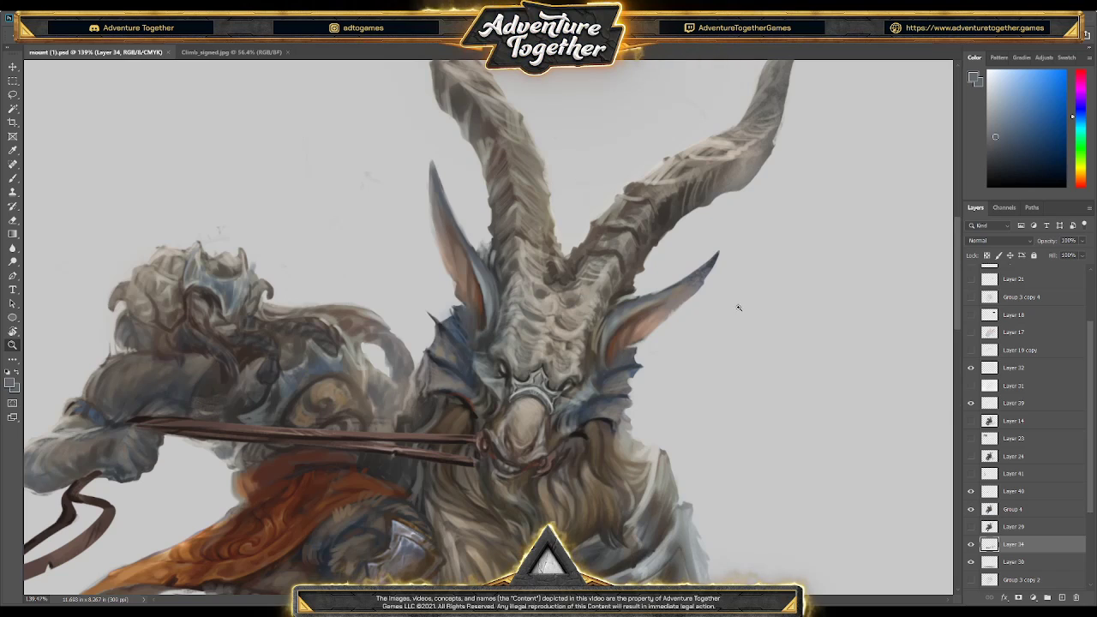
{"action": "left_click_drag", "start_coordinate": [736, 352], "coordinate": [741, 351]}
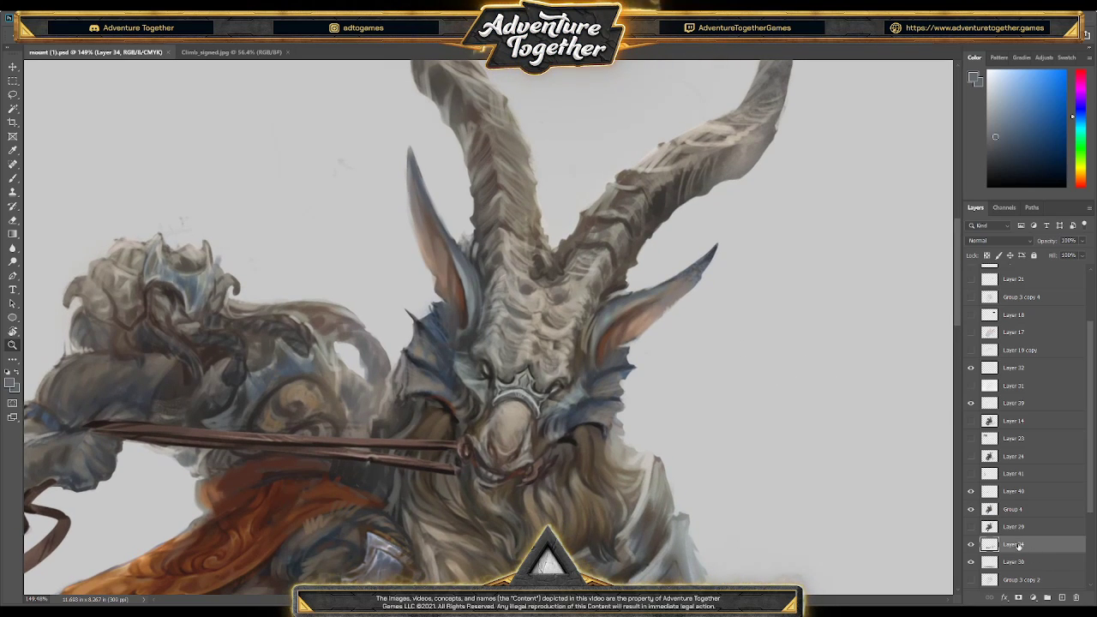
{"action": "left_click", "coordinate": [1008, 512]}
{"action": "key", "text": "b"}
{"action": "left_click", "coordinate": [619, 296], "text": "alt"}
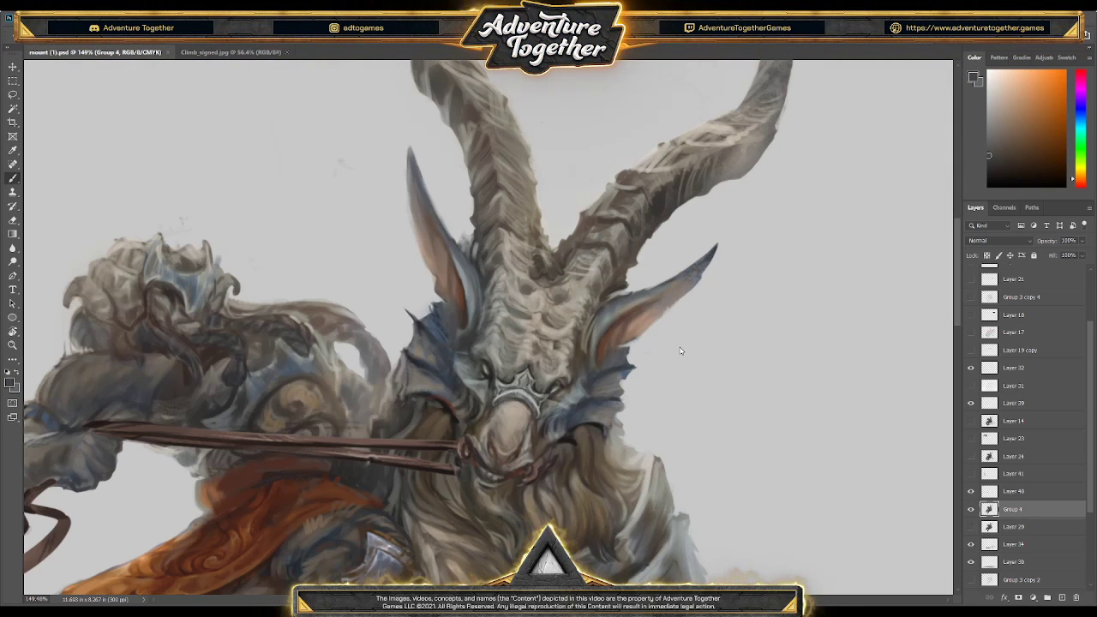
{"action": "left_click", "coordinate": [612, 302], "text": "alt"}
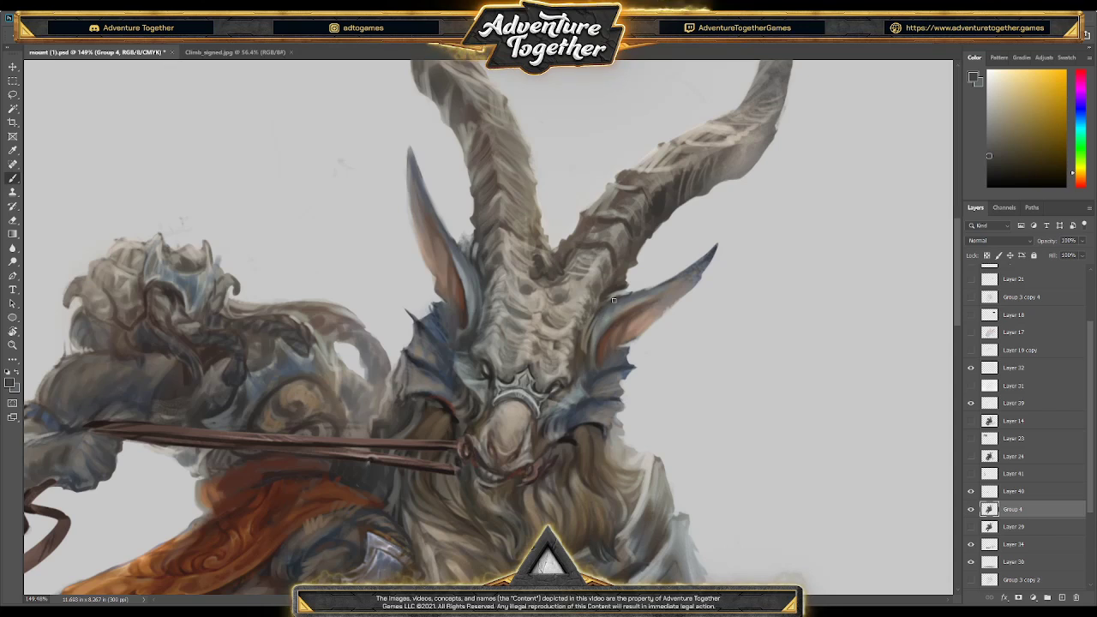
{"action": "left_click", "coordinate": [625, 305], "text": "alt"}
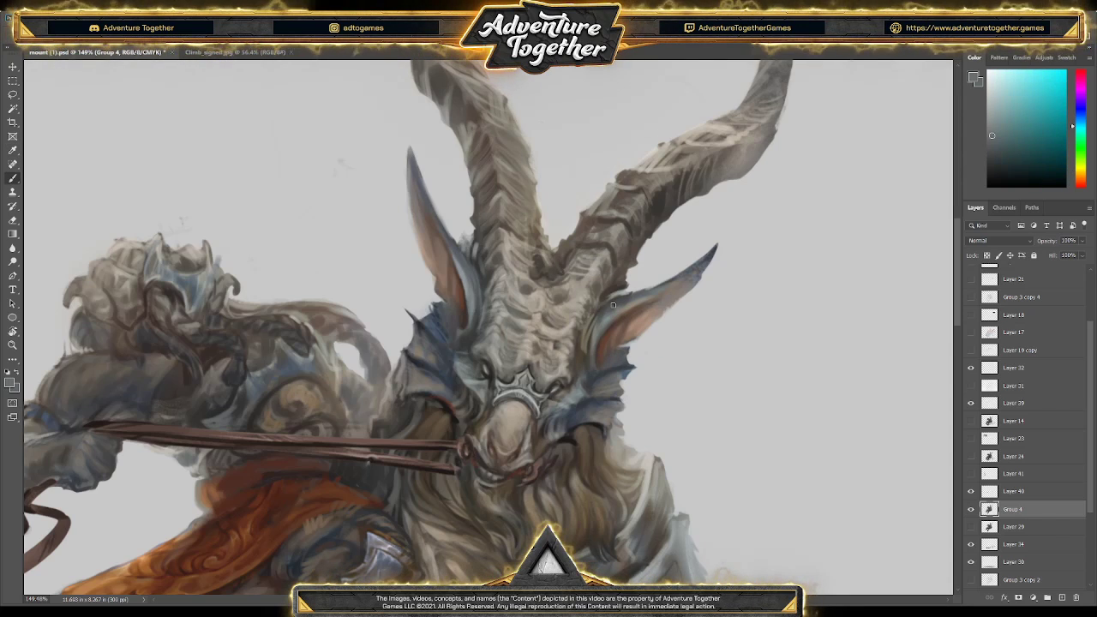
{"action": "left_click", "coordinate": [627, 298], "text": "alt"}
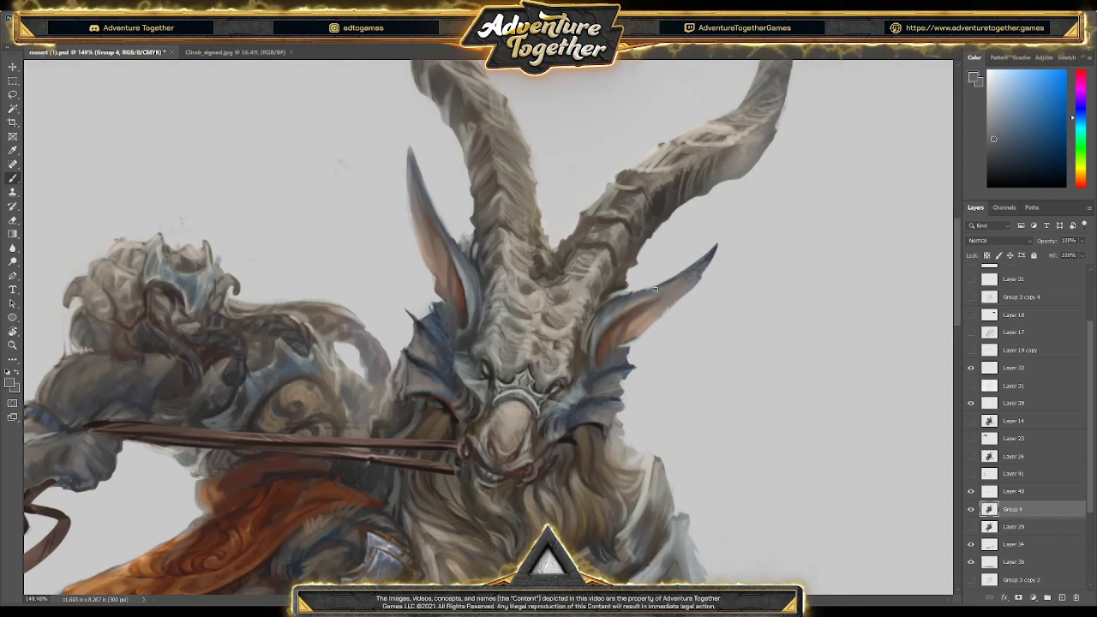
- Clean up the outline of the right-hand ear towards its pointed tip, combining erasing with sampled slate-blue and warm grey paint
{"action": "key", "text": "e"}
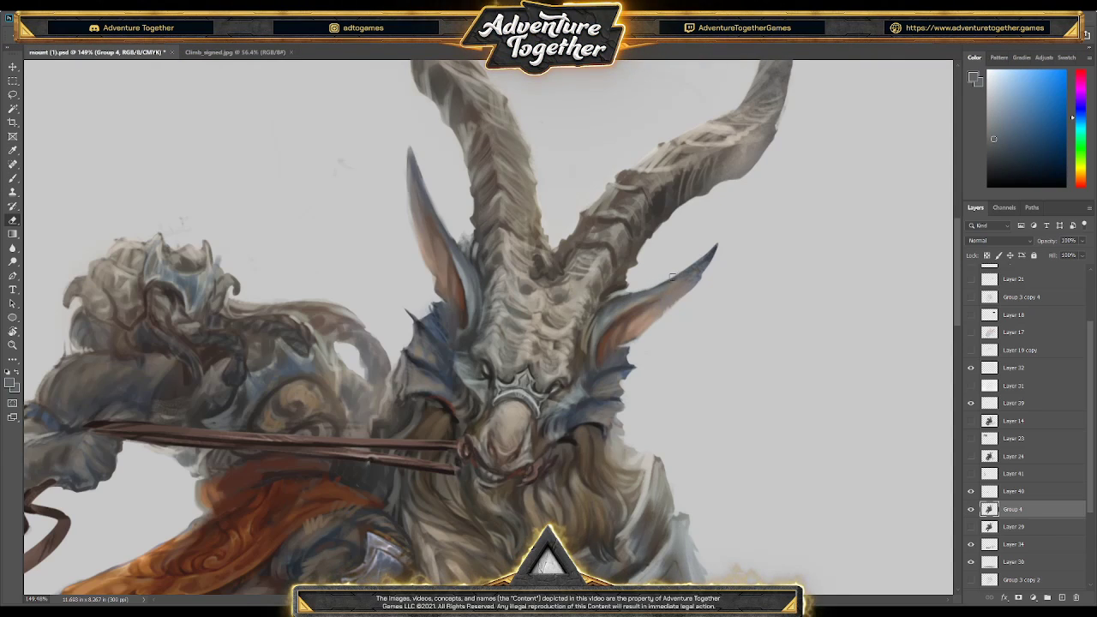
{"action": "key", "text": "b"}
{"action": "left_click", "coordinate": [630, 262], "text": "alt"}
{"action": "left_click", "coordinate": [688, 274], "text": "alt"}
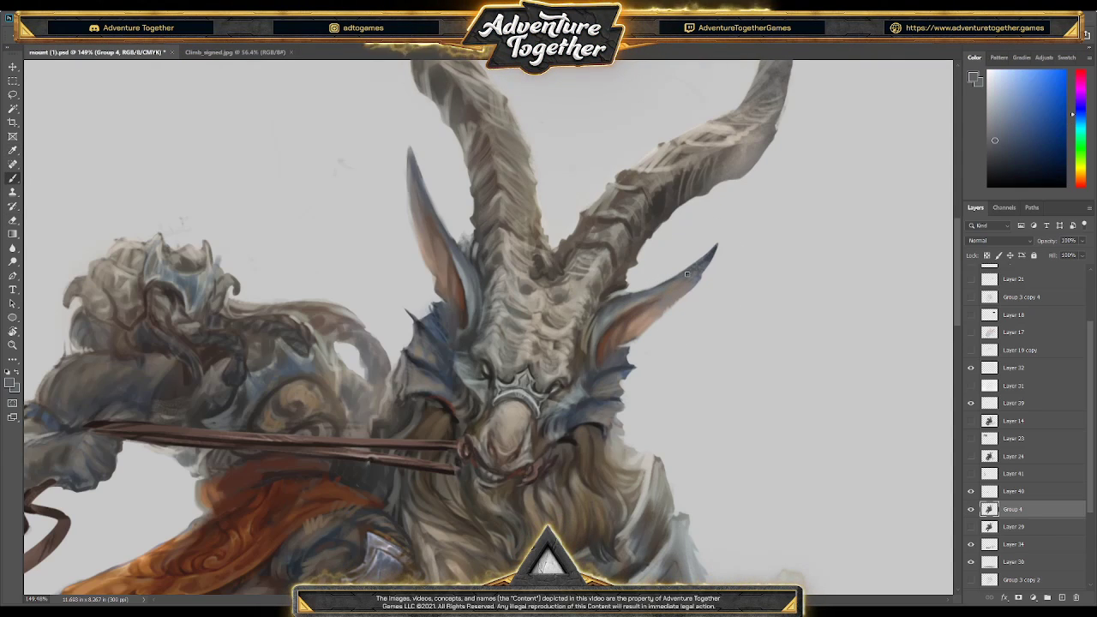
{"action": "left_click_drag", "start_coordinate": [717, 246], "coordinate": [677, 285]}
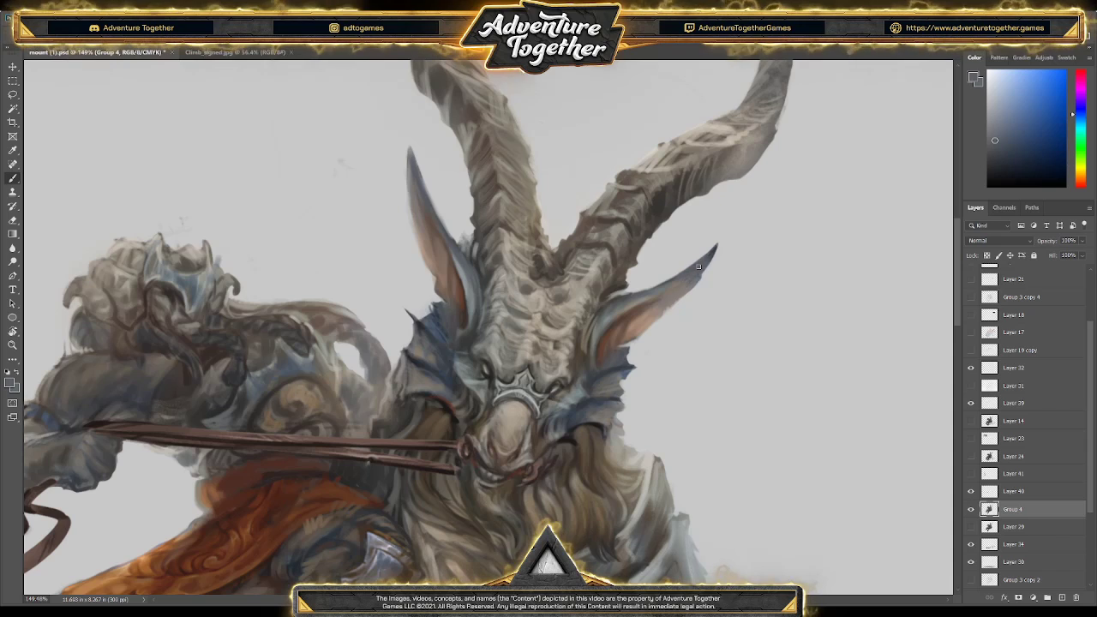
{"action": "left_click", "coordinate": [678, 285], "text": "alt"}
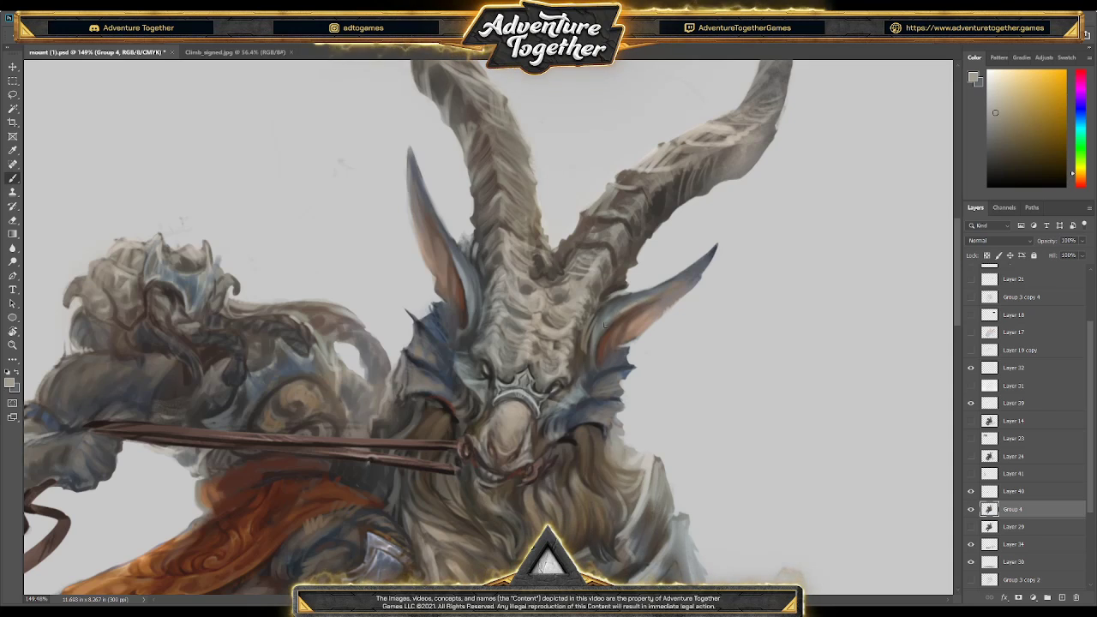
{"action": "left_click", "coordinate": [1073, 135]}
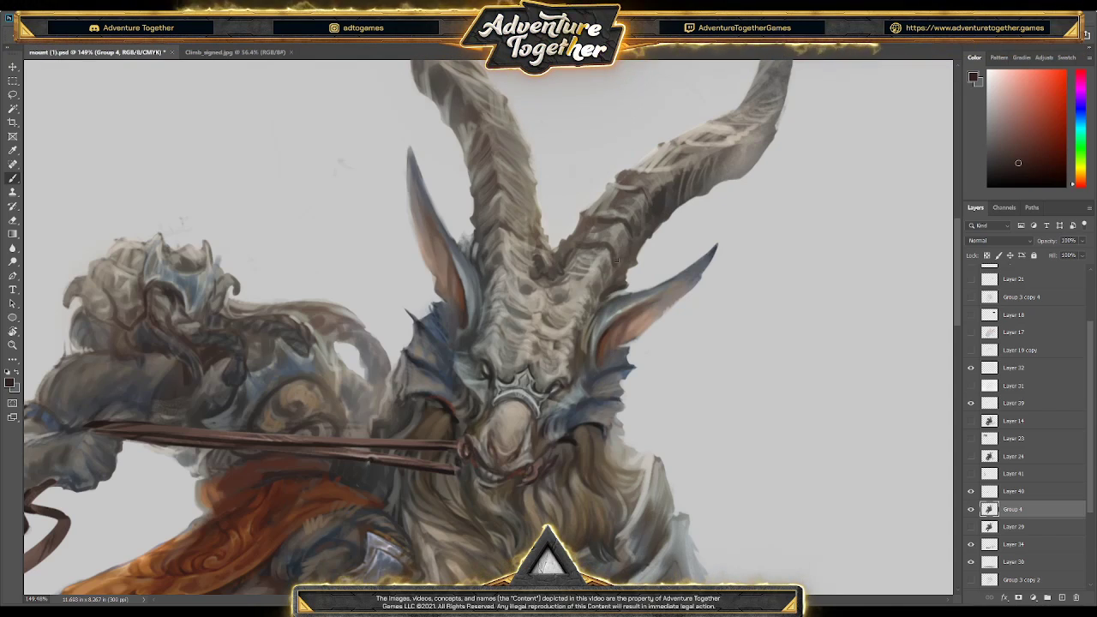
- Shade the inside of the right-hand ear with reddish-brown tones and darker greys sampled from the ear and its base
{"action": "left_click", "coordinate": [614, 324], "text": "alt"}
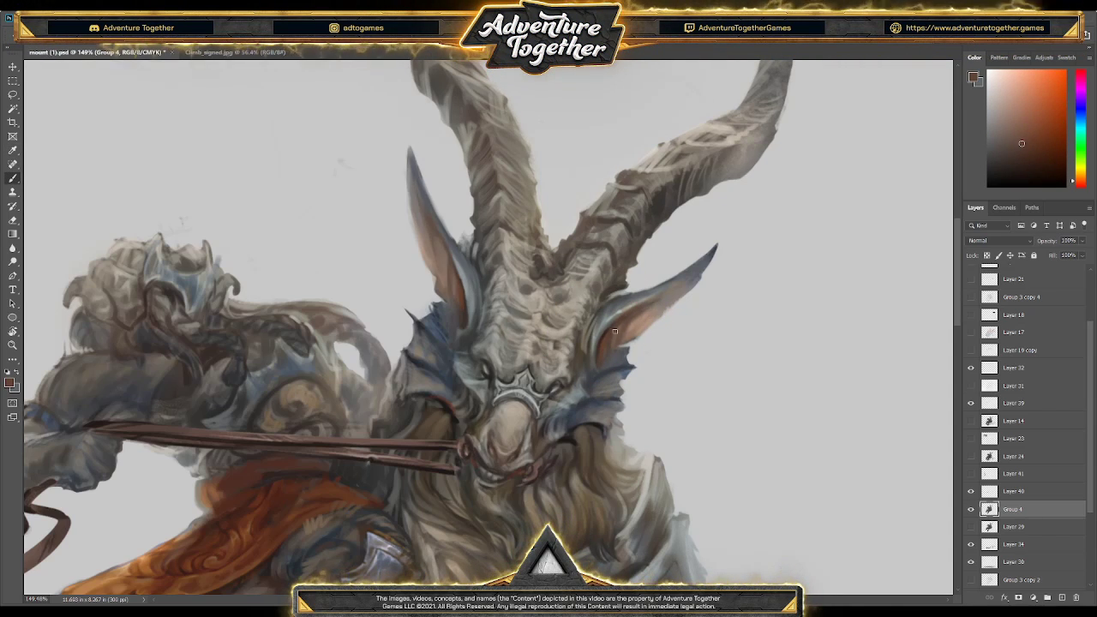
{"action": "left_click", "coordinate": [639, 312], "text": "alt"}
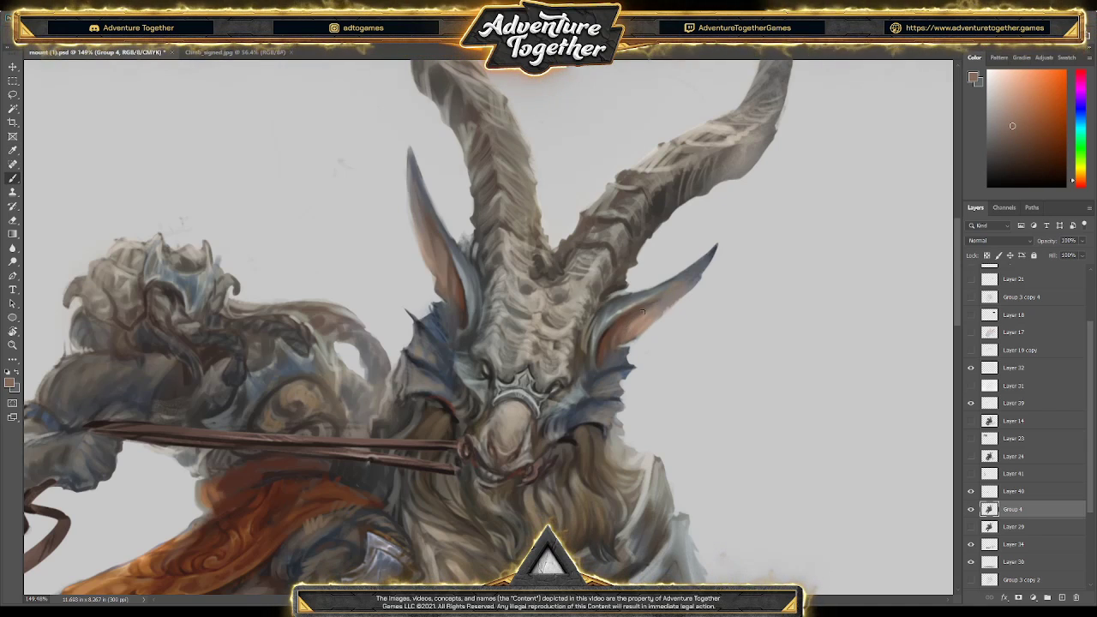
{"action": "left_click", "coordinate": [604, 365], "text": "alt"}
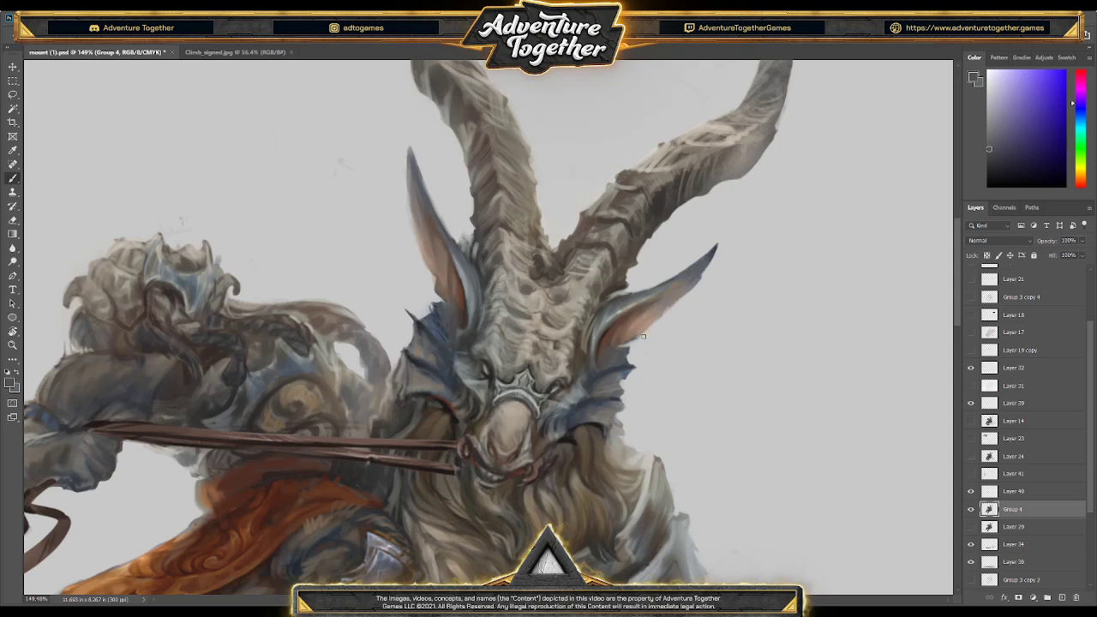
{"action": "left_click", "coordinate": [595, 359], "text": "alt"}
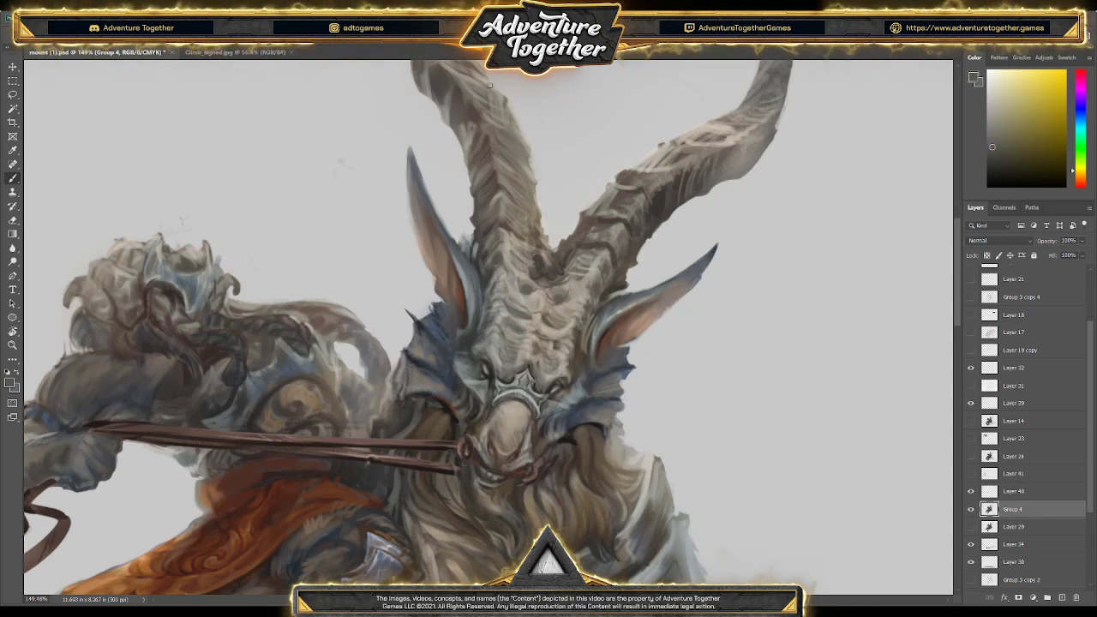
{"action": "key", "text": "alt"}
{"action": "left_click", "coordinate": [611, 324], "text": "alt"}
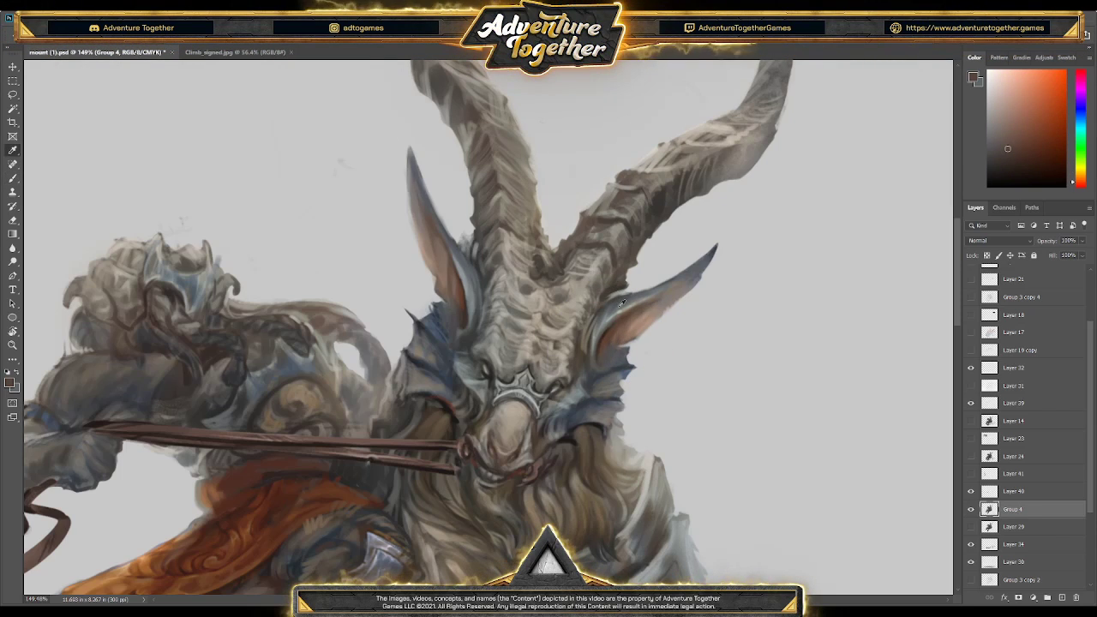
- Define the lower base of the right-hand ear where it meets the blue frill, using sampled dark brown and dark blue-grey paint
{"action": "left_click", "coordinate": [595, 359], "text": "alt"}
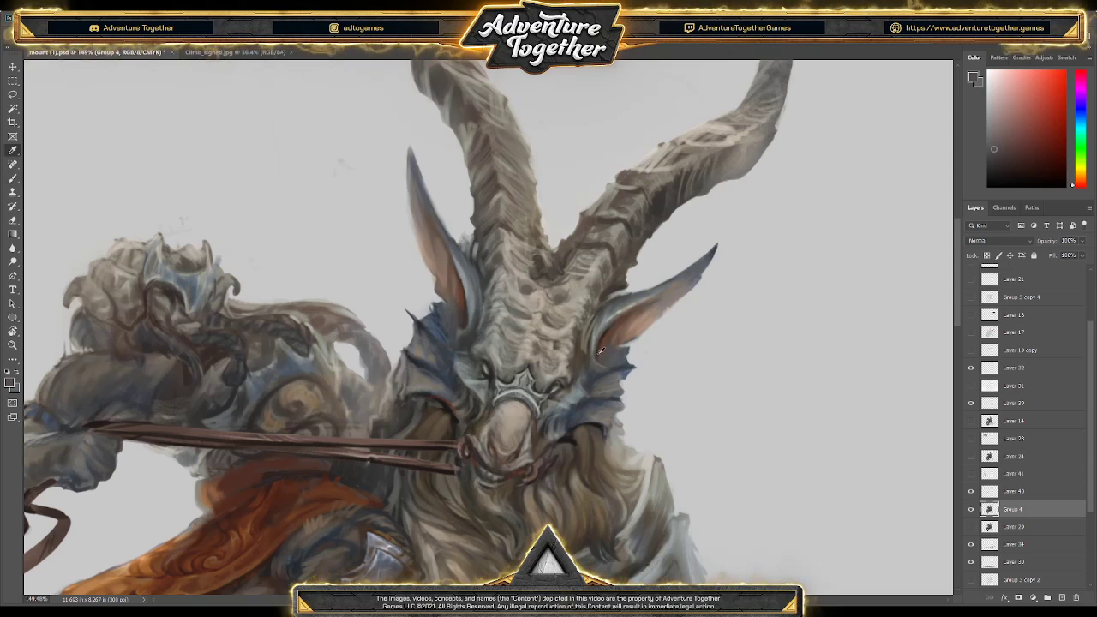
{"action": "left_click", "coordinate": [607, 362], "text": "alt"}
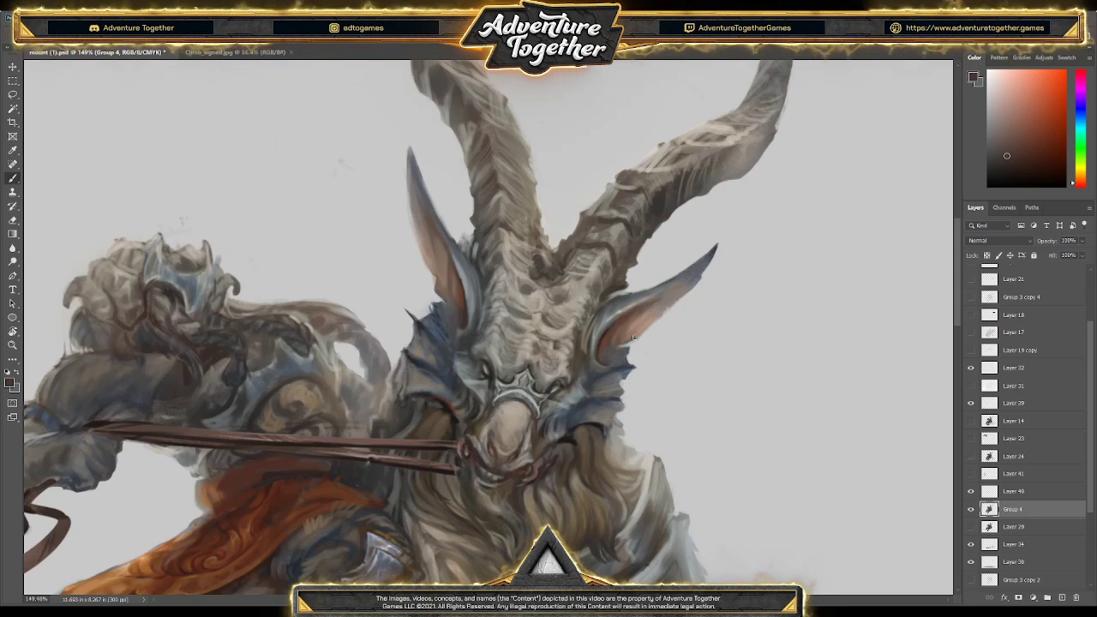
{"action": "left_click", "coordinate": [618, 364], "text": "alt"}
{"action": "left_click_drag", "start_coordinate": [617, 365], "coordinate": [605, 369]}
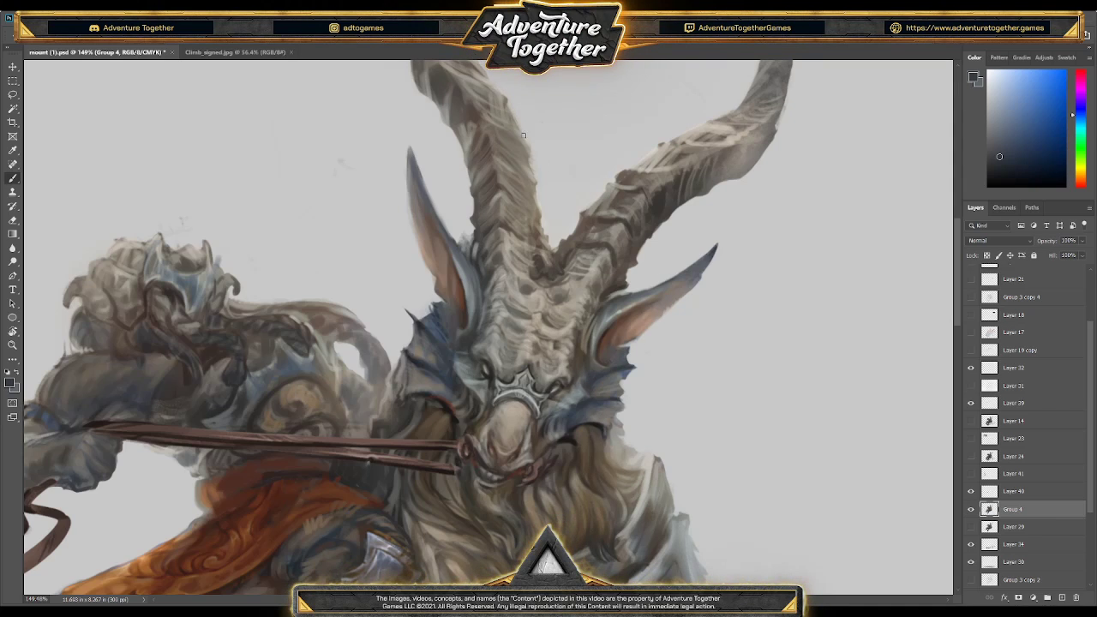
{"action": "left_click", "coordinate": [609, 362], "text": "alt"}
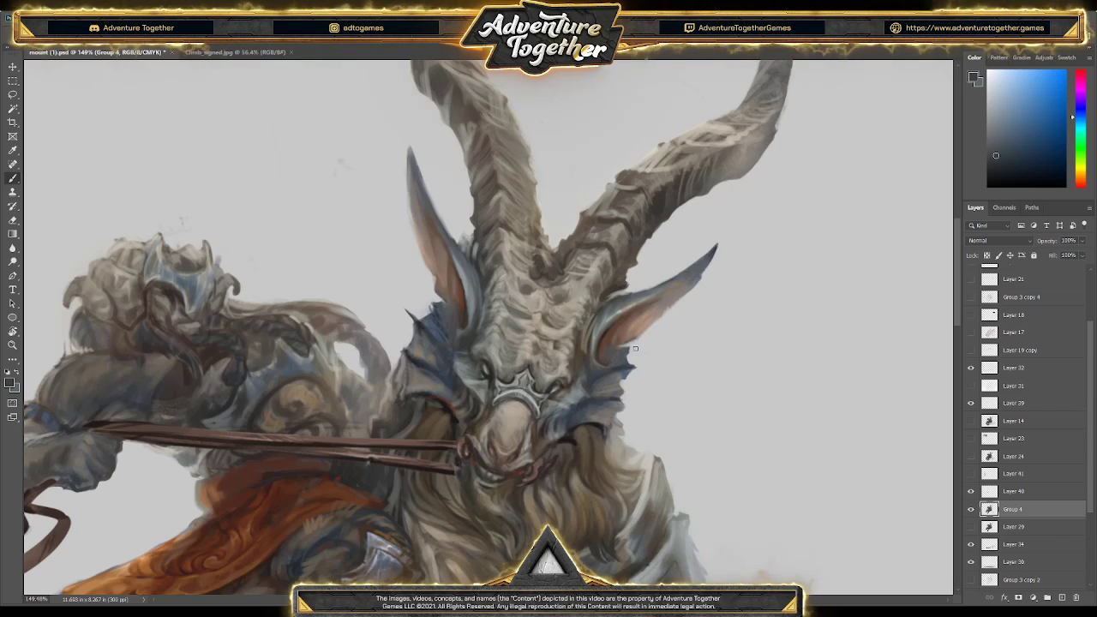
- Extend the reddish-brown inner ear down to its base and touch up the adjoining frill spikes with sampled blue-grey
{"action": "left_click", "coordinate": [592, 324], "text": "alt"}
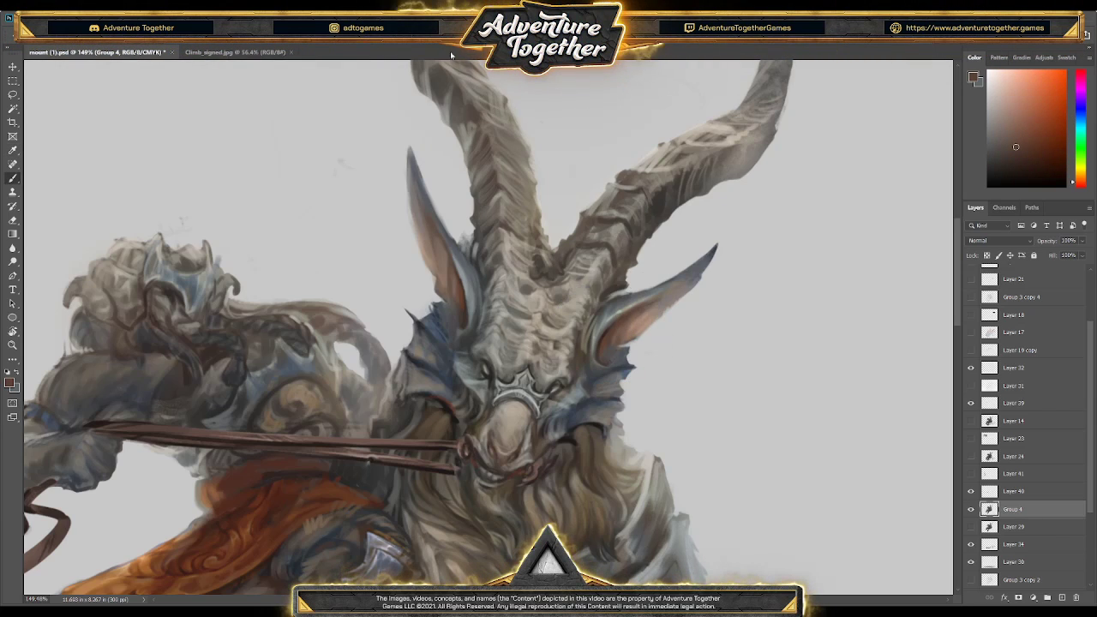
{"action": "left_click", "coordinate": [613, 336], "text": "alt"}
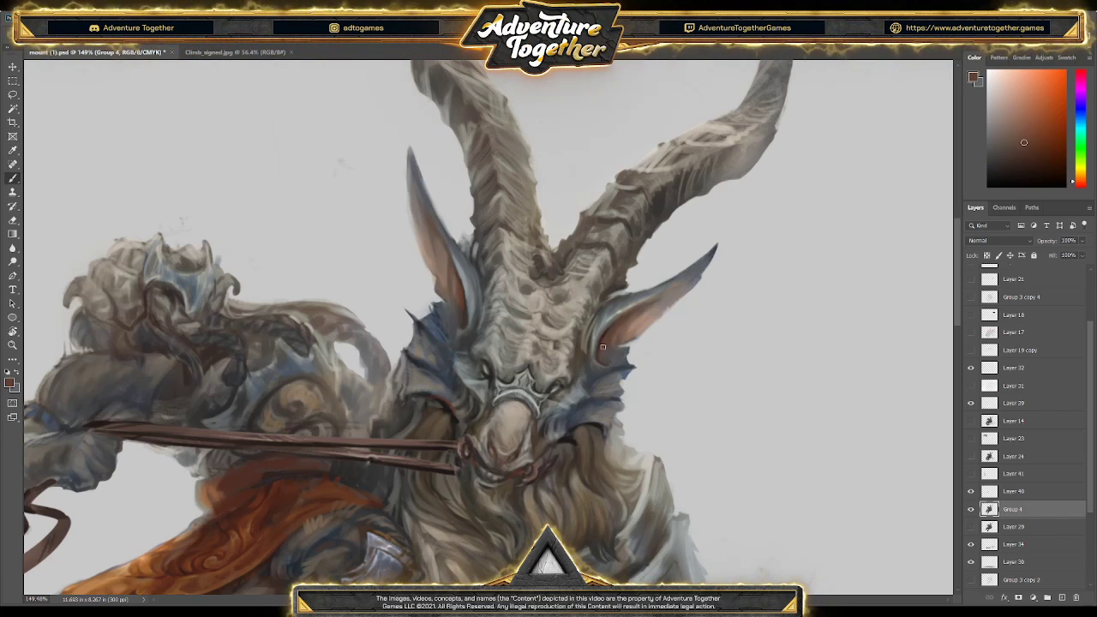
{"action": "left_click", "coordinate": [602, 354], "text": "alt"}
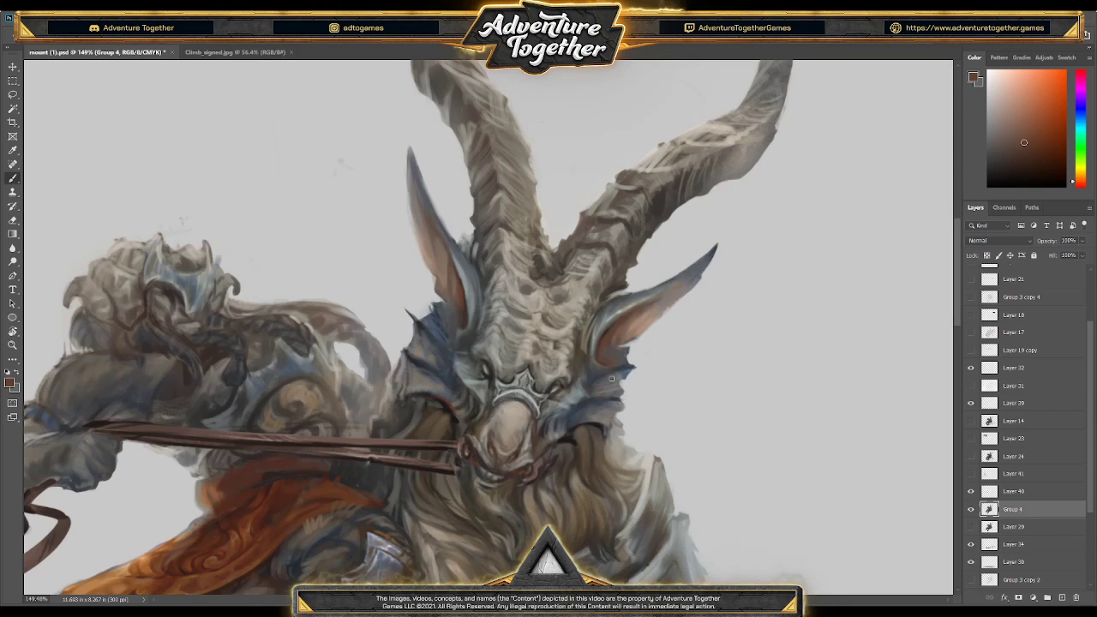
{"action": "left_click", "coordinate": [616, 375], "text": "alt"}
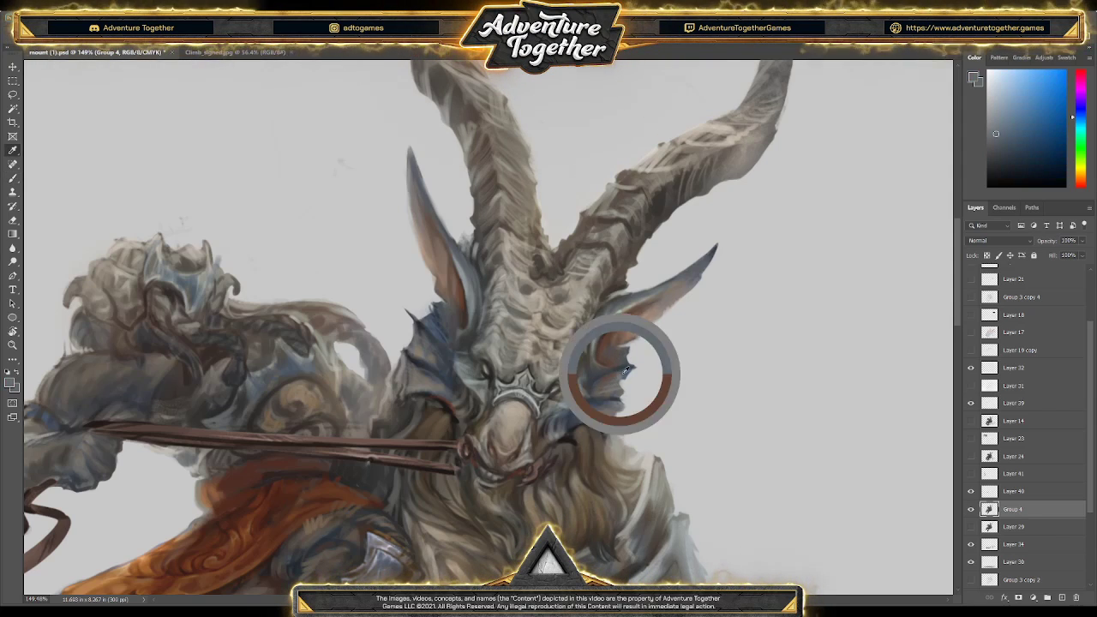
{"action": "left_click", "coordinate": [622, 374], "text": "alt"}
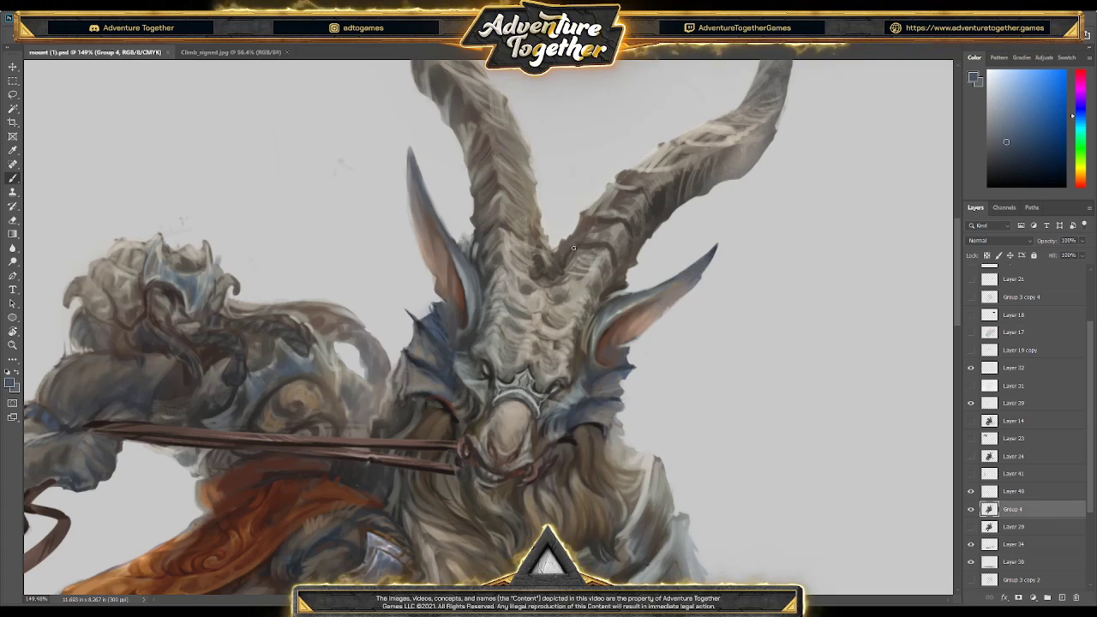
- Paint fine dark brown and light pinkish flesh details inside the right-hand ear, blending them with tones sampled around it
{"action": "left_click", "coordinate": [600, 329], "text": "alt"}
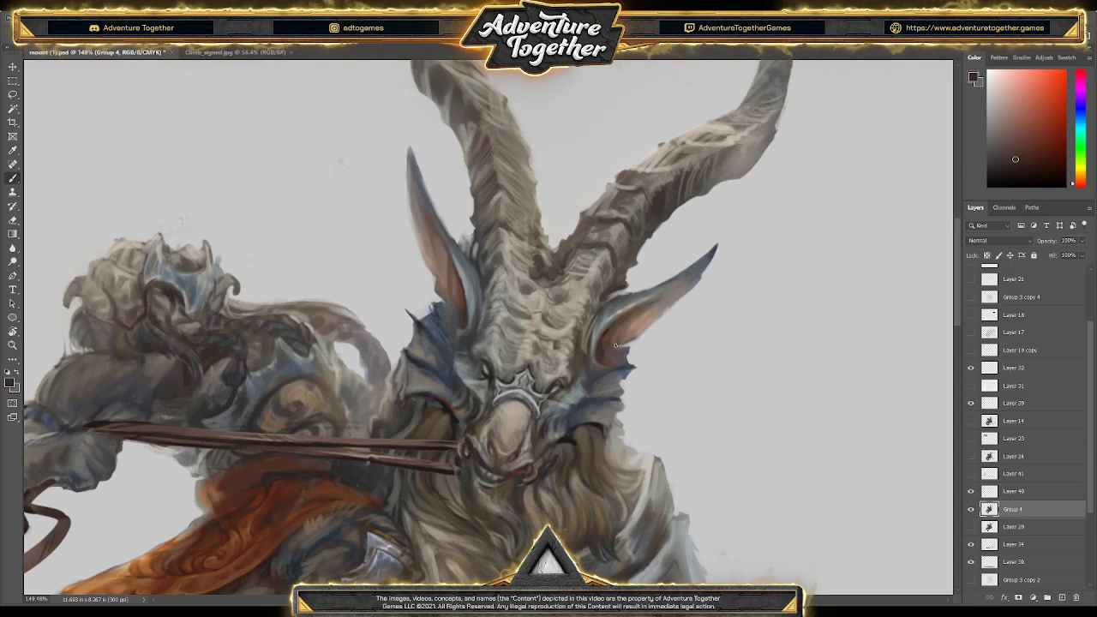
{"action": "left_click", "coordinate": [641, 319], "text": "alt"}
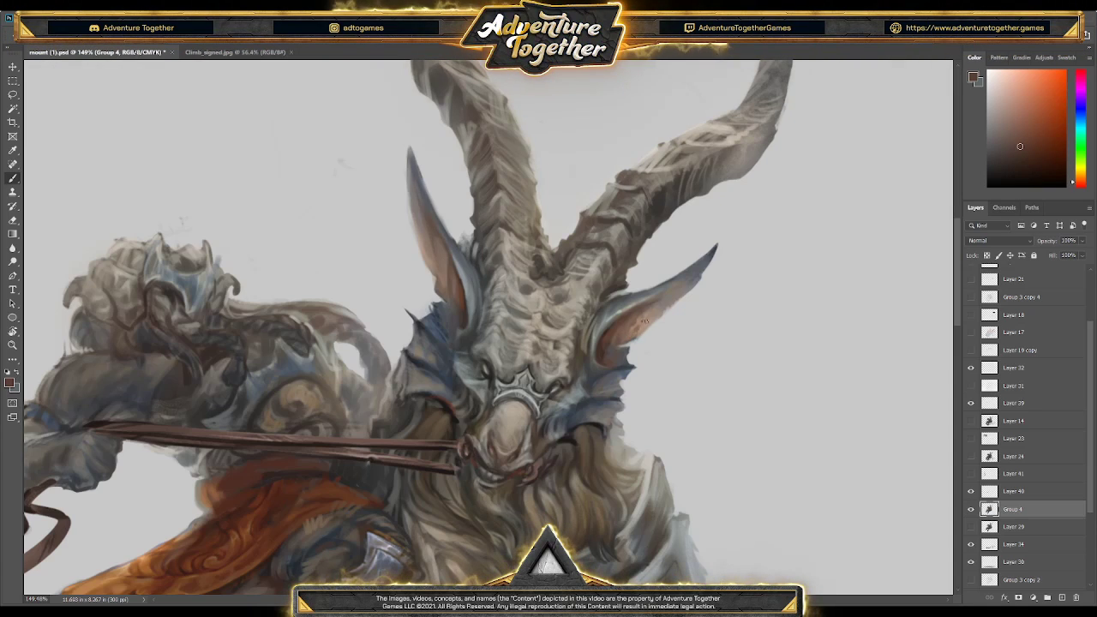
{"action": "left_click", "coordinate": [634, 319], "text": "alt"}
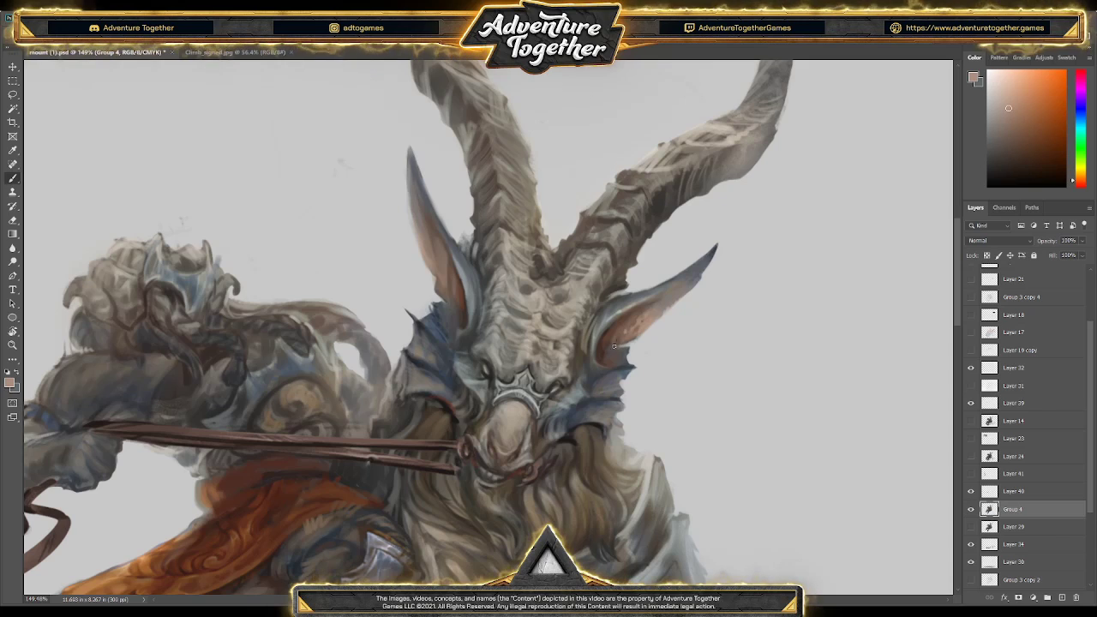
{"action": "left_click", "coordinate": [622, 334], "text": "alt"}
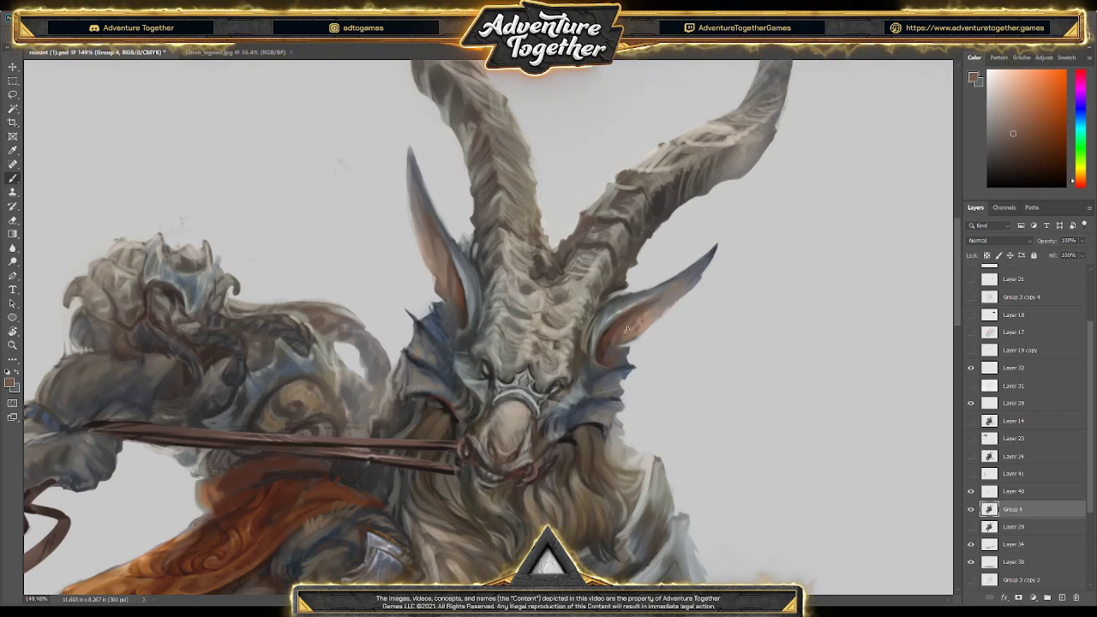
{"action": "left_click", "coordinate": [637, 326], "text": "alt"}
{"action": "left_click", "coordinate": [637, 324], "text": "alt"}
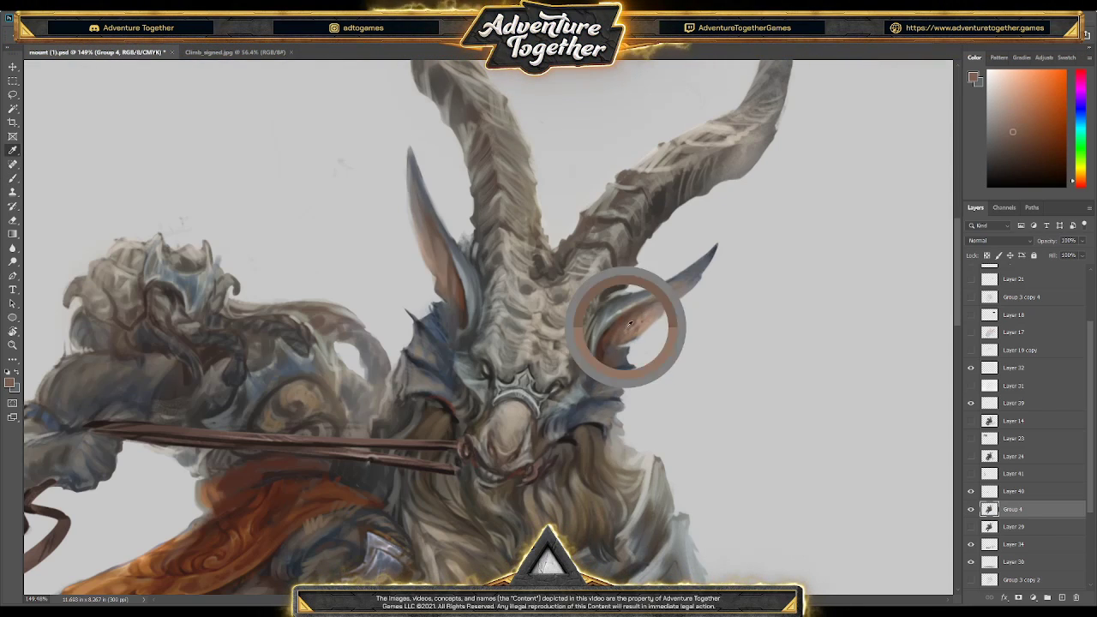
{"action": "left_click", "coordinate": [645, 321], "text": "alt"}
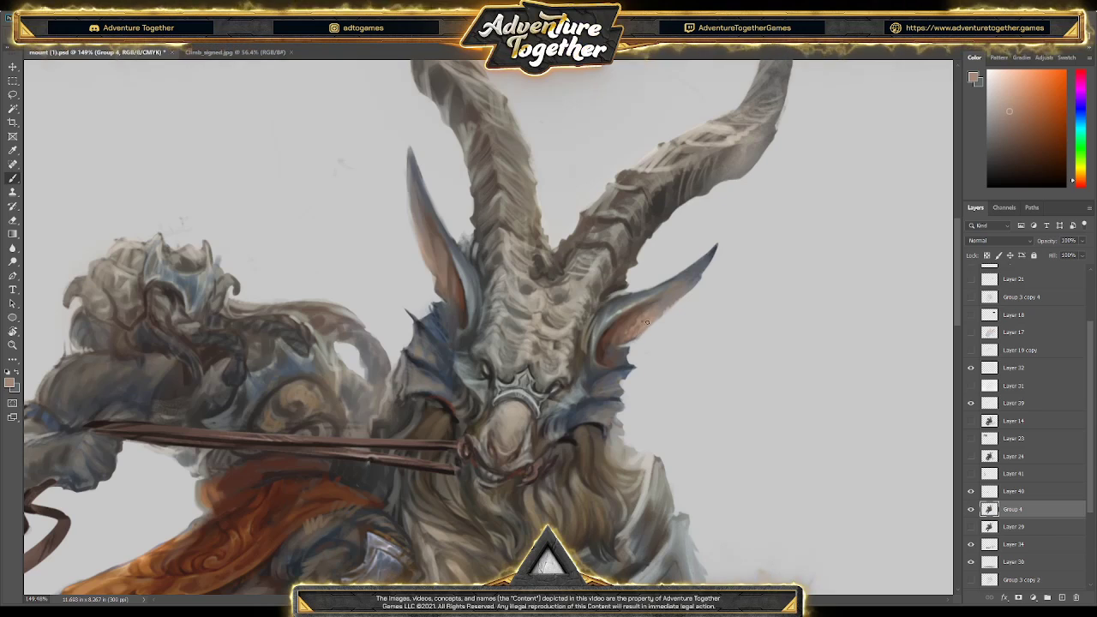
{"action": "left_click", "coordinate": [662, 312], "text": "alt"}
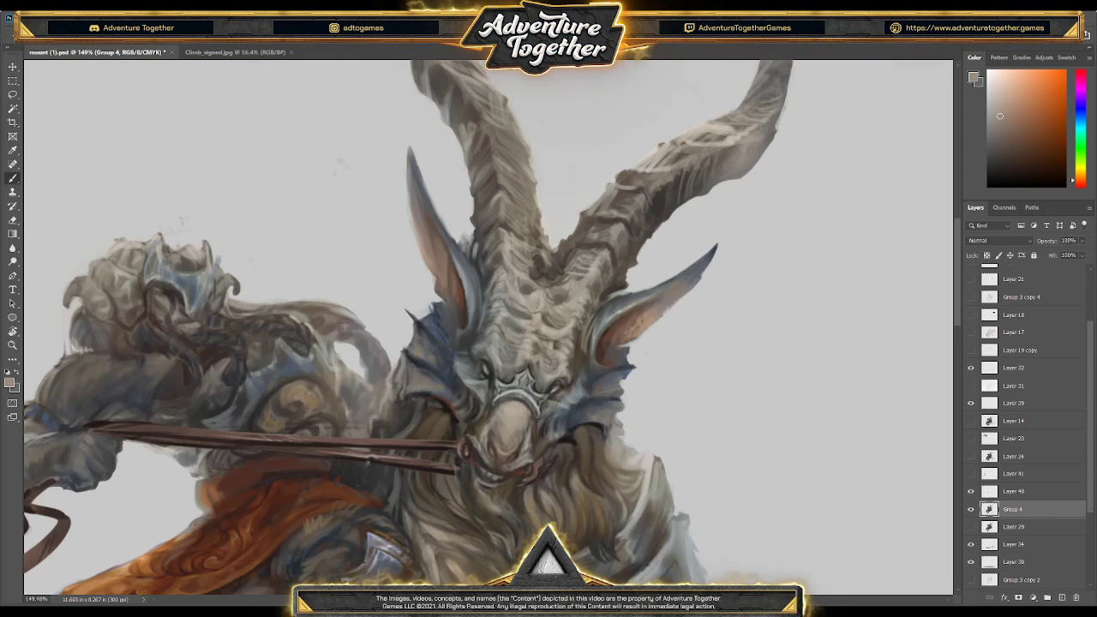
- Blend the outer half of the right-hand ear toward its tip with sampled greys, muted brown and dark blue-grey
{"action": "left_click", "coordinate": [685, 284], "text": "alt"}
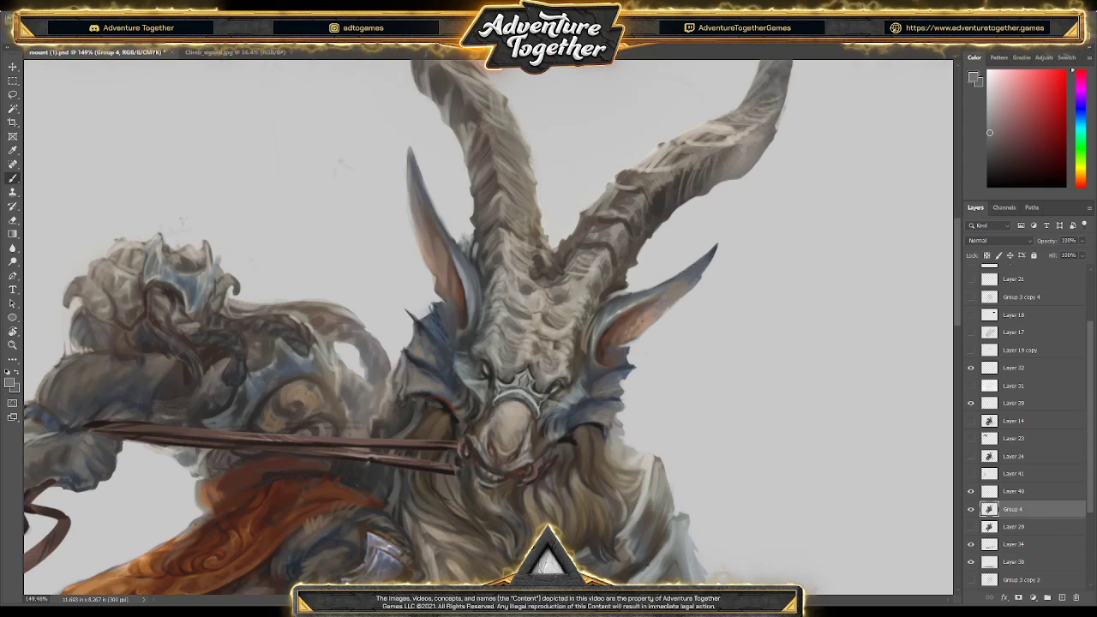
{"action": "left_click", "coordinate": [629, 314], "text": "alt"}
{"action": "left_click", "coordinate": [694, 250], "text": "alt"}
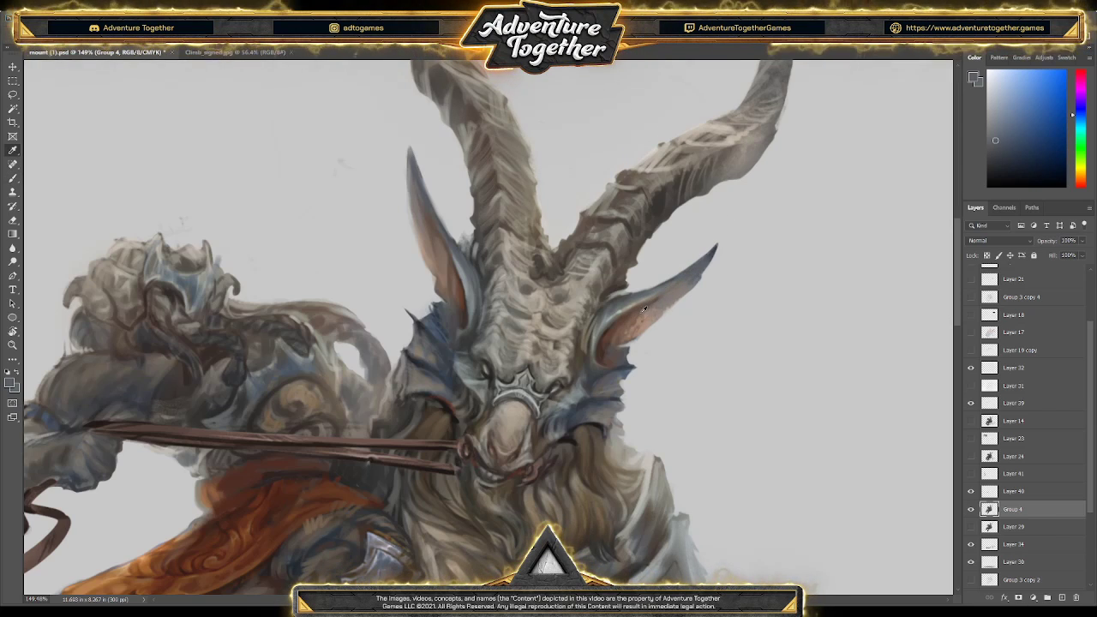
{"action": "left_click", "coordinate": [661, 300], "text": "alt"}
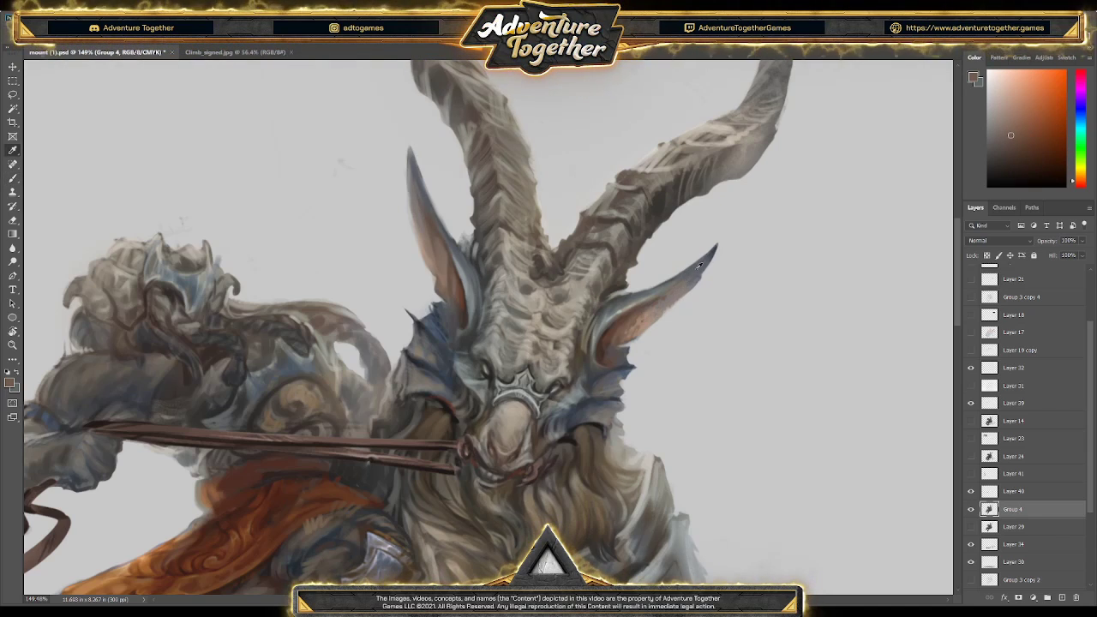
{"action": "left_click", "coordinate": [677, 289], "text": "alt"}
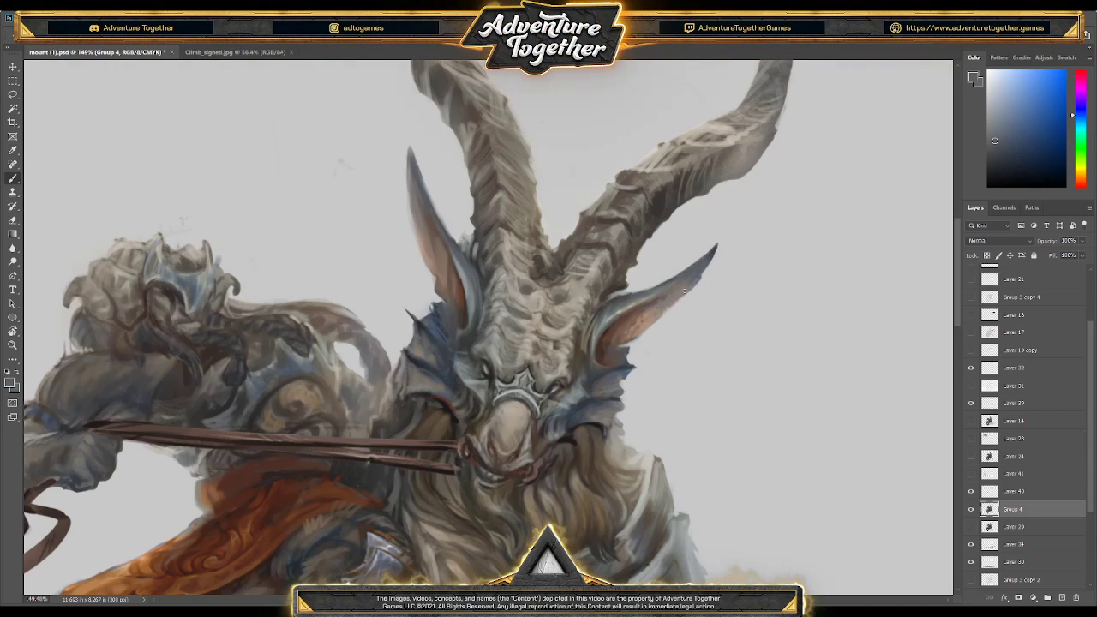
- Erase small nicks into the right-hand ear's lower edge and touch up its tip with sampled blue-grey
{"action": "left_click", "coordinate": [677, 287], "text": "alt"}
{"action": "key", "text": "e"}
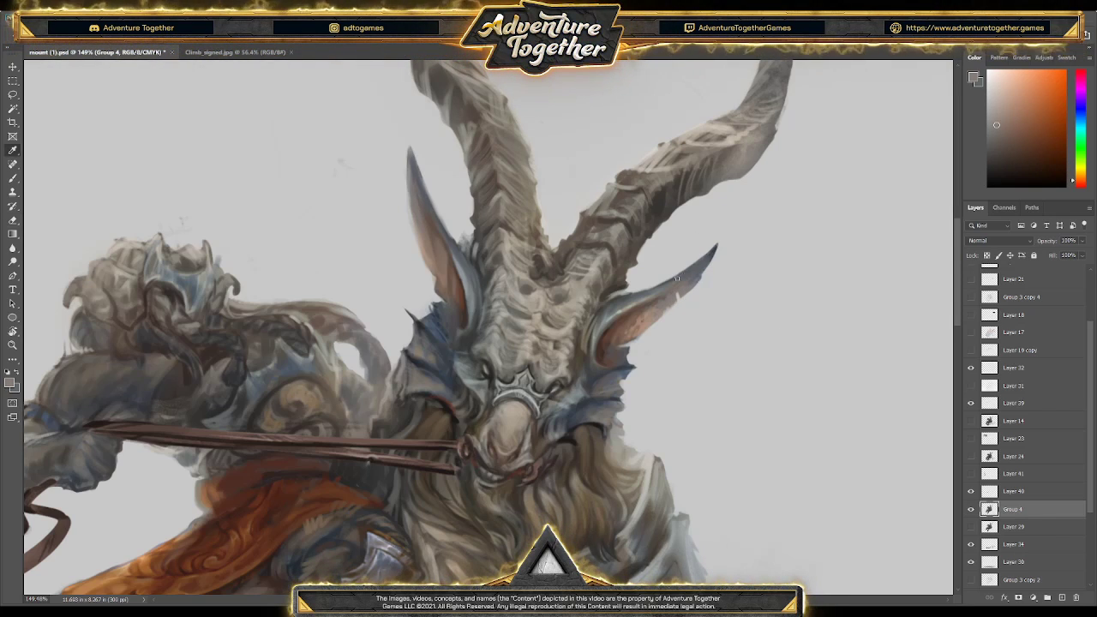
{"action": "key", "text": "i"}
{"action": "left_click", "coordinate": [699, 266]}
{"action": "key", "text": "b"}
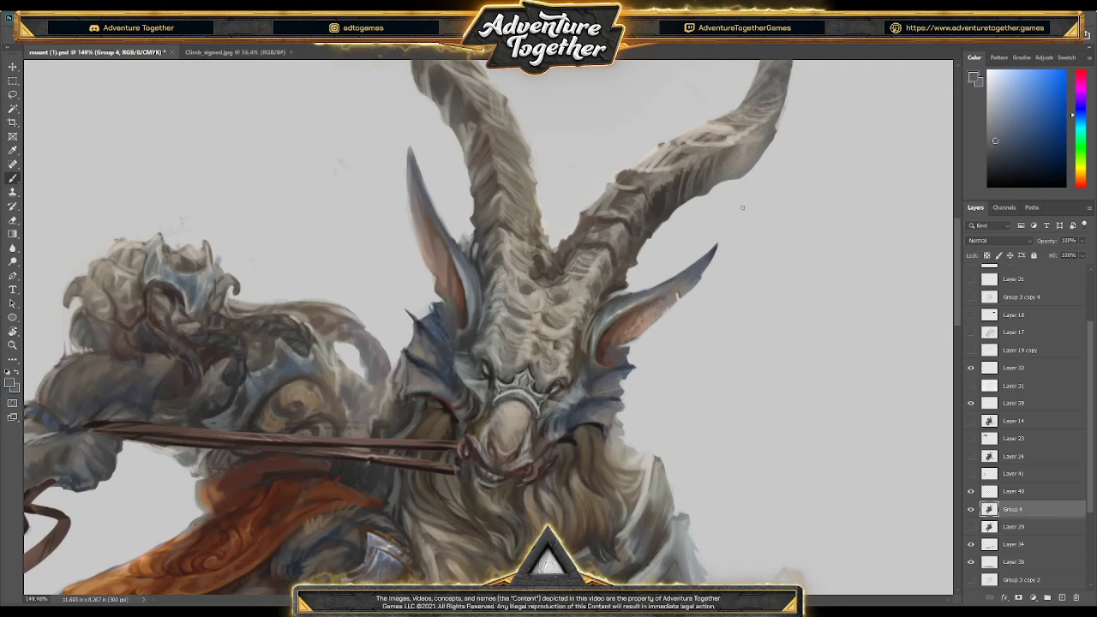
- Refine the blue frill below the right-hand ear with sampled greys and blue-greys, and touch up the left-hand frill
{"action": "left_click", "coordinate": [619, 294], "text": "alt"}
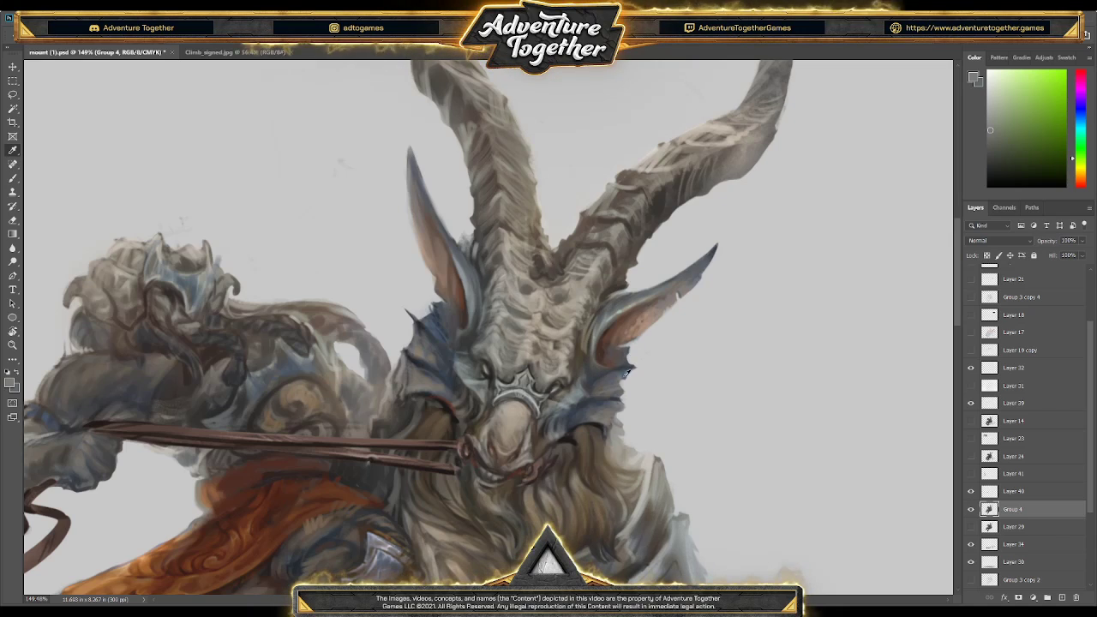
{"action": "left_click", "coordinate": [584, 391], "text": "alt"}
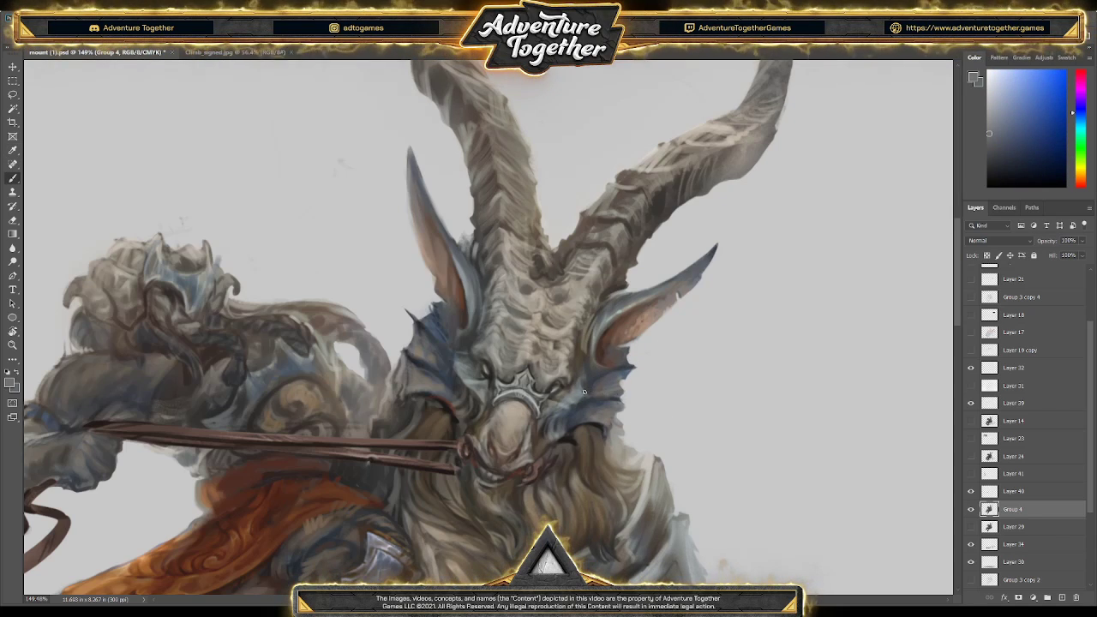
{"action": "left_click", "coordinate": [584, 395], "text": "alt"}
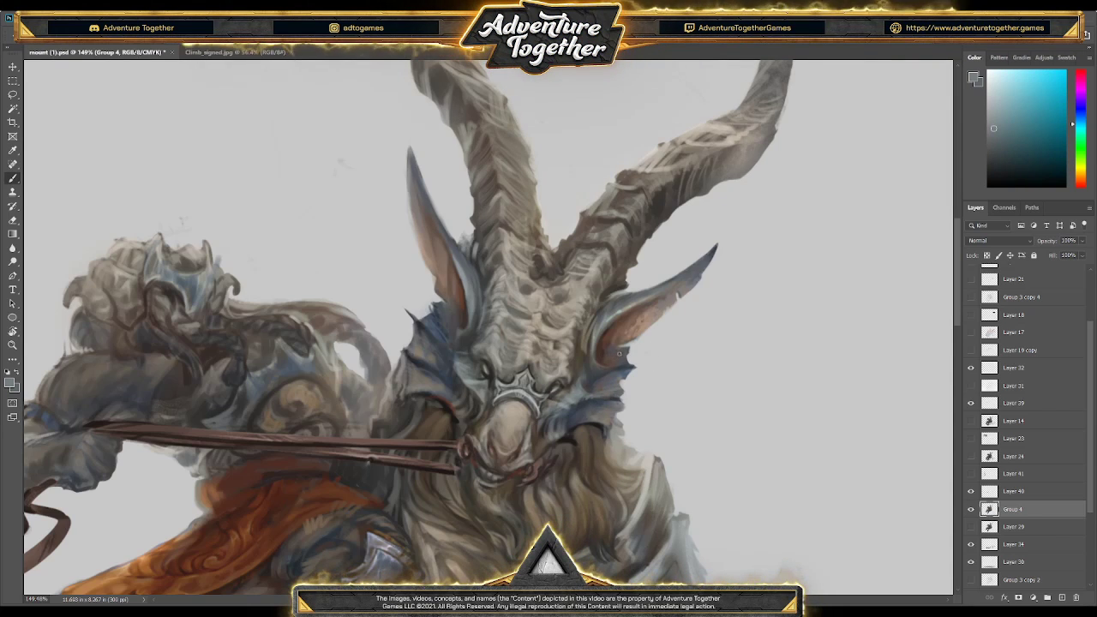
{"action": "left_click", "coordinate": [460, 354]}
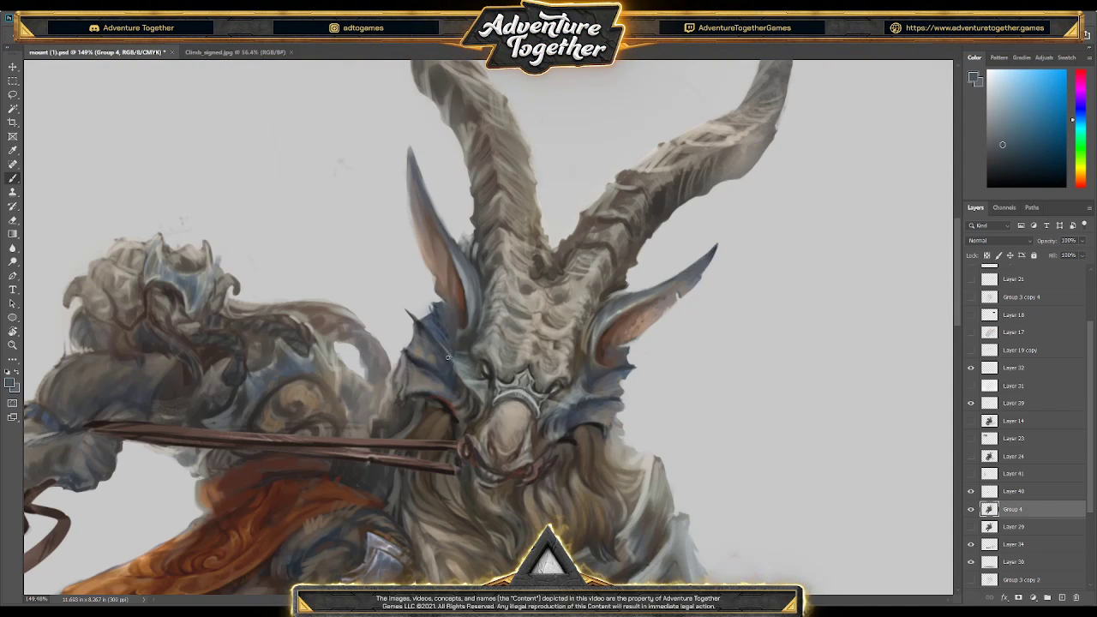
{"action": "left_click", "coordinate": [588, 396], "text": "alt"}
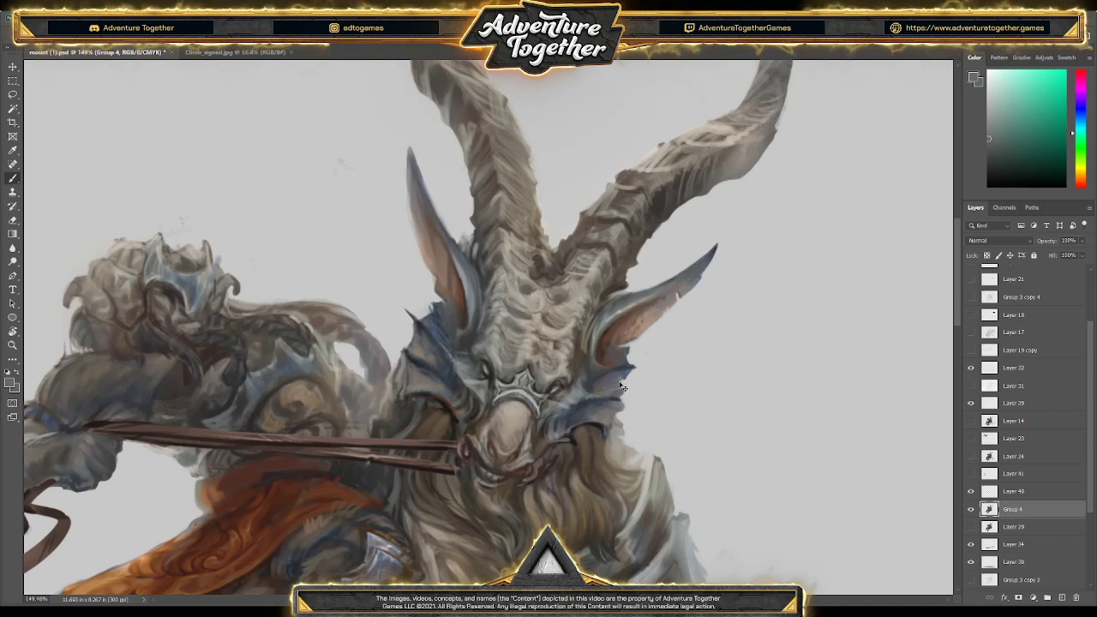
- Deepen the shadows along the right-hand frill's lower edge and beside the muzzle with sampled dark browns, and save the painting
{"action": "left_click", "coordinate": [577, 433], "text": "alt"}
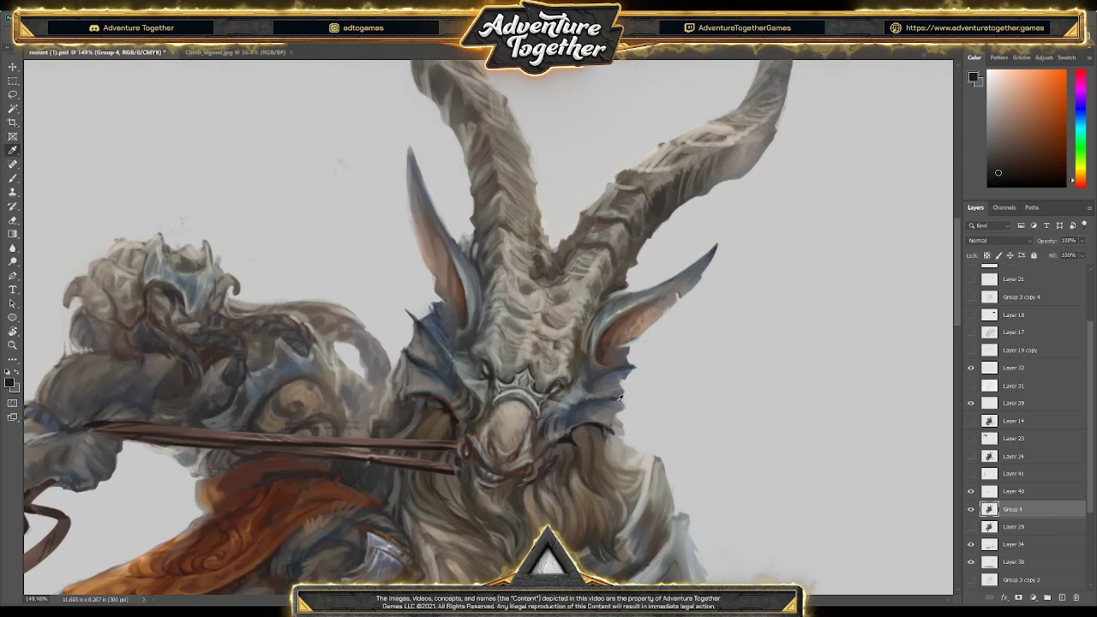
{"action": "left_click", "coordinate": [599, 400], "text": "alt"}
{"action": "left_click", "coordinate": [599, 430], "text": "alt"}
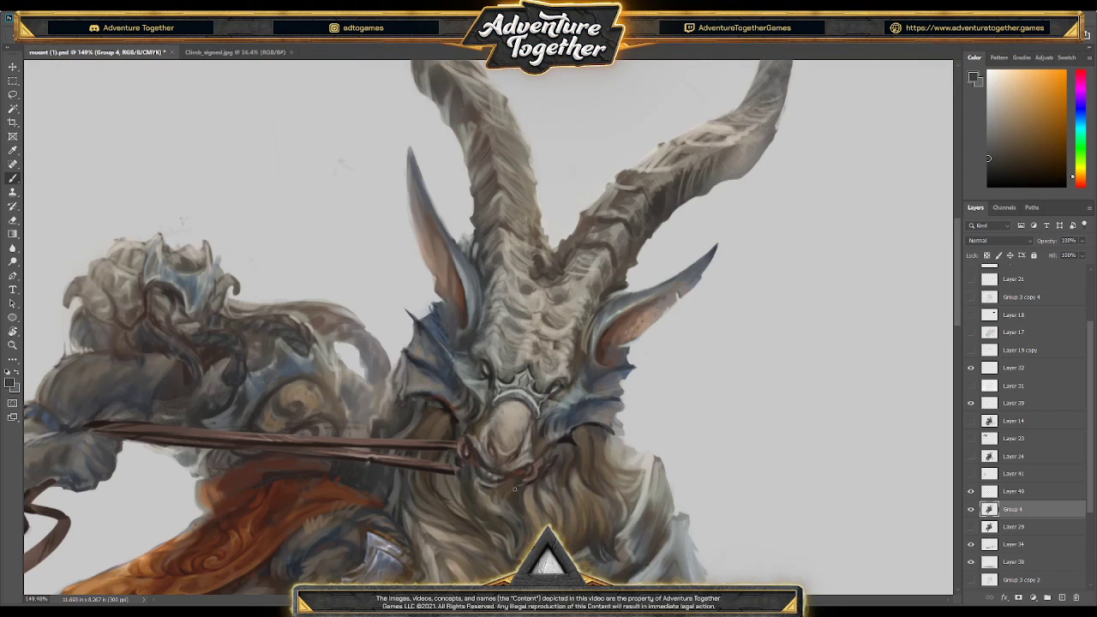
{"action": "left_click", "coordinate": [570, 437], "text": "alt"}
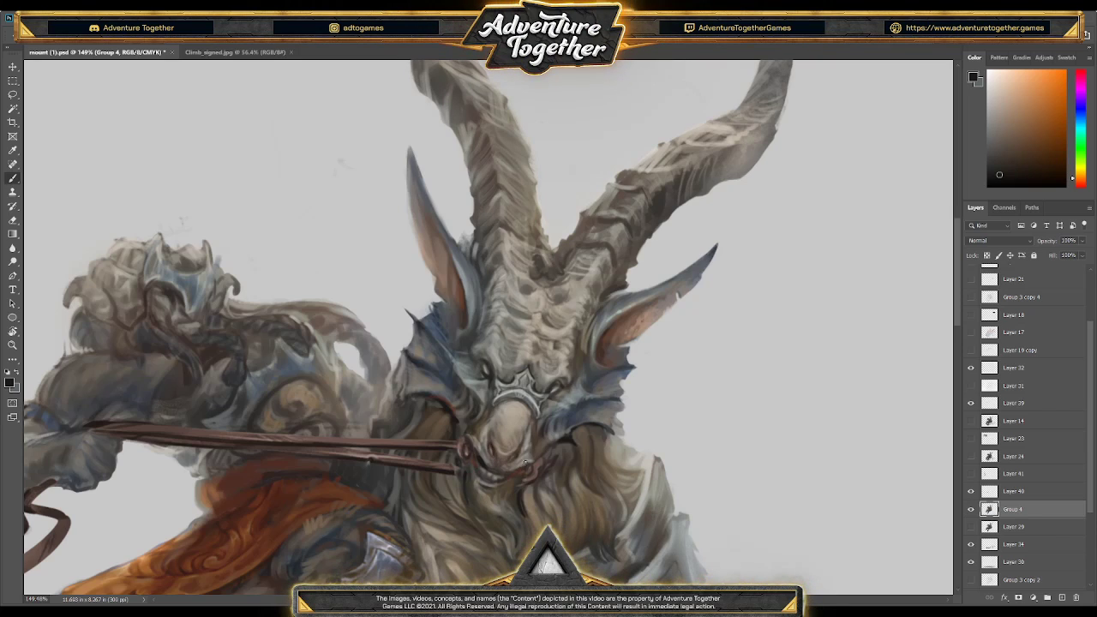
{"action": "key", "text": "ctrl+s"}
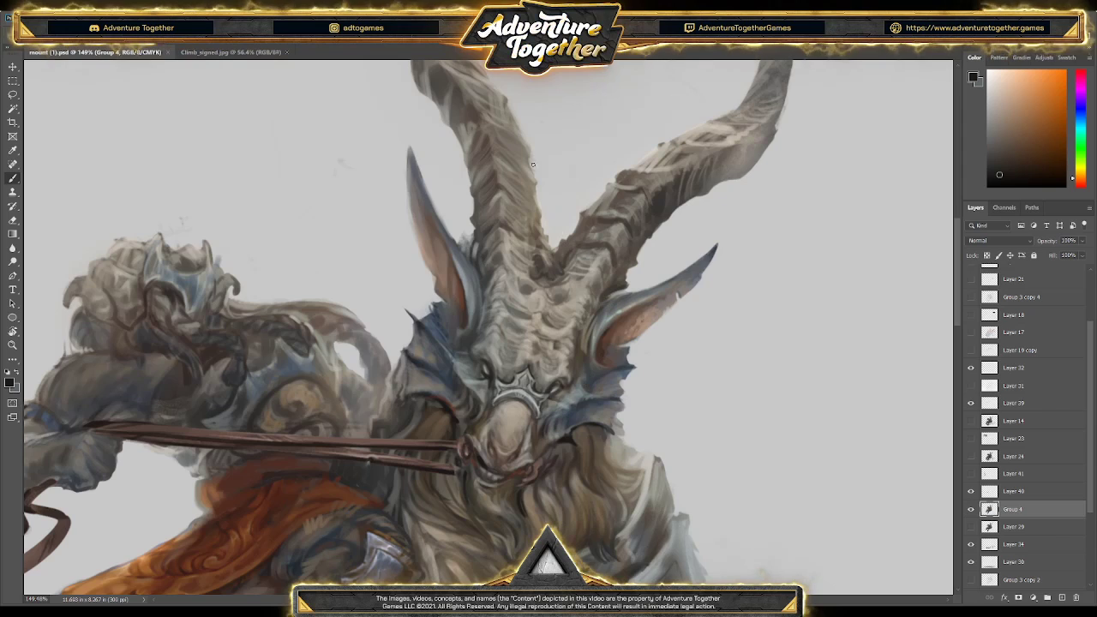
- Refine the left-hand ear's inner flesh and inner rim with sampled reddish-brown, light grey and blue-grey tones
{"action": "left_click", "coordinate": [455, 268], "text": "alt"}
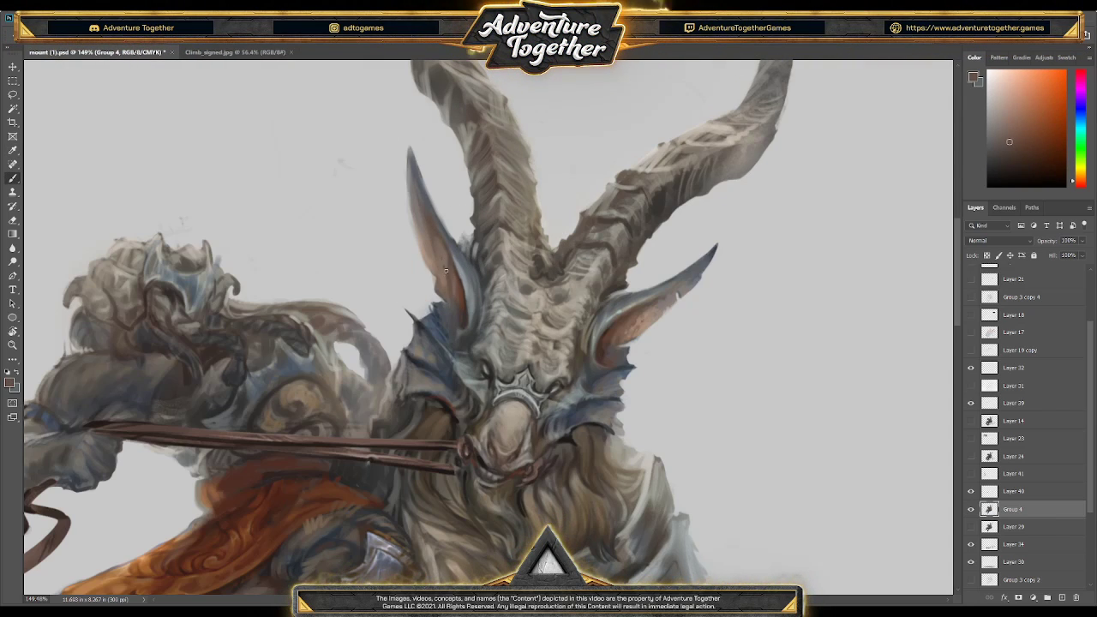
{"action": "left_click", "coordinate": [444, 276], "text": "alt"}
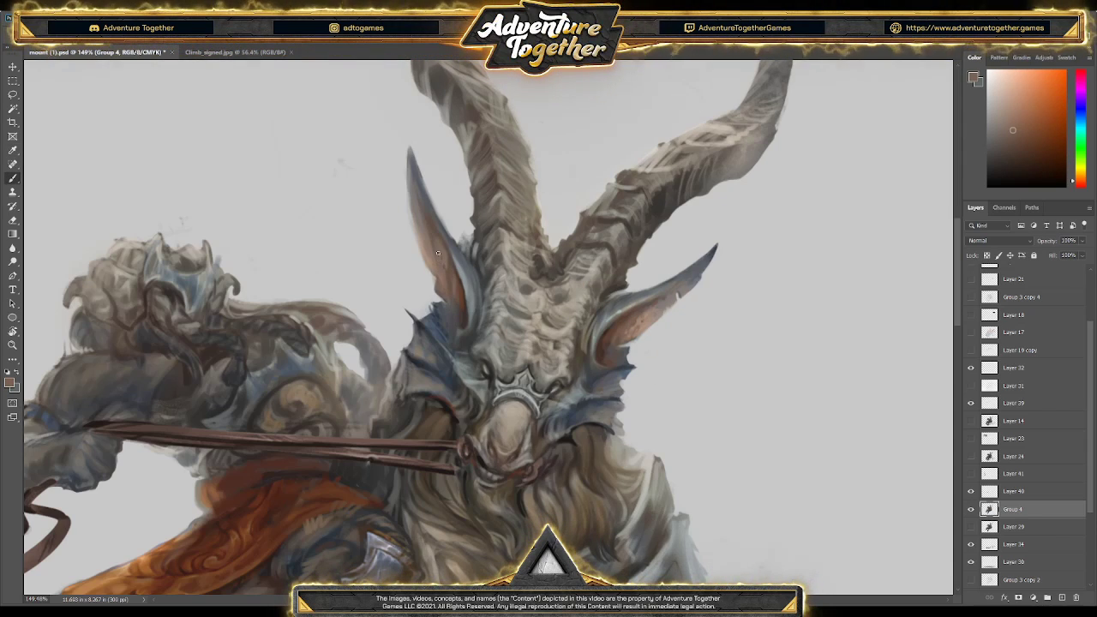
{"action": "left_click", "coordinate": [452, 262], "text": "alt"}
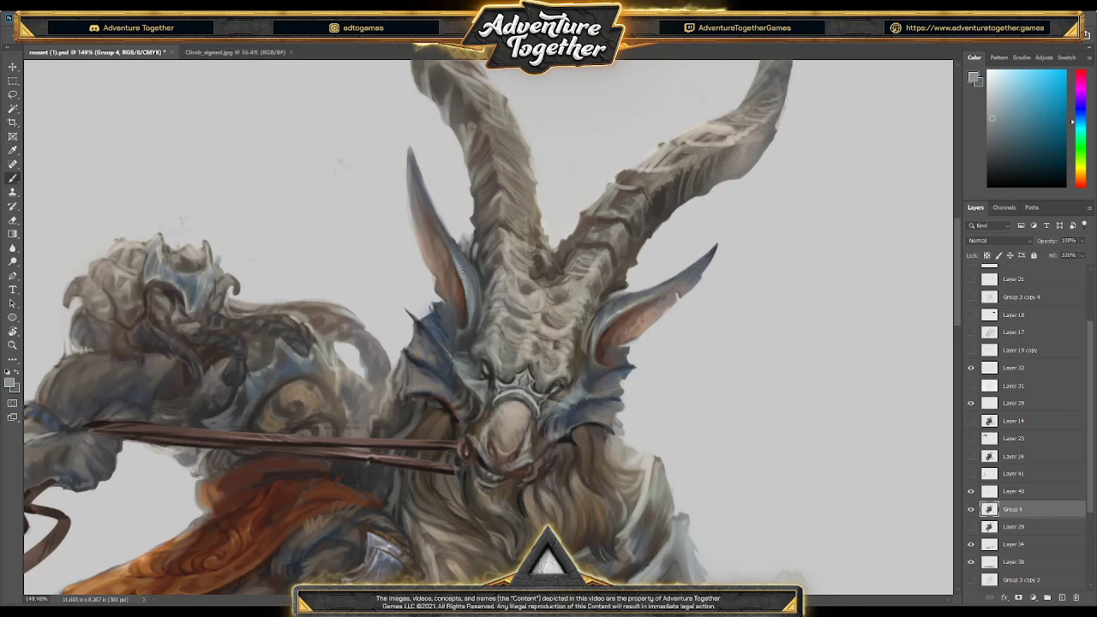
{"action": "left_click", "coordinate": [472, 313], "text": "alt"}
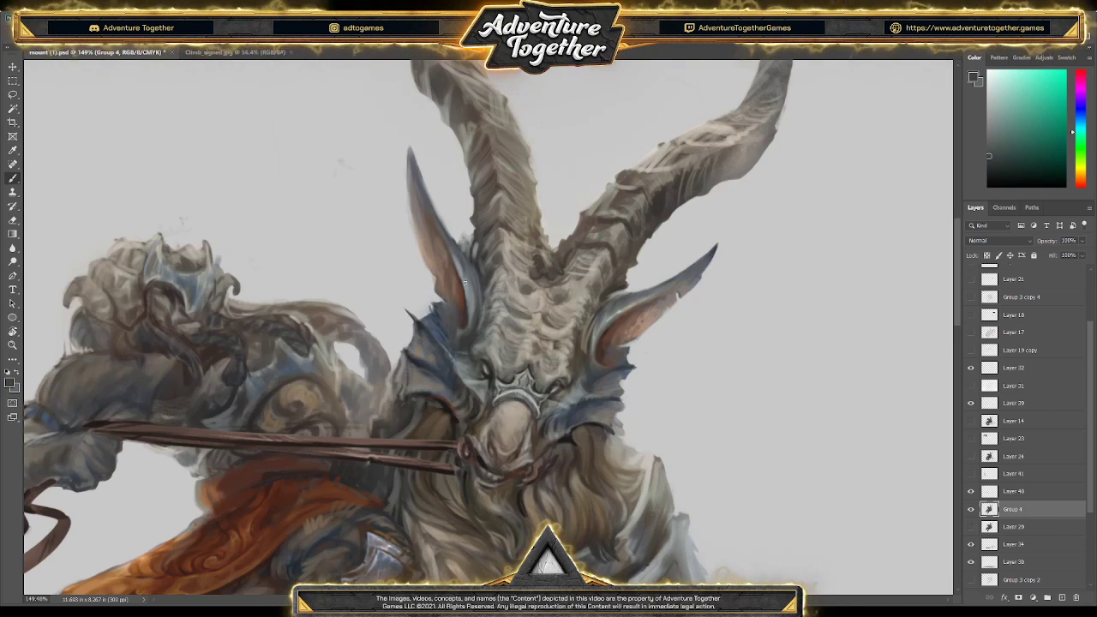
{"action": "left_click", "coordinate": [453, 79], "text": "alt"}
{"action": "left_click", "coordinate": [623, 310], "text": "alt"}
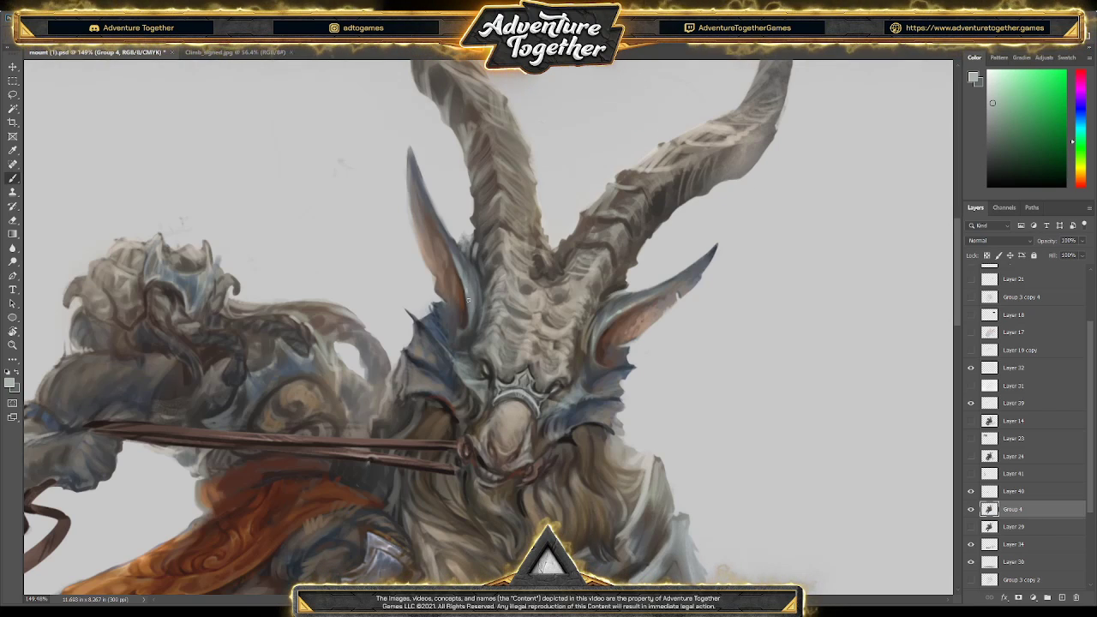
{"action": "left_click", "coordinate": [456, 333], "text": "alt"}
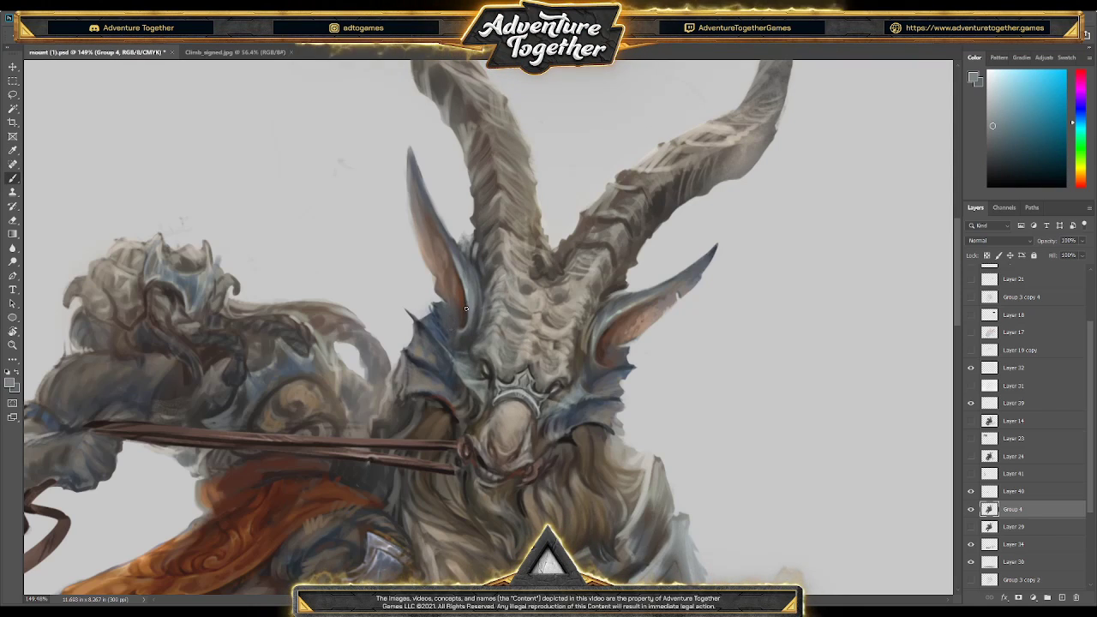
- Erase a small nick into the left-hand ear's outer edge and shade its inner base with sampled dark and reddish browns
{"action": "key", "text": "e"}
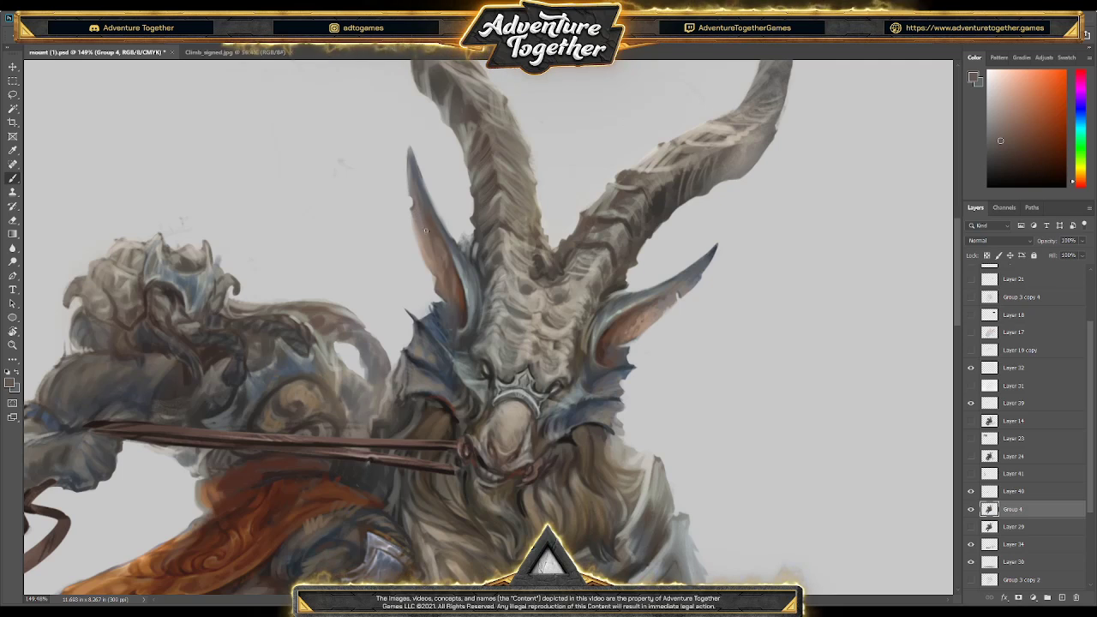
{"action": "key", "text": "z"}
{"action": "mouse_move", "coordinate": [495, 249]}
{"action": "left_mouse_down"}
{"action": "mouse_move", "coordinate": [478, 249]}
{"action": "mouse_move", "coordinate": [495, 250]}
{"action": "left_mouse_up"}
{"action": "key", "text": "b"}
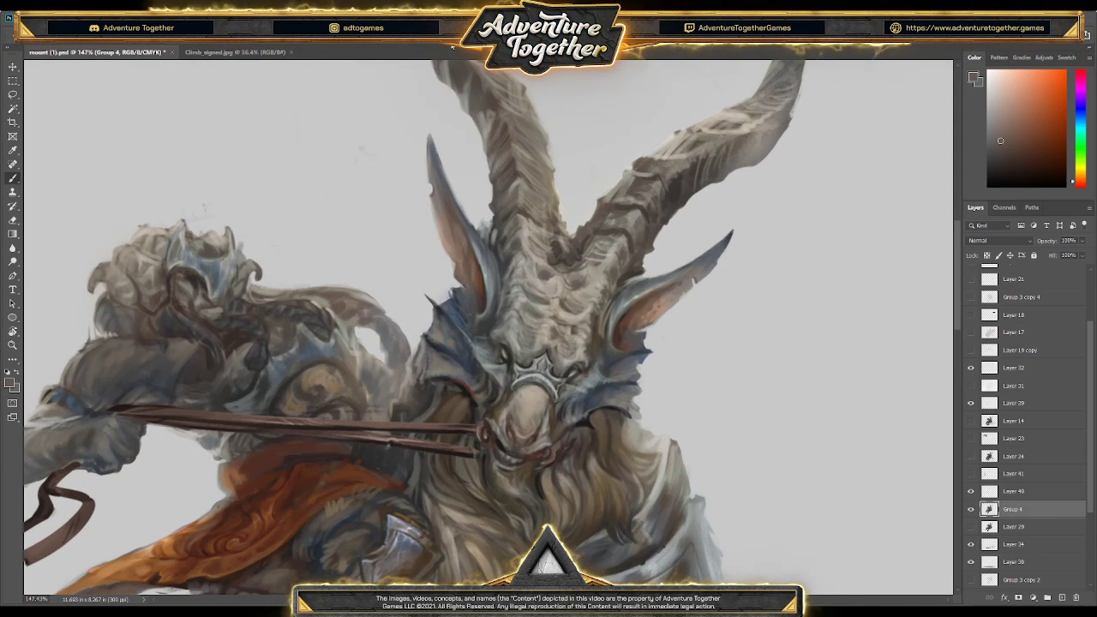
{"action": "left_click", "coordinate": [482, 299], "text": "alt"}
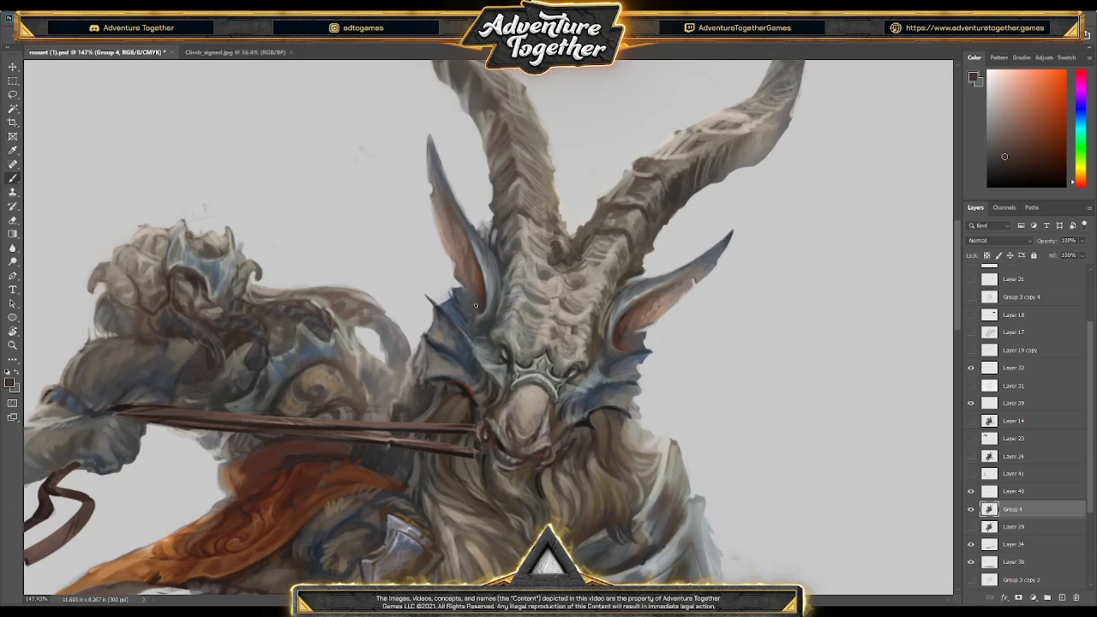
{"action": "left_click", "coordinate": [481, 290], "text": "alt"}
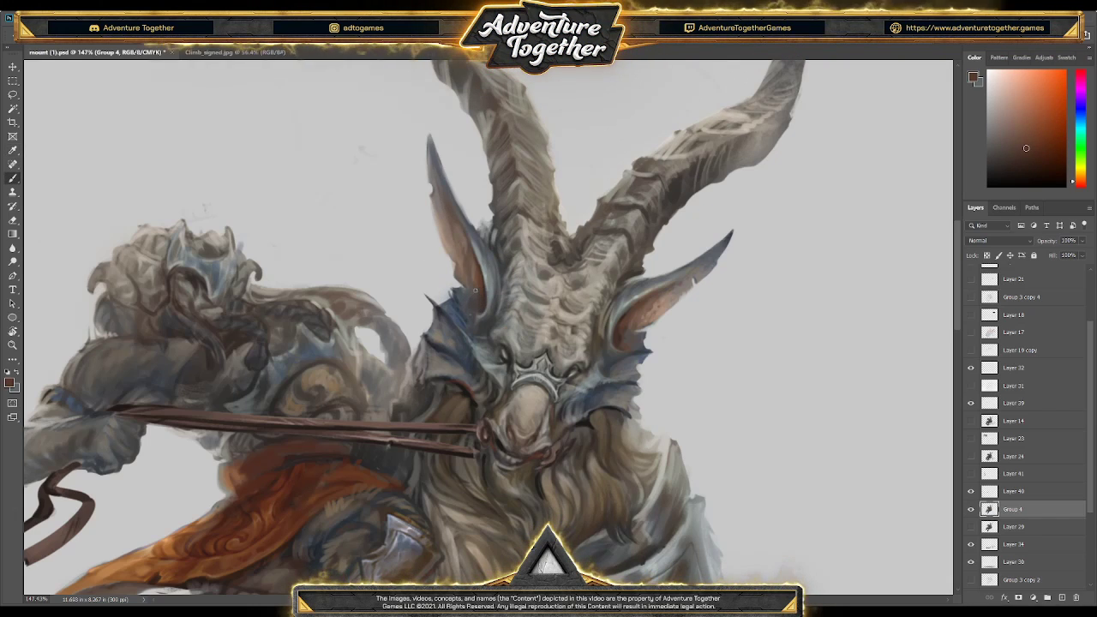
{"action": "left_click", "coordinate": [480, 308], "text": "alt"}
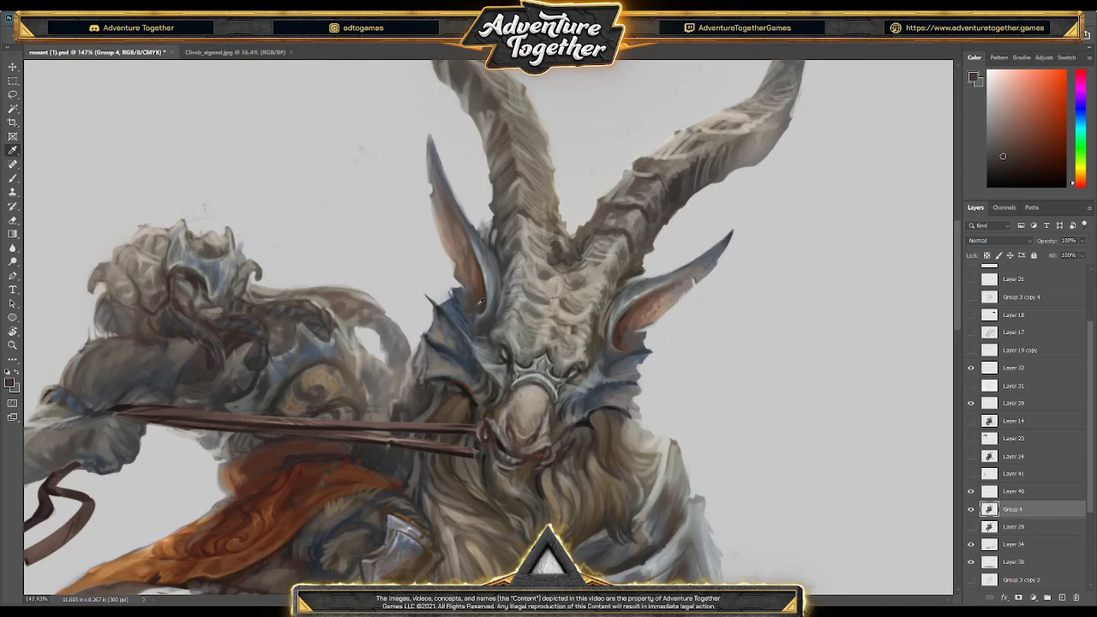
- Shape thin pointed spikes at the top of the left-hand frill with sampled dark blue paint and the eraser
{"action": "left_click", "coordinate": [456, 300], "text": "alt"}
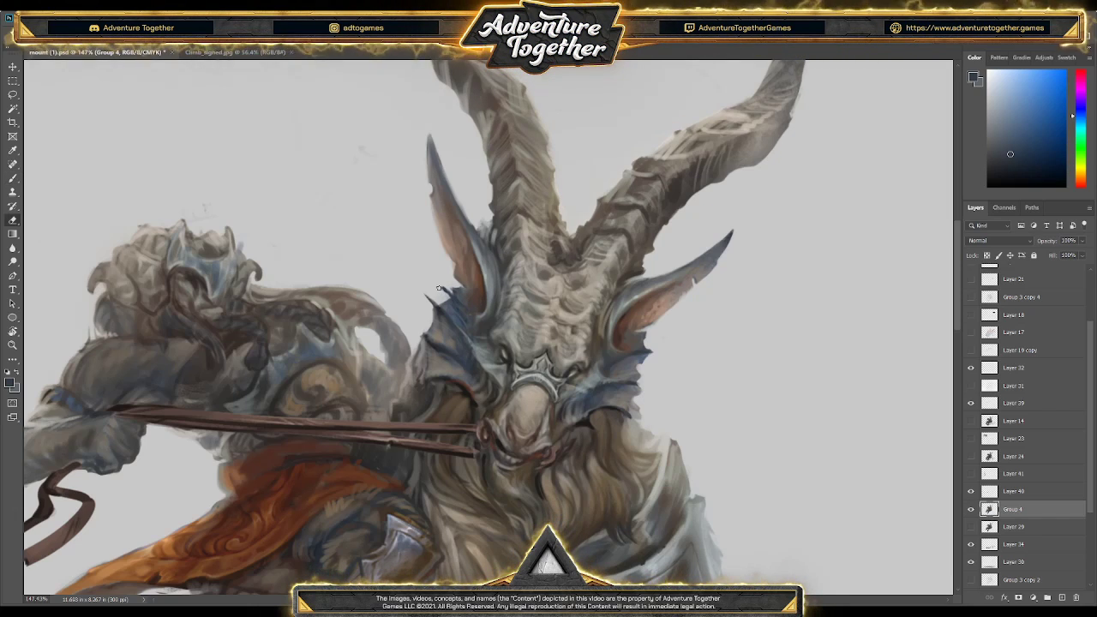
{"action": "key", "text": "alt"}
{"action": "left_click", "coordinate": [469, 318], "text": "alt"}
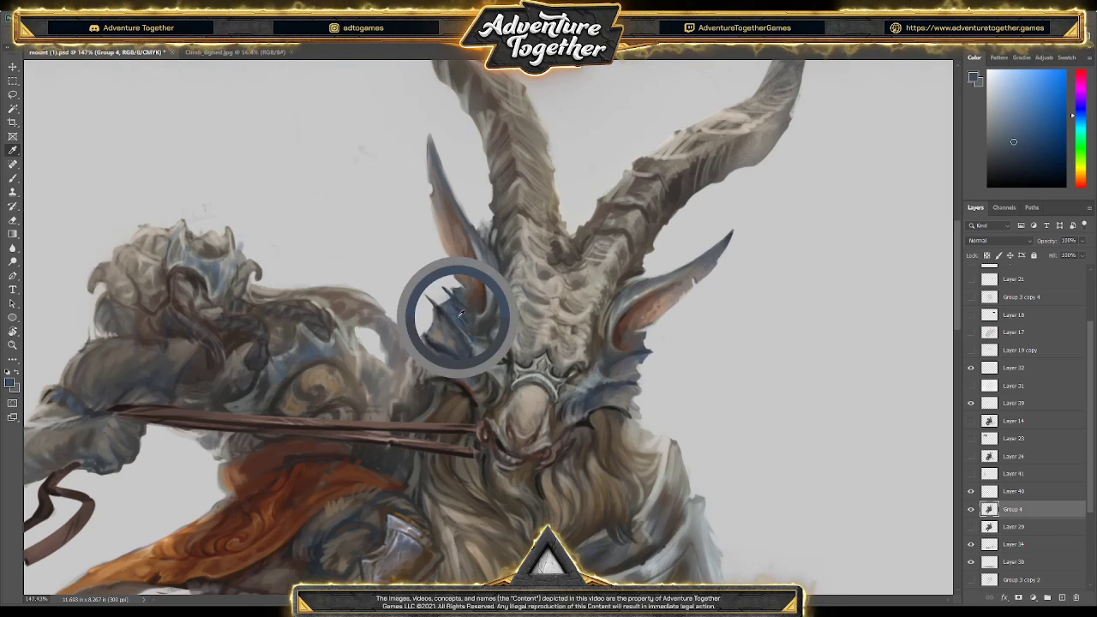
{"action": "key", "text": "alt"}
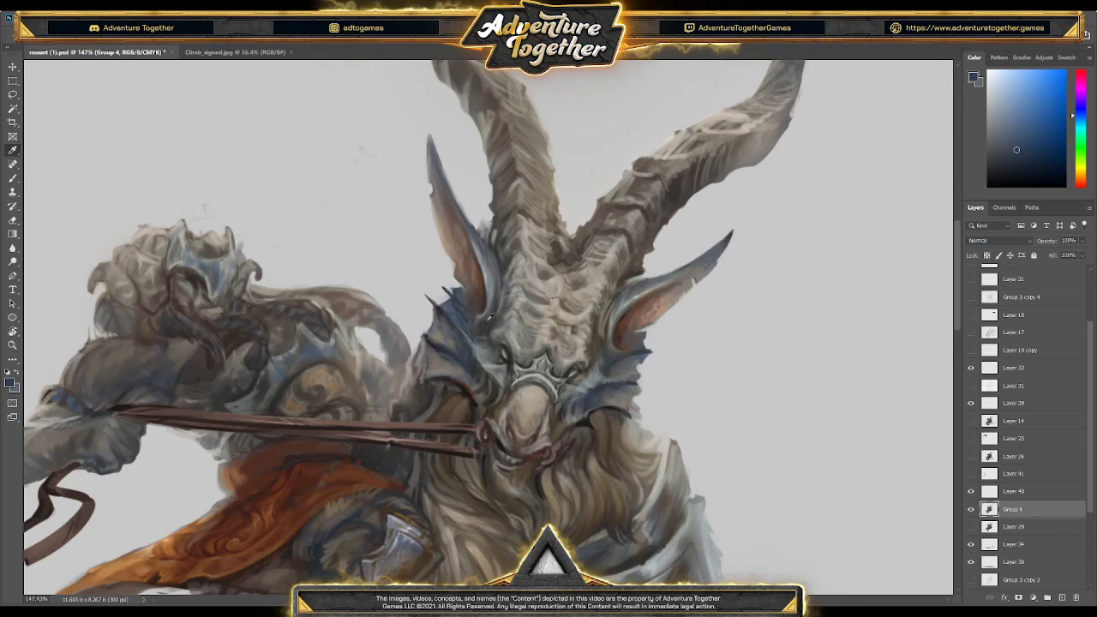
{"action": "left_click", "coordinate": [624, 348], "text": "alt"}
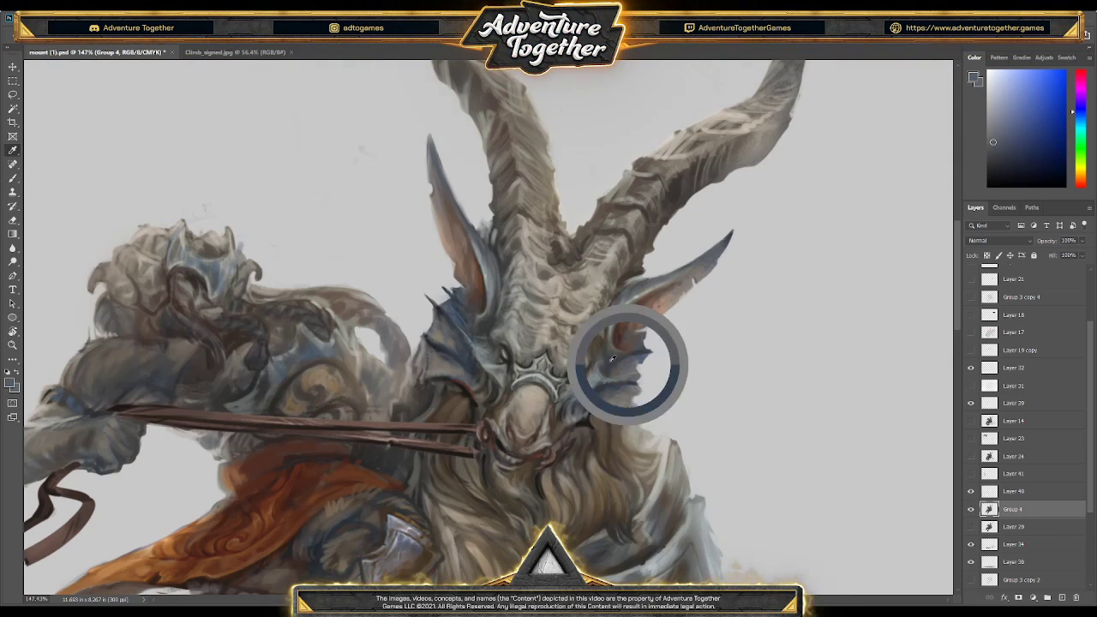
{"action": "left_click", "coordinate": [470, 313], "text": "alt"}
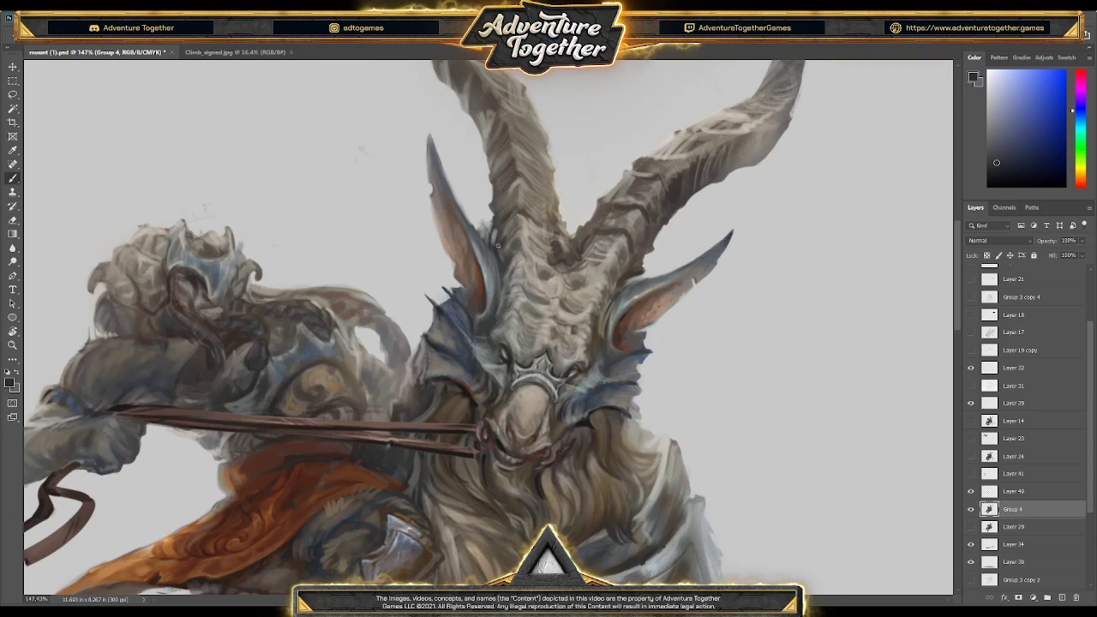
- Blend the area between the left-hand ear's base and the horn with sampled dark and mid greys
{"action": "left_click", "coordinate": [481, 317], "text": "alt"}
{"action": "left_click", "coordinate": [481, 317], "text": "alt"}
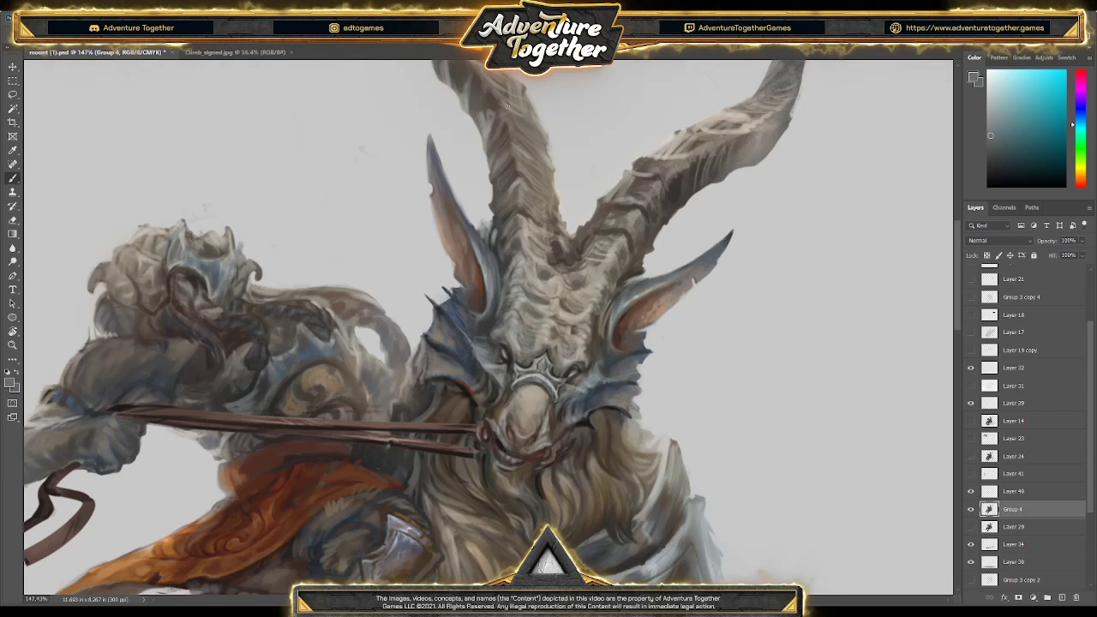
{"action": "left_click", "coordinate": [480, 317], "text": "alt"}
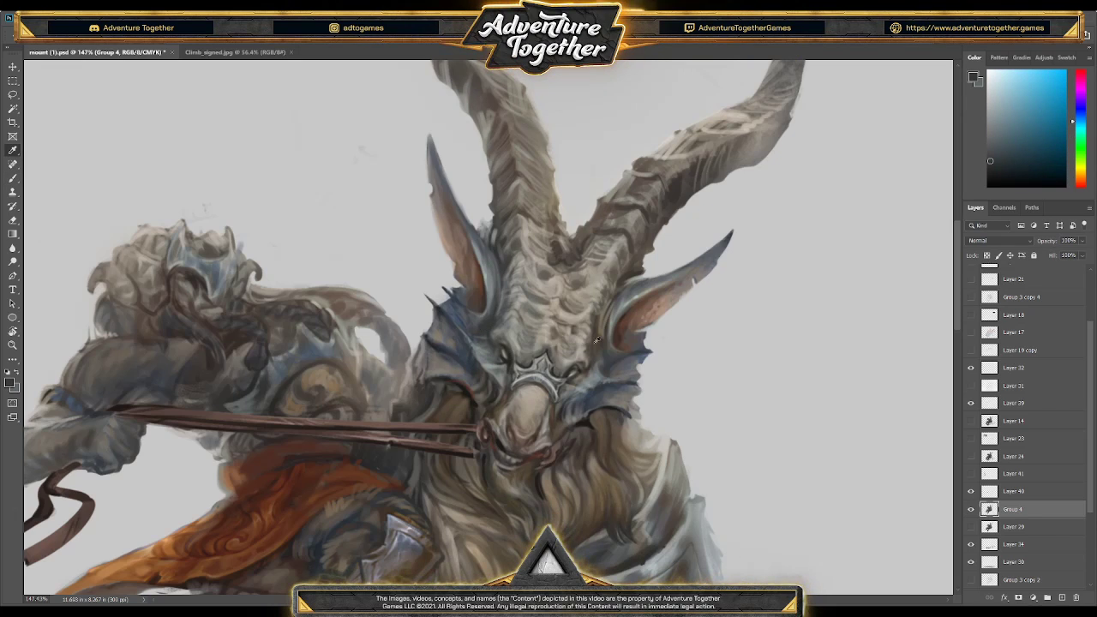
- Shade the upper part of the left-hand frill between the ear and the eye with sampled dark blue, brown and grey tones
{"action": "left_click", "coordinate": [612, 364], "text": "alt"}
{"action": "left_click", "coordinate": [454, 313], "text": "alt"}
{"action": "left_click", "coordinate": [443, 311], "text": "alt"}
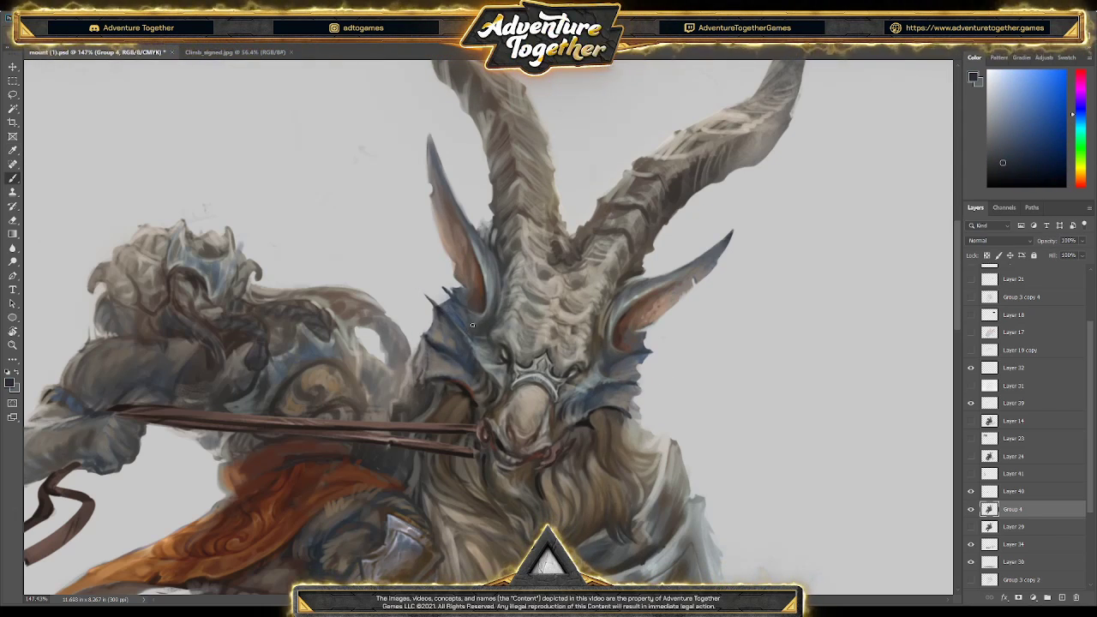
{"action": "key", "text": "alt"}
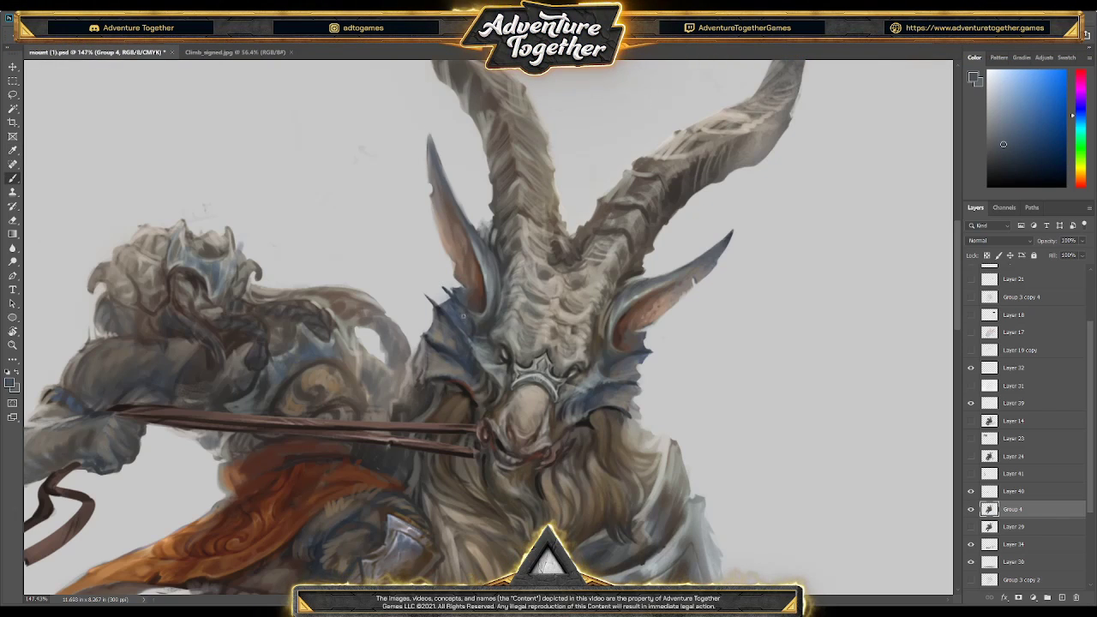
{"action": "left_click", "coordinate": [463, 304], "text": "alt"}
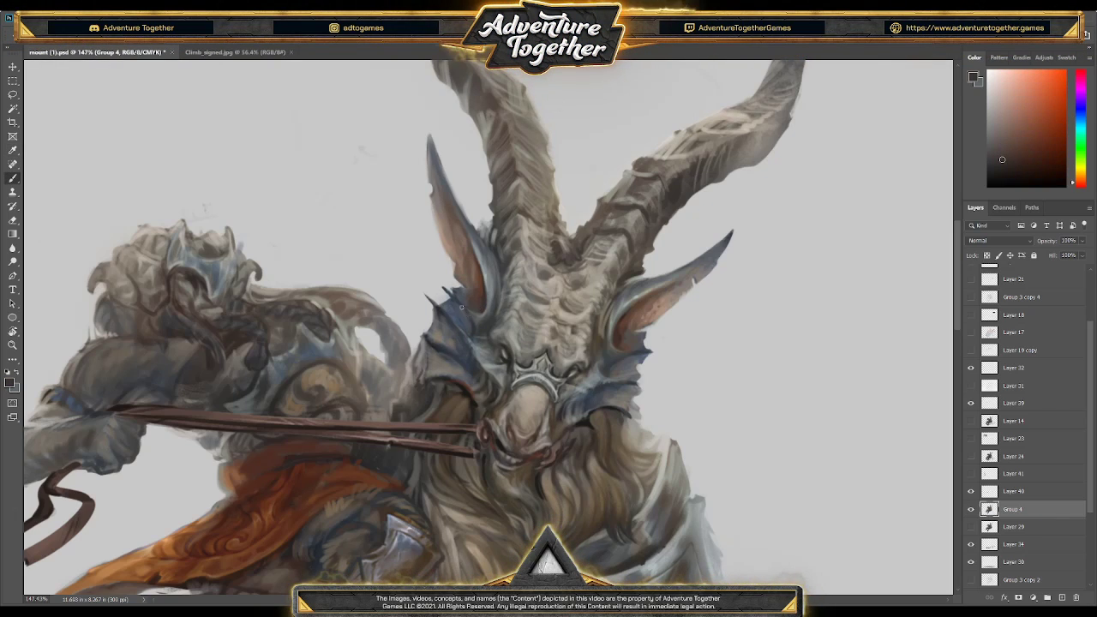
{"action": "left_click", "coordinate": [530, 229], "text": "alt"}
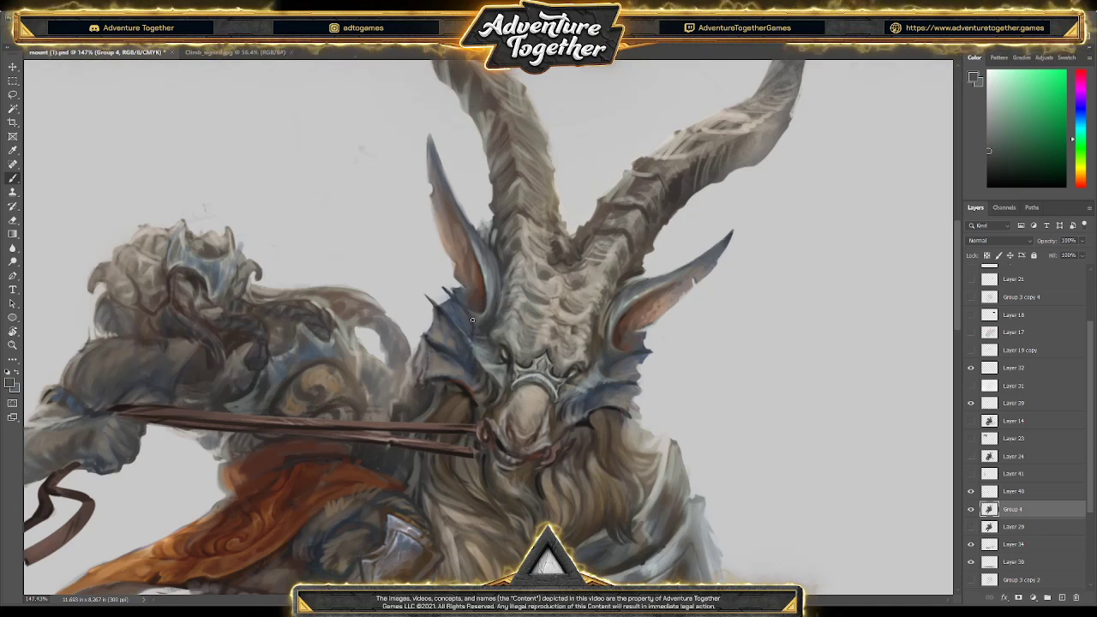
{"action": "left_click", "coordinate": [609, 363], "text": "alt"}
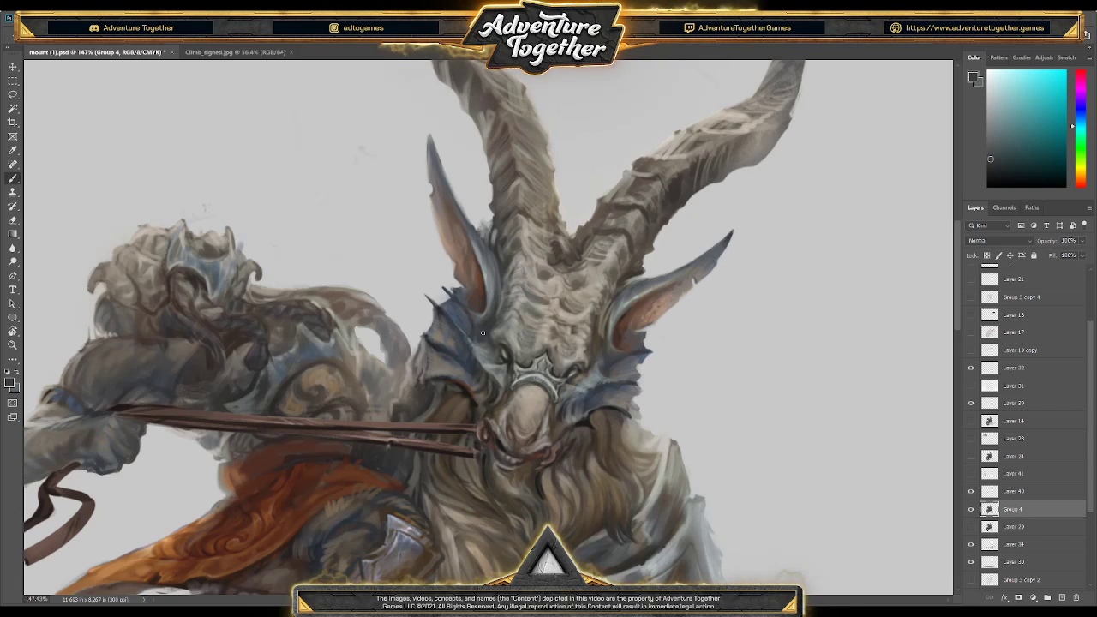
{"action": "left_click", "coordinate": [493, 355], "text": "alt"}
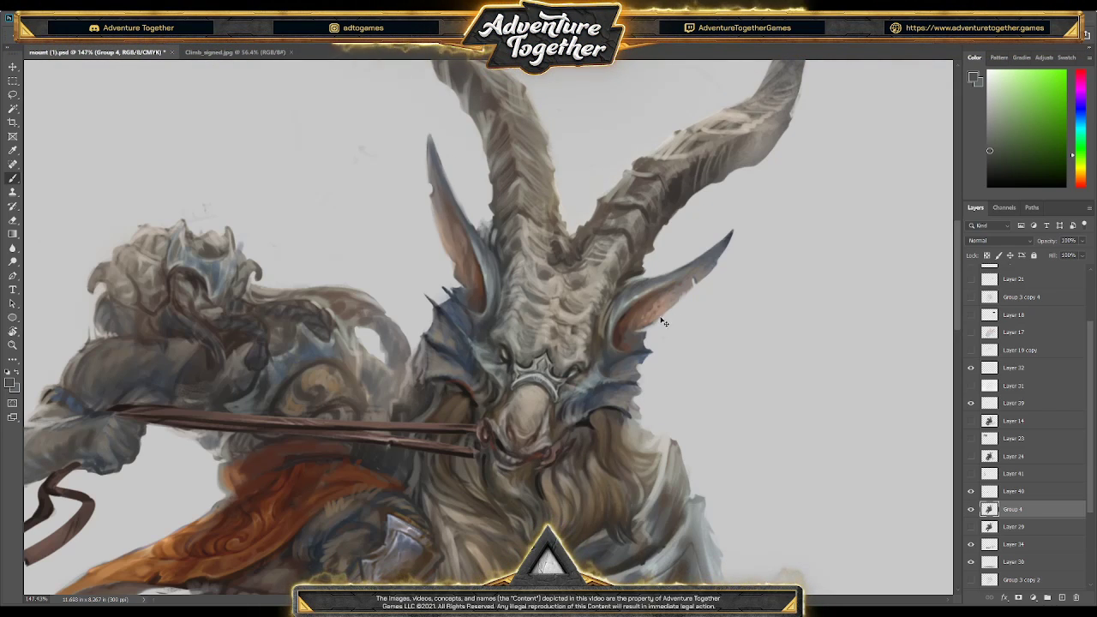
- Model the left-hand ear's inner flesh down to its base with sampled light, mid and dark browns
{"action": "left_click", "coordinate": [455, 250], "text": "alt"}
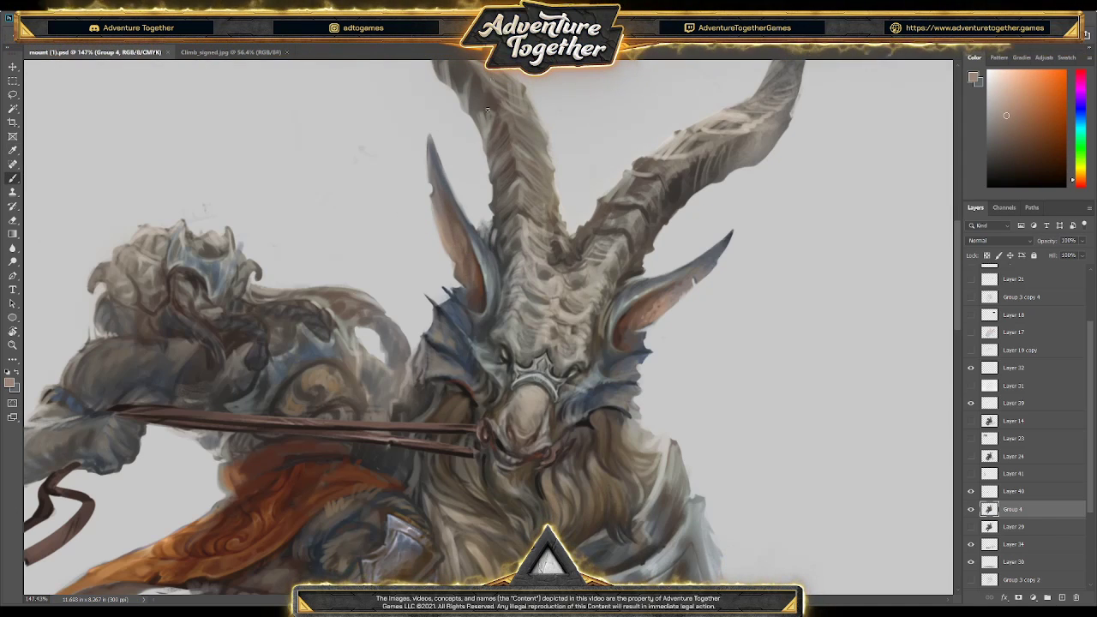
{"action": "left_click", "coordinate": [468, 266], "text": "alt"}
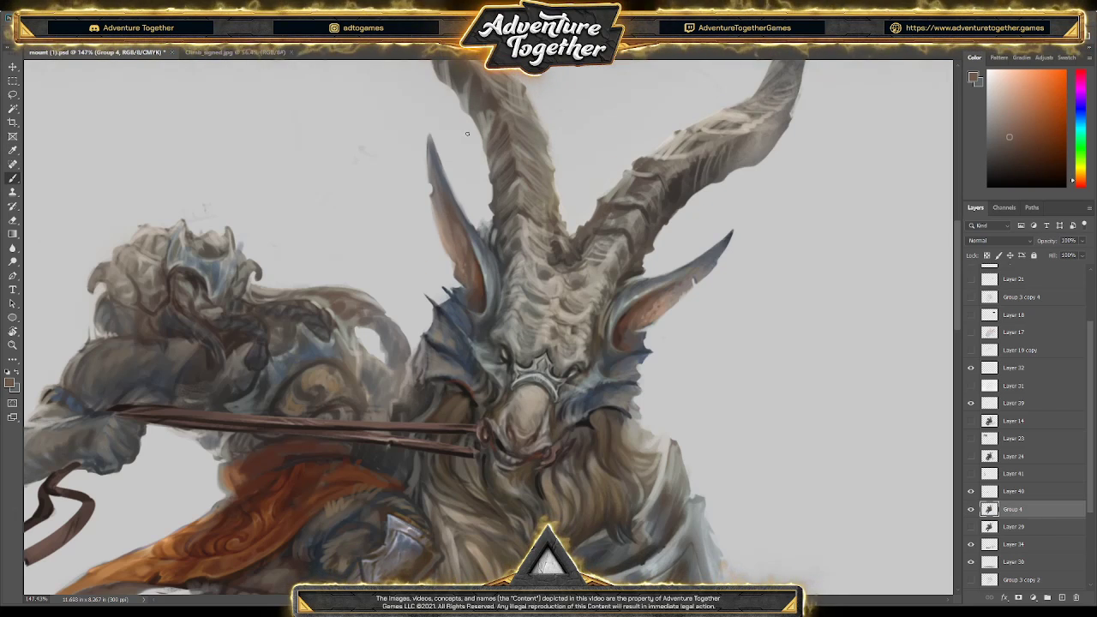
{"action": "left_click", "coordinate": [465, 198], "text": "alt"}
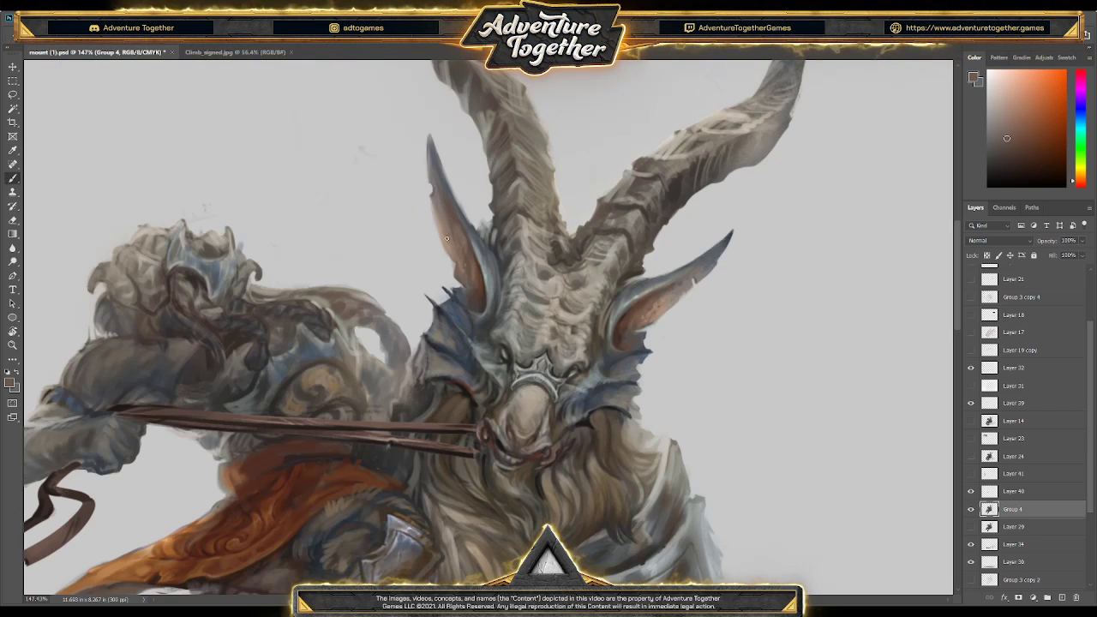
{"action": "left_click", "coordinate": [461, 255], "text": "alt"}
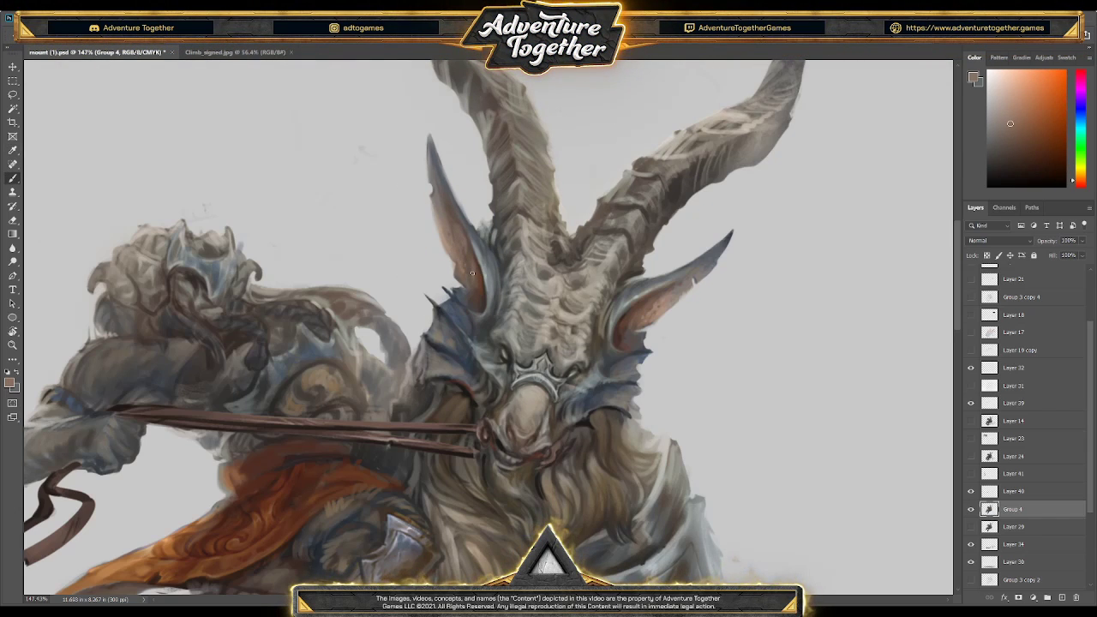
{"action": "left_click", "coordinate": [469, 287], "text": "alt"}
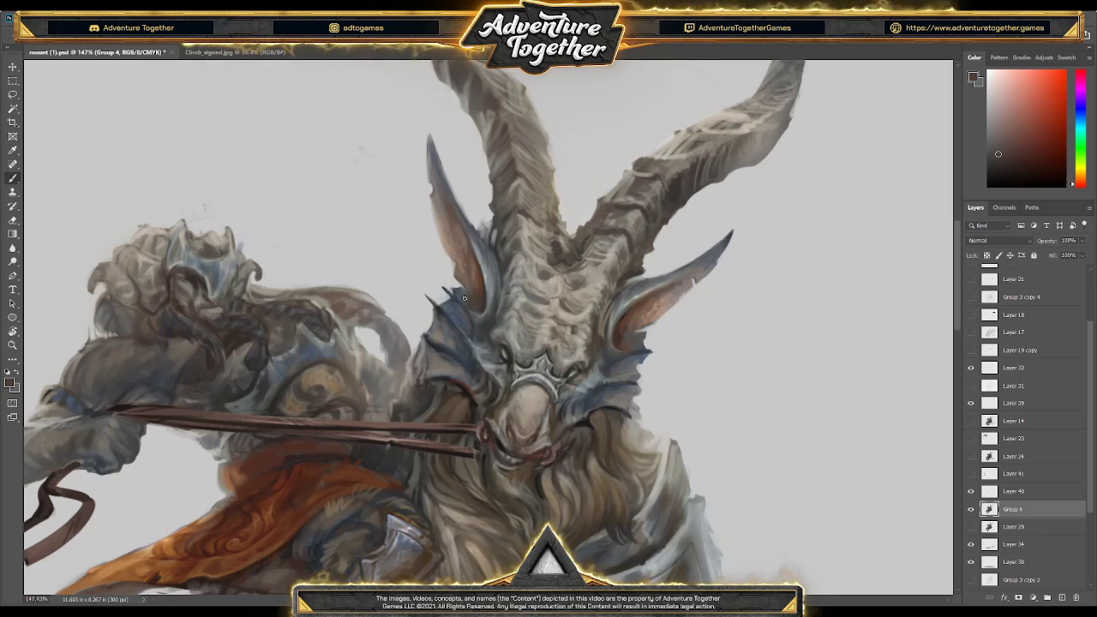
{"action": "left_click", "coordinate": [459, 249], "text": "alt"}
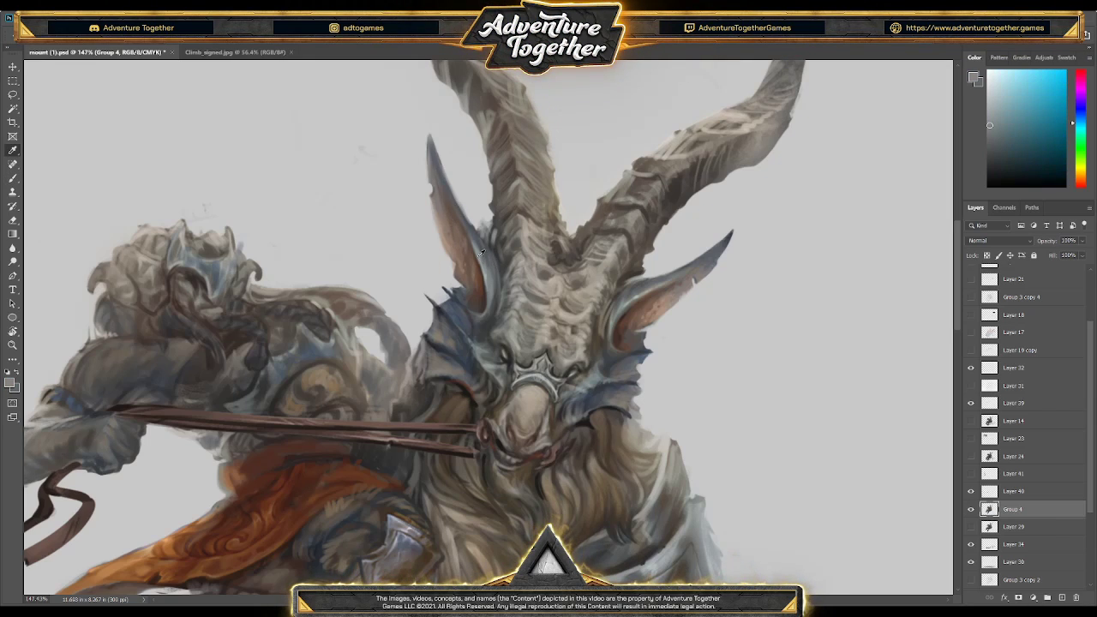
- Strengthen the left-hand ear's edge with dark blue sampled from the right-hand ear's tip, and save the painting
{"action": "left_click", "coordinate": [731, 233], "text": "alt"}
{"action": "left_click_drag", "start_coordinate": [449, 191], "coordinate": [458, 217]}
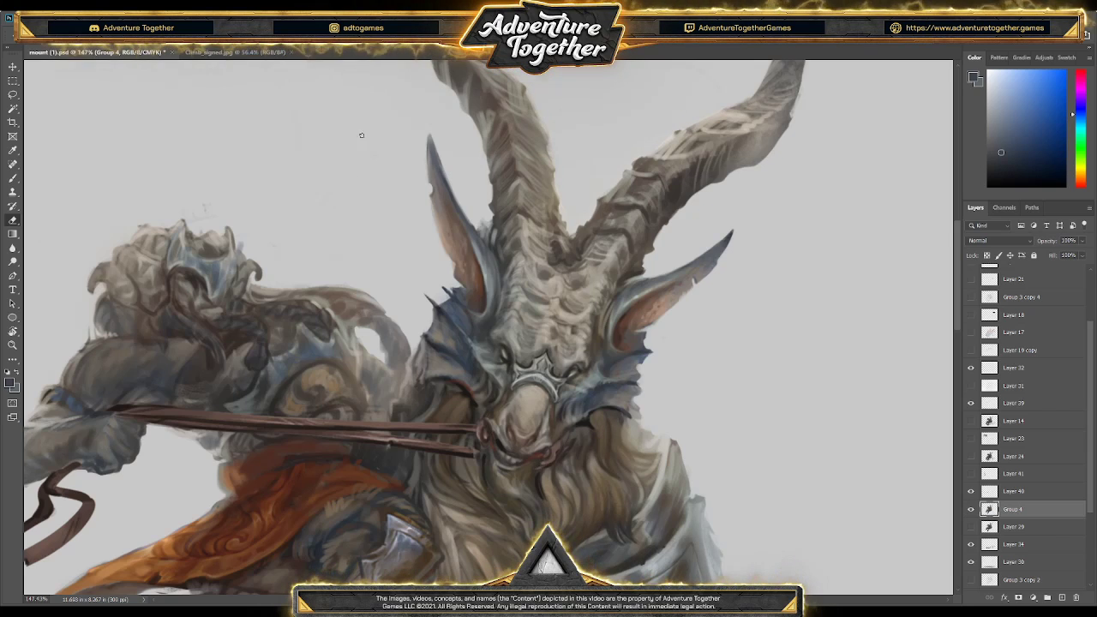
{"action": "left_click", "coordinate": [499, 229], "text": "alt"}
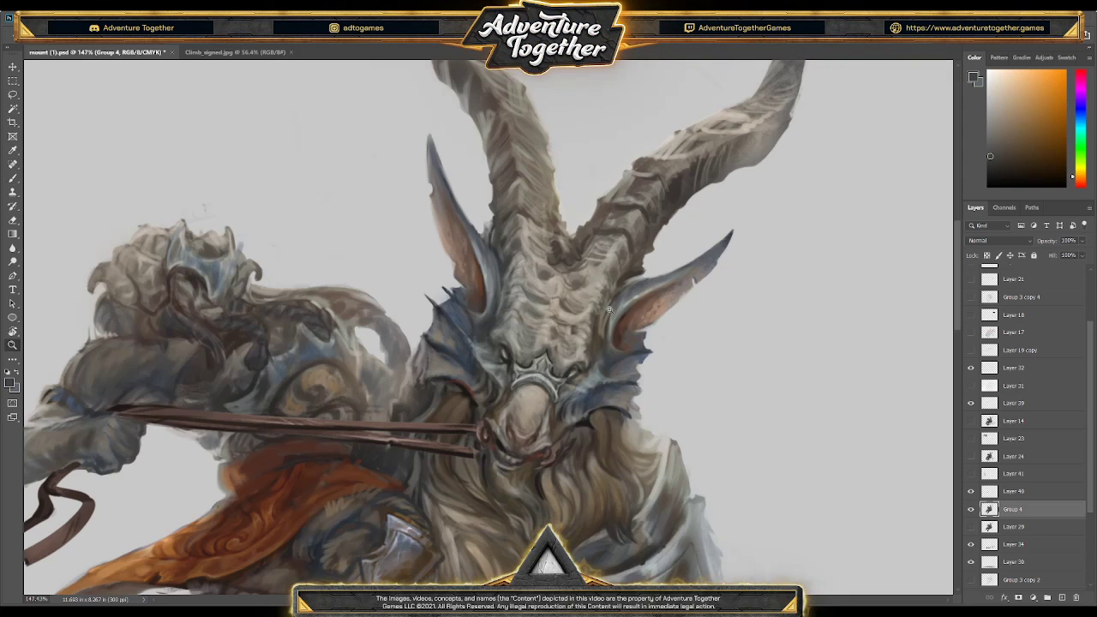
{"action": "scroll", "coordinate": [587, 318], "scroll_direction": "down", "scroll_amount": 5}
{"action": "key", "text": "ctrl+s"}
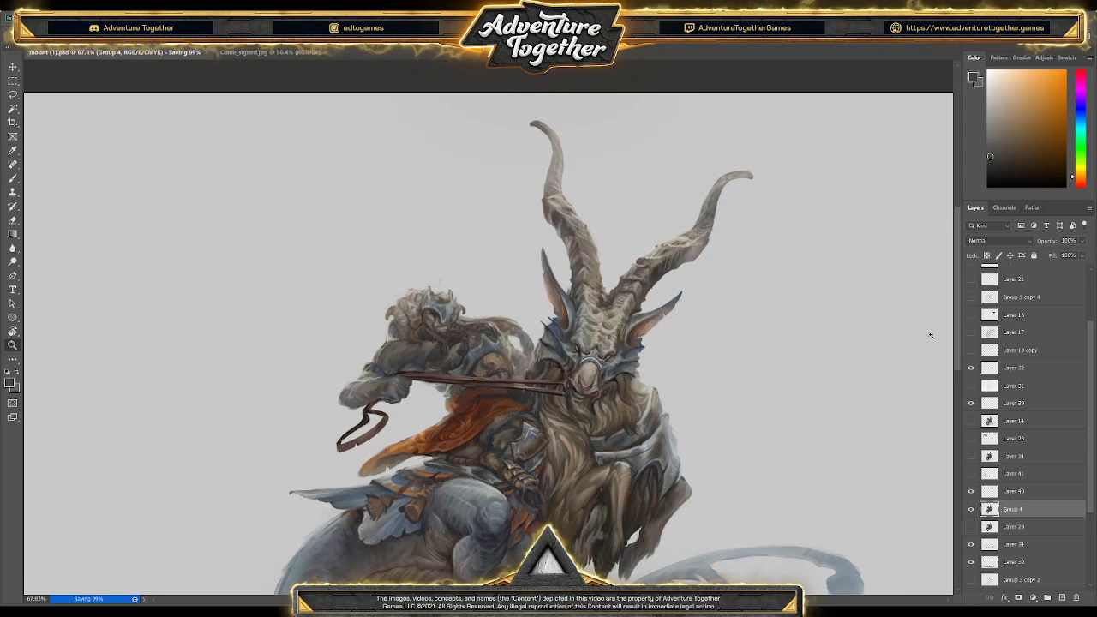
- Touch up the middle of the left-hand ear's inner flesh with sampled reddish-brown and pale brown tones
{"action": "scroll", "coordinate": [847, 239], "scroll_direction": "down", "scroll_amount": 3}
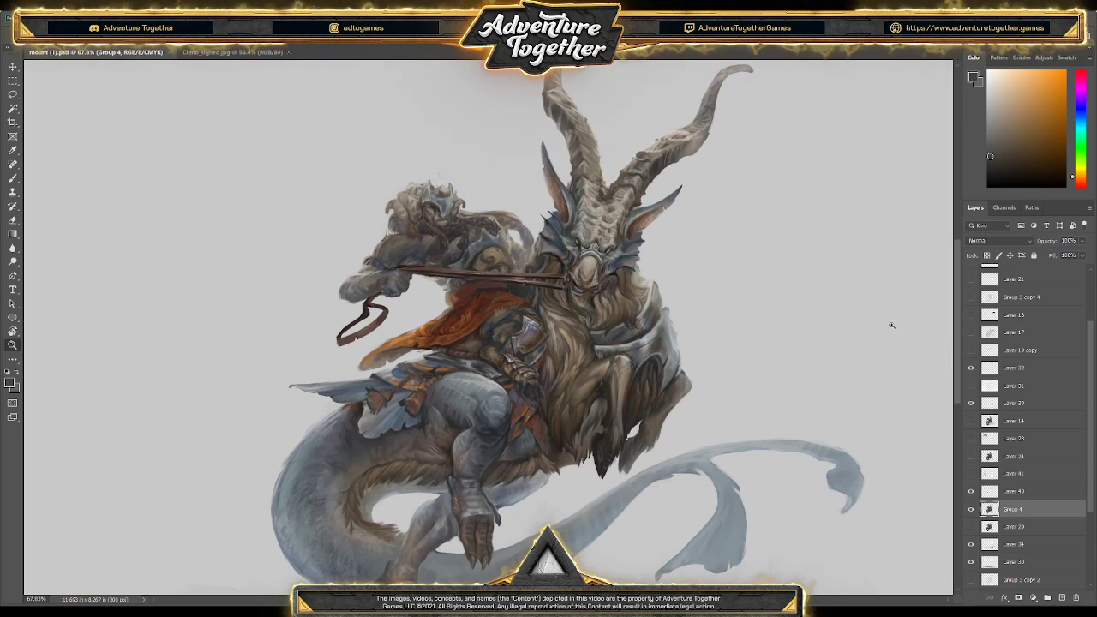
{"action": "scroll", "coordinate": [674, 190], "scroll_direction": "up", "scroll_amount": 4}
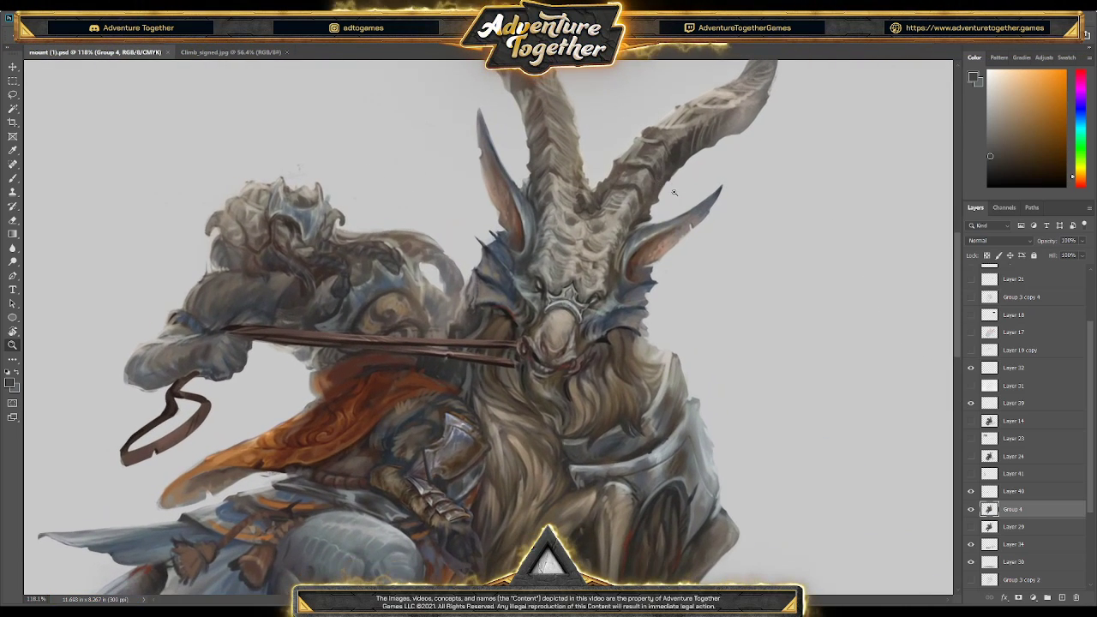
{"action": "scroll", "coordinate": [547, 204], "scroll_direction": "up", "scroll_amount": 1}
{"action": "key", "text": "b"}
{"action": "left_click", "coordinate": [494, 180], "text": "alt"}
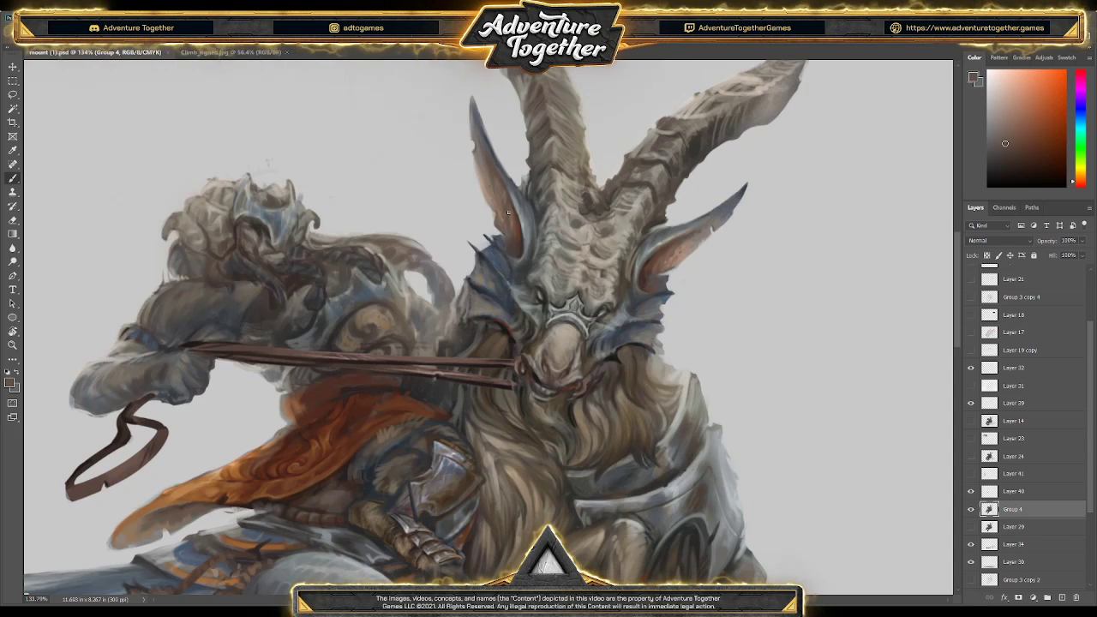
{"action": "left_click", "coordinate": [497, 185], "text": "alt"}
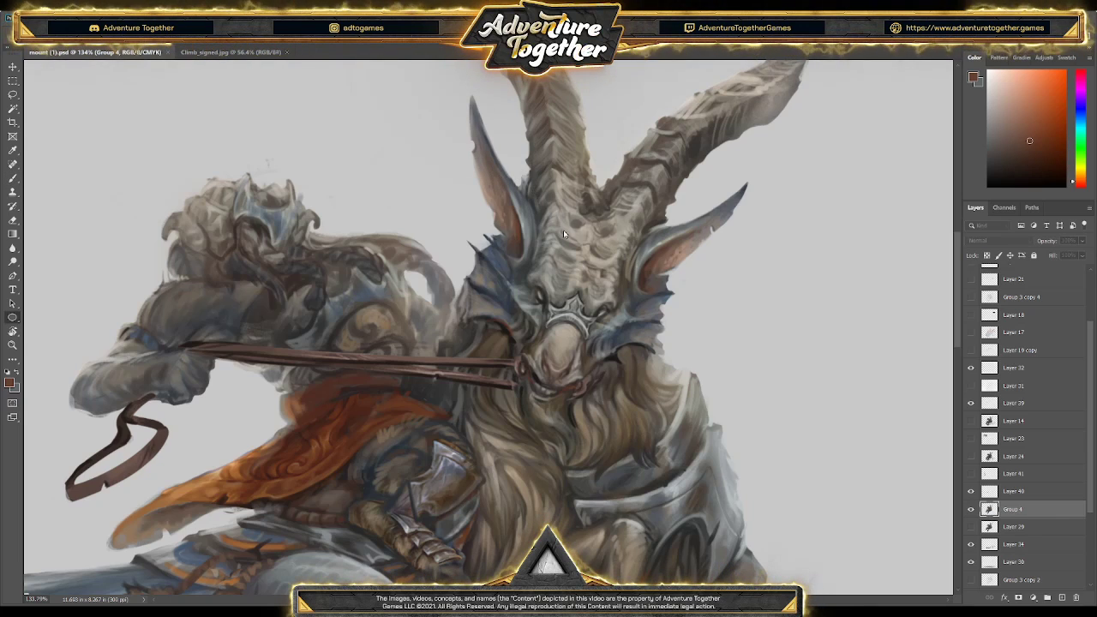
{"action": "left_click", "coordinate": [489, 197]}
{"action": "key", "text": "b"}
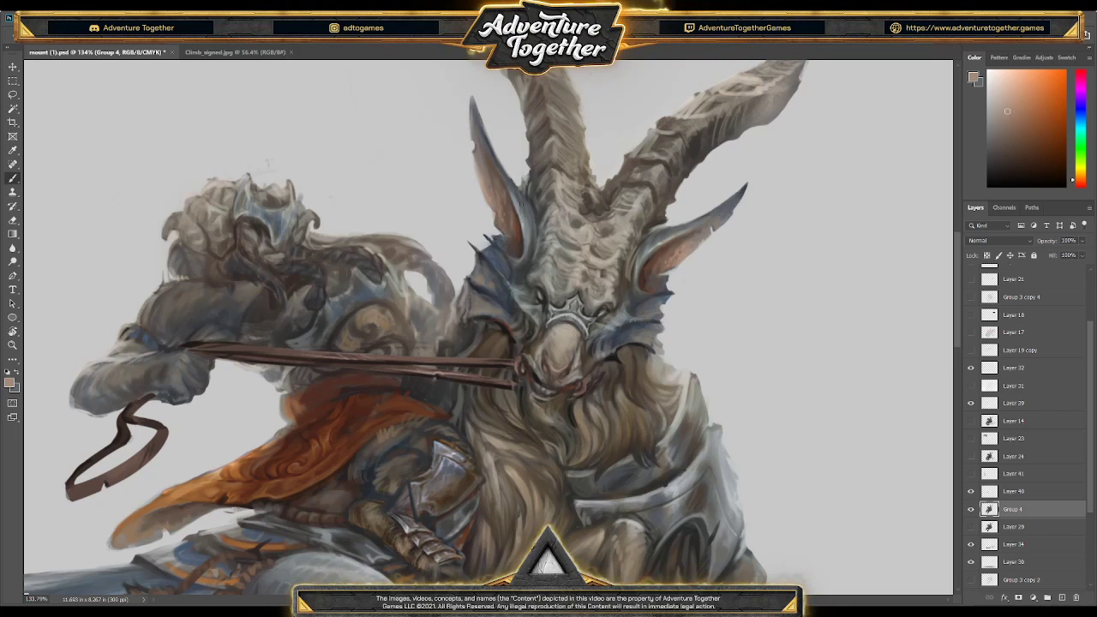
- Define the left-hand ear's inner rim and base beside the head with sampled blue-grey and dark blue
{"action": "left_click", "coordinate": [490, 185], "text": "alt"}
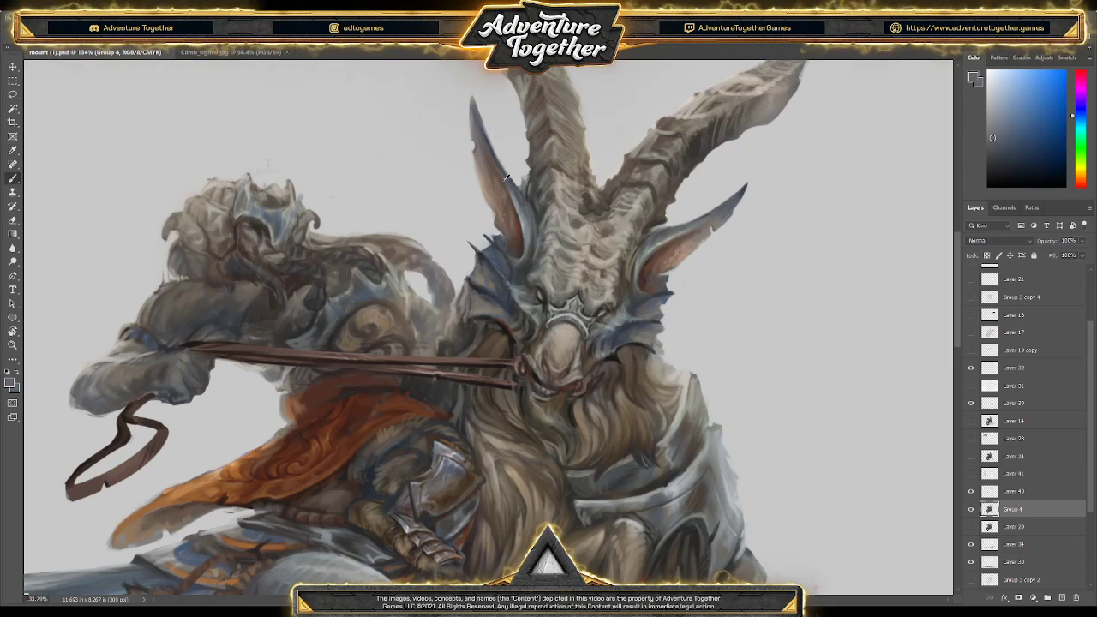
{"action": "left_click", "coordinate": [506, 244], "text": "alt"}
{"action": "left_click", "coordinate": [503, 232], "text": "alt"}
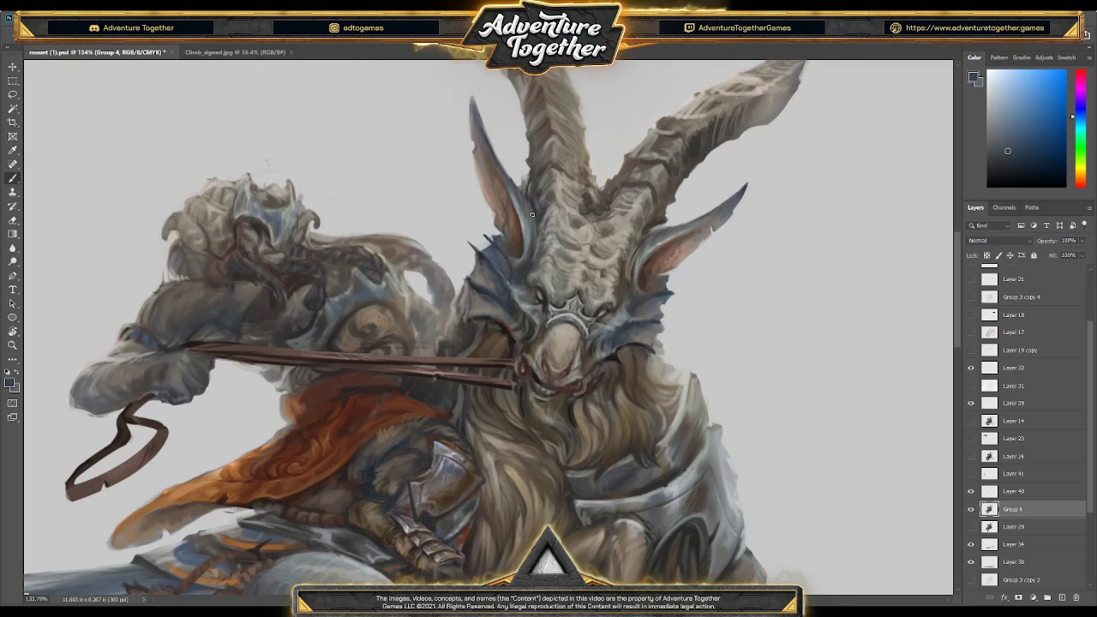
{"action": "left_click_drag", "start_coordinate": [538, 222], "coordinate": [524, 241]}
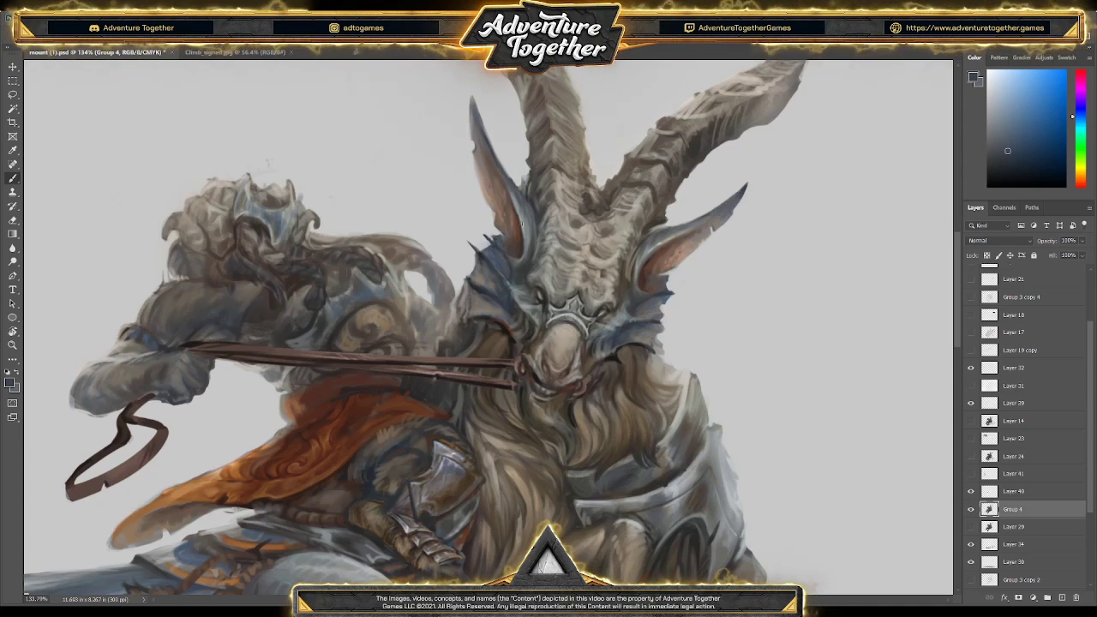
- Highlight the noseband and the bridge of the muzzle with sampled light grey and pale beige, and save the painting
{"action": "left_click", "coordinate": [656, 245], "text": "alt"}
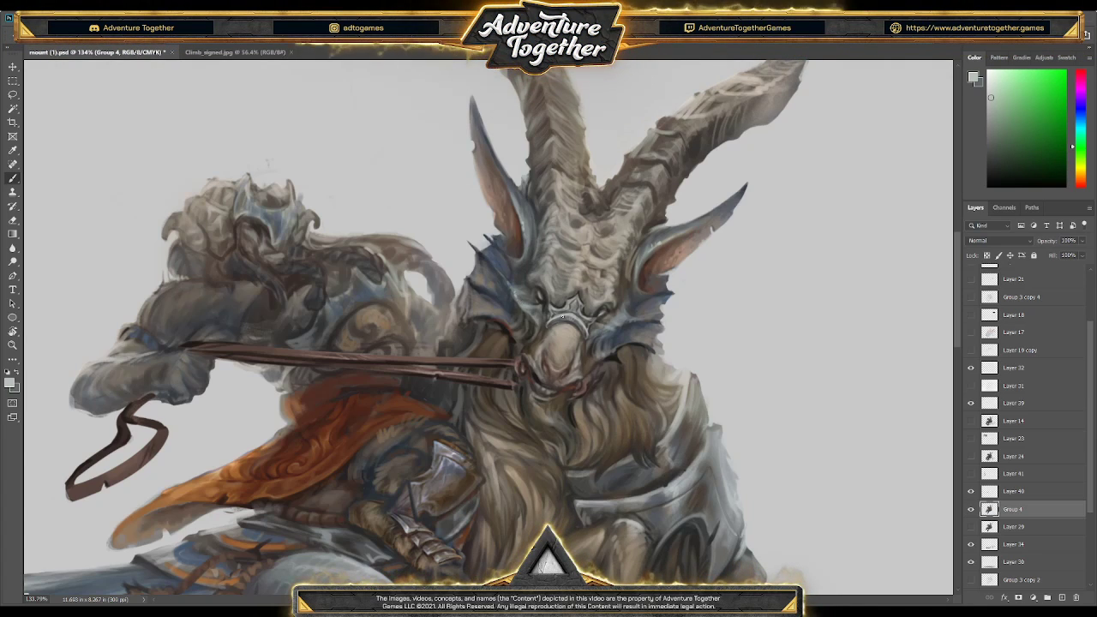
{"action": "left_click", "coordinate": [564, 334], "text": "alt"}
{"action": "left_click_drag", "start_coordinate": [564, 334], "coordinate": [566, 339]}
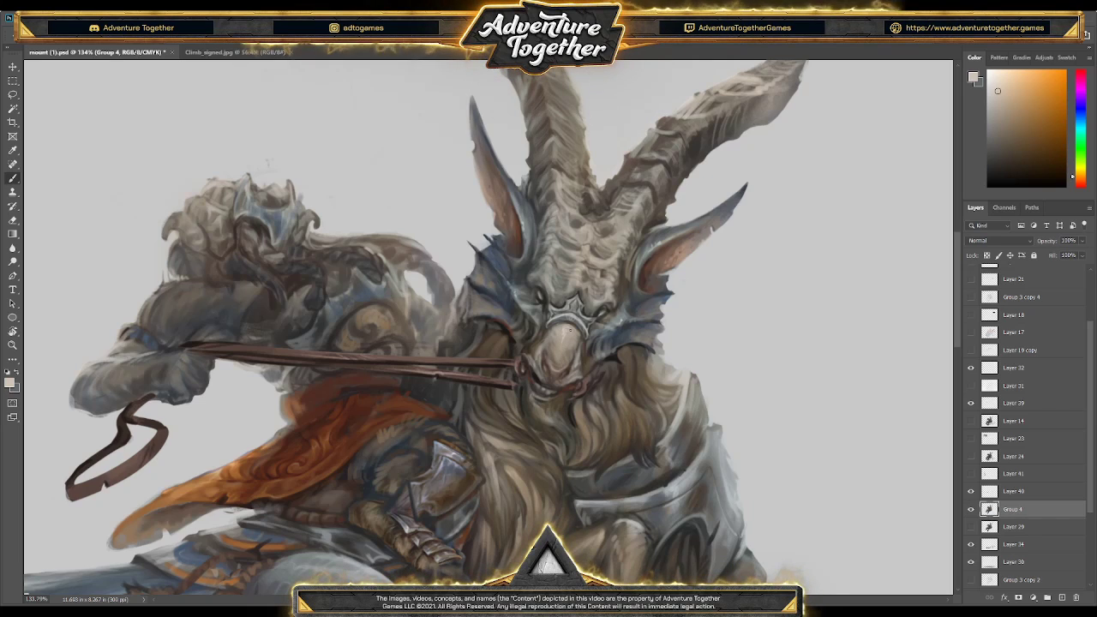
{"action": "key", "text": "ctrl+s"}
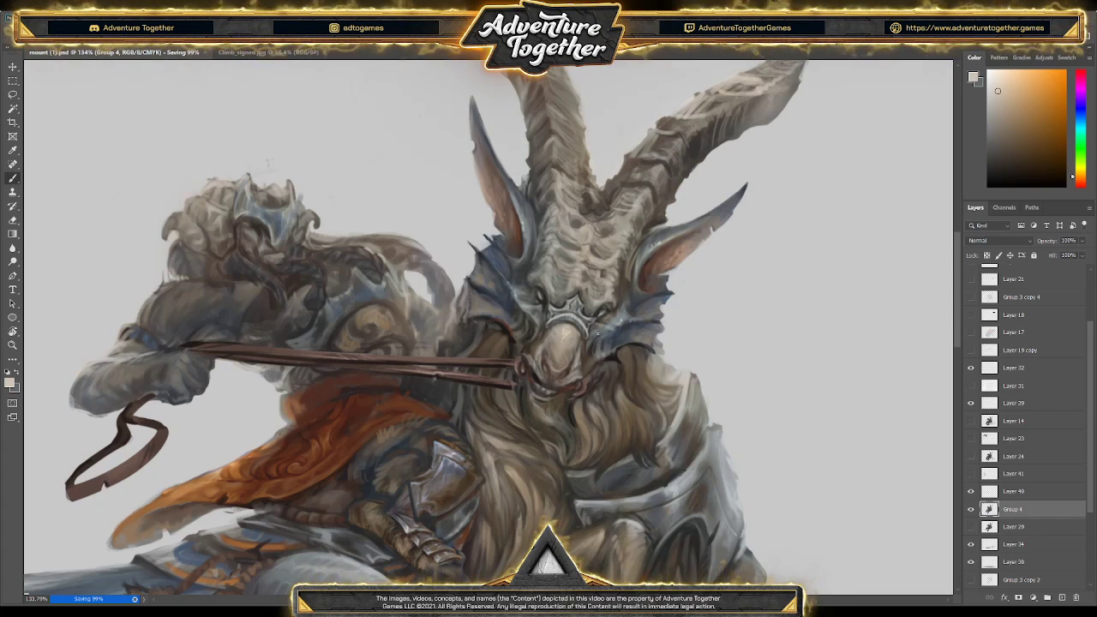
- Add pale teal-grey highlights to the mount's muzzle and lower lip, and darken the mouth corner by the reins with sampled dark brown
{"action": "key", "text": "z"}
{"action": "left_click_drag", "start_coordinate": [598, 335], "coordinate": [531, 335]}
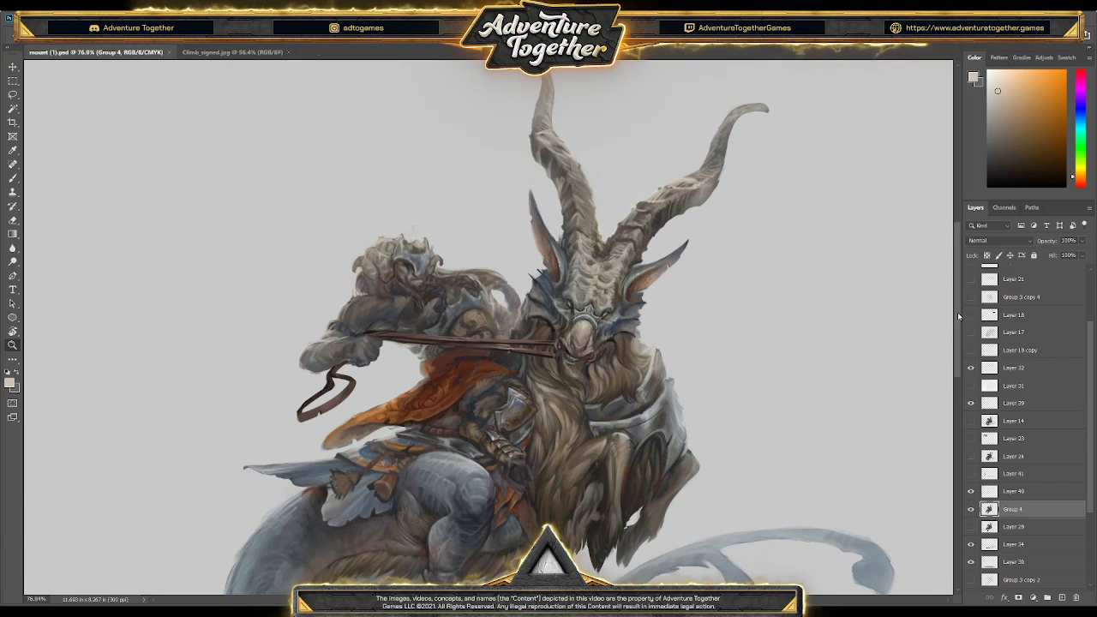
{"action": "scroll", "coordinate": [582, 297], "scroll_direction": "down", "scroll_amount": 1}
{"action": "scroll", "coordinate": [582, 297], "scroll_direction": "up", "scroll_amount": 5}
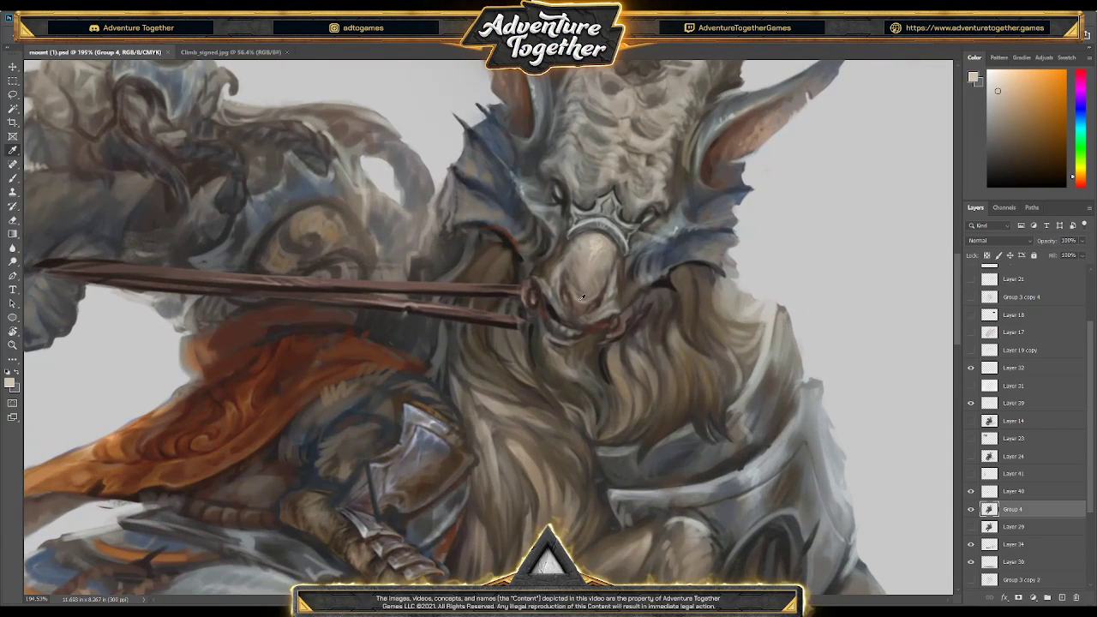
{"action": "left_click", "coordinate": [583, 298], "text": "alt"}
{"action": "left_click", "coordinate": [1078, 130]}
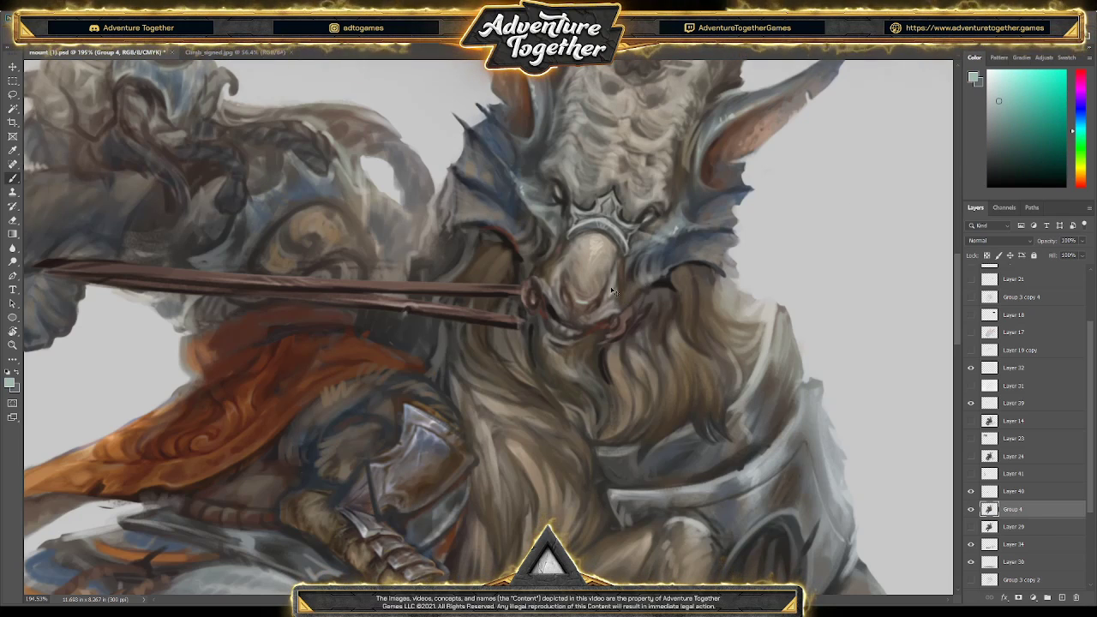
{"action": "left_click_drag", "start_coordinate": [576, 304], "coordinate": [579, 300]}
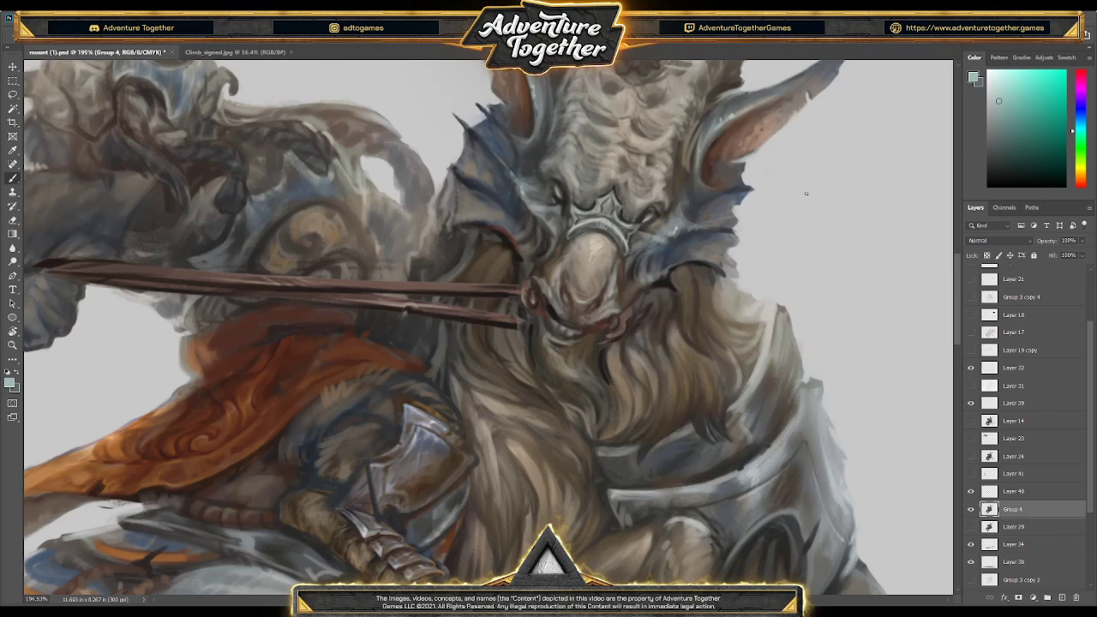
{"action": "left_click", "coordinate": [1000, 91]}
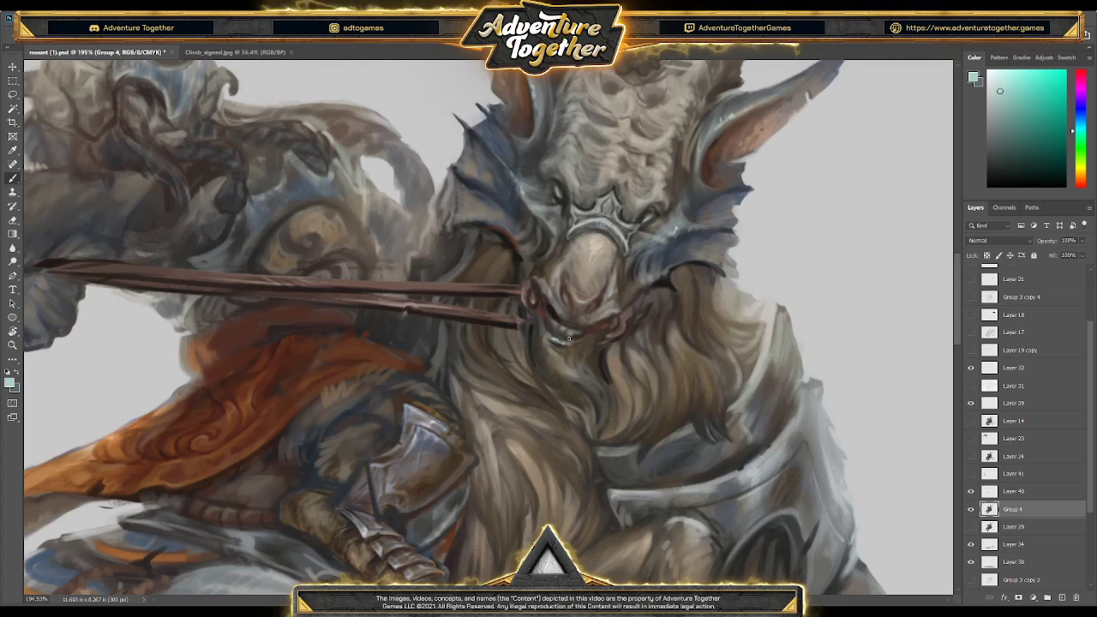
{"action": "left_click", "coordinate": [532, 321], "text": "alt"}
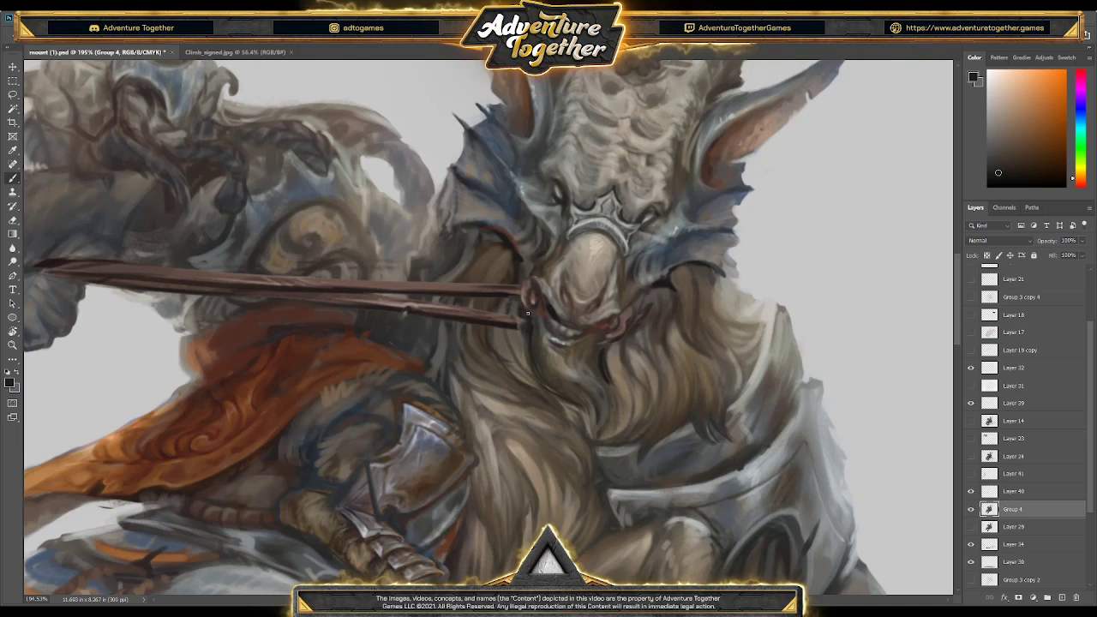
{"action": "key", "text": "ctrl+0"}
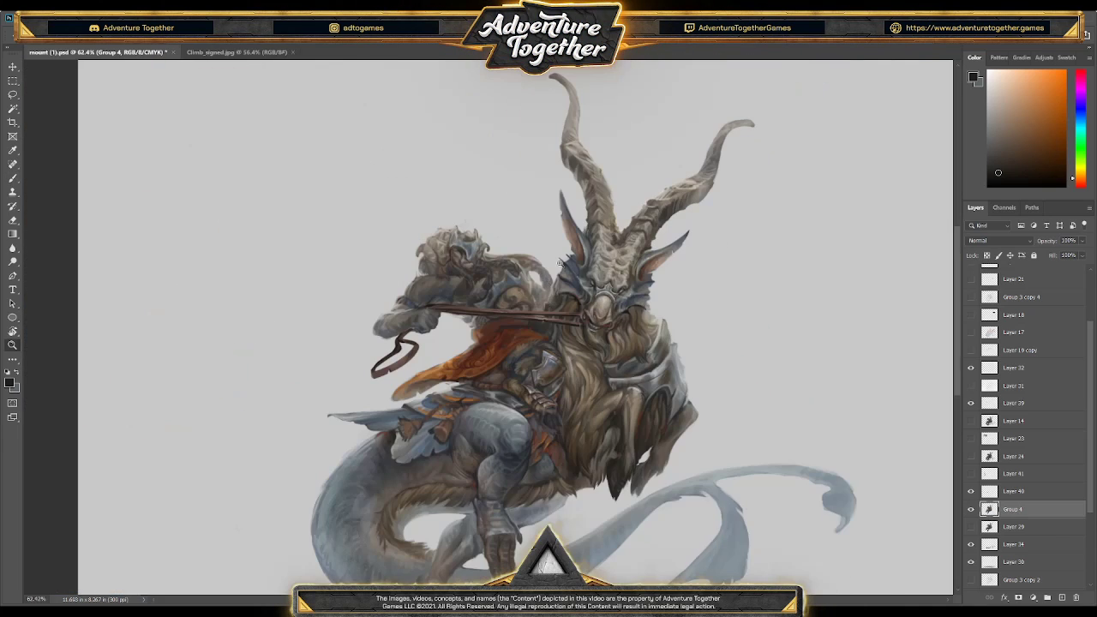
- Handwrite the black note "WATER BREAK BRB" with a heart and a scribble on a new layer beside the rider, and save the painting
{"action": "scroll", "coordinate": [560, 262], "scroll_direction": "down", "scroll_amount": 2}
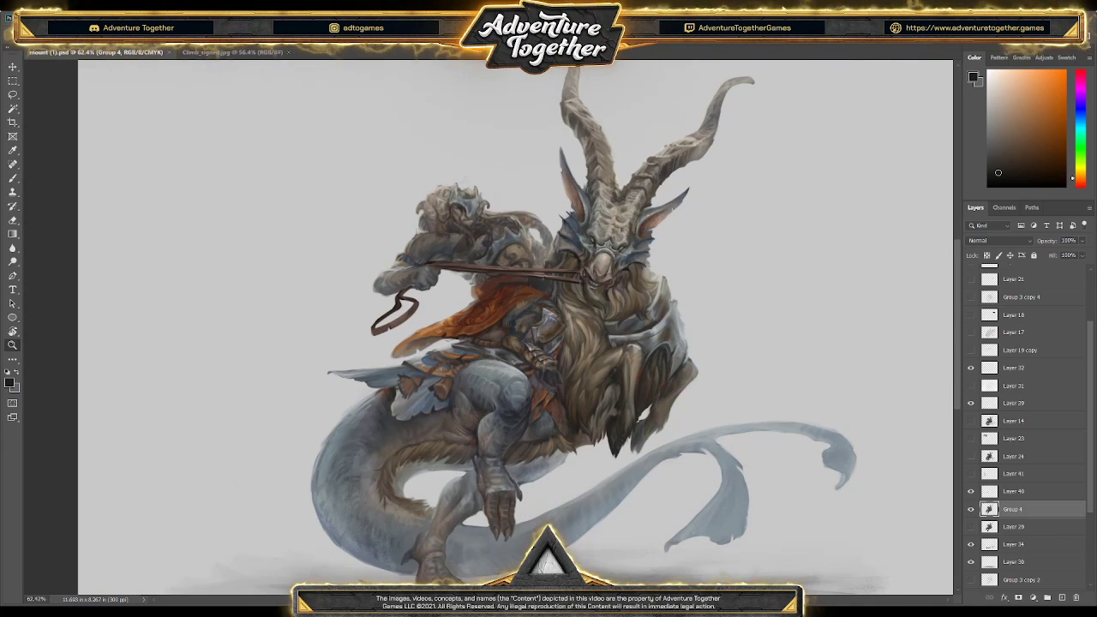
{"action": "left_click", "coordinate": [1061, 597]}
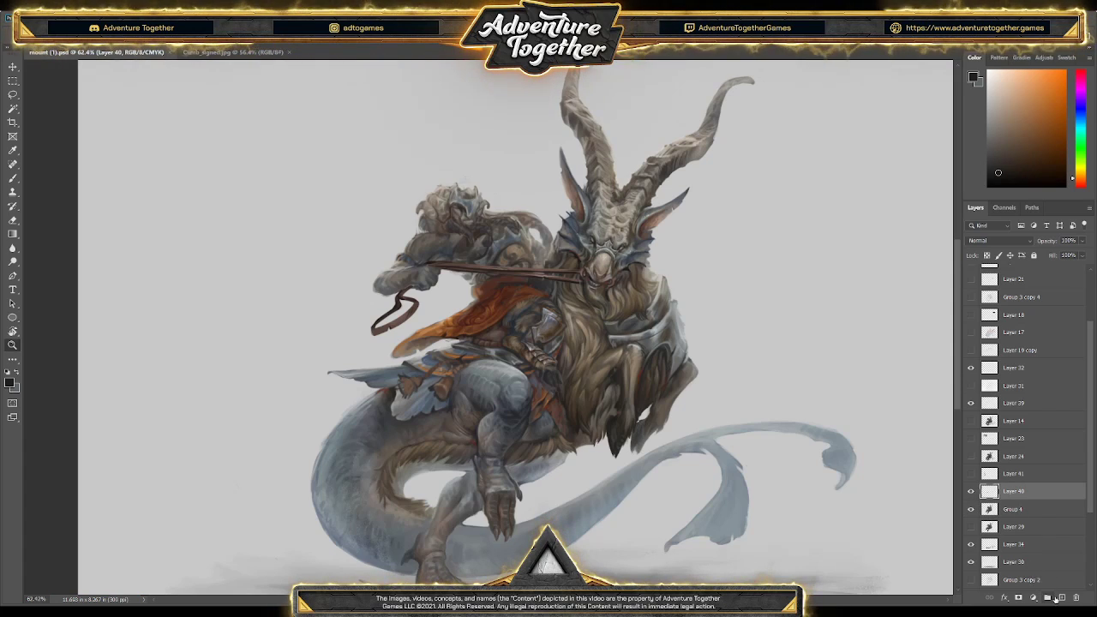
{"action": "key", "text": "b"}
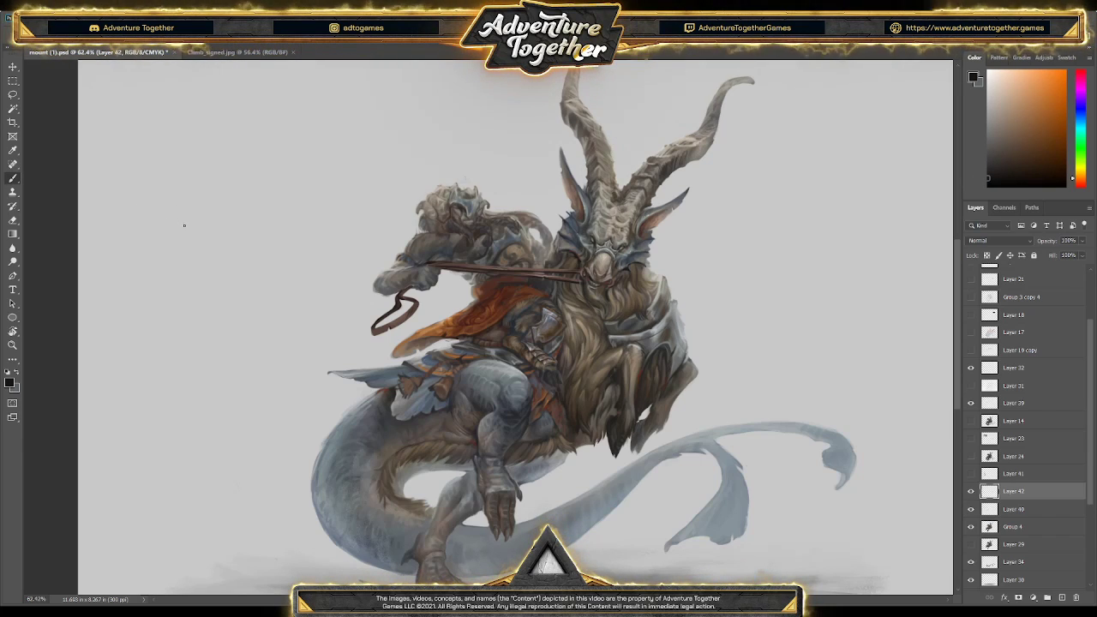
{"action": "mouse_move", "coordinate": [160, 223]}
{"action": "left_mouse_down"}
{"action": "mouse_move", "coordinate": [181, 235]}
{"action": "mouse_move", "coordinate": [188, 214]}
{"action": "left_mouse_up"}
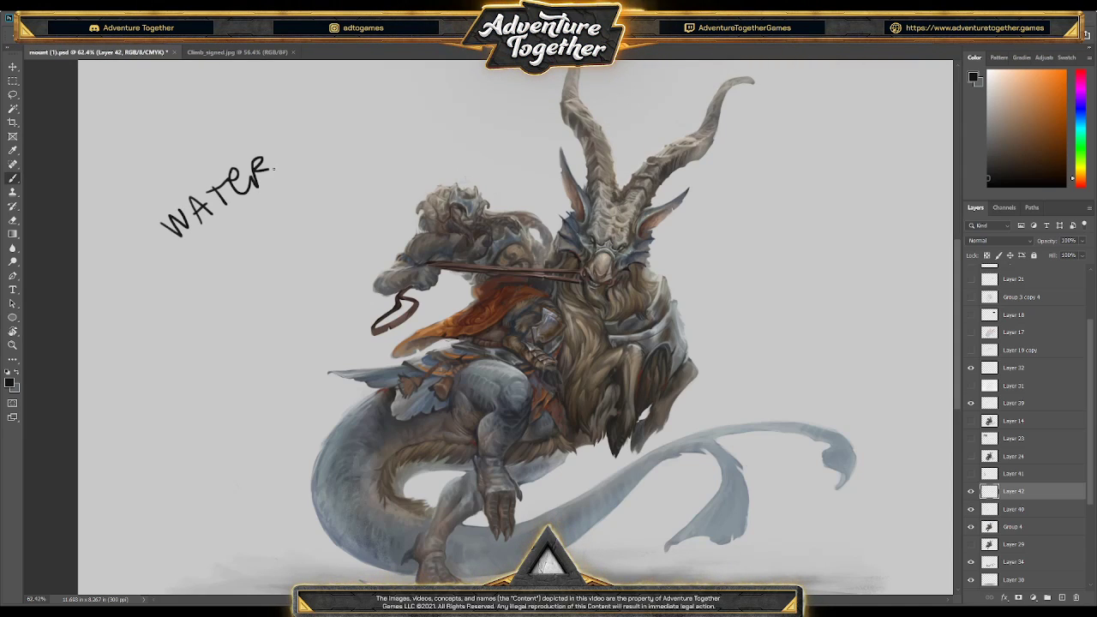
{"action": "mouse_move", "coordinate": [176, 261]}
{"action": "left_mouse_down"}
{"action": "mouse_move", "coordinate": [193, 288]}
{"action": "mouse_move", "coordinate": [221, 279]}
{"action": "left_mouse_up"}
{"action": "mouse_move", "coordinate": [243, 241]}
{"action": "left_mouse_down"}
{"action": "mouse_move", "coordinate": [232, 268]}
{"action": "mouse_move", "coordinate": [265, 227]}
{"action": "mouse_move", "coordinate": [296, 229]}
{"action": "left_mouse_up"}
{"action": "left_click_drag", "start_coordinate": [308, 185], "coordinate": [328, 180]}
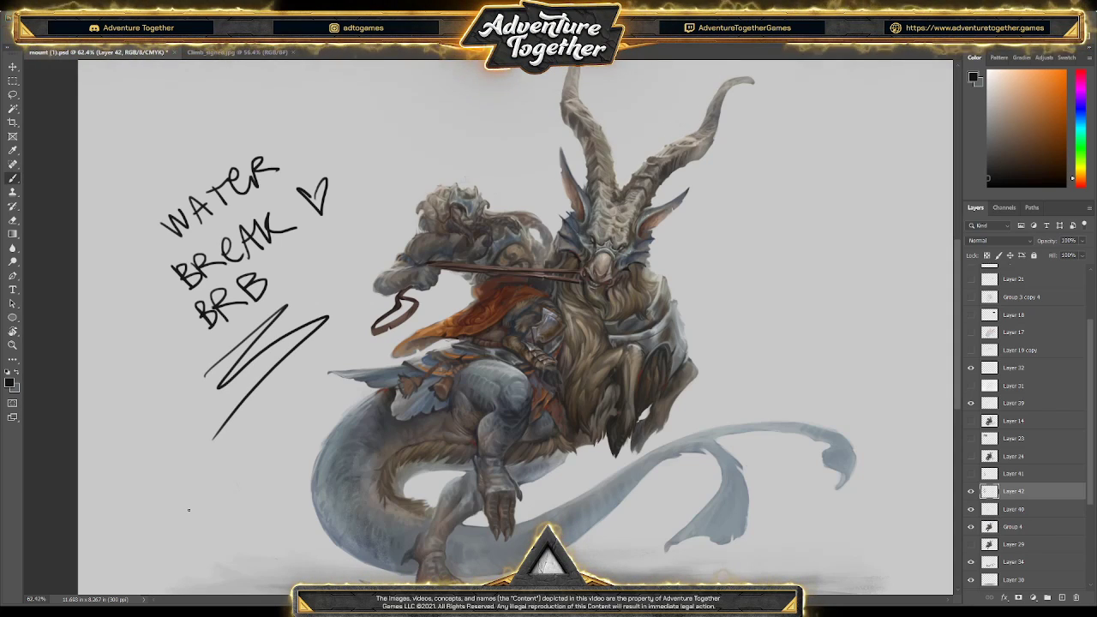
{"action": "key", "text": "ctrl+s"}
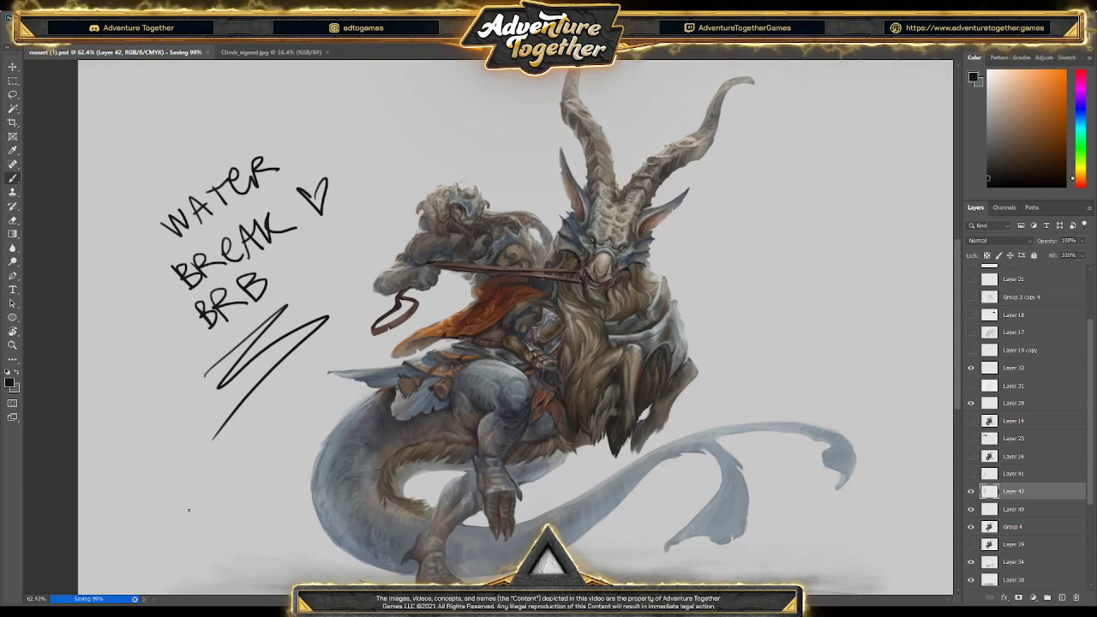
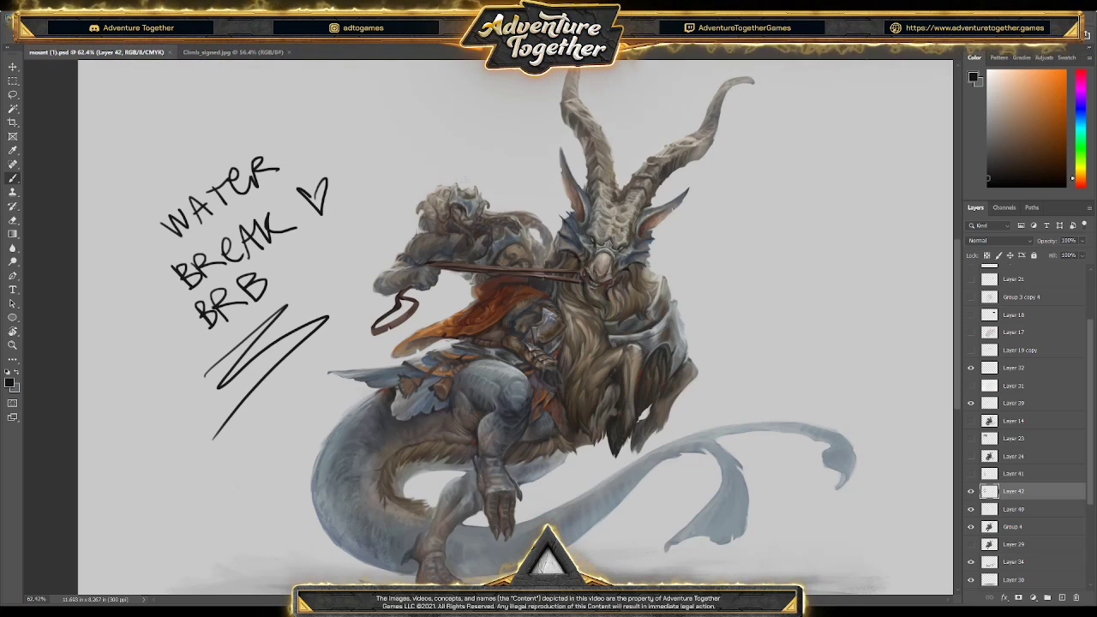
- Hide the layer with the handwritten break note and make Group 4 the active layer for painting
{"action": "left_click", "coordinate": [972, 492]}
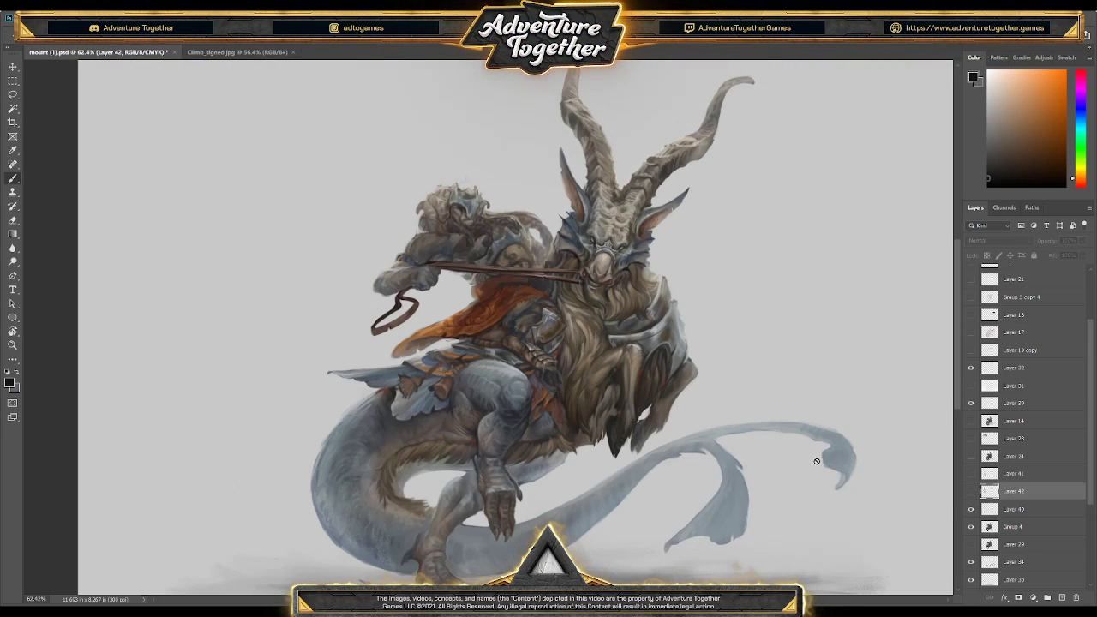
{"action": "left_click", "coordinate": [1010, 510]}
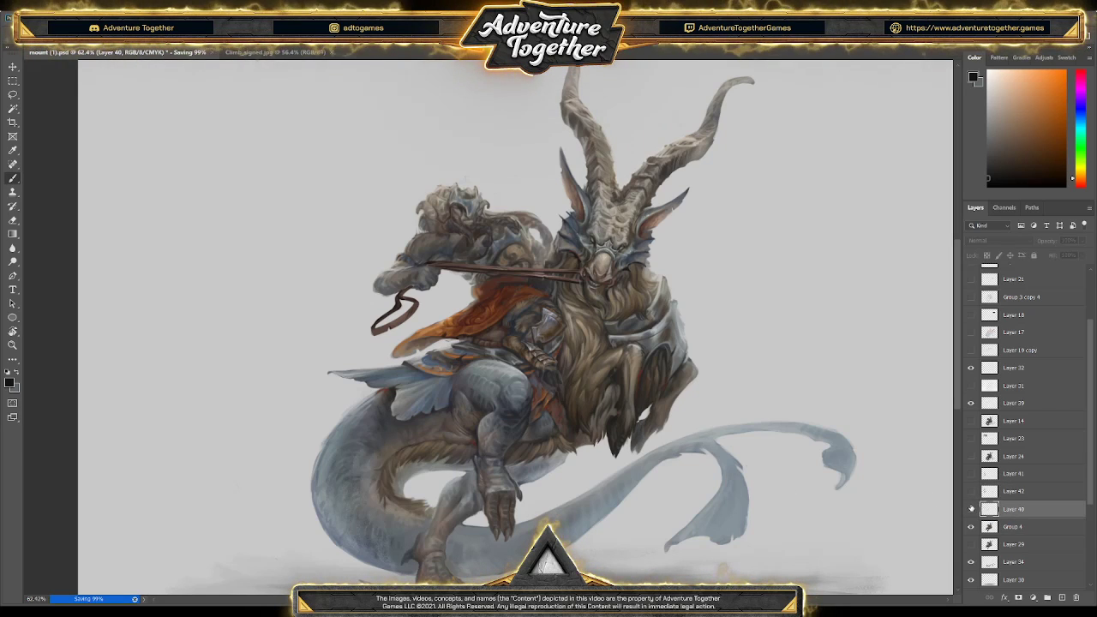
{"action": "key", "text": "z"}
{"action": "left_click_drag", "start_coordinate": [801, 500], "coordinate": [494, 421]}
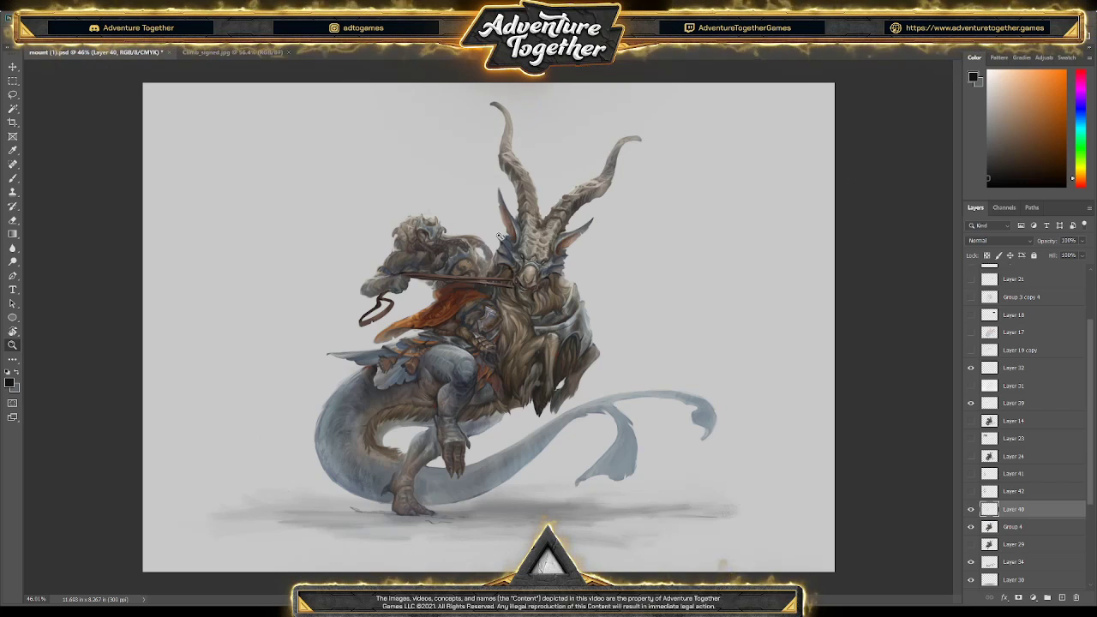
{"action": "left_click_drag", "start_coordinate": [456, 417], "coordinate": [514, 390]}
{"action": "scroll", "coordinate": [514, 390], "scroll_direction": "down", "scroll_amount": 3}
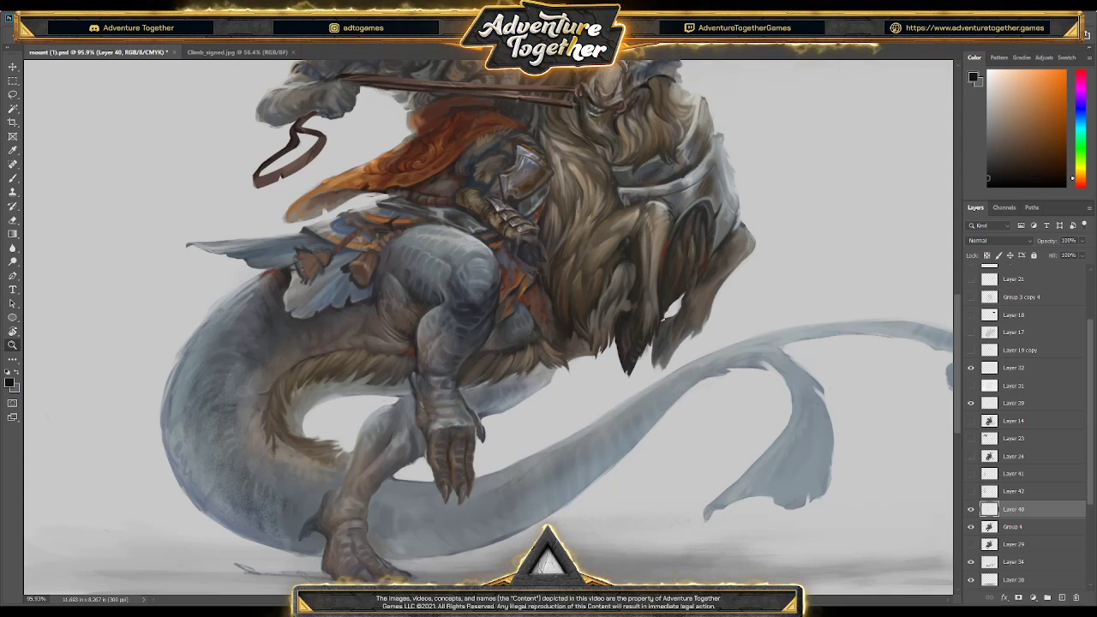
{"action": "left_click", "coordinate": [976, 528]}
{"action": "double_click", "coordinate": [974, 528]}
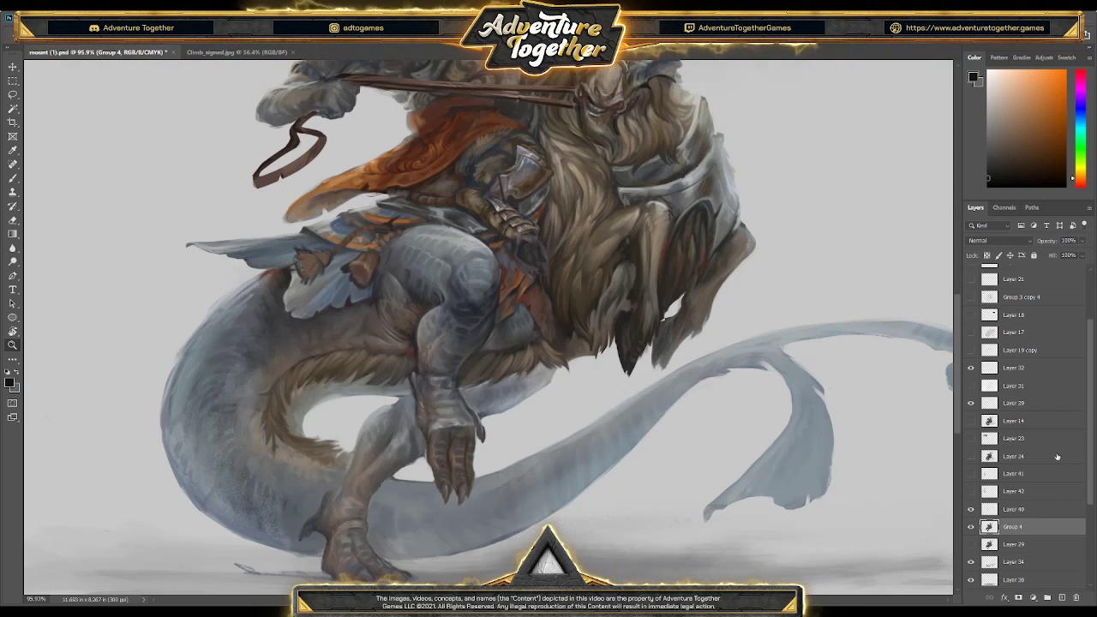
- Touch up the inner flesh of the mount's ears with sampled grey-brown and dark reddish-brown tones
{"action": "left_click_drag", "start_coordinate": [742, 263], "coordinate": [723, 414]}
{"action": "scroll", "coordinate": [722, 413], "scroll_direction": "up", "scroll_amount": 5}
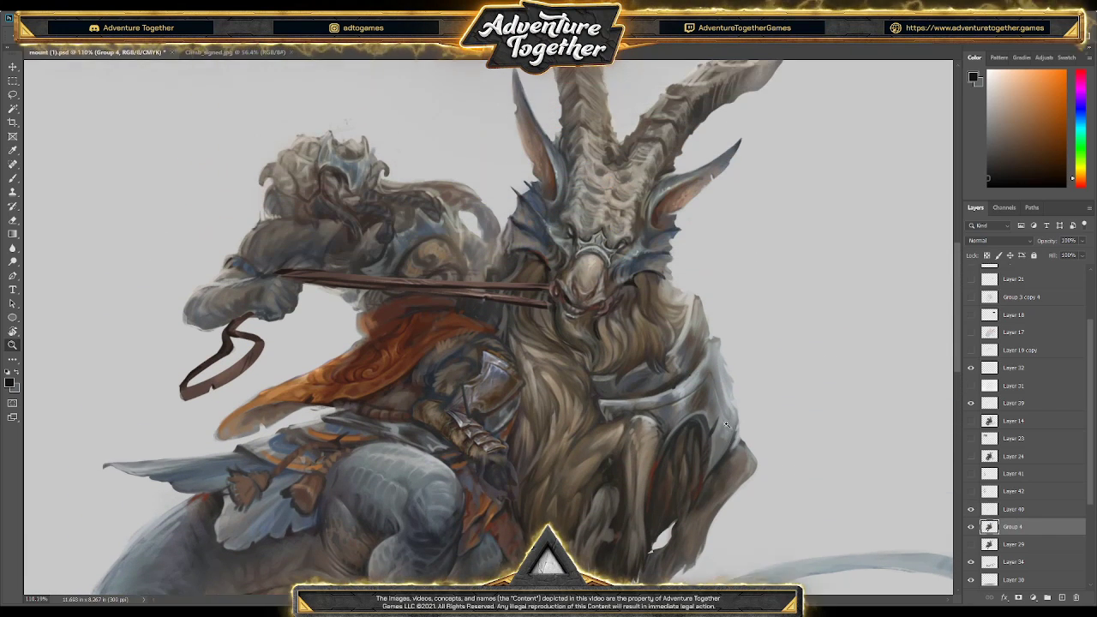
{"action": "scroll", "coordinate": [694, 243], "scroll_direction": "up", "scroll_amount": 2}
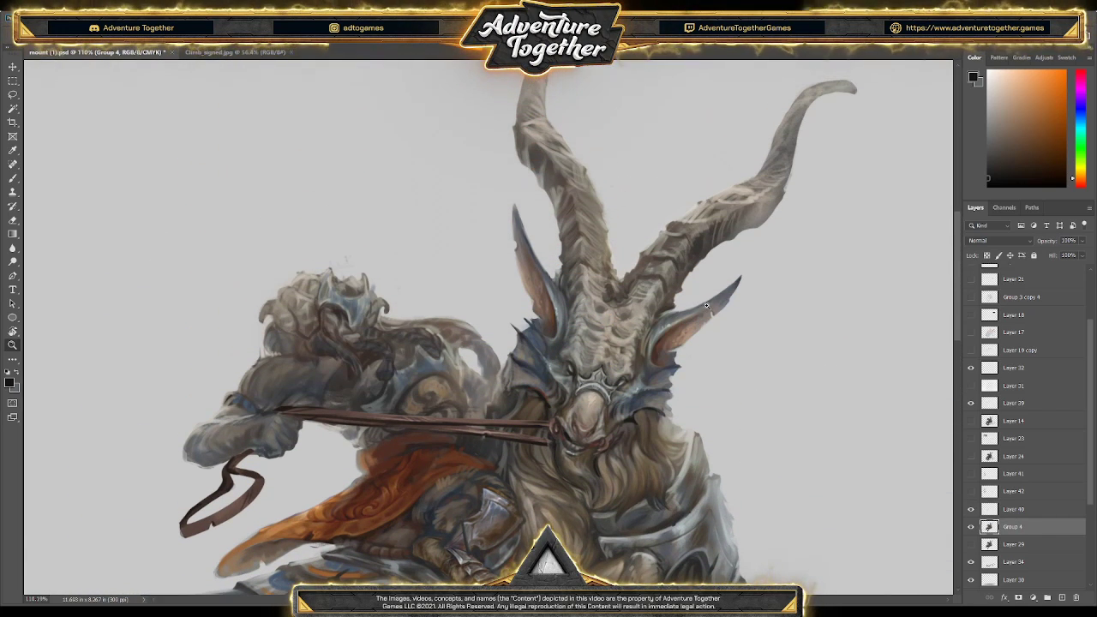
{"action": "left_click_drag", "start_coordinate": [695, 243], "coordinate": [677, 207]}
{"action": "key", "text": "i"}
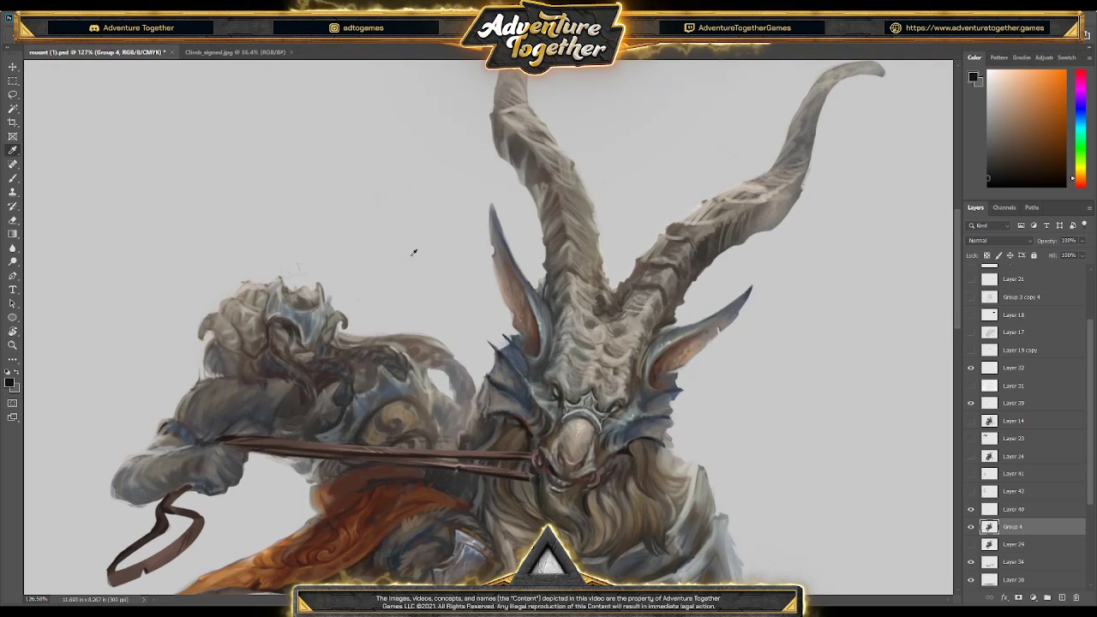
{"action": "left_click", "coordinate": [705, 341]}
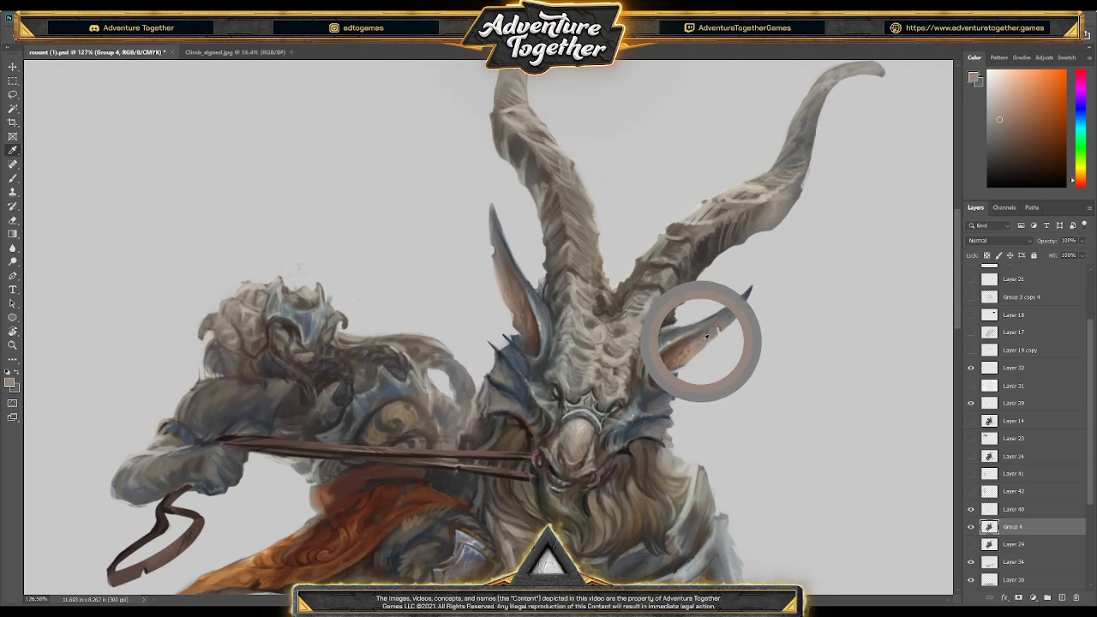
{"action": "key", "text": "b"}
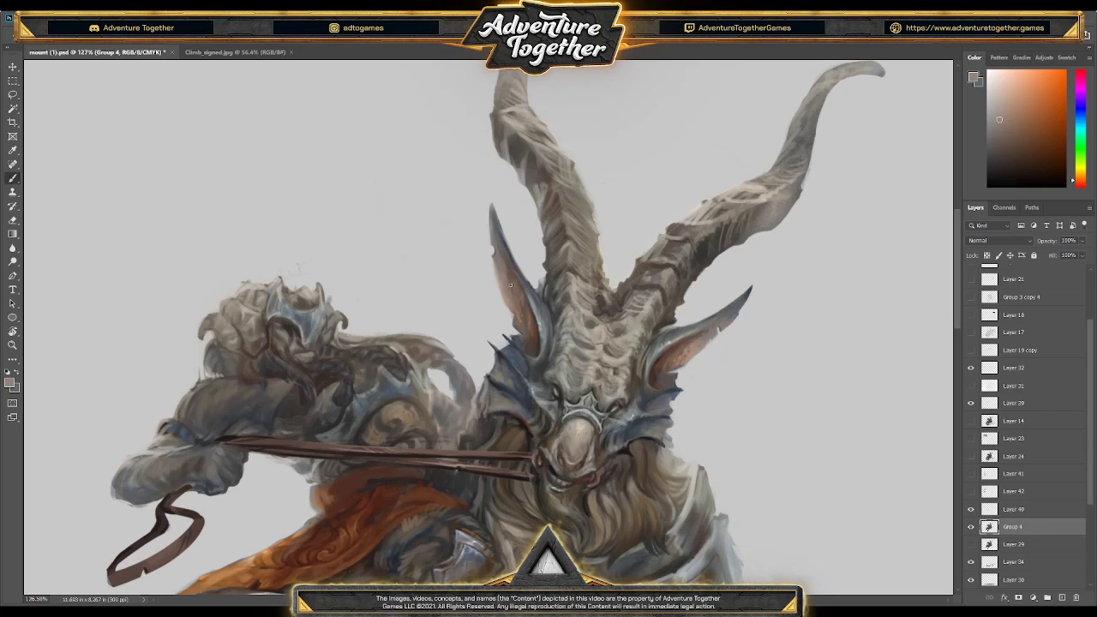
{"action": "left_click", "coordinate": [519, 317], "text": "alt"}
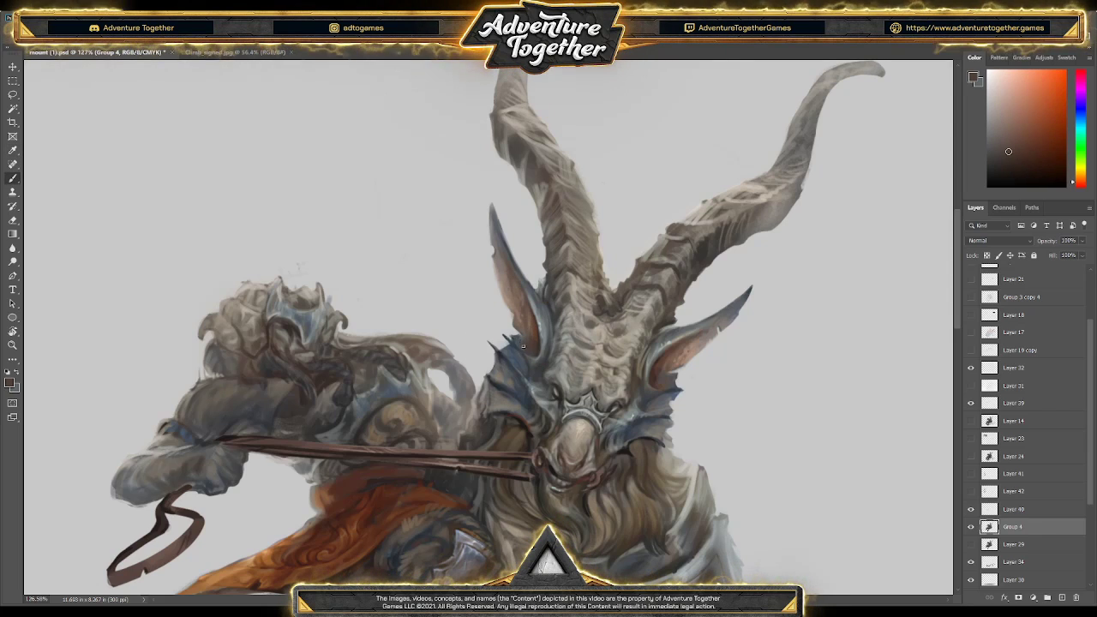
- Shade the left-hand frill beside the mount's cheek with sampled dark slate and grey-blue tones
{"action": "left_click", "coordinate": [529, 376], "text": "alt"}
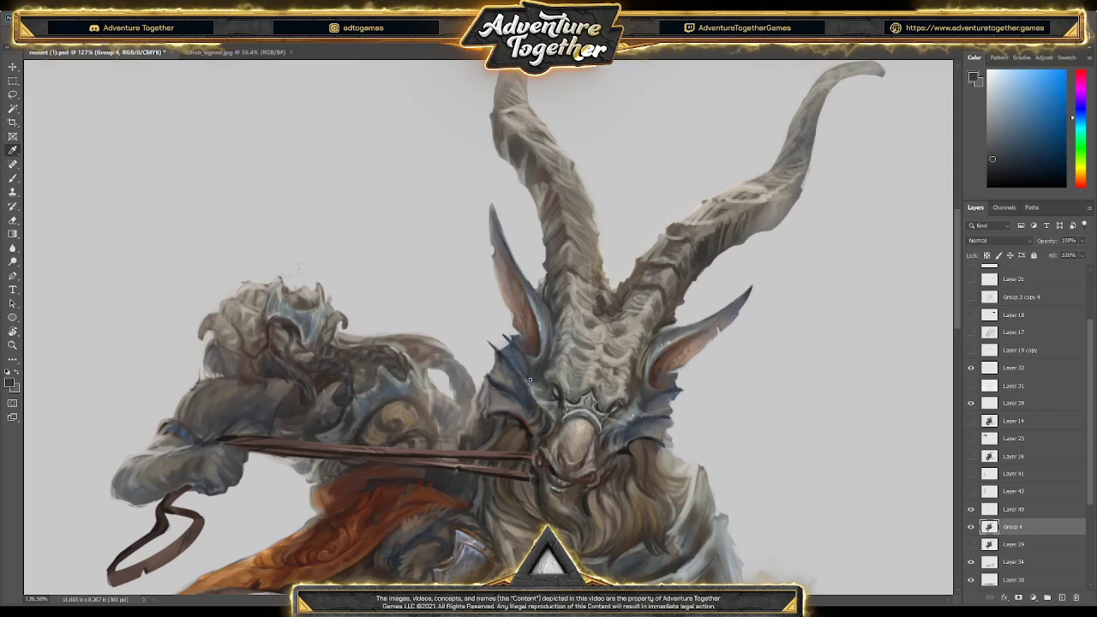
{"action": "left_click", "coordinate": [517, 375], "text": "alt"}
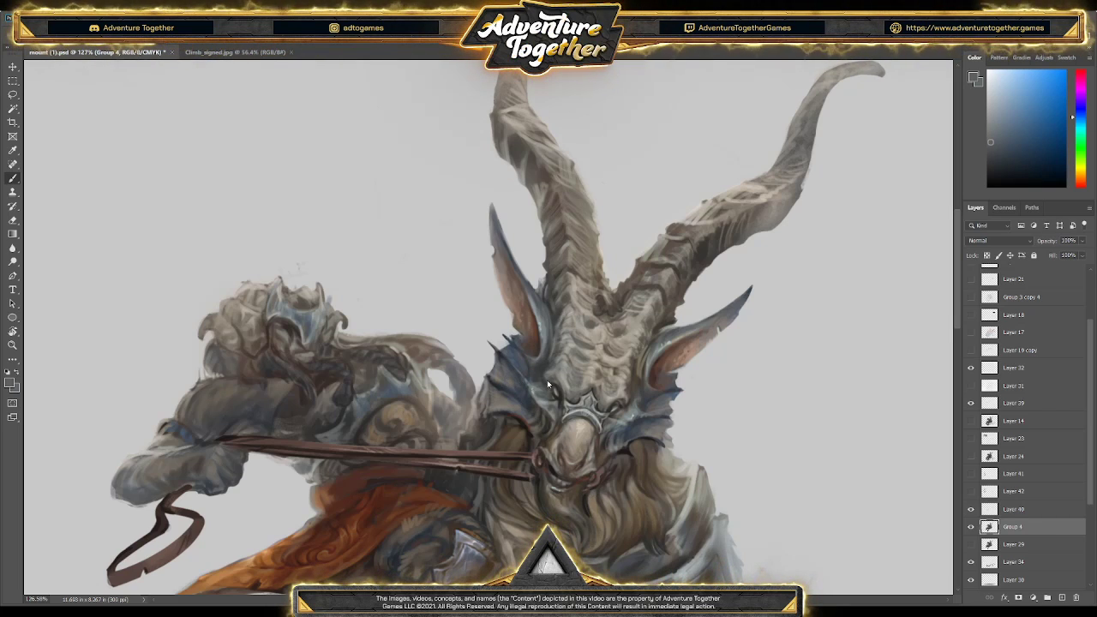
{"action": "left_click_drag", "start_coordinate": [494, 389], "coordinate": [520, 387]}
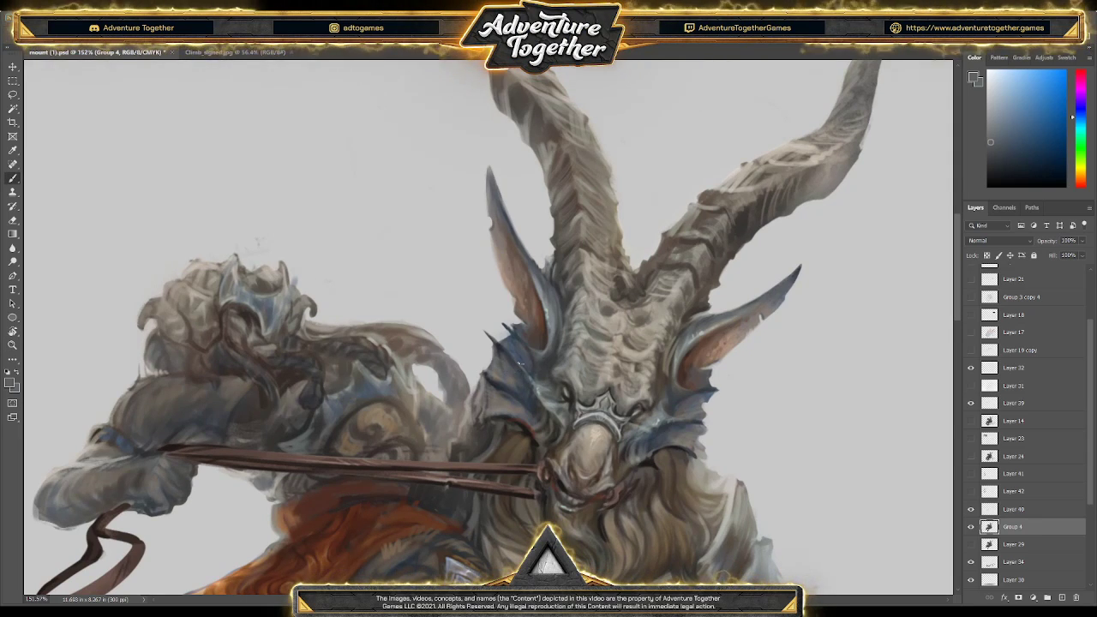
- Define the spines and folds of the left-hand frill with sampled dark navy, mid blue and warm grey tones
{"action": "left_click", "coordinate": [502, 351], "text": "alt"}
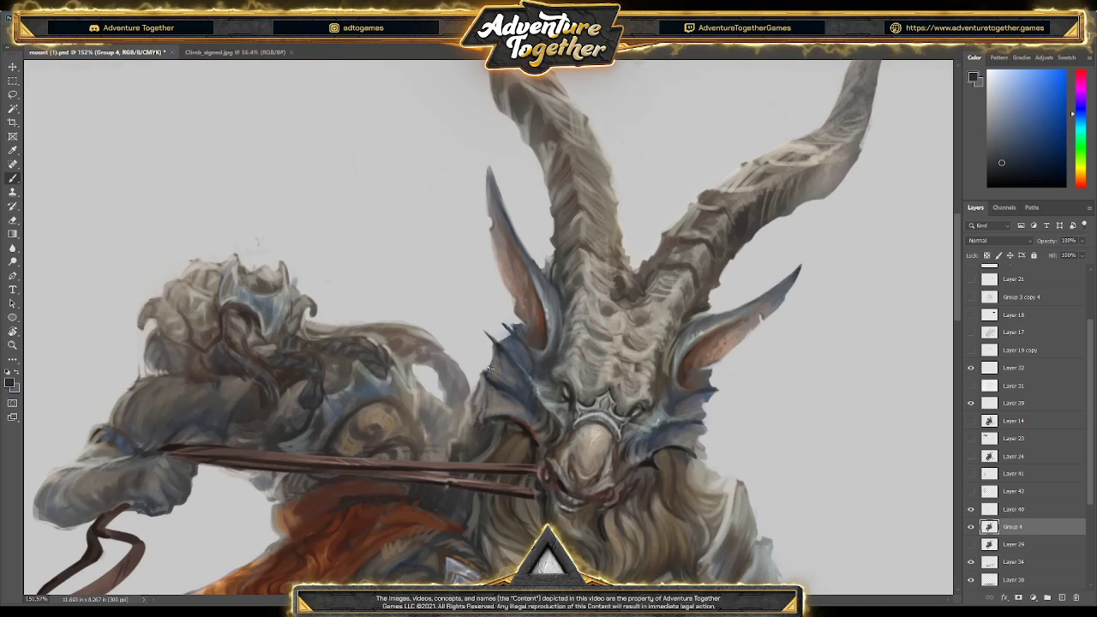
{"action": "key", "text": "alt"}
{"action": "left_click", "coordinate": [518, 349], "text": "alt"}
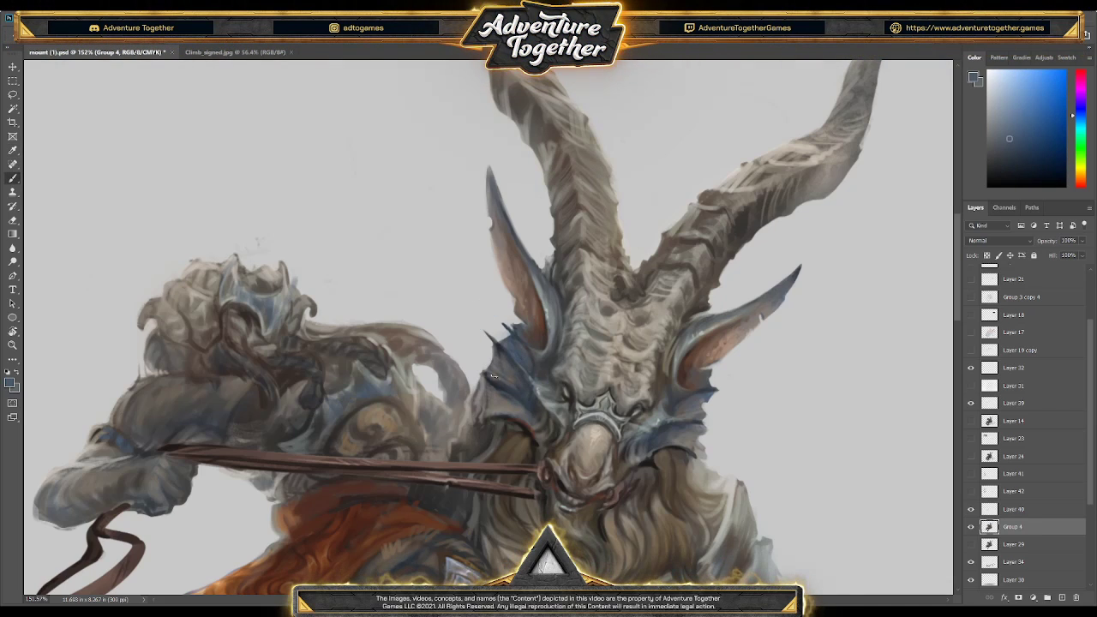
{"action": "left_click", "coordinate": [513, 364], "text": "alt"}
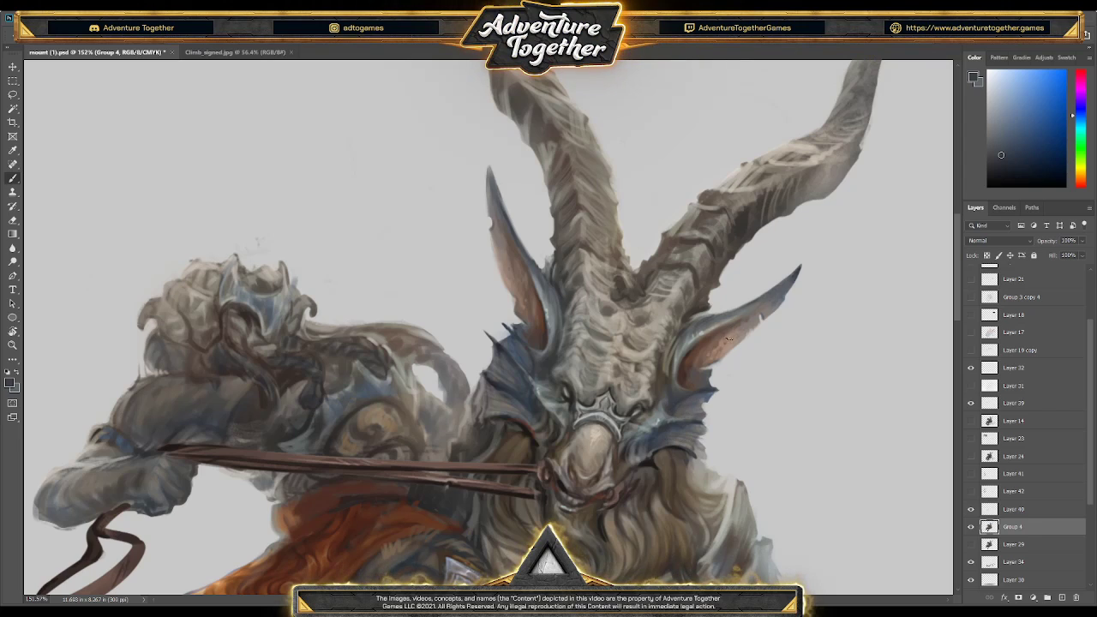
{"action": "left_click", "coordinate": [510, 391], "text": "alt"}
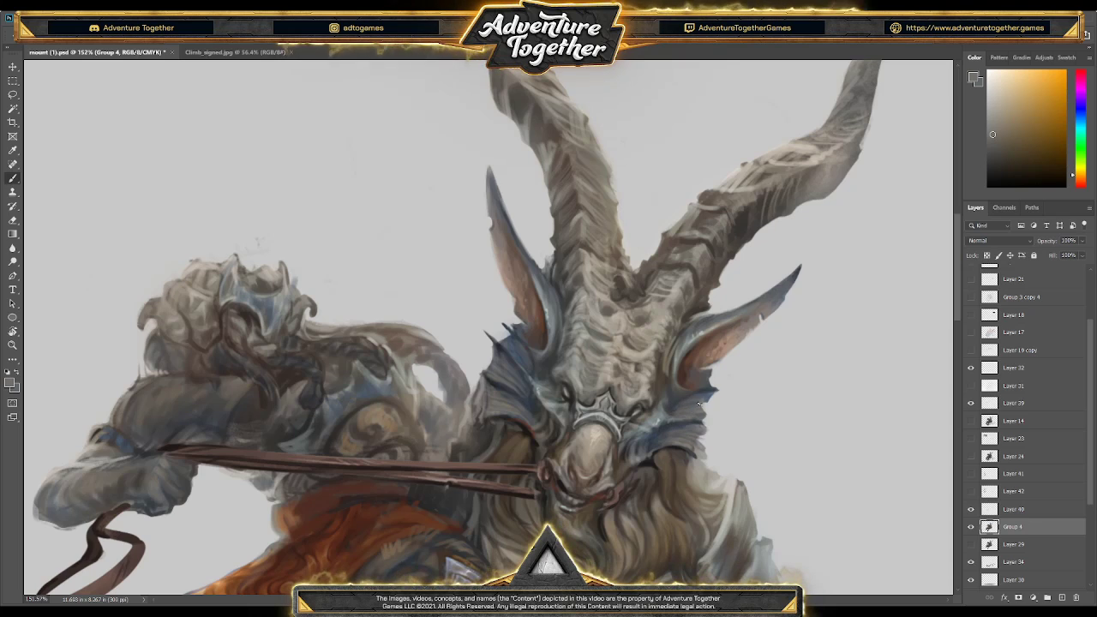
- Refine the right-hand frill beside the eye and cheek with sampled dark blue and pale teal-grey tones
{"action": "left_click", "coordinate": [547, 417], "text": "alt"}
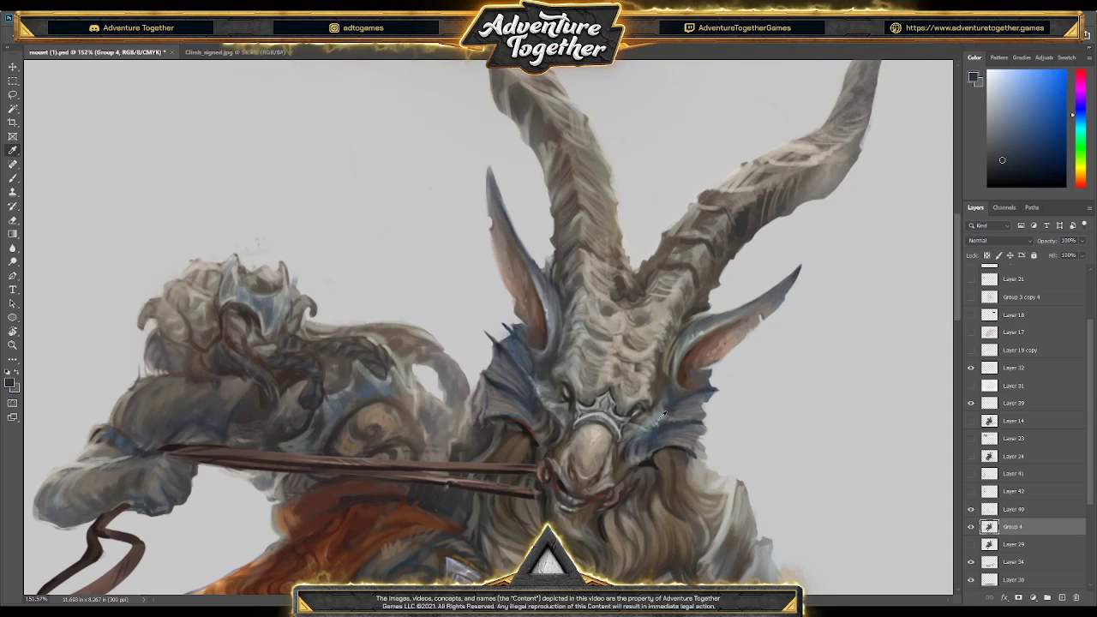
{"action": "left_click", "coordinate": [662, 417], "text": "alt"}
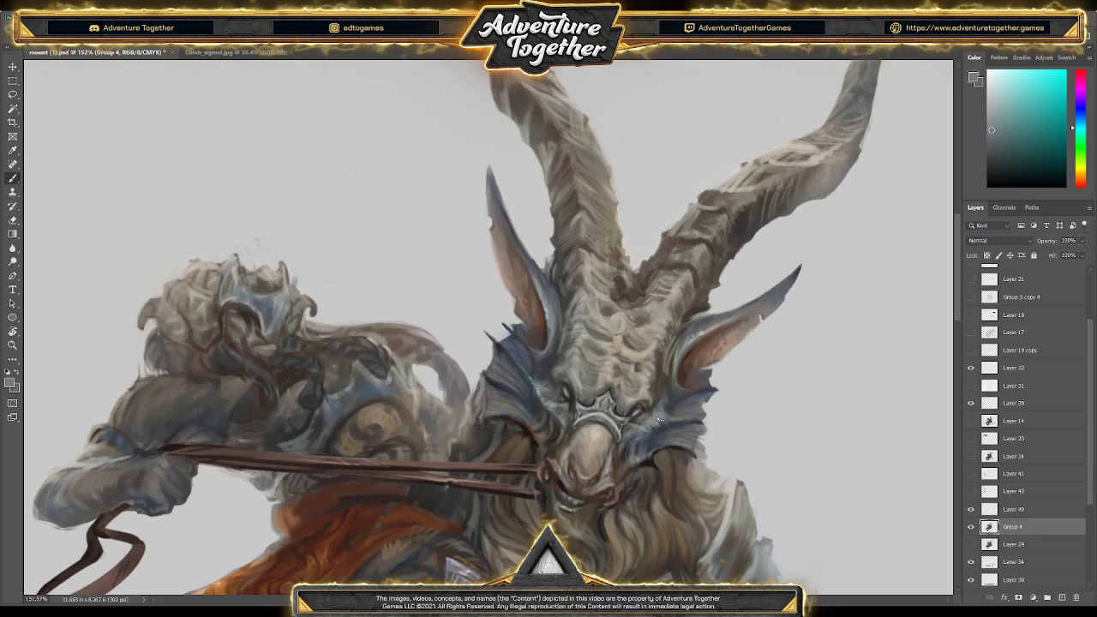
{"action": "left_click", "coordinate": [649, 411], "text": "alt"}
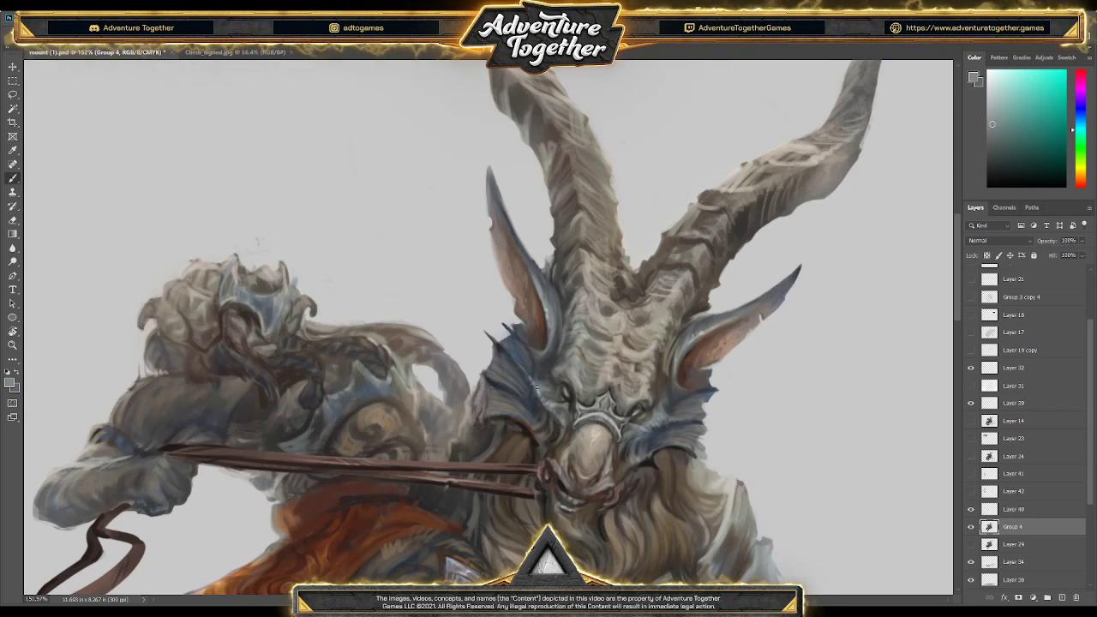
{"action": "left_click", "coordinate": [669, 428], "text": "alt"}
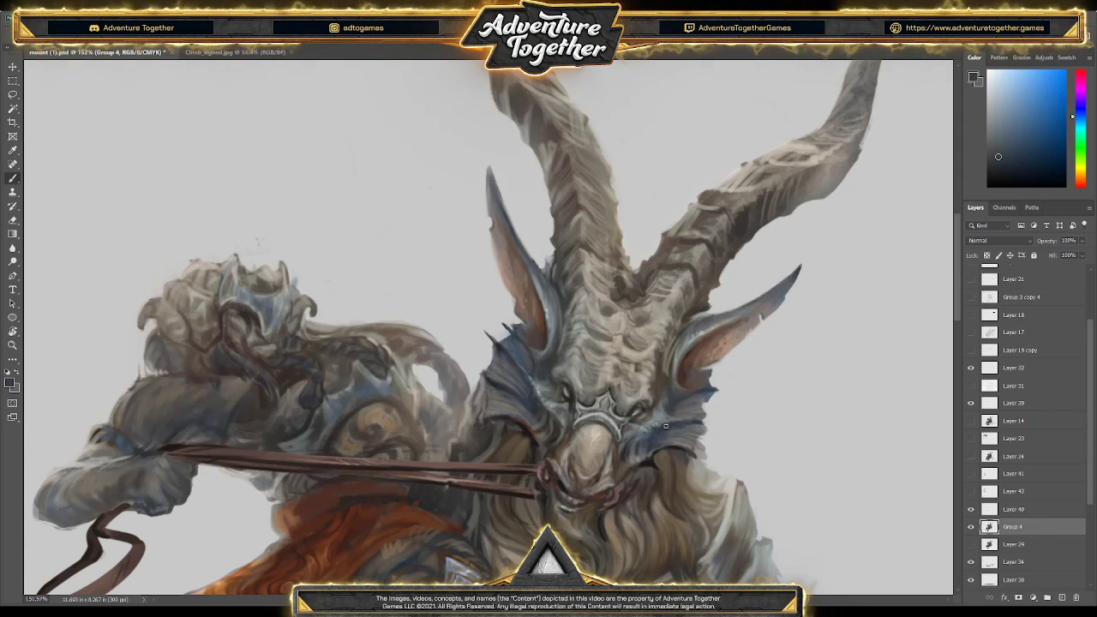
{"action": "left_click", "coordinate": [657, 435], "text": "alt"}
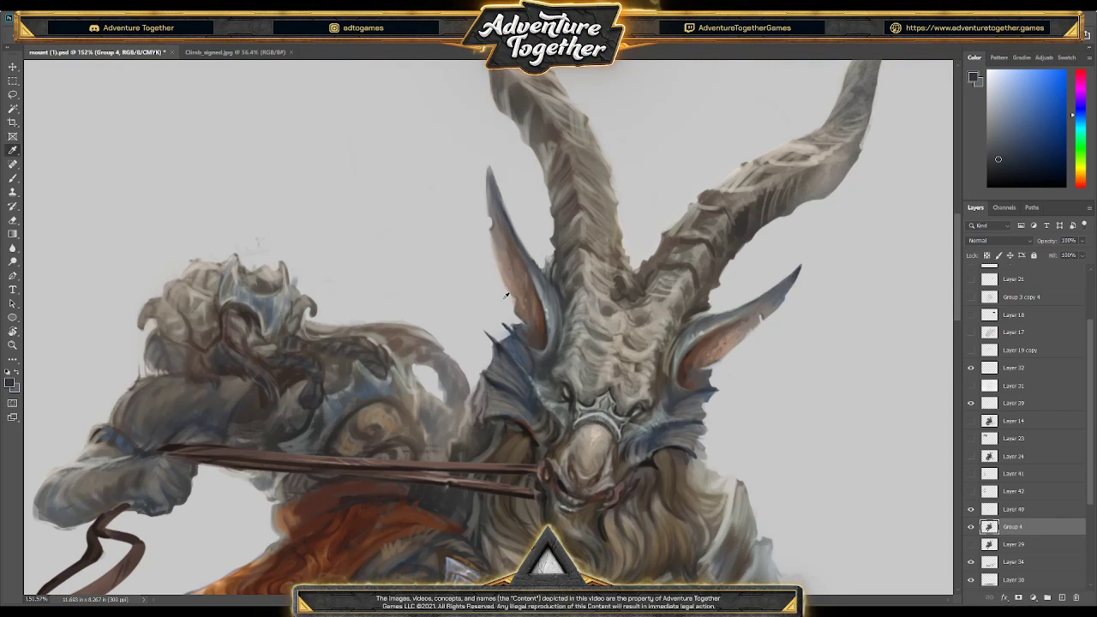
- Rework the left-hand frill below the ear with sampled blue-grey tones and the Eraser, and save the painting
{"action": "left_click", "coordinate": [518, 331], "text": "alt"}
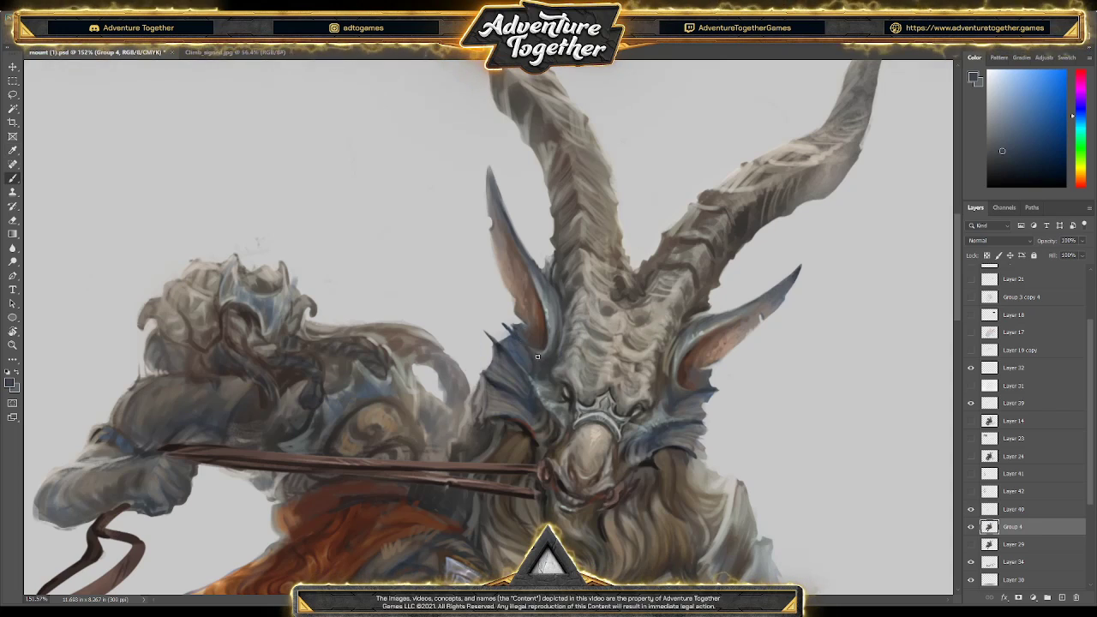
{"action": "left_click", "coordinate": [501, 344], "text": "alt"}
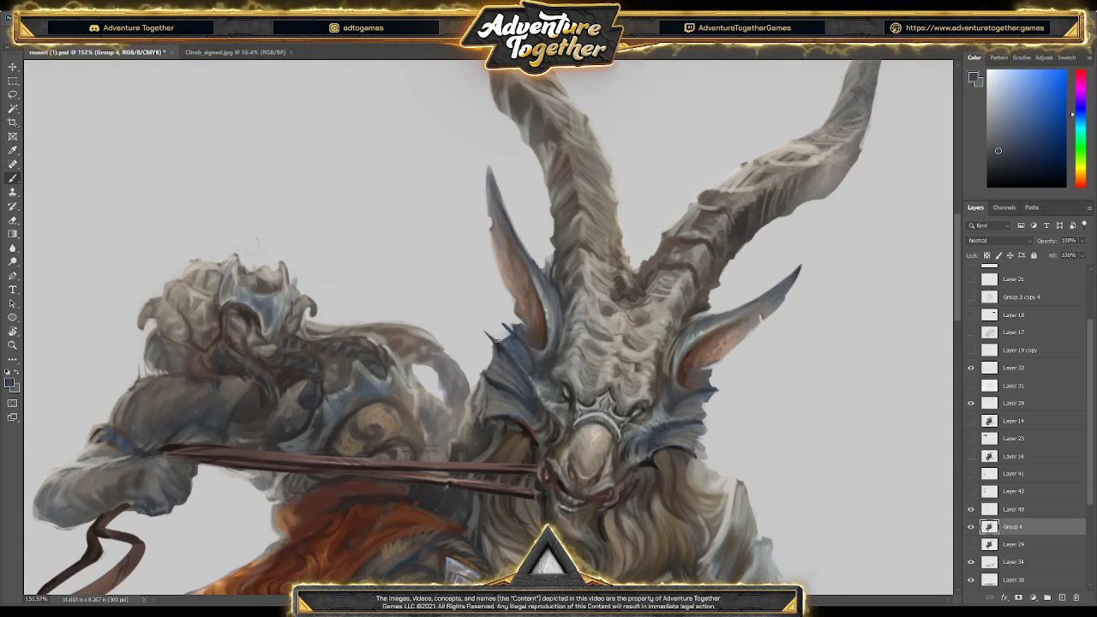
{"action": "key", "text": "e"}
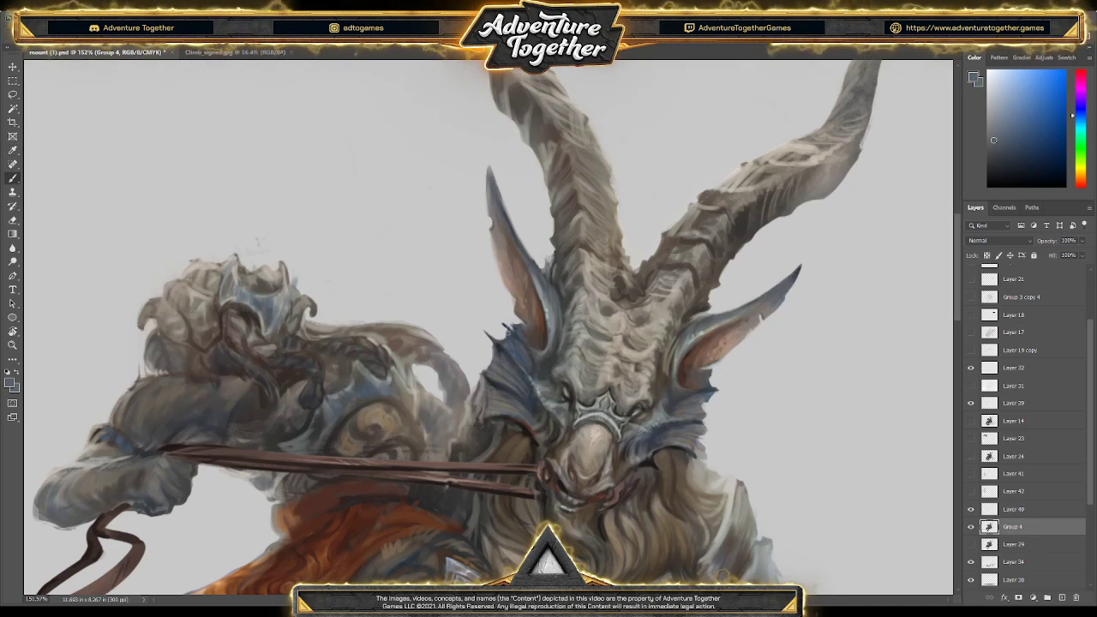
{"action": "key", "text": "e"}
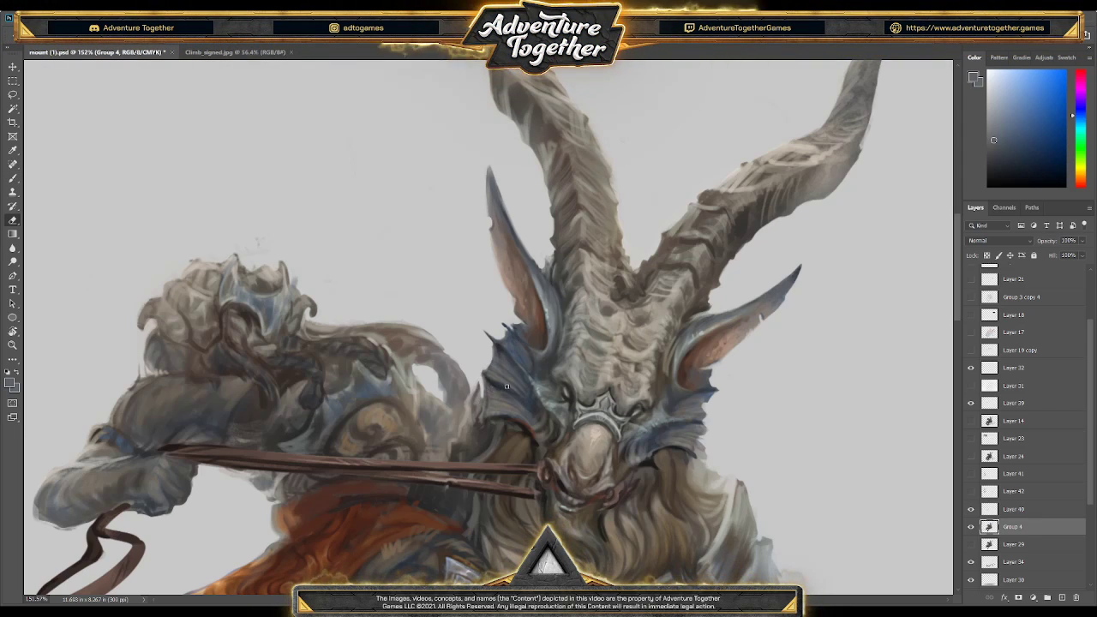
{"action": "key", "text": "ctrl+s"}
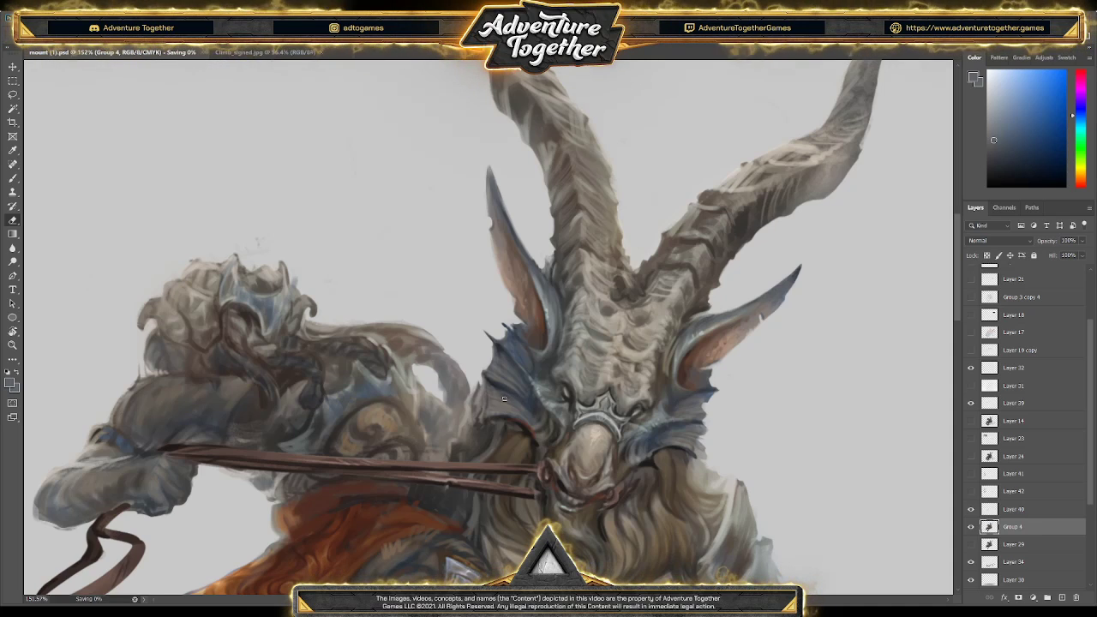
- Darken the area along the outer edge of the left-hand frill with a sampled dark brown and save the painting
{"action": "key", "text": "b"}
{"action": "left_click", "coordinate": [482, 412], "text": "alt"}
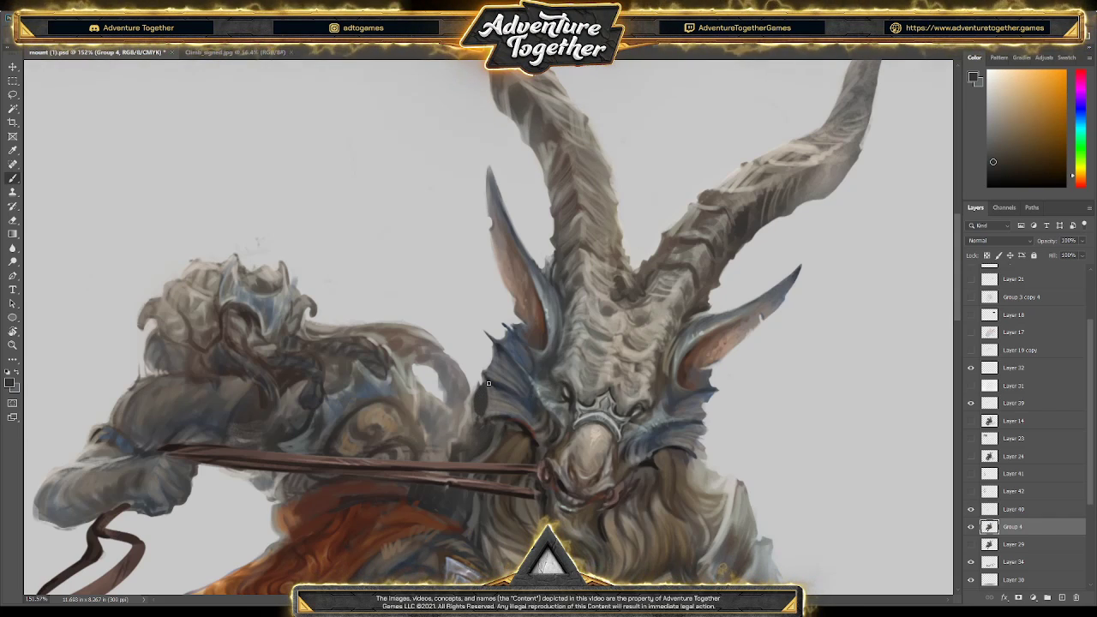
{"action": "key", "text": "ctrl+s"}
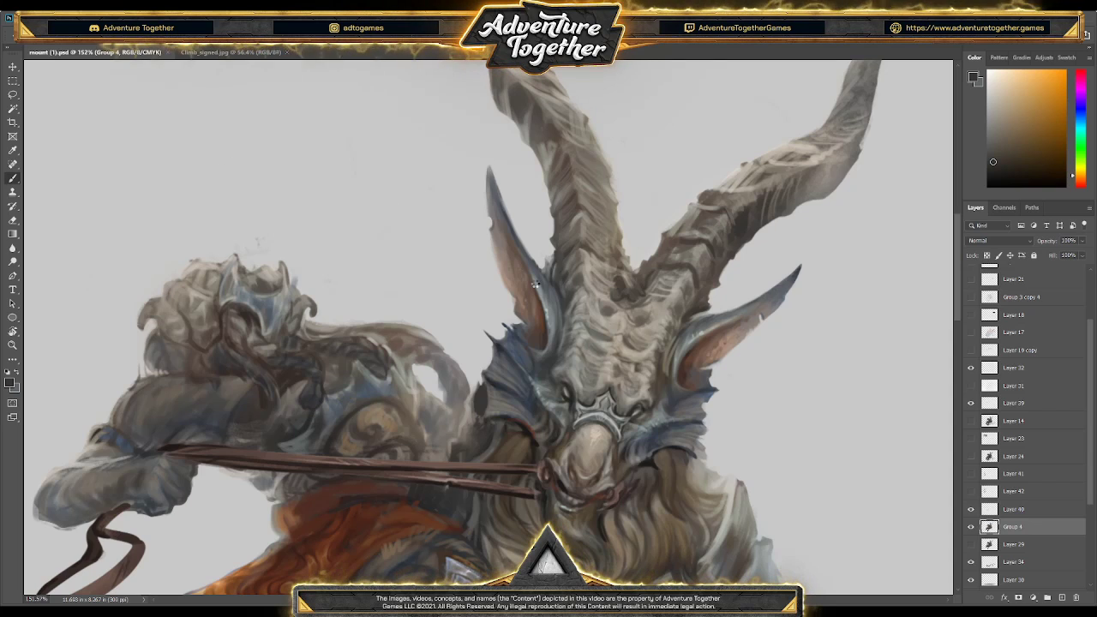
- Flip the canvas horizontally, undo the last change to the mount's ears and save the painting
{"action": "key", "text": "ctrl+shift+h"}
{"action": "left_click_drag", "start_coordinate": [535, 280], "coordinate": [428, 279]}
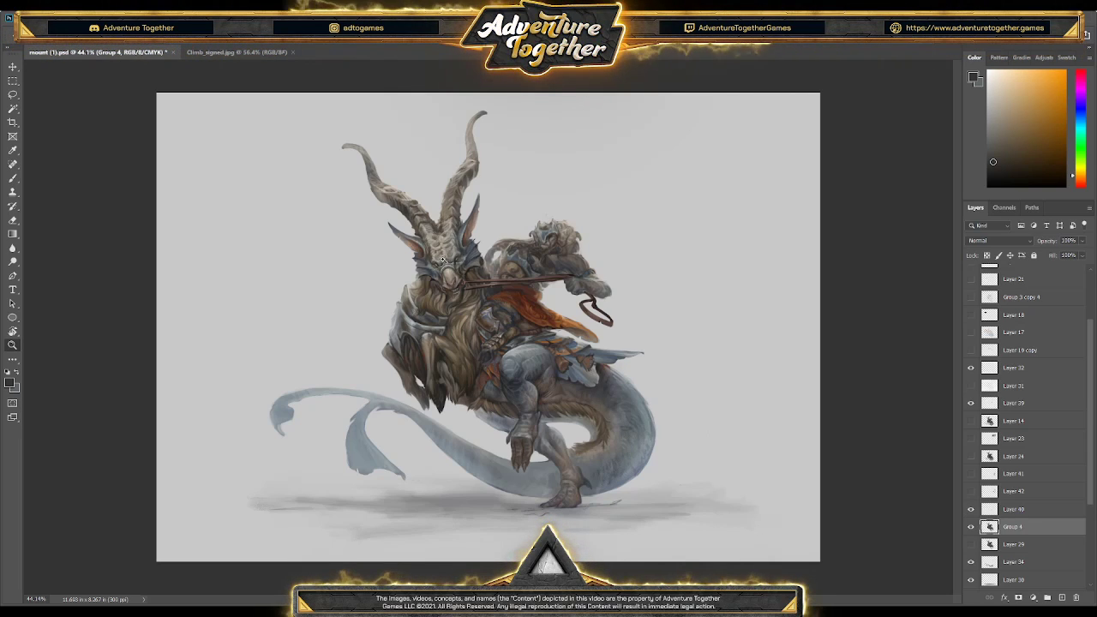
{"action": "left_click", "coordinate": [454, 259]}
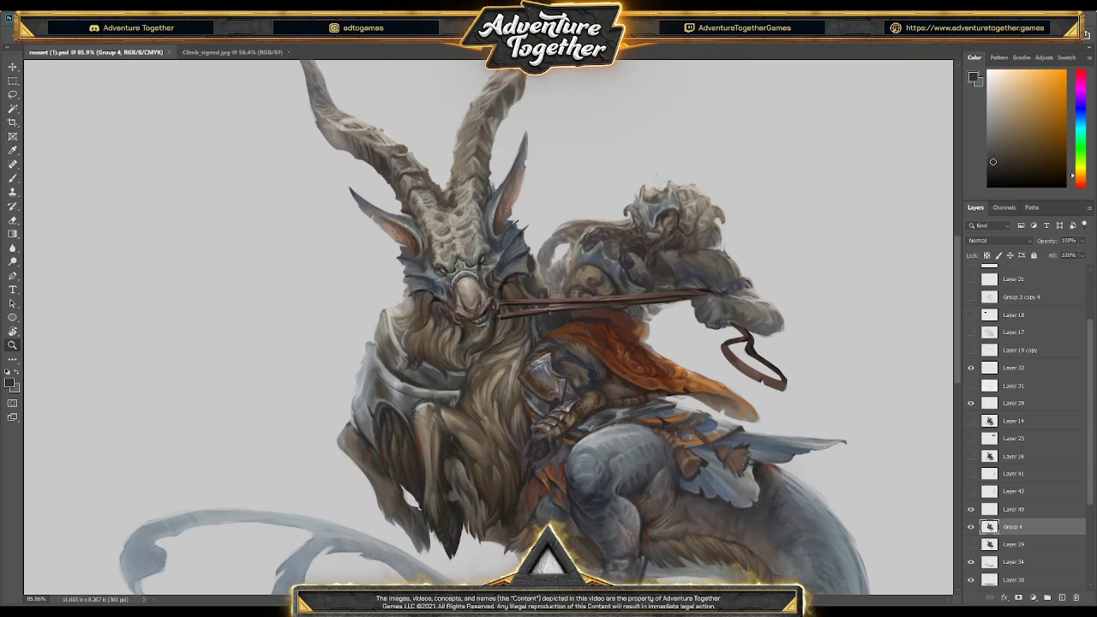
{"action": "key", "text": "ctrl+z"}
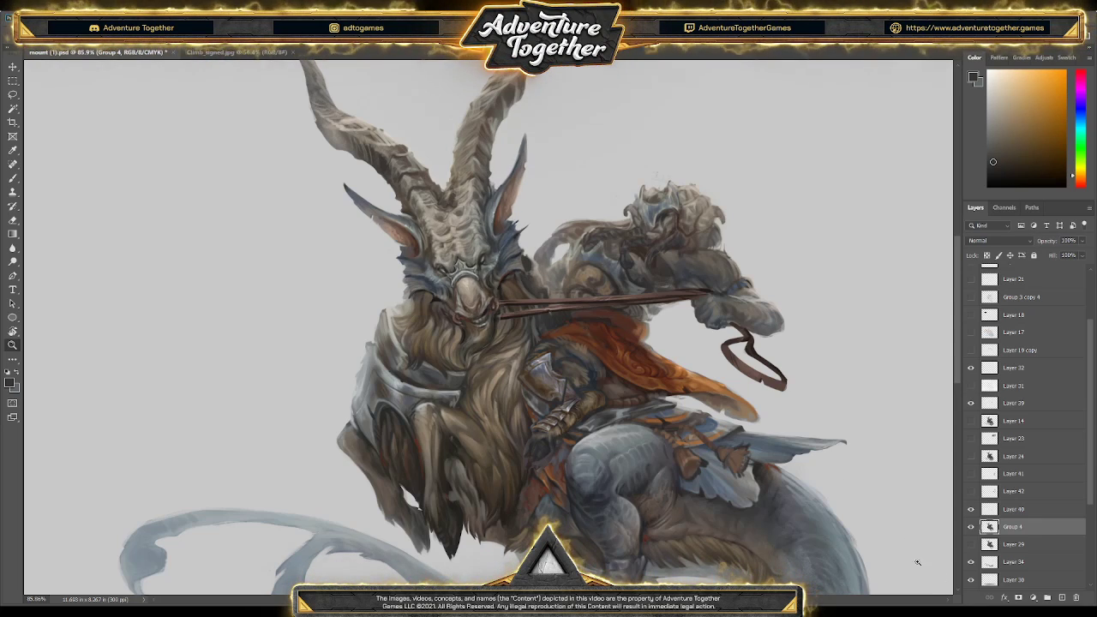
{"action": "key", "text": "ctrl+s"}
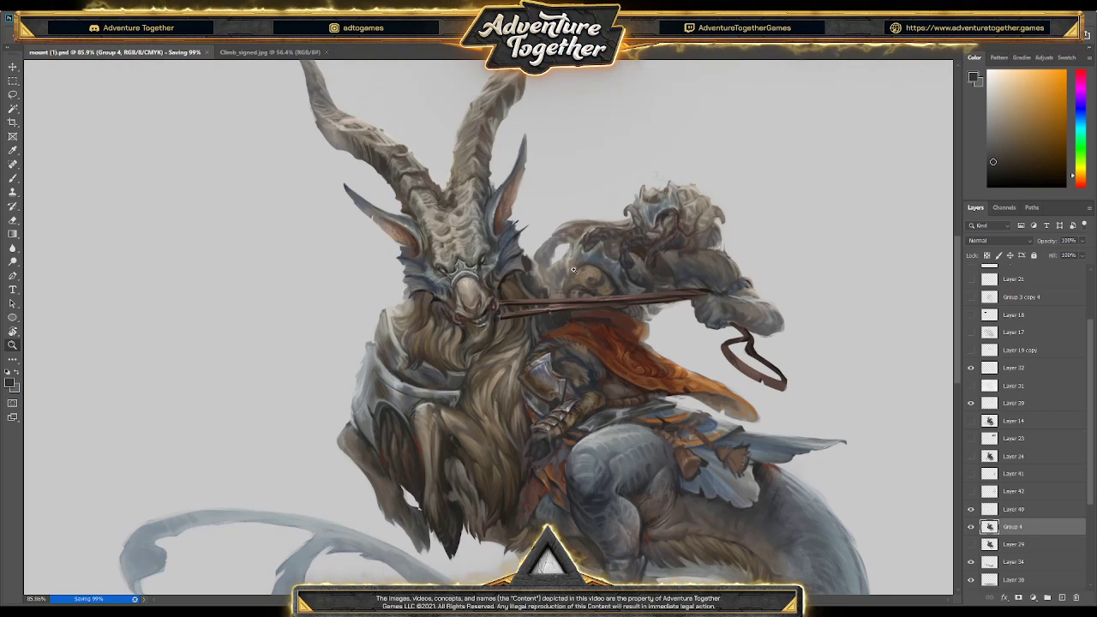
- Compare the cloth and feathers behind the rider's waist with Layer 40 hidden and shown
{"action": "scroll", "coordinate": [575, 271], "scroll_direction": "down", "scroll_amount": 3}
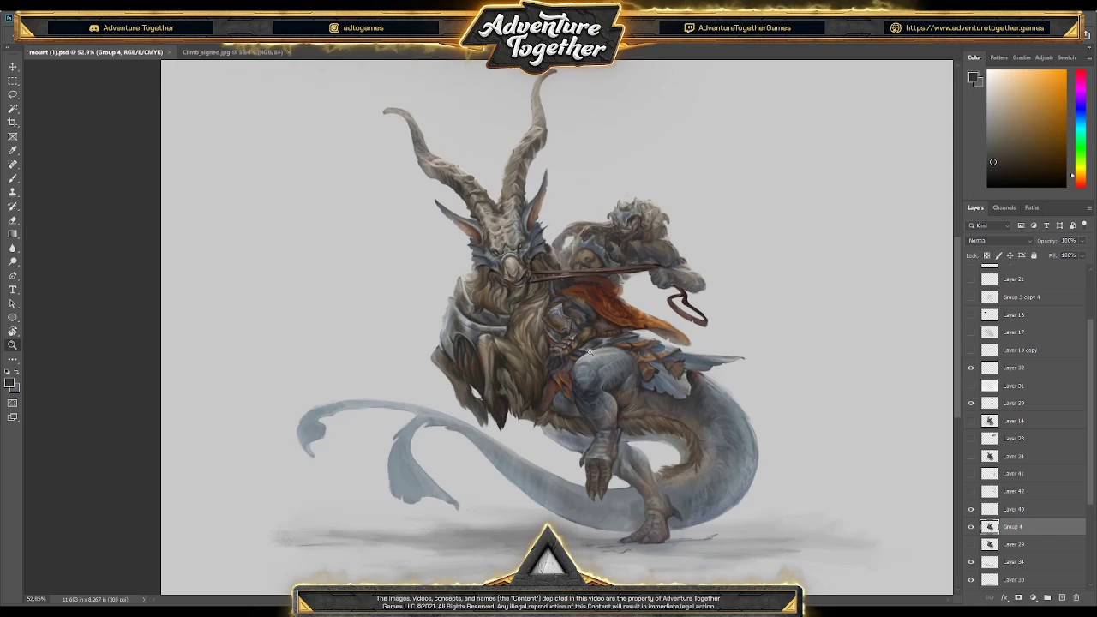
{"action": "scroll", "coordinate": [589, 352], "scroll_direction": "down", "scroll_amount": 2}
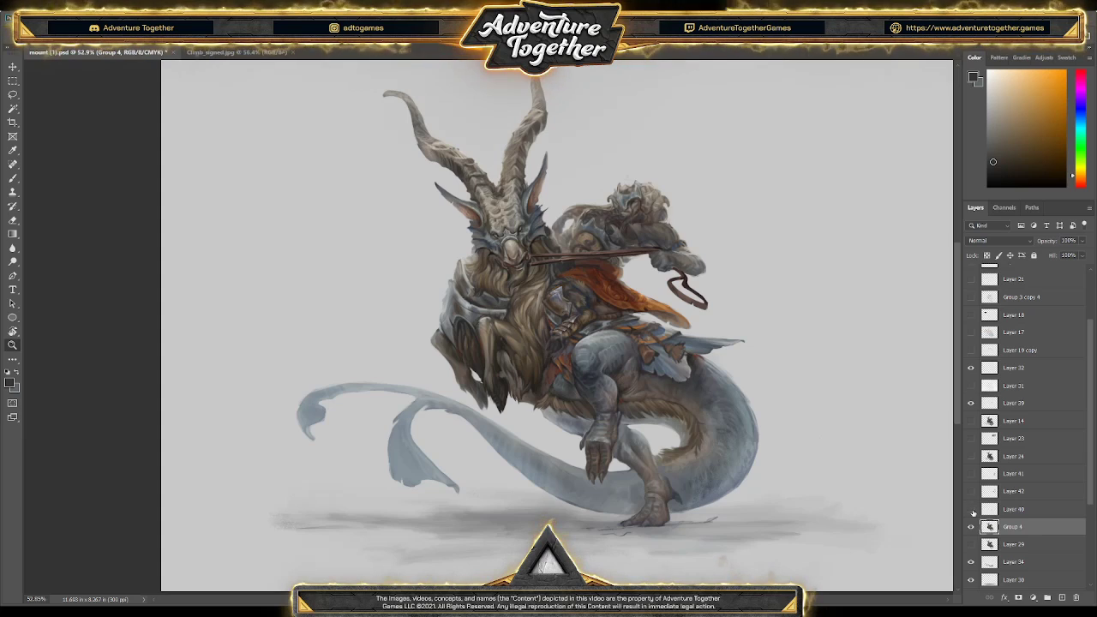
{"action": "left_click", "coordinate": [972, 509]}
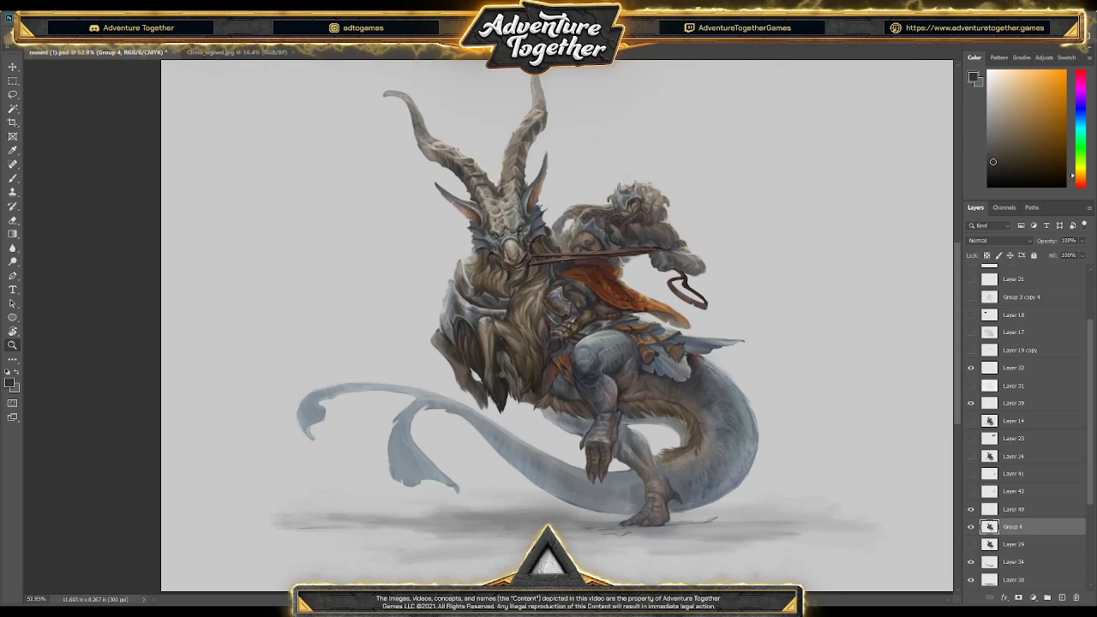
{"action": "left_click", "coordinate": [972, 509]}
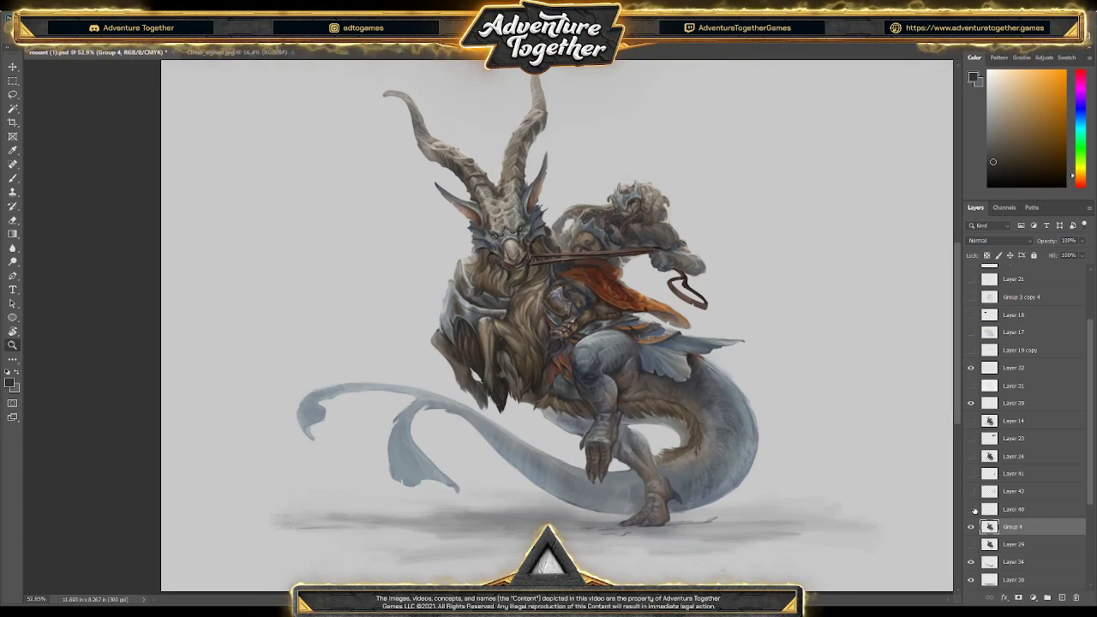
{"action": "left_click", "coordinate": [972, 509]}
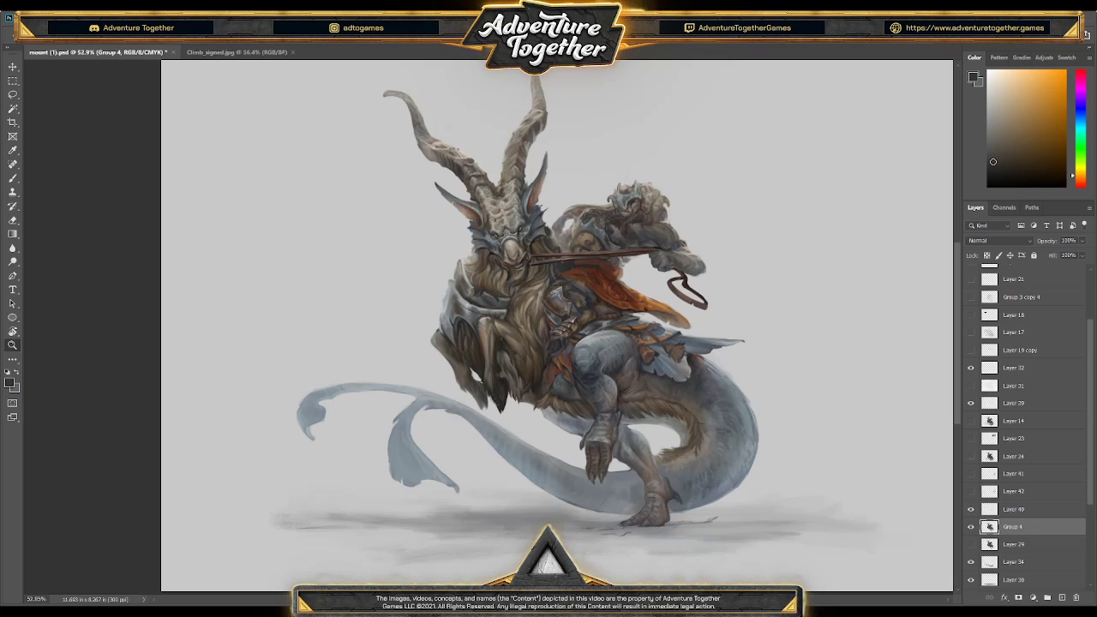
{"action": "left_click", "coordinate": [972, 511]}
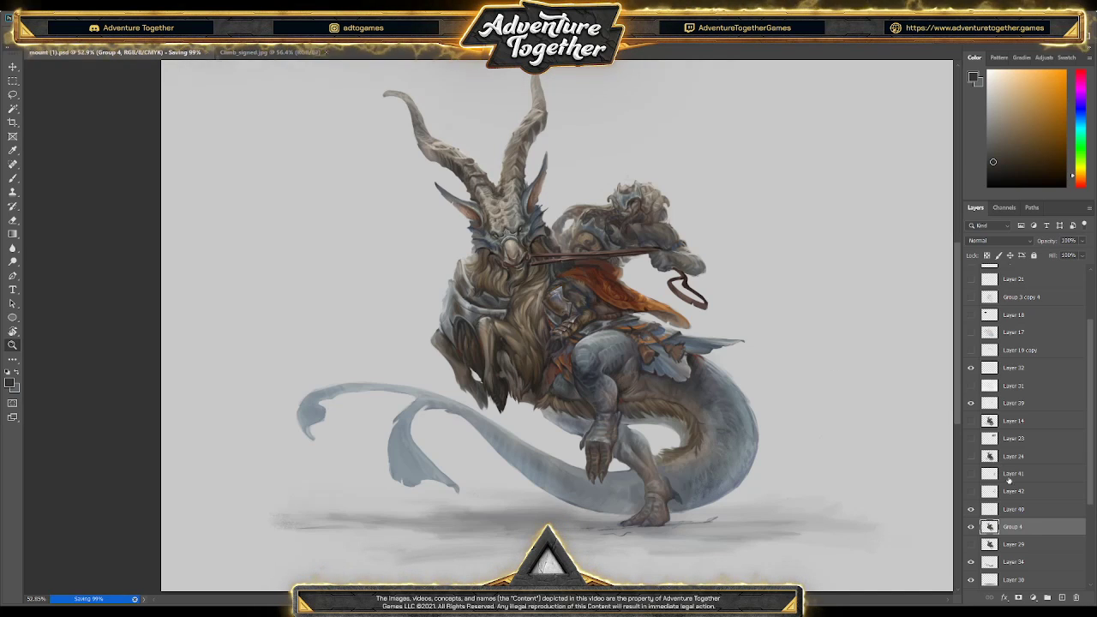
{"action": "left_click", "coordinate": [971, 509]}
{"action": "mouse_move", "coordinate": [711, 336]}
{"action": "left_mouse_down"}
{"action": "mouse_move", "coordinate": [748, 344]}
{"action": "mouse_move", "coordinate": [716, 344]}
{"action": "left_mouse_up"}
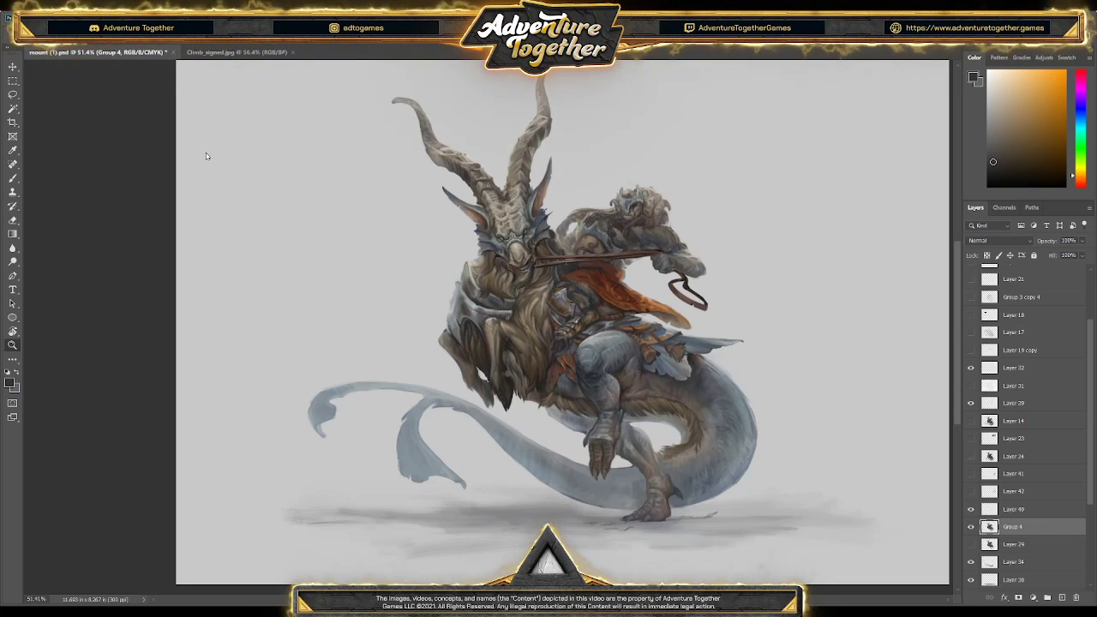
- Flip the canvas horizontally again and save the painting
{"action": "key", "text": "h"}
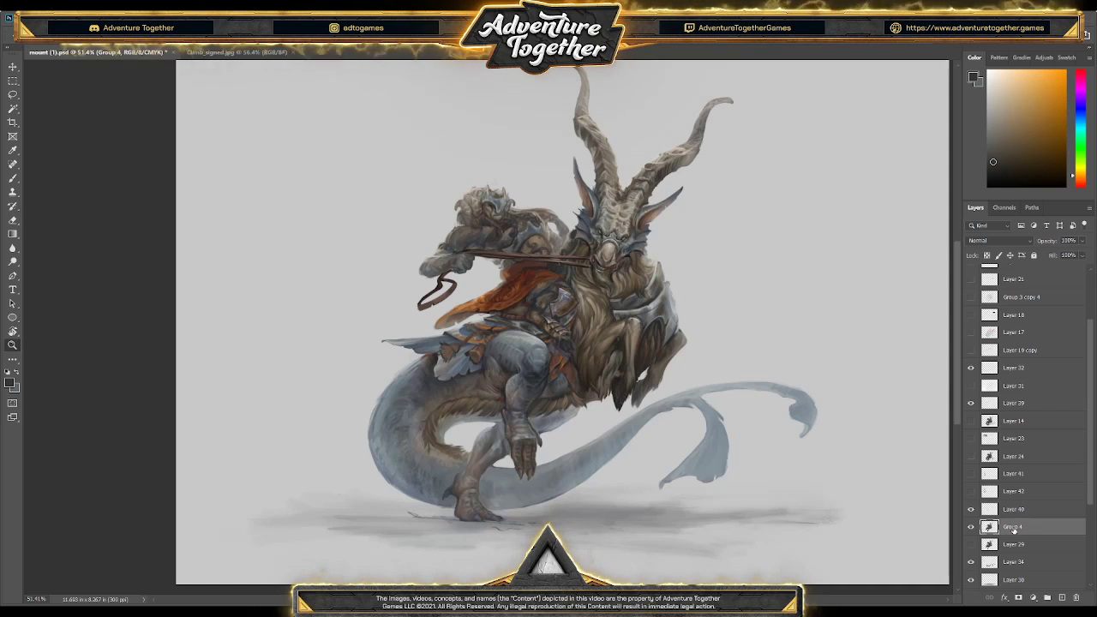
{"action": "key", "text": "ctrl+s"}
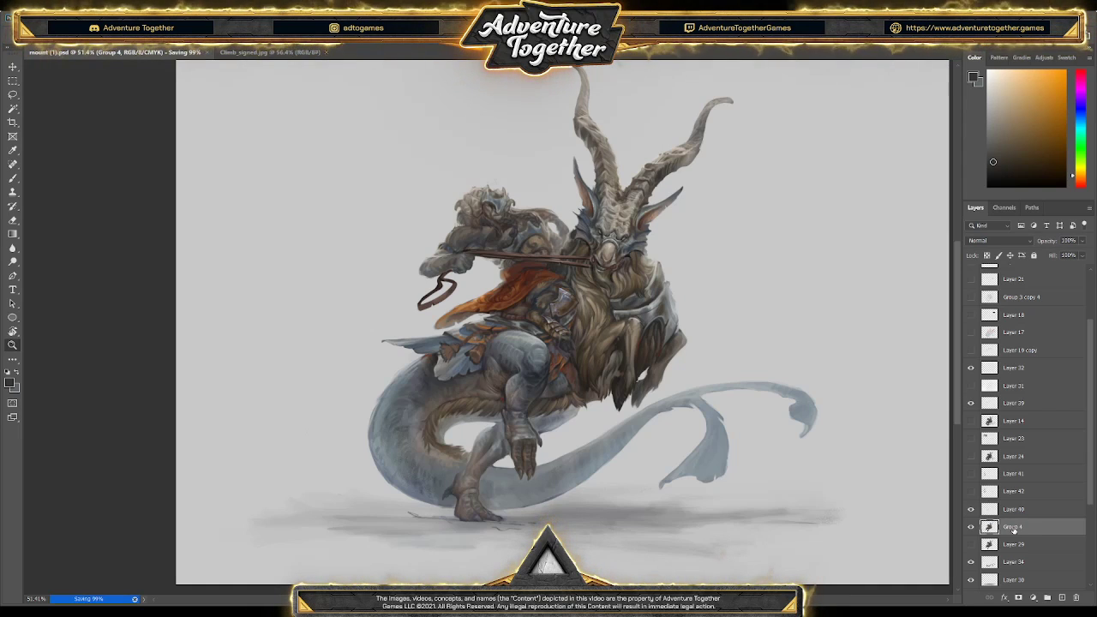
{"action": "left_click_drag", "start_coordinate": [725, 297], "coordinate": [719, 303]}
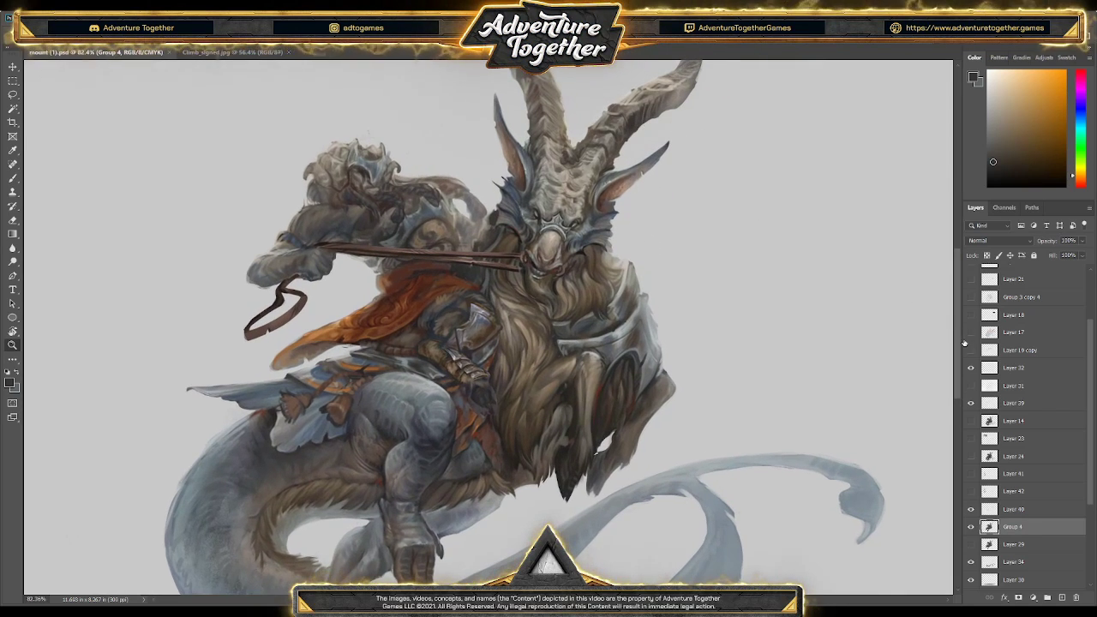
- Touch up the upper part of the mount's shoulder armour with a sampled mid grey
{"action": "left_click_drag", "start_coordinate": [639, 127], "coordinate": [652, 128]}
{"action": "key", "text": "b"}
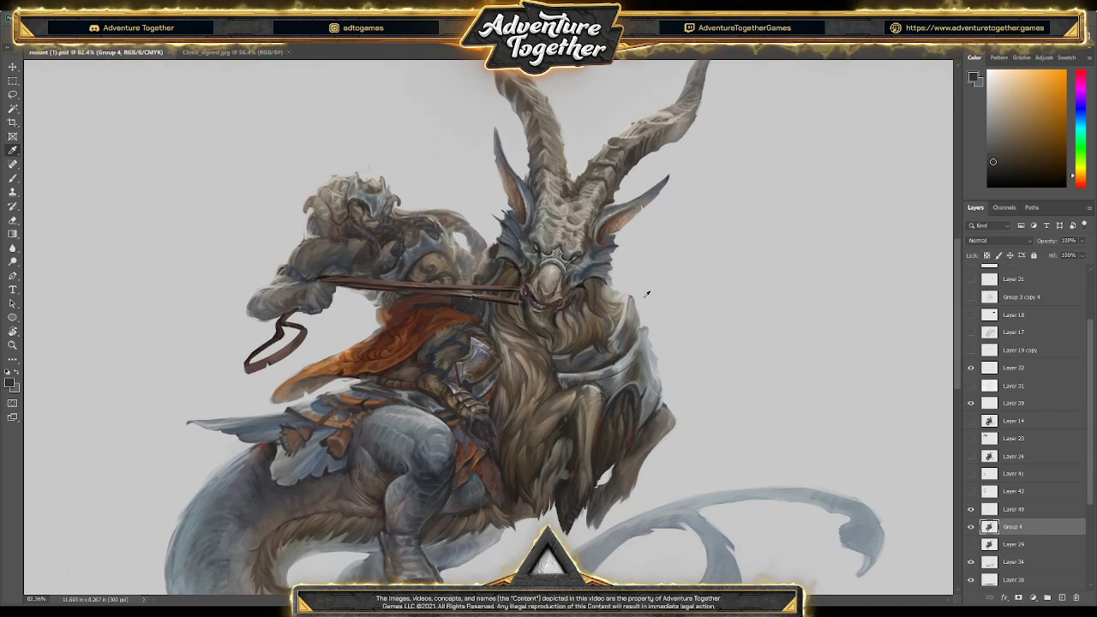
{"action": "left_click", "coordinate": [630, 318], "text": "alt"}
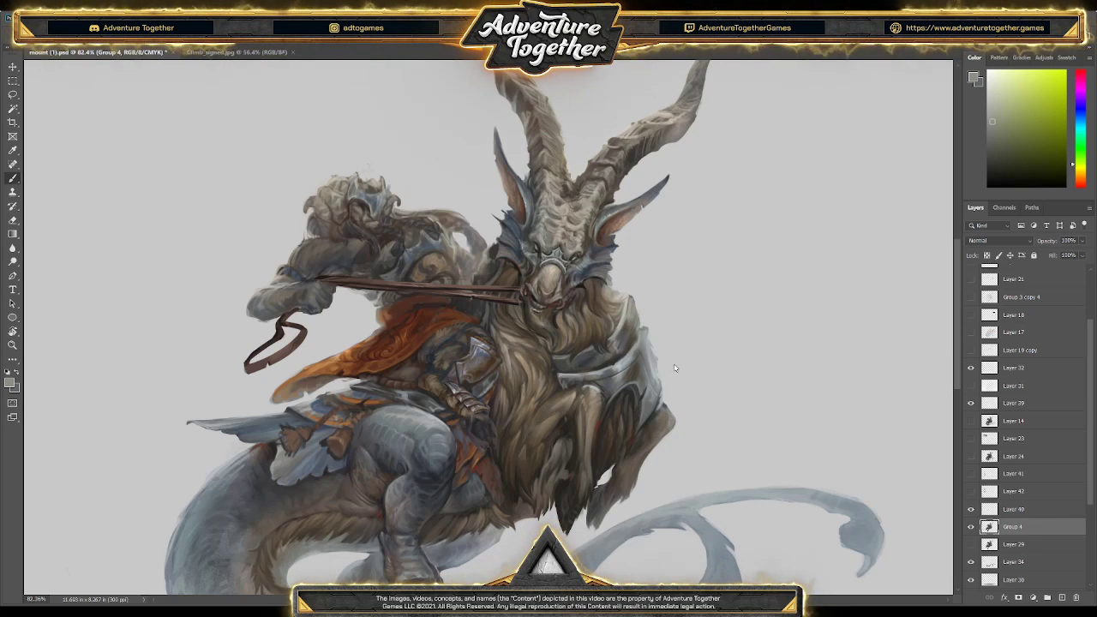
- Paint the fur of the mount's far foreleg below the shoulder armour with sampled dark and mid brown tones
{"action": "scroll", "coordinate": [955, 373], "scroll_direction": "down", "scroll_amount": 5}
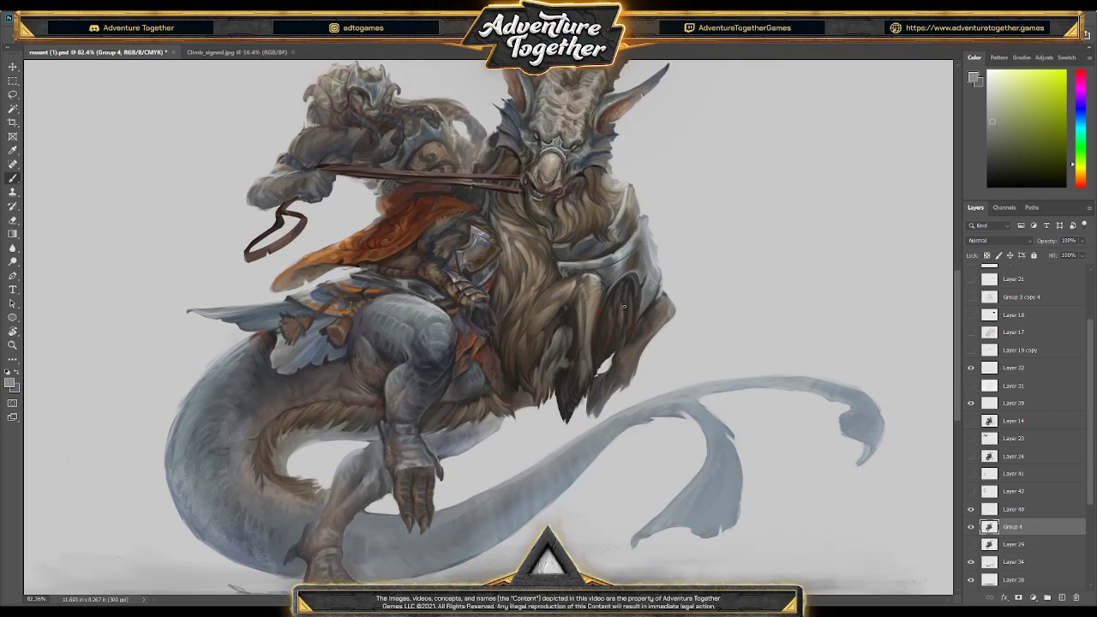
{"action": "left_click", "coordinate": [566, 342], "text": "alt"}
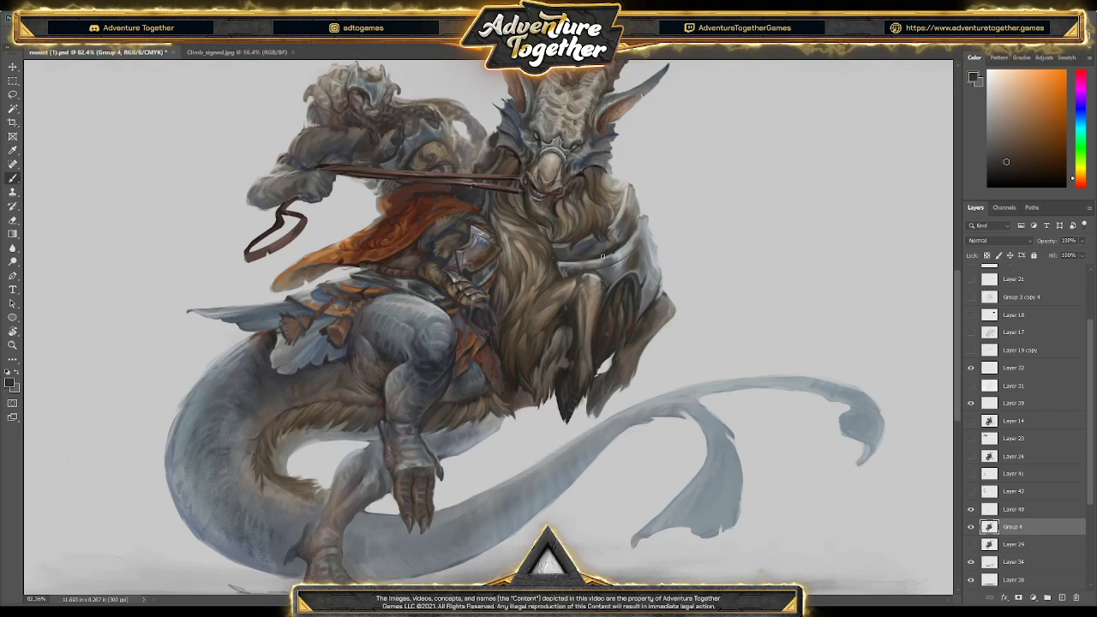
{"action": "left_click", "coordinate": [526, 337], "text": "alt"}
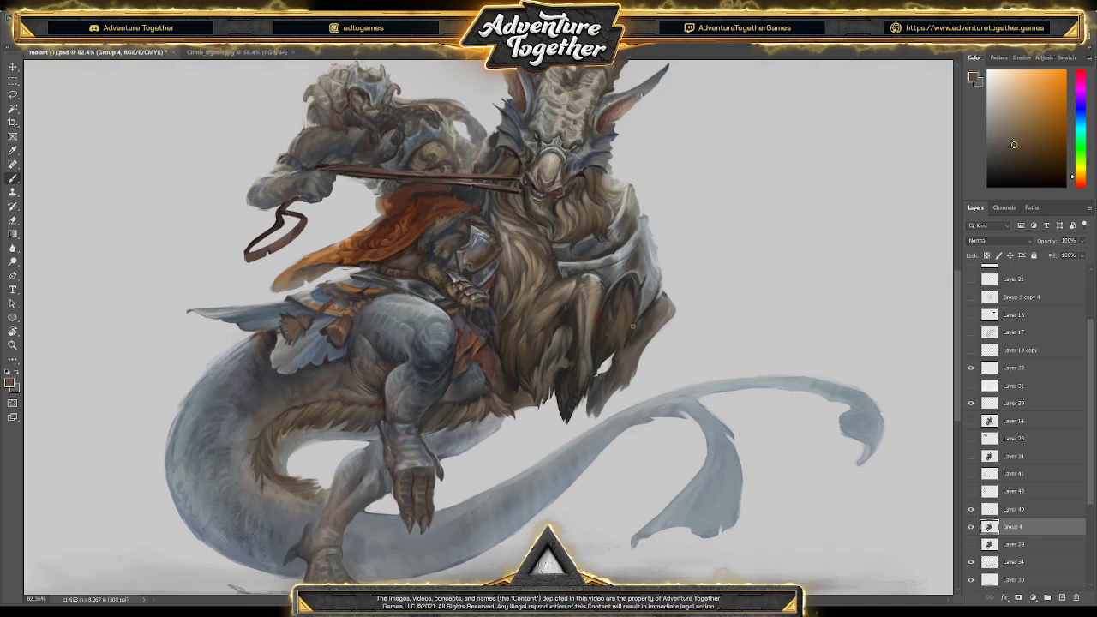
{"action": "left_click", "coordinate": [524, 293], "text": "alt"}
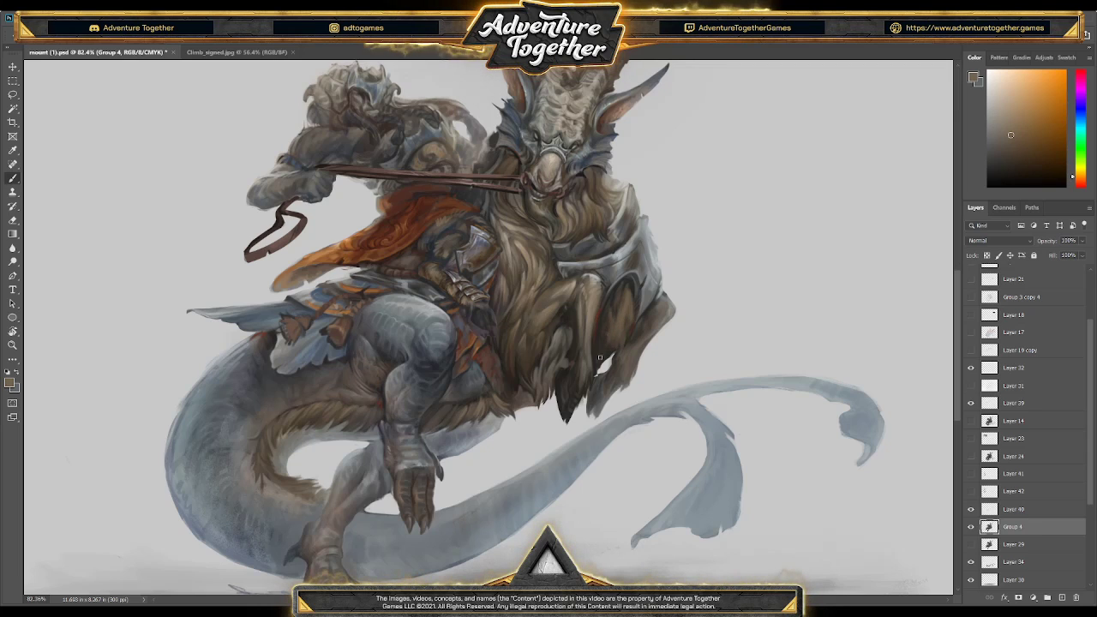
{"action": "left_click", "coordinate": [622, 284], "text": "alt"}
{"action": "left_click", "coordinate": [626, 329], "text": "alt"}
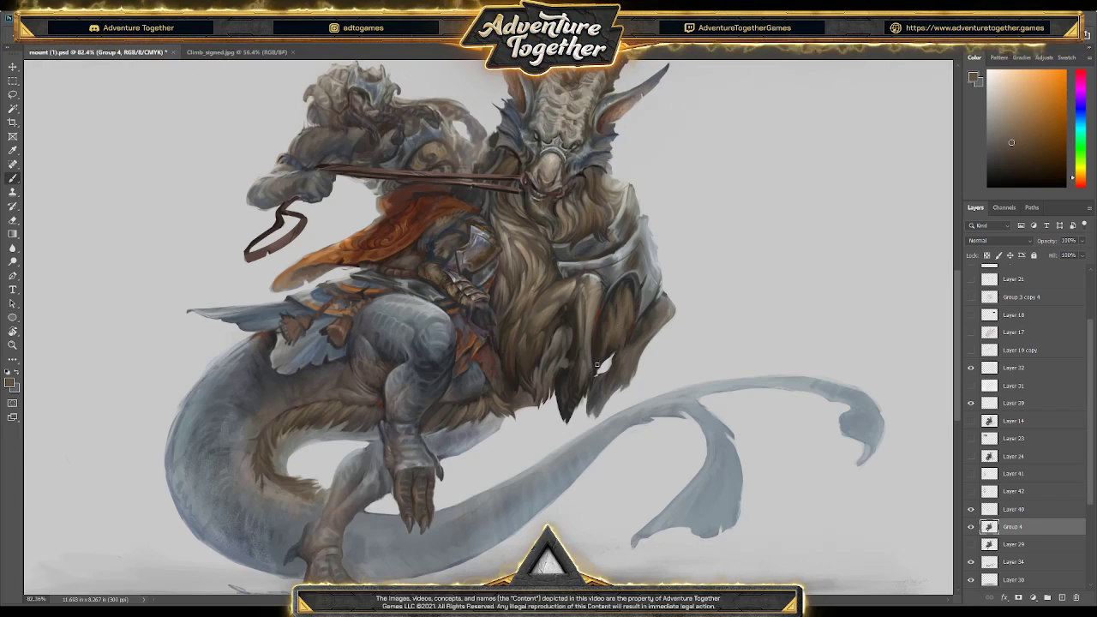
- Deepen the shadows and fur strands on the inner side of the far foreleg with sampled grey-brown and near-black tones
{"action": "left_click", "coordinate": [557, 336], "text": "alt"}
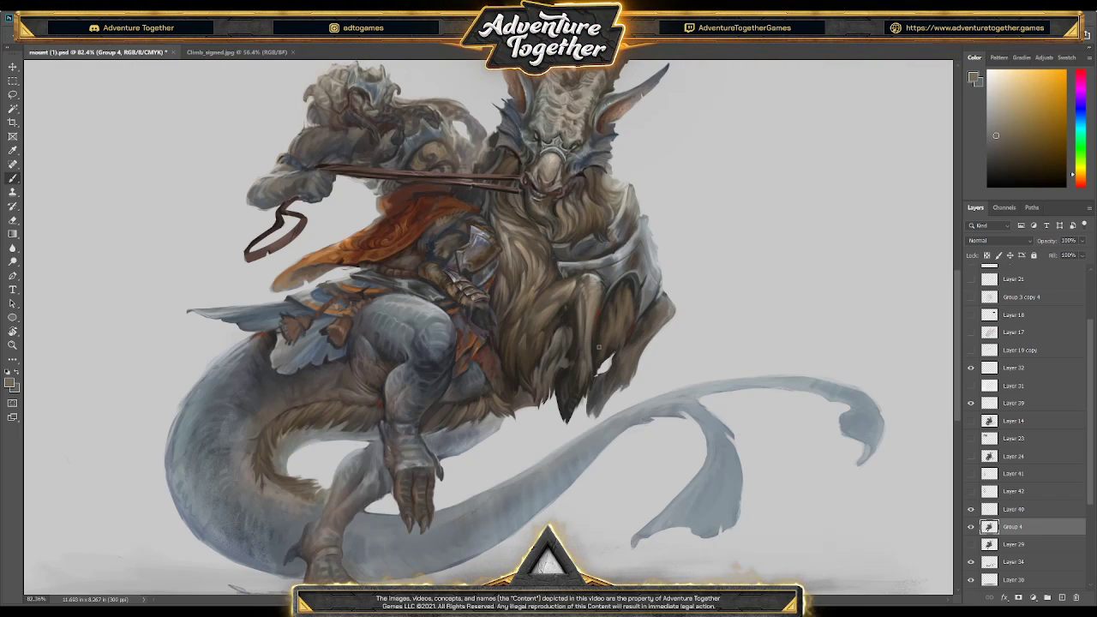
{"action": "left_click", "coordinate": [626, 301], "text": "alt"}
{"action": "mouse_move", "coordinate": [625, 301]}
{"action": "left_mouse_down"}
{"action": "mouse_move", "coordinate": [634, 313]}
{"action": "mouse_move", "coordinate": [614, 350]}
{"action": "left_mouse_up"}
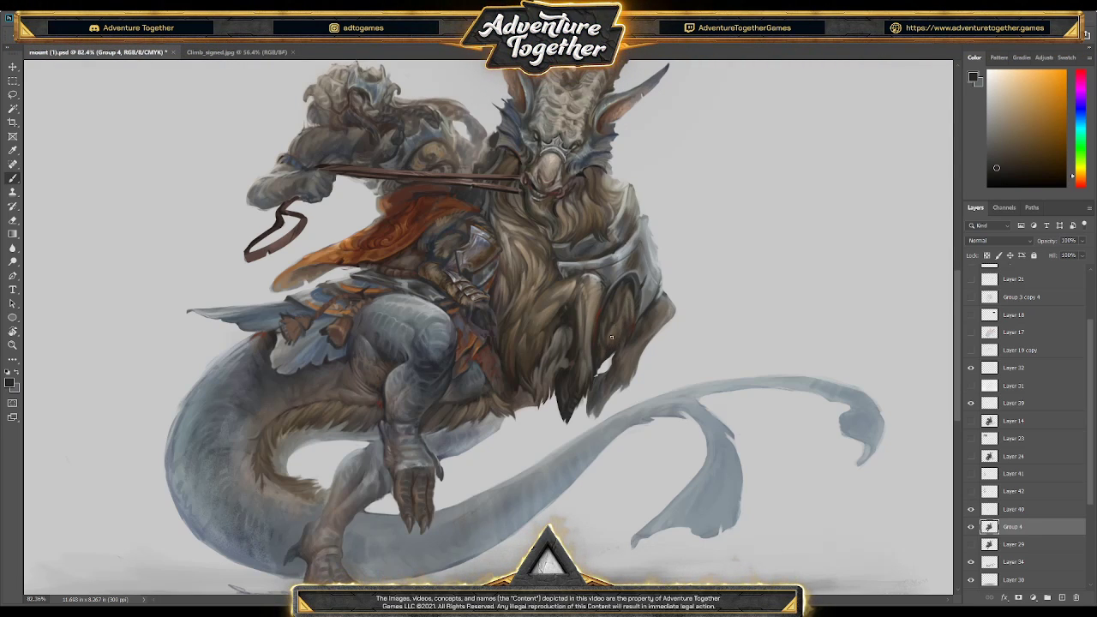
{"action": "left_click", "coordinate": [629, 302], "text": "alt"}
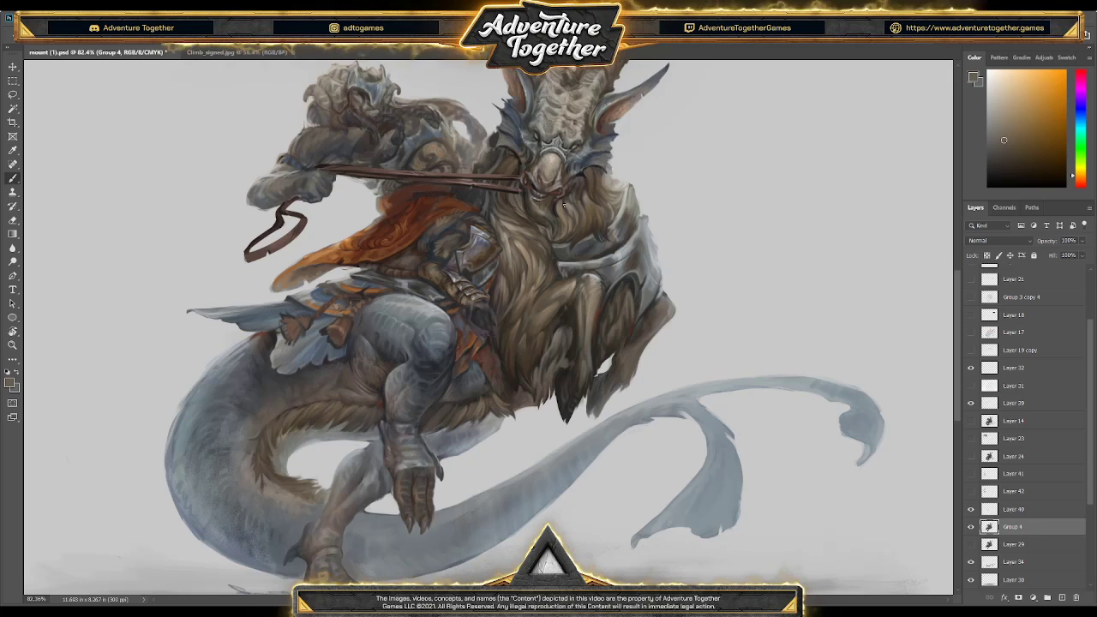
{"action": "left_click", "coordinate": [617, 346], "text": "alt"}
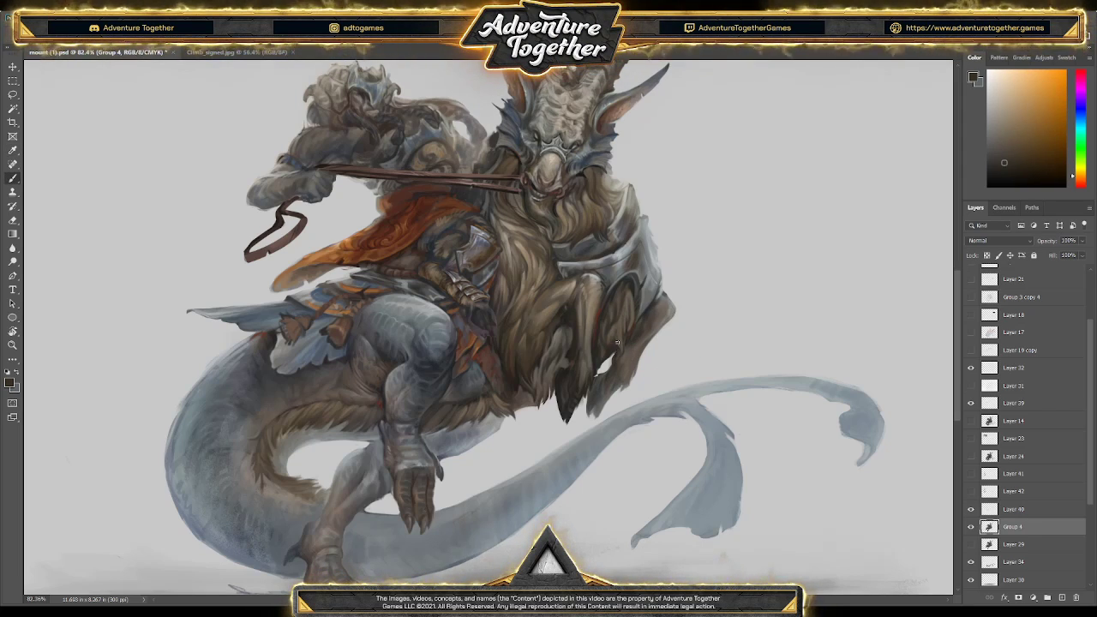
- Rework the fur around the light gap between the forelegs with sampled near-black, grey and reddish-brown tones
{"action": "left_click", "coordinate": [610, 353], "text": "alt"}
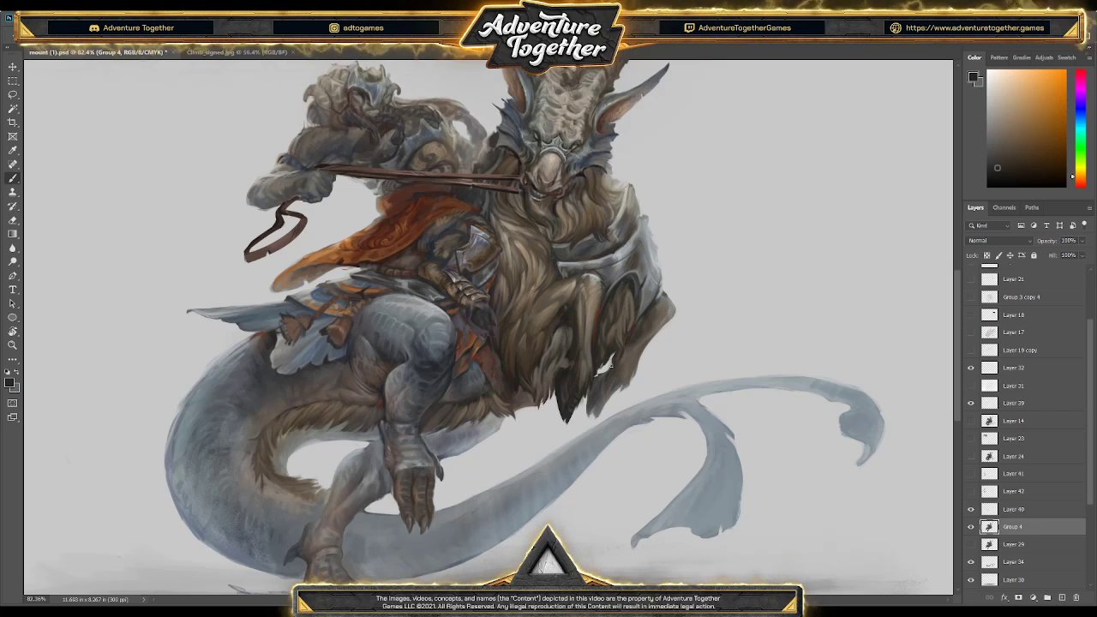
{"action": "left_click_drag", "start_coordinate": [609, 356], "coordinate": [599, 374]}
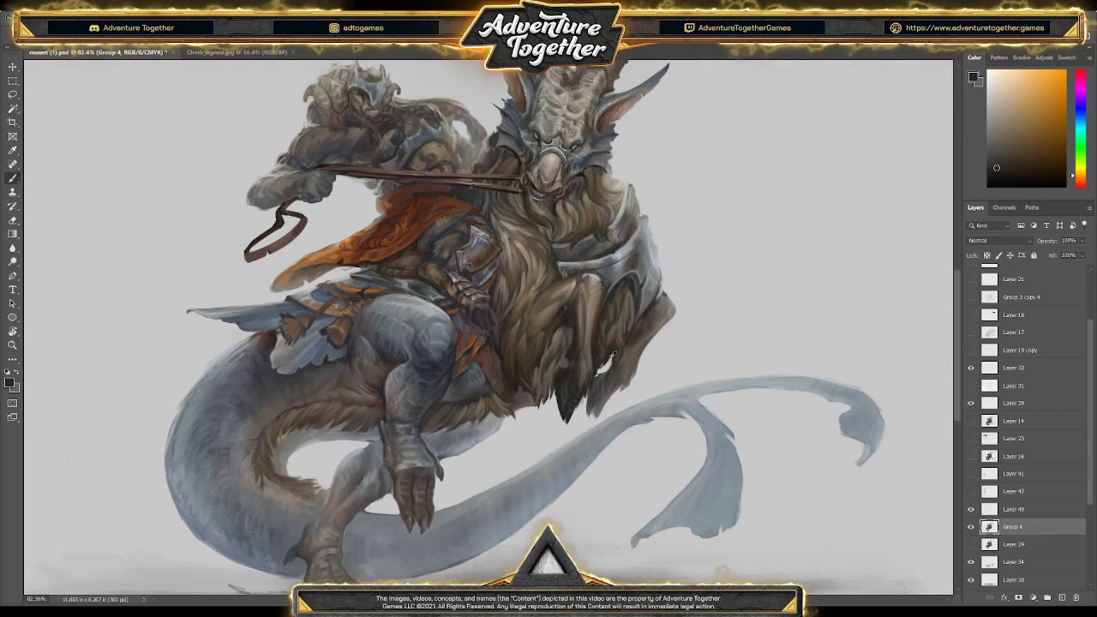
{"action": "key", "text": "alt"}
{"action": "left_click", "coordinate": [601, 399], "text": "alt"}
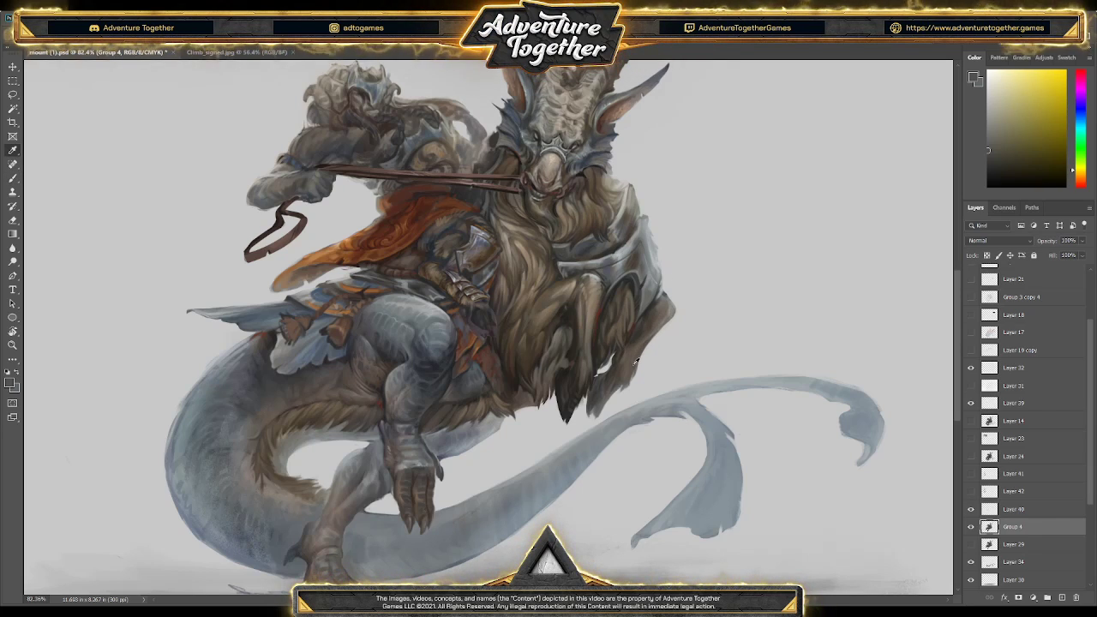
{"action": "left_click", "coordinate": [627, 336], "text": "alt"}
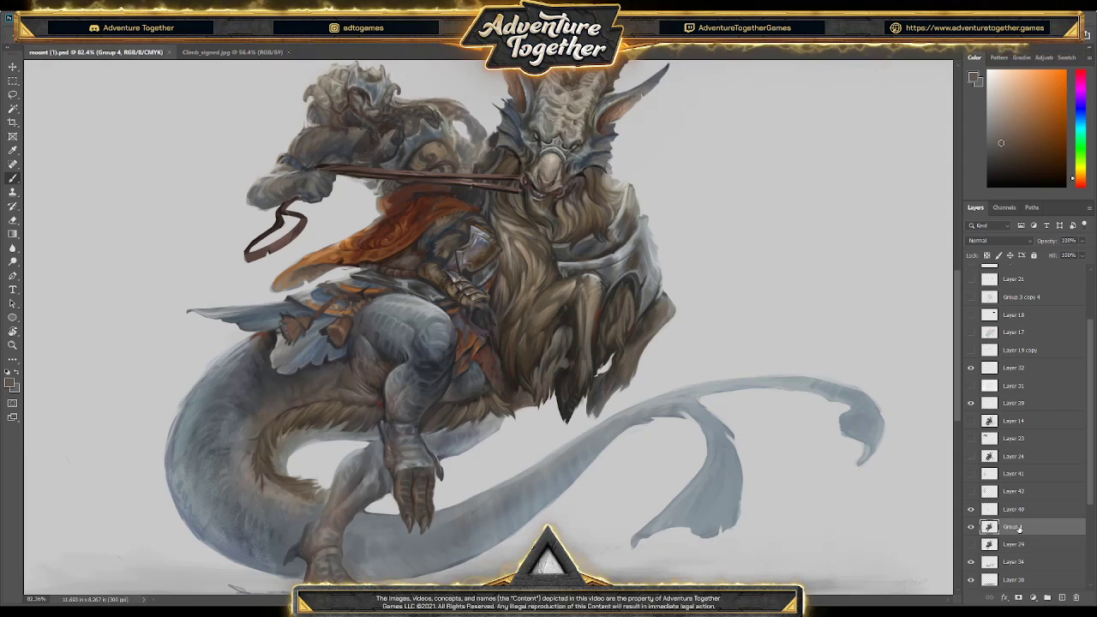
- Refine the outer edge of the far foreleg and shoulder armour with sampled grey tones and the Eraser
{"action": "left_click", "coordinate": [670, 294], "text": "alt"}
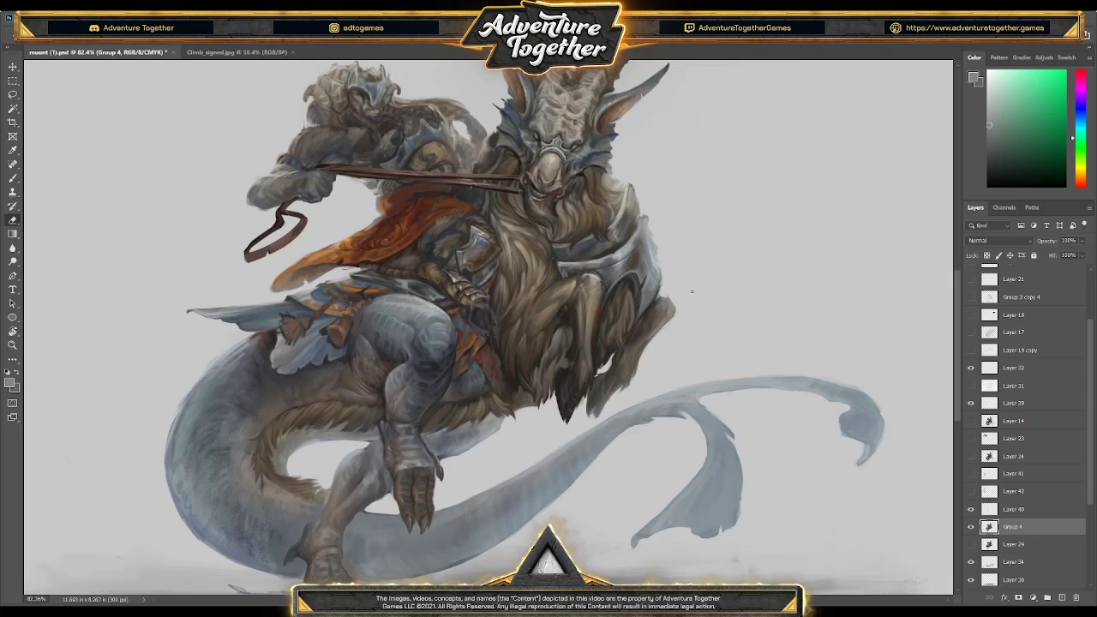
{"action": "left_click", "coordinate": [664, 296], "text": "alt"}
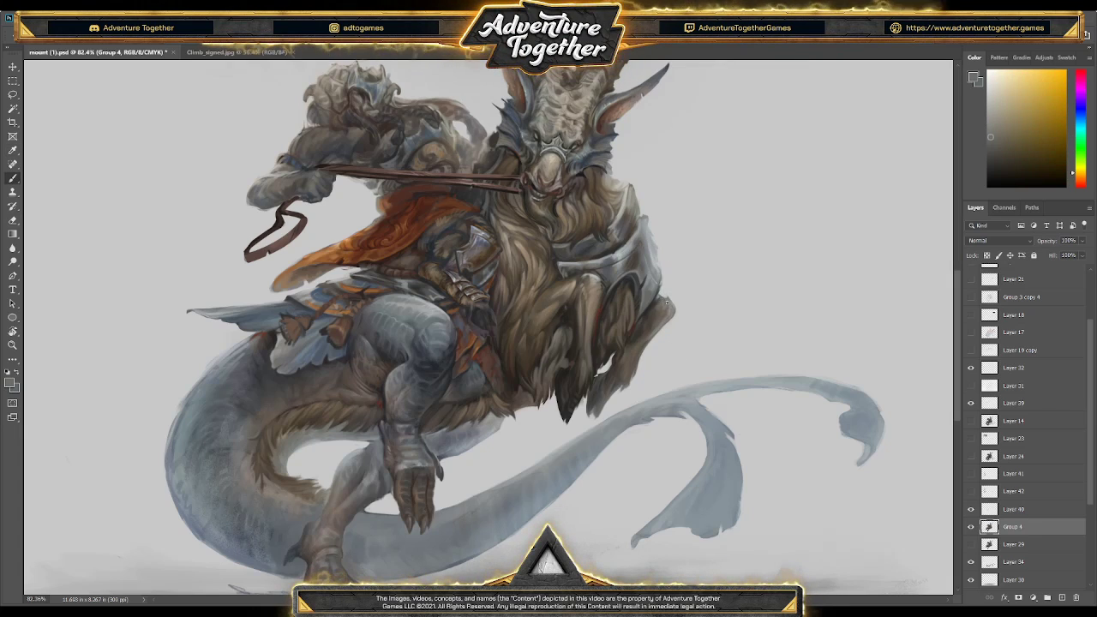
{"action": "key", "text": "e"}
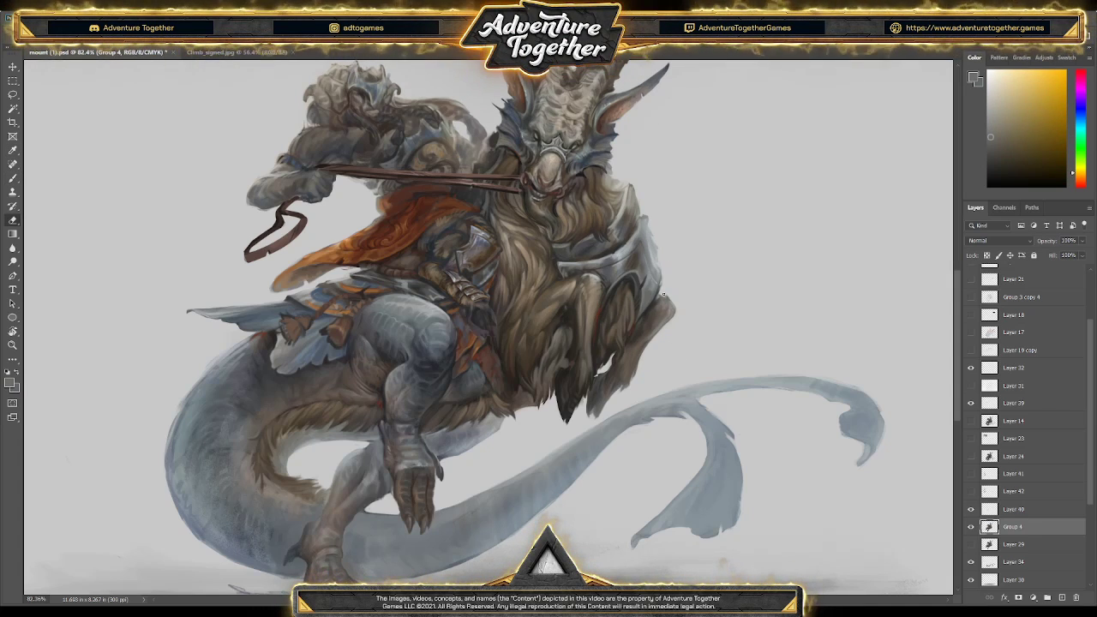
{"action": "key", "text": "b"}
{"action": "left_click", "coordinate": [661, 265], "text": "alt"}
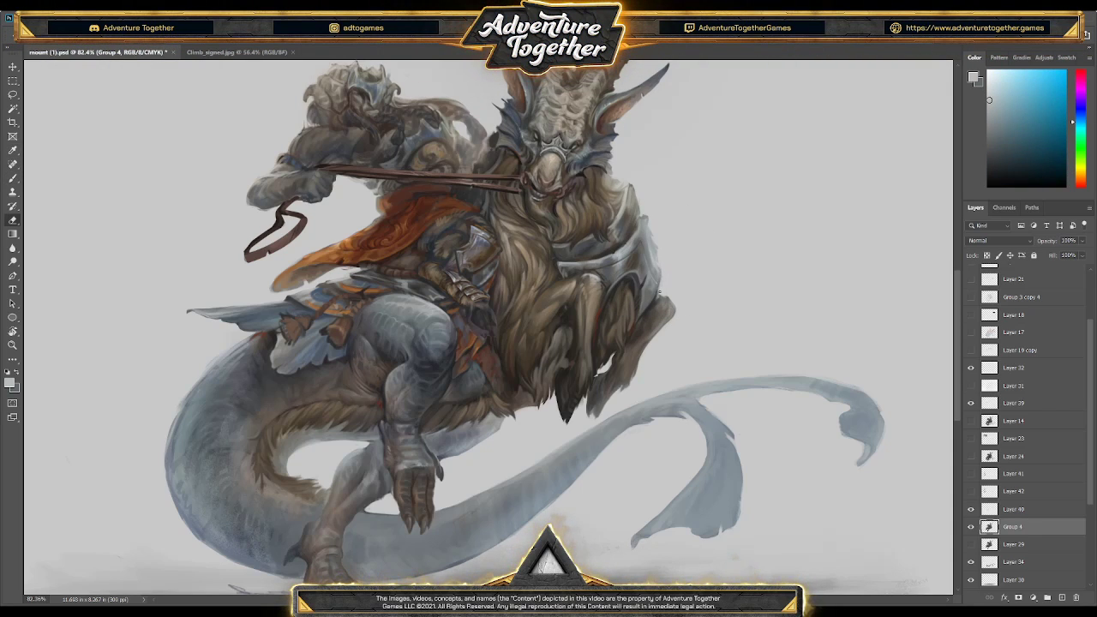
- Touch up the outer edge of the mount's far shoulder armour with sampled grey and dark tones, and save the document
{"action": "left_click", "coordinate": [657, 294], "text": "alt"}
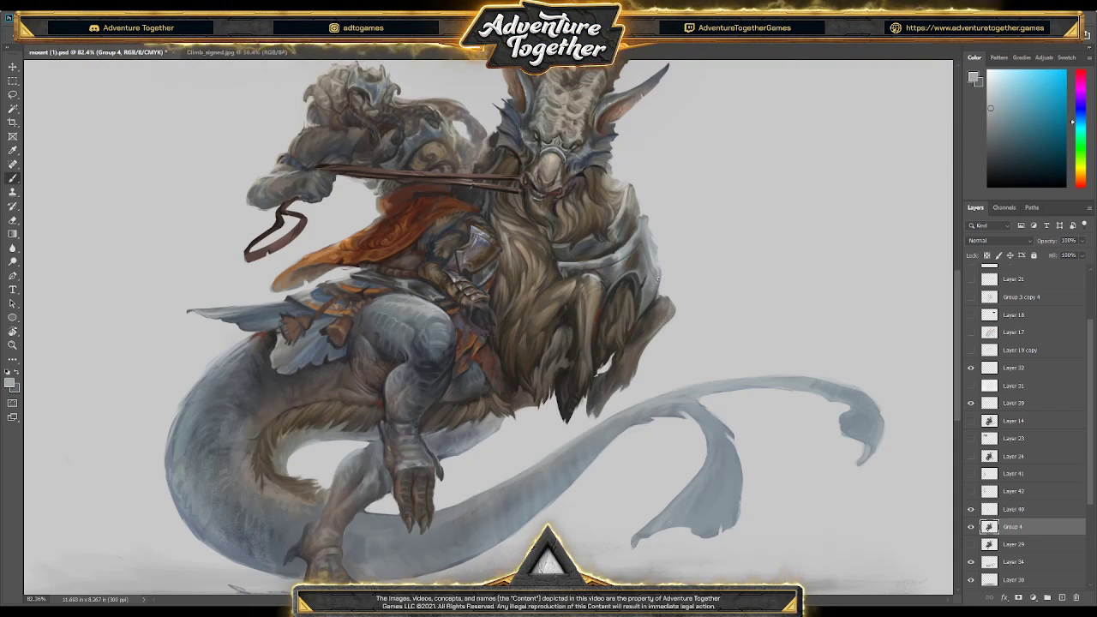
{"action": "left_click", "coordinate": [656, 302], "text": "alt"}
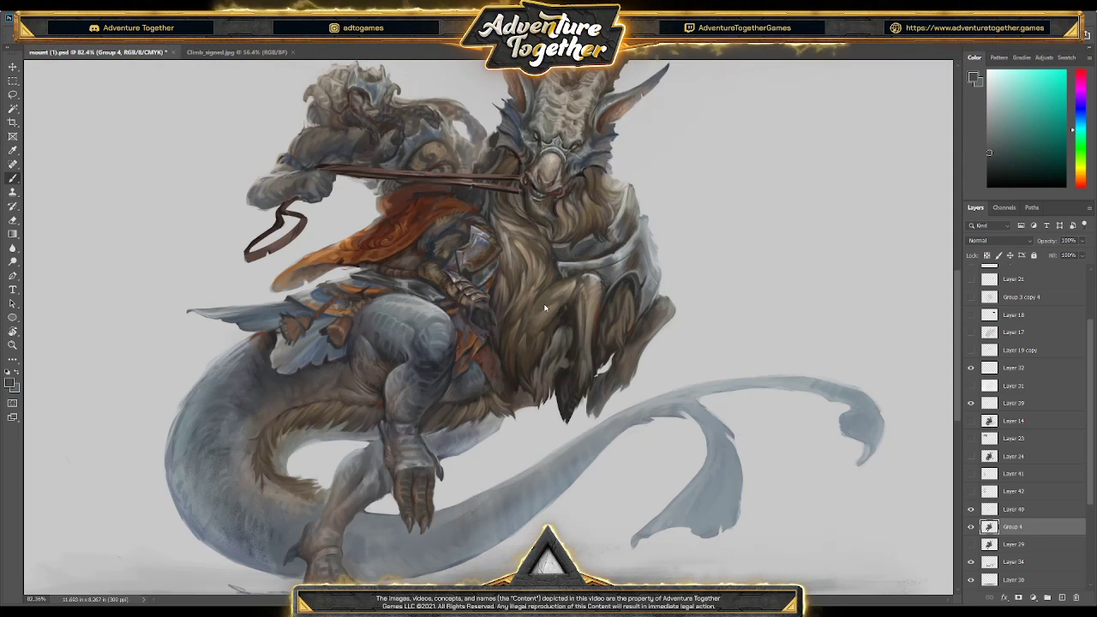
{"action": "scroll", "coordinate": [576, 250], "scroll_direction": "down", "scroll_amount": 3}
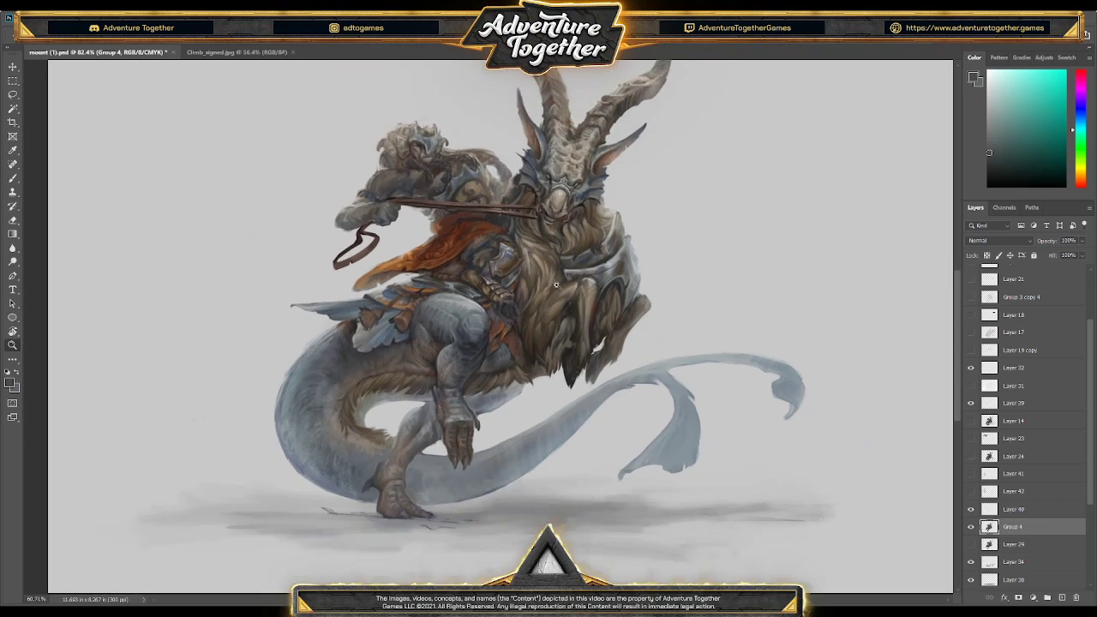
{"action": "scroll", "coordinate": [566, 275], "scroll_direction": "up", "scroll_amount": 2}
{"action": "key", "text": "ctrl+s"}
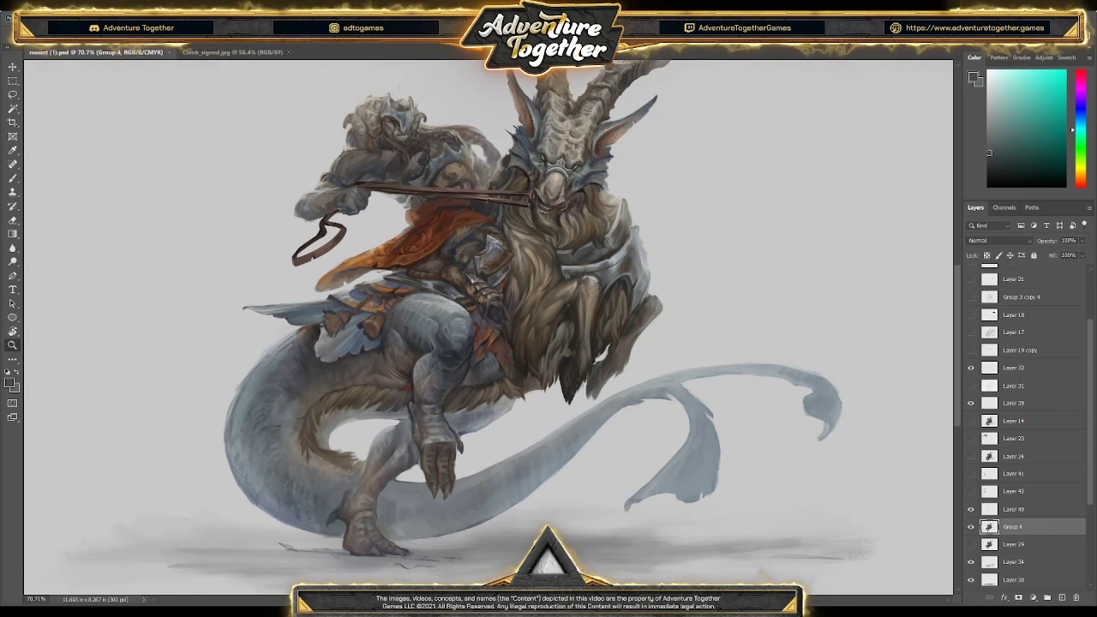
- Add a Black & White adjustment layer above Layer 20 to check the painting's values in greyscale, and save the document
{"action": "scroll", "coordinate": [1094, 373], "scroll_direction": "up", "scroll_amount": 3}
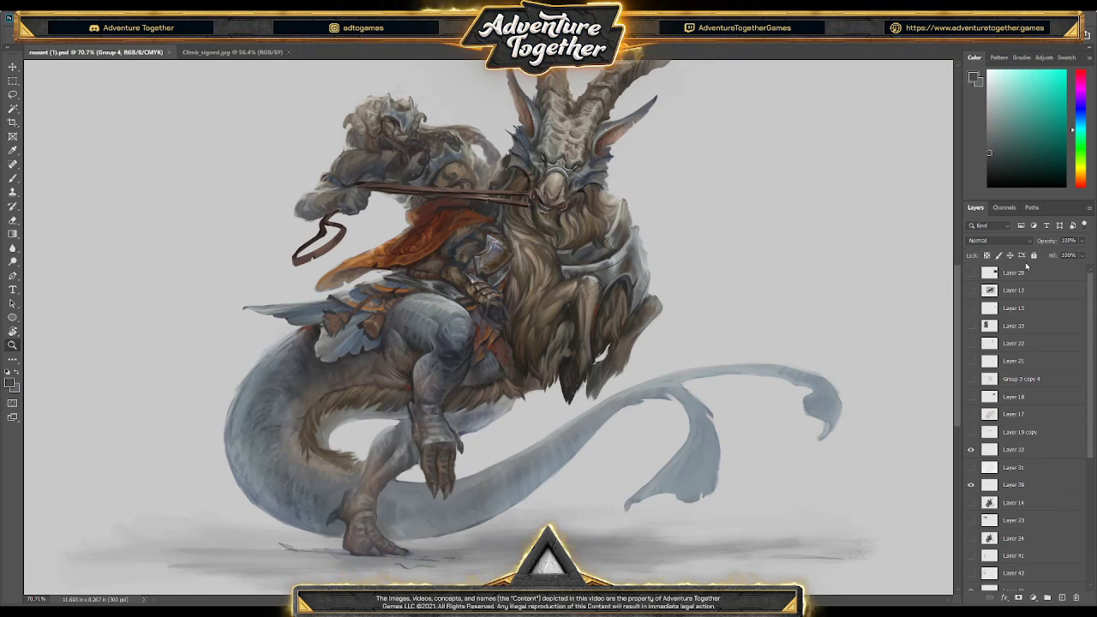
{"action": "left_click", "coordinate": [1044, 57]}
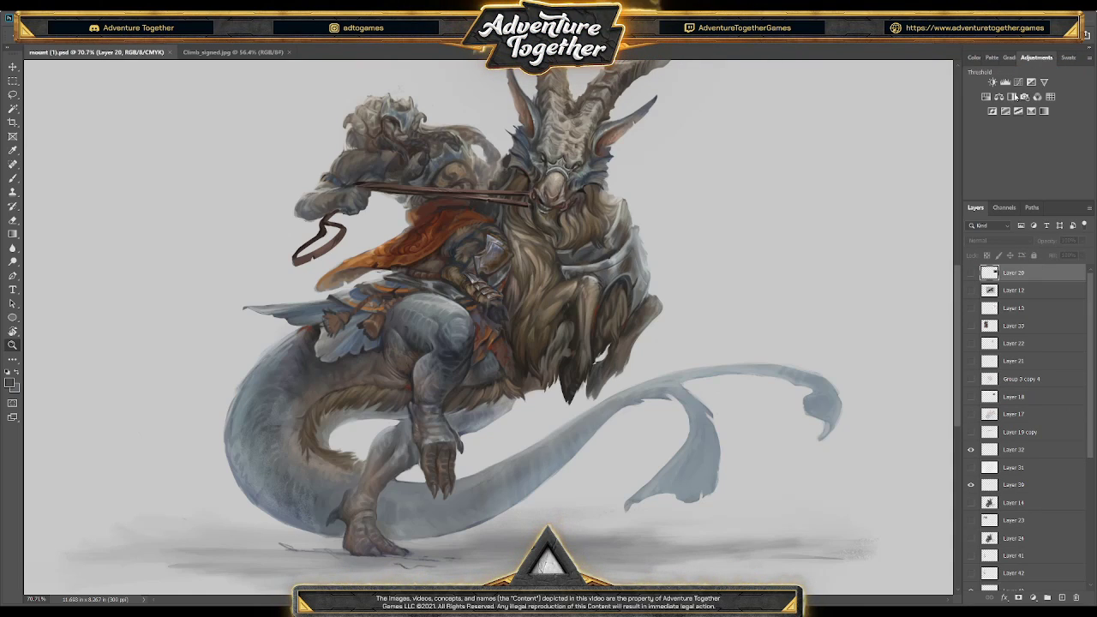
{"action": "left_click", "coordinate": [1011, 96]}
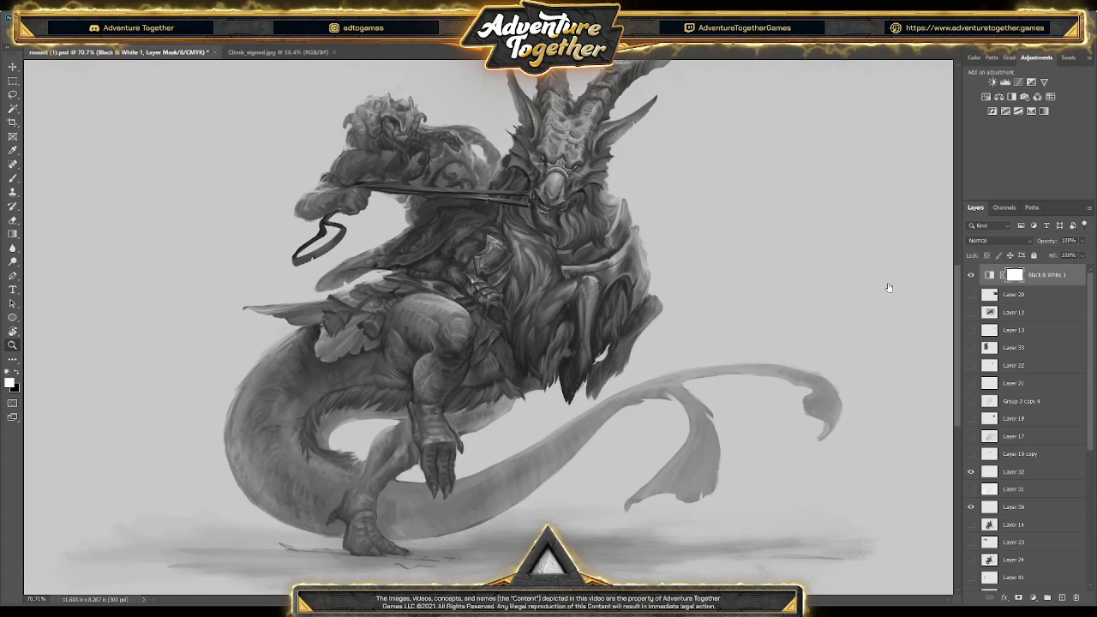
{"action": "left_click", "coordinate": [971, 275]}
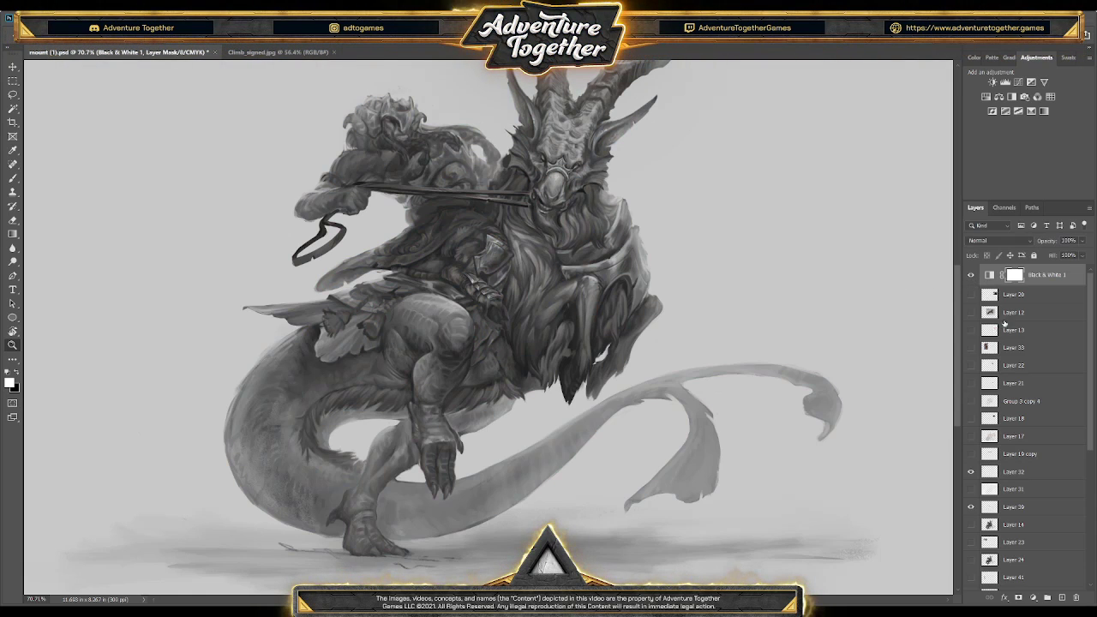
{"action": "scroll", "coordinate": [1093, 387], "scroll_direction": "down", "scroll_amount": 1}
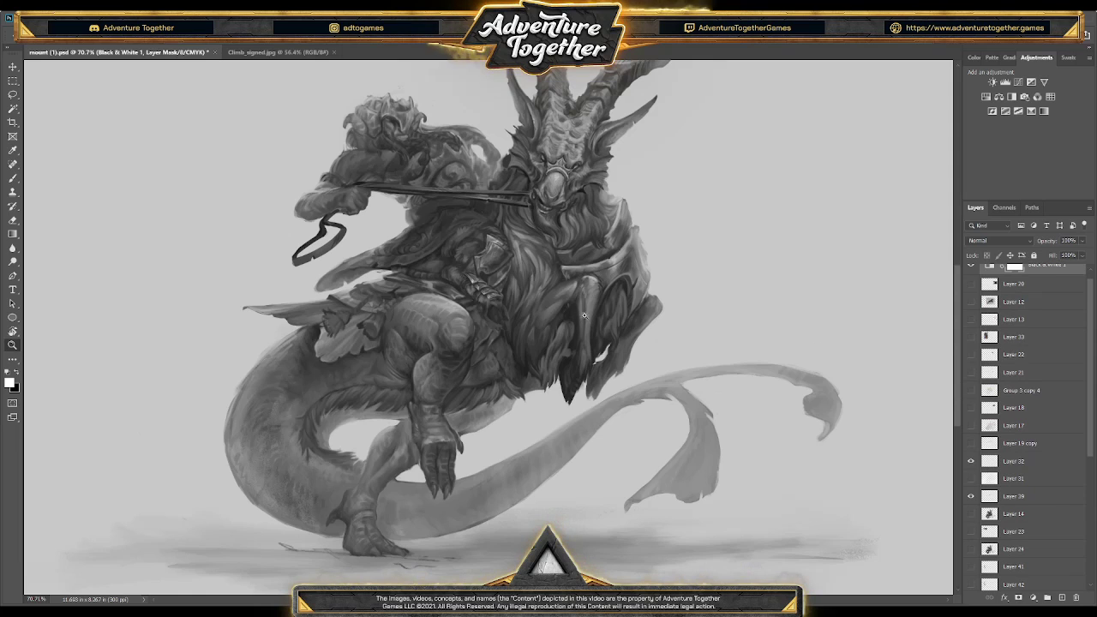
{"action": "scroll", "coordinate": [554, 307], "scroll_direction": "down", "scroll_amount": 3}
{"action": "scroll", "coordinate": [554, 307], "scroll_direction": "up", "scroll_amount": 2}
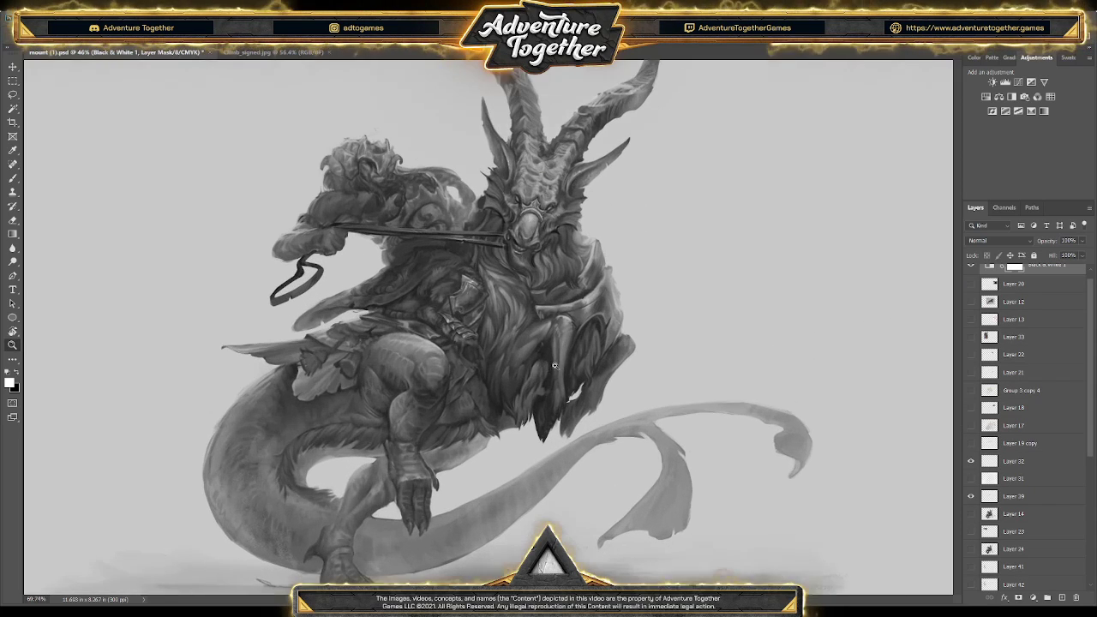
{"action": "key", "text": "ctrl+s"}
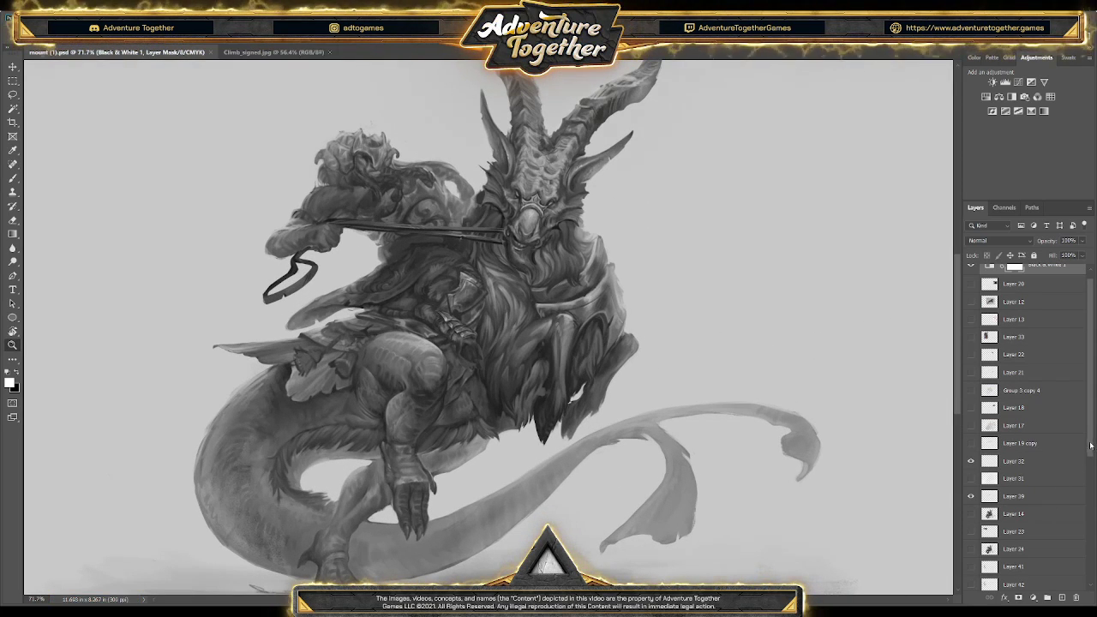
- Add a new empty layer directly above Group 4 for further painting
{"action": "scroll", "coordinate": [1090, 529], "scroll_direction": "down", "scroll_amount": 5}
{"action": "scroll", "coordinate": [1090, 529], "scroll_direction": "down", "scroll_amount": 1}
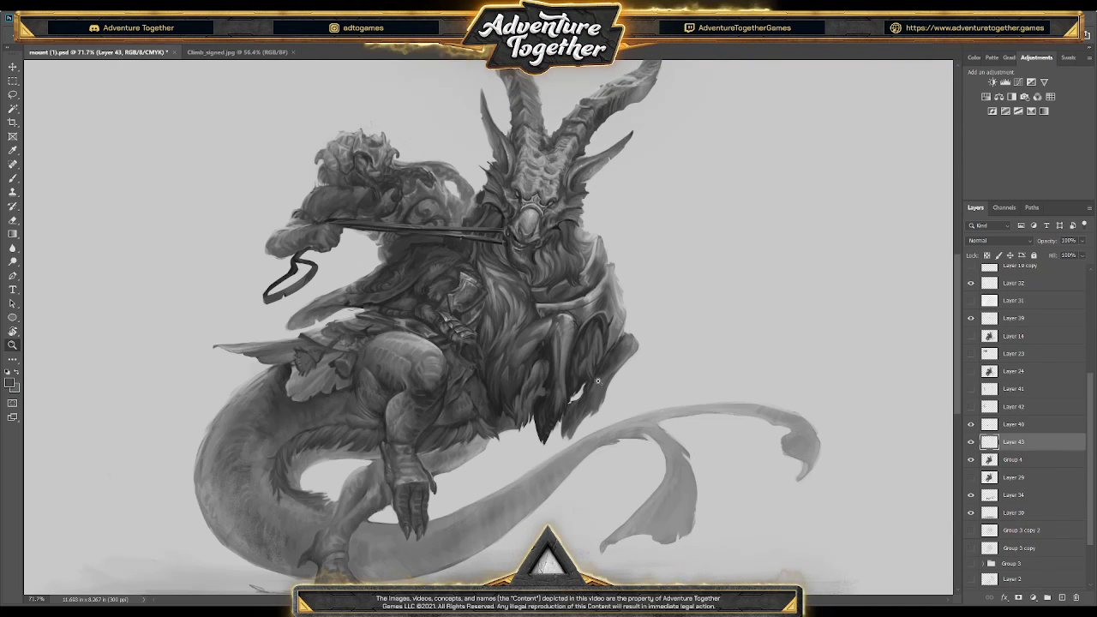
{"action": "key", "text": "alt"}
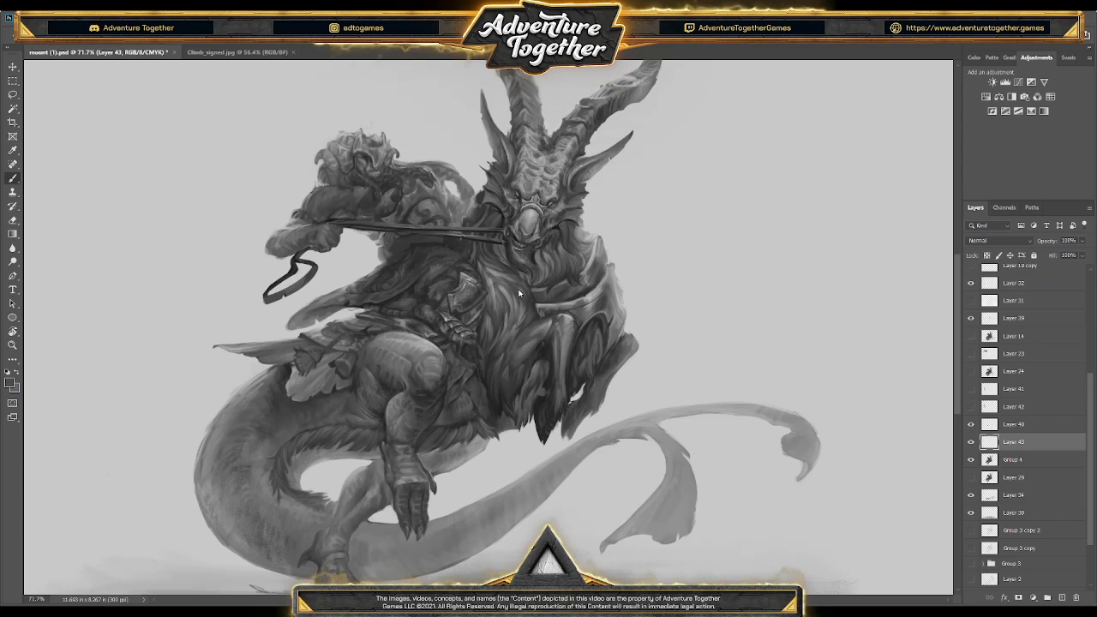
- Repaint the top of the rider's bent leg beneath the orange cloth with sampled brown and brighter orange tones
{"action": "left_click", "coordinate": [975, 57]}
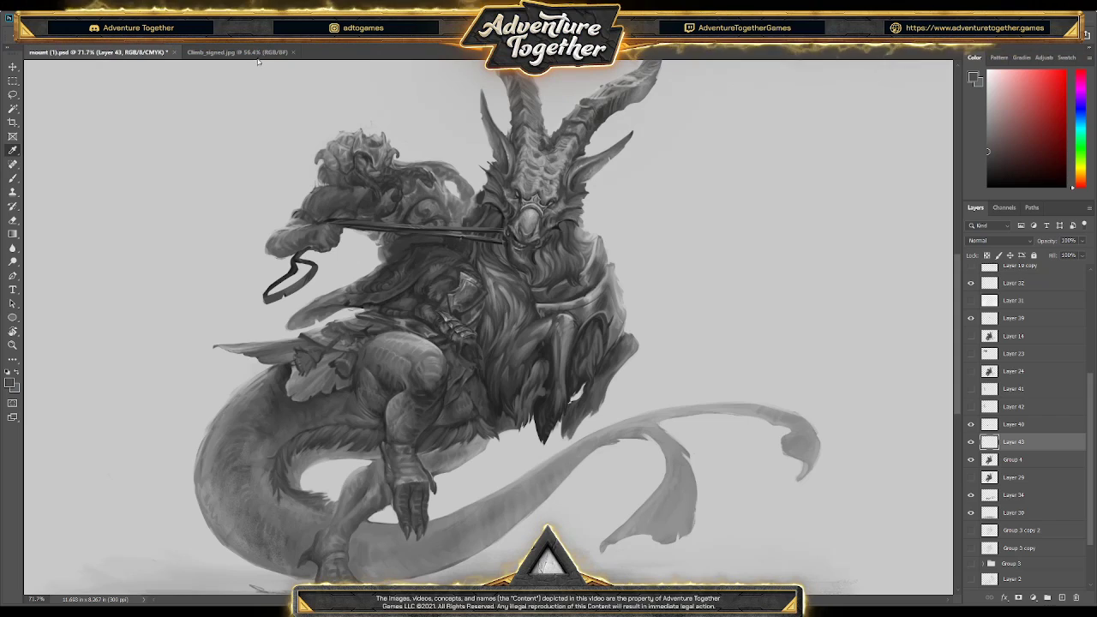
{"action": "left_click", "coordinate": [440, 267]}
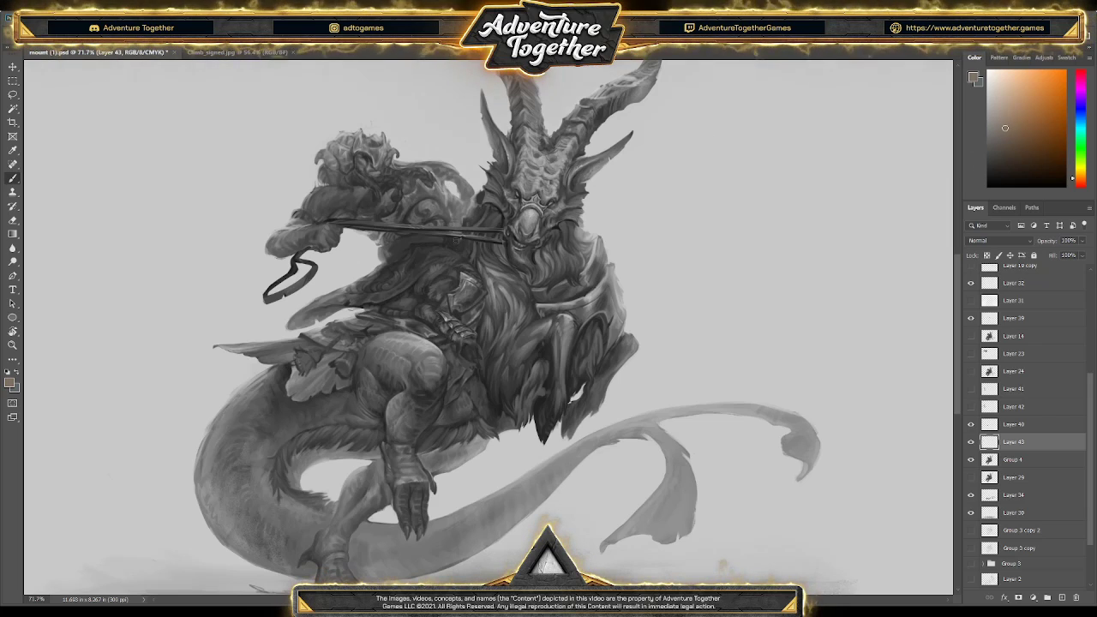
{"action": "left_click", "coordinate": [464, 251], "text": "alt"}
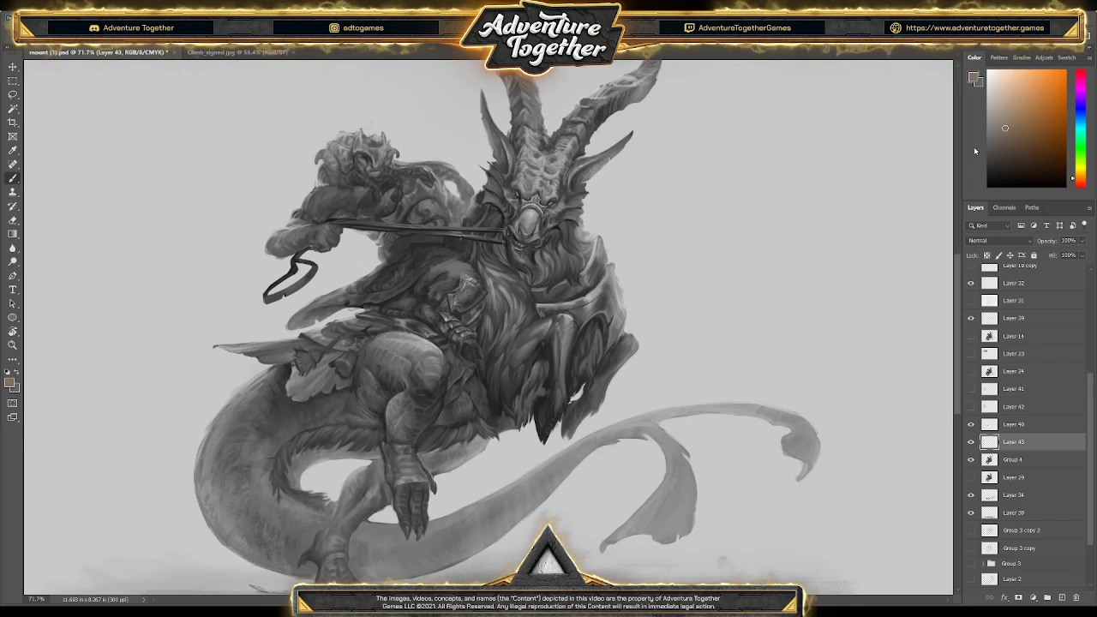
{"action": "left_click", "coordinate": [1005, 113]}
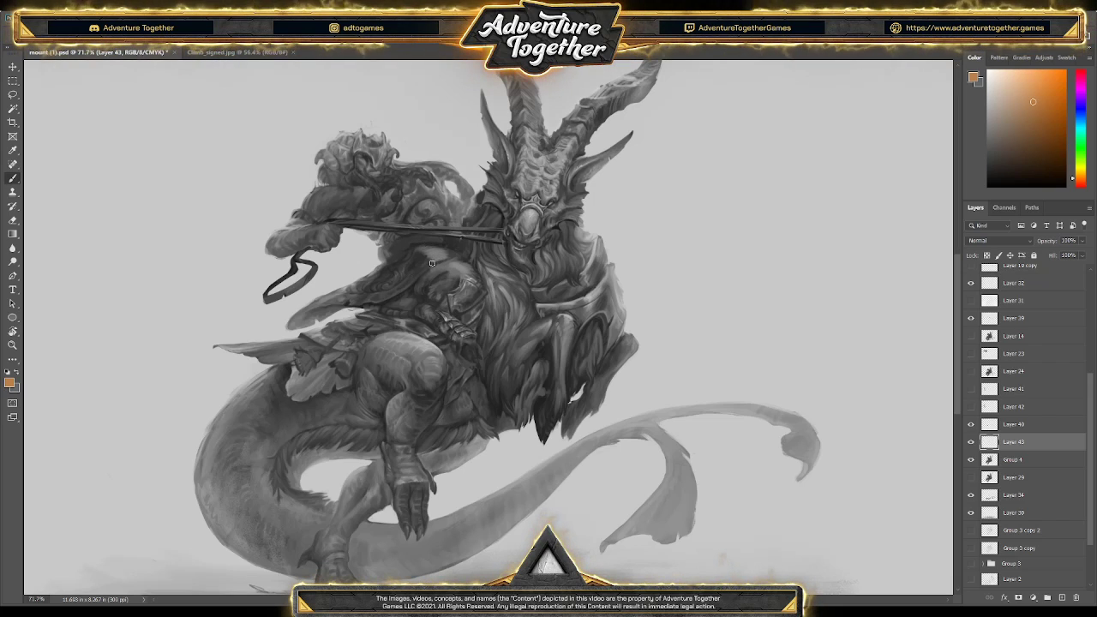
{"action": "left_click", "coordinate": [431, 262], "text": "alt"}
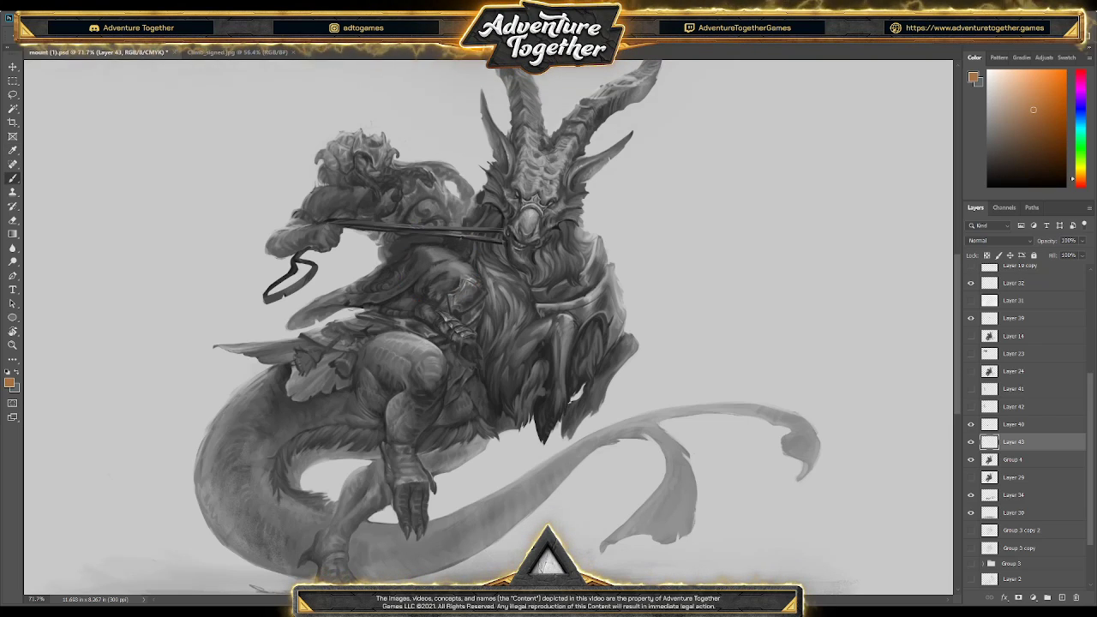
{"action": "left_click", "coordinate": [457, 254], "text": "alt"}
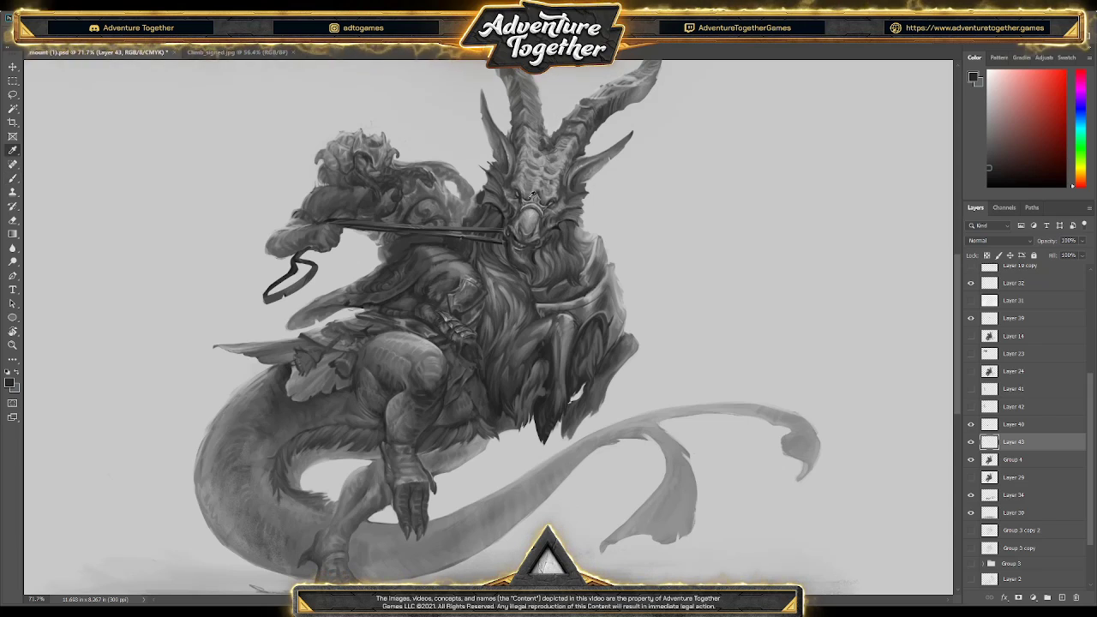
- Rework the rider's knee armour with light grey sampled from the mount's shoulder armour and a darker grey
{"action": "key", "text": "i"}
{"action": "left_click", "coordinate": [593, 294]}
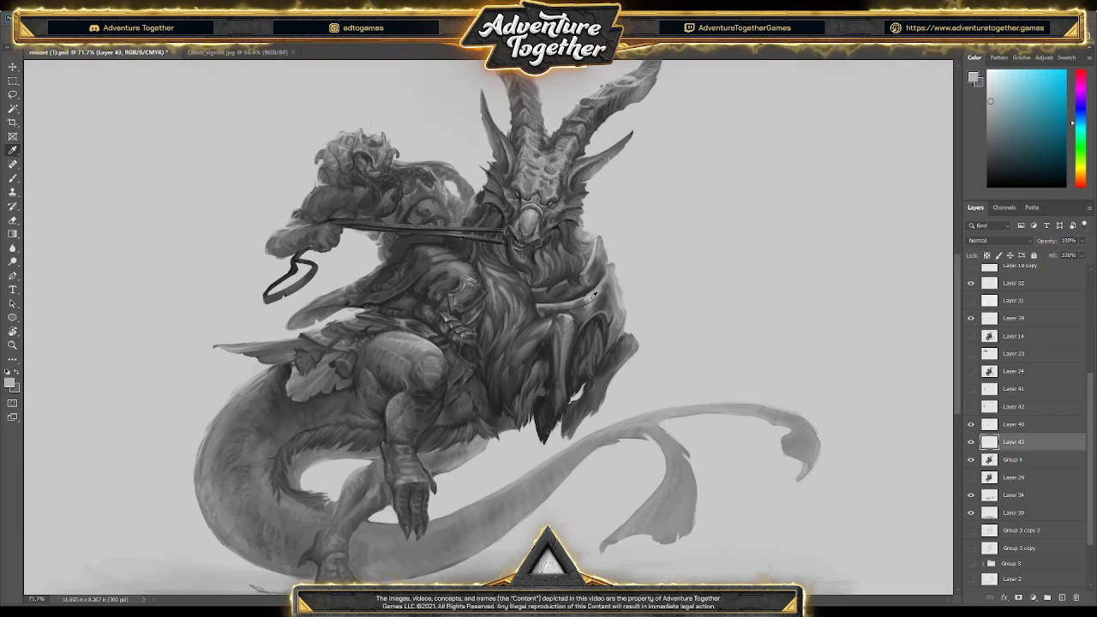
{"action": "key", "text": "b"}
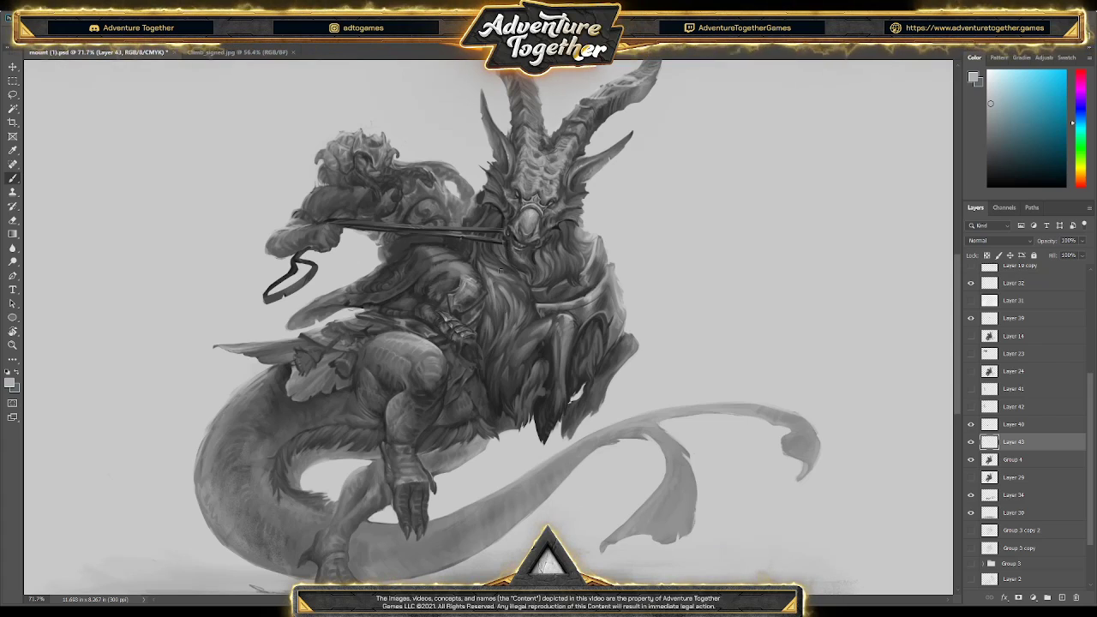
{"action": "key", "text": "i"}
{"action": "left_click", "coordinate": [477, 317]}
{"action": "key", "text": "b"}
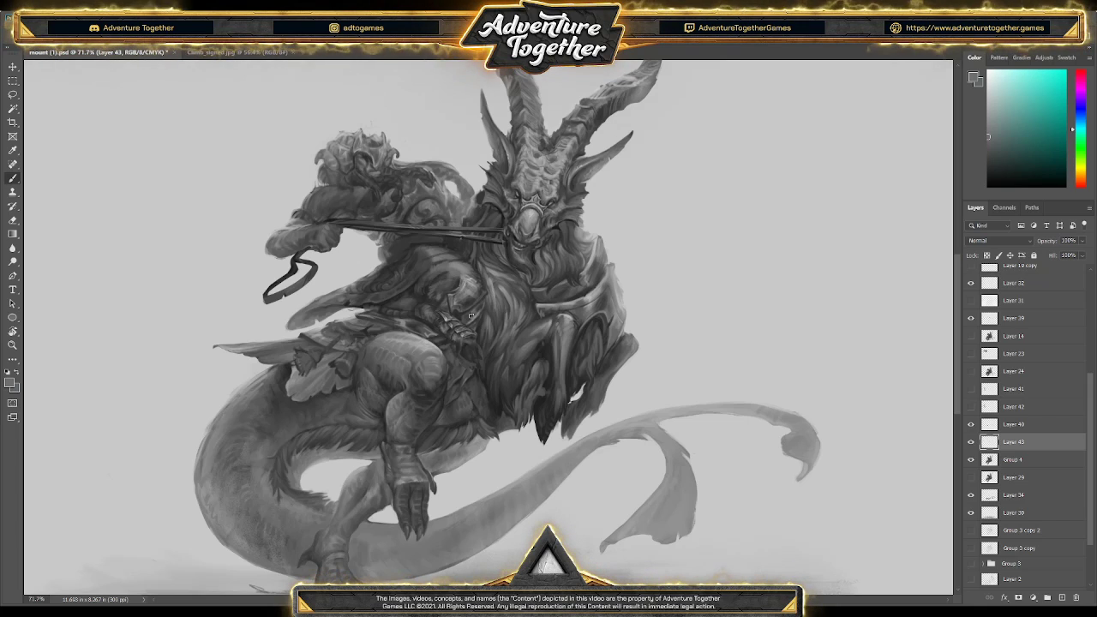
- Model the light and shadow on the rider's leg behind the knee armour with sampled brown and near-black tones
{"action": "key", "text": "i"}
{"action": "left_click", "coordinate": [418, 308]}
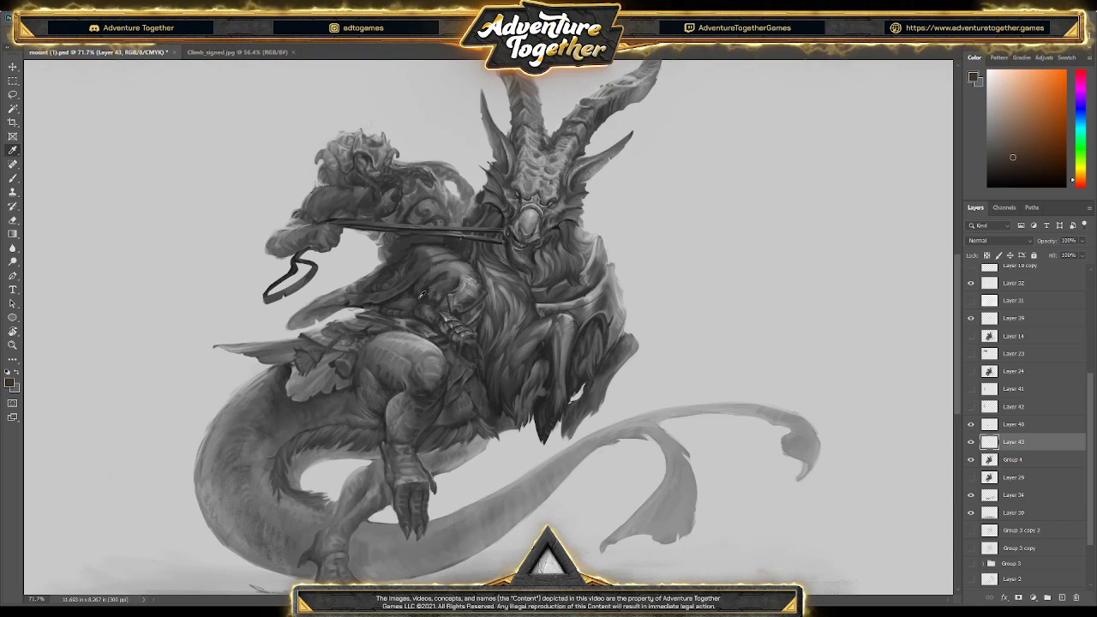
{"action": "left_click", "coordinate": [453, 278]}
{"action": "key", "text": "b"}
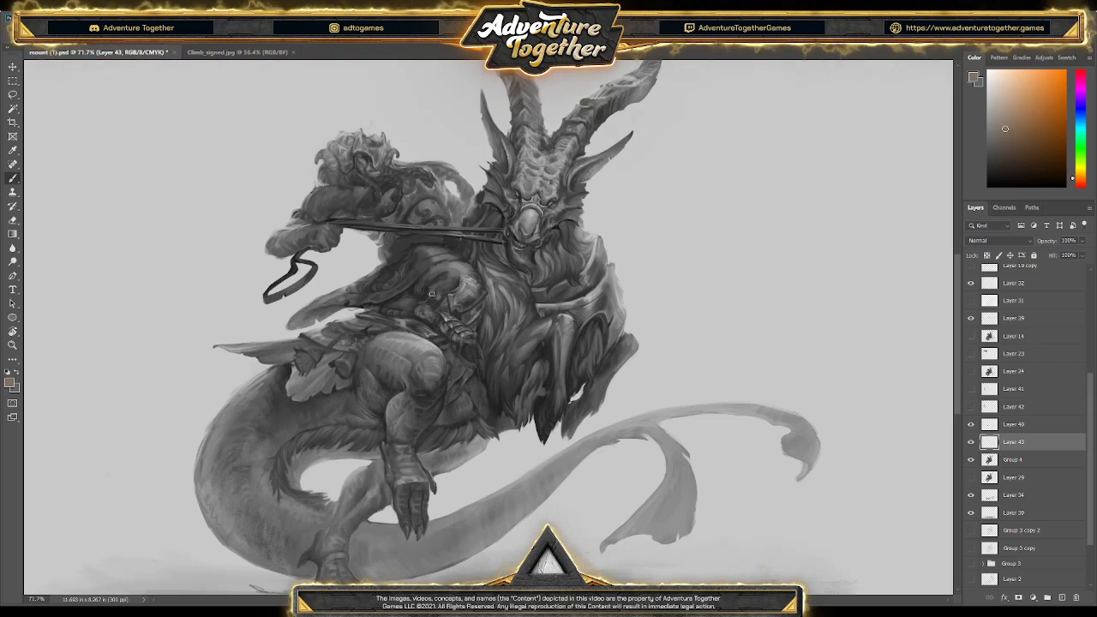
{"action": "left_click", "coordinate": [453, 281], "text": "alt"}
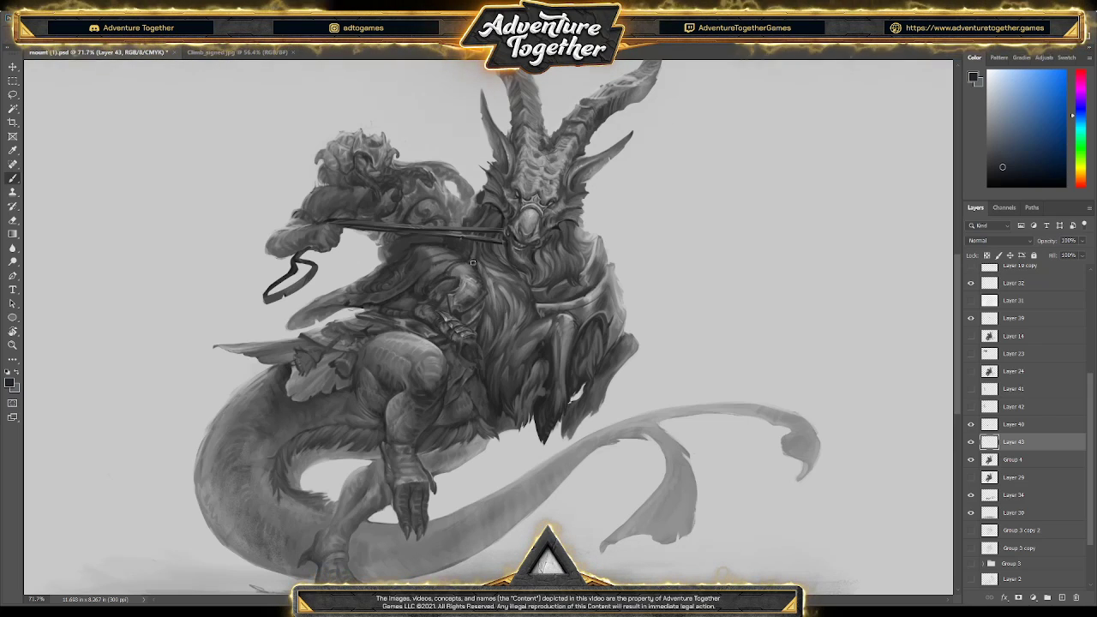
{"action": "left_click", "coordinate": [442, 268], "text": "alt"}
{"action": "left_click", "coordinate": [437, 289], "text": "alt"}
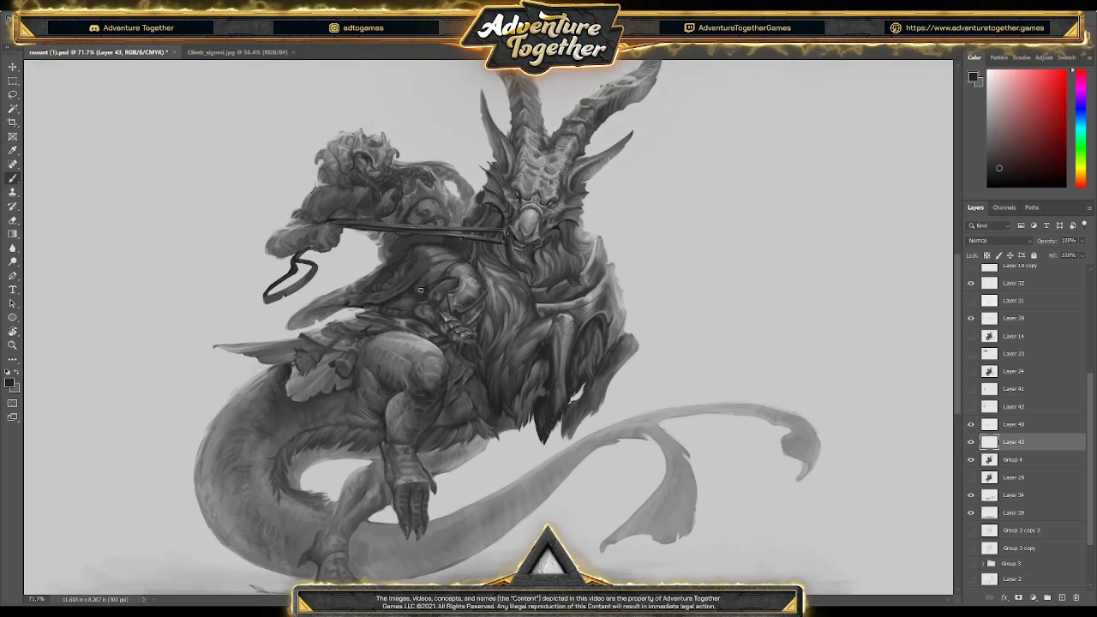
{"action": "left_click", "coordinate": [437, 288], "text": "alt"}
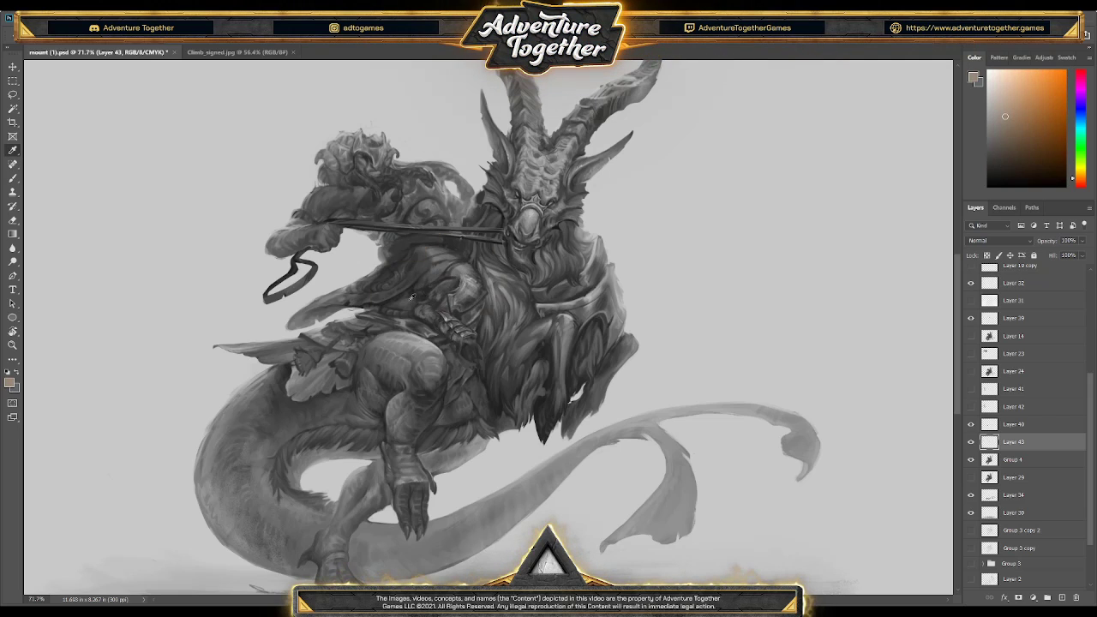
{"action": "left_click", "coordinate": [409, 298], "text": "alt"}
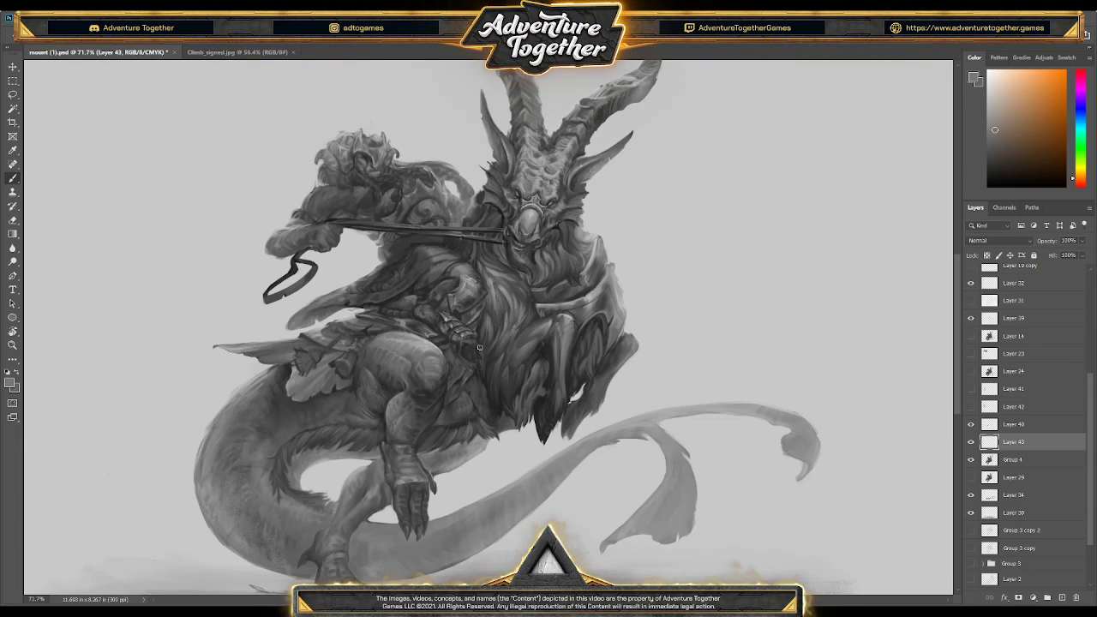
- Refine the cloth and adjoining fur below the rider's leg with sampled blue-grey, brown and reddish-grey tones
{"action": "left_click", "coordinate": [455, 353]}
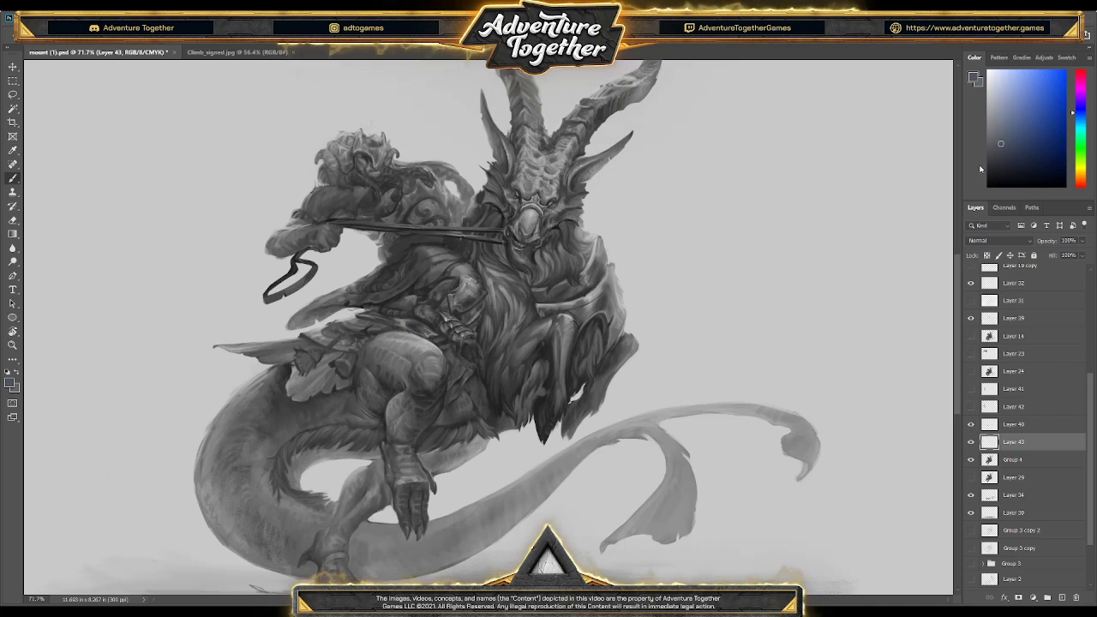
{"action": "left_click", "coordinate": [455, 348], "text": "alt"}
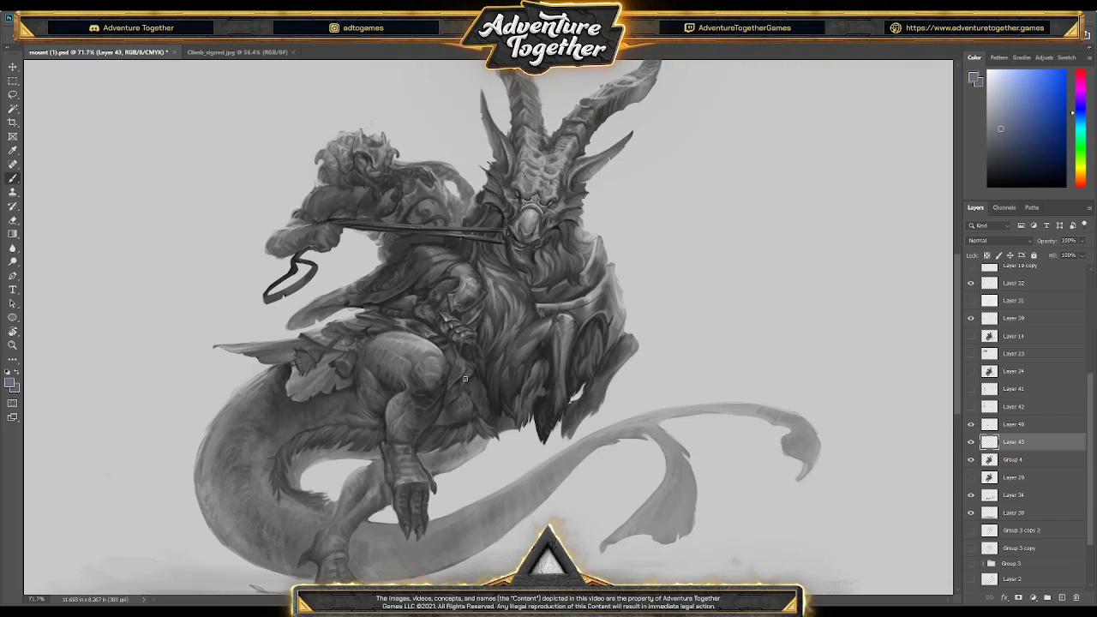
{"action": "left_click", "coordinate": [480, 322], "text": "alt"}
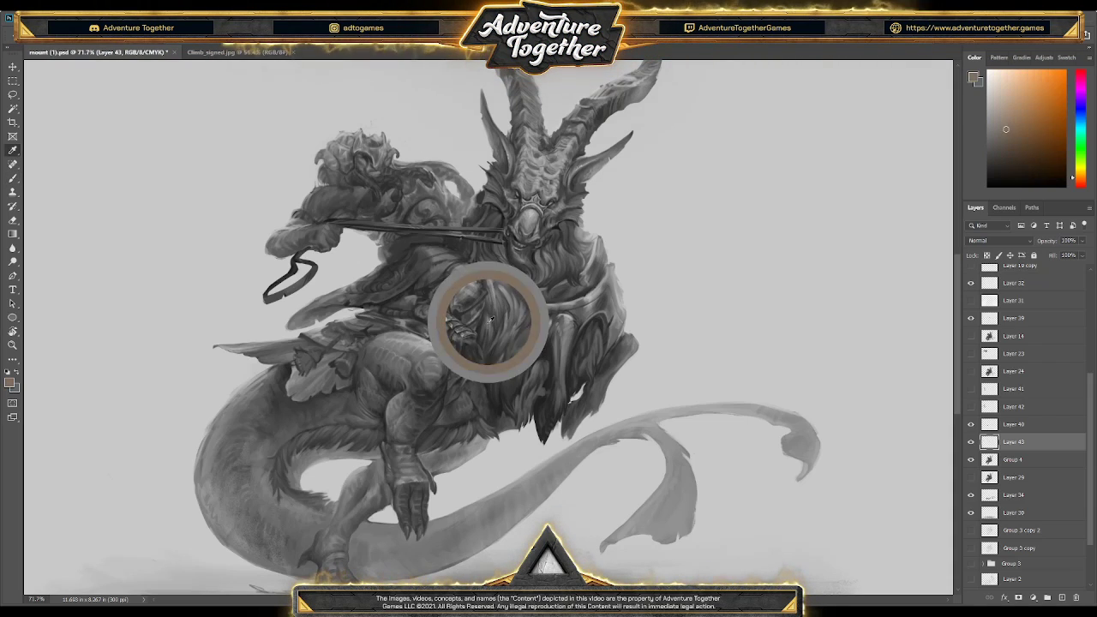
{"action": "left_click", "coordinate": [467, 390], "text": "alt"}
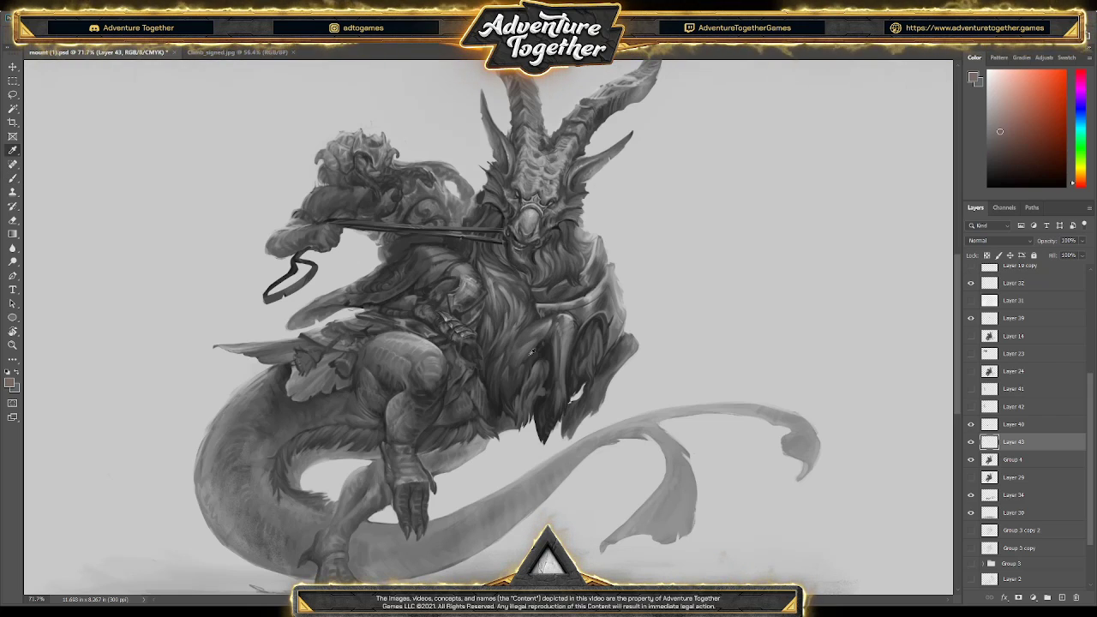
- Refine the fur strands on the mount's chest beside the near foreleg with sampled near-black and mid brown tones
{"action": "left_click", "coordinate": [542, 354], "text": "alt"}
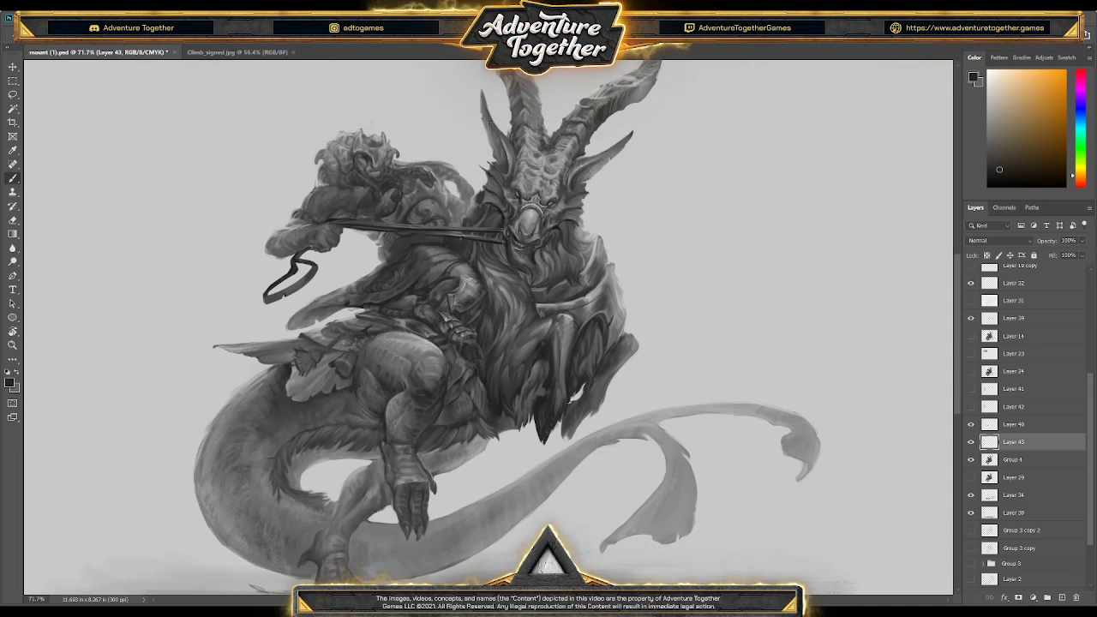
{"action": "left_click_drag", "start_coordinate": [518, 314], "coordinate": [514, 325]}
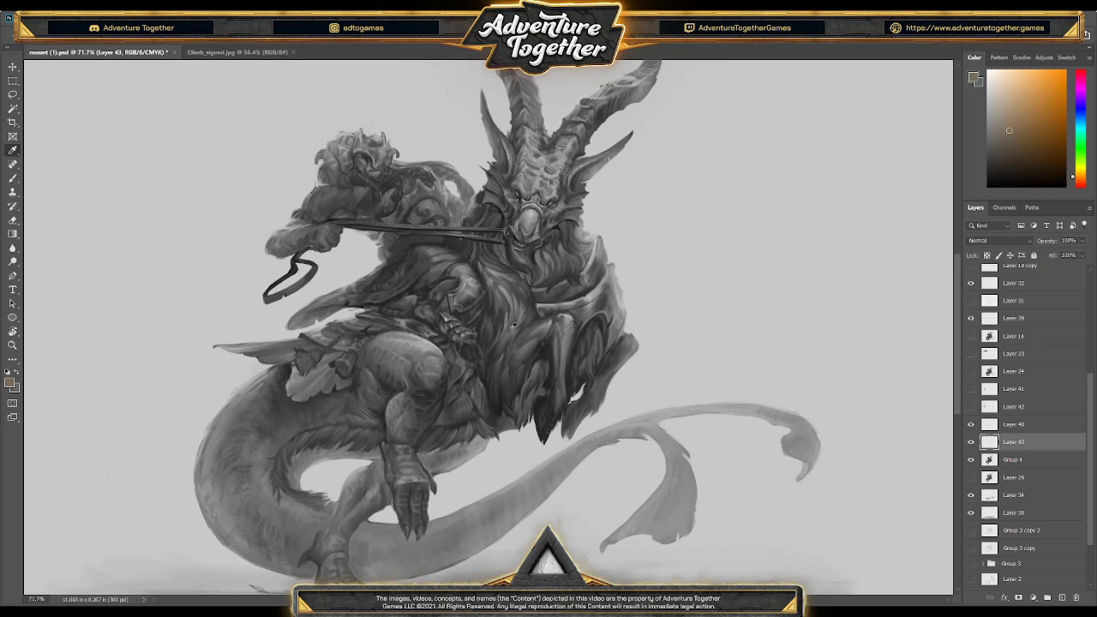
{"action": "key", "text": "b"}
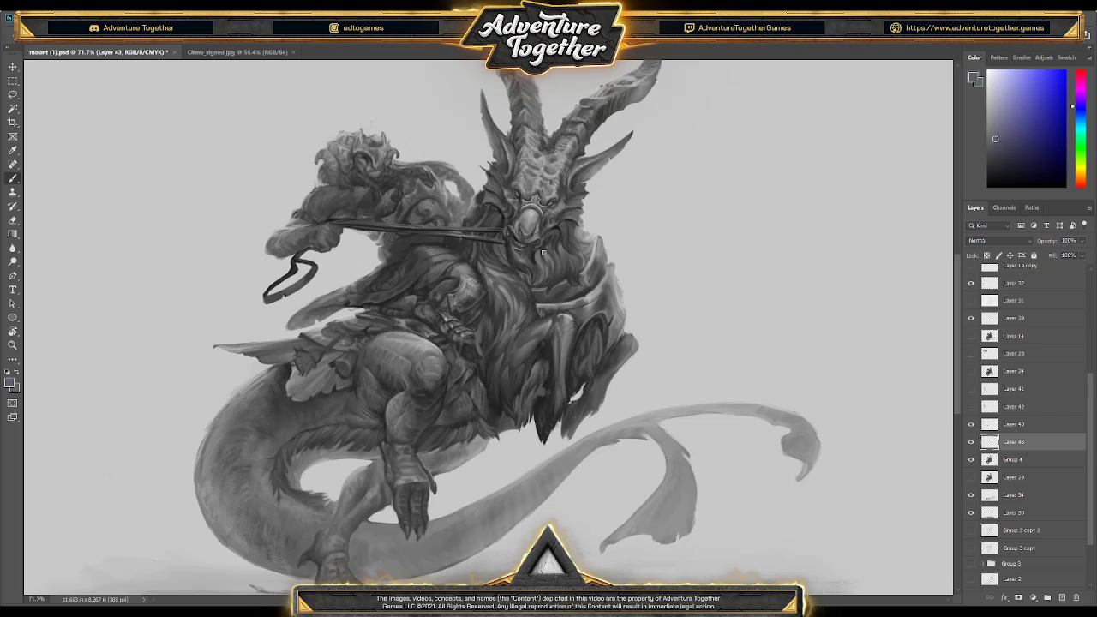
- Refine the rider's armour below the knee and the adjoining chest fur with sampled near-black, blue-grey and dark brown tones
{"action": "left_click", "coordinate": [541, 353], "text": "alt"}
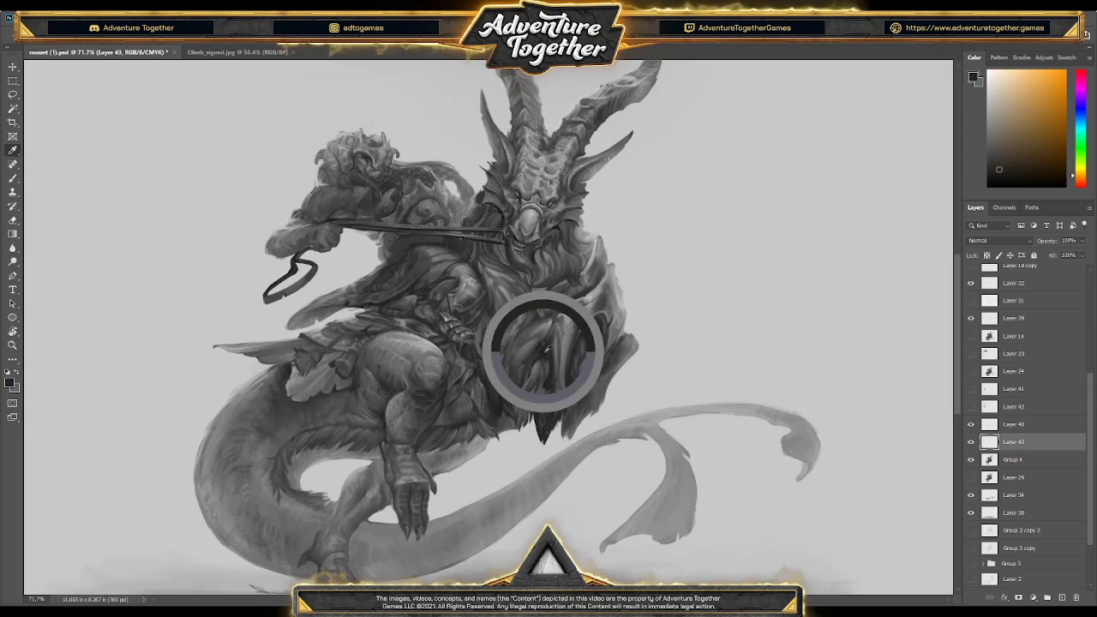
{"action": "left_click", "coordinate": [479, 351], "text": "alt"}
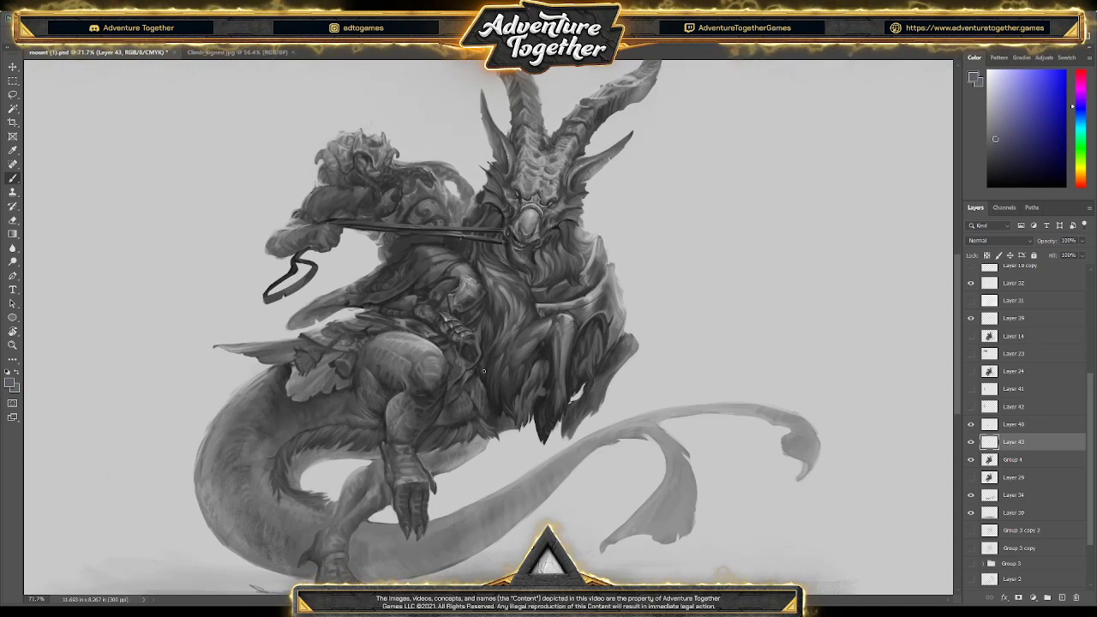
{"action": "left_click", "coordinate": [539, 294], "text": "alt"}
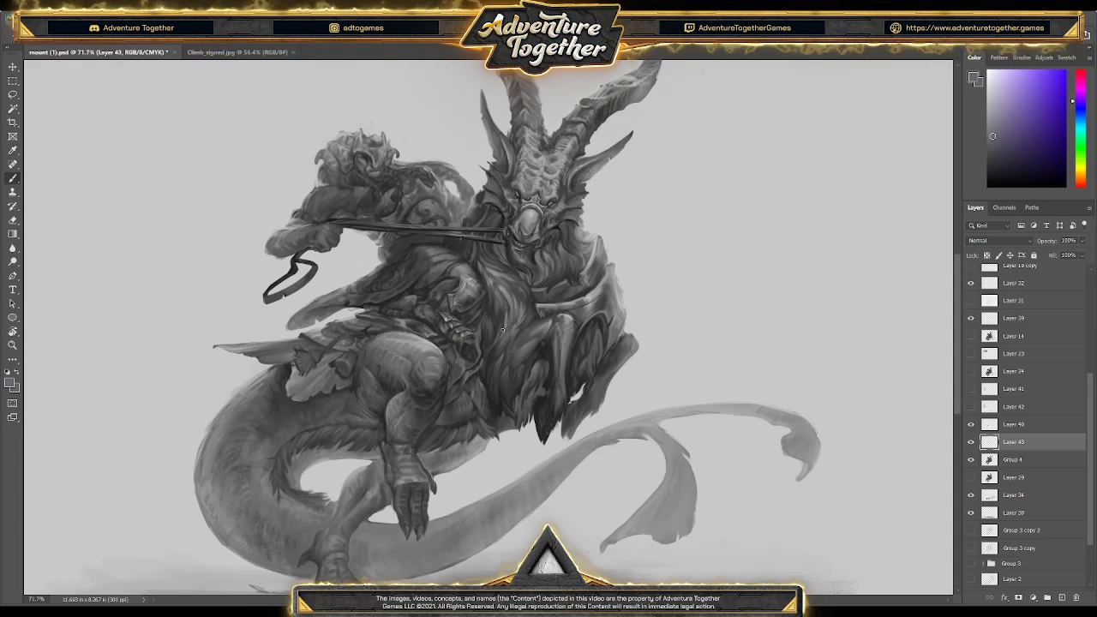
{"action": "left_click", "coordinate": [482, 345], "text": "alt"}
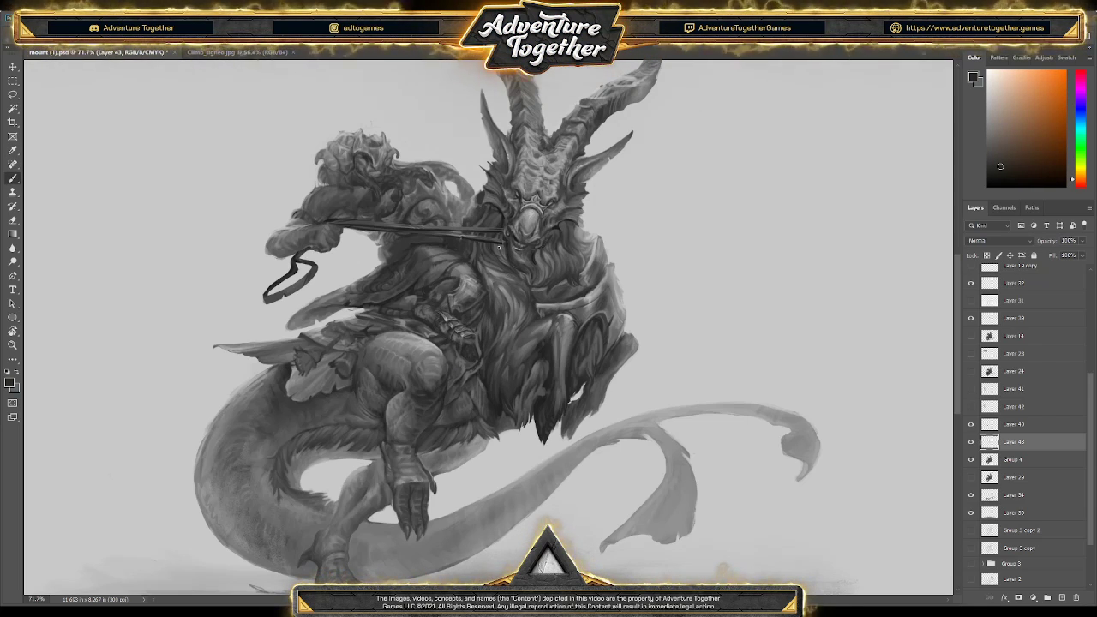
{"action": "left_click", "coordinate": [473, 326], "text": "alt"}
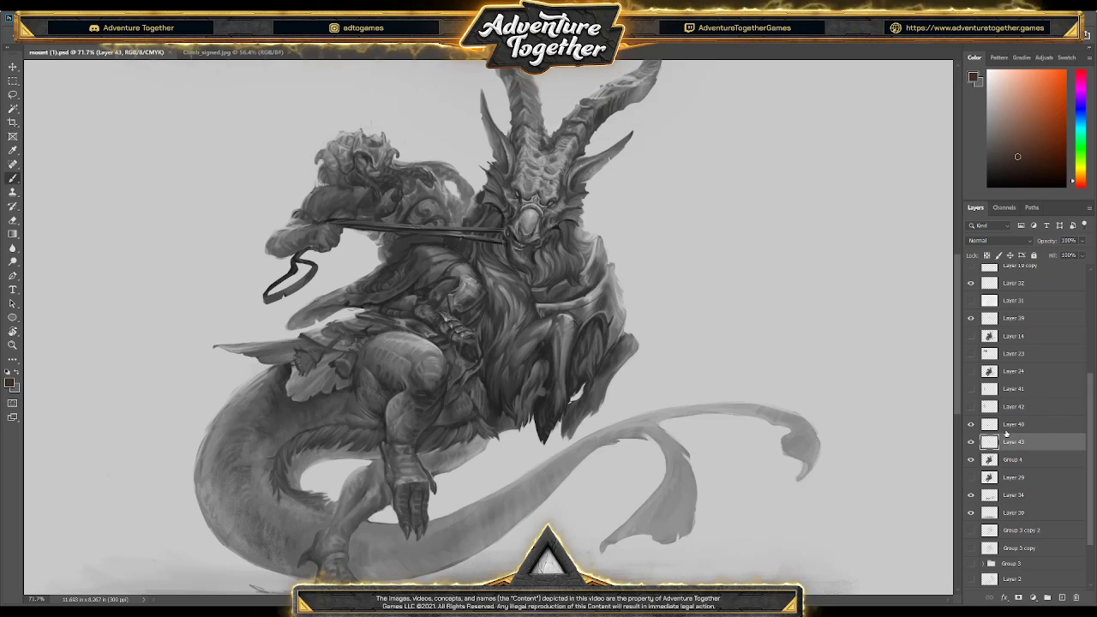
- Hide the Black & White 1 adjustment layer to show the painting in colour
{"action": "scroll", "coordinate": [1005, 426], "scroll_direction": "up", "scroll_amount": 5}
{"action": "left_click", "coordinate": [973, 275]}
{"action": "key", "text": "z"}
{"action": "scroll", "coordinate": [508, 297], "scroll_direction": "down", "scroll_amount": 2}
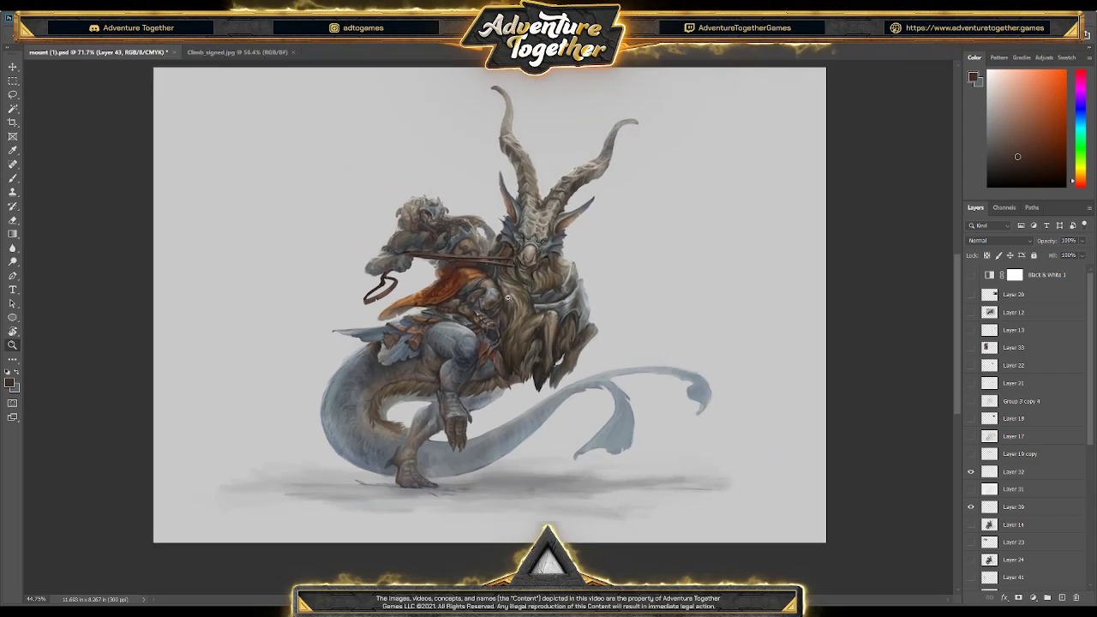
- Examine the painting in colour, from the whole figure to the rider's knee armour and the mount's chest fur
{"action": "scroll", "coordinate": [509, 299], "scroll_direction": "down", "scroll_amount": 2}
{"action": "scroll", "coordinate": [486, 378], "scroll_direction": "up", "scroll_amount": 3}
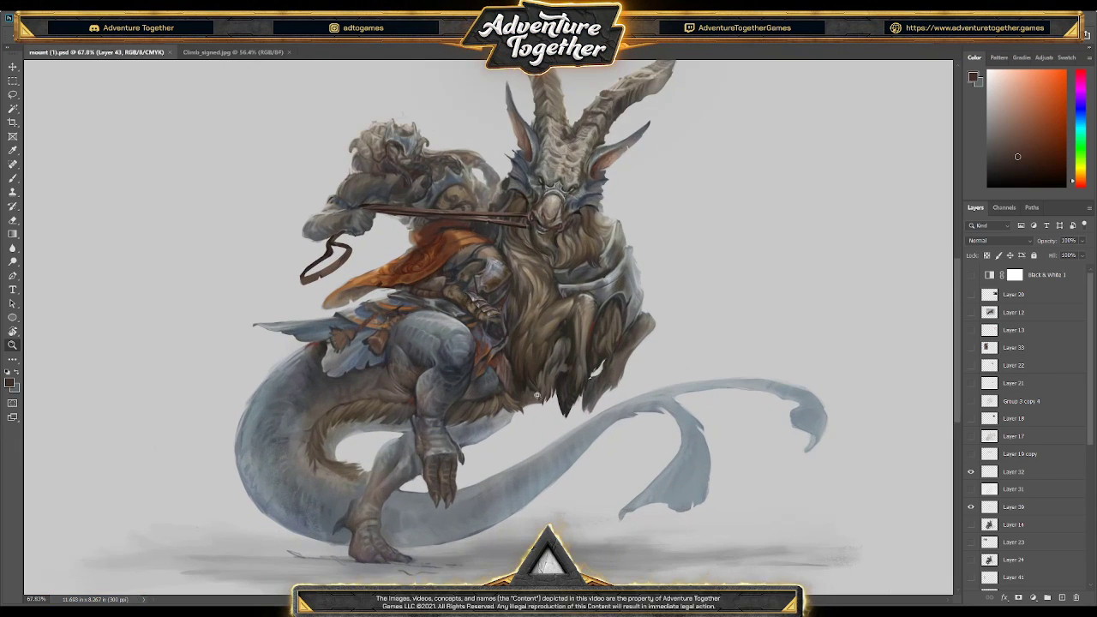
{"action": "scroll", "coordinate": [537, 390], "scroll_direction": "up", "scroll_amount": 2}
{"action": "scroll", "coordinate": [519, 355], "scroll_direction": "down", "scroll_amount": 3}
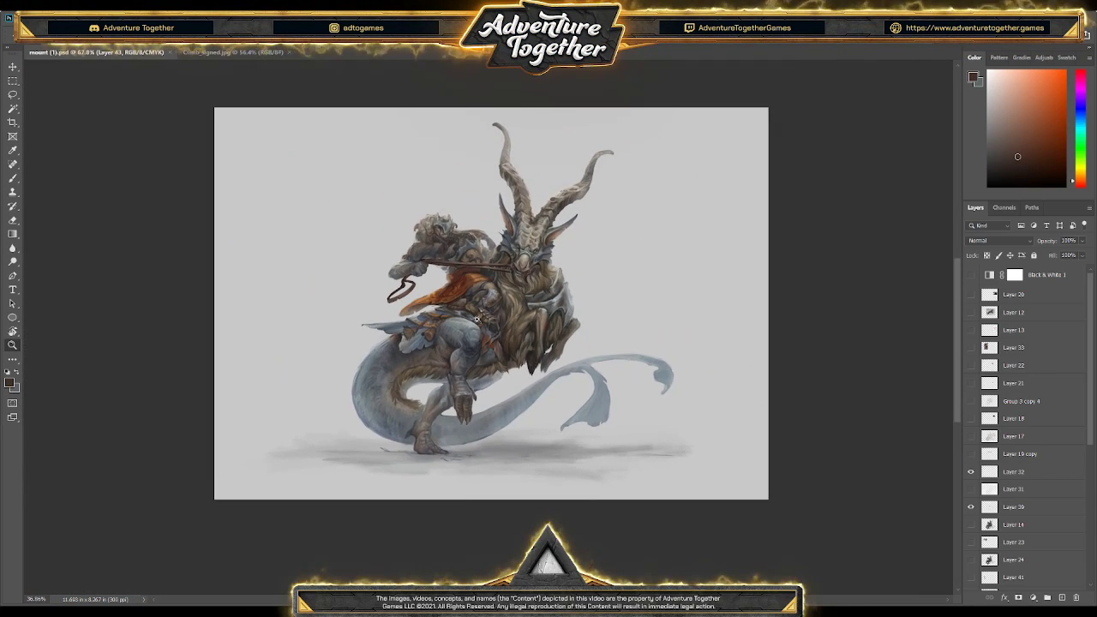
{"action": "scroll", "coordinate": [507, 321], "scroll_direction": "up", "scroll_amount": 4}
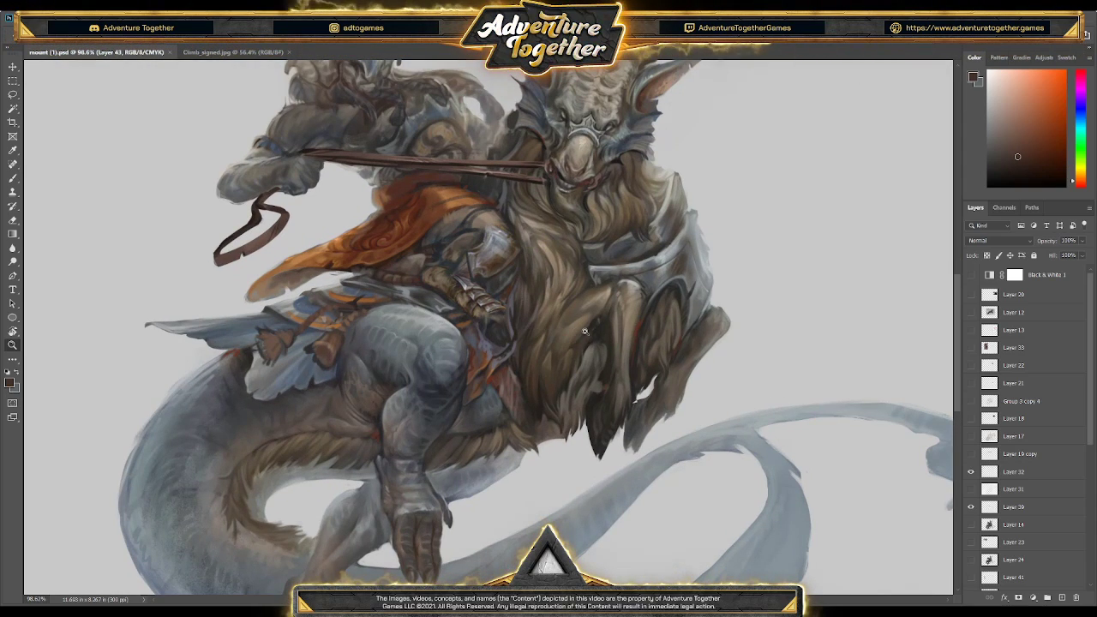
{"action": "scroll", "coordinate": [585, 331], "scroll_direction": "up", "scroll_amount": 2}
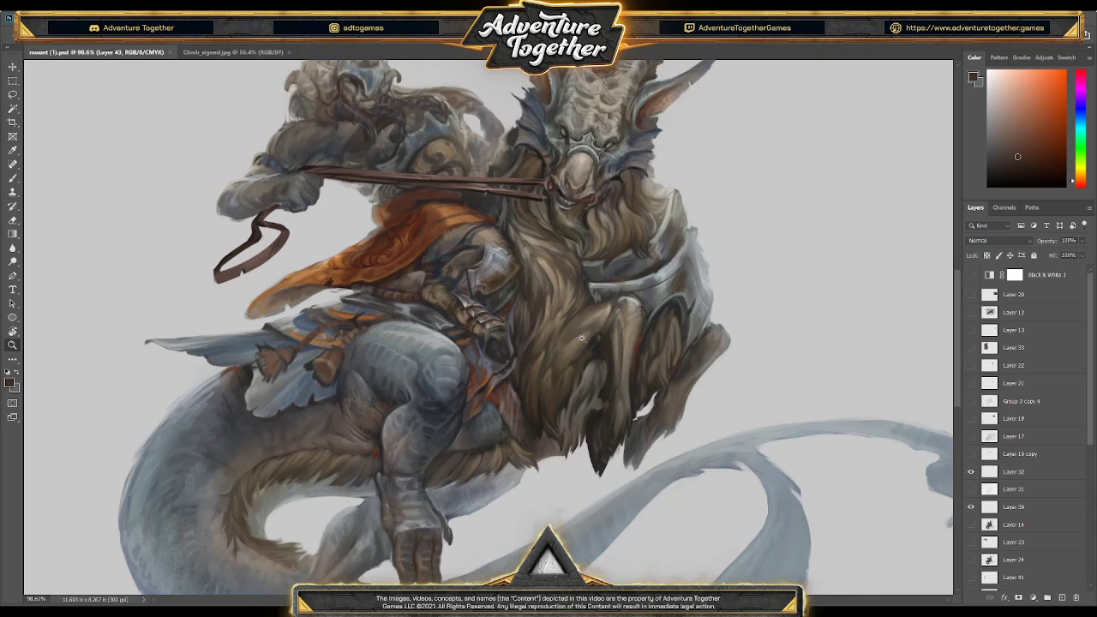
{"action": "scroll", "coordinate": [567, 350], "scroll_direction": "up", "scroll_amount": 1}
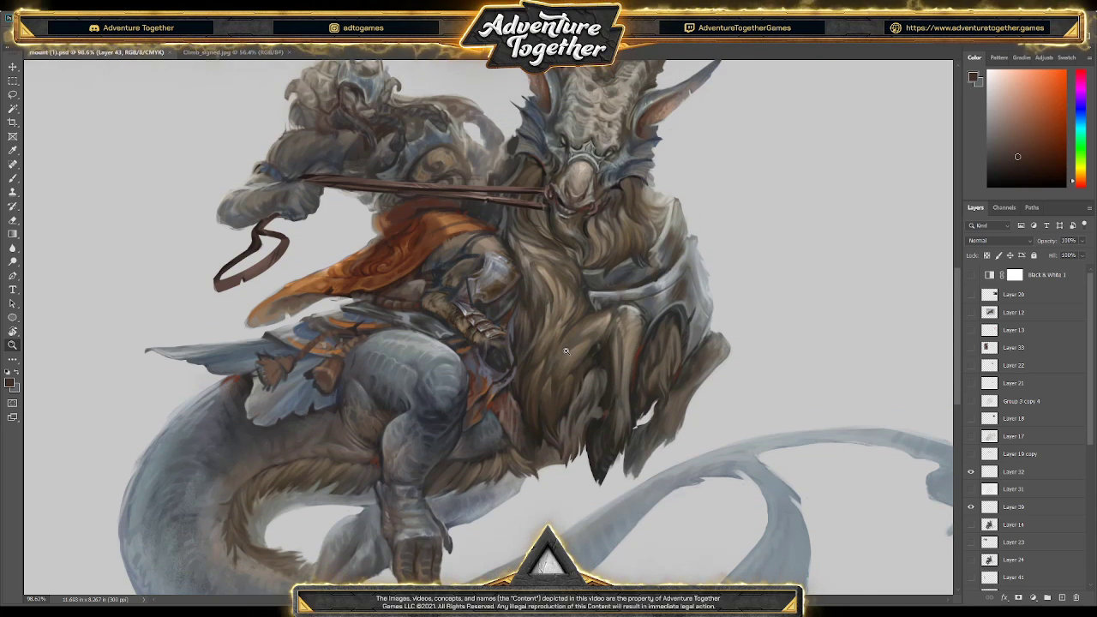
{"action": "scroll", "coordinate": [566, 350], "scroll_direction": "up", "scroll_amount": 1}
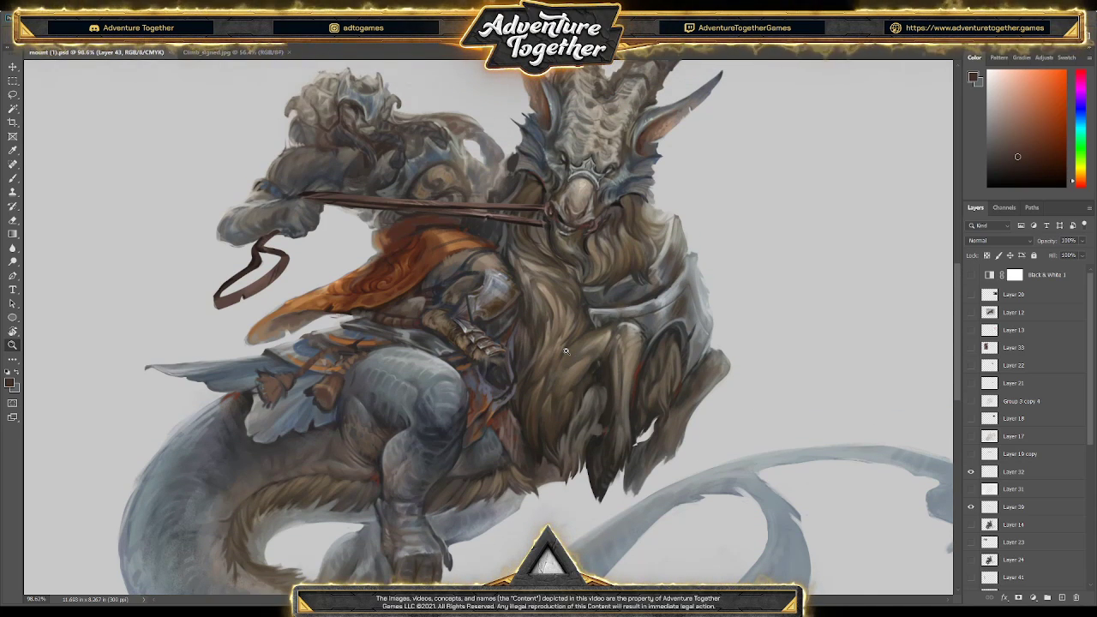
{"action": "mouse_move", "coordinate": [565, 351]}
{"action": "left_mouse_down"}
{"action": "mouse_move", "coordinate": [522, 343]}
{"action": "mouse_move", "coordinate": [573, 352]}
{"action": "left_mouse_up"}
- Switch Layer 43 off and on repeatedly to compare the painting with and without its brushwork
{"action": "scroll", "coordinate": [1056, 487], "scroll_direction": "down", "scroll_amount": 2}
{"action": "scroll", "coordinate": [1056, 487], "scroll_direction": "down", "scroll_amount": 2}
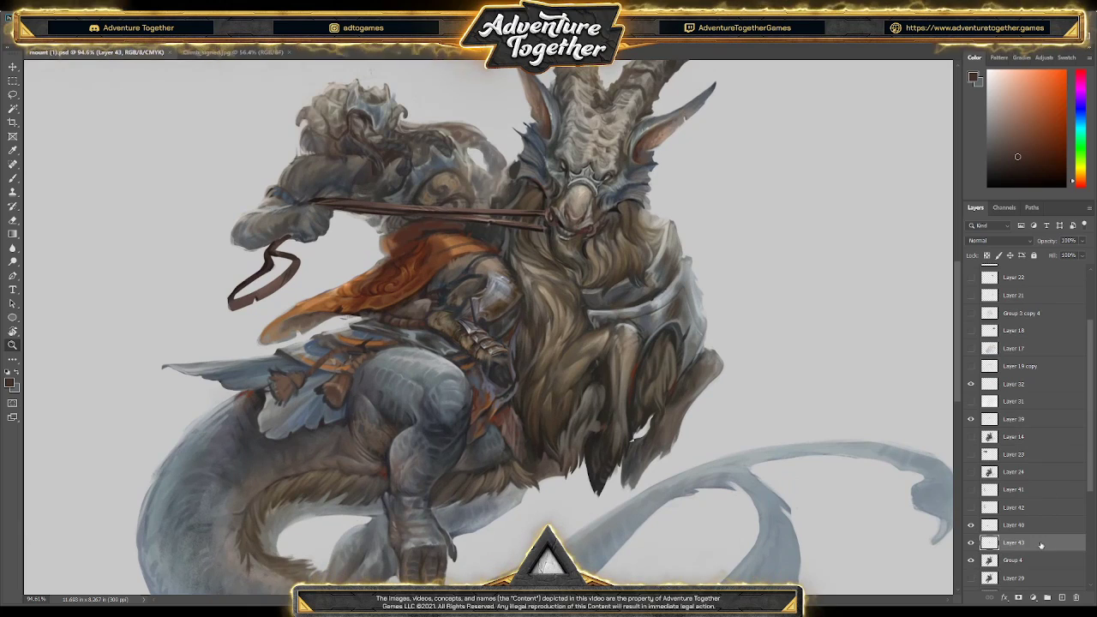
{"action": "left_click", "coordinate": [972, 544]}
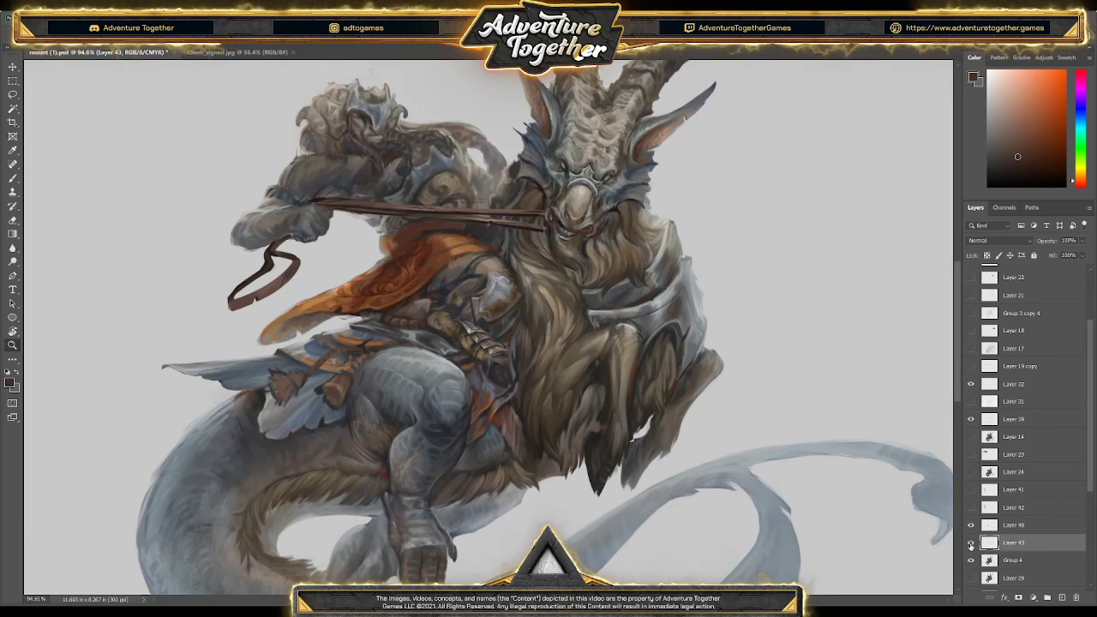
{"action": "left_click", "coordinate": [972, 544]}
{"action": "left_click", "coordinate": [971, 544]}
{"action": "left_click", "coordinate": [972, 543]}
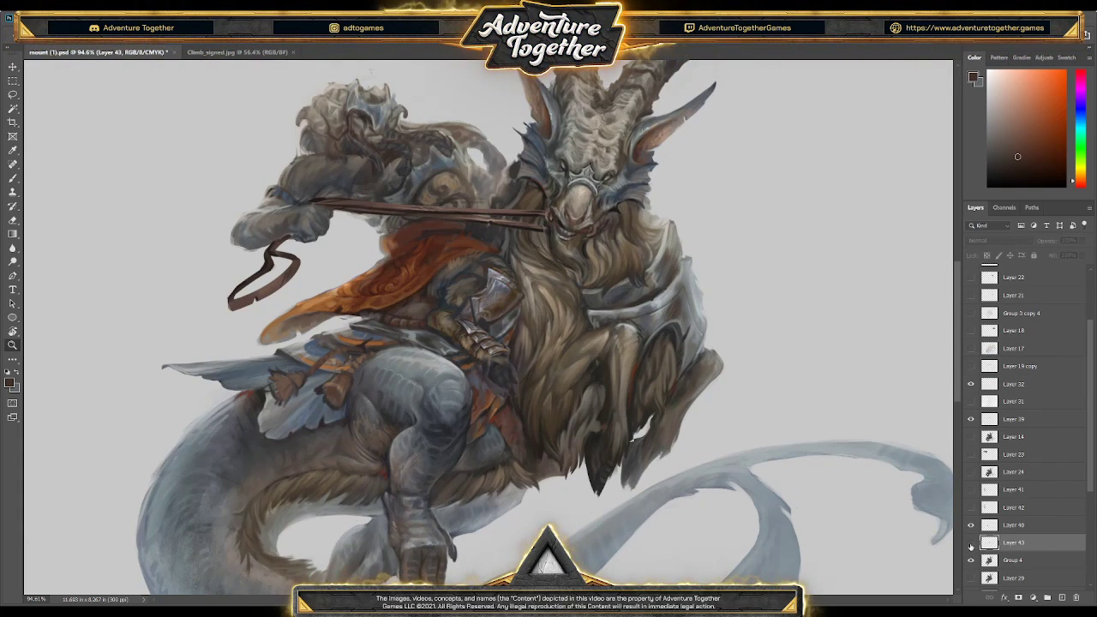
{"action": "left_click", "coordinate": [972, 544]}
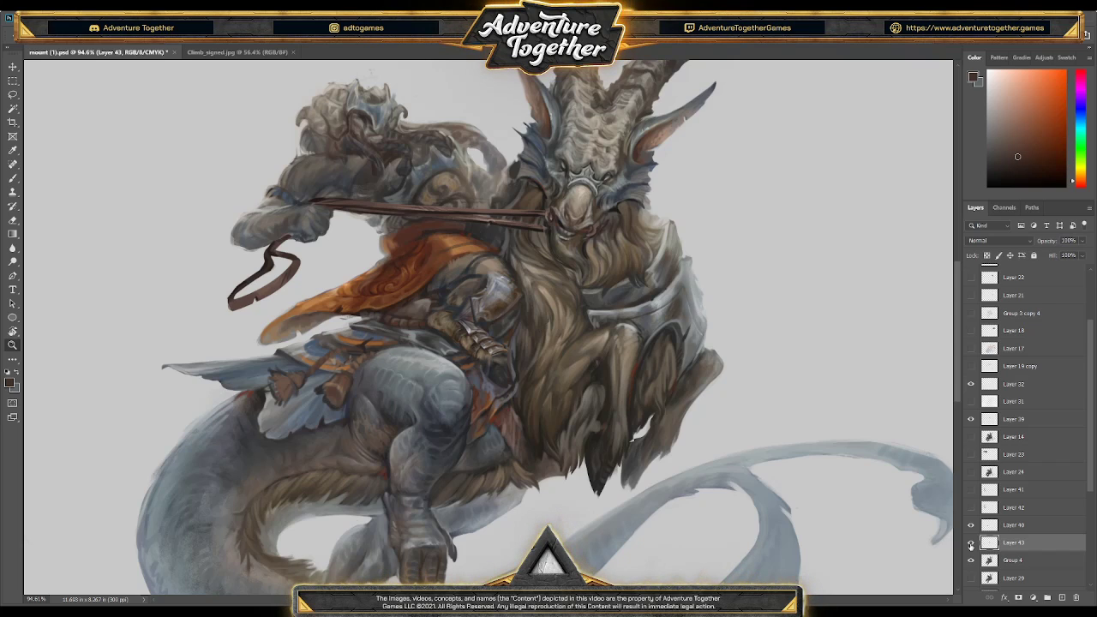
{"action": "left_click", "coordinate": [972, 544]}
{"action": "left_click", "coordinate": [971, 543]}
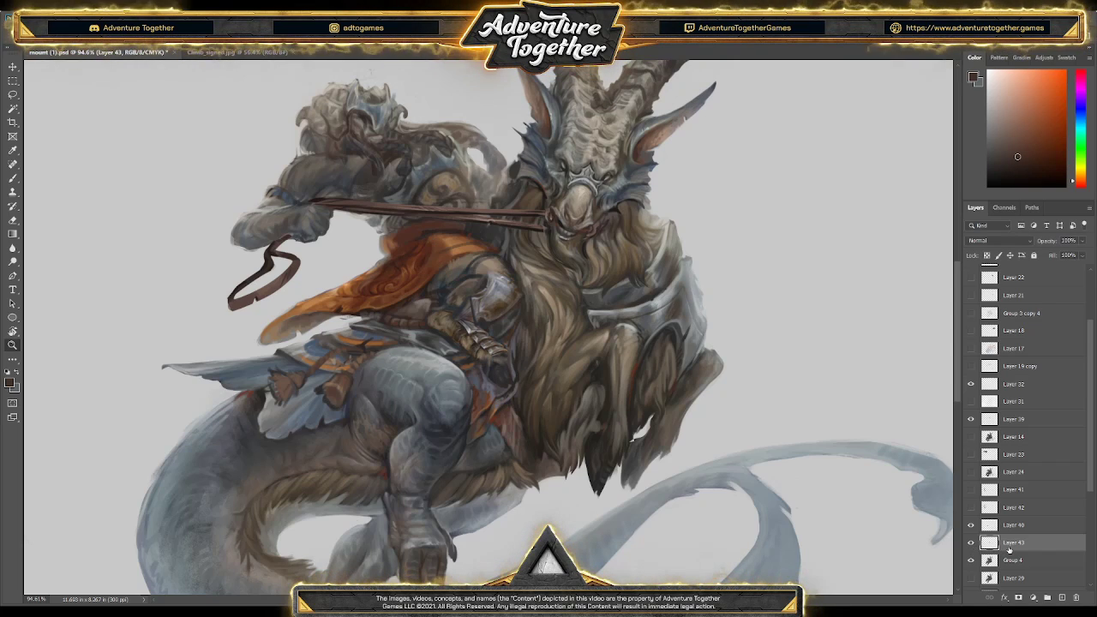
- Refine the rider's knee armour and the banded armour below it with sampled near-black, blue-grey, reddish-grey and brown tones
{"action": "key", "text": "e"}
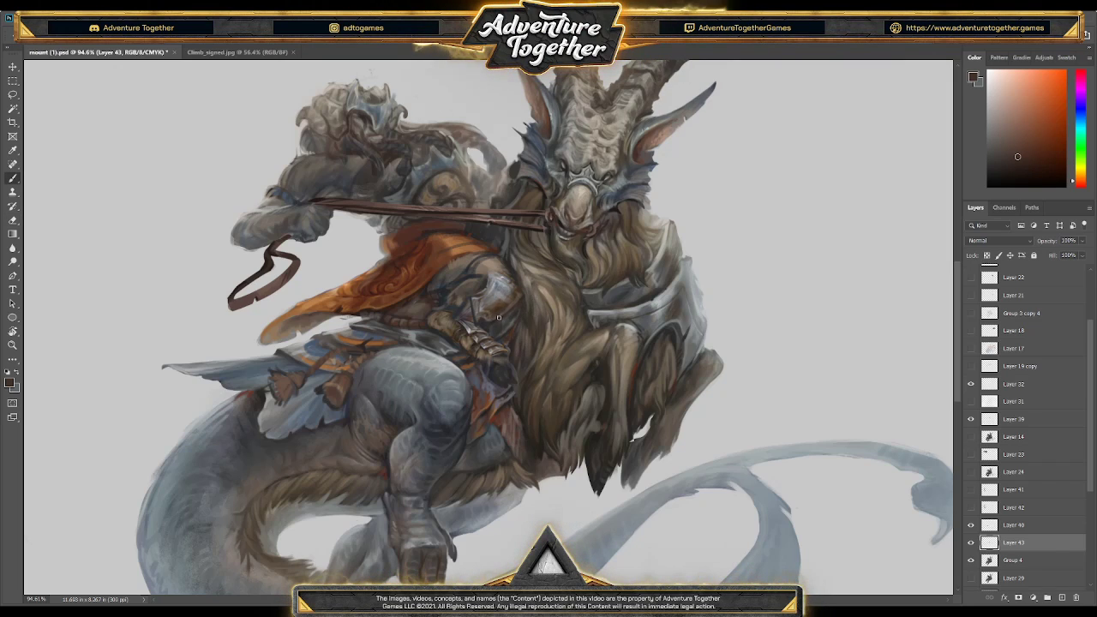
{"action": "left_click", "coordinate": [468, 245], "text": "alt"}
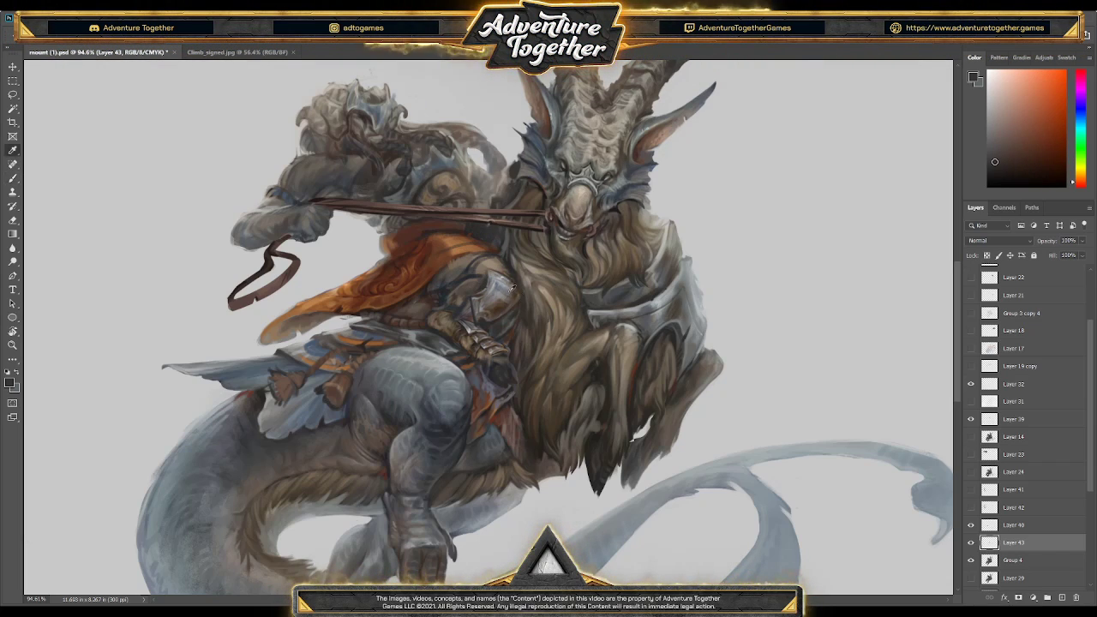
{"action": "left_click", "coordinate": [511, 293], "text": "alt"}
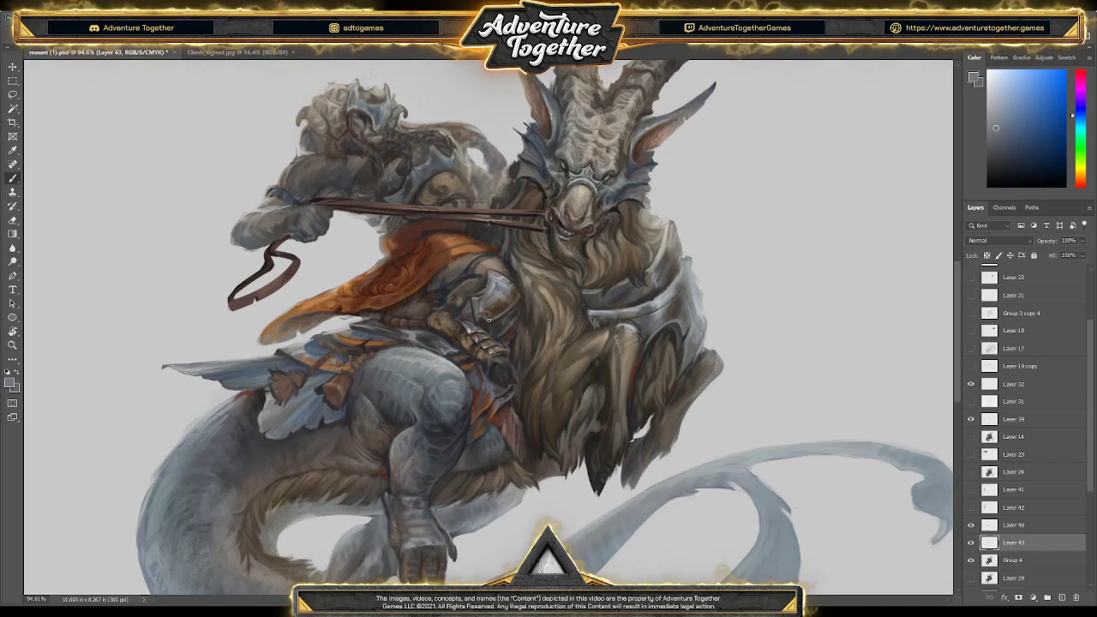
{"action": "key", "text": "alt"}
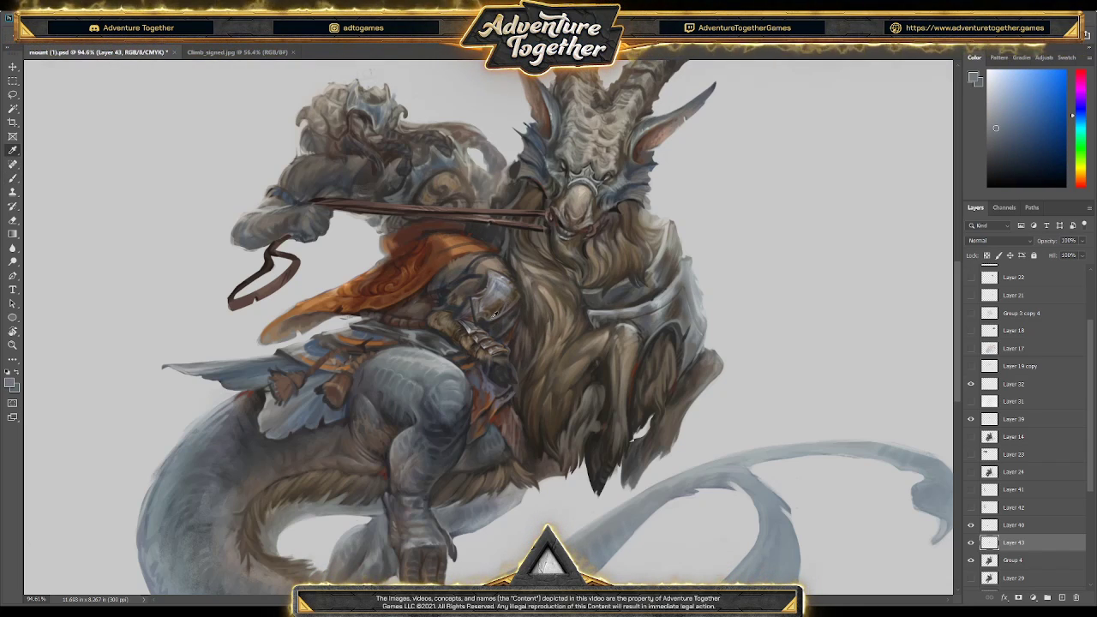
{"action": "left_click", "coordinate": [488, 316], "text": "alt"}
{"action": "left_click", "coordinate": [465, 308], "text": "alt"}
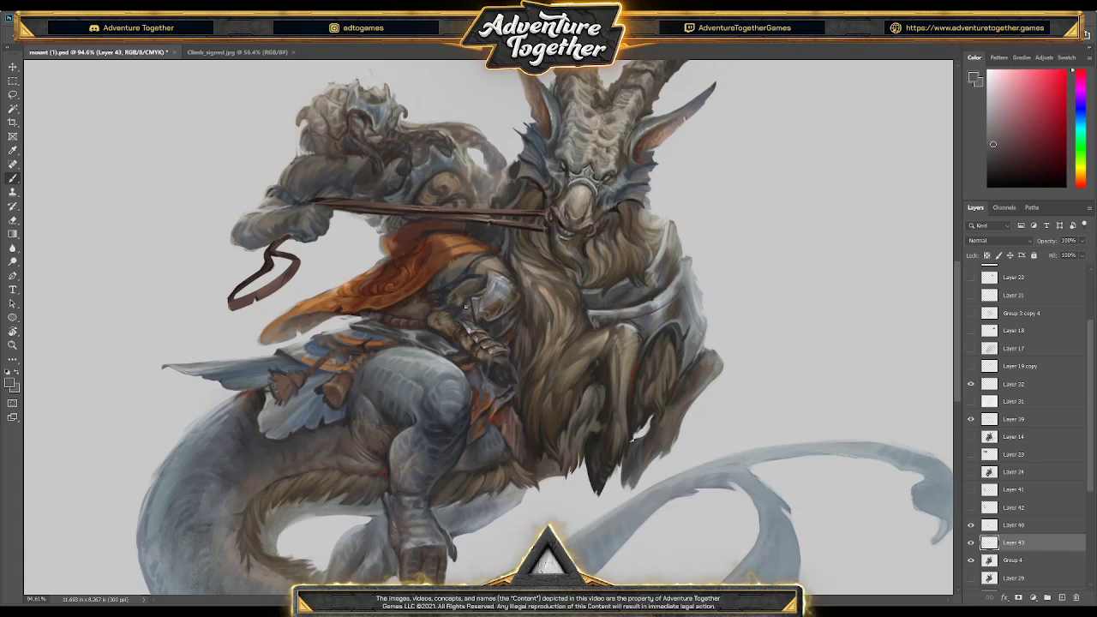
{"action": "left_click", "coordinate": [478, 319], "text": "alt"}
{"action": "left_click", "coordinate": [464, 345], "text": "alt"}
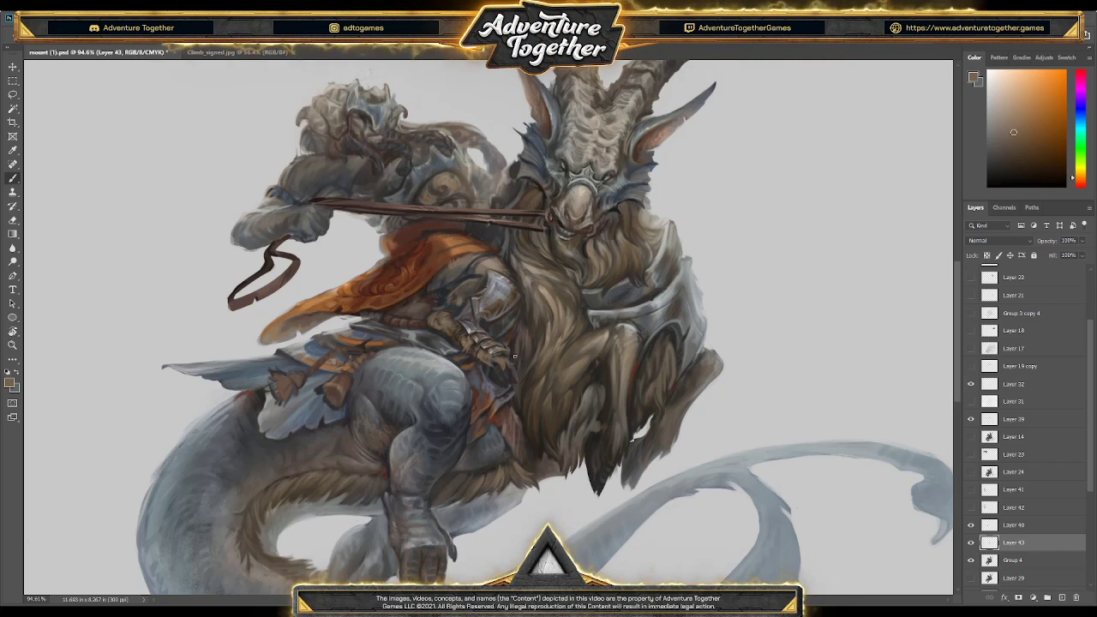
- Paint near-black and dark brown shadows along the mount's fur beside the rider's knee armour
{"action": "left_click", "coordinate": [493, 370], "text": "alt"}
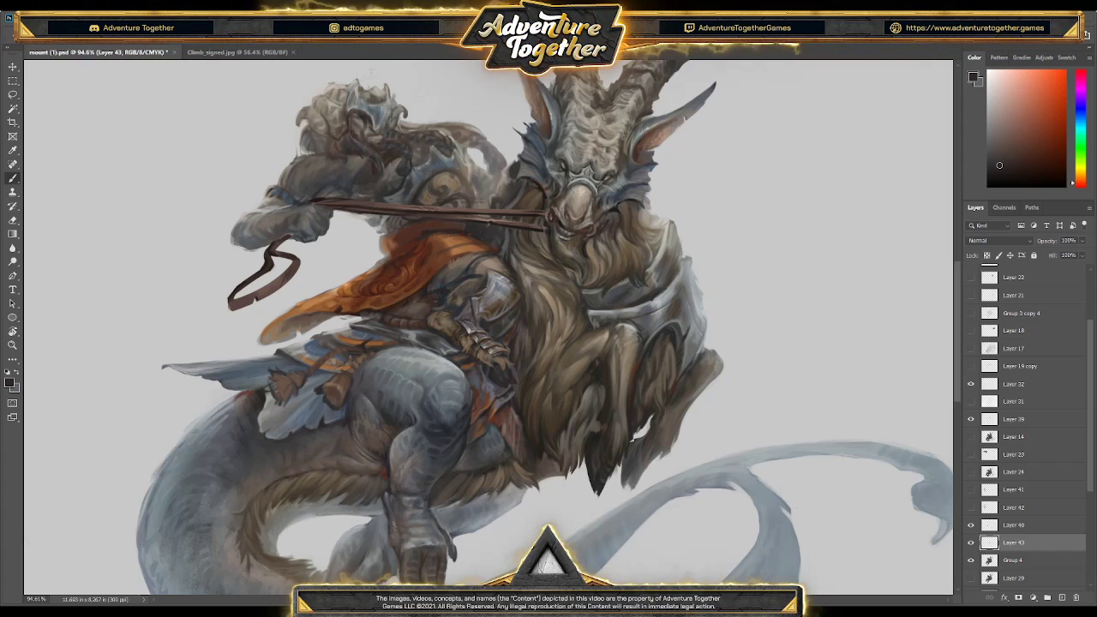
{"action": "left_click", "coordinate": [525, 316]}
{"action": "mouse_move", "coordinate": [523, 311]}
{"action": "left_mouse_down"}
{"action": "mouse_move", "coordinate": [533, 319]}
{"action": "mouse_move", "coordinate": [515, 283]}
{"action": "mouse_move", "coordinate": [532, 283]}
{"action": "left_mouse_up"}
{"action": "key", "text": "z"}
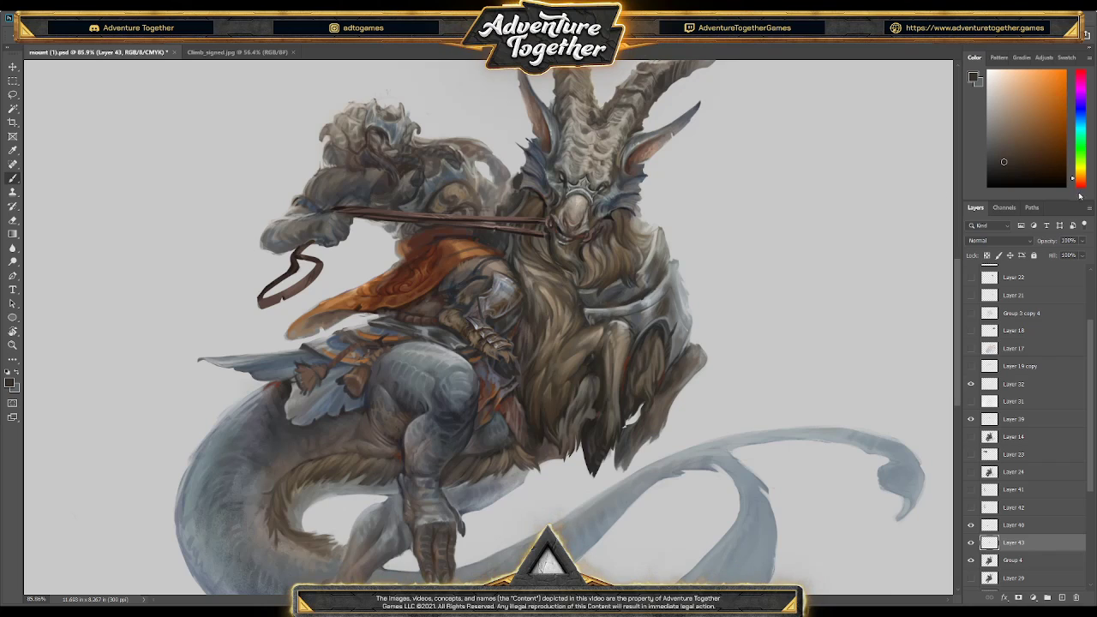
- Add a new layer above Layer 43 and set the paint colour to dark red
{"action": "left_click", "coordinate": [1080, 194]}
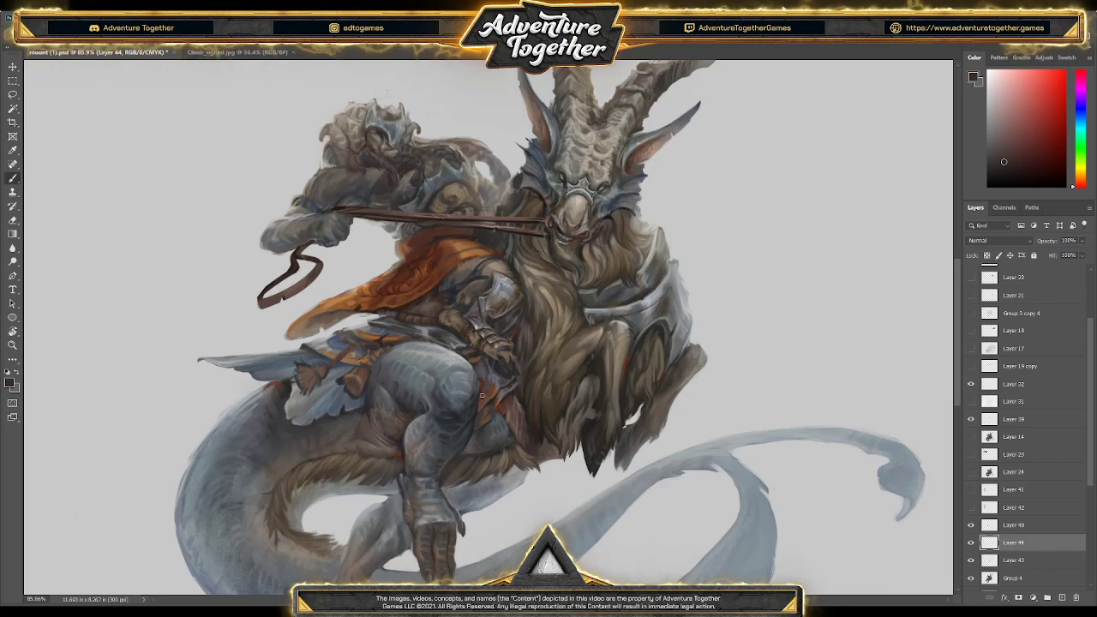
{"action": "left_click", "coordinate": [972, 543]}
{"action": "left_click", "coordinate": [971, 543]}
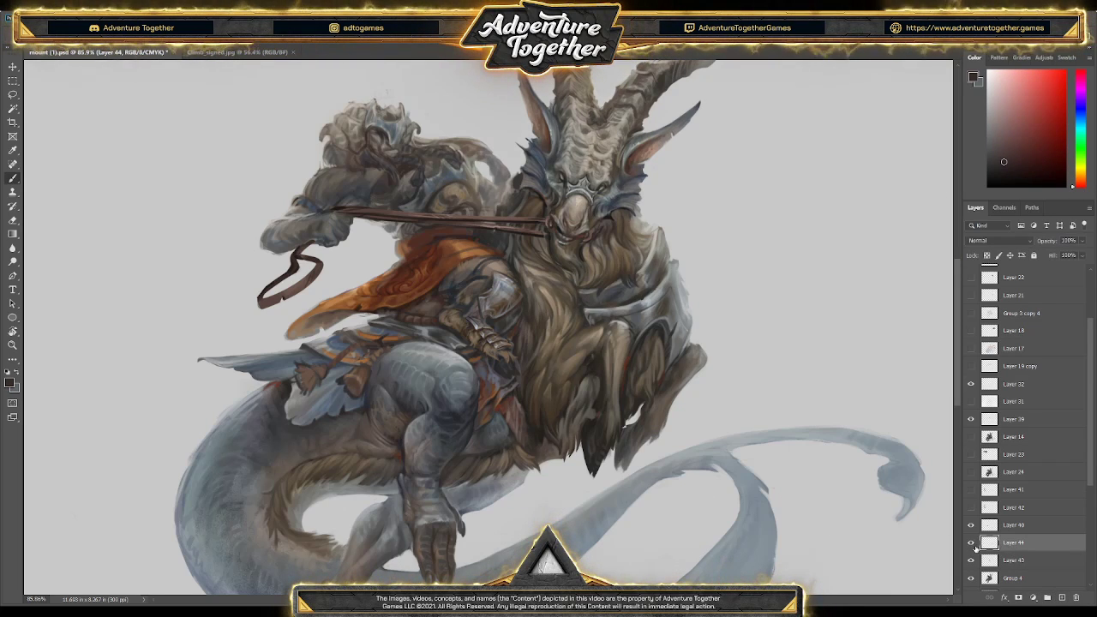
{"action": "left_click", "coordinate": [1056, 129]}
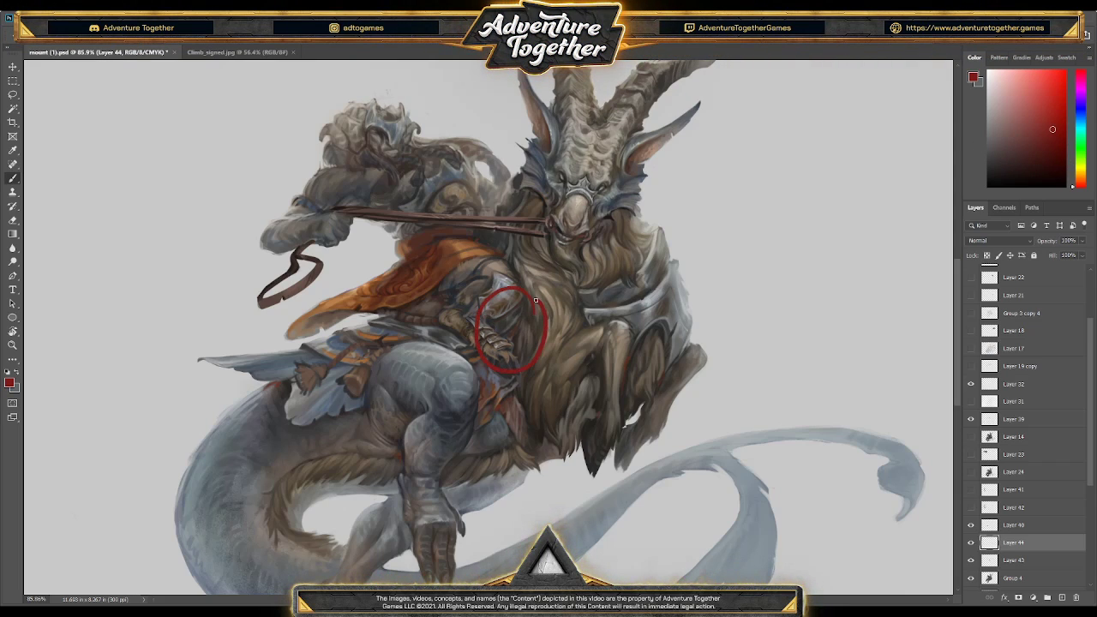
- Annotate the rider's knee armour with a dark red circle, an arrow, the handwritten word "ANNOYING" and a ">_<" face
{"action": "mouse_move", "coordinate": [727, 218]}
{"action": "left_mouse_down"}
{"action": "mouse_move", "coordinate": [719, 231]}
{"action": "mouse_move", "coordinate": [772, 186]}
{"action": "mouse_move", "coordinate": [783, 214]}
{"action": "left_mouse_up"}
{"action": "mouse_move", "coordinate": [766, 204]}
{"action": "left_mouse_down"}
{"action": "mouse_move", "coordinate": [819, 181]}
{"action": "mouse_move", "coordinate": [839, 195]}
{"action": "mouse_move", "coordinate": [842, 179]}
{"action": "mouse_move", "coordinate": [842, 209]}
{"action": "mouse_move", "coordinate": [866, 178]}
{"action": "mouse_move", "coordinate": [893, 183]}
{"action": "left_mouse_up"}
{"action": "left_click", "coordinate": [865, 178]}
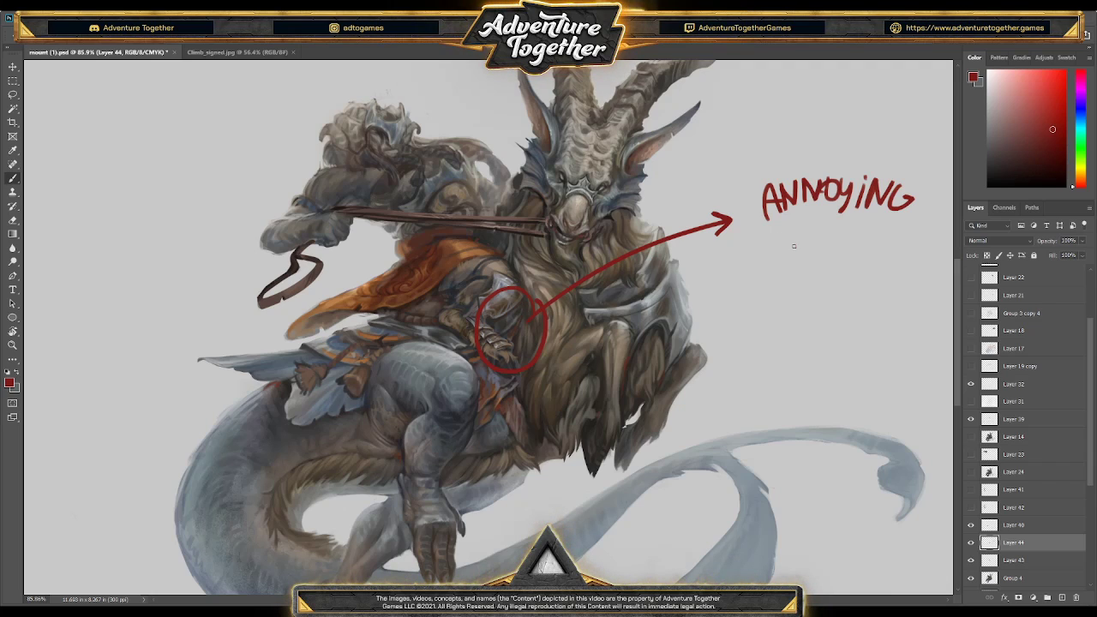
{"action": "left_click_drag", "start_coordinate": [854, 241], "coordinate": [856, 257]}
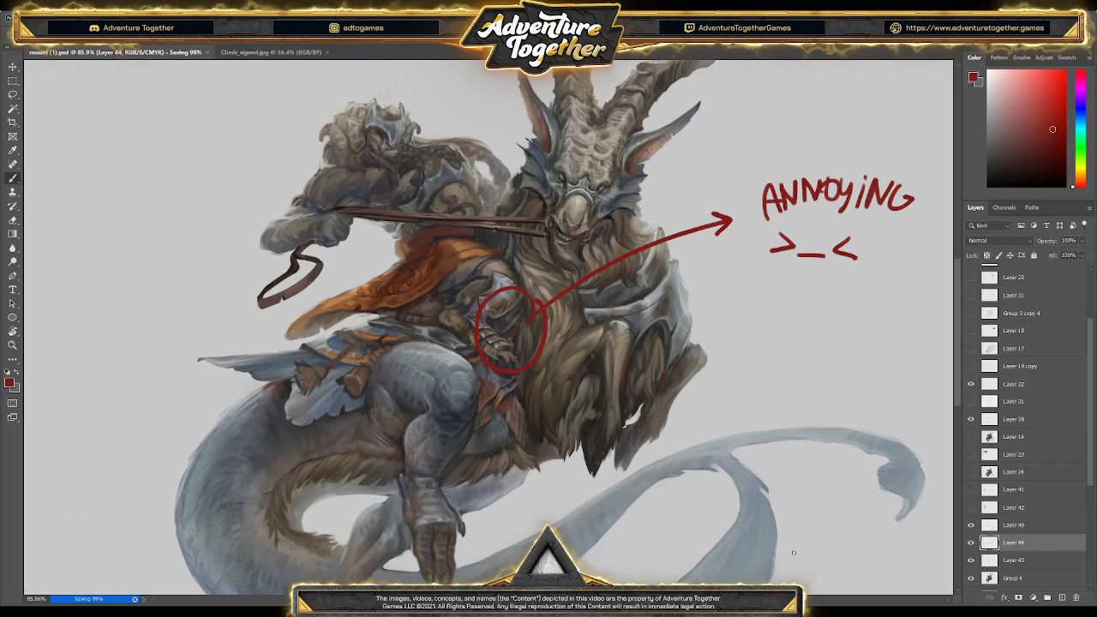
- Select Group 4 and refine the ridged forehead between the mount's horns with sampled muted brown and light beige-grey tones
{"action": "scroll", "coordinate": [654, 531], "scroll_direction": "down", "scroll_amount": 3}
{"action": "scroll", "coordinate": [489, 326], "scroll_direction": "right", "scroll_amount": 3}
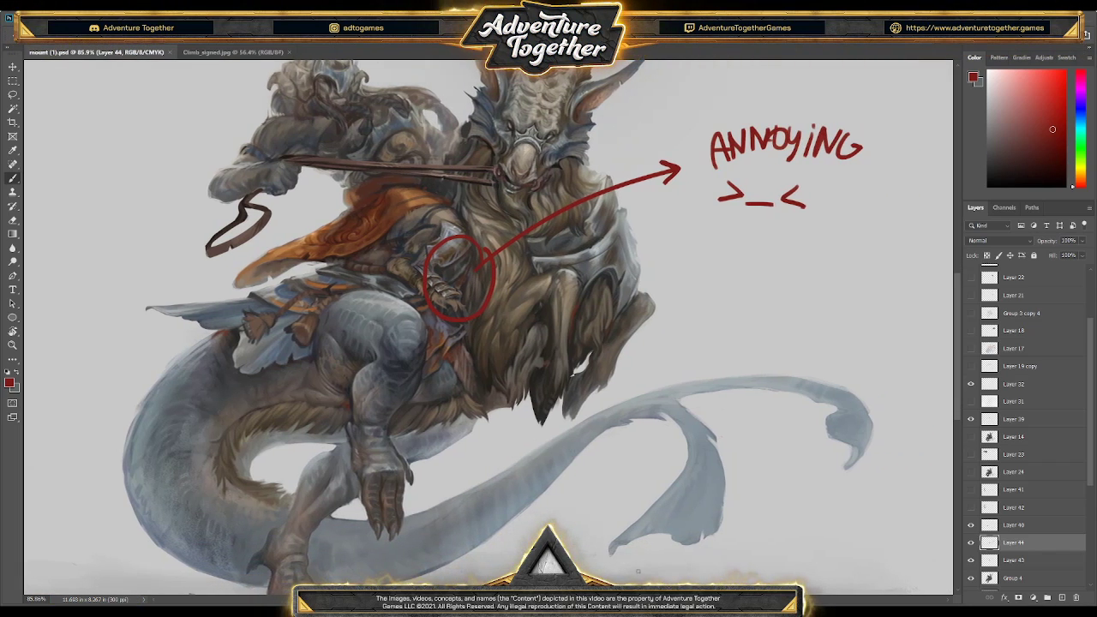
{"action": "scroll", "coordinate": [489, 325], "scroll_direction": "up", "scroll_amount": 3}
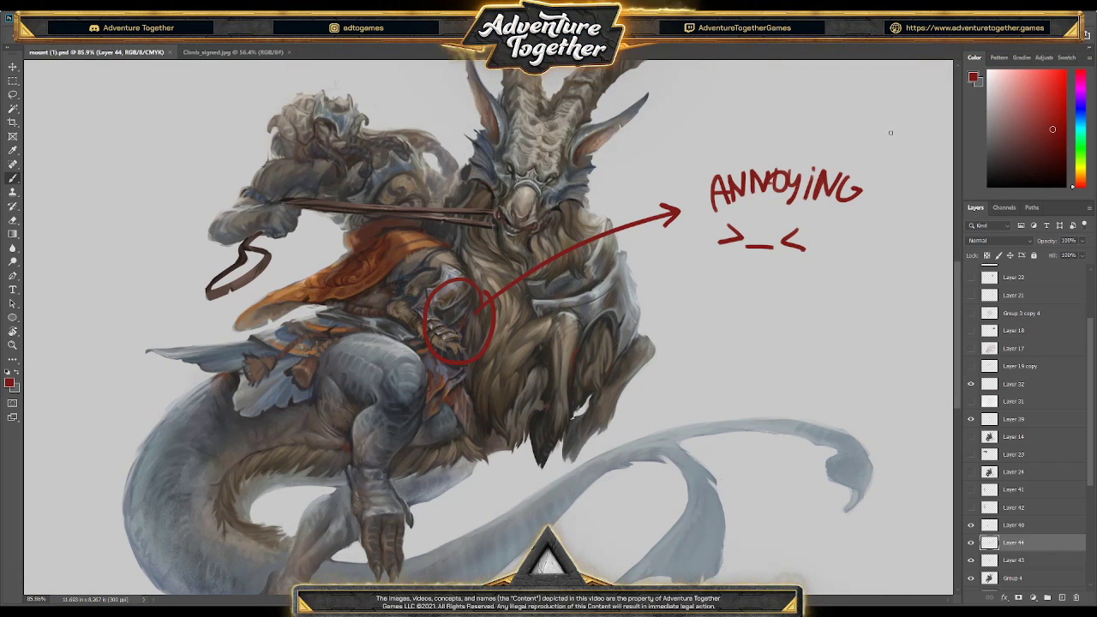
{"action": "left_click", "coordinate": [1012, 578]}
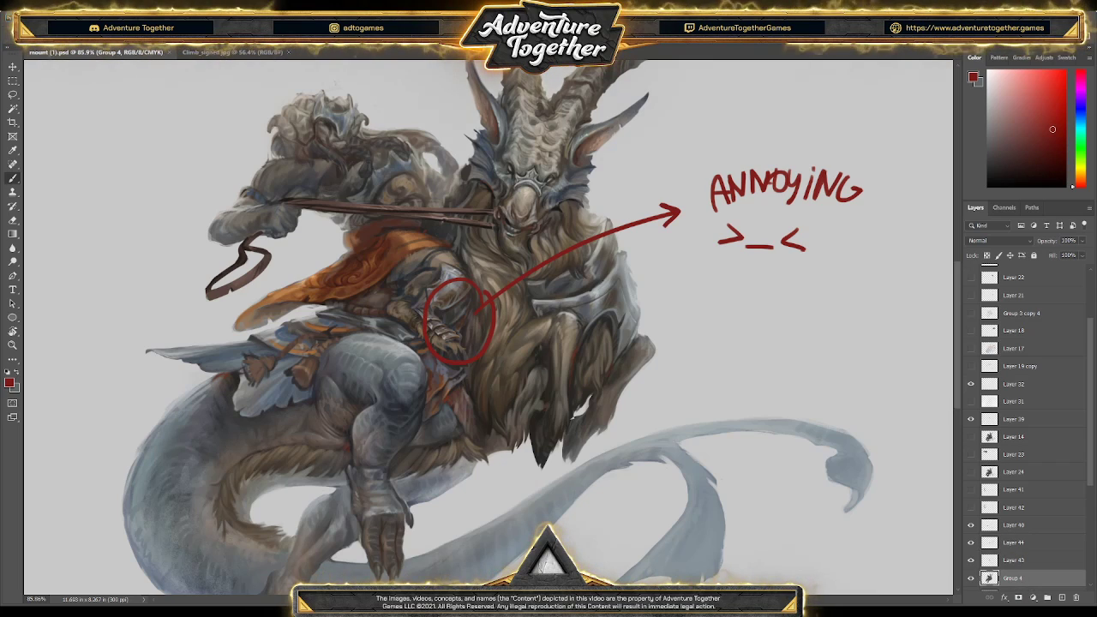
{"action": "scroll", "coordinate": [519, 273], "scroll_direction": "up", "scroll_amount": 3}
{"action": "scroll", "coordinate": [520, 274], "scroll_direction": "up", "scroll_amount": 1}
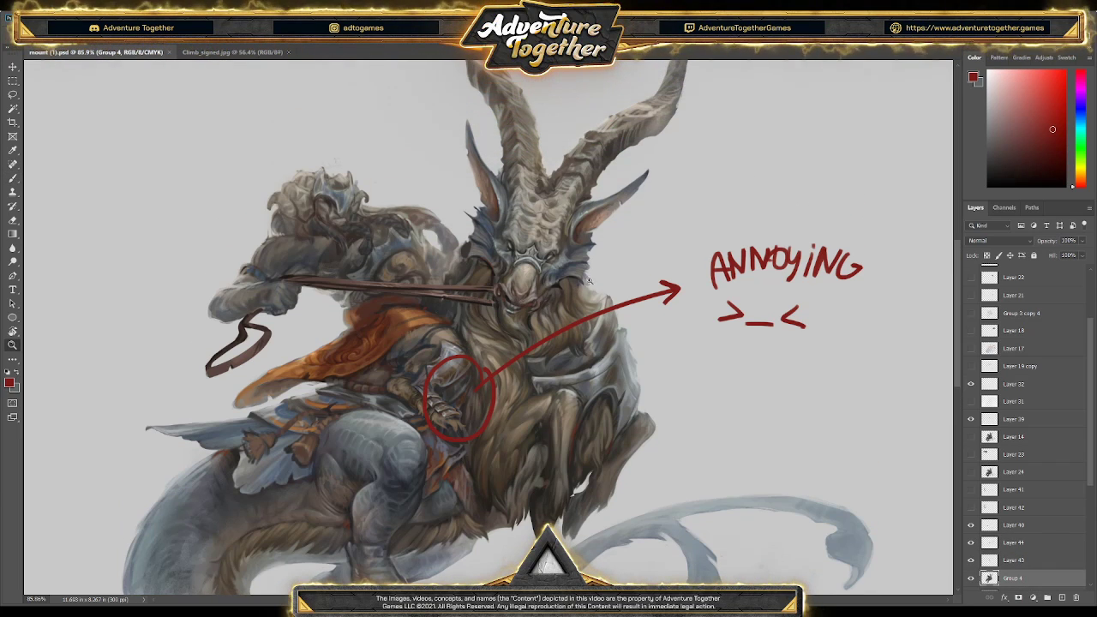
{"action": "scroll", "coordinate": [585, 257], "scroll_direction": "up", "scroll_amount": 2}
{"action": "scroll", "coordinate": [585, 257], "scroll_direction": "up", "scroll_amount": 2}
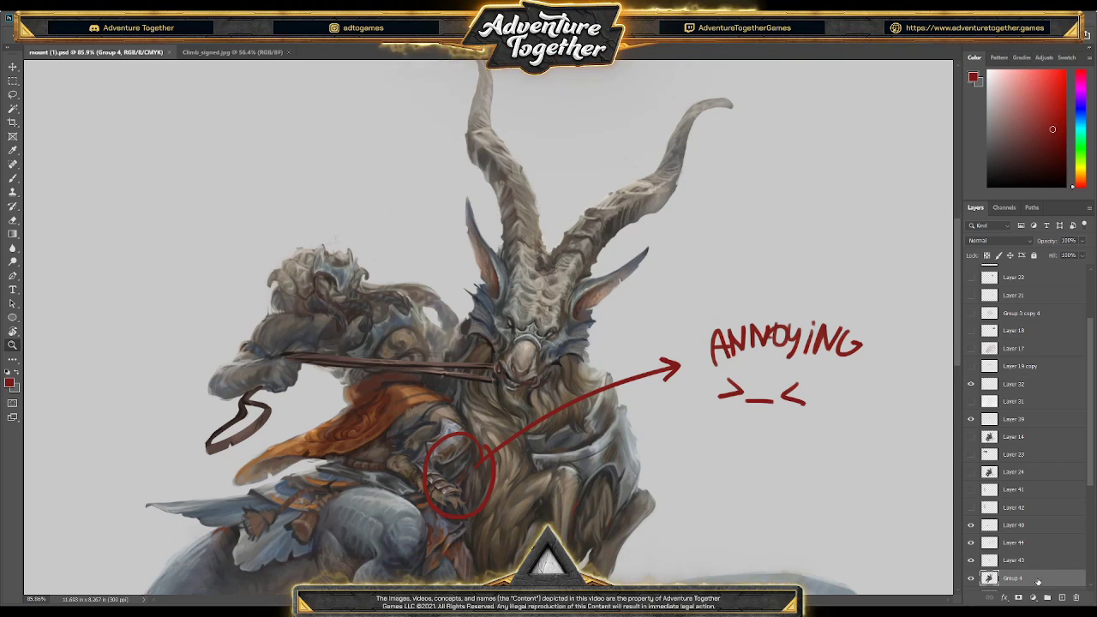
{"action": "scroll", "coordinate": [545, 338], "scroll_direction": "up", "scroll_amount": 1}
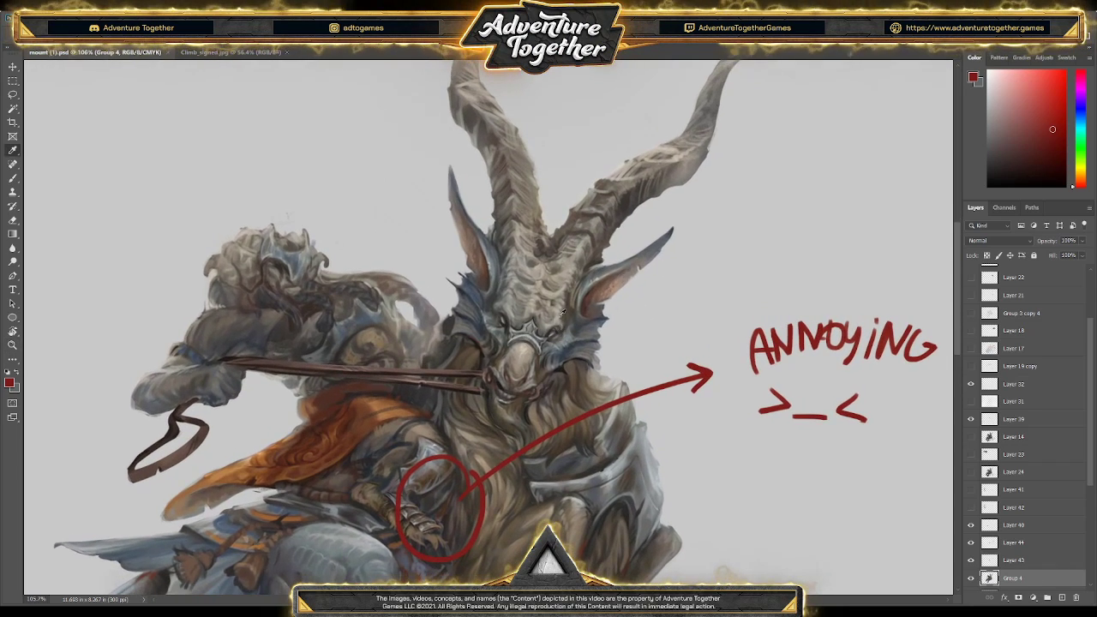
{"action": "left_click", "coordinate": [594, 291], "text": "alt"}
{"action": "left_click", "coordinate": [545, 233], "text": "alt"}
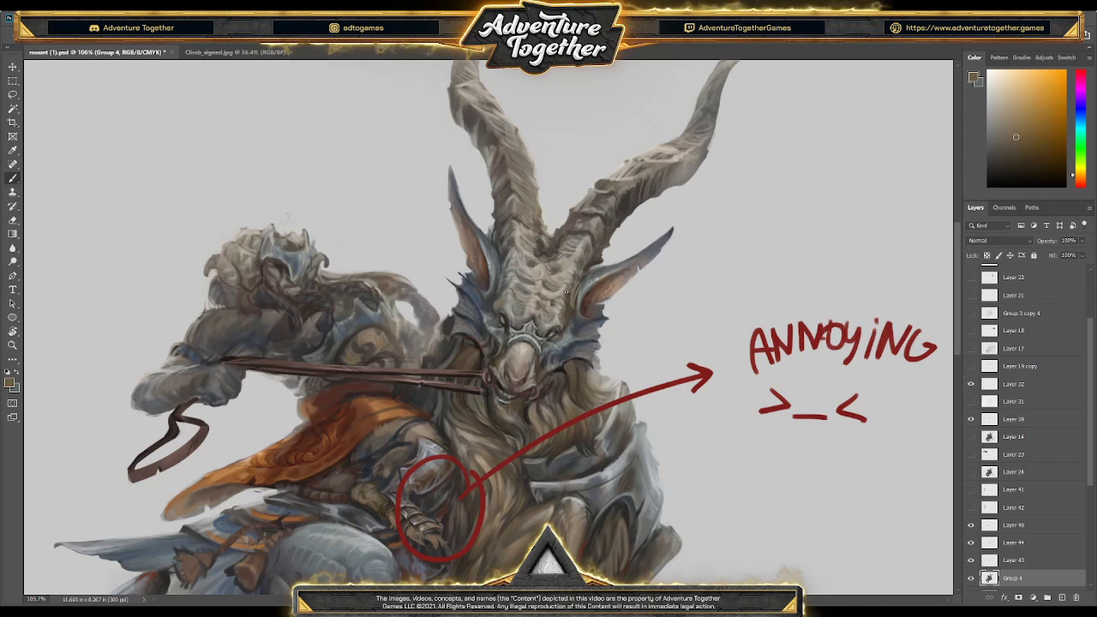
{"action": "key", "text": "alt"}
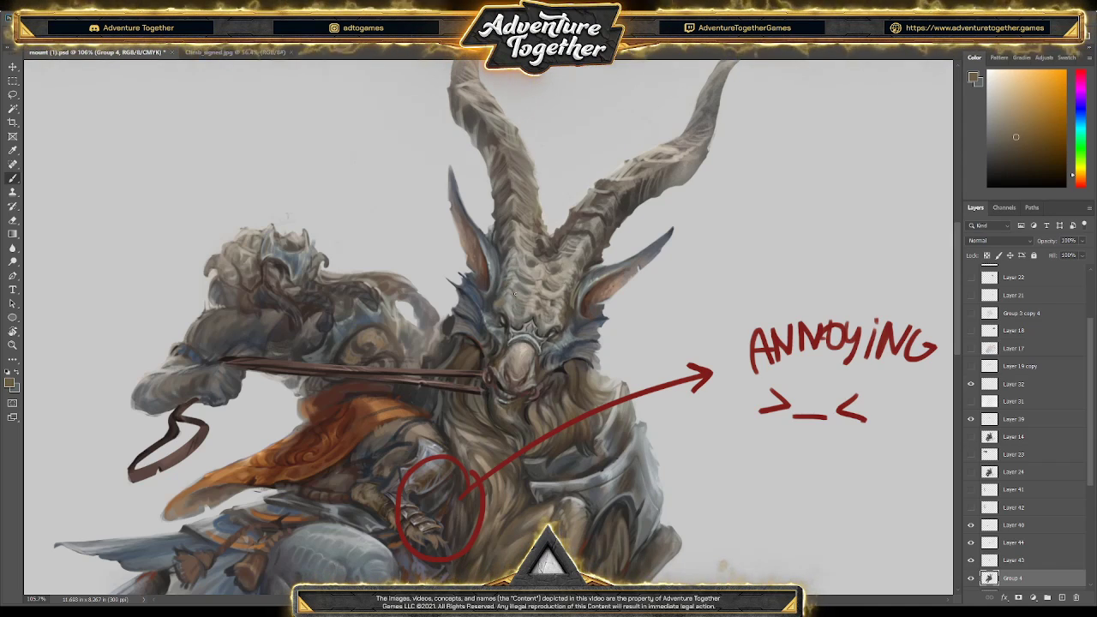
{"action": "left_click", "coordinate": [531, 283], "text": "alt"}
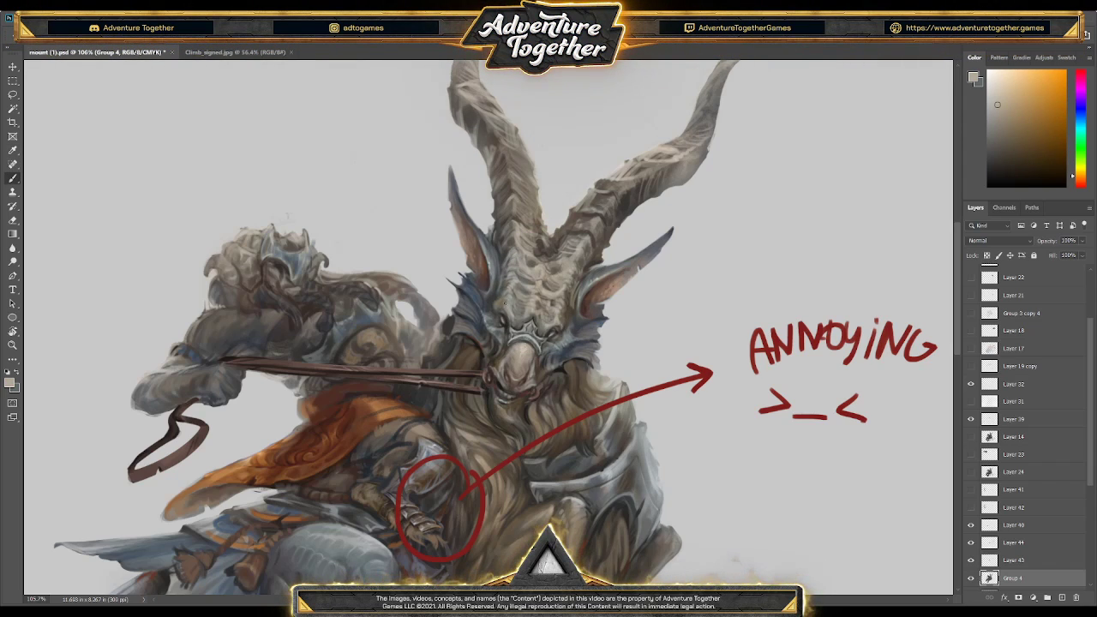
- Refine the mount's eye on the rider's side with sampled dark grey, teal-grey and green-grey tones
{"action": "left_click", "coordinate": [510, 314], "text": "alt"}
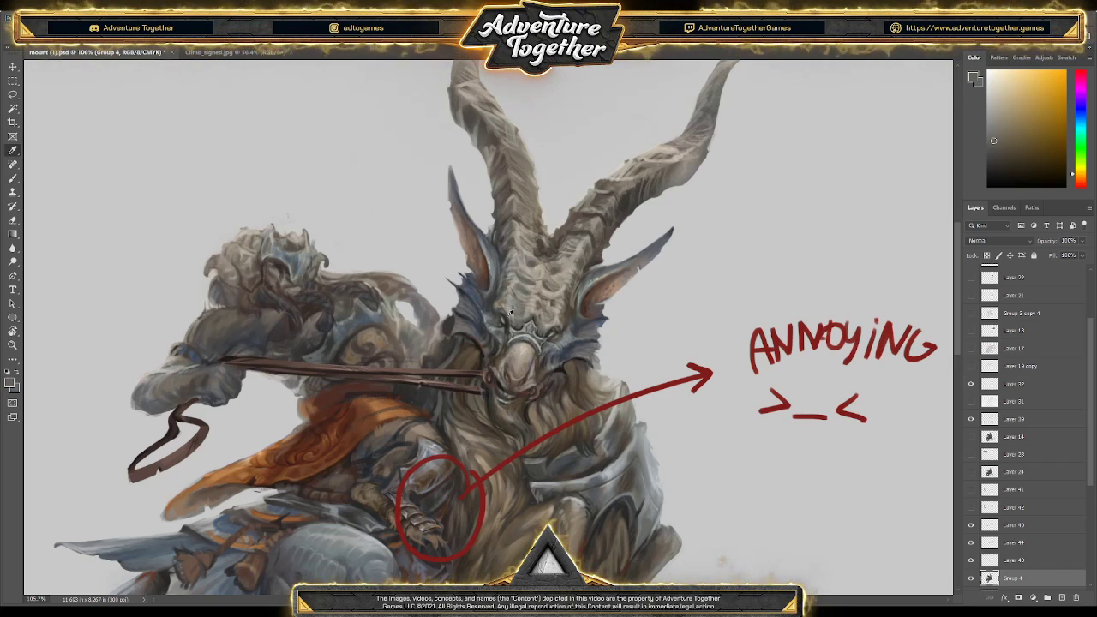
{"action": "left_click", "coordinate": [501, 322], "text": "alt"}
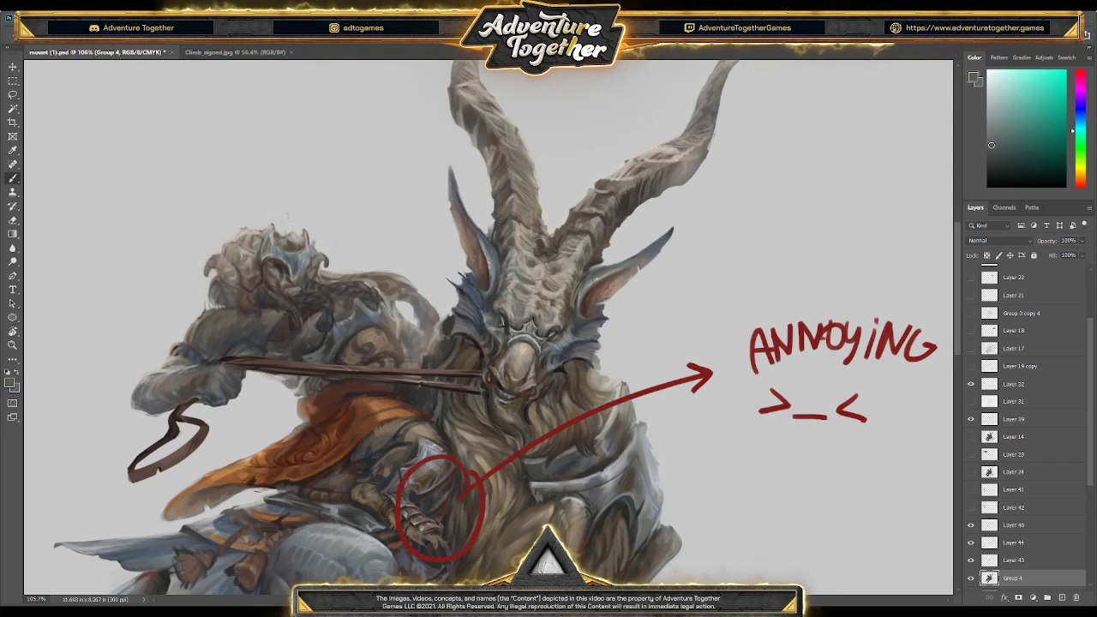
{"action": "left_click", "coordinate": [500, 322], "text": "alt"}
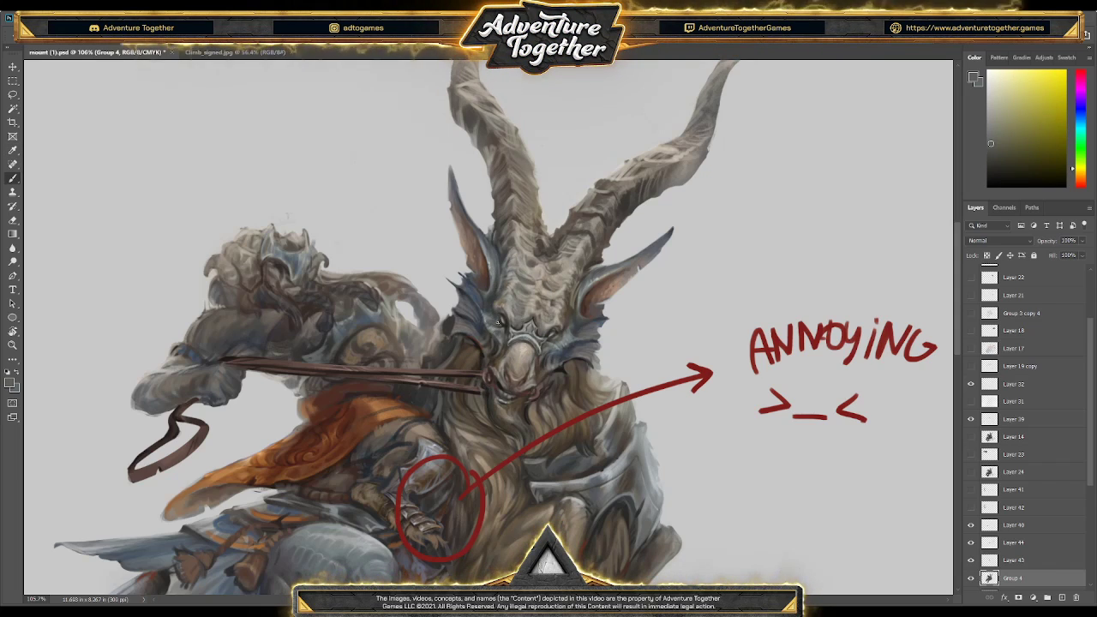
{"action": "left_click", "coordinate": [498, 323], "text": "alt"}
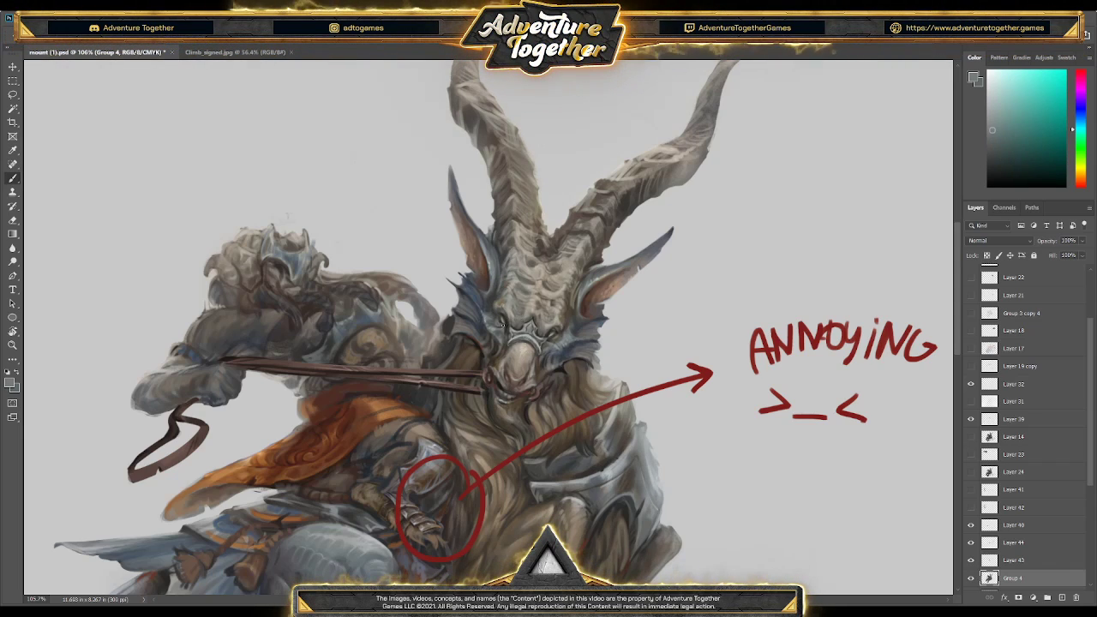
{"action": "left_click", "coordinate": [506, 322], "text": "alt"}
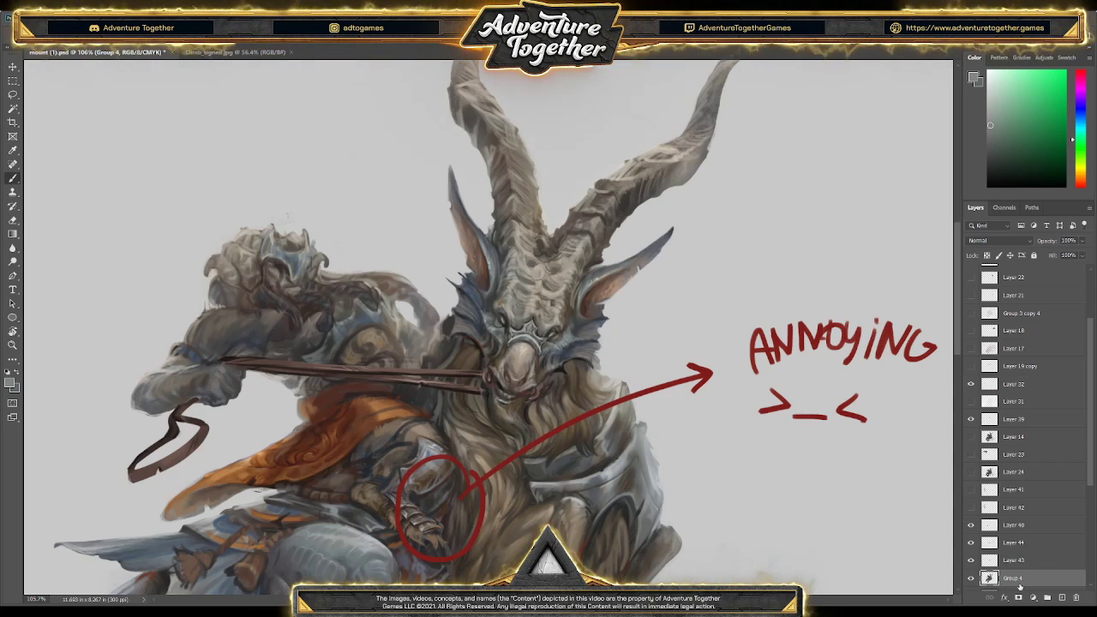
- Touch up the mount's face beside the cheek fins and far ear with sampled near-black and dark reddish-grey tones
{"action": "key", "text": "i"}
{"action": "left_click", "coordinate": [468, 342]}
{"action": "key", "text": "b"}
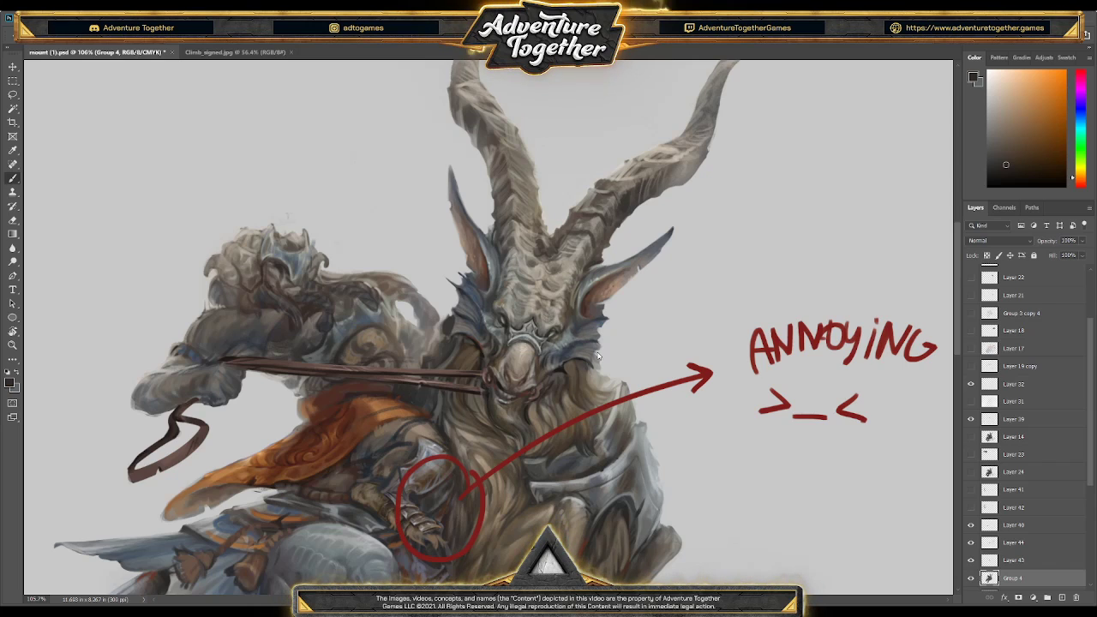
{"action": "left_click", "coordinate": [585, 307], "text": "alt"}
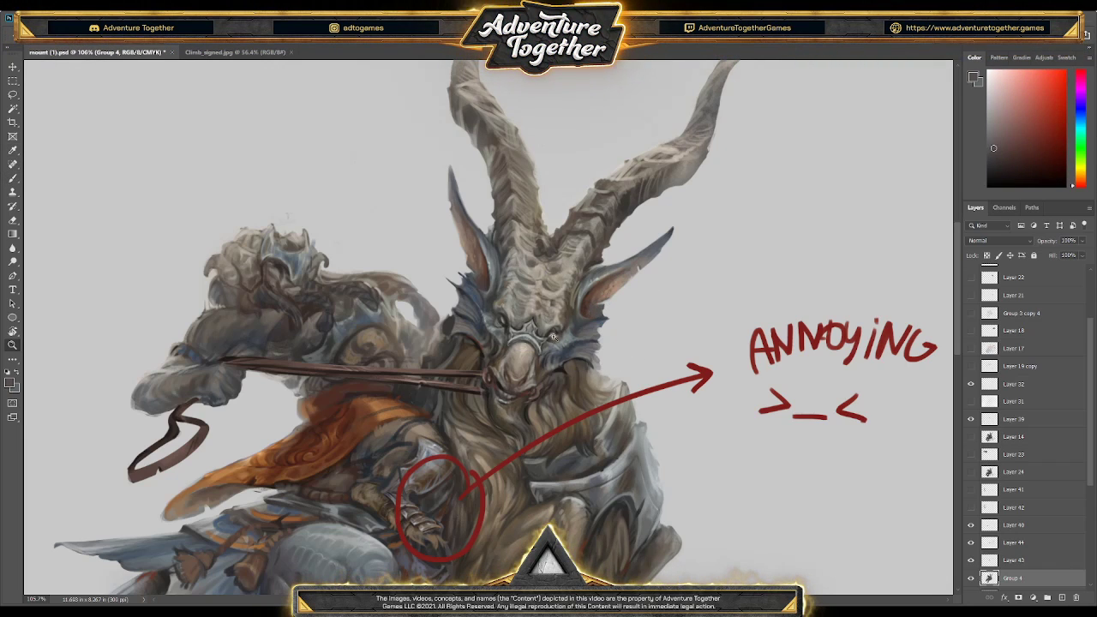
- Paint finer detail into the mount's brow and lower forehead ridges with sampled dark and medium warm greys
{"action": "scroll", "coordinate": [525, 397], "scroll_direction": "up", "scroll_amount": 3}
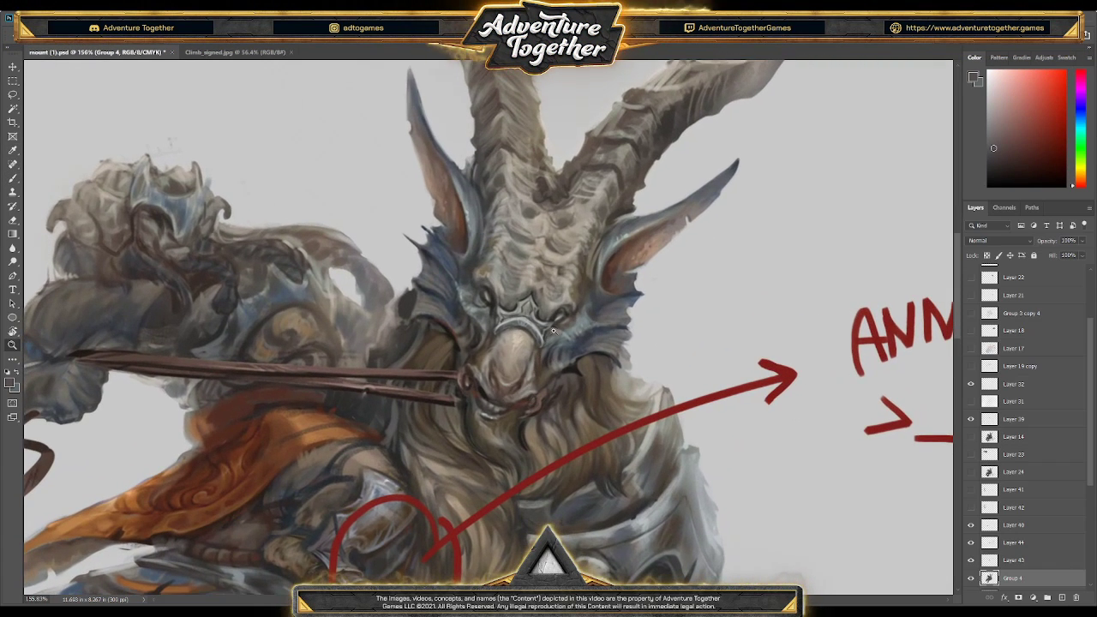
{"action": "left_click", "coordinate": [527, 296]}
{"action": "key", "text": "b"}
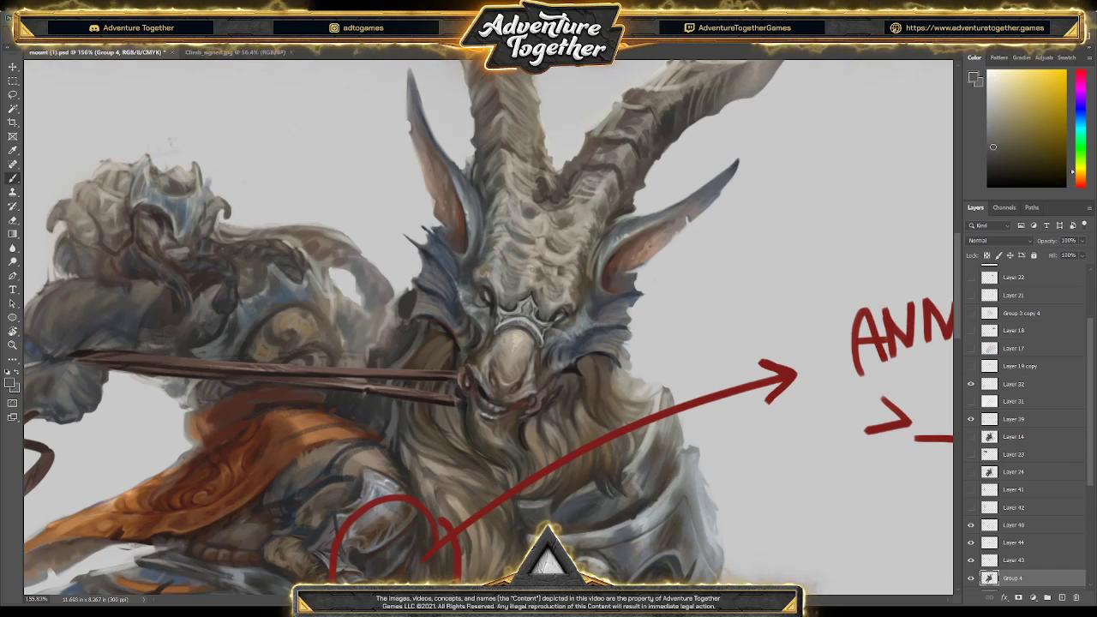
{"action": "left_click", "coordinate": [518, 283], "text": "alt"}
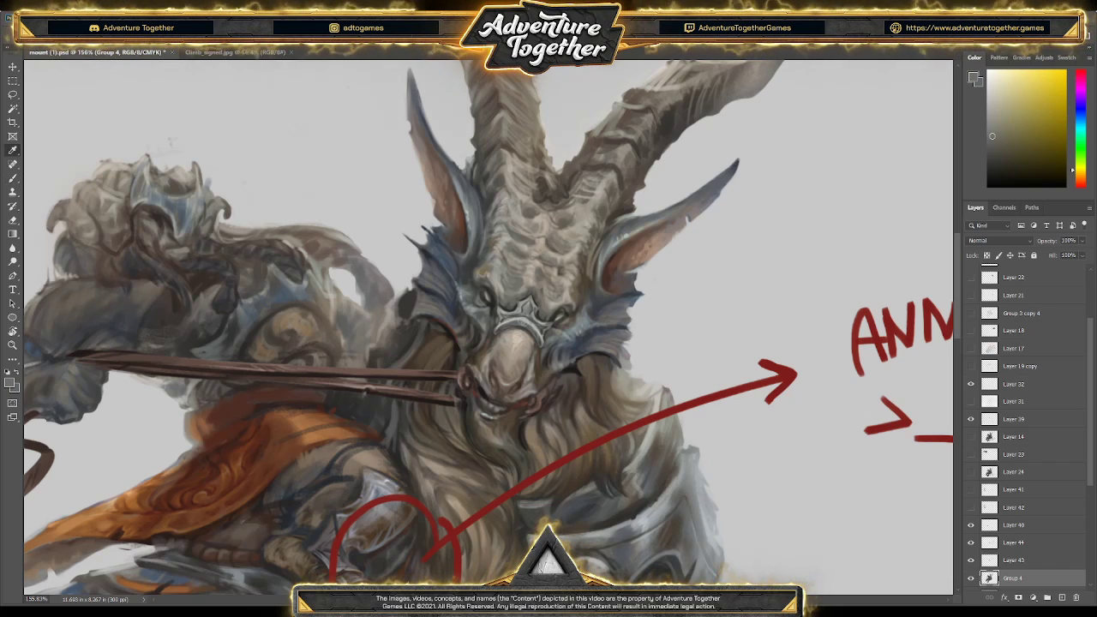
{"action": "left_click", "coordinate": [526, 251], "text": "alt"}
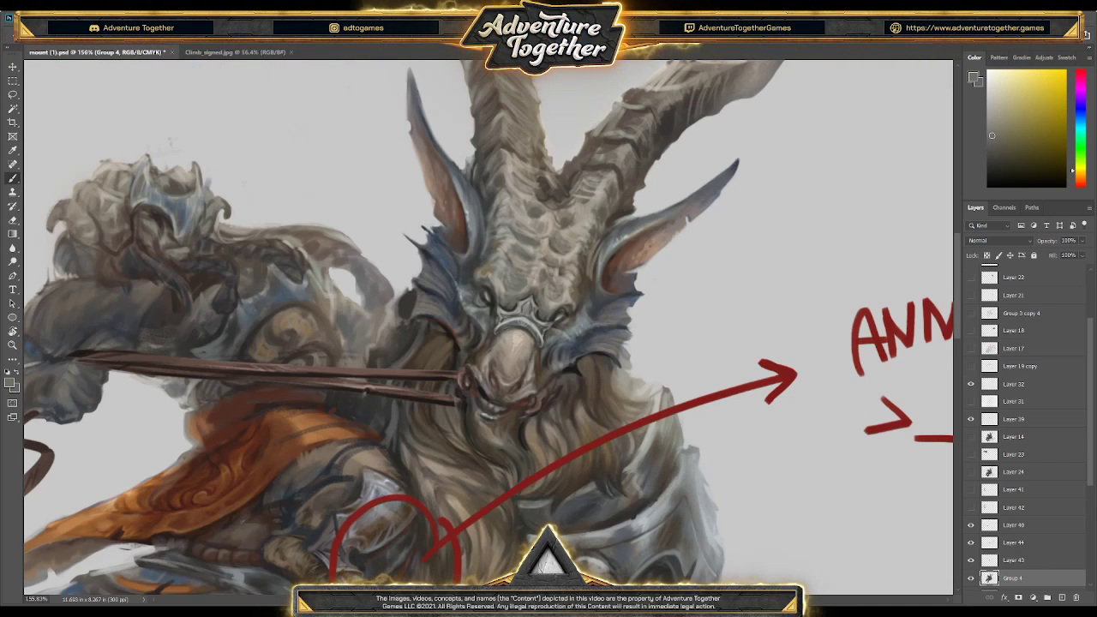
- Refine the mount's forehead with sampled dark brown, grey-brown and light grey tones, and save the painting
{"action": "left_click_drag", "start_coordinate": [566, 274], "coordinate": [481, 486]}
{"action": "left_click_drag", "start_coordinate": [505, 592], "coordinate": [613, 592]}
{"action": "scroll", "coordinate": [700, 396], "scroll_direction": "down", "scroll_amount": 5}
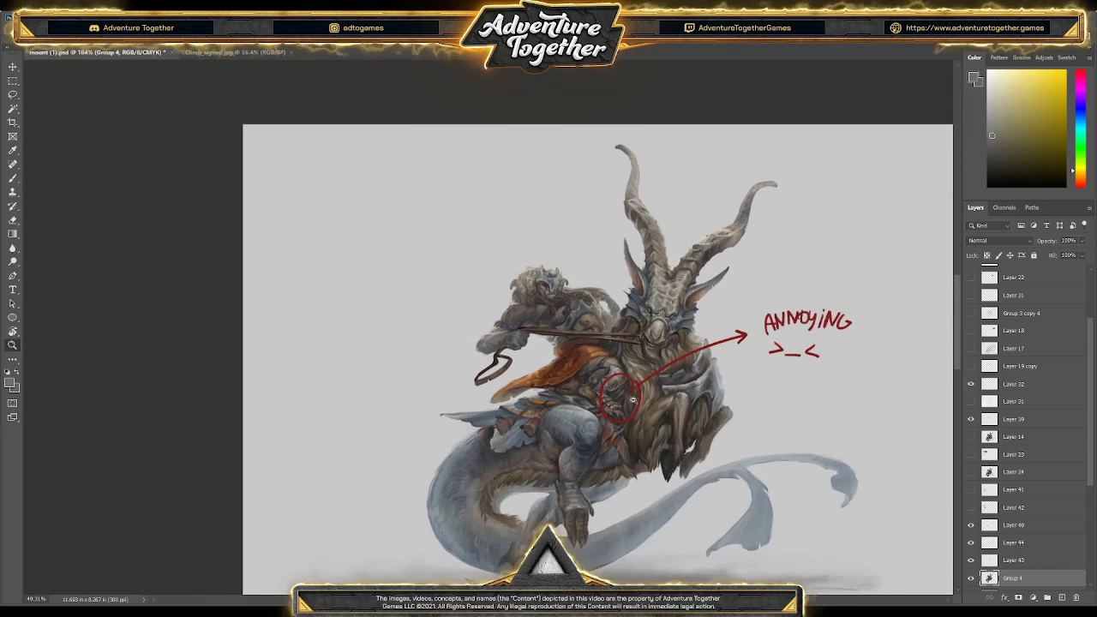
{"action": "scroll", "coordinate": [724, 178], "scroll_direction": "up", "scroll_amount": 2}
{"action": "left_click_drag", "start_coordinate": [686, 343], "coordinate": [557, 343]}
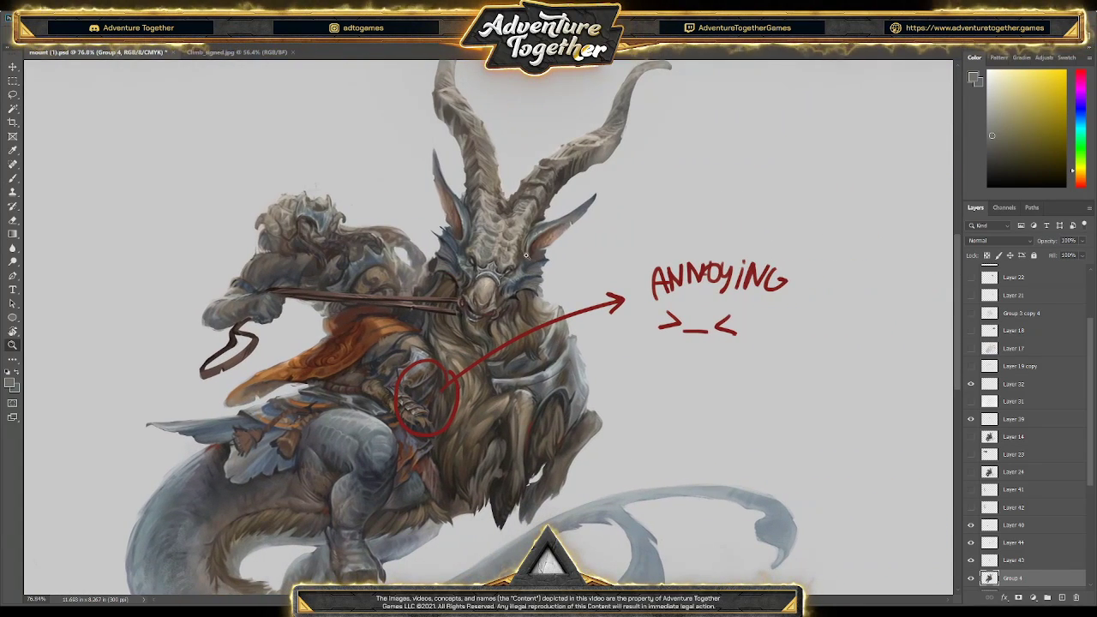
{"action": "scroll", "coordinate": [531, 261], "scroll_direction": "up", "scroll_amount": 2}
{"action": "left_click", "coordinate": [496, 198], "text": "alt"}
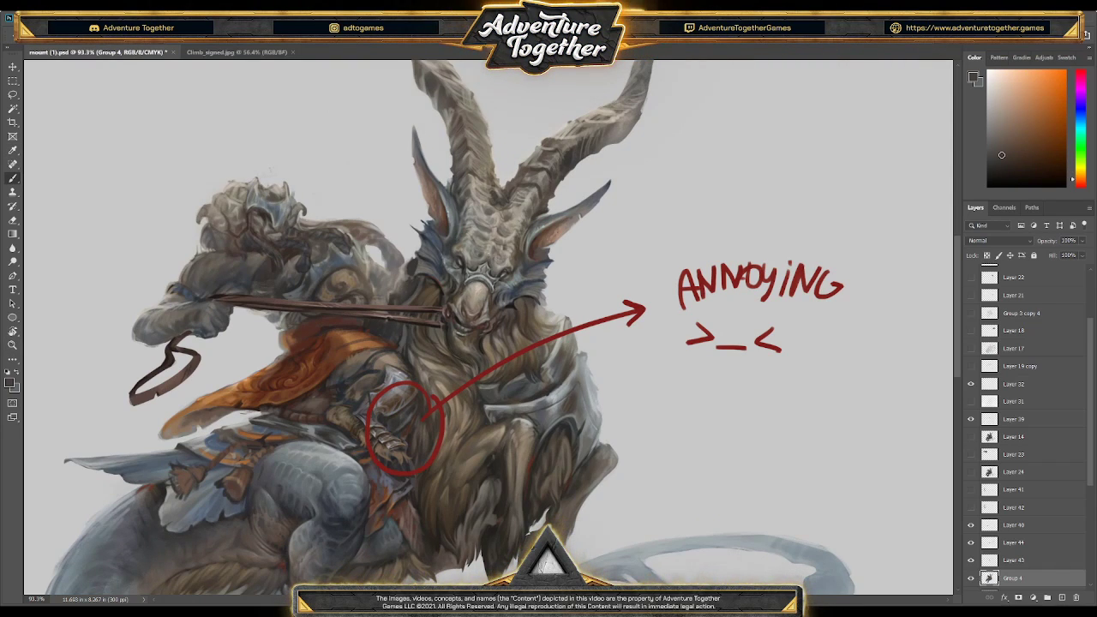
{"action": "left_click", "coordinate": [480, 251], "text": "alt"}
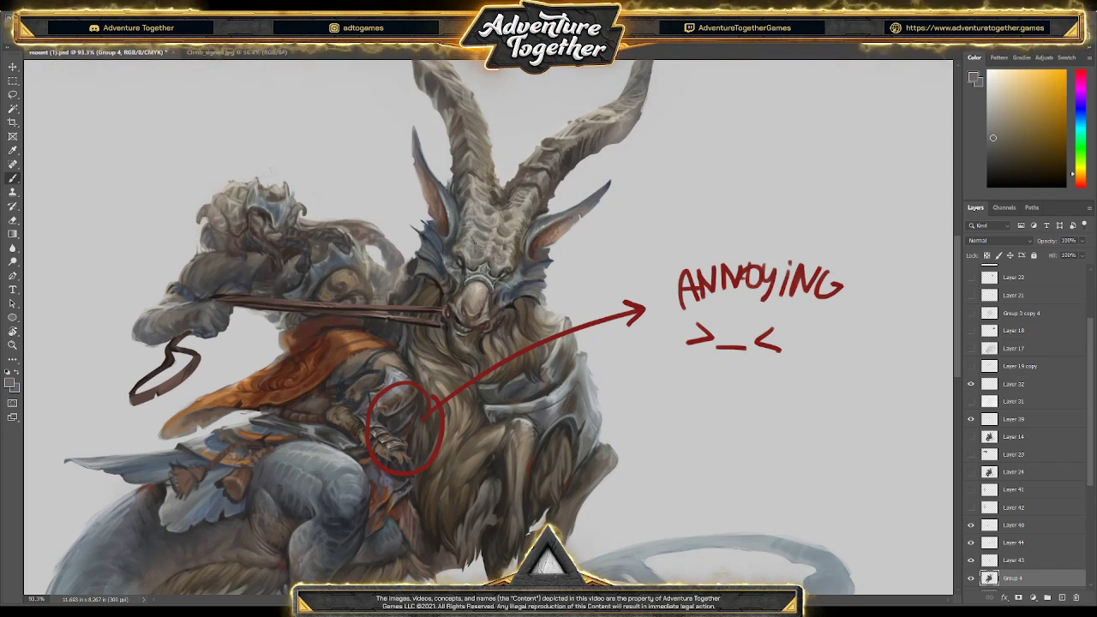
{"action": "left_click", "coordinate": [510, 238], "text": "alt"}
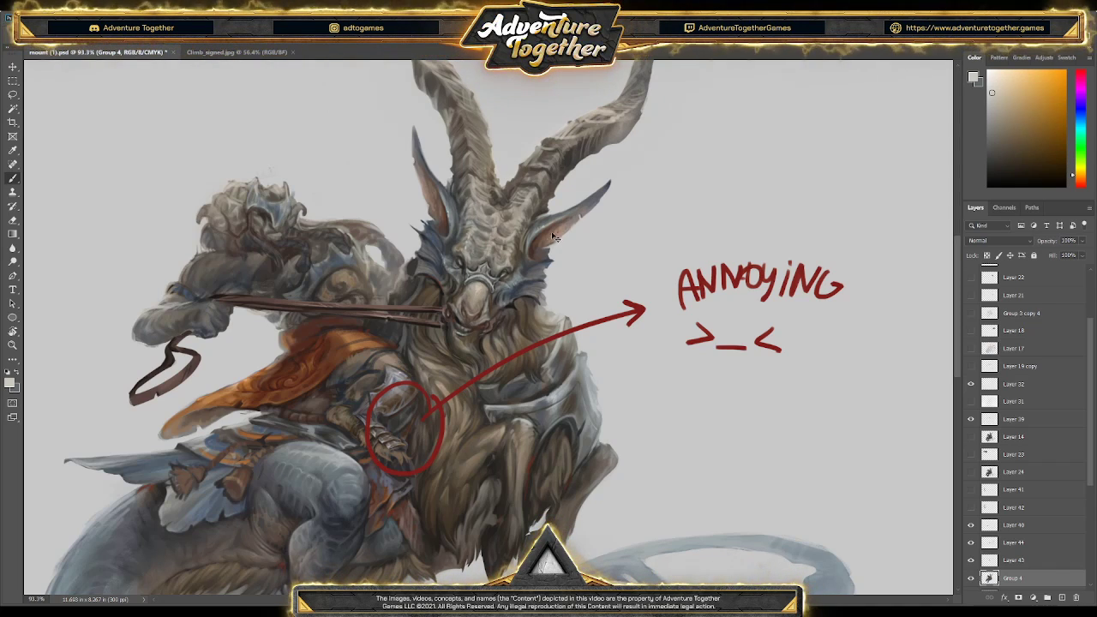
{"action": "key", "text": "ctrl+s"}
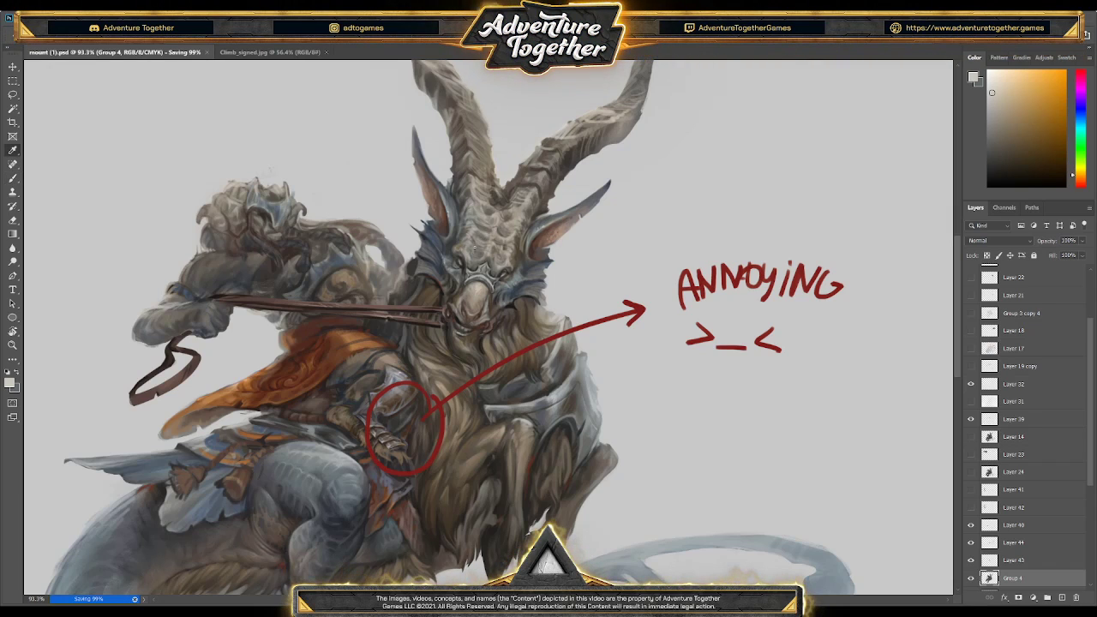
- Touch up the mount's eye on the rider's side with sampled near-black and reddish-brown tones
{"action": "left_click_drag", "start_coordinate": [518, 265], "coordinate": [529, 204]}
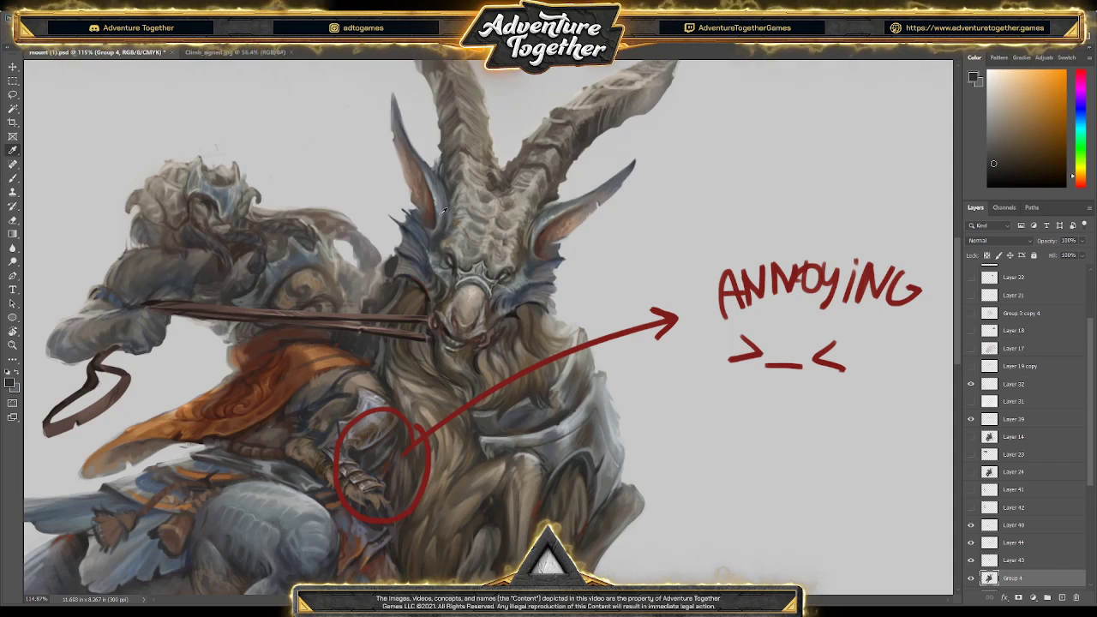
{"action": "left_click", "coordinate": [444, 257], "text": "alt"}
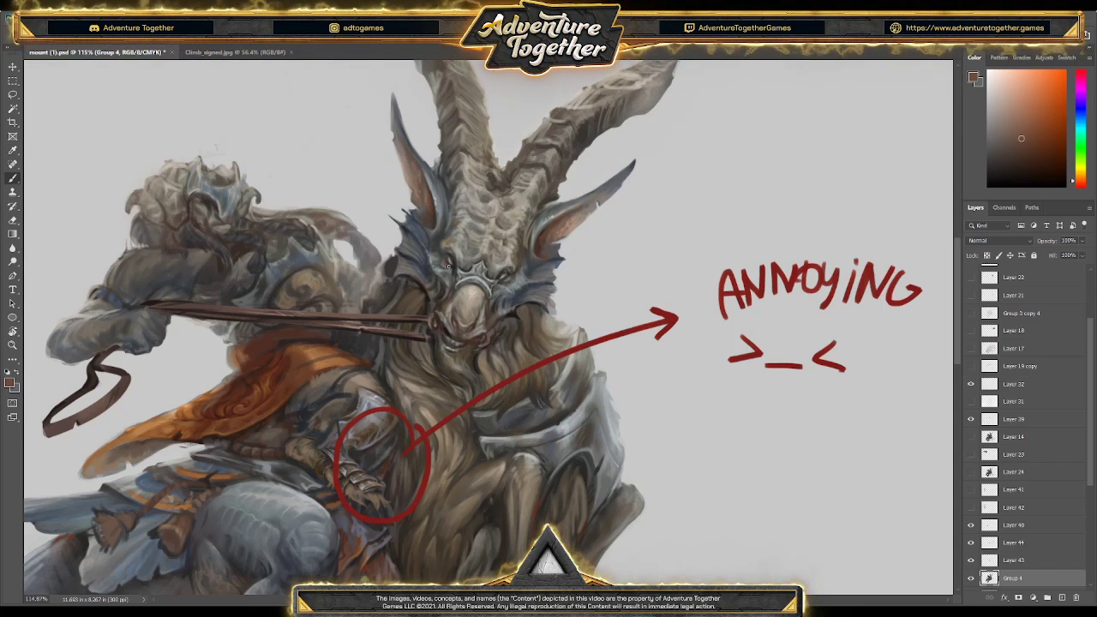
- Touch up the horned beast's face around the eyes, brow and ear base with dark, reddish-brown and grey-blue tones sampled from the painting
{"action": "left_click", "coordinate": [509, 276], "text": "alt"}
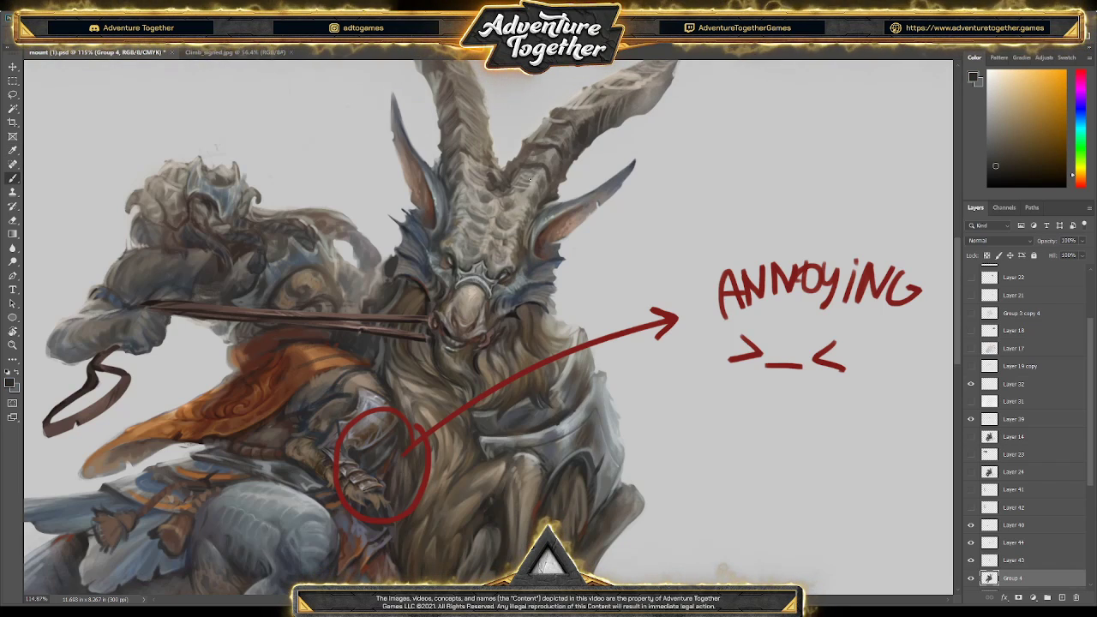
{"action": "key", "text": "alt"}
{"action": "left_click", "coordinate": [561, 237], "text": "alt"}
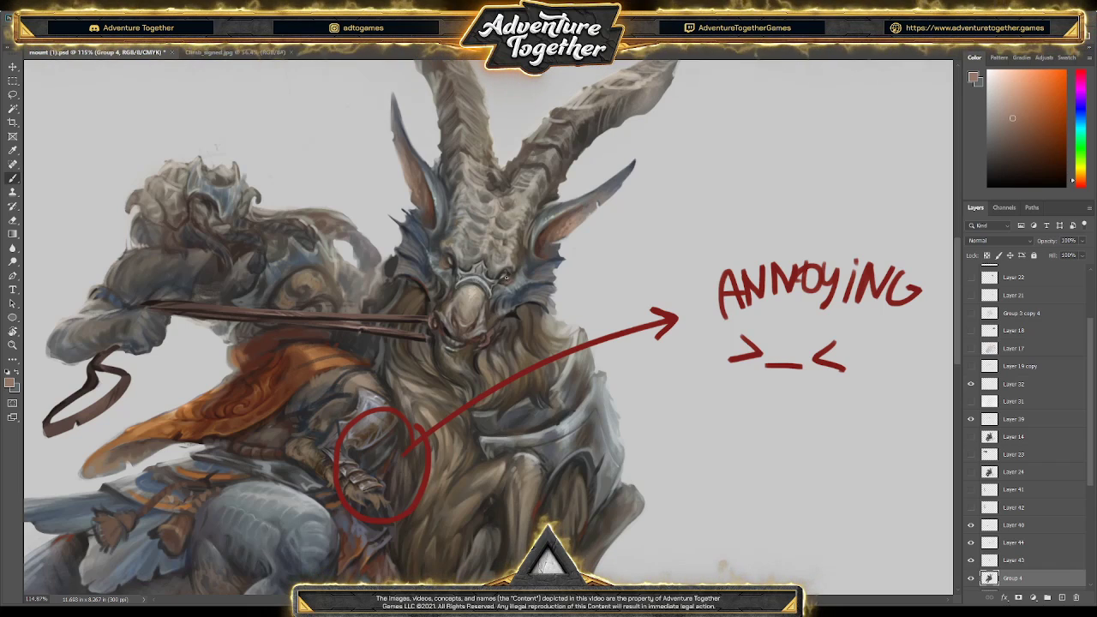
{"action": "left_click", "coordinate": [539, 214], "text": "alt"}
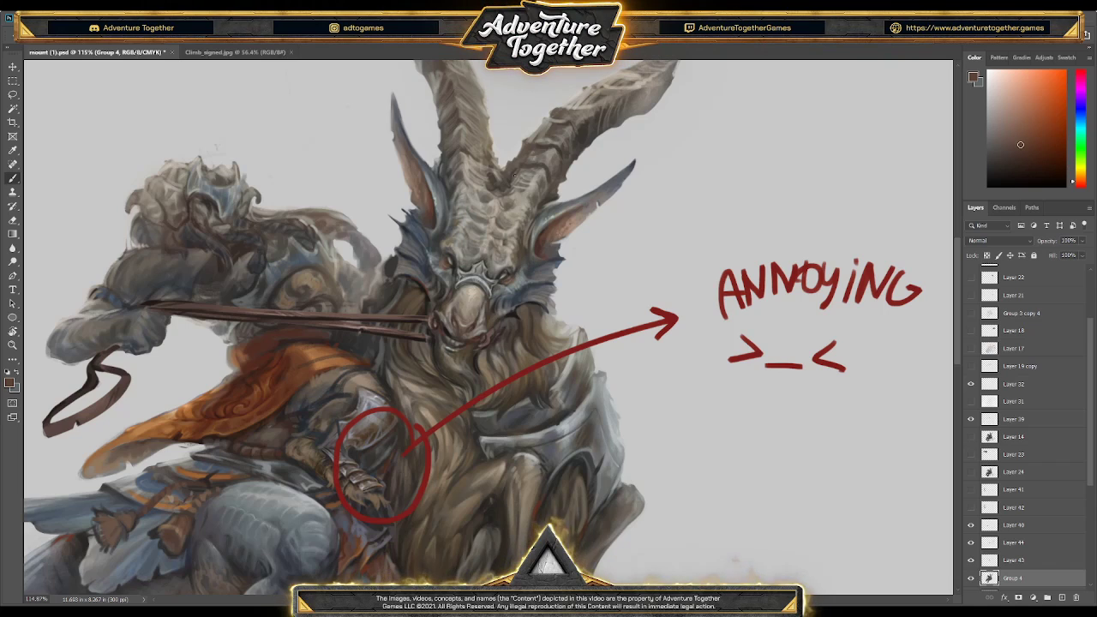
{"action": "left_click", "coordinate": [449, 266], "text": "alt"}
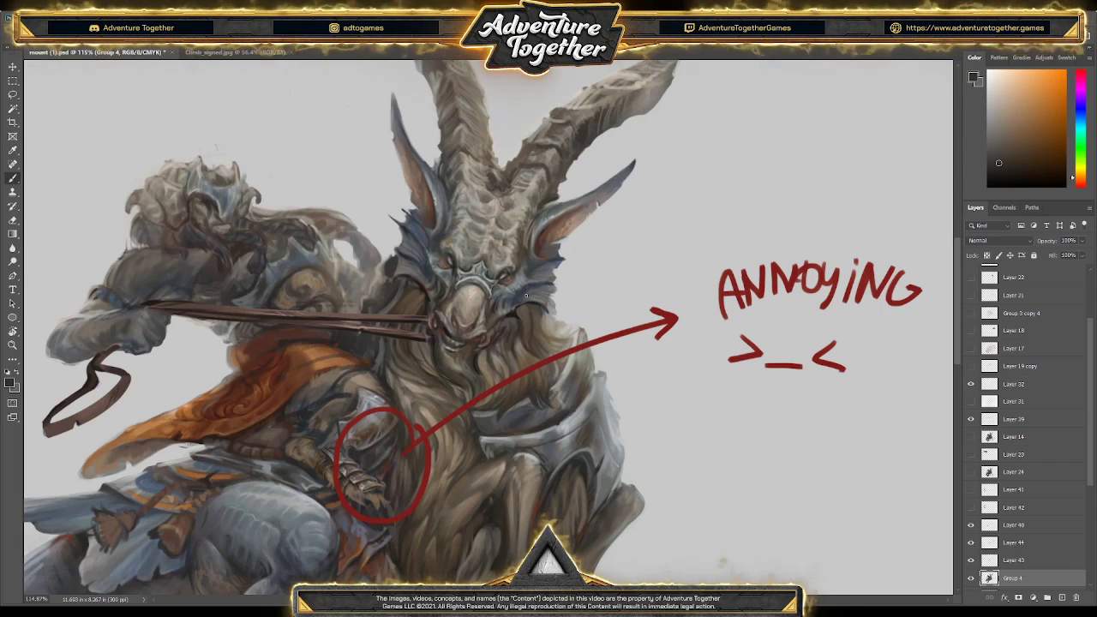
{"action": "left_click", "coordinate": [567, 223], "text": "alt"}
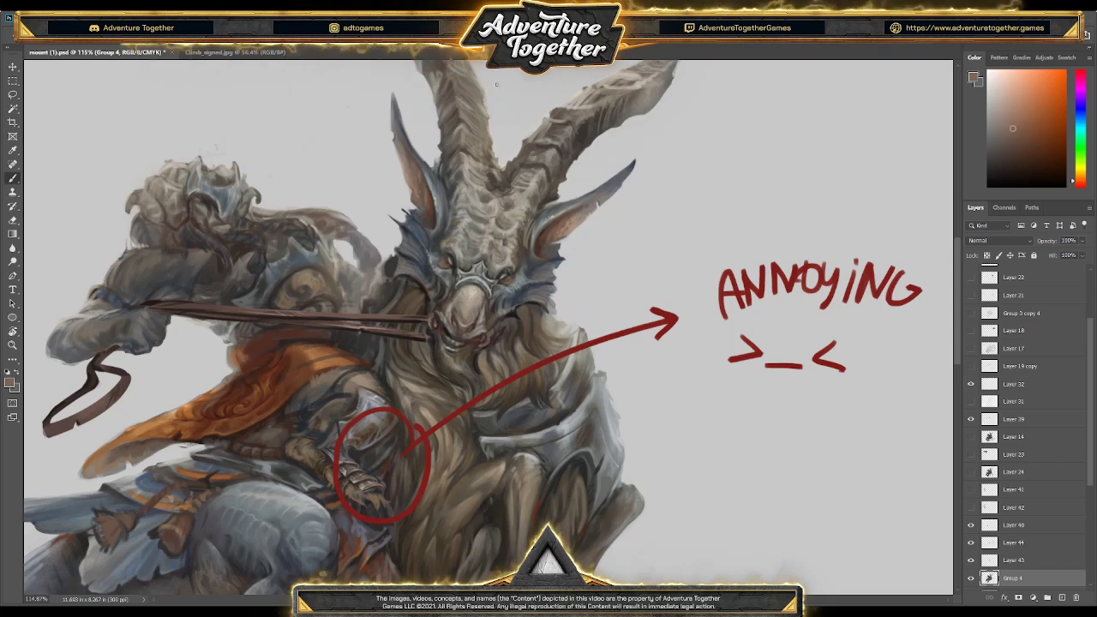
{"action": "left_click", "coordinate": [544, 231], "text": "alt"}
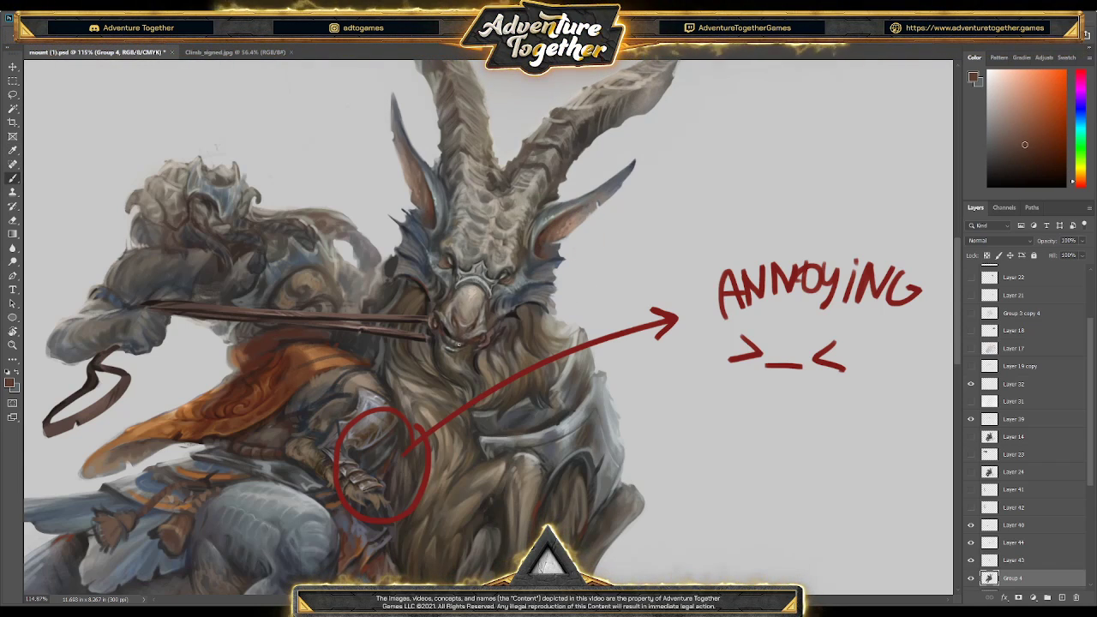
{"action": "left_click", "coordinate": [446, 261], "text": "alt"}
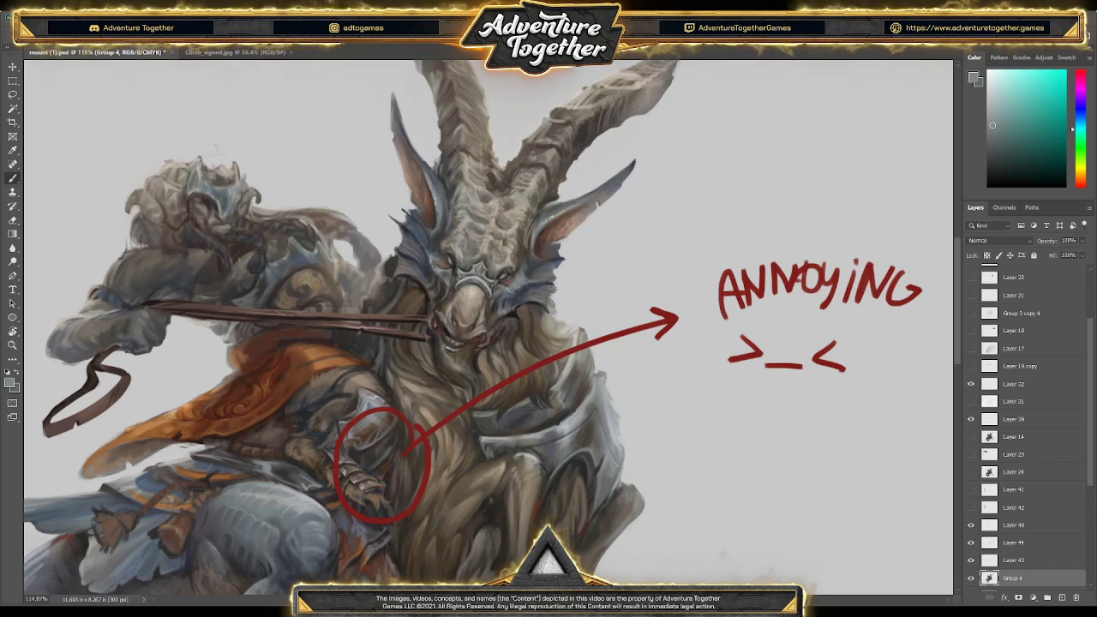
- Refine the beast's forehead at the base of the horns with brown and grey tones sampled from the painting, and save the document
{"action": "left_click", "coordinate": [473, 193], "text": "alt"}
{"action": "left_click", "coordinate": [495, 176], "text": "alt"}
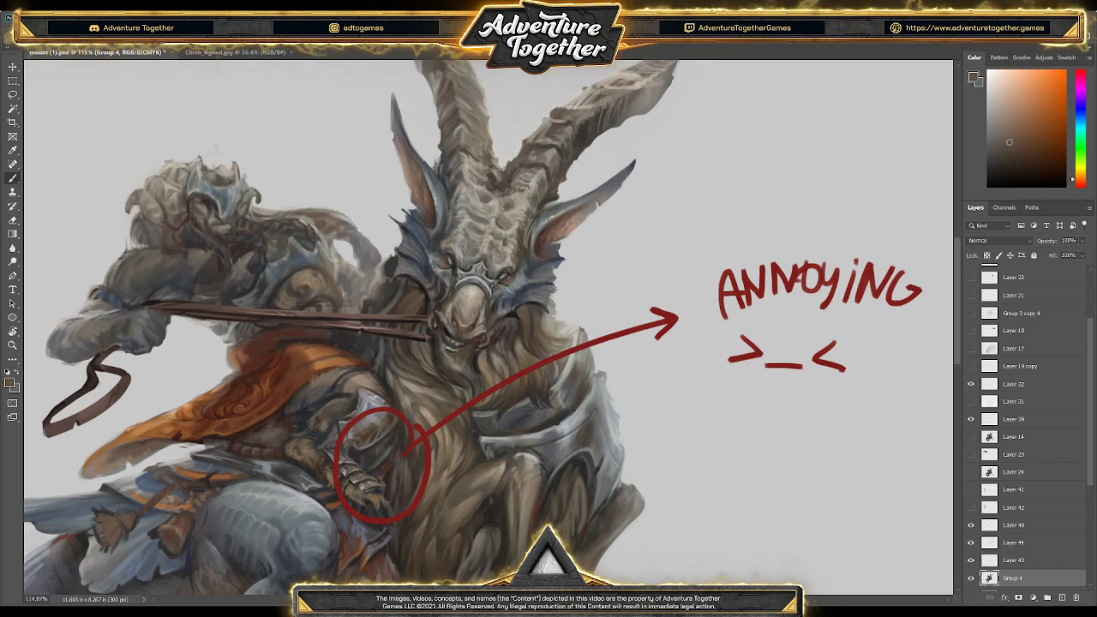
{"action": "left_click", "coordinate": [498, 194], "text": "alt"}
{"action": "key", "text": "ctrl+s"}
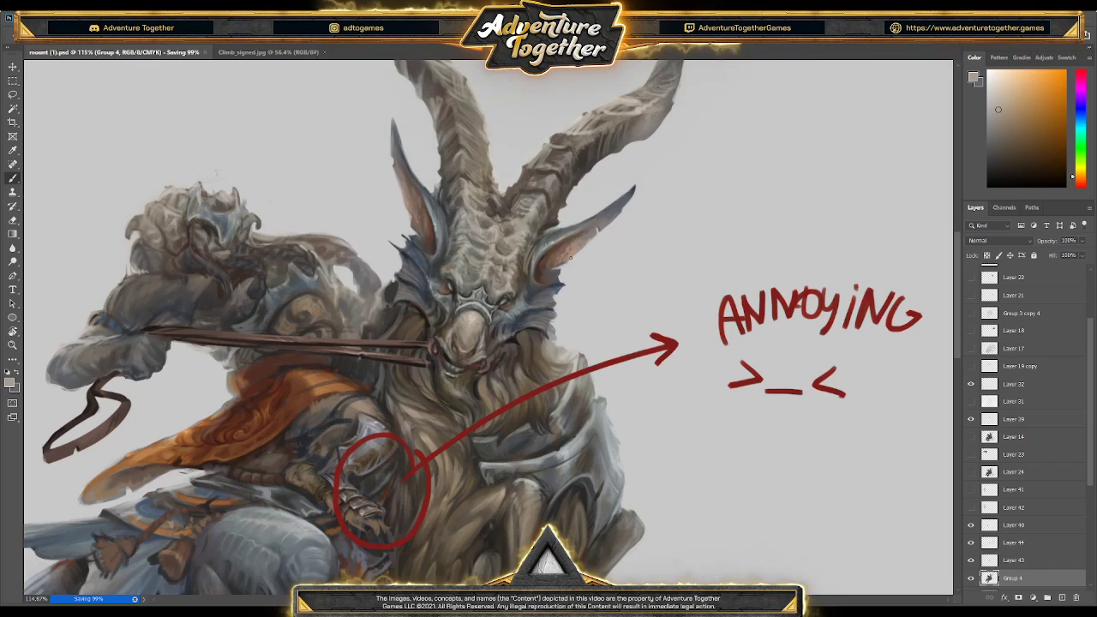
- Paint a dark brown stroke along the outer edge of the beast's forehead near its left ear and sample a lighter grey-brown
{"action": "left_click", "coordinate": [460, 184], "text": "alt"}
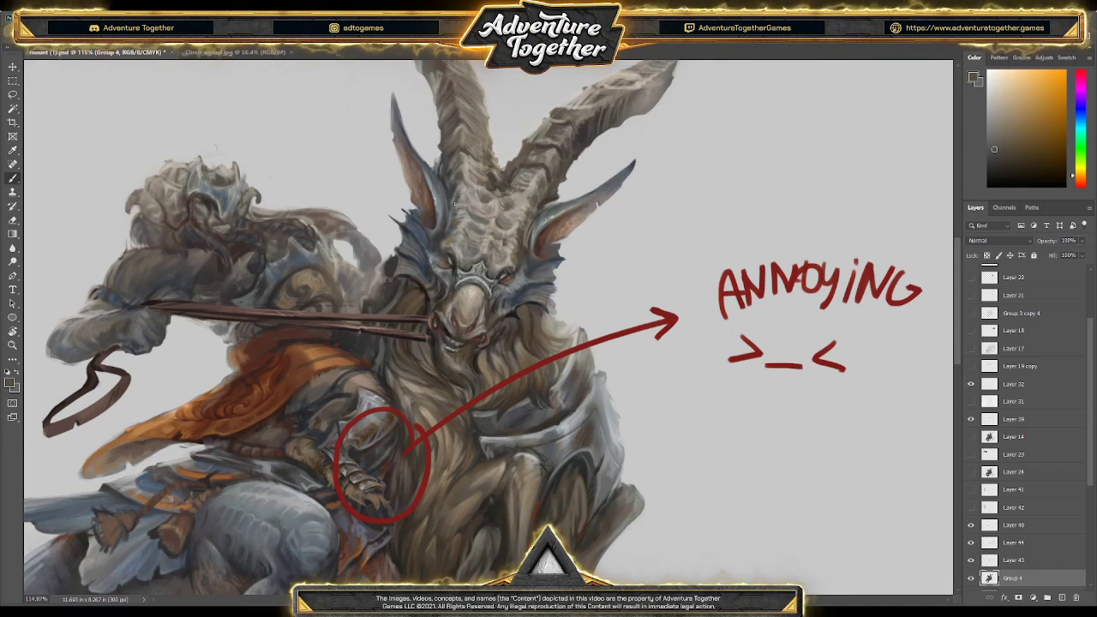
{"action": "left_click_drag", "start_coordinate": [456, 195], "coordinate": [456, 225]}
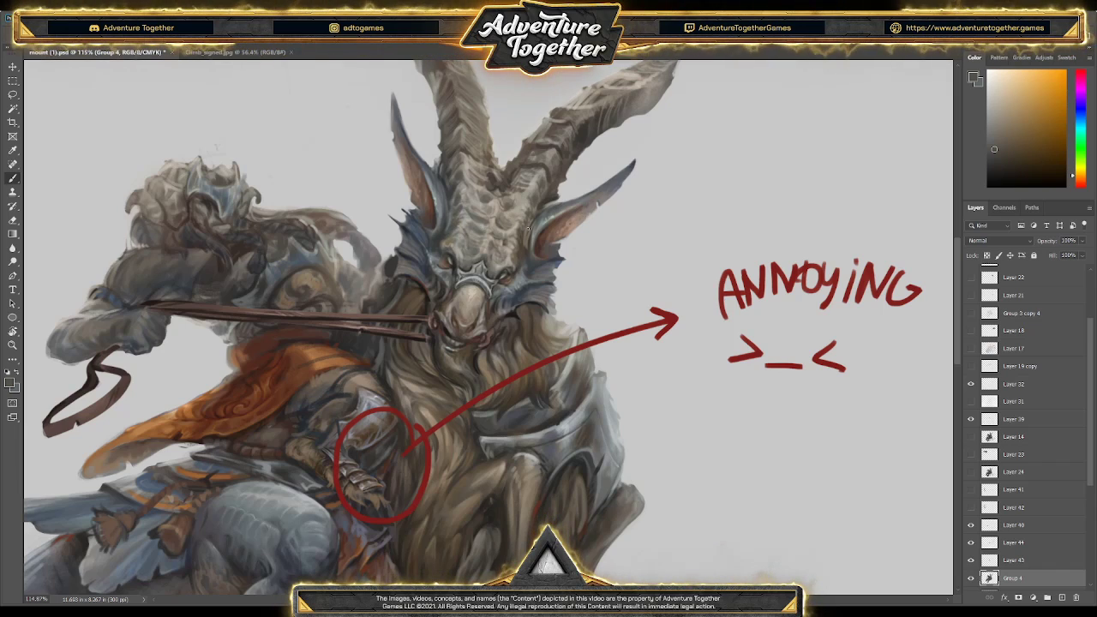
{"action": "left_click", "coordinate": [473, 223], "text": "alt"}
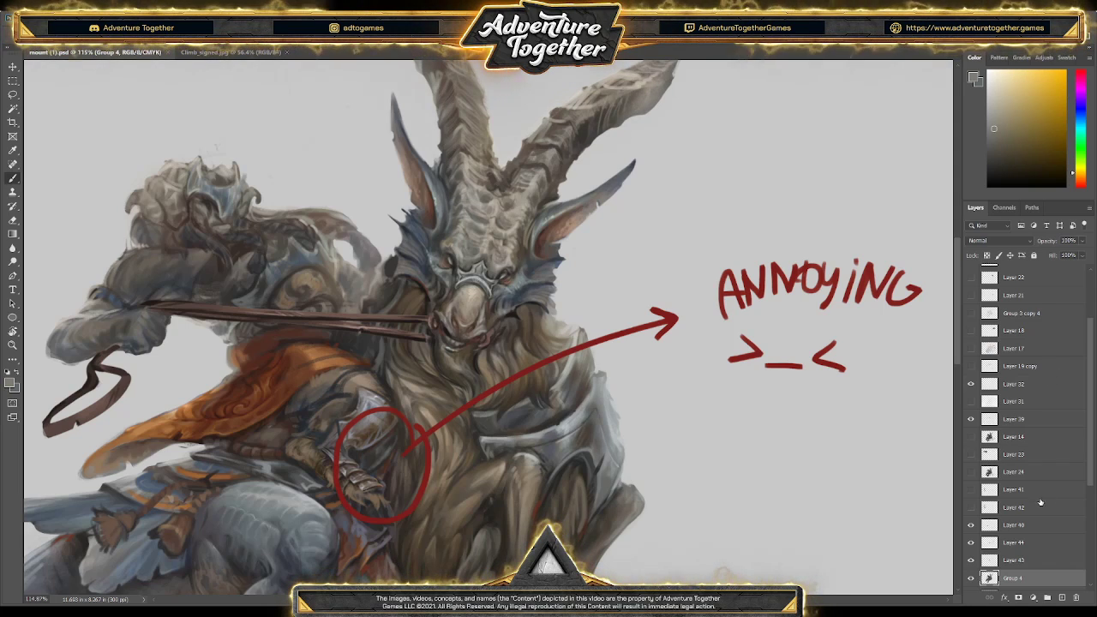
- Paste the curled-horn ram photo above Layer 39, tilt it slightly and place it below the red ANNOYING note
{"action": "left_click", "coordinate": [1025, 471]}
{"action": "left_click", "coordinate": [1020, 419]}
{"action": "key", "text": "ctrl+v"}
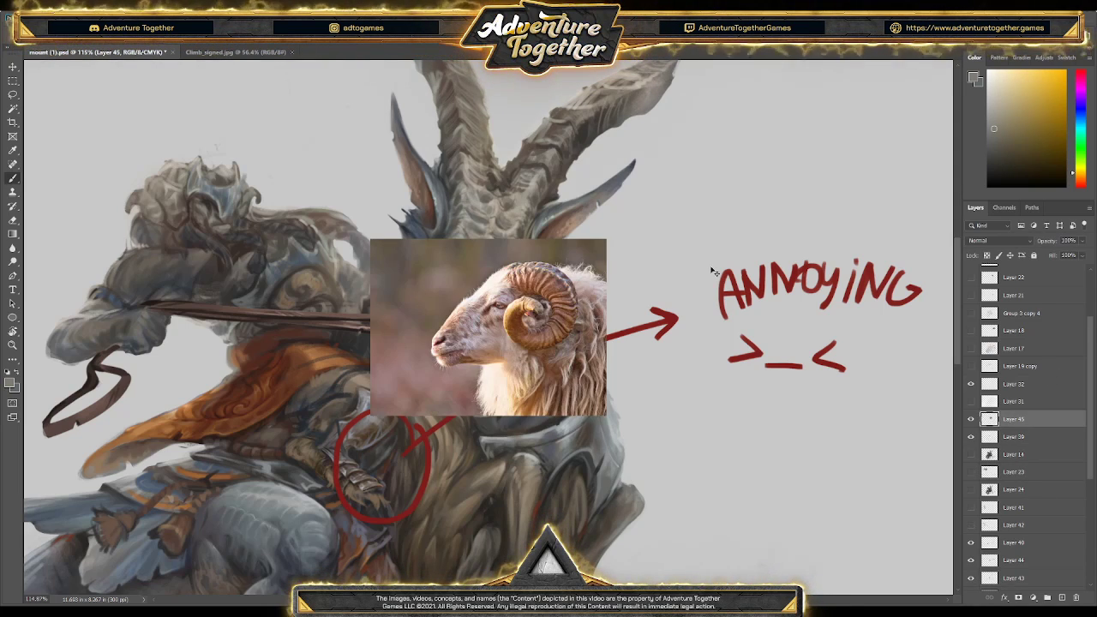
{"action": "left_click_drag", "start_coordinate": [600, 284], "coordinate": [686, 300]}
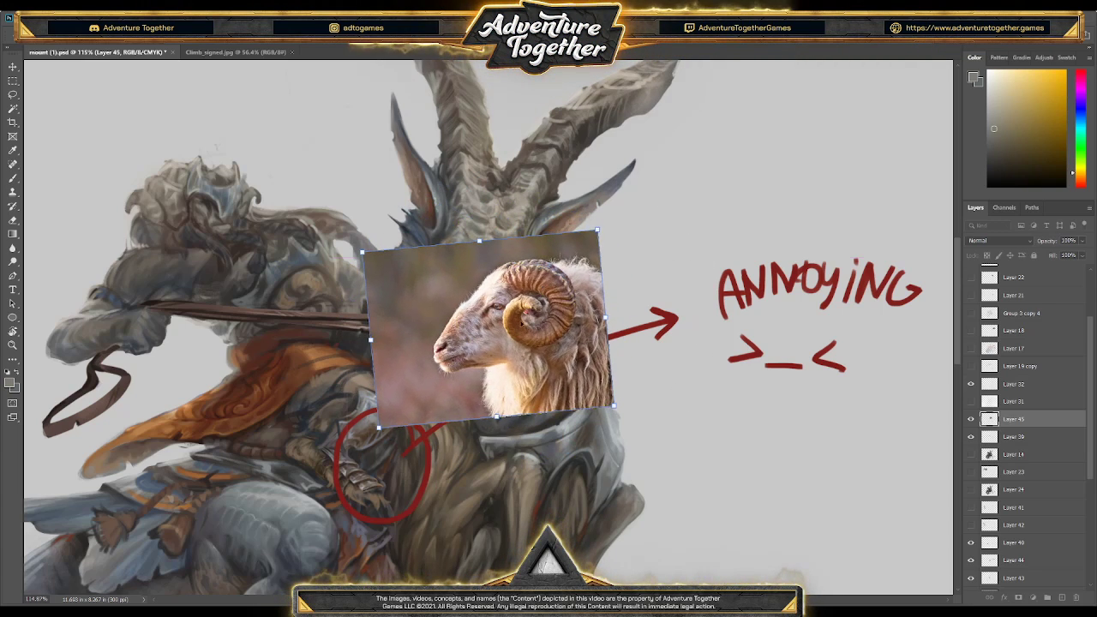
{"action": "left_click_drag", "start_coordinate": [533, 302], "coordinate": [444, 367]}
{"action": "left_click_drag", "start_coordinate": [617, 412], "coordinate": [574, 418]}
{"action": "left_click_drag", "start_coordinate": [498, 416], "coordinate": [881, 482]}
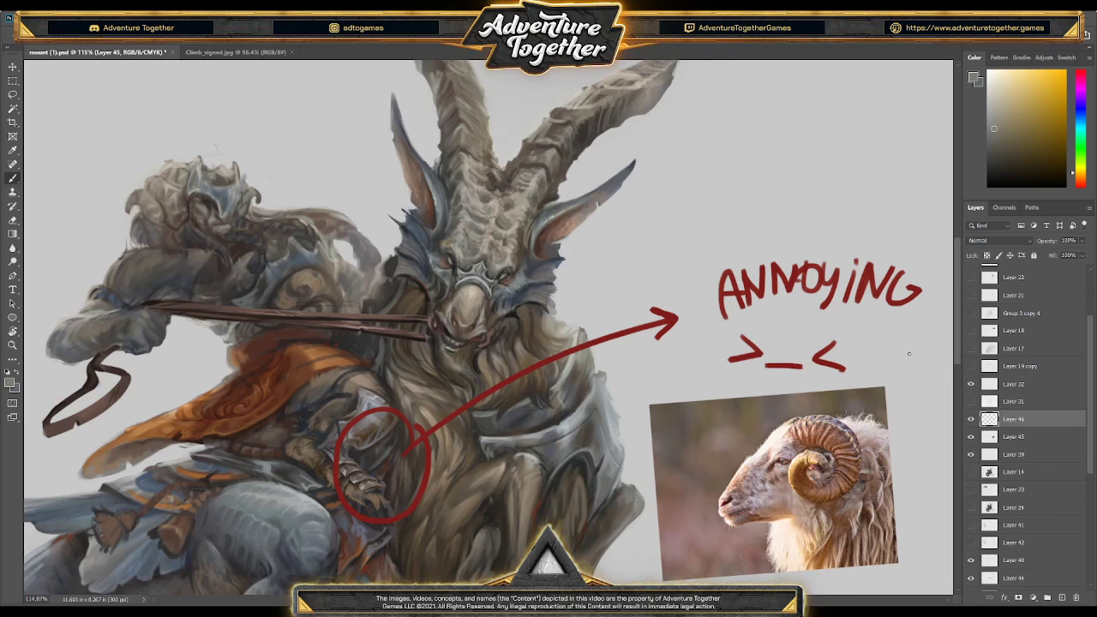
- Paste the full-body photo of the black four-horned sheep and place it to the left of the beast's head
{"action": "key", "text": "ctrl+v"}
{"action": "left_click_drag", "start_coordinate": [577, 243], "coordinate": [272, 228]}
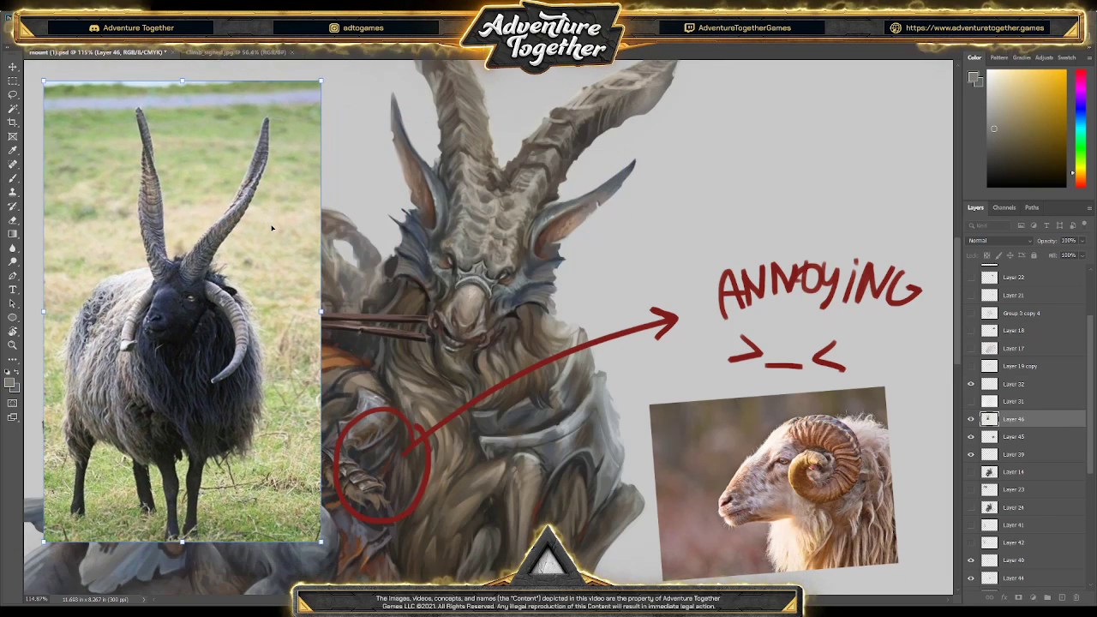
{"action": "key", "text": "Return"}
{"action": "key", "text": "b"}
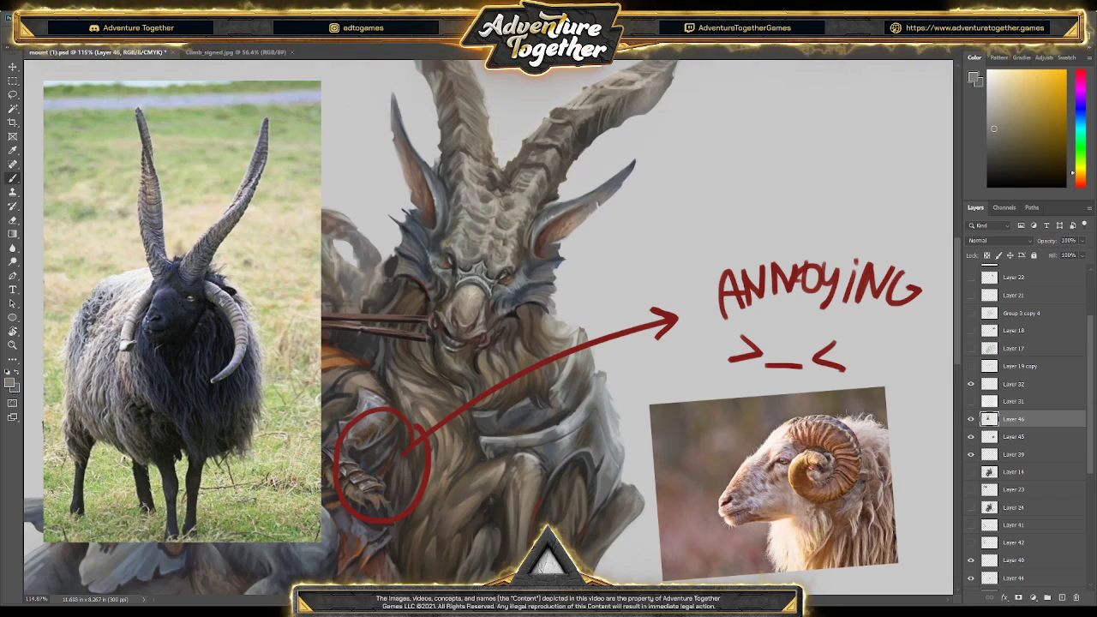
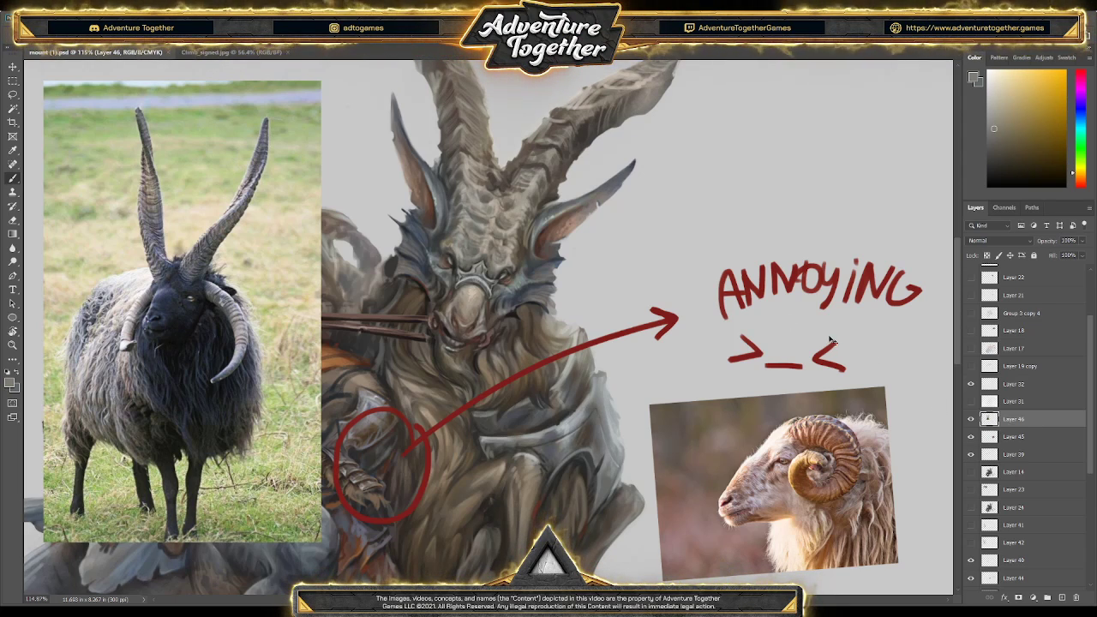
- Paste the white-framed photo of the black-and-white four-horned sheep and place it over the lower part of the black sheep photo
{"action": "key", "text": "ctrl+v"}
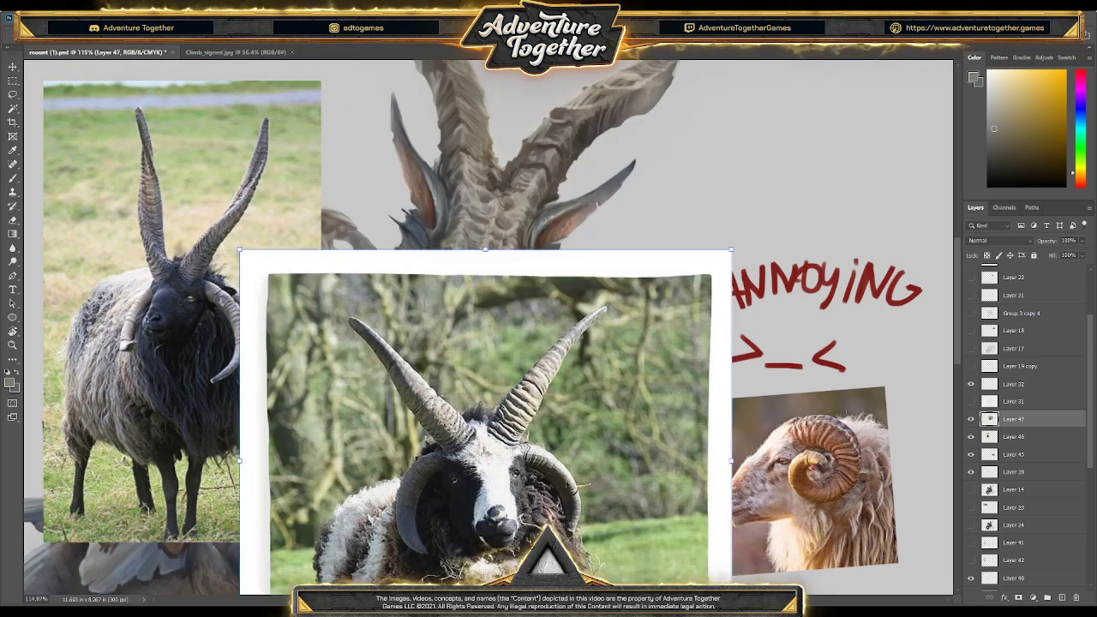
{"action": "mouse_move", "coordinate": [485, 360]}
{"action": "left_mouse_down"}
{"action": "mouse_move", "coordinate": [288, 564]}
{"action": "mouse_move", "coordinate": [263, 496]}
{"action": "mouse_move", "coordinate": [239, 525]}
{"action": "left_mouse_up"}
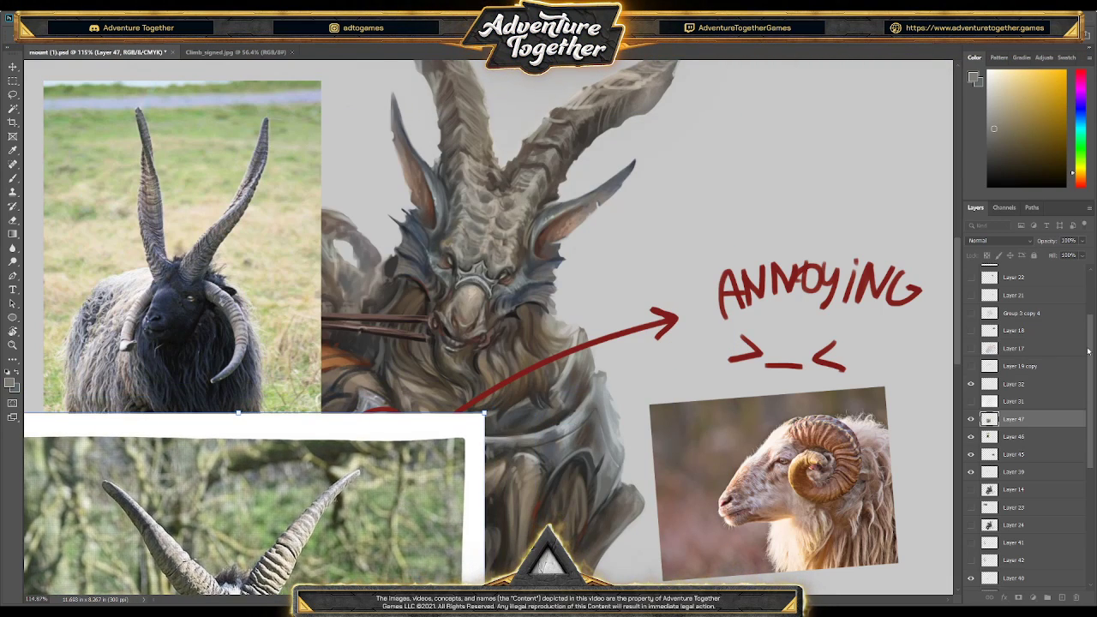
{"action": "key", "text": "Return"}
{"action": "key", "text": "b"}
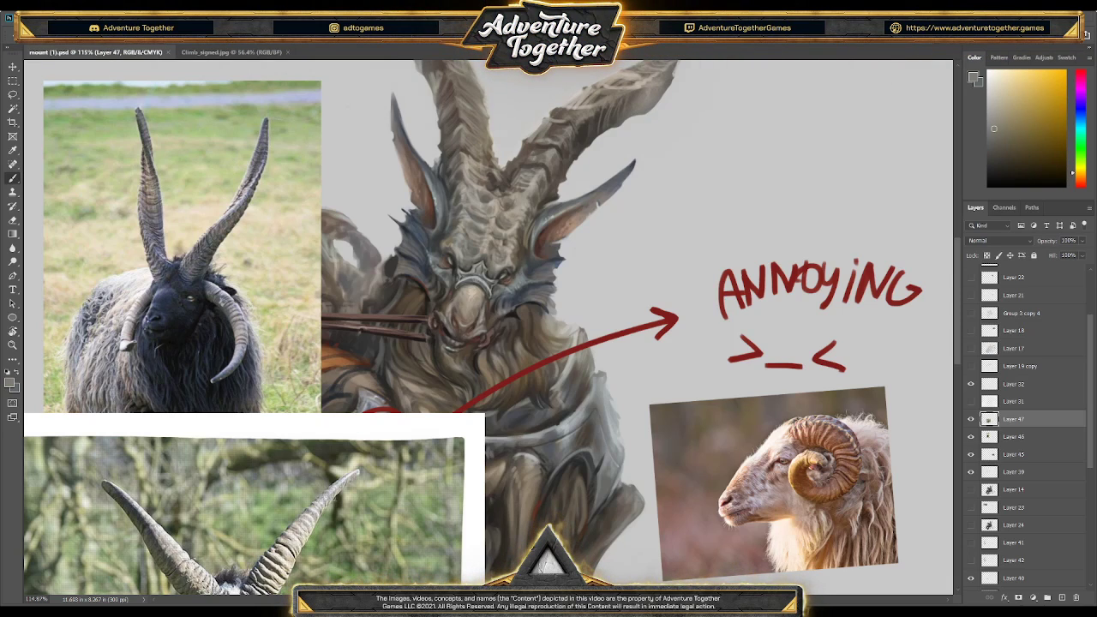
- Paste the ibex photo, enlarge it and place it over the lower-left reference photos
{"action": "key", "text": "ctrl+v"}
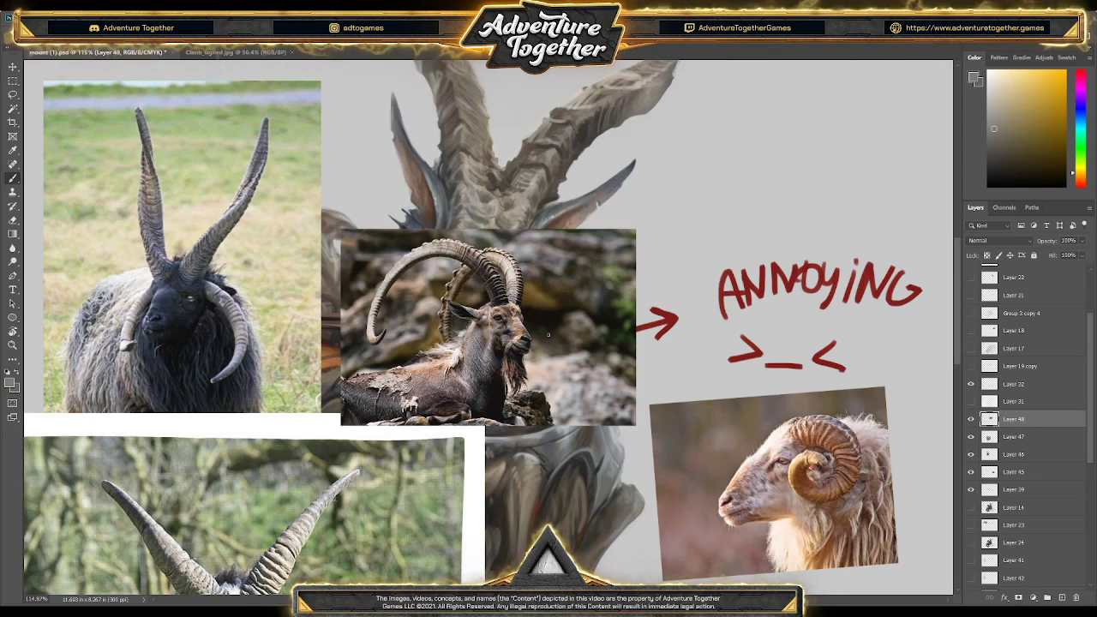
{"action": "key", "text": "ctrl+t"}
{"action": "left_click_drag", "start_coordinate": [637, 228], "coordinate": [811, 112]}
{"action": "left_click_drag", "start_coordinate": [639, 218], "coordinate": [174, 434]}
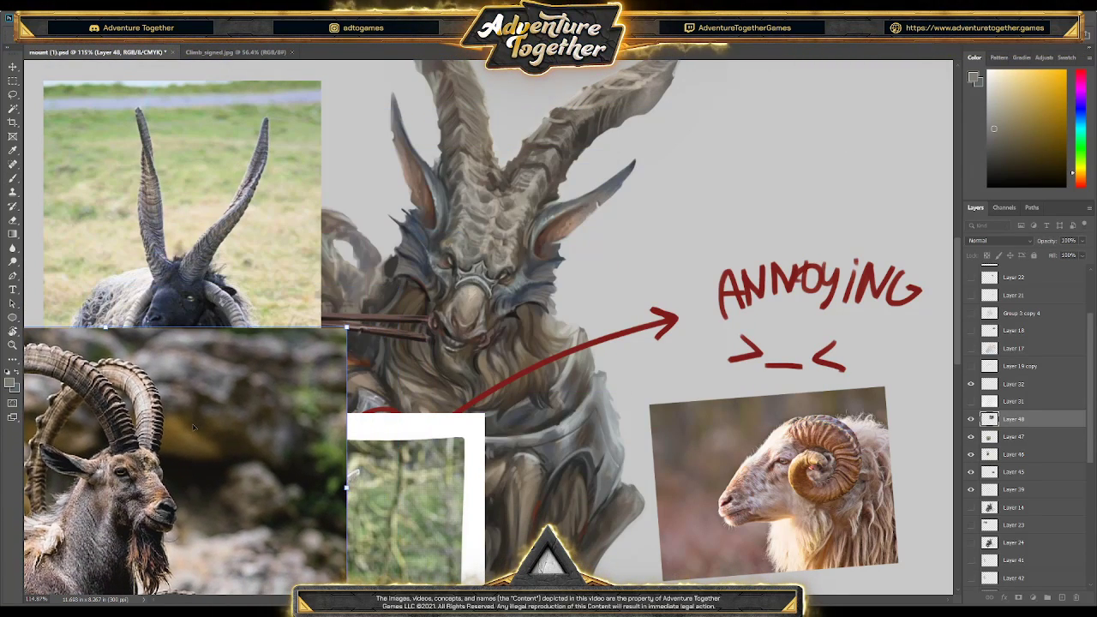
{"action": "key", "text": "Return"}
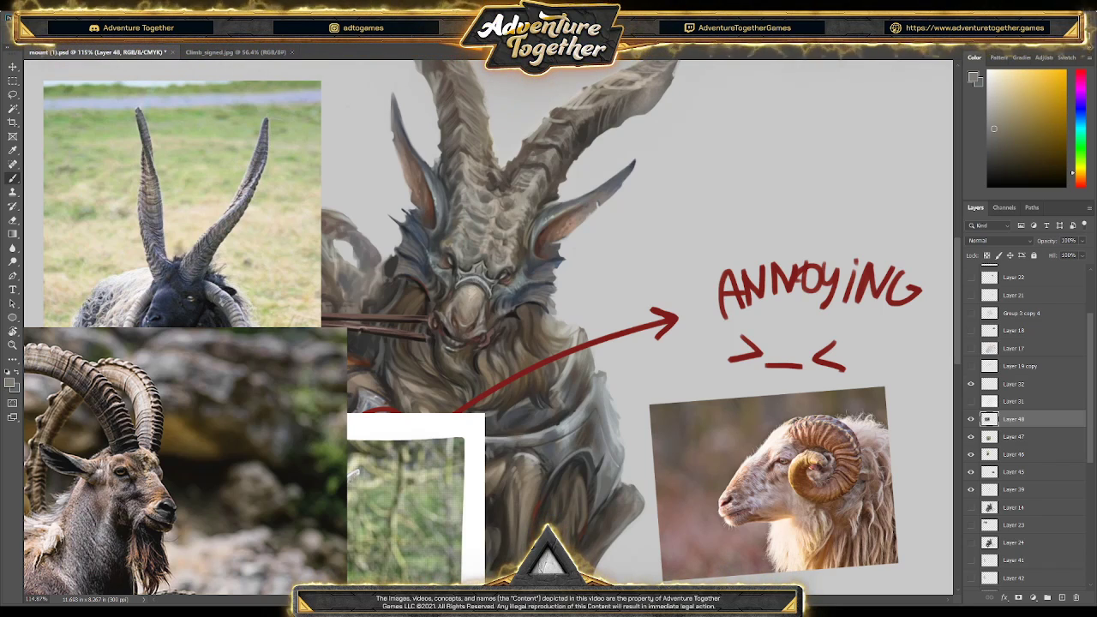
- Paste the close-up photo of a ridged horn and place it over the ANNOYING note beside the beast's right horn
{"action": "key", "text": "ctrl+v"}
{"action": "left_click_drag", "start_coordinate": [527, 274], "coordinate": [618, 154]}
{"action": "left_click_drag", "start_coordinate": [595, 227], "coordinate": [830, 169]}
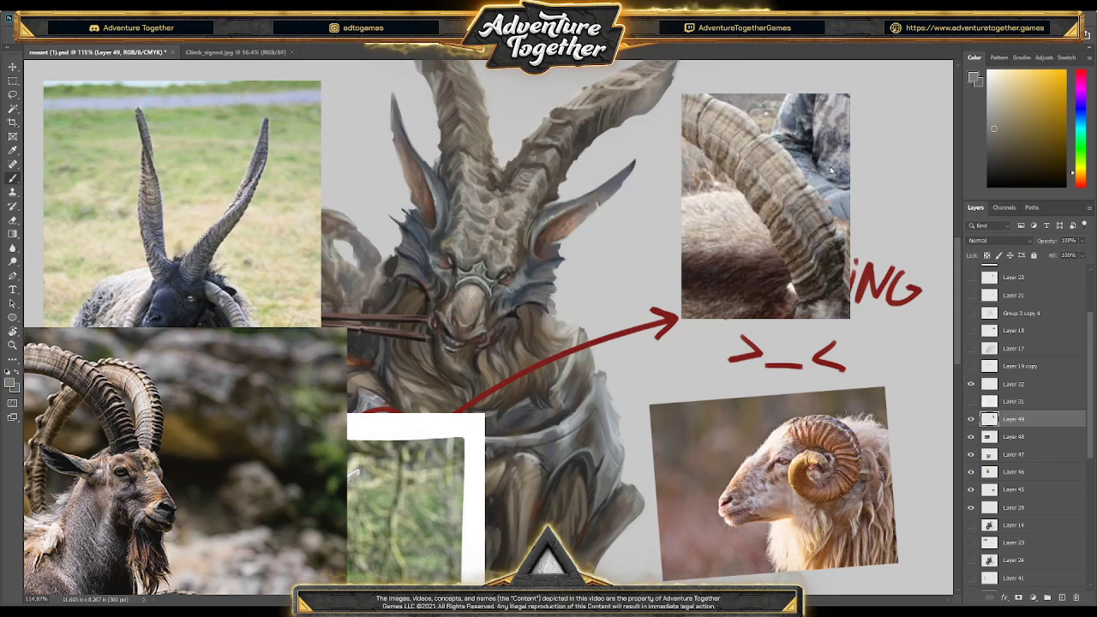
- Outline the ridged horn section in the close-up photo with the Lasso tool and copy it to a new layer
{"action": "key", "text": "l"}
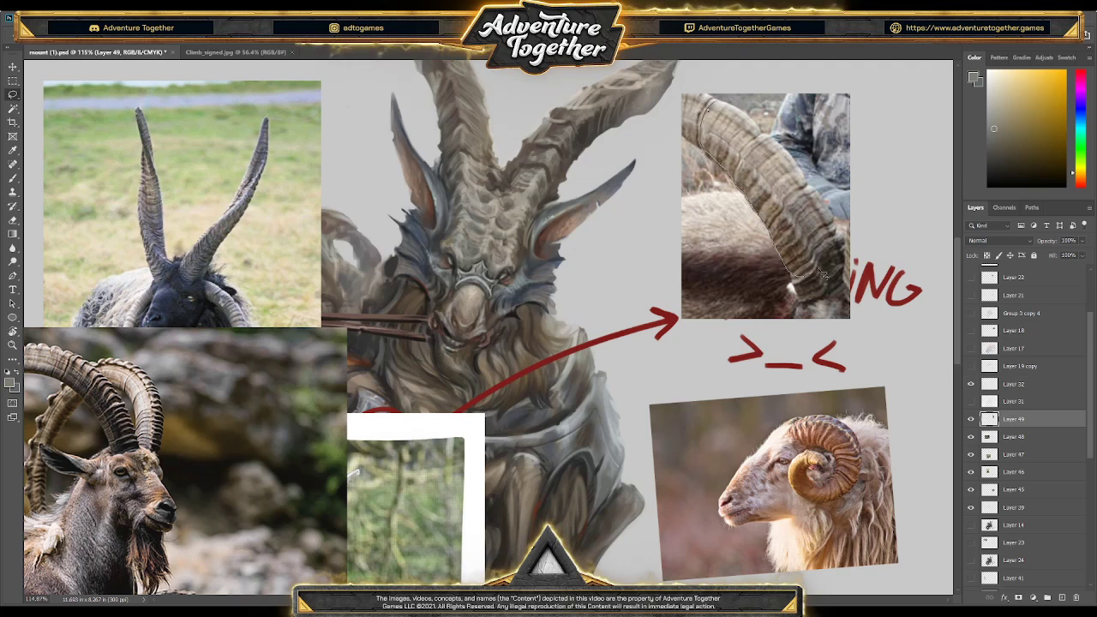
{"action": "mouse_move", "coordinate": [842, 243]}
{"action": "left_mouse_down"}
{"action": "mouse_move", "coordinate": [721, 137]}
{"action": "mouse_move", "coordinate": [708, 107]}
{"action": "left_mouse_up"}
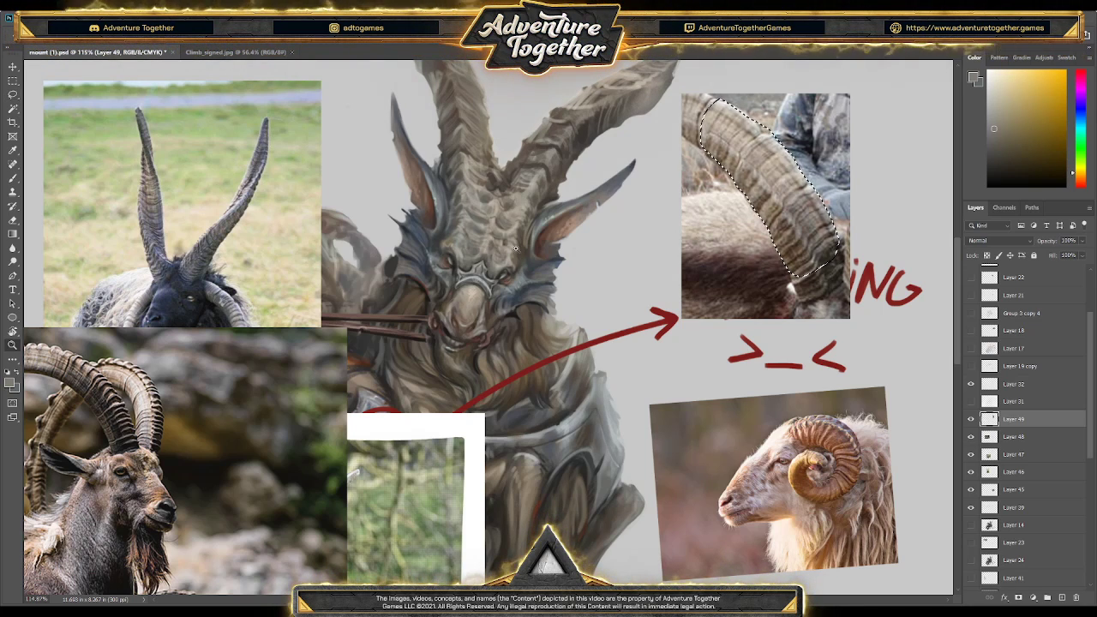
{"action": "key", "text": "z"}
{"action": "key", "text": "ctrl+0"}
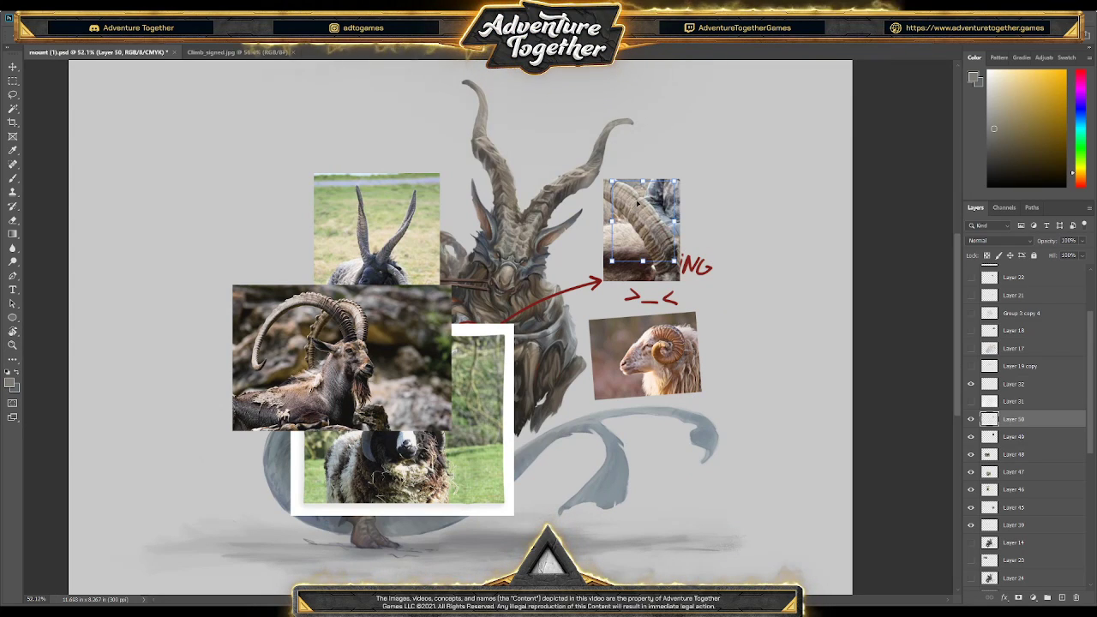
- Rotate and scale the copied horn section to fit over the lower part of the beast's left horn
{"action": "left_click_drag", "start_coordinate": [636, 203], "coordinate": [519, 224], "text": "alt"}
{"action": "left_click_drag", "start_coordinate": [566, 253], "coordinate": [582, 240]}
{"action": "left_click_drag", "start_coordinate": [527, 263], "coordinate": [514, 214]}
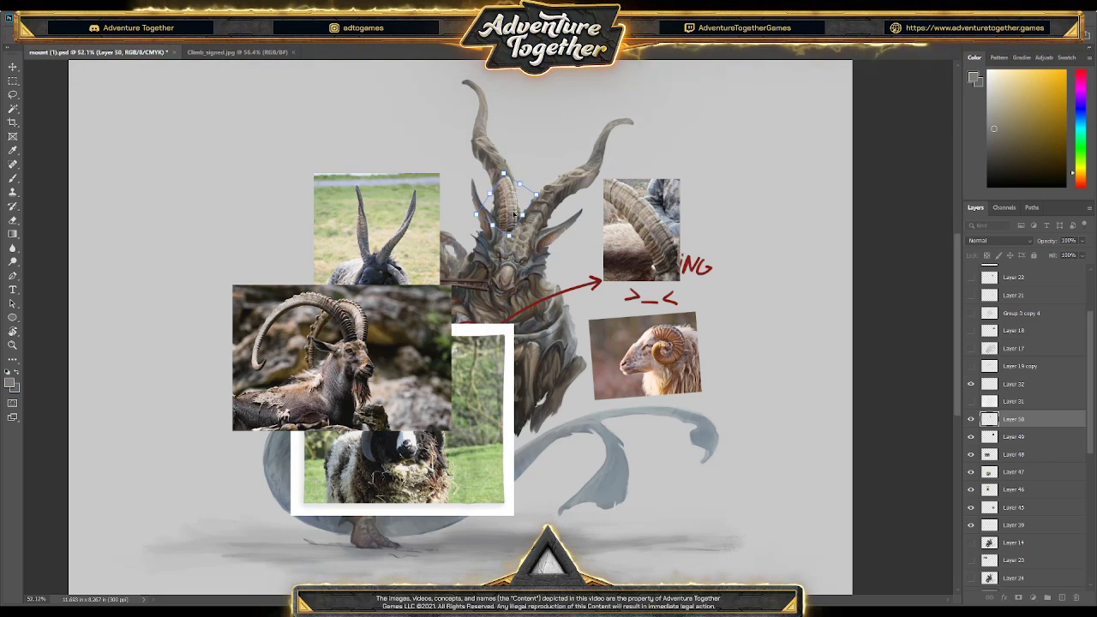
{"action": "left_click_drag", "start_coordinate": [503, 174], "coordinate": [506, 161]}
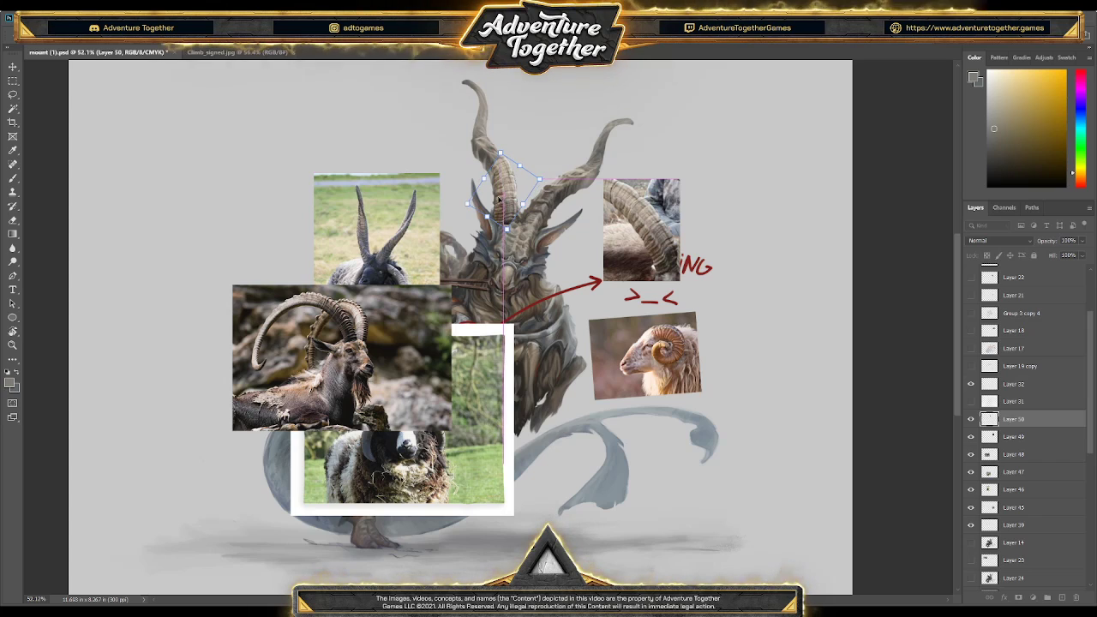
{"action": "key", "text": "Return"}
{"action": "key", "text": "z"}
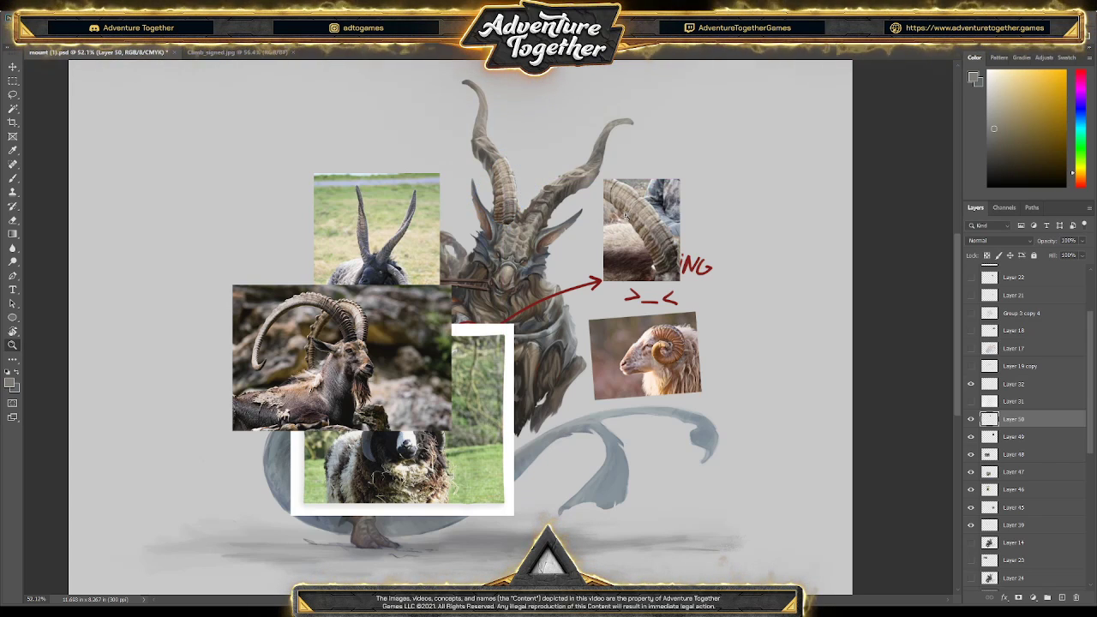
{"action": "left_click", "coordinate": [529, 256], "text": "alt"}
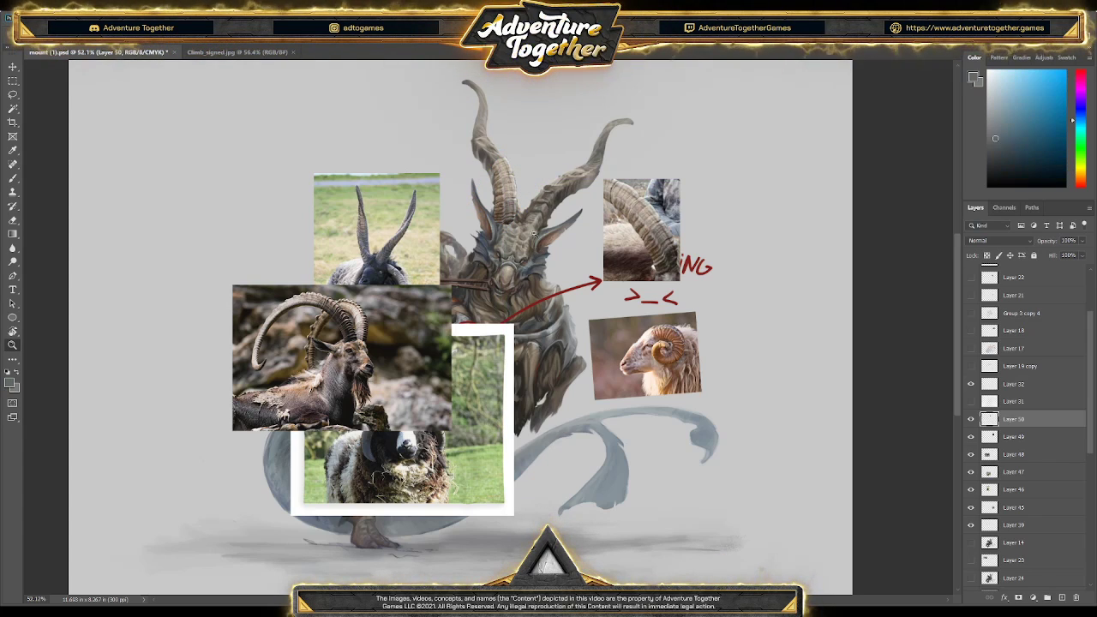
{"action": "left_click", "coordinate": [506, 175], "text": "alt"}
- Rearrange the five animal reference photos along both sides of the canvas, clear of the painted creature and the red note
{"action": "scroll", "coordinate": [521, 173], "scroll_direction": "down", "scroll_amount": 3}
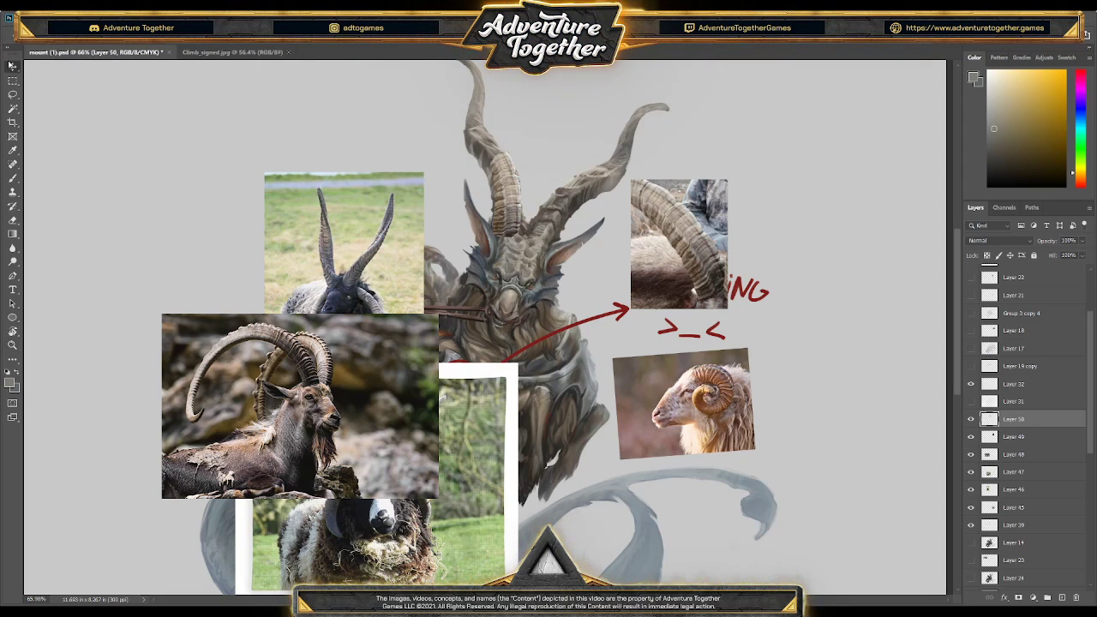
{"action": "left_click_drag", "start_coordinate": [367, 284], "coordinate": [128, 174]}
{"action": "left_click_drag", "start_coordinate": [347, 366], "coordinate": [120, 345]}
{"action": "left_click_drag", "start_coordinate": [369, 480], "coordinate": [901, 553]}
{"action": "left_click_drag", "start_coordinate": [686, 403], "coordinate": [823, 322]}
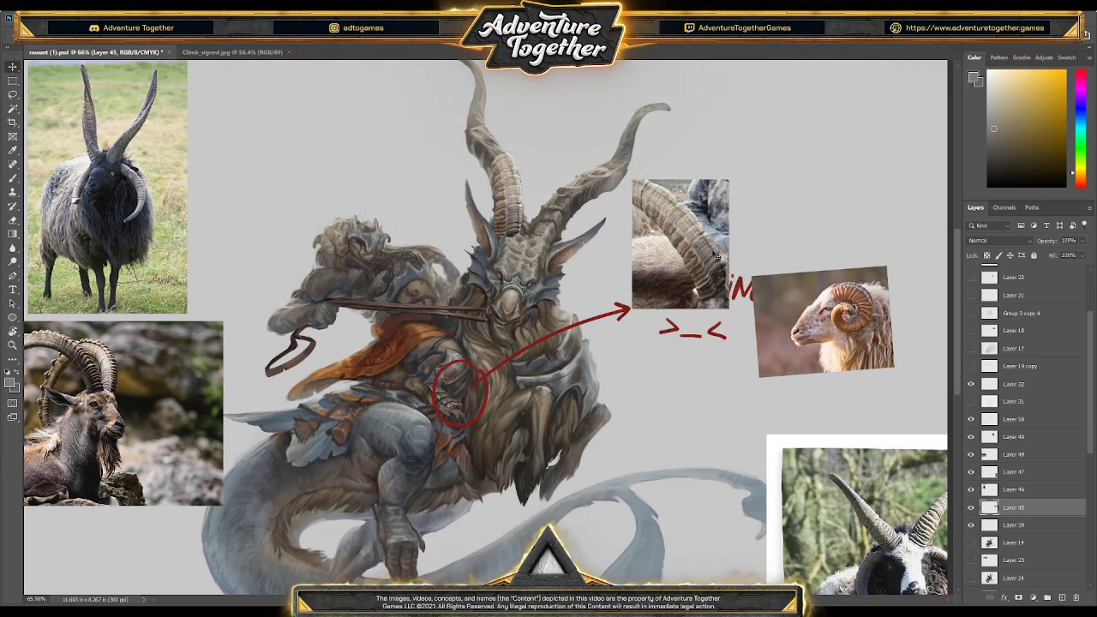
{"action": "left_click_drag", "start_coordinate": [726, 277], "coordinate": [775, 194]}
{"action": "left_click_drag", "start_coordinate": [849, 325], "coordinate": [899, 352]}
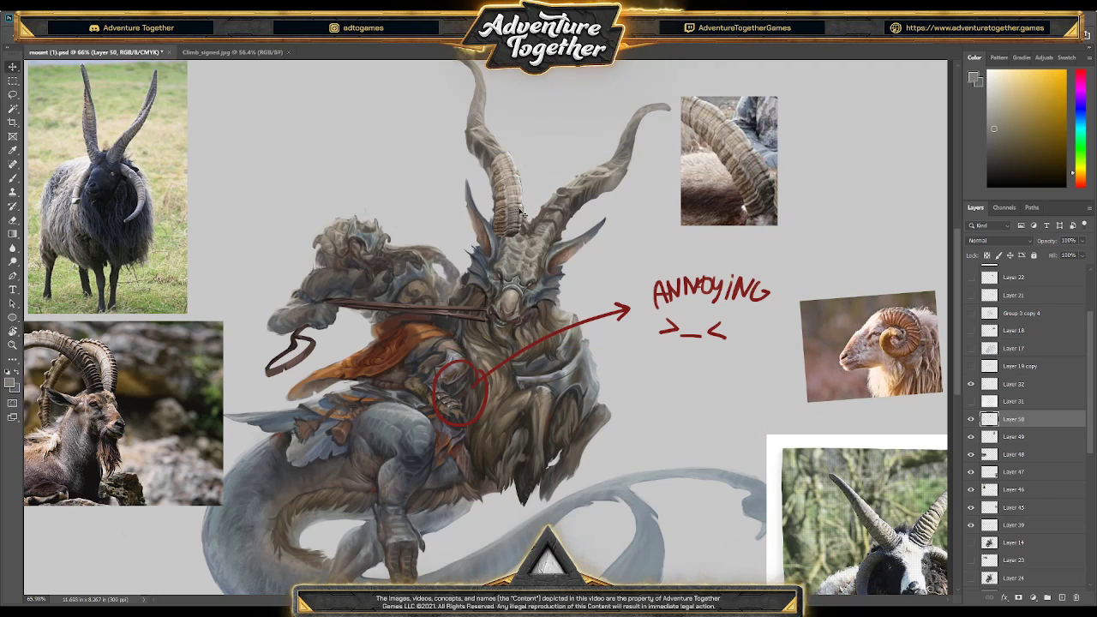
- Duplicate the ridged horn section, rotate the copy to fit the lower part of the beast's right horn, and save the painting
{"action": "left_click_drag", "start_coordinate": [506, 208], "coordinate": [562, 209]}
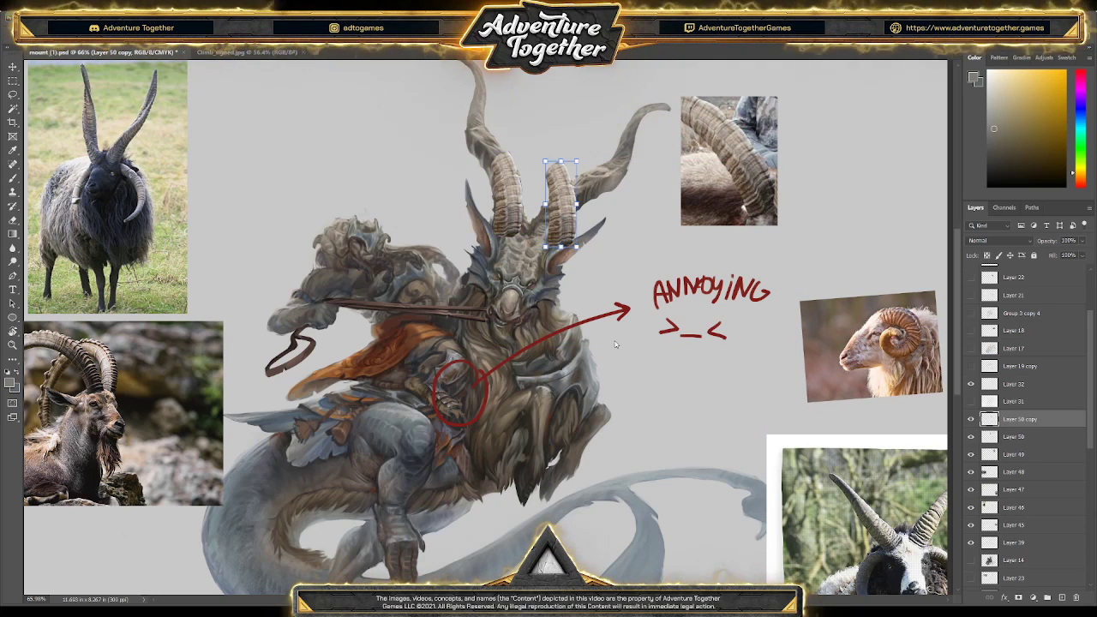
{"action": "left_click_drag", "start_coordinate": [591, 156], "coordinate": [554, 208]}
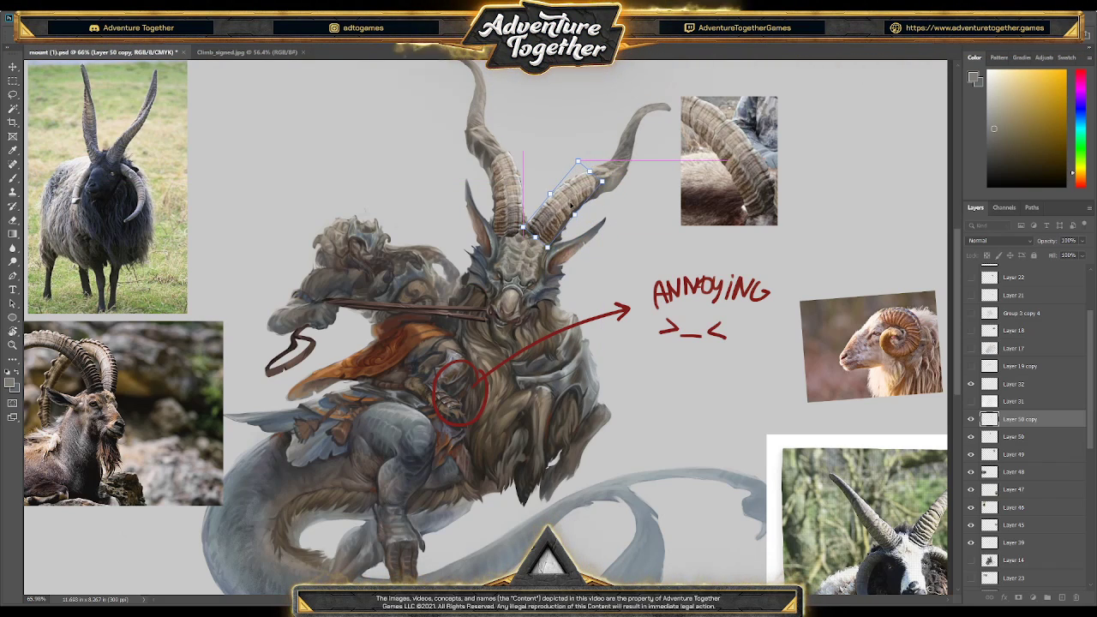
{"action": "key", "text": "Return"}
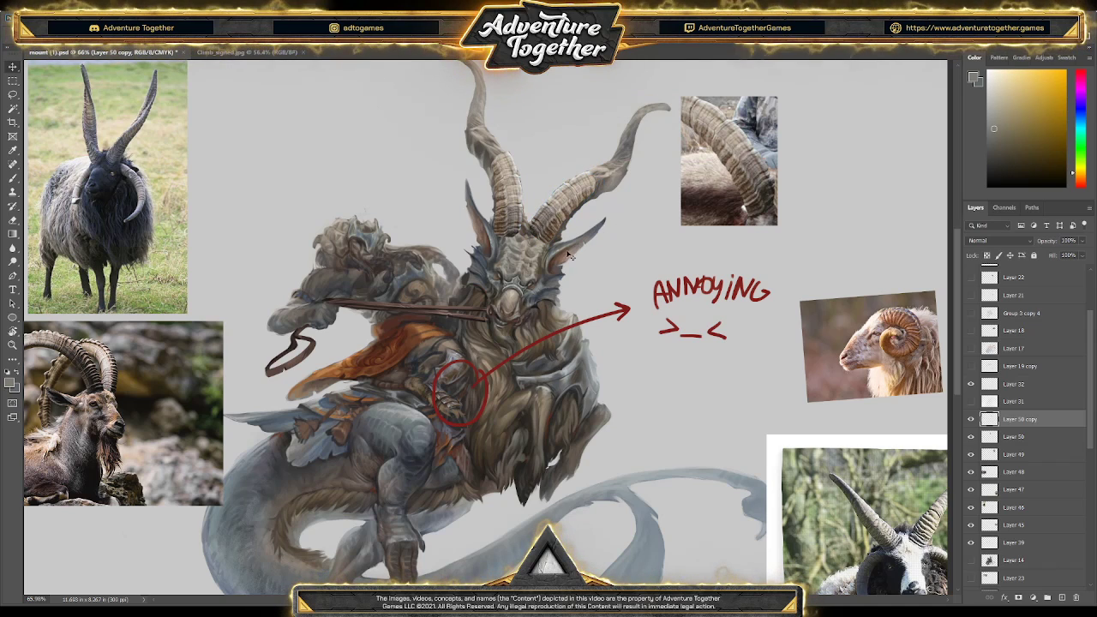
{"action": "left_click", "coordinate": [566, 244], "text": "alt"}
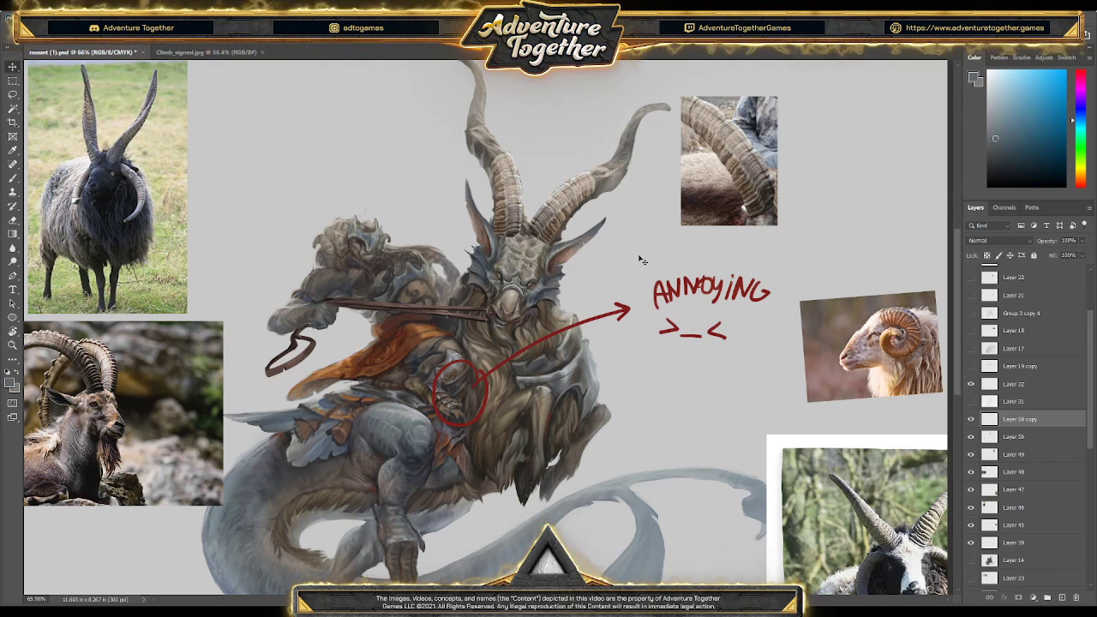
{"action": "key", "text": "ctrl+s"}
{"action": "left_click_drag", "start_coordinate": [686, 279], "coordinate": [669, 280]}
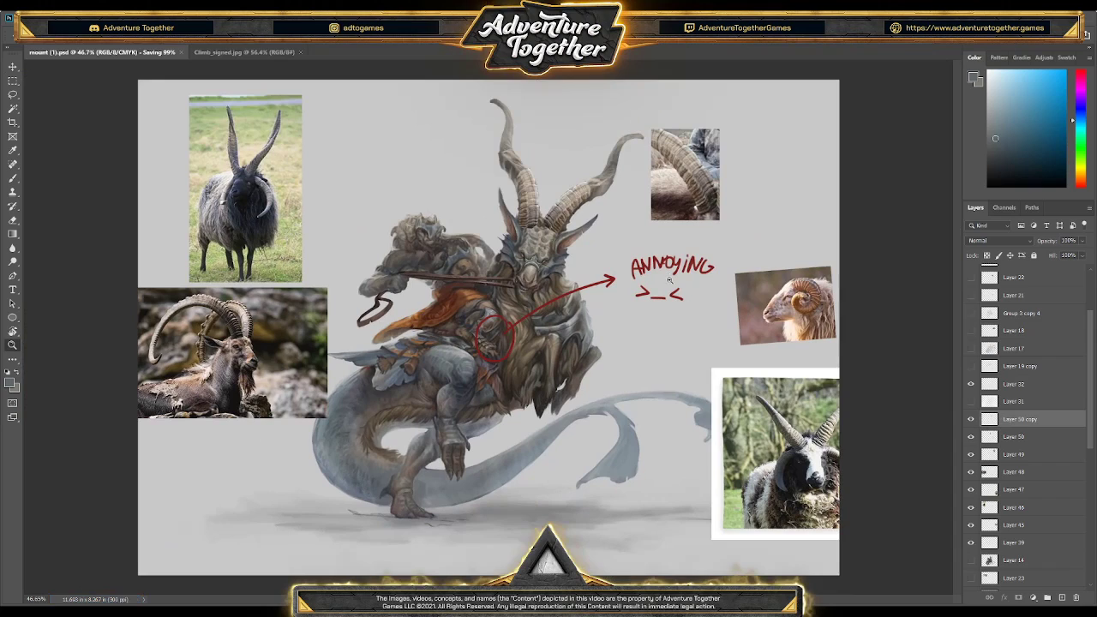
- Warp the two ridged horn sections so they follow the curve and width of the beast's painted horns
{"action": "left_click_drag", "start_coordinate": [625, 207], "coordinate": [557, 241]}
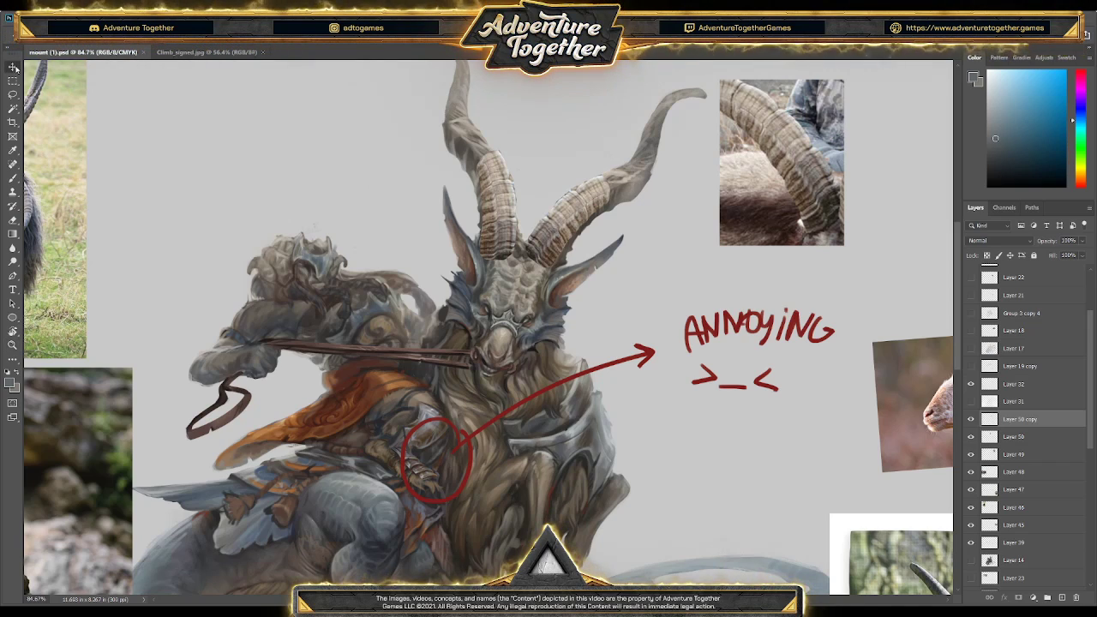
{"action": "left_click", "coordinate": [541, 191], "text": "ctrl"}
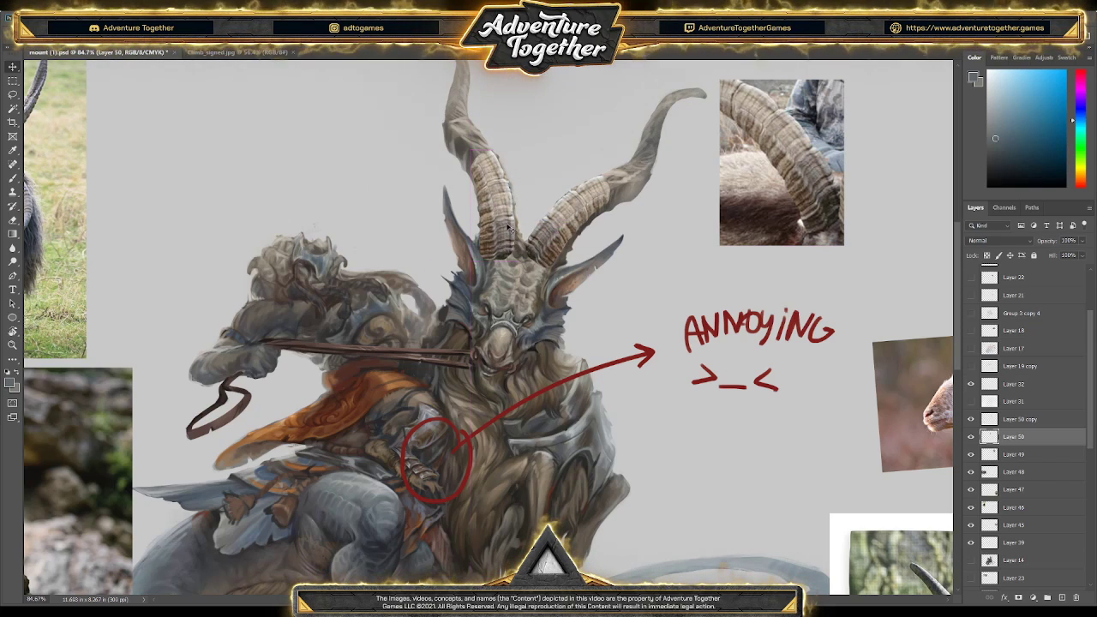
{"action": "left_click", "coordinate": [558, 237], "text": "ctrl"}
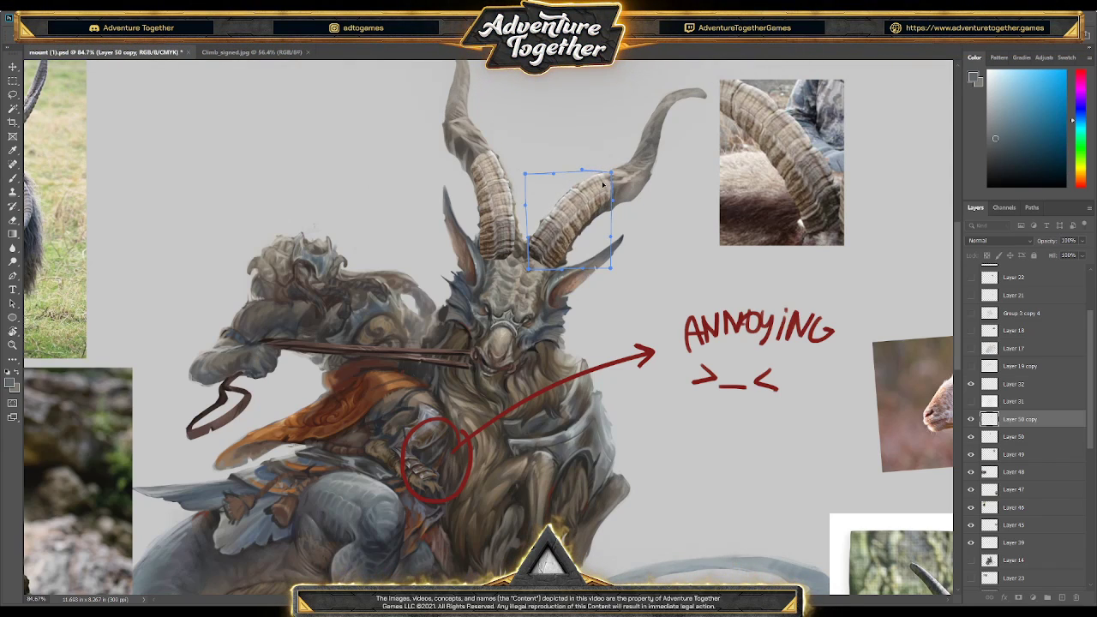
{"action": "left_click_drag", "start_coordinate": [607, 192], "coordinate": [606, 194]}
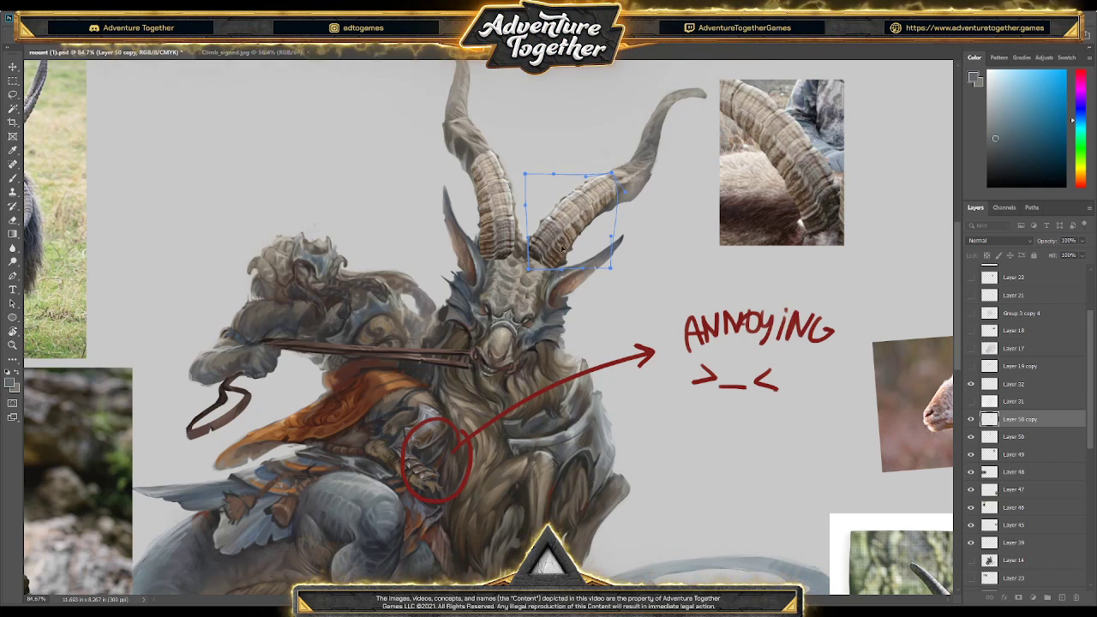
{"action": "key", "text": "Return"}
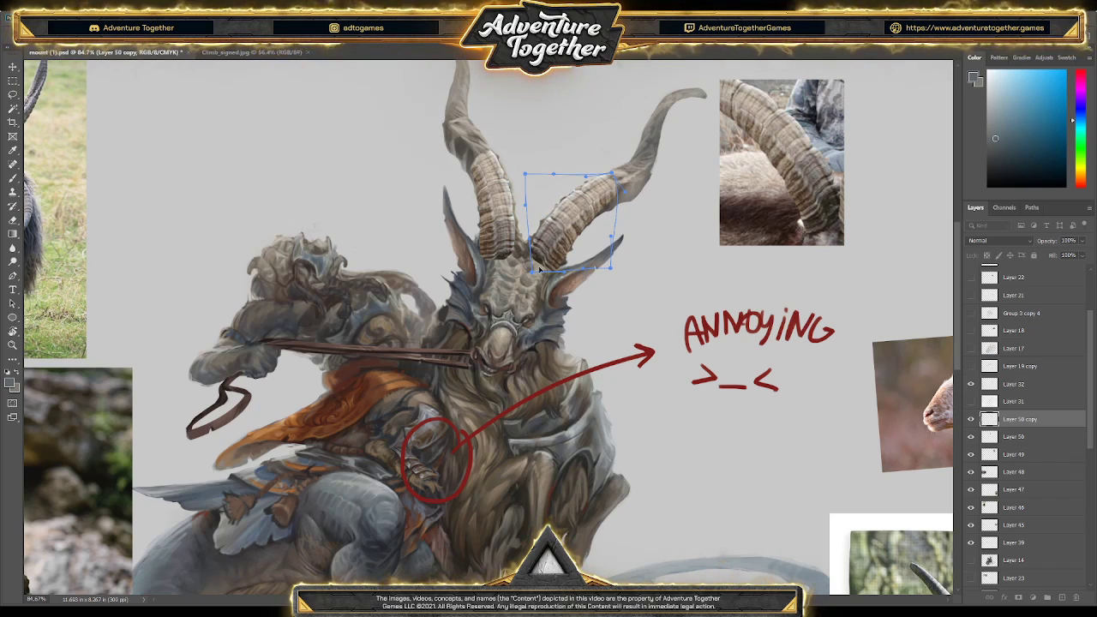
{"action": "key", "text": "alt+bracketleft"}
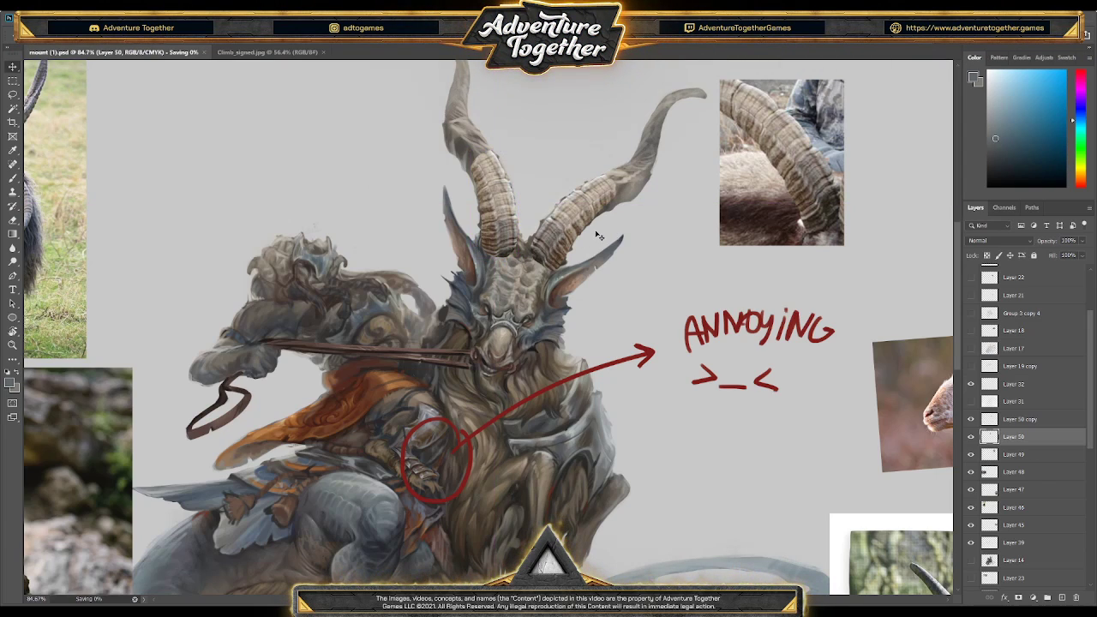
- Merge the two ridged horn sections into one layer, place it directly above Group 4, and save the painting
{"action": "left_click", "coordinate": [971, 419]}
{"action": "left_click", "coordinate": [971, 420]}
{"action": "left_click", "coordinate": [972, 420]}
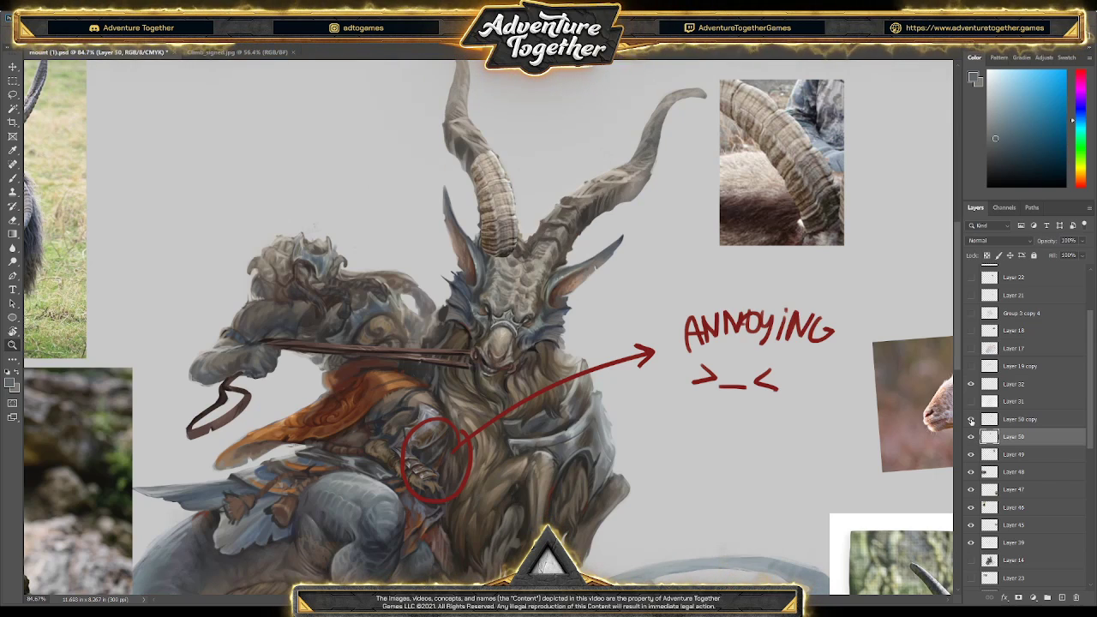
{"action": "left_click", "coordinate": [972, 419]}
{"action": "left_click", "coordinate": [1012, 421]}
{"action": "key", "text": "ctrl+e"}
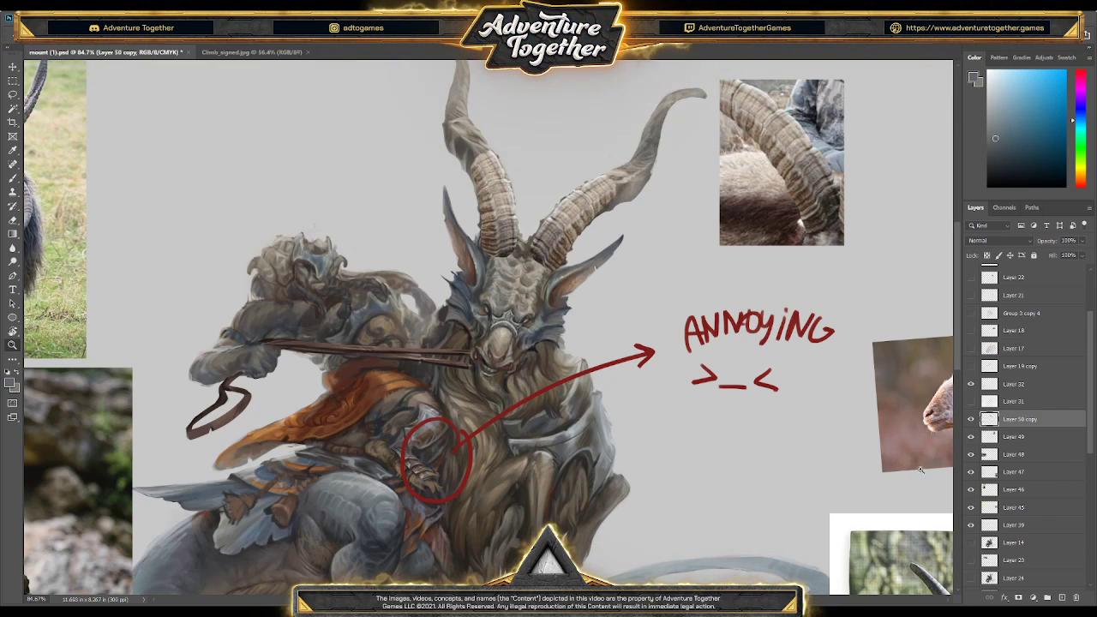
{"action": "left_click_drag", "start_coordinate": [1014, 542], "coordinate": [1029, 485]}
{"action": "key", "text": "ctrl+s"}
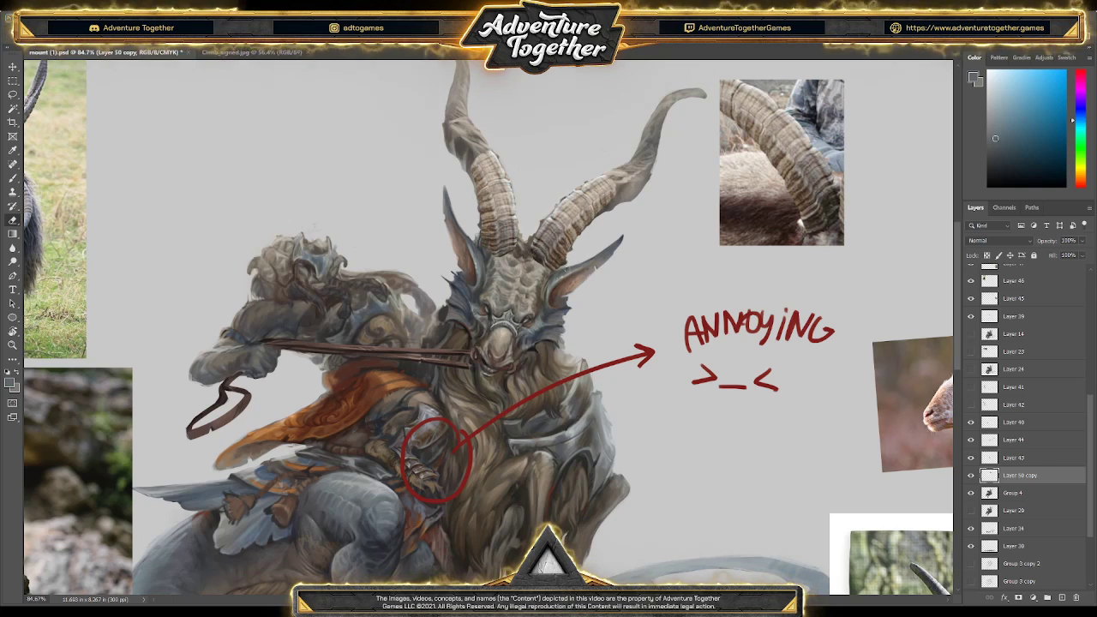
- Paint over the lower edges of both ridged horn sections with the Brush, using brown tones sampled from the horn bases
{"action": "key", "text": "i"}
{"action": "left_click", "coordinate": [559, 252]}
{"action": "key", "text": "b"}
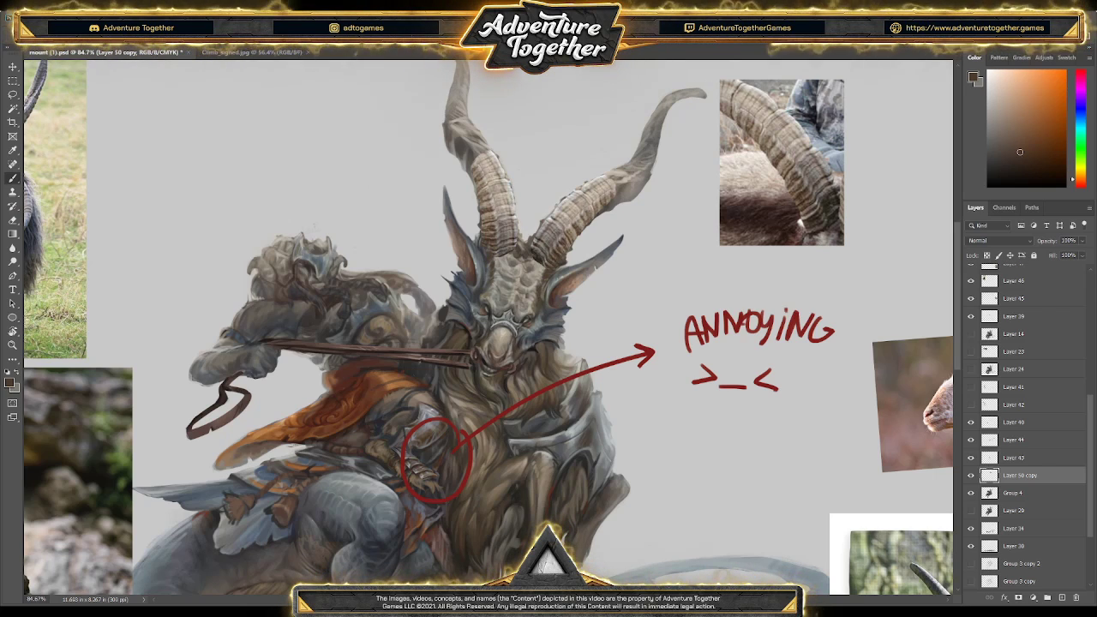
{"action": "key", "text": "i"}
{"action": "left_click", "coordinate": [508, 249]}
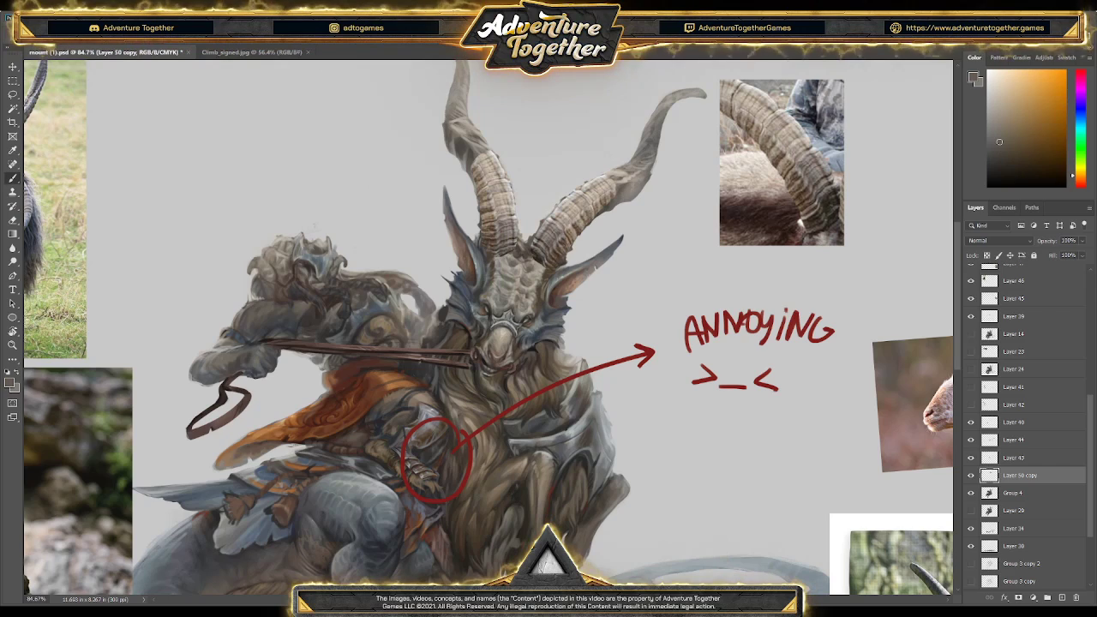
{"action": "key", "text": "b"}
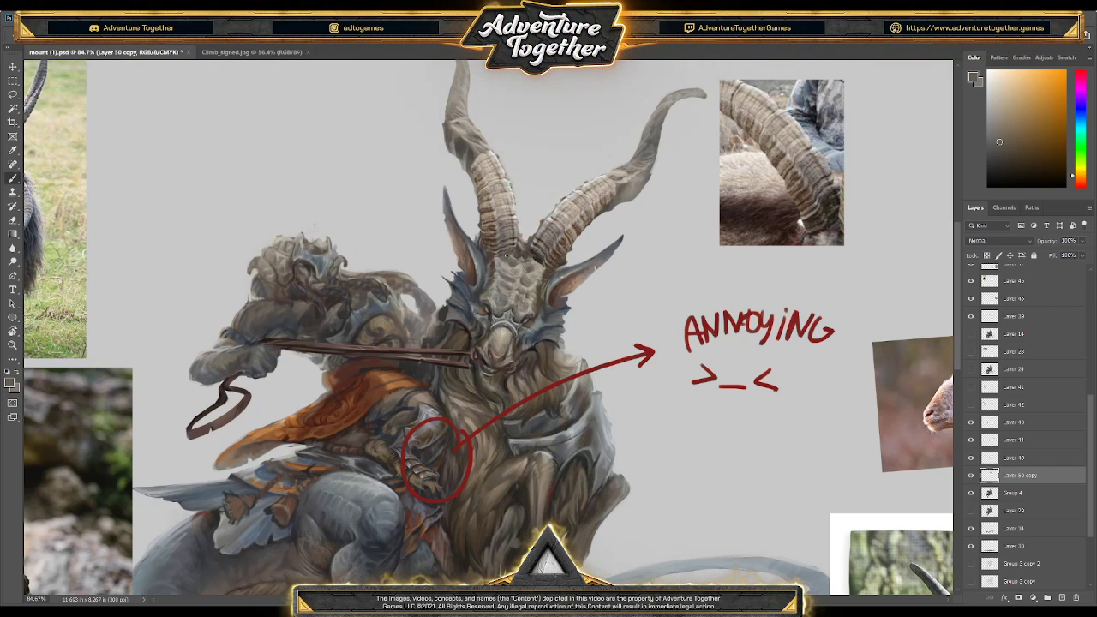
{"action": "left_click", "coordinate": [518, 245]}
{"action": "key", "text": "b"}
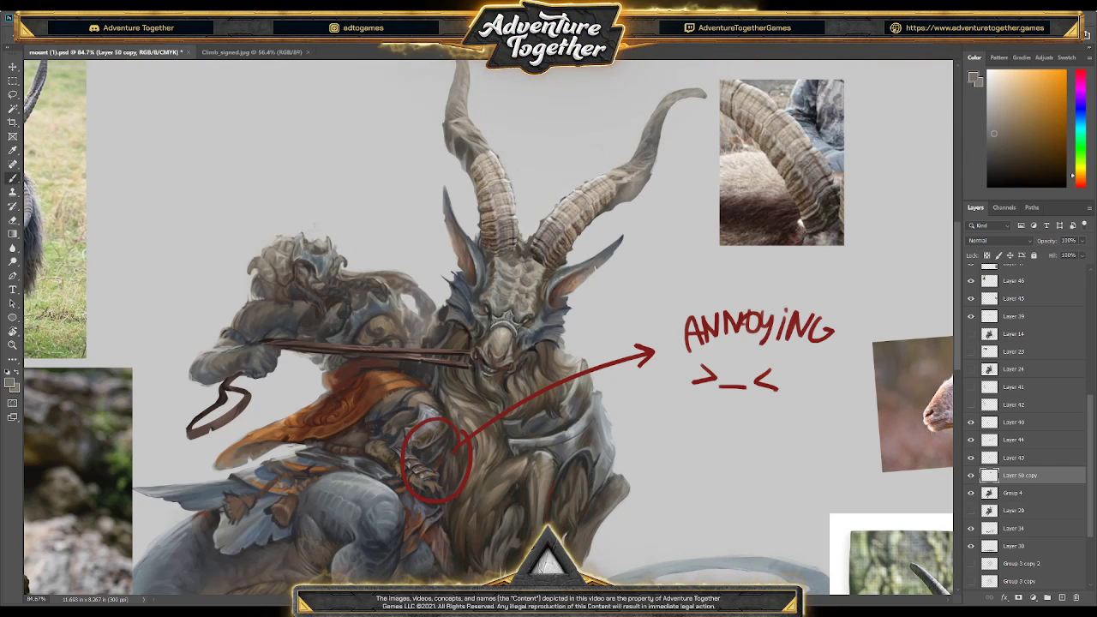
- Blend the gap between the two horn bases into the beast's forehead with sampled grey and brown brush strokes
{"action": "left_click", "coordinate": [521, 245], "text": "alt"}
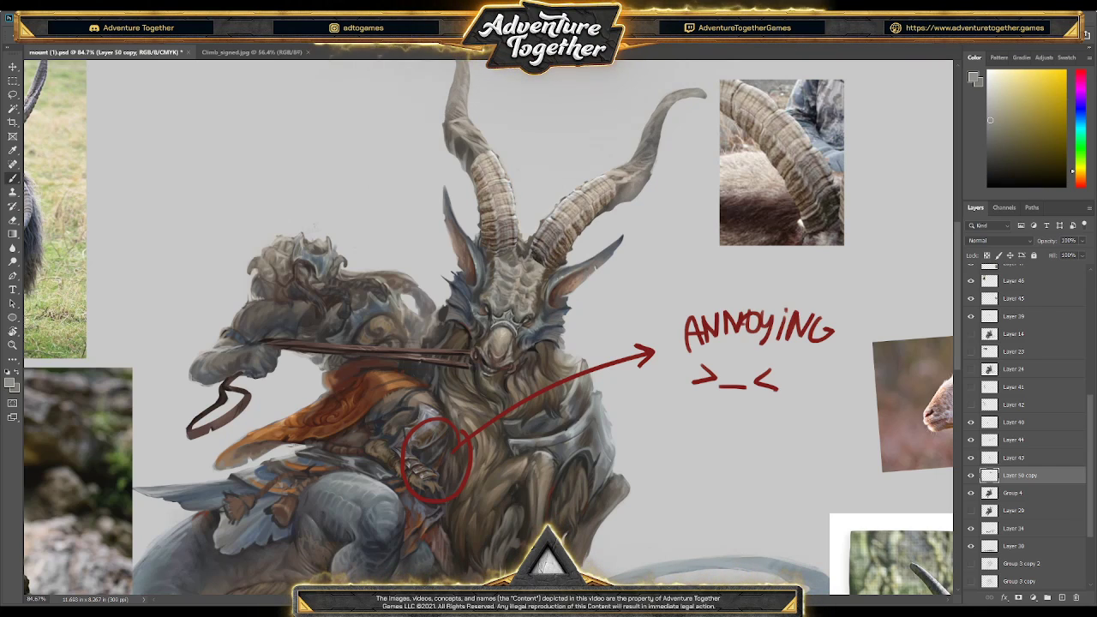
{"action": "left_click", "coordinate": [525, 258], "text": "alt"}
{"action": "left_click", "coordinate": [528, 259], "text": "alt"}
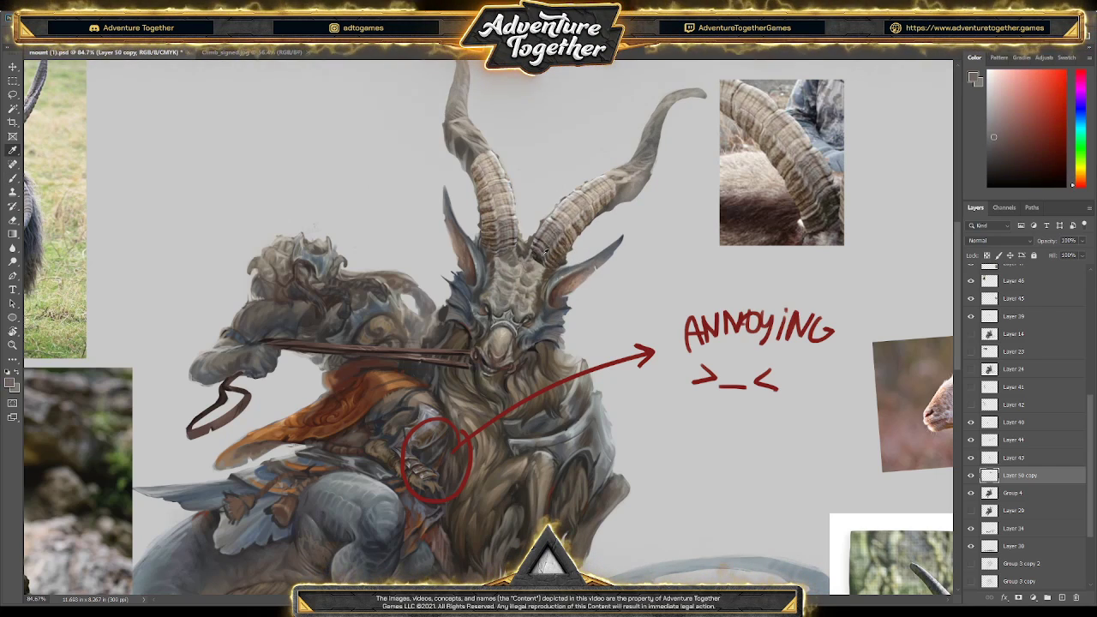
{"action": "left_click", "coordinate": [498, 254], "text": "alt"}
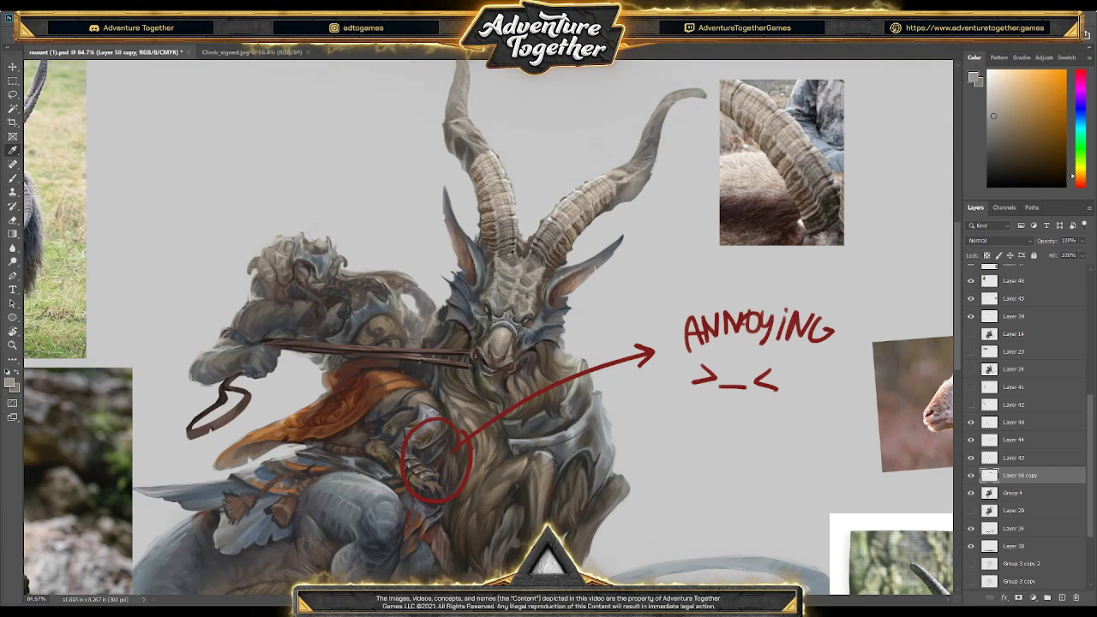
{"action": "left_click", "coordinate": [504, 256], "text": "alt"}
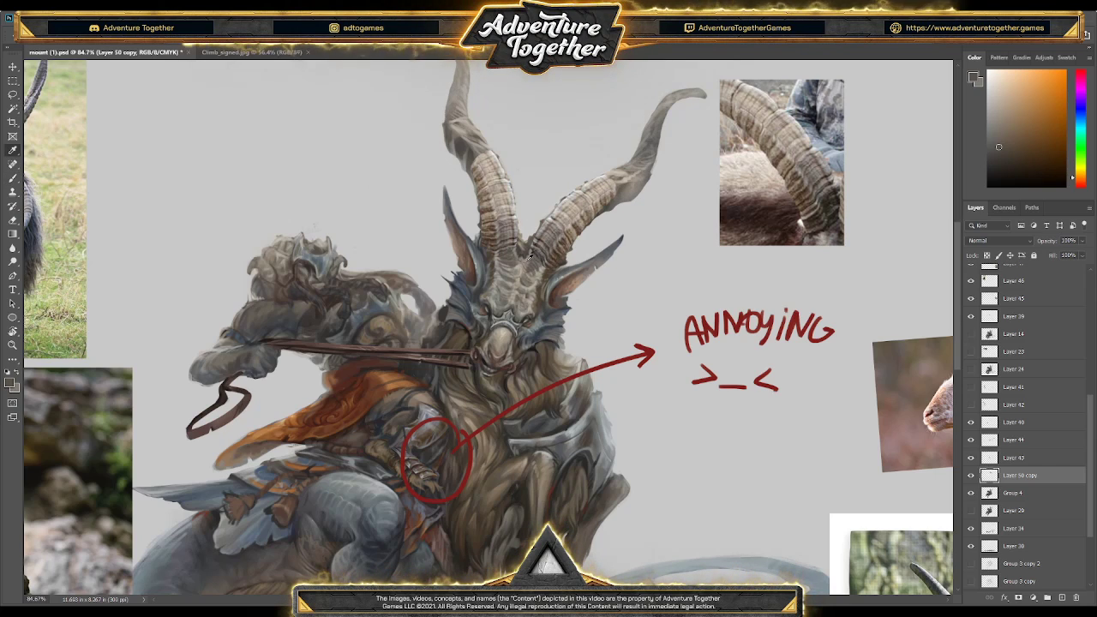
{"action": "left_click", "coordinate": [525, 262], "text": "alt"}
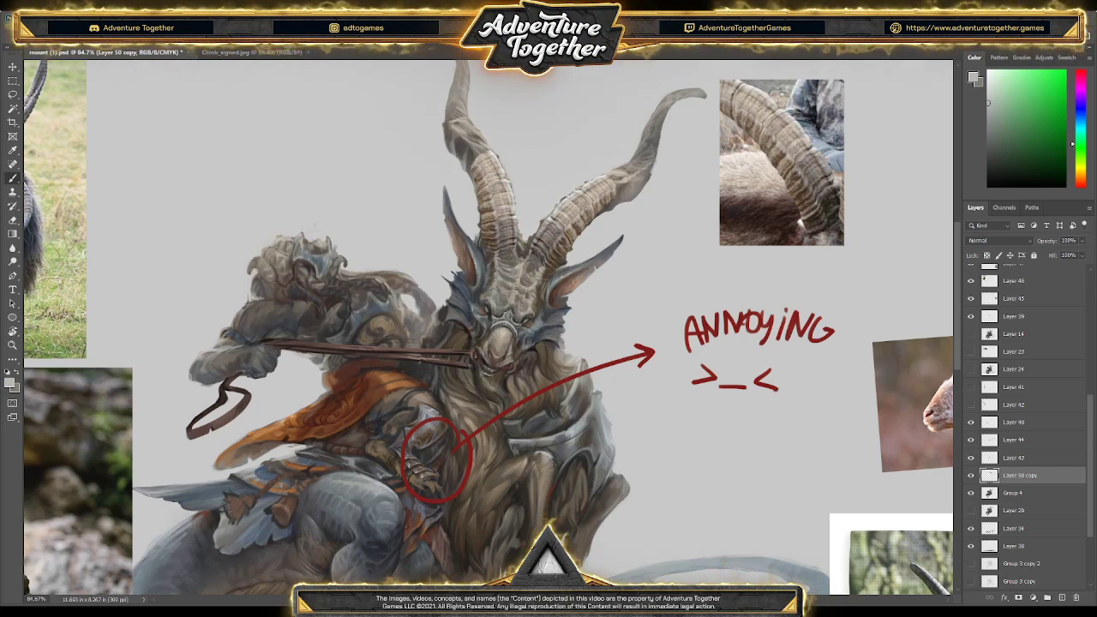
{"action": "left_click", "coordinate": [527, 249], "text": "alt"}
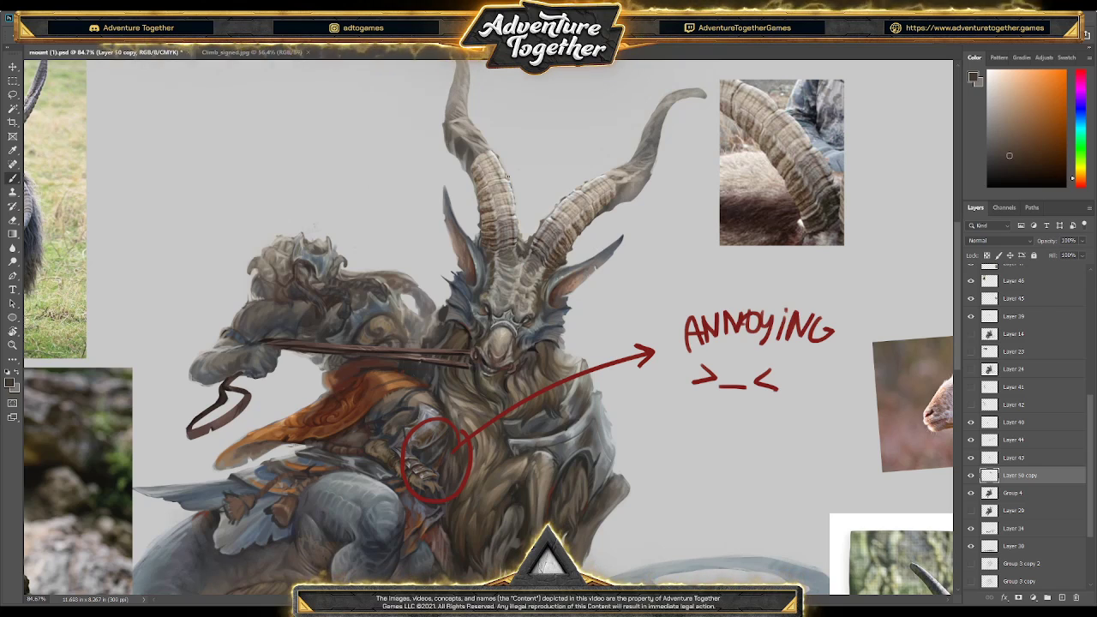
- Soften the upper ends of both ridged sections with the Eraser and sampled brush colours so they merge into the painted horns
{"action": "left_click", "coordinate": [476, 159], "text": "alt"}
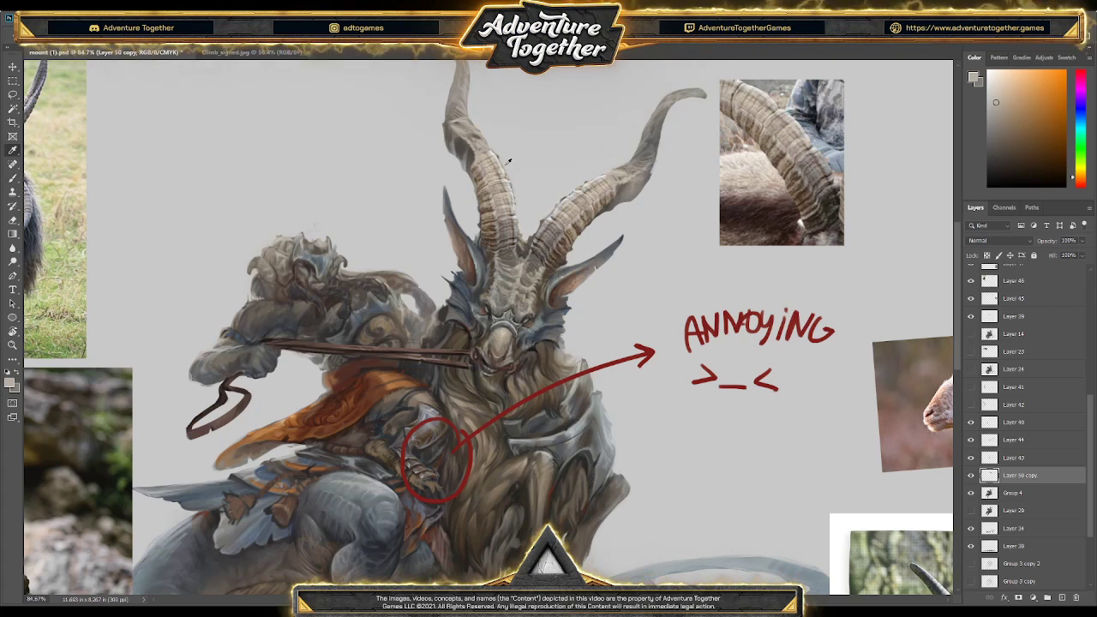
{"action": "key", "text": "e"}
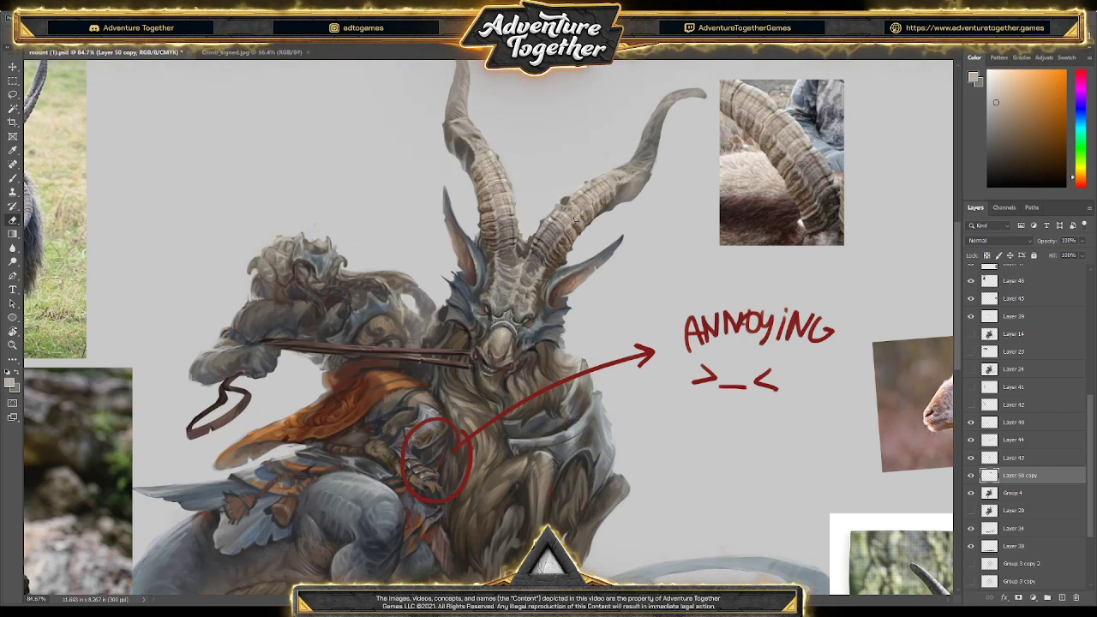
{"action": "left_click", "coordinate": [566, 206], "text": "alt"}
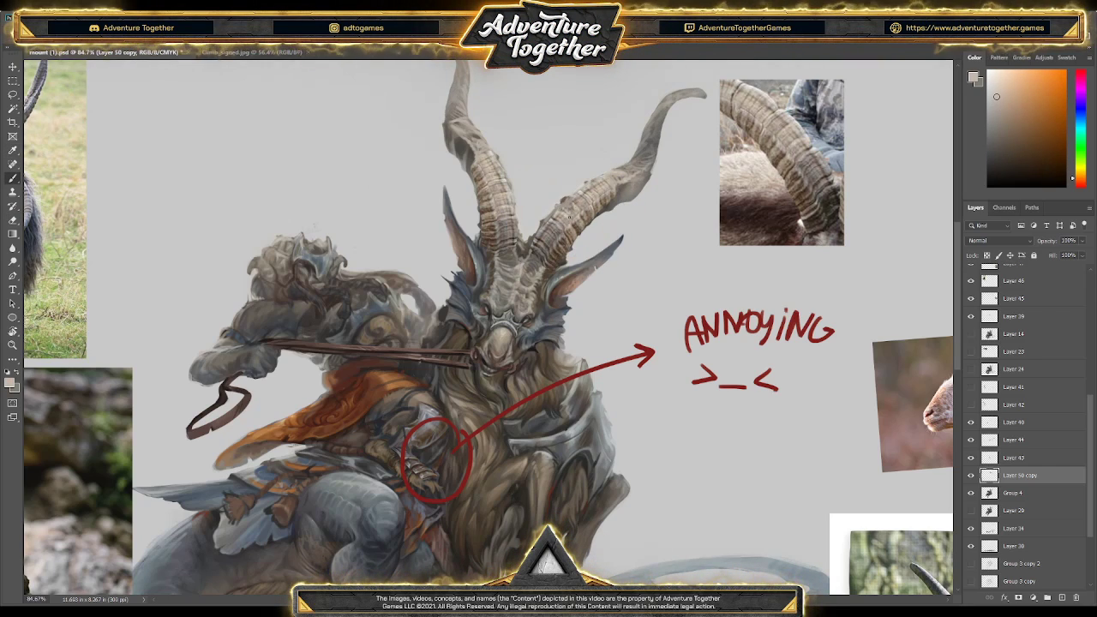
{"action": "left_click", "coordinate": [597, 167], "text": "alt"}
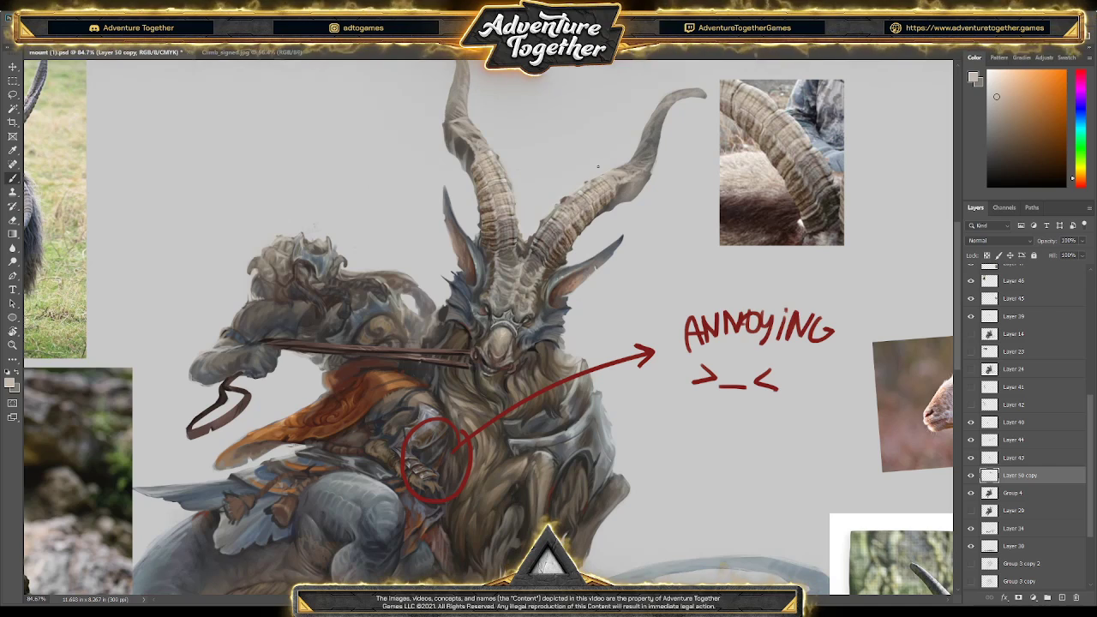
{"action": "left_click", "coordinate": [474, 164], "text": "alt"}
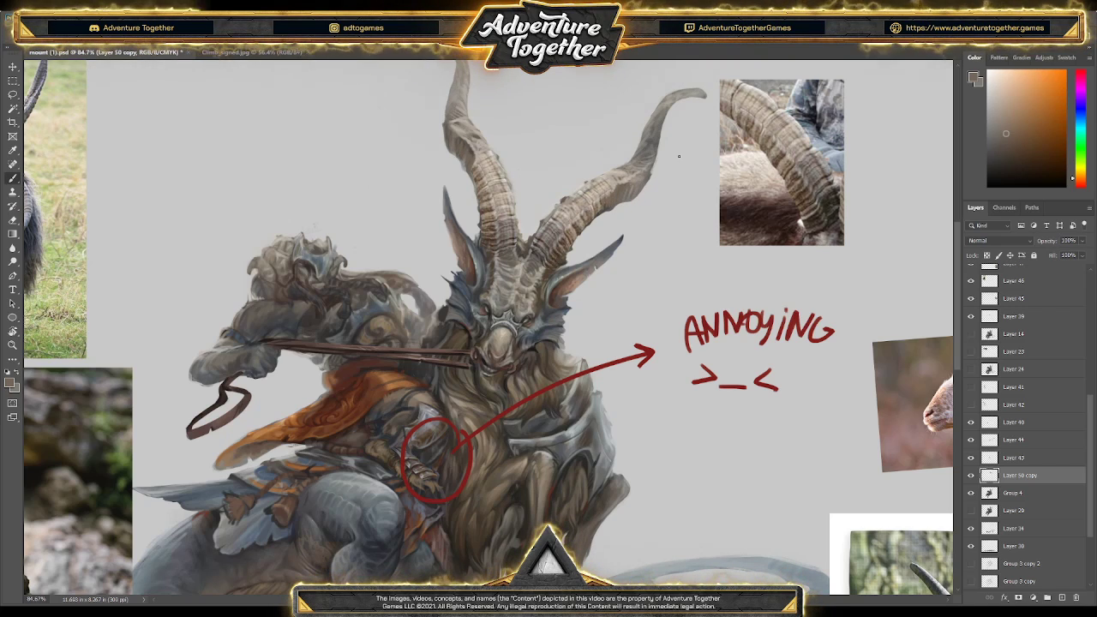
{"action": "left_click", "coordinate": [465, 144], "text": "alt"}
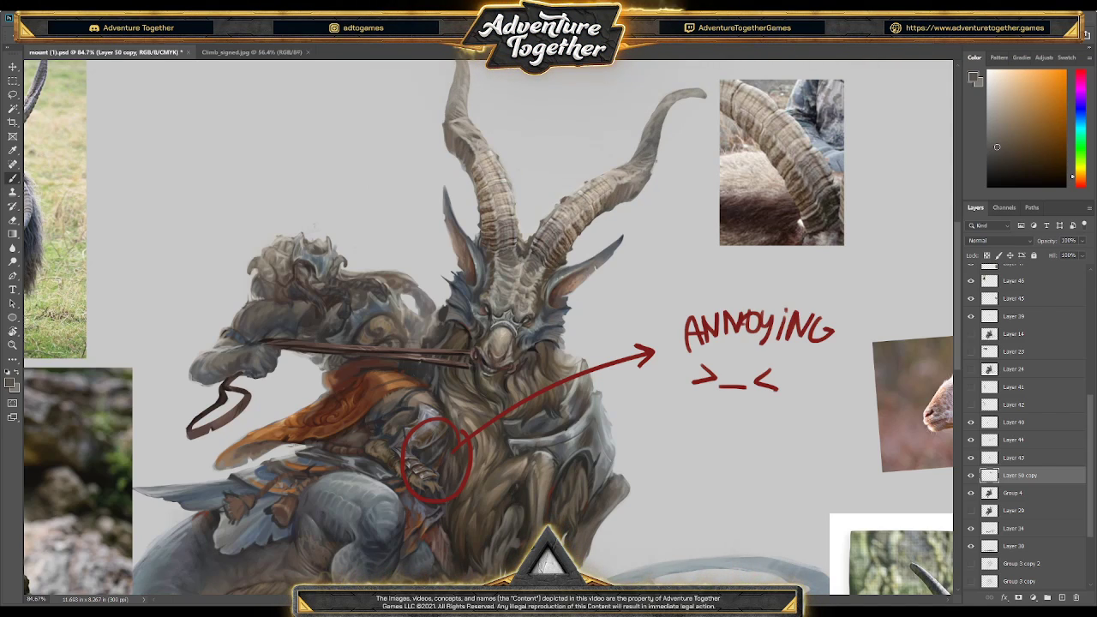
{"action": "left_click", "coordinate": [625, 173], "text": "alt"}
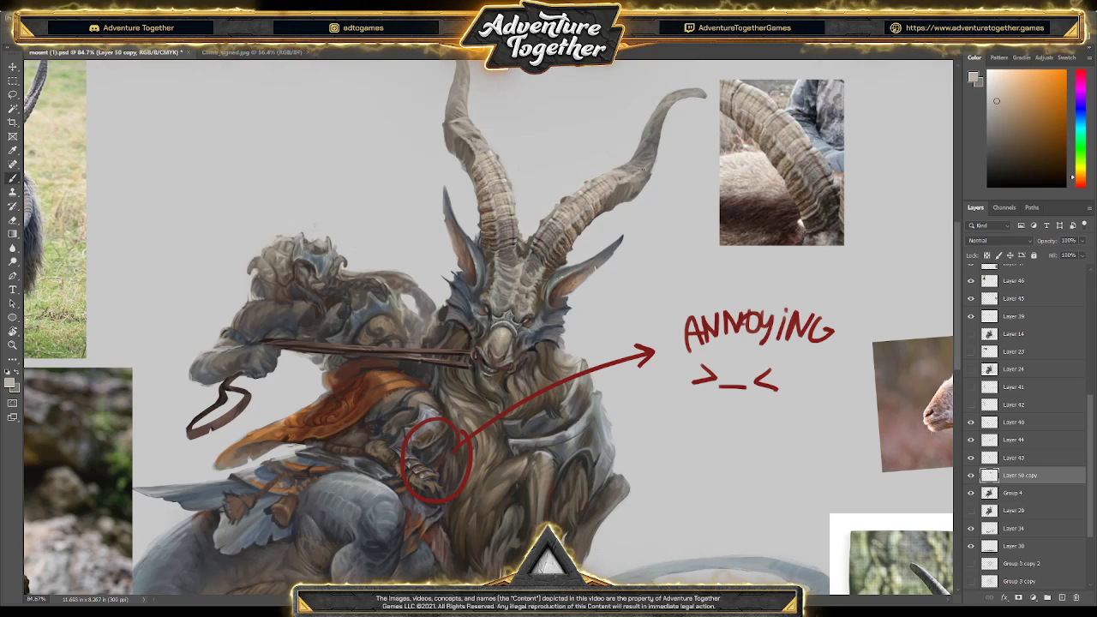
- Paint sampled shadows and highlights along the left horn's ridges and its upper bend, and retouch the right horn's base
{"action": "left_click", "coordinate": [507, 227], "text": "alt"}
{"action": "left_click_drag", "start_coordinate": [507, 226], "coordinate": [491, 188]}
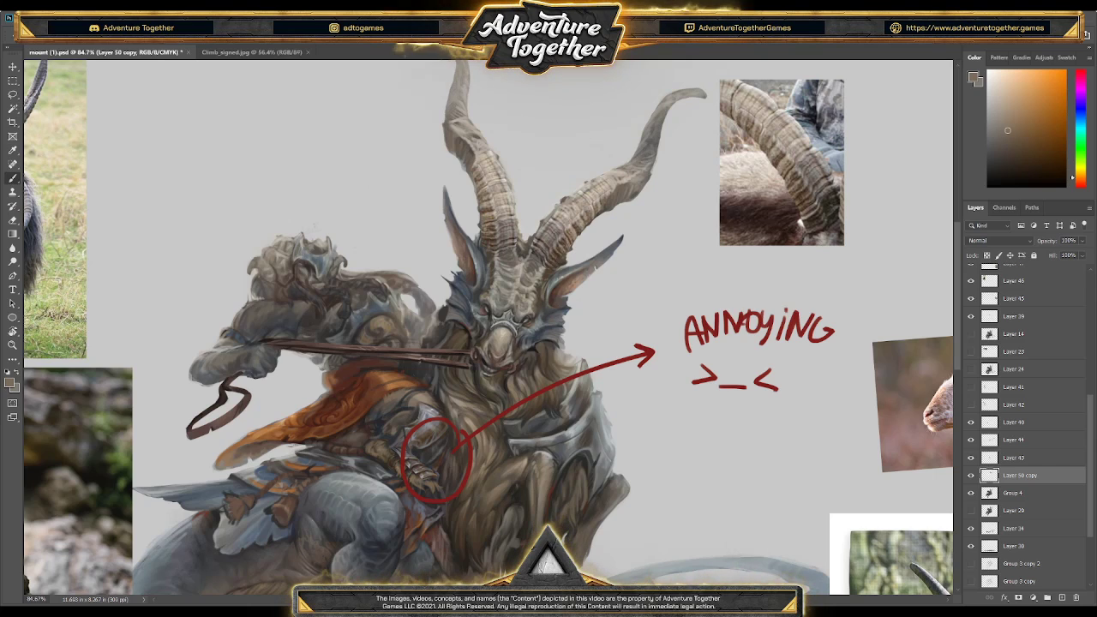
{"action": "left_click", "coordinate": [490, 225], "text": "alt"}
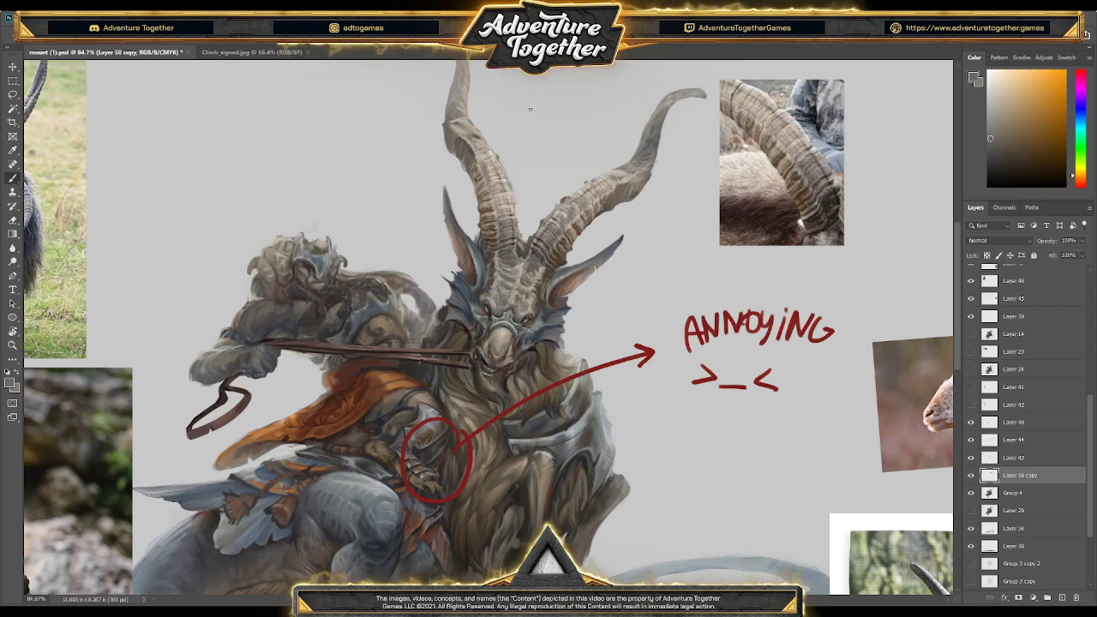
{"action": "left_click", "coordinate": [472, 133], "text": "alt"}
{"action": "left_click", "coordinate": [474, 140], "text": "alt"}
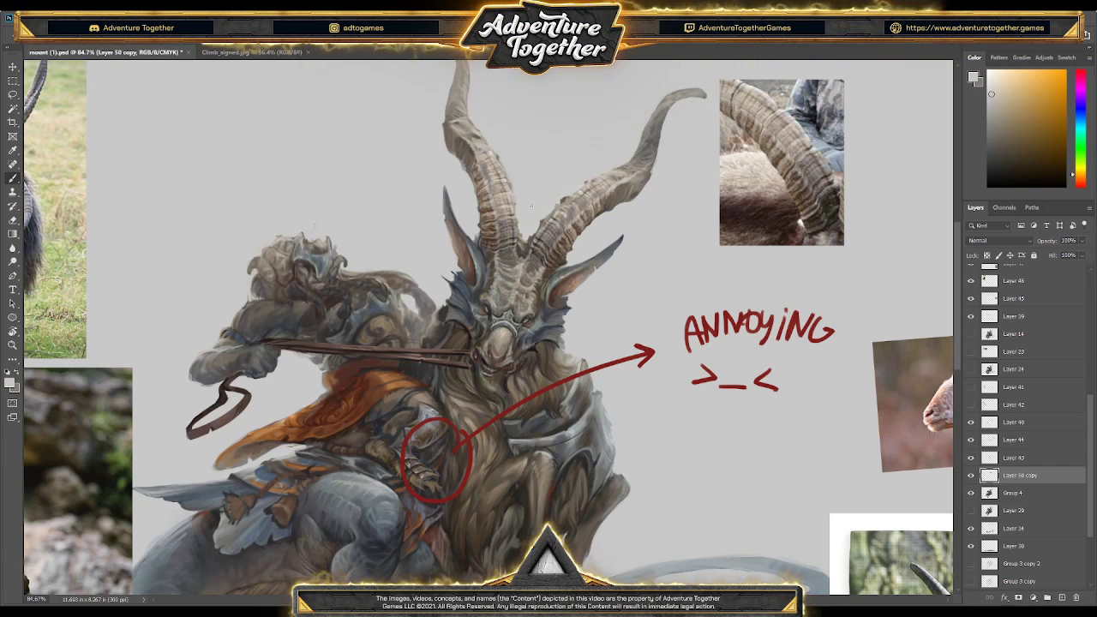
{"action": "left_click", "coordinate": [564, 245], "text": "alt"}
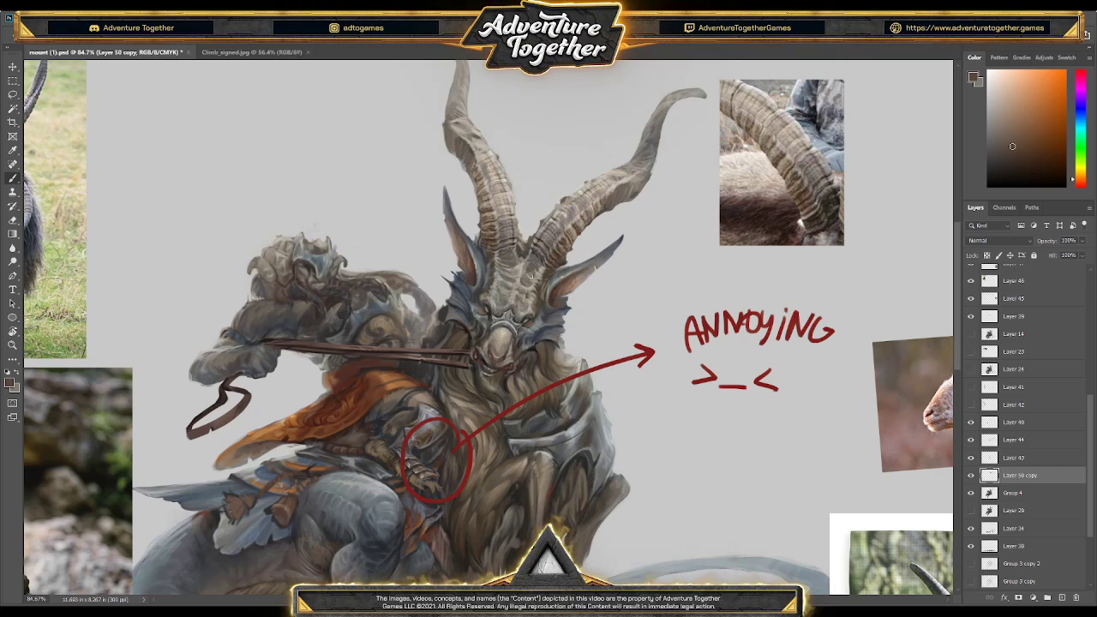
- Retouch the right horn's base and the beast's forehead with brown and grey brush colours sampled from the painting
{"action": "left_click", "coordinate": [571, 243], "text": "alt"}
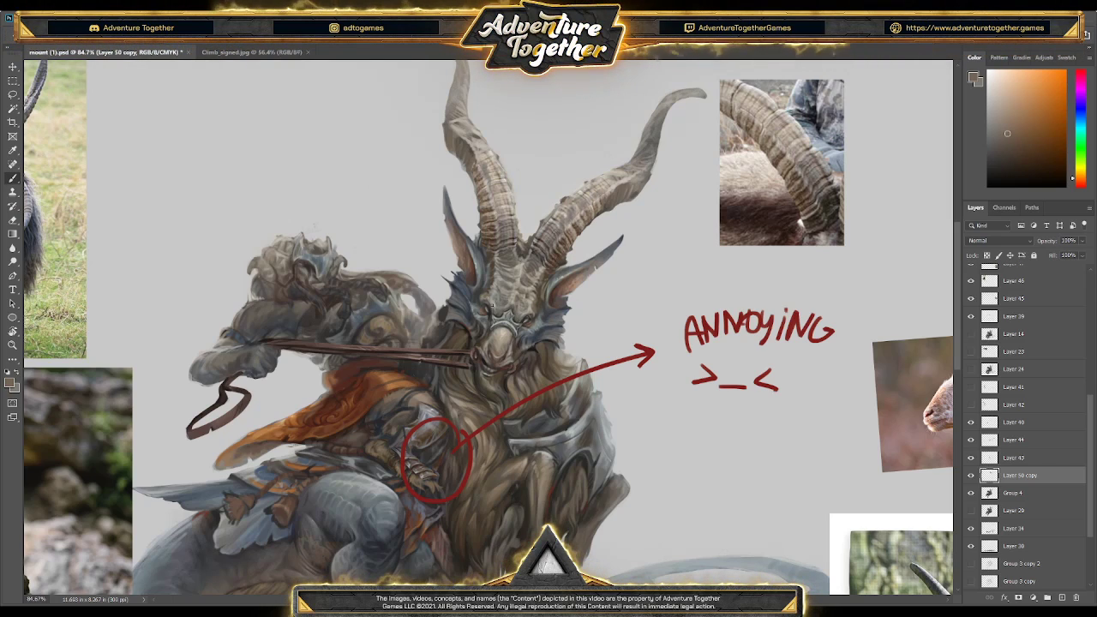
{"action": "left_click", "coordinate": [559, 252], "text": "alt"}
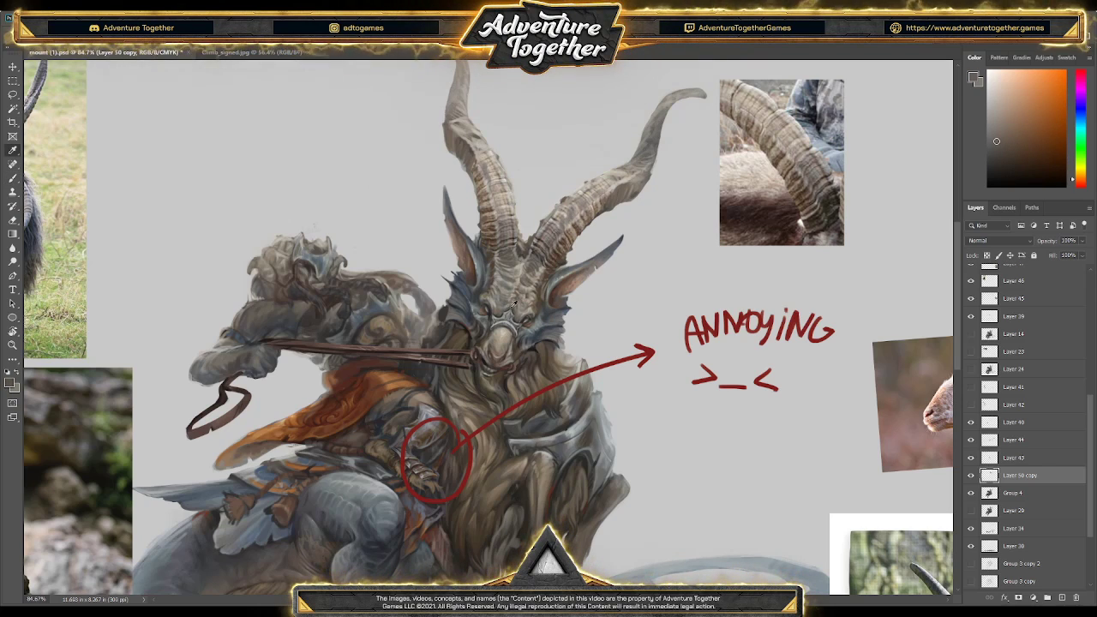
{"action": "left_click", "coordinate": [514, 304], "text": "alt"}
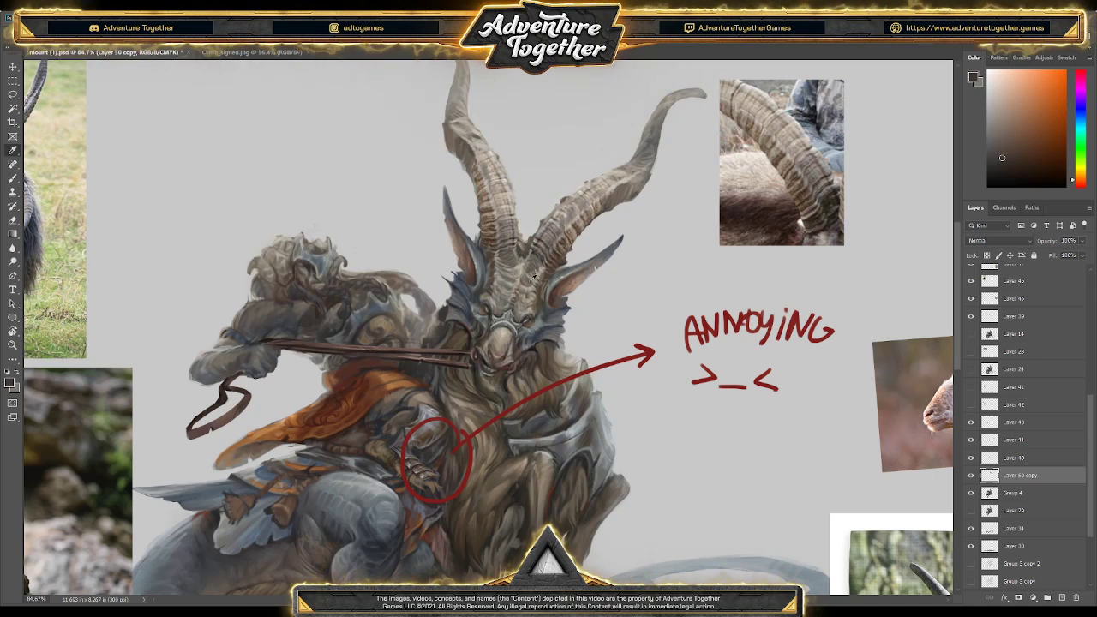
- Paint beard tufts beneath the beast's mouth with dark and light fur tones sampled from the surrounding chest fur
{"action": "left_click", "coordinate": [504, 382], "text": "alt"}
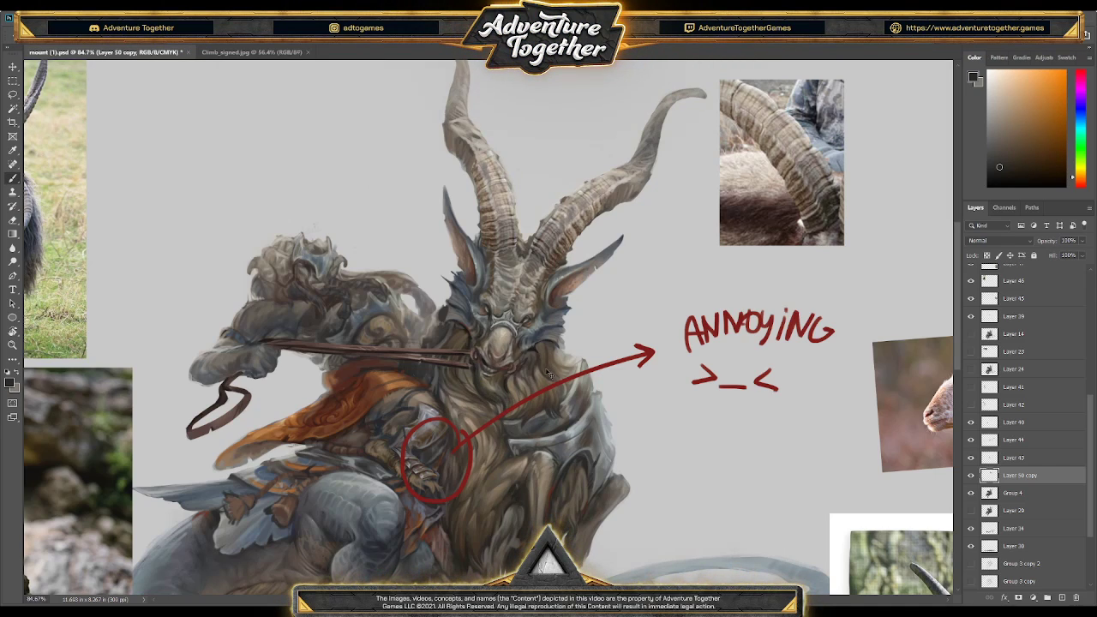
{"action": "left_click", "coordinate": [456, 402], "text": "alt"}
{"action": "left_click", "coordinate": [478, 371]}
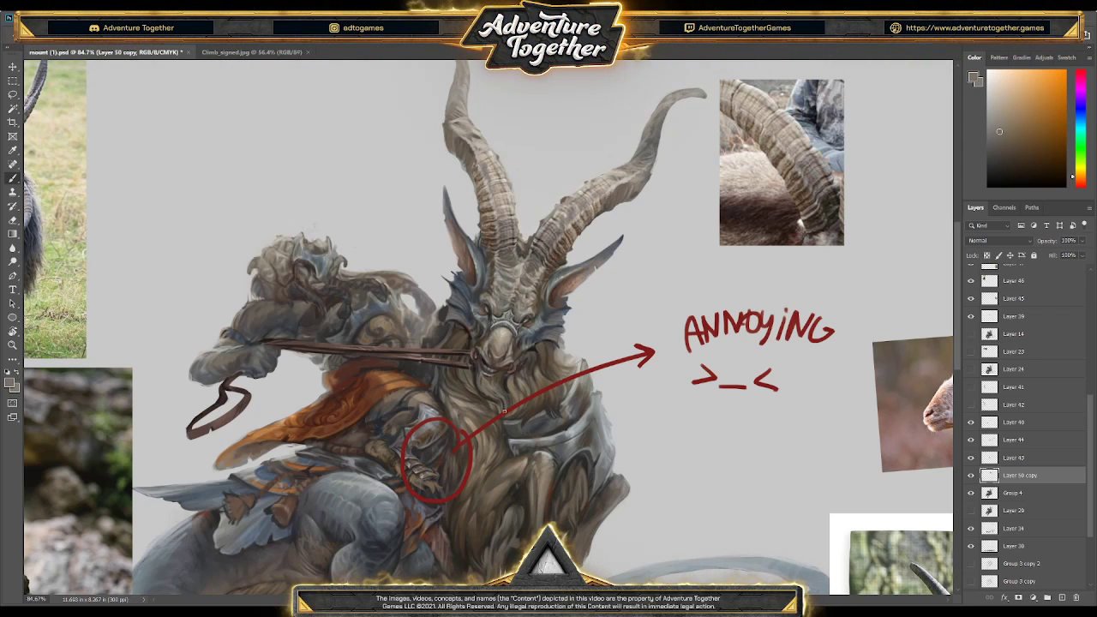
{"action": "left_click", "coordinate": [510, 378], "text": "alt"}
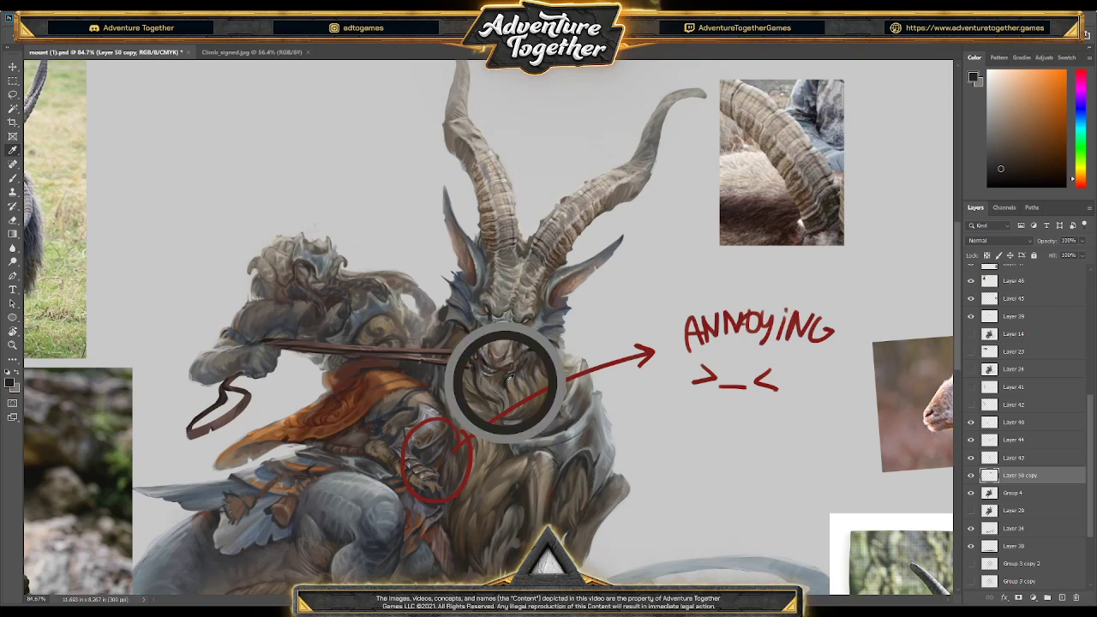
{"action": "left_click", "coordinate": [528, 416], "text": "alt"}
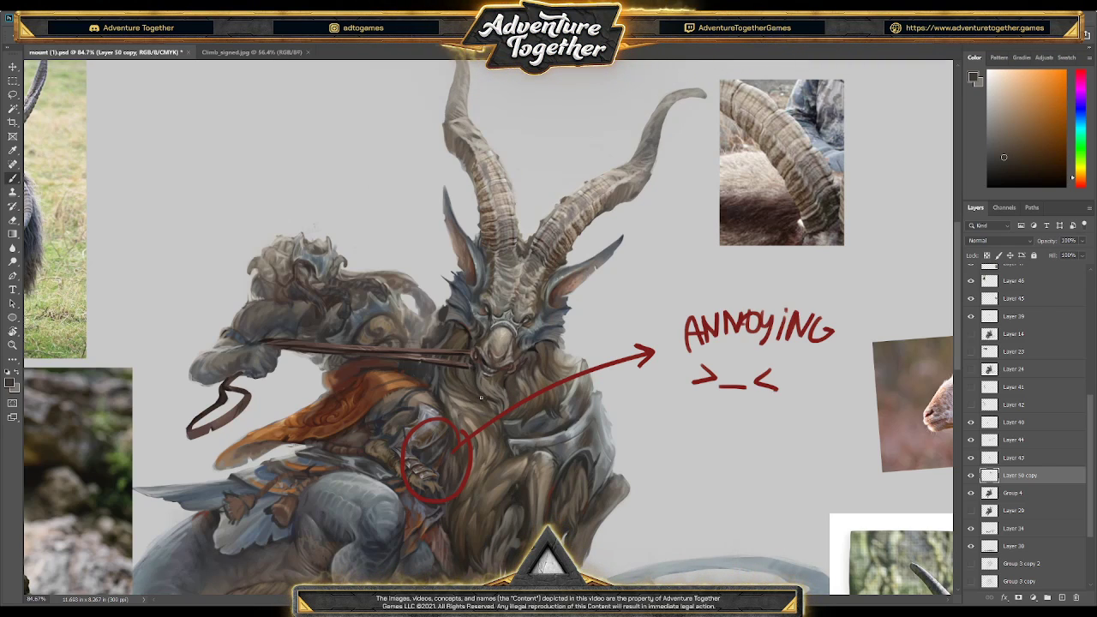
{"action": "left_click", "coordinate": [494, 399], "text": "alt"}
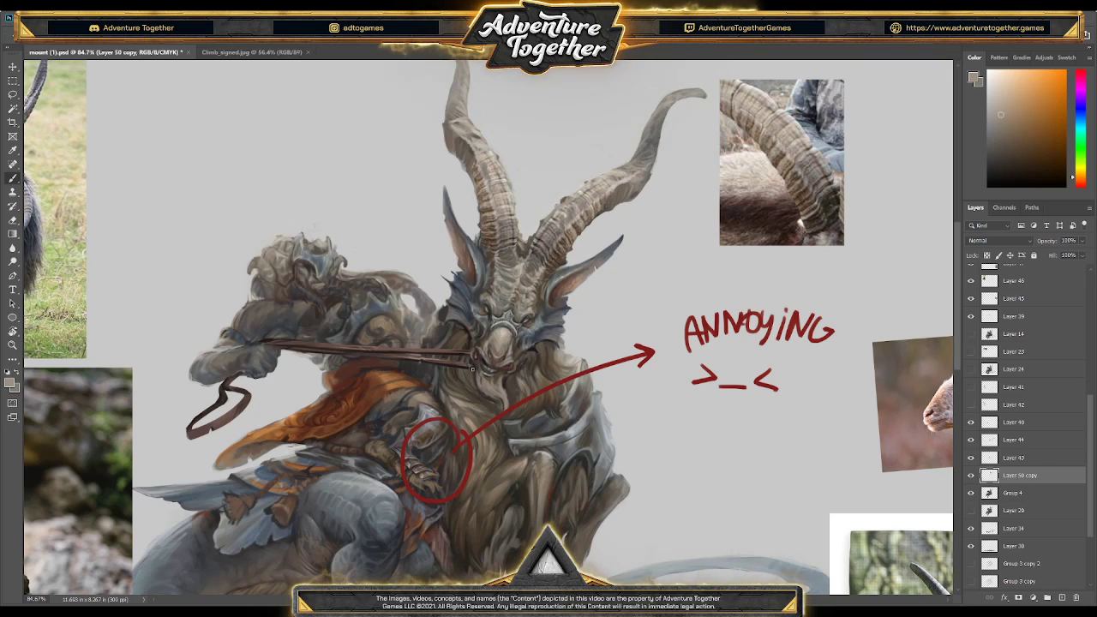
{"action": "left_click", "coordinate": [500, 382], "text": "alt"}
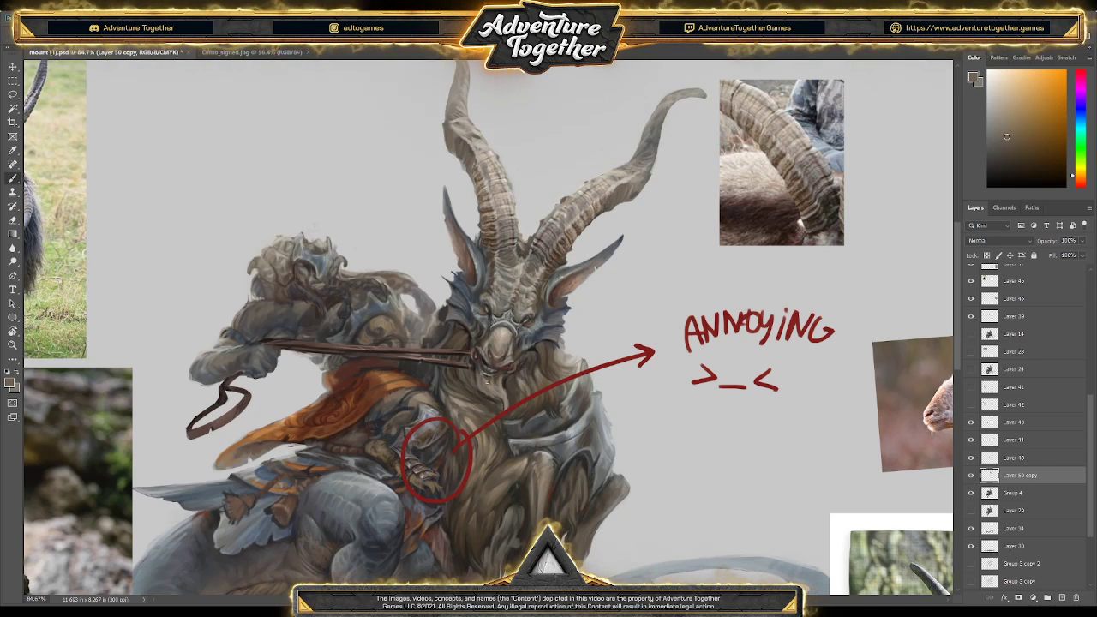
{"action": "left_click", "coordinate": [487, 390], "text": "alt"}
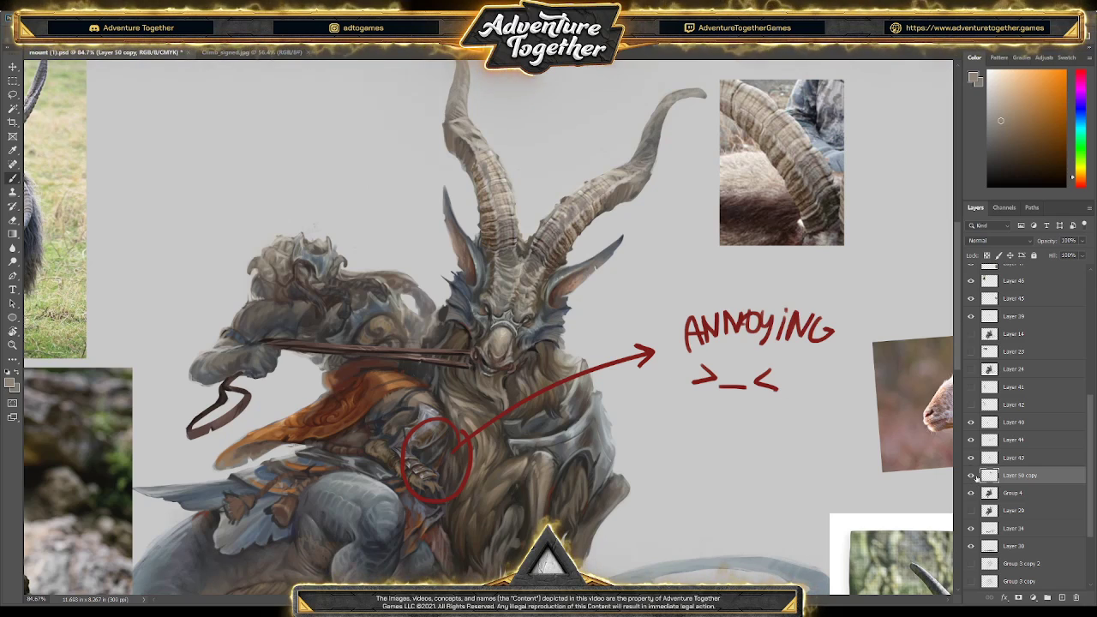
- Check the layers around Layer 50 copy by toggling their visibility, and hide the red annotation on Layer 44
{"action": "left_click", "coordinate": [972, 457]}
{"action": "left_click", "coordinate": [971, 458]}
{"action": "left_click", "coordinate": [971, 475]}
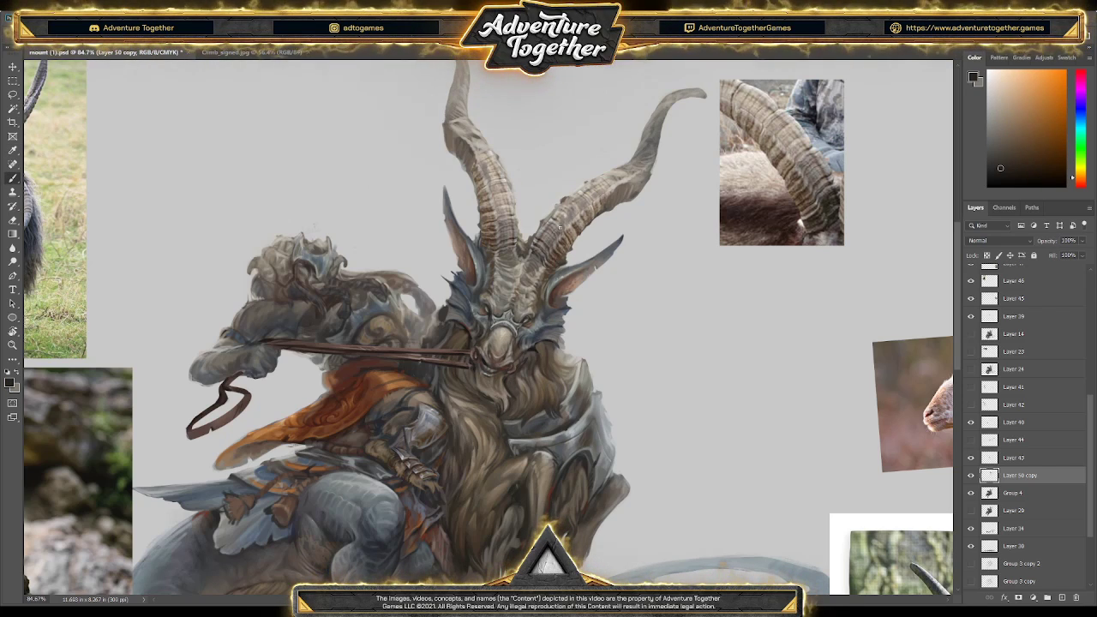
- Refine the fur strands directly under the beast's chin with sampled dark shadows and grey-brown highlights
{"action": "left_click", "coordinate": [513, 382], "text": "alt"}
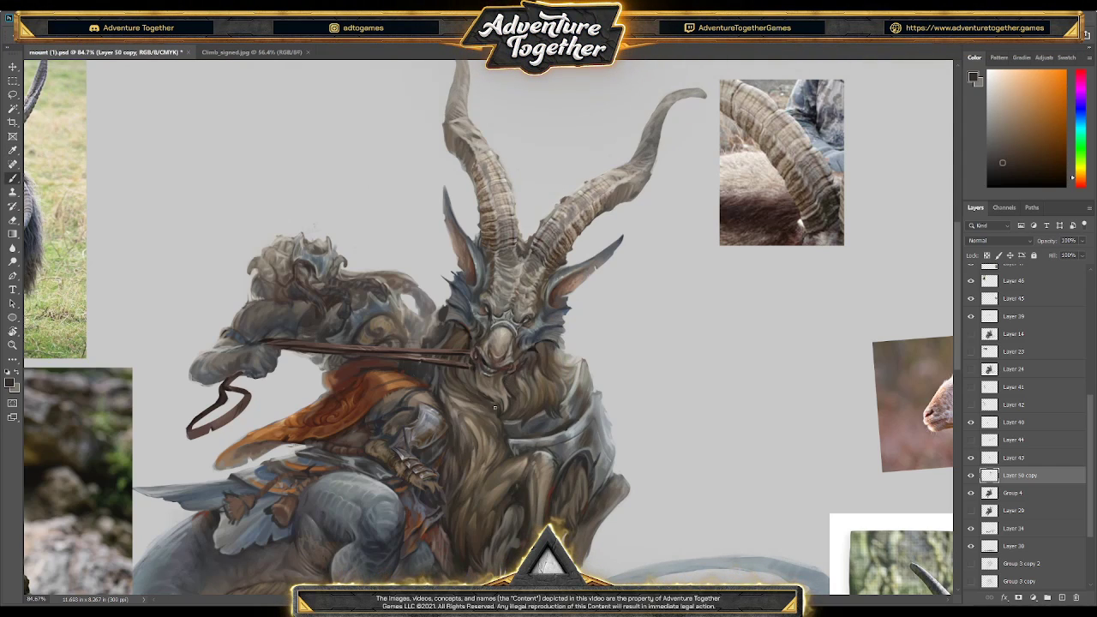
{"action": "left_click", "coordinate": [504, 384], "text": "alt"}
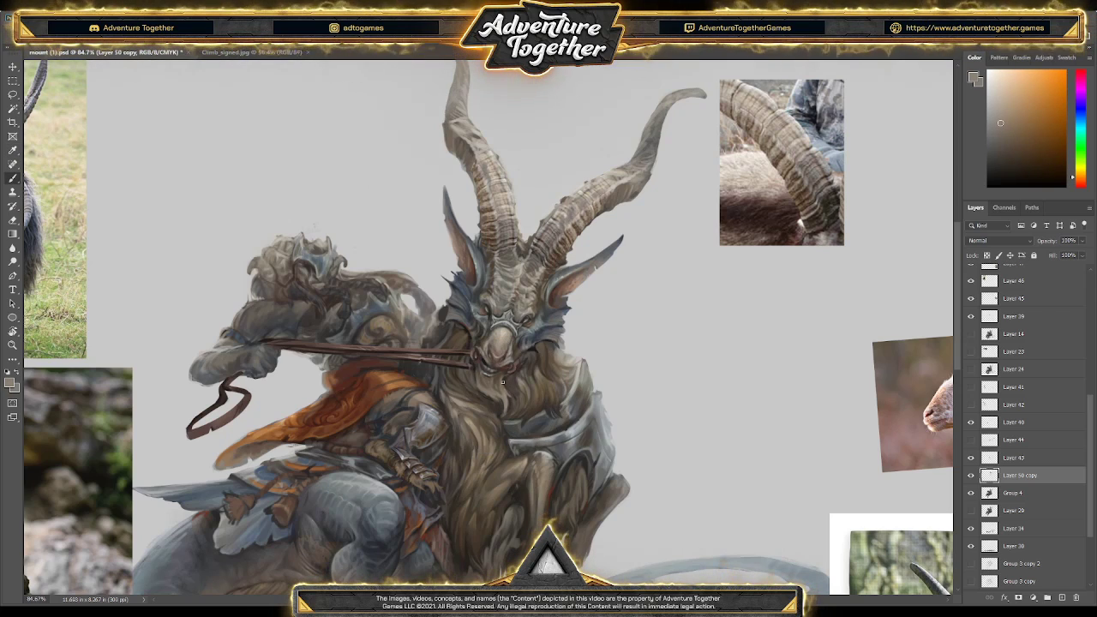
{"action": "key", "text": "alt"}
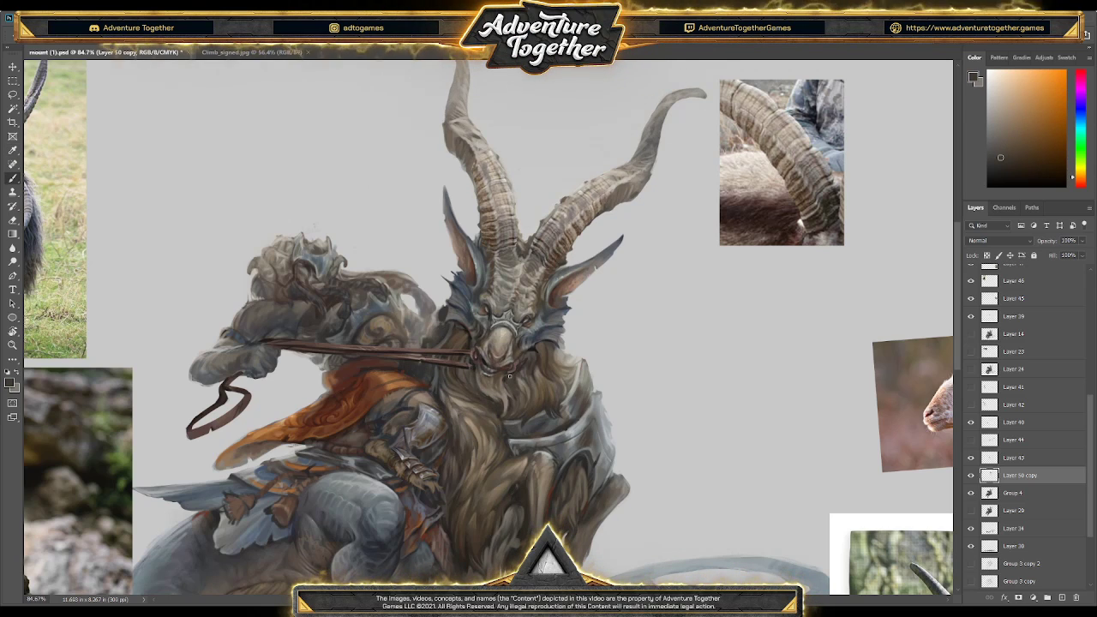
- Check Layer 50 copy against the whole painting and merge it with Group 4
{"action": "scroll", "coordinate": [509, 375], "scroll_direction": "up", "scroll_amount": 3}
{"action": "scroll", "coordinate": [509, 246], "scroll_direction": "down", "scroll_amount": 4}
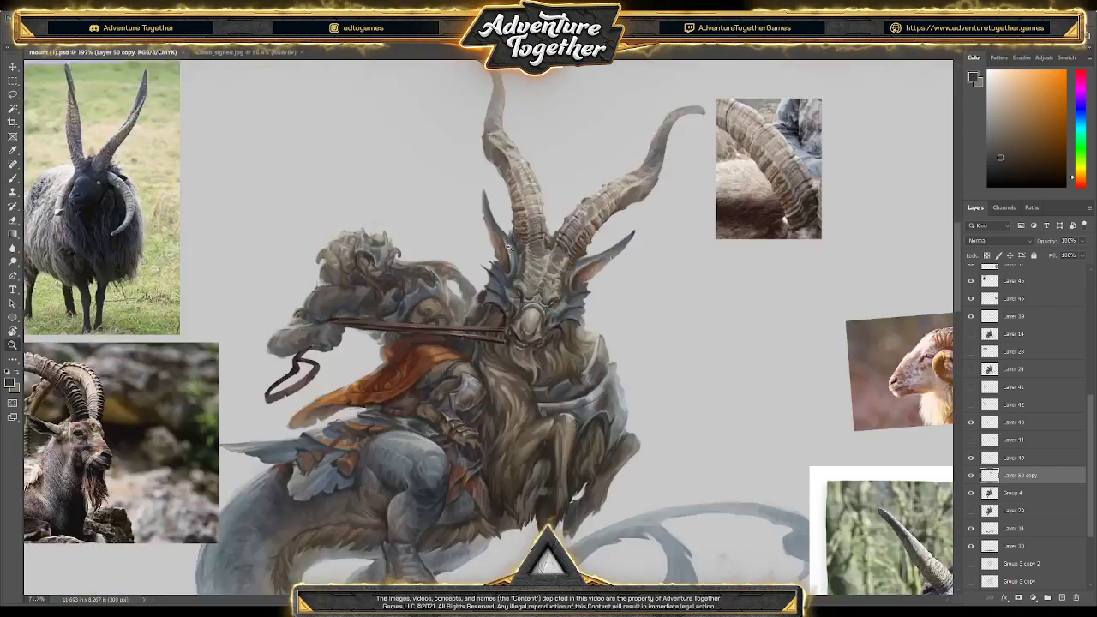
{"action": "scroll", "coordinate": [509, 246], "scroll_direction": "down", "scroll_amount": 5}
{"action": "scroll", "coordinate": [541, 262], "scroll_direction": "up", "scroll_amount": 3}
{"action": "scroll", "coordinate": [540, 262], "scroll_direction": "up", "scroll_amount": 1}
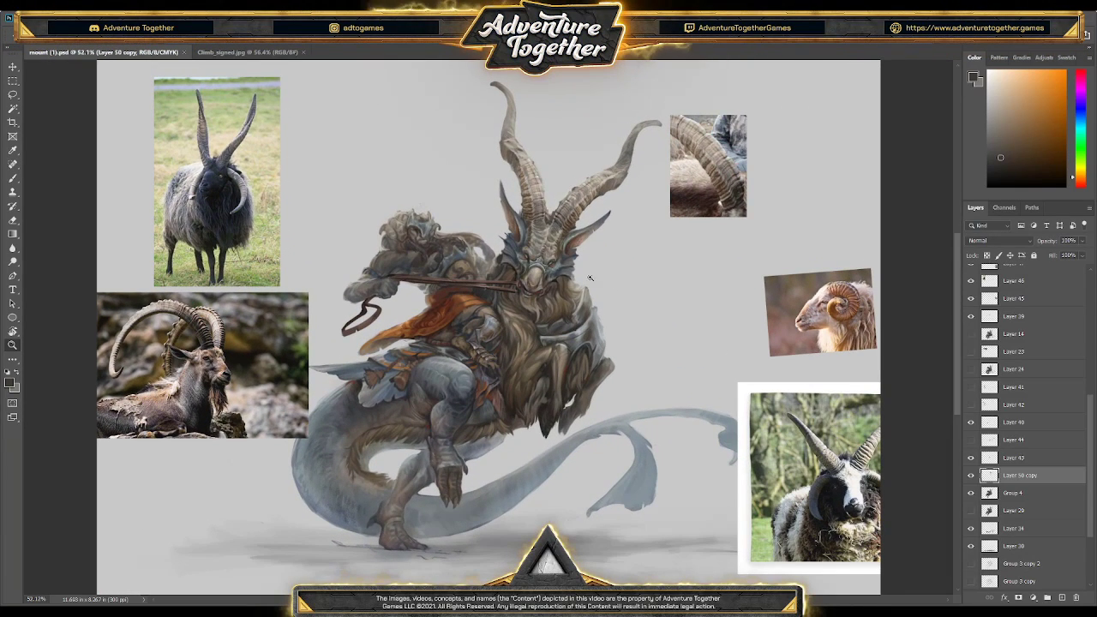
{"action": "left_click", "coordinate": [972, 476]}
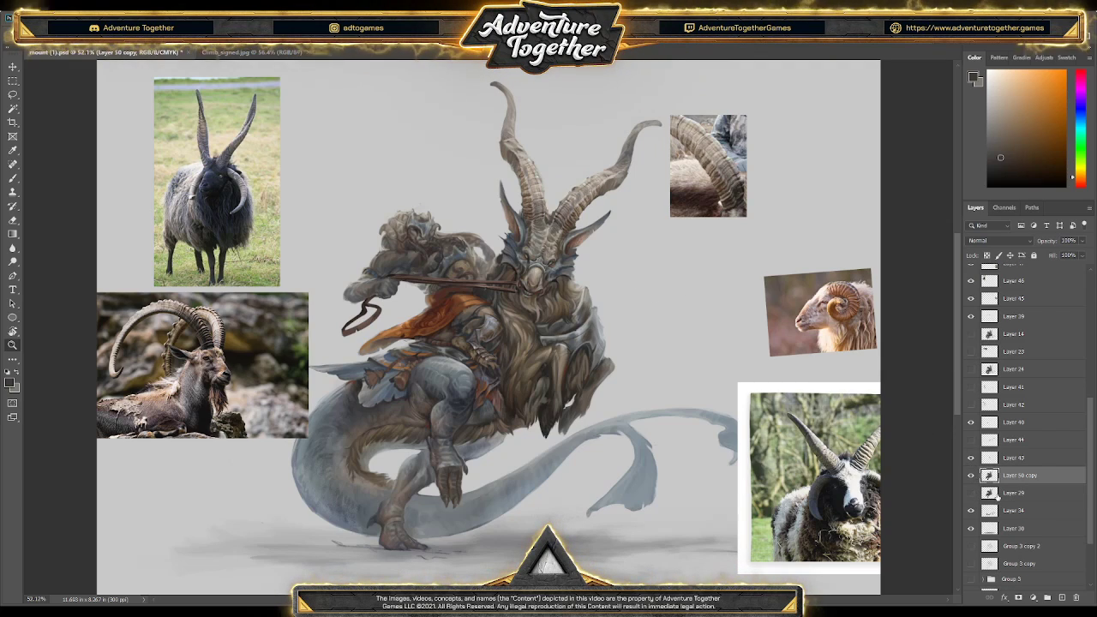
- Compare the earlier version on Layer 29 with the current painting by placing it above Layer 50 copy and toggling its visibility
{"action": "left_click_drag", "start_coordinate": [986, 494], "coordinate": [986, 475]}
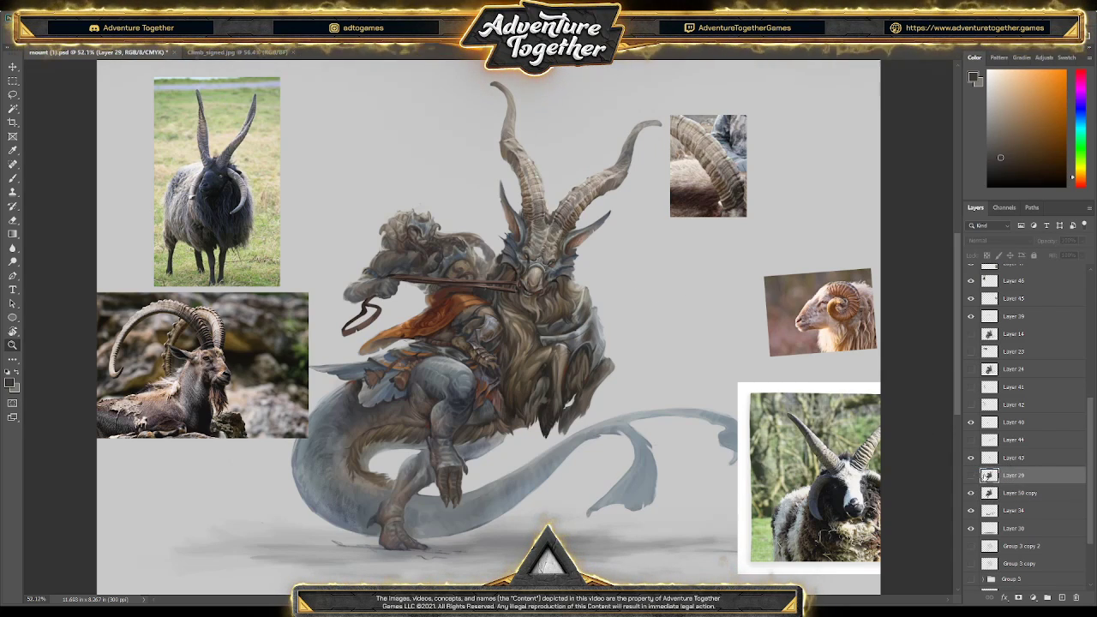
{"action": "left_click", "coordinate": [971, 476]}
{"action": "left_click", "coordinate": [972, 476]}
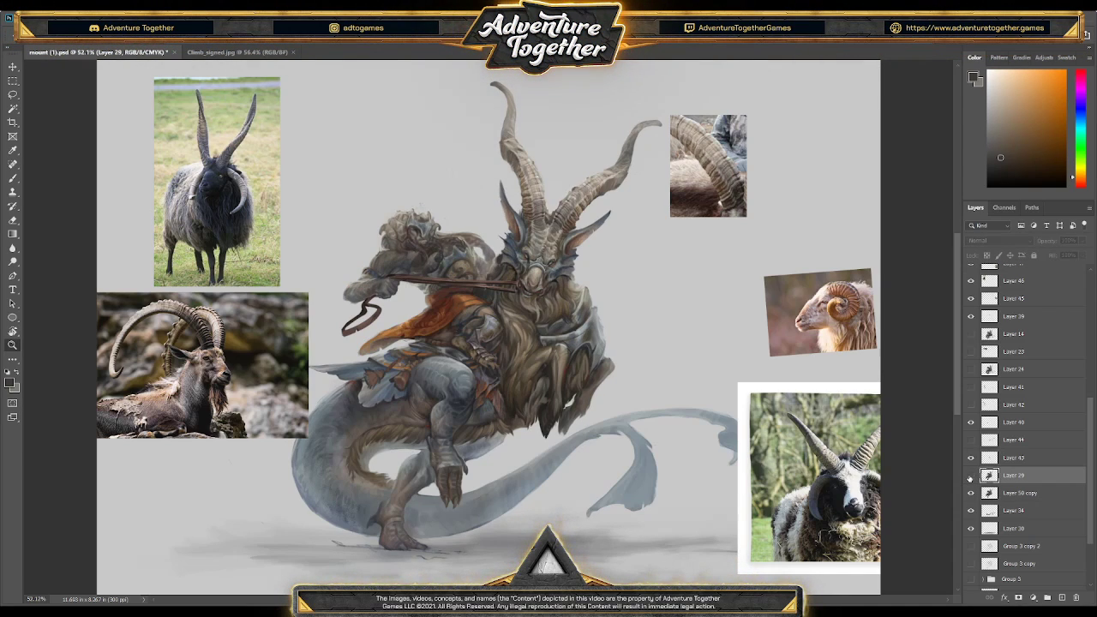
{"action": "left_click", "coordinate": [972, 476]}
{"action": "left_click", "coordinate": [971, 475]}
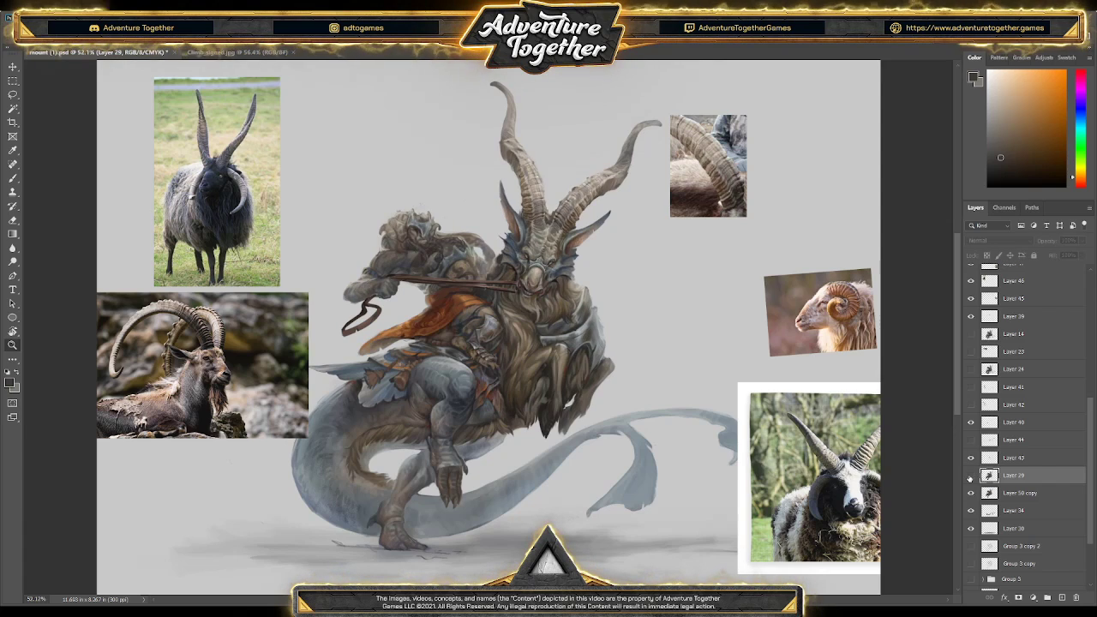
{"action": "left_click", "coordinate": [972, 476]}
{"action": "left_click", "coordinate": [972, 476]}
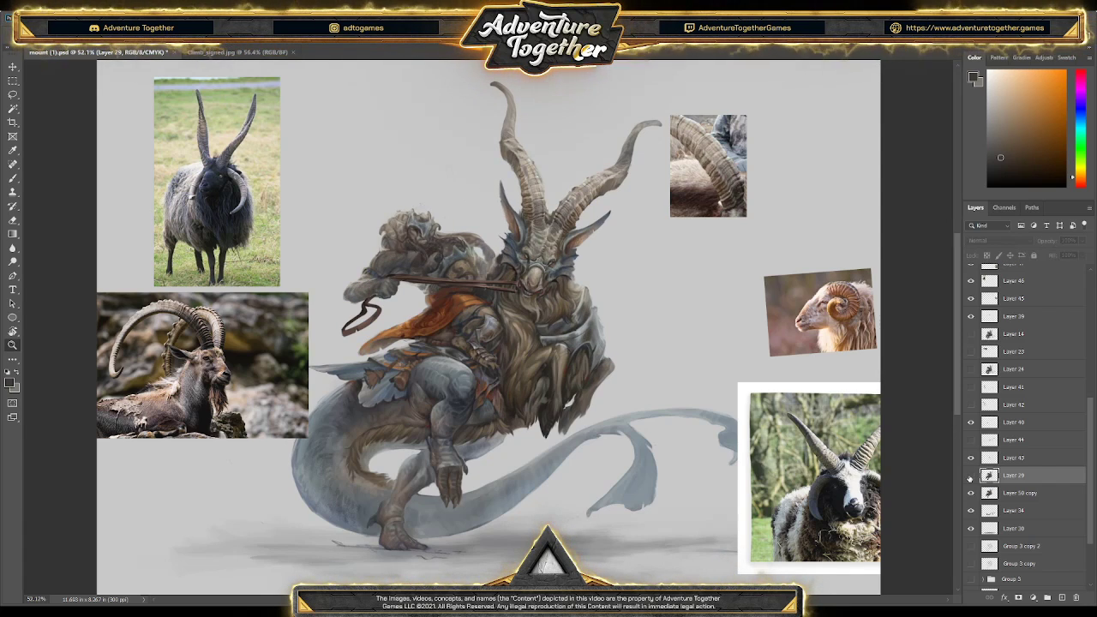
{"action": "left_click", "coordinate": [971, 475]}
{"action": "left_click", "coordinate": [971, 476]}
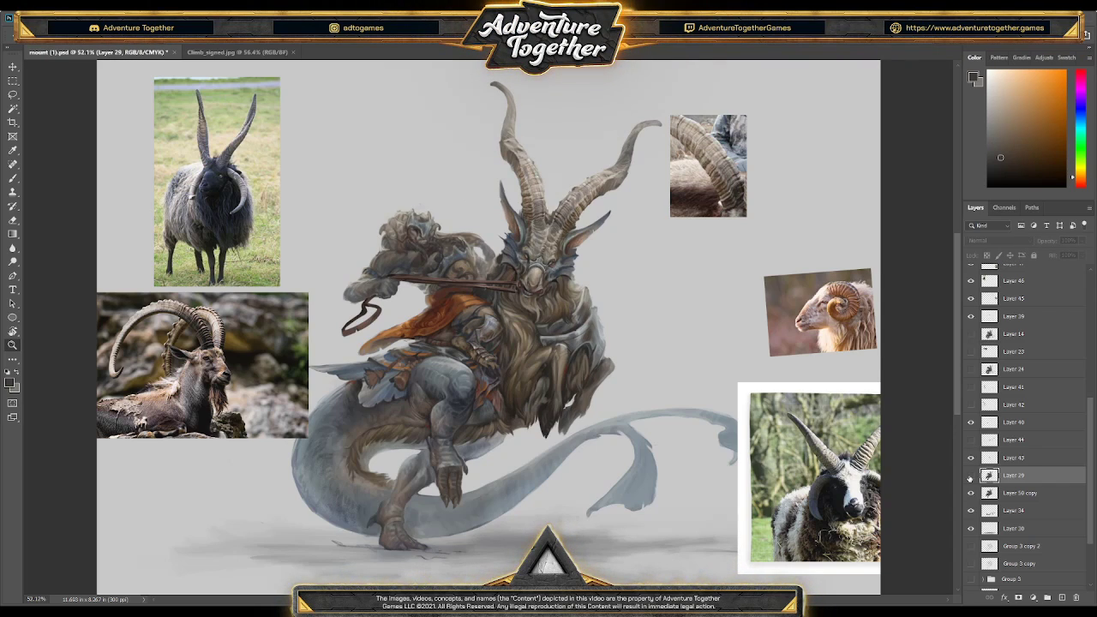
{"action": "left_click", "coordinate": [972, 475]}
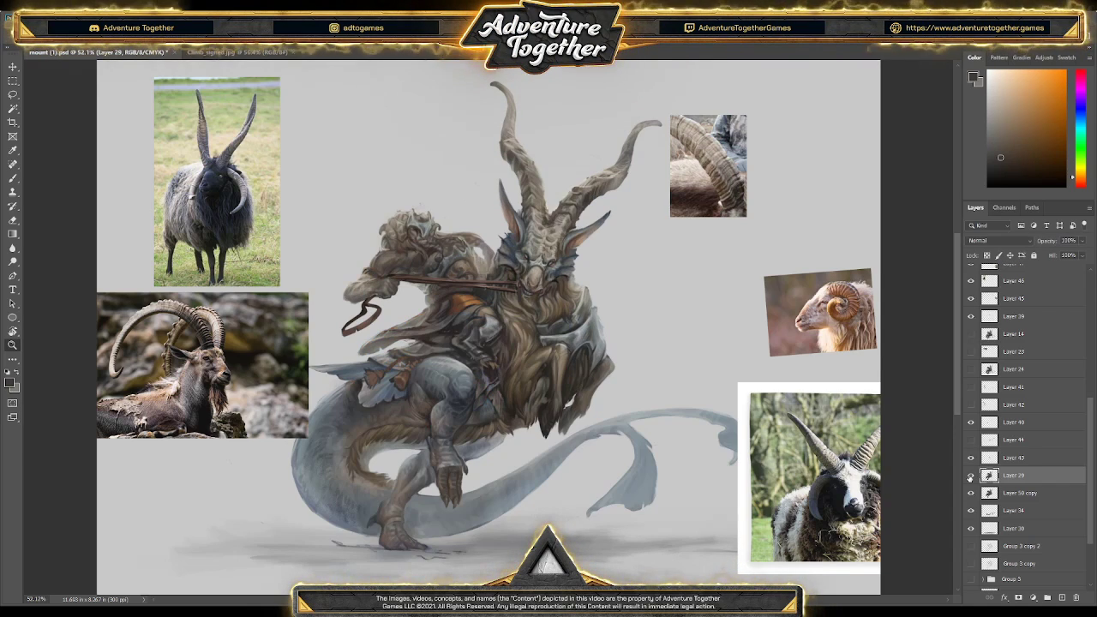
{"action": "left_click", "coordinate": [972, 476]}
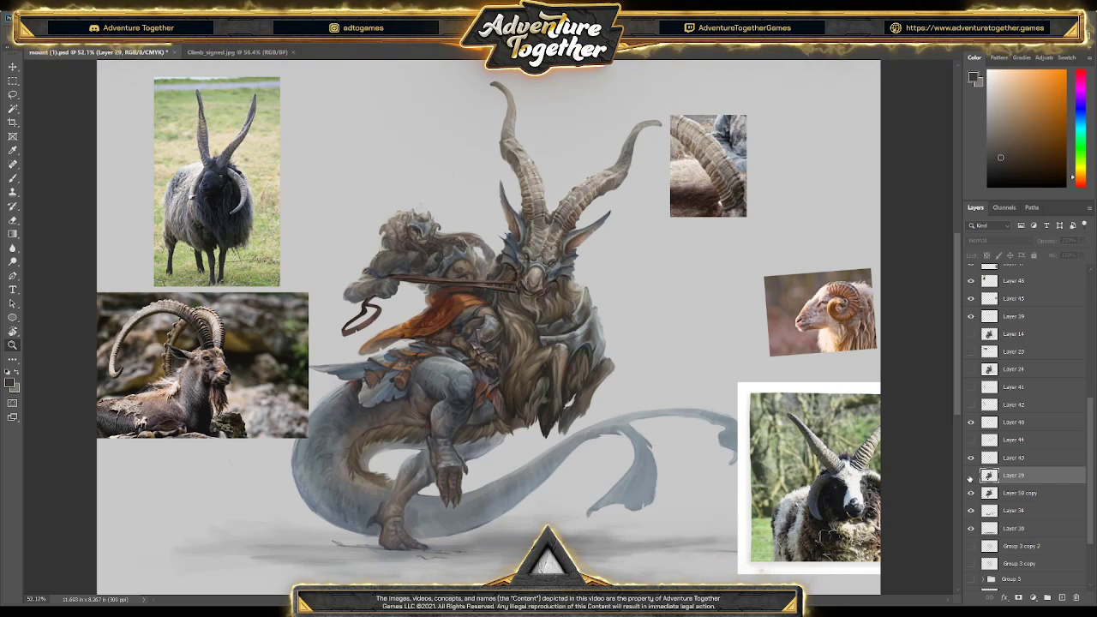
{"action": "left_click", "coordinate": [972, 475]}
{"action": "left_click", "coordinate": [971, 476]}
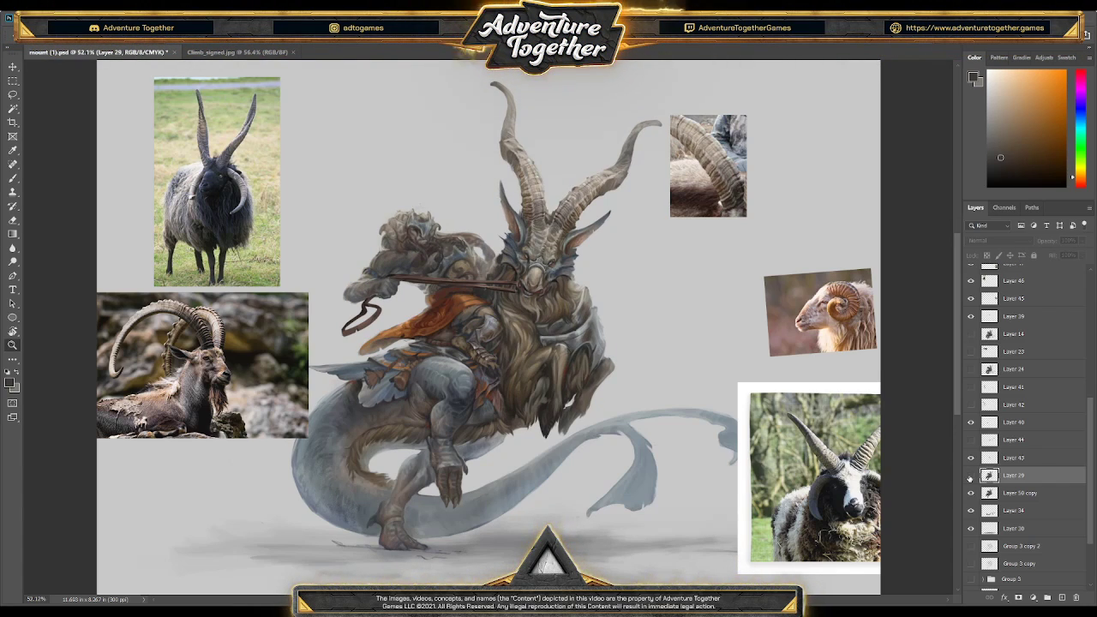
{"action": "left_click", "coordinate": [972, 476]}
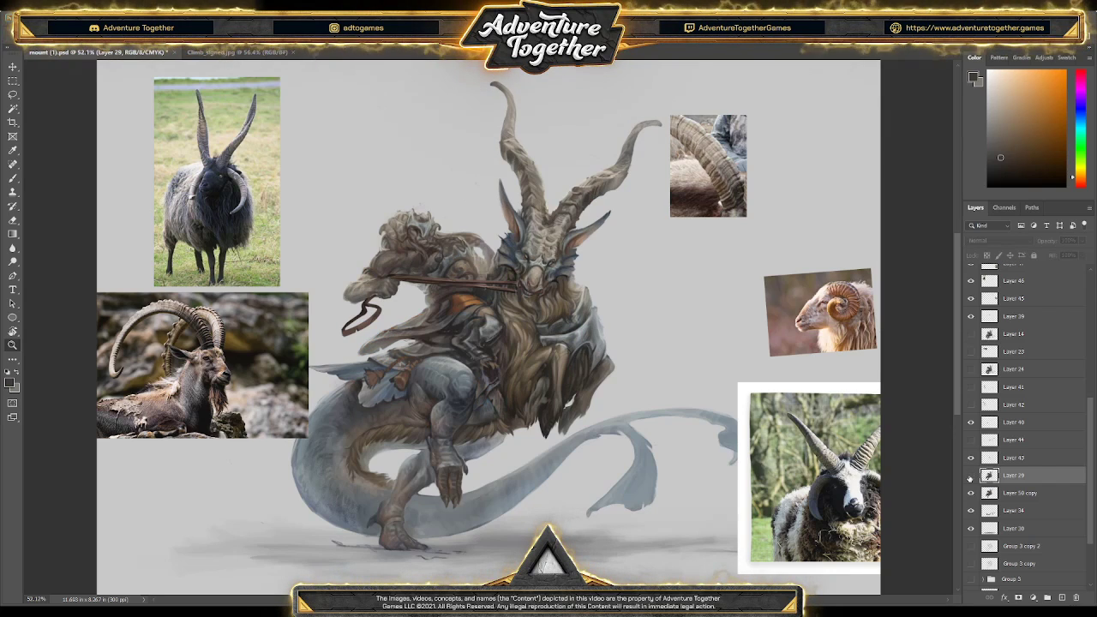
{"action": "left_click", "coordinate": [971, 476]}
{"action": "left_click", "coordinate": [971, 476]}
{"action": "left_click", "coordinate": [972, 476]}
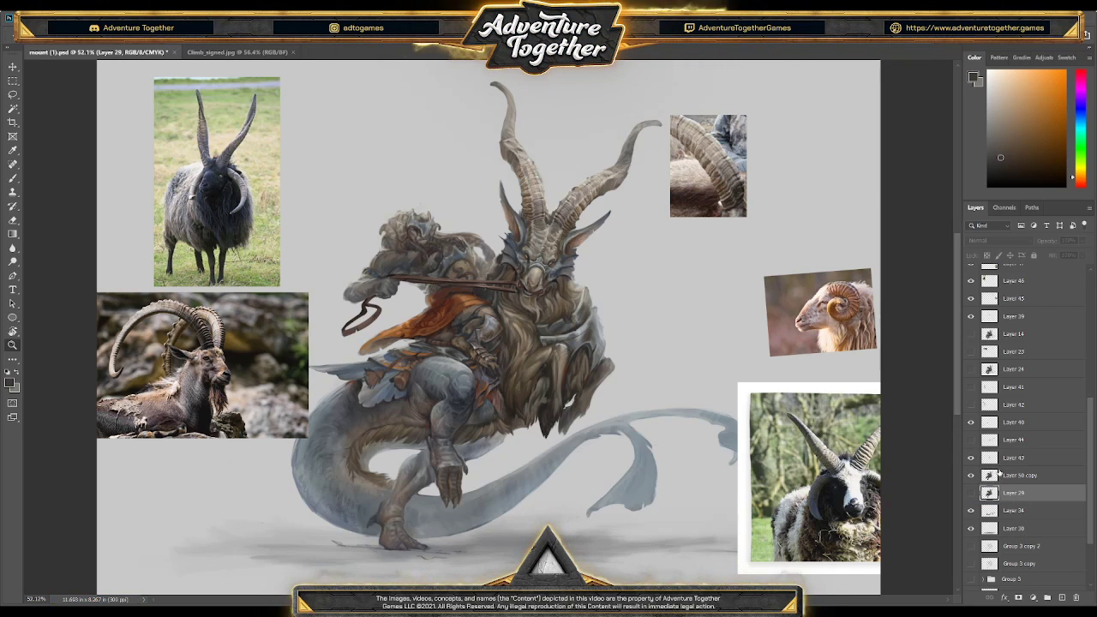
- Inspect Layer 43 by toggling its visibility, and merge it with Layer 50 copy
{"action": "left_click", "coordinate": [1000, 461]}
{"action": "left_click", "coordinate": [971, 458]}
{"action": "left_click", "coordinate": [971, 459]}
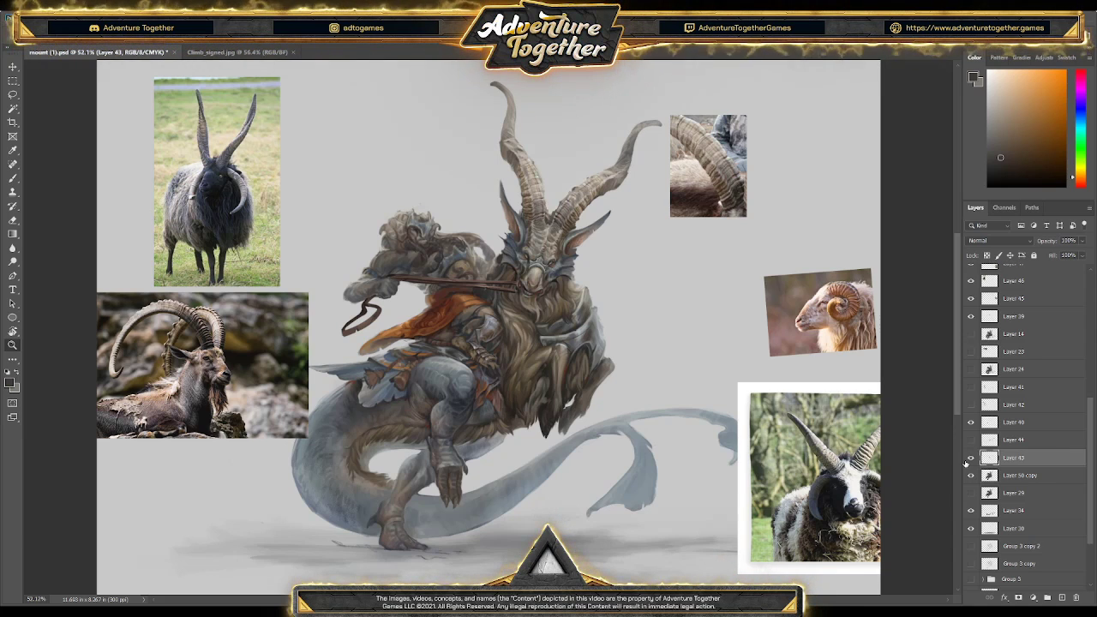
{"action": "left_click", "coordinate": [495, 323]}
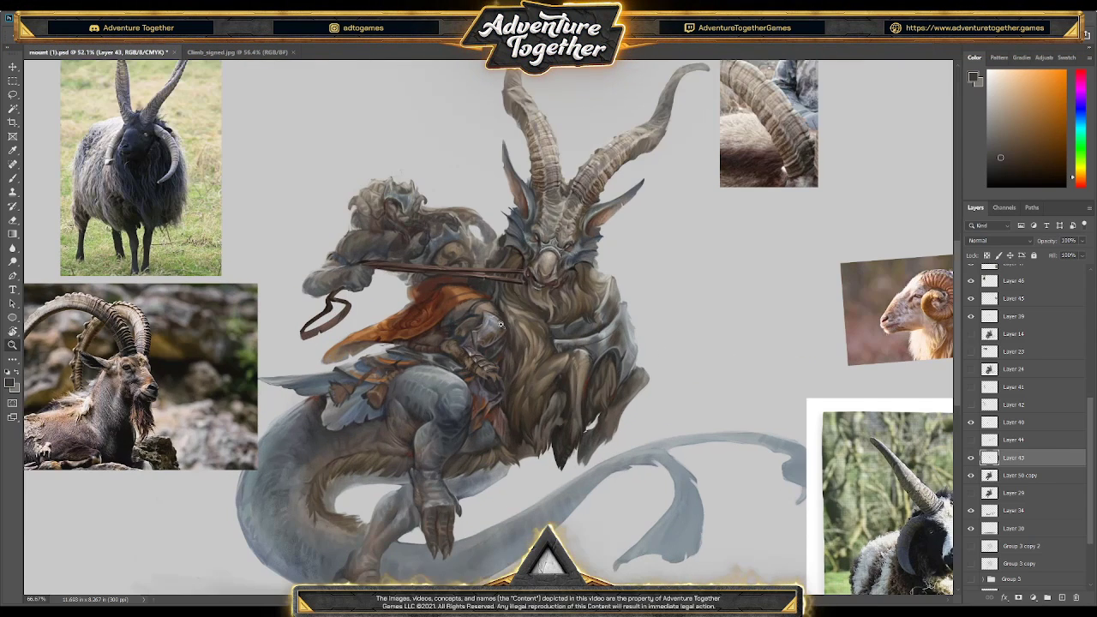
{"action": "left_click_drag", "start_coordinate": [503, 324], "coordinate": [518, 299]}
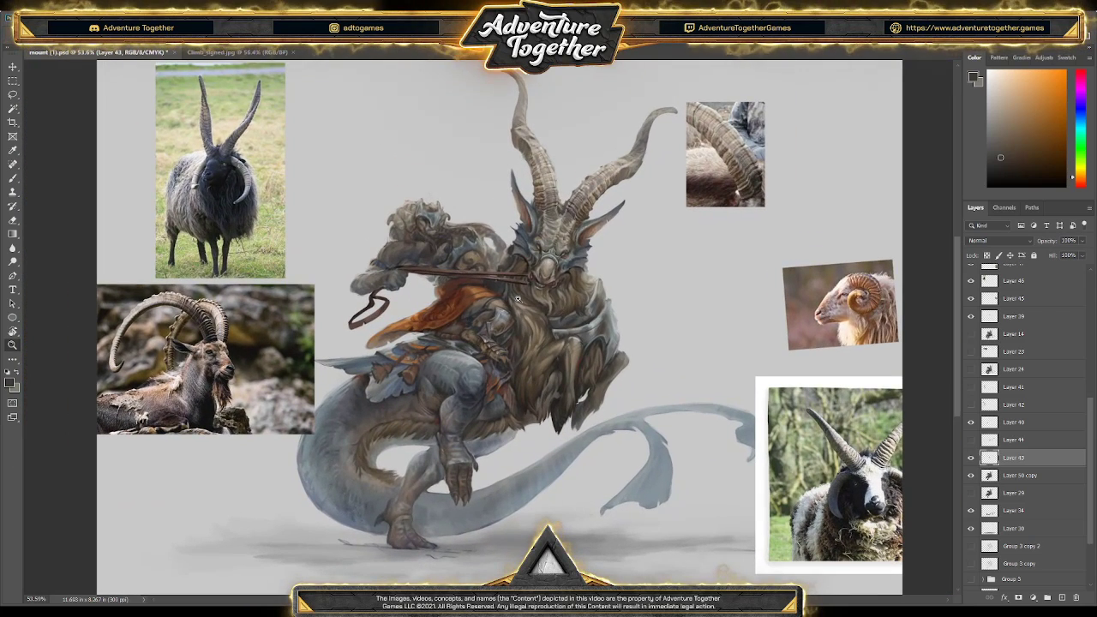
{"action": "key", "text": "l"}
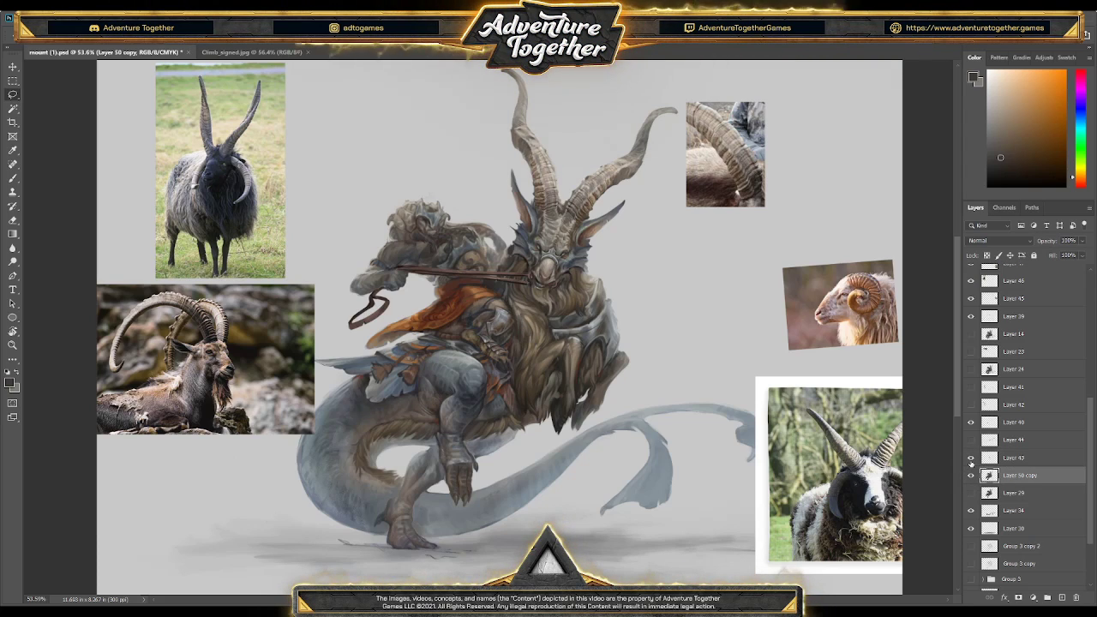
{"action": "left_click", "coordinate": [1014, 458], "text": "ctrl"}
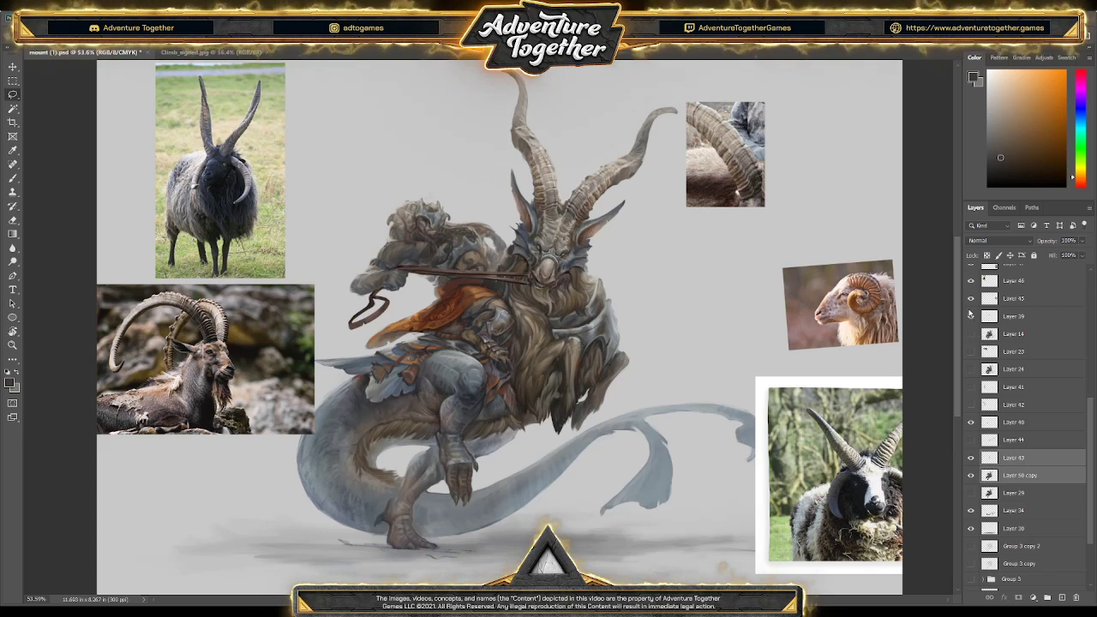
{"action": "key", "text": "ctrl+e"}
- Check the red annotation on Layer 44, hide it again, and save the document
{"action": "left_click", "coordinate": [971, 440]}
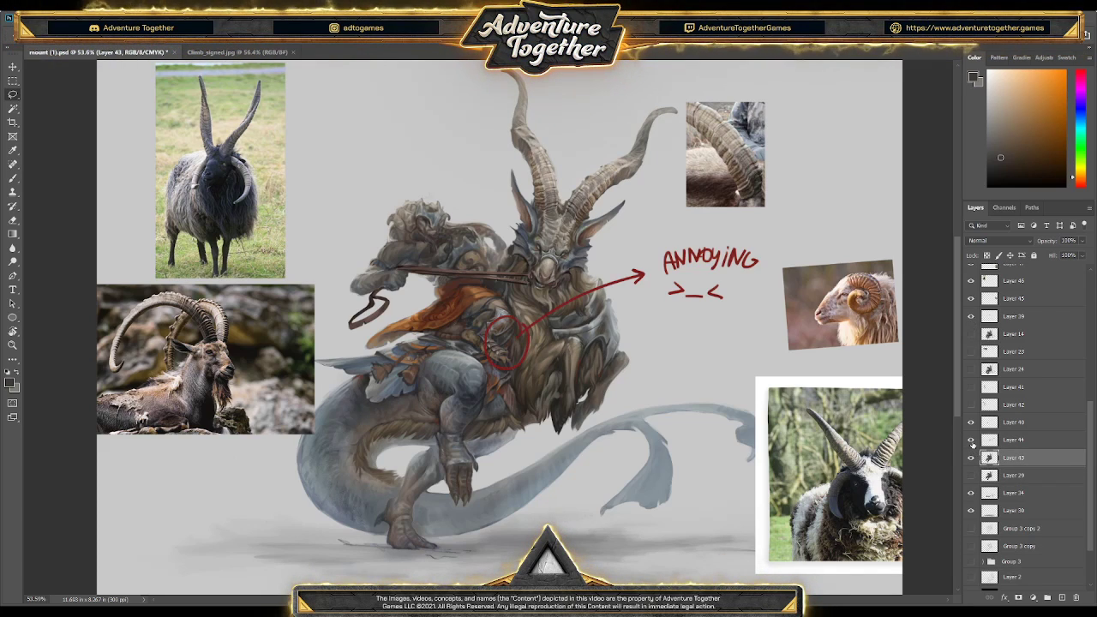
{"action": "left_click", "coordinate": [971, 440]}
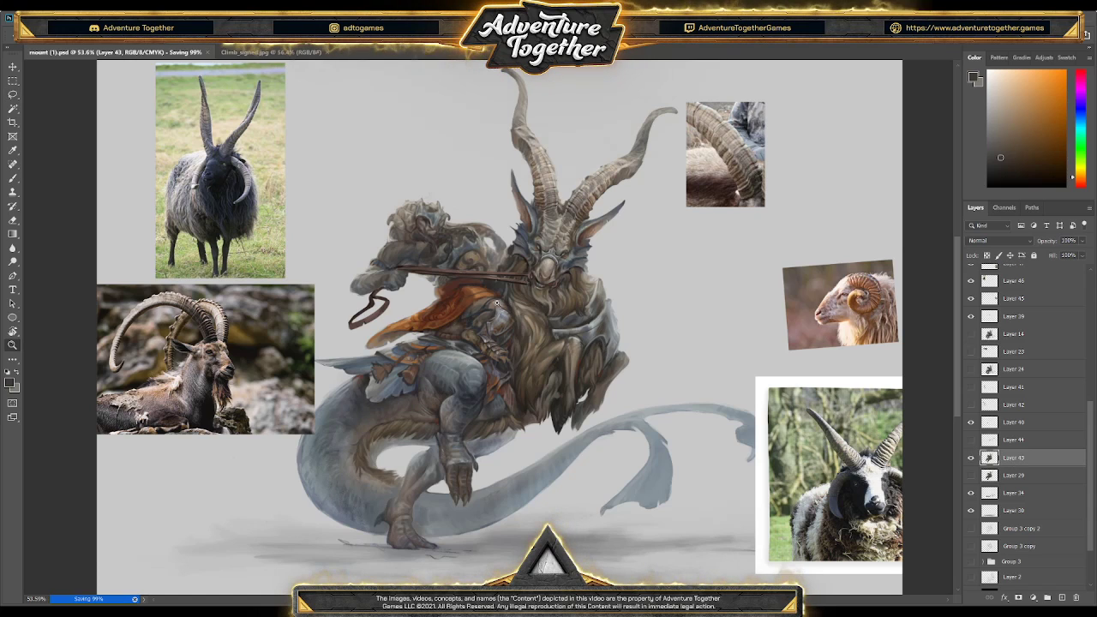
{"action": "scroll", "coordinate": [496, 302], "scroll_direction": "up", "scroll_amount": 2}
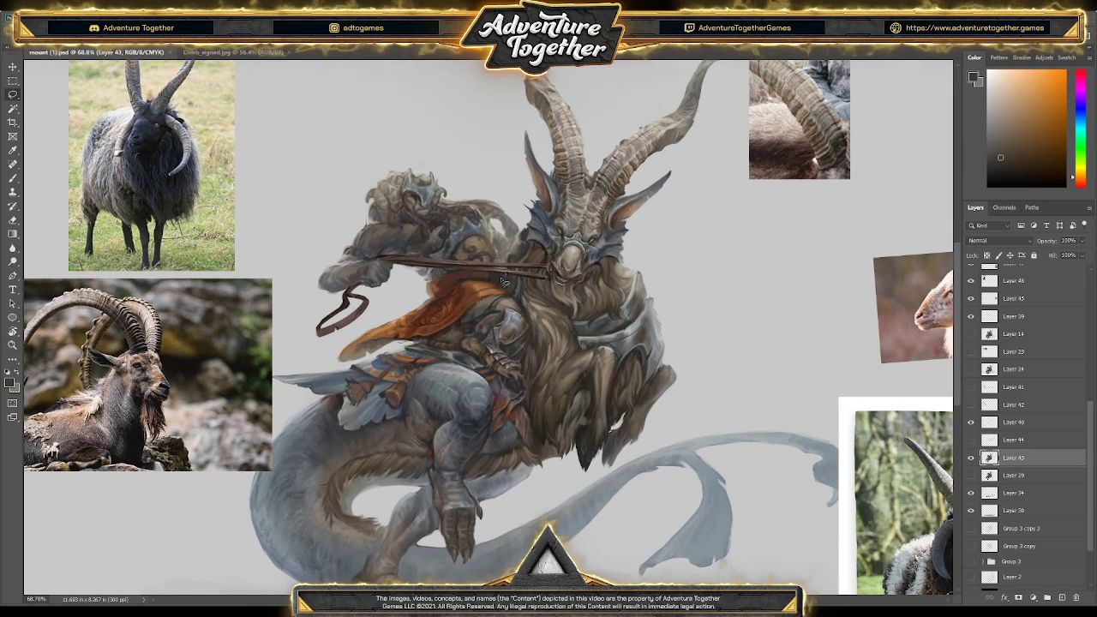
- Select the rider's near arm, from the shoulder to the gauntleted hand, on Layer 43 with a freehand lasso outline
{"action": "left_click_drag", "start_coordinate": [455, 283], "coordinate": [505, 295]}
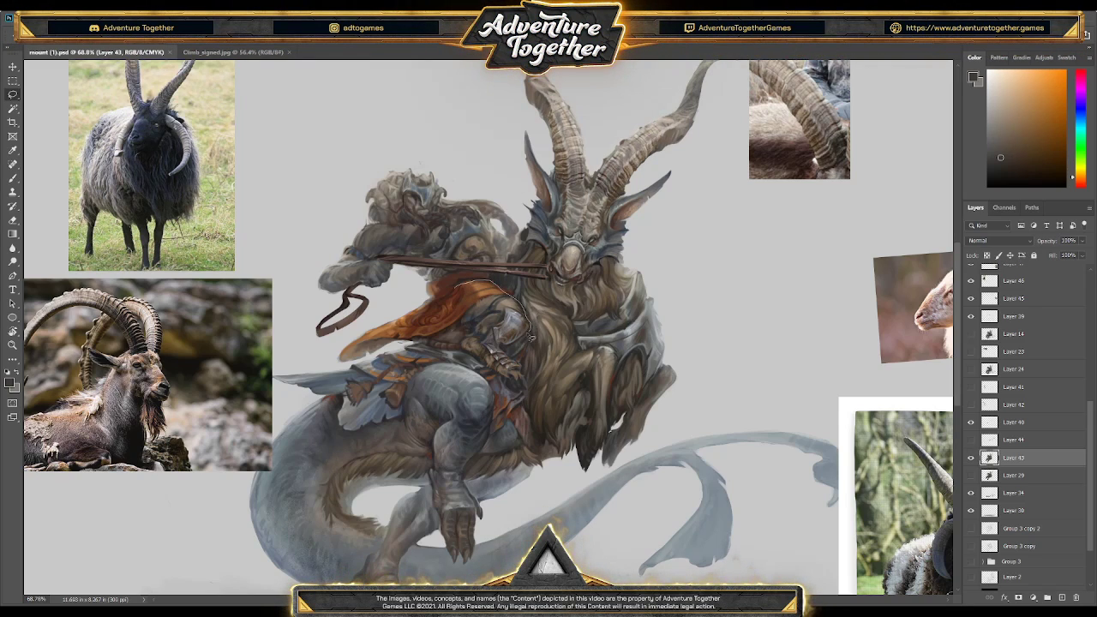
{"action": "left_click_drag", "start_coordinate": [517, 364], "coordinate": [530, 397]}
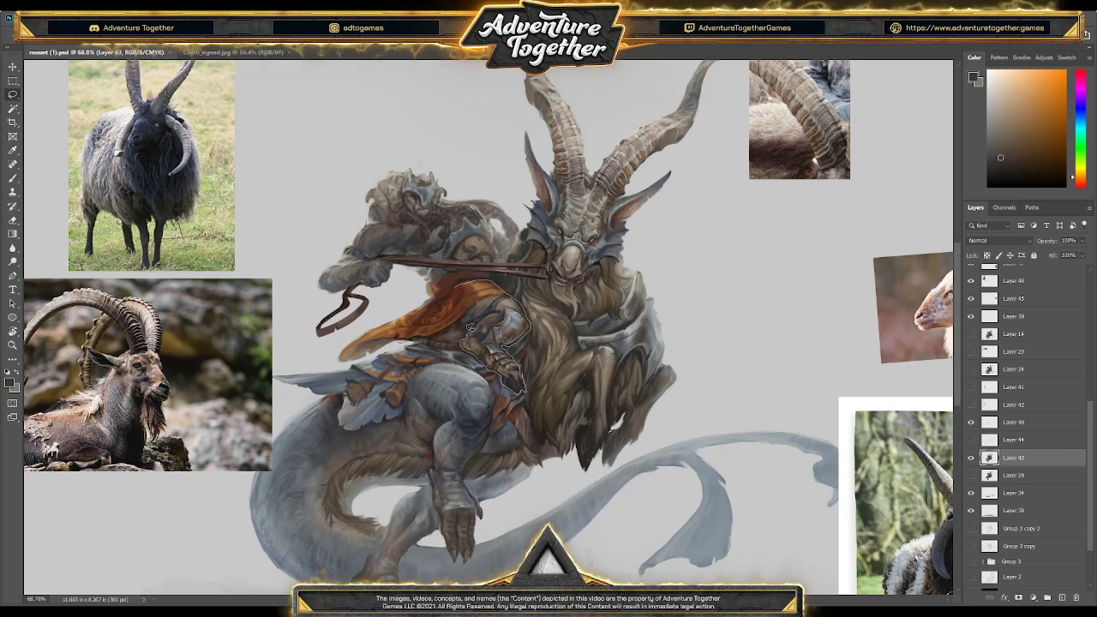
{"action": "left_click_drag", "start_coordinate": [457, 318], "coordinate": [458, 319]}
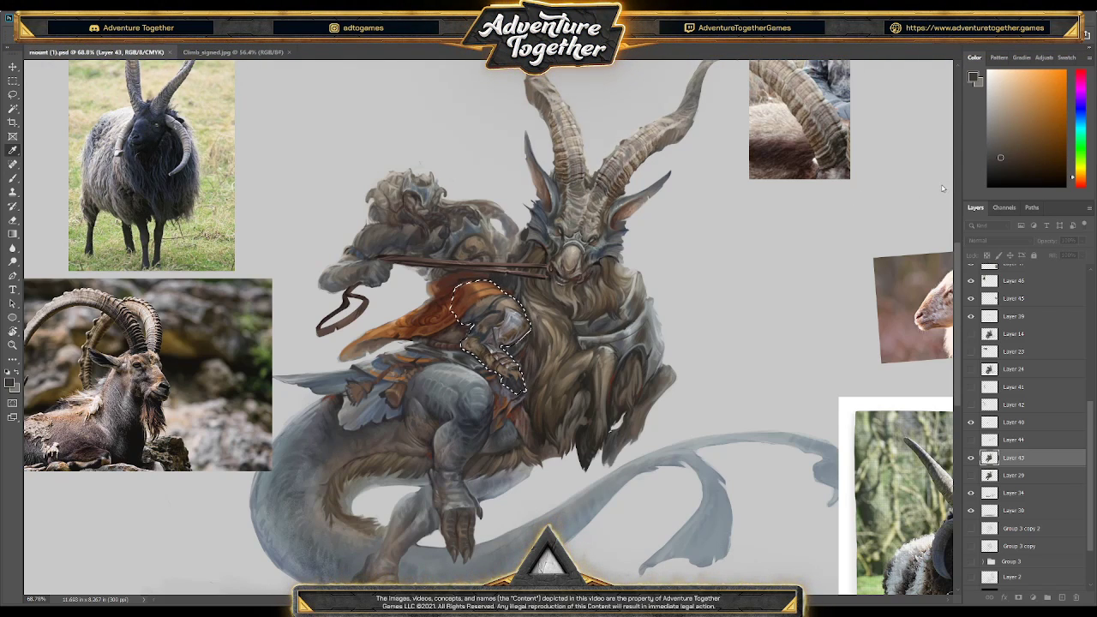
- Place Layer 29 above Layer 43 and toggle its visibility to compare the earlier version with the current painting
{"action": "key", "text": "z"}
{"action": "mouse_move", "coordinate": [639, 232]}
{"action": "left_mouse_down"}
{"action": "mouse_move", "coordinate": [605, 225]}
{"action": "mouse_move", "coordinate": [628, 228]}
{"action": "left_mouse_up"}
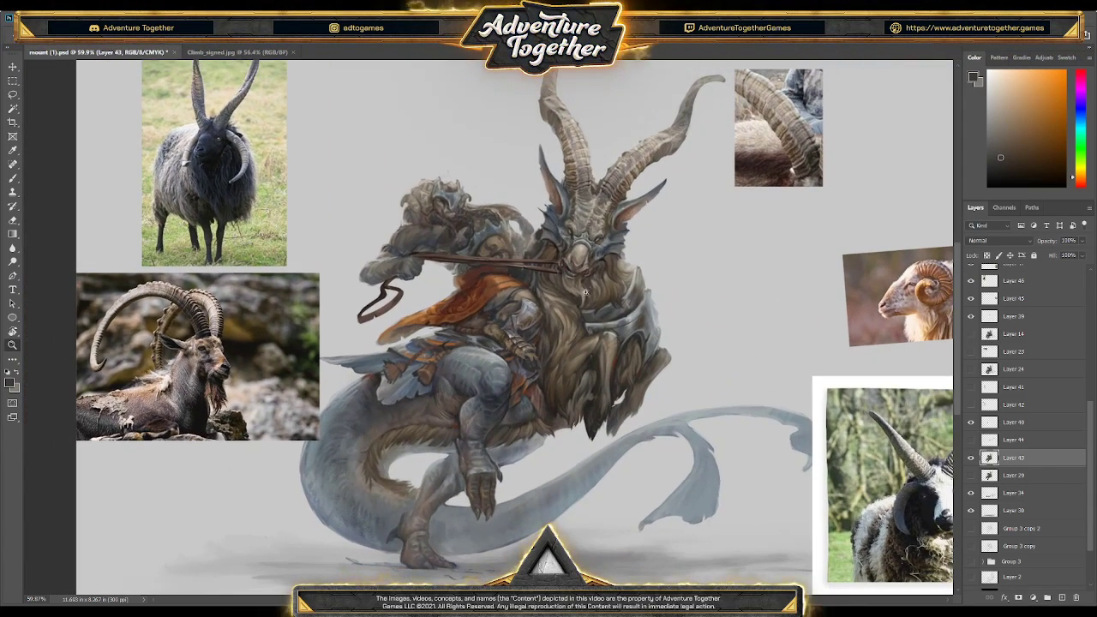
{"action": "left_click_drag", "start_coordinate": [587, 289], "coordinate": [582, 311]}
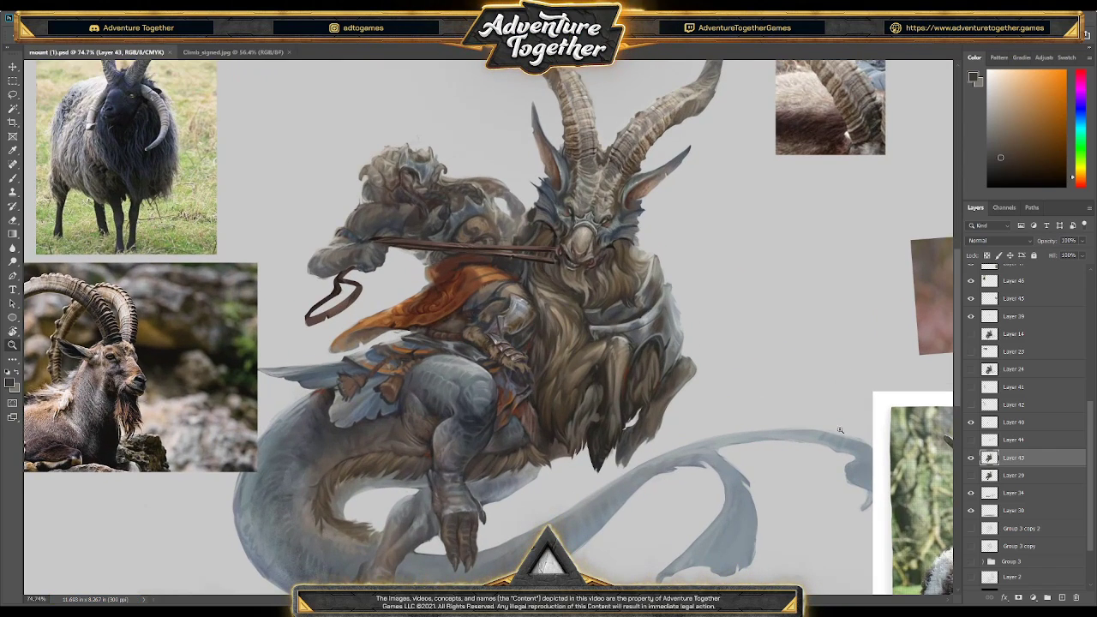
{"action": "left_click_drag", "start_coordinate": [1003, 475], "coordinate": [999, 457]}
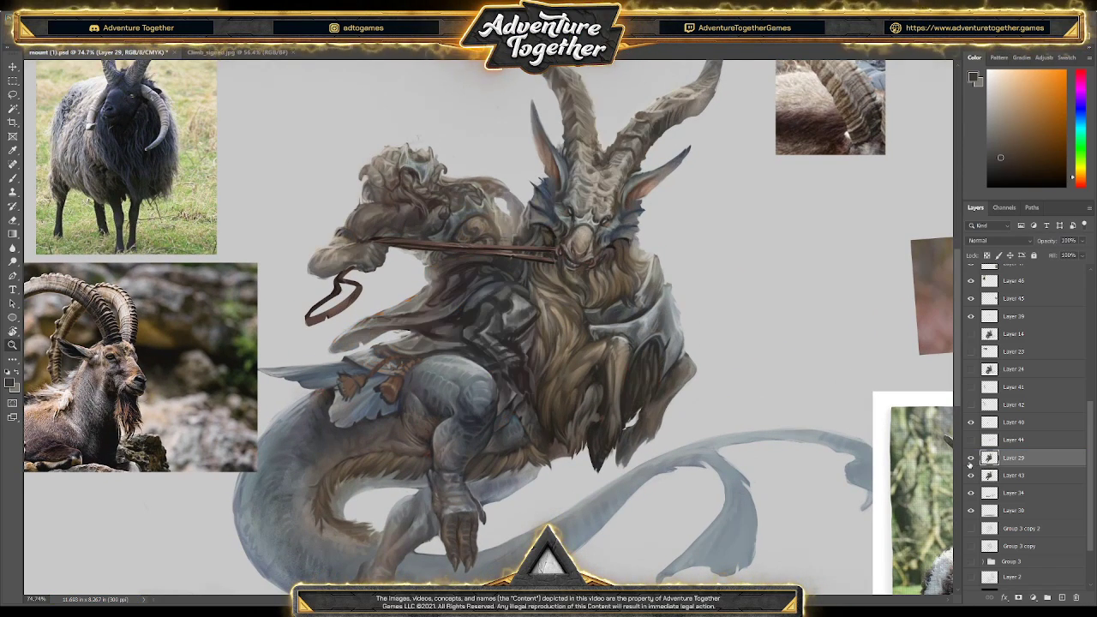
{"action": "left_click", "coordinate": [971, 460]}
{"action": "left_click", "coordinate": [972, 459]}
{"action": "left_click", "coordinate": [1016, 477]}
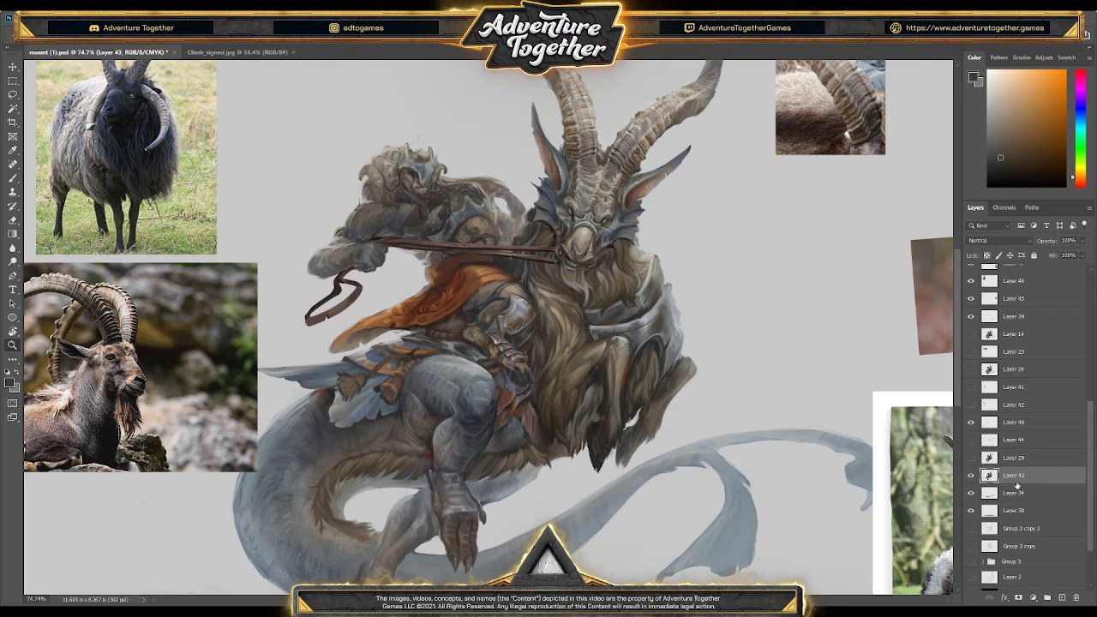
{"action": "left_click", "coordinate": [972, 458]}
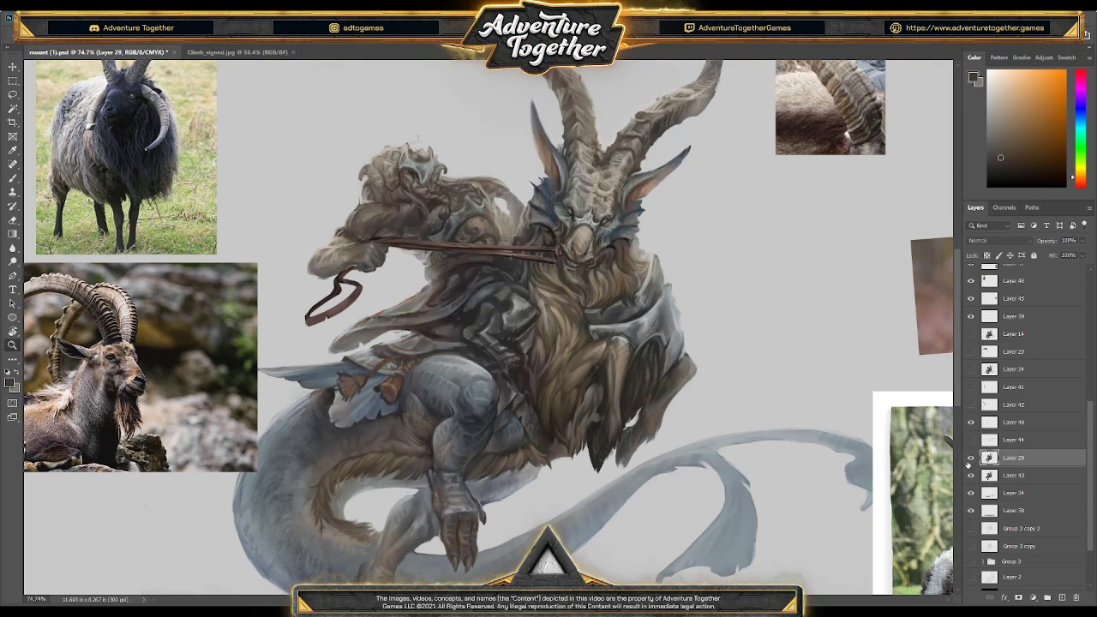
{"action": "left_click", "coordinate": [972, 459]}
{"action": "left_click", "coordinate": [972, 459]}
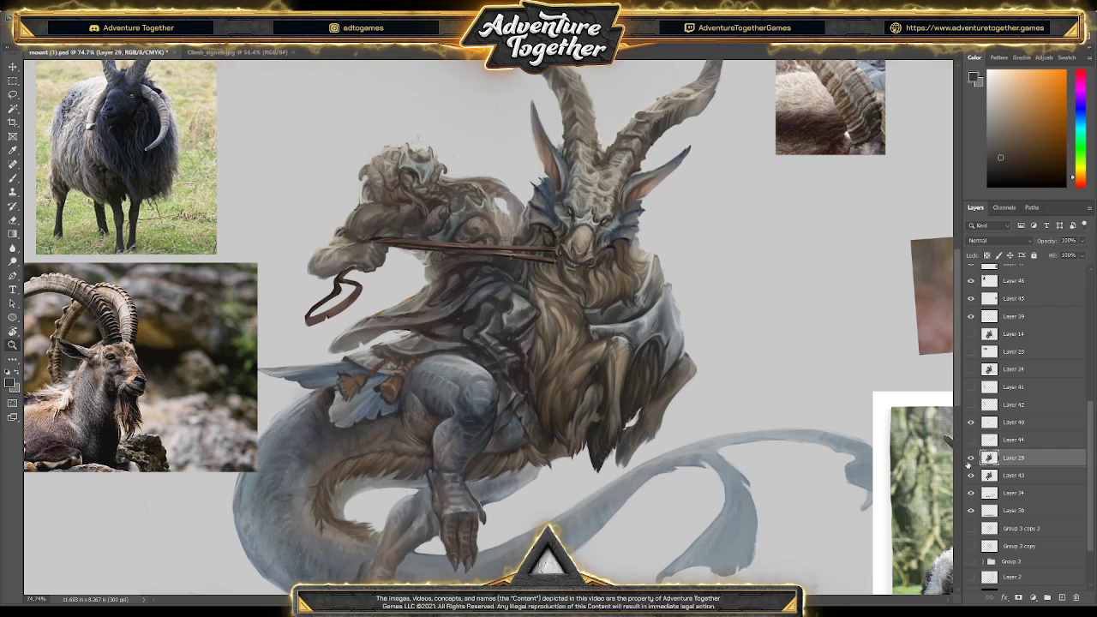
{"action": "left_click", "coordinate": [971, 459]}
{"action": "left_click", "coordinate": [971, 459]}
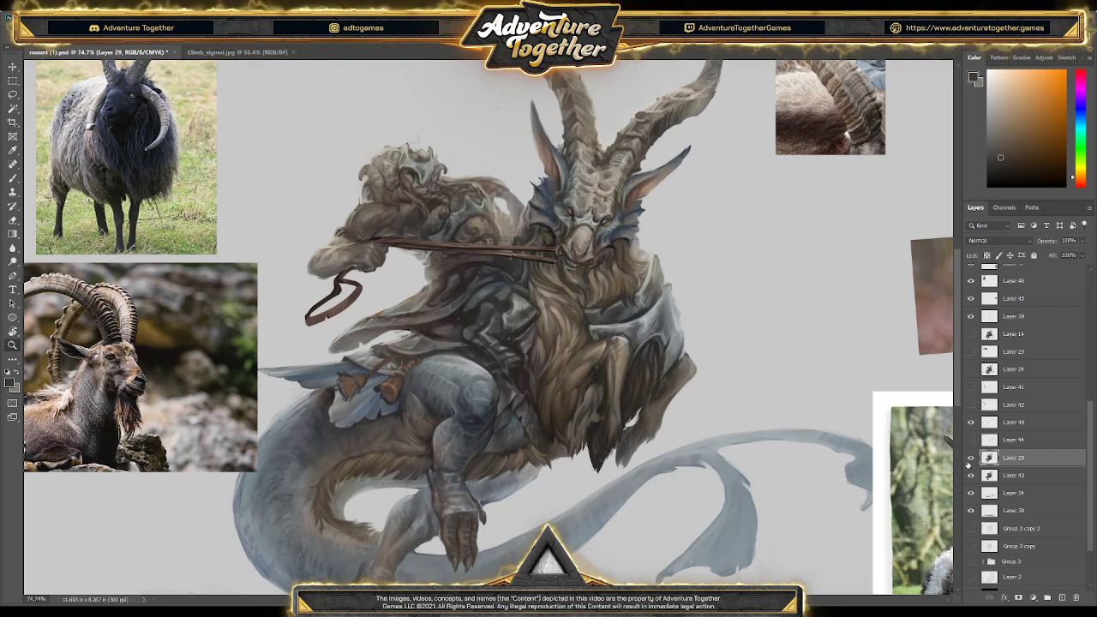
{"action": "left_click", "coordinate": [971, 459]}
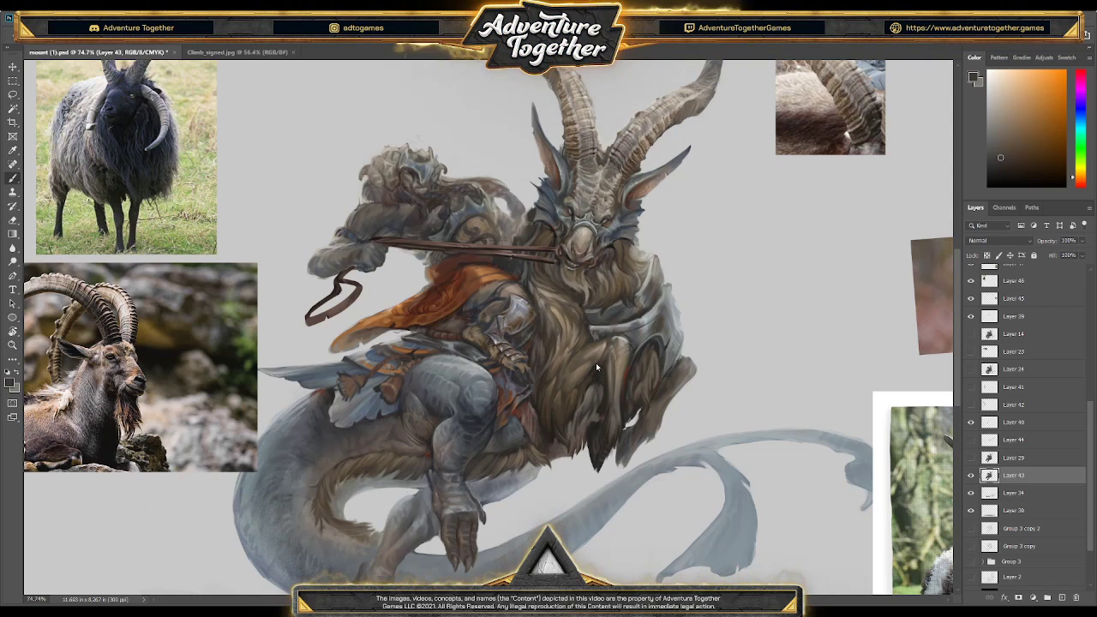
- Paint over the fingers below the rider's gauntlet on Layer 43 with dark, blue-grey and orange tones sampled around the hand
{"action": "left_click", "coordinate": [528, 364], "text": "alt"}
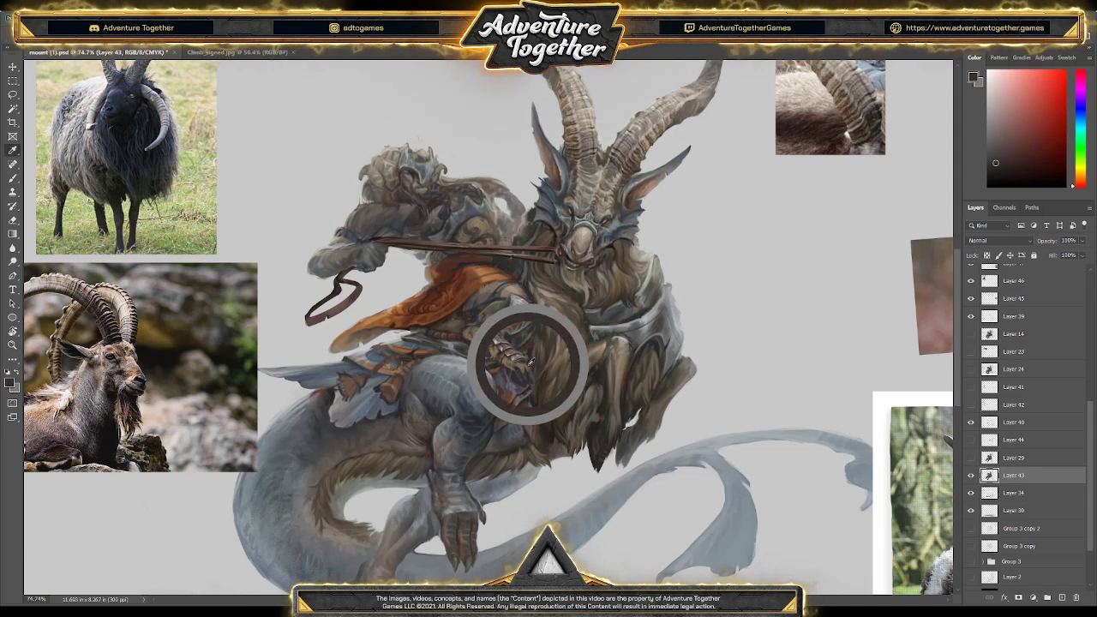
{"action": "left_click_drag", "start_coordinate": [517, 407], "coordinate": [525, 366]}
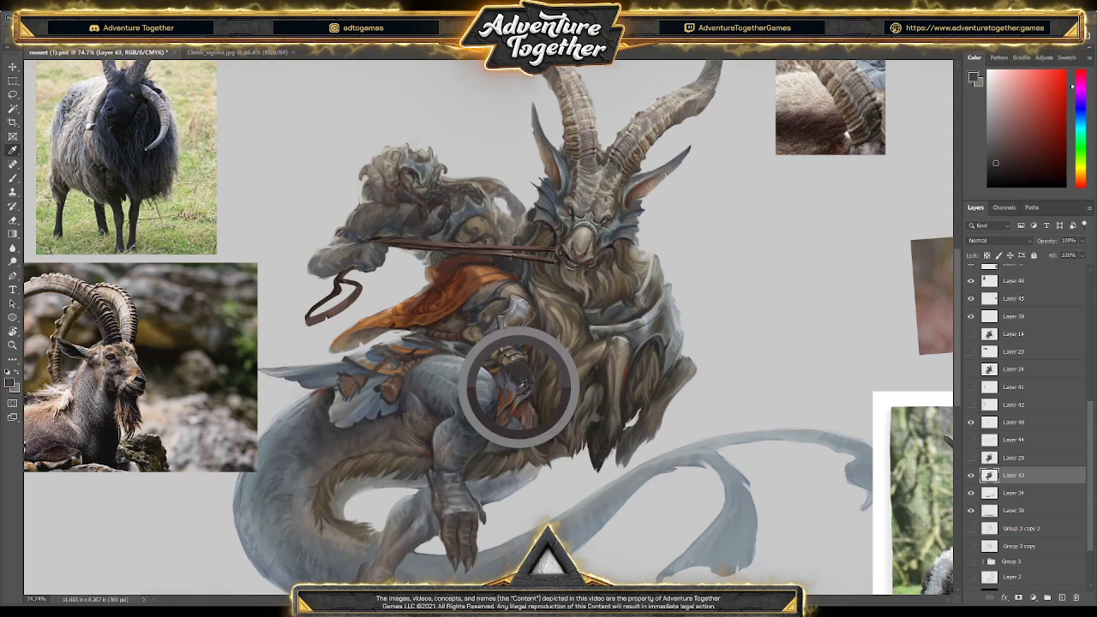
{"action": "left_click", "coordinate": [523, 384], "text": "alt"}
{"action": "left_click", "coordinate": [526, 381], "text": "alt"}
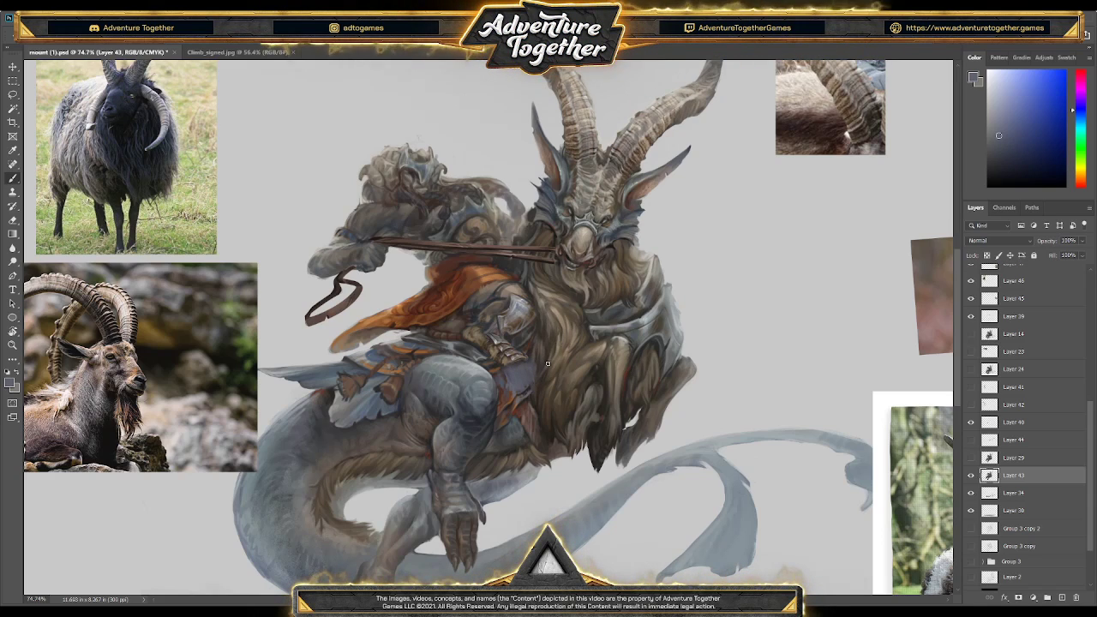
{"action": "left_click", "coordinate": [533, 361], "text": "alt"}
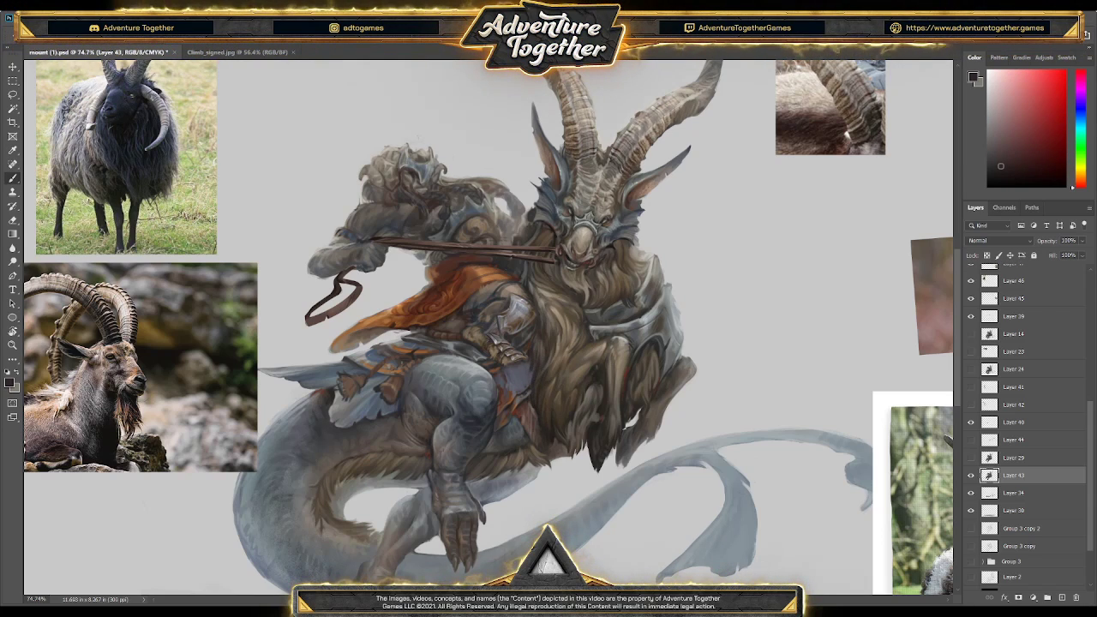
{"action": "left_click", "coordinate": [513, 396], "text": "alt"}
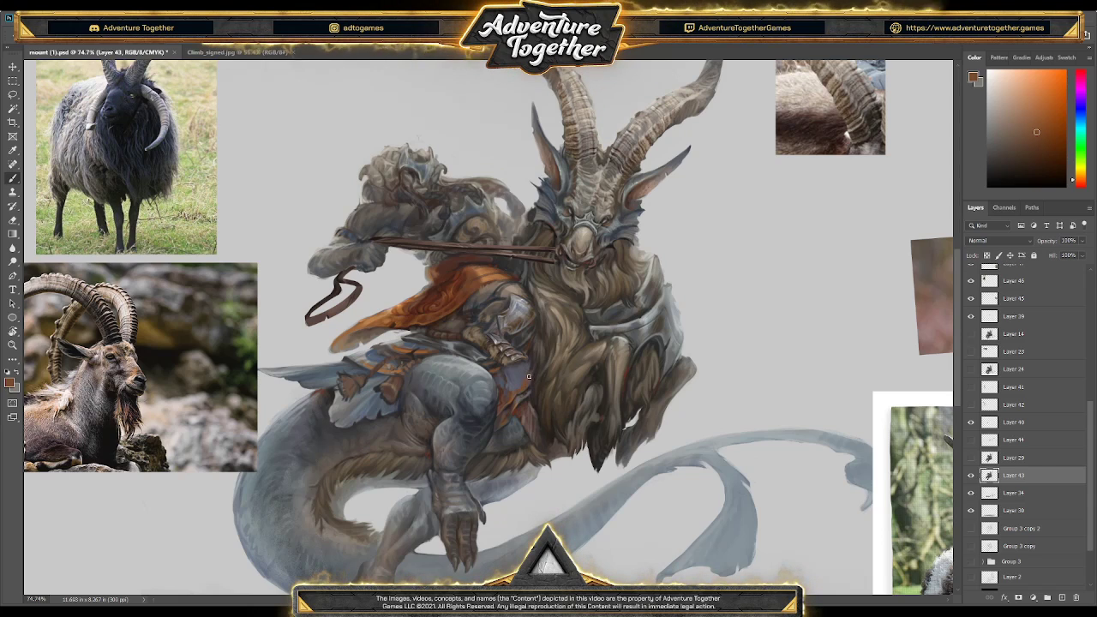
{"action": "left_click", "coordinate": [509, 383], "text": "alt"}
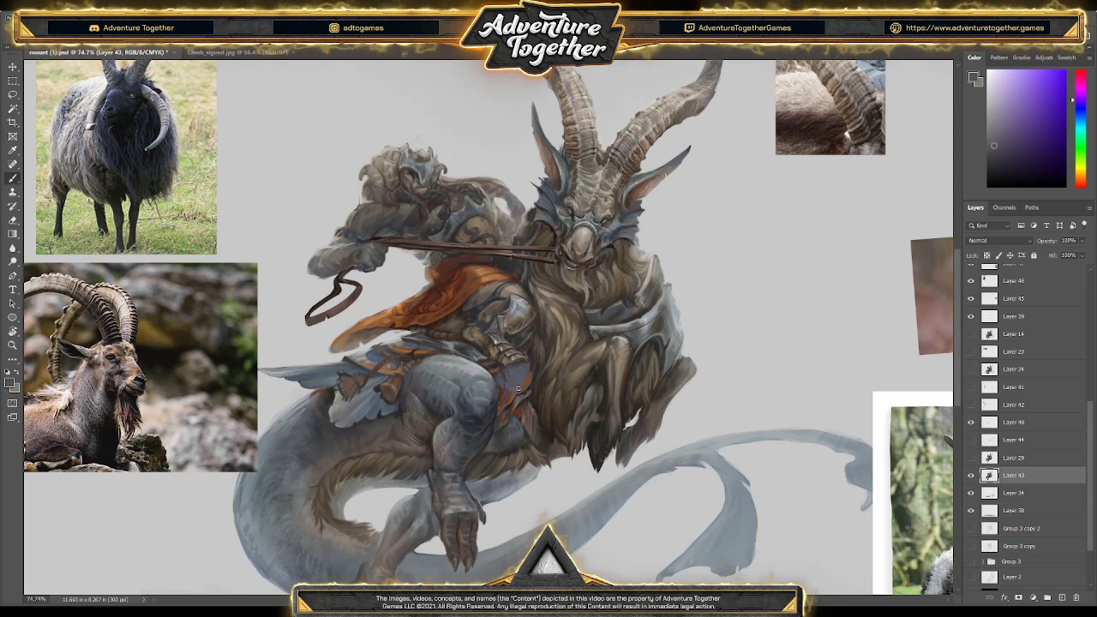
{"action": "left_click", "coordinate": [517, 389], "text": "alt"}
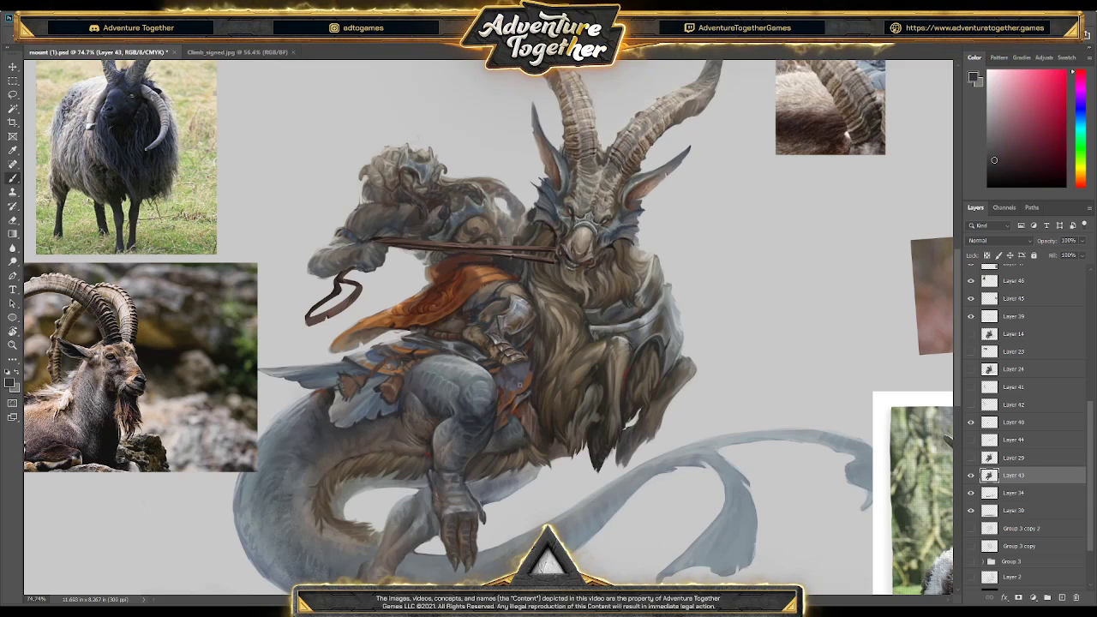
- Repaint the rider's hand below the gauntlet as a dark shape, modelling the fingers with sampled brown and purple-grey tones
{"action": "left_click", "coordinate": [598, 383], "text": "alt"}
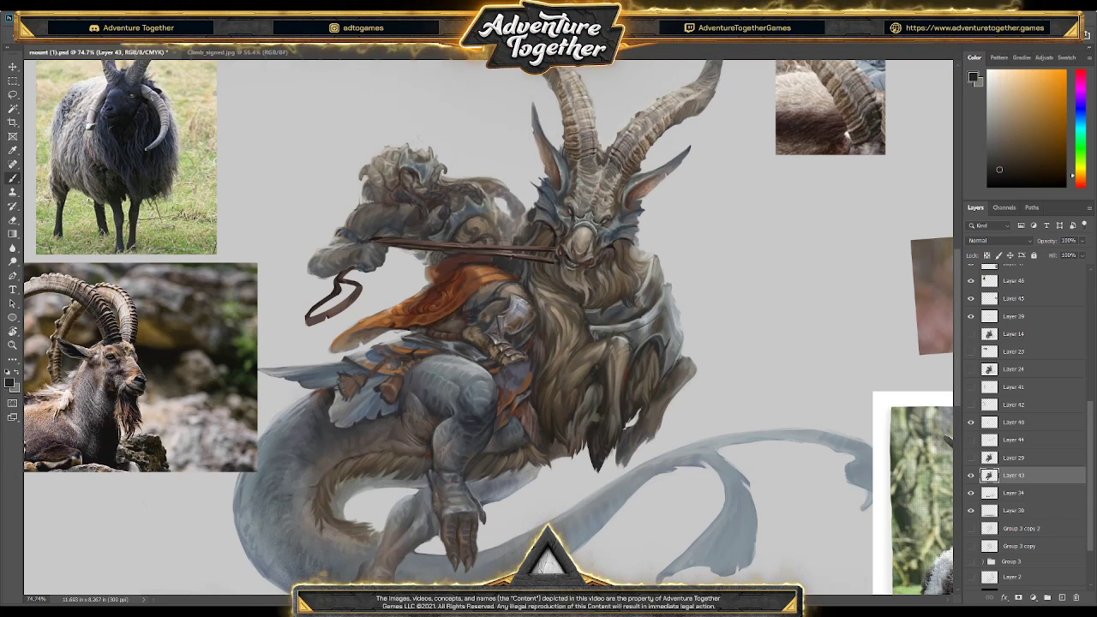
{"action": "left_click", "coordinate": [611, 248], "text": "alt"}
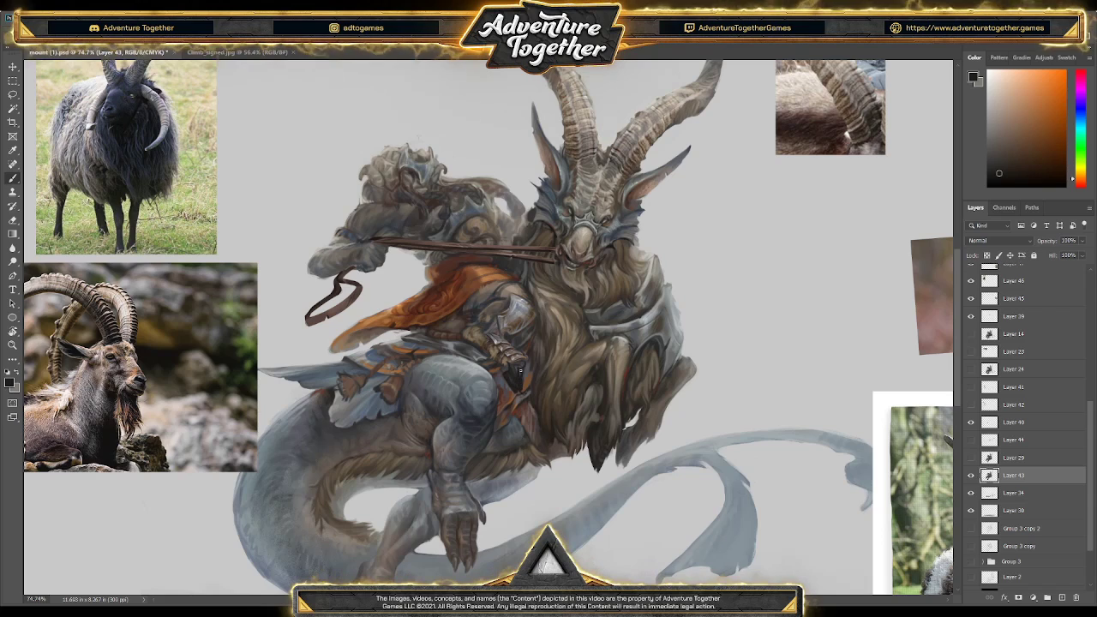
{"action": "left_click", "coordinate": [506, 361], "text": "alt"}
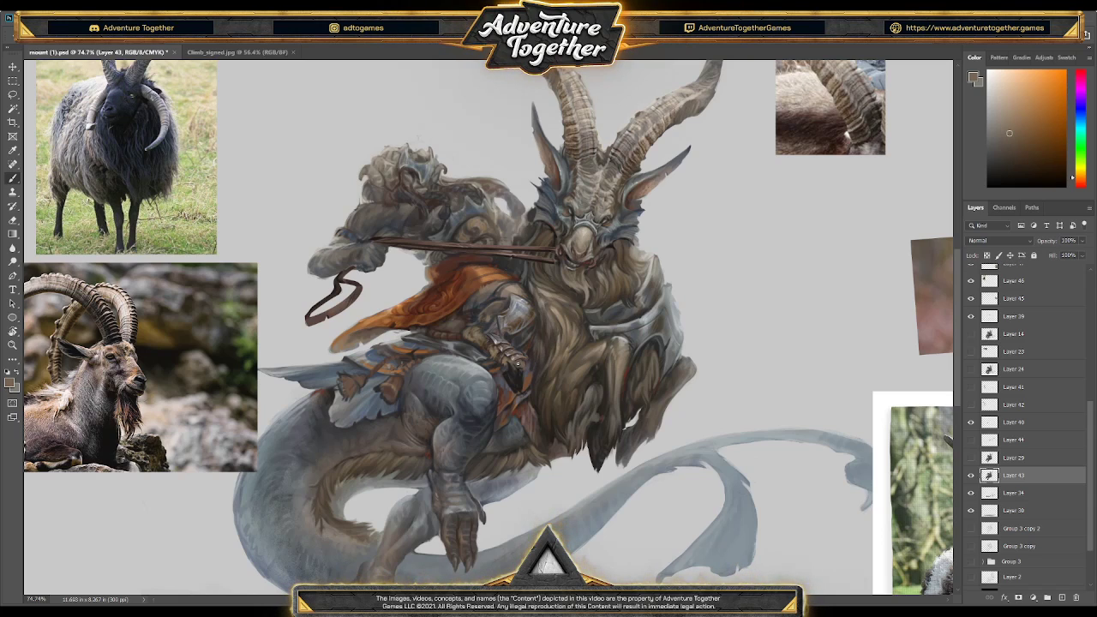
{"action": "left_click", "coordinate": [513, 373], "text": "alt"}
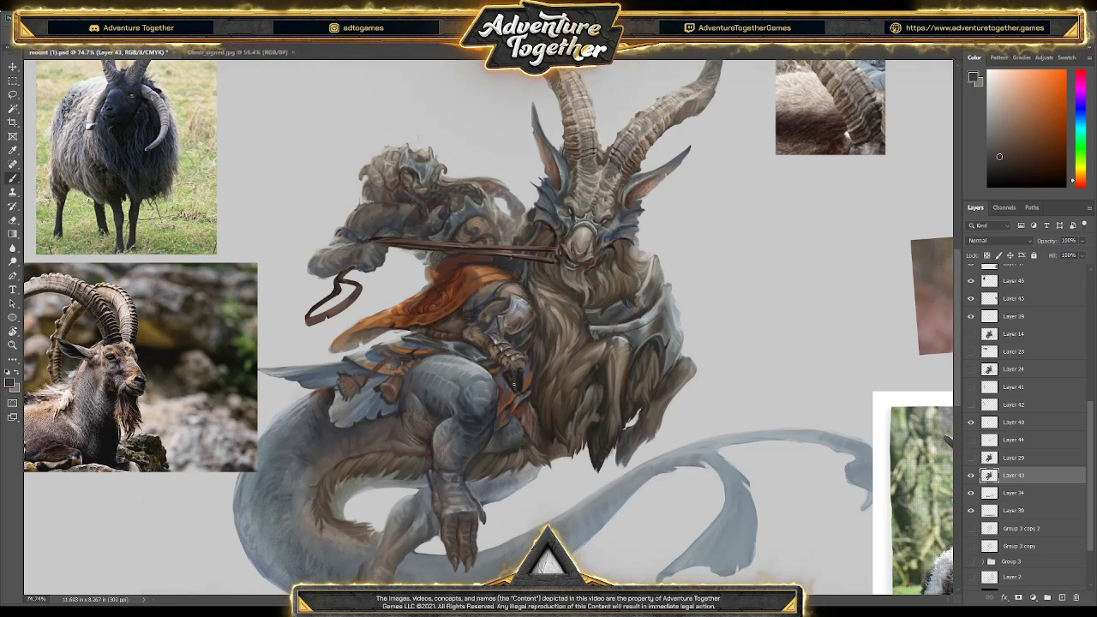
{"action": "left_click", "coordinate": [502, 374], "text": "alt"}
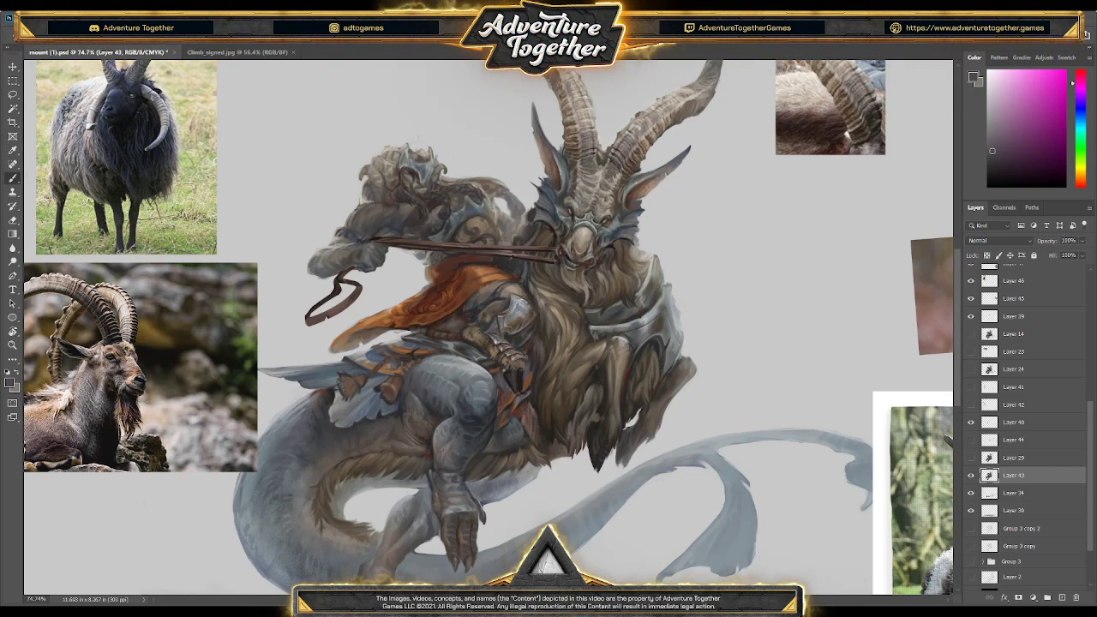
{"action": "left_click", "coordinate": [527, 373], "text": "alt"}
{"action": "left_click", "coordinate": [526, 384], "text": "alt"}
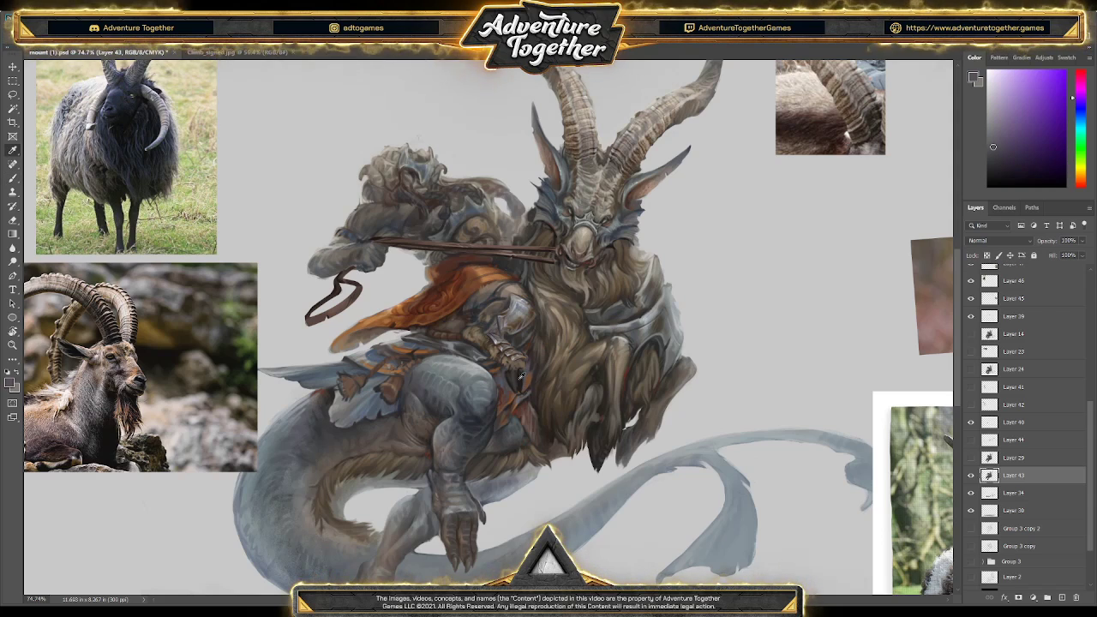
{"action": "left_click", "coordinate": [521, 374], "text": "alt"}
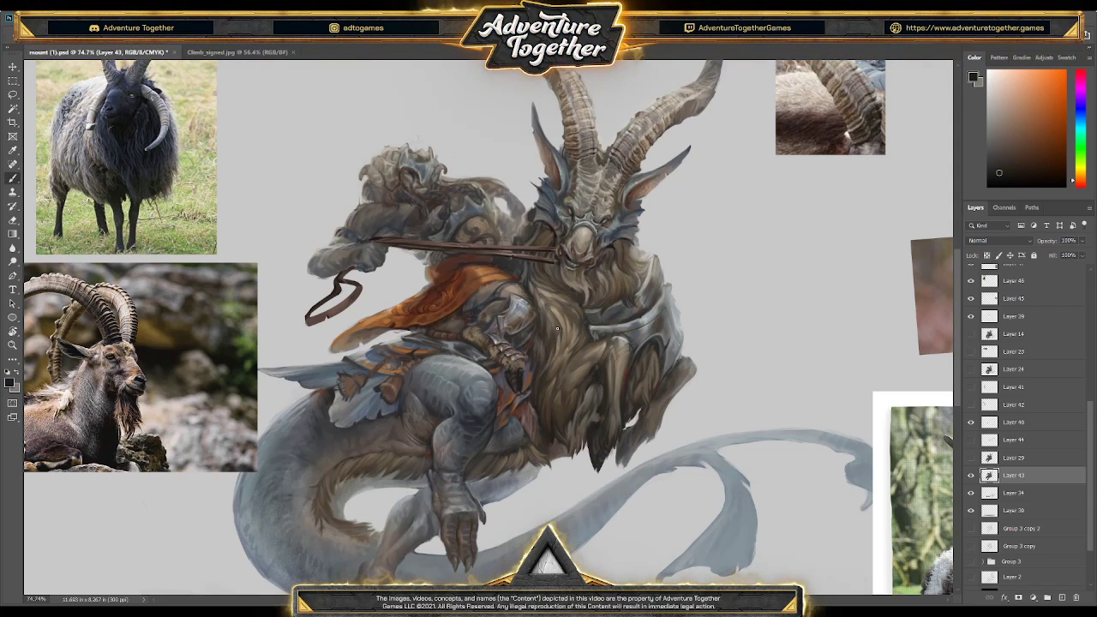
- Compare the repainted arm and hand with the earlier version by toggling the visibility of Layer 29
{"action": "left_click", "coordinate": [971, 458]}
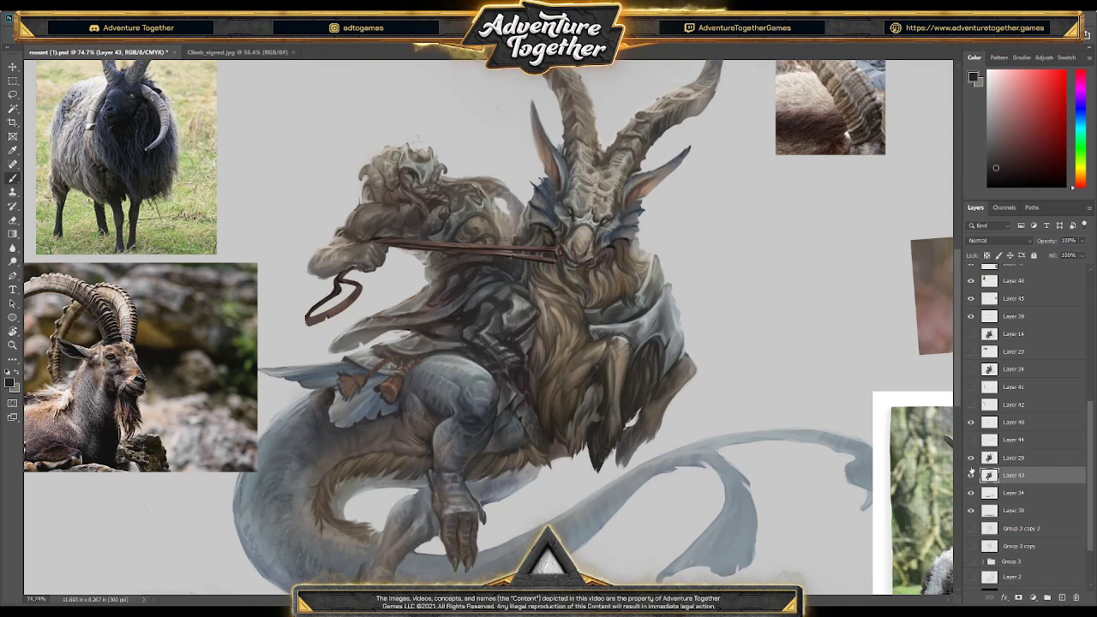
{"action": "left_click", "coordinate": [972, 474]}
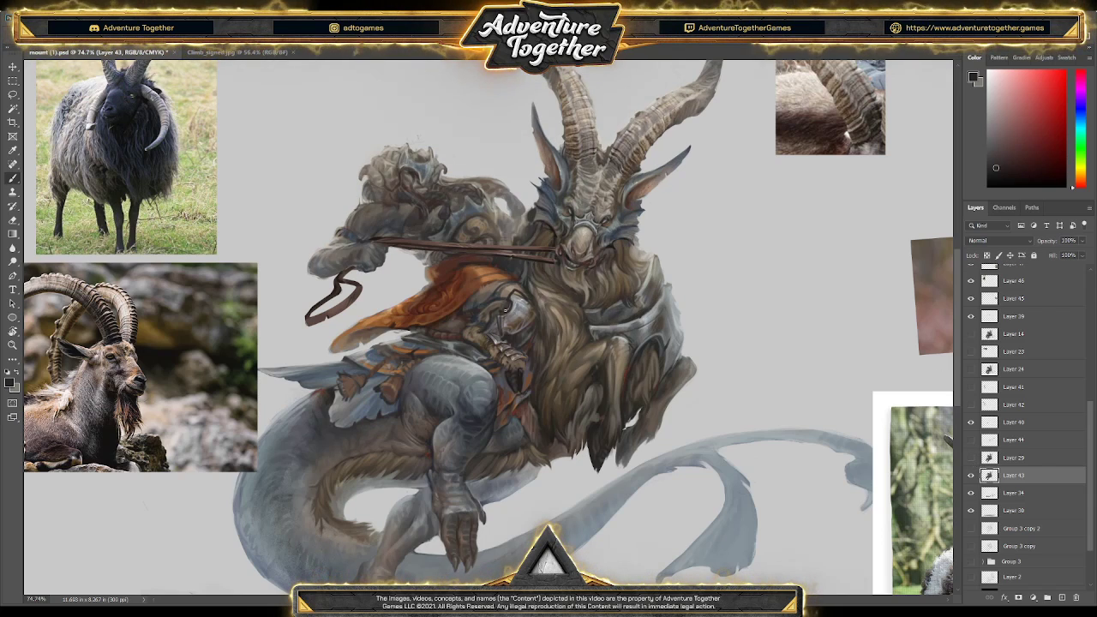
{"action": "left_click", "coordinate": [972, 457]}
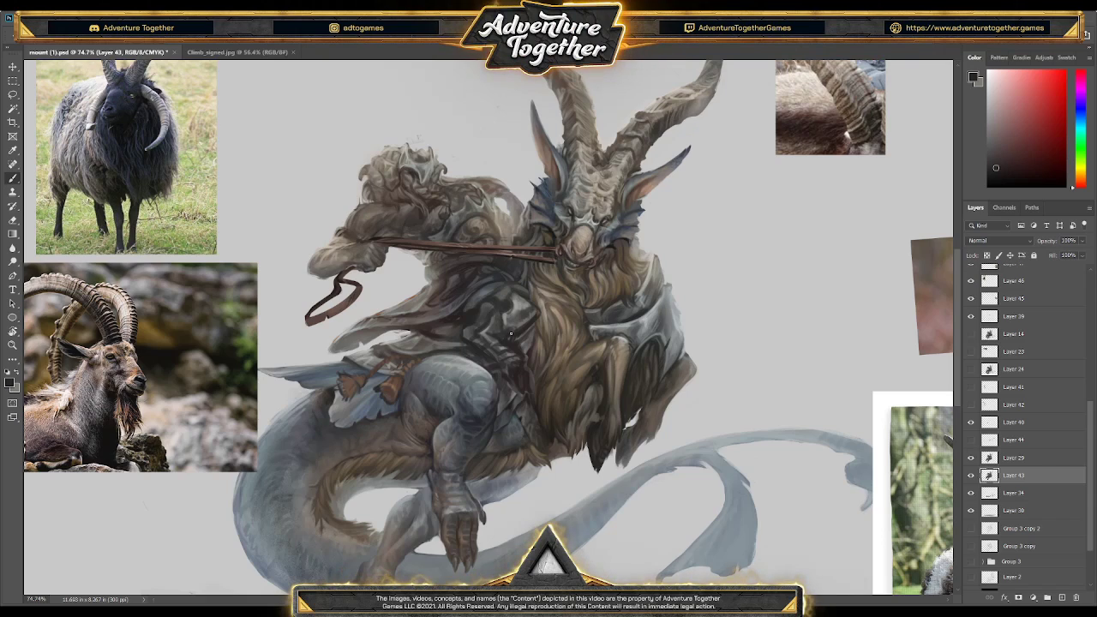
{"action": "left_click", "coordinate": [972, 458]}
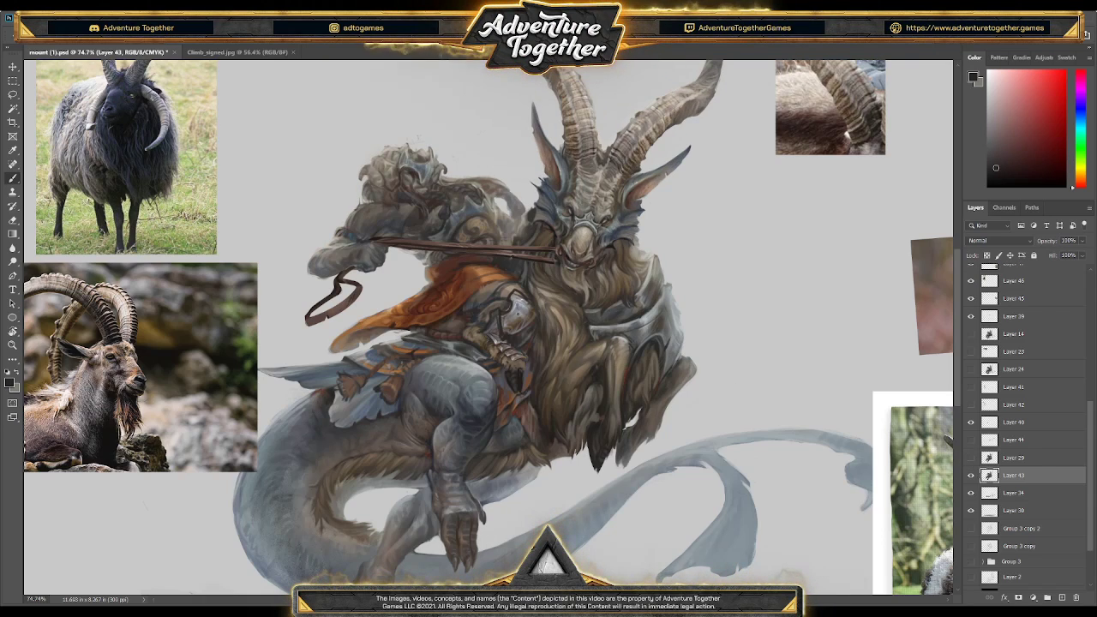
- Compare the rider's elbow armour with the earlier version on Layer 29, leaving that layer hidden
{"action": "left_click_drag", "start_coordinate": [517, 306], "coordinate": [520, 284]}
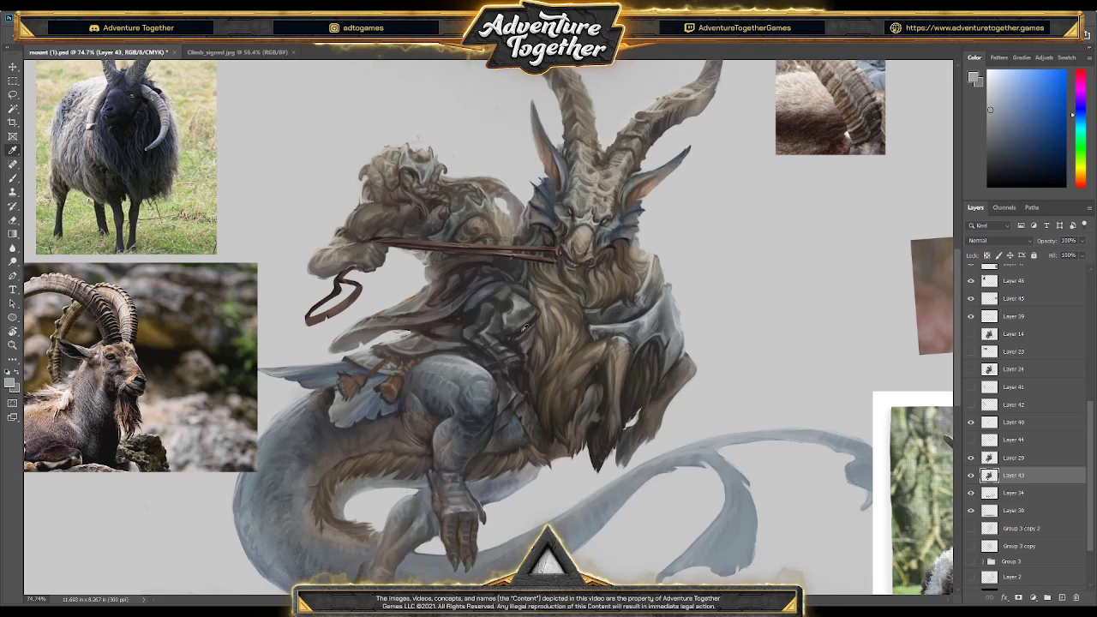
{"action": "left_click", "coordinate": [525, 329], "text": "alt"}
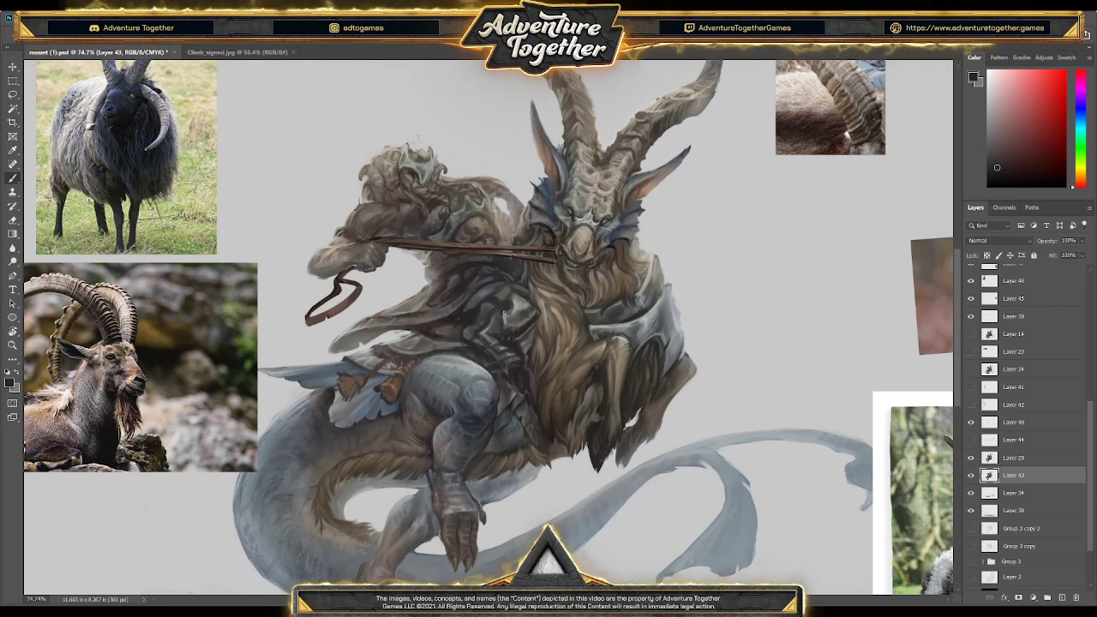
{"action": "left_click", "coordinate": [971, 458]}
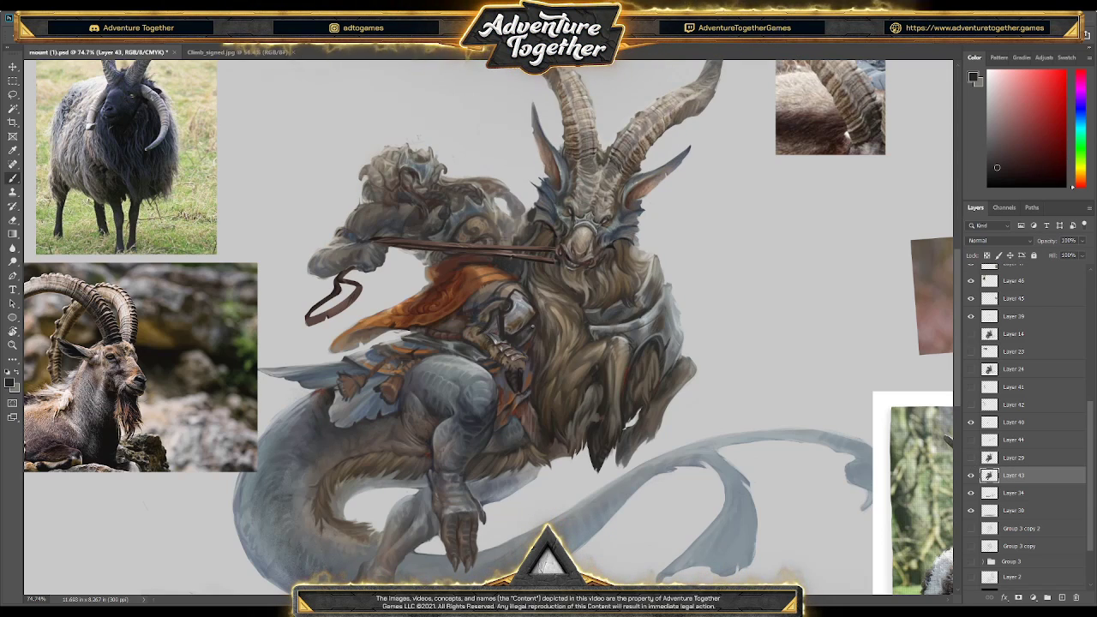
- Repaint the rider's elbow plate with blue-grey tones sampled from it and the beast's collar armour, adding sampled dark brown around its edges
{"action": "left_click", "coordinate": [519, 300], "text": "alt"}
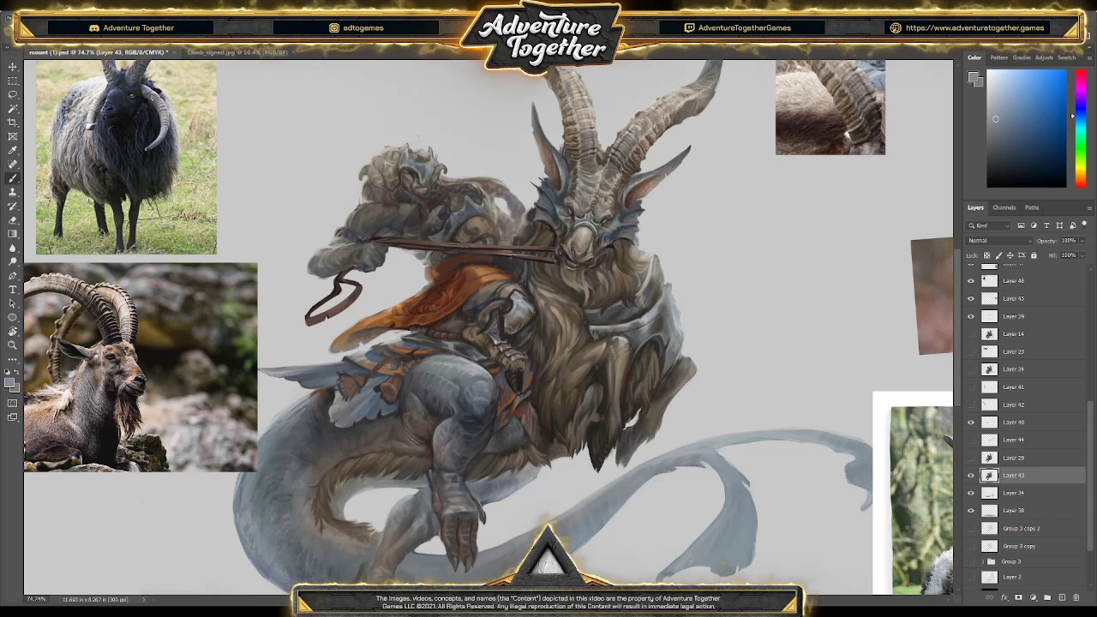
{"action": "left_click_drag", "start_coordinate": [589, 325], "coordinate": [636, 331]}
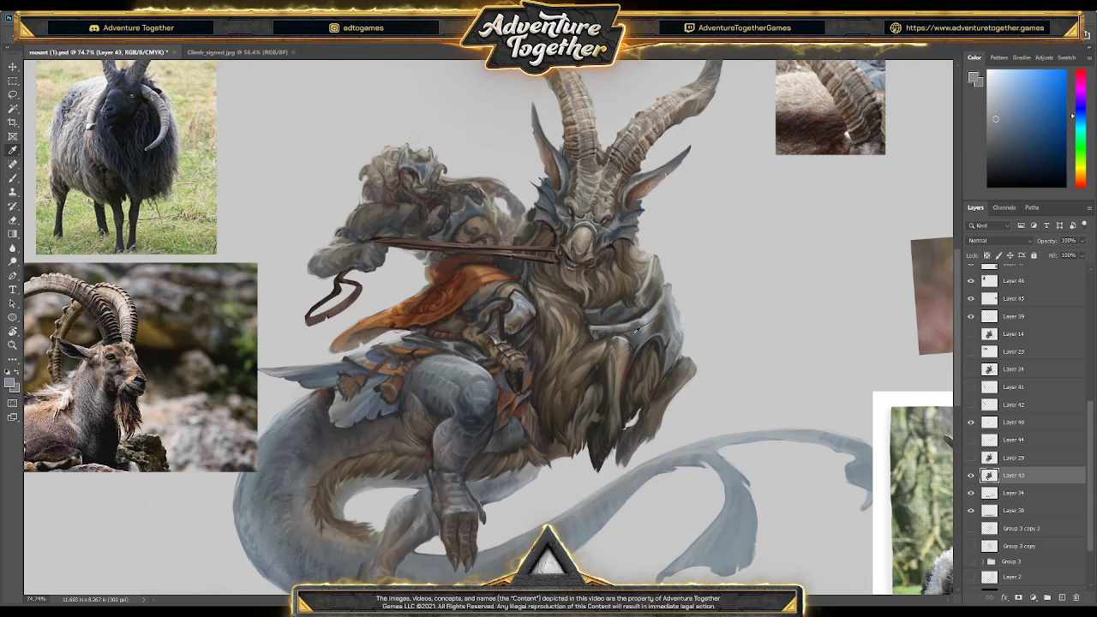
{"action": "left_click", "coordinate": [635, 330], "text": "alt"}
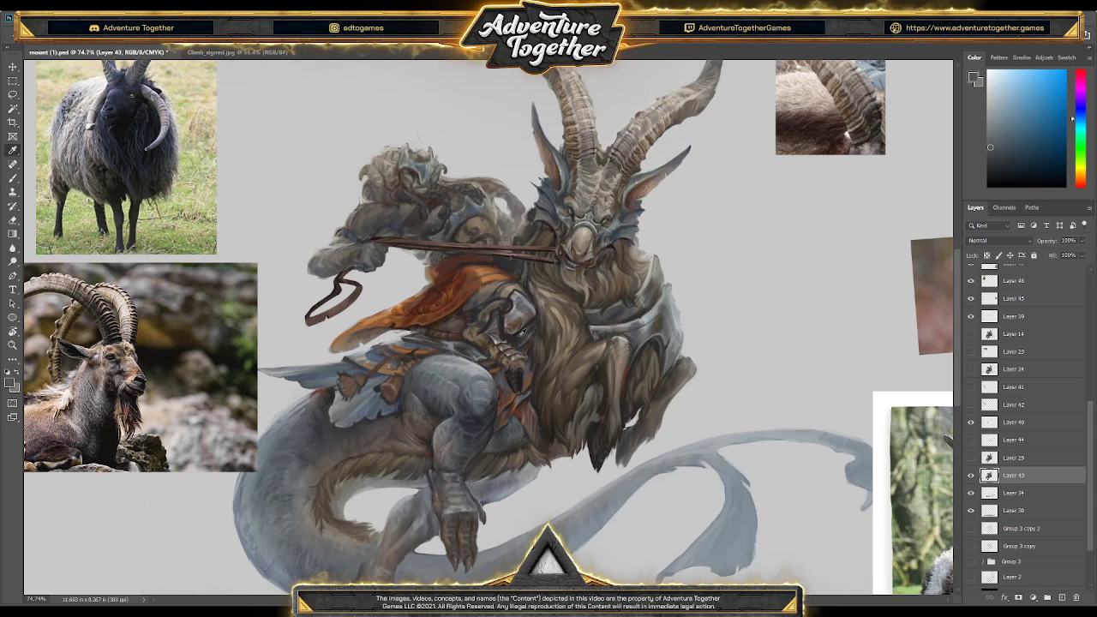
{"action": "left_click", "coordinate": [533, 309], "text": "alt"}
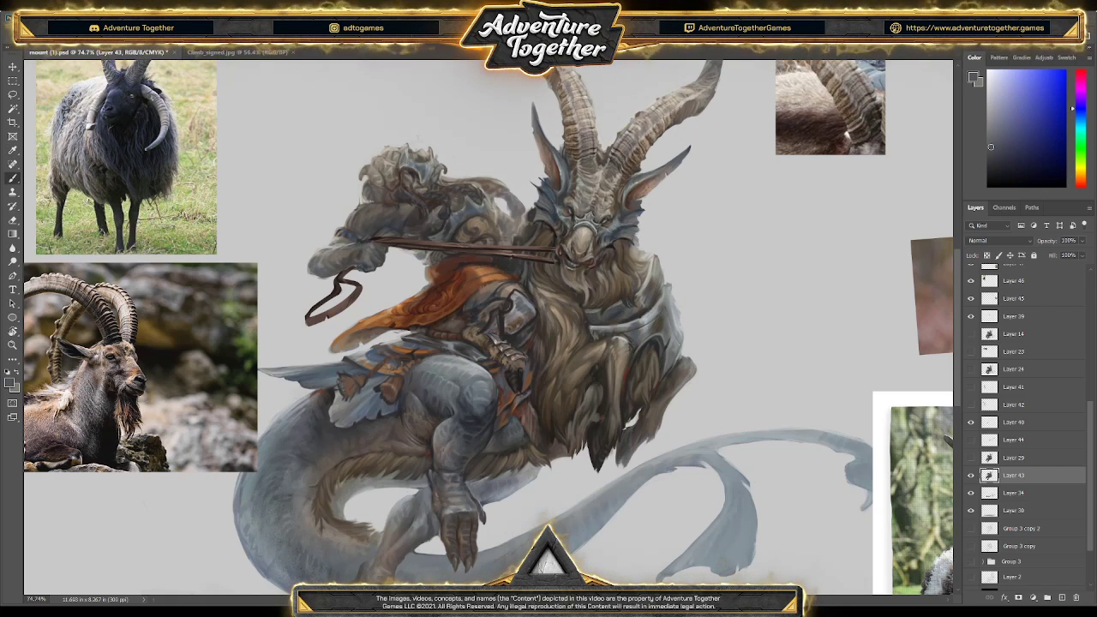
{"action": "left_click", "coordinate": [525, 343], "text": "alt"}
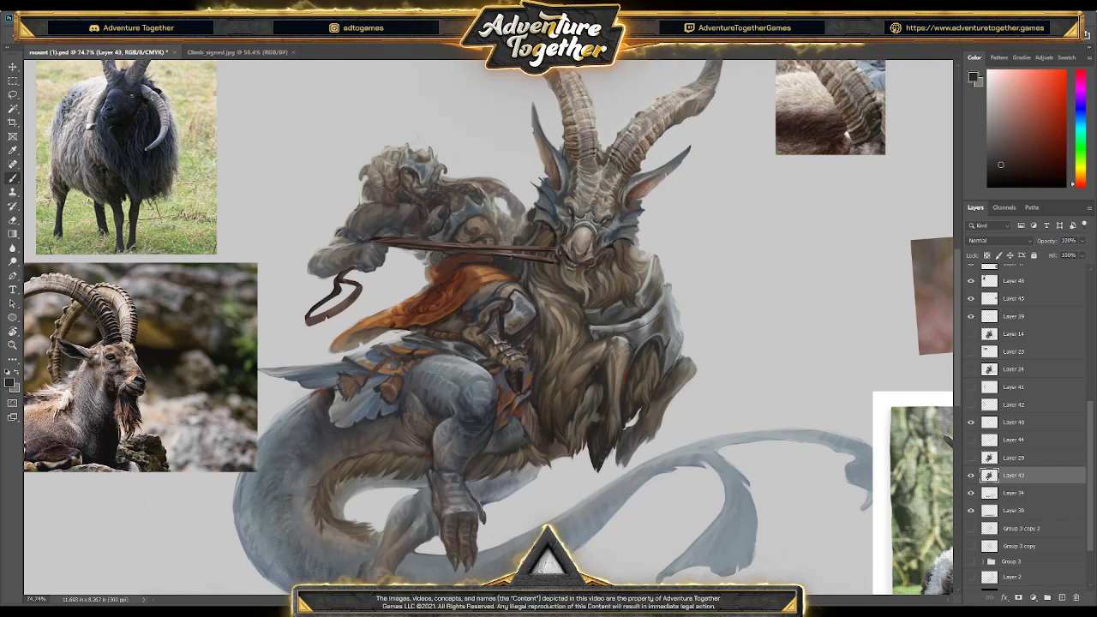
{"action": "left_click", "coordinate": [497, 317], "text": "alt"}
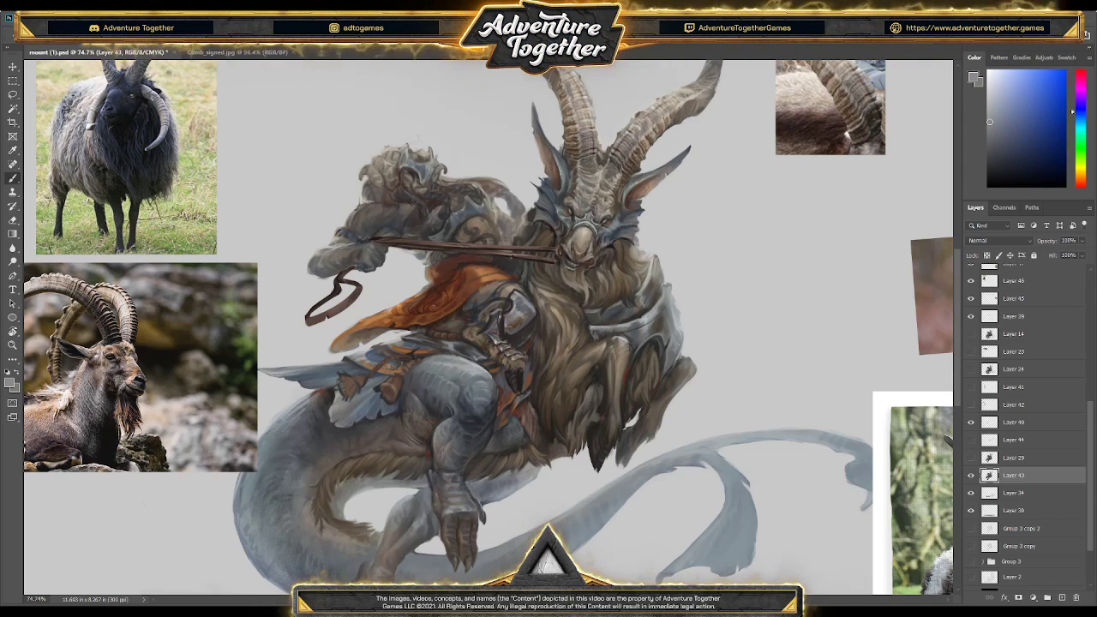
- Model the lower rim of the elbow plate and its joint to the forearm with grey and dark brown tones sampled nearby
{"action": "key", "text": "alt"}
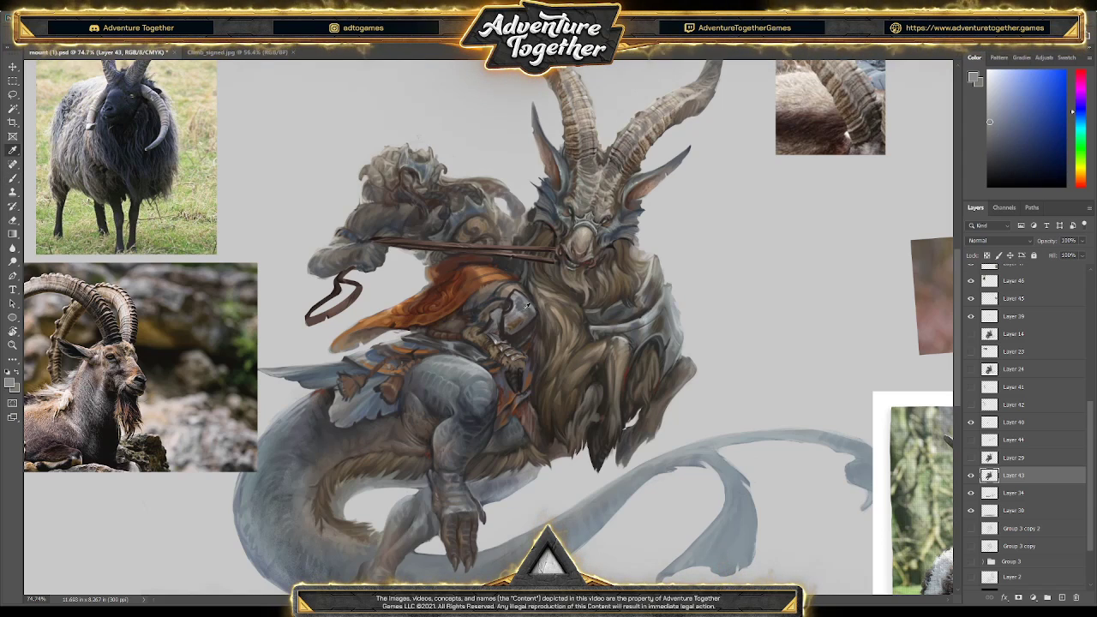
{"action": "left_click", "coordinate": [526, 309], "text": "alt"}
{"action": "left_click", "coordinate": [503, 326], "text": "alt"}
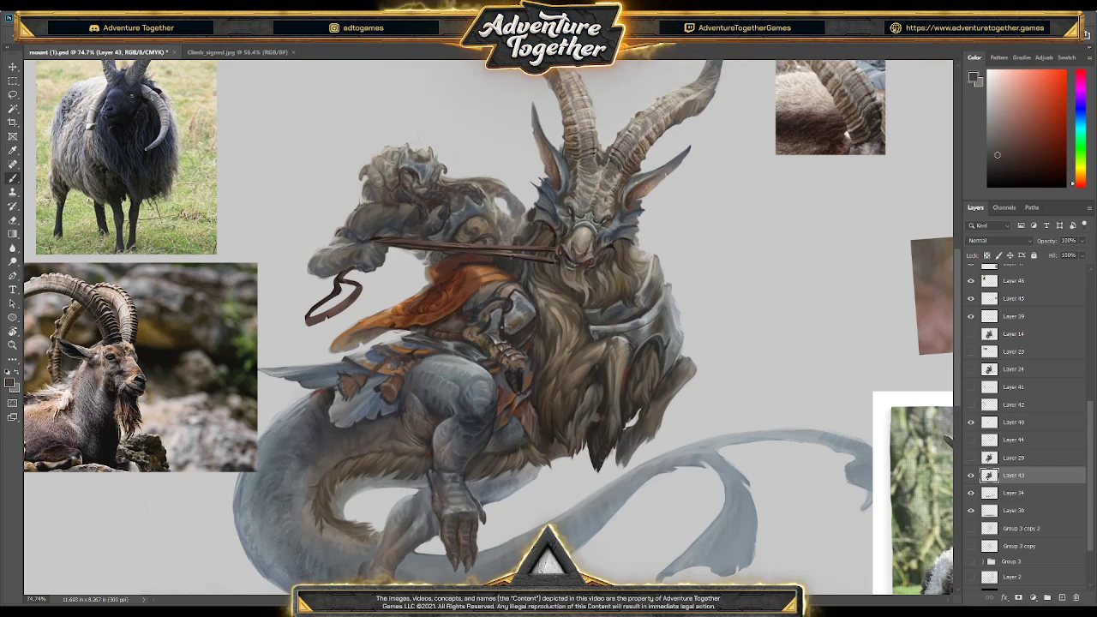
{"action": "left_click", "coordinate": [506, 339], "text": "alt"}
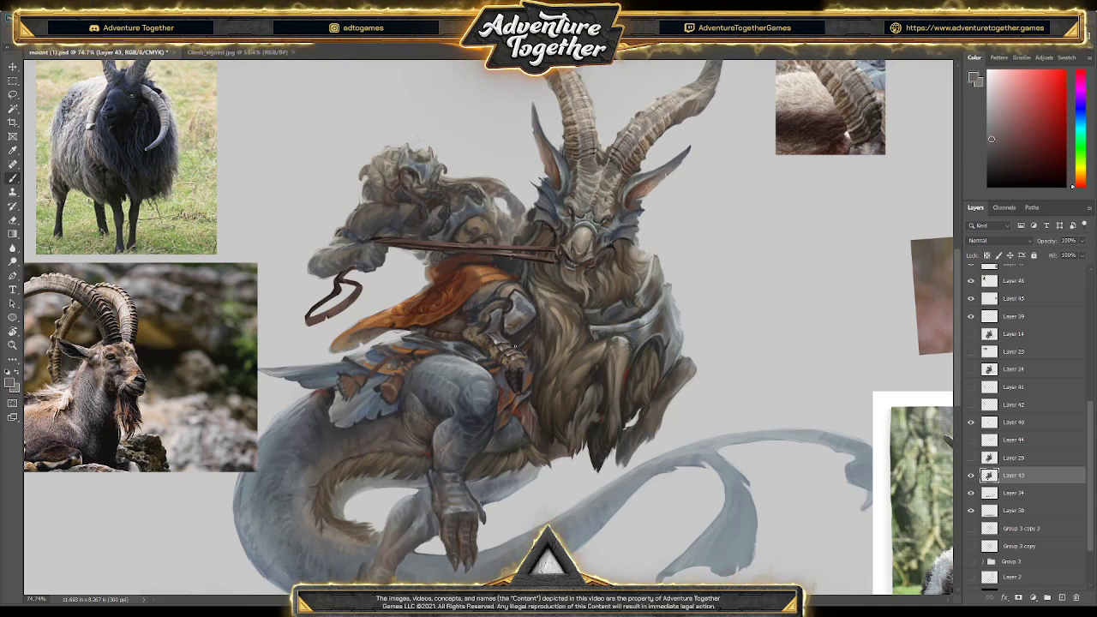
{"action": "left_click", "coordinate": [502, 336], "text": "alt"}
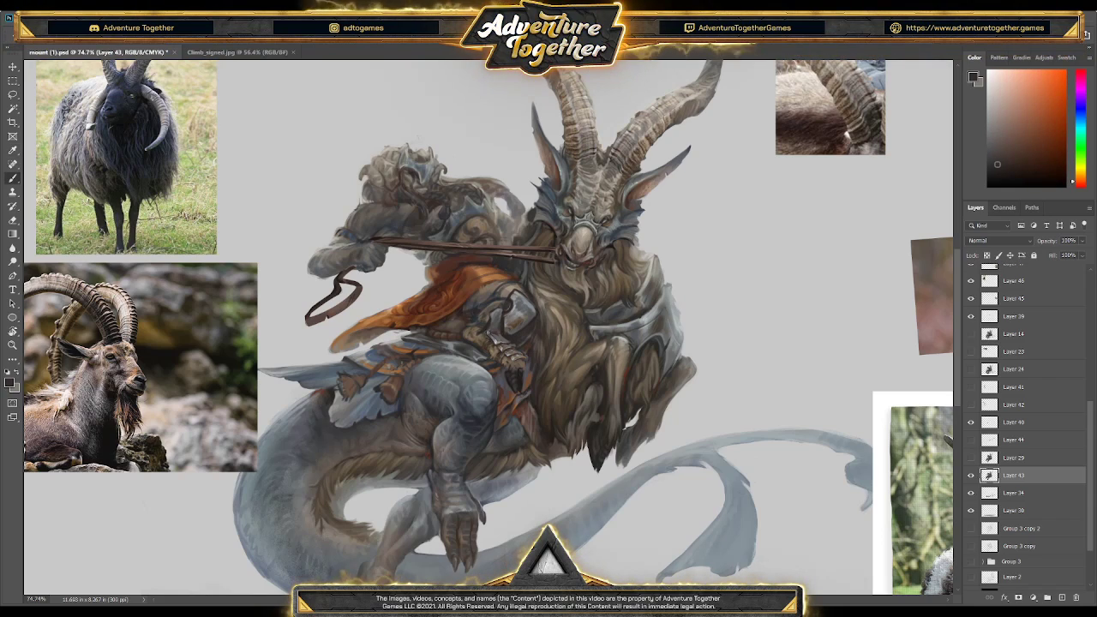
- Highlight the elbow plate's rim with pale blue-grey from the beast's armour, and shade it with darker tones sampled near the beast's ear
{"action": "left_click", "coordinate": [656, 312], "text": "alt"}
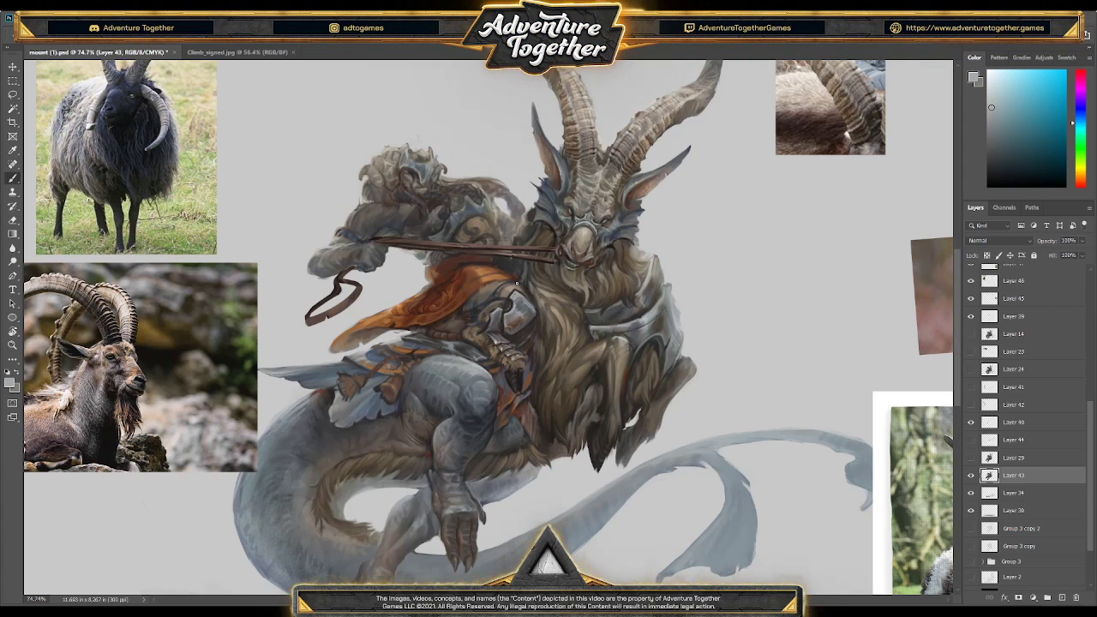
{"action": "left_click", "coordinate": [551, 184], "text": "alt"}
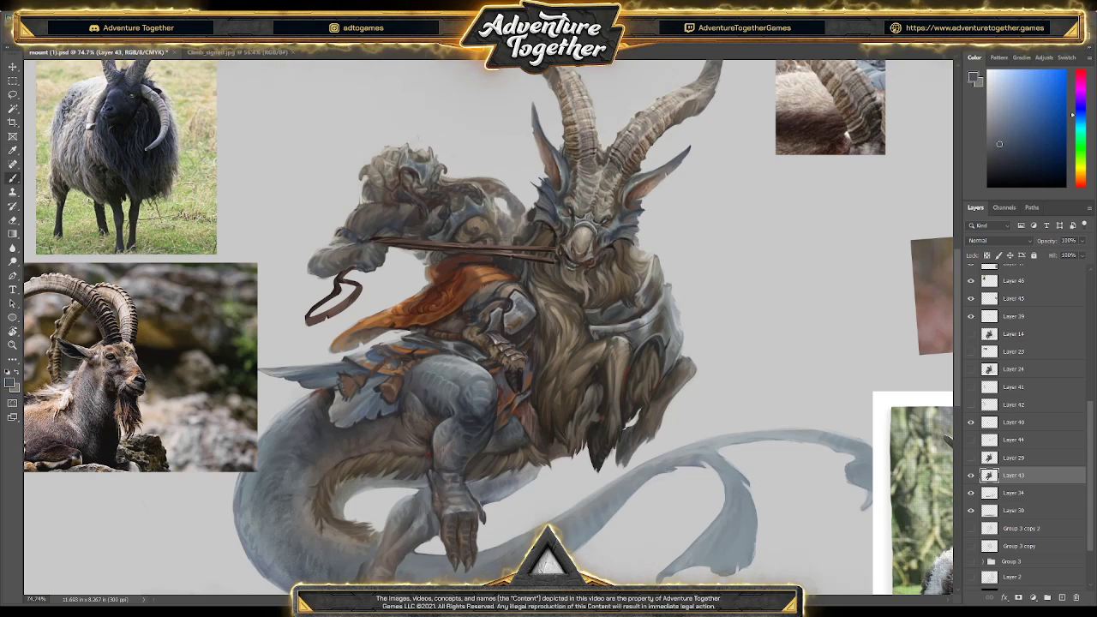
{"action": "left_click", "coordinate": [550, 194], "text": "alt"}
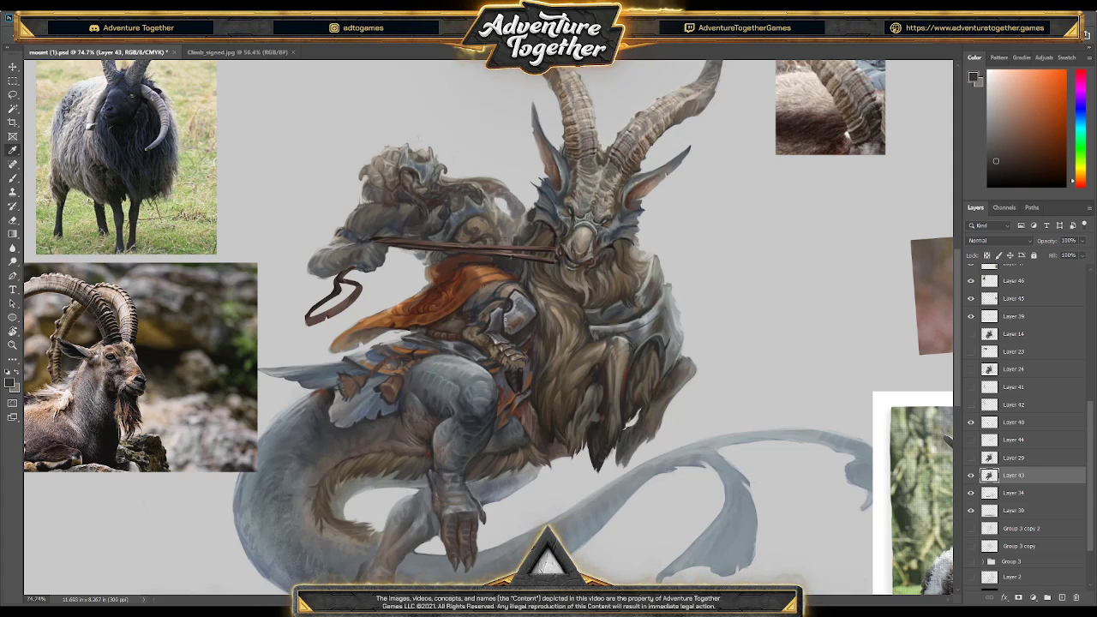
- Refine the inner elbow and the plate's inner edge with dark blue-grey, warm beige and dark brown tones sampled around the arm
{"action": "left_click", "coordinate": [505, 317], "text": "alt"}
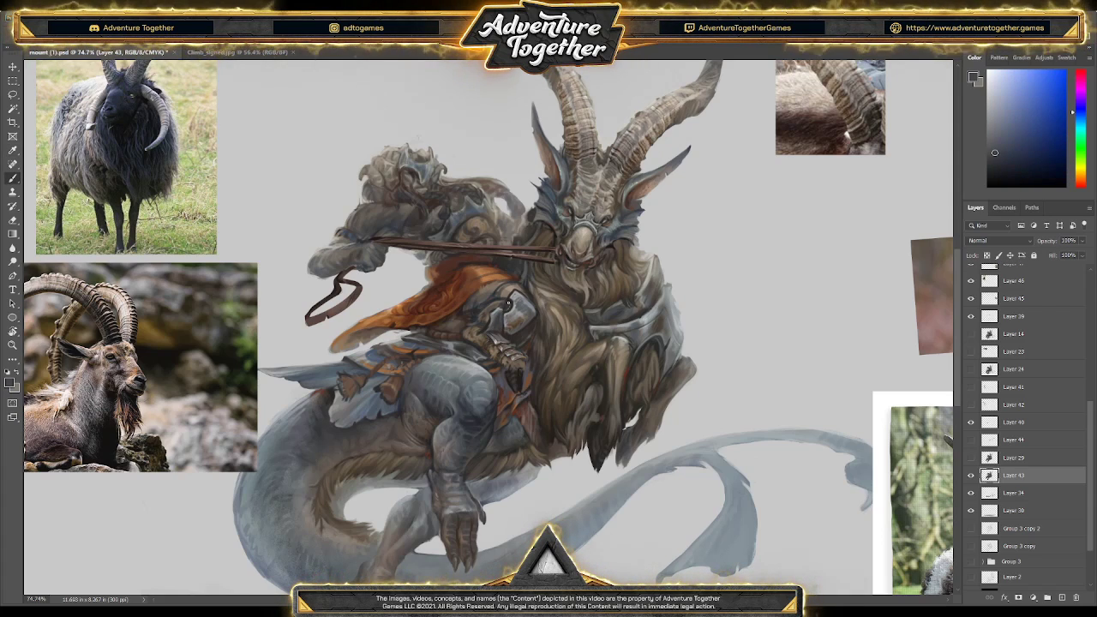
{"action": "left_click", "coordinate": [506, 306], "text": "alt"}
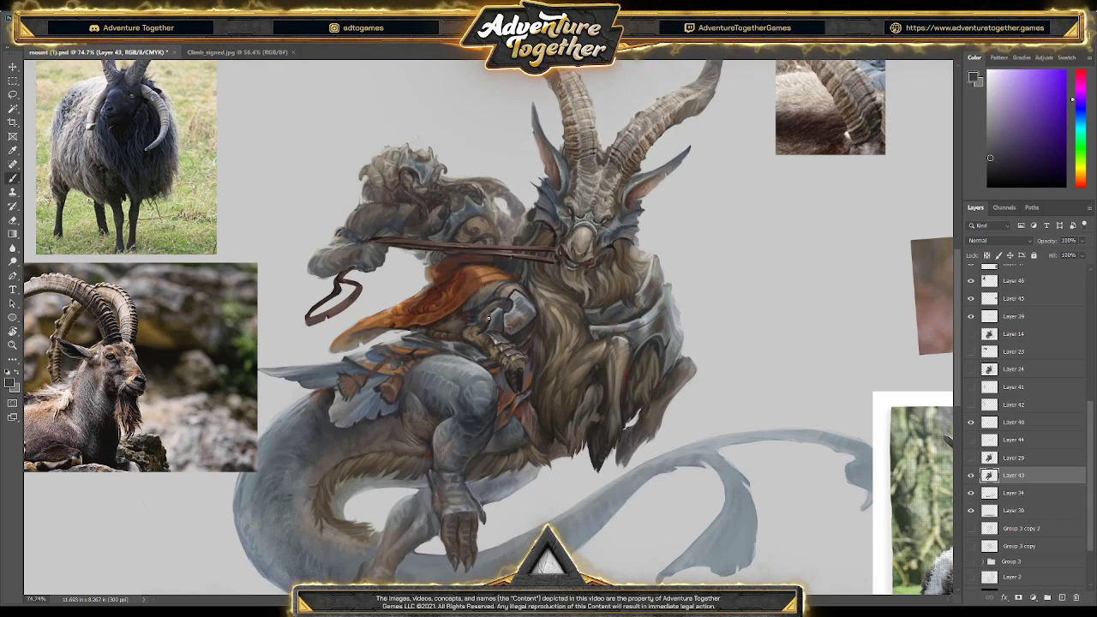
{"action": "left_click", "coordinate": [498, 302], "text": "alt"}
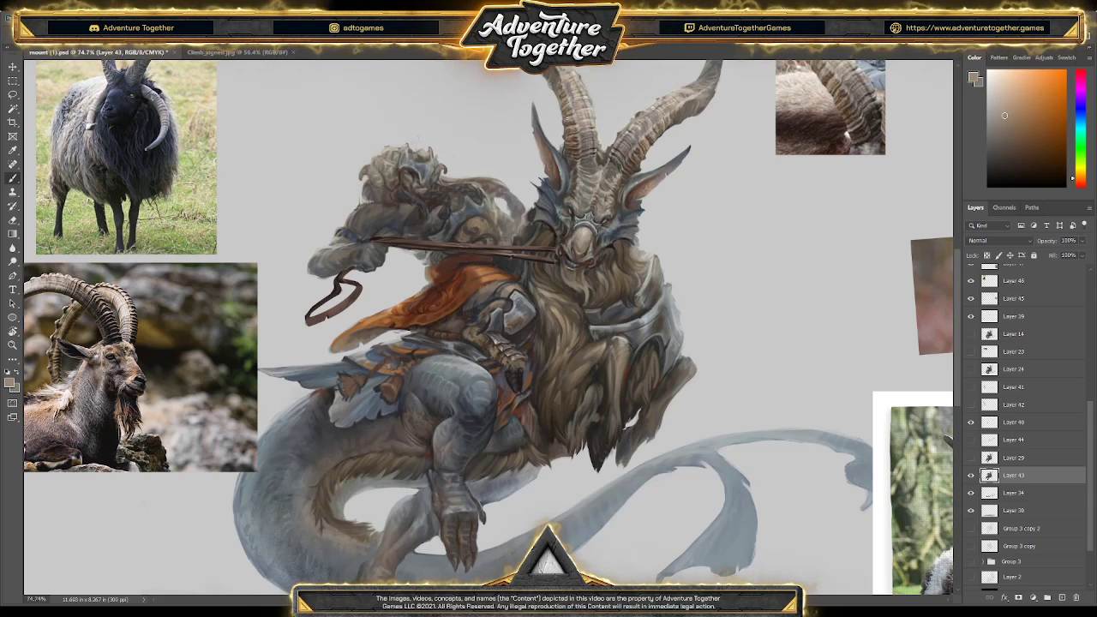
{"action": "left_click", "coordinate": [527, 331], "text": "alt"}
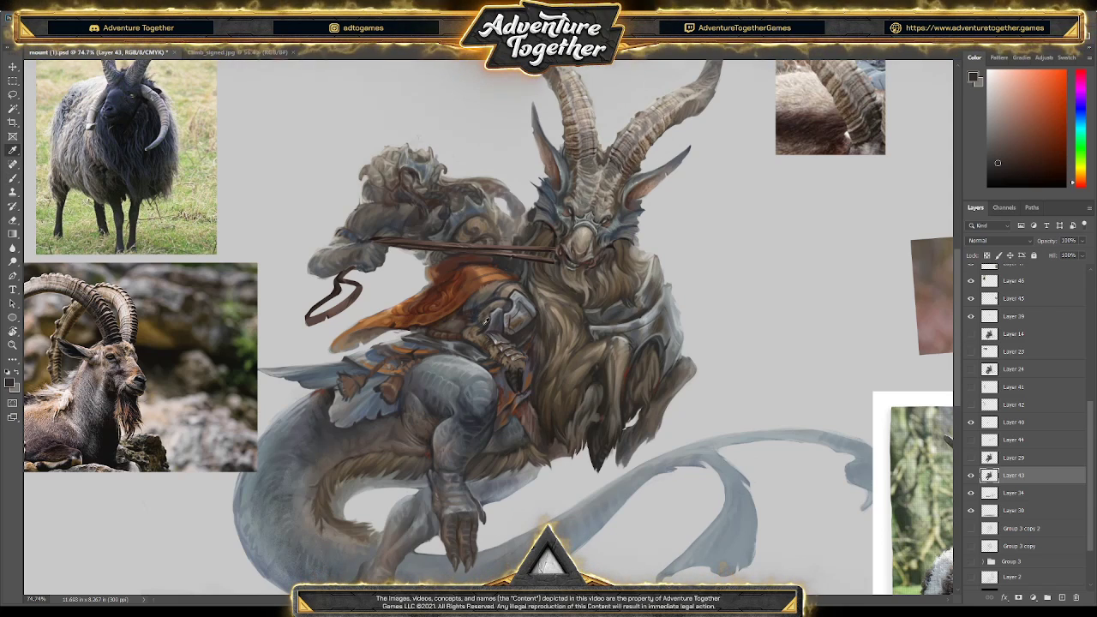
{"action": "left_click", "coordinate": [487, 322], "text": "alt"}
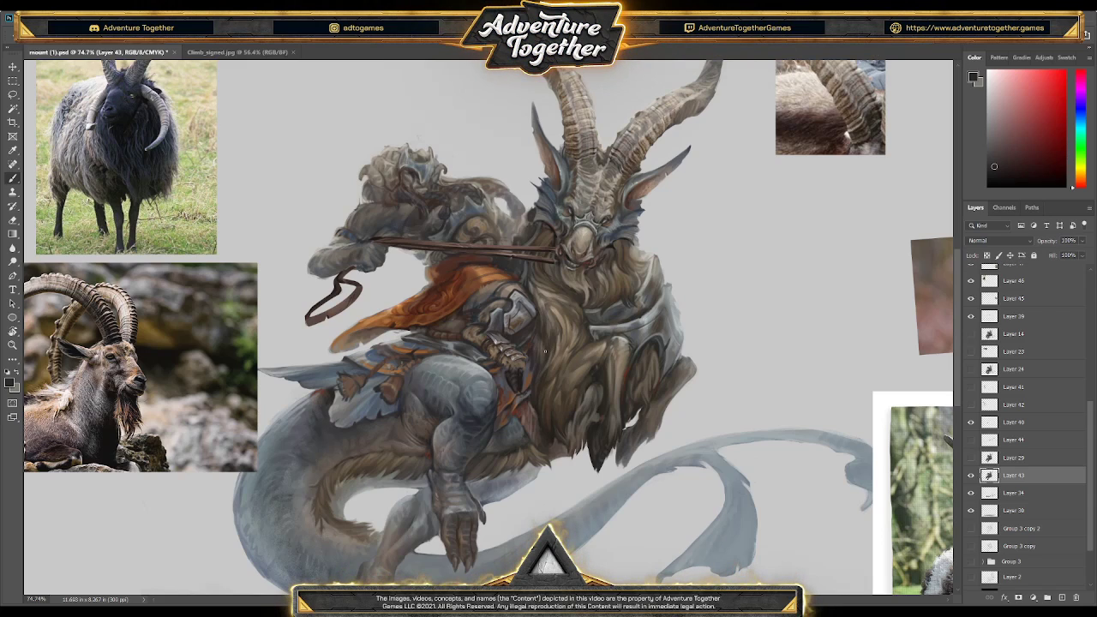
- Paint blue-grey and red-brown accents on the rider's upper body below the head, using tones sampled around the hand and lower cloth
{"action": "left_click", "coordinate": [521, 364], "text": "alt"}
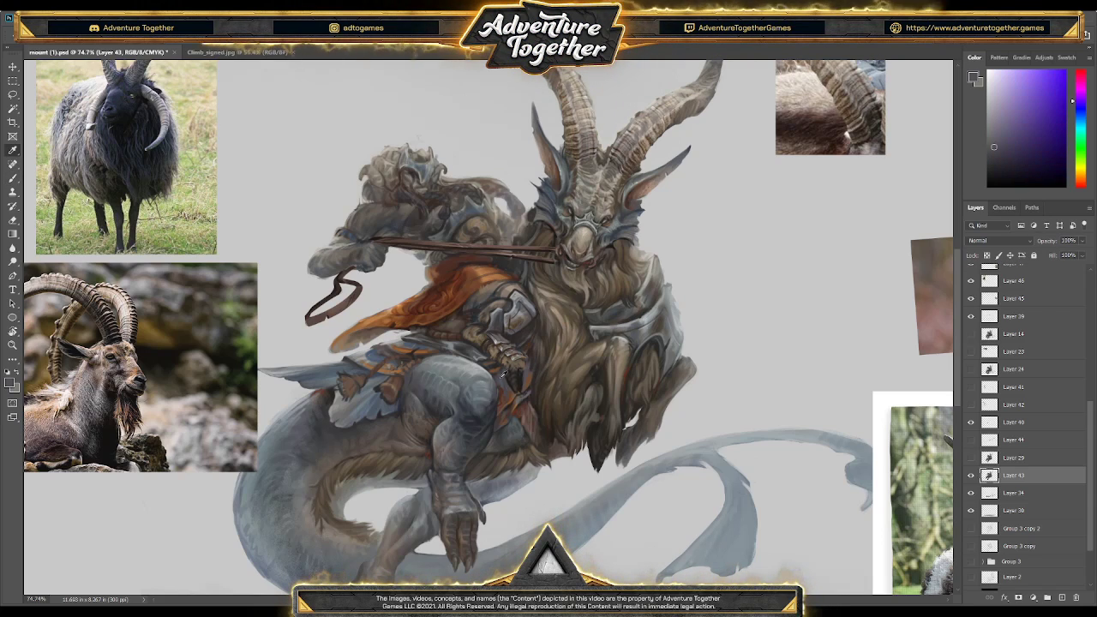
{"action": "left_click", "coordinate": [500, 383], "text": "alt"}
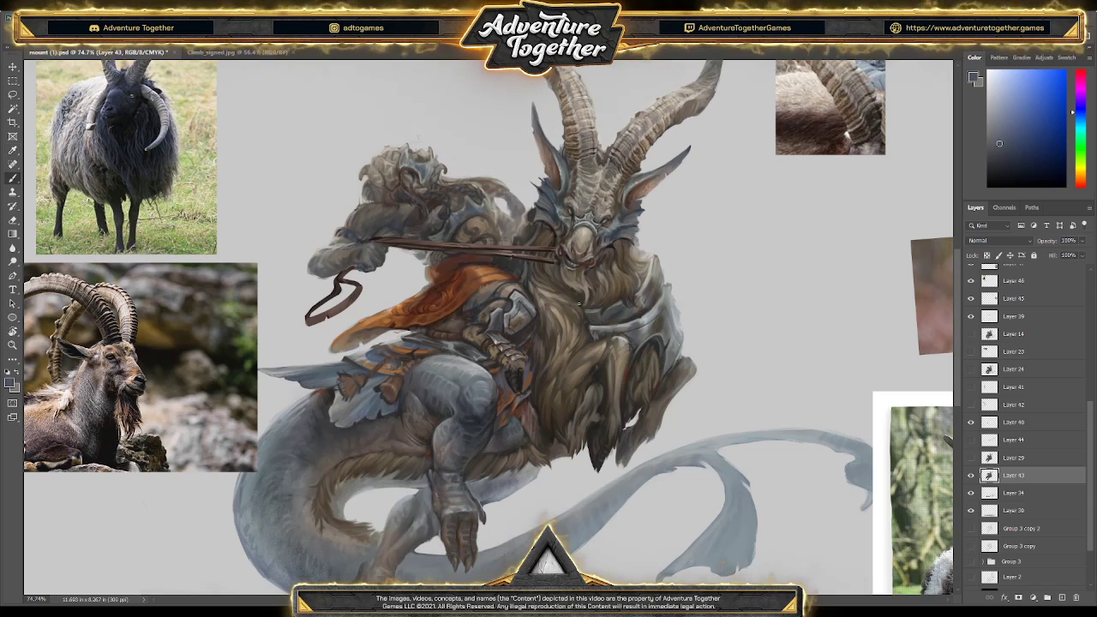
{"action": "left_click", "coordinate": [509, 388], "text": "alt"}
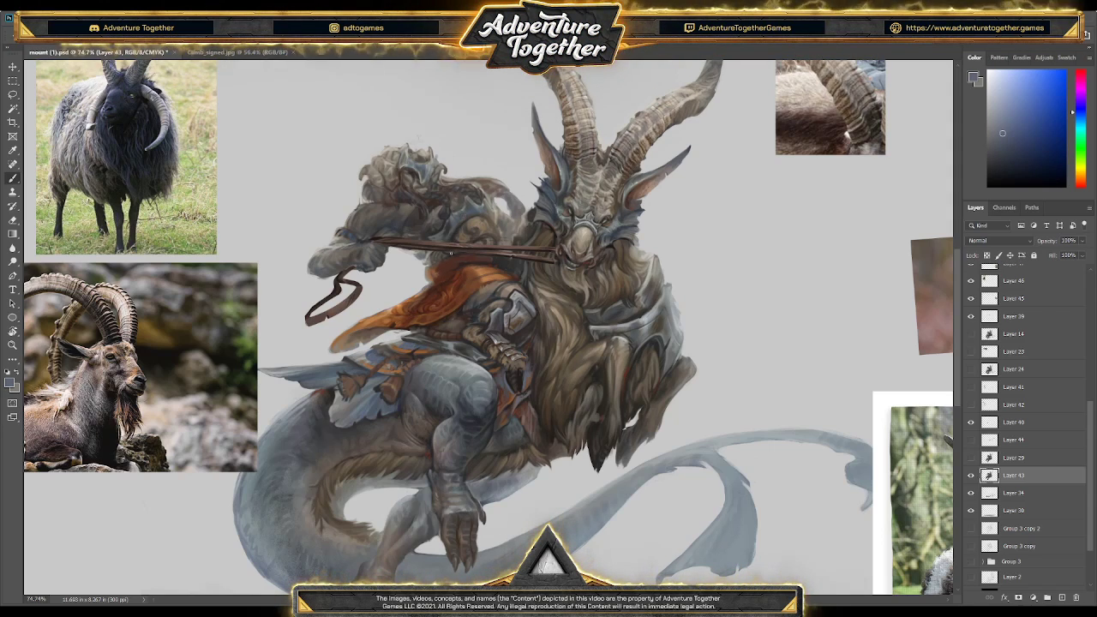
{"action": "left_click", "coordinate": [526, 408], "text": "alt"}
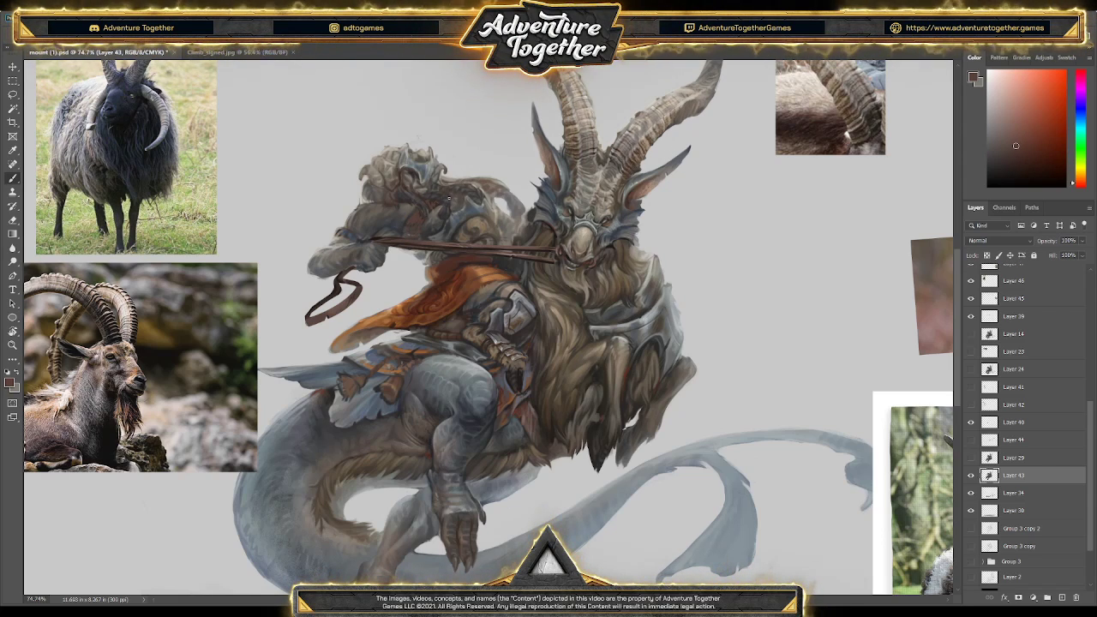
{"action": "key", "text": "alt"}
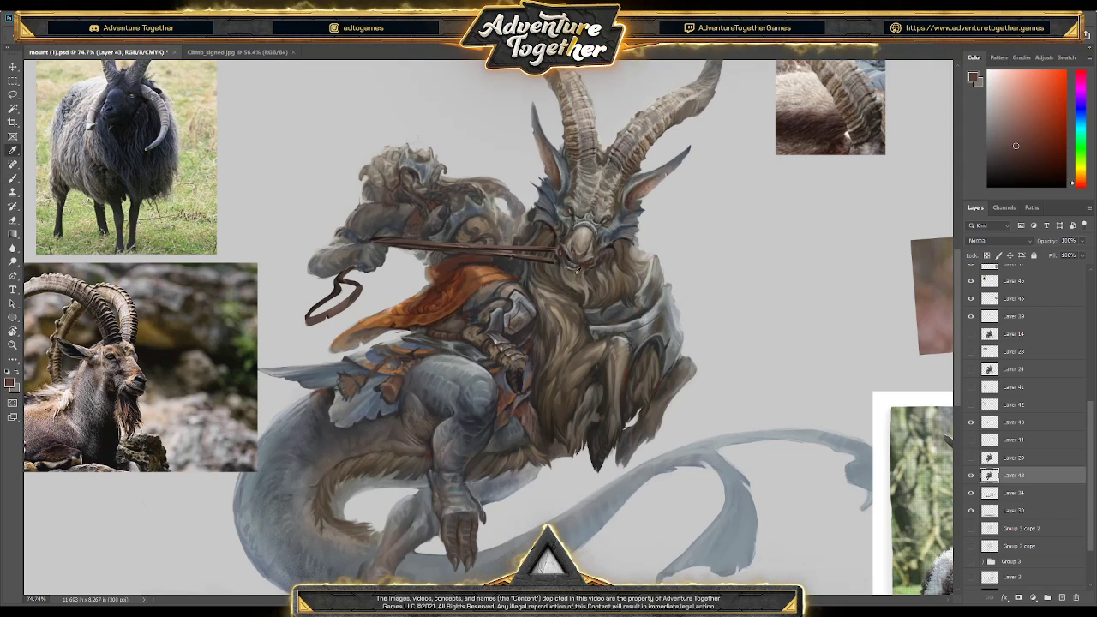
- Define the rounded shoulder piece above the reins with sampled dark browns and a light beige highlight
{"action": "left_click", "coordinate": [531, 209], "text": "alt"}
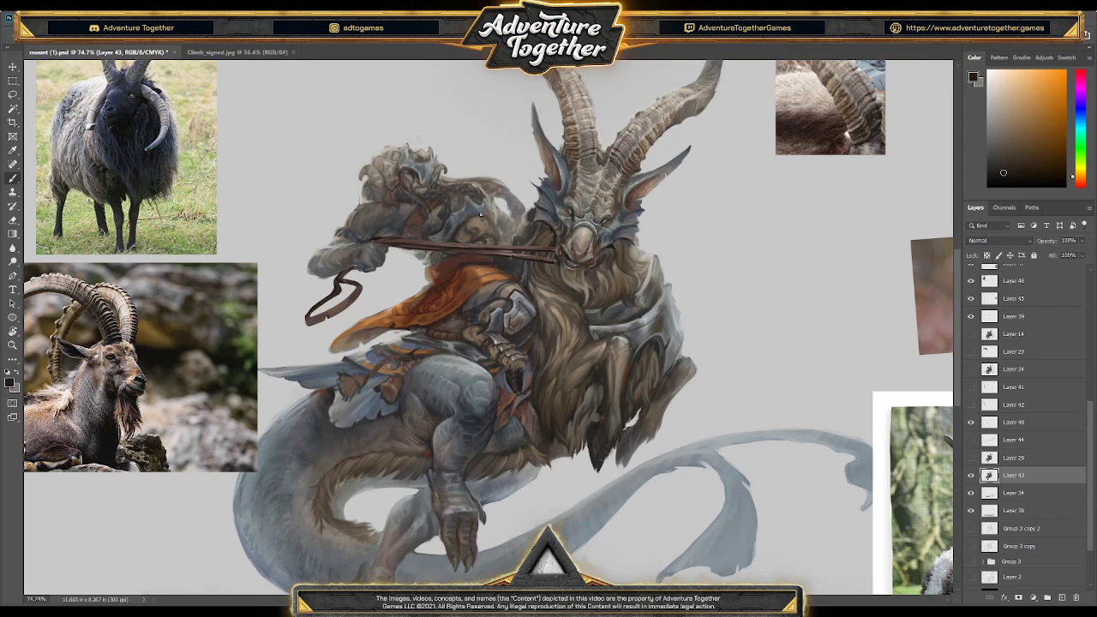
{"action": "left_click", "coordinate": [459, 208], "text": "alt"}
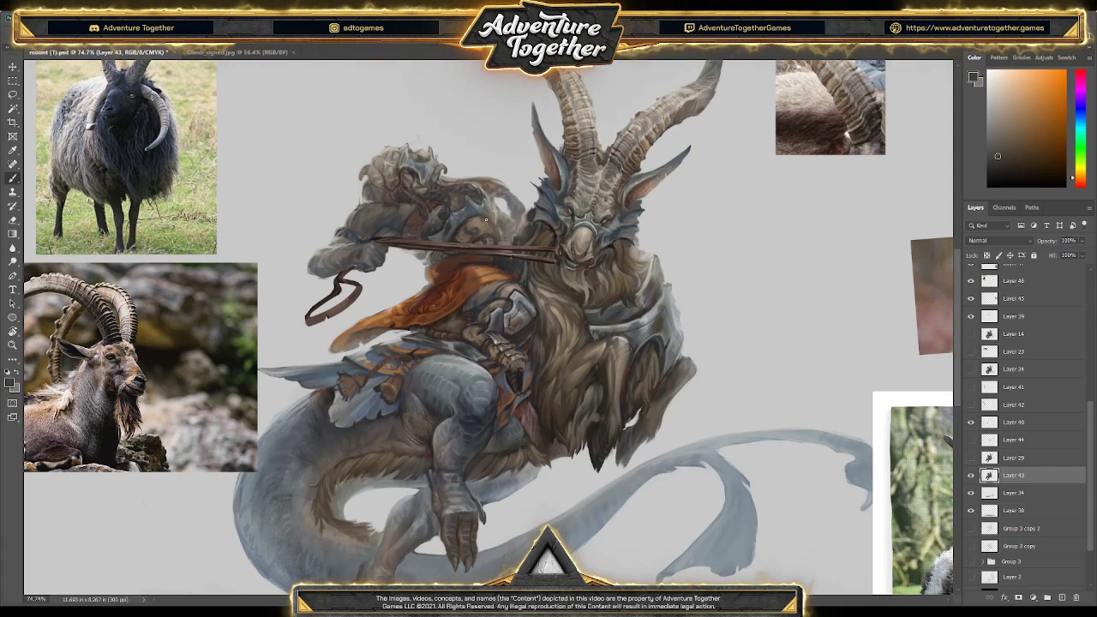
{"action": "left_click", "coordinate": [487, 213], "text": "alt"}
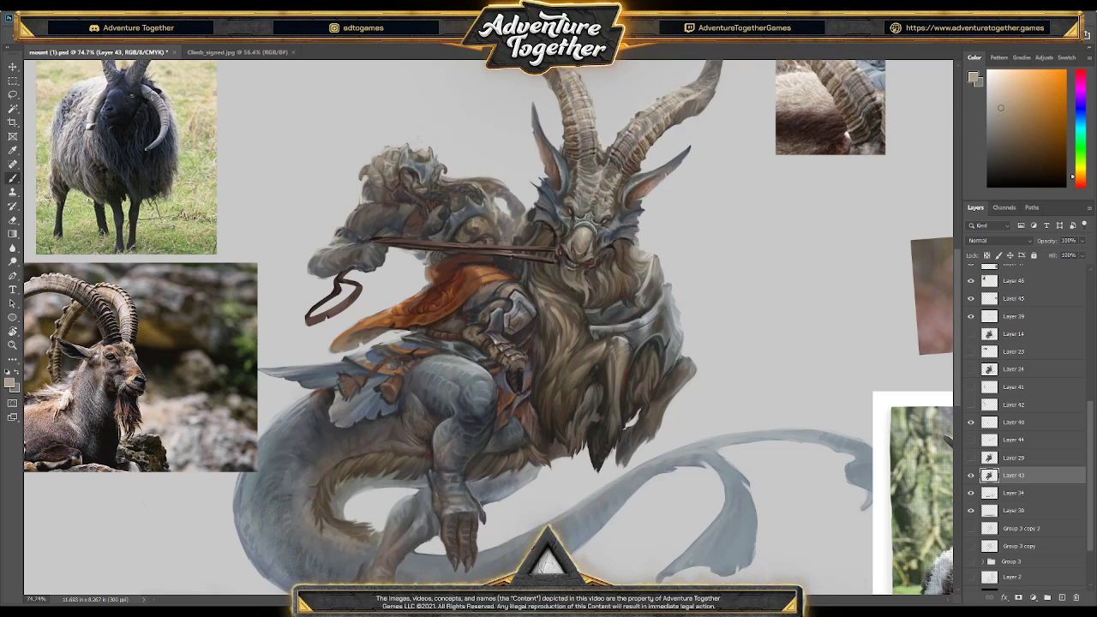
{"action": "left_click_drag", "start_coordinate": [459, 227], "coordinate": [468, 234]}
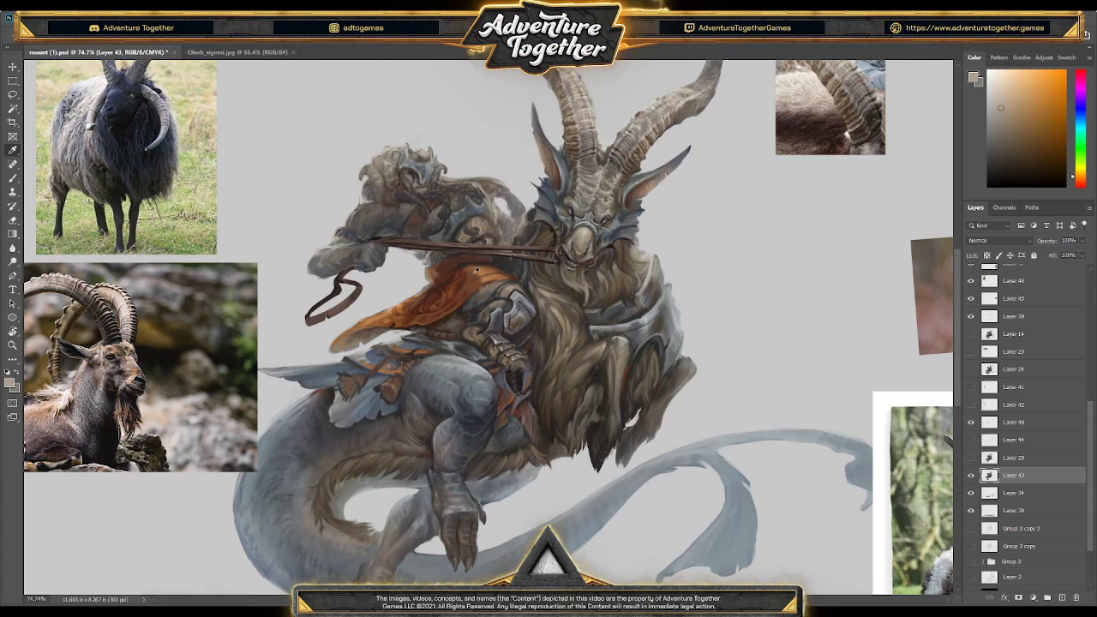
- Deepen and highlight the folds of the rider's orange cloak with red-brown, dark brown and light orange tones sampled from the cloak
{"action": "left_click", "coordinate": [480, 269], "text": "alt"}
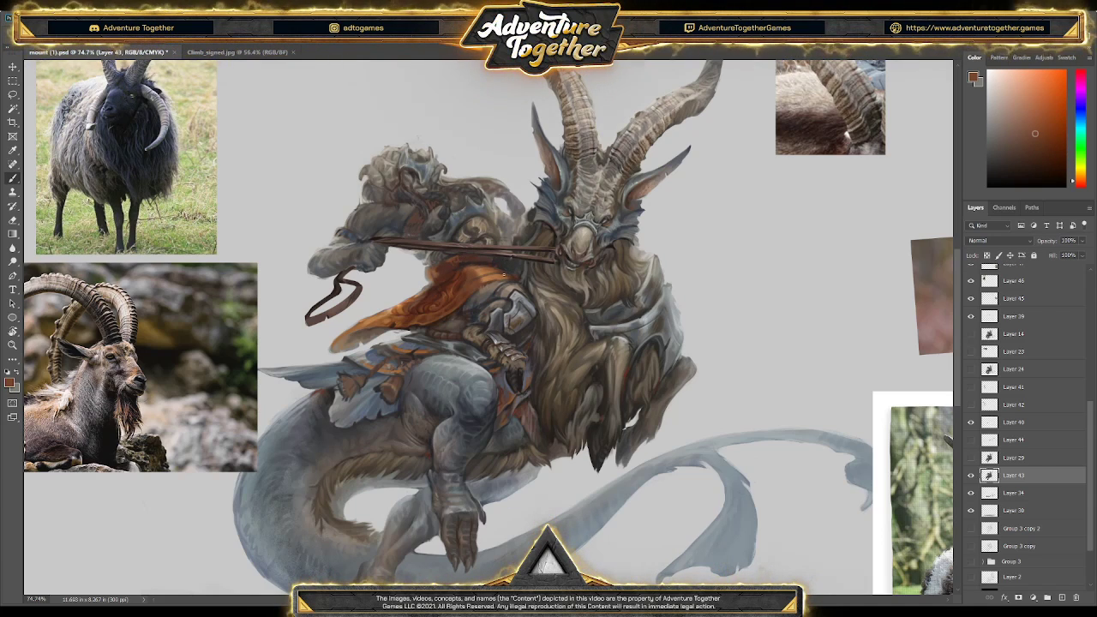
{"action": "left_click", "coordinate": [463, 271], "text": "alt"}
{"action": "left_click", "coordinate": [461, 274], "text": "alt"}
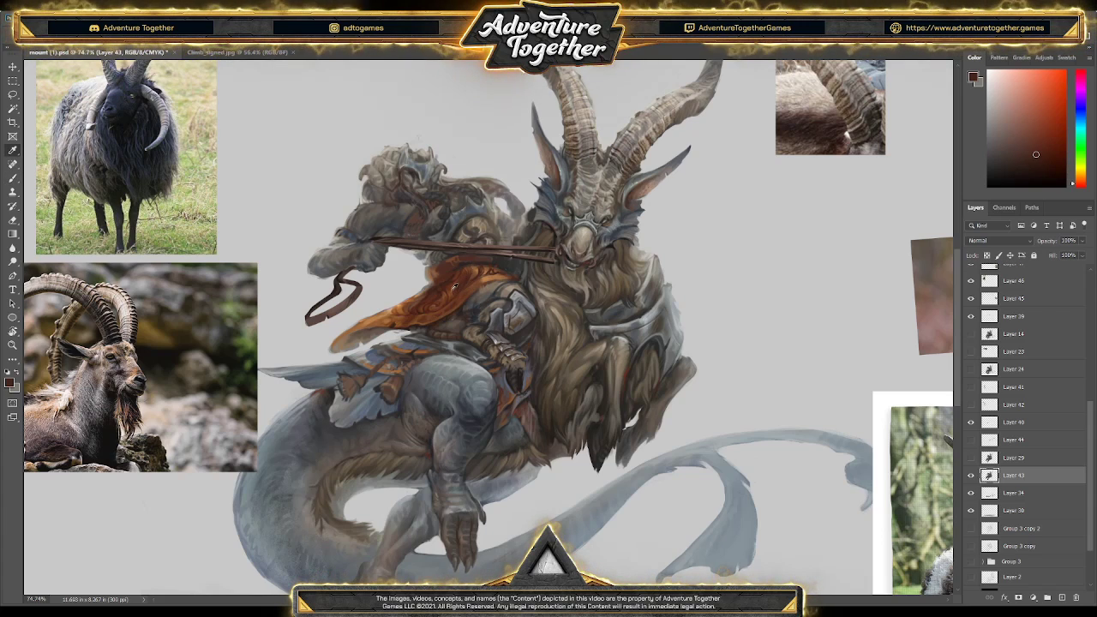
{"action": "left_click", "coordinate": [478, 274], "text": "alt"}
{"action": "left_click", "coordinate": [484, 282], "text": "alt"}
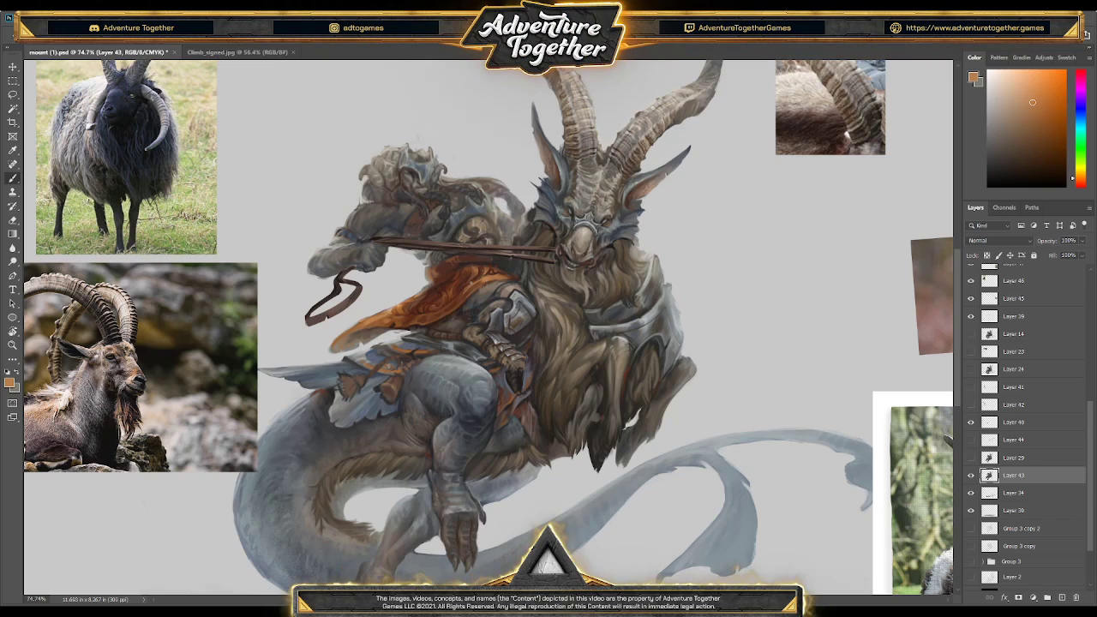
{"action": "left_click", "coordinate": [479, 283], "text": "alt"}
{"action": "left_click", "coordinate": [492, 280], "text": "alt"}
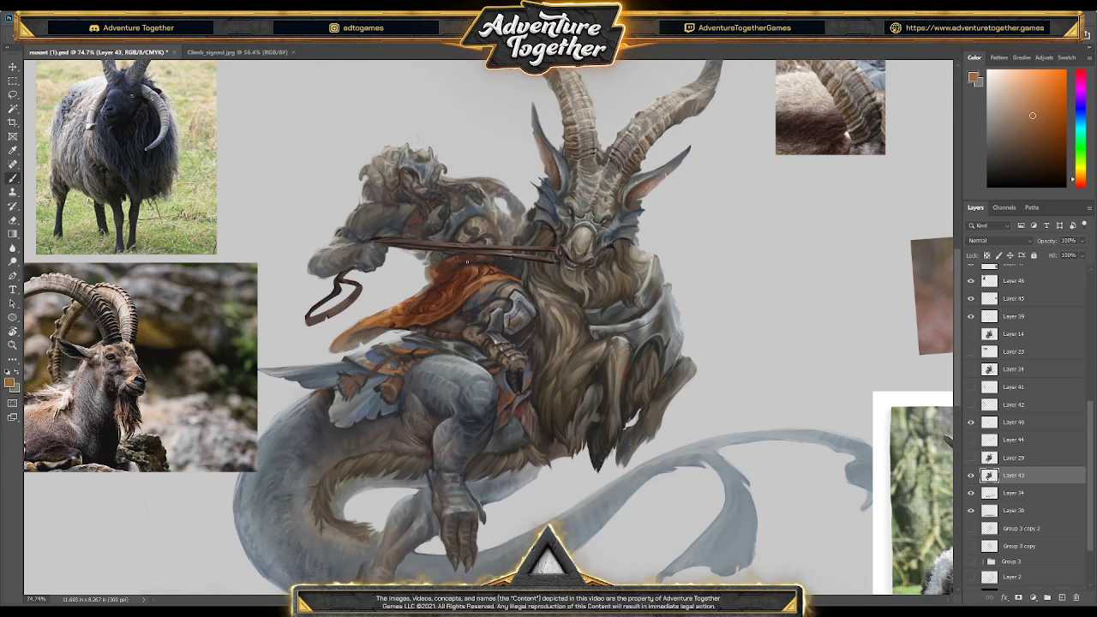
- Touch up the rider's cloak and waist cloth with sampled dark brown and dark blue-grey, and save the document
{"action": "left_click", "coordinate": [449, 314], "text": "alt"}
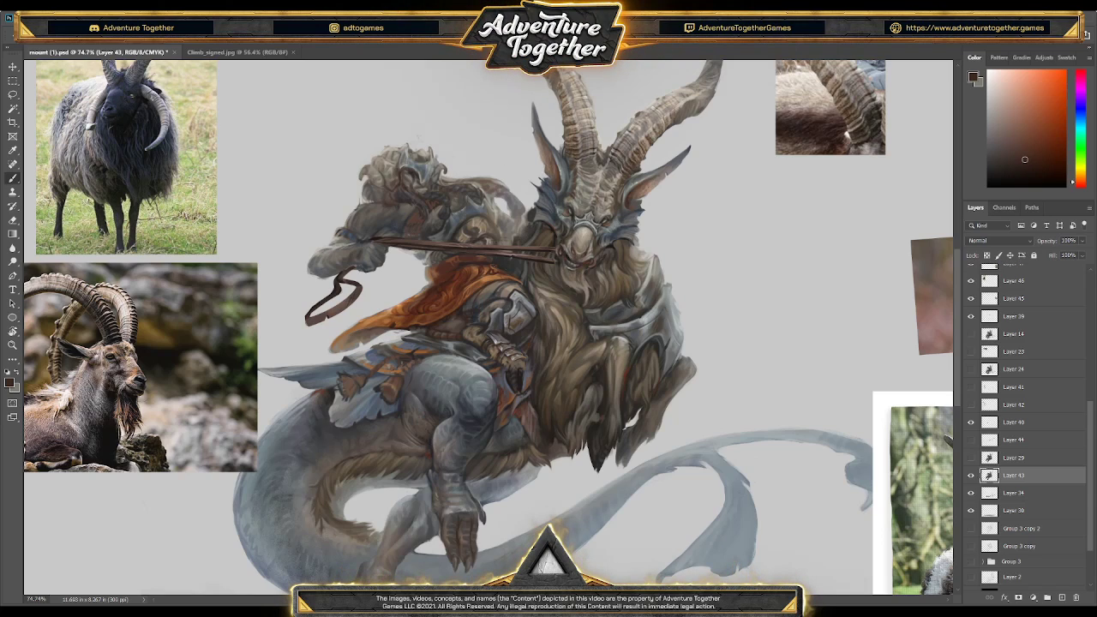
{"action": "left_click", "coordinate": [462, 214], "text": "alt"}
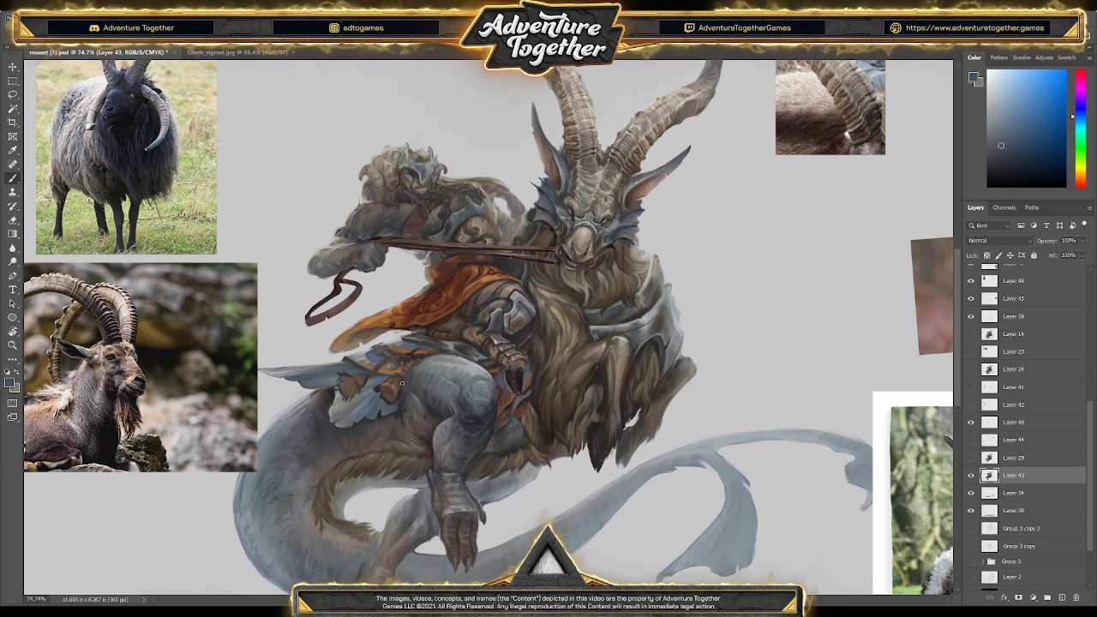
{"action": "key", "text": "ctrl+s"}
- Compare the repainted rider with the earlier version by toggling Layer 29's visibility, leaving that layer hidden
{"action": "scroll", "coordinate": [550, 309], "scroll_direction": "down", "scroll_amount": 3}
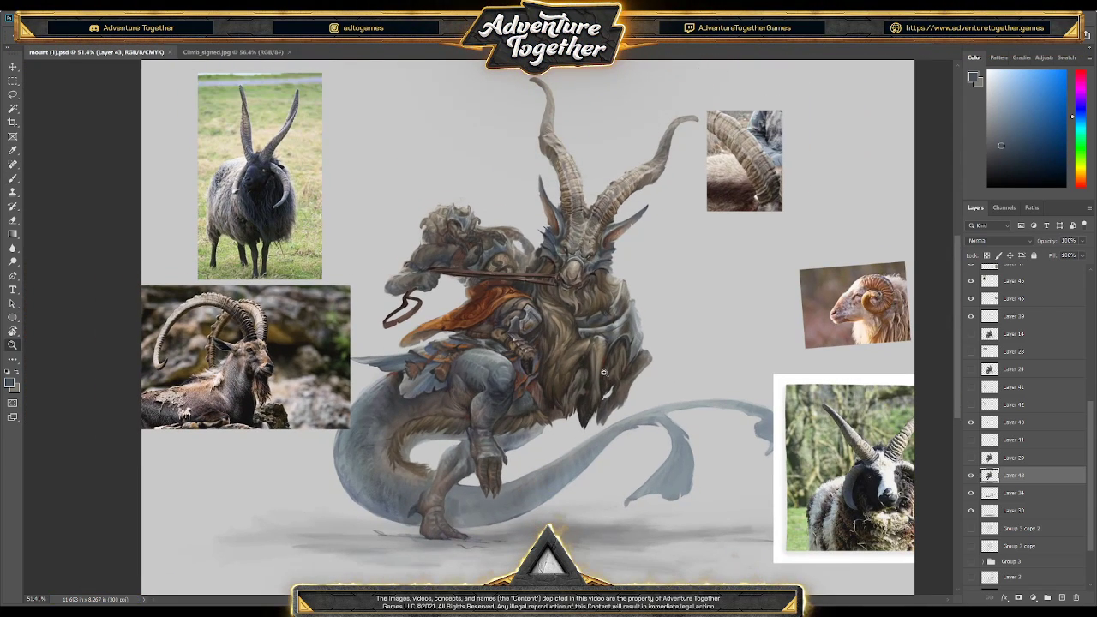
{"action": "scroll", "coordinate": [598, 362], "scroll_direction": "up", "scroll_amount": 2}
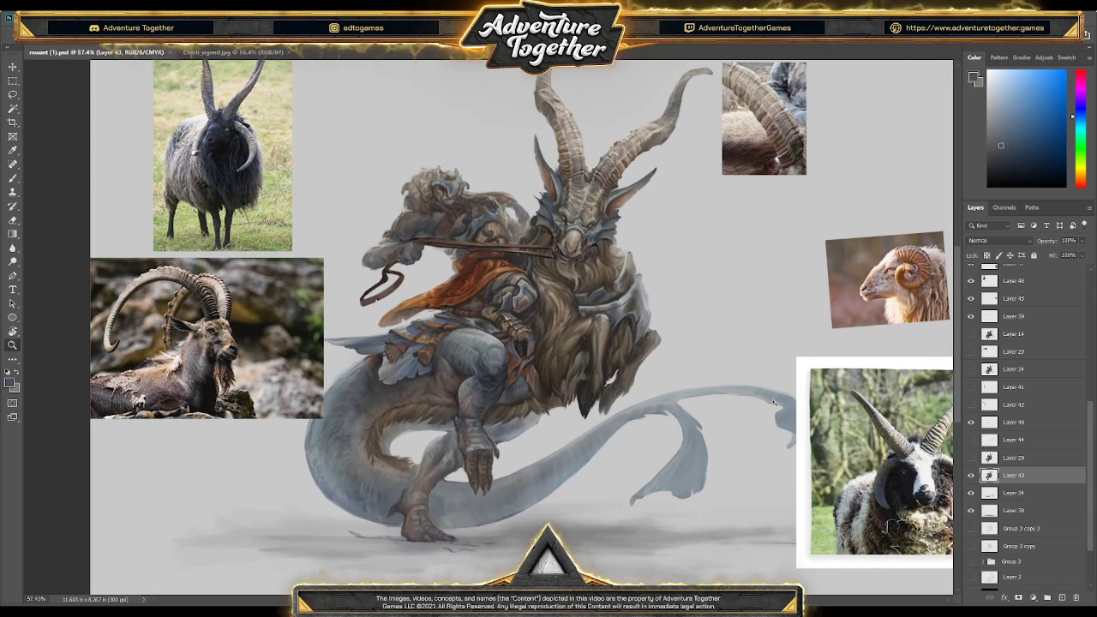
{"action": "left_click", "coordinate": [971, 458]}
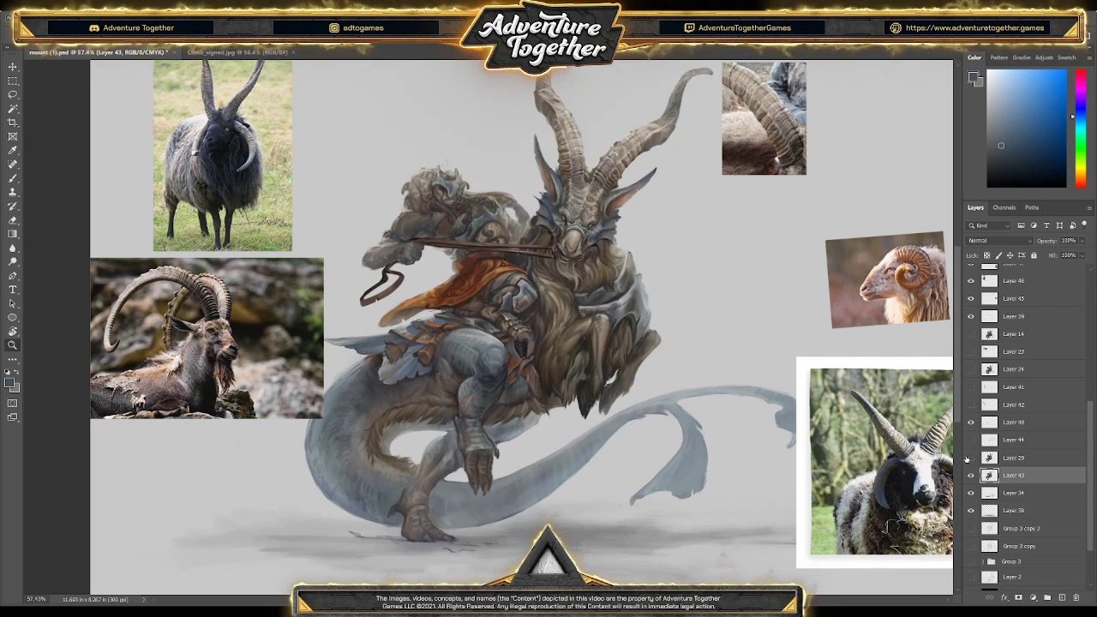
{"action": "left_click", "coordinate": [970, 458]}
{"action": "left_click", "coordinate": [970, 457]}
{"action": "left_click", "coordinate": [971, 458]}
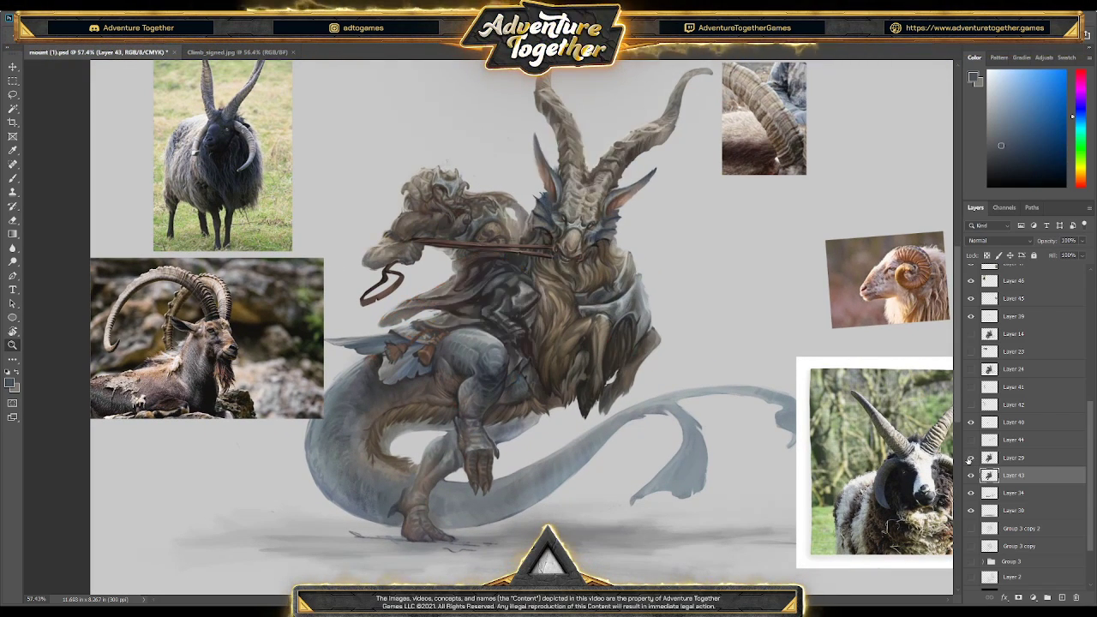
{"action": "left_click", "coordinate": [970, 458]}
- Refine the elbow plate's outer edge with neutral grey, dark brown, warm beige and grey tones sampled around the arm and the beast
{"action": "scroll", "coordinate": [566, 312], "scroll_direction": "up", "scroll_amount": 2}
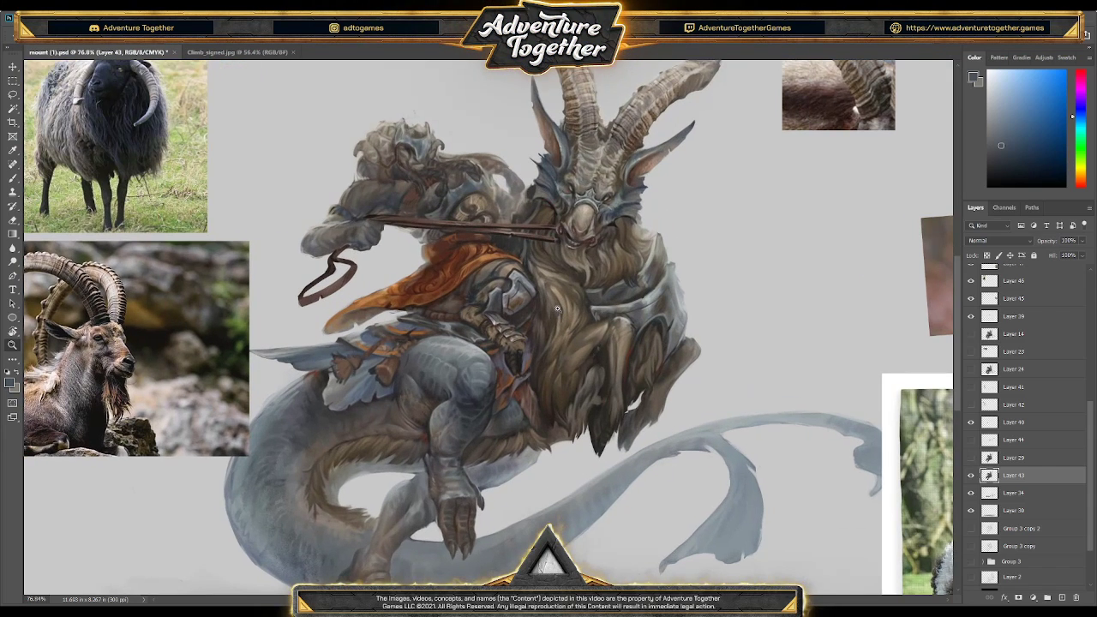
{"action": "left_click", "coordinate": [529, 270]}
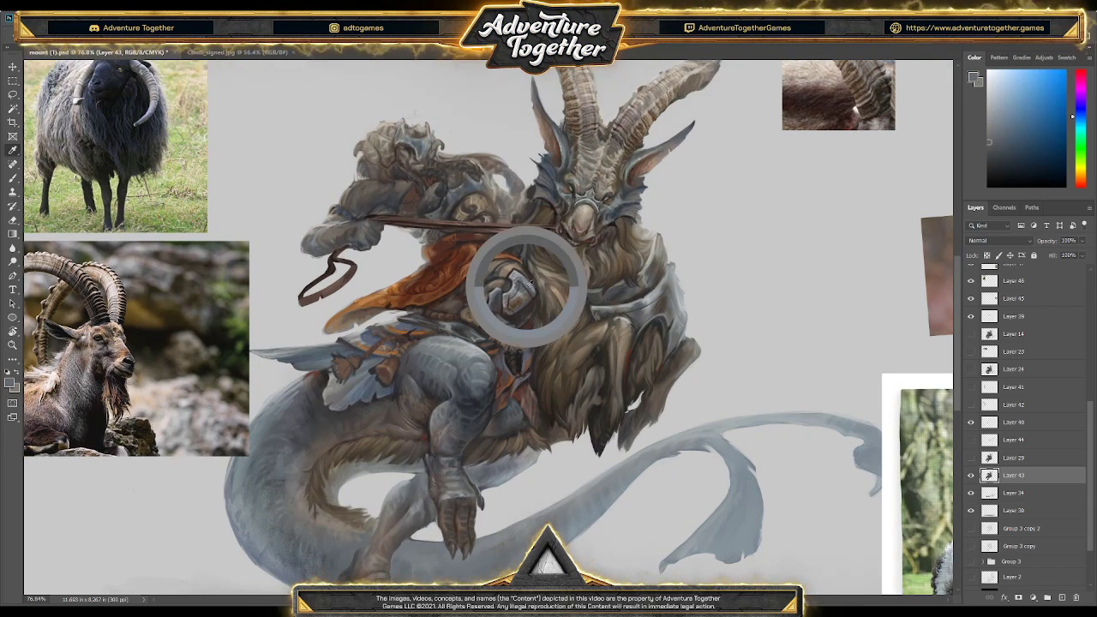
{"action": "key", "text": "b"}
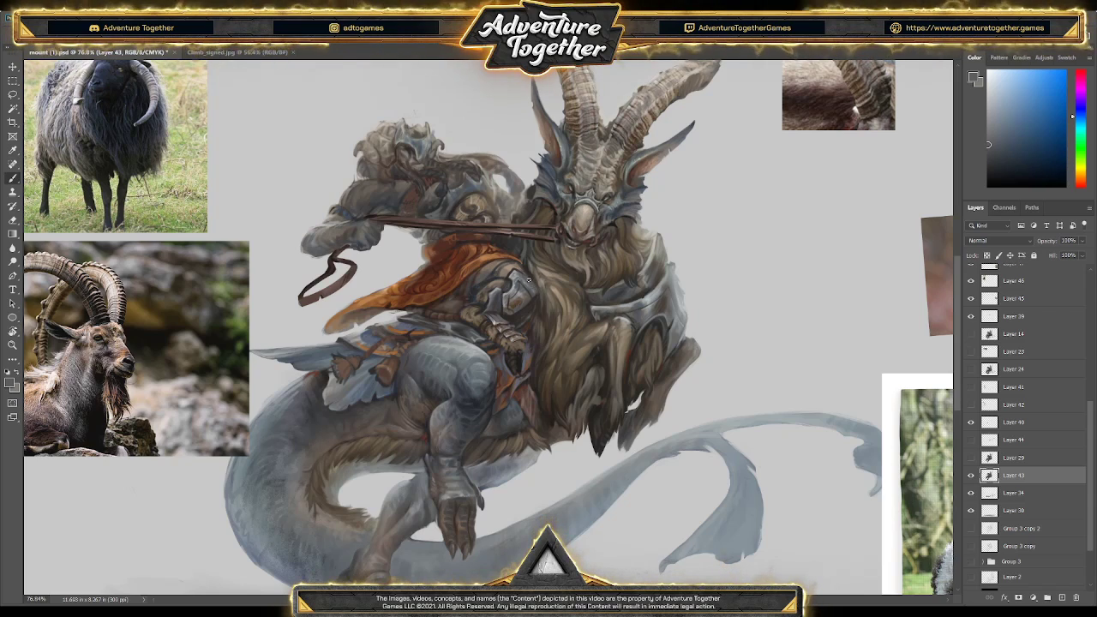
{"action": "left_click", "coordinate": [542, 296], "text": "alt"}
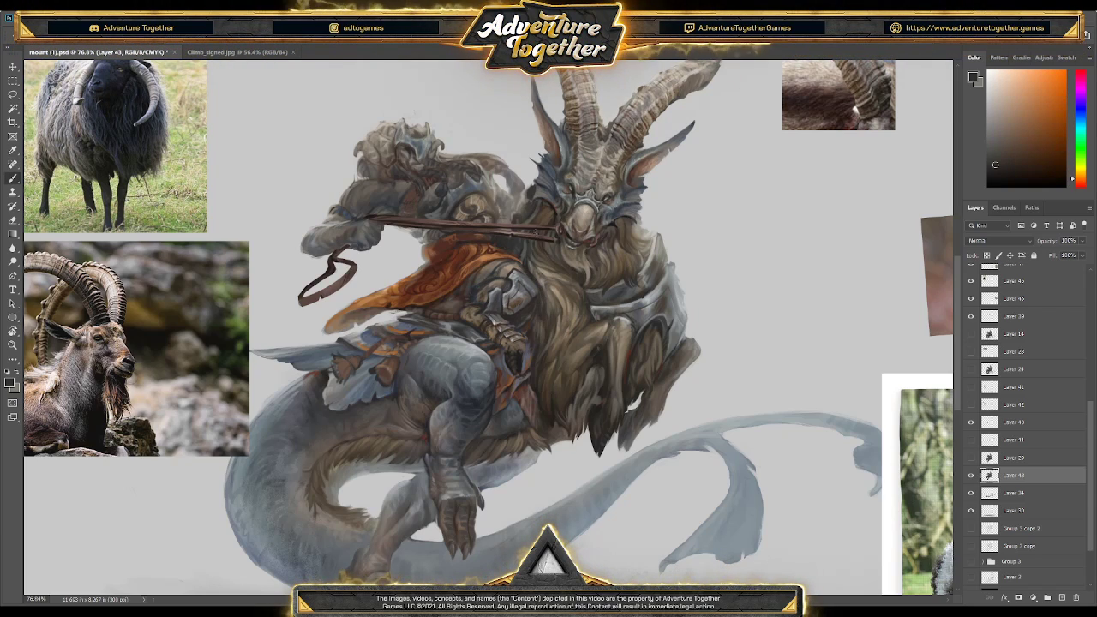
{"action": "left_click", "coordinate": [654, 291], "text": "alt"}
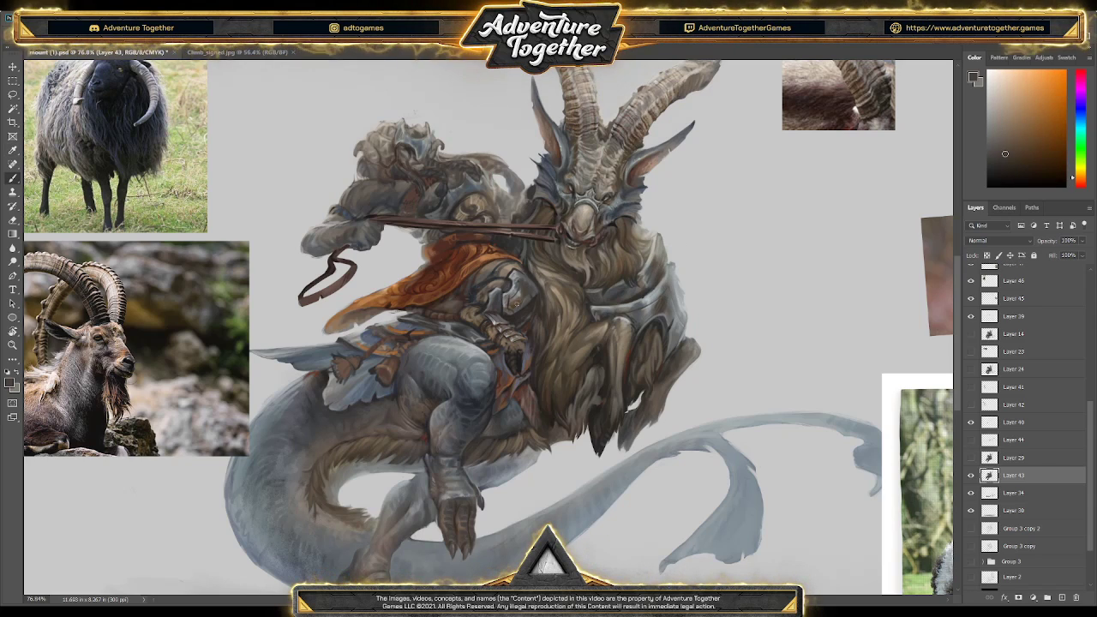
{"action": "left_click", "coordinate": [543, 134], "text": "alt"}
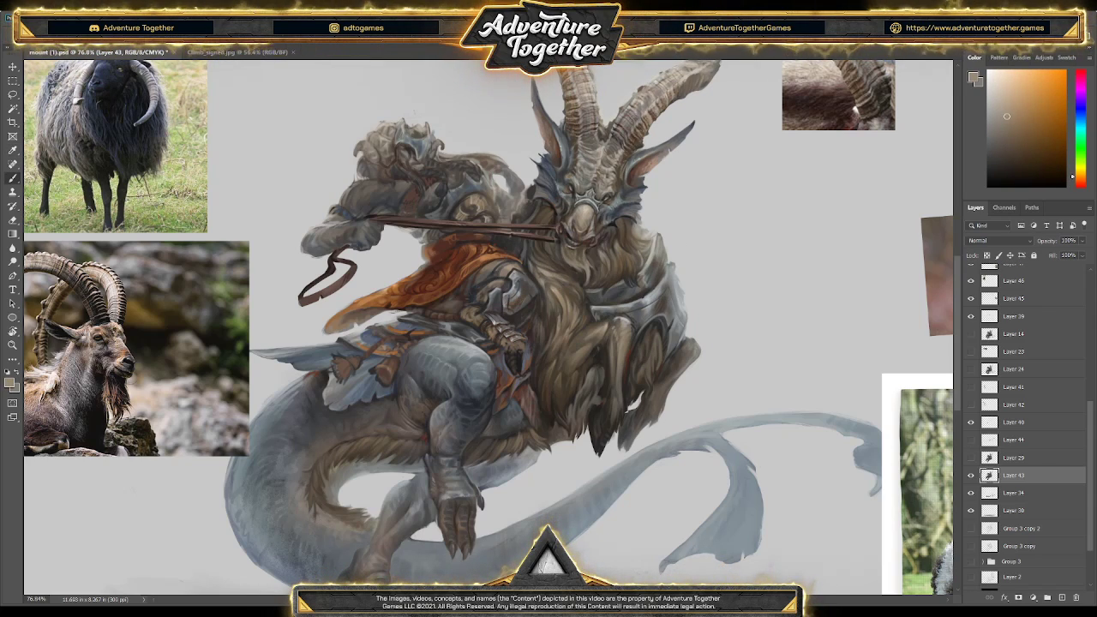
{"action": "left_click", "coordinate": [635, 297], "text": "alt"}
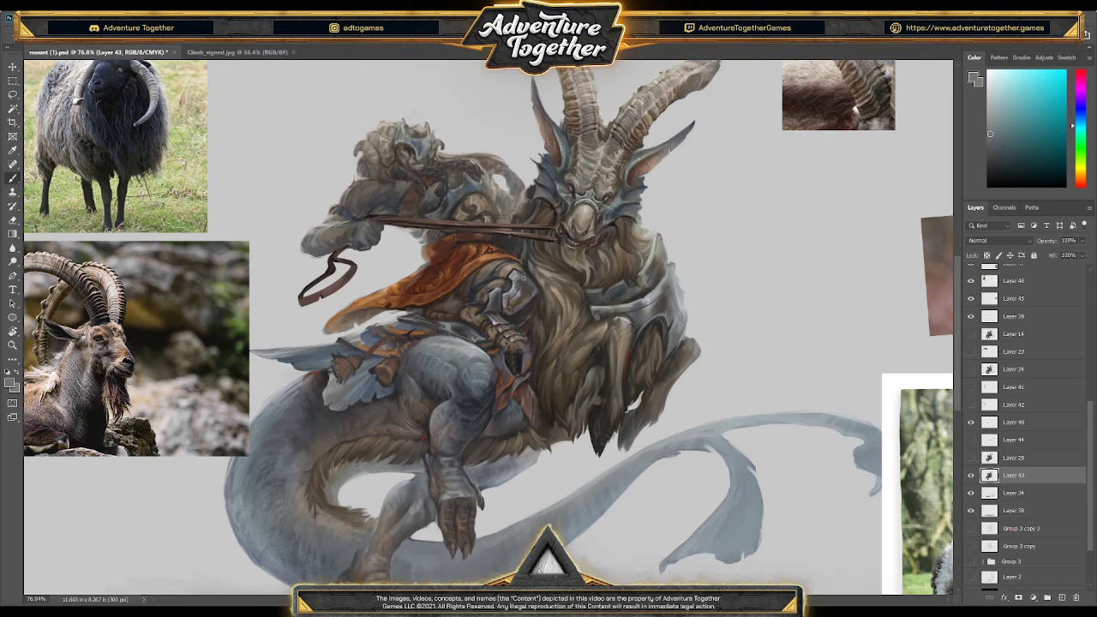
- Finish the elbow plate and upper arm with sampled near-black, light grey, beige and red-brown tones, and save the document
{"action": "left_click", "coordinate": [521, 270], "text": "alt"}
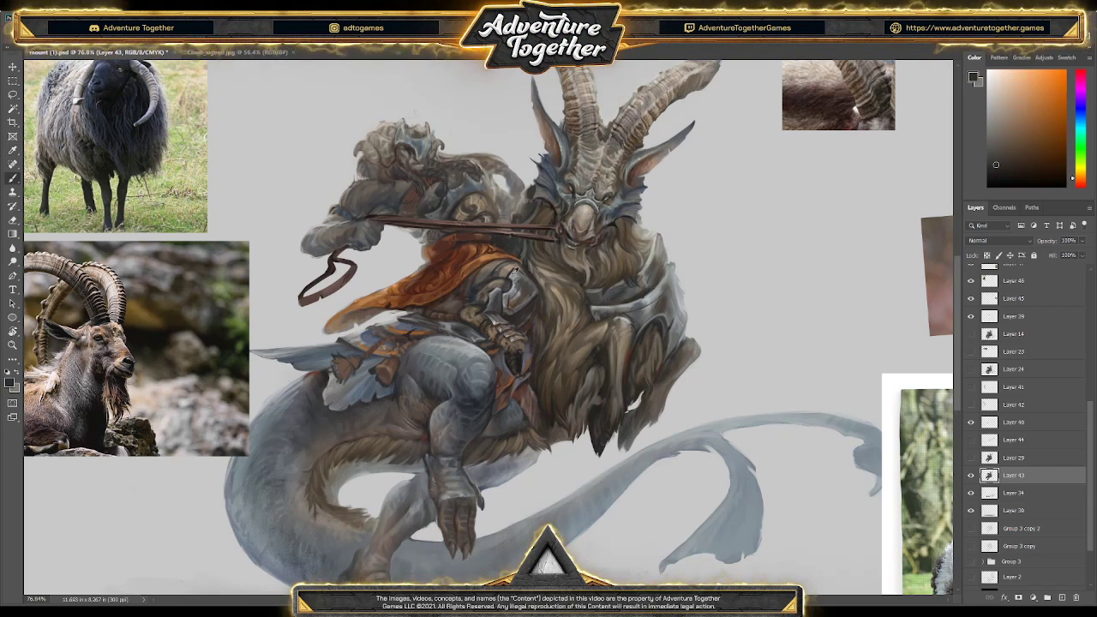
{"action": "left_click", "coordinate": [509, 268], "text": "alt"}
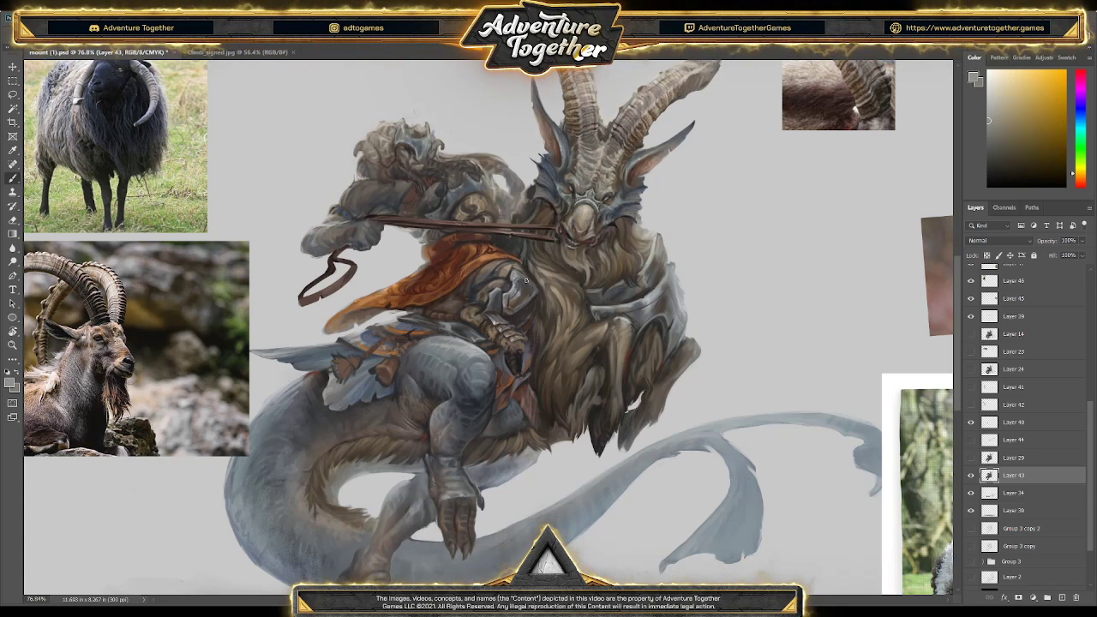
{"action": "left_click", "coordinate": [515, 269], "text": "alt"}
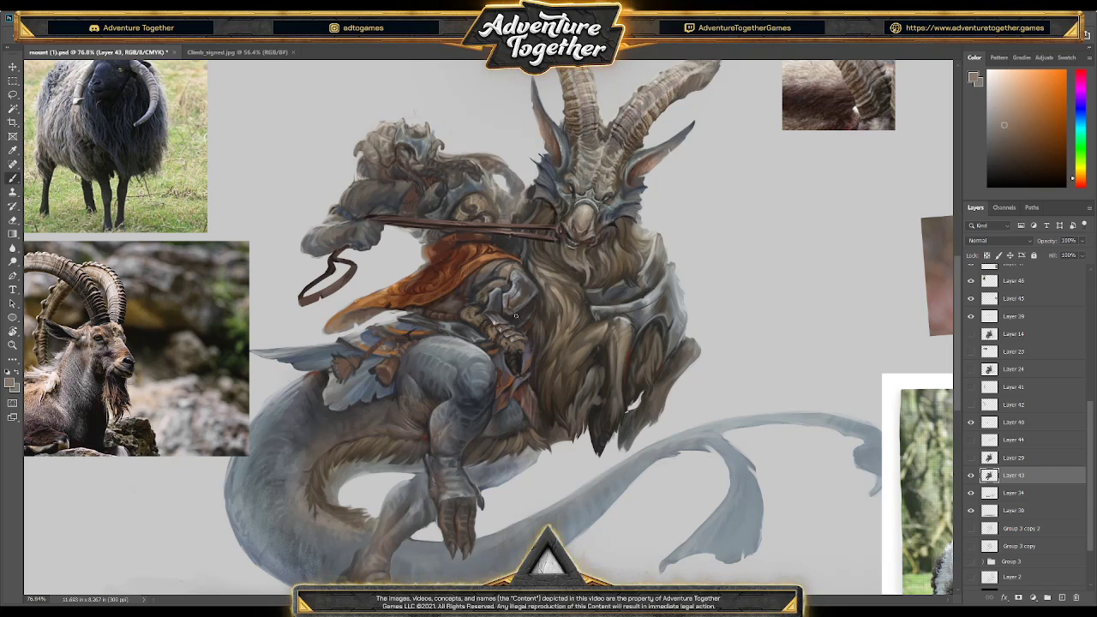
{"action": "left_click", "coordinate": [501, 272], "text": "alt"}
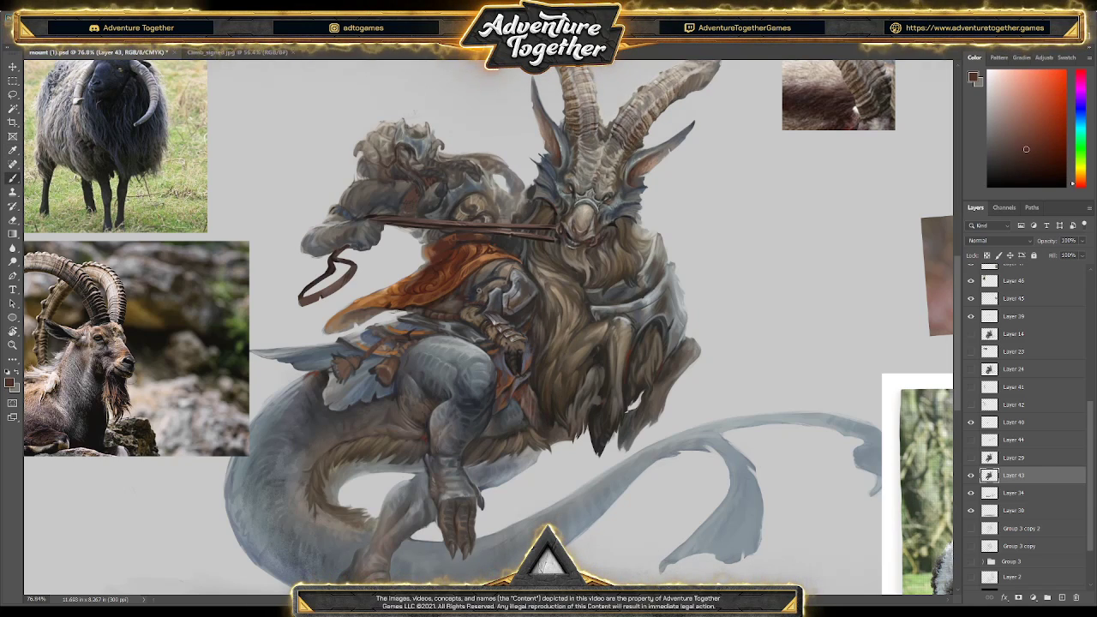
{"action": "left_click", "coordinate": [439, 315], "text": "alt"}
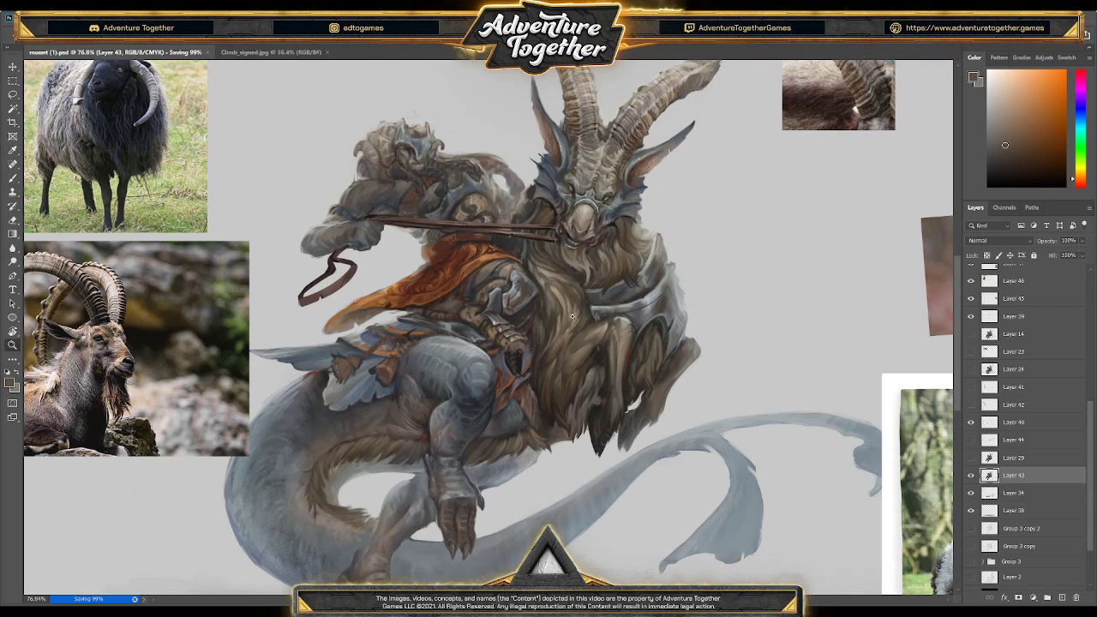
{"action": "scroll", "coordinate": [554, 327], "scroll_direction": "down", "scroll_amount": 3}
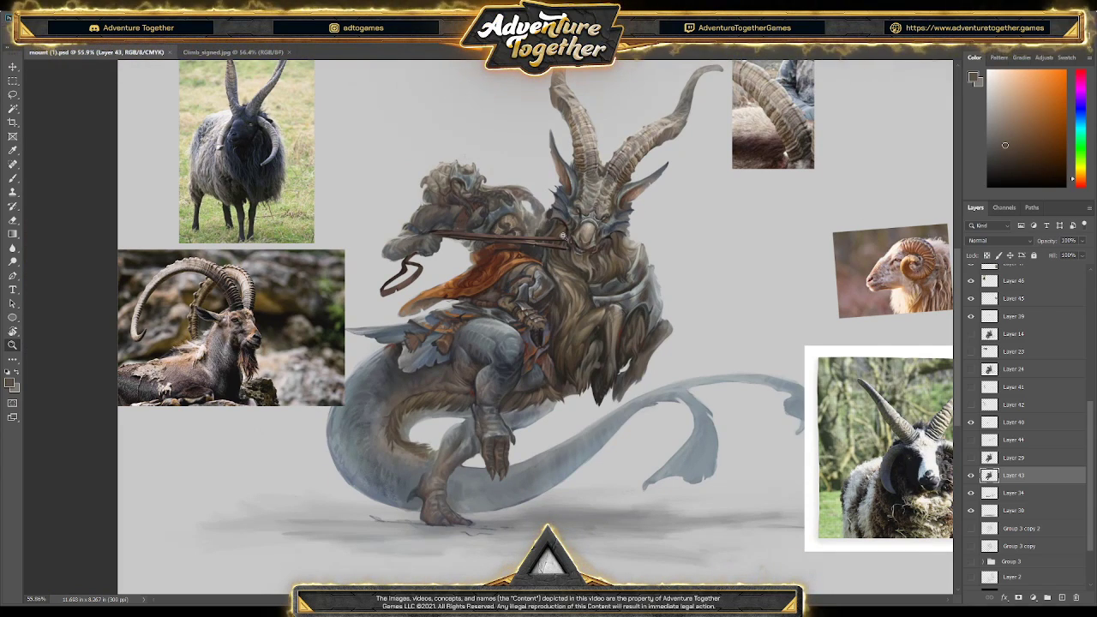
{"action": "scroll", "coordinate": [574, 233], "scroll_direction": "up", "scroll_amount": 1}
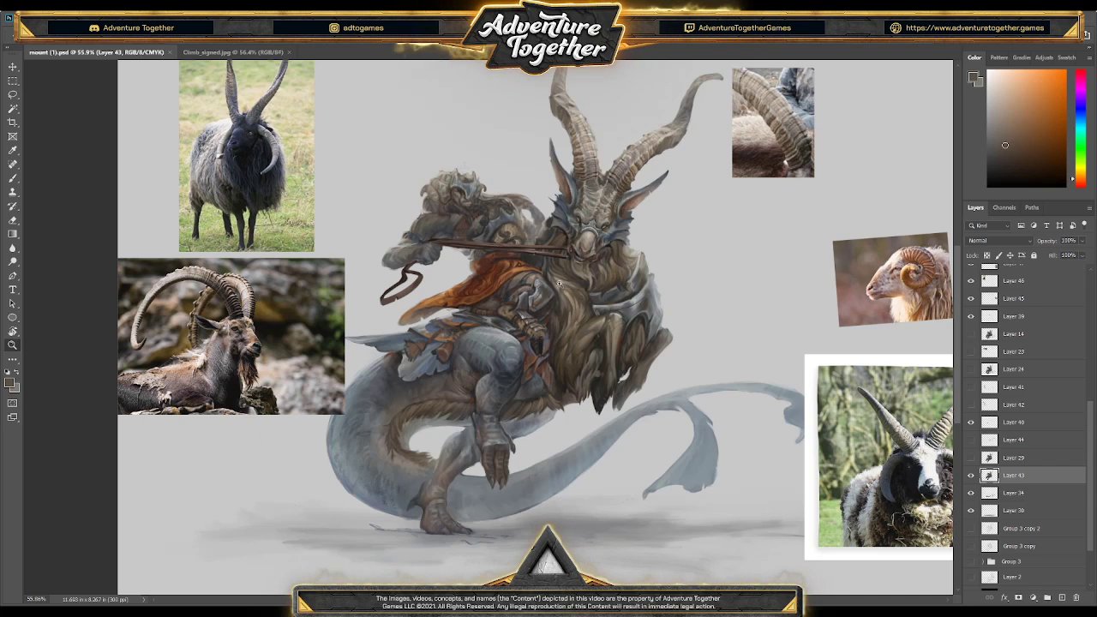
{"action": "scroll", "coordinate": [553, 285], "scroll_direction": "up", "scroll_amount": 3}
{"action": "scroll", "coordinate": [557, 283], "scroll_direction": "down", "scroll_amount": 1}
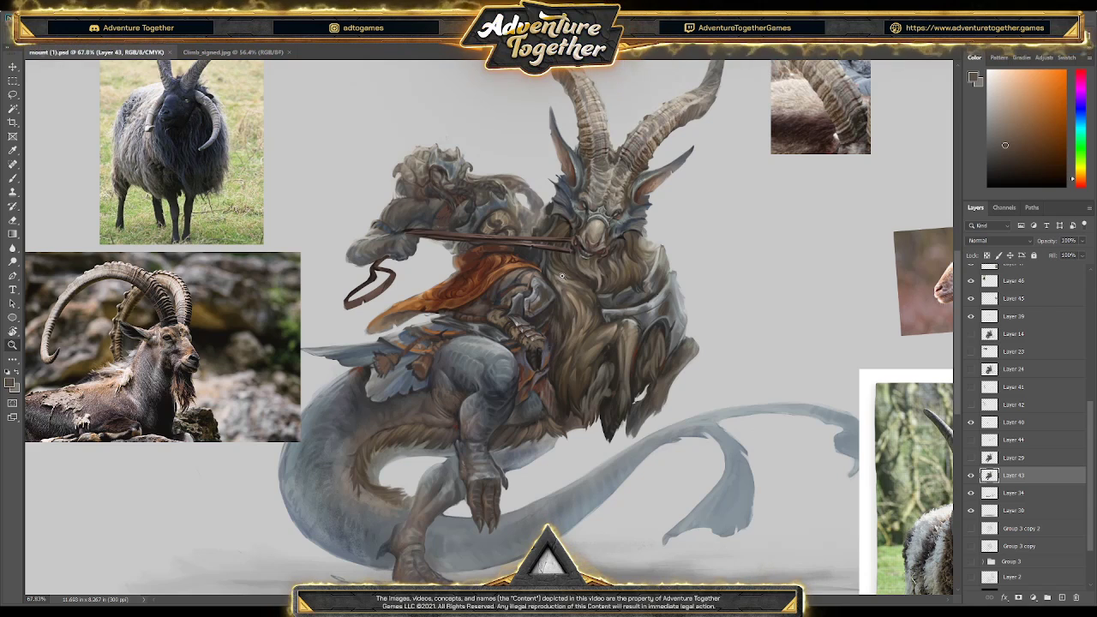
{"action": "scroll", "coordinate": [559, 276], "scroll_direction": "down", "scroll_amount": 1}
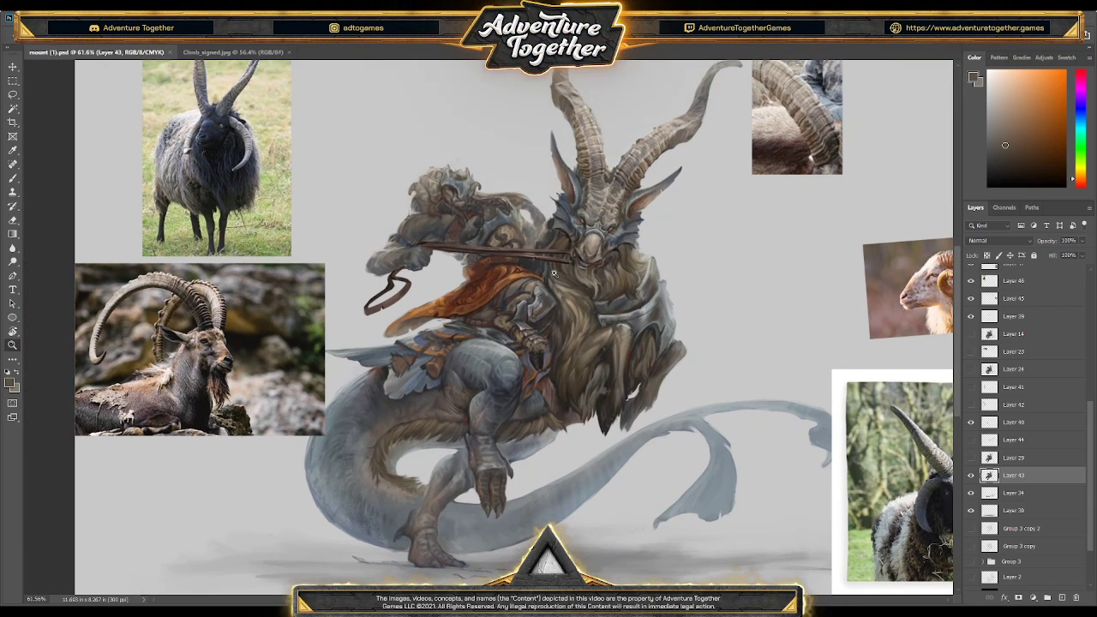
- Paste the fish-scale photo on a new layer above Layer 43, then shrink and rotate it over the upper curve of the beast's tail
{"action": "scroll", "coordinate": [573, 249], "scroll_direction": "down", "scroll_amount": 2}
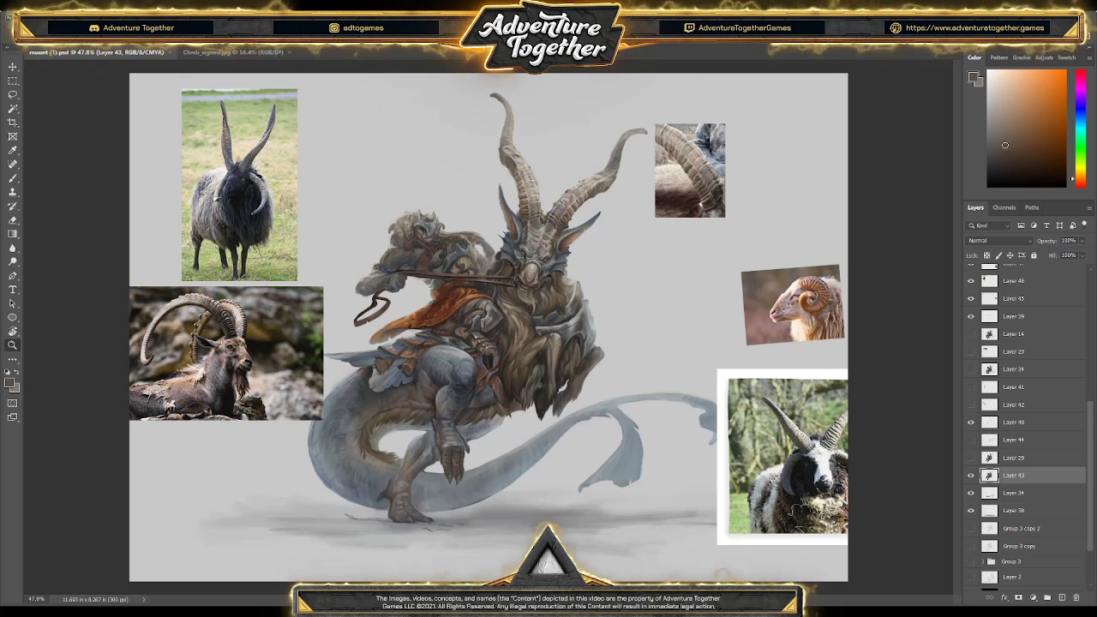
{"action": "key", "text": "ctrl+shift+alt+n"}
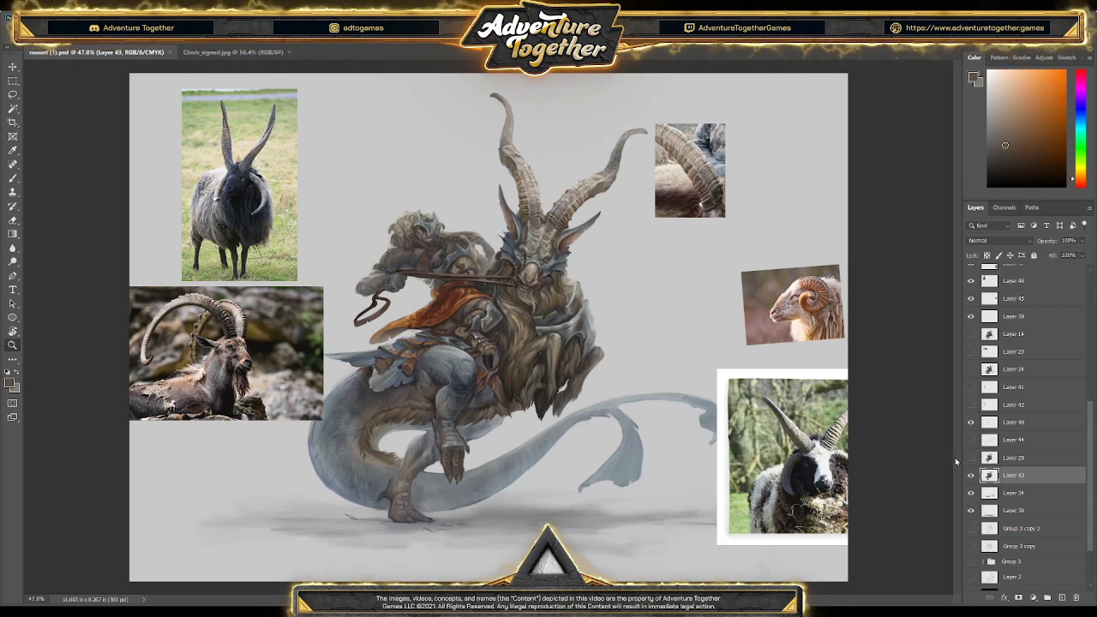
{"action": "key", "text": "ctrl+v"}
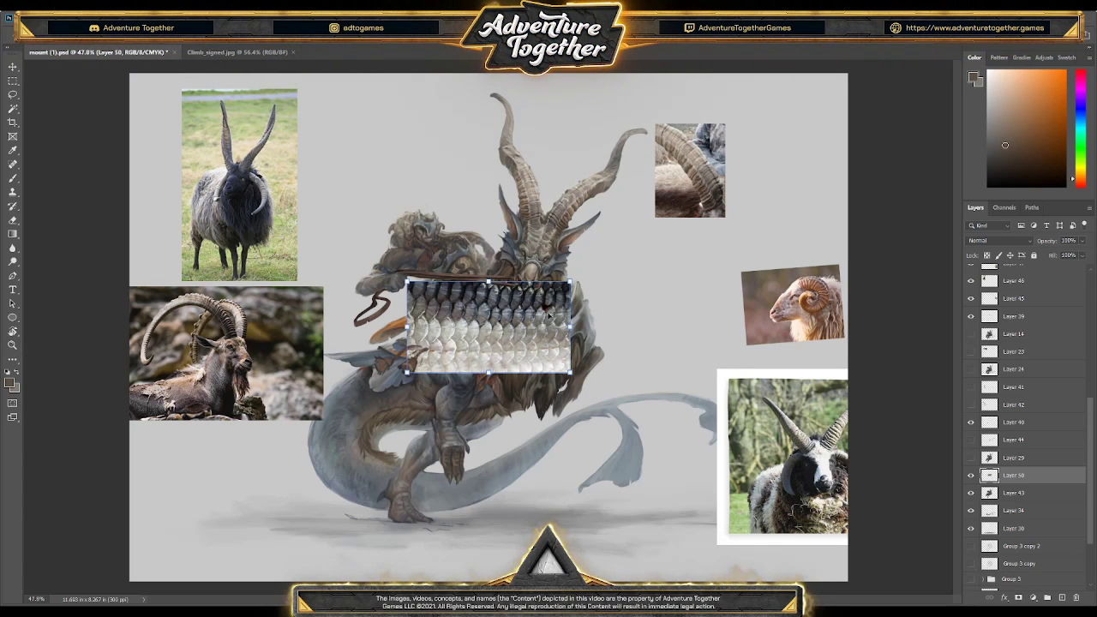
{"action": "left_click_drag", "start_coordinate": [573, 283], "coordinate": [391, 420]}
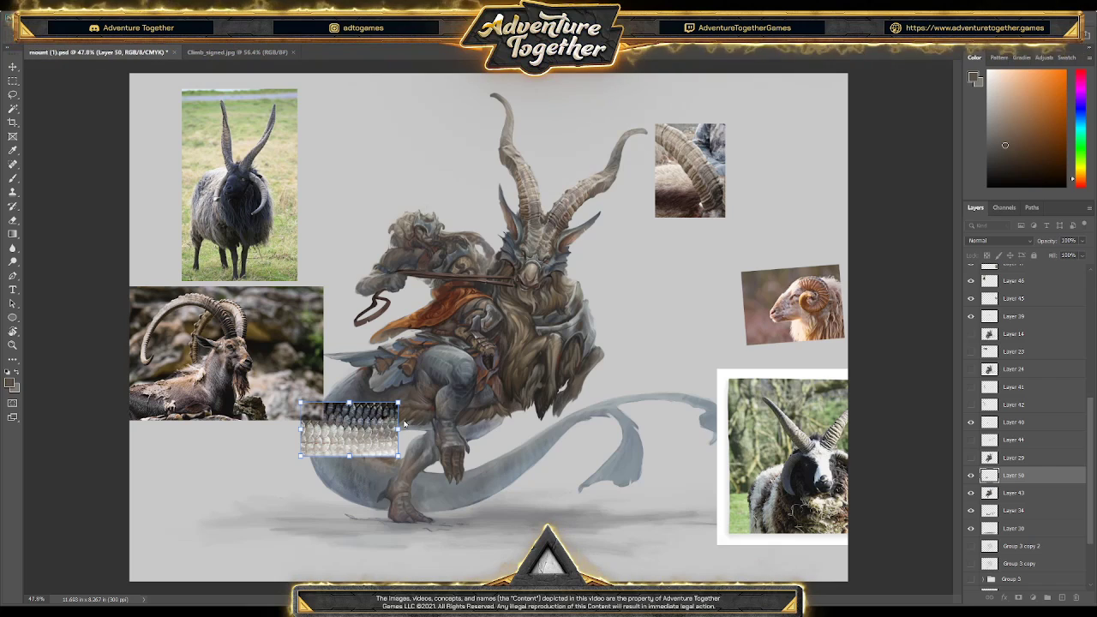
{"action": "left_click_drag", "start_coordinate": [379, 438], "coordinate": [367, 395]}
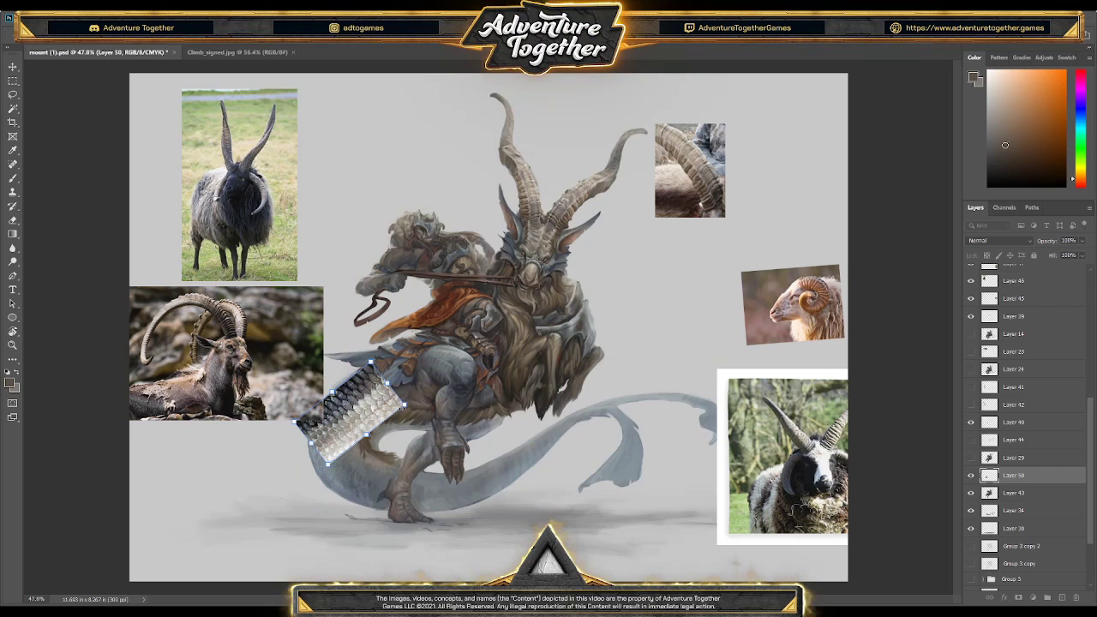
- Warp the fish-scale texture so its edges and scale rows follow the upper curve of the beast's tail
{"action": "left_click_drag", "start_coordinate": [337, 462], "coordinate": [361, 410]}
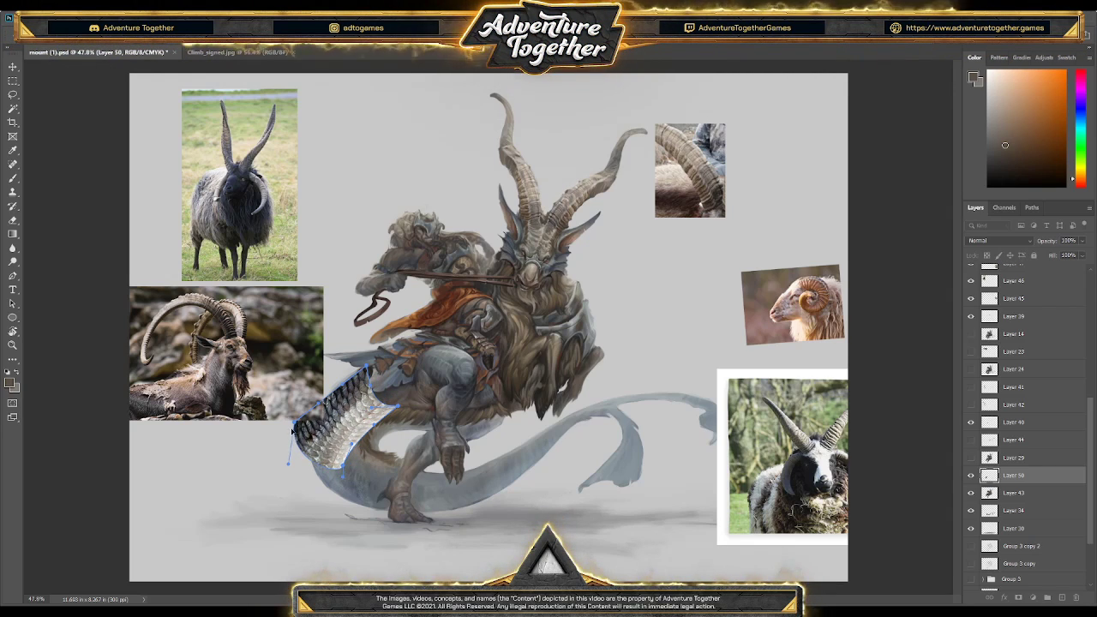
{"action": "left_click_drag", "start_coordinate": [292, 432], "coordinate": [307, 429]}
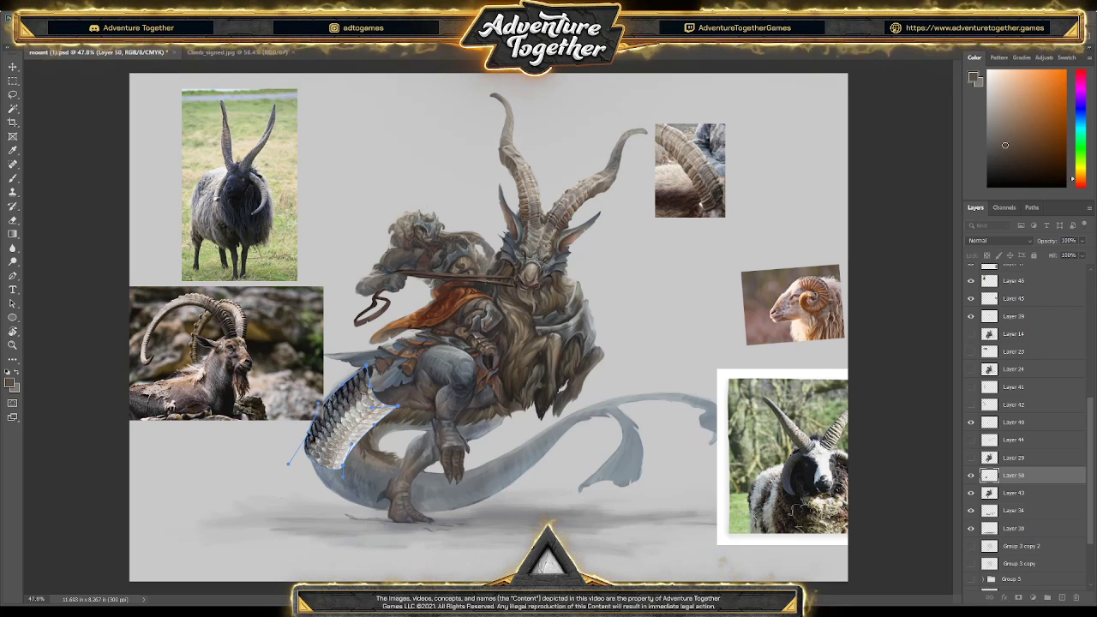
{"action": "left_click_drag", "start_coordinate": [344, 470], "coordinate": [374, 456]}
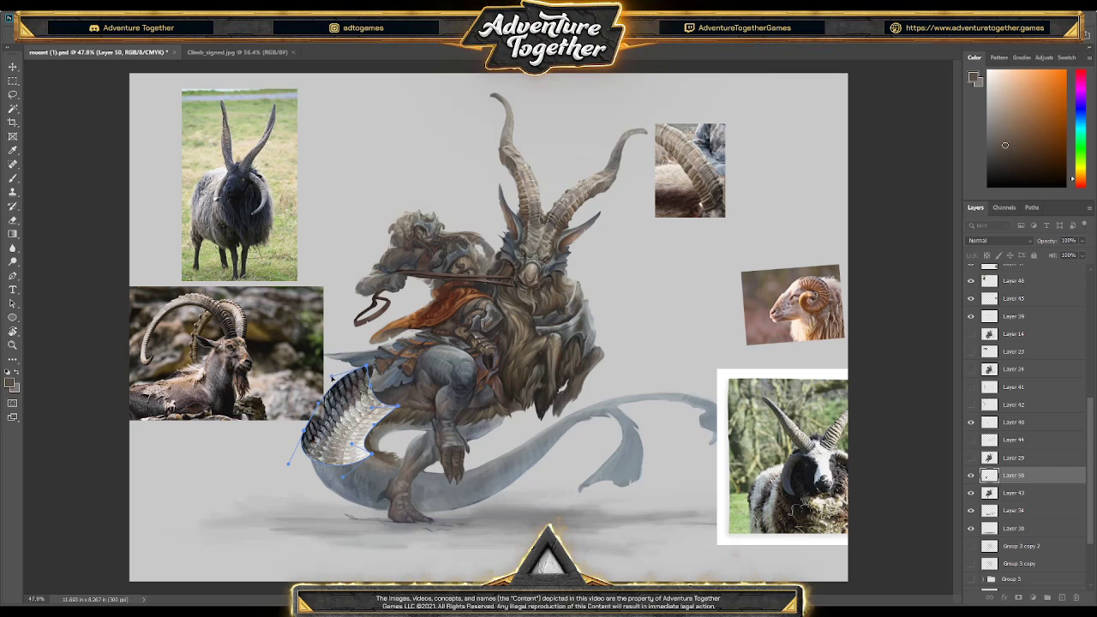
{"action": "left_click_drag", "start_coordinate": [401, 409], "coordinate": [405, 411]}
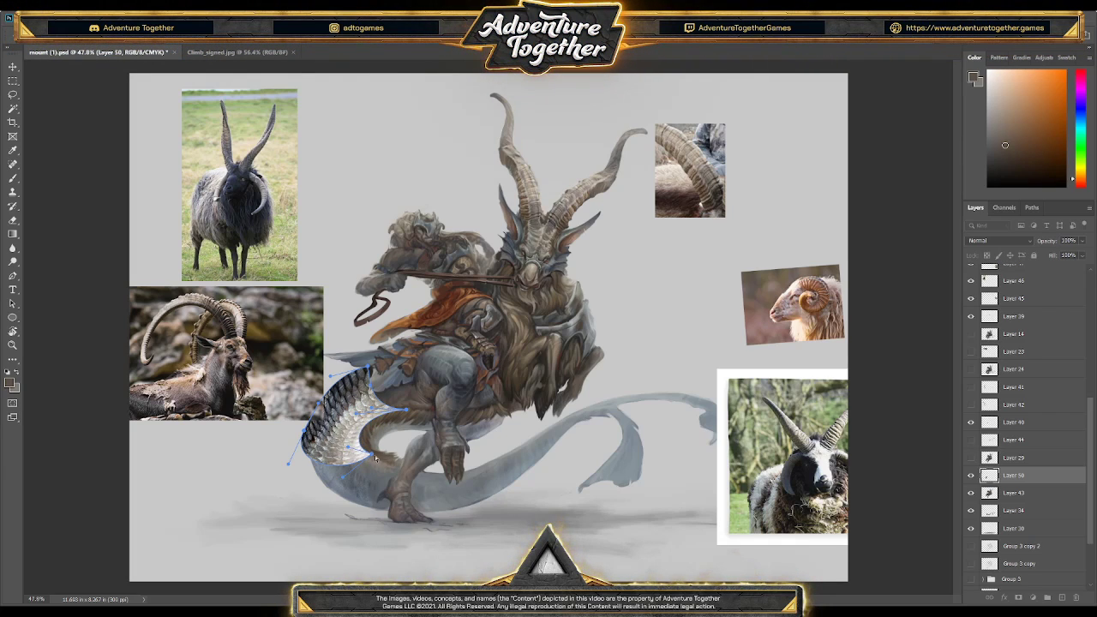
{"action": "left_click_drag", "start_coordinate": [289, 464], "coordinate": [300, 467]}
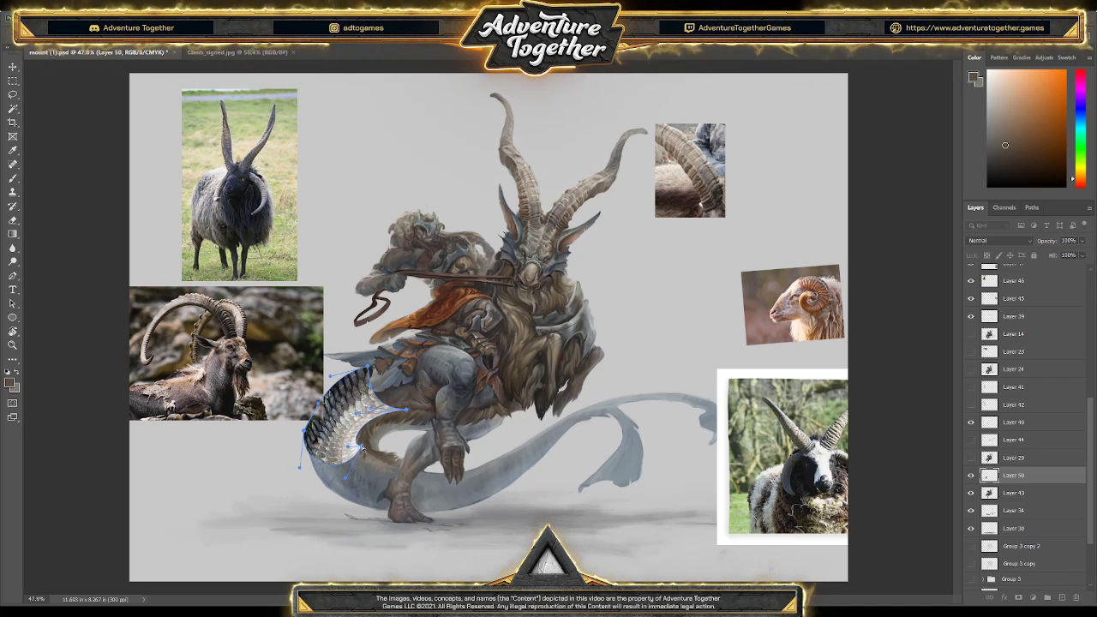
{"action": "left_click_drag", "start_coordinate": [371, 461], "coordinate": [362, 461]}
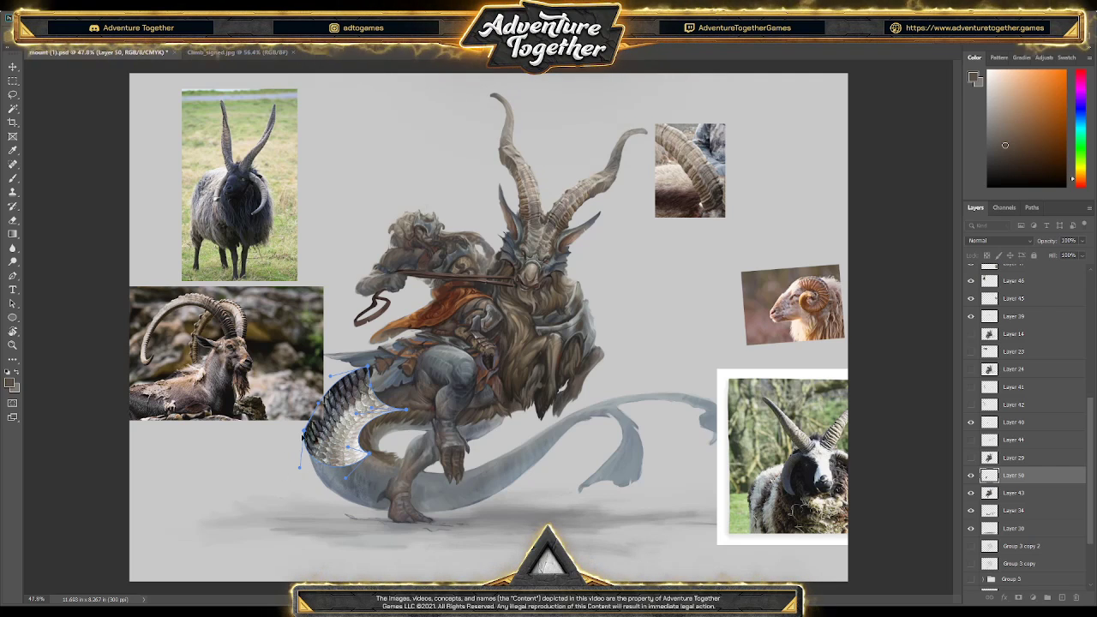
{"action": "left_click_drag", "start_coordinate": [306, 426], "coordinate": [318, 420]}
{"action": "key", "text": "ctrl+z"}
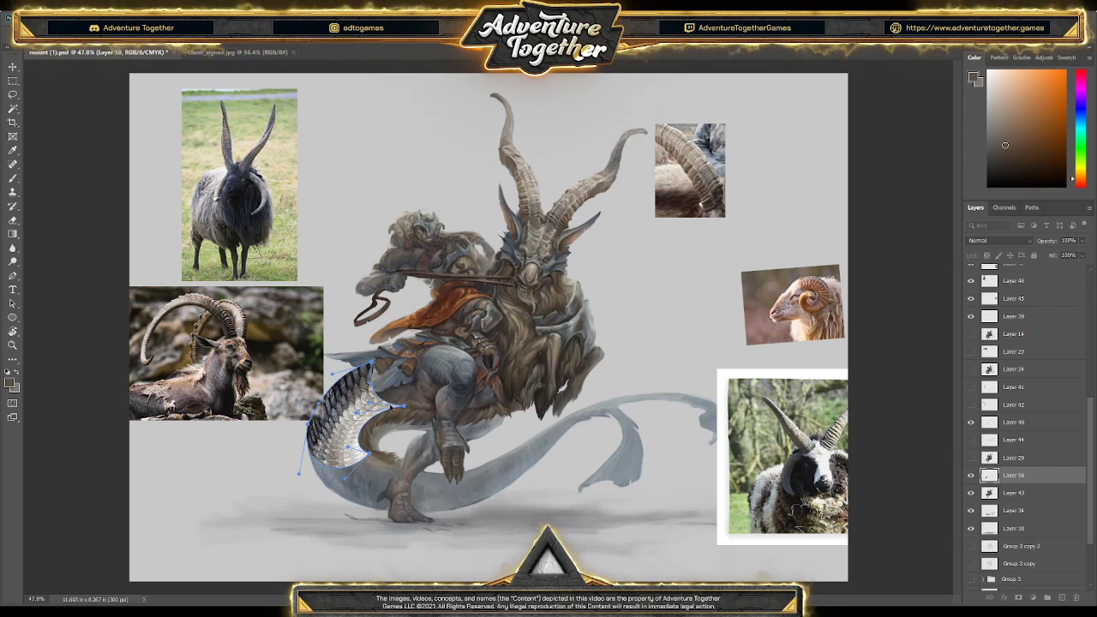
{"action": "left_click_drag", "start_coordinate": [337, 418], "coordinate": [339, 429]}
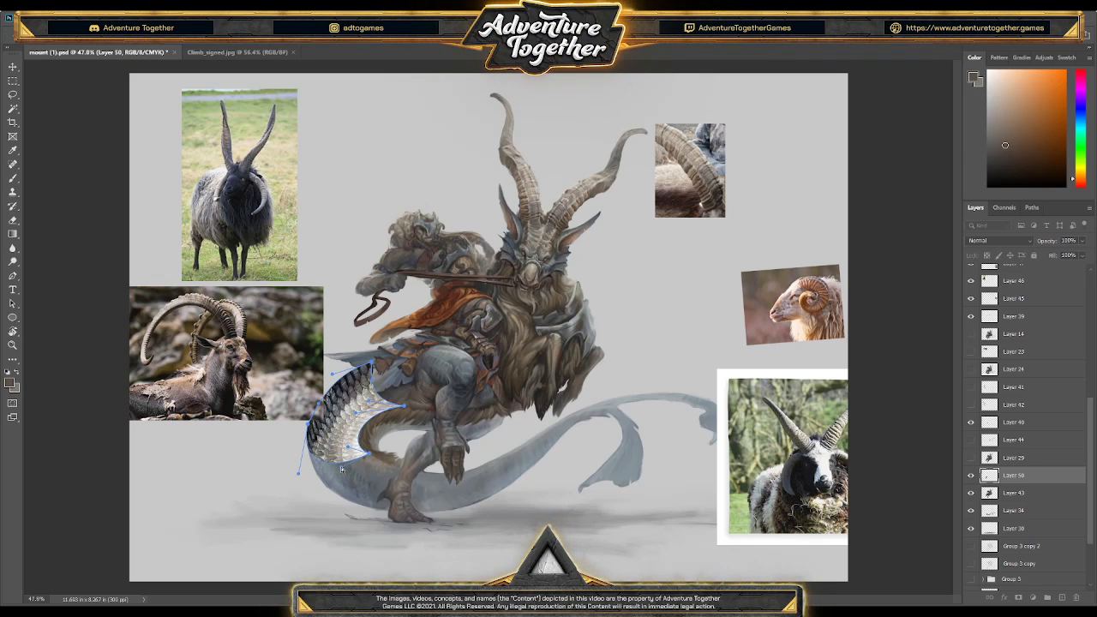
{"action": "key", "text": "Return"}
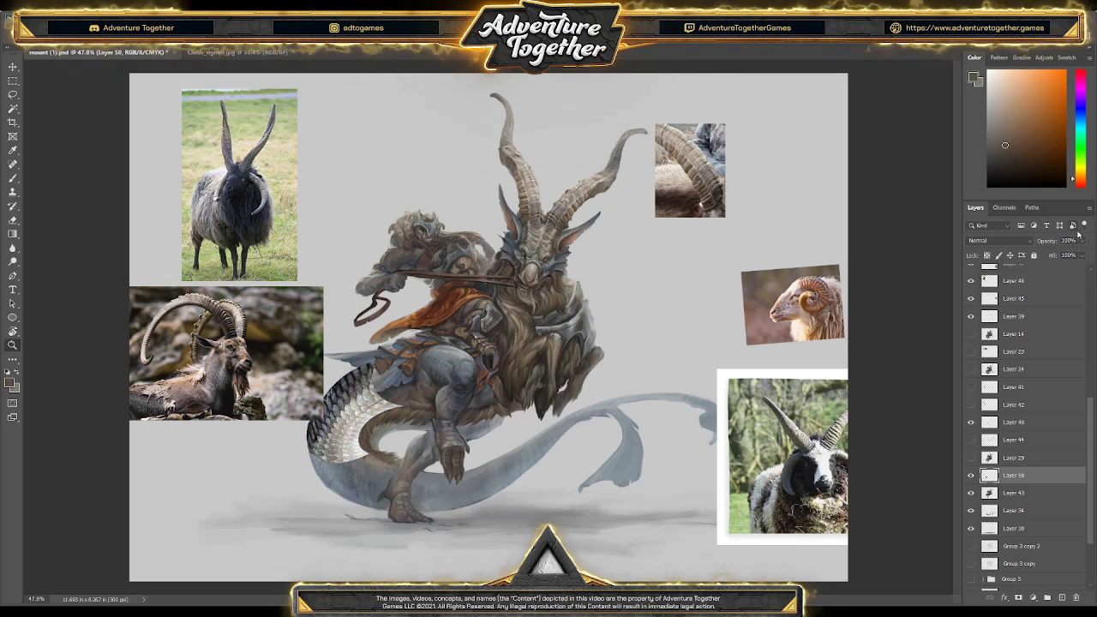
- Set the scale layer to 53% opacity in Normal mode and soften the texture into the tail's blue-grey
{"action": "key", "text": "5"}
{"action": "key", "text": "3"}
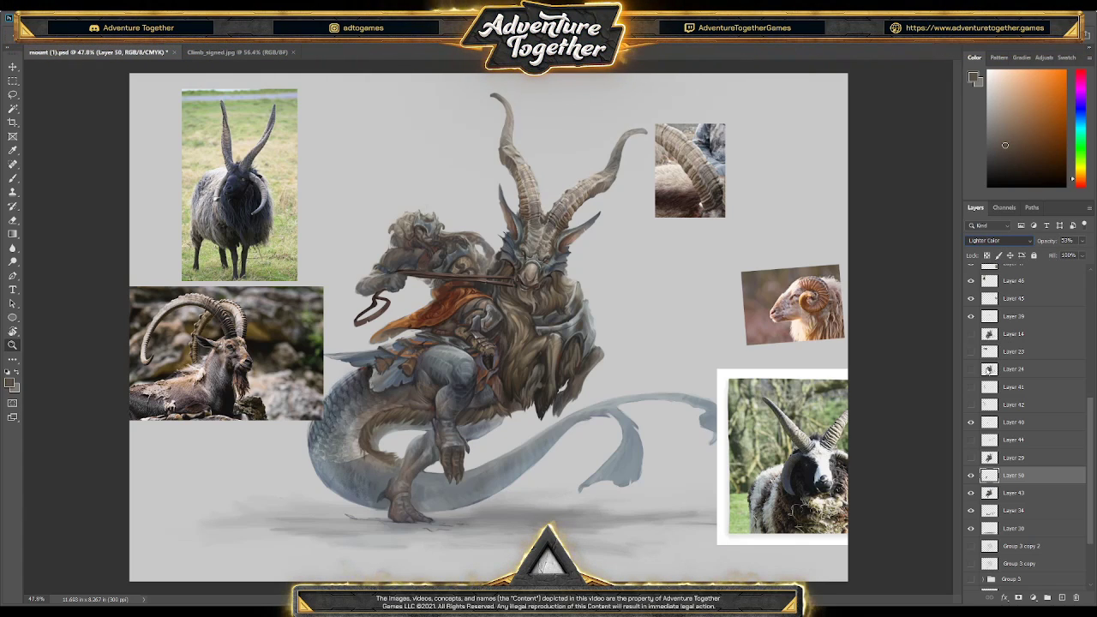
{"action": "key", "text": "alt+shift+i"}
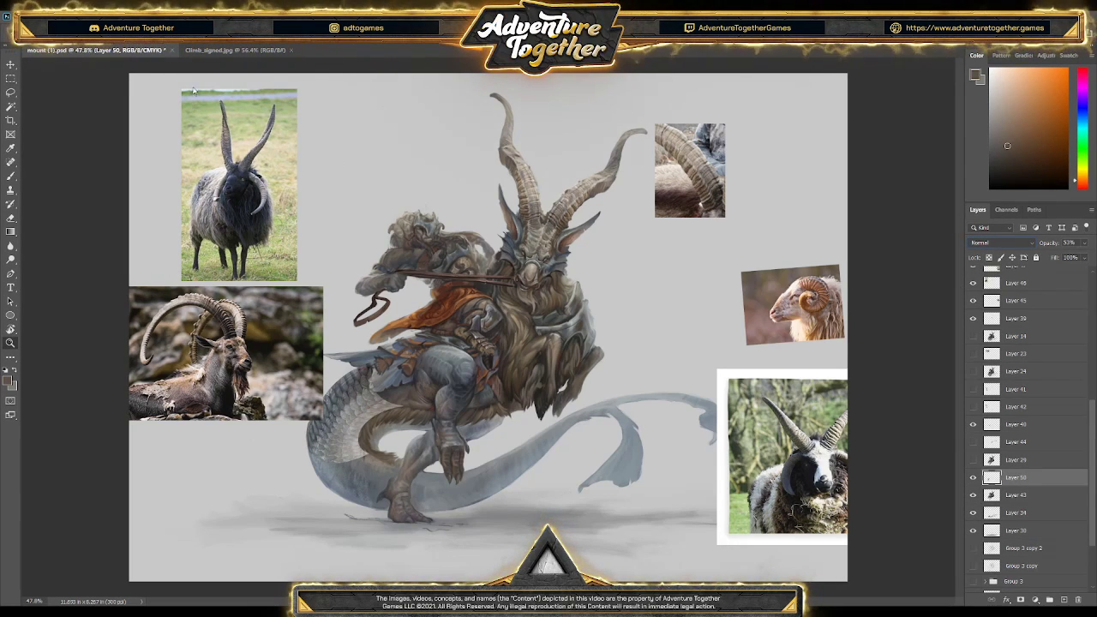
{"action": "key", "text": "alt"}
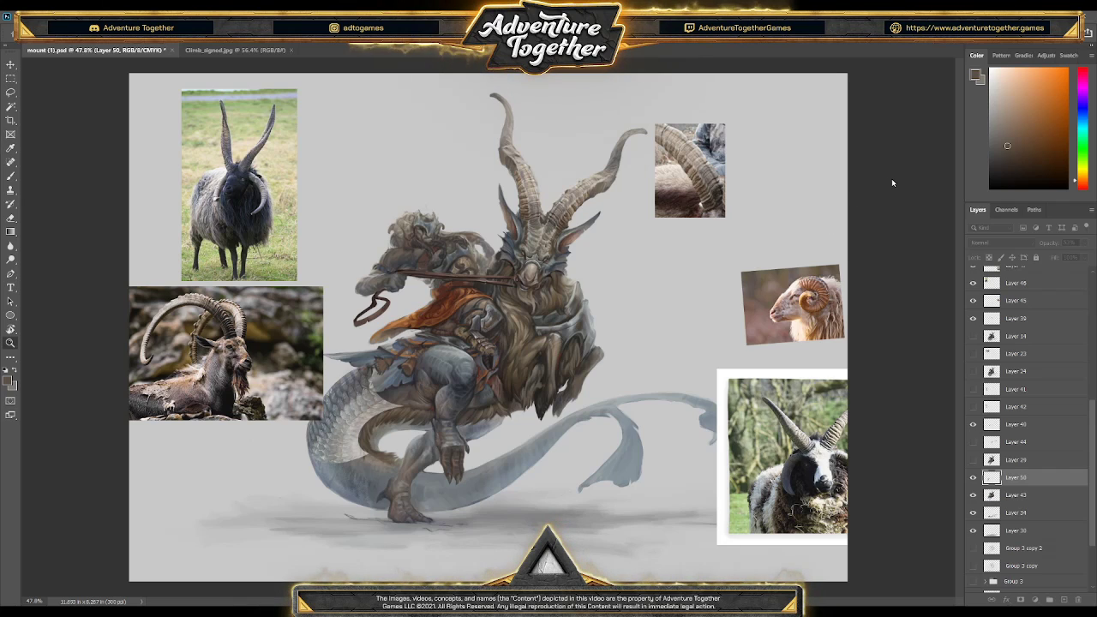
{"action": "key", "text": "e"}
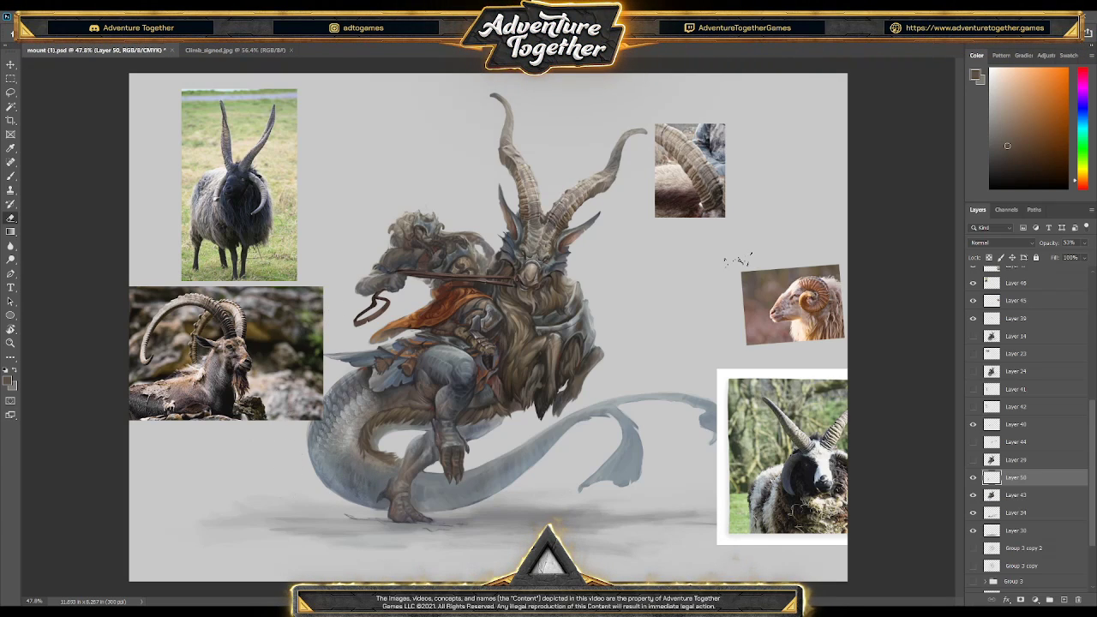
- Compare blend modes such as Linear Burn, Darker Color, Screen and Lighter Color on Layer 50, keeping Soft Light at 82% opacity
{"action": "left_click", "coordinate": [1004, 243]}
{"action": "left_click", "coordinate": [1001, 375]}
{"action": "key", "text": "Down"}
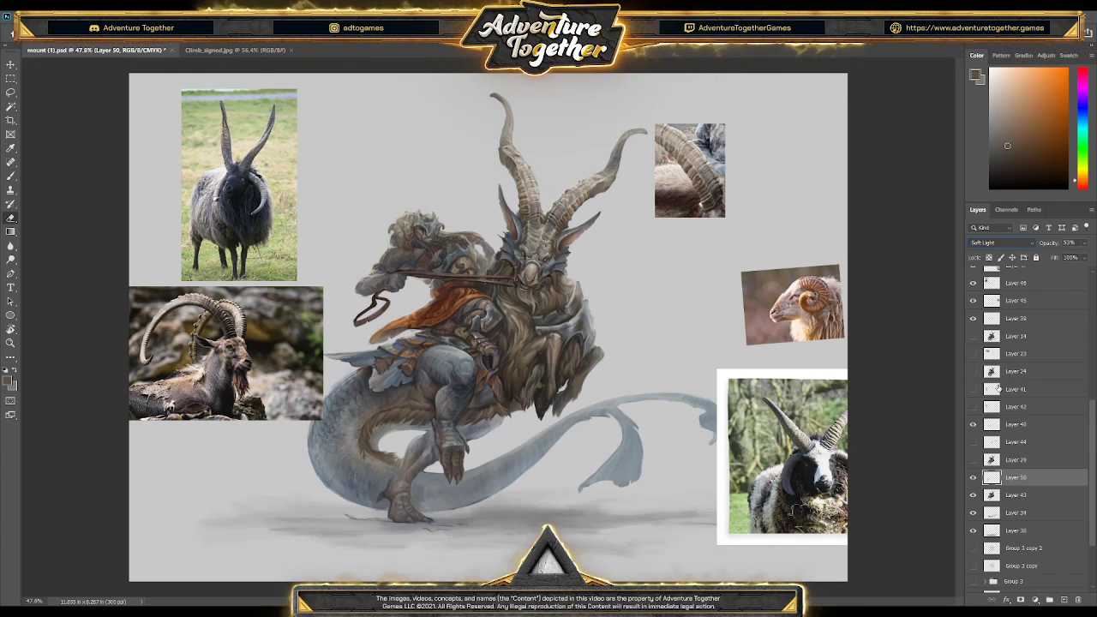
{"action": "key", "text": "z"}
{"action": "left_click_drag", "start_coordinate": [415, 429], "coordinate": [348, 396]}
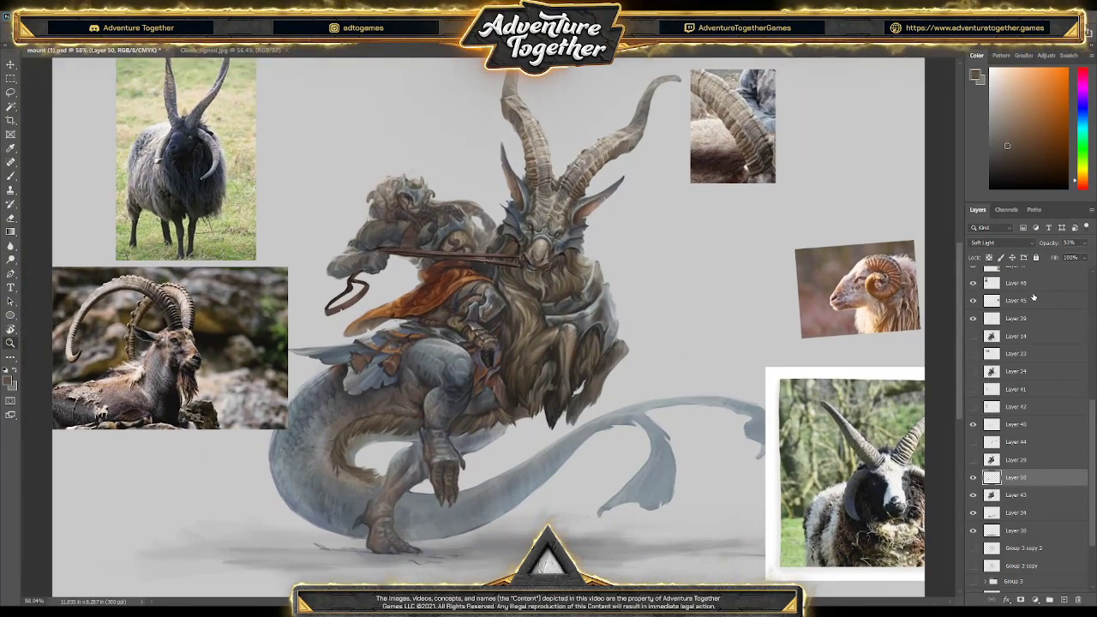
{"action": "key", "text": "shift+alt+n"}
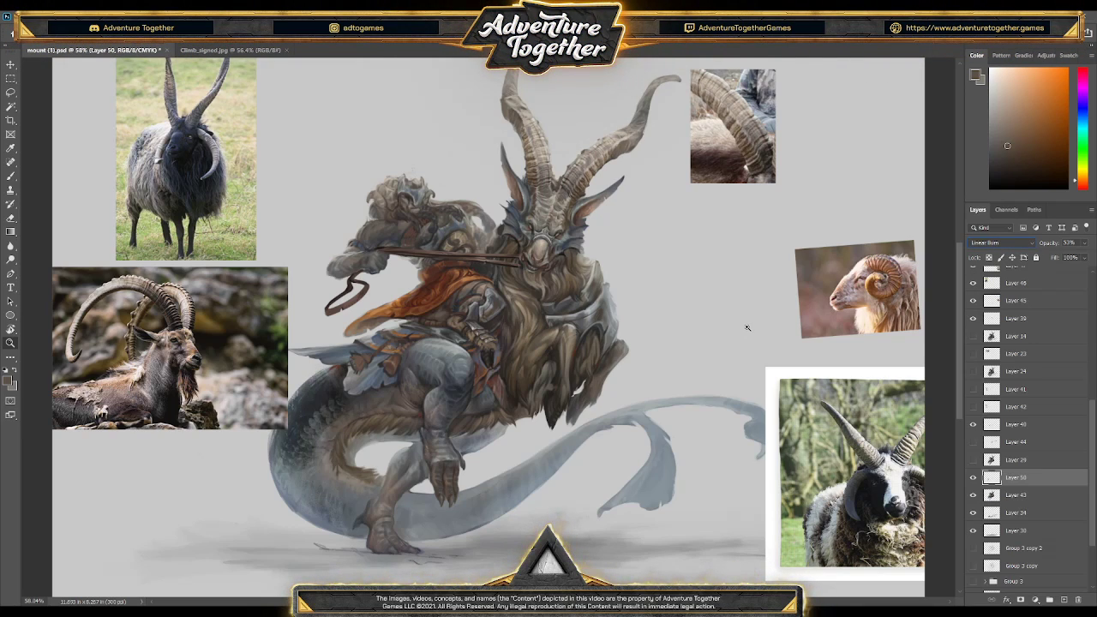
{"action": "key", "text": "shift+plus"}
{"action": "key", "text": "shift+minus"}
{"action": "key", "text": "shift+minus"}
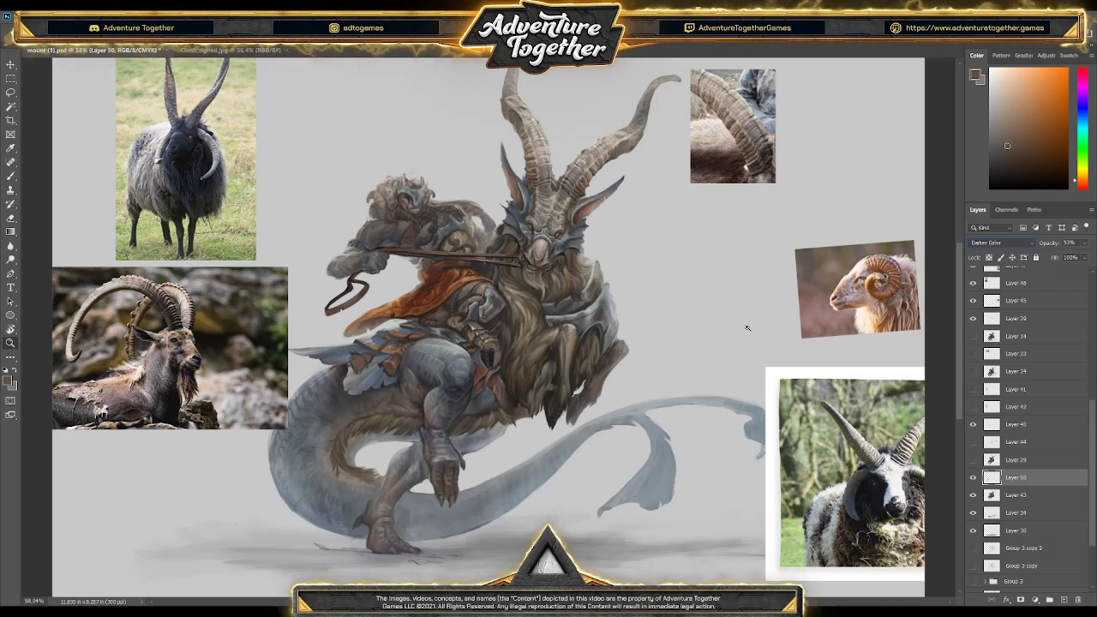
{"action": "key", "text": "shift+plus"}
{"action": "key", "text": "shift+plus"}
{"action": "key", "text": "shift+plus"}
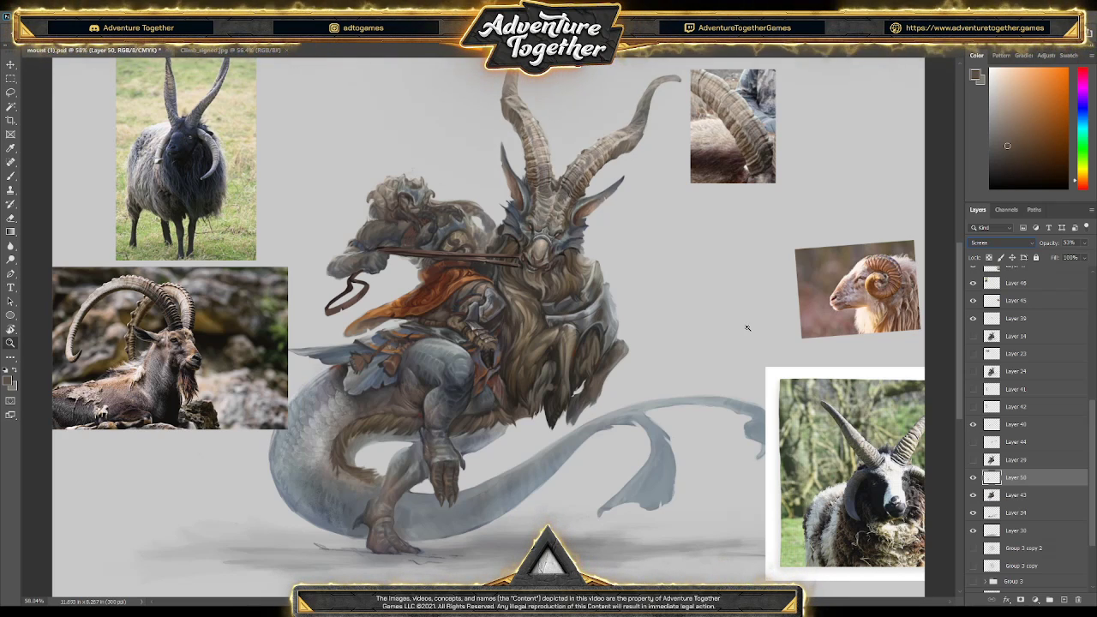
{"action": "key", "text": "shift+plus"}
{"action": "key", "text": "shift+plus"}
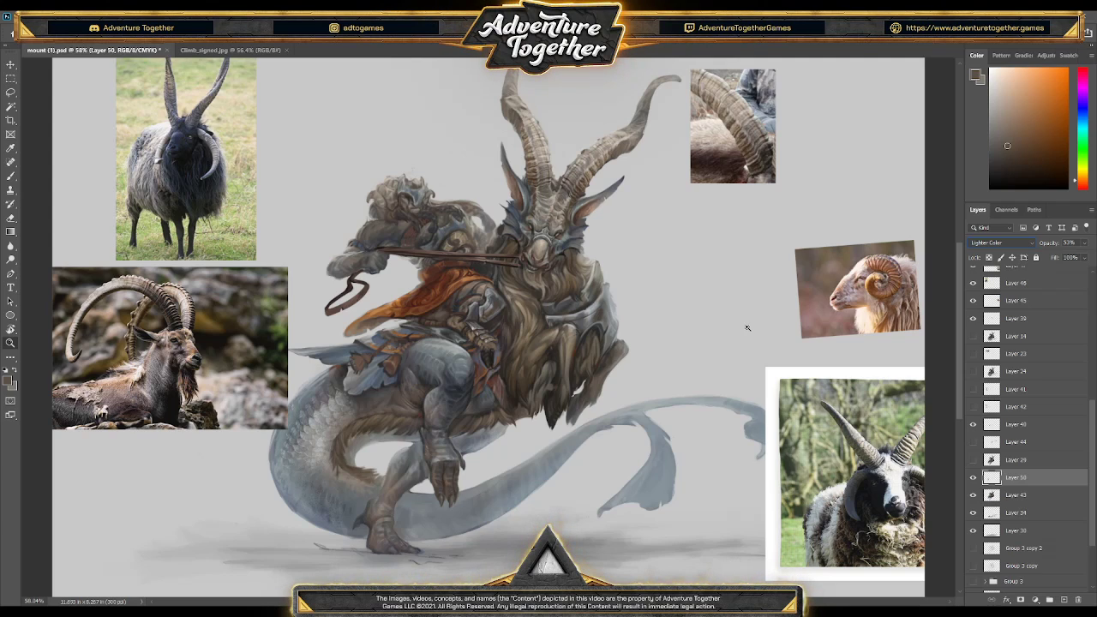
{"action": "key", "text": "shift+plus"}
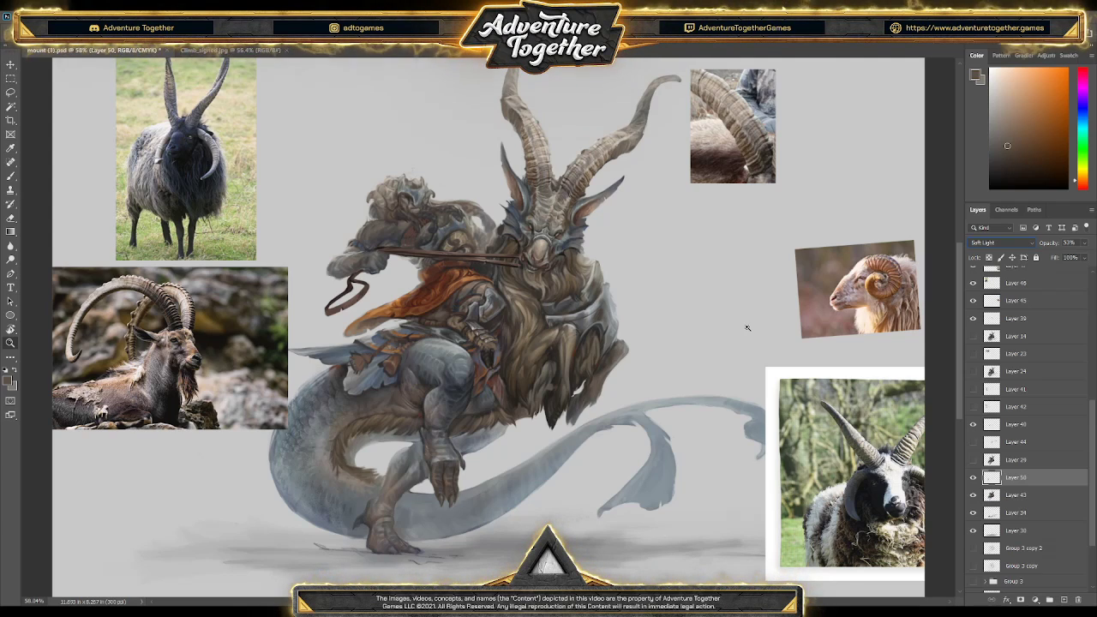
{"action": "key", "text": "shift+plus"}
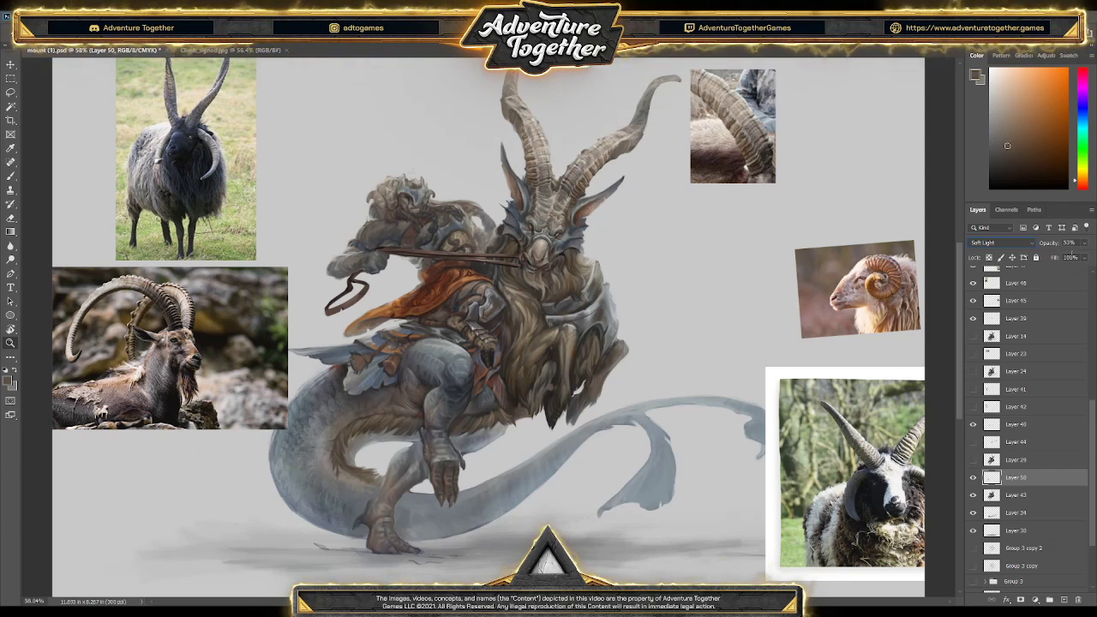
{"action": "key", "text": "Up"}
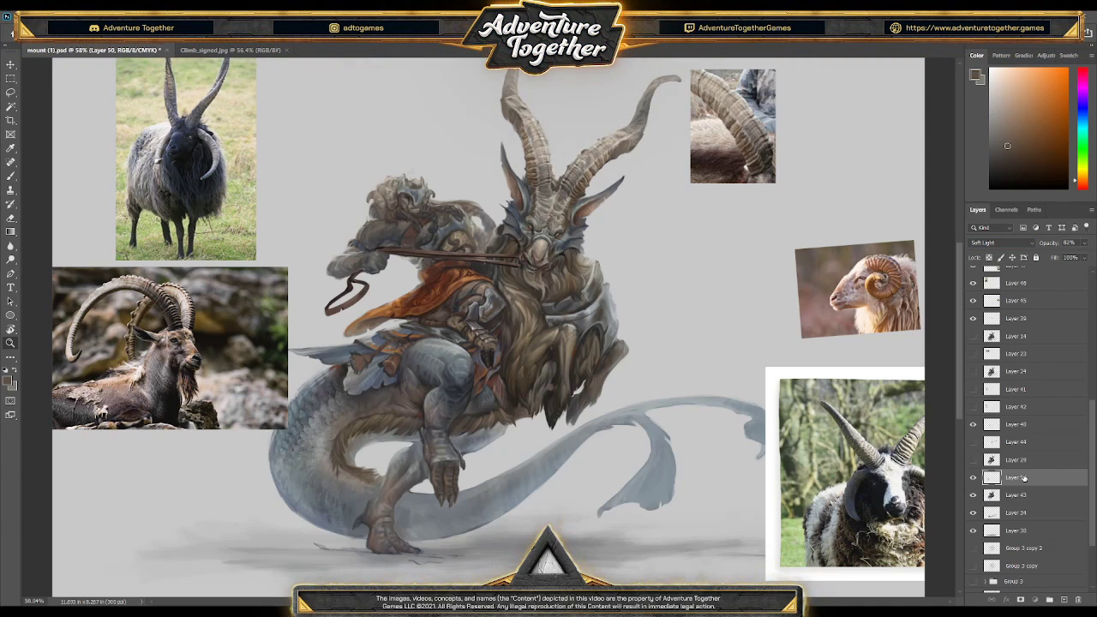
- Duplicate the scale layer, then move, rotate and warp the copy along the lower curve of the tail behind the foot
{"action": "key", "text": "ctrl+j"}
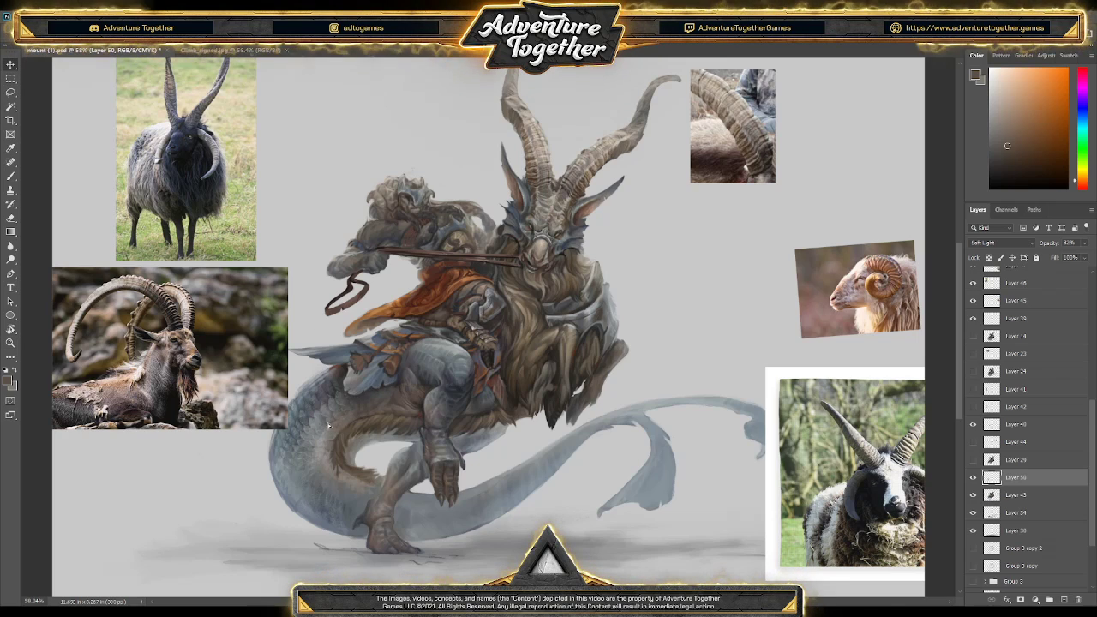
{"action": "key", "text": "ctrl+t"}
{"action": "left_click_drag", "start_coordinate": [425, 408], "coordinate": [339, 476]}
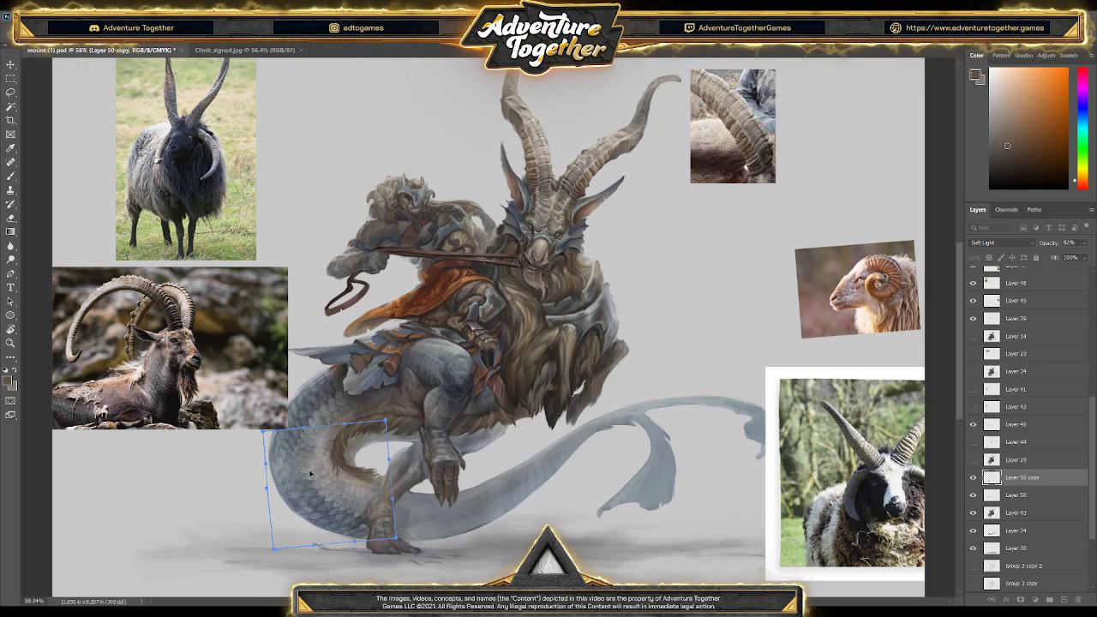
{"action": "left_click_drag", "start_coordinate": [327, 490], "coordinate": [370, 511]}
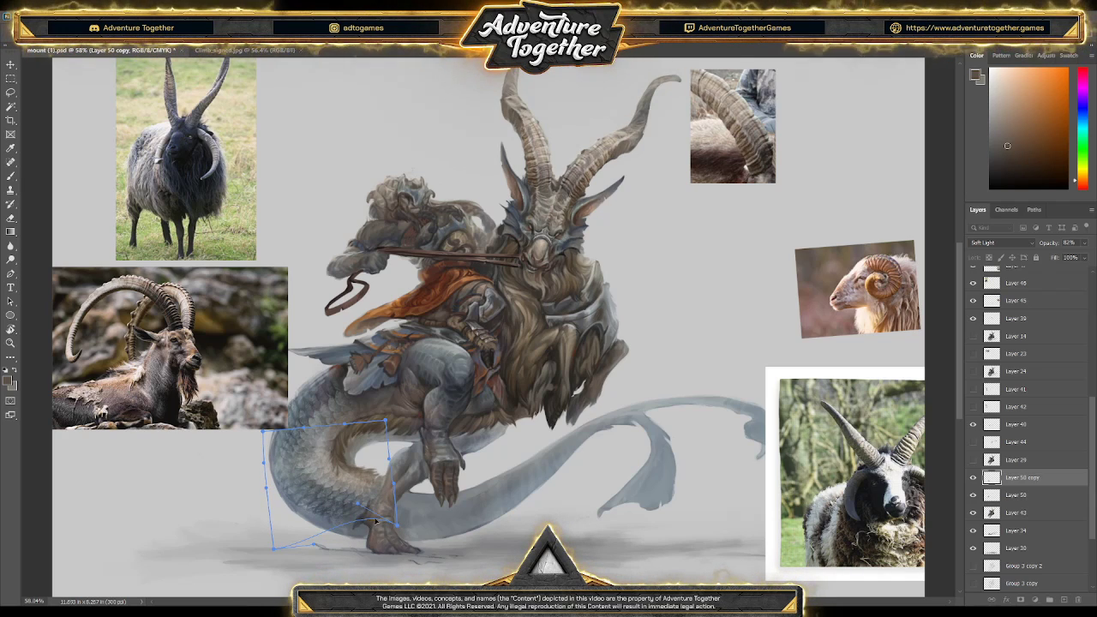
{"action": "left_click_drag", "start_coordinate": [381, 517], "coordinate": [363, 572]}
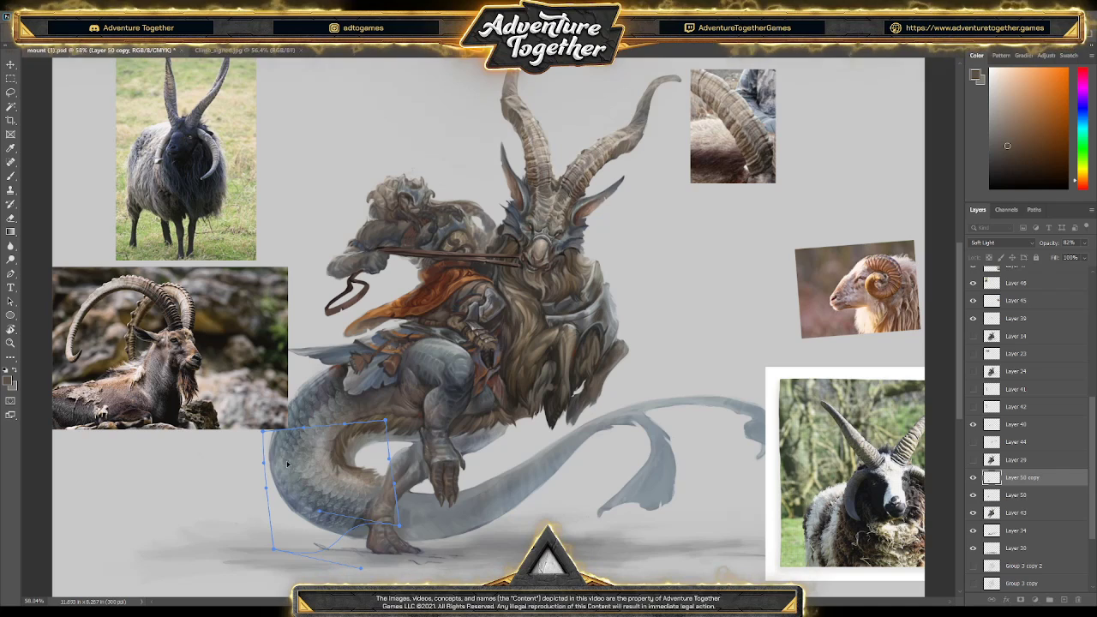
{"action": "key", "text": "Return"}
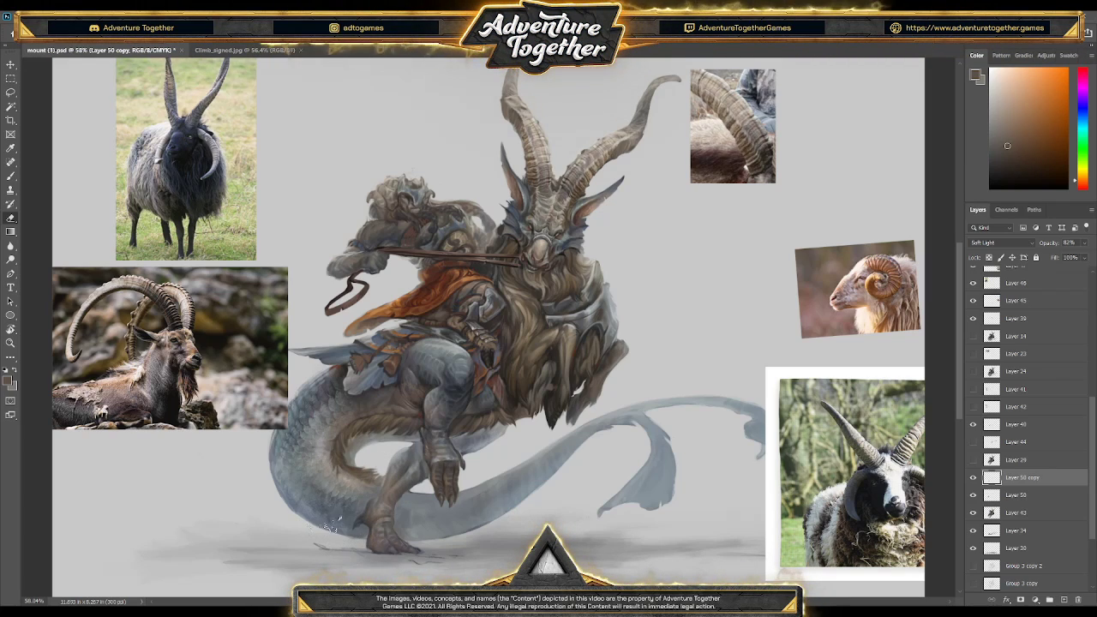
{"action": "key", "text": "ctrl+t"}
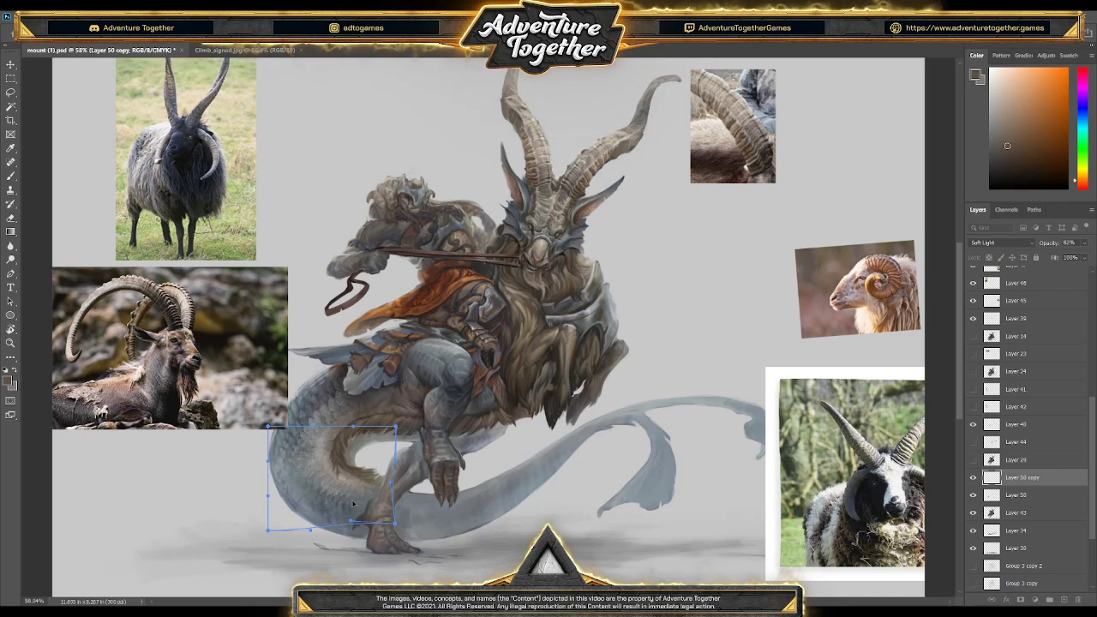
{"action": "key", "text": "Return"}
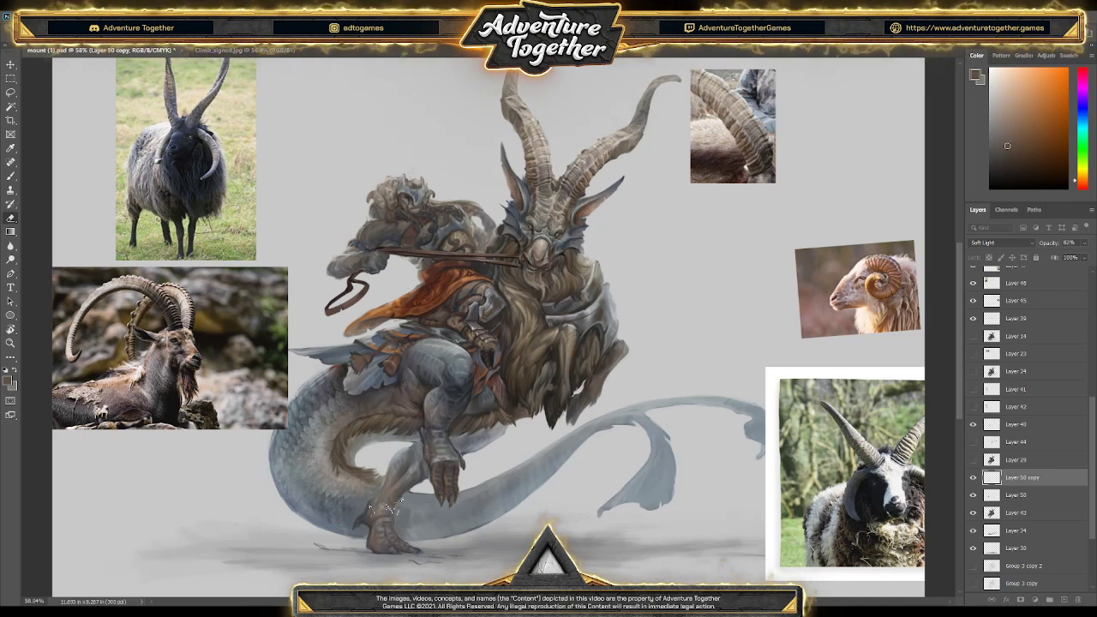
- Check the duplicated scales against the whole figure and set Layer 50 copy's opacity to 67%
{"action": "scroll", "coordinate": [493, 426], "scroll_direction": "down", "scroll_amount": 2}
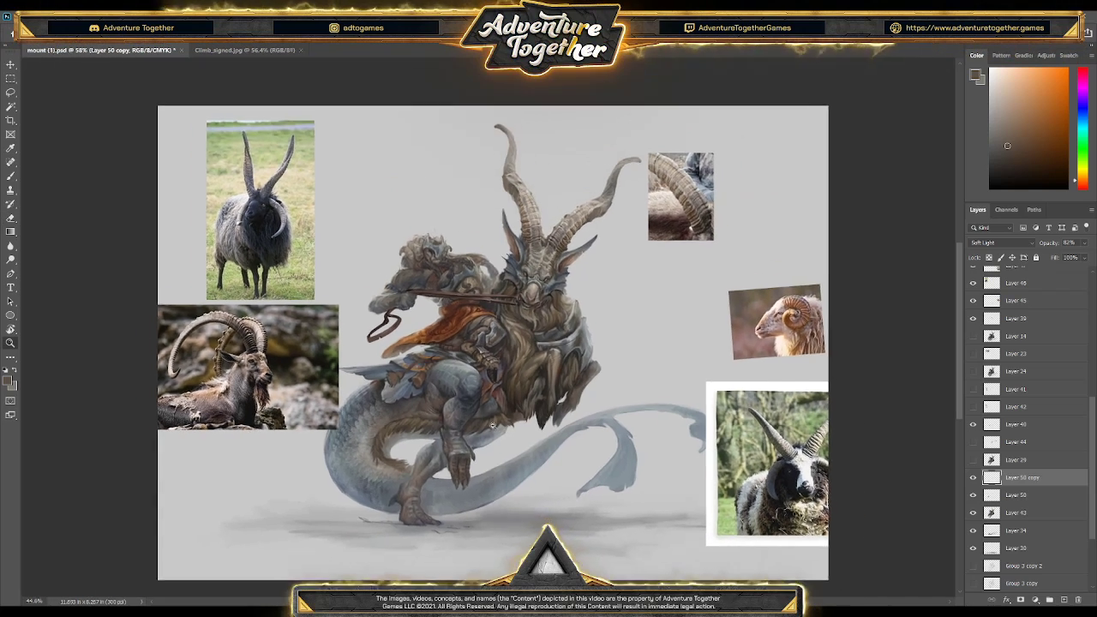
{"action": "scroll", "coordinate": [493, 426], "scroll_direction": "down", "scroll_amount": 1}
{"action": "scroll", "coordinate": [498, 425], "scroll_direction": "up", "scroll_amount": 2}
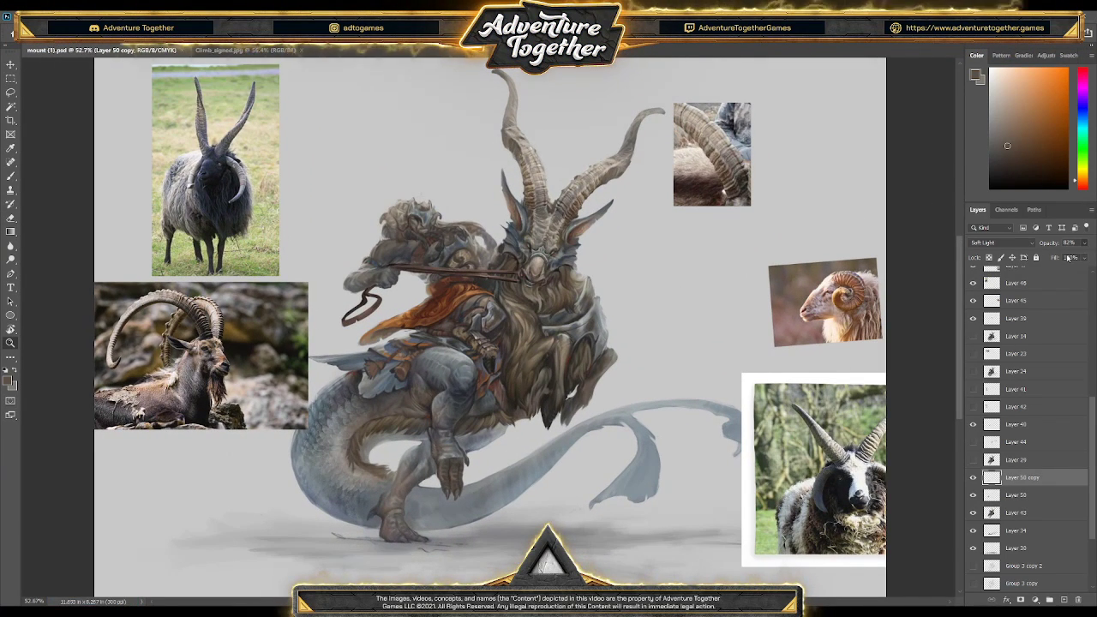
{"action": "key", "text": "6"}
{"action": "key", "text": "7"}
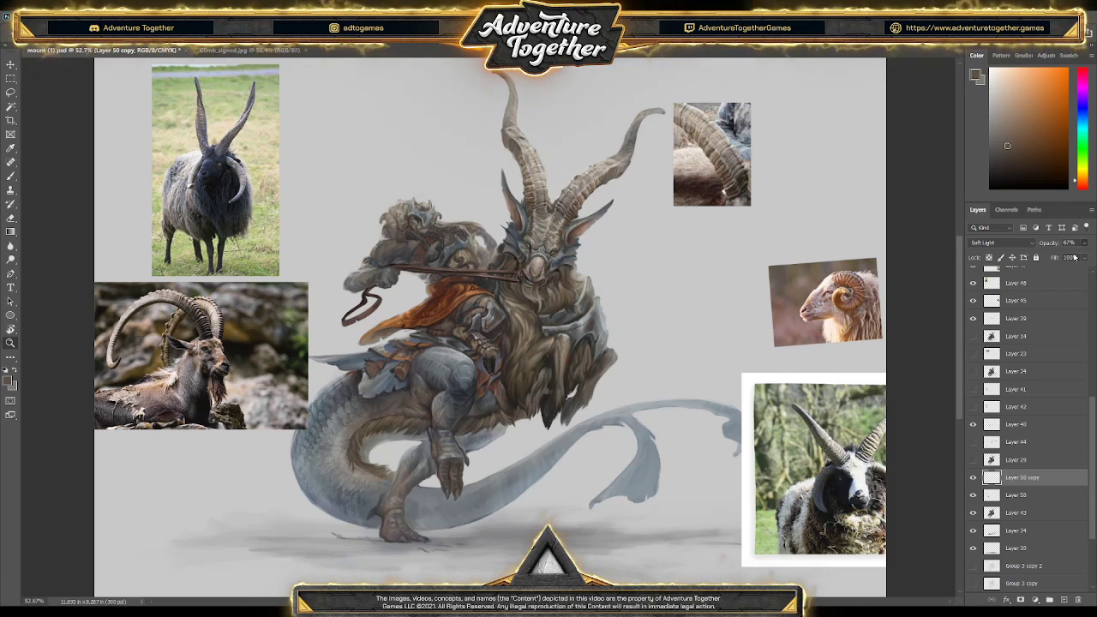
- Refit Layer 50's scales along the upper tail curve, then make Layer 50 copy the active layer
{"action": "key", "text": "alt+bracketleft"}
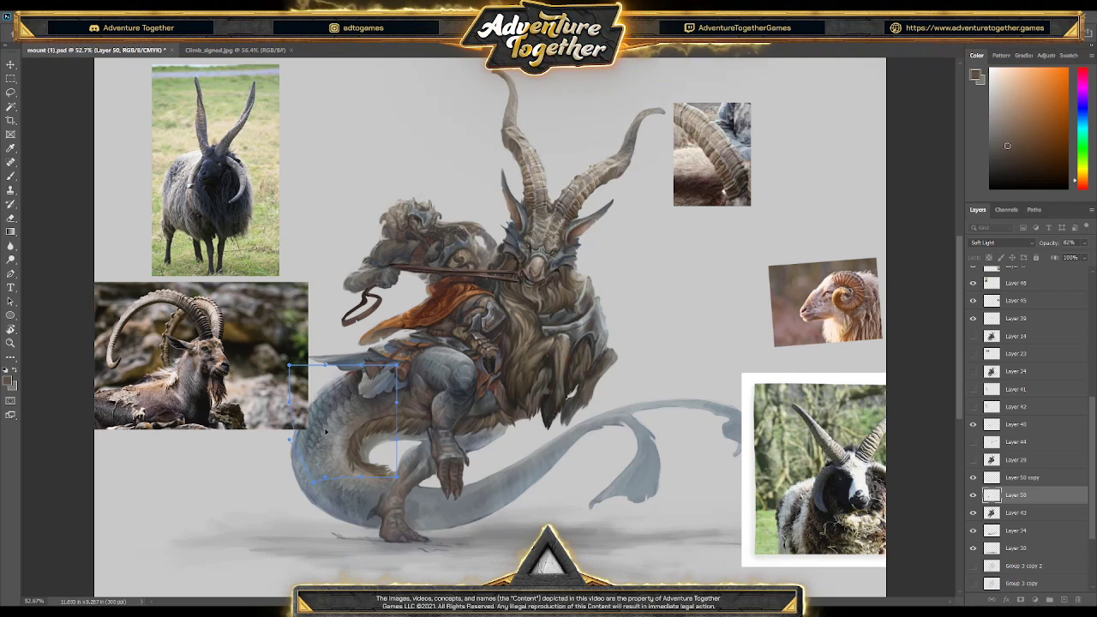
{"action": "key", "text": "Return"}
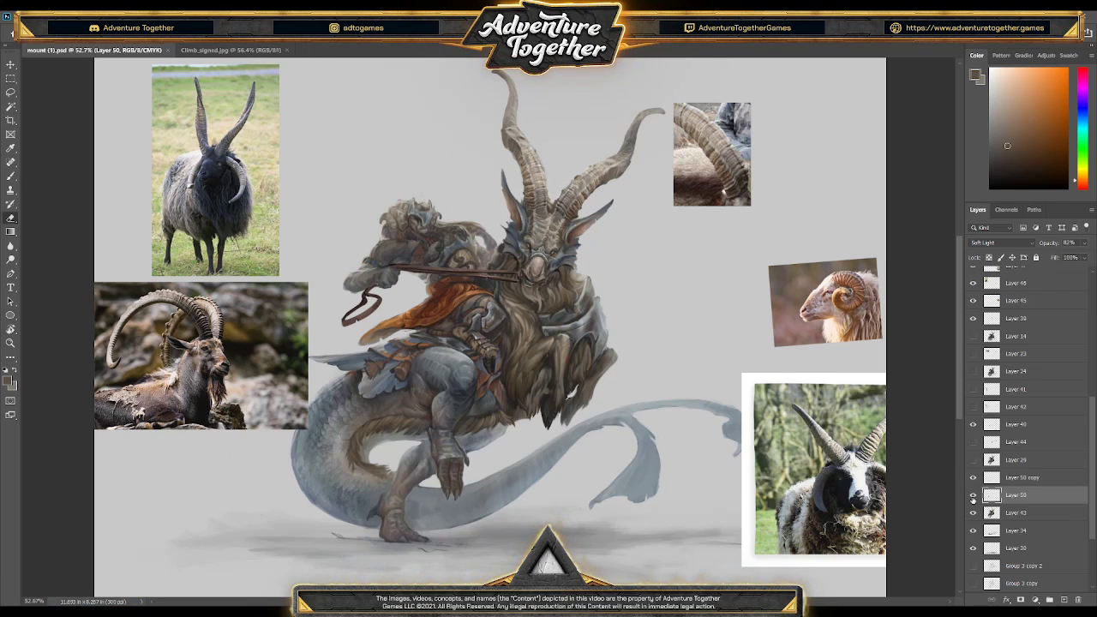
{"action": "left_click", "coordinate": [1038, 483]}
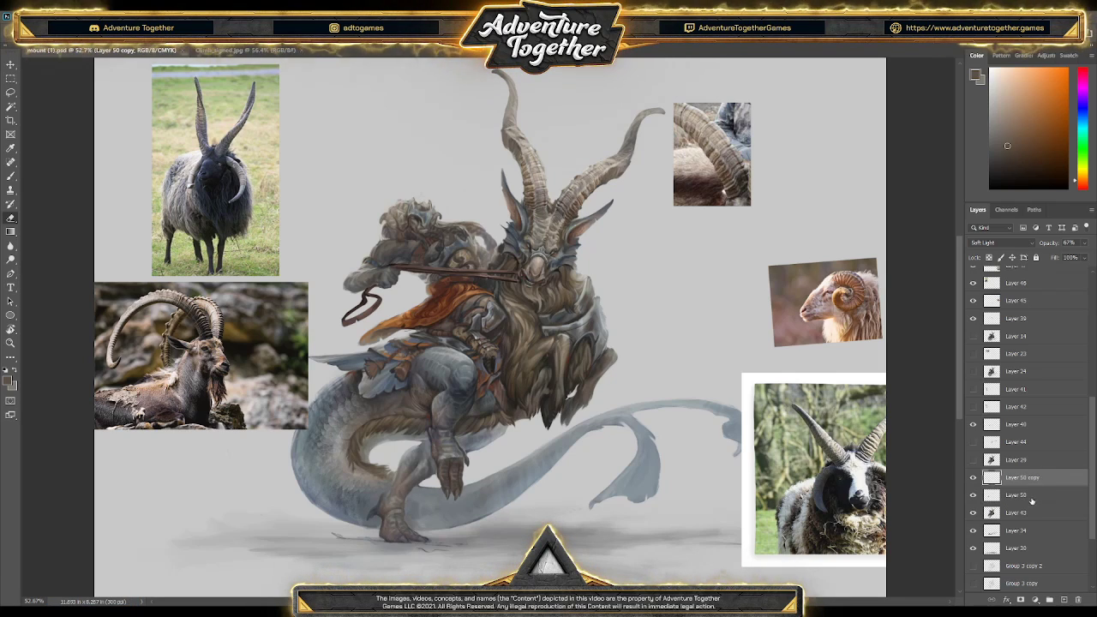
- Group Layer 50 copy and Layer 50, compare the tail with and without the scales, and set the group's opacity to 90%
{"action": "left_click", "coordinate": [1025, 495], "text": "shift"}
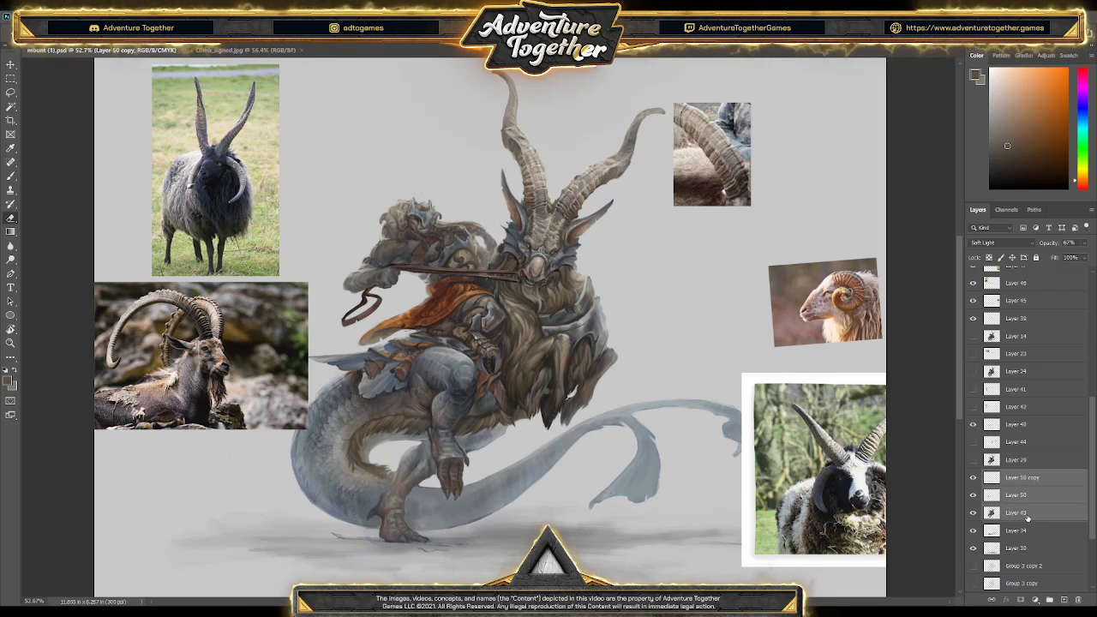
{"action": "key", "text": "ctrl+g"}
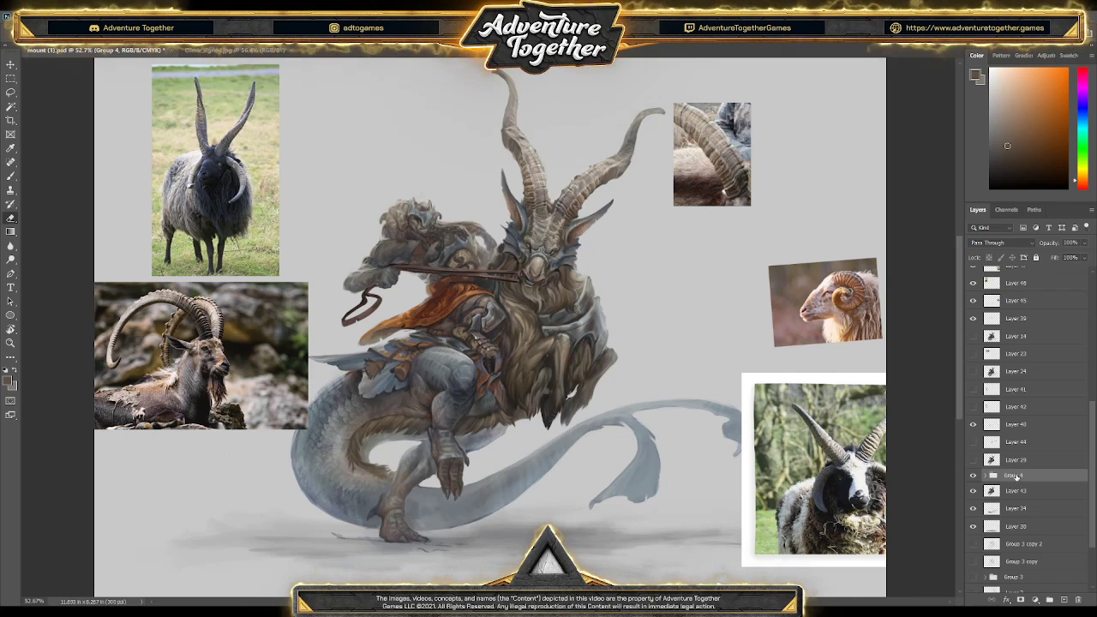
{"action": "left_click", "coordinate": [974, 476]}
{"action": "left_click", "coordinate": [974, 476]}
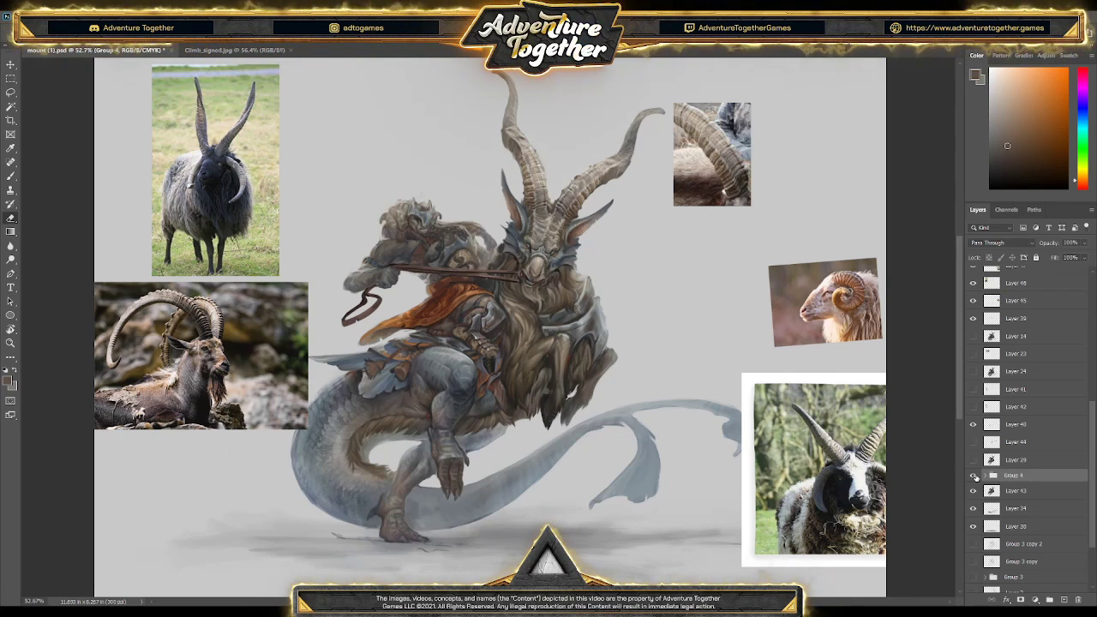
{"action": "left_click", "coordinate": [974, 476]}
{"action": "left_click", "coordinate": [974, 476]}
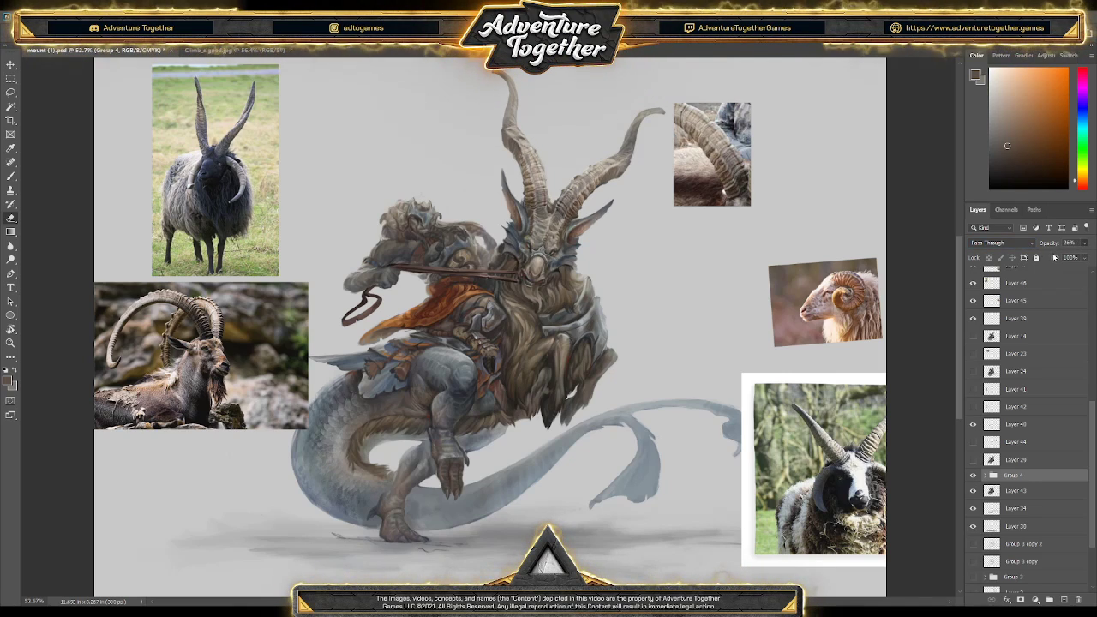
{"action": "key", "text": "6"}
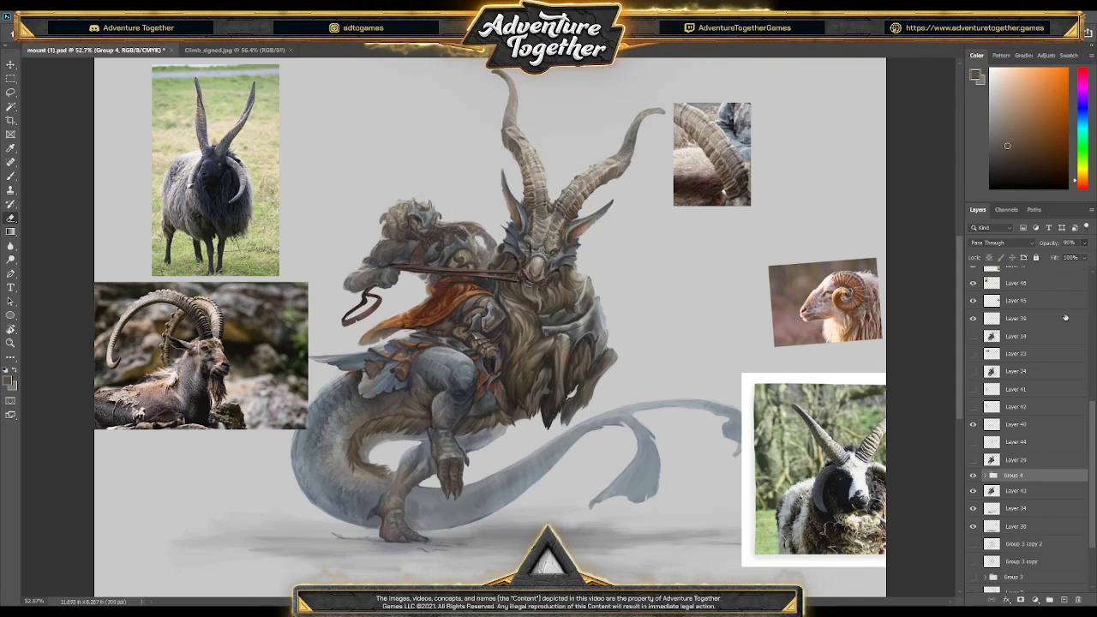
- Erase the stray scale texture over the rider's knee on Layer 50 inside Group 4, then reselect Layer 50 copy
{"action": "left_click", "coordinate": [984, 475]}
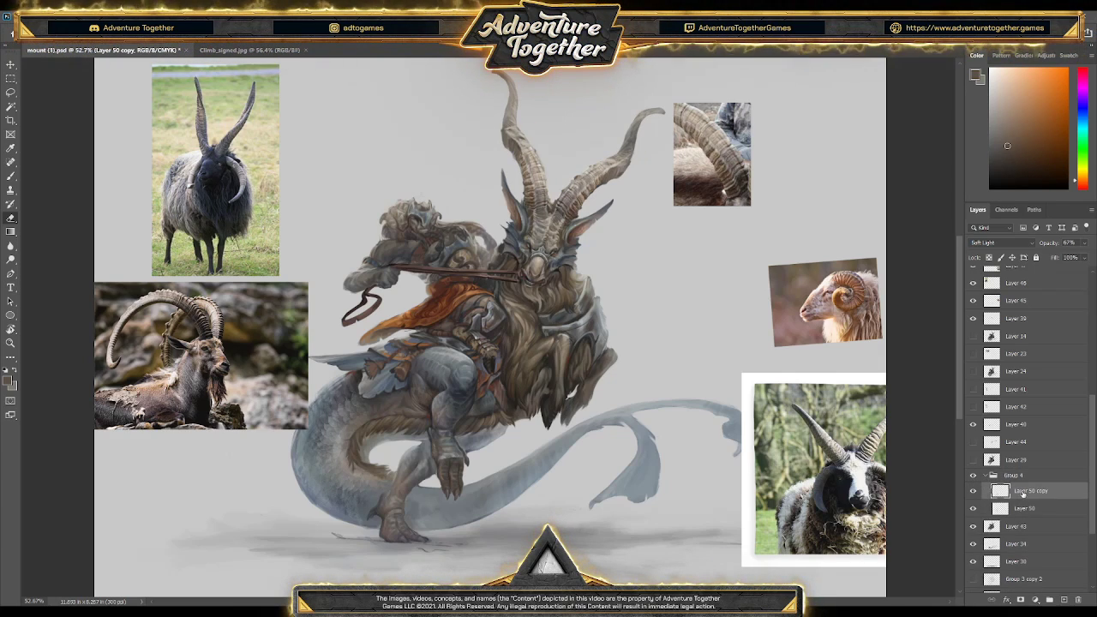
{"action": "left_click", "coordinate": [986, 508]}
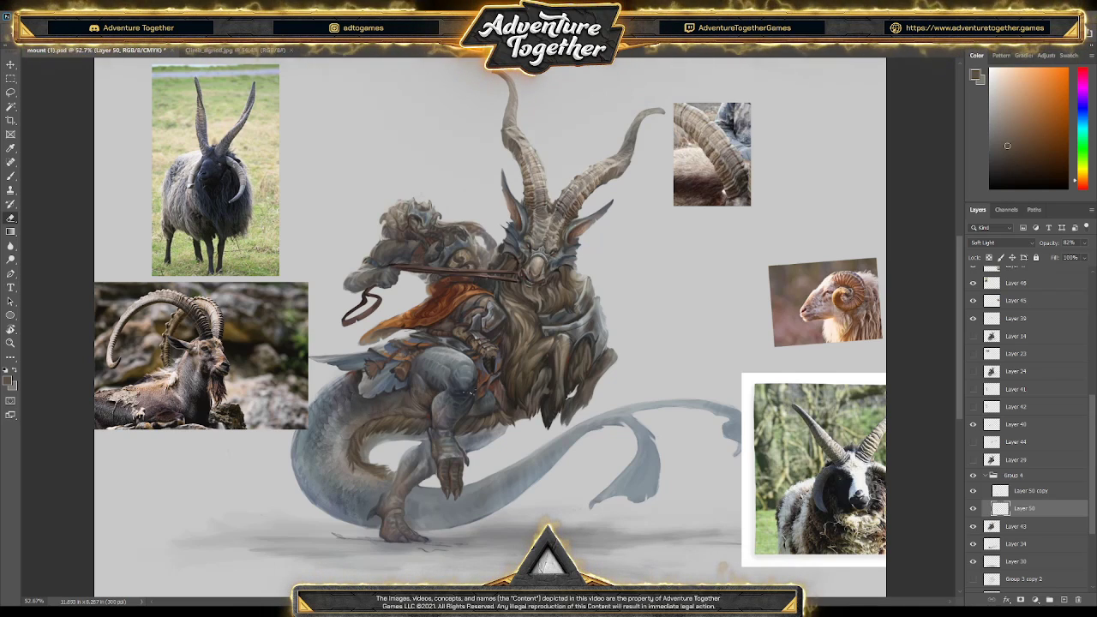
{"action": "left_click_drag", "start_coordinate": [479, 386], "coordinate": [473, 396]}
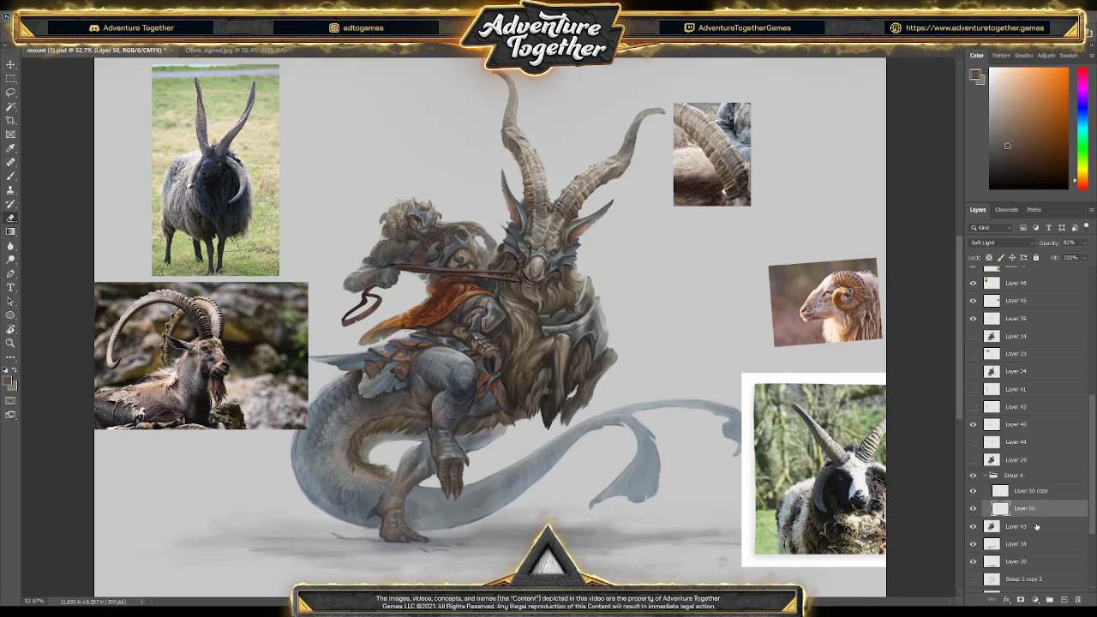
{"action": "left_click", "coordinate": [1016, 491]}
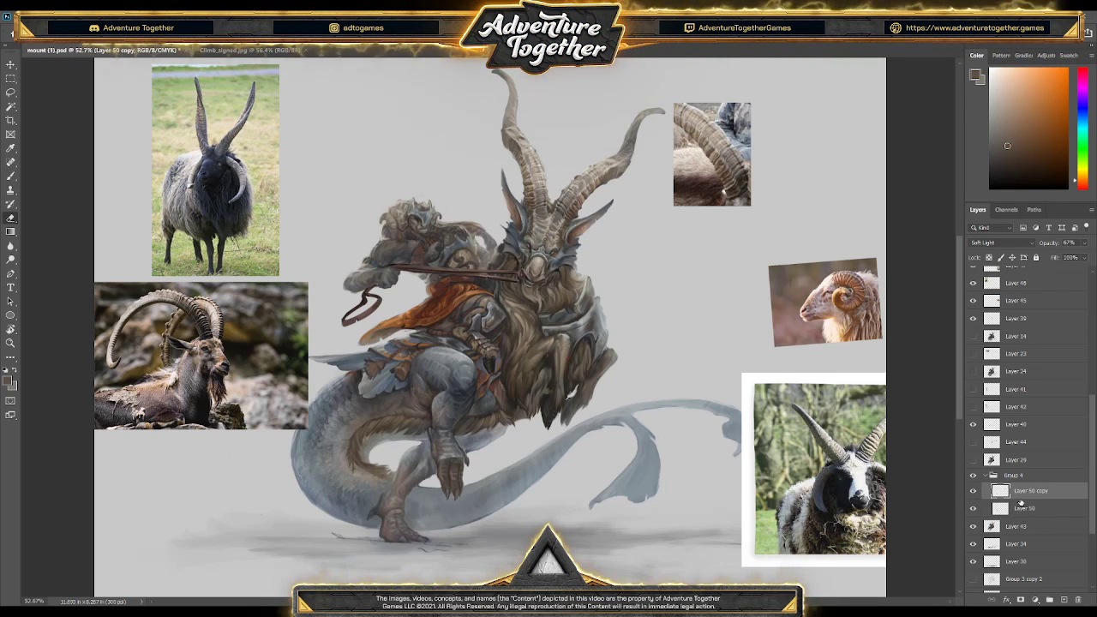
- Merge the Group 4 scale layers with Layer 43 into a single Normal layer for painting
{"action": "left_click", "coordinate": [1020, 461]}
{"action": "left_click", "coordinate": [1029, 477]}
{"action": "left_click", "coordinate": [985, 475]}
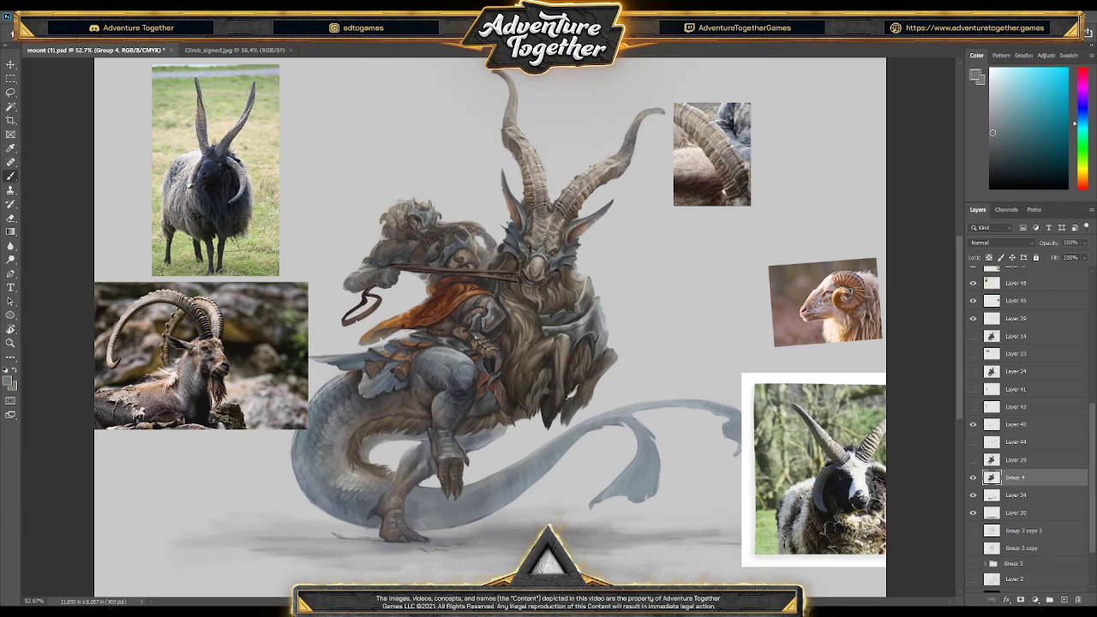
- Blend the scales into the tail's large bend, painting with grey and blue-grey tones sampled from the surrounding skin
{"action": "left_click", "coordinate": [347, 476], "text": "alt"}
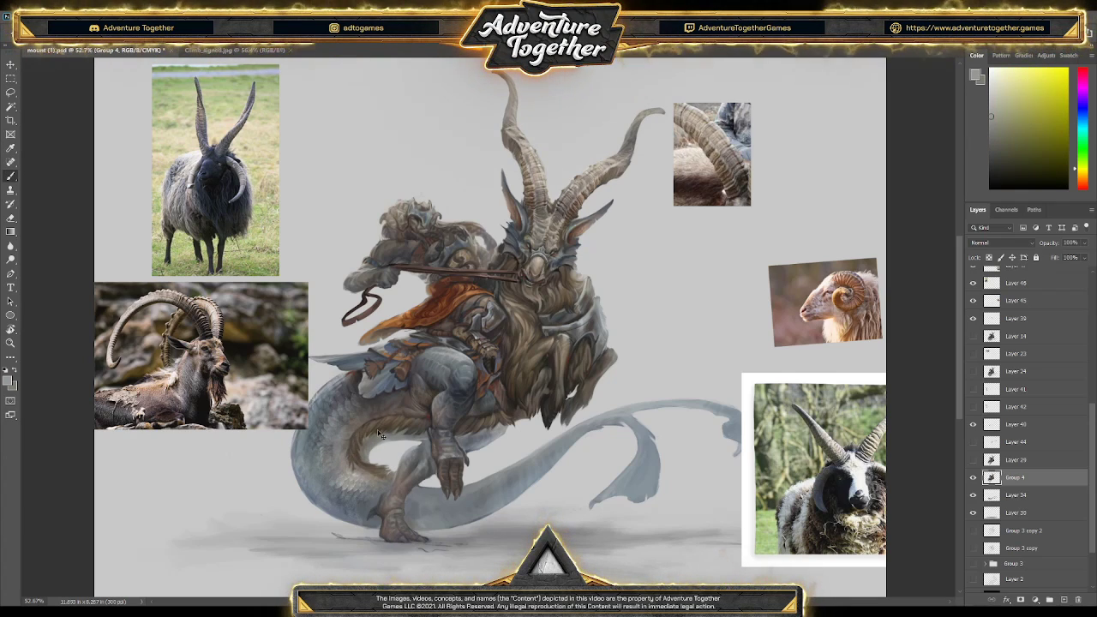
{"action": "left_click", "coordinate": [334, 444], "text": "alt"}
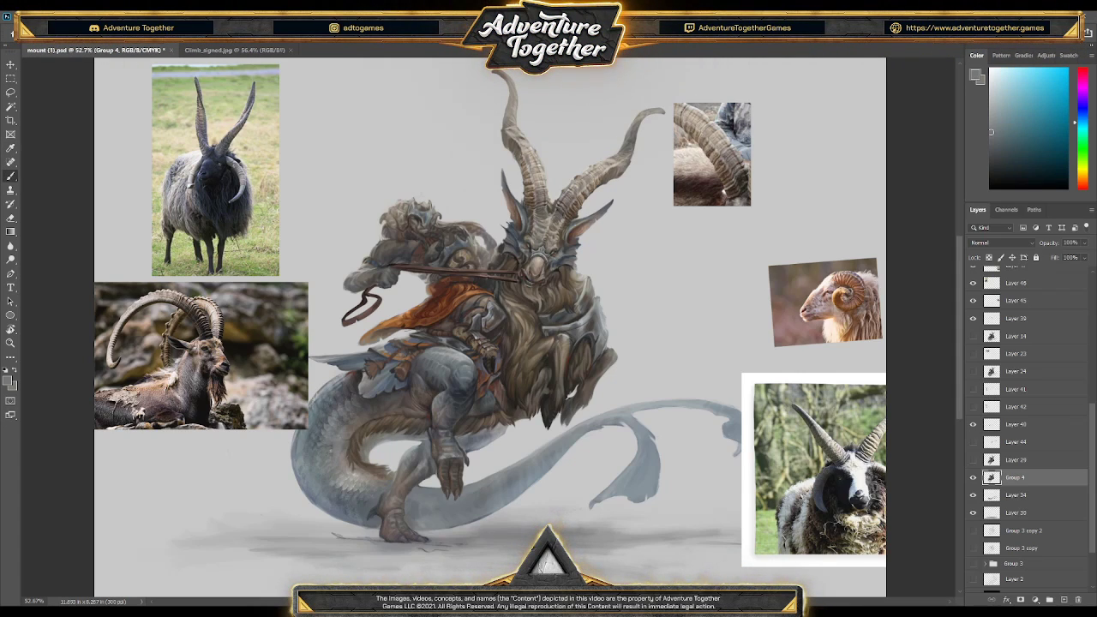
{"action": "left_click", "coordinate": [337, 447], "text": "alt"}
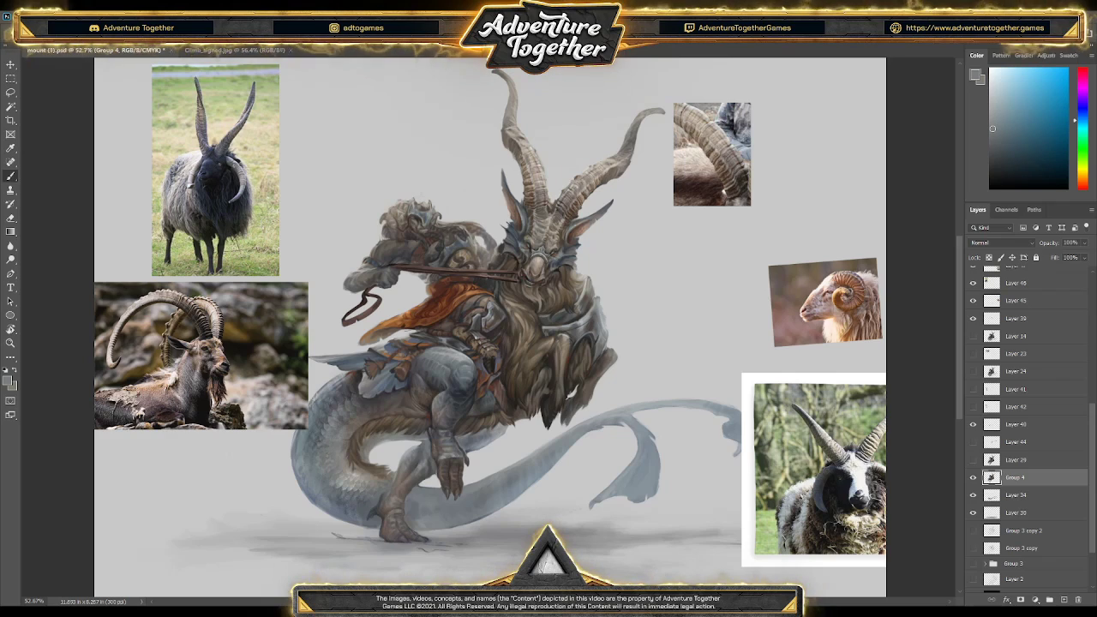
{"action": "left_click", "coordinate": [343, 429], "text": "alt"}
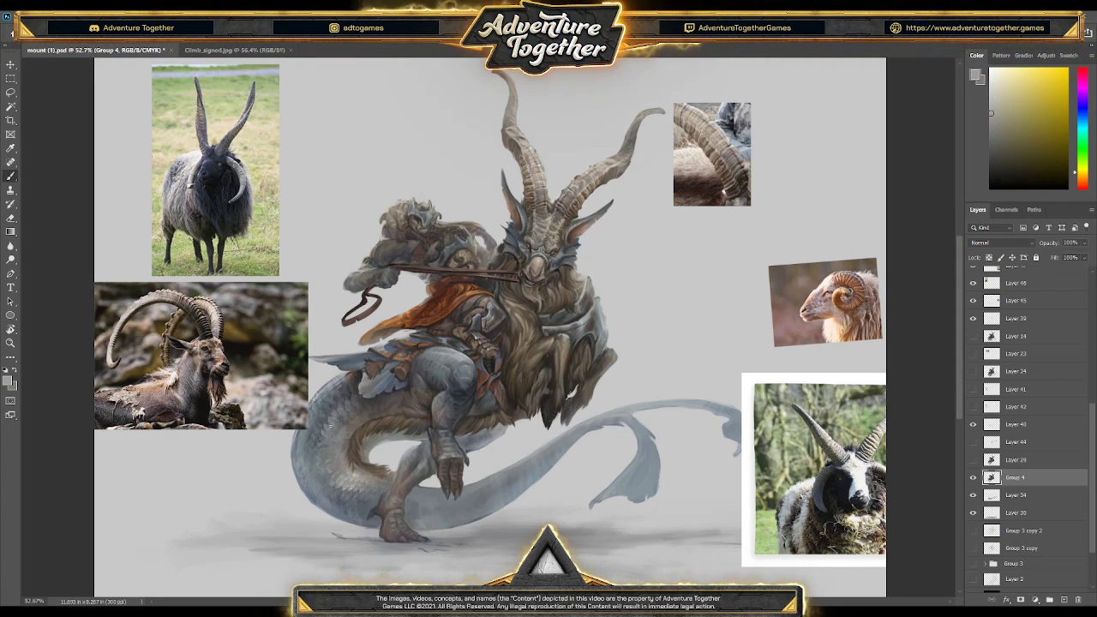
{"action": "left_click", "coordinate": [317, 439], "text": "alt"}
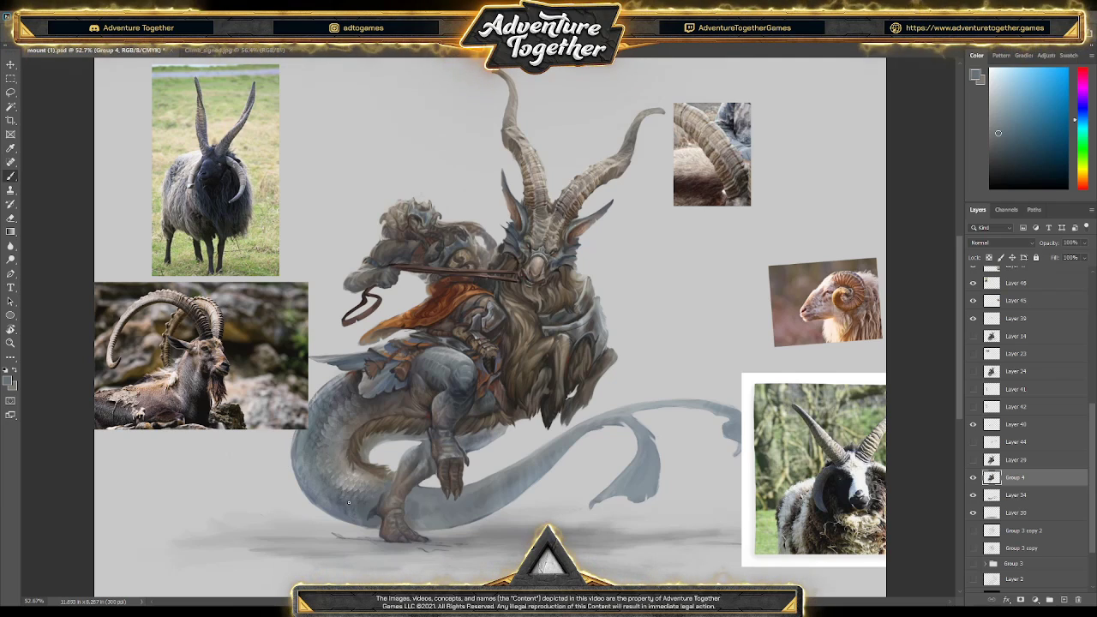
- Paint over the scales along the tail's lower curve around the foot, using blue-grey and warm grey tones sampled from the tail
{"action": "key", "text": "alt"}
{"action": "left_click", "coordinate": [367, 491], "text": "alt"}
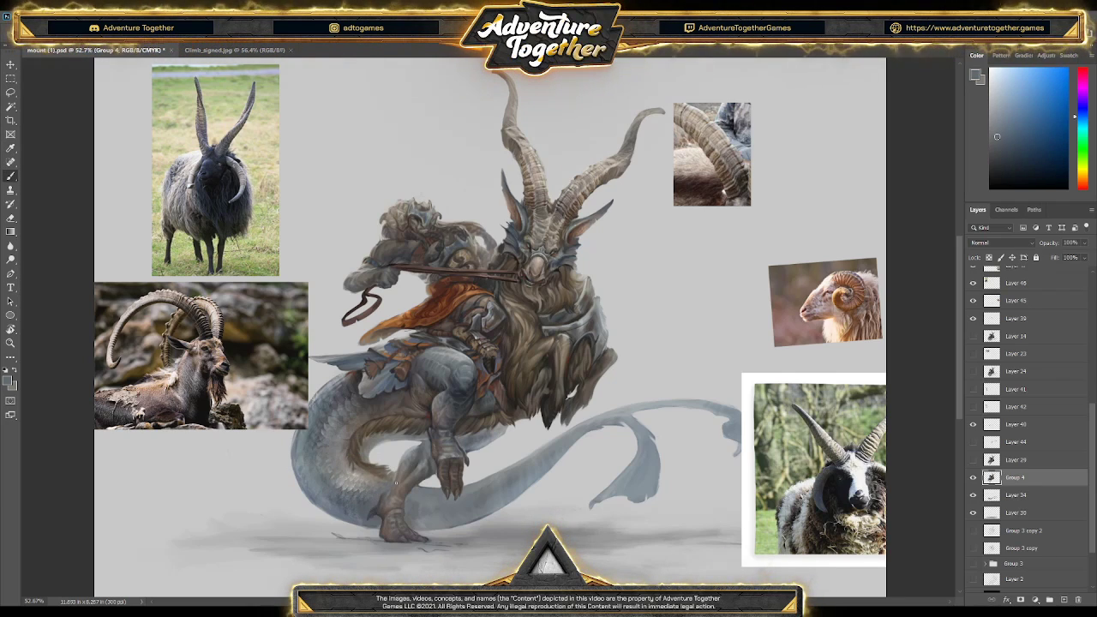
{"action": "left_click", "coordinate": [421, 493], "text": "alt"}
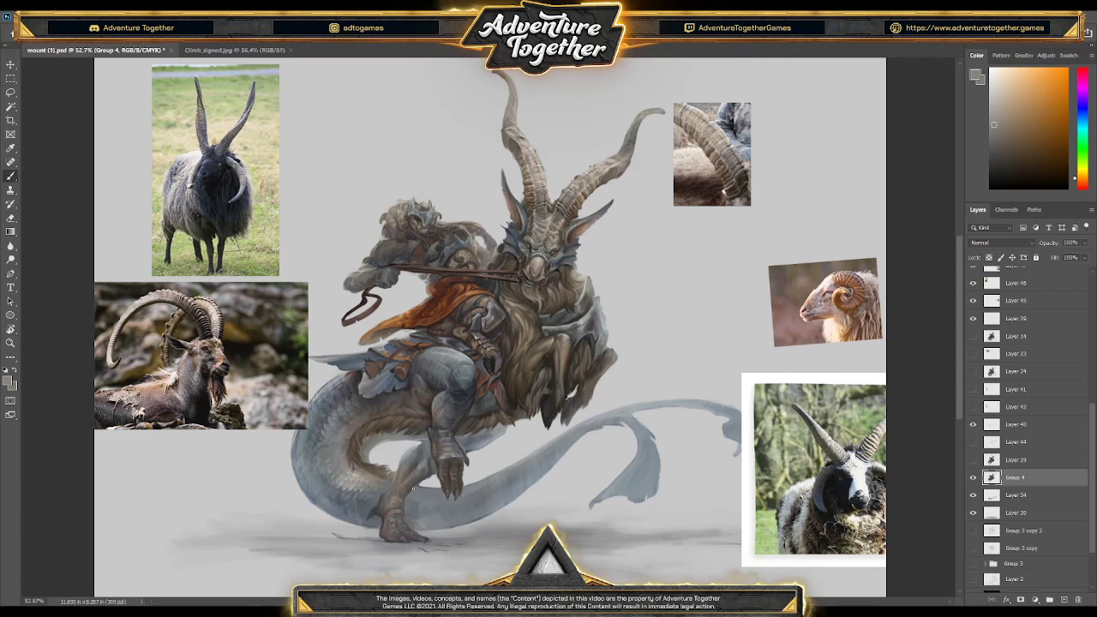
{"action": "left_click", "coordinate": [354, 483], "text": "alt"}
{"action": "left_click", "coordinate": [317, 440], "text": "alt"}
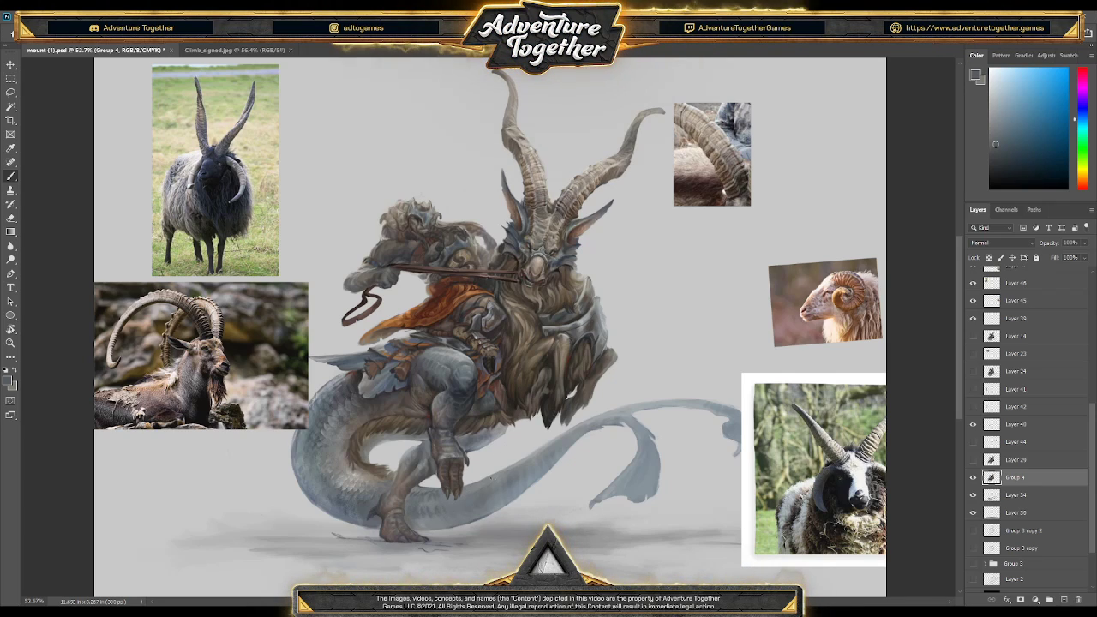
{"action": "left_click", "coordinate": [442, 510], "text": "alt"}
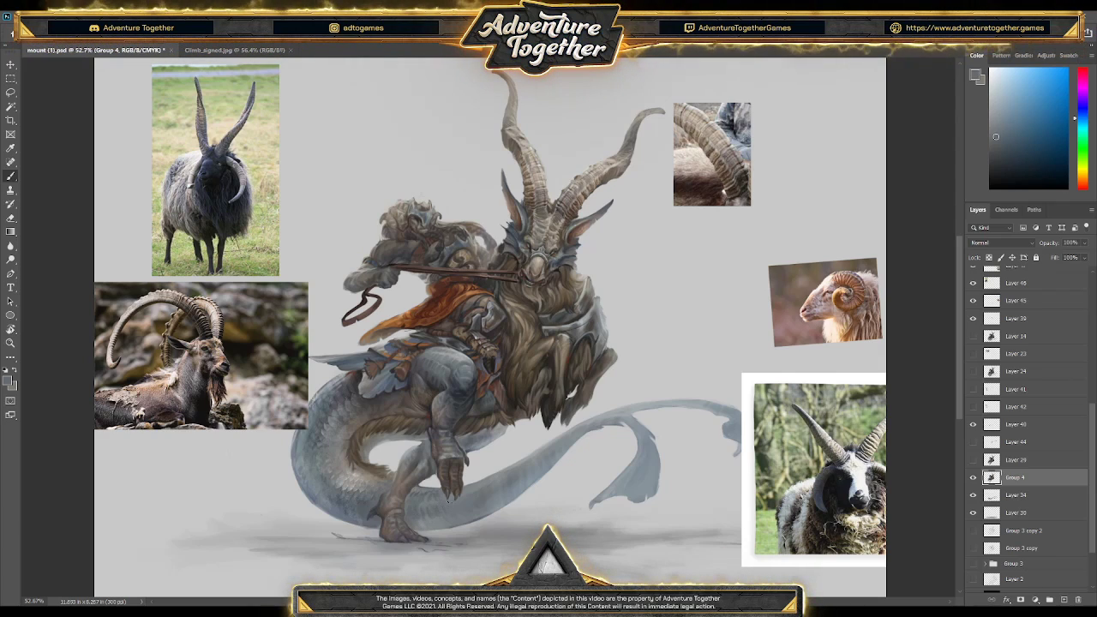
{"action": "left_click", "coordinate": [340, 480], "text": "alt"}
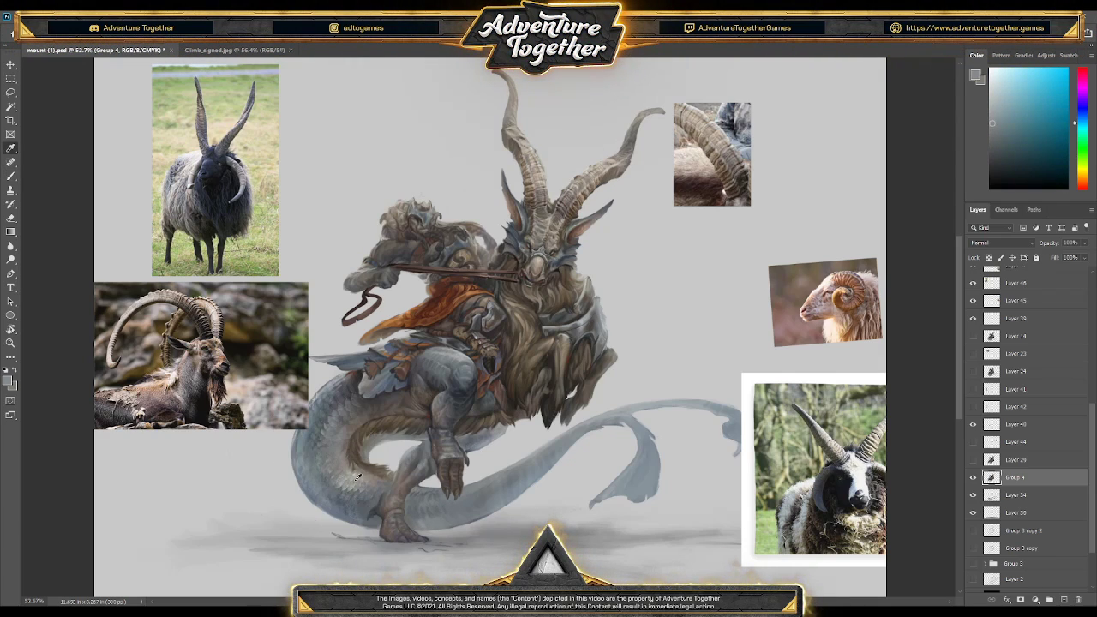
- Paint sampled dark and light blue-grey tones along the tail's outer edge and the lower stretch behind the foot
{"action": "left_click", "coordinate": [347, 395], "text": "alt"}
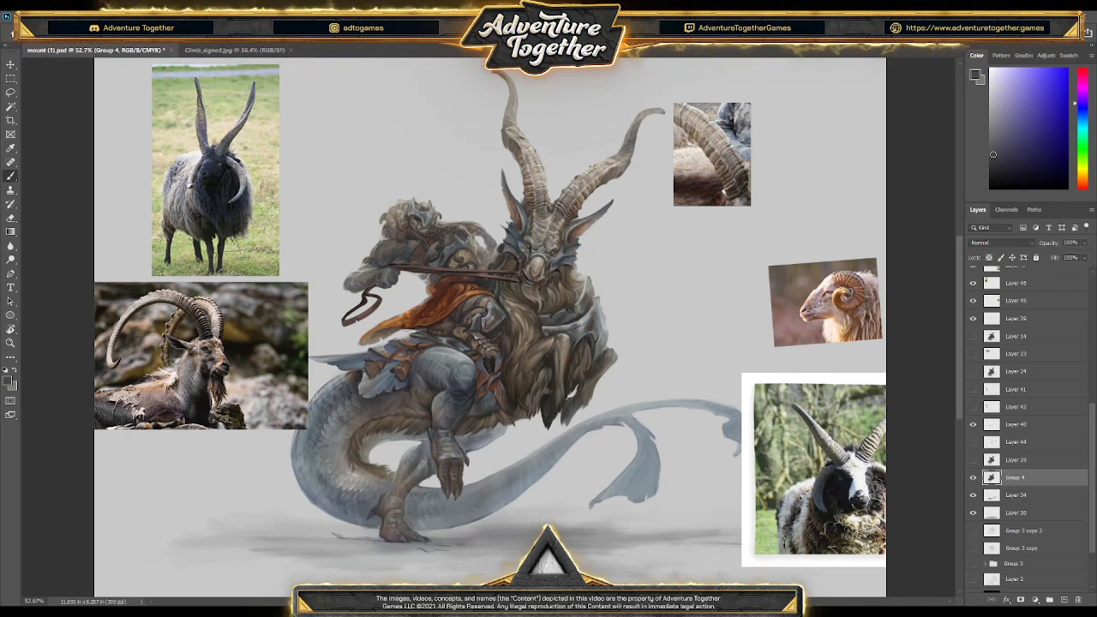
{"action": "left_click", "coordinate": [324, 487], "text": "alt"}
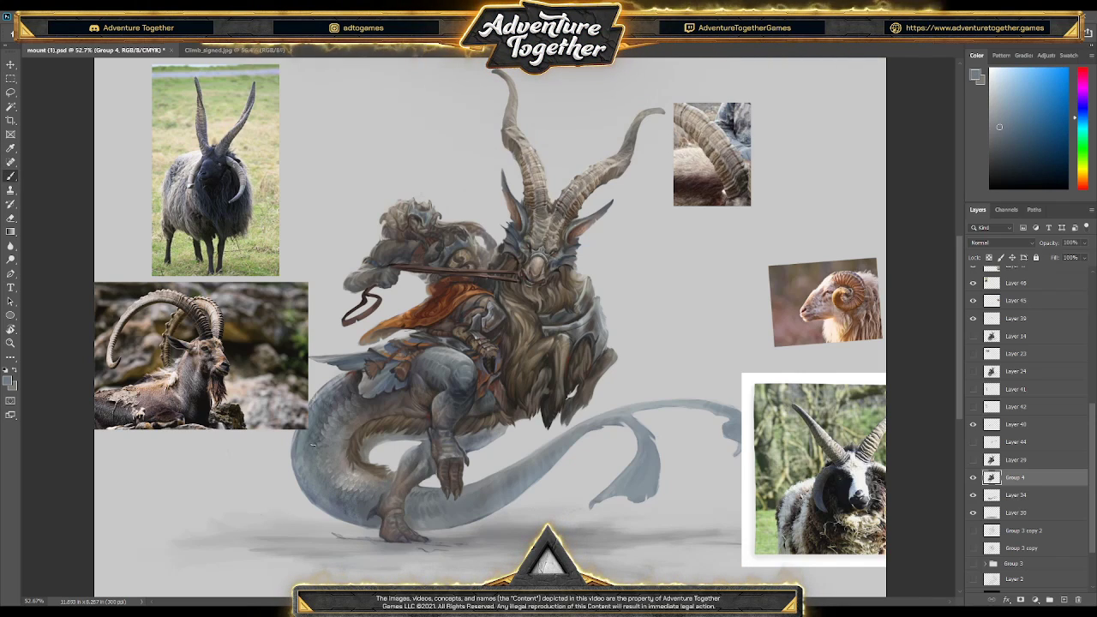
{"action": "left_click", "coordinate": [301, 466], "text": "alt"}
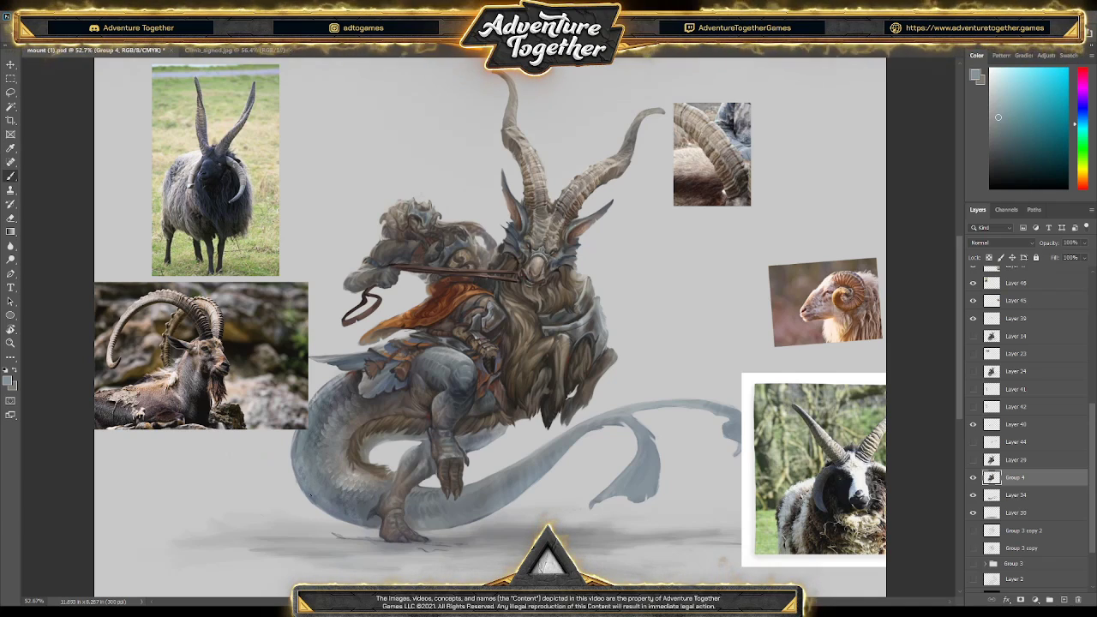
{"action": "left_click", "coordinate": [314, 497], "text": "alt"}
{"action": "left_click", "coordinate": [324, 381], "text": "alt"}
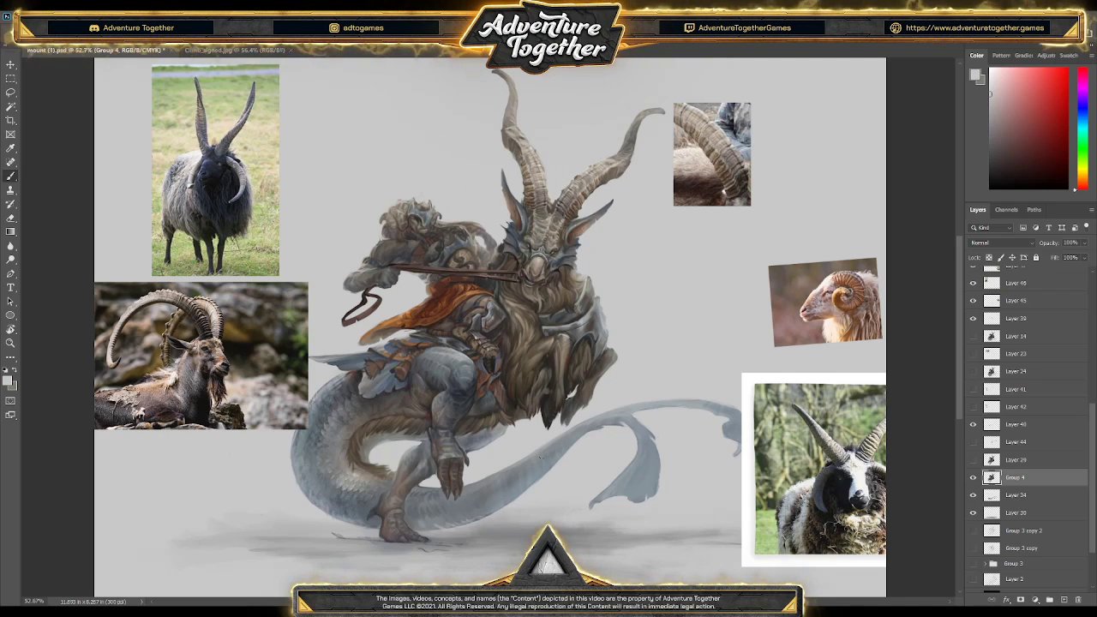
{"action": "left_click", "coordinate": [431, 504], "text": "alt"}
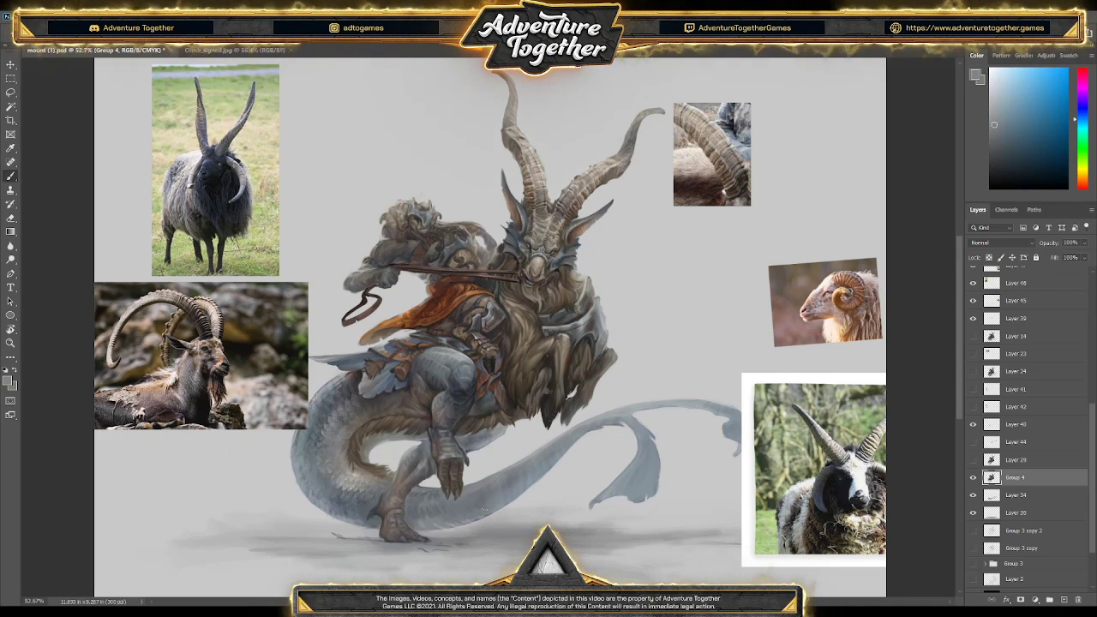
{"action": "key", "text": "i"}
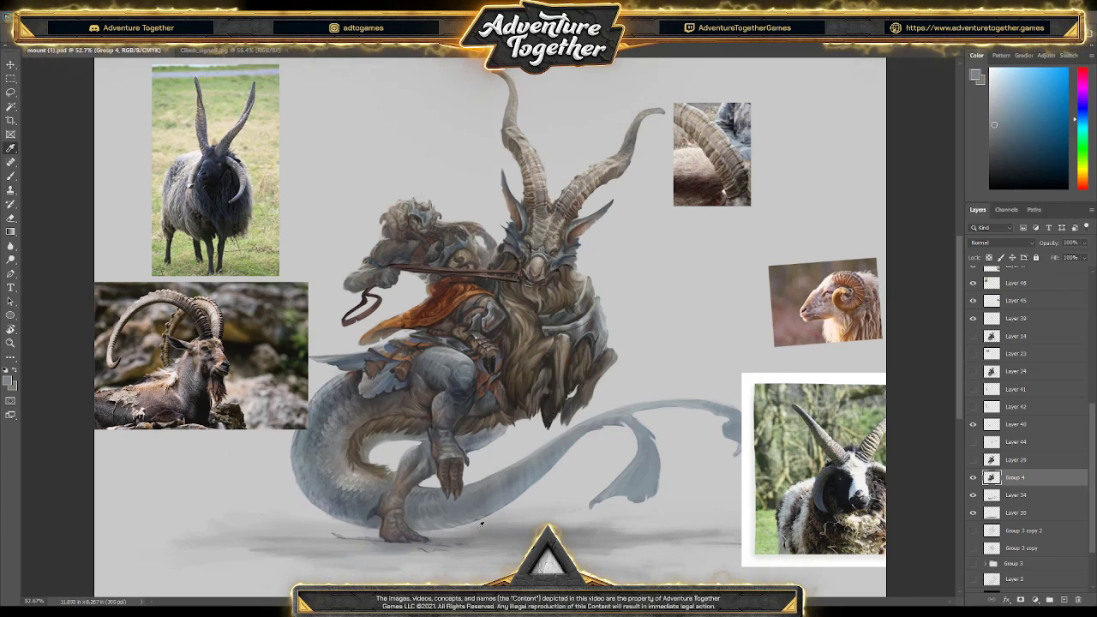
- Refine the scales from the tail's upper curve to its underside near the foot with sampled dark and mid blue-grey tones
{"action": "scroll", "coordinate": [489, 326], "scroll_direction": "right", "scroll_amount": 3}
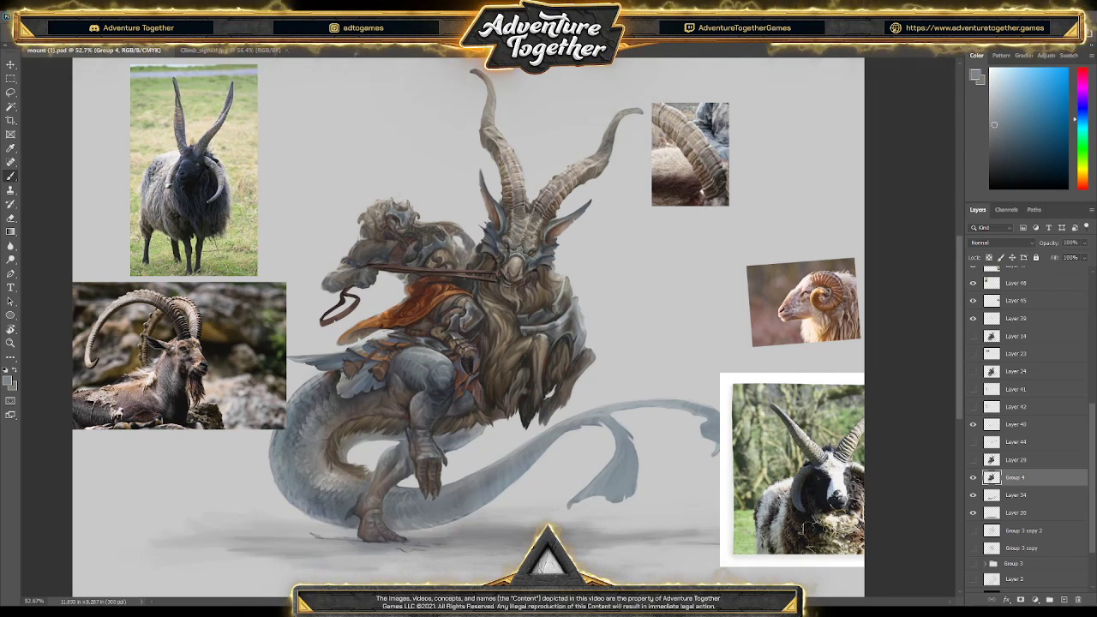
{"action": "left_click", "coordinate": [328, 392], "text": "alt"}
{"action": "left_click", "coordinate": [328, 392], "text": "alt"}
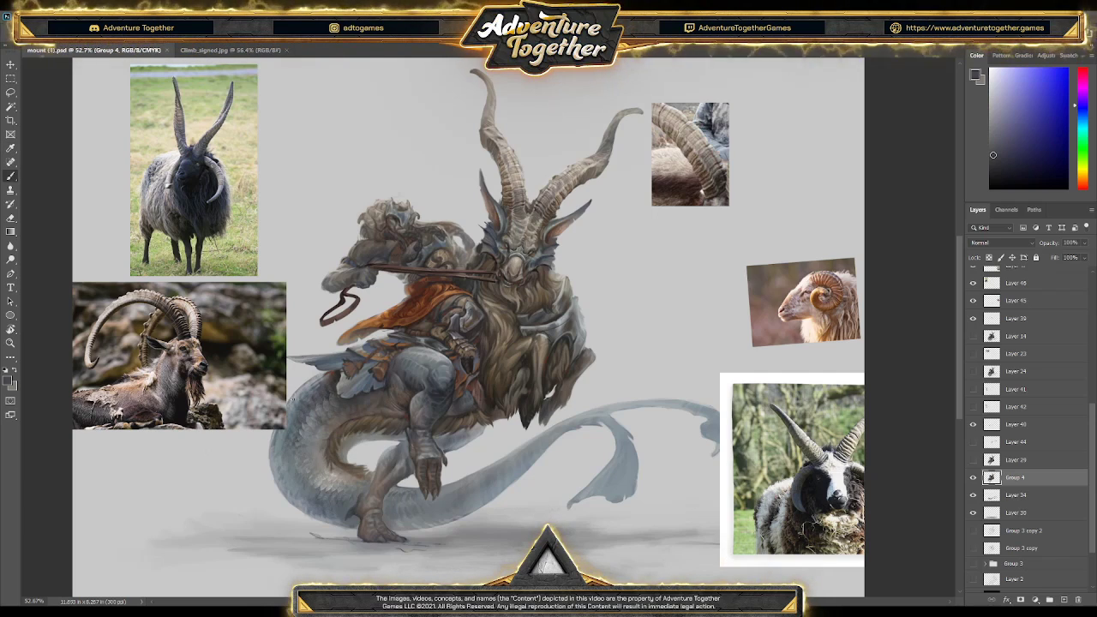
{"action": "left_click", "coordinate": [326, 511], "text": "alt"}
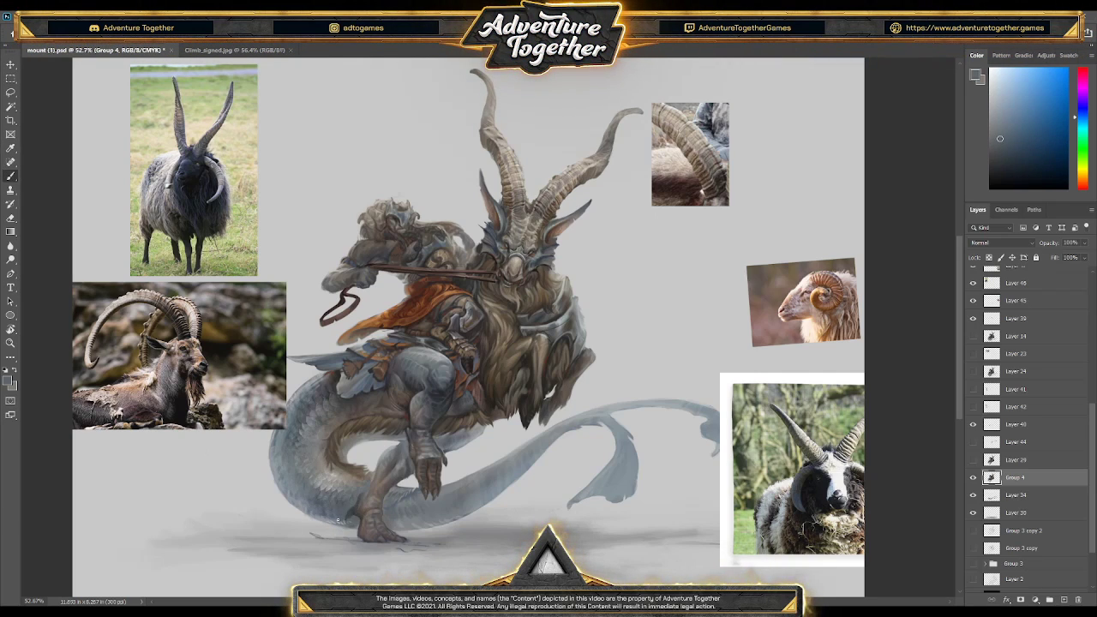
{"action": "left_click", "coordinate": [316, 420], "text": "alt"}
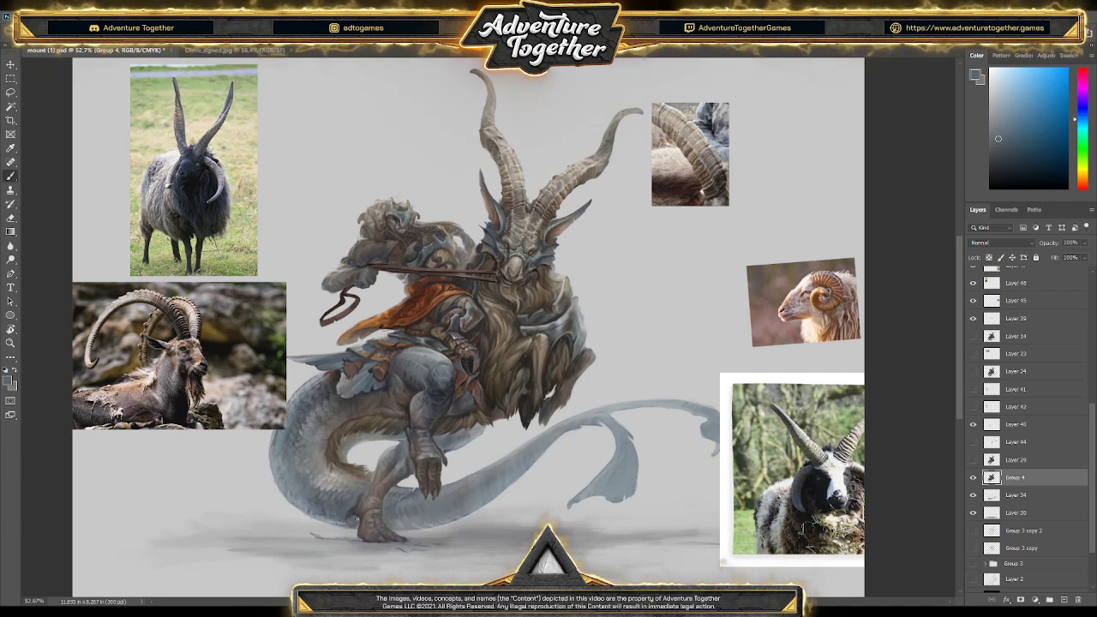
{"action": "left_click", "coordinate": [394, 521], "text": "alt"}
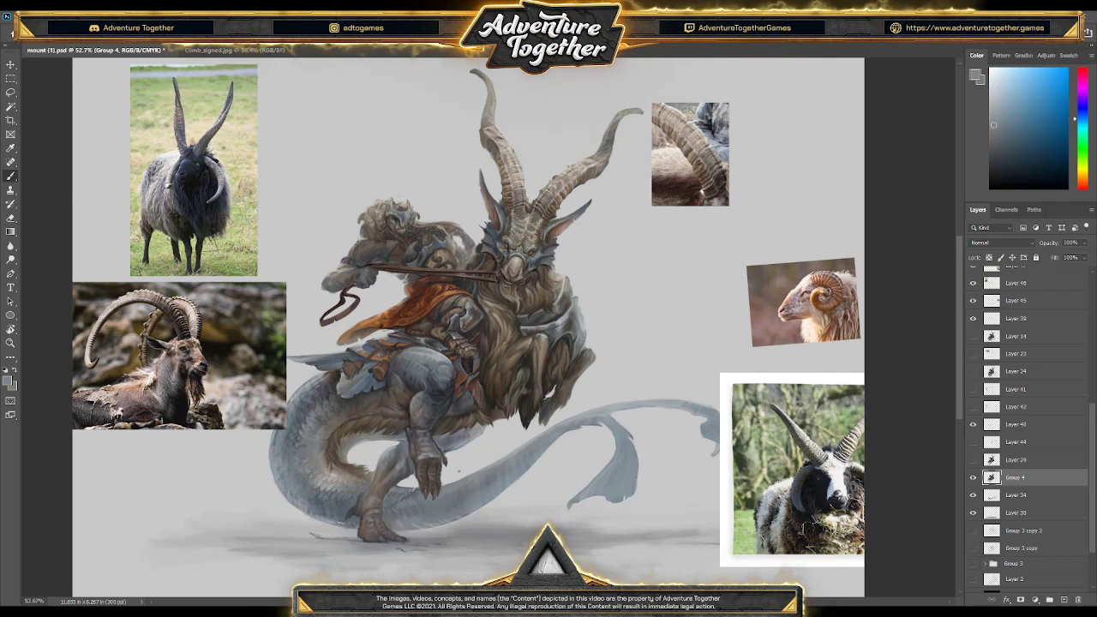
{"action": "left_click", "coordinate": [420, 487], "text": "alt"}
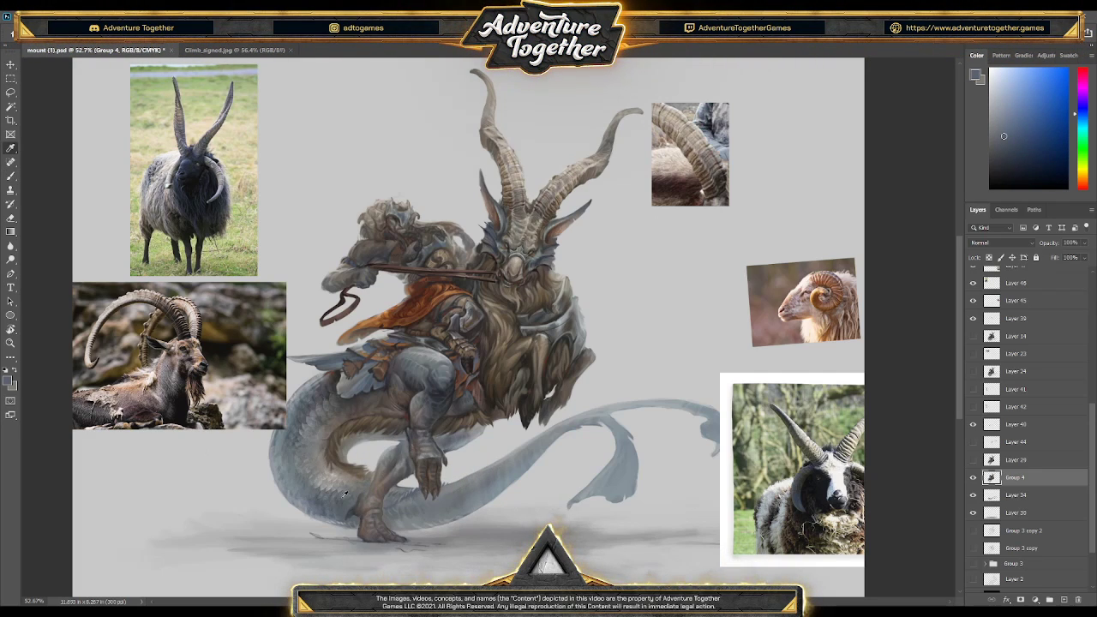
- Mix a dark, muted blue from a sampled tail shadow and shade the scales on the bend beside the foot
{"action": "left_click", "coordinate": [329, 391], "text": "alt"}
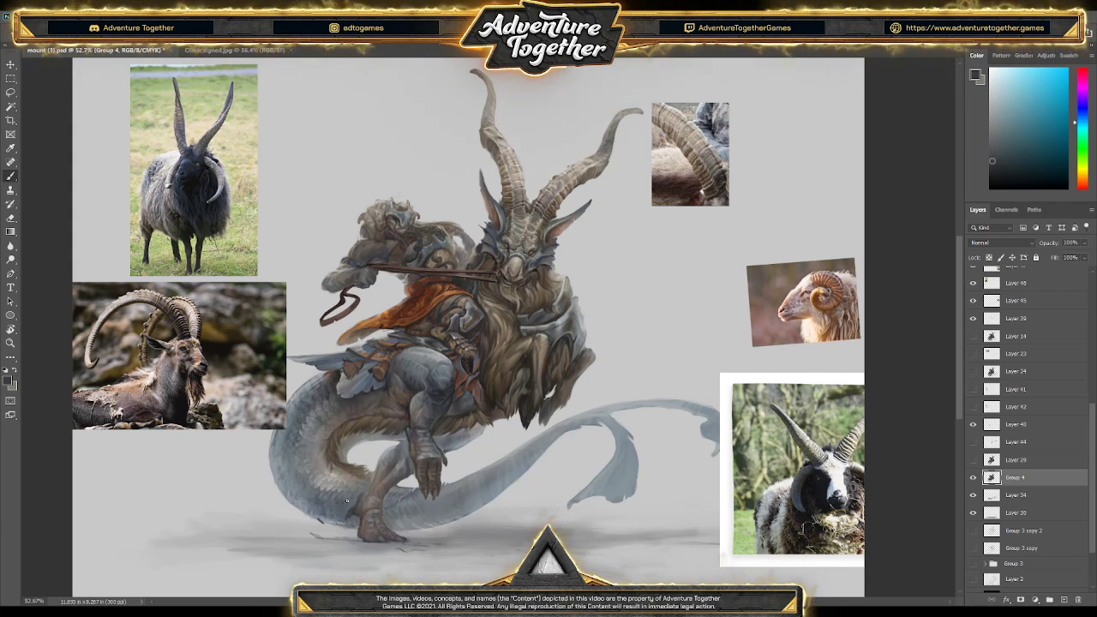
{"action": "left_click", "coordinate": [998, 158]}
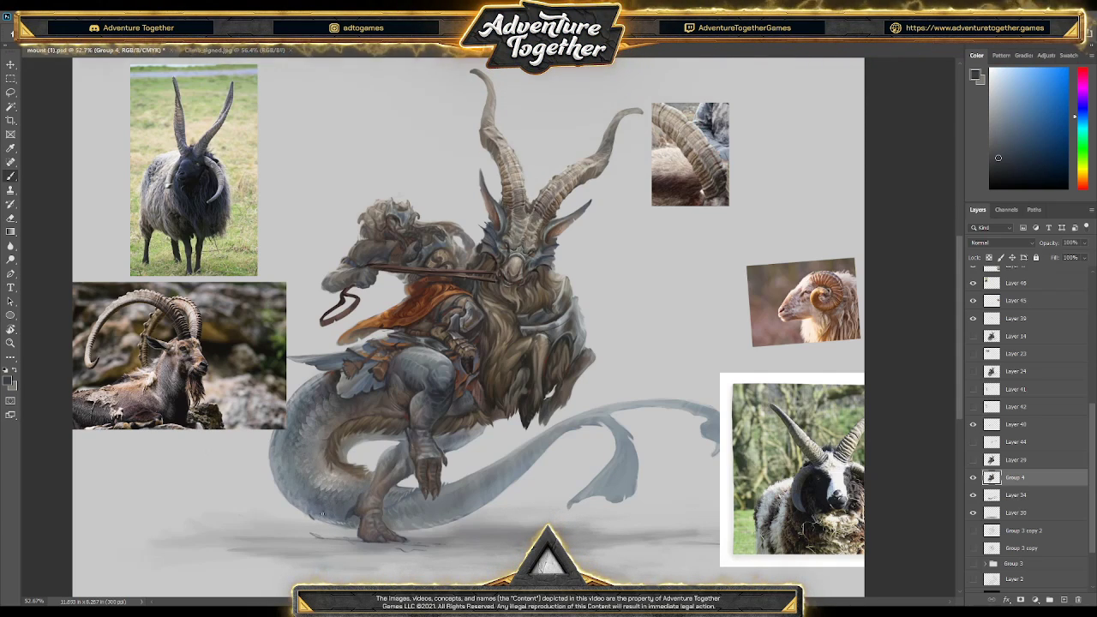
{"action": "left_click", "coordinate": [992, 147]}
{"action": "left_click", "coordinate": [997, 144]}
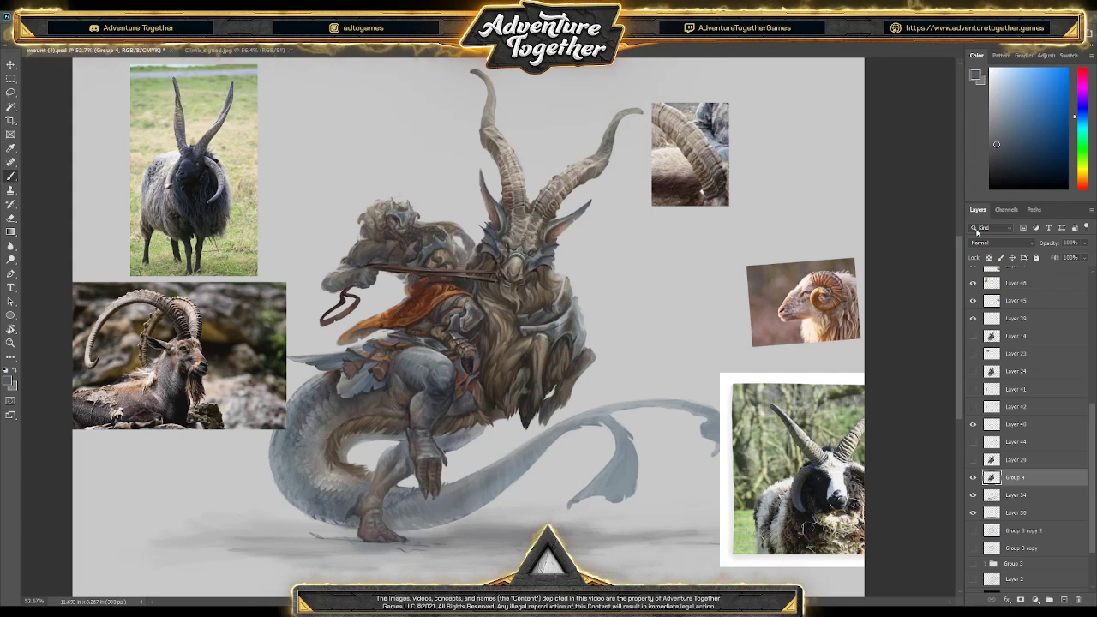
- Touch up the lower tail bend beside the foot with sampled grey tones and save the document
{"action": "left_click", "coordinate": [999, 156]}
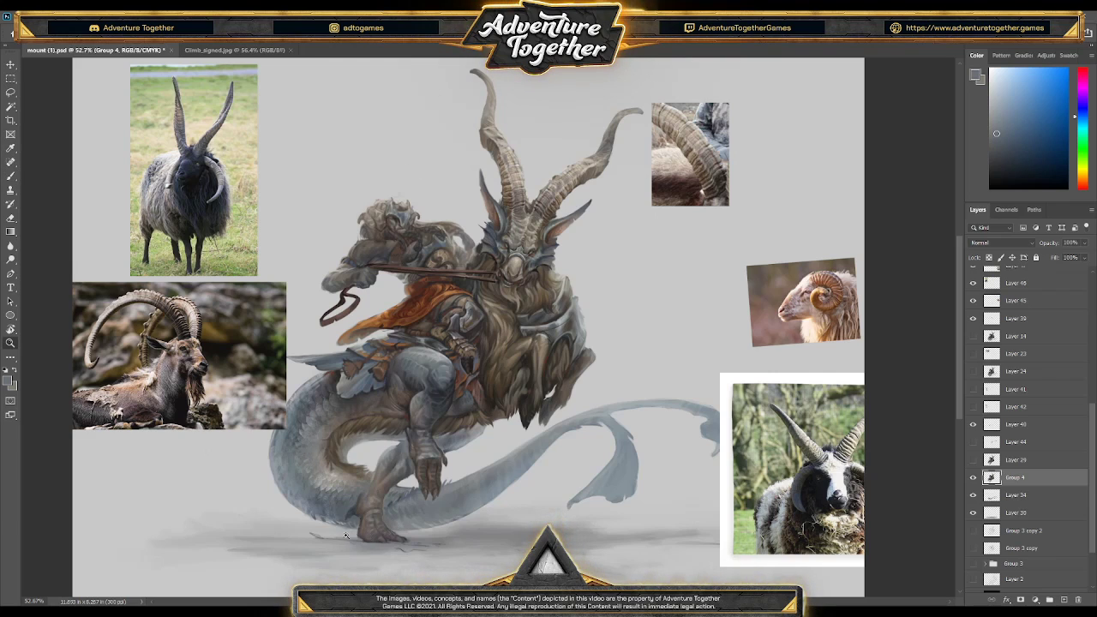
{"action": "scroll", "coordinate": [350, 537], "scroll_direction": "up", "scroll_amount": 1}
{"action": "left_click", "coordinate": [312, 512], "text": "alt"}
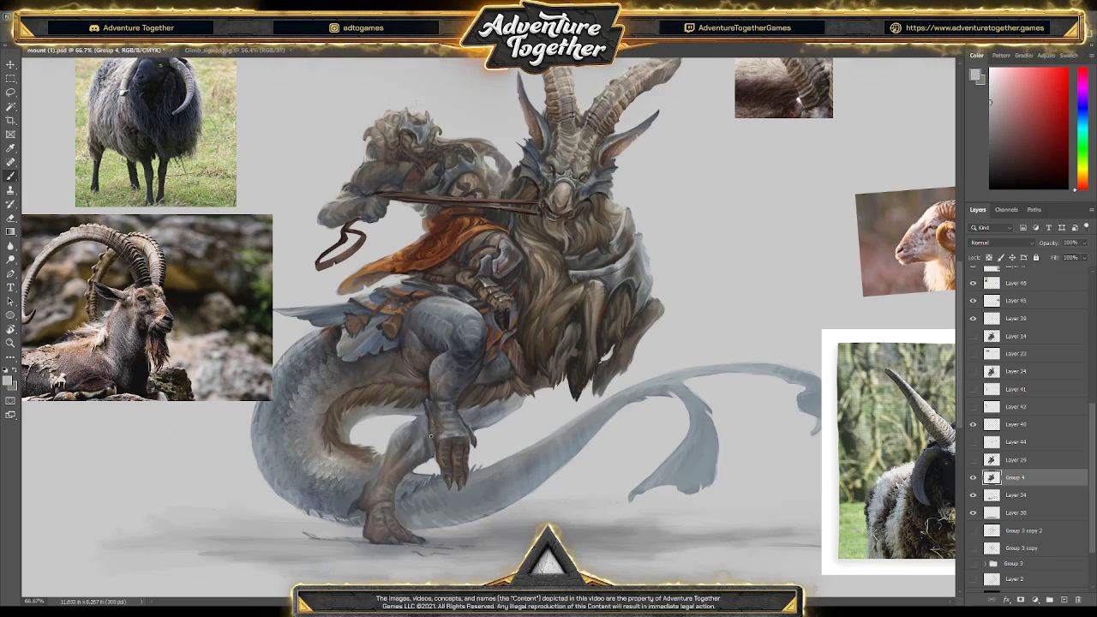
{"action": "left_click", "coordinate": [351, 520], "text": "alt"}
{"action": "left_click_drag", "start_coordinate": [352, 520], "coordinate": [375, 496]}
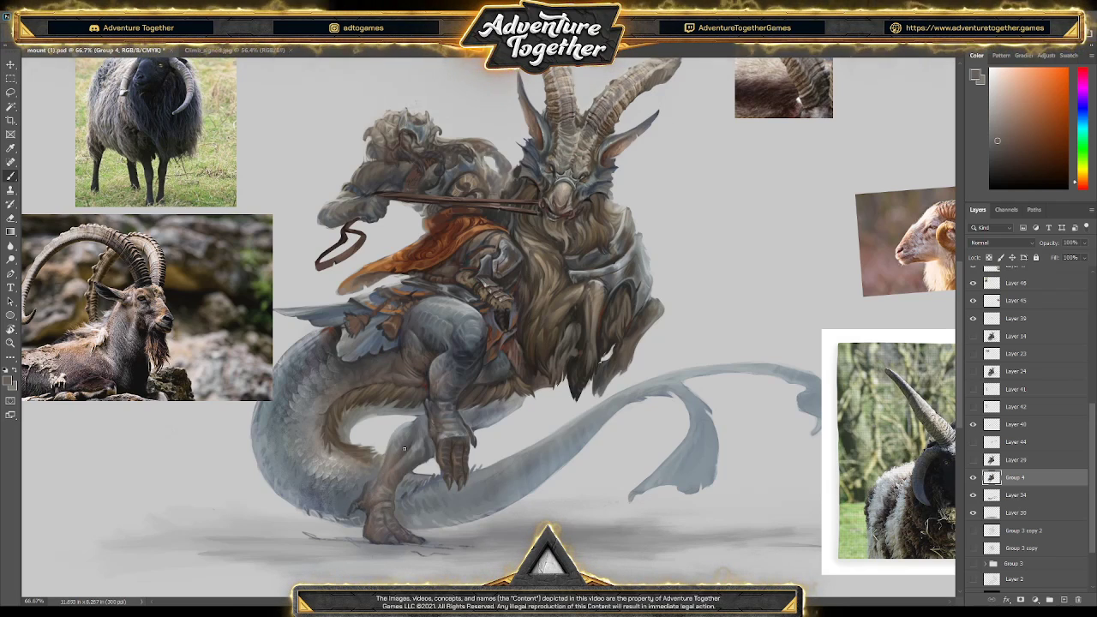
{"action": "key", "text": "ctrl+s"}
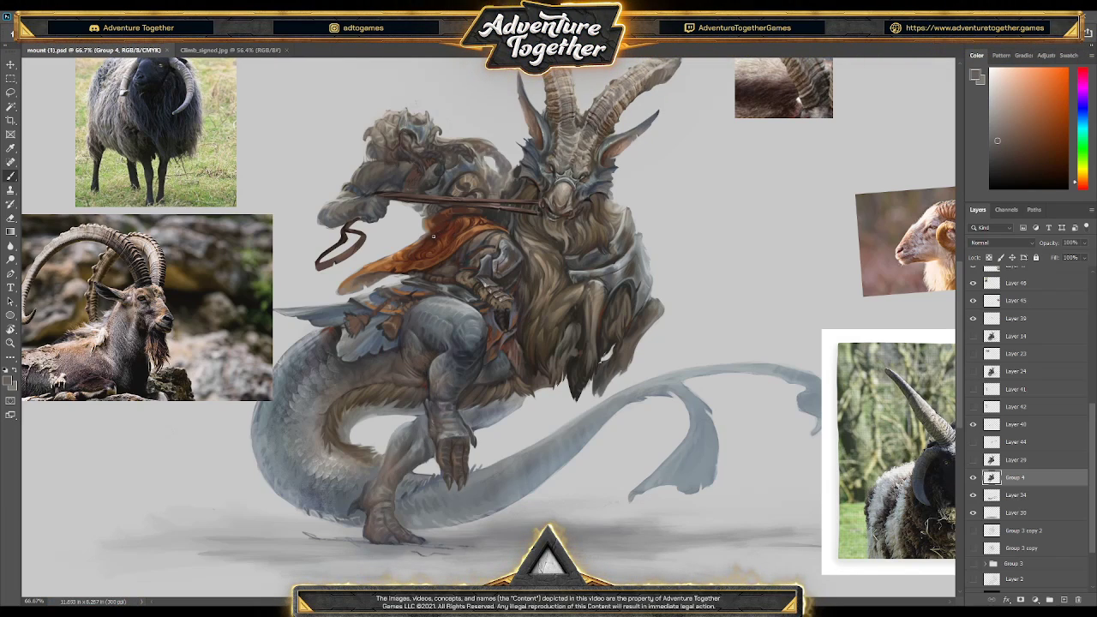
- Blend the tail's inner fur edge and upper scales with sampled warm grey and dark blue-grey tones, and save the document
{"action": "left_click", "coordinate": [370, 465], "text": "alt"}
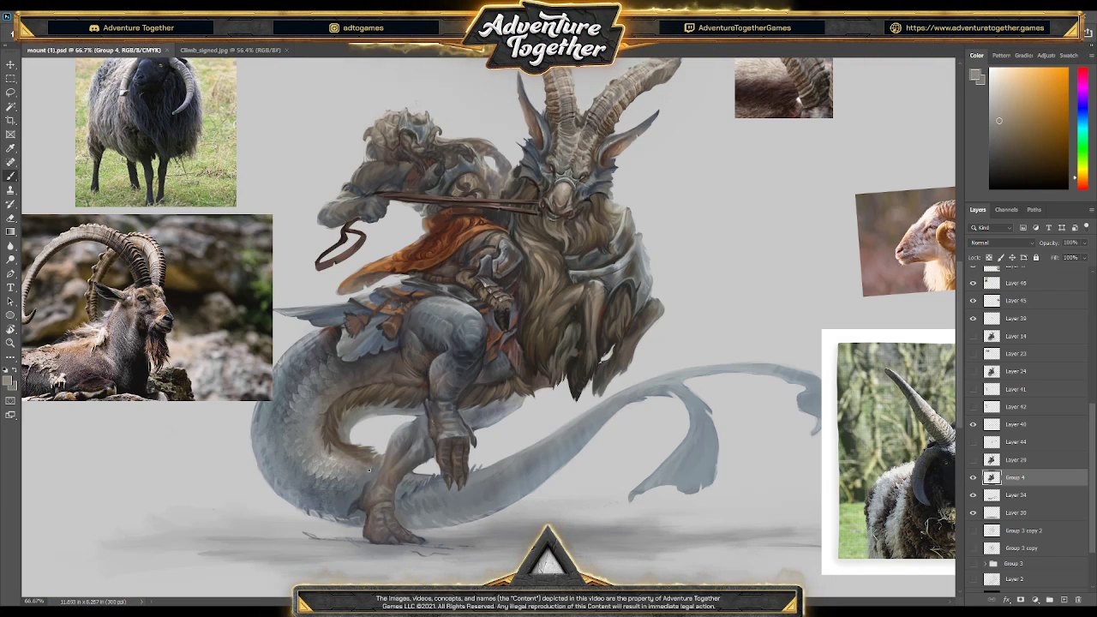
{"action": "left_click_drag", "start_coordinate": [366, 471], "coordinate": [343, 463]}
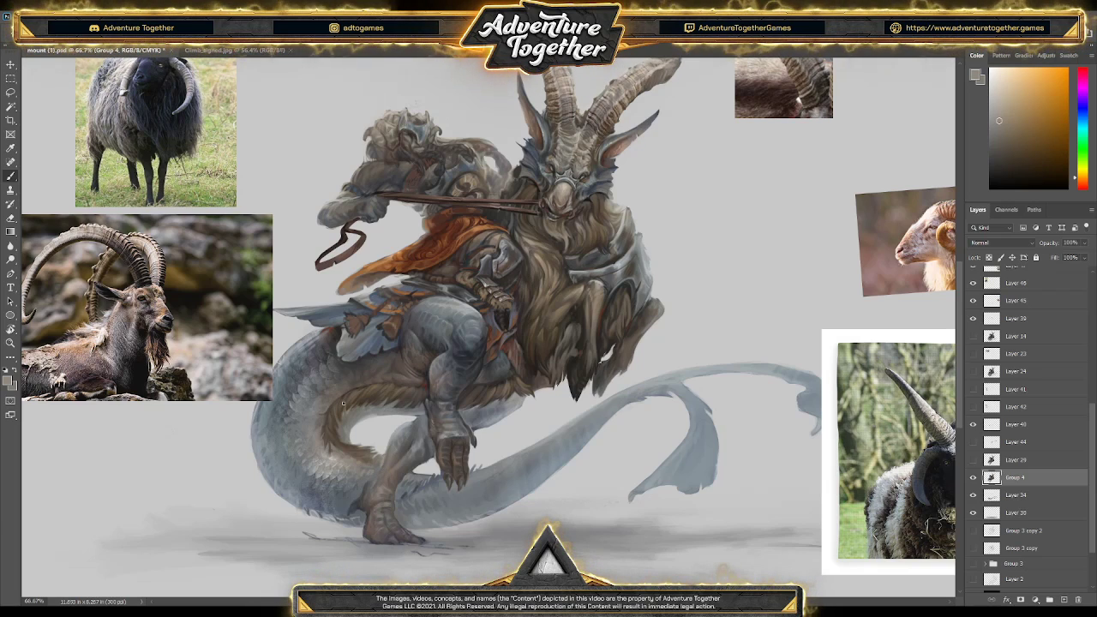
{"action": "left_click", "coordinate": [312, 373], "text": "alt"}
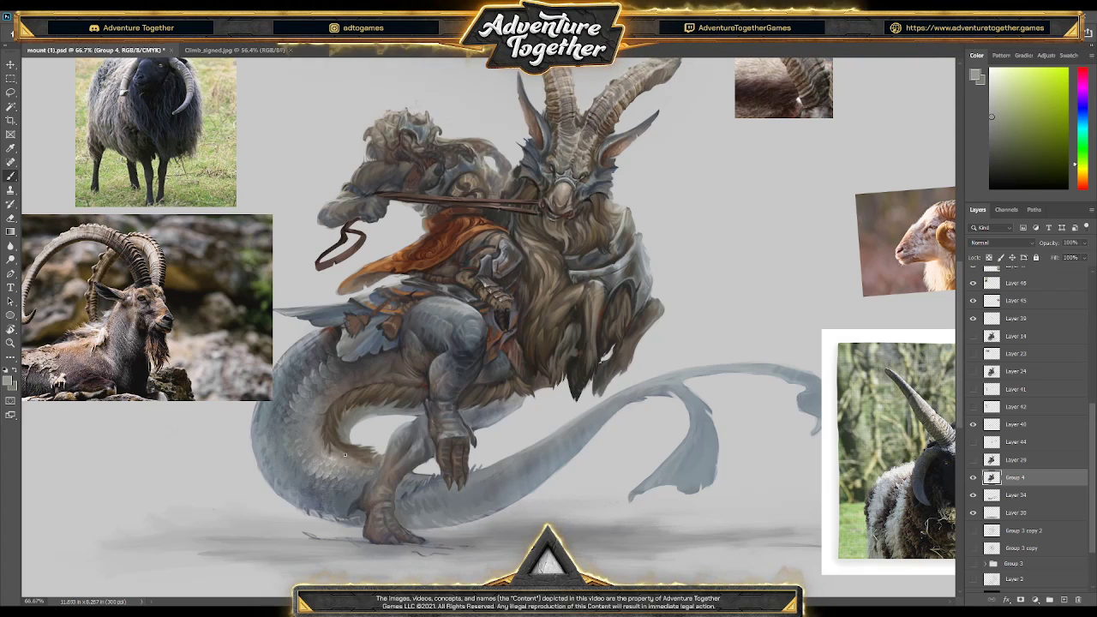
{"action": "left_click", "coordinate": [324, 367], "text": "alt"}
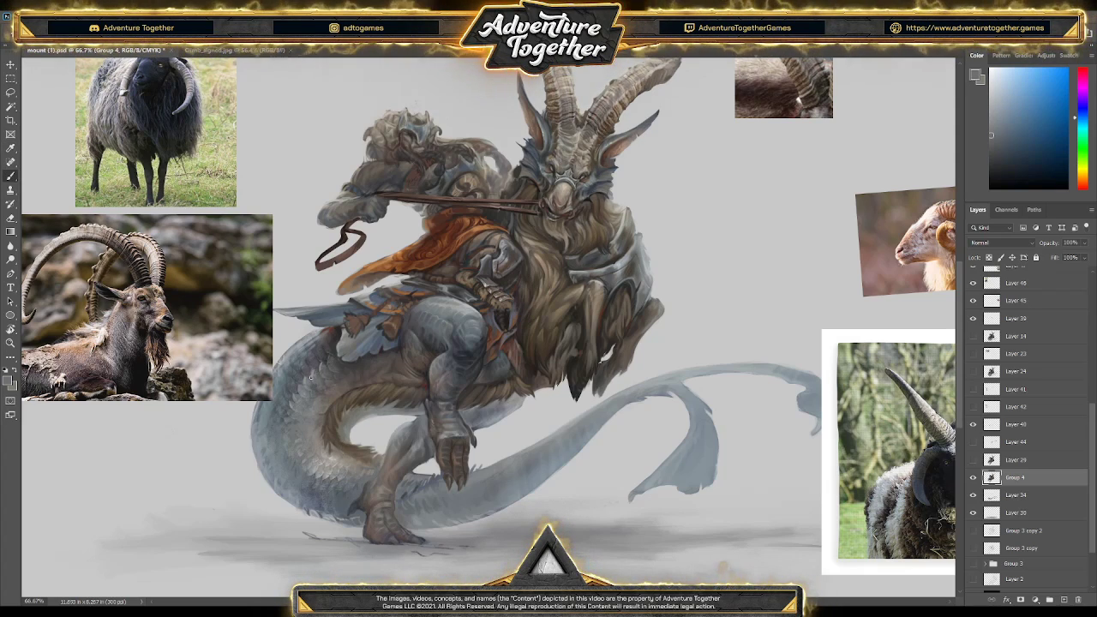
{"action": "left_click", "coordinate": [310, 367], "text": "alt"}
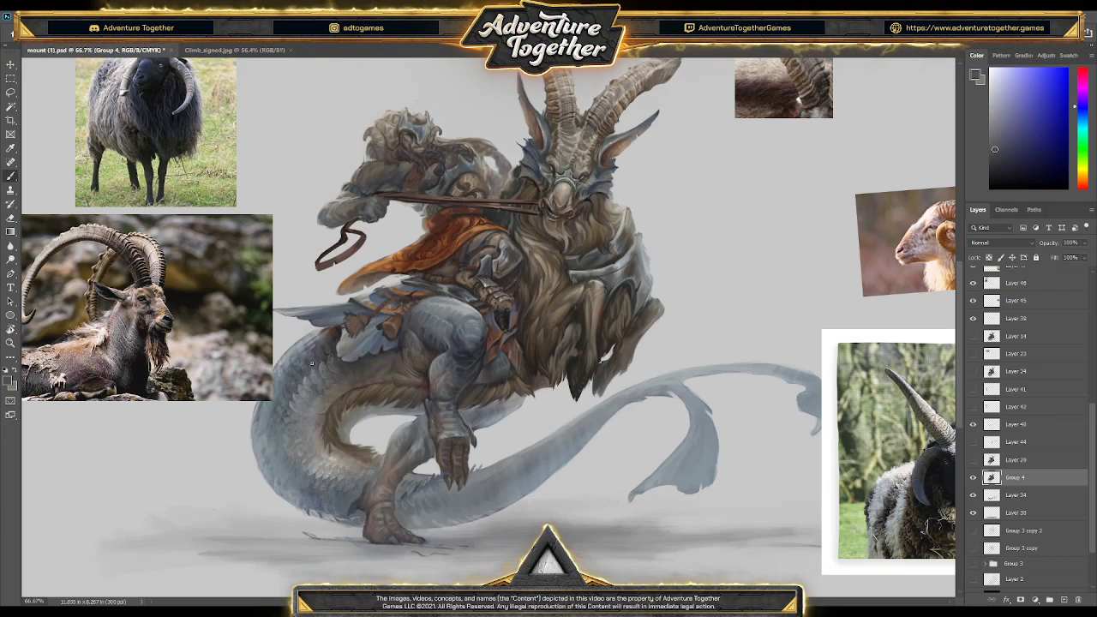
{"action": "left_click", "coordinate": [317, 351], "text": "alt"}
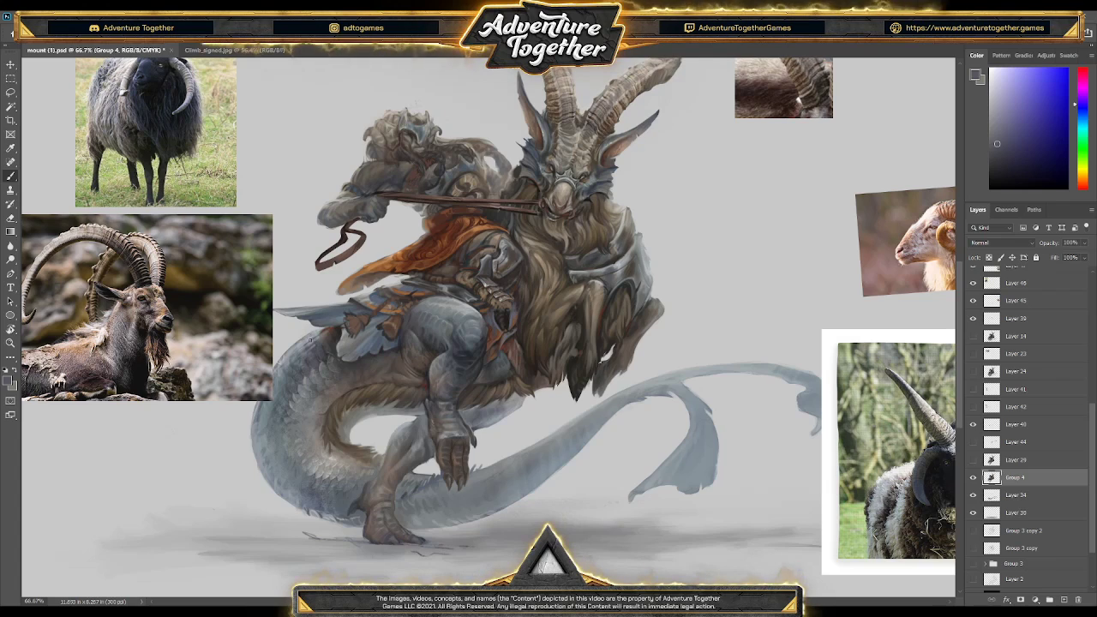
{"action": "key", "text": "ctrl+s"}
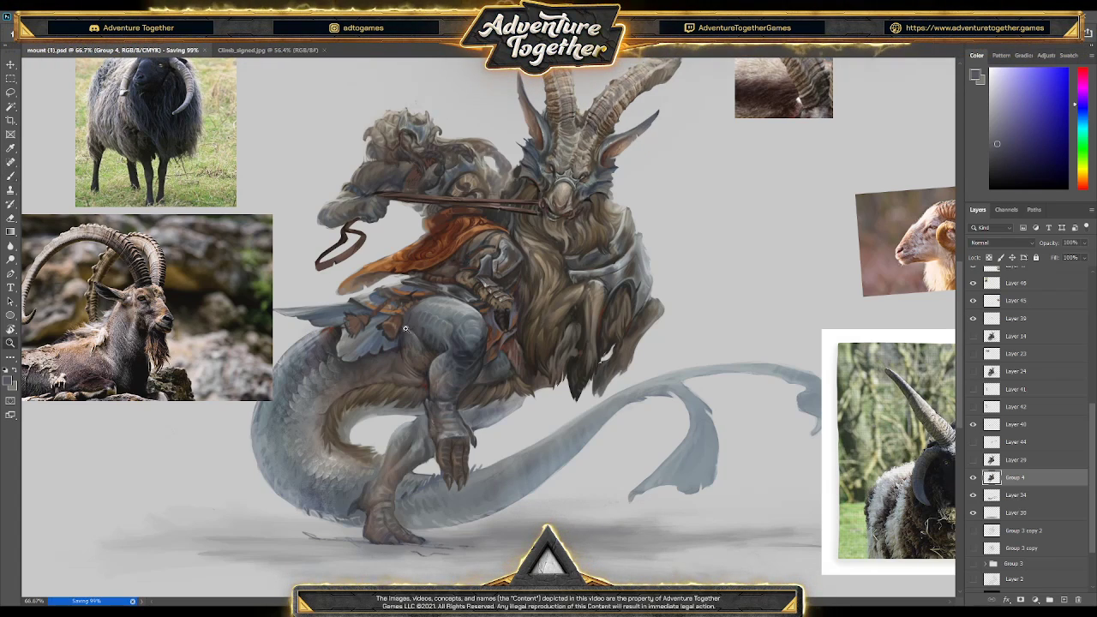
{"action": "scroll", "coordinate": [421, 379], "scroll_direction": "down", "scroll_amount": 2}
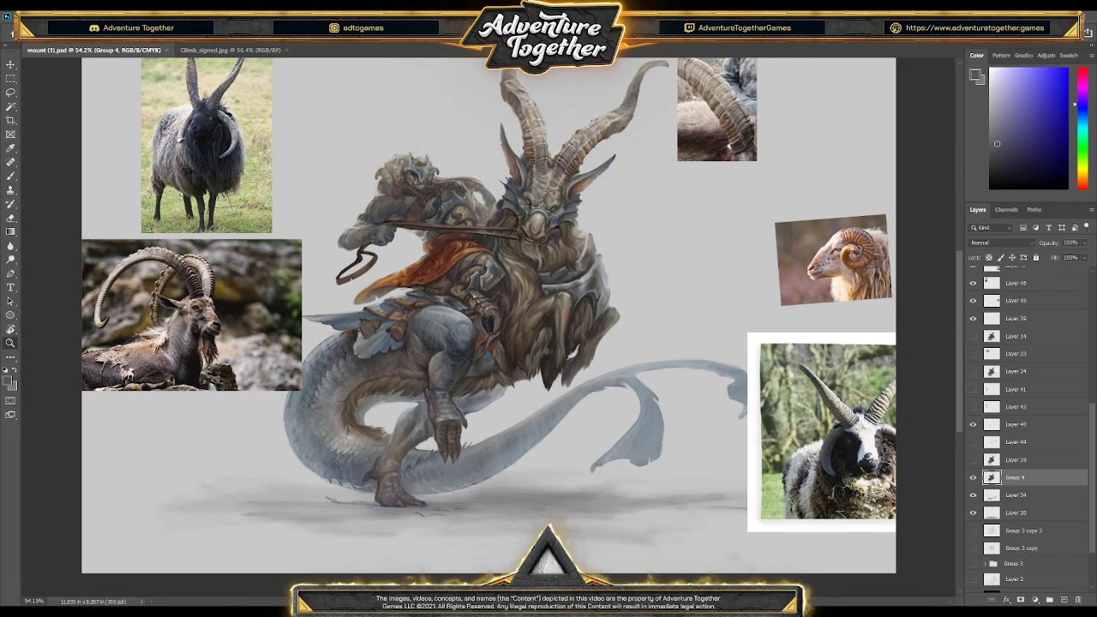
{"action": "scroll", "coordinate": [442, 575], "scroll_direction": "right", "scroll_amount": 2}
{"action": "scroll", "coordinate": [409, 472], "scroll_direction": "up", "scroll_amount": 3}
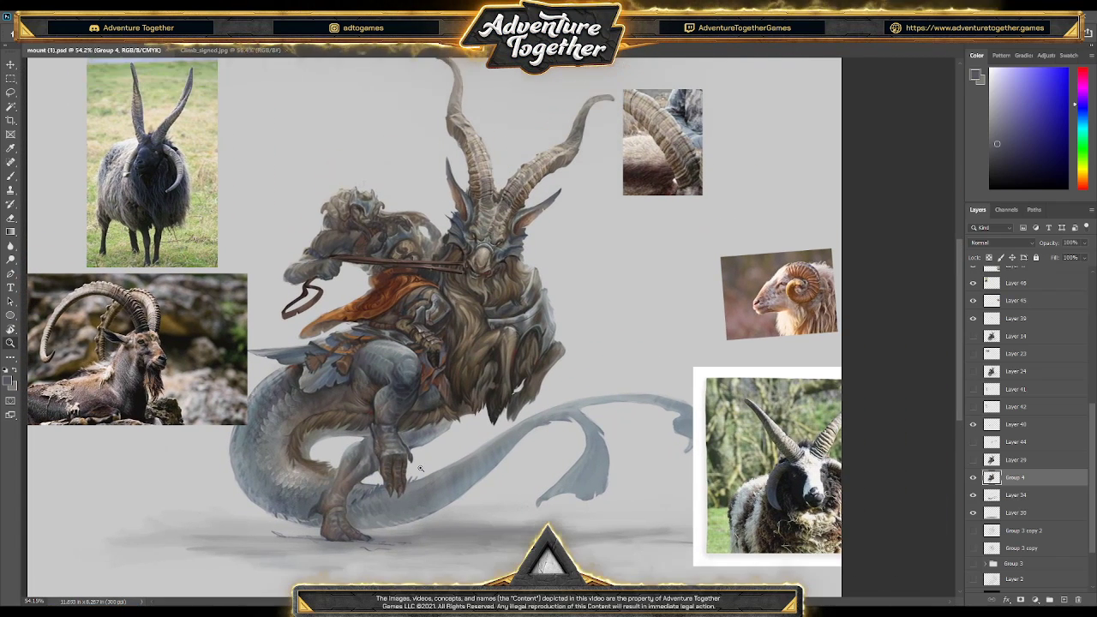
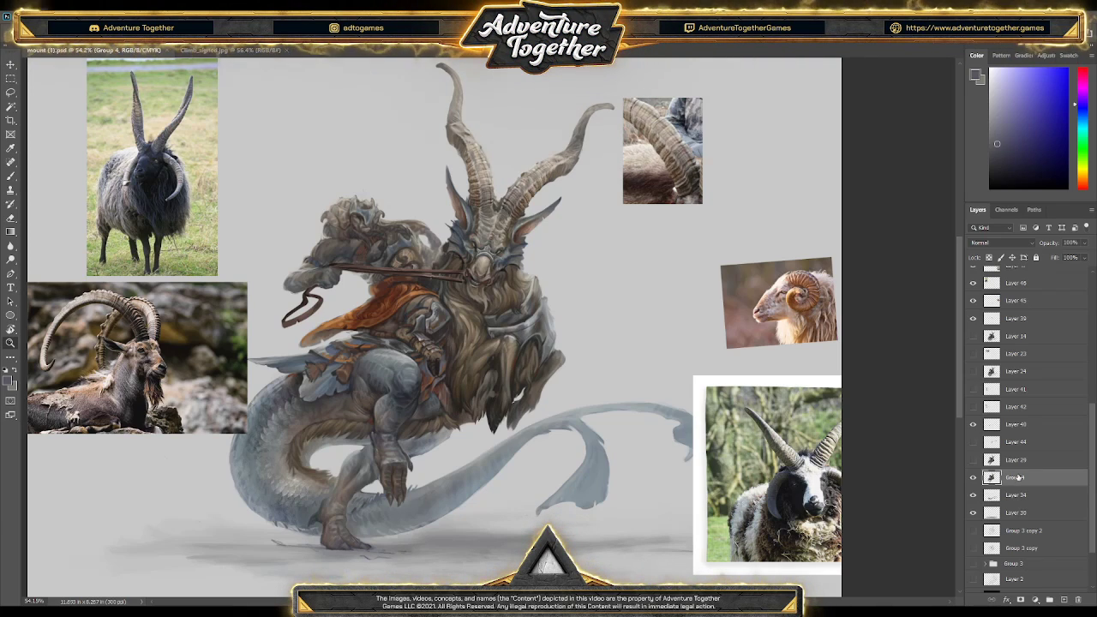
{"action": "key", "text": "ctrl+v"}
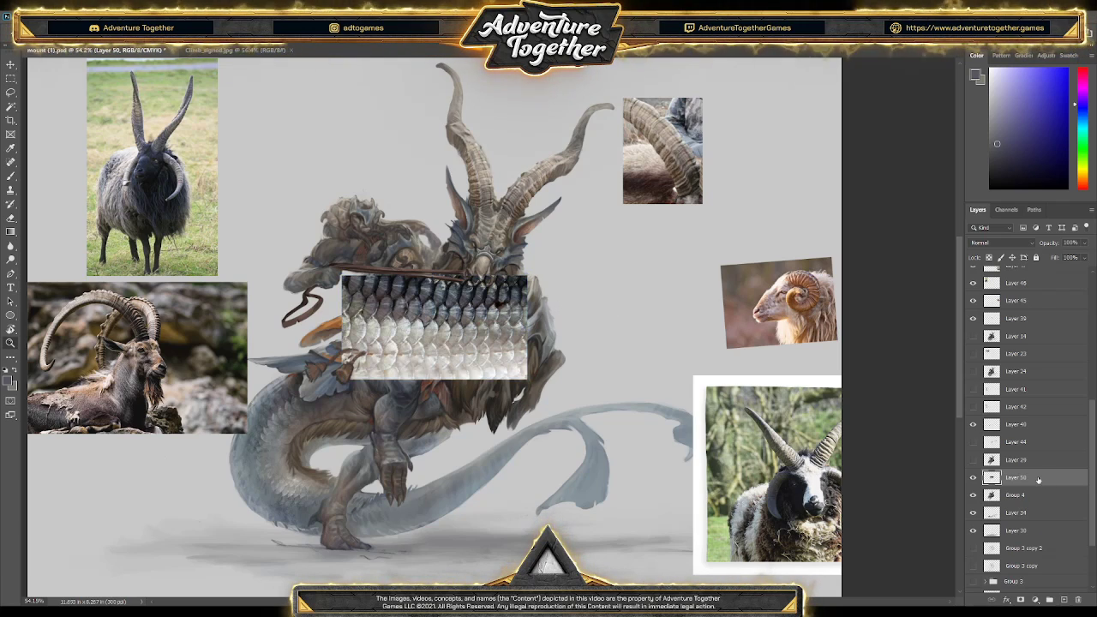
{"action": "key", "text": "ctrl+z"}
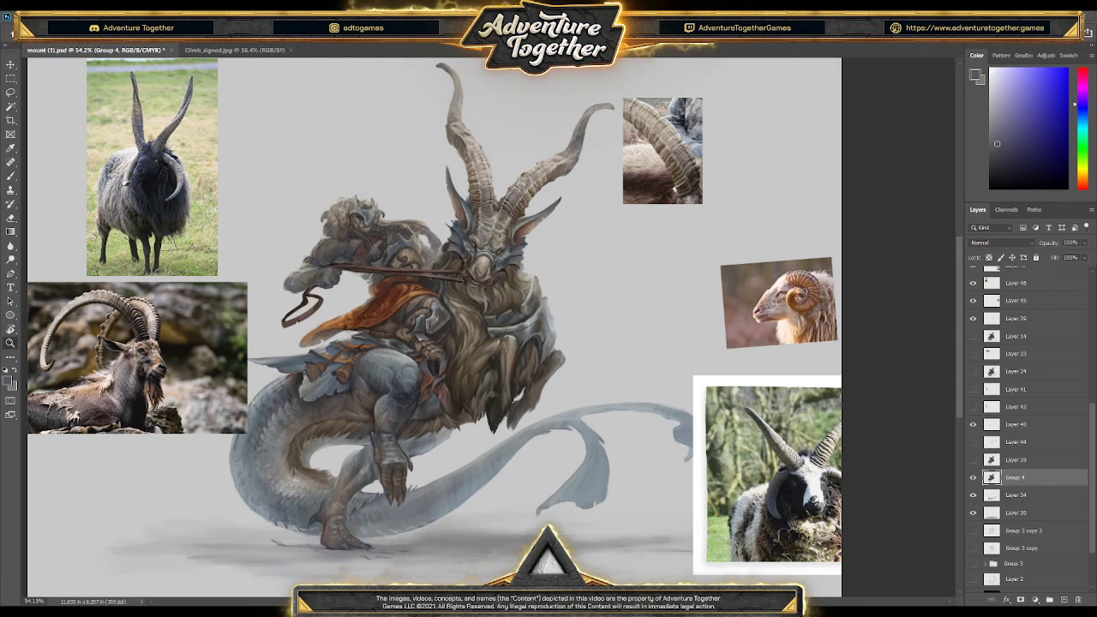
{"action": "key", "text": "ctrl+shift+z"}
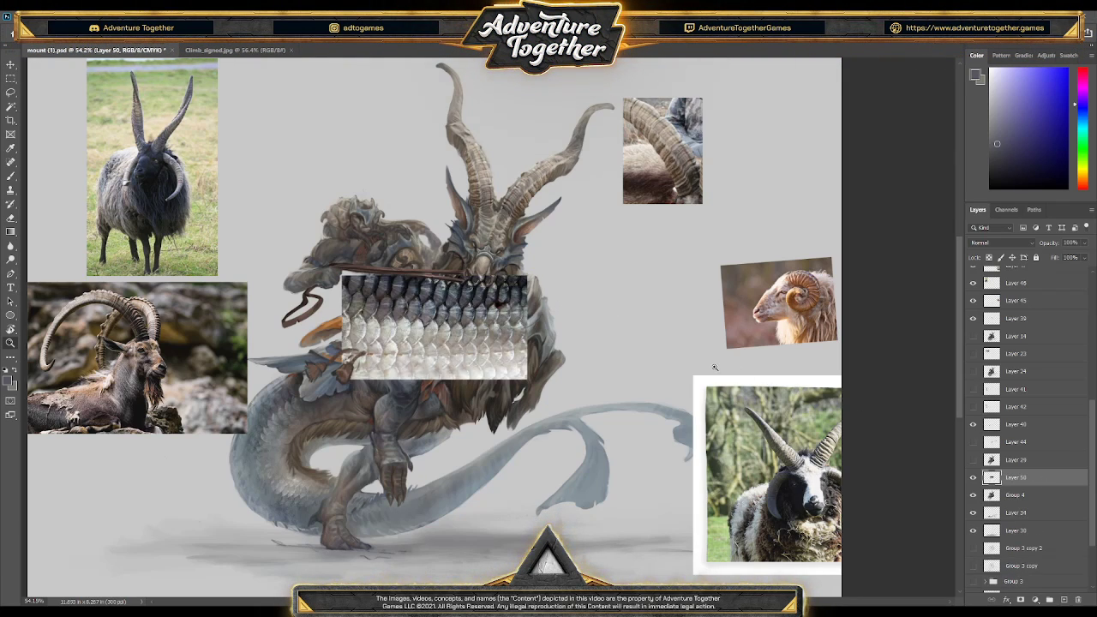
{"action": "key", "text": "ctrl+z"}
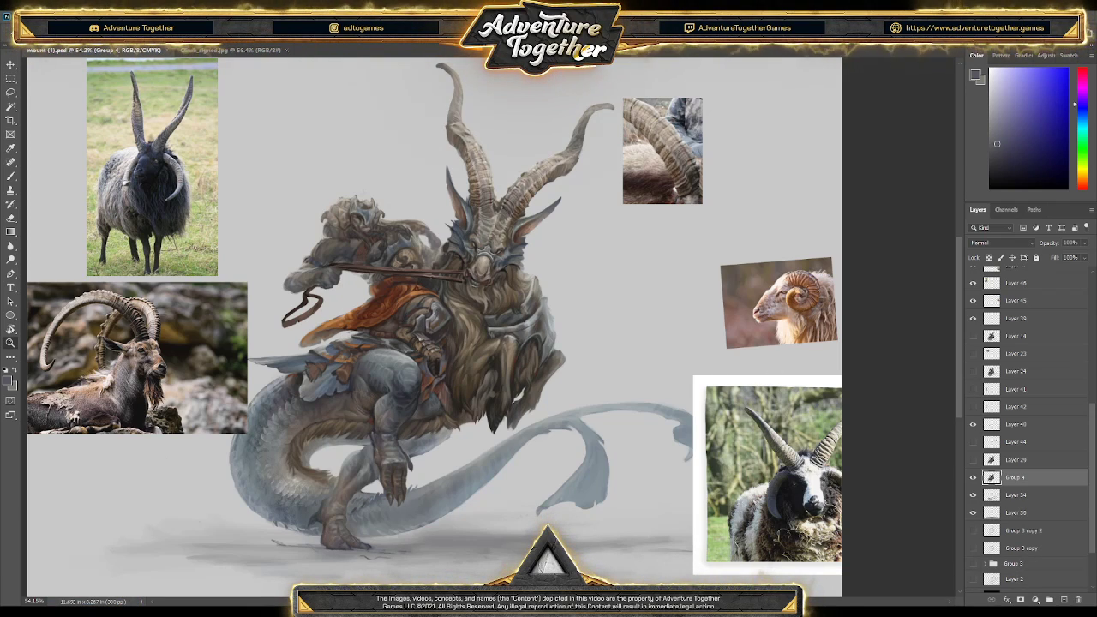
- Add the orange fur photo on a new layer above the painting and place it, slightly rotated, beside the beast
{"action": "key", "text": "ctrl+shift+z"}
{"action": "key", "text": "ctrl+shift+z"}
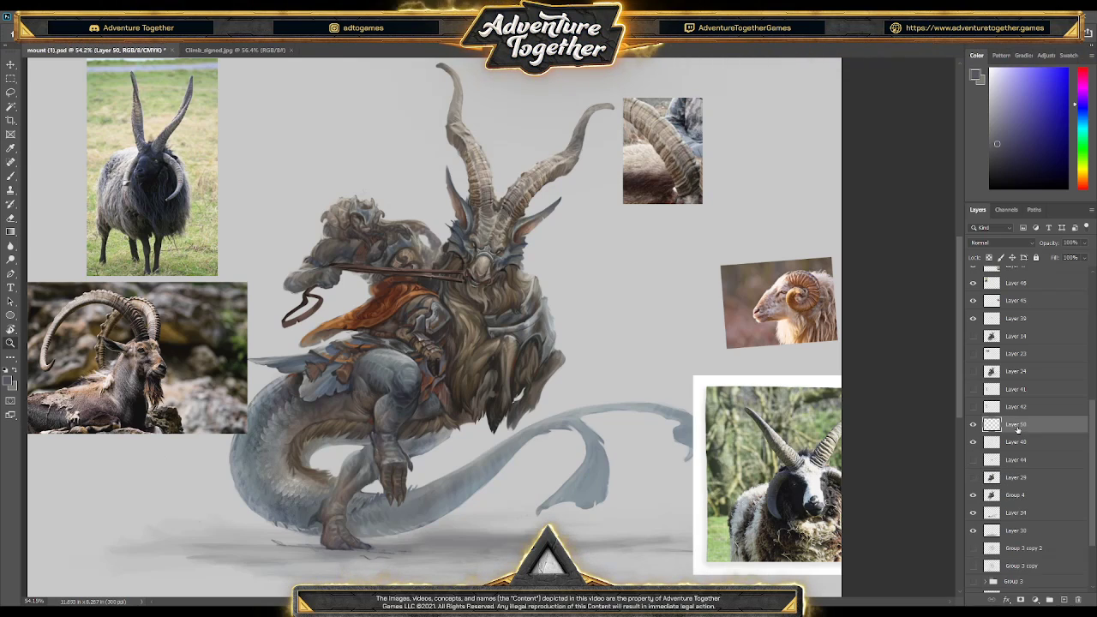
{"action": "left_click_drag", "start_coordinate": [551, 288], "coordinate": [474, 443]}
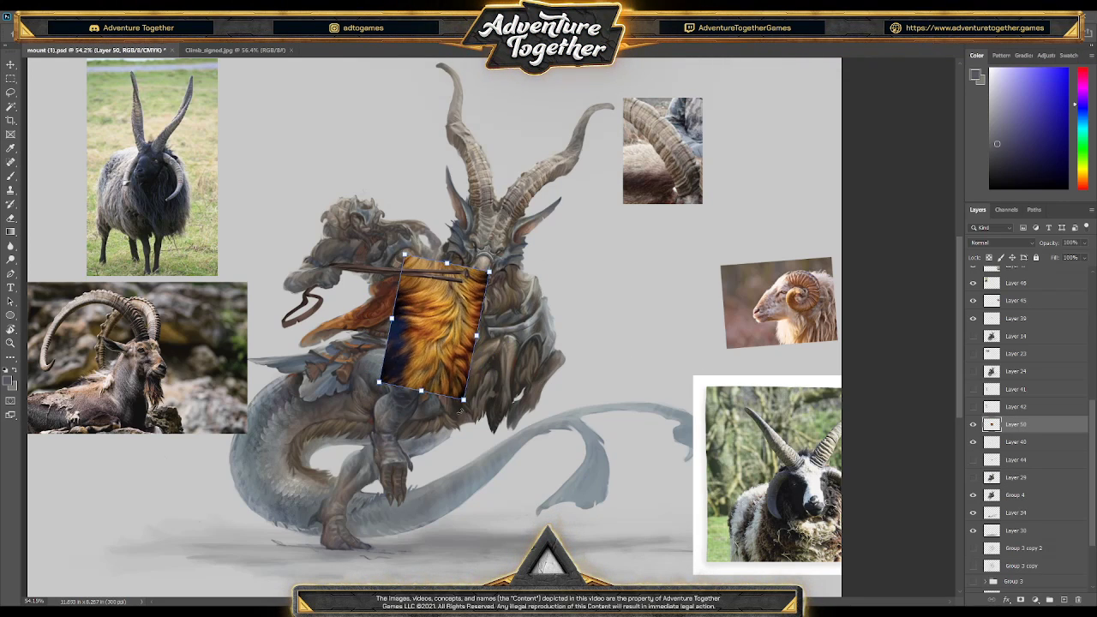
{"action": "left_click_drag", "start_coordinate": [447, 329], "coordinate": [638, 314]}
{"action": "key", "text": "Return"}
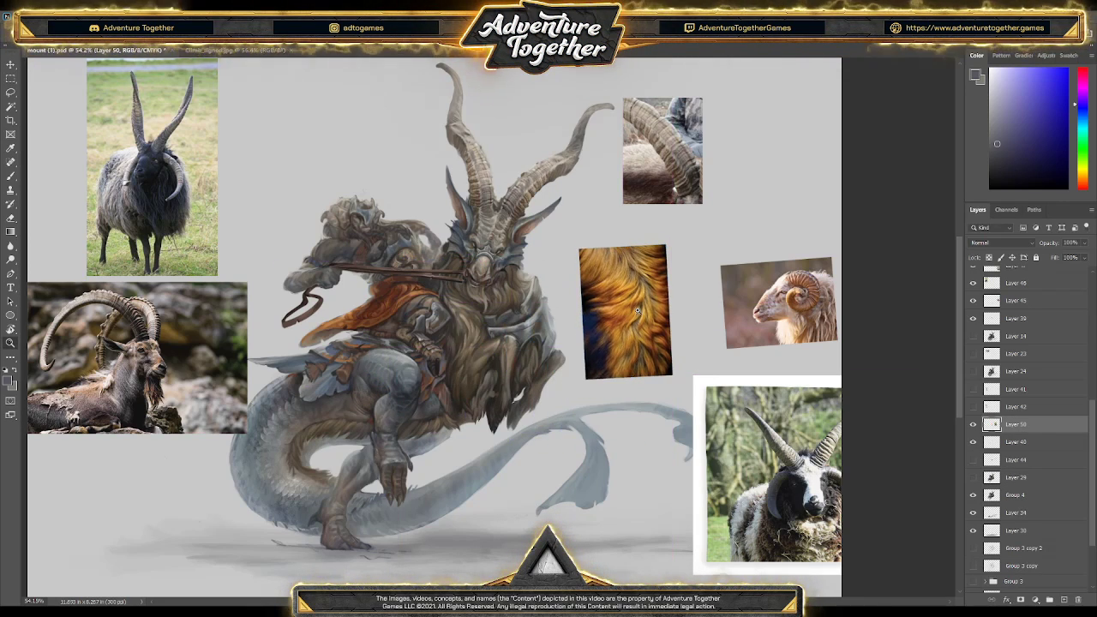
- Move the fur photo over the beast's chest and set its layer's blend mode to Overlay
{"action": "scroll", "coordinate": [661, 308], "scroll_direction": "up", "scroll_amount": 3}
{"action": "scroll", "coordinate": [666, 303], "scroll_direction": "down", "scroll_amount": 1}
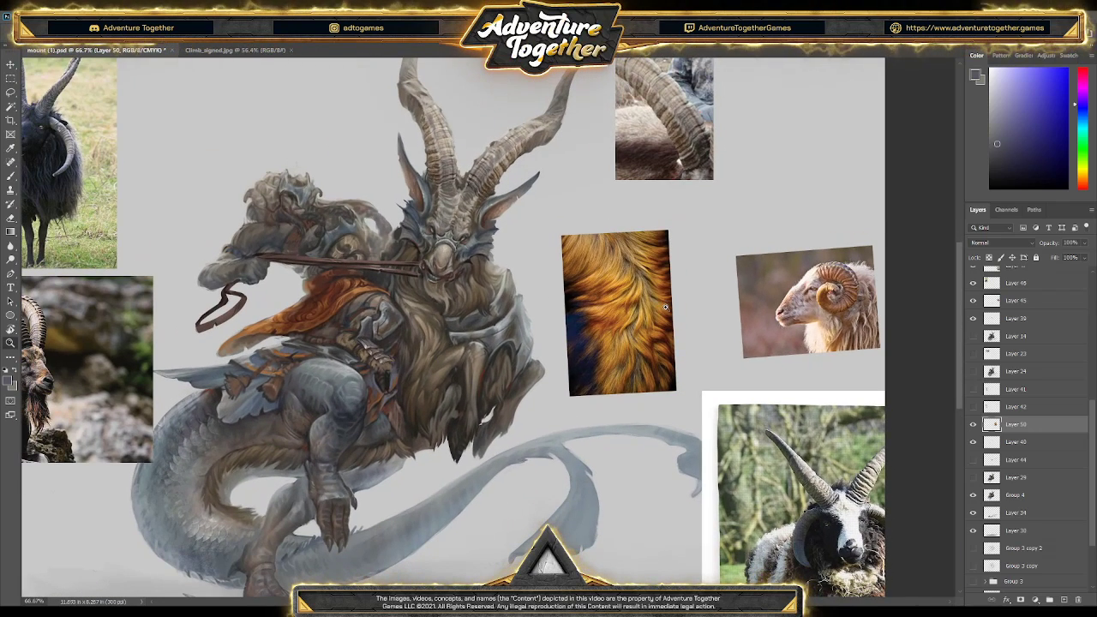
{"action": "left_click_drag", "start_coordinate": [589, 263], "coordinate": [420, 299]}
{"action": "left_click_drag", "start_coordinate": [461, 257], "coordinate": [489, 285]}
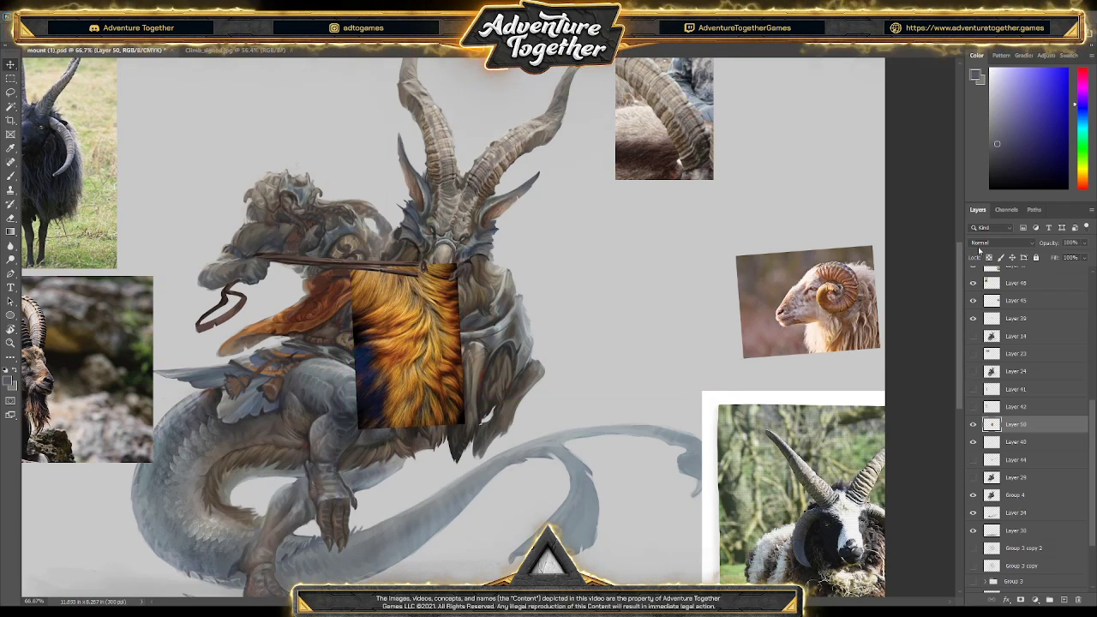
{"action": "scroll", "coordinate": [979, 247], "scroll_direction": "down", "scroll_amount": 12}
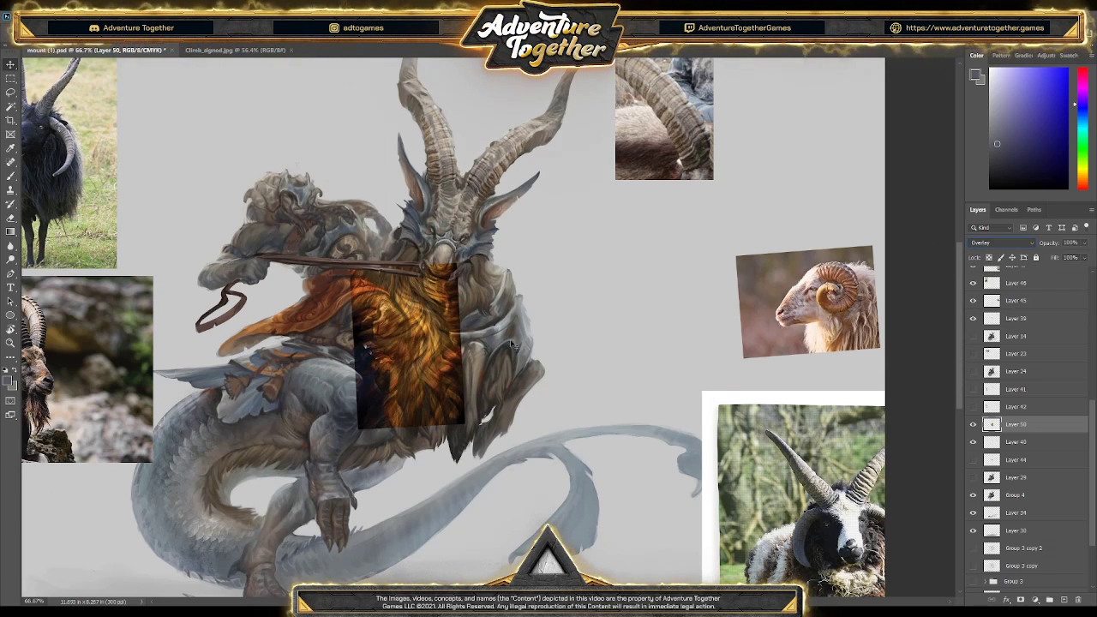
{"action": "left_click_drag", "start_coordinate": [451, 365], "coordinate": [449, 375]}
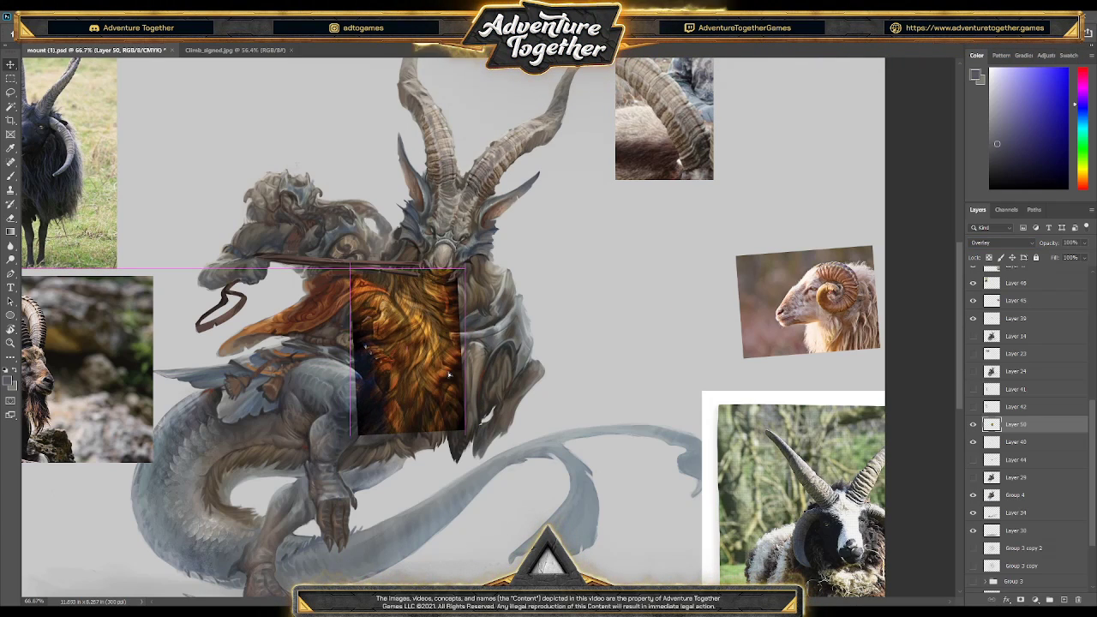
- Rotate the fur texture diagonally across the beast's neck and chest to follow the direction of the painted fur
{"action": "scroll", "coordinate": [443, 358], "scroll_direction": "up", "scroll_amount": 3}
{"action": "key", "text": "ctrl+t"}
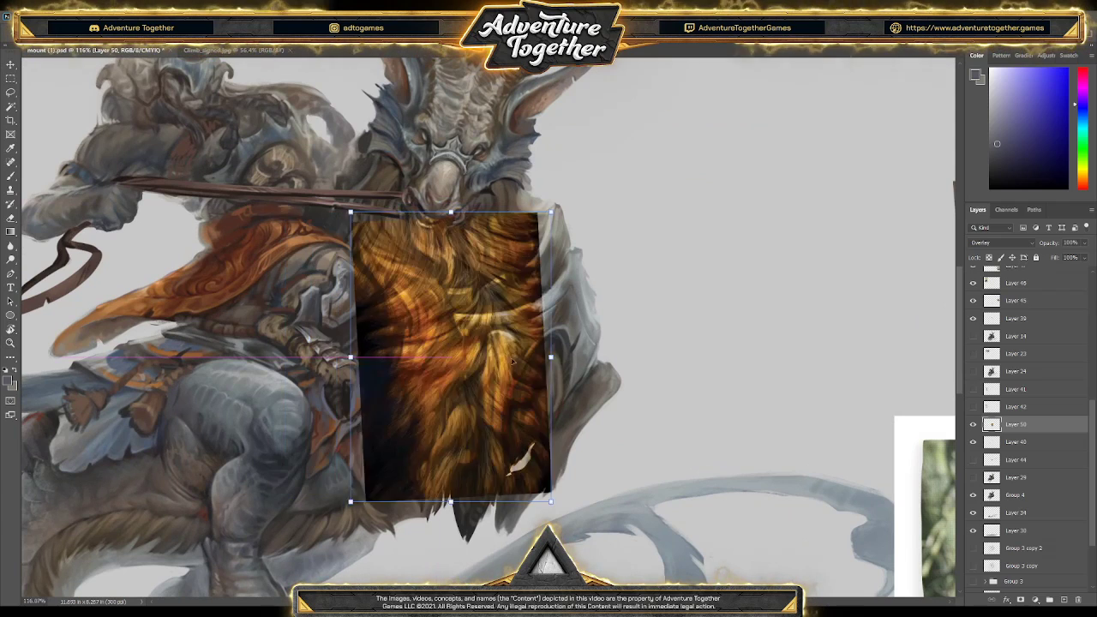
{"action": "left_click_drag", "start_coordinate": [449, 369], "coordinate": [447, 338]}
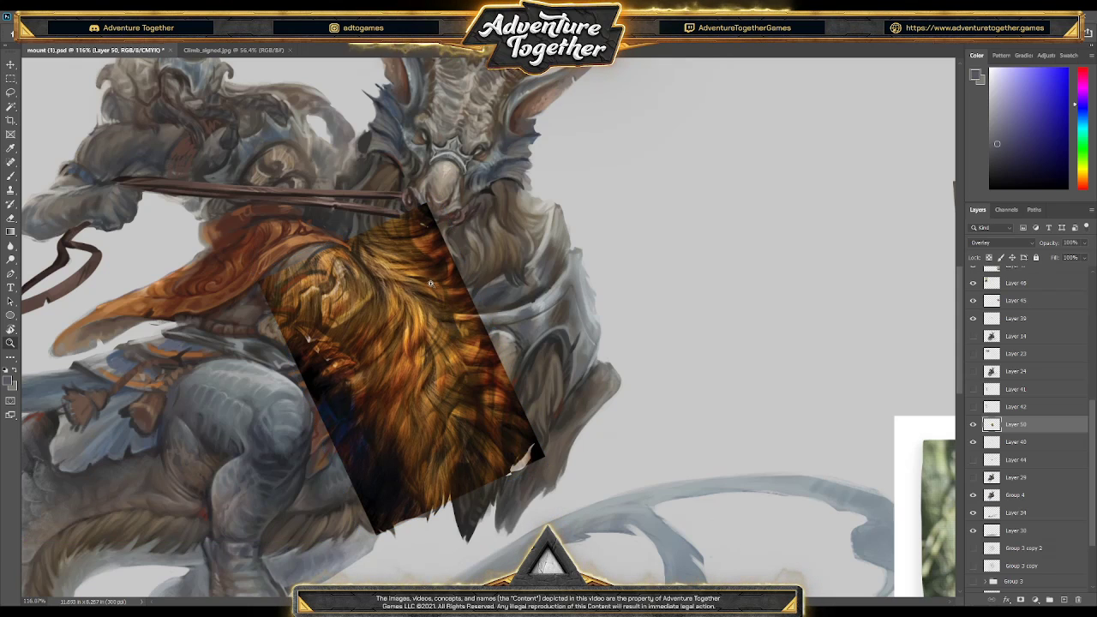
{"action": "scroll", "coordinate": [431, 281], "scroll_direction": "down", "scroll_amount": 3}
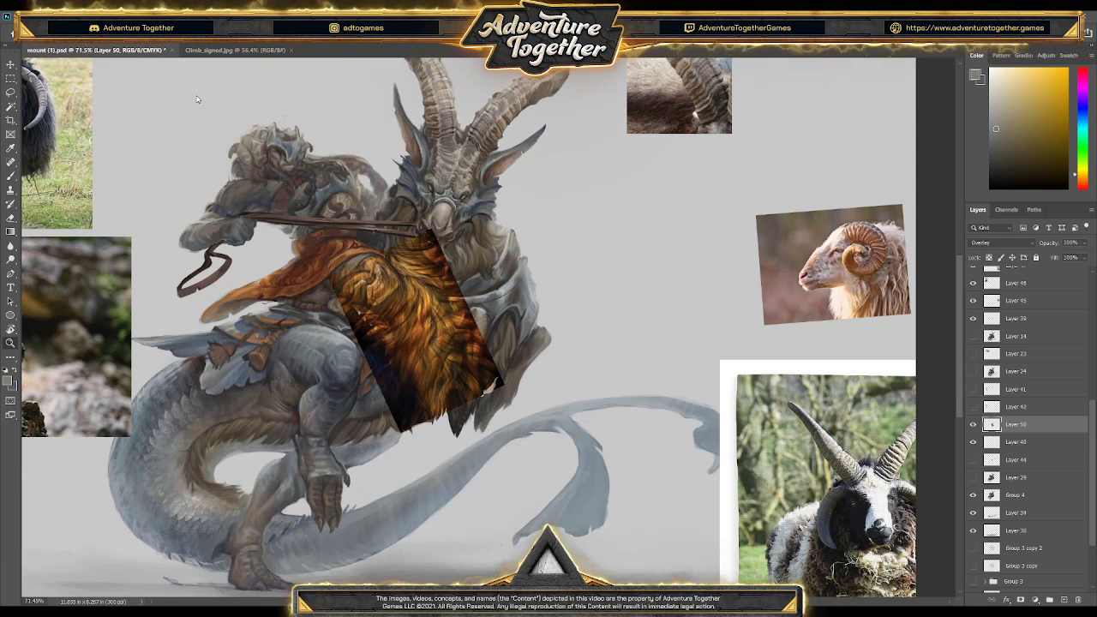
- Desaturate the fur texture and lighten its dark tones to match the beast's brown chest fur
{"action": "key", "text": "alt"}
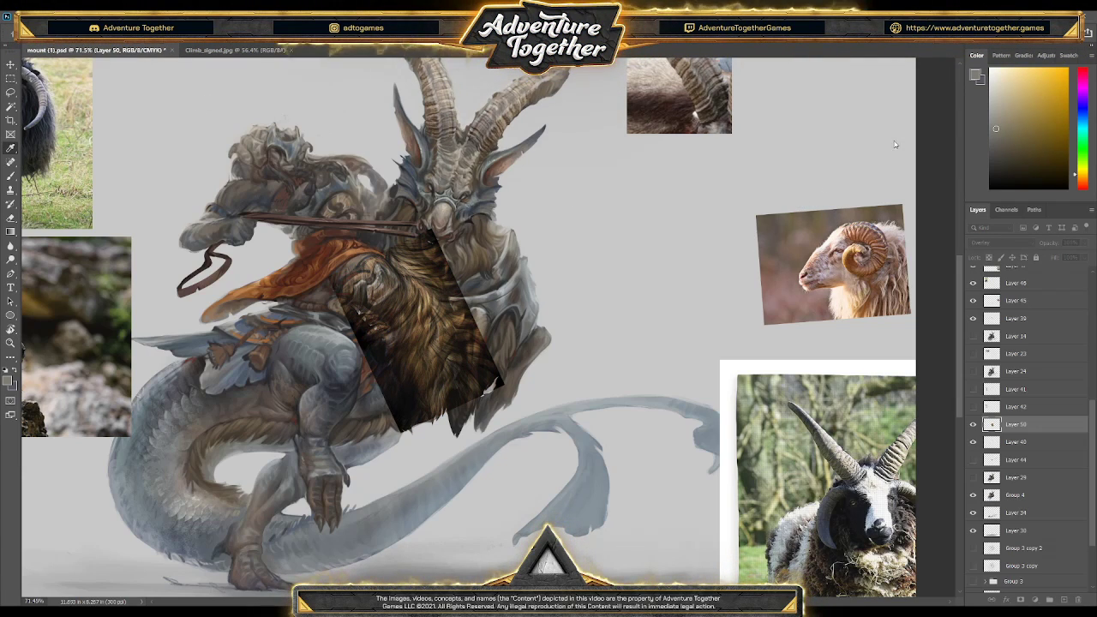
{"action": "left_click", "coordinate": [973, 424]}
{"action": "left_click", "coordinate": [973, 425]}
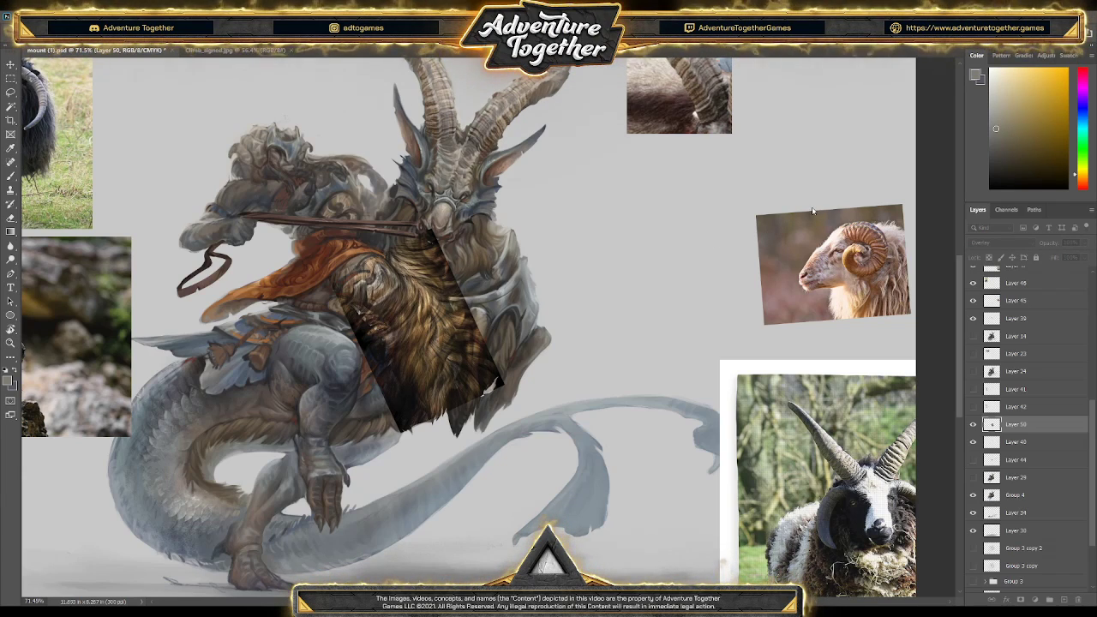
{"action": "key", "text": "0"}
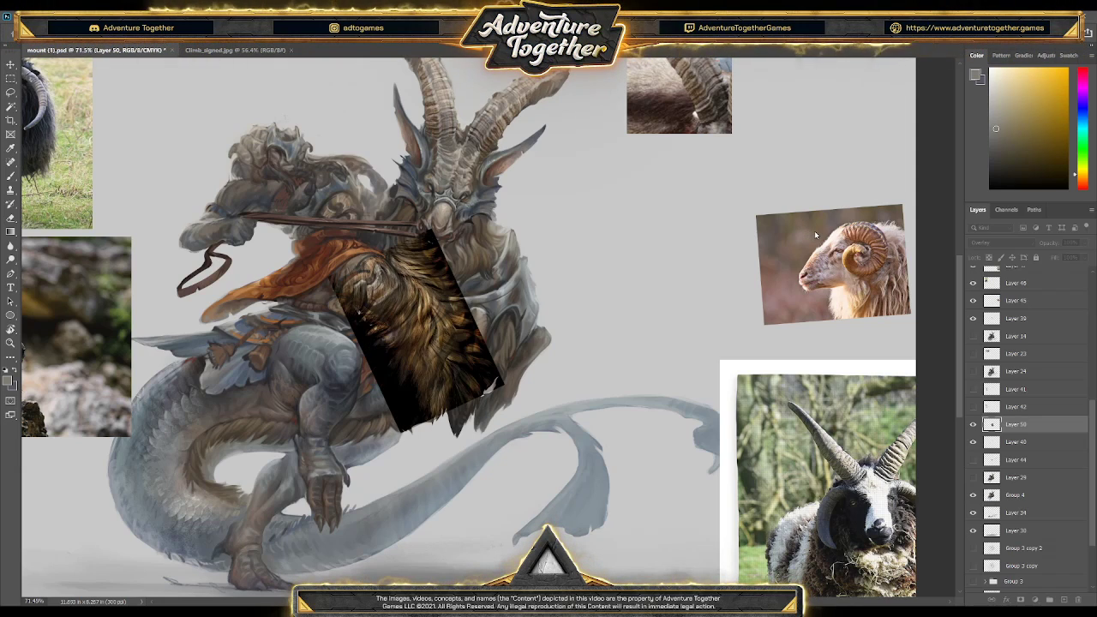
{"action": "key", "text": "5"}
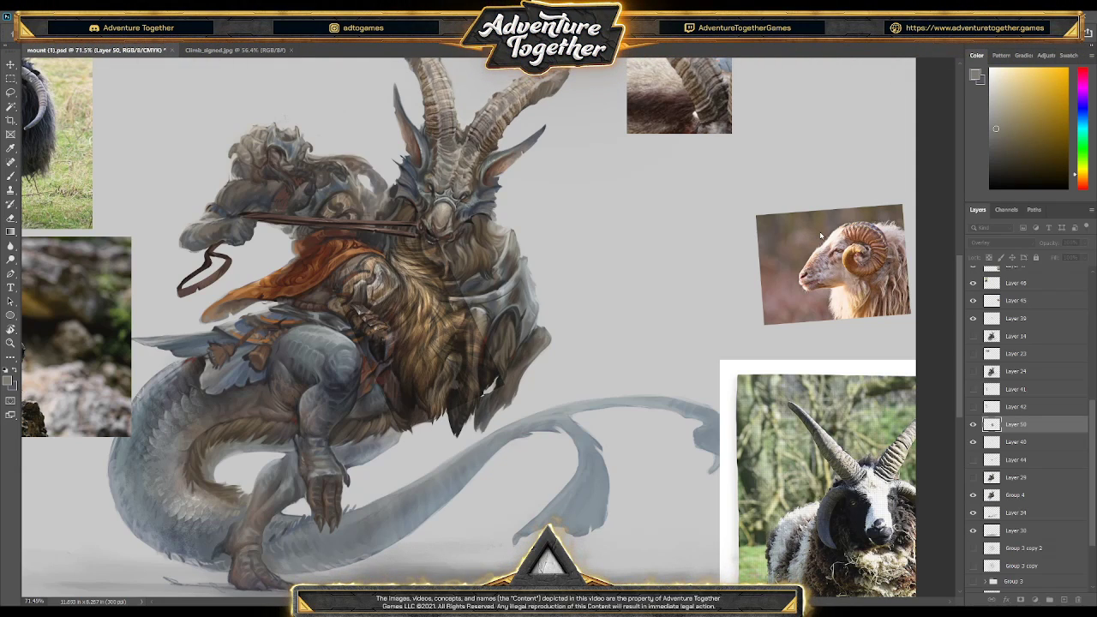
{"action": "key", "text": "0"}
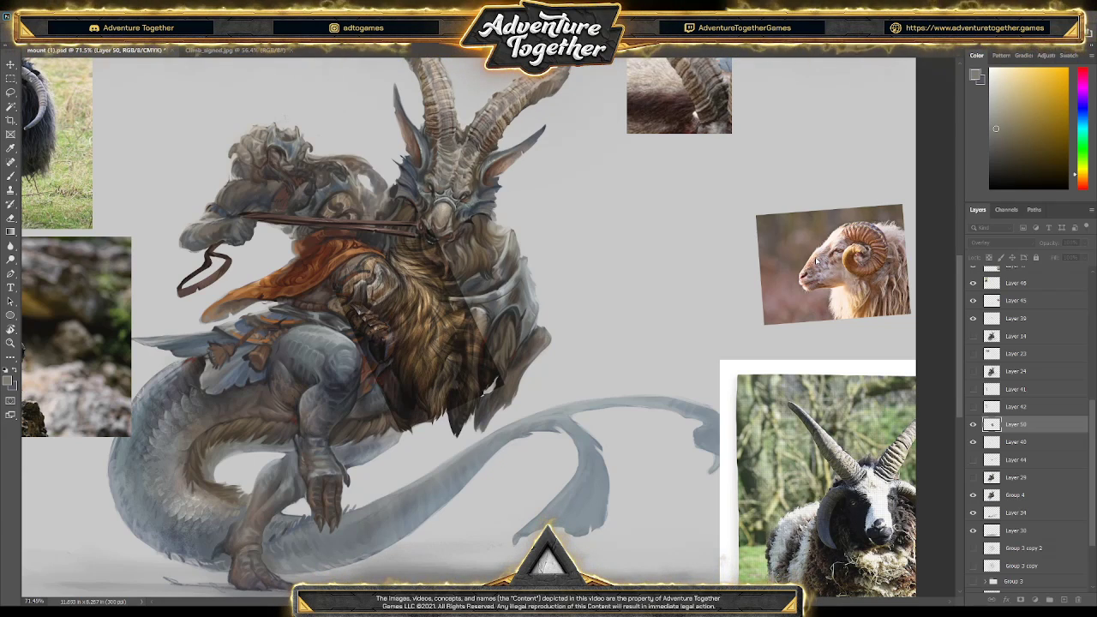
- Reduce the fur texture's opacity to 77% and erase the parts that spill beyond the beast's neck and chest fur
{"action": "left_click", "coordinate": [973, 424]}
{"action": "left_click", "coordinate": [974, 425]}
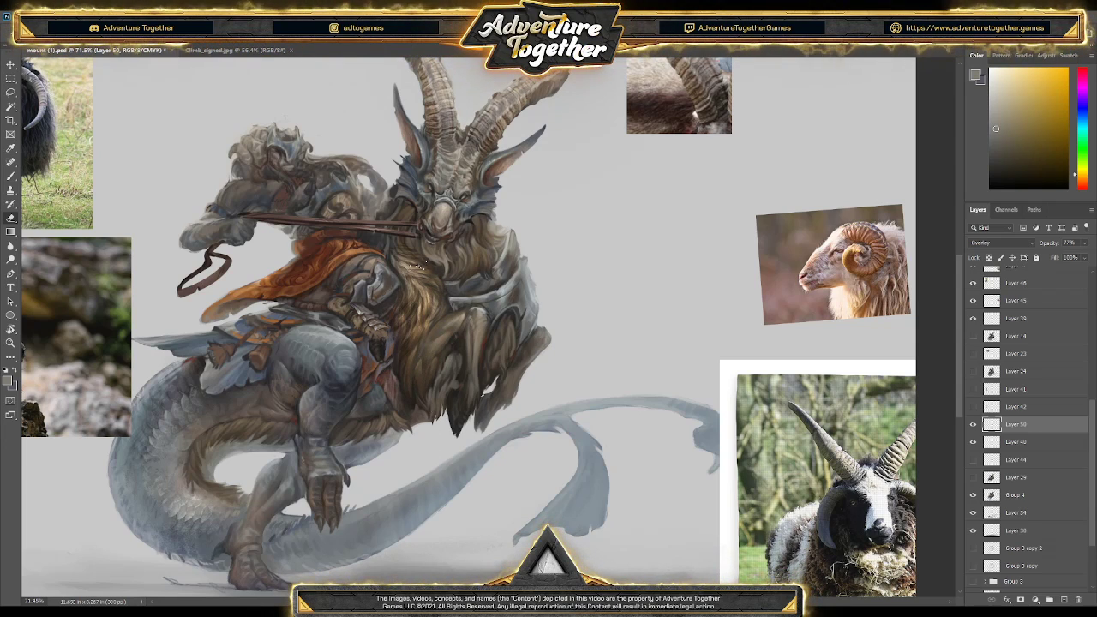
{"action": "scroll", "coordinate": [452, 305], "scroll_direction": "up", "scroll_amount": 1}
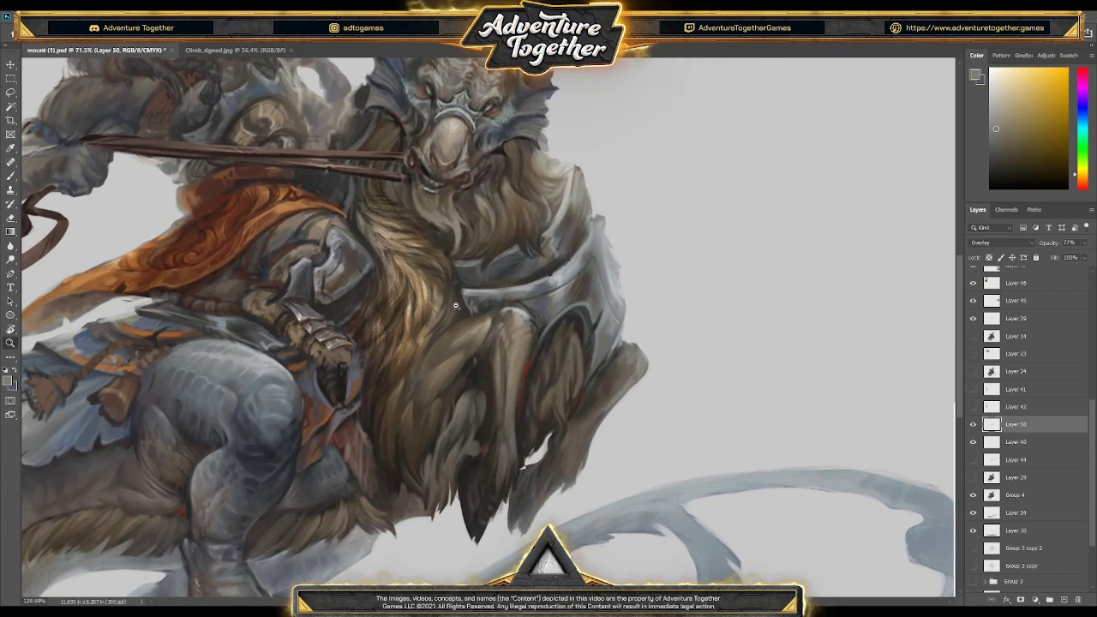
- Lower the fur texture layer's opacity to 47%, comparing the beast's chest with and without the texture
{"action": "scroll", "coordinate": [455, 305], "scroll_direction": "down", "scroll_amount": 5}
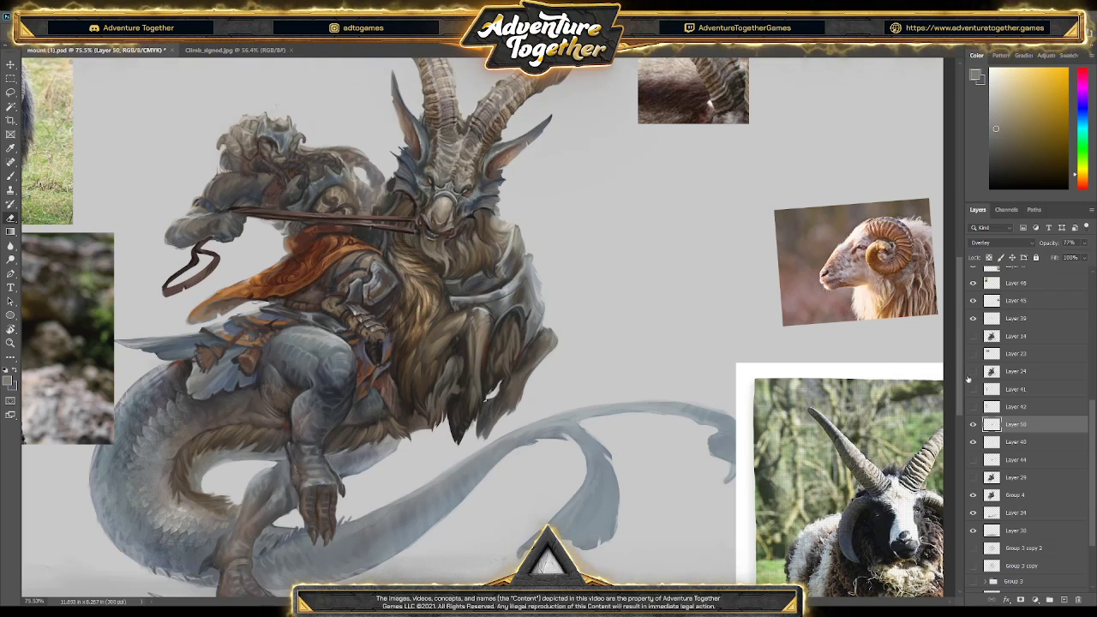
{"action": "left_click", "coordinate": [973, 425]}
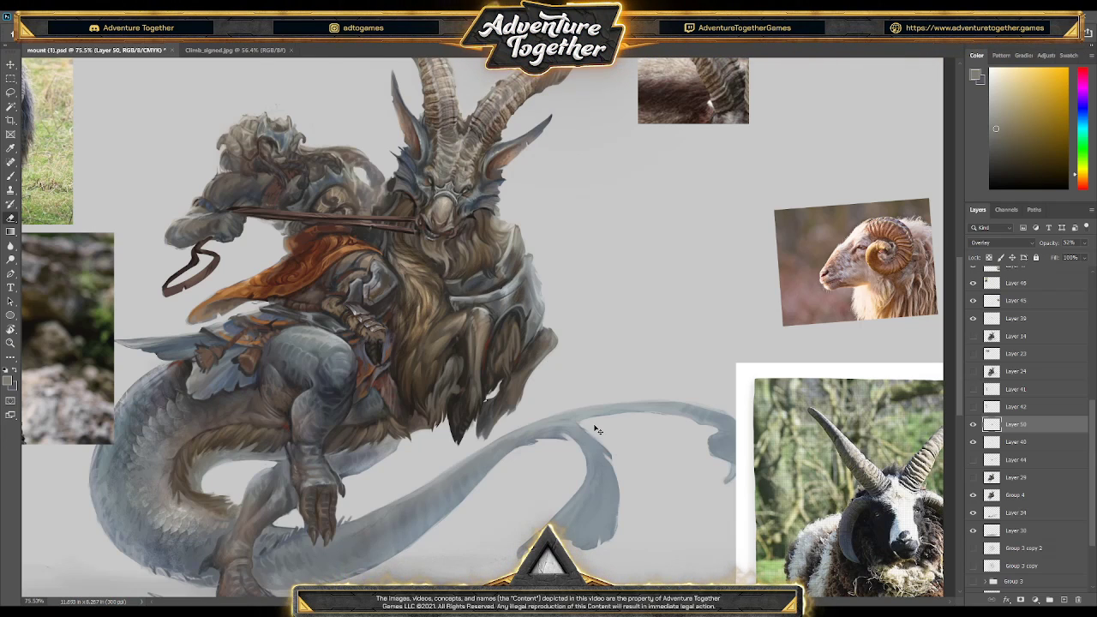
{"action": "left_click_drag", "start_coordinate": [600, 428], "coordinate": [639, 361]}
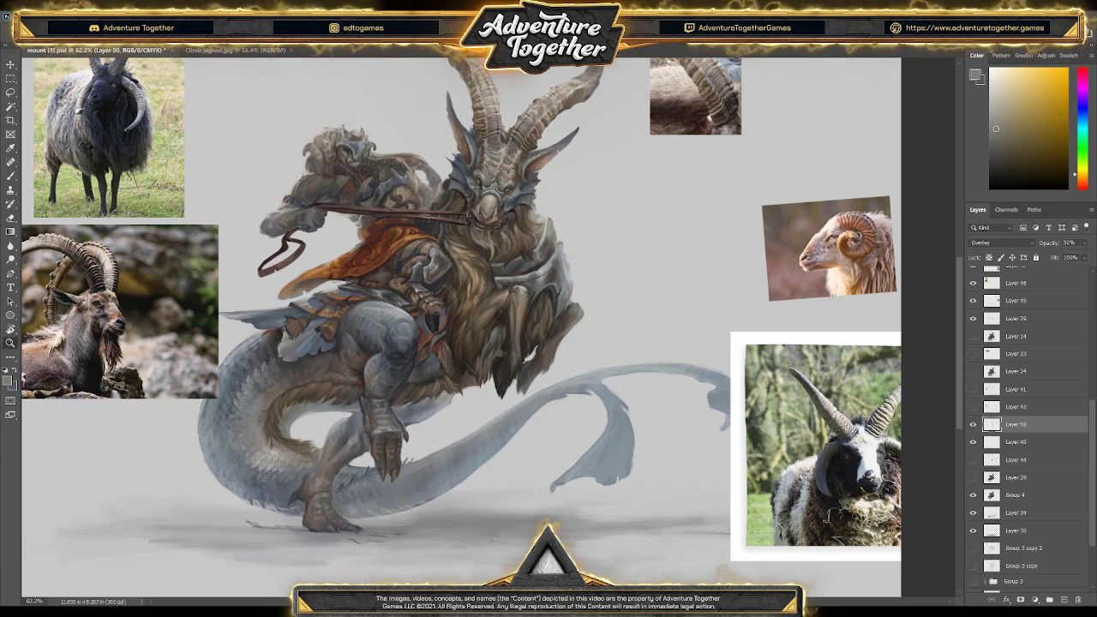
{"action": "left_click", "coordinate": [973, 424]}
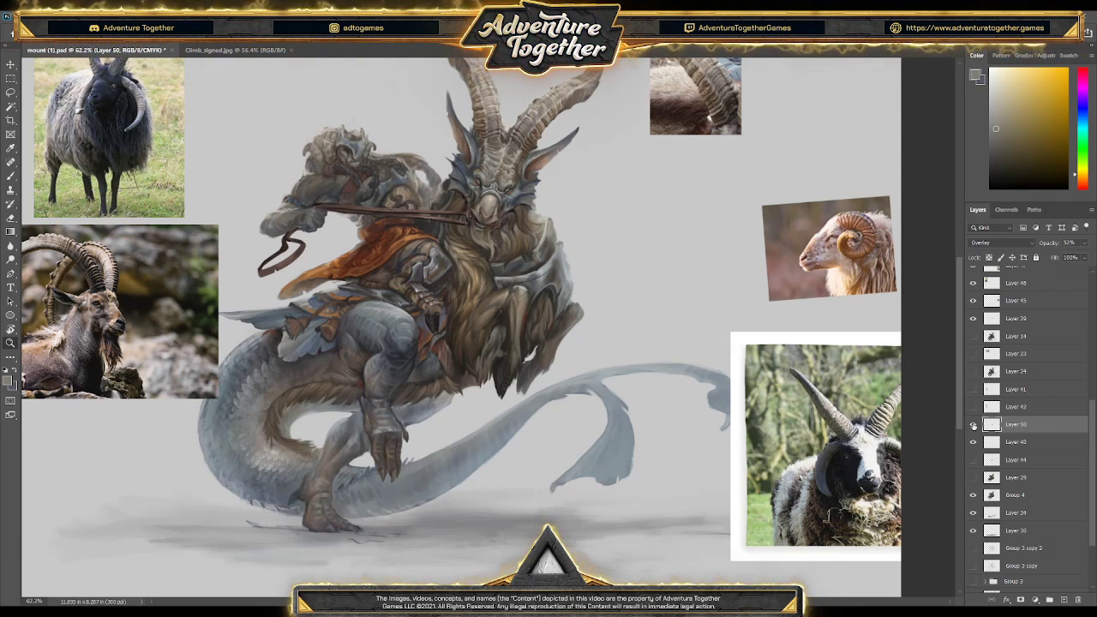
{"action": "left_click", "coordinate": [974, 425]}
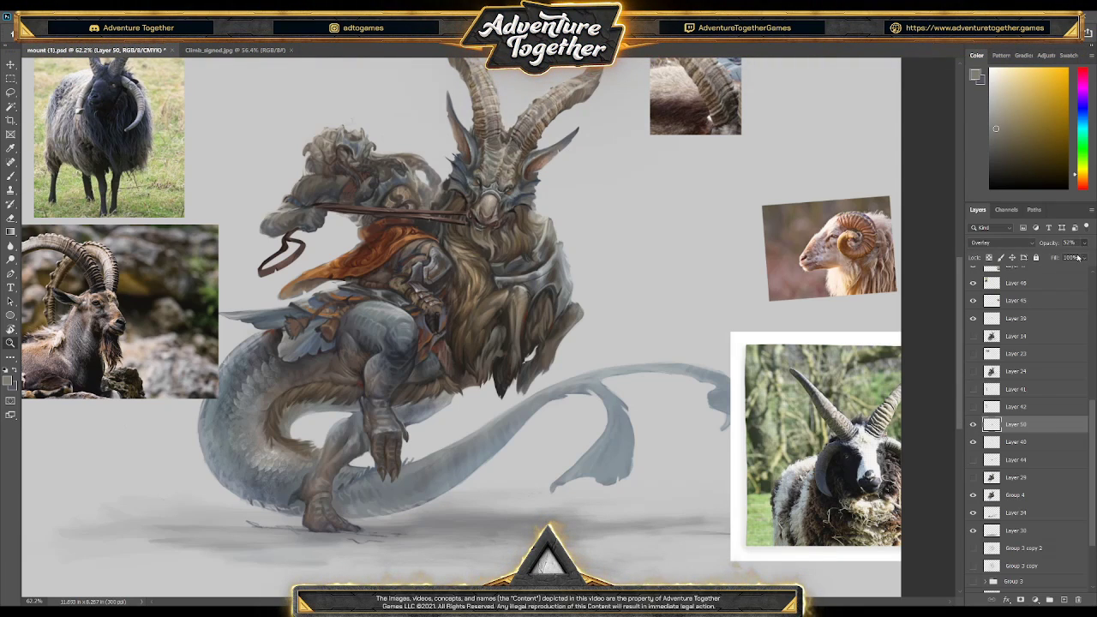
{"action": "left_click_drag", "start_coordinate": [507, 313], "coordinate": [869, 334]}
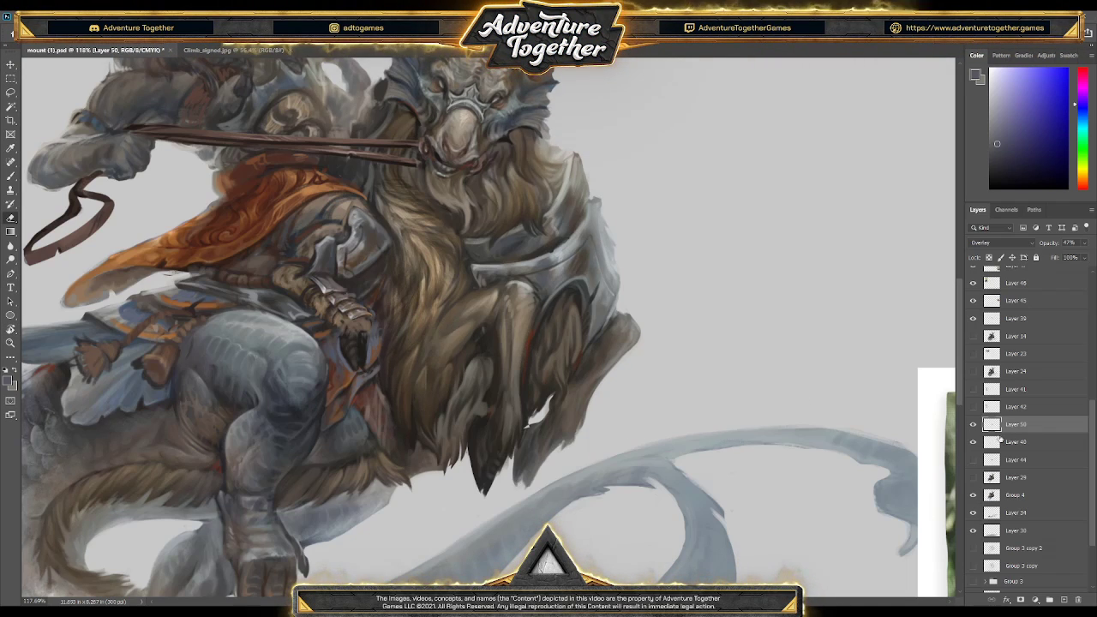
- Move the fur texture layer directly above Group 4 and merge it with the group
{"action": "scroll", "coordinate": [577, 375], "scroll_direction": "down", "scroll_amount": 2}
{"action": "scroll", "coordinate": [577, 375], "scroll_direction": "down", "scroll_amount": 1}
{"action": "left_click_drag", "start_coordinate": [1016, 425], "coordinate": [1018, 493]}
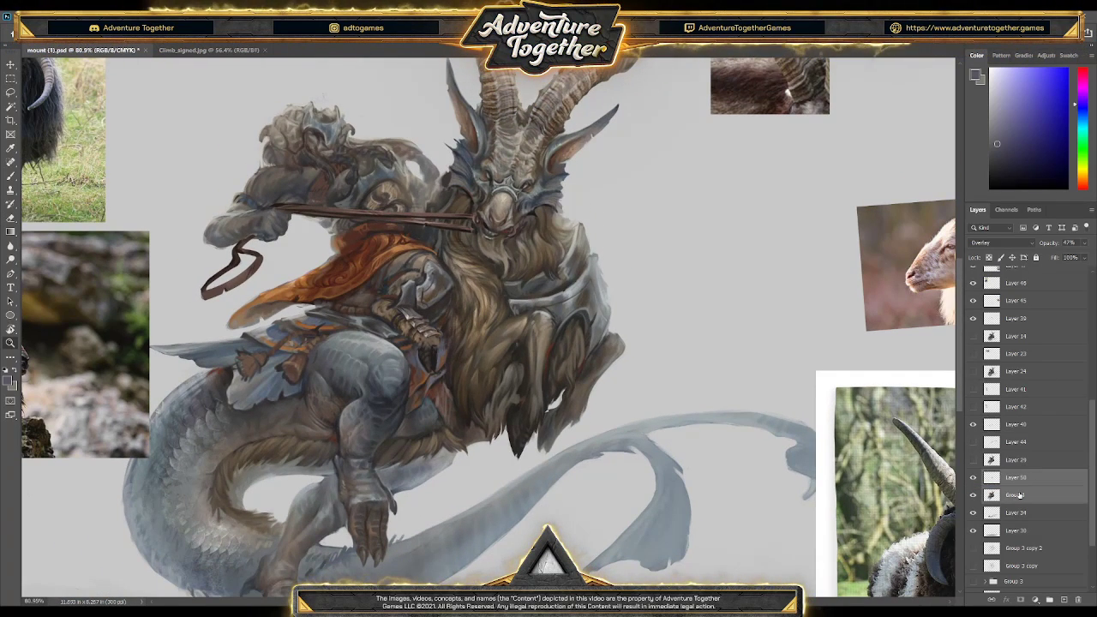
- Compare the merged painting with the earlier version in Layer 29 and check which parts Layer 40 and Layer 50 hold
{"action": "left_click", "coordinate": [974, 460]}
{"action": "left_click", "coordinate": [973, 460]}
{"action": "left_click", "coordinate": [974, 460]}
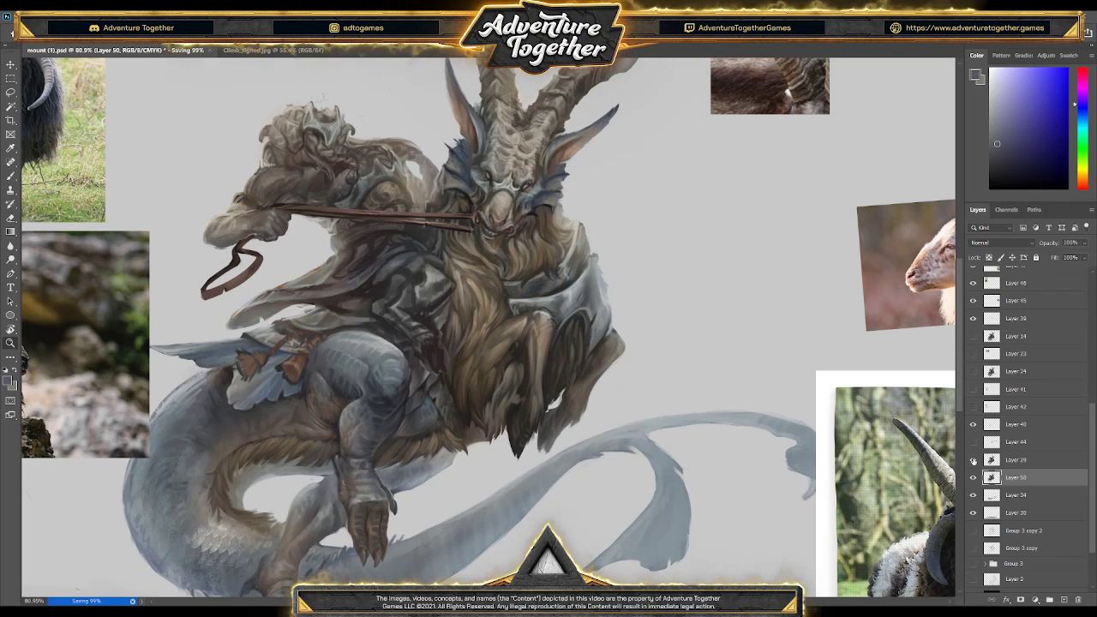
{"action": "left_click", "coordinate": [973, 461]}
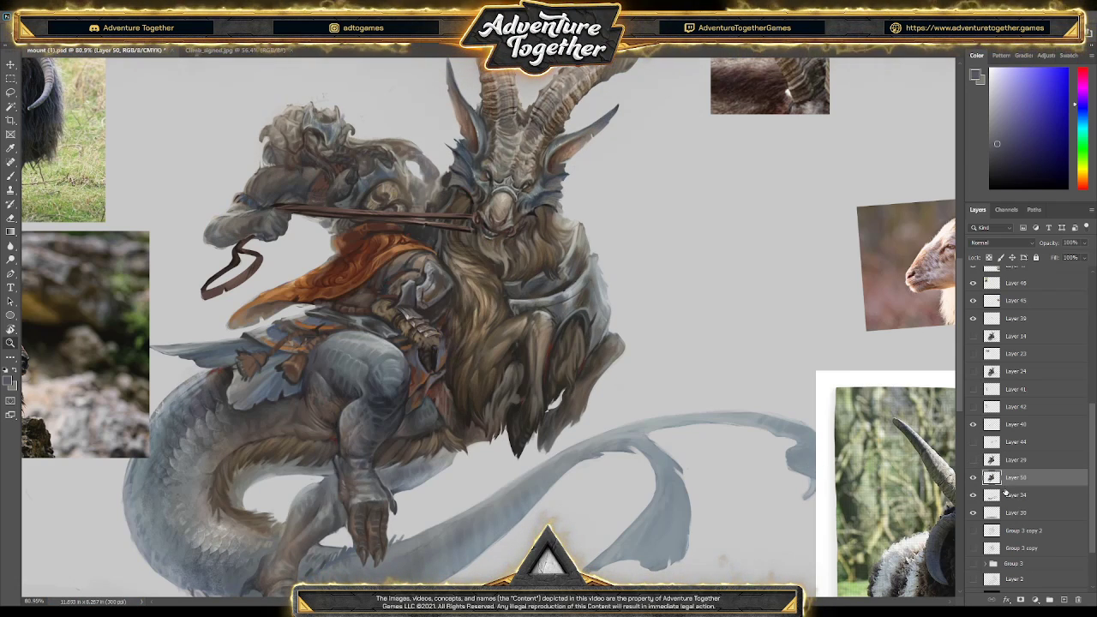
{"action": "left_click", "coordinate": [973, 424]}
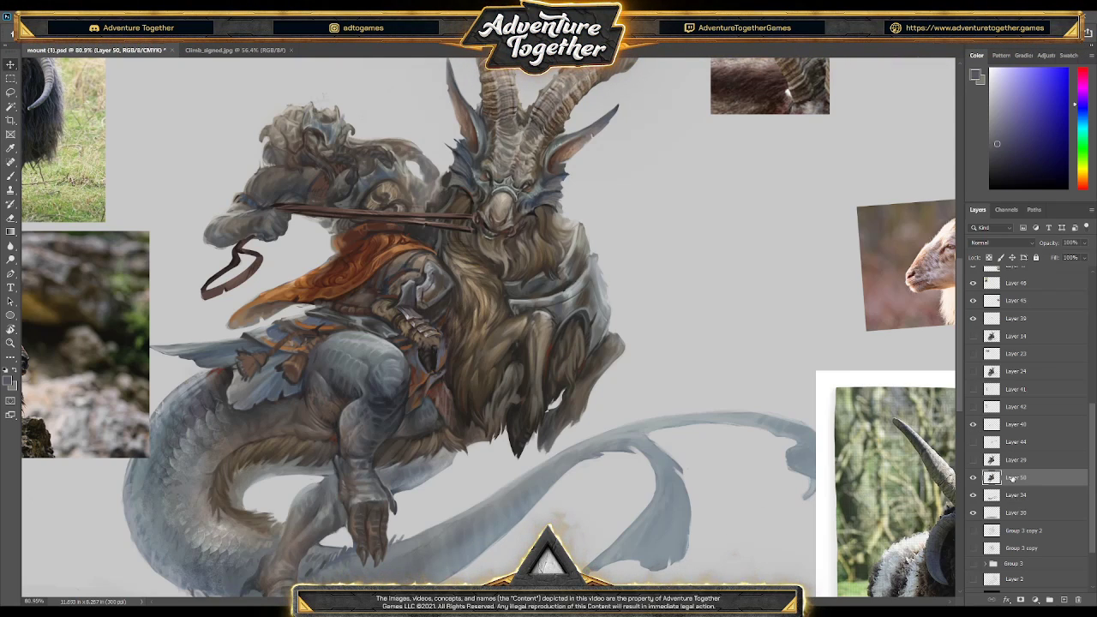
{"action": "left_click", "coordinate": [973, 424]}
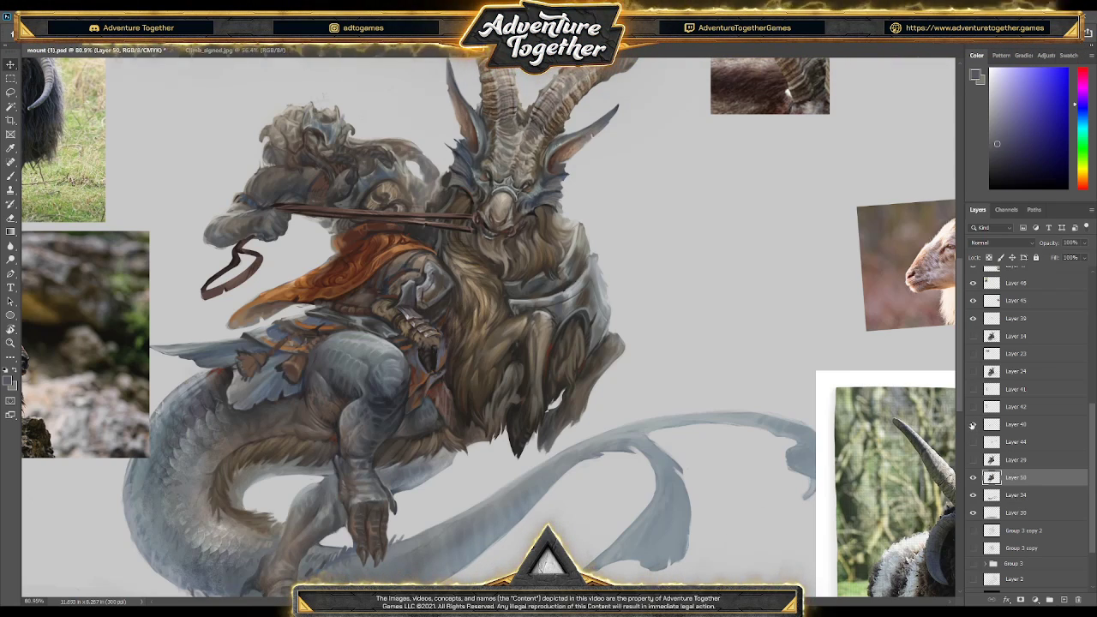
{"action": "left_click", "coordinate": [973, 478]}
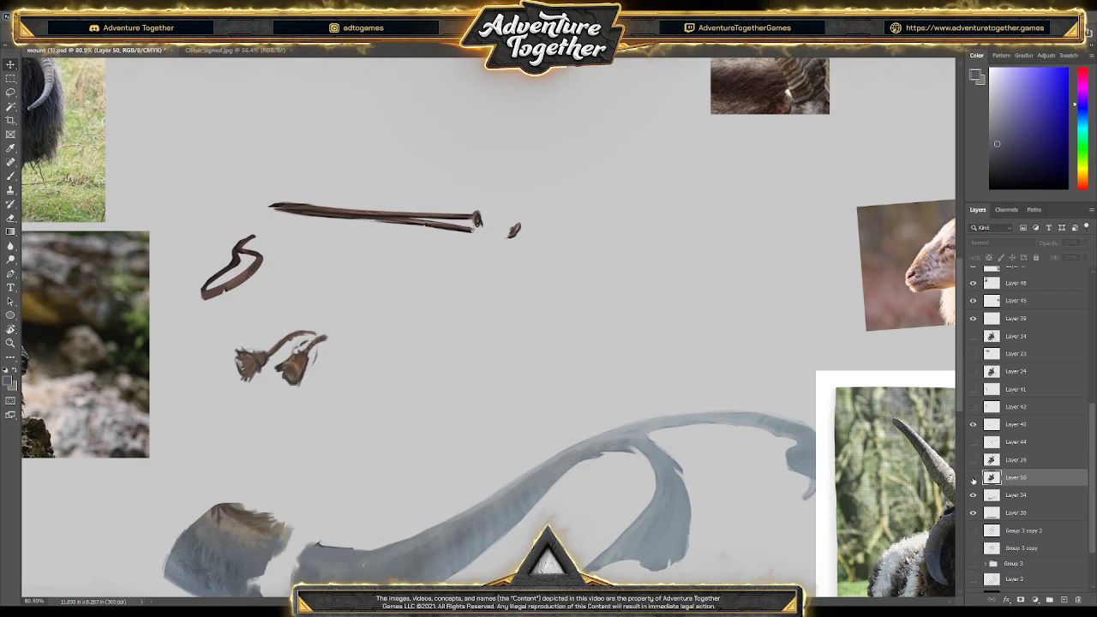
{"action": "left_click", "coordinate": [973, 478]}
{"action": "left_click", "coordinate": [973, 478]}
{"action": "left_click", "coordinate": [973, 477]}
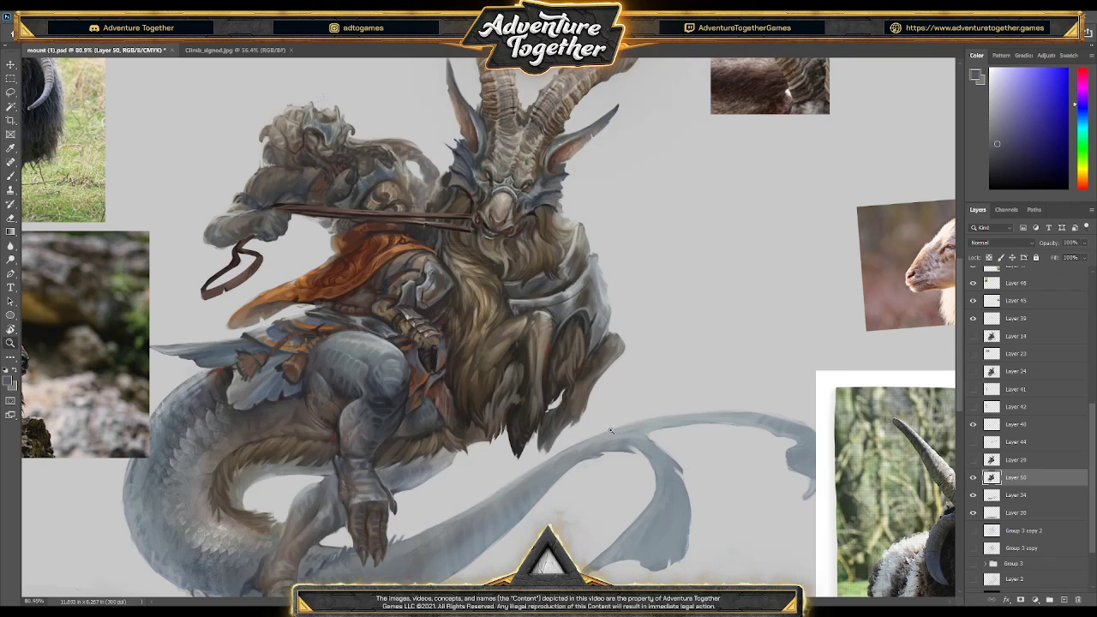
- Examine the whole composition of rider, beast and tail next to the reference photos
{"action": "key", "text": "ctrl+0"}
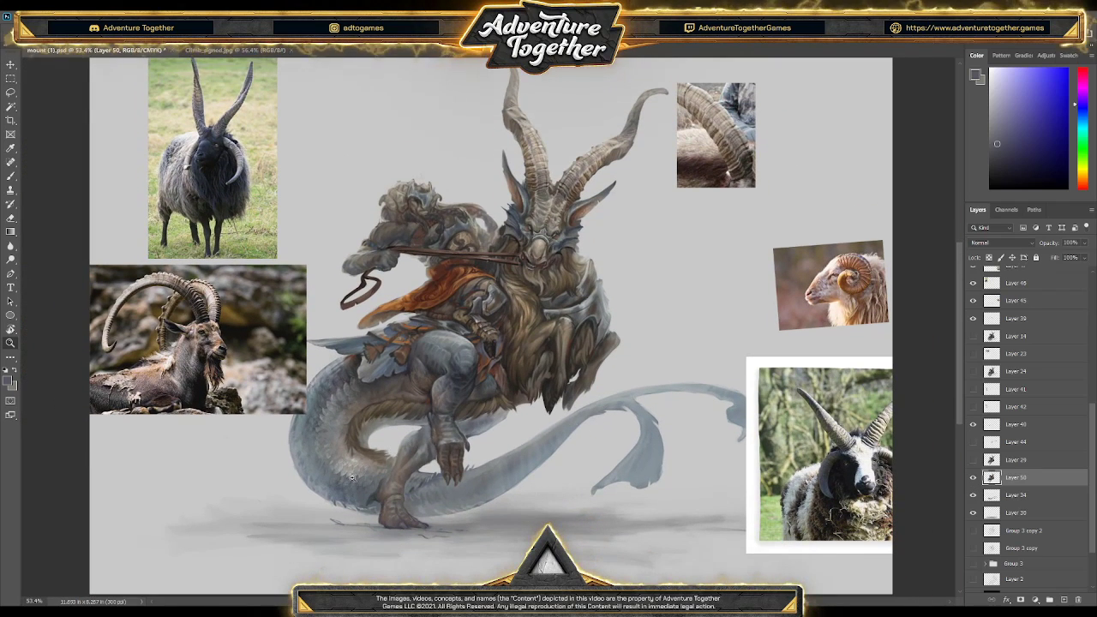
{"action": "scroll", "coordinate": [351, 478], "scroll_direction": "up", "scroll_amount": 2}
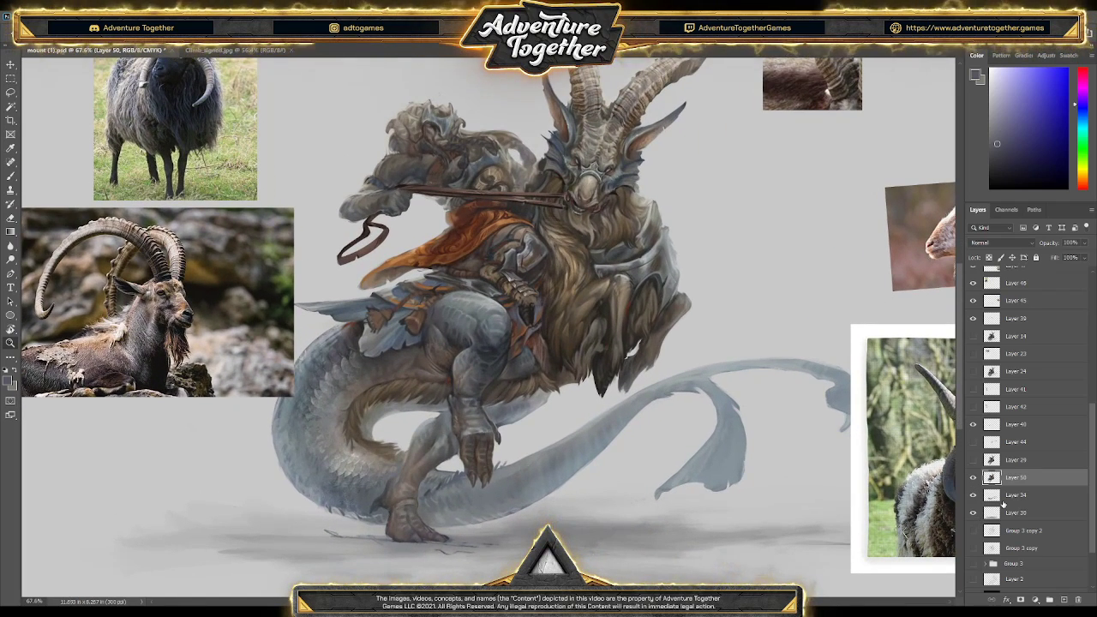
{"action": "left_click_drag", "start_coordinate": [600, 492], "coordinate": [600, 553]}
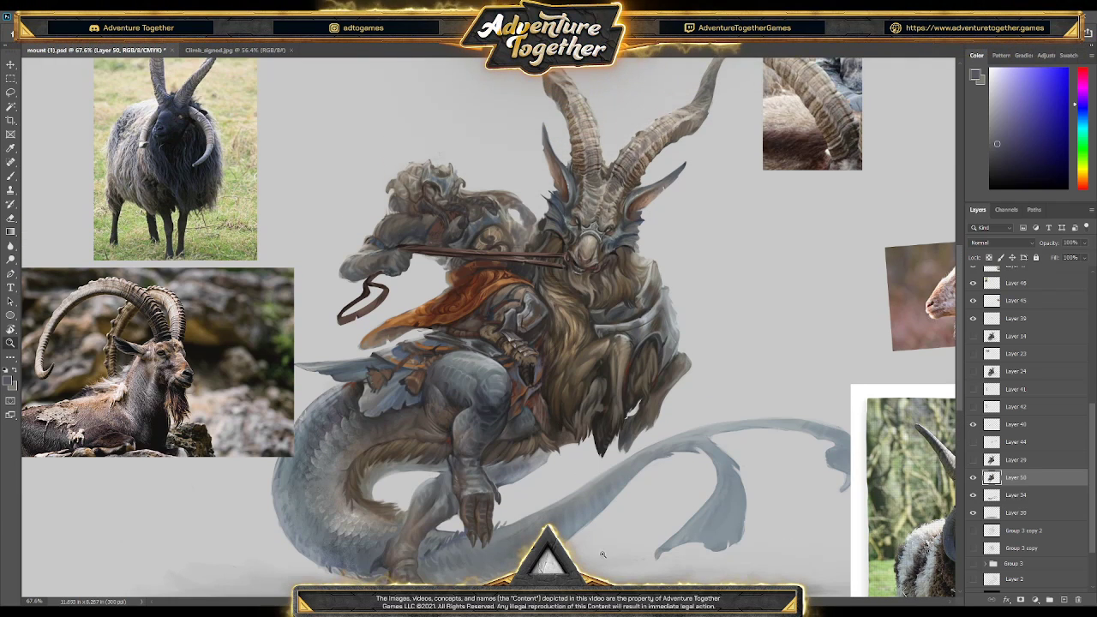
{"action": "left_click_drag", "start_coordinate": [651, 461], "coordinate": [563, 460]}
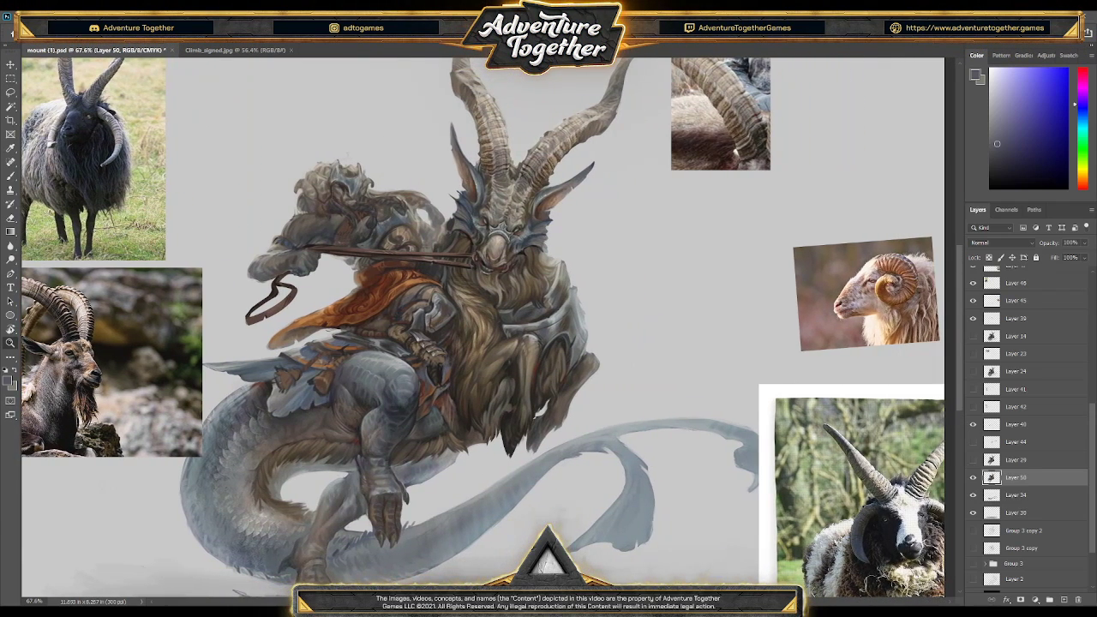
{"action": "scroll", "coordinate": [562, 460], "scroll_direction": "down", "scroll_amount": 3}
{"action": "scroll", "coordinate": [562, 460], "scroll_direction": "down", "scroll_amount": 1}
{"action": "scroll", "coordinate": [563, 460], "scroll_direction": "up", "scroll_amount": 4}
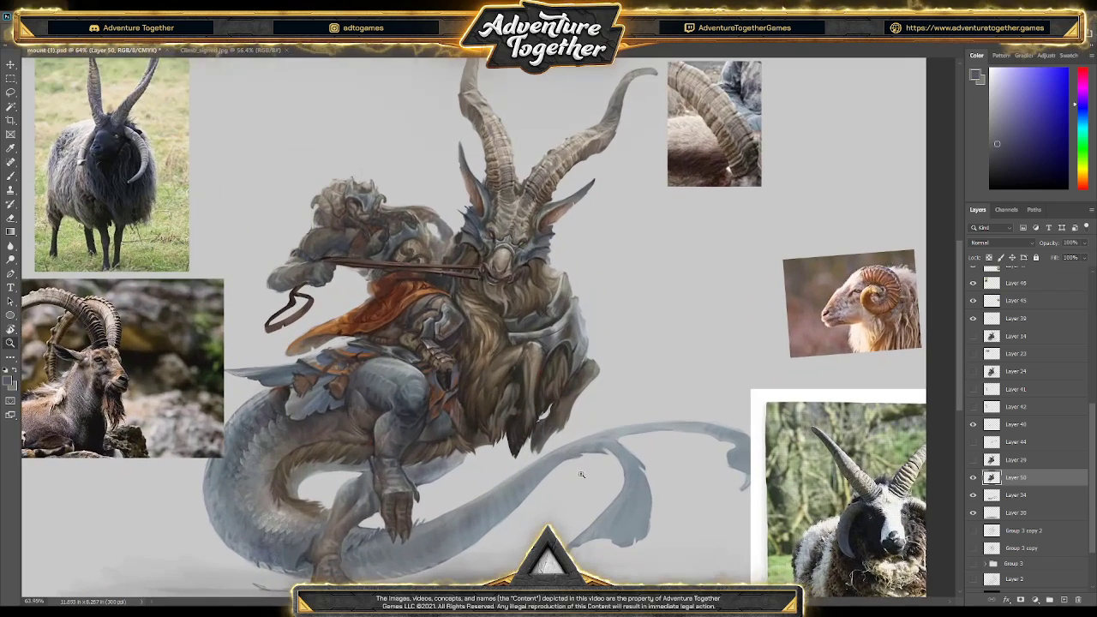
{"action": "scroll", "coordinate": [555, 483], "scroll_direction": "down", "scroll_amount": 1}
{"action": "scroll", "coordinate": [556, 483], "scroll_direction": "down", "scroll_amount": 1}
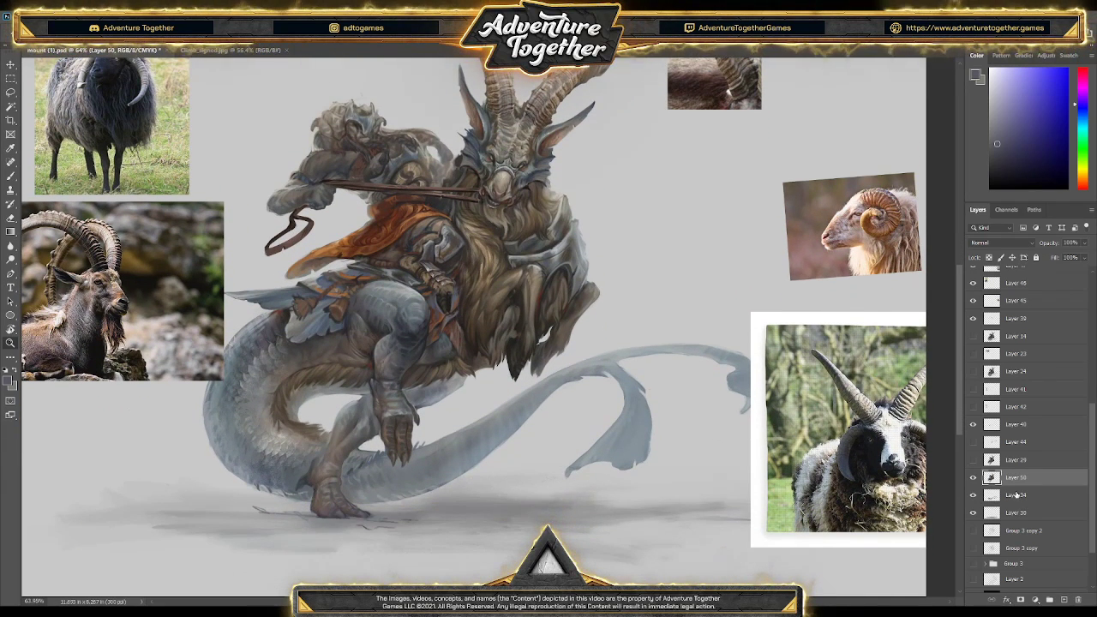
- Check which parts of the figure, tail and ground shadow sit on Layer 50 and the two layers below it
{"action": "left_click", "coordinate": [974, 482]}
{"action": "left_click", "coordinate": [974, 482]}
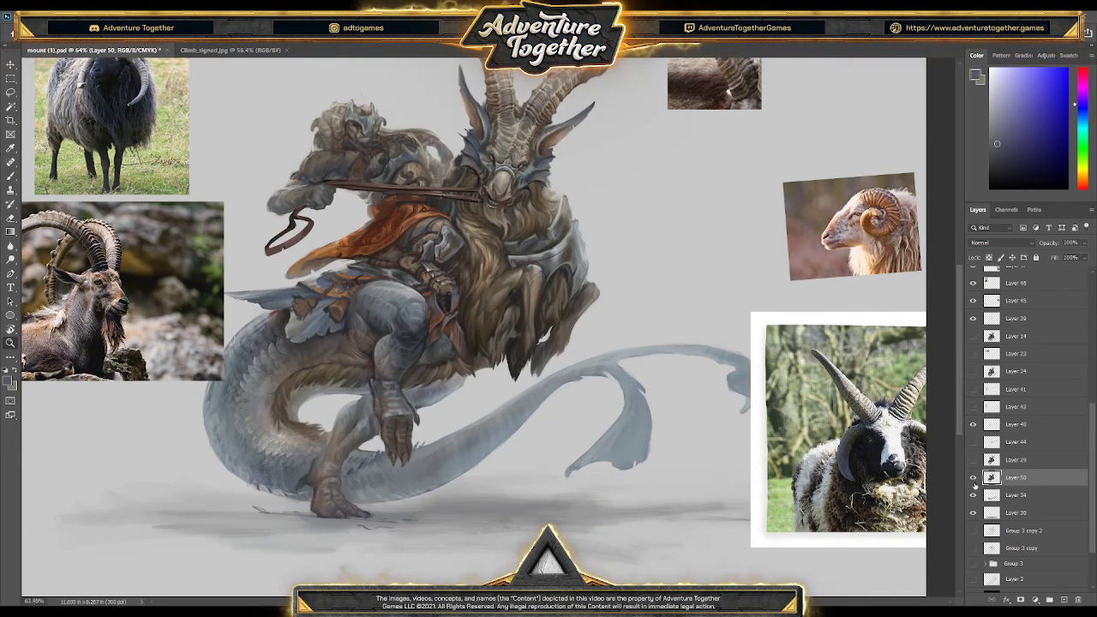
{"action": "left_click", "coordinate": [974, 513]}
{"action": "left_click", "coordinate": [974, 495]}
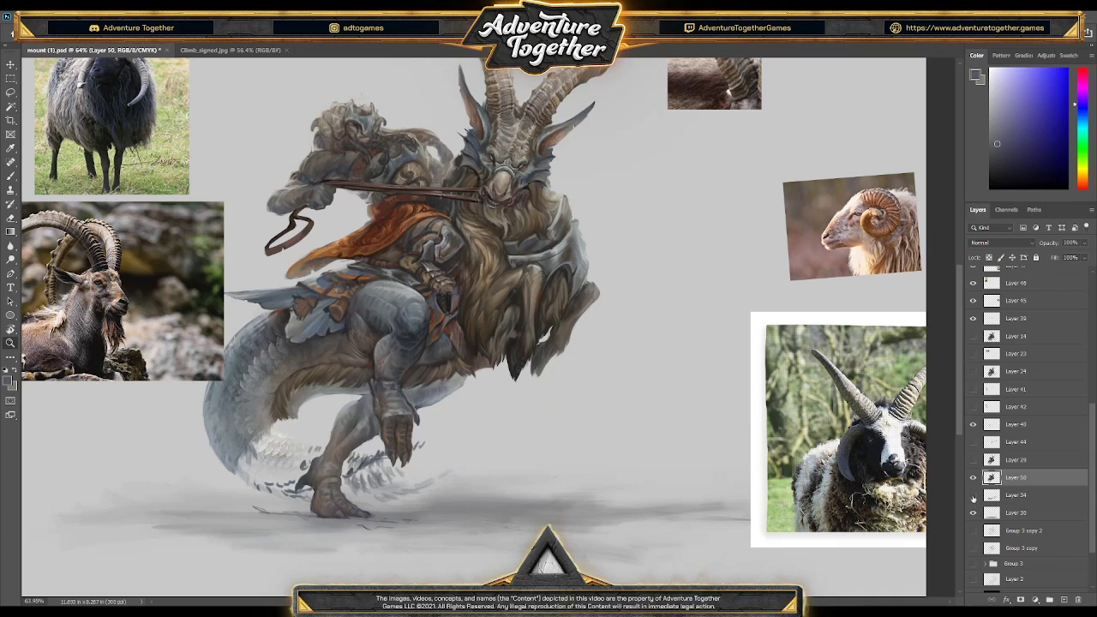
{"action": "left_click", "coordinate": [974, 496]}
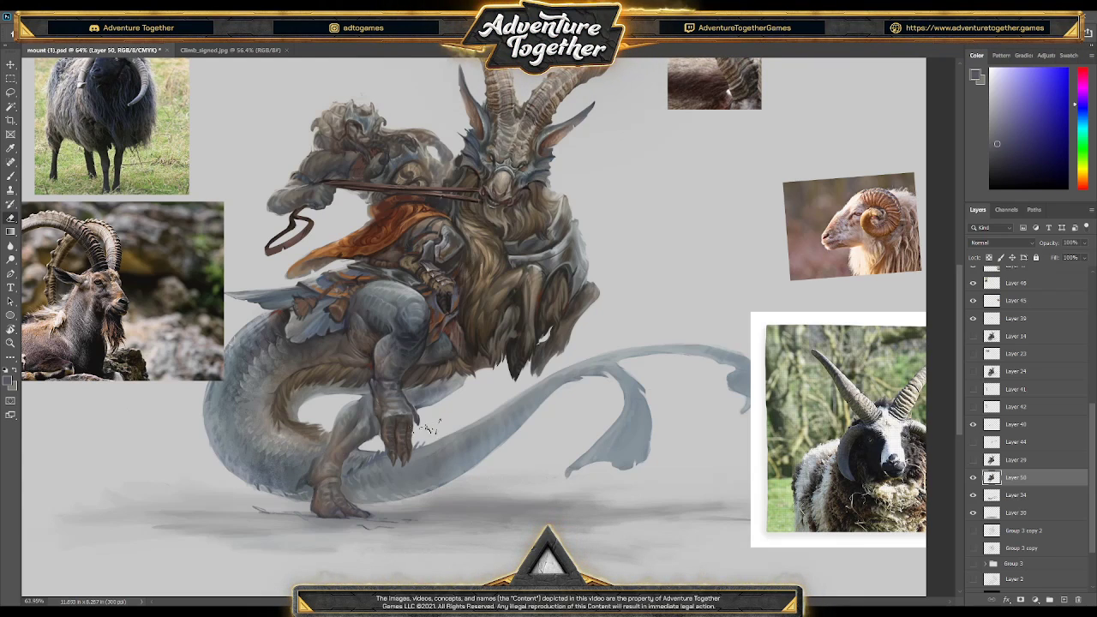
- Load the painted tail's outline as a selection, deselect it and save the painting
{"action": "left_click", "coordinate": [992, 476], "text": "ctrl"}
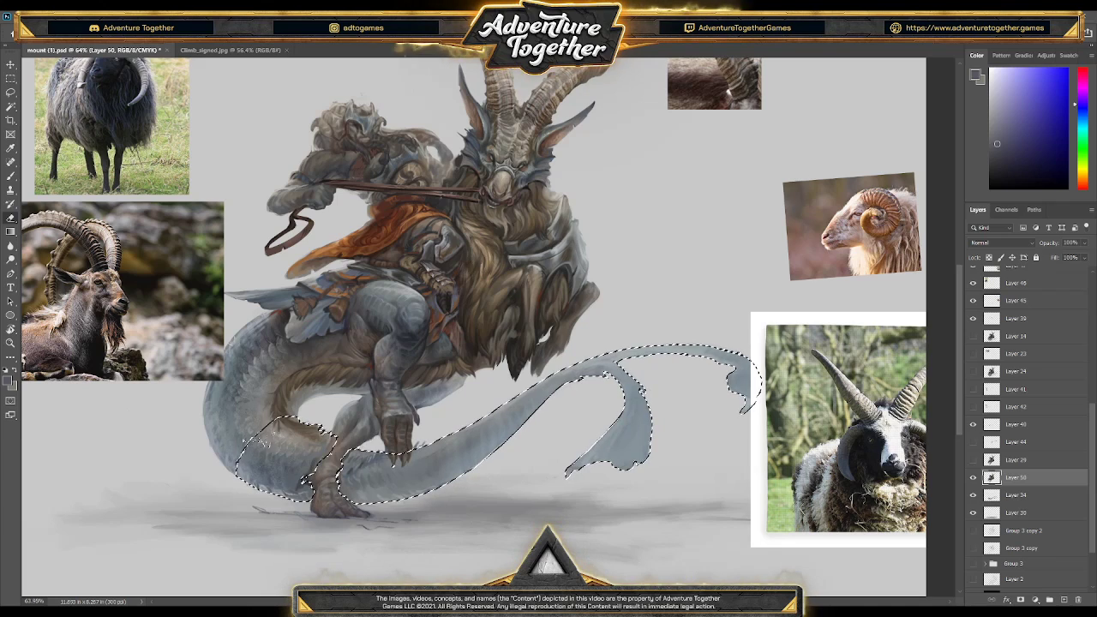
{"action": "key", "text": "ctrl+d"}
{"action": "key", "text": "ctrl+s"}
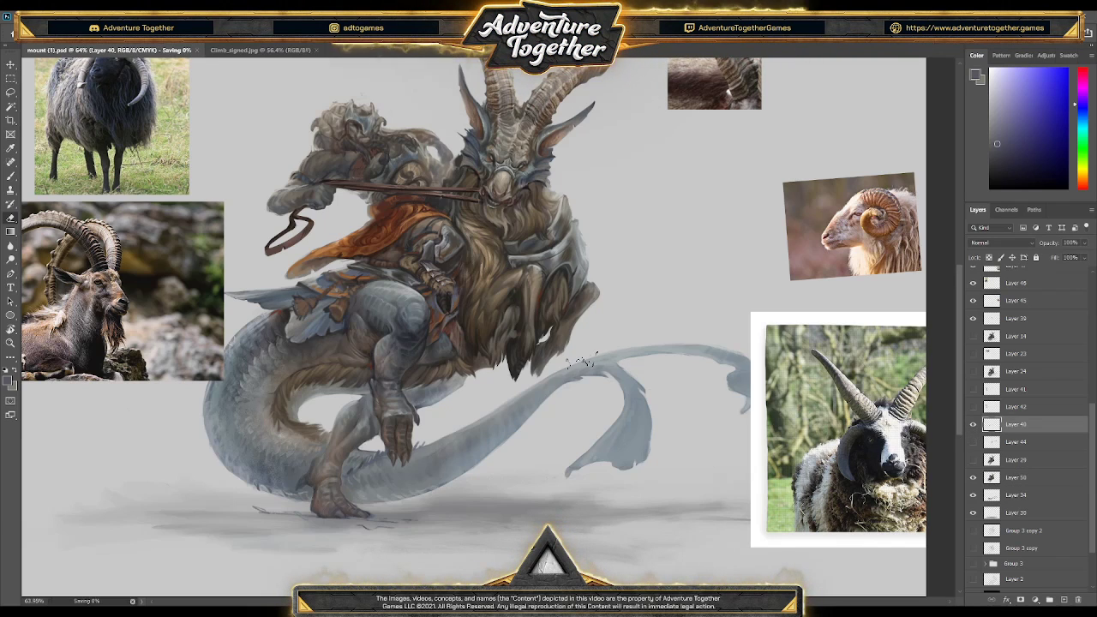
- Hide all five goat and sheep reference photo layers so only the painting remains on the canvas
{"action": "scroll", "coordinate": [86, 107], "scroll_direction": "down", "scroll_amount": 4}
{"action": "scroll", "coordinate": [86, 106], "scroll_direction": "up", "scroll_amount": 2}
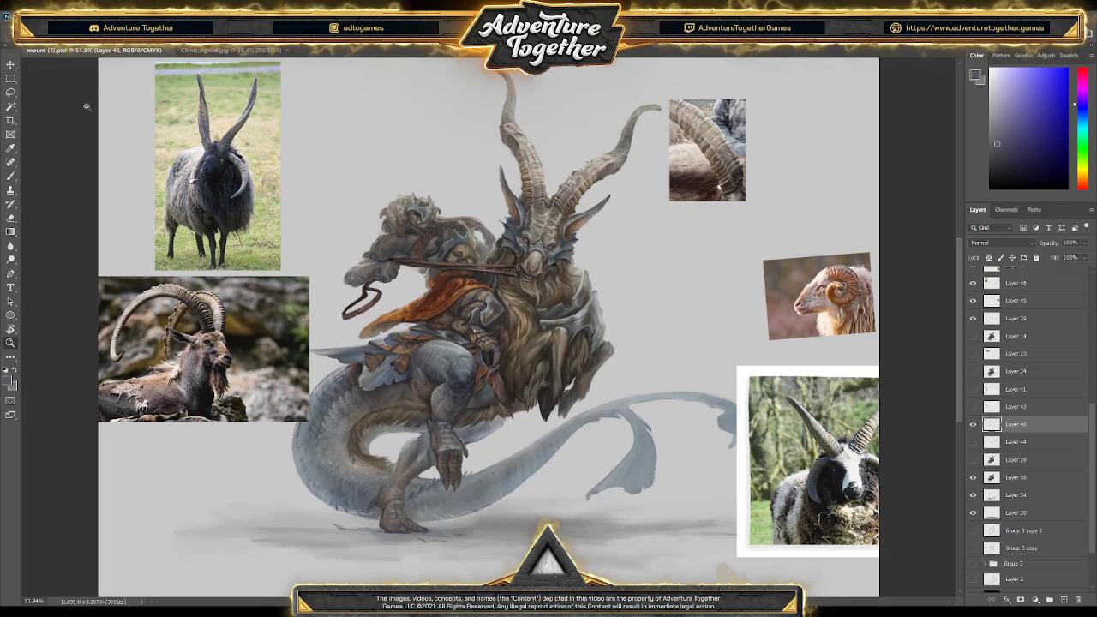
{"action": "left_click", "coordinate": [875, 271], "text": "ctrl"}
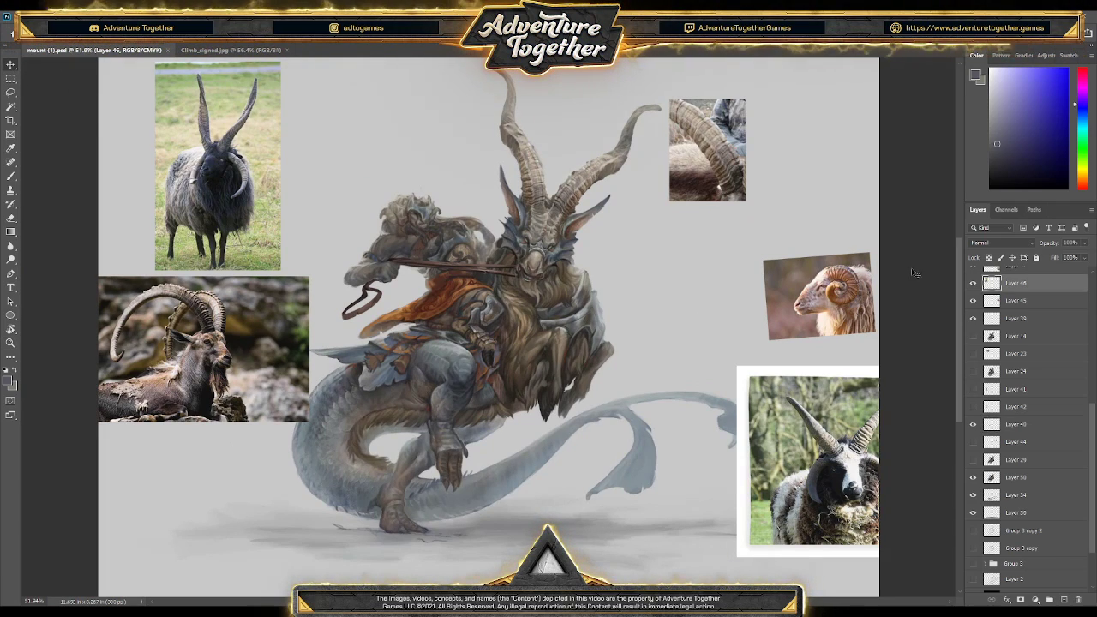
{"action": "key", "text": "ctrl+alt+z"}
{"action": "key", "text": "ctrl+alt+z"}
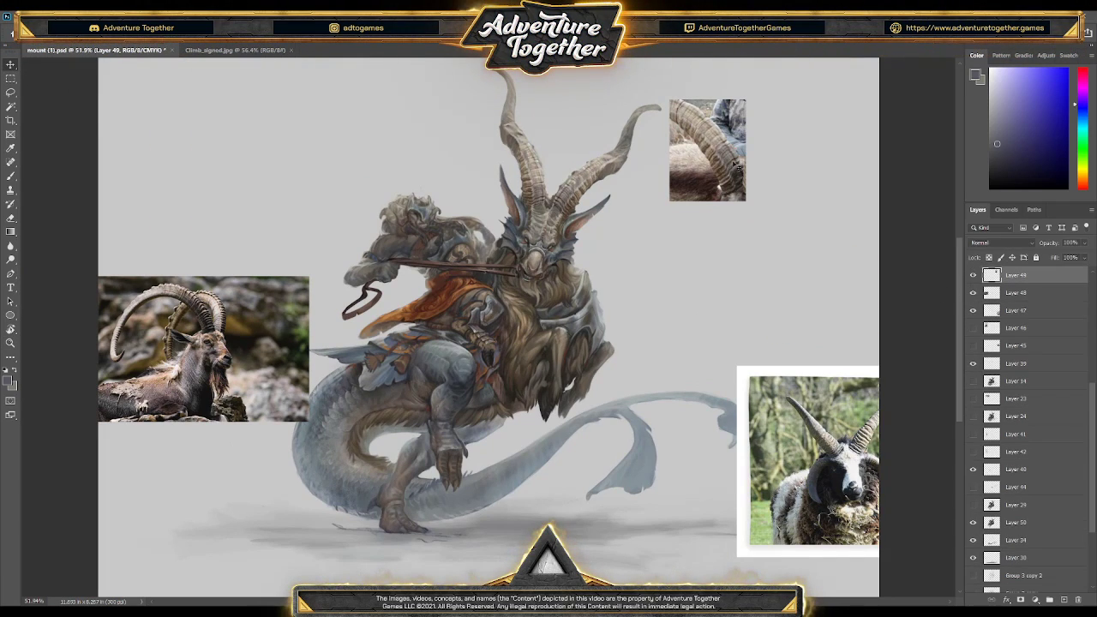
{"action": "left_click", "coordinate": [973, 275]}
{"action": "left_click", "coordinate": [973, 293]}
{"action": "left_click", "coordinate": [973, 310]}
{"action": "scroll", "coordinate": [672, 304], "scroll_direction": "down", "scroll_amount": 2}
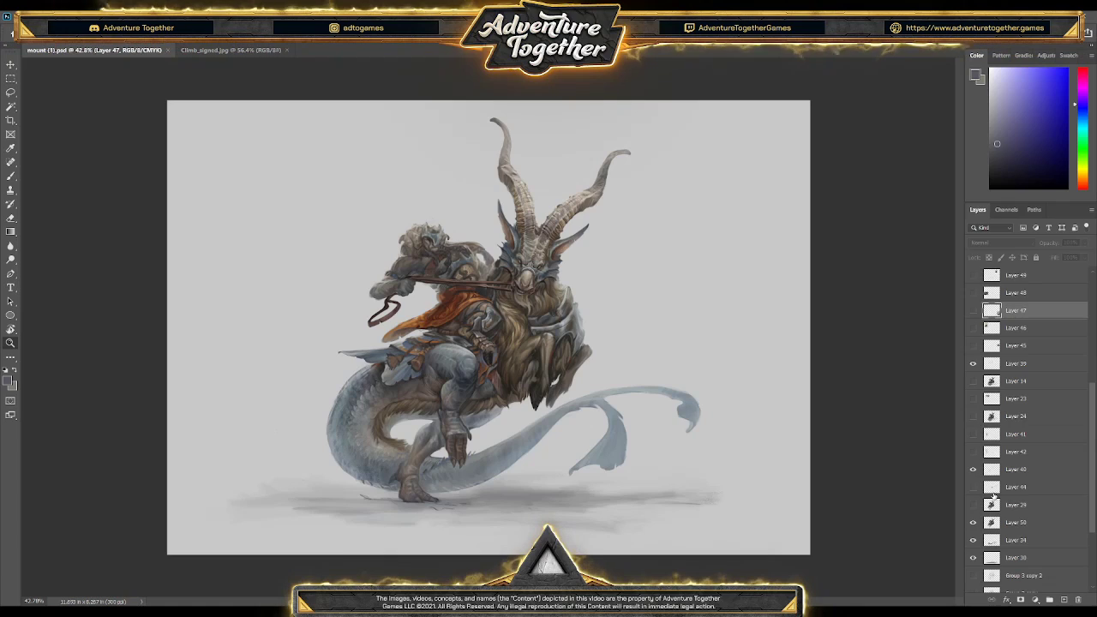
{"action": "scroll", "coordinate": [987, 493], "scroll_direction": "down", "scroll_amount": 2}
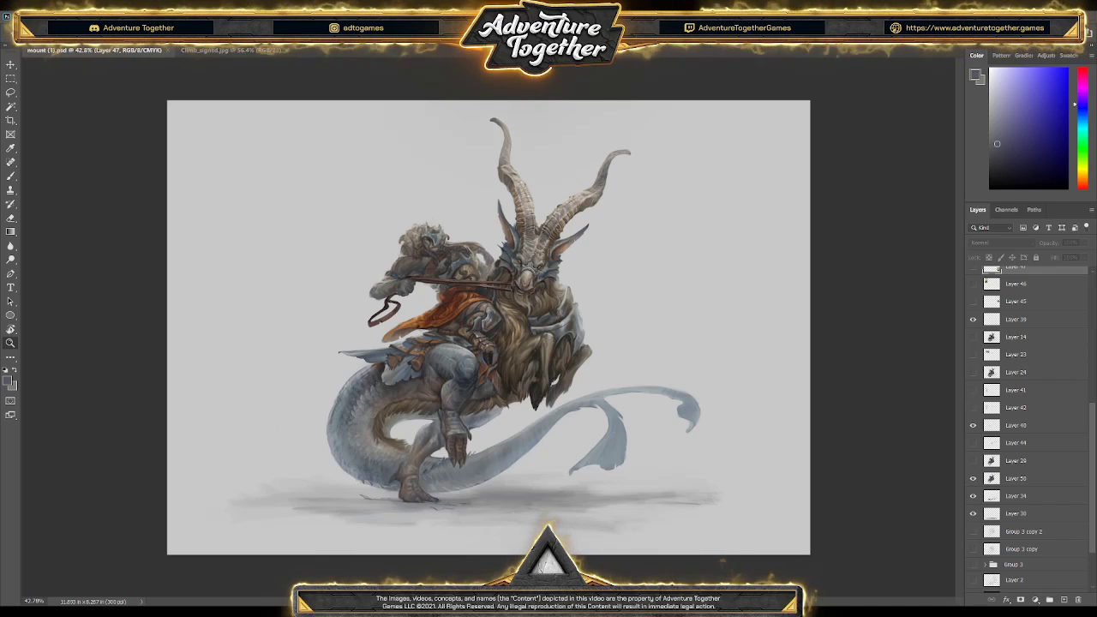
- Add a new layer above Layer 45 and handwrite a dark "BRB" with a heart and "coffee" beside the rider
{"action": "left_click", "coordinate": [1028, 301]}
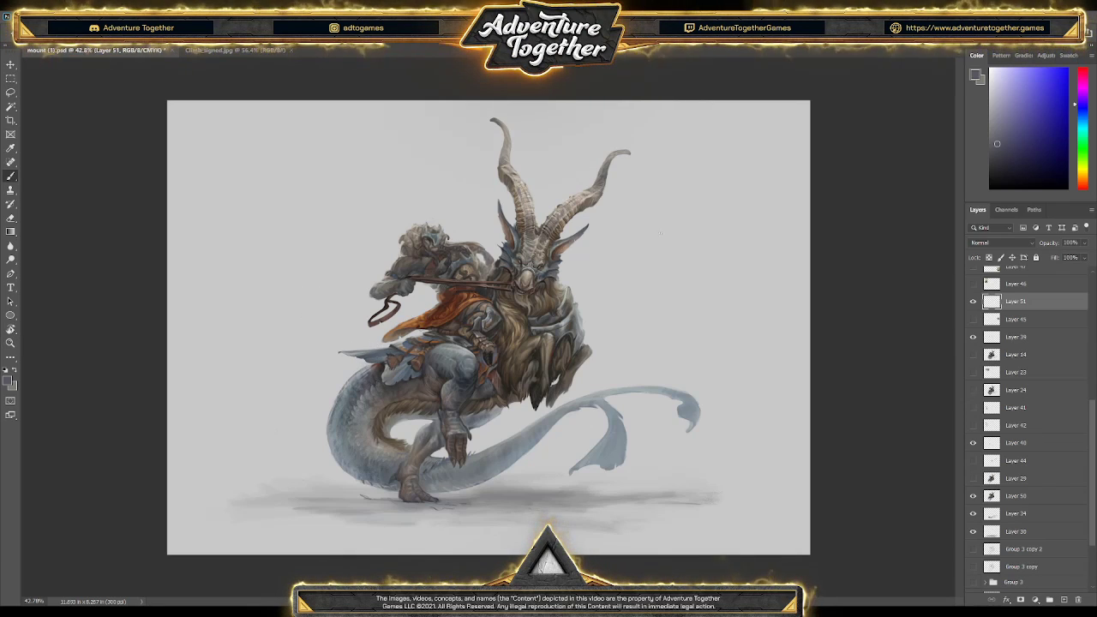
{"action": "left_click", "coordinate": [374, 354], "text": "alt"}
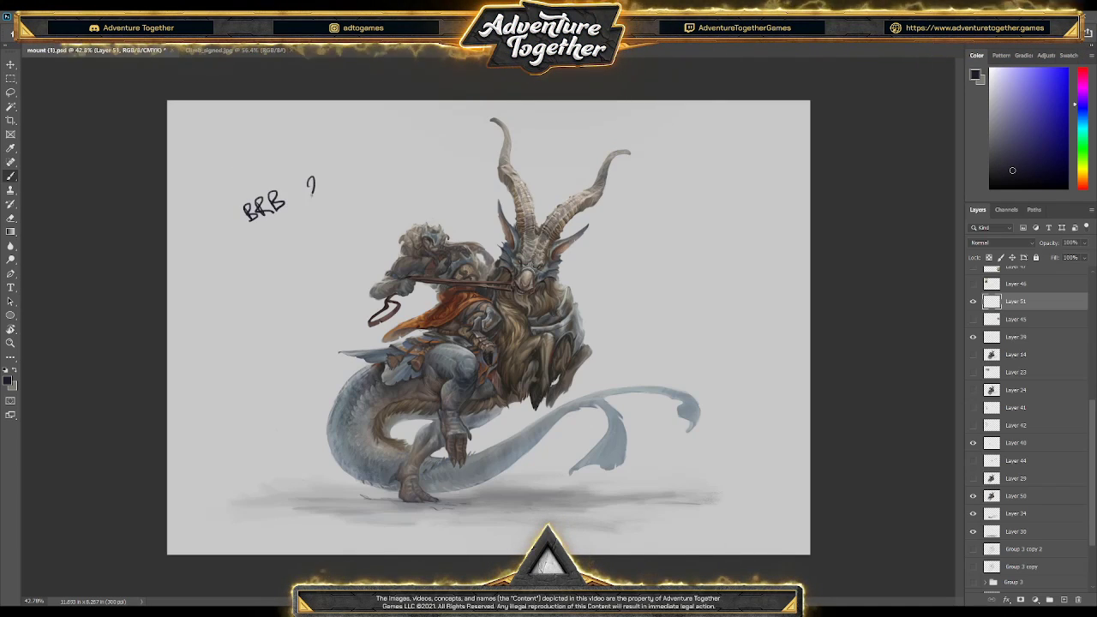
{"action": "left_click_drag", "start_coordinate": [307, 182], "coordinate": [307, 180]}
{"action": "mouse_move", "coordinate": [226, 261]}
{"action": "left_mouse_down"}
{"action": "mouse_move", "coordinate": [264, 261]}
{"action": "mouse_move", "coordinate": [295, 231]}
{"action": "left_mouse_up"}
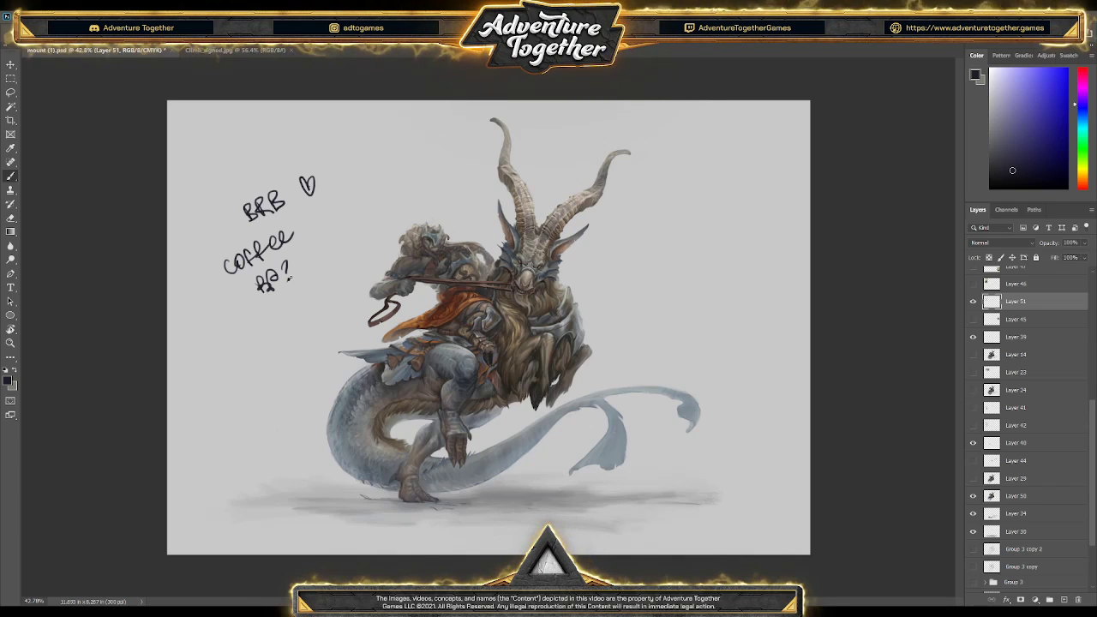
- Erase the misdrawn letters below "coffee", handwrite "Break" in their place and save the document
{"action": "key", "text": "e"}
{"action": "mouse_move", "coordinate": [257, 282]}
{"action": "left_mouse_down"}
{"action": "mouse_move", "coordinate": [296, 277]}
{"action": "mouse_move", "coordinate": [255, 276]}
{"action": "mouse_move", "coordinate": [247, 297]}
{"action": "mouse_move", "coordinate": [258, 297]}
{"action": "left_mouse_up"}
{"action": "key", "text": "b"}
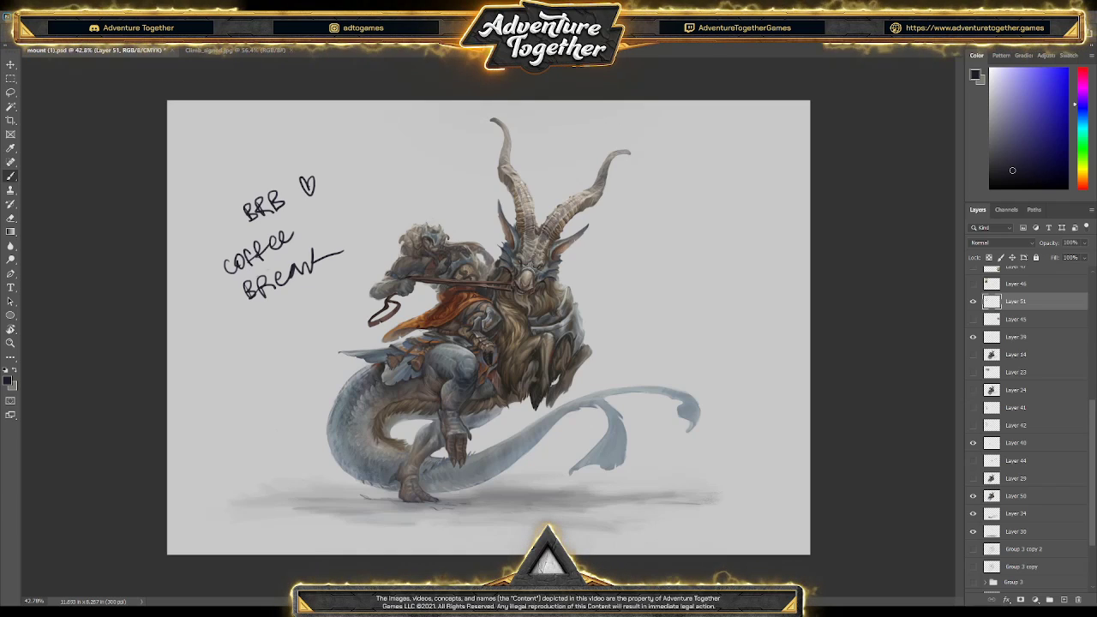
{"action": "key", "text": "ctrl+s"}
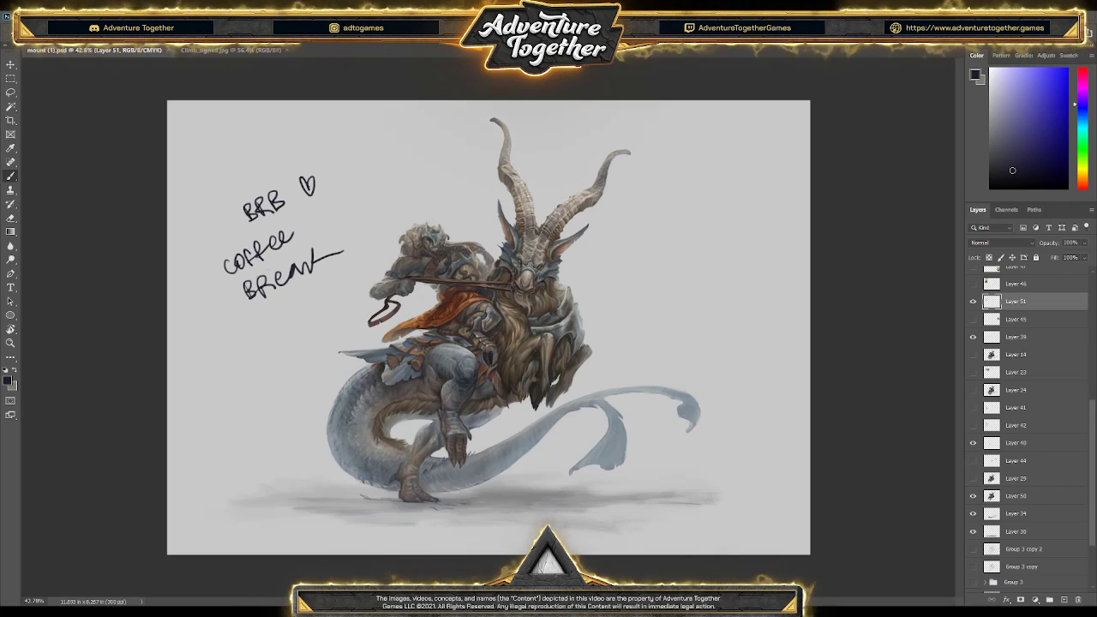
- Hide the handwritten note layer, then paste the SpongeBob image and enlarge it in the empty area right of the horns
{"action": "left_click", "coordinate": [974, 301]}
{"action": "key", "text": "ctrl+v"}
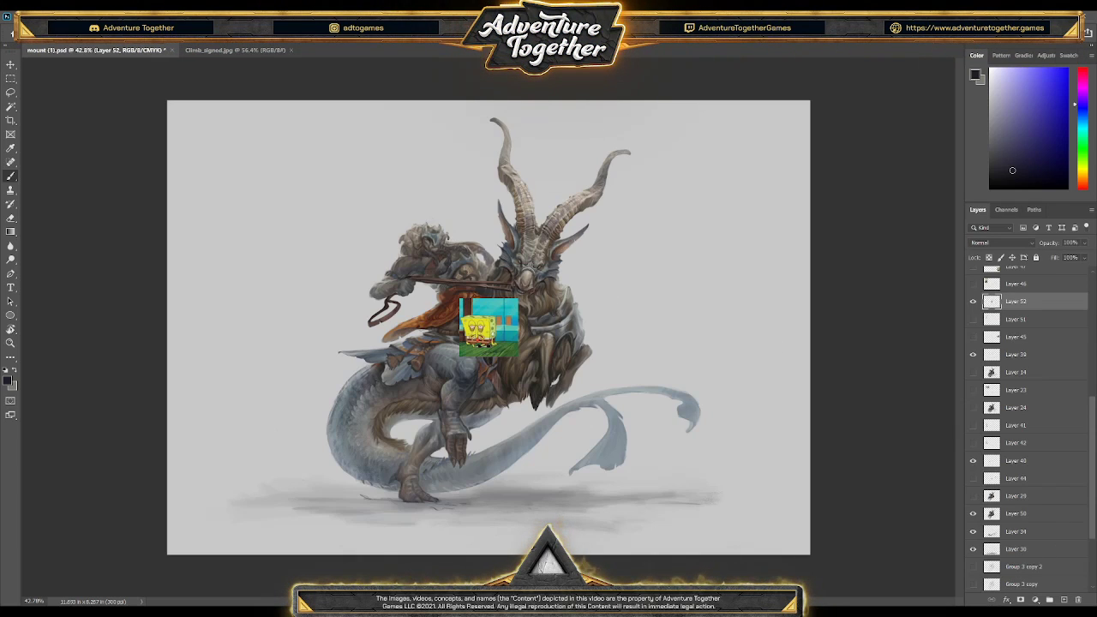
{"action": "key", "text": "v"}
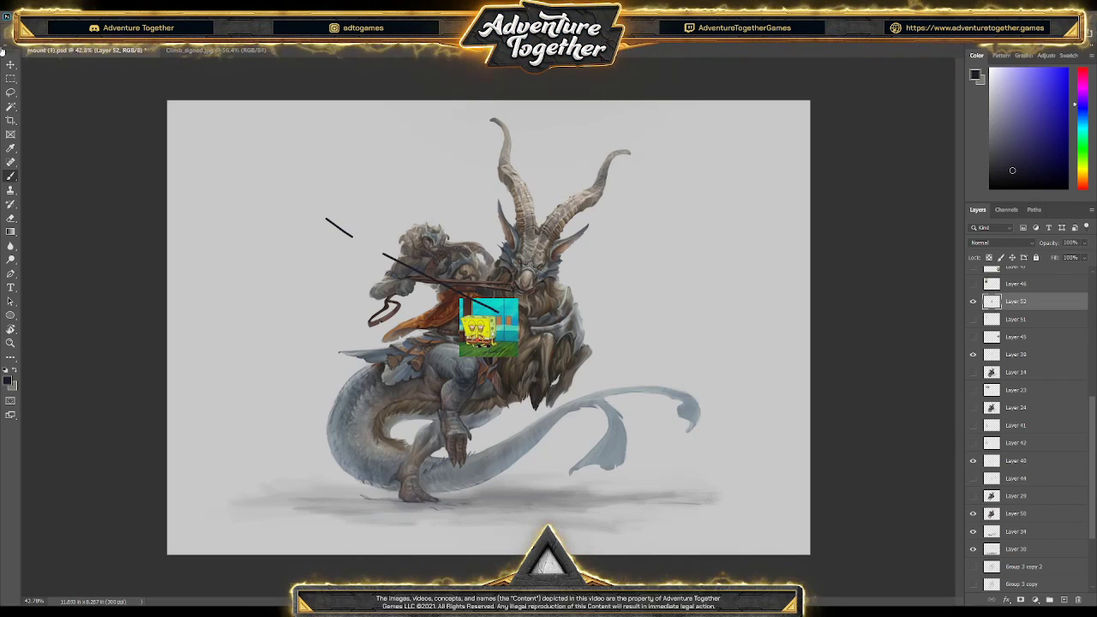
{"action": "left_click_drag", "start_coordinate": [556, 295], "coordinate": [591, 225]}
{"action": "key", "text": "ctrl+t"}
{"action": "left_click_drag", "start_coordinate": [511, 304], "coordinate": [716, 233]}
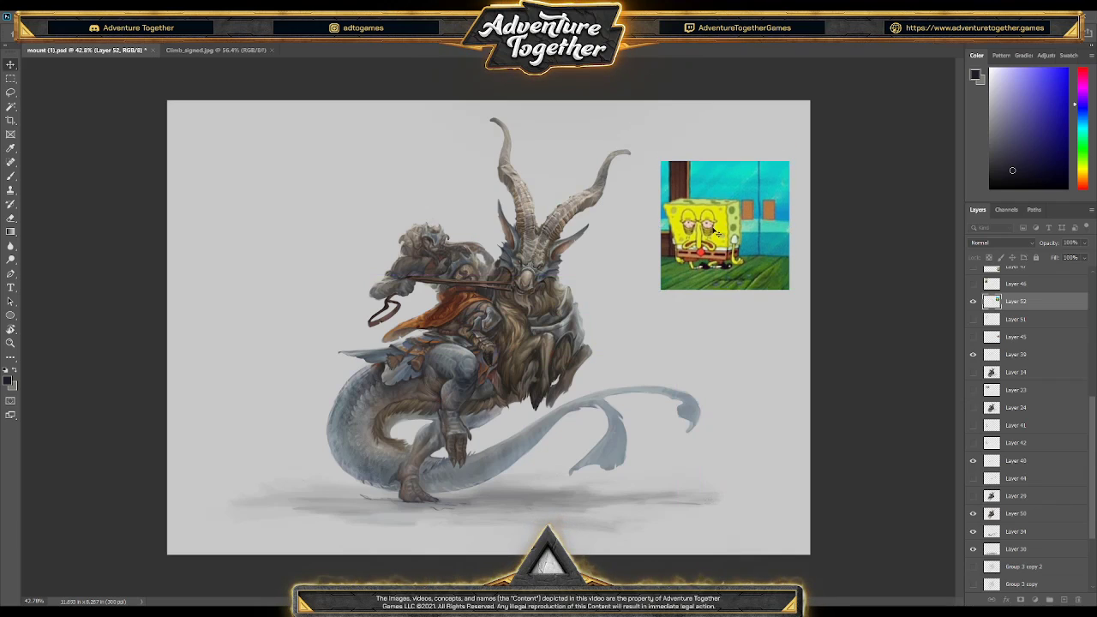
- Add a text caption directly above the SpongeBob image reading "nobody:" and, below it, "me after painting for 2h:"
{"action": "left_click", "coordinate": [11, 287]}
{"action": "left_click_drag", "start_coordinate": [661, 129], "coordinate": [791, 160]}
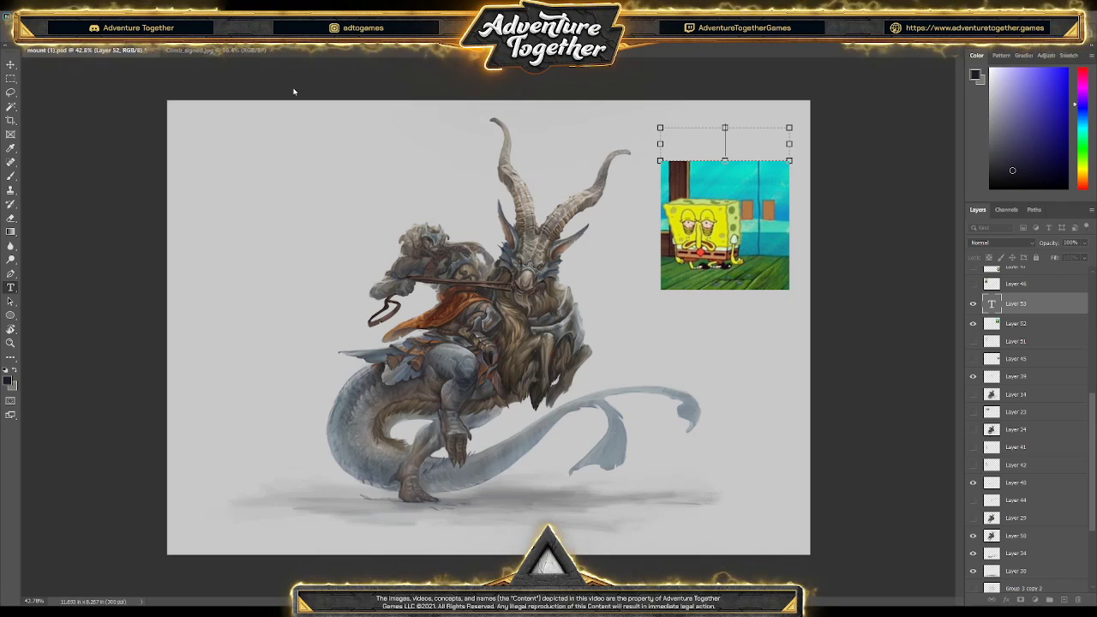
{"action": "type", "text": "noooo"}
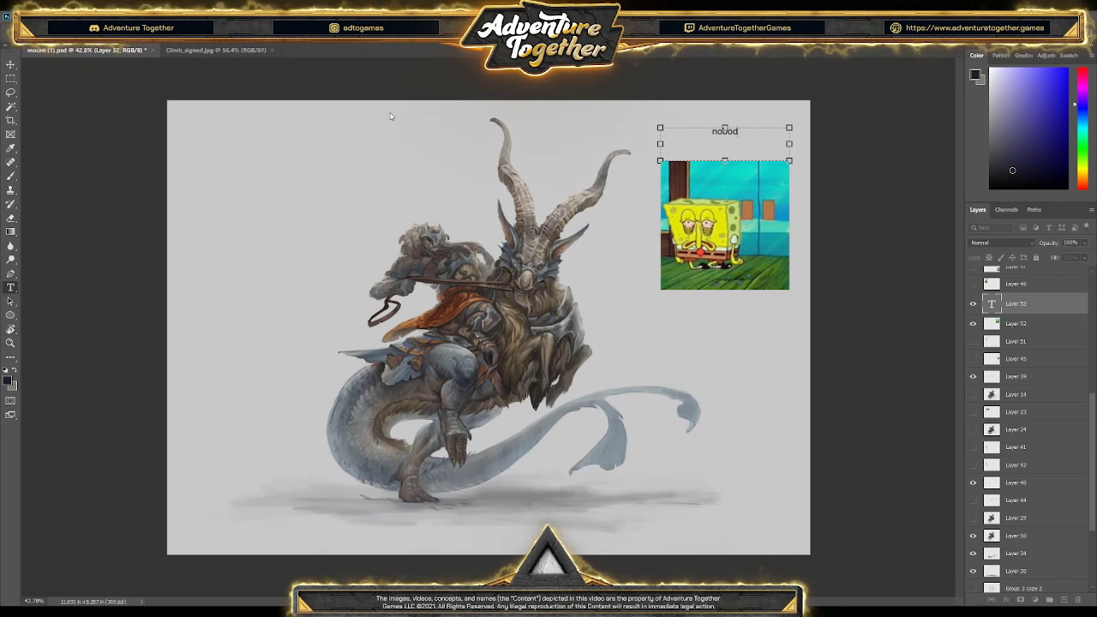
{"action": "type", "text": "y:"}
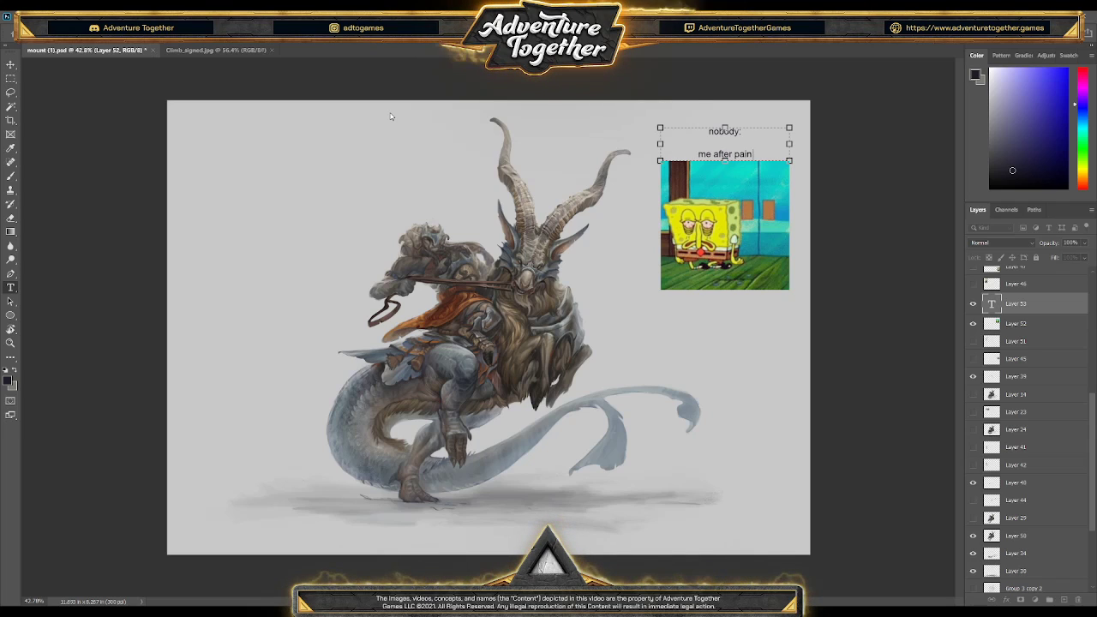
{"action": "type", "text": "r 2h"}
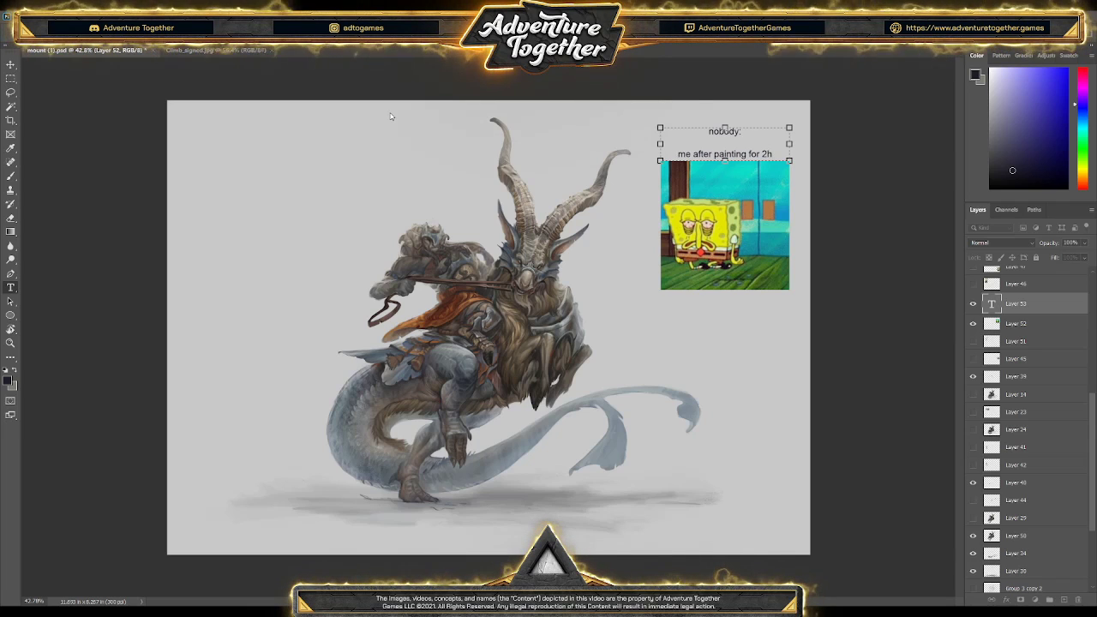
{"action": "type", "text": ":"}
{"action": "key", "text": "ctrl+Return"}
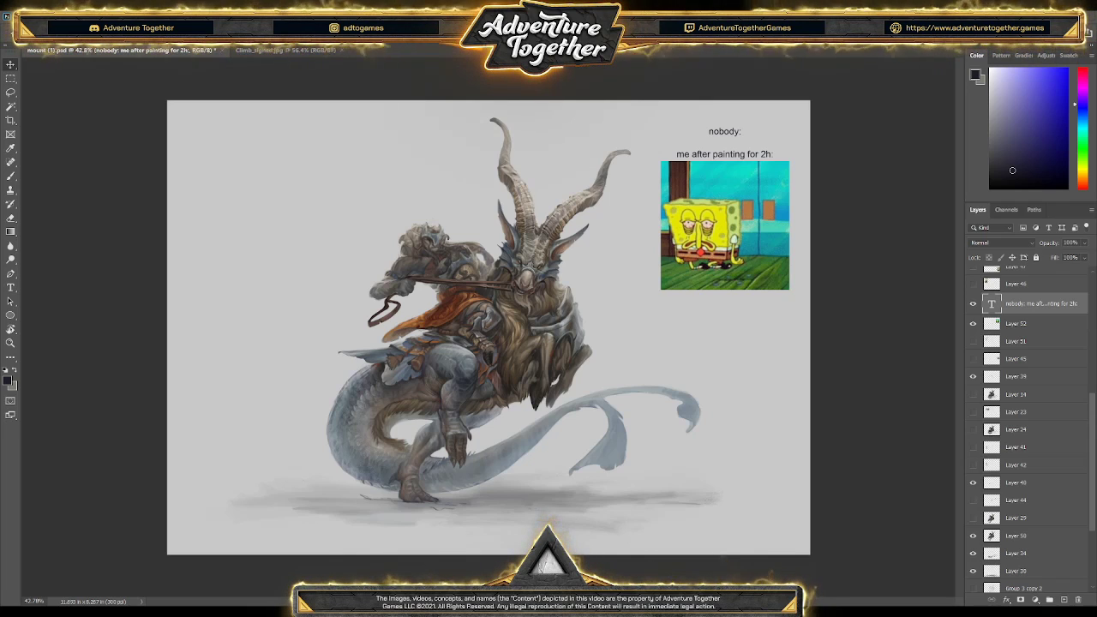
{"action": "key", "text": "alt+Tab"}
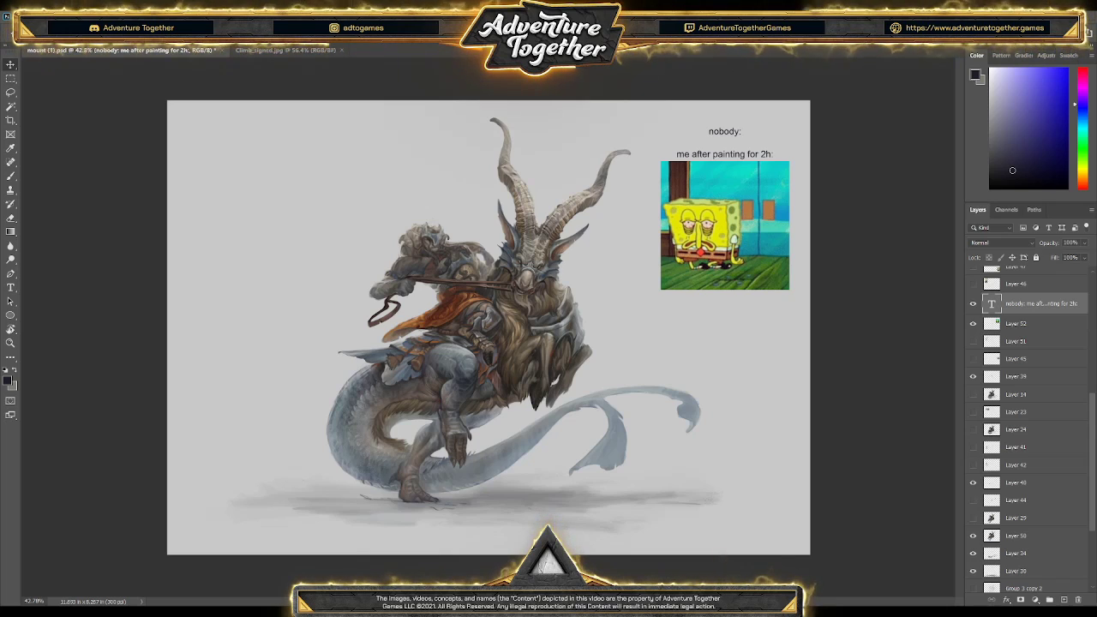
{"action": "key", "text": "alt+Tab"}
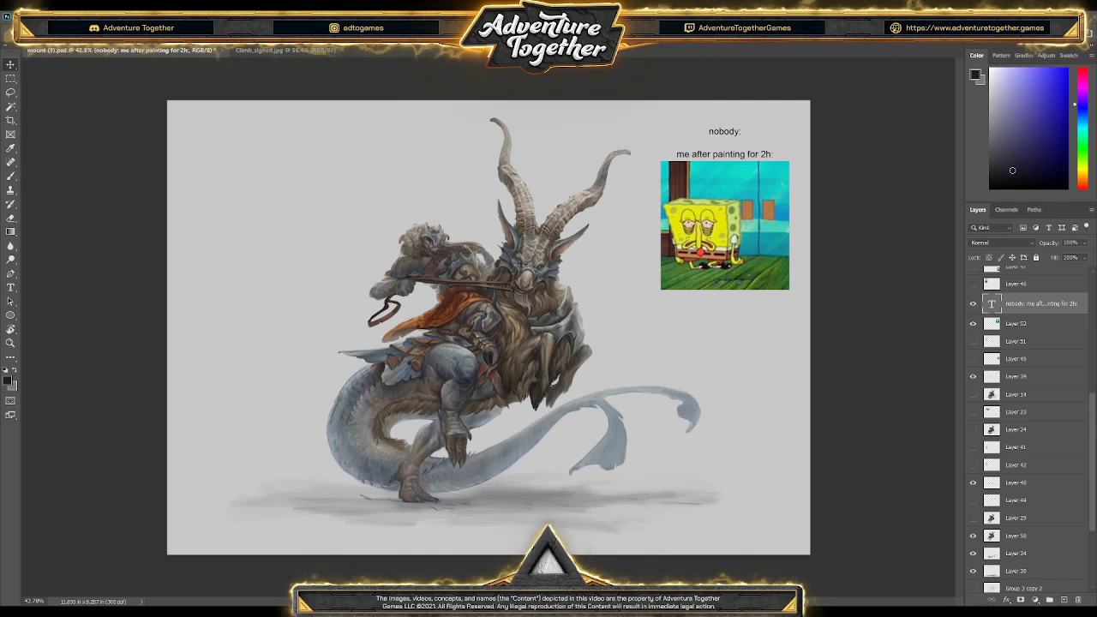
{"action": "key", "text": "alt+Tab"}
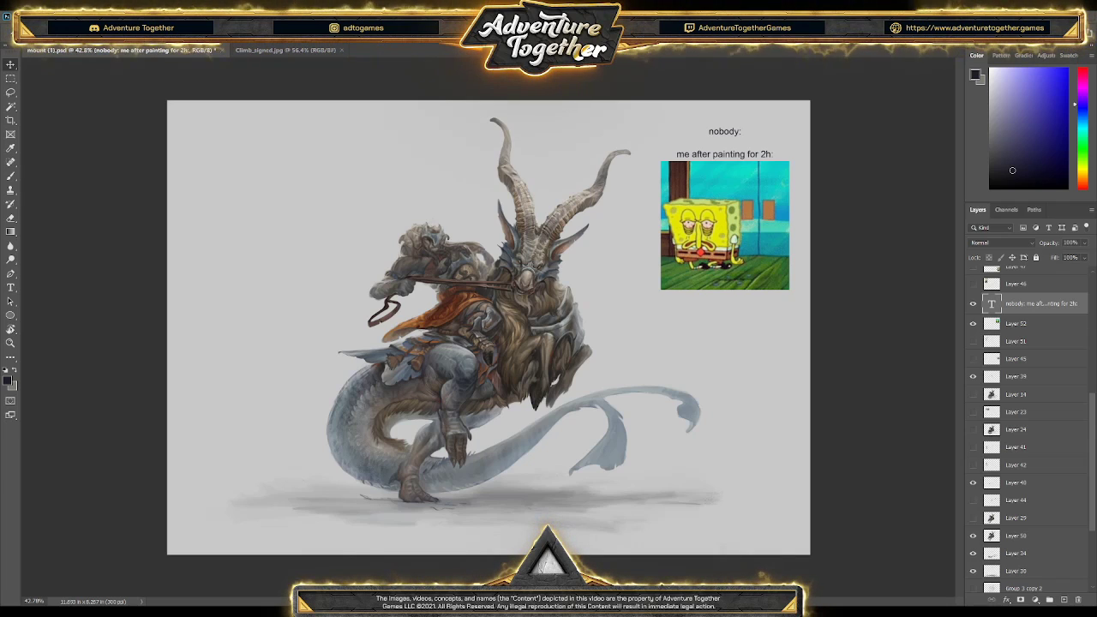
{"action": "key", "text": "alt+Tab"}
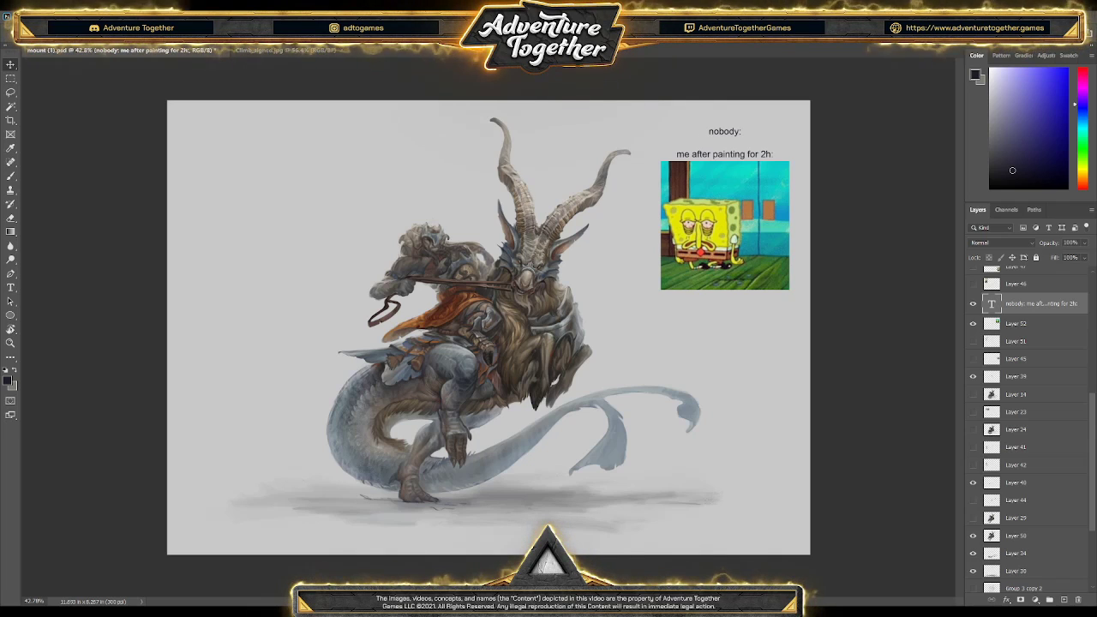
{"action": "key", "text": "alt+Tab"}
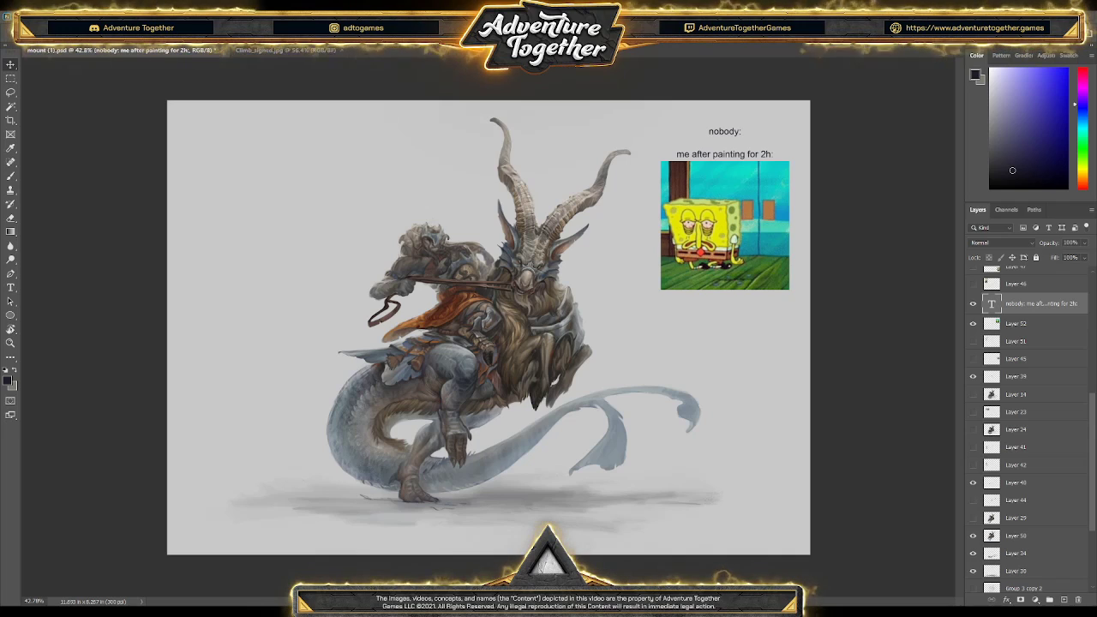
{"action": "key", "text": "alt+Tab"}
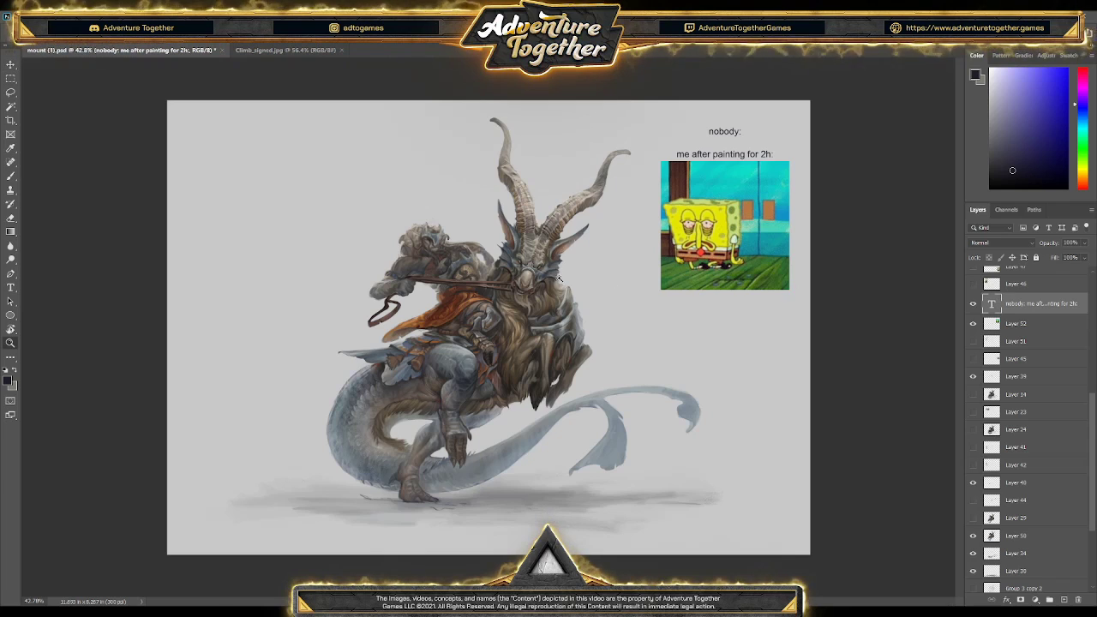
- Save the mount document with the captioned meme in place
{"action": "scroll", "coordinate": [521, 284], "scroll_direction": "up", "scroll_amount": 1}
{"action": "scroll", "coordinate": [521, 285], "scroll_direction": "up", "scroll_amount": 3}
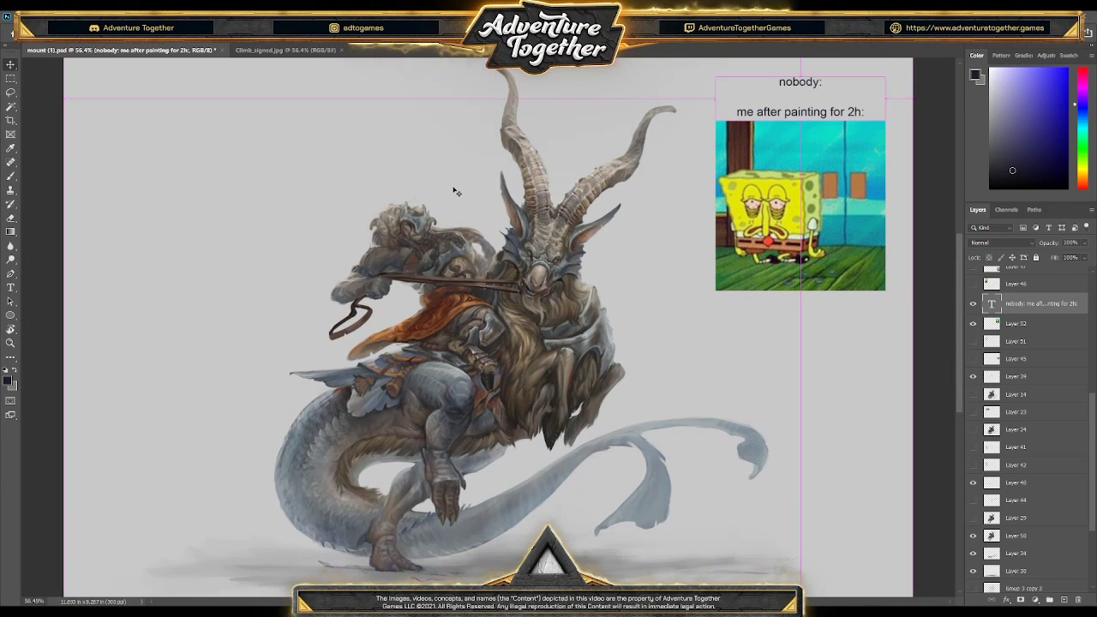
{"action": "key", "text": "ctrl+s"}
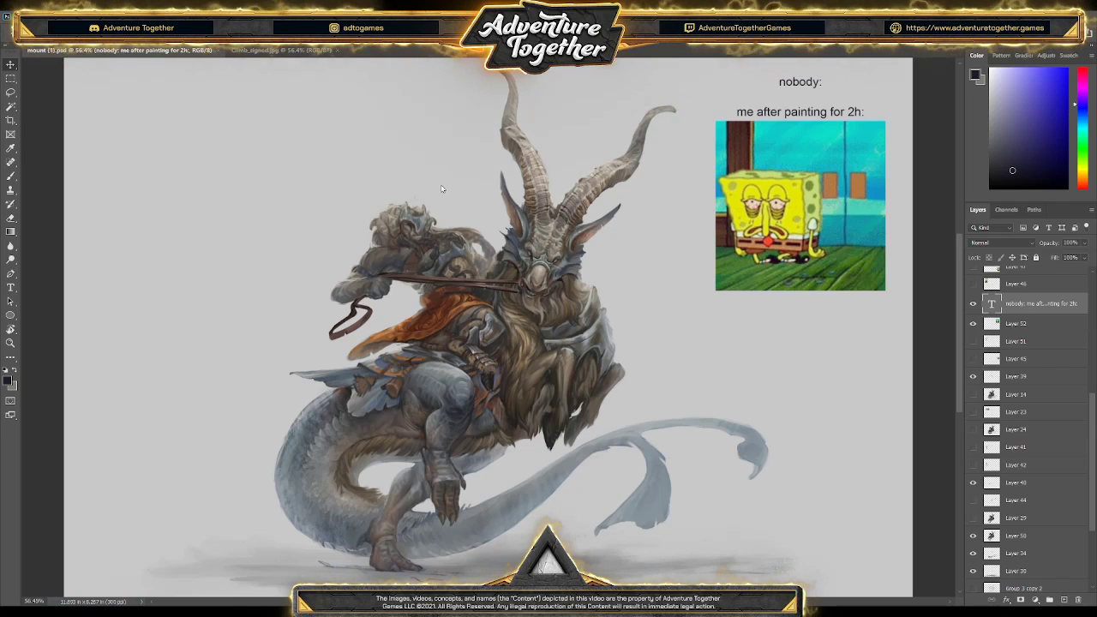
- On Layer 50, refine the fur beside the goat's near foreleg with greyish and dark brown tones sampled from the painting
{"action": "left_click", "coordinate": [598, 337], "text": "ctrl"}
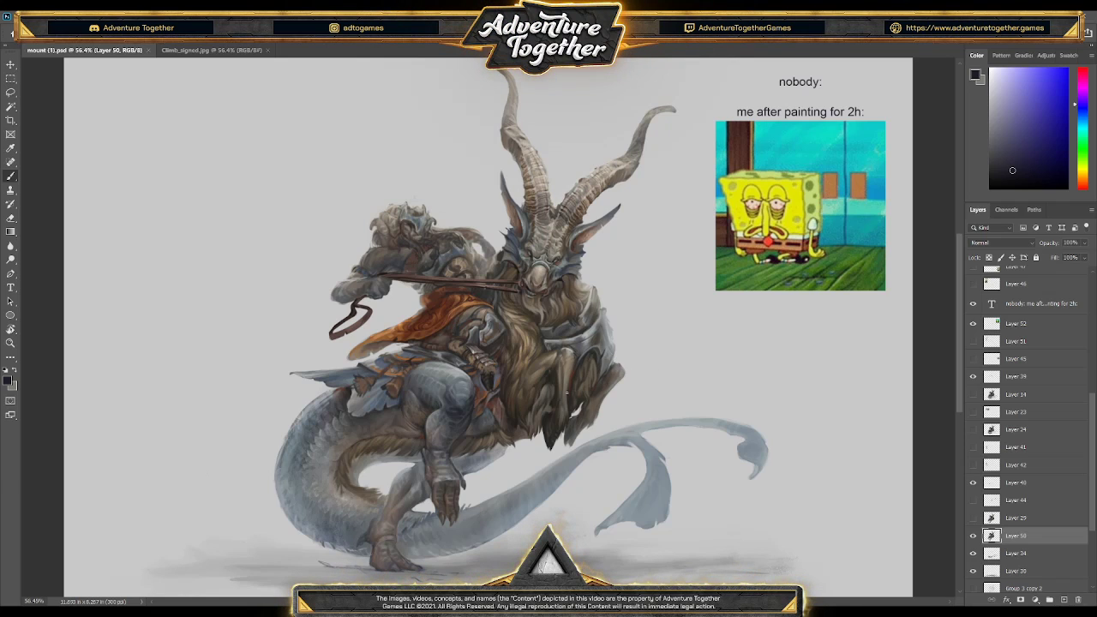
{"action": "scroll", "coordinate": [553, 400], "scroll_direction": "up", "scroll_amount": 1}
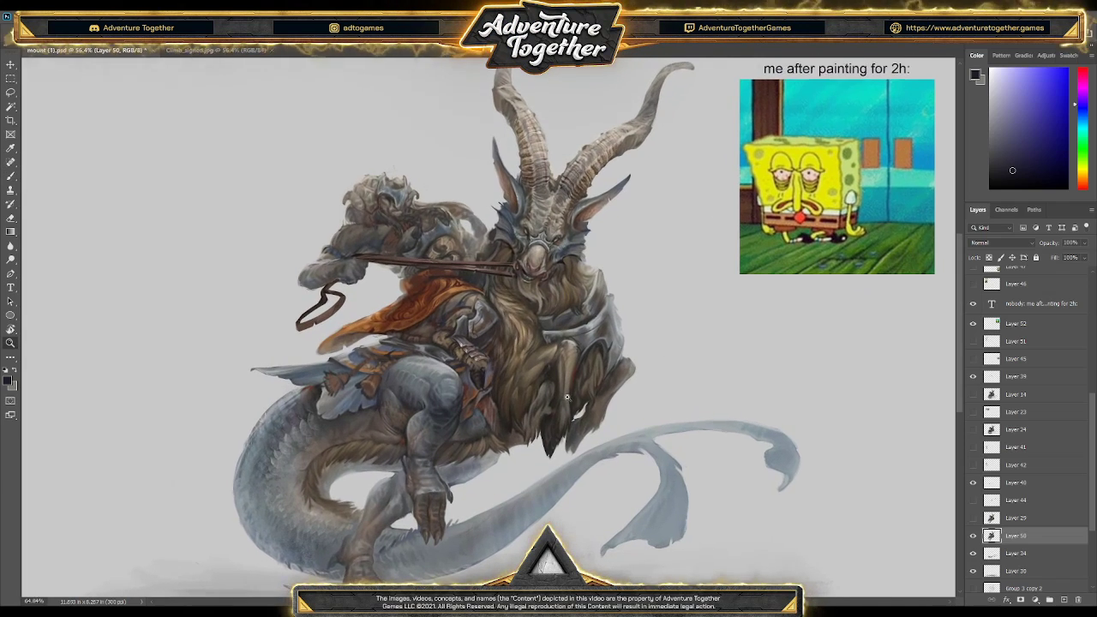
{"action": "left_click", "coordinate": [544, 388], "text": "alt"}
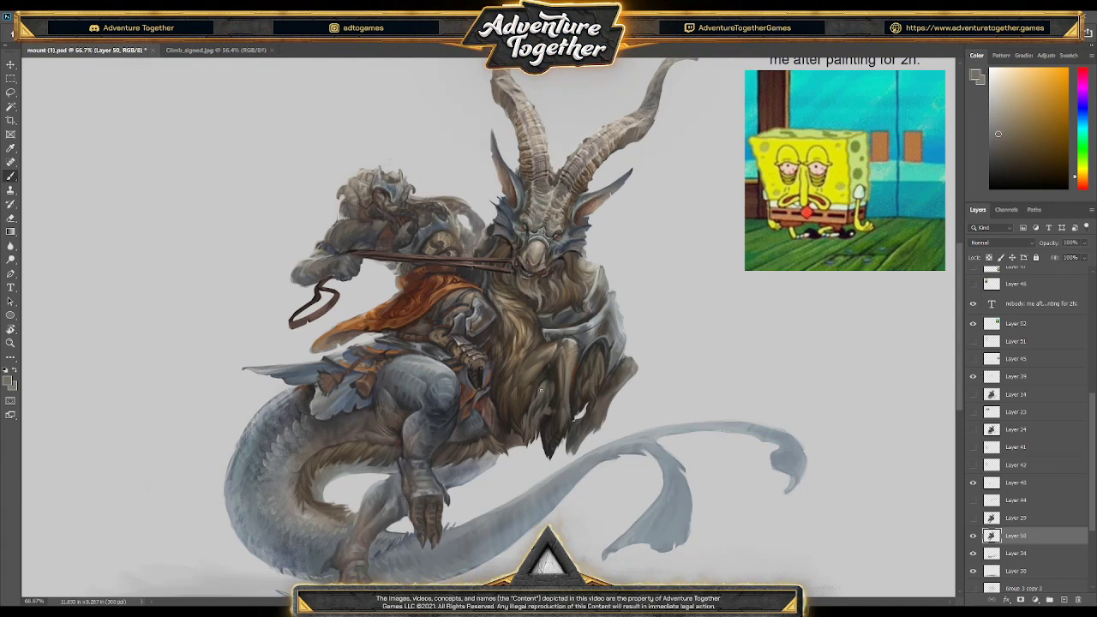
{"action": "left_click", "coordinate": [551, 368], "text": "alt"}
{"action": "scroll", "coordinate": [549, 383], "scroll_direction": "up", "scroll_amount": 2}
{"action": "left_click", "coordinate": [549, 383], "text": "alt"}
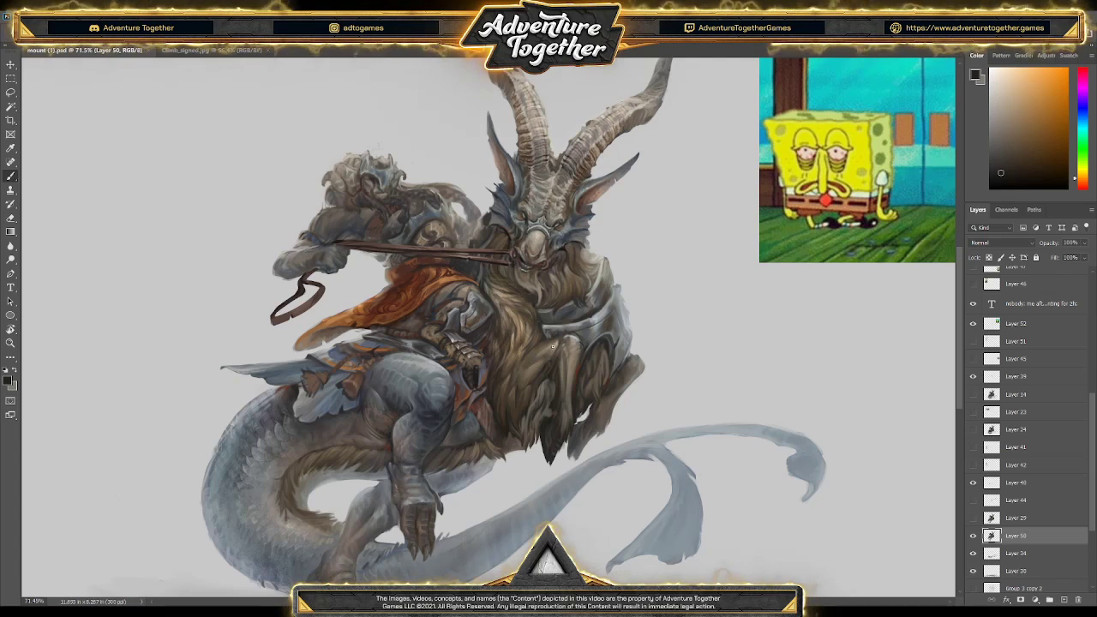
- Paint lighter and mid-brown fur strands on the chest next to the foreleg's knee, using colours sampled around it
{"action": "left_click", "coordinate": [543, 342], "text": "alt"}
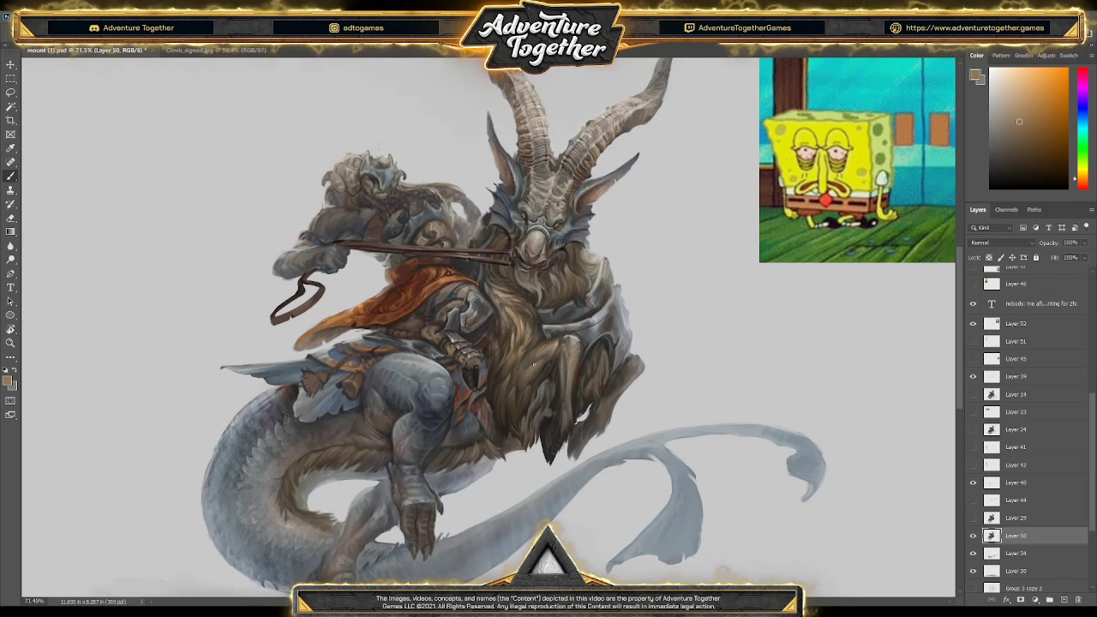
{"action": "left_click", "coordinate": [540, 360], "text": "alt"}
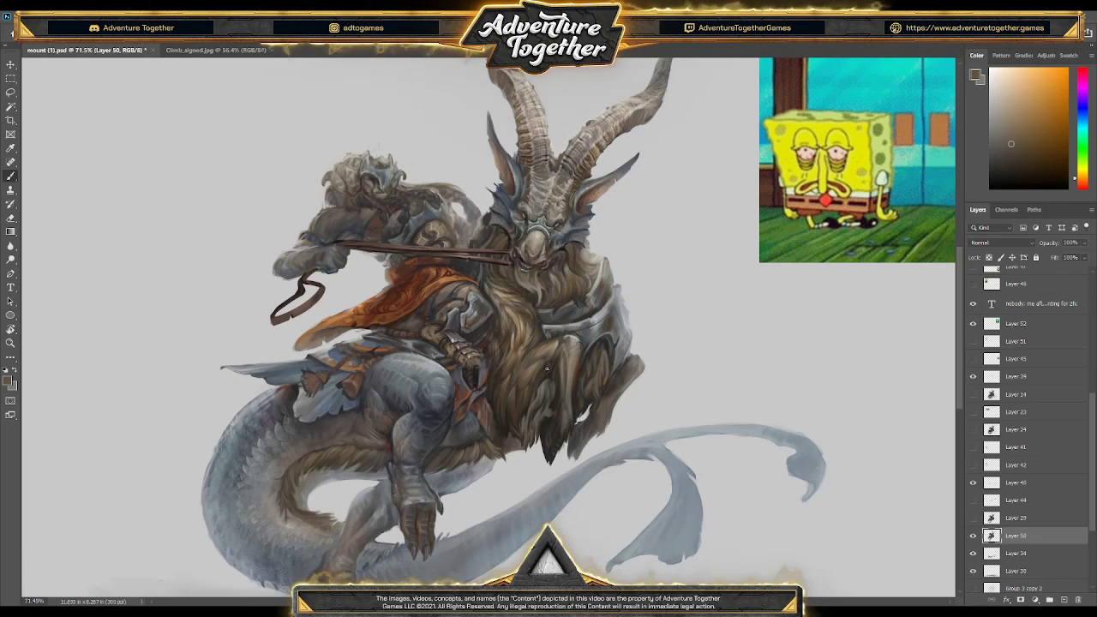
{"action": "key", "text": "alt"}
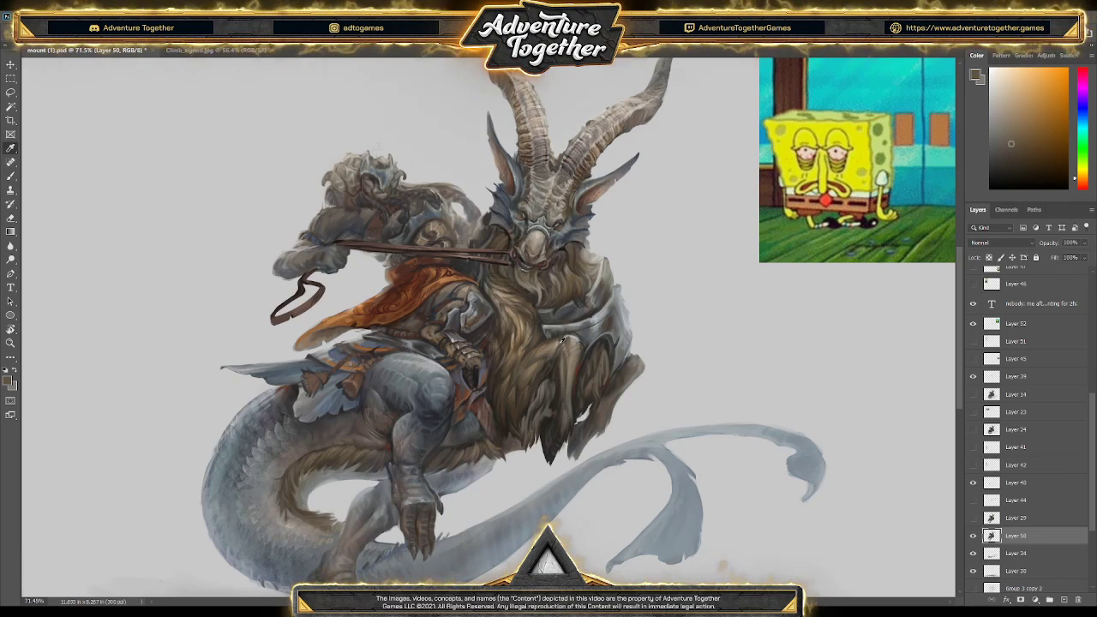
{"action": "left_click", "coordinate": [562, 341], "text": "alt"}
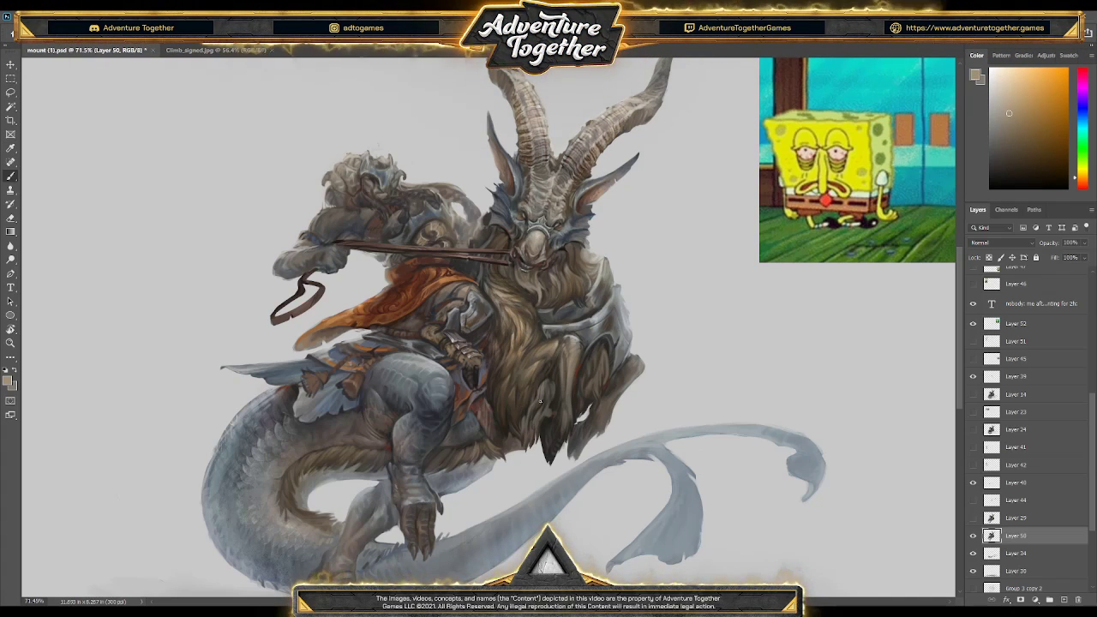
- Paint the lower belly fur tips between the rider's cloth and the hoof with sampled dark brown and grey-brown tones
{"action": "left_click", "coordinate": [505, 452], "text": "alt"}
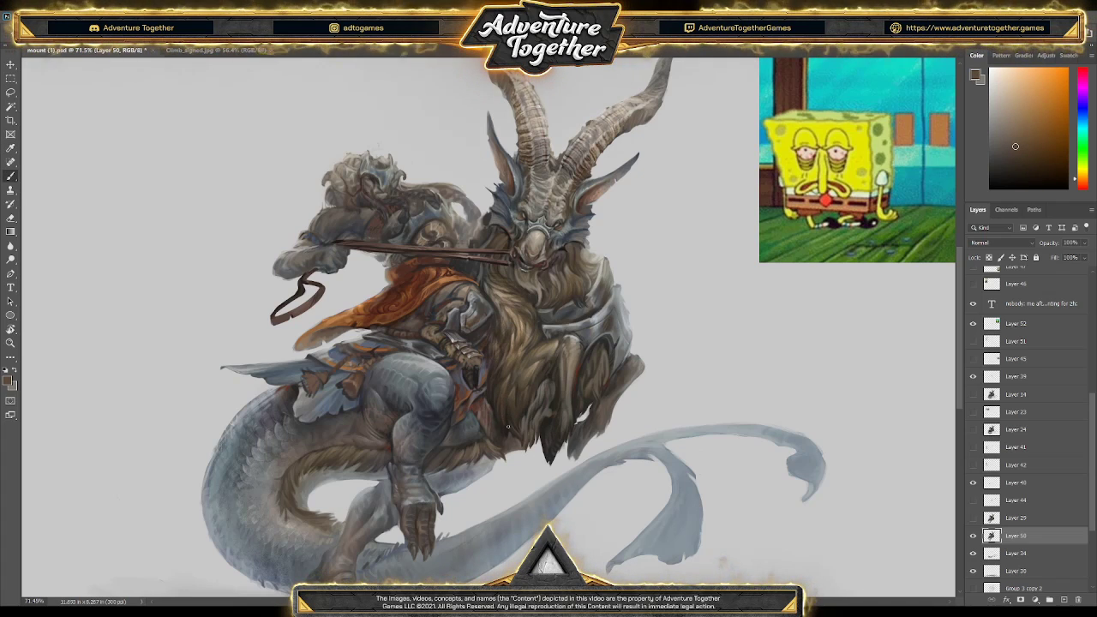
{"action": "key", "text": "alt"}
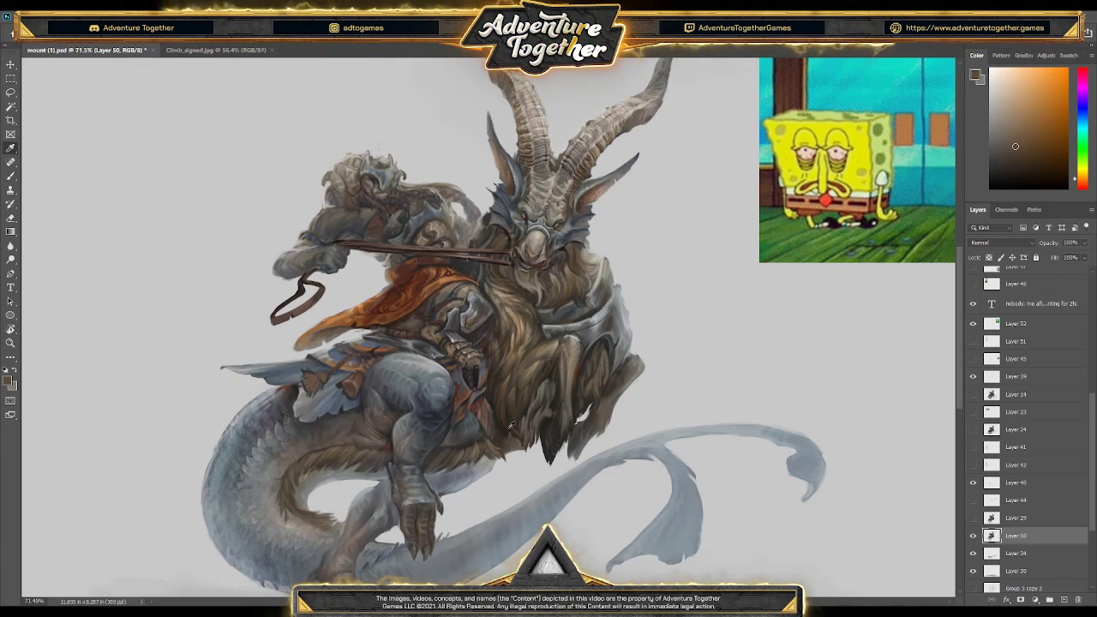
{"action": "left_click", "coordinate": [510, 427], "text": "alt"}
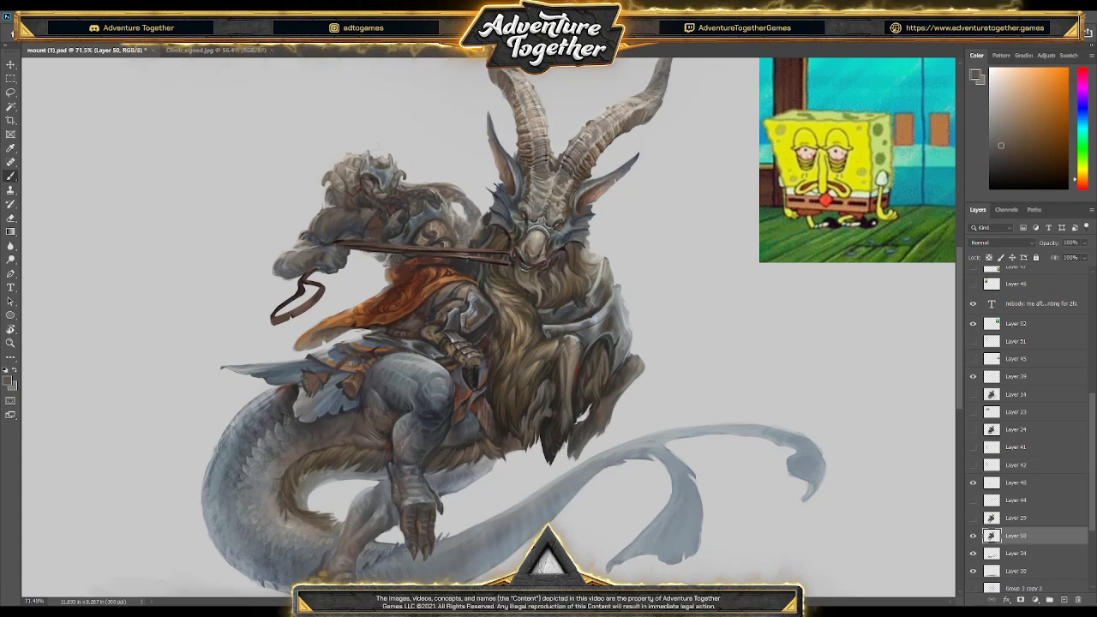
{"action": "left_click", "coordinate": [535, 410], "text": "alt"}
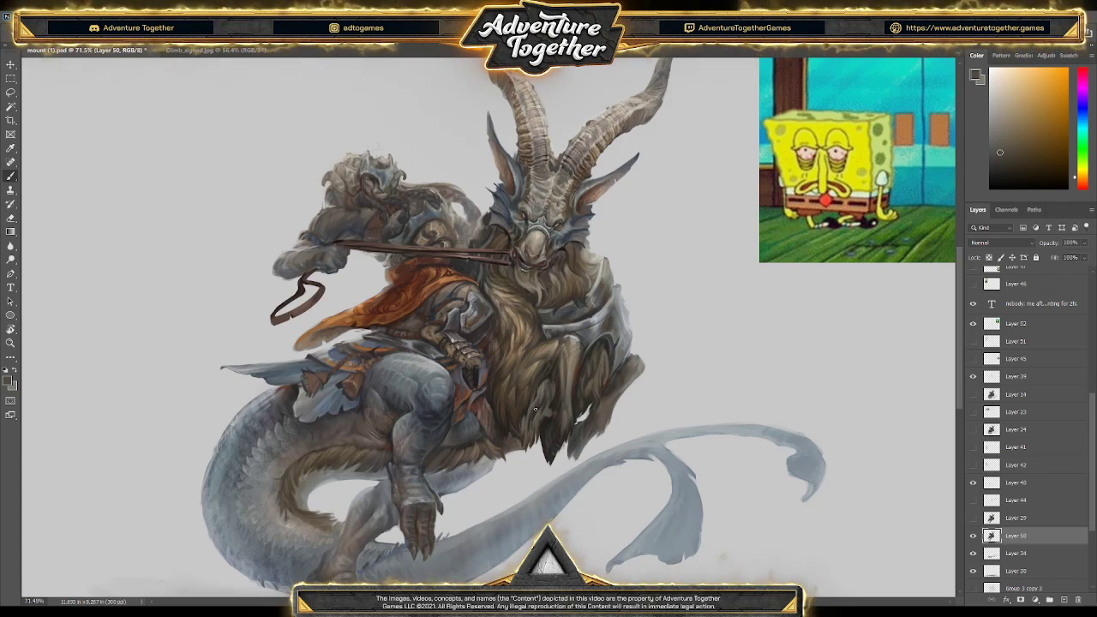
{"action": "left_click", "coordinate": [524, 437], "text": "alt"}
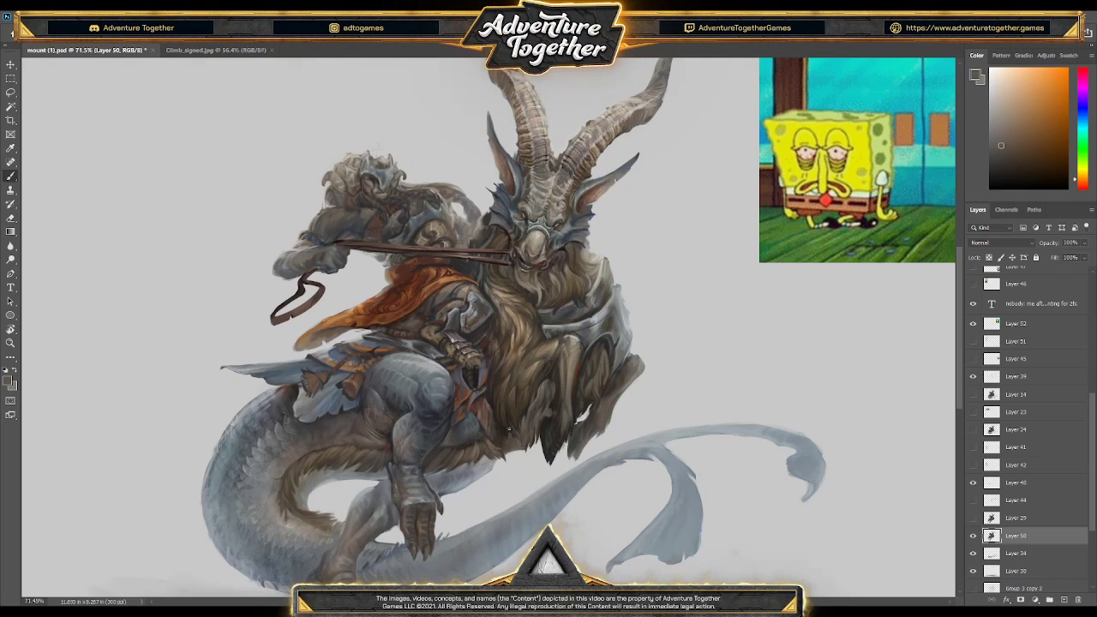
{"action": "mouse_move", "coordinate": [520, 442]}
{"action": "left_mouse_down"}
{"action": "mouse_move", "coordinate": [506, 412]}
{"action": "mouse_move", "coordinate": [512, 437]}
{"action": "left_mouse_up"}
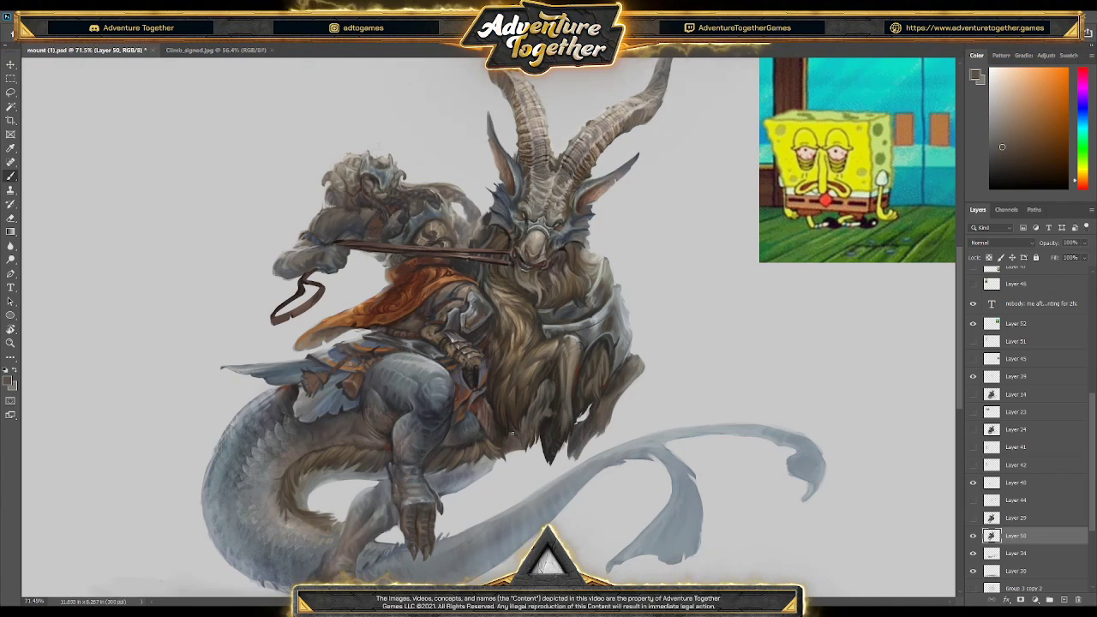
- Shape the belly fur tips beside the goat's near hoof with sampled dark and grey-brown tones, erasing along the lower edge
{"action": "left_click", "coordinate": [512, 424], "text": "alt"}
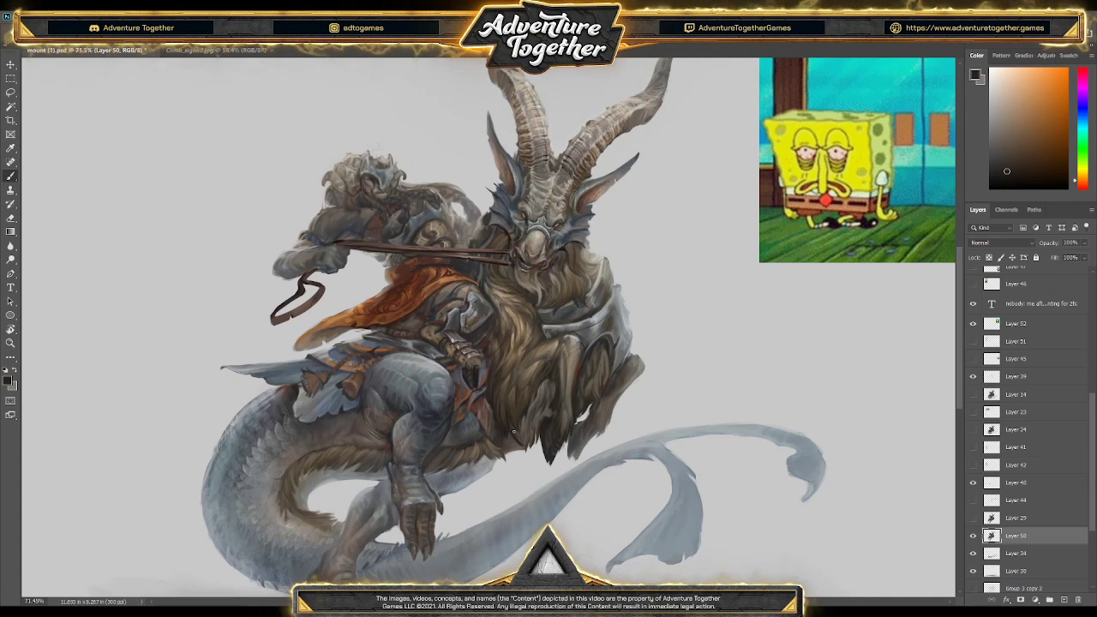
{"action": "key", "text": "alt"}
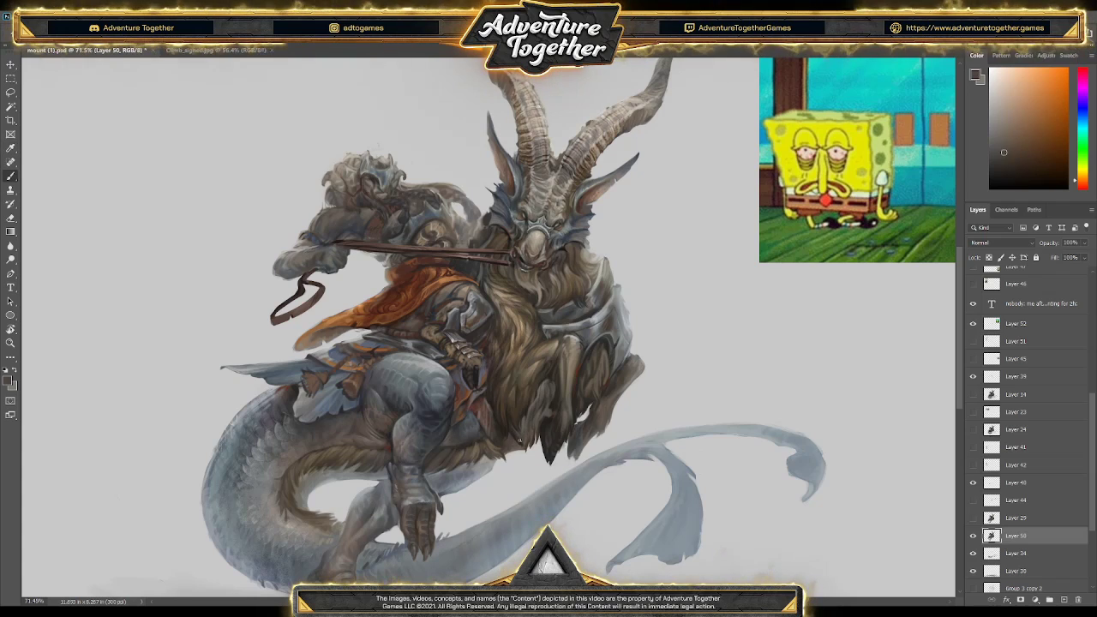
{"action": "left_click", "coordinate": [518, 435], "text": "alt"}
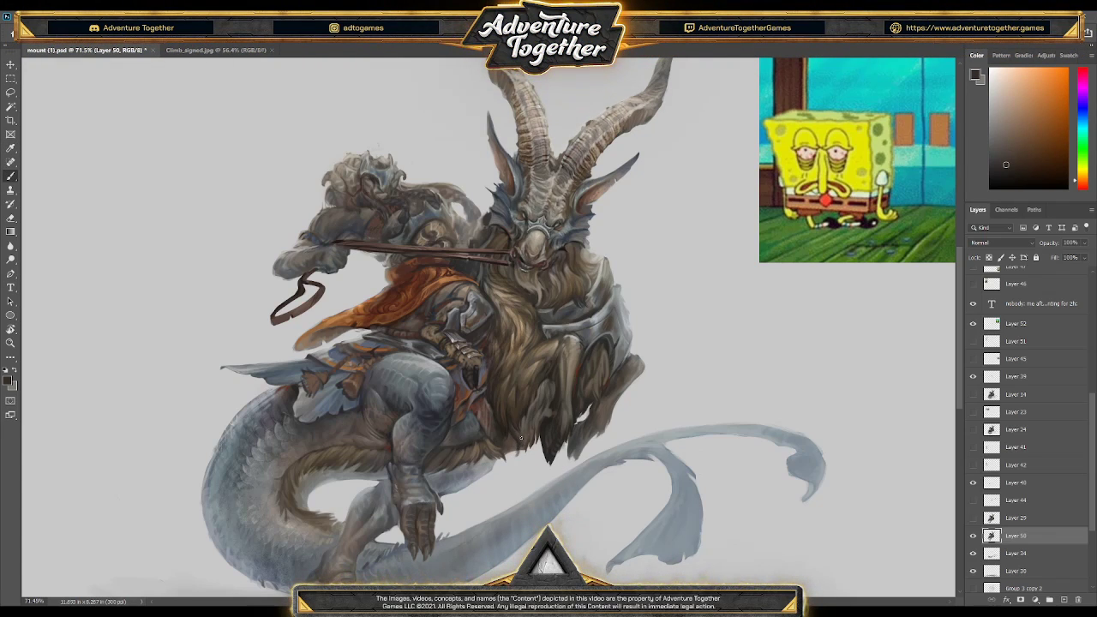
{"action": "left_click", "coordinate": [501, 455], "text": "alt"}
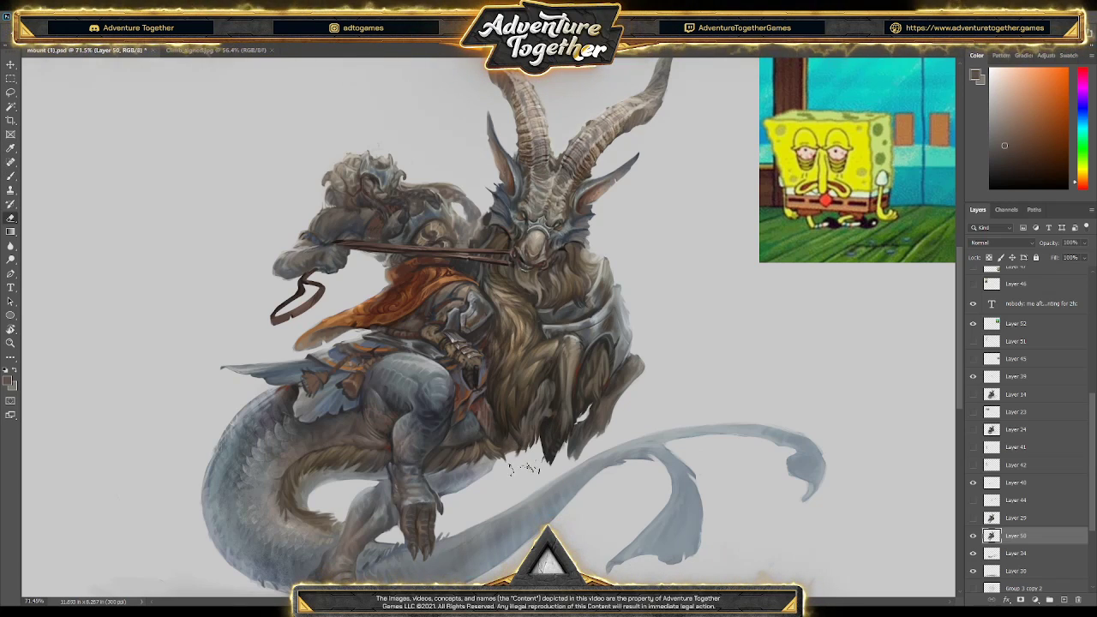
{"action": "key", "text": "e"}
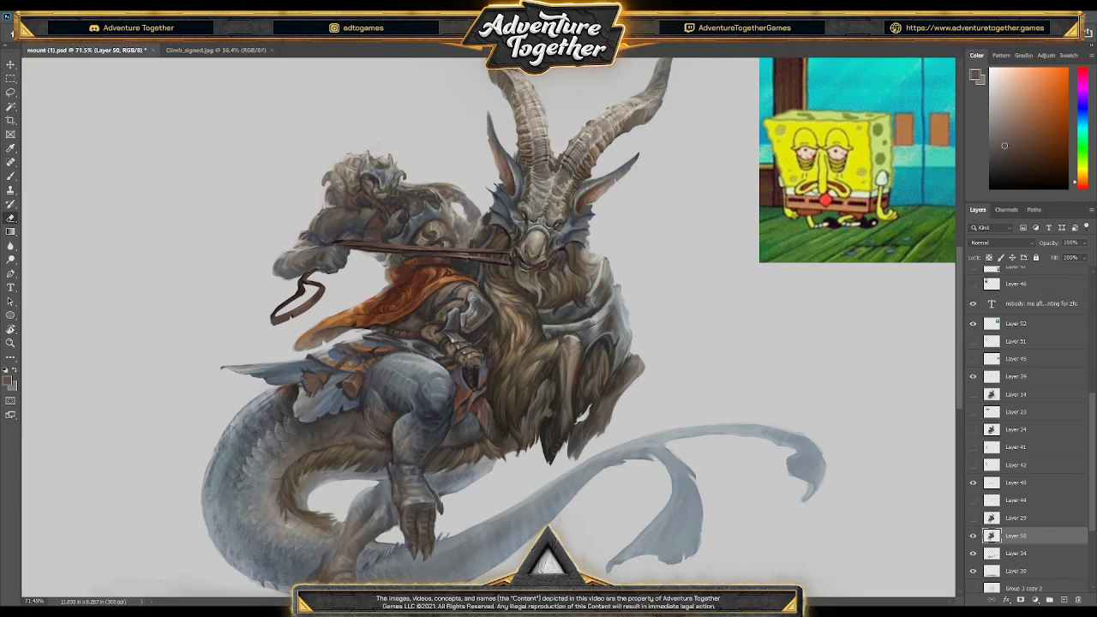
{"action": "key", "text": "b"}
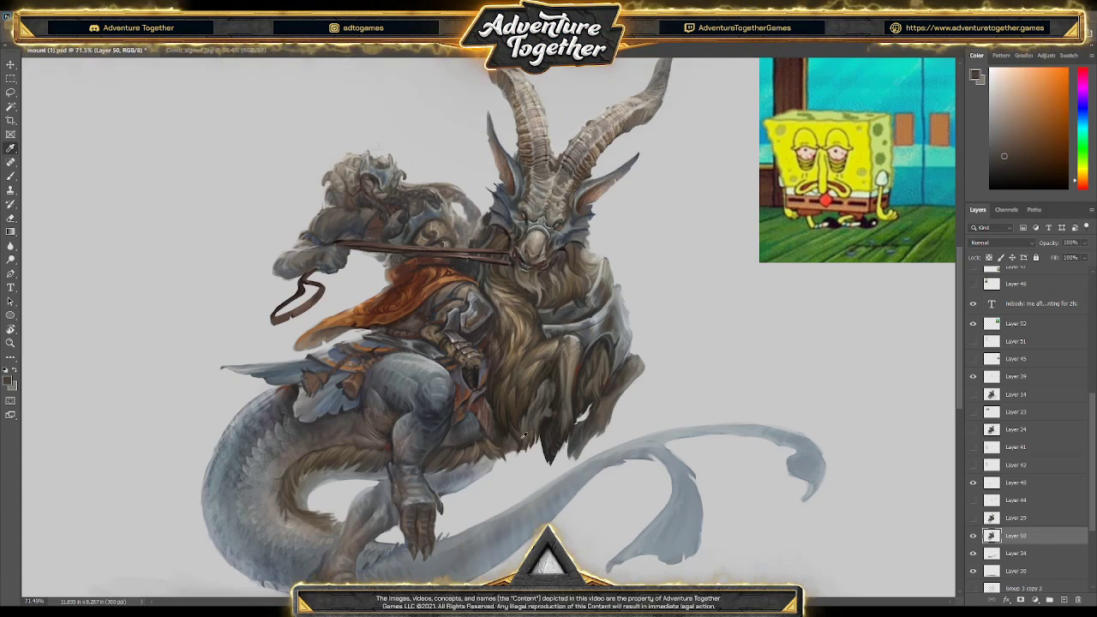
{"action": "left_click", "coordinate": [527, 438], "text": "alt"}
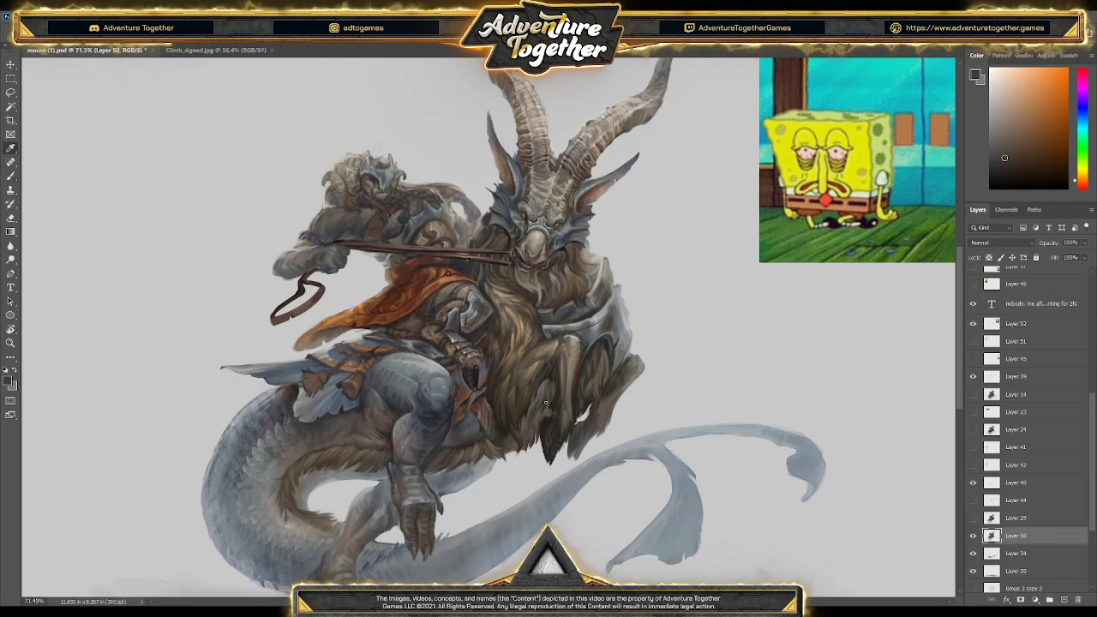
- Refine the near foreleg's lower shin and the fur just above the hoof using sampled grey and near-black tones
{"action": "left_click", "coordinate": [530, 408], "text": "alt"}
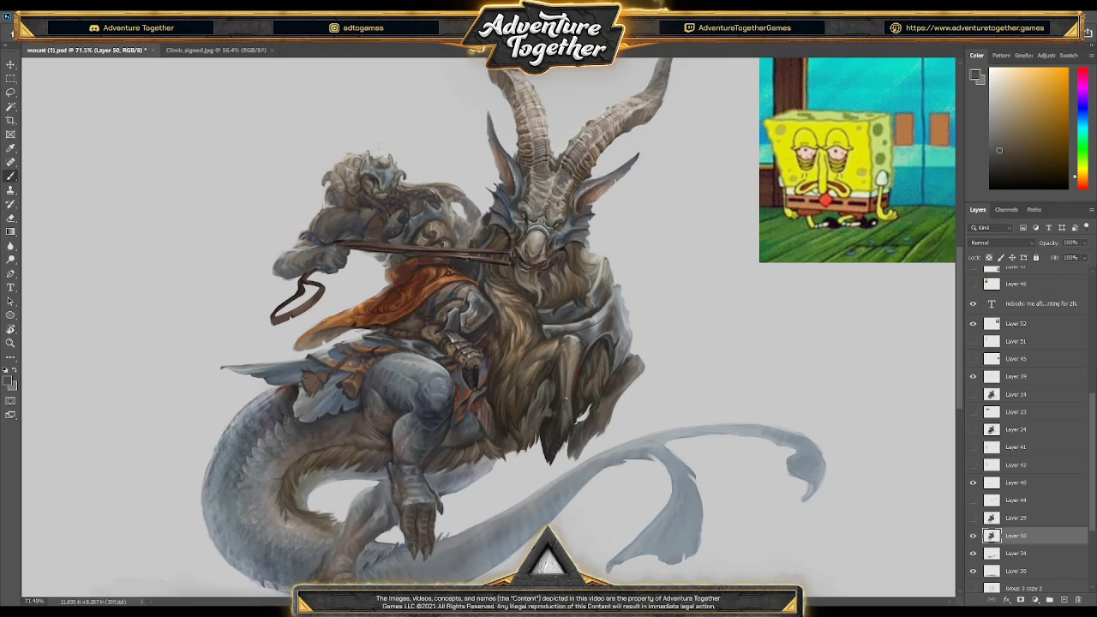
{"action": "left_click", "coordinate": [551, 406], "text": "alt"}
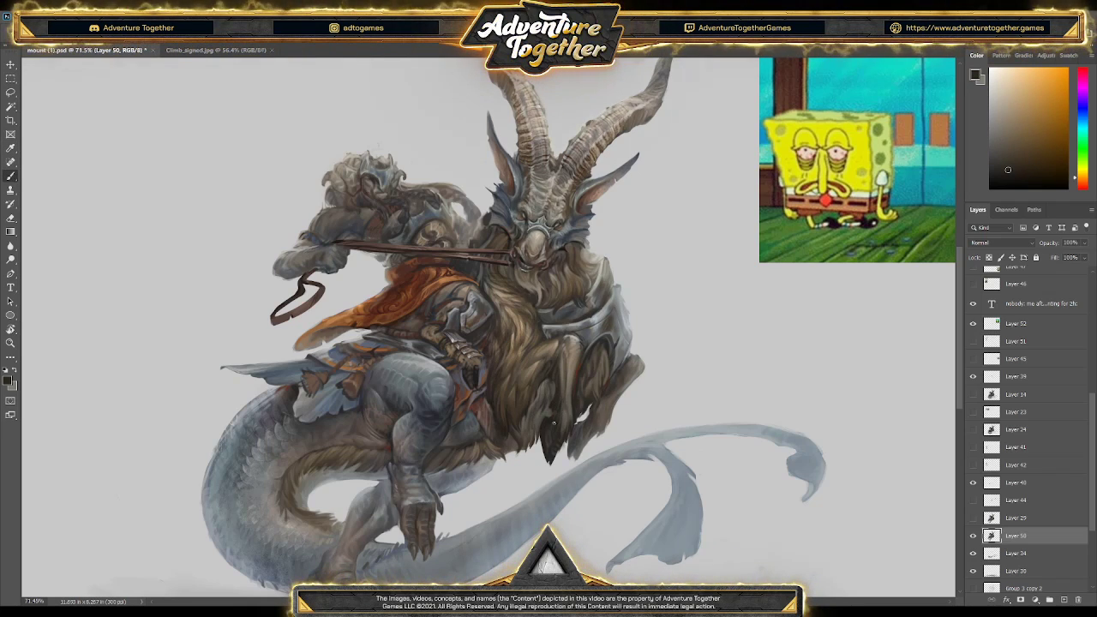
{"action": "left_click", "coordinate": [564, 405], "text": "alt"}
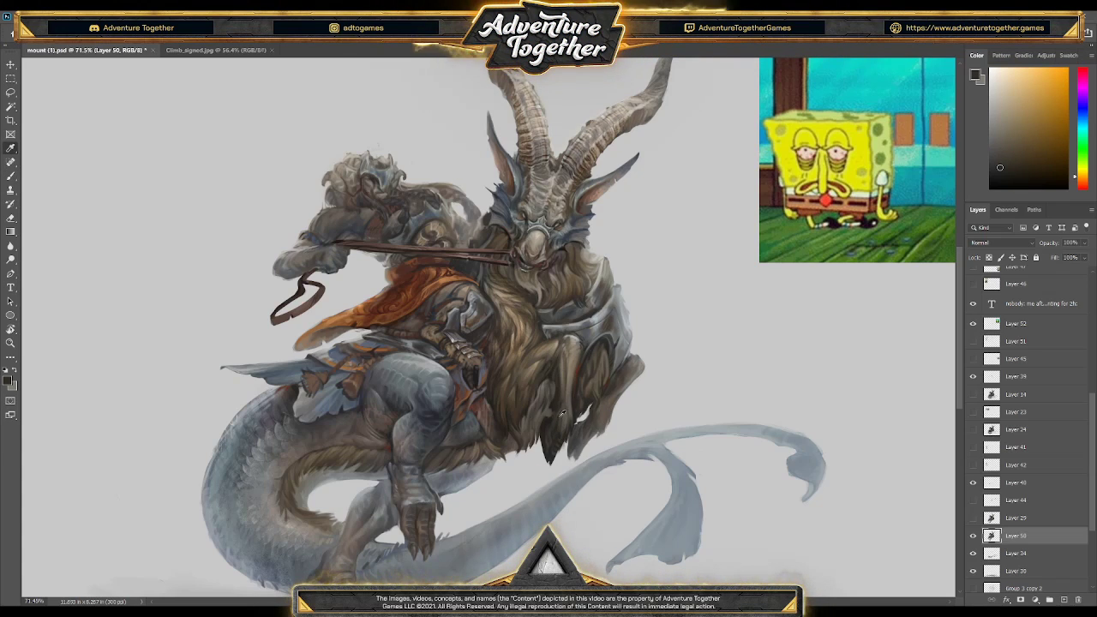
{"action": "left_click", "coordinate": [554, 417], "text": "alt"}
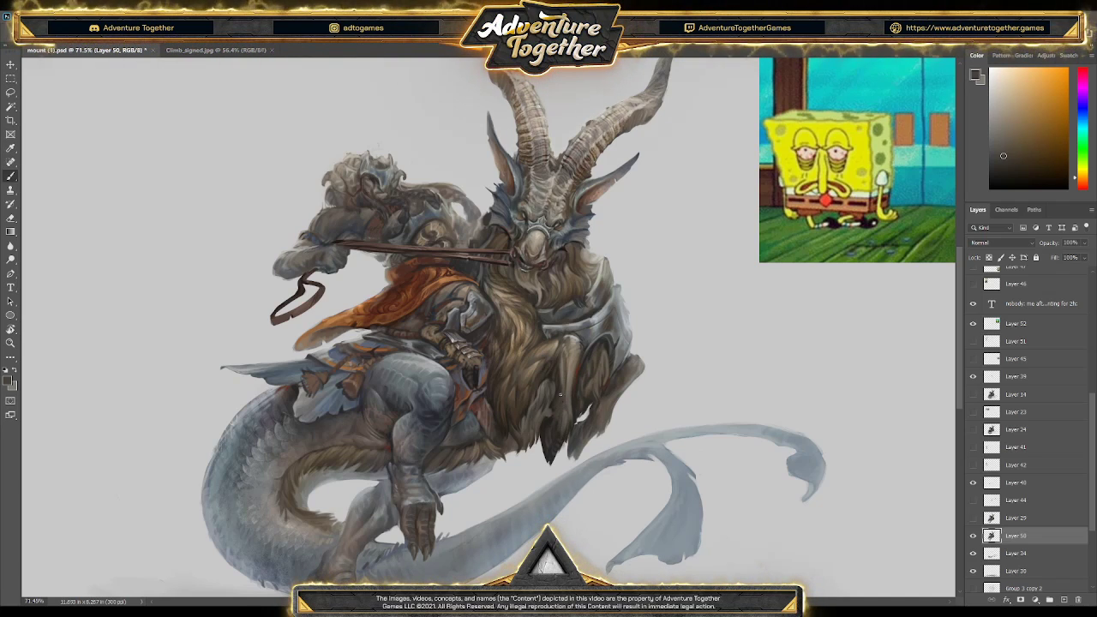
{"action": "key", "text": "alt"}
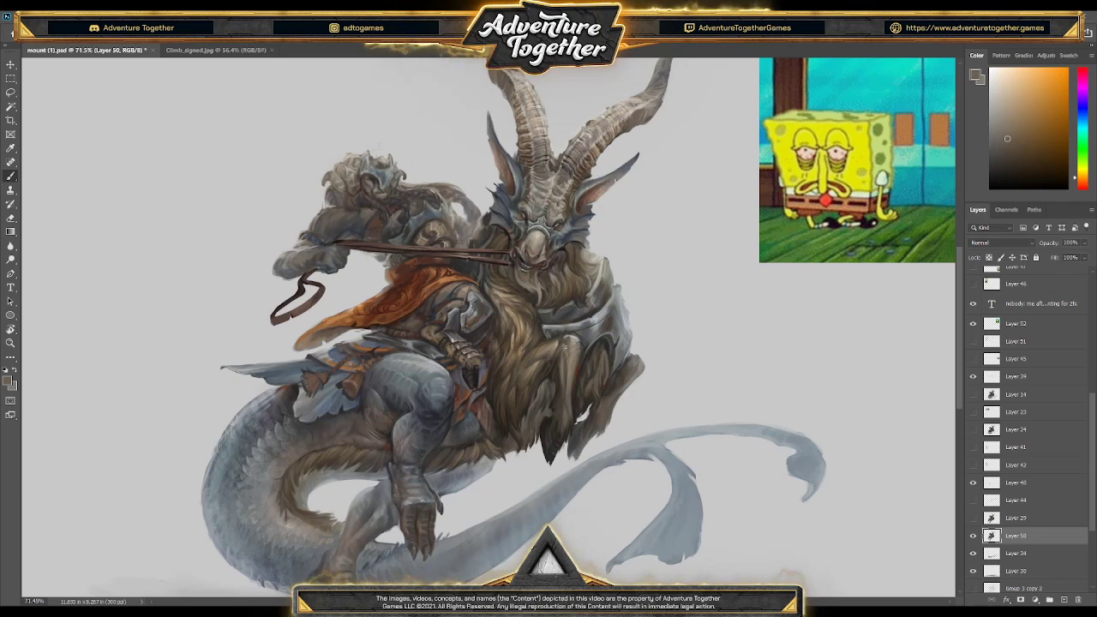
- Paint mid-brown and dark brown strands where the chest fur meets the near foreleg's knee, sampling tones beside the knee
{"action": "left_click", "coordinate": [554, 353], "text": "alt"}
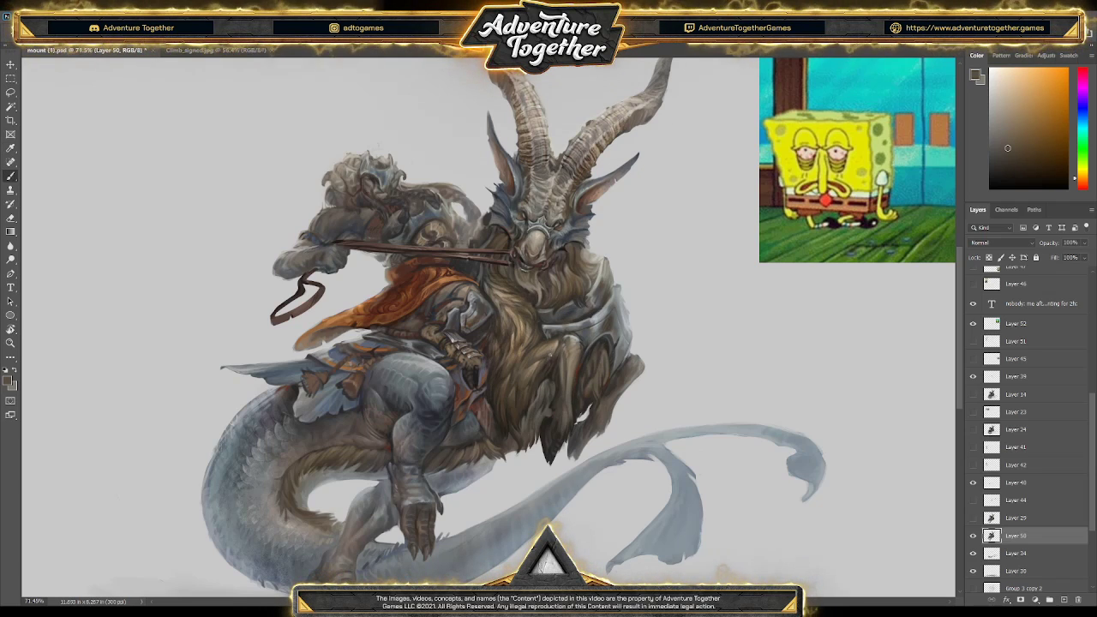
{"action": "left_click", "coordinate": [554, 353], "text": "alt"}
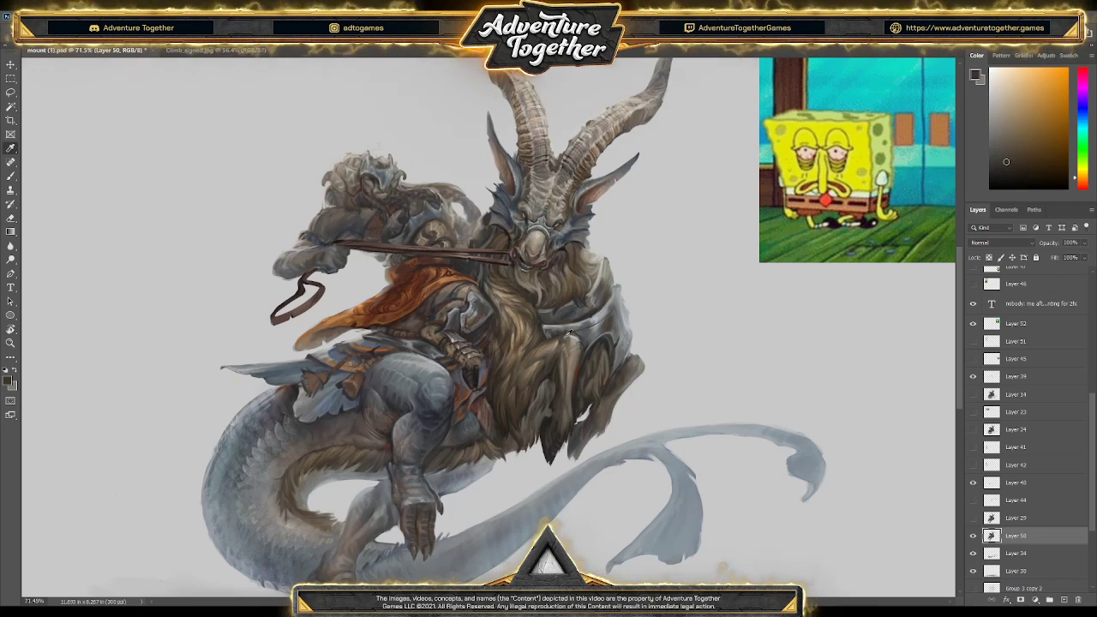
{"action": "key", "text": "alt"}
{"action": "left_click", "coordinate": [555, 355], "text": "alt"}
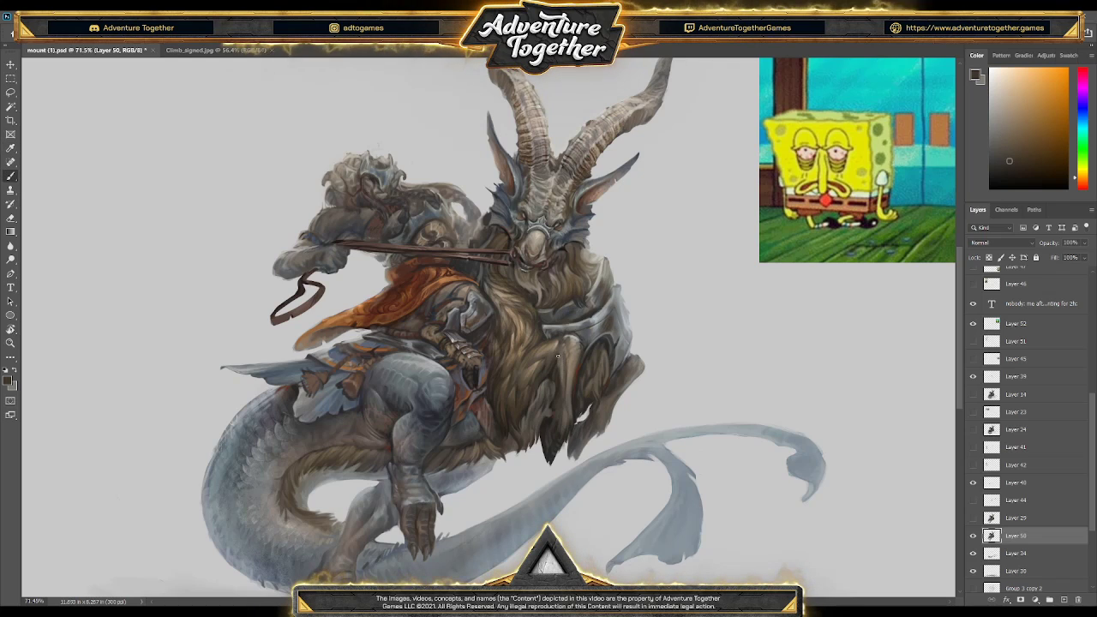
{"action": "left_click", "coordinate": [562, 373], "text": "alt"}
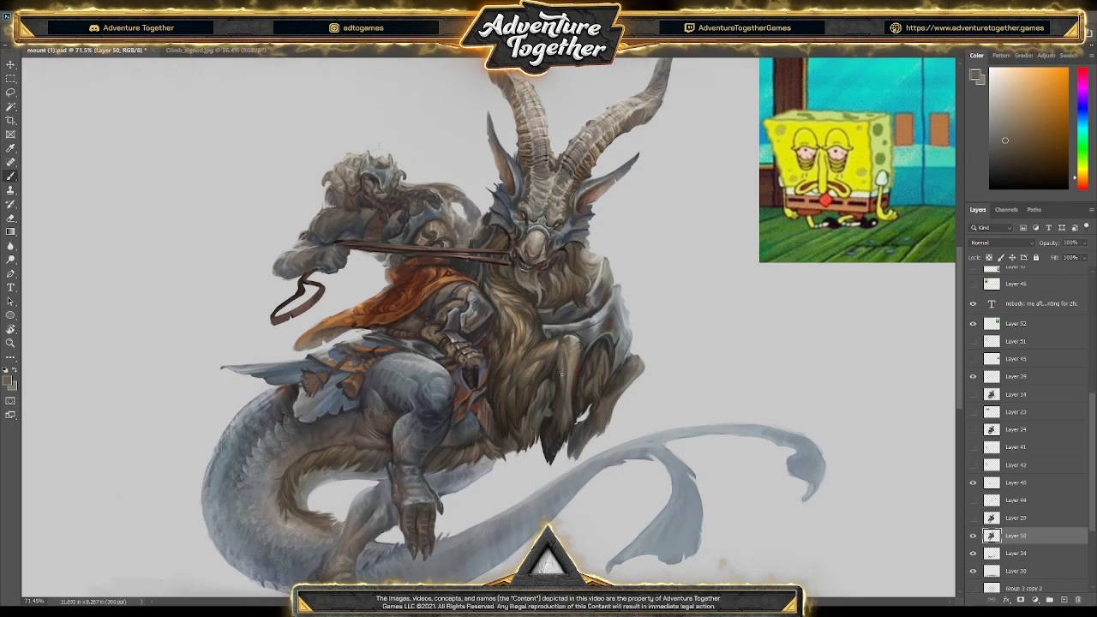
- Model the near foreleg's knee and upper shin with dark brown and lighter grey-brown tones sampled from the leg
{"action": "left_click", "coordinate": [574, 388], "text": "alt"}
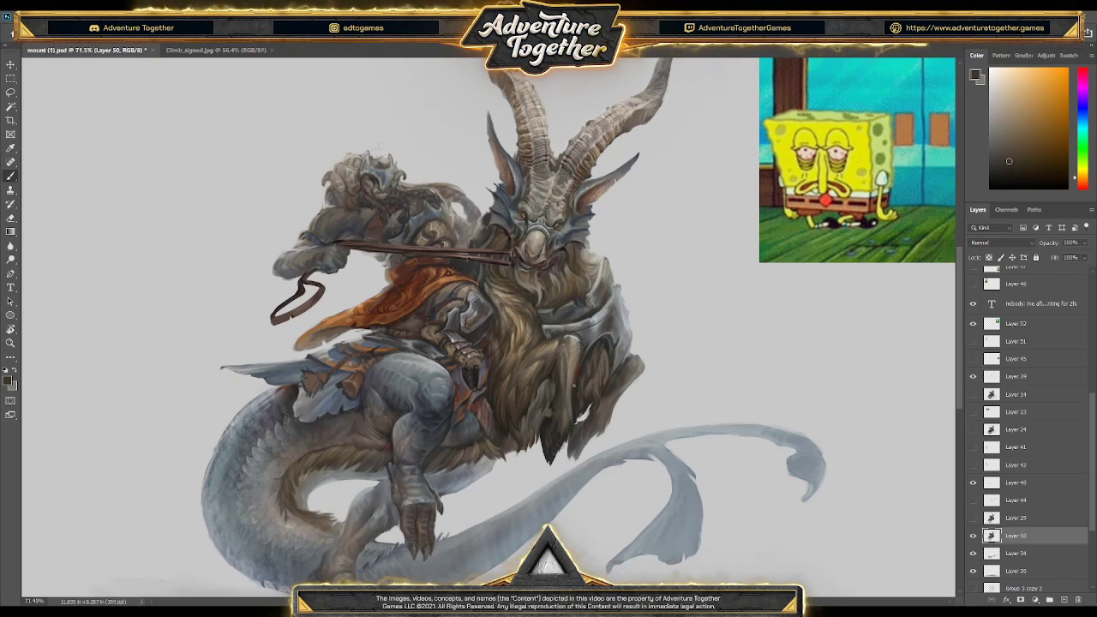
{"action": "left_click", "coordinate": [577, 343], "text": "alt"}
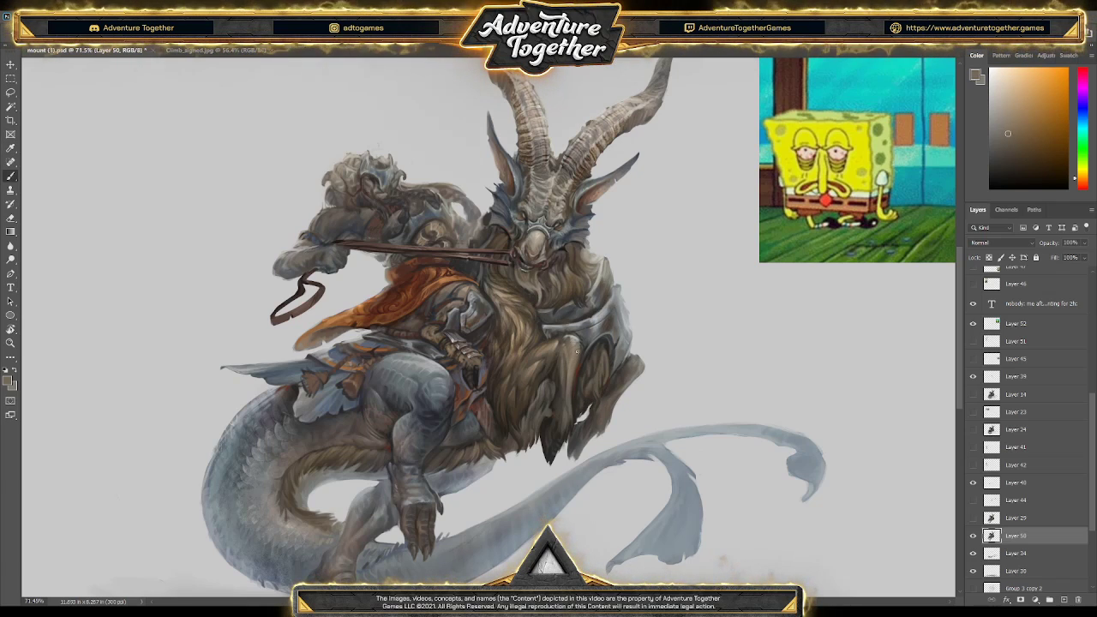
{"action": "left_click", "coordinate": [576, 359], "text": "alt"}
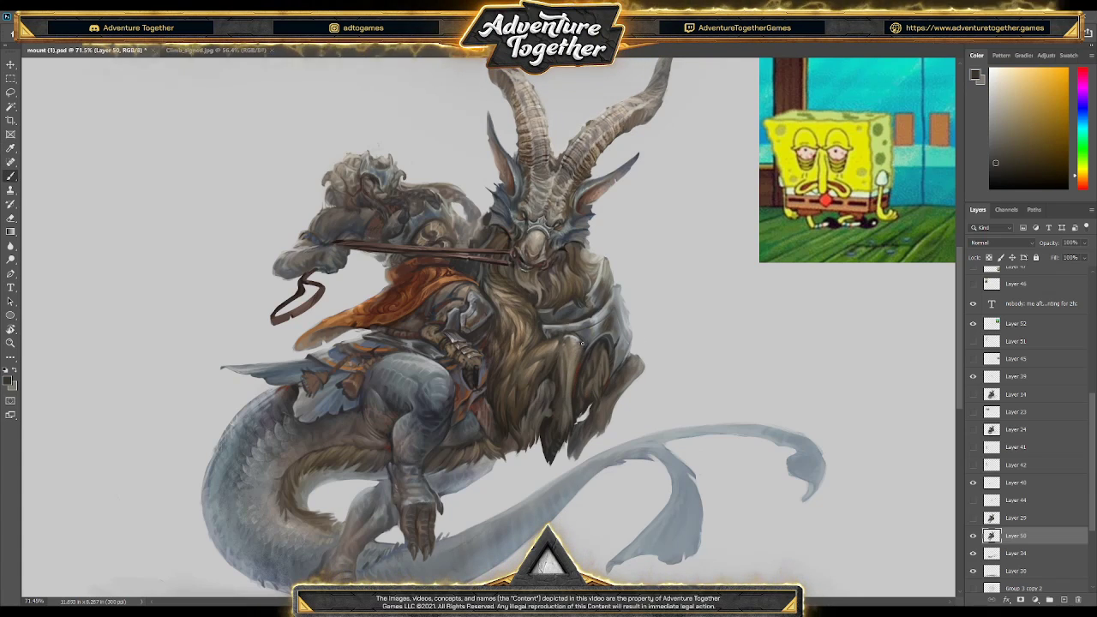
{"action": "left_click", "coordinate": [587, 342], "text": "alt"}
{"action": "left_click", "coordinate": [588, 341], "text": "alt"}
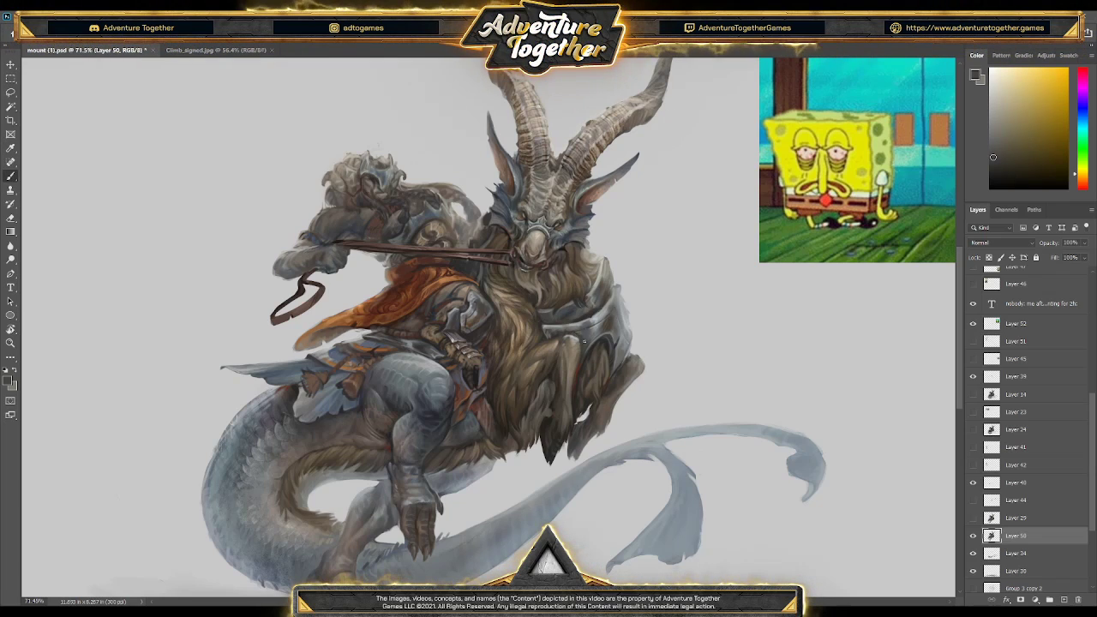
- Touch up the lower edge of the chest armour above the knee with sampled dark grey and blue-grey tones
{"action": "left_click", "coordinate": [576, 334], "text": "alt"}
{"action": "left_click", "coordinate": [558, 333], "text": "alt"}
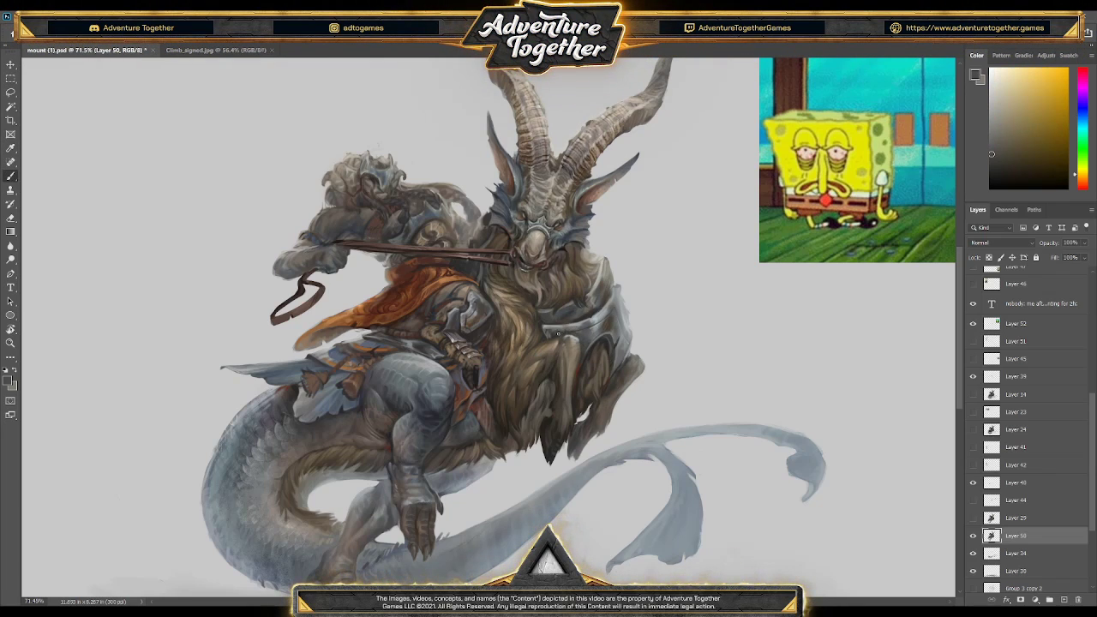
{"action": "left_click", "coordinate": [587, 329], "text": "alt"}
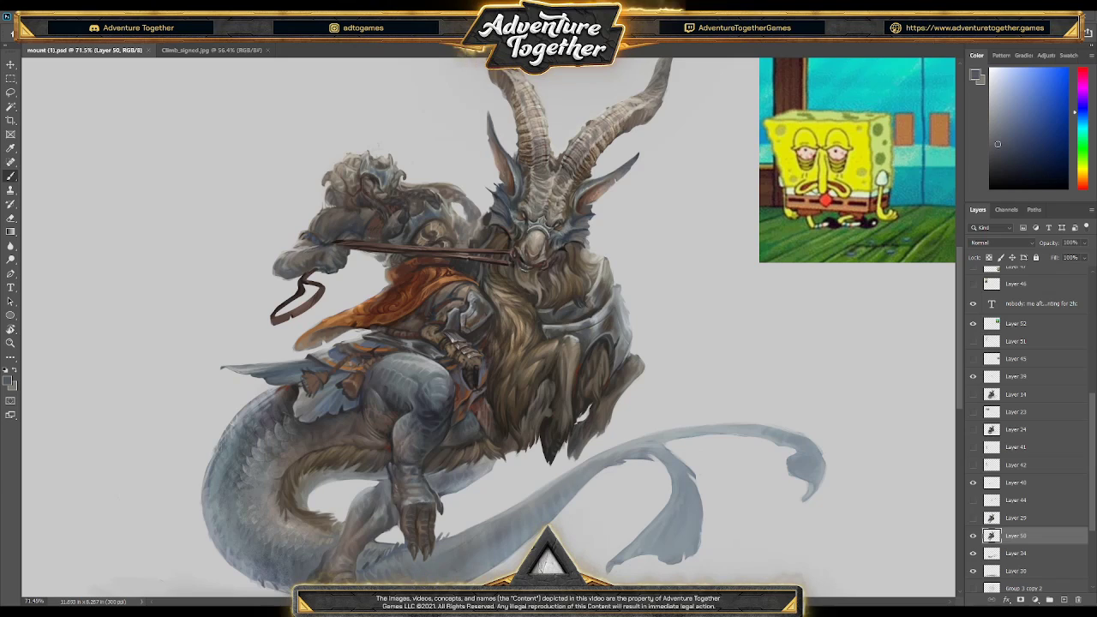
- Paint dark brown and light tan strands into the middle of the goat's chest fur using colours sampled there
{"action": "key", "text": "i"}
{"action": "left_click", "coordinate": [531, 343]}
{"action": "key", "text": "b"}
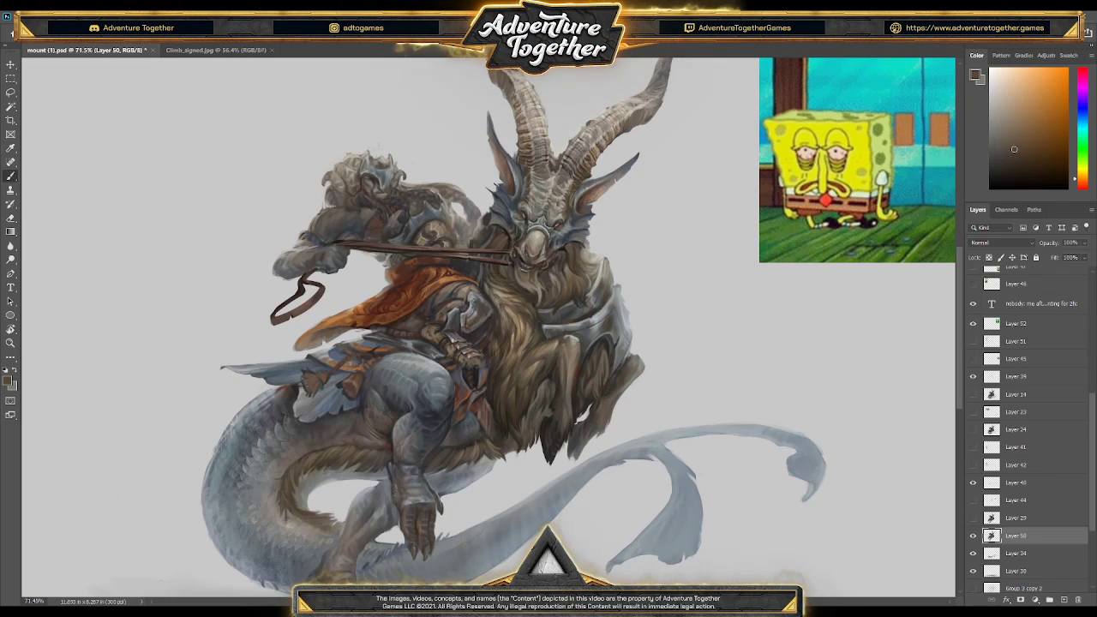
{"action": "left_click", "coordinate": [531, 339], "text": "alt"}
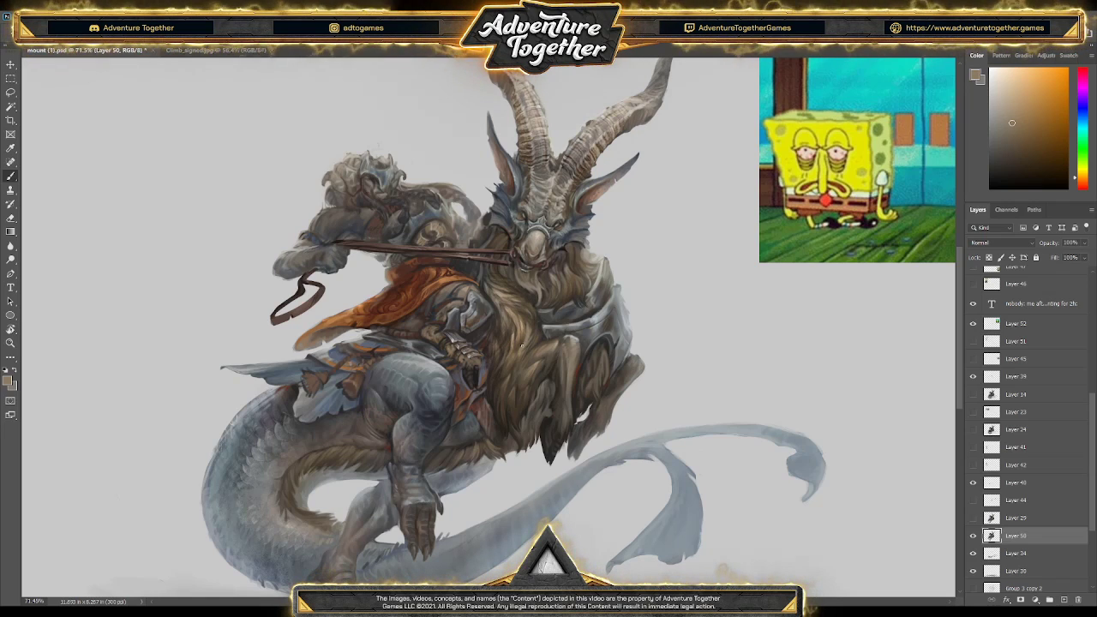
{"action": "key", "text": "alt"}
{"action": "left_click", "coordinate": [517, 324], "text": "alt"}
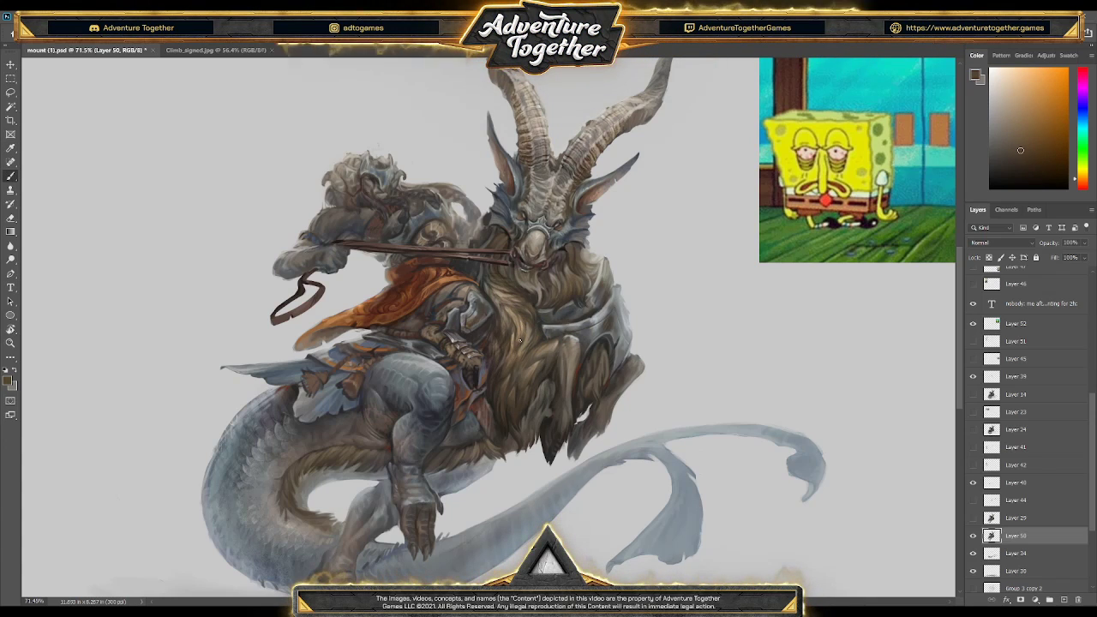
- Add brown and light tan strands to the chest fur beside the rider's gauntlet, sampling from the surrounding fur
{"action": "left_click", "coordinate": [520, 357], "text": "alt"}
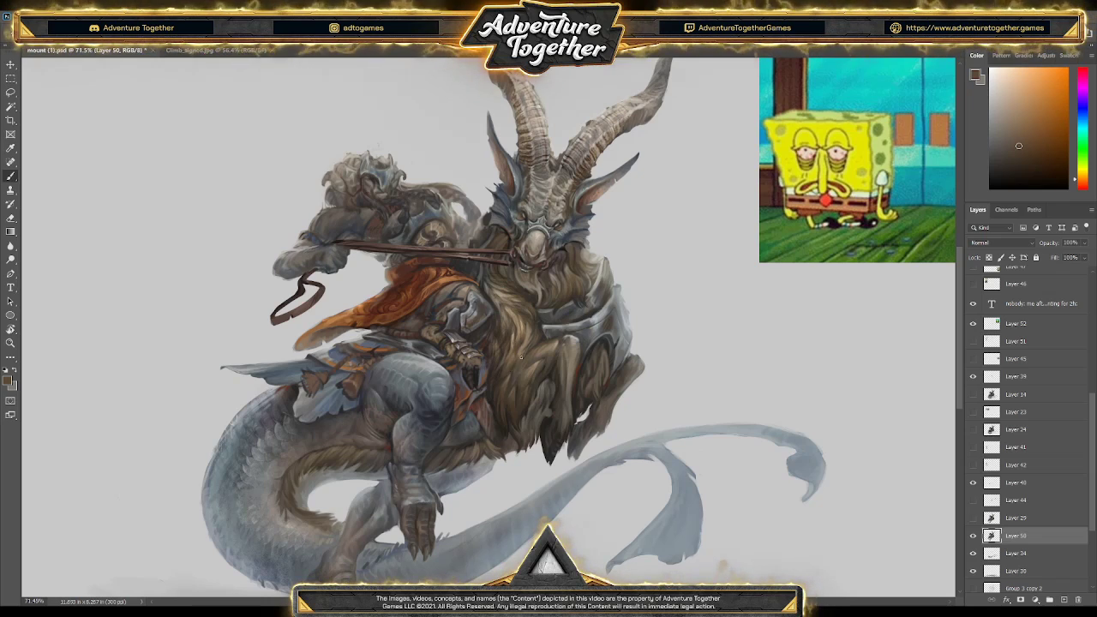
{"action": "left_click", "coordinate": [507, 378], "text": "alt"}
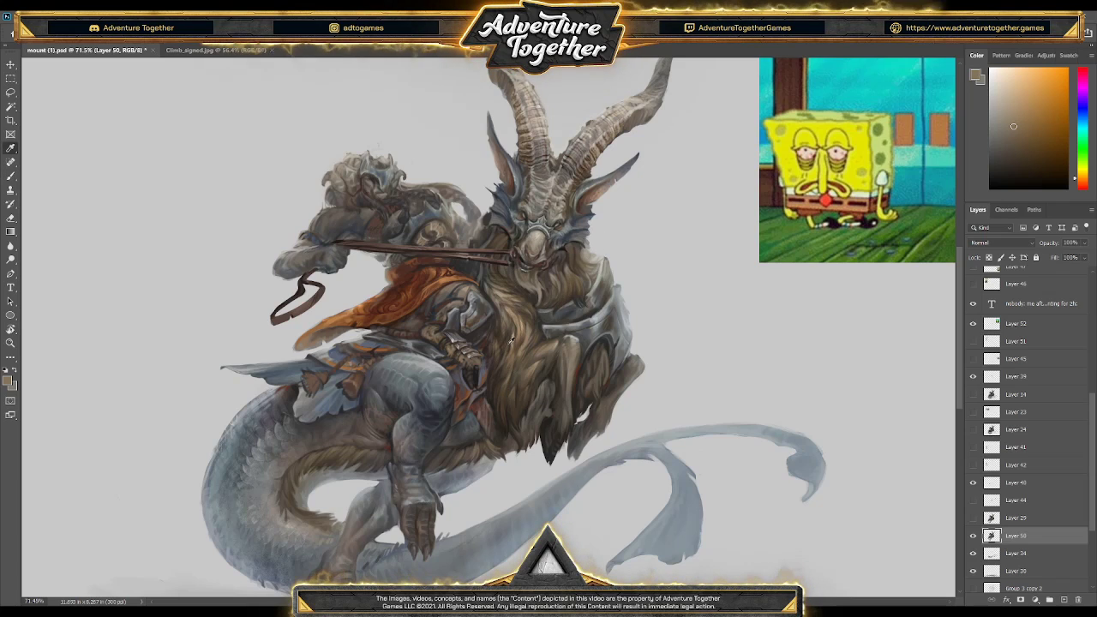
{"action": "left_click", "coordinate": [512, 334], "text": "alt"}
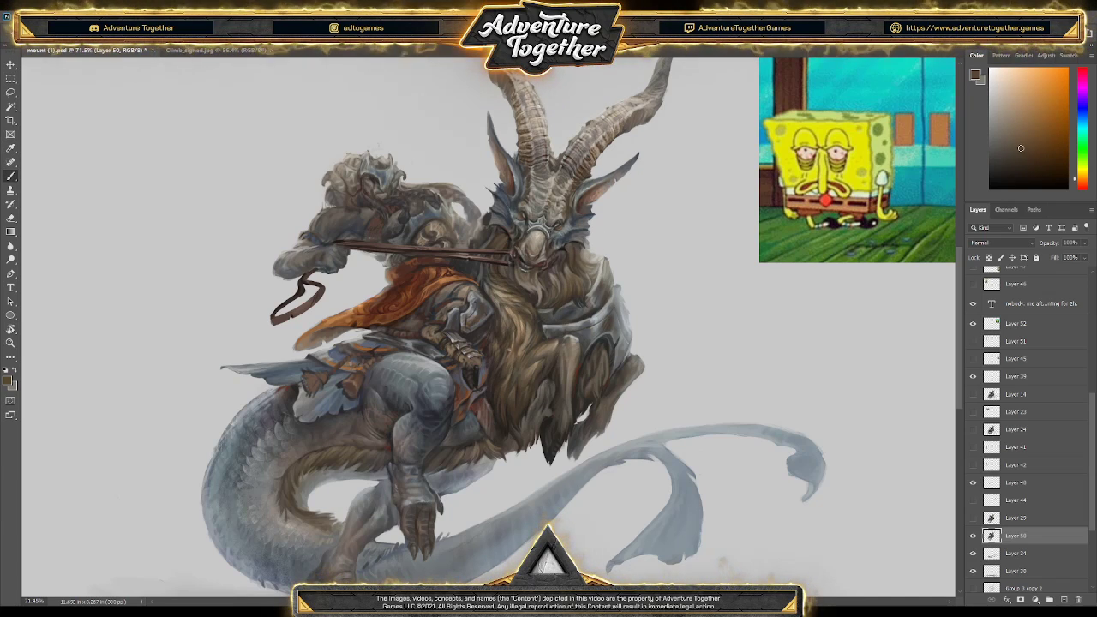
{"action": "key", "text": "alt"}
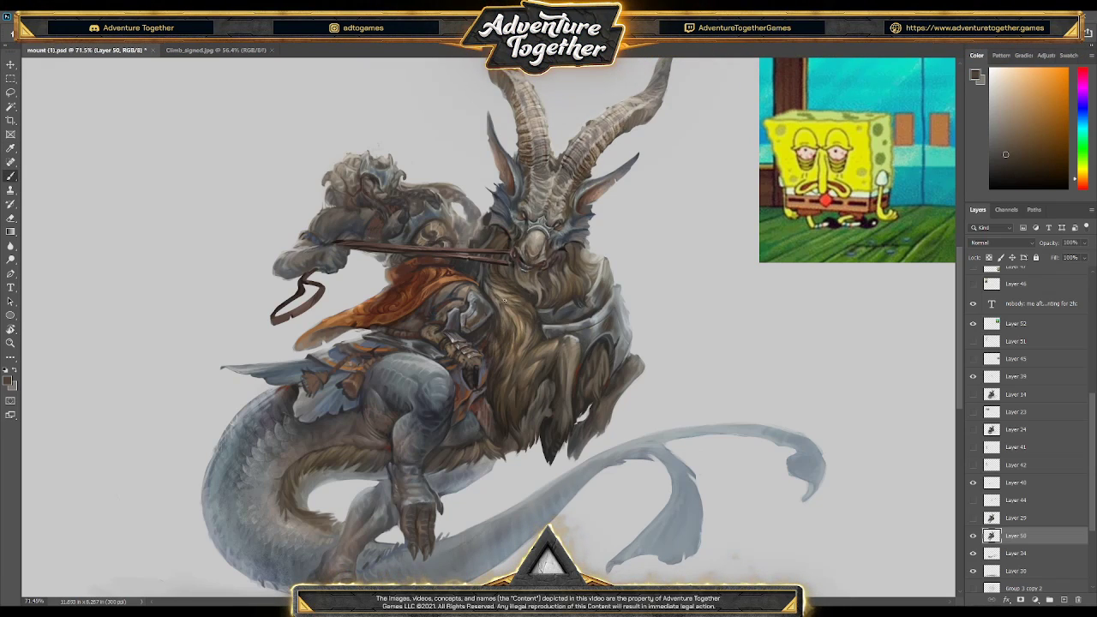
- Refine the neck fur beneath the goat's jaw and reins with sampled beige, dark and mid-brown tones
{"action": "left_click", "coordinate": [518, 307], "text": "alt"}
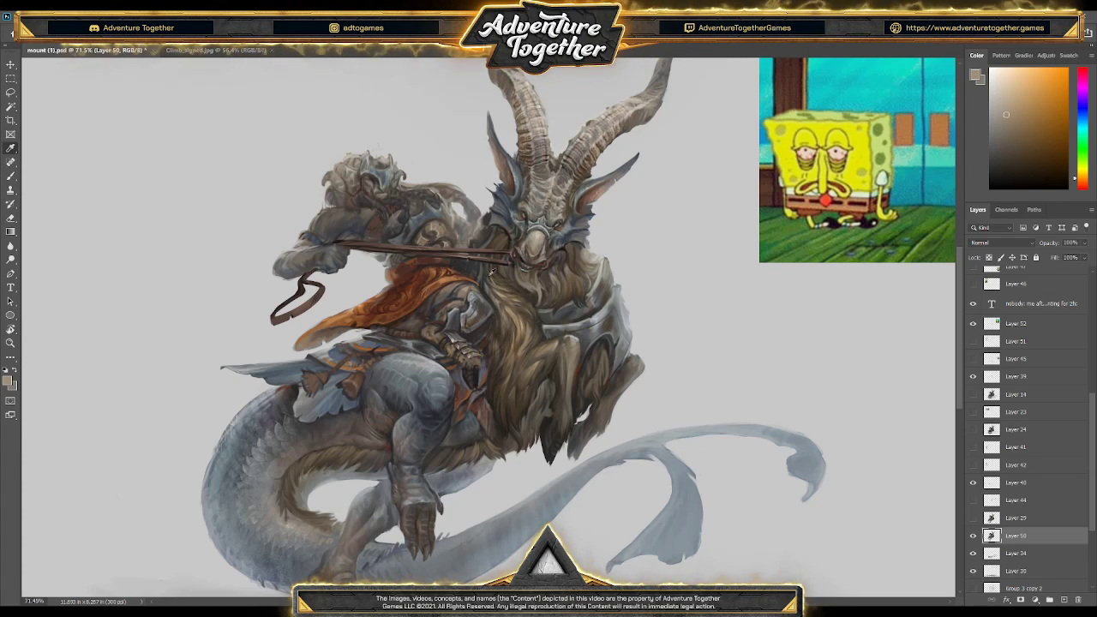
{"action": "left_click", "coordinate": [510, 288], "text": "alt"}
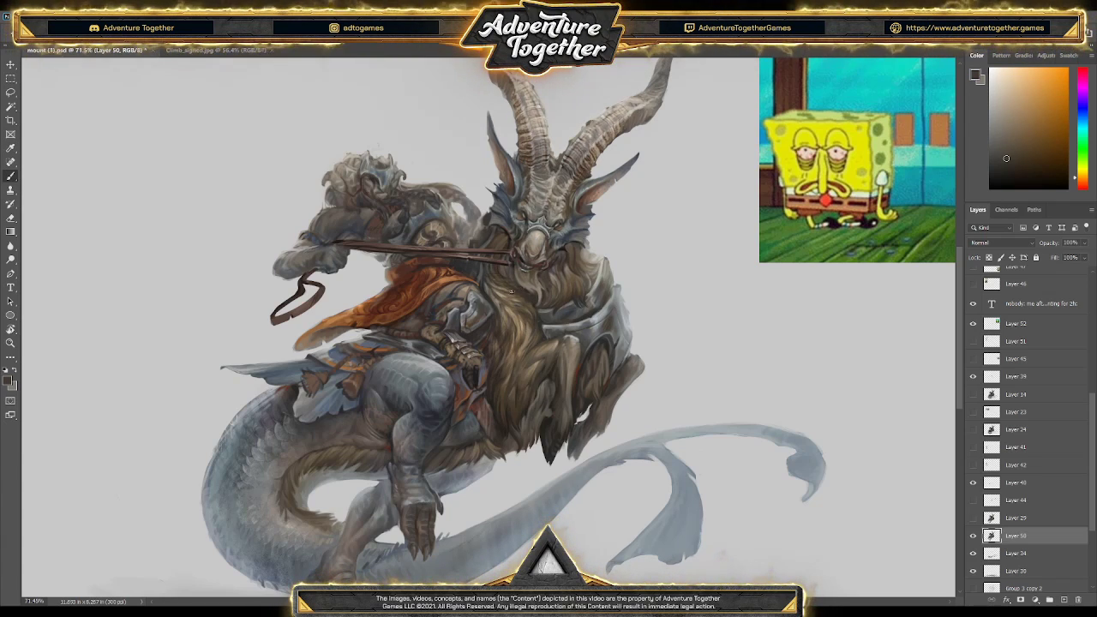
{"action": "left_click", "coordinate": [496, 284], "text": "alt"}
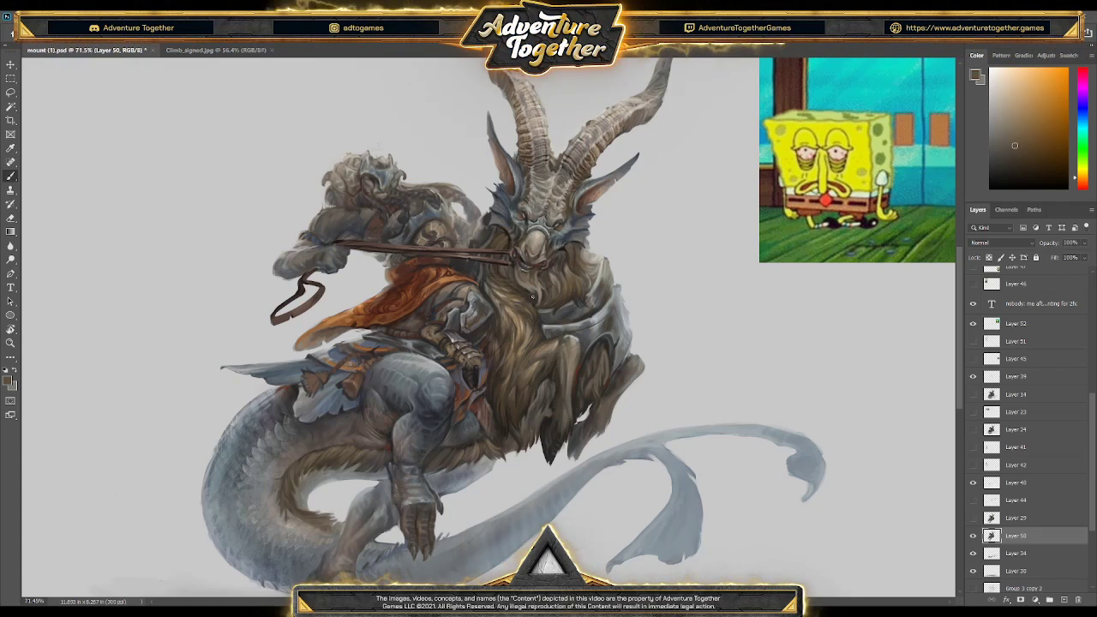
- Blend the lower chest fur toward the near foreleg with sampled light tan, mid-brown and dark grey-brown tones
{"action": "left_click", "coordinate": [538, 365], "text": "alt"}
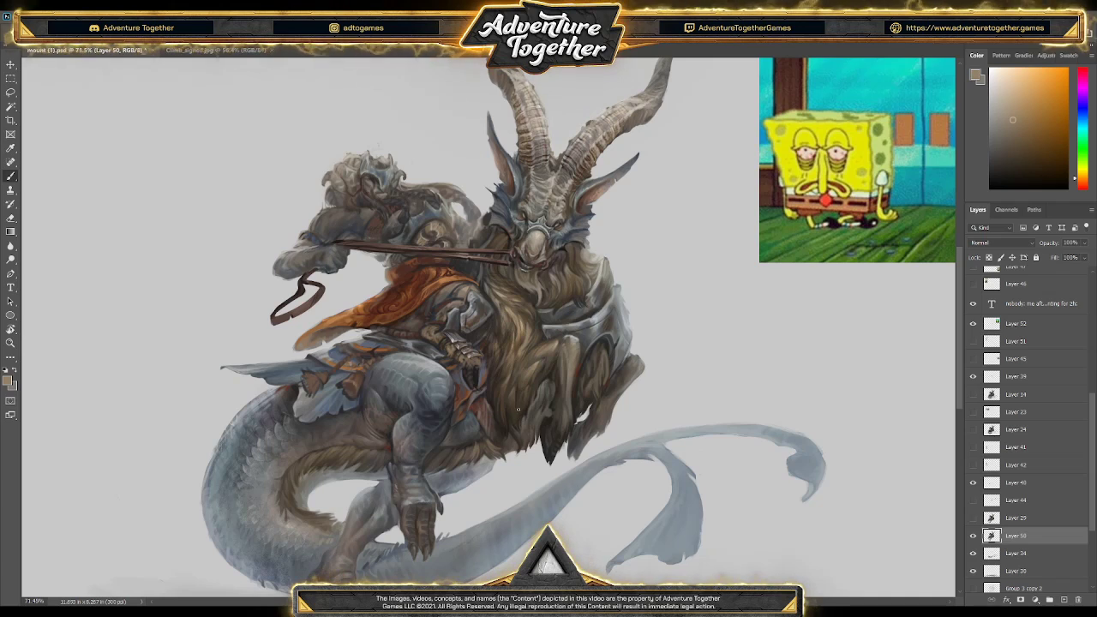
{"action": "left_click", "coordinate": [514, 398], "text": "alt"}
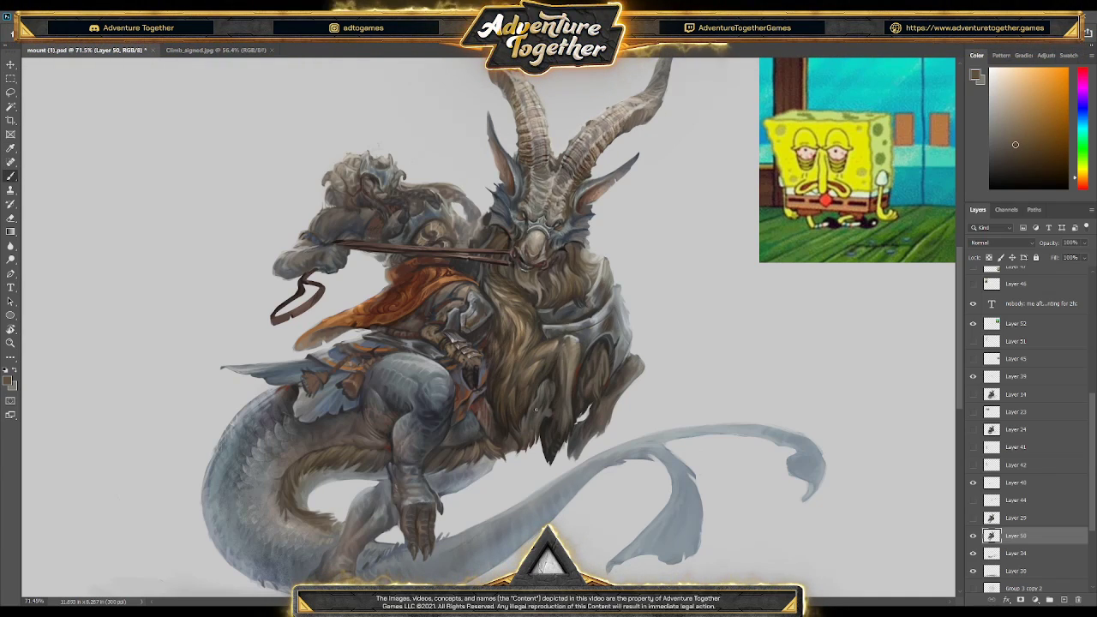
{"action": "left_click", "coordinate": [577, 345], "text": "alt"}
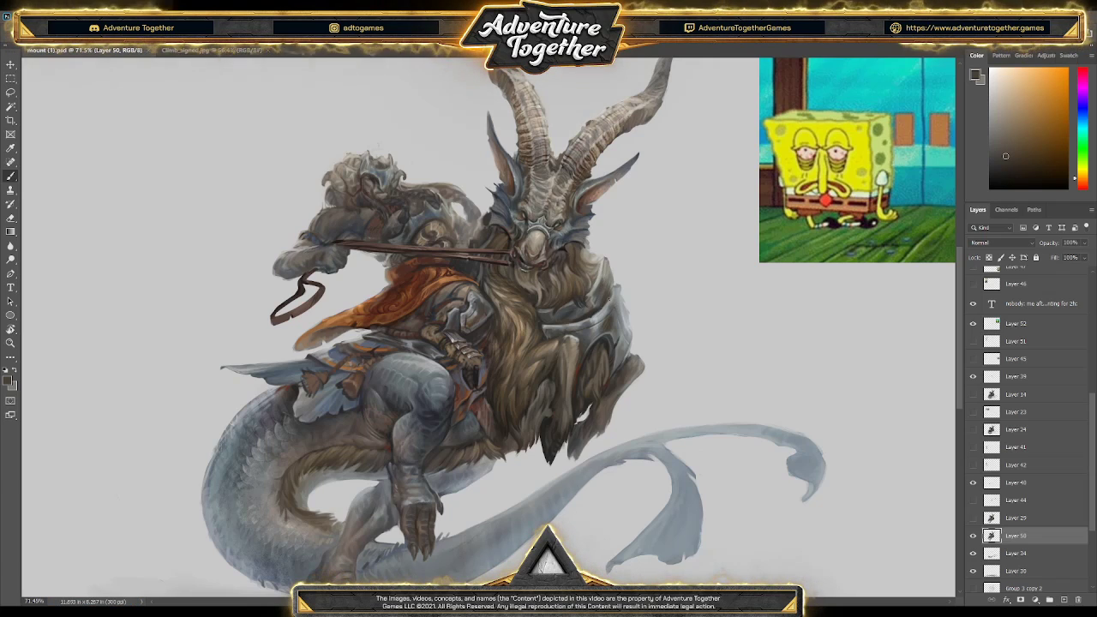
- Refine the upper part of the goat's near foreleg below the chest armour with sampled brown and tan tones, and save the document
{"action": "key", "text": "alt"}
{"action": "left_click", "coordinate": [562, 364], "text": "alt"}
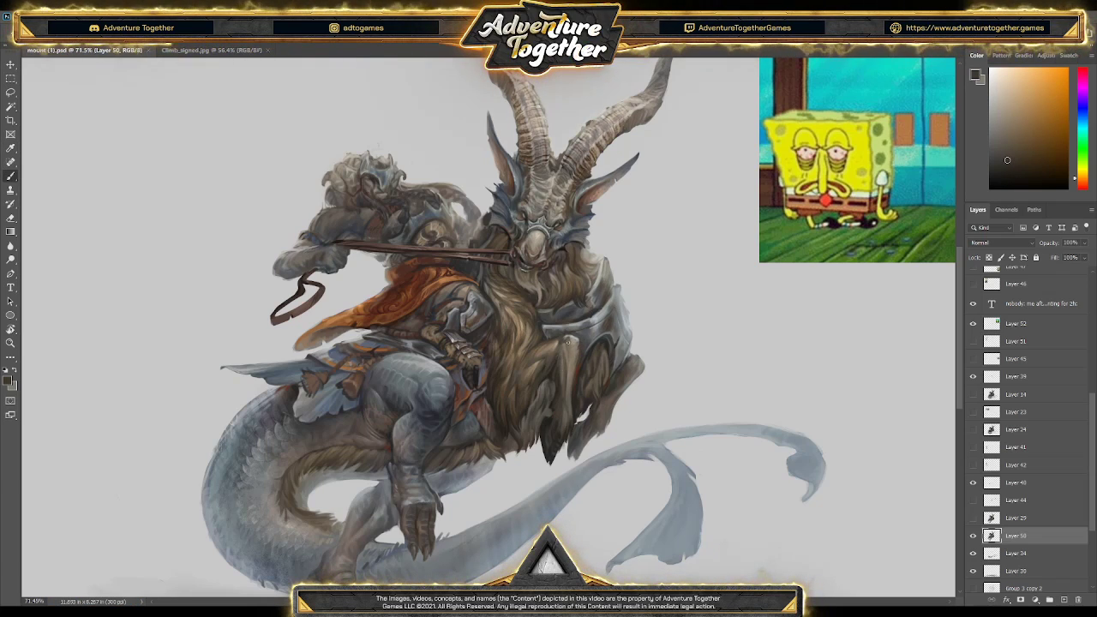
{"action": "left_click", "coordinate": [568, 342], "text": "alt"}
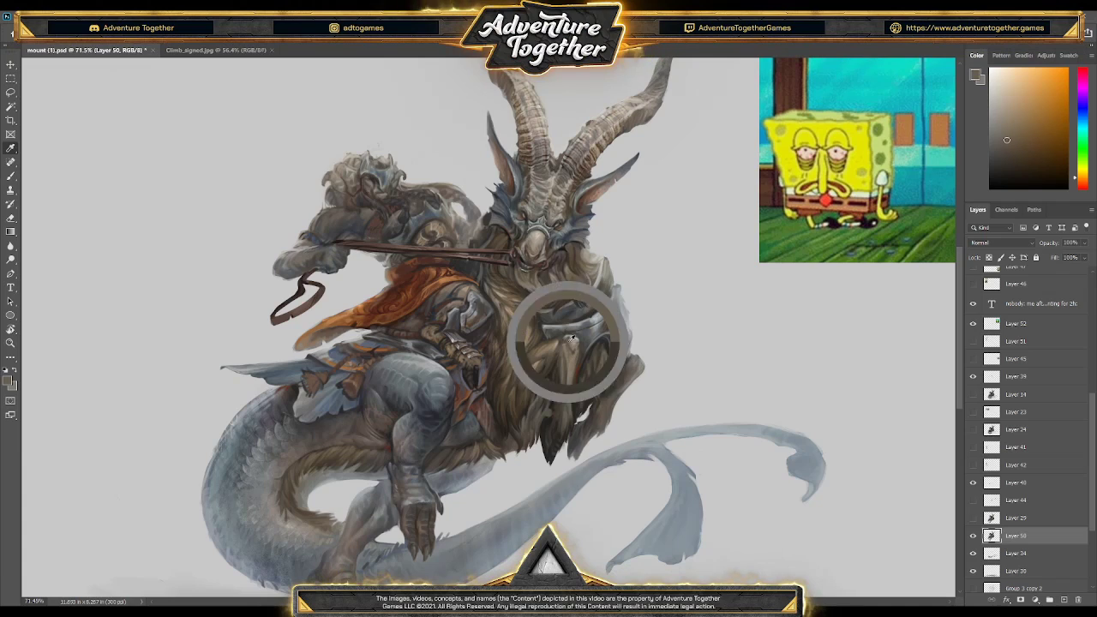
{"action": "left_click", "coordinate": [577, 346], "text": "alt"}
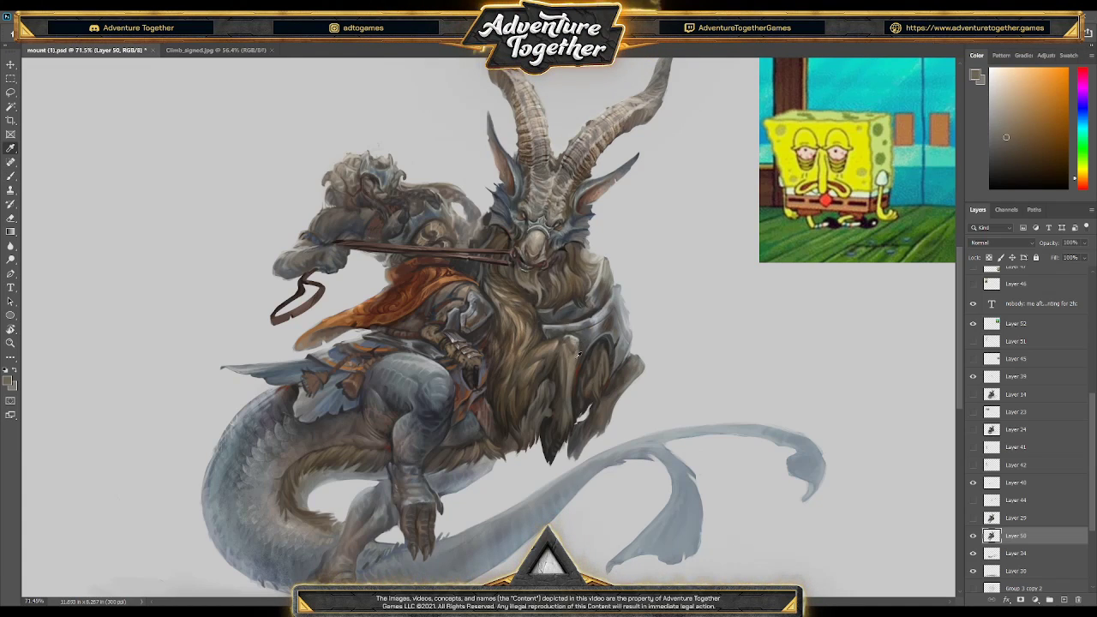
{"action": "left_click", "coordinate": [564, 350], "text": "alt"}
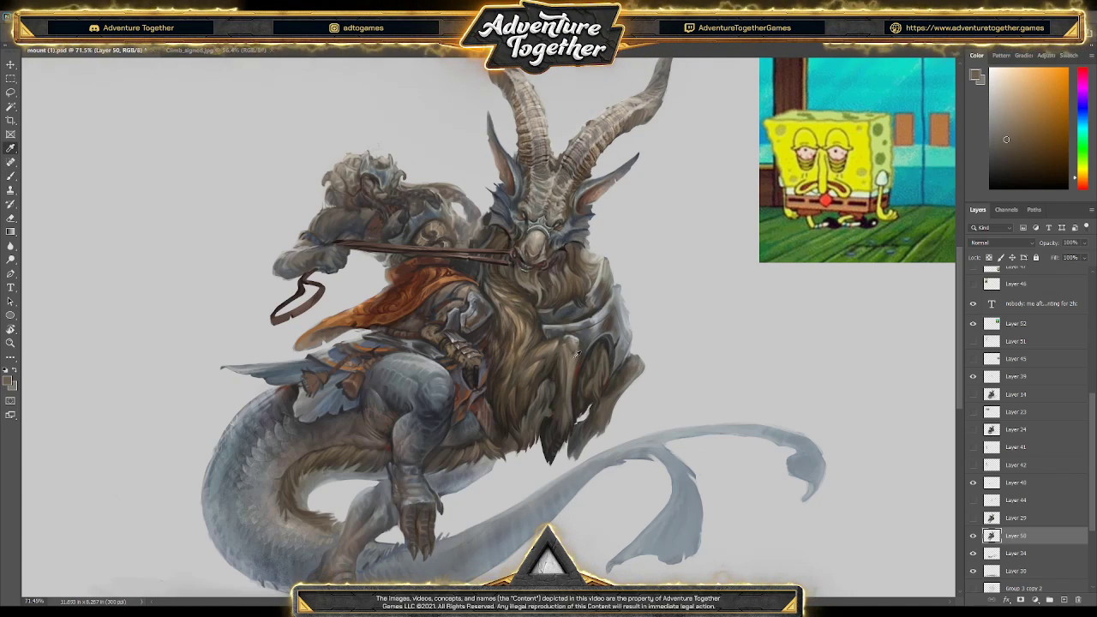
{"action": "left_click", "coordinate": [570, 351], "text": "alt"}
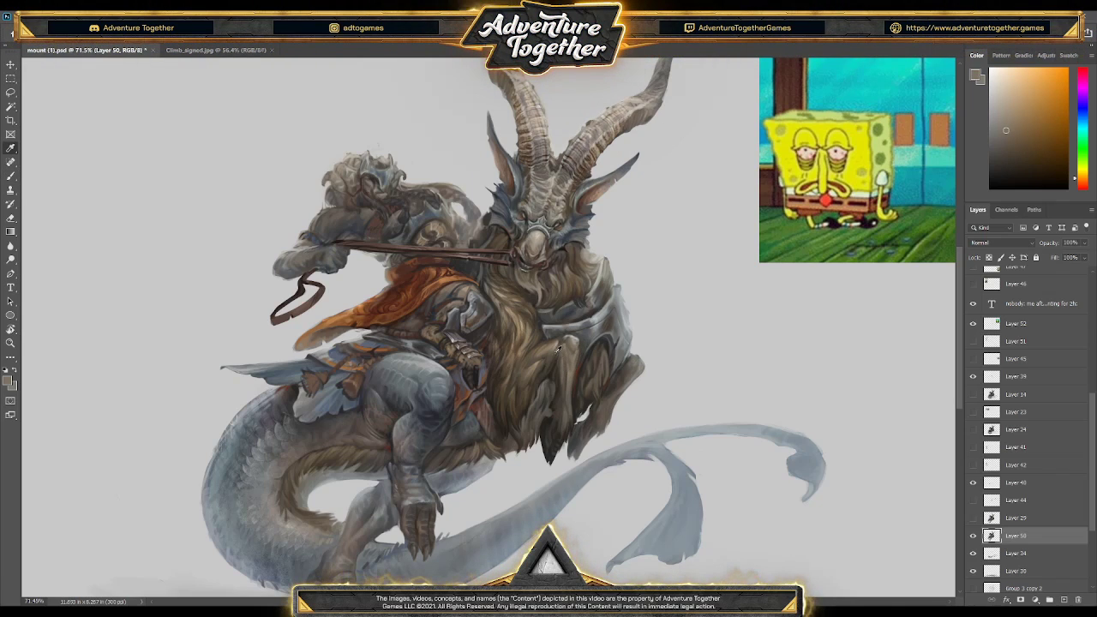
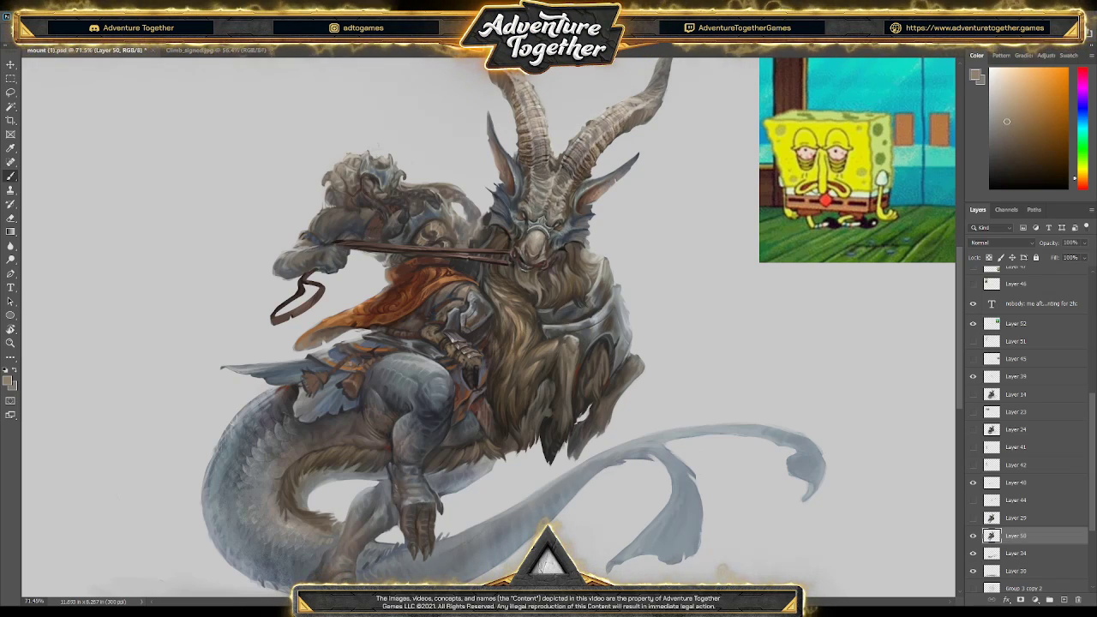
{"action": "key", "text": "ctrl+s"}
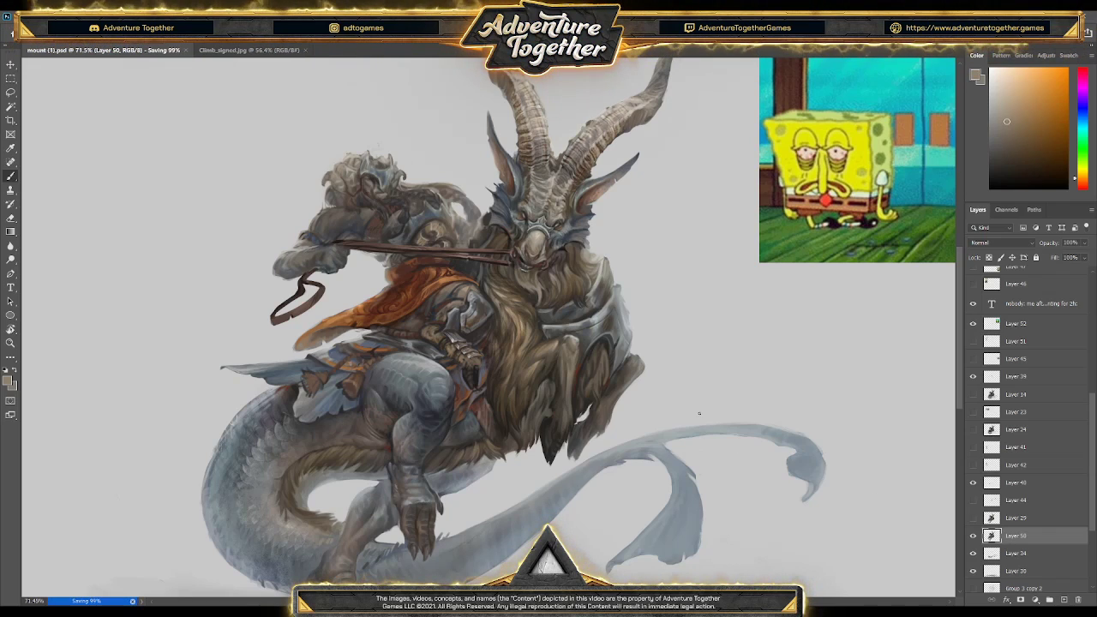
- Paint fine strands into the goat's beard below the mouth using grey-brown and warm brown sampled from the fur
{"action": "key", "text": "z"}
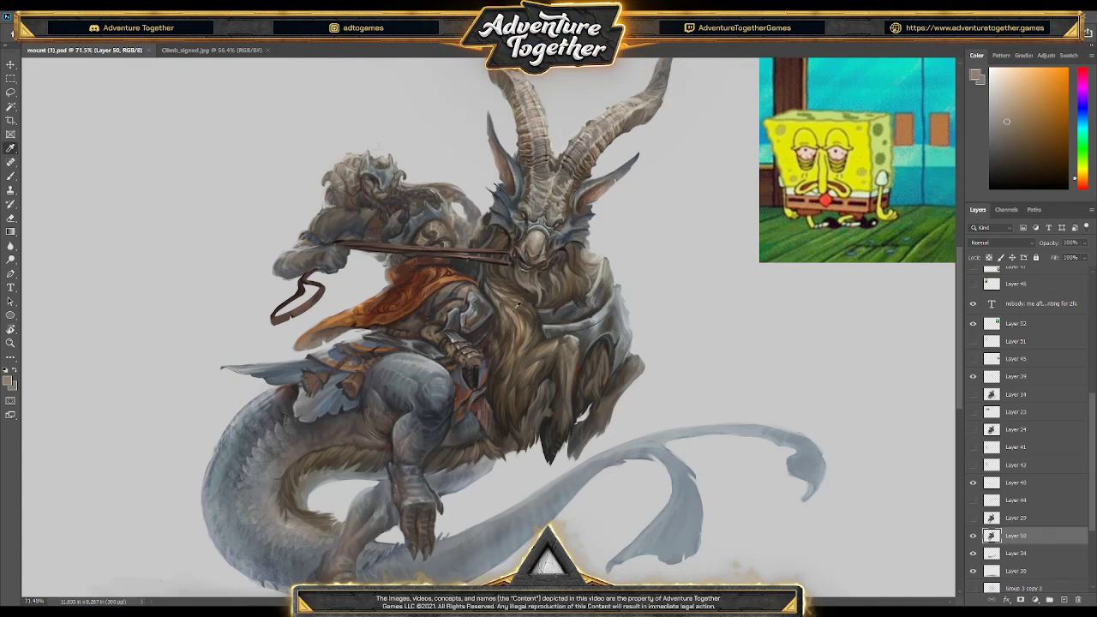
{"action": "left_click", "coordinate": [542, 288]}
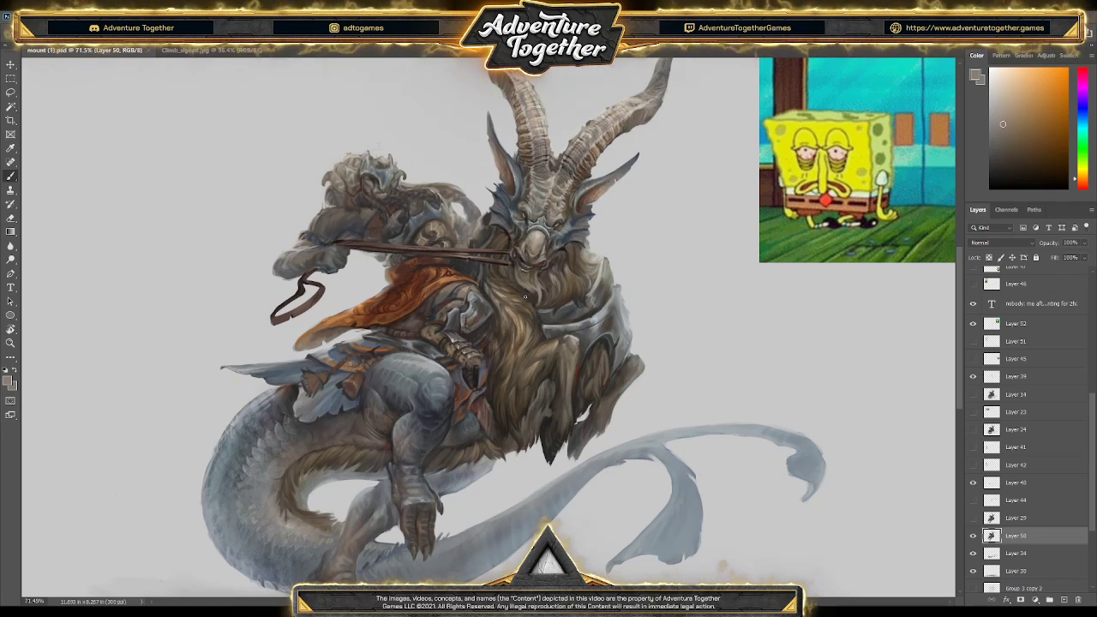
{"action": "left_click", "coordinate": [518, 333], "text": "alt"}
{"action": "left_click", "coordinate": [518, 332], "text": "alt"}
{"action": "left_click_drag", "start_coordinate": [526, 292], "coordinate": [533, 290]}
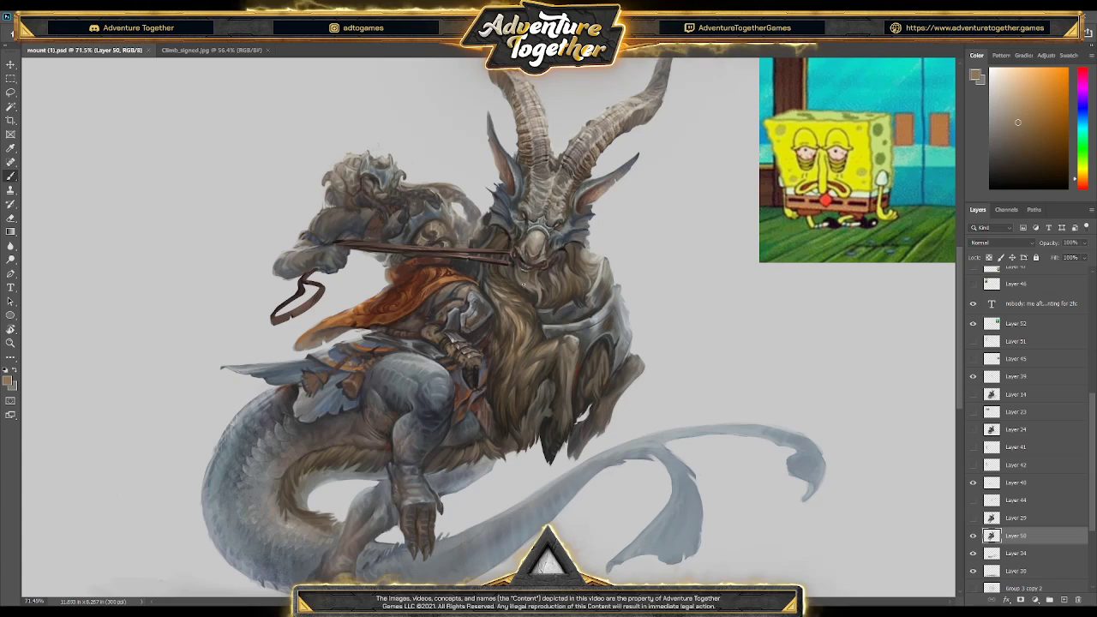
- Lighten the beard and adjoining neck fur with sampled grey-beige and tan tones
{"action": "left_click", "coordinate": [511, 305], "text": "alt"}
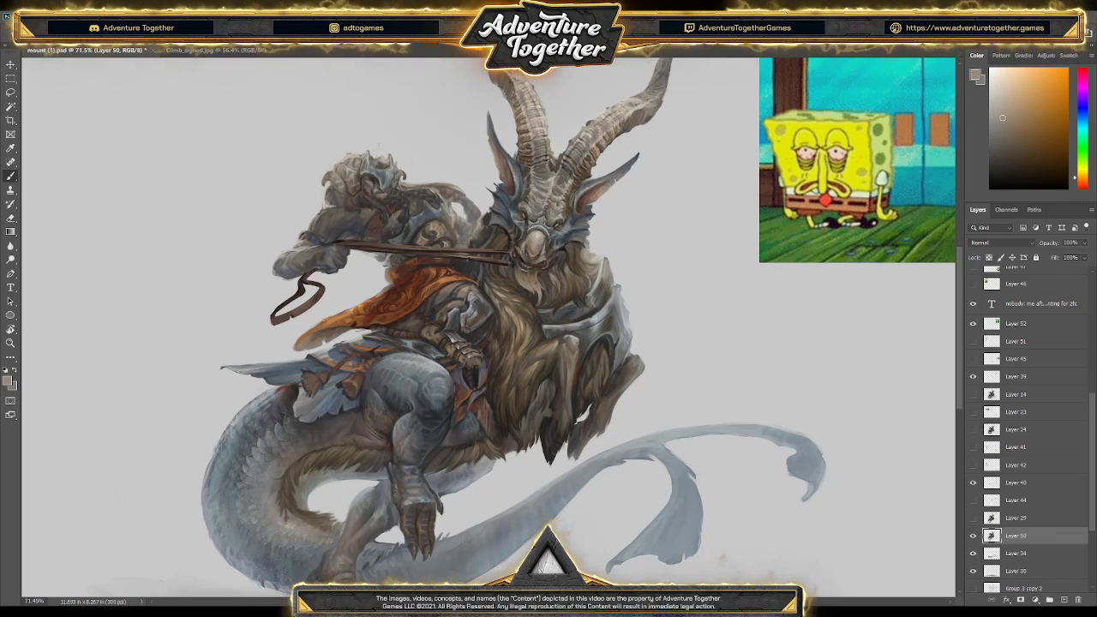
{"action": "left_click", "coordinate": [538, 302], "text": "alt"}
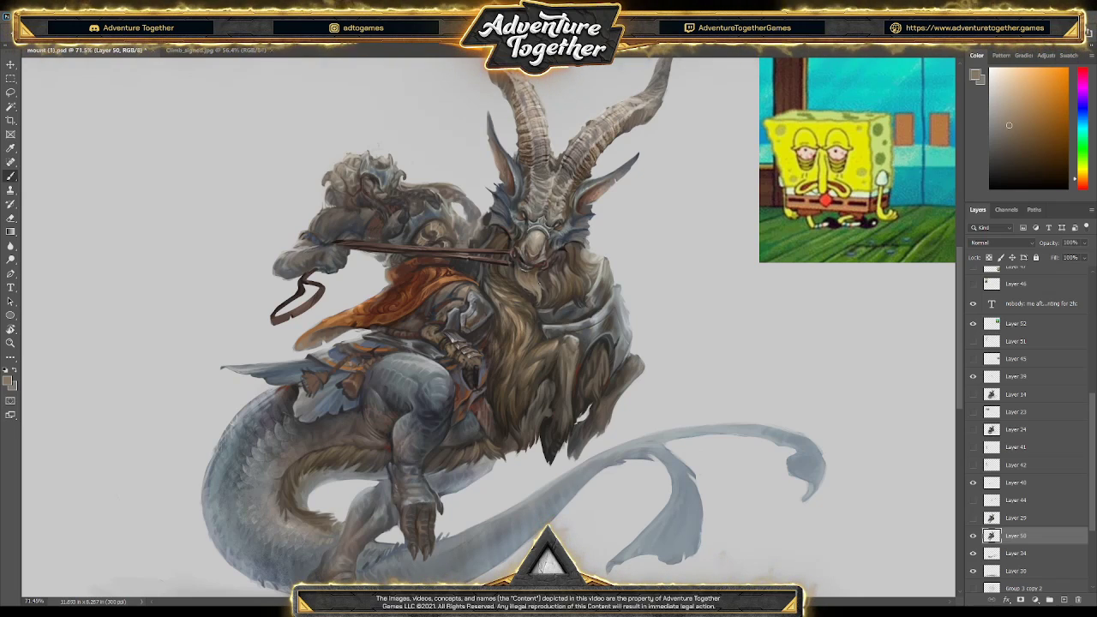
{"action": "key", "text": "alt"}
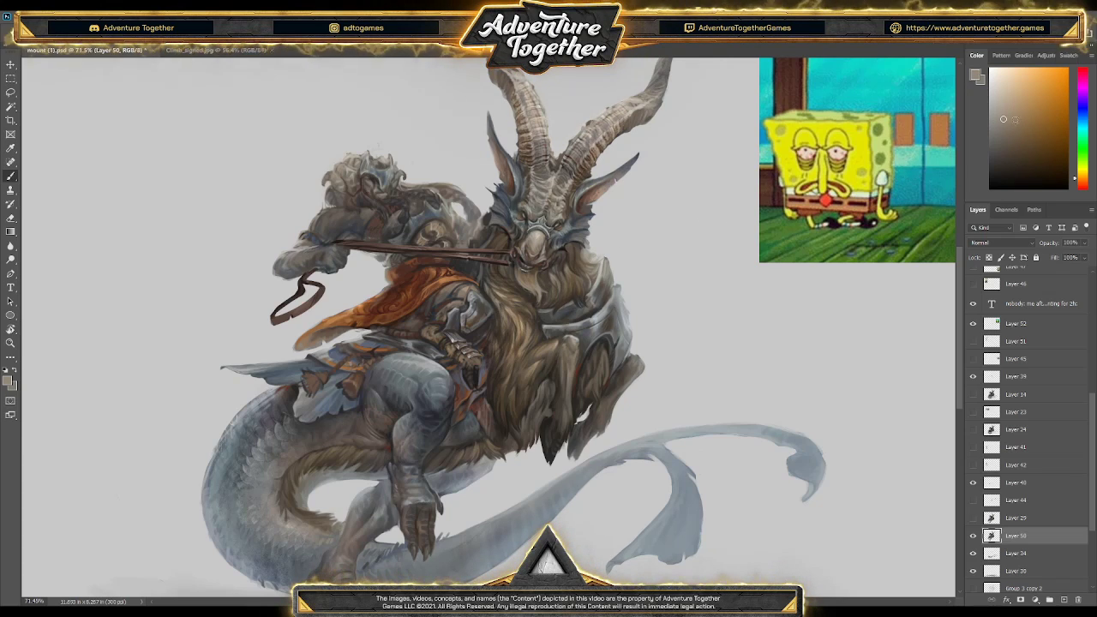
{"action": "left_click", "coordinate": [694, 222], "text": "alt"}
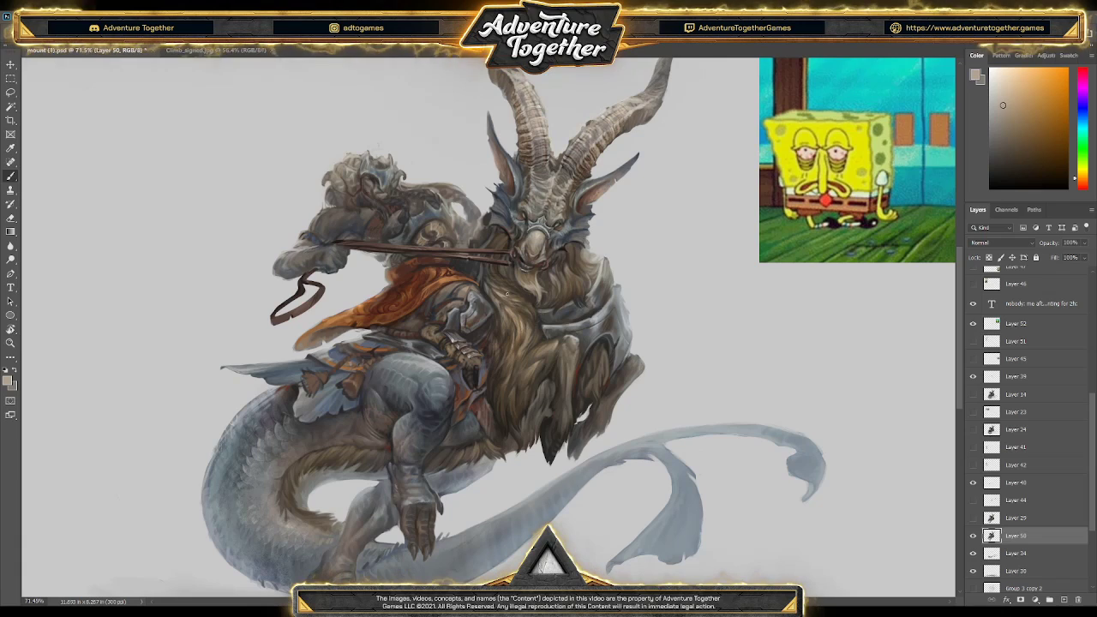
- Darken the neck fur between the beard and the rider's shoulder with sampled dark brown, blending it using mid-brown
{"action": "left_click", "coordinate": [493, 294], "text": "alt"}
{"action": "left_click", "coordinate": [493, 294], "text": "alt"}
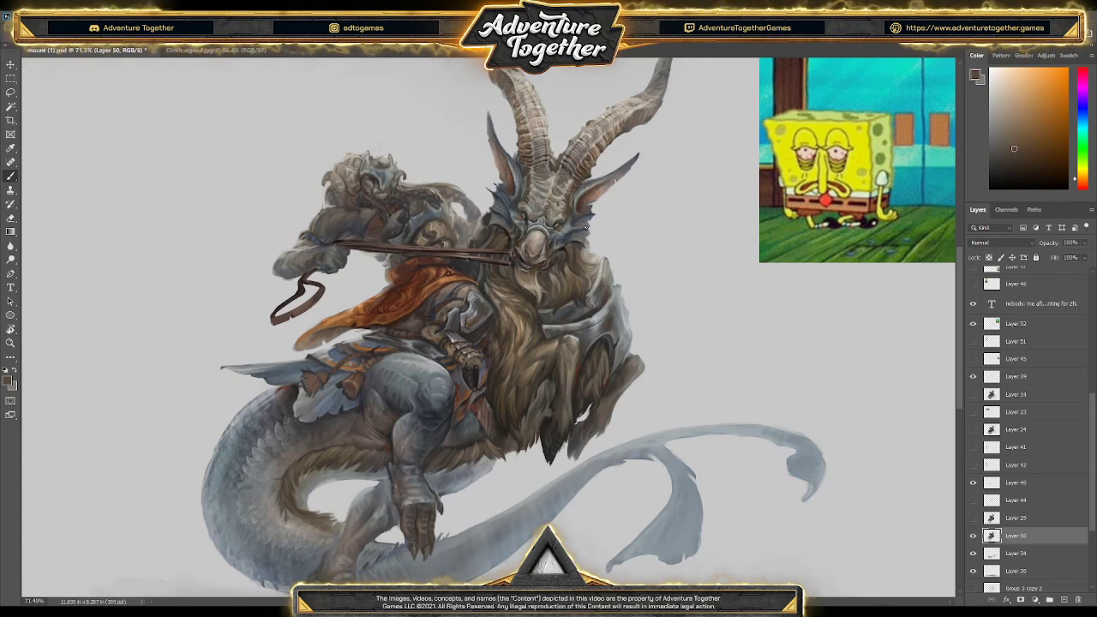
{"action": "left_click_drag", "start_coordinate": [512, 288], "coordinate": [511, 293]}
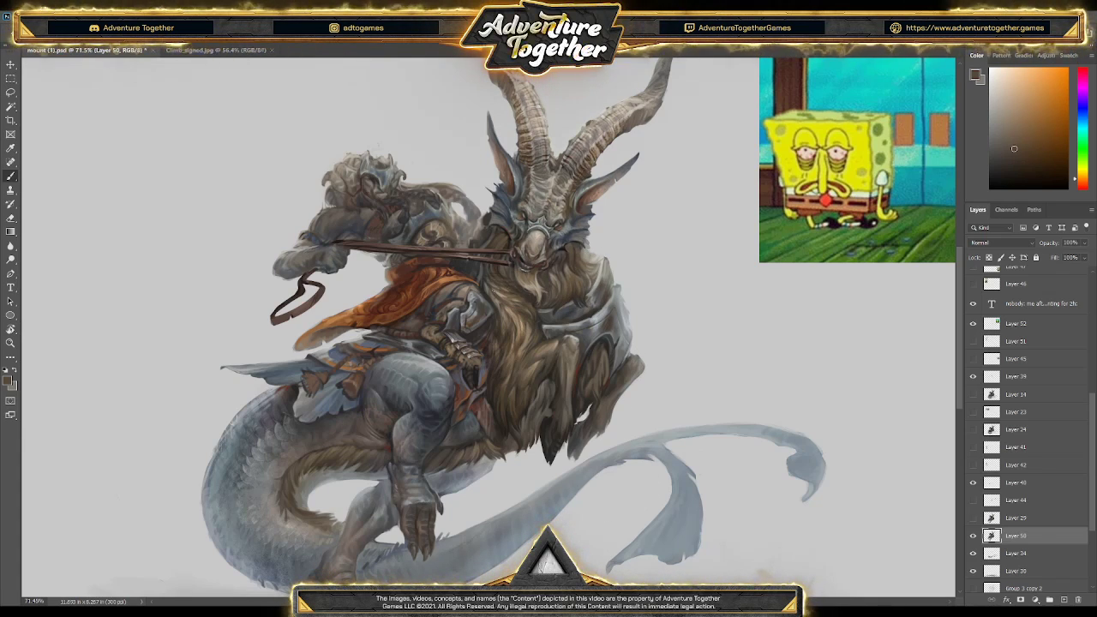
{"action": "left_click", "coordinate": [512, 297], "text": "alt"}
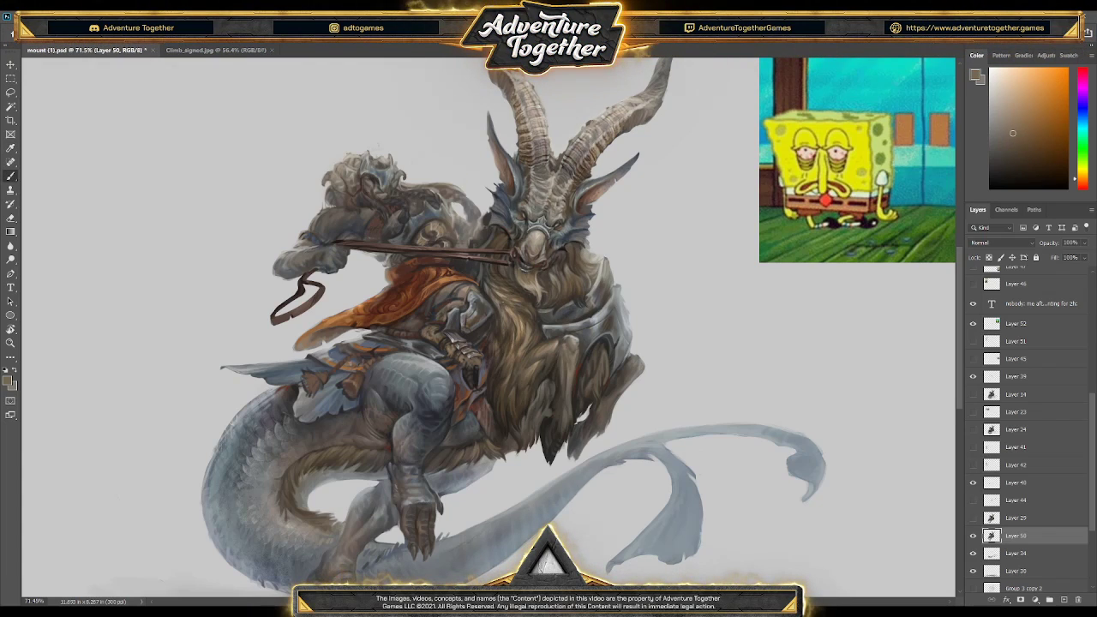
{"action": "left_click", "coordinate": [508, 308], "text": "alt"}
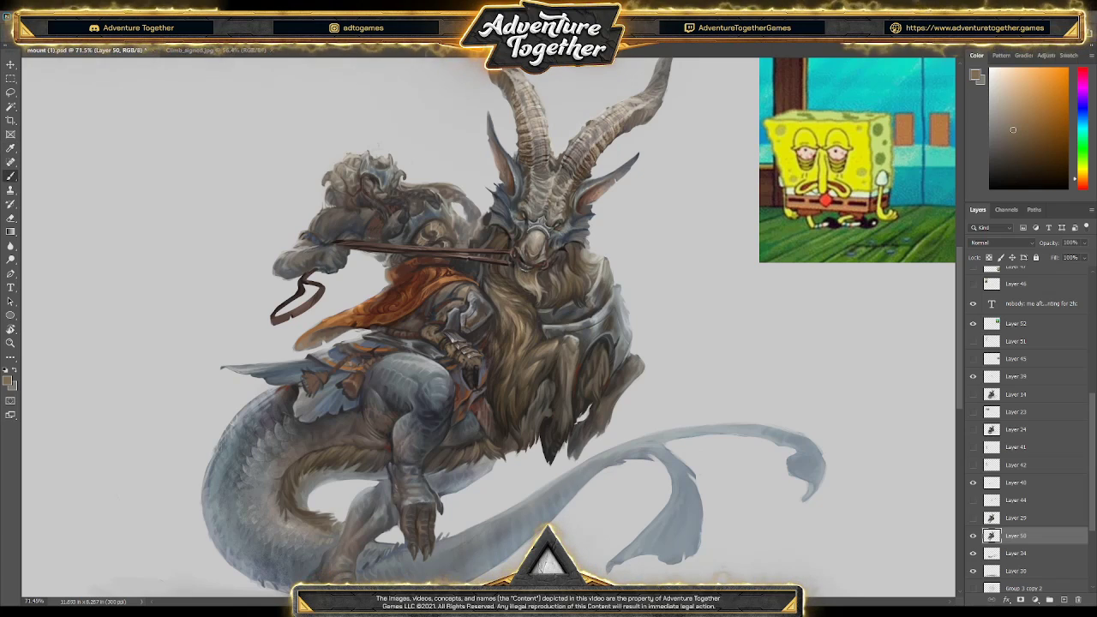
- Blend the beard into the upper chest fur with sampled tan, brown and light grey tones
{"action": "left_click", "coordinate": [535, 281], "text": "alt"}
{"action": "left_click", "coordinate": [512, 309], "text": "alt"}
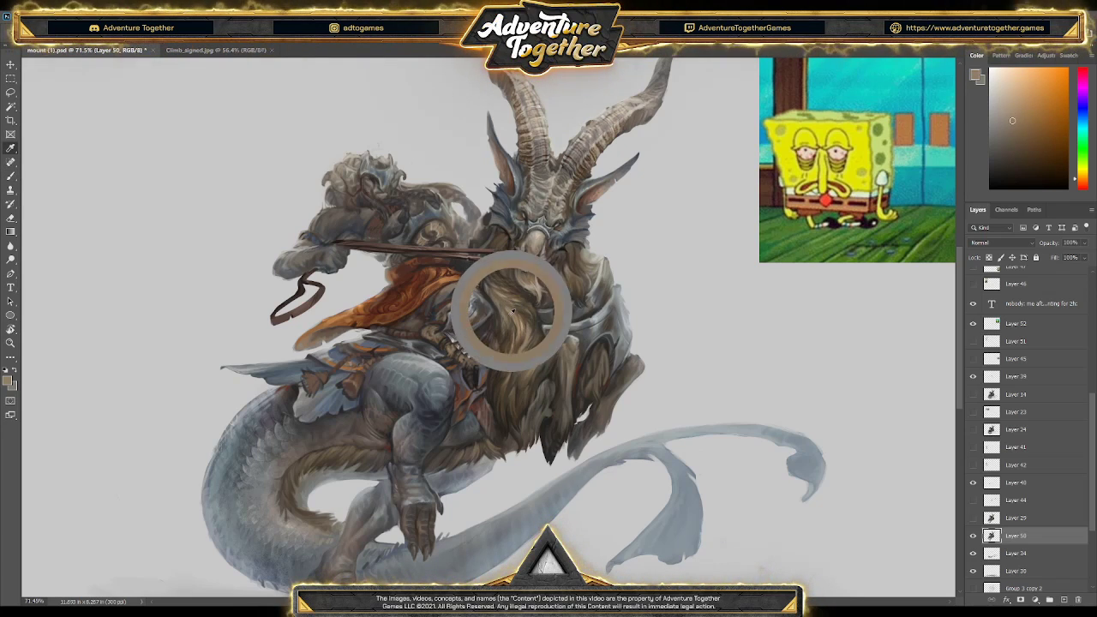
{"action": "left_click", "coordinate": [504, 275], "text": "alt"}
{"action": "left_click", "coordinate": [581, 284], "text": "alt"}
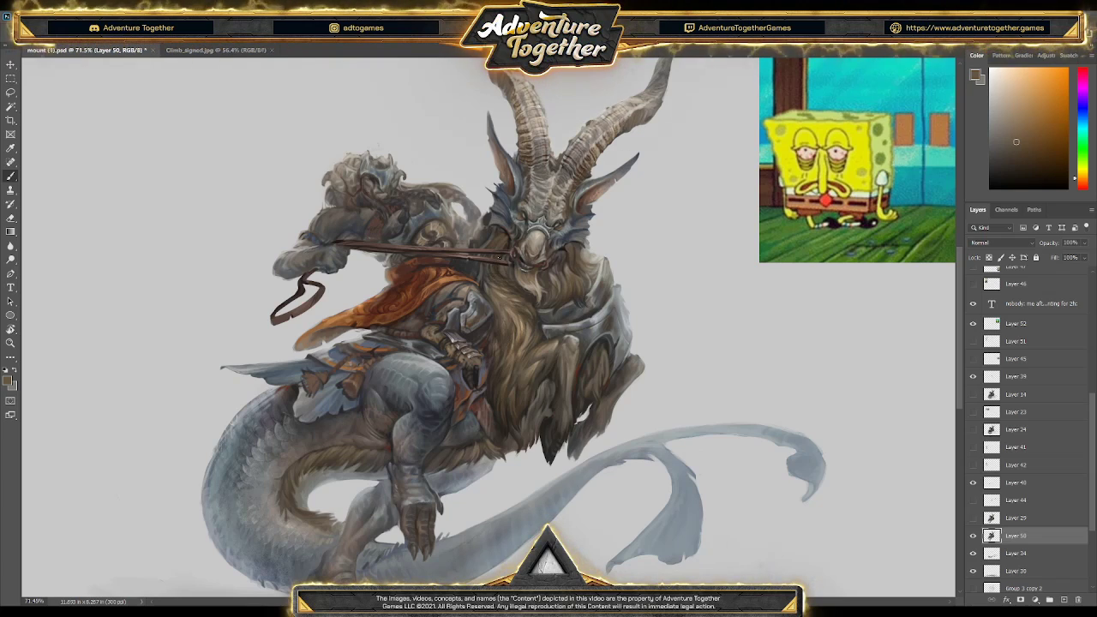
{"action": "key", "text": "alt"}
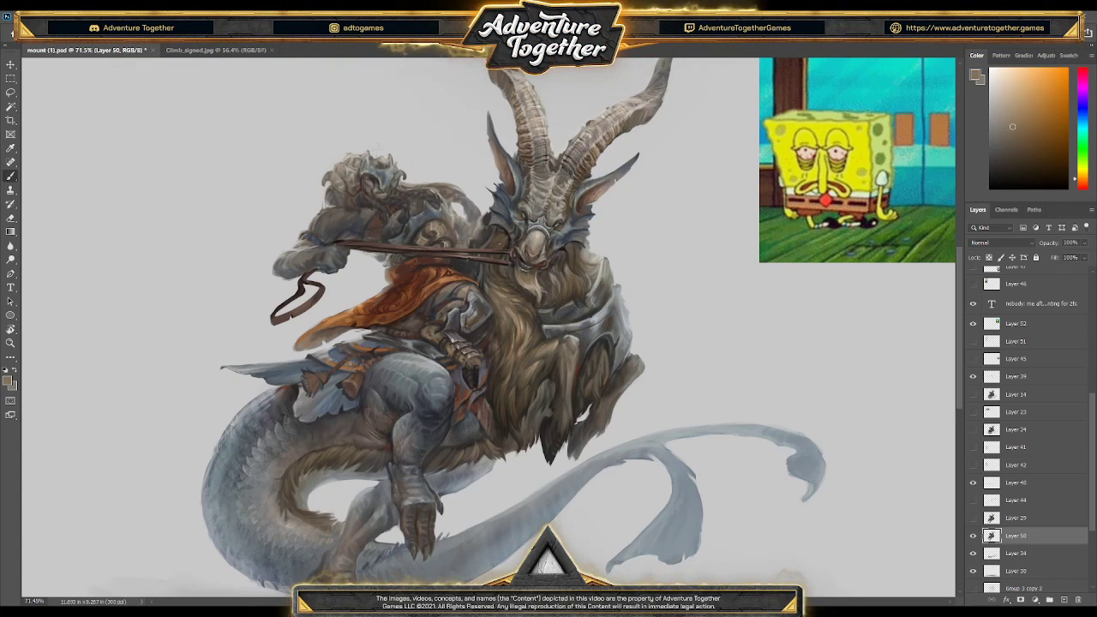
{"action": "left_click", "coordinate": [507, 273], "text": "alt"}
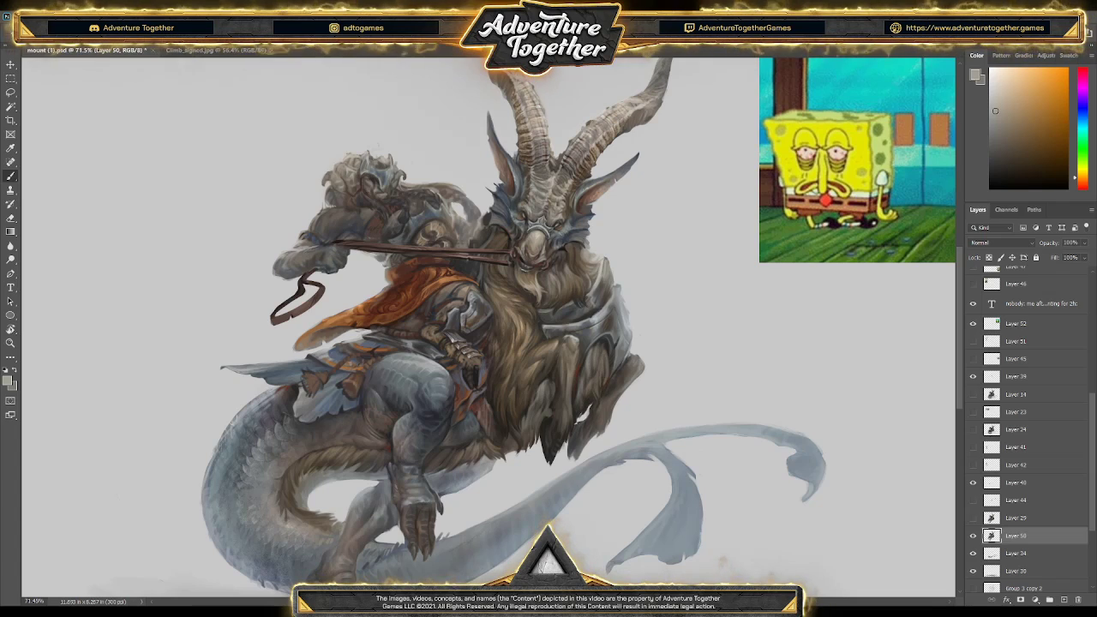
- Deepen the shadows in the chest fur beside the near foreleg with a sampled near-black, and save the document
{"action": "key", "text": "i"}
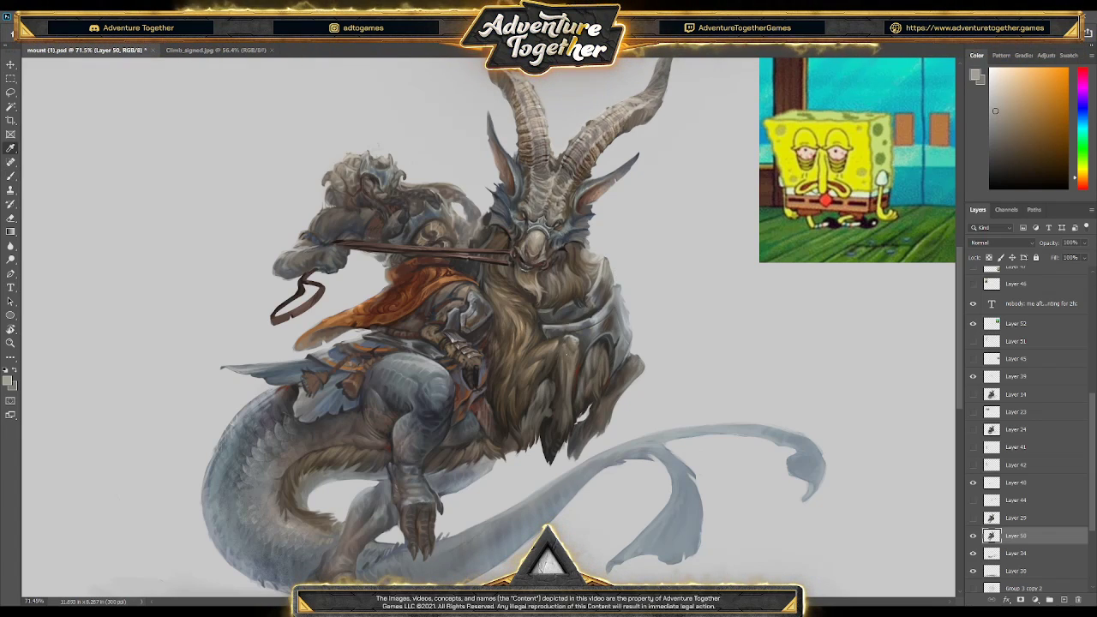
{"action": "left_click", "coordinate": [539, 348]}
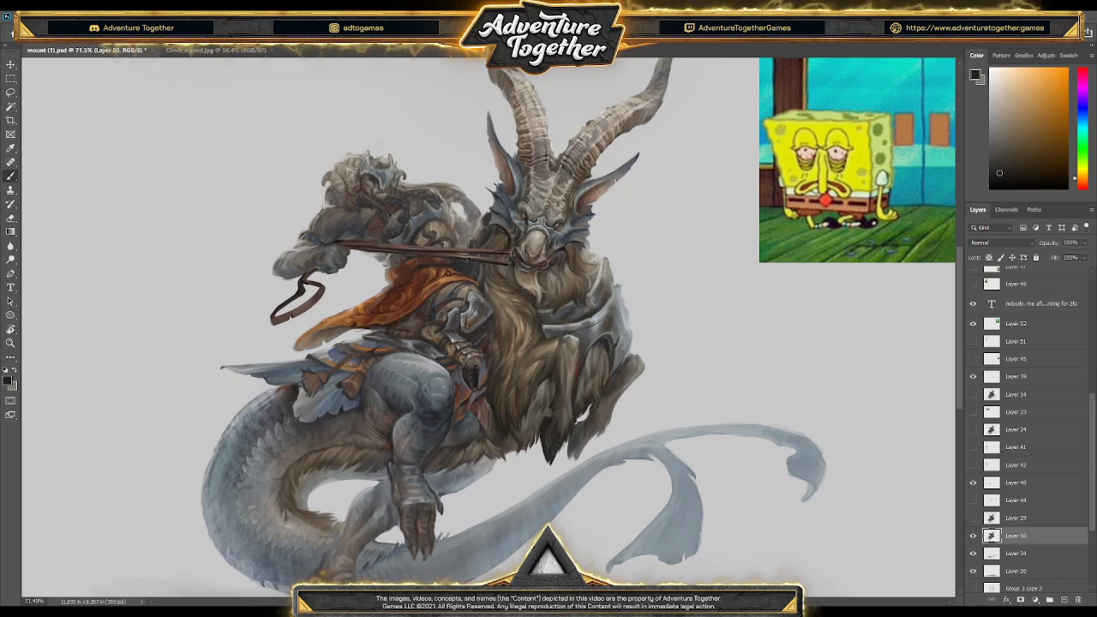
{"action": "key", "text": "ctrl+s"}
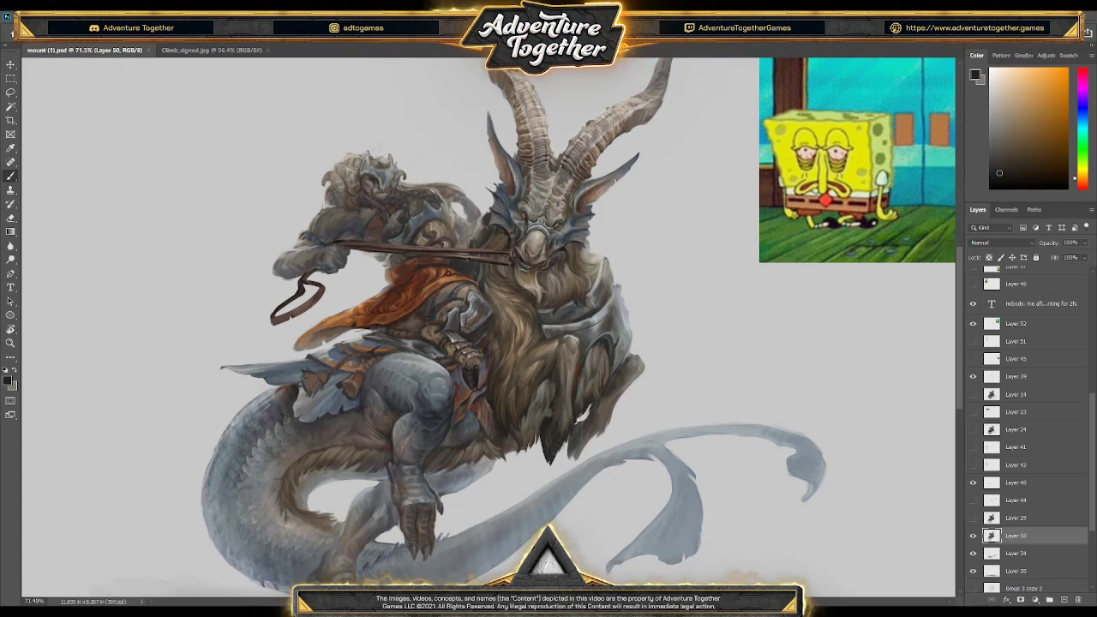
- Clean up the outer edges of the goat's forelegs with sampled background grey and grey-brown tones, and save the document
{"action": "left_click", "coordinate": [635, 385], "text": "alt"}
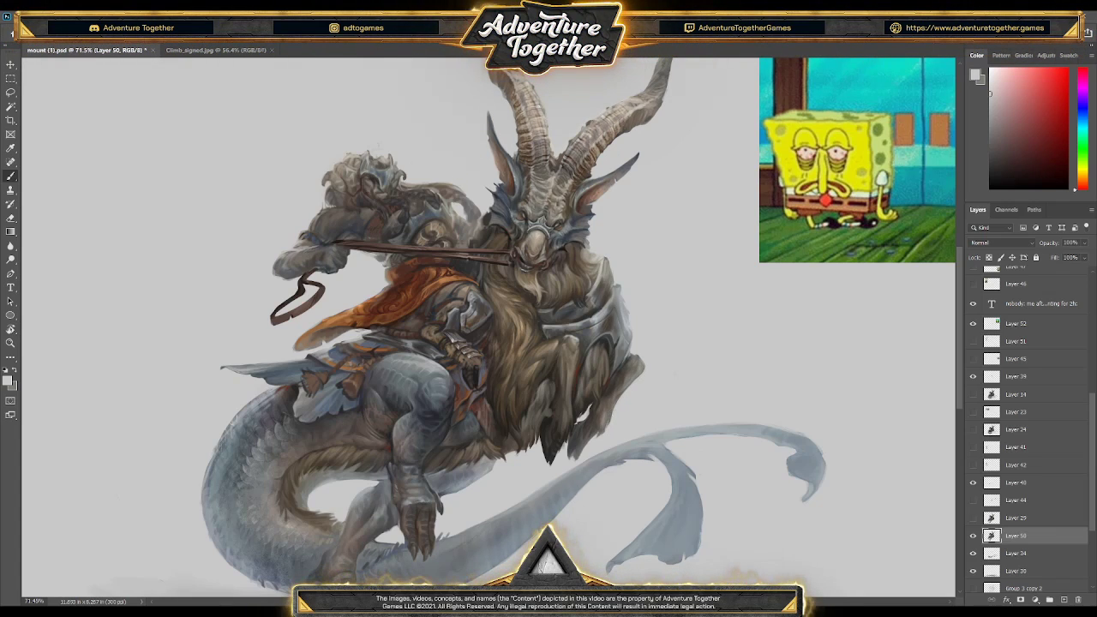
{"action": "left_click", "coordinate": [604, 415], "text": "alt"}
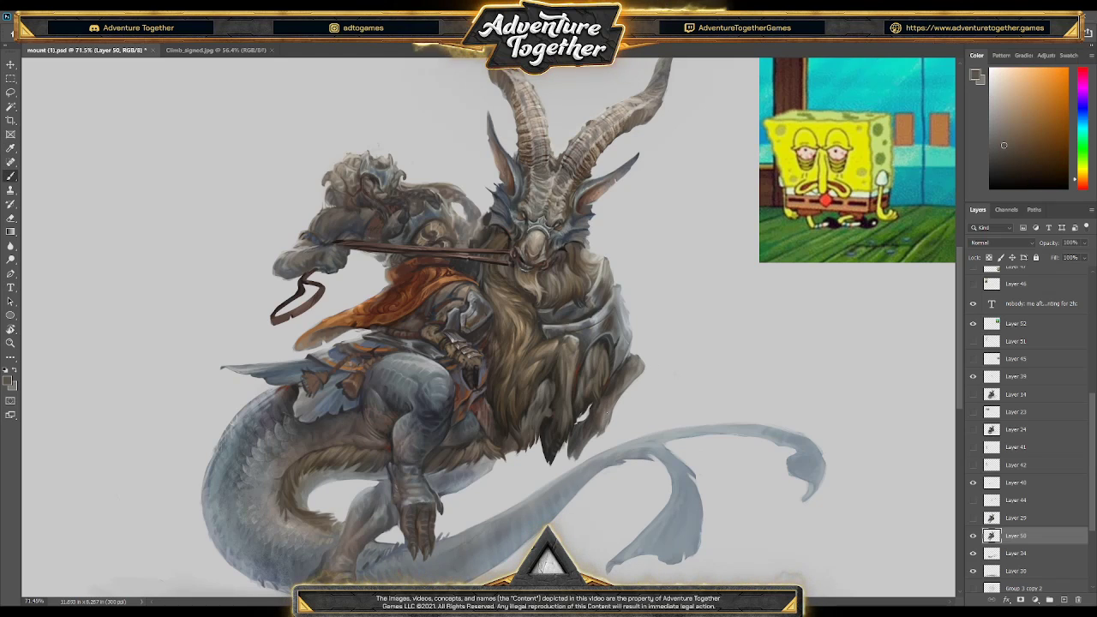
{"action": "left_click", "coordinate": [566, 417], "text": "alt"}
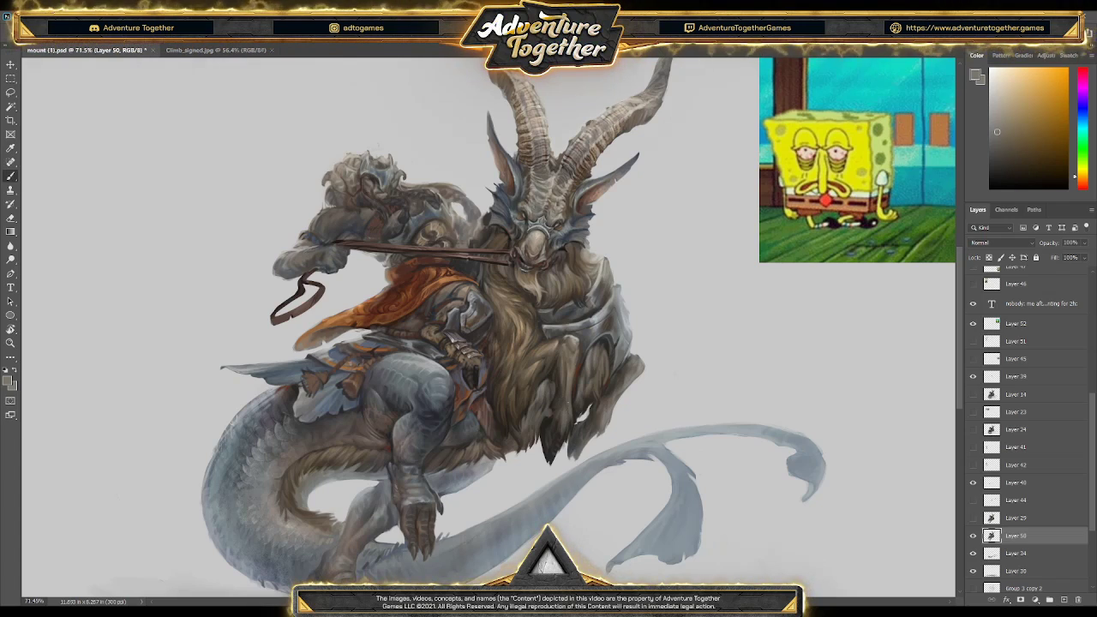
{"action": "left_click", "coordinate": [645, 327], "text": "alt"}
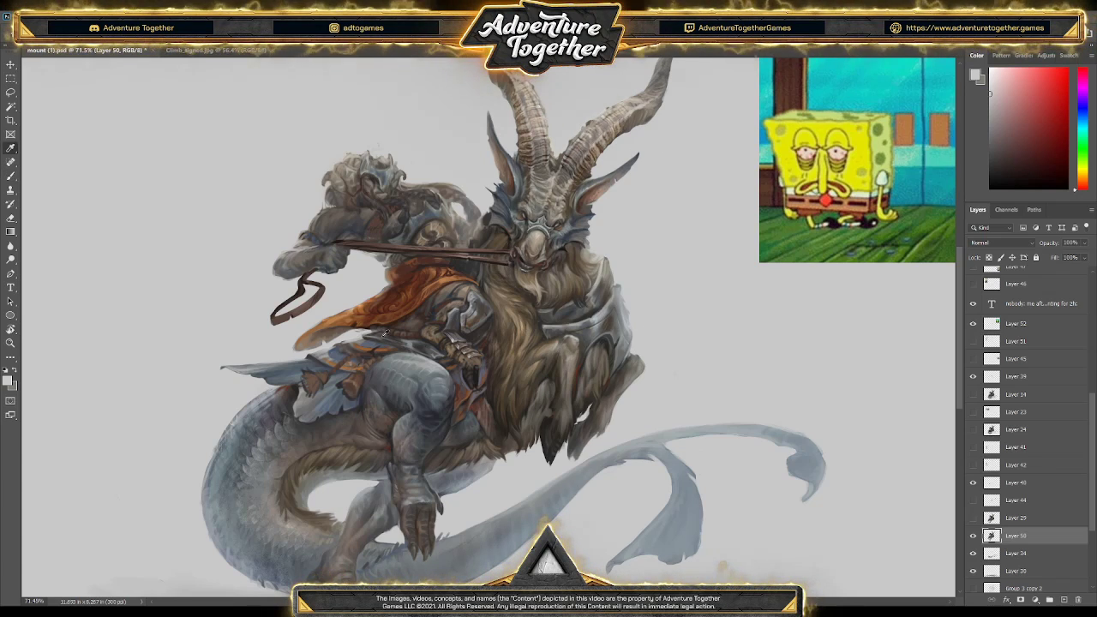
{"action": "key", "text": "i"}
{"action": "key", "text": "b"}
{"action": "key", "text": "ctrl+s"}
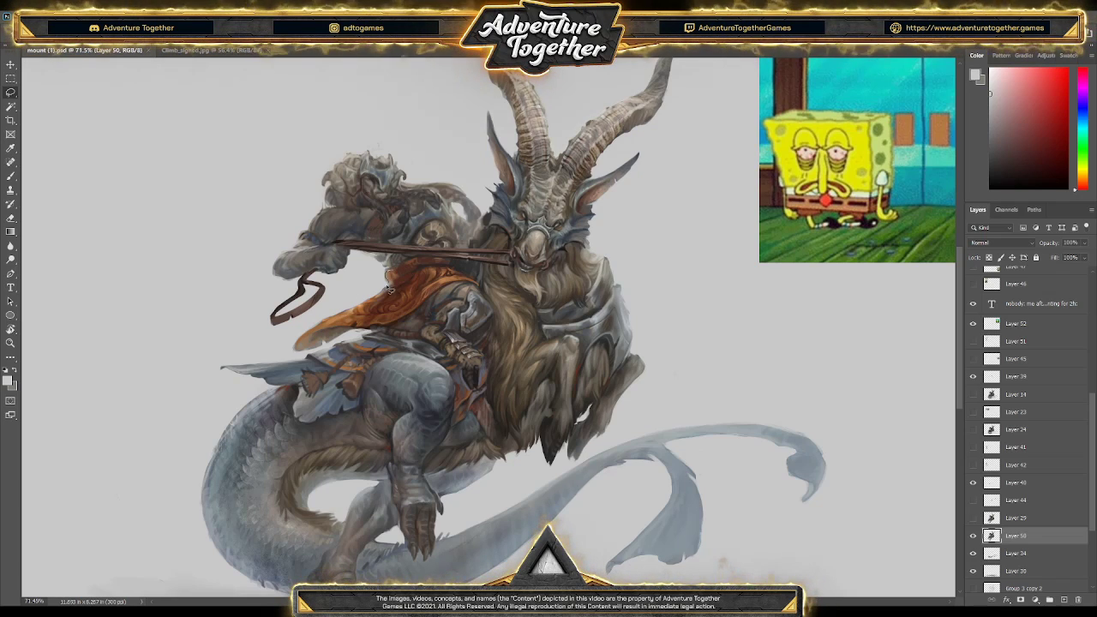
- Lasso the rider's orange cape, tone down its colour, clear the selection and save the document
{"action": "mouse_move", "coordinate": [374, 297]}
{"action": "left_mouse_down"}
{"action": "mouse_move", "coordinate": [294, 355]}
{"action": "mouse_move", "coordinate": [385, 330]}
{"action": "left_mouse_up"}
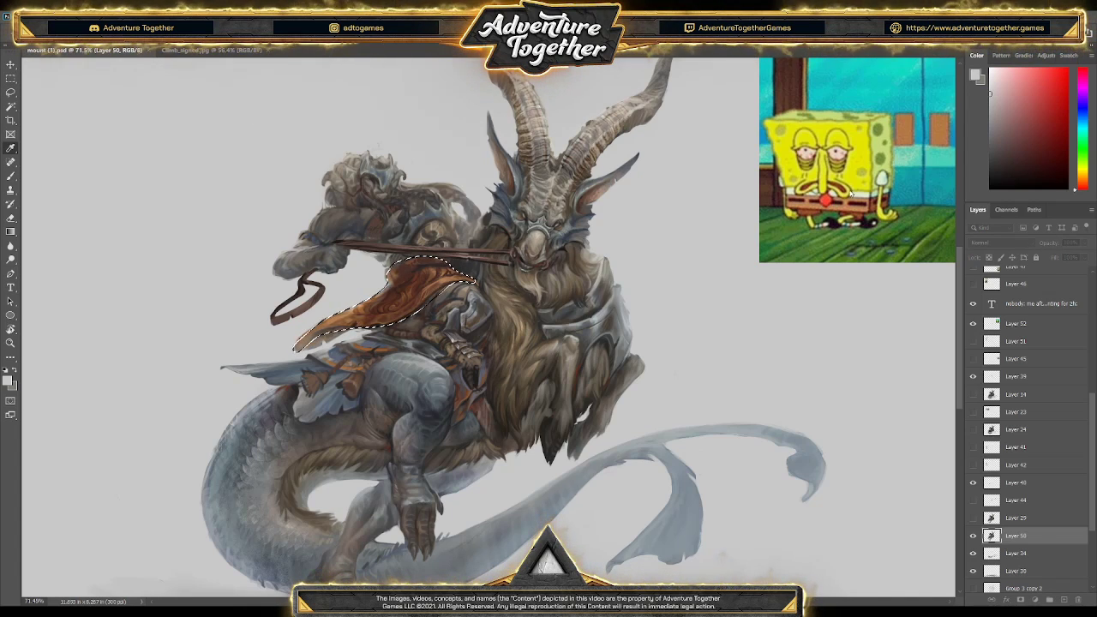
{"action": "key", "text": "l"}
{"action": "key", "text": "ctrl+d"}
{"action": "key", "text": "ctrl+0"}
{"action": "key", "text": "ctrl+s"}
{"action": "left_click_drag", "start_coordinate": [604, 305], "coordinate": [653, 310]}
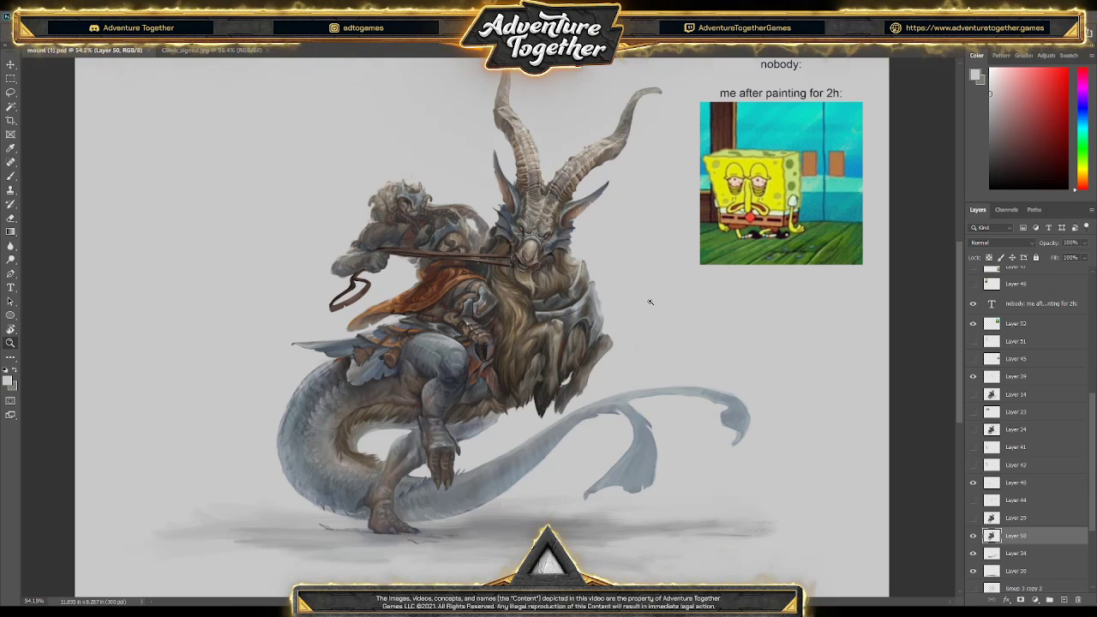
{"action": "left_click_drag", "start_coordinate": [580, 292], "coordinate": [594, 388]}
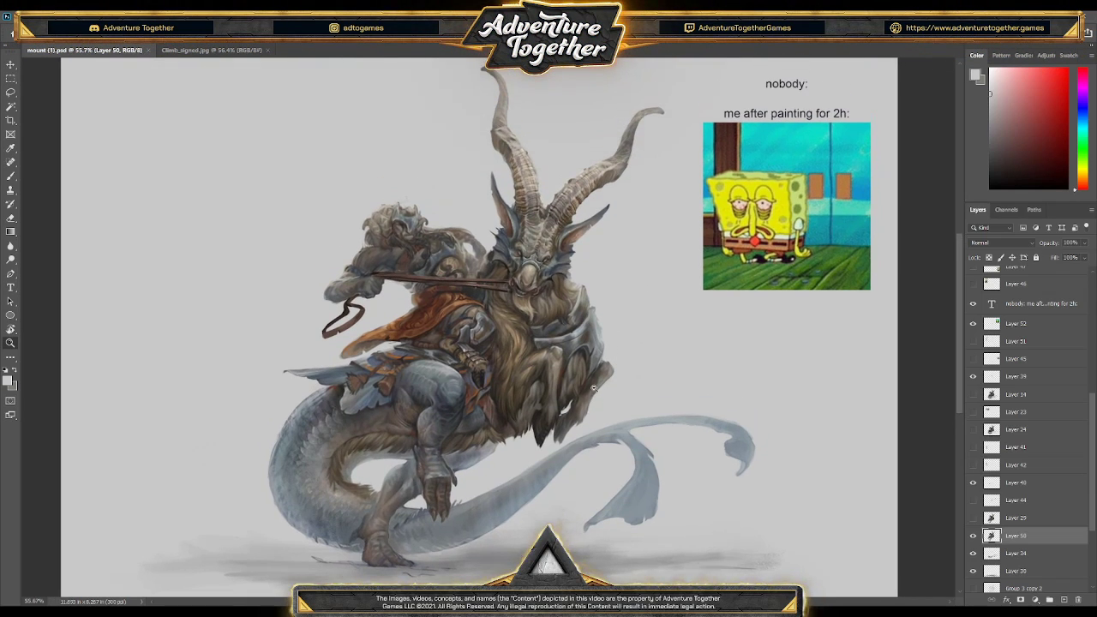
{"action": "scroll", "coordinate": [593, 388], "scroll_direction": "down", "scroll_amount": 1}
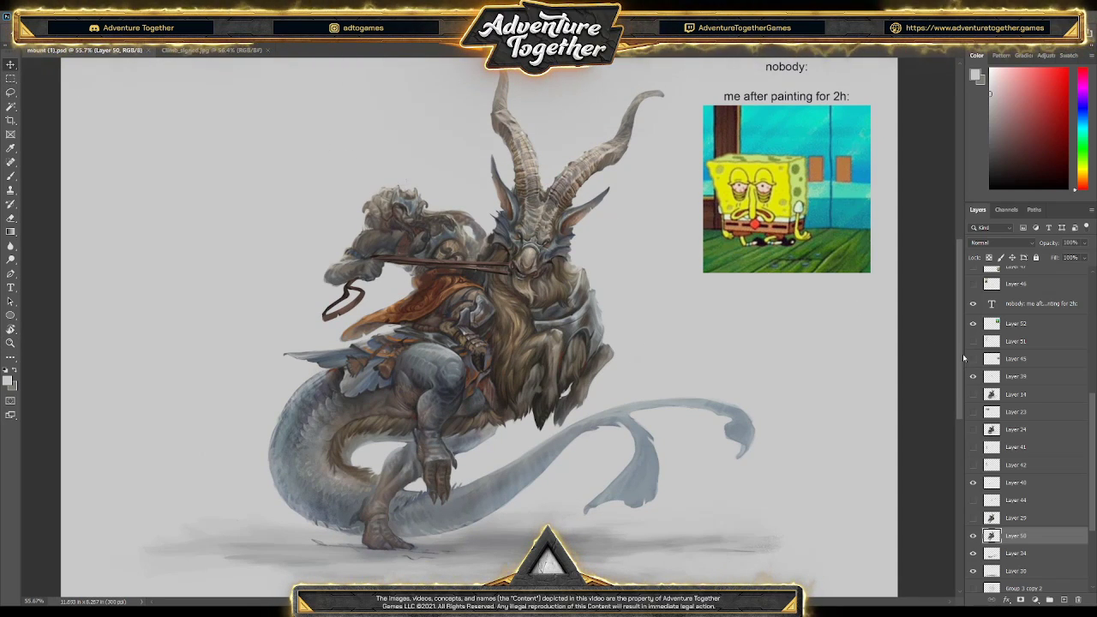
{"action": "scroll", "coordinate": [669, 402], "scroll_direction": "up", "scroll_amount": 1}
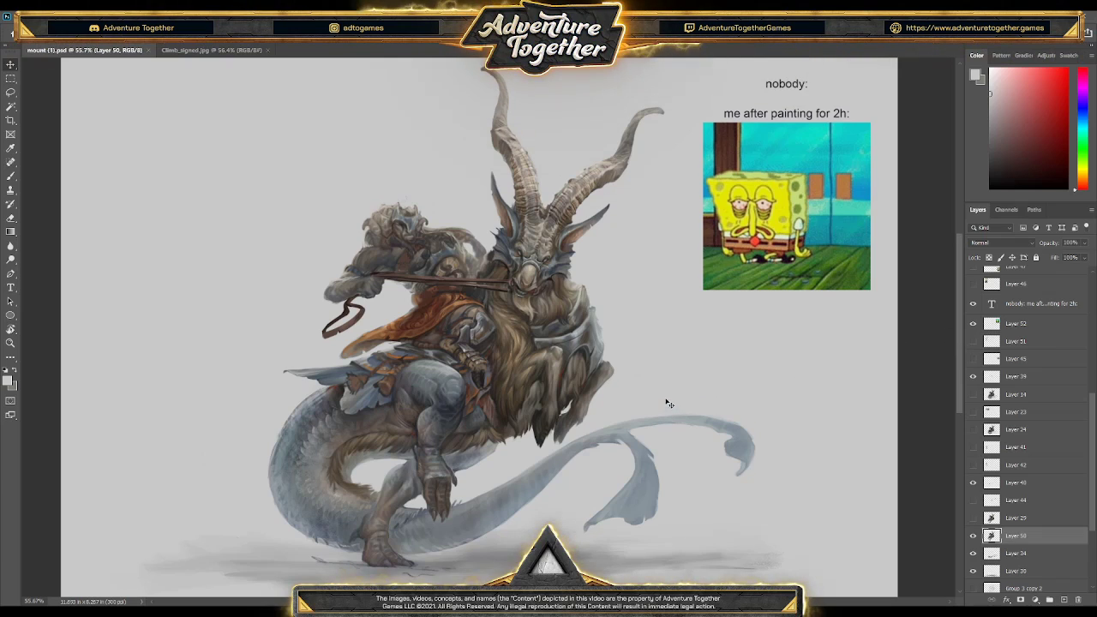
- Show the Black & White 1 adjustment layer and copy the whole 5.jpg image into mount (1).psd as a new layer beneath it
{"action": "scroll", "coordinate": [1013, 385], "scroll_direction": "up", "scroll_amount": 5}
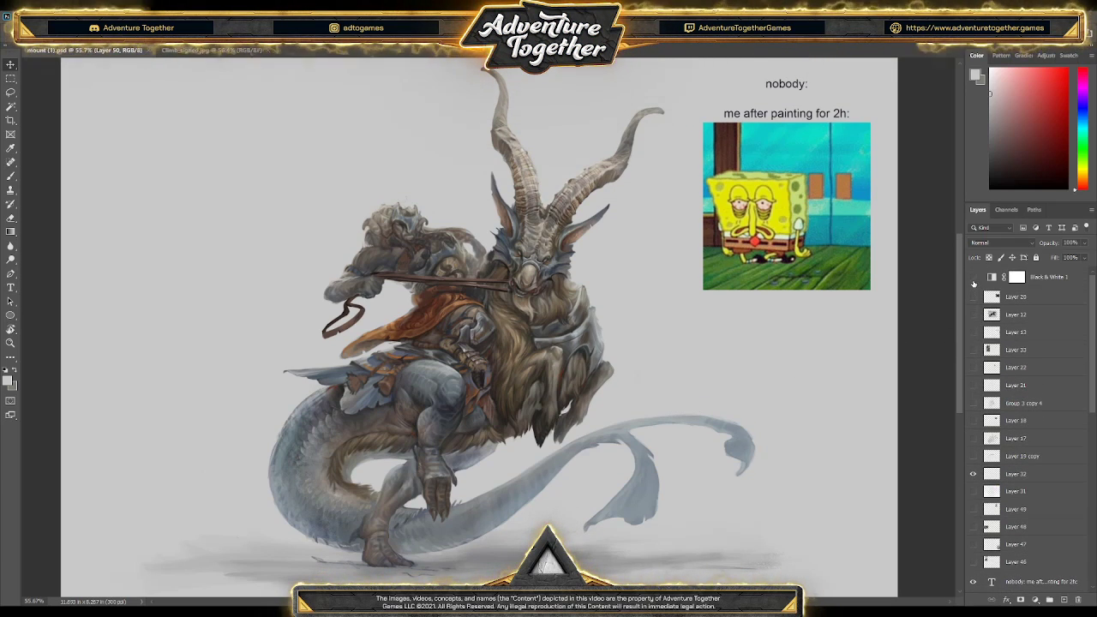
{"action": "left_click", "coordinate": [973, 277]}
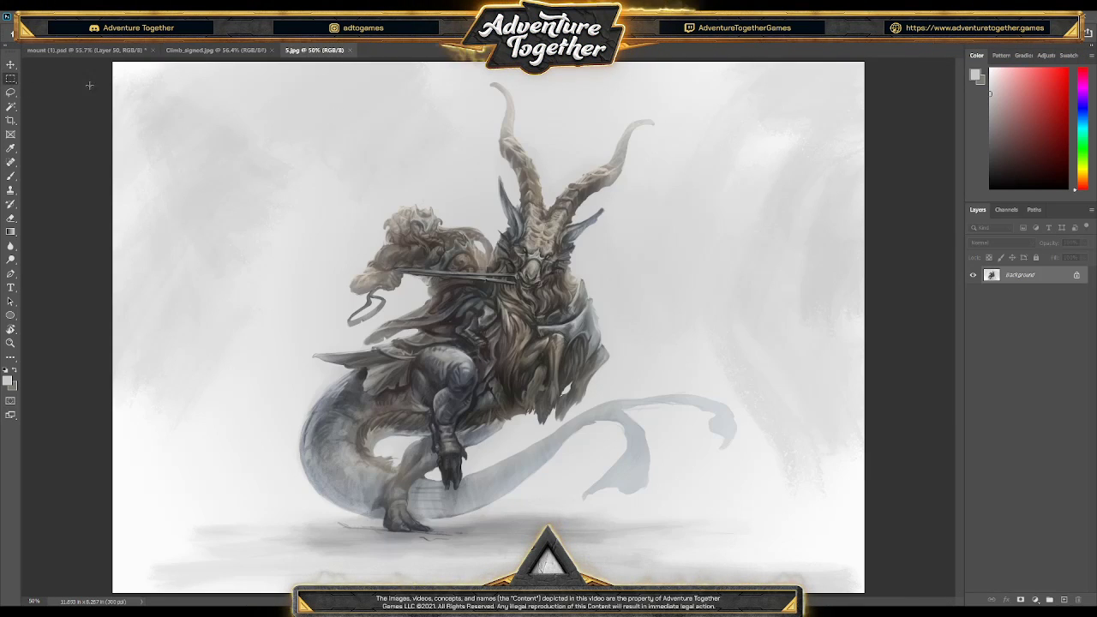
{"action": "key", "text": "ctrl+a"}
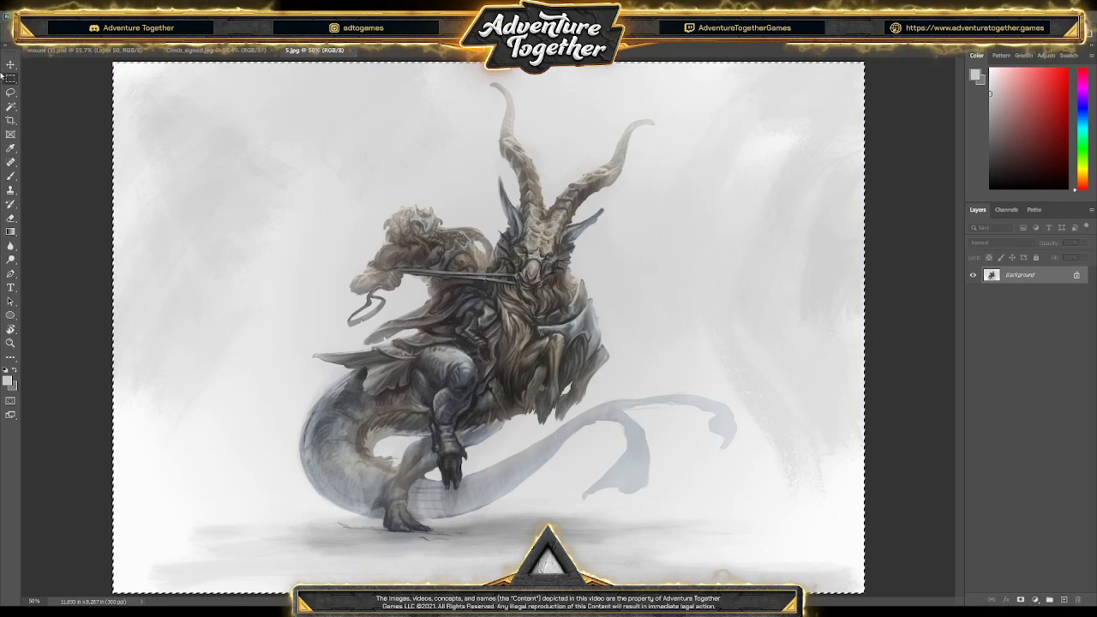
{"action": "left_click", "coordinate": [73, 51]}
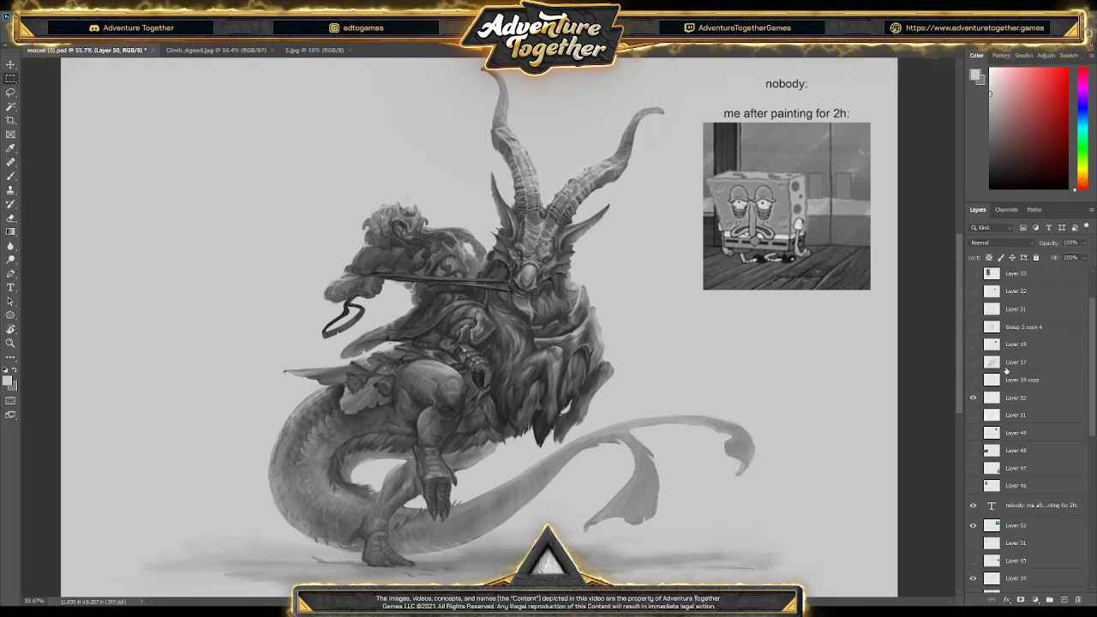
{"action": "key", "text": "ctrl+v"}
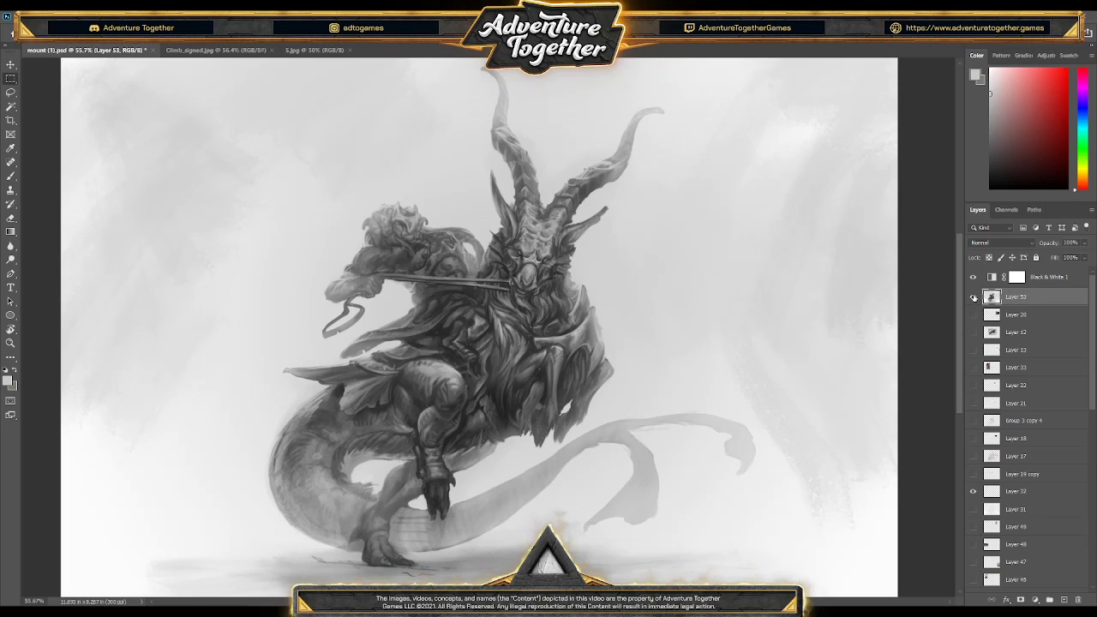
- Compare the pasted earlier version with the current greyscale painting, leave it hidden, and look through the layer stack
{"action": "left_click", "coordinate": [974, 296]}
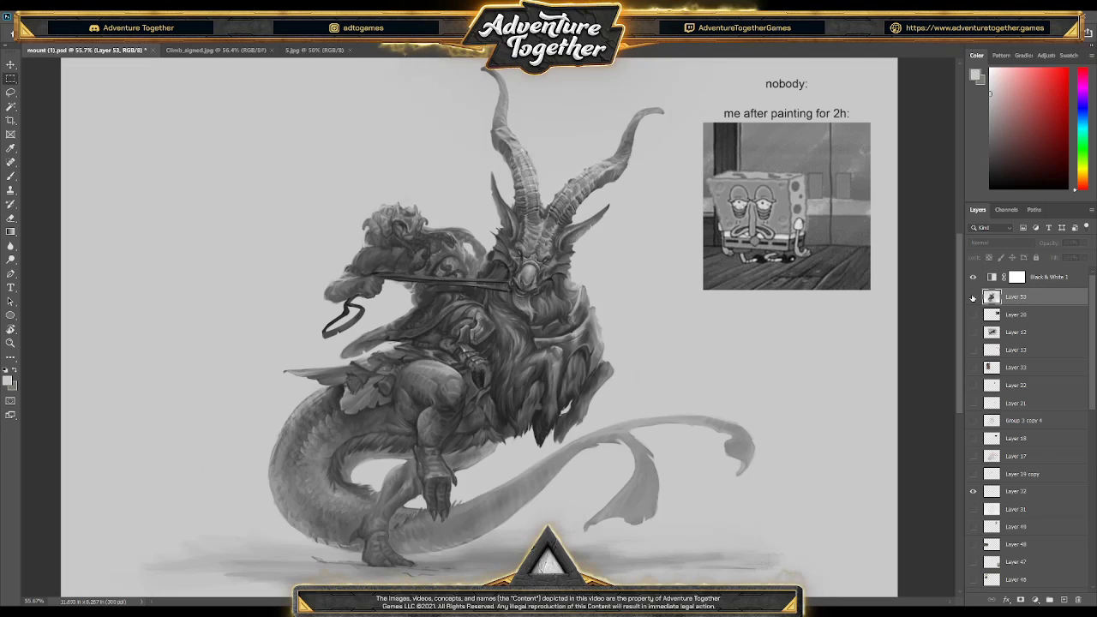
{"action": "left_click", "coordinate": [974, 296]}
{"action": "left_click", "coordinate": [974, 297]}
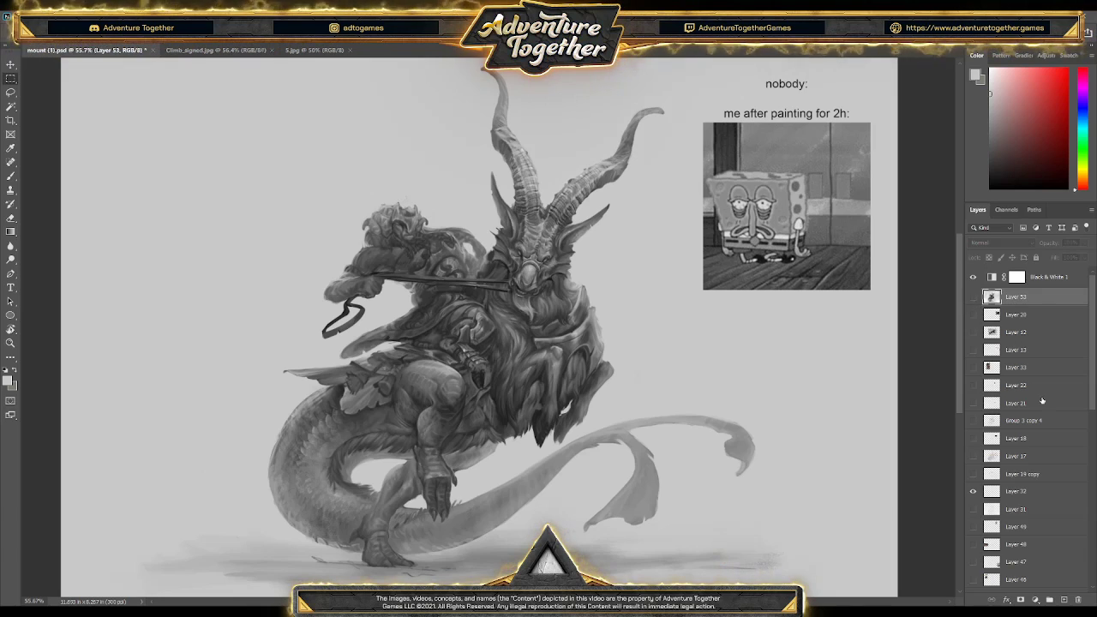
{"action": "scroll", "coordinate": [1013, 450], "scroll_direction": "down", "scroll_amount": 3}
{"action": "scroll", "coordinate": [1012, 467], "scroll_direction": "down", "scroll_amount": 3}
{"action": "scroll", "coordinate": [1036, 506], "scroll_direction": "down", "scroll_amount": 1}
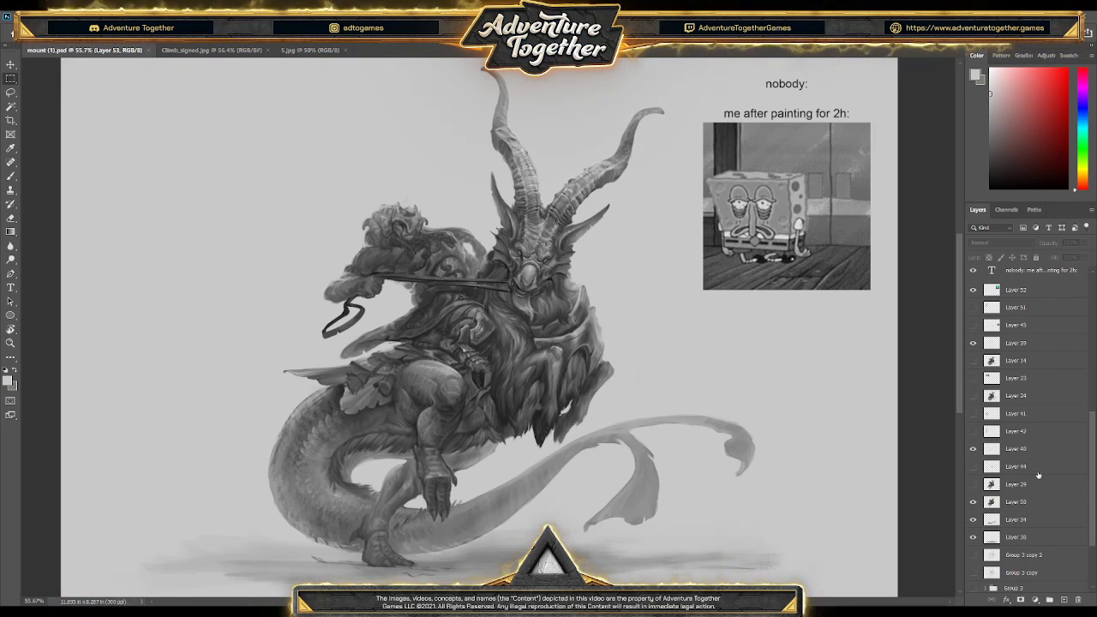
{"action": "scroll", "coordinate": [1035, 470], "scroll_direction": "up", "scroll_amount": 1}
{"action": "scroll", "coordinate": [1035, 470], "scroll_direction": "up", "scroll_amount": 6}
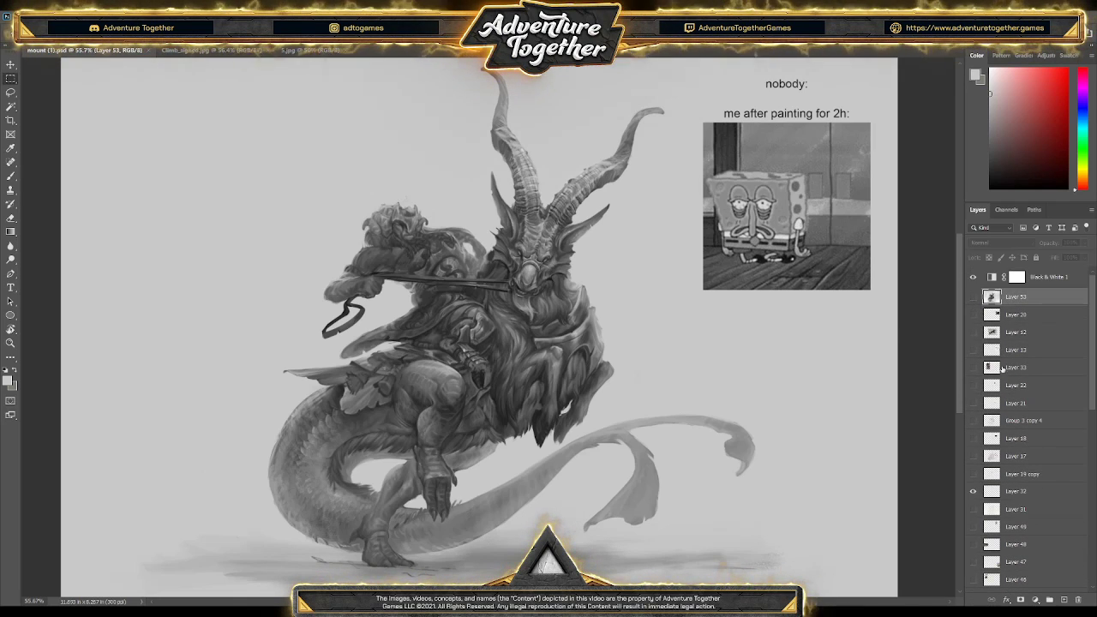
- Show the Hard Light overlay on Layer 31 and compare the lightened painting with the pasted earlier version
{"action": "scroll", "coordinate": [1019, 439], "scroll_direction": "down", "scroll_amount": 2}
{"action": "left_click", "coordinate": [1019, 441]}
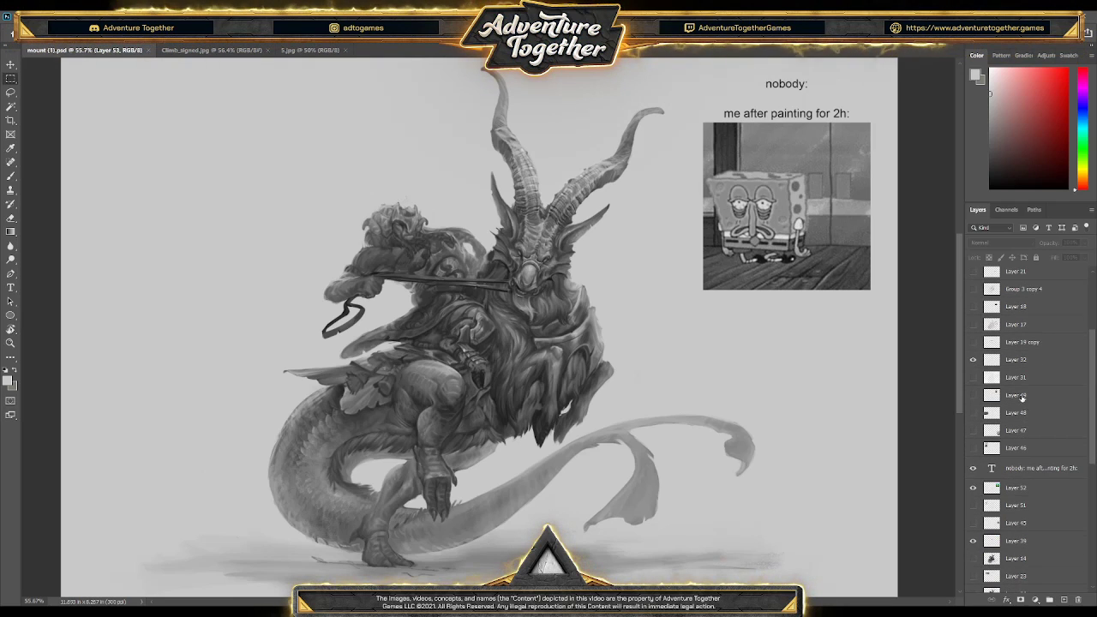
{"action": "left_click", "coordinate": [973, 443]}
{"action": "scroll", "coordinate": [1016, 412], "scroll_direction": "up", "scroll_amount": 1}
{"action": "scroll", "coordinate": [1013, 400], "scroll_direction": "up", "scroll_amount": 1}
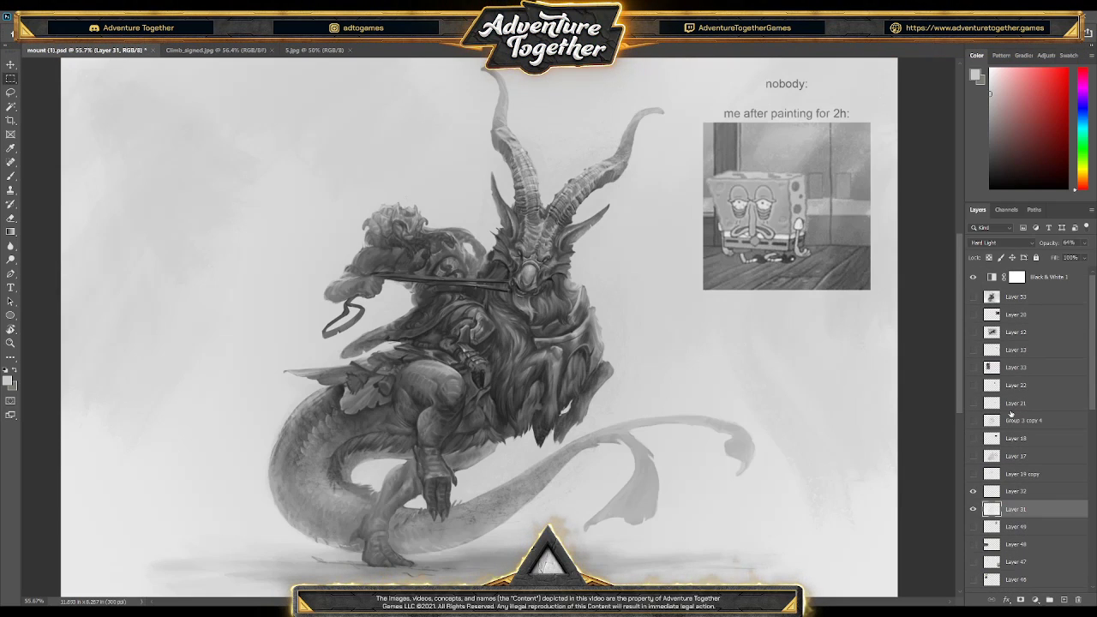
{"action": "left_click", "coordinate": [974, 296]}
{"action": "left_click", "coordinate": [973, 296]}
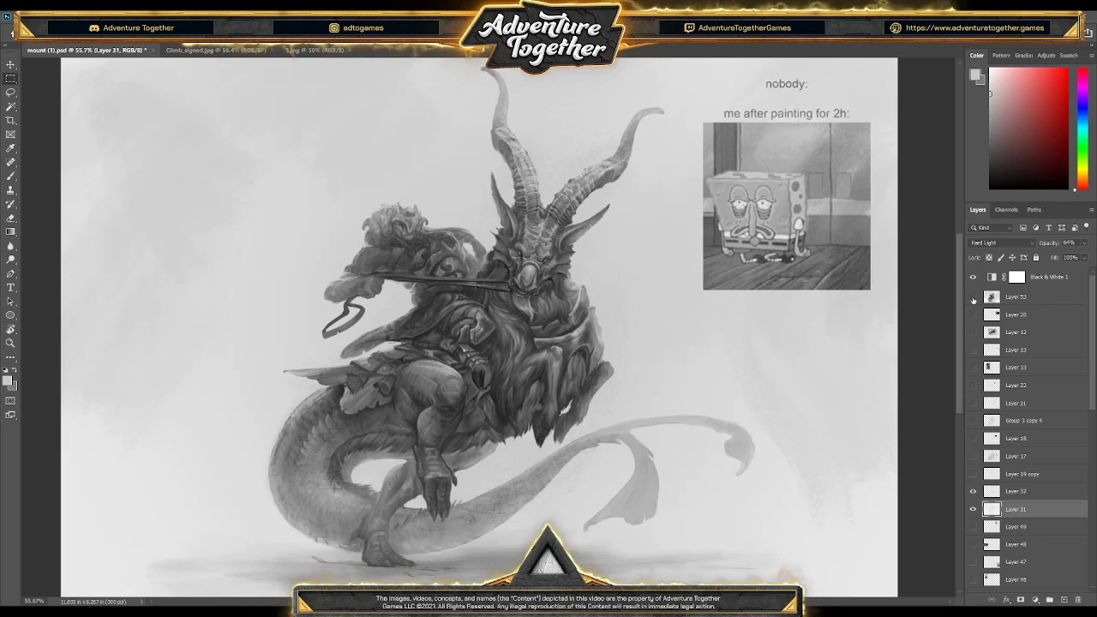
- Hide the meme caption and its picture, and compare the uncluttered painting with the pasted earlier version
{"action": "scroll", "coordinate": [1018, 501], "scroll_direction": "down", "scroll_amount": 1}
{"action": "scroll", "coordinate": [1018, 499], "scroll_direction": "down", "scroll_amount": 2}
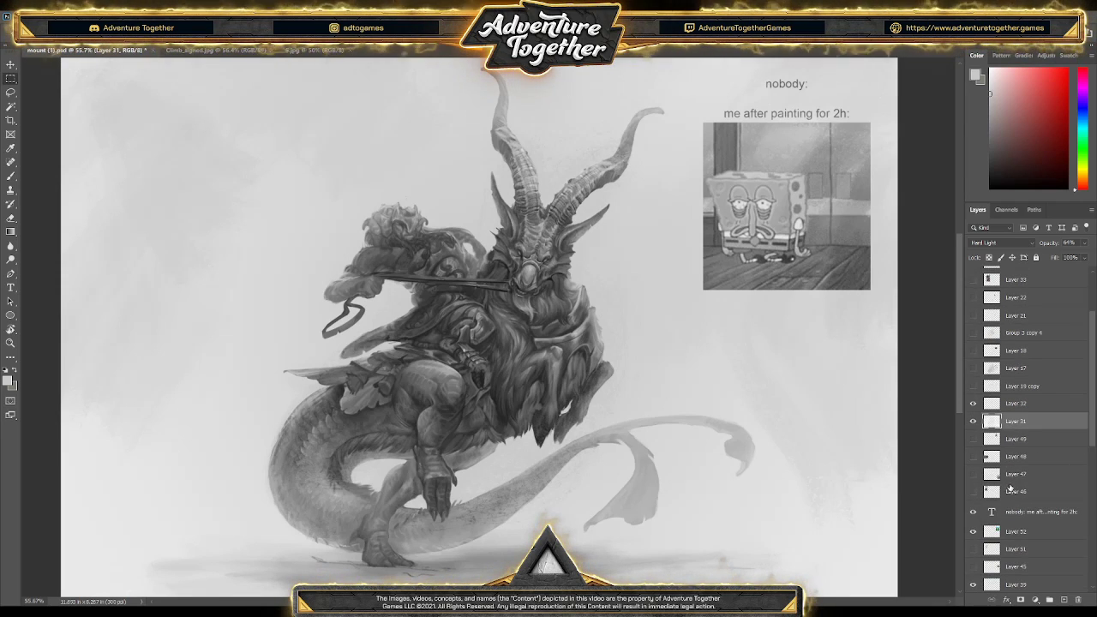
{"action": "left_click", "coordinate": [973, 534]}
{"action": "scroll", "coordinate": [1010, 479], "scroll_direction": "up", "scroll_amount": 4}
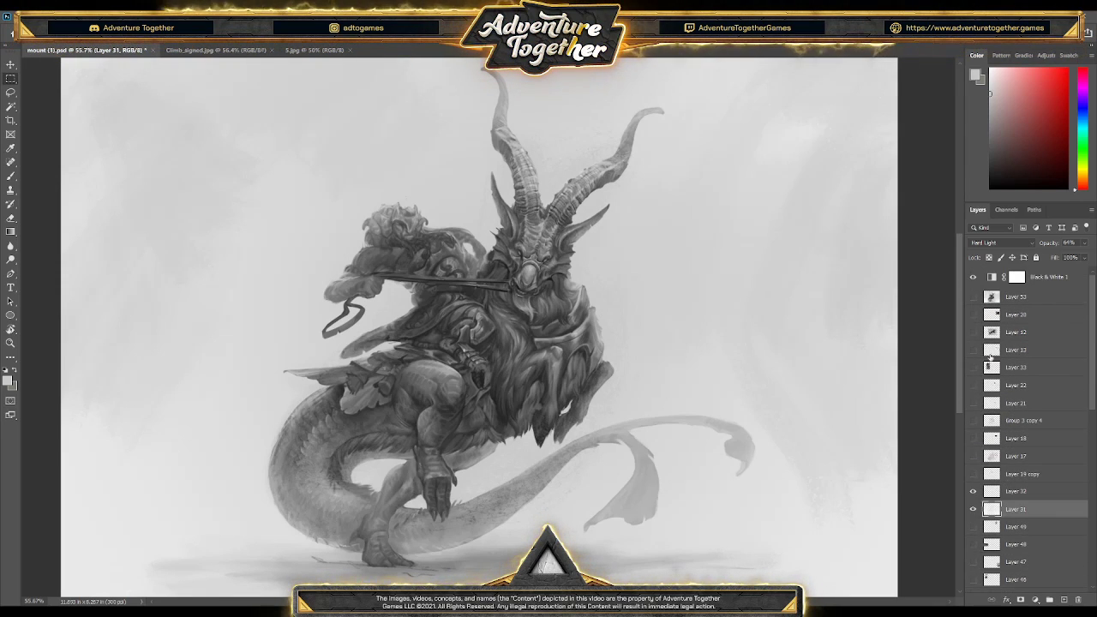
{"action": "left_click", "coordinate": [974, 297]}
{"action": "left_click", "coordinate": [974, 297]}
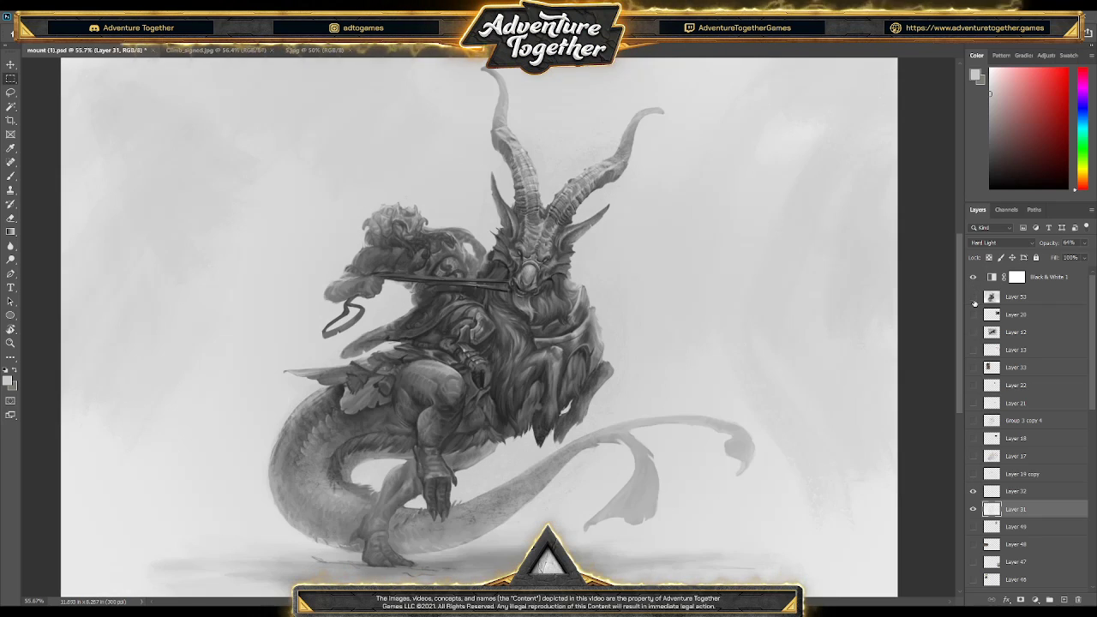
{"action": "left_click", "coordinate": [974, 297]}
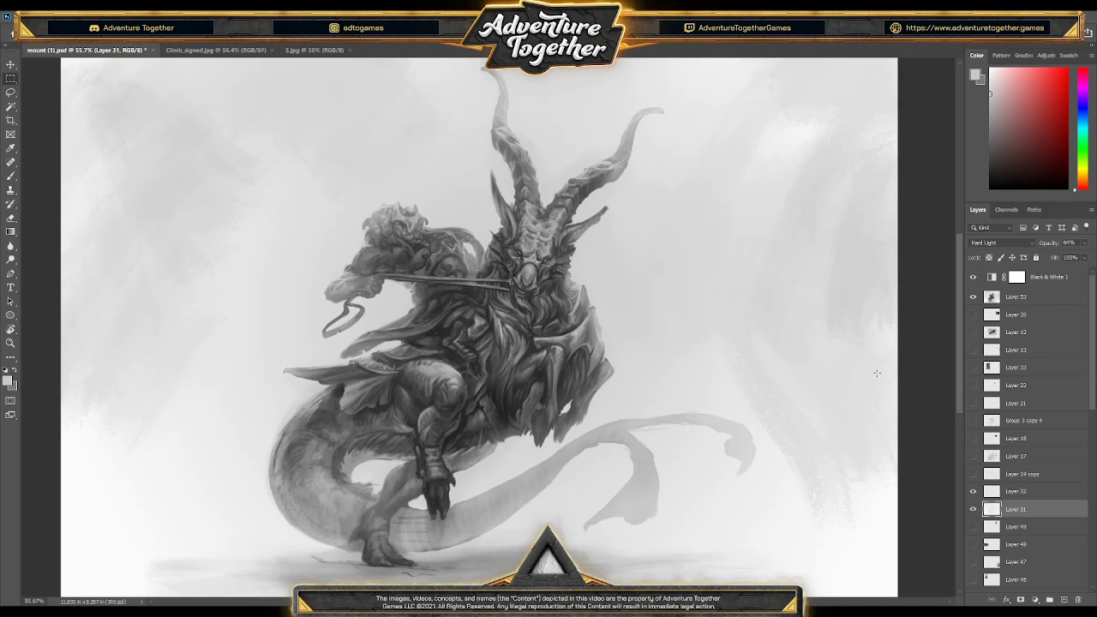
{"action": "left_click", "coordinate": [973, 297]}
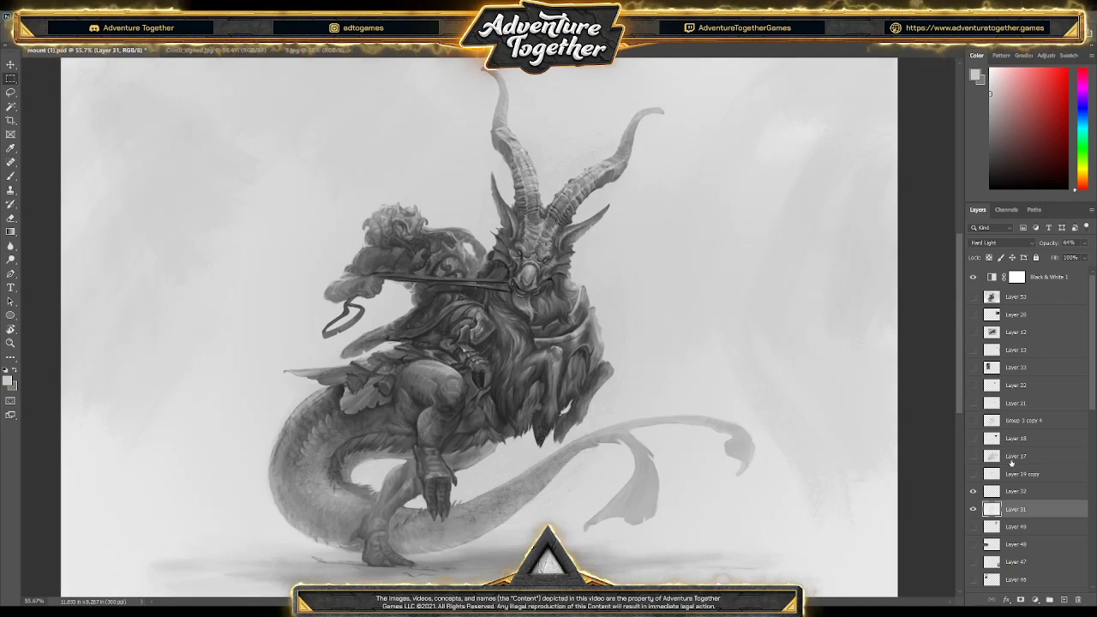
- Show the meme caption and the Layer 52 picture again
{"action": "scroll", "coordinate": [1021, 485], "scroll_direction": "down", "scroll_amount": 2}
{"action": "scroll", "coordinate": [1020, 484], "scroll_direction": "down", "scroll_amount": 2}
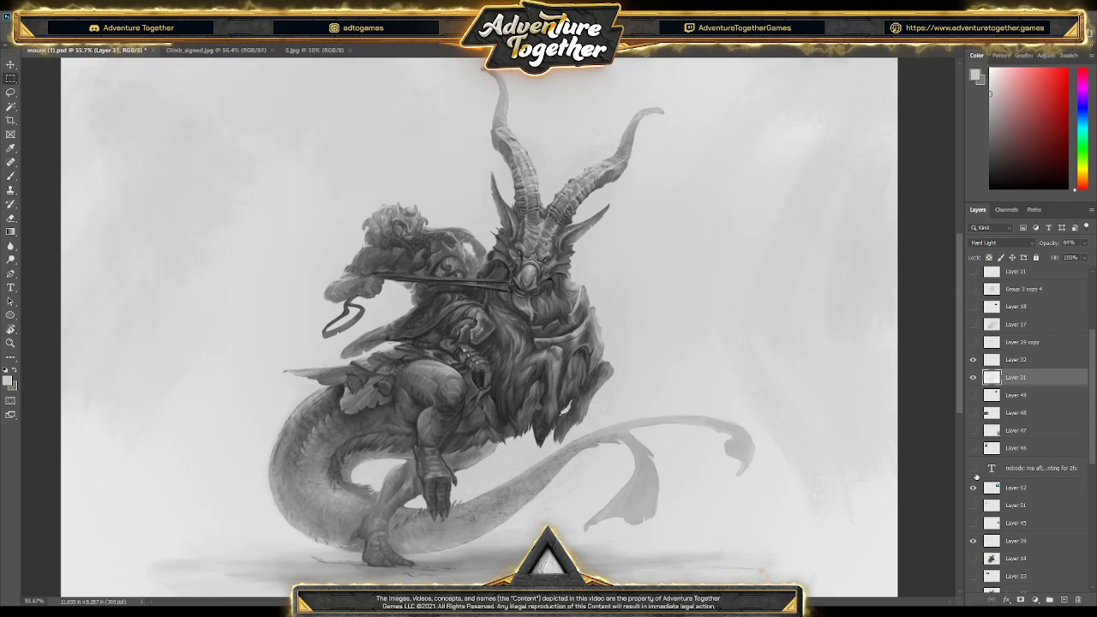
{"action": "left_click", "coordinate": [973, 468]}
{"action": "left_click", "coordinate": [973, 488]}
{"action": "scroll", "coordinate": [740, 346], "scroll_direction": "up", "scroll_amount": 1}
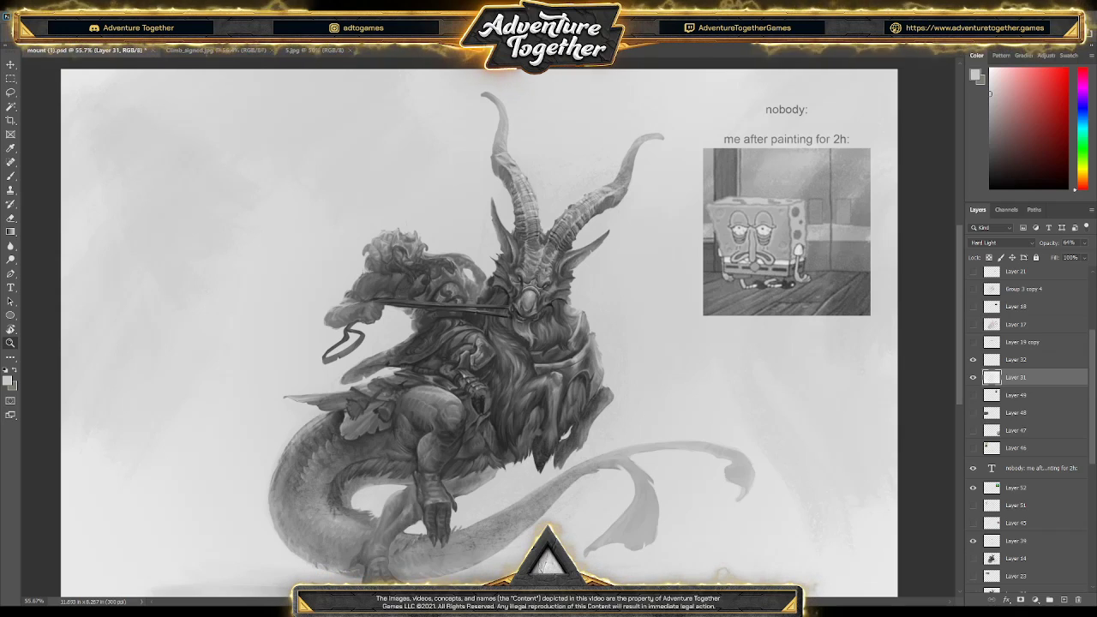
{"action": "scroll", "coordinate": [1029, 429], "scroll_direction": "up", "scroll_amount": 4}
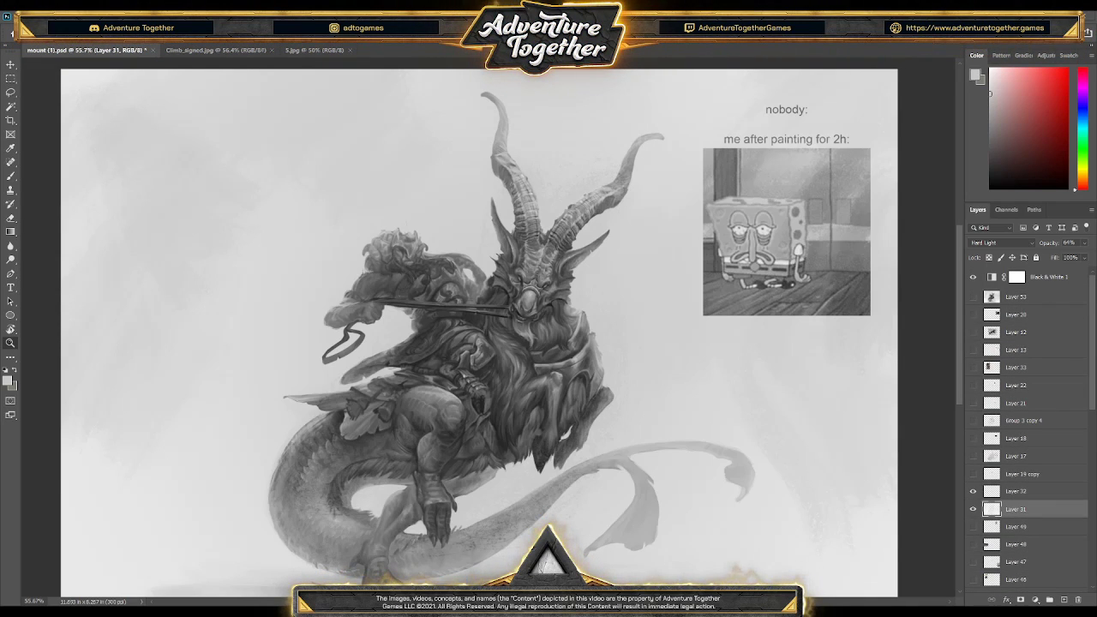
- Hide the meme caption and the Layer 52 picture
{"action": "scroll", "coordinate": [1029, 429], "scroll_direction": "down", "scroll_amount": 3}
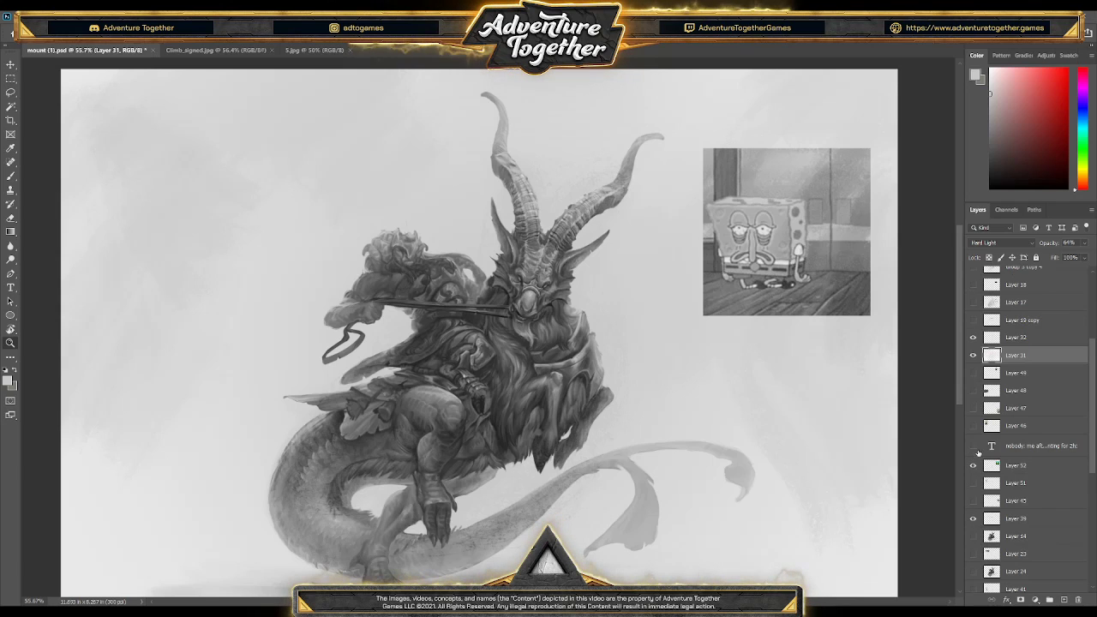
{"action": "scroll", "coordinate": [976, 467], "scroll_direction": "up", "scroll_amount": 3}
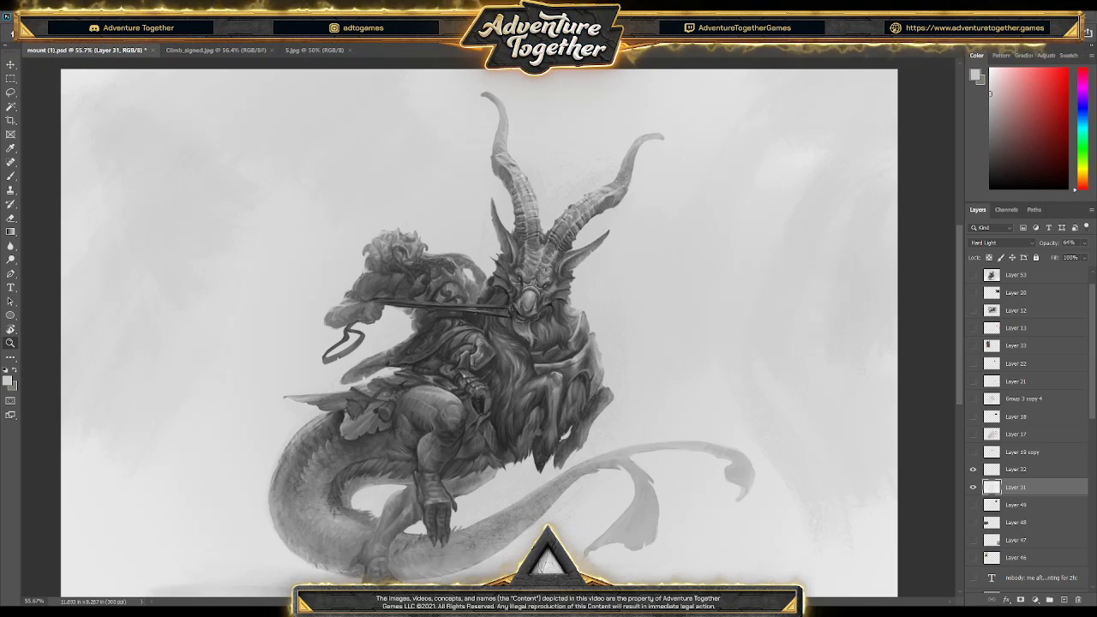
{"action": "scroll", "coordinate": [480, 335], "scroll_direction": "up", "scroll_amount": 1}
{"action": "scroll", "coordinate": [1028, 429], "scroll_direction": "up", "scroll_amount": 1}
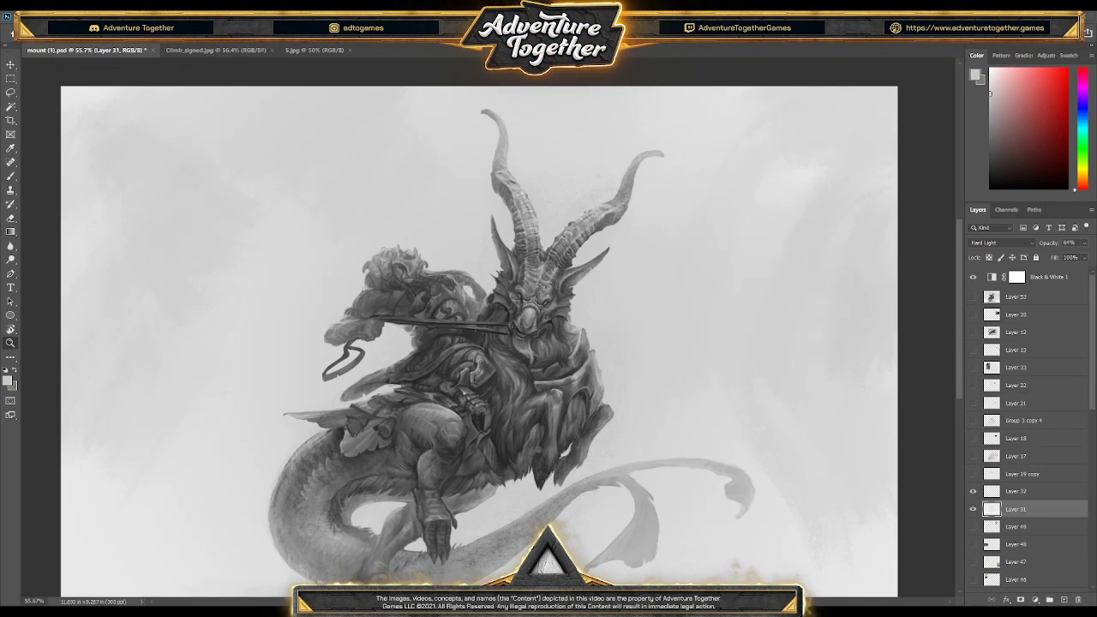
- Examine the value differences between the earlier version and the current painting by repeatedly showing and hiding Layer 53
{"action": "left_click", "coordinate": [974, 298]}
{"action": "left_click", "coordinate": [974, 299]}
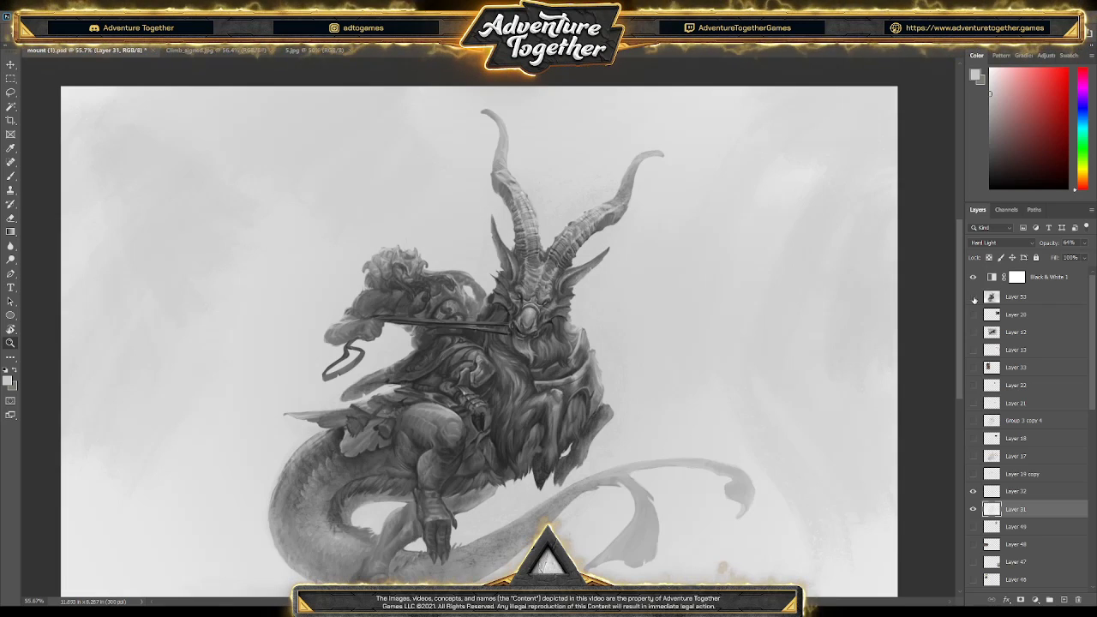
{"action": "left_click", "coordinate": [974, 298]}
{"action": "left_click", "coordinate": [974, 299]}
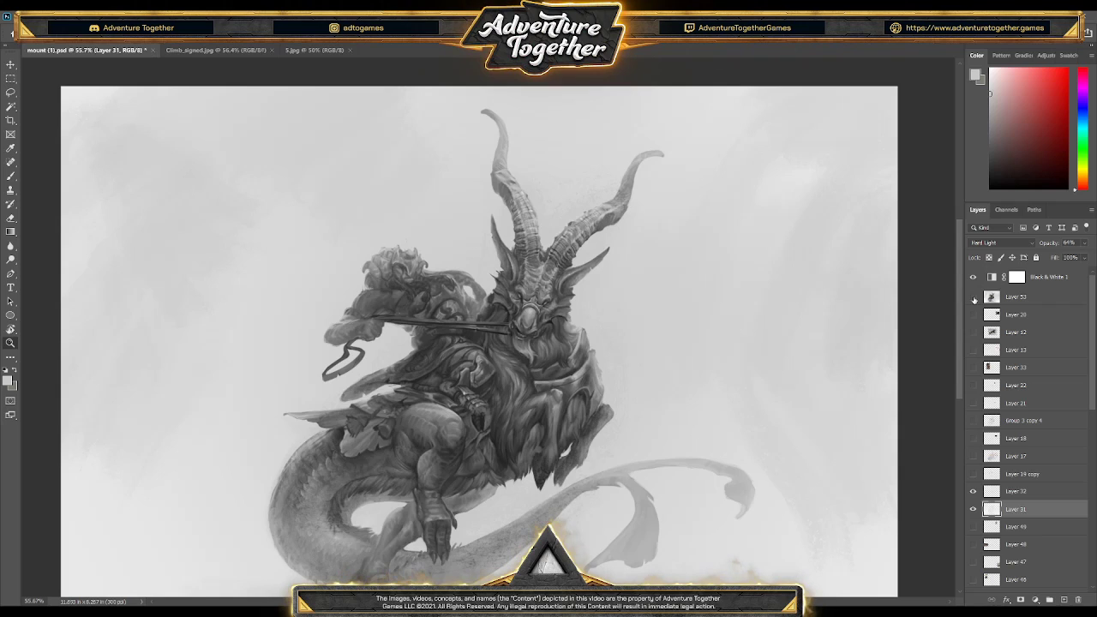
{"action": "left_click", "coordinate": [974, 298]}
{"action": "left_click", "coordinate": [974, 298]}
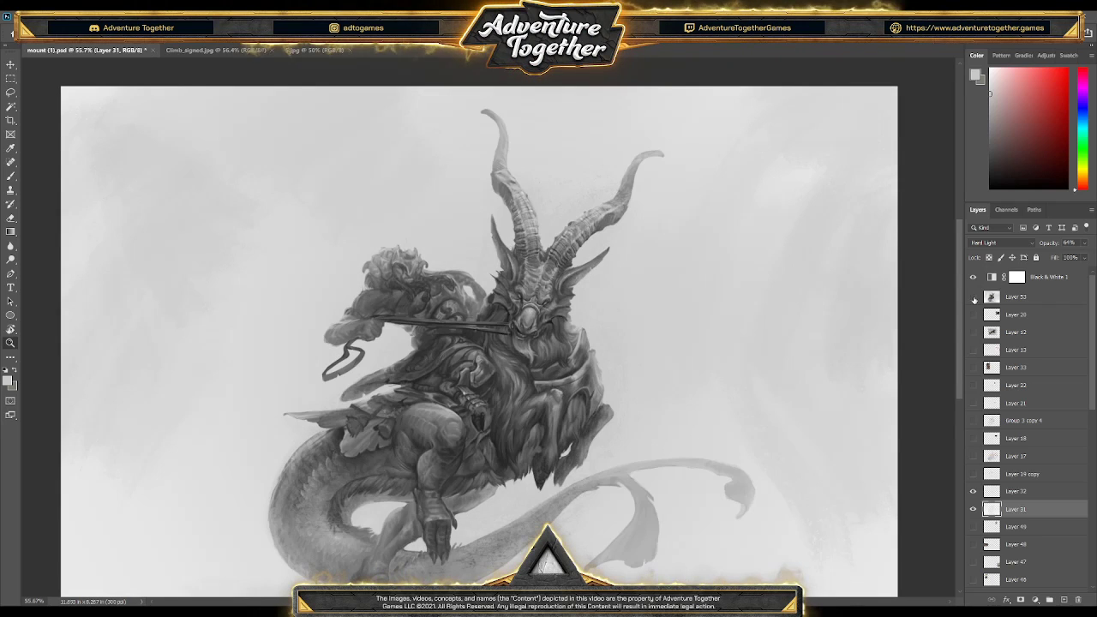
{"action": "left_click", "coordinate": [974, 299]}
{"action": "left_click", "coordinate": [974, 299]}
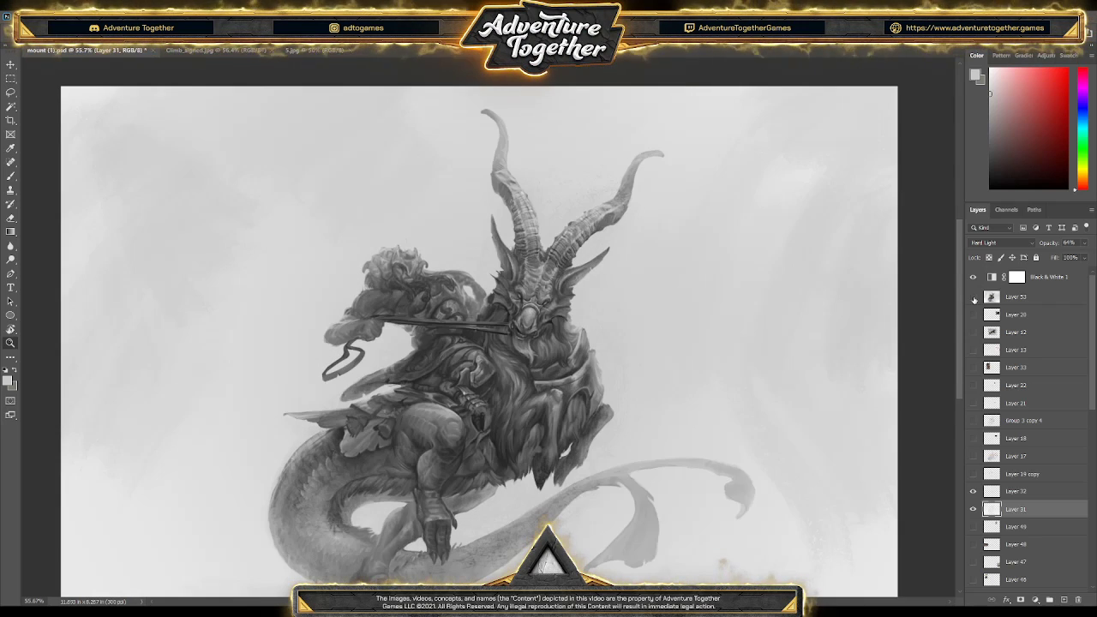
{"action": "left_click", "coordinate": [974, 298]}
{"action": "left_click", "coordinate": [974, 298]}
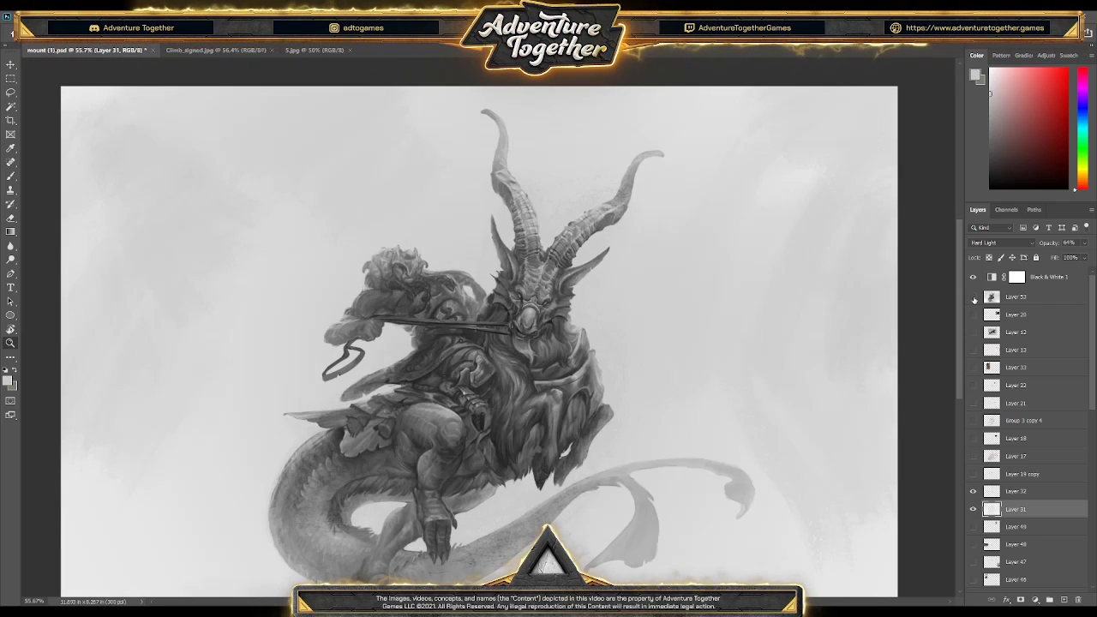
{"action": "left_click", "coordinate": [974, 298]}
{"action": "left_click", "coordinate": [974, 299]}
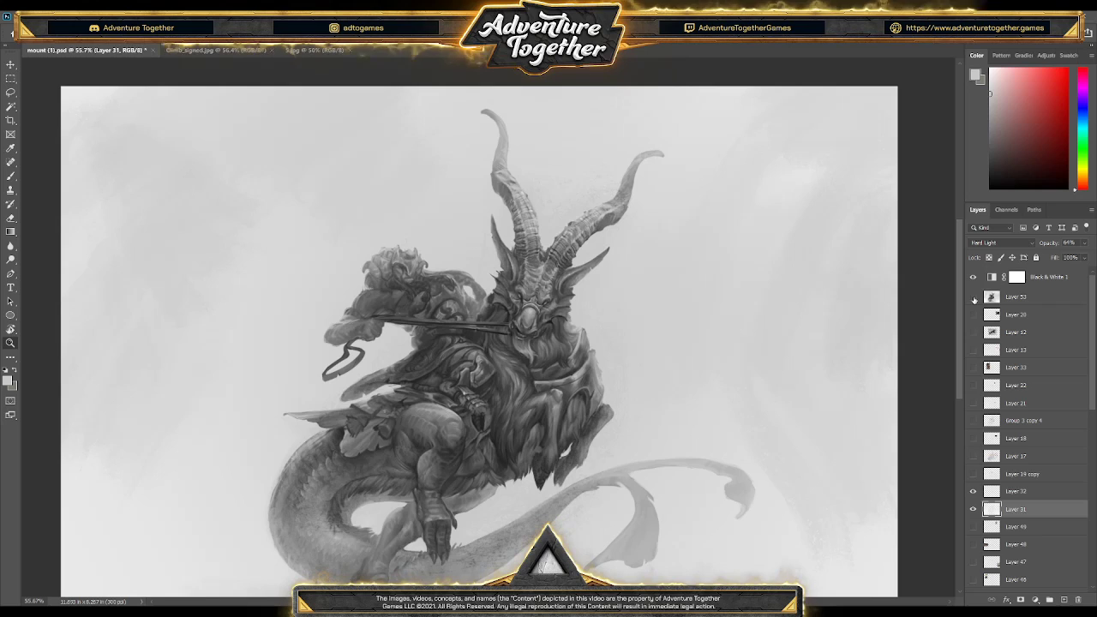
{"action": "left_click", "coordinate": [974, 299]}
{"action": "left_click", "coordinate": [974, 298]}
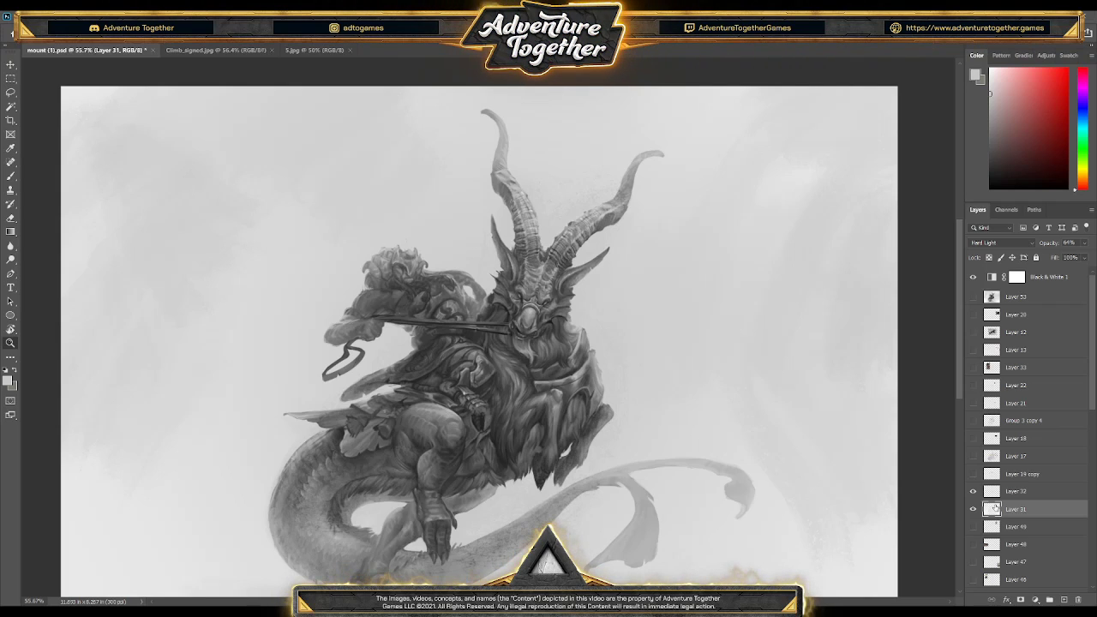
- Hide the Layer 31 overlay and the Black & White 1 adjustment to return the painting to full colour
{"action": "scroll", "coordinate": [632, 450], "scroll_direction": "down", "scroll_amount": 3}
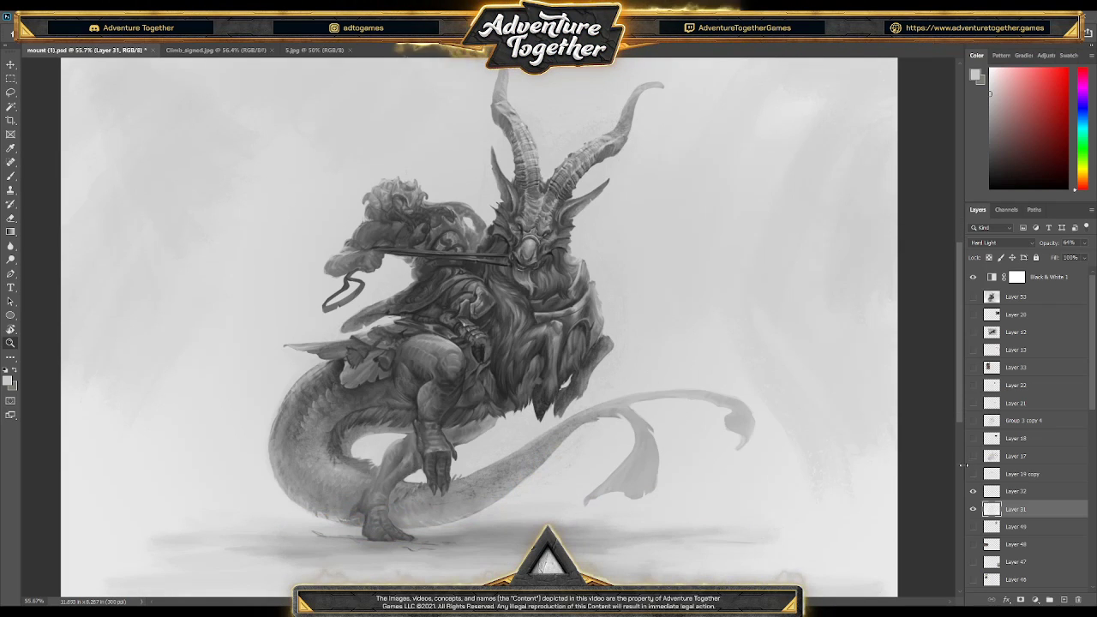
{"action": "left_click", "coordinate": [973, 509]}
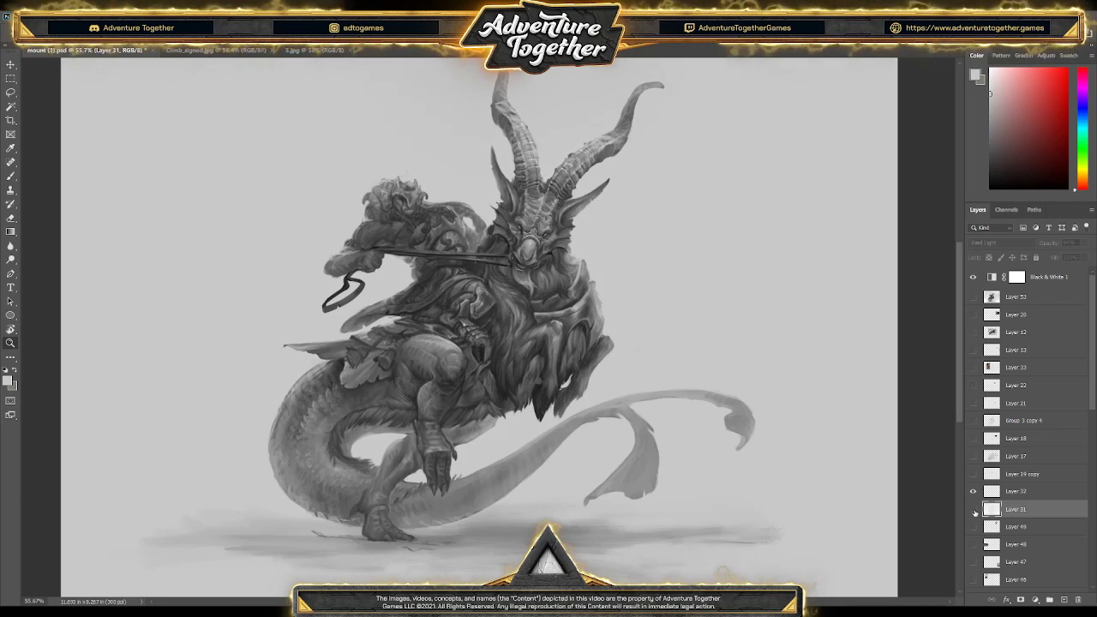
{"action": "left_click", "coordinate": [974, 492], "text": "alt"}
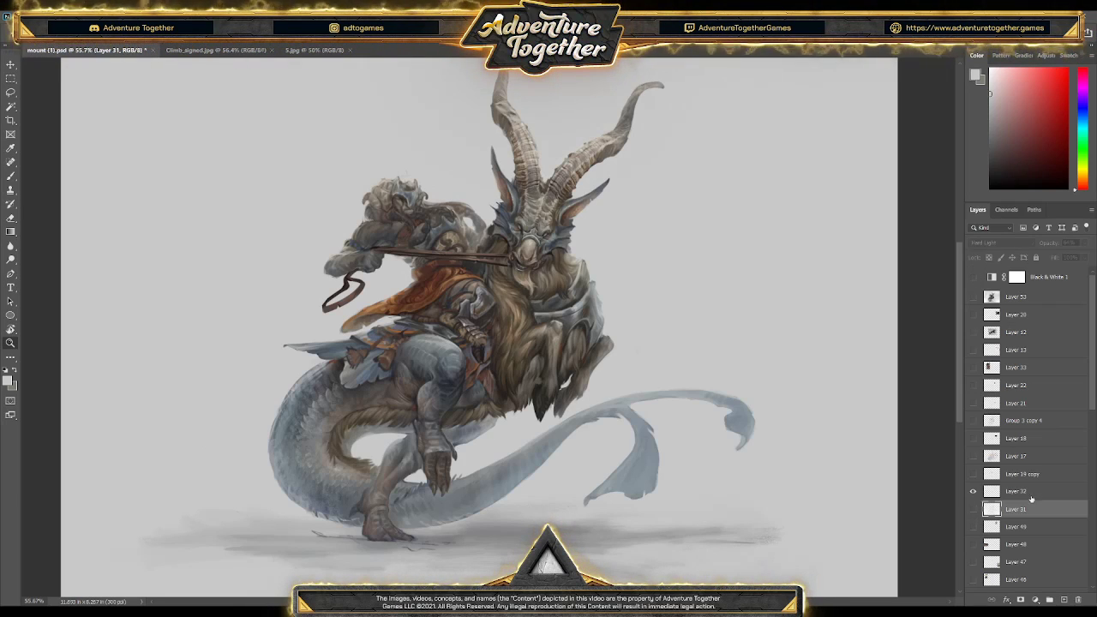
- Merge Layer 32 down into Layer 31 and save the document
{"action": "left_click", "coordinate": [995, 491]}
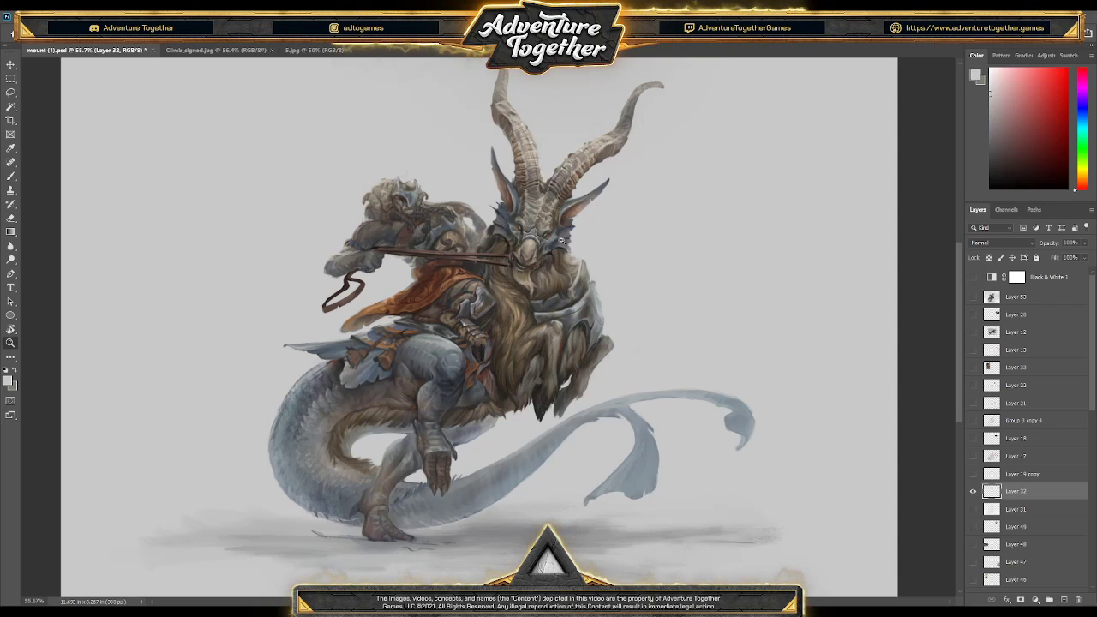
{"action": "key", "text": "ctrl+e"}
{"action": "key", "text": "ctrl+s"}
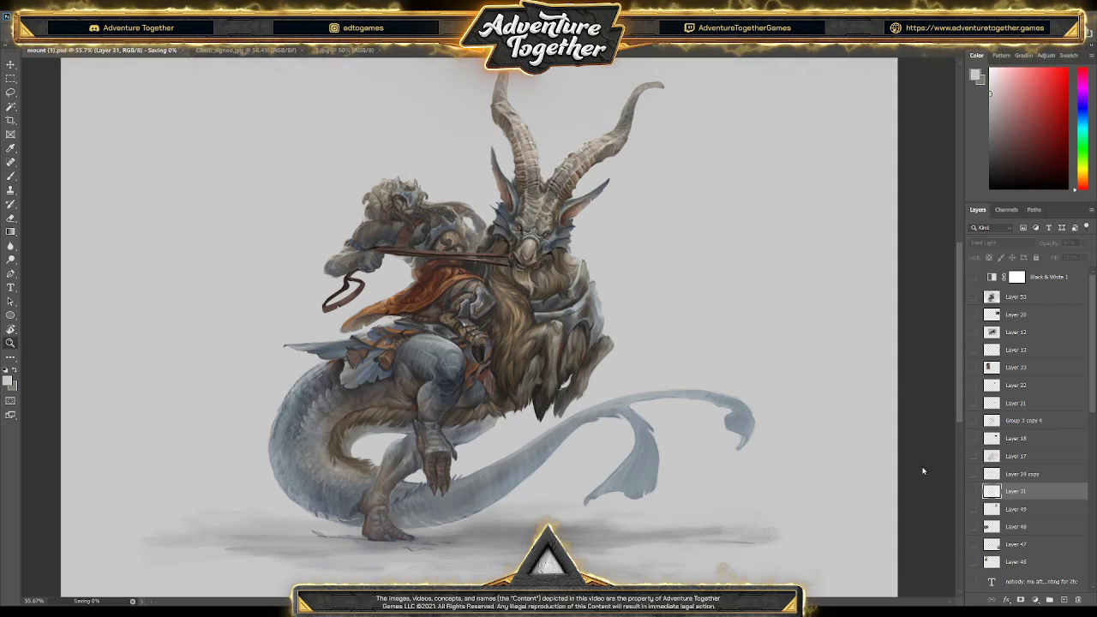
- On Layer 50, paint pale highlights on the blue scaled thigh, starting from a colour sampled there
{"action": "key", "text": "ctrl+0"}
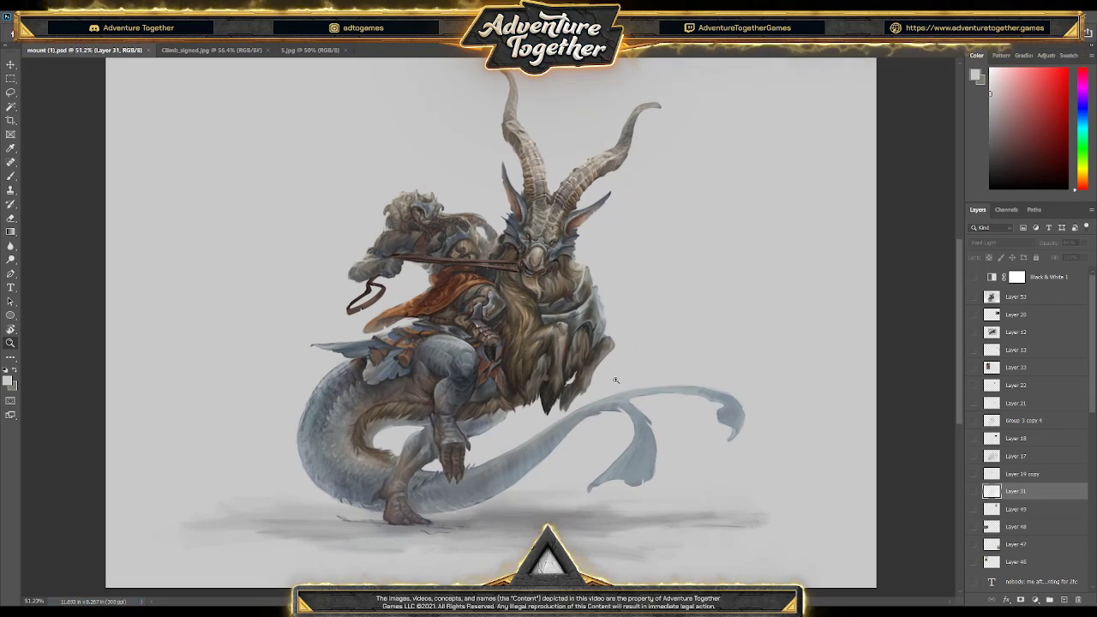
{"action": "scroll", "coordinate": [484, 421], "scroll_direction": "up", "scroll_amount": 2, "text": "alt"}
{"action": "scroll", "coordinate": [1012, 506], "scroll_direction": "down", "scroll_amount": 5}
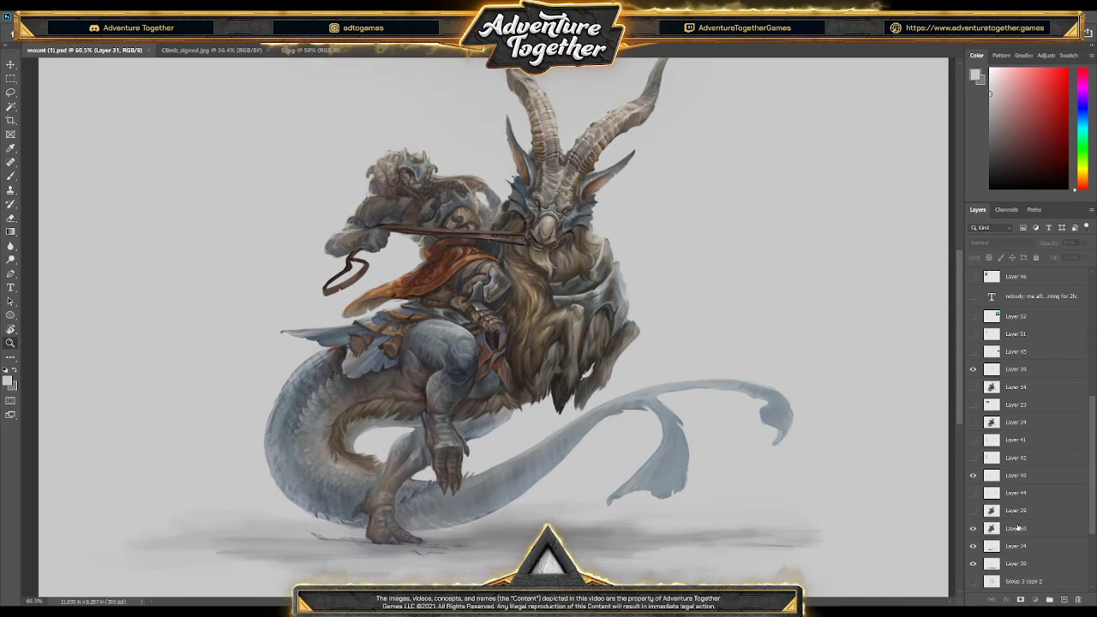
{"action": "left_click", "coordinate": [1018, 528]}
{"action": "scroll", "coordinate": [483, 330], "scroll_direction": "up", "scroll_amount": 3, "text": "alt"}
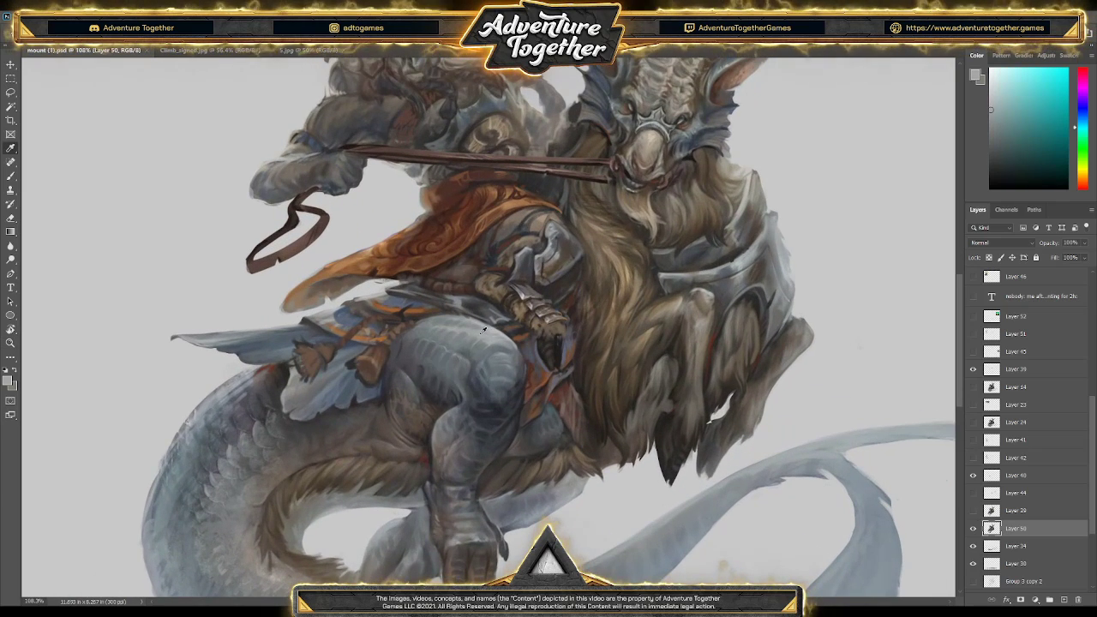
{"action": "left_click", "coordinate": [483, 331], "text": "alt"}
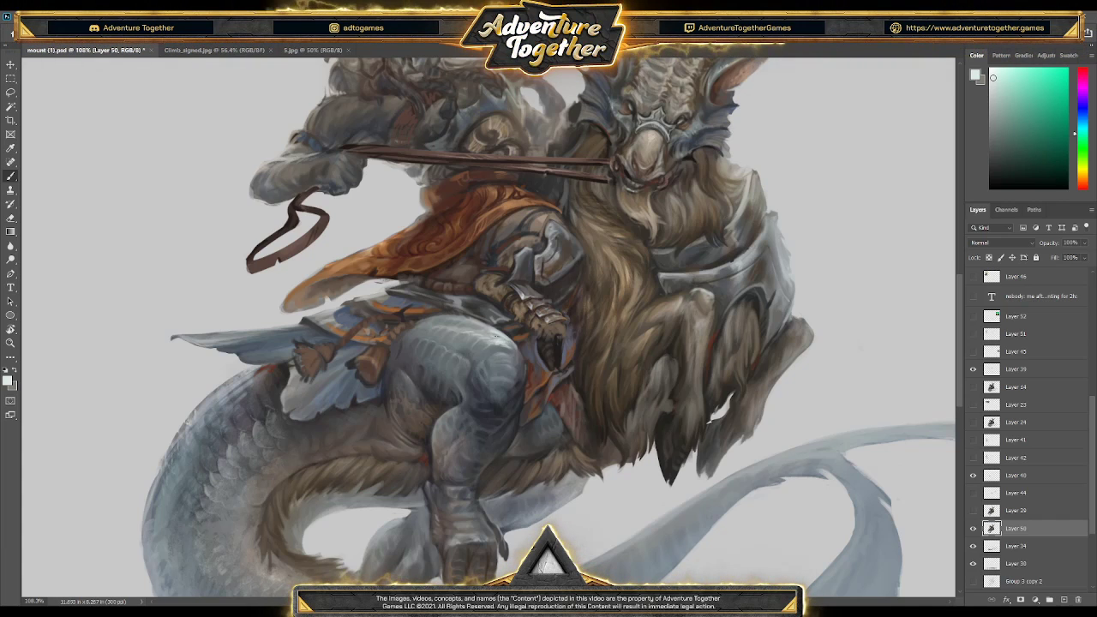
- Refine the shading around the scaled leg and belly fur with dark tones sampled from the nearby painting
{"action": "scroll", "coordinate": [544, 324], "scroll_direction": "down", "scroll_amount": 2}
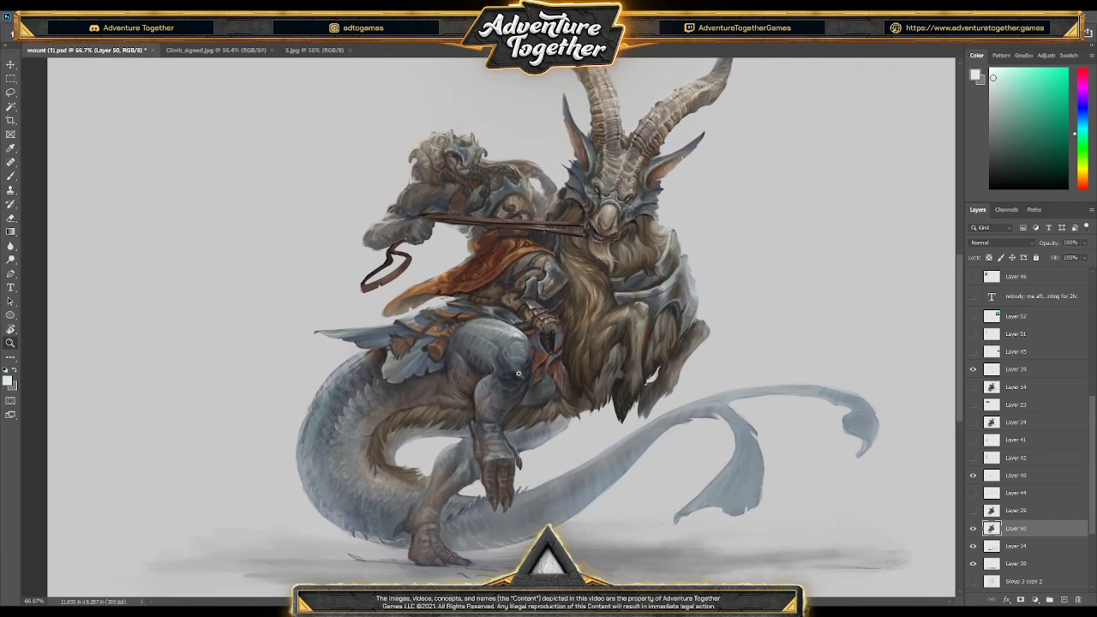
{"action": "scroll", "coordinate": [519, 375], "scroll_direction": "up", "scroll_amount": 2}
{"action": "scroll", "coordinate": [537, 331], "scroll_direction": "up", "scroll_amount": 1}
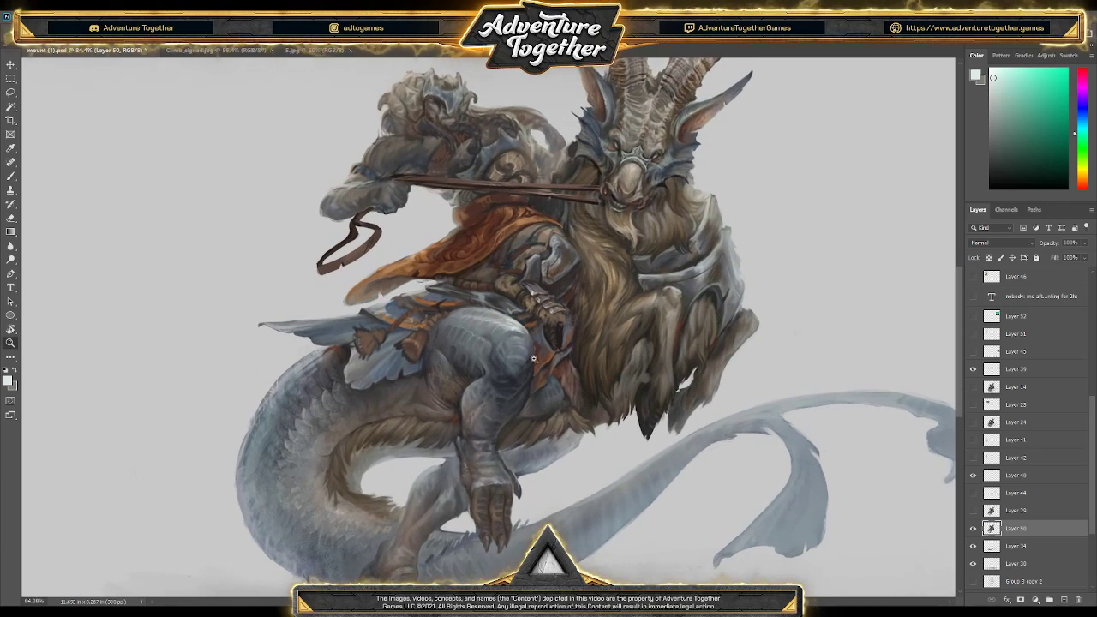
{"action": "left_click", "coordinate": [463, 369], "text": "alt"}
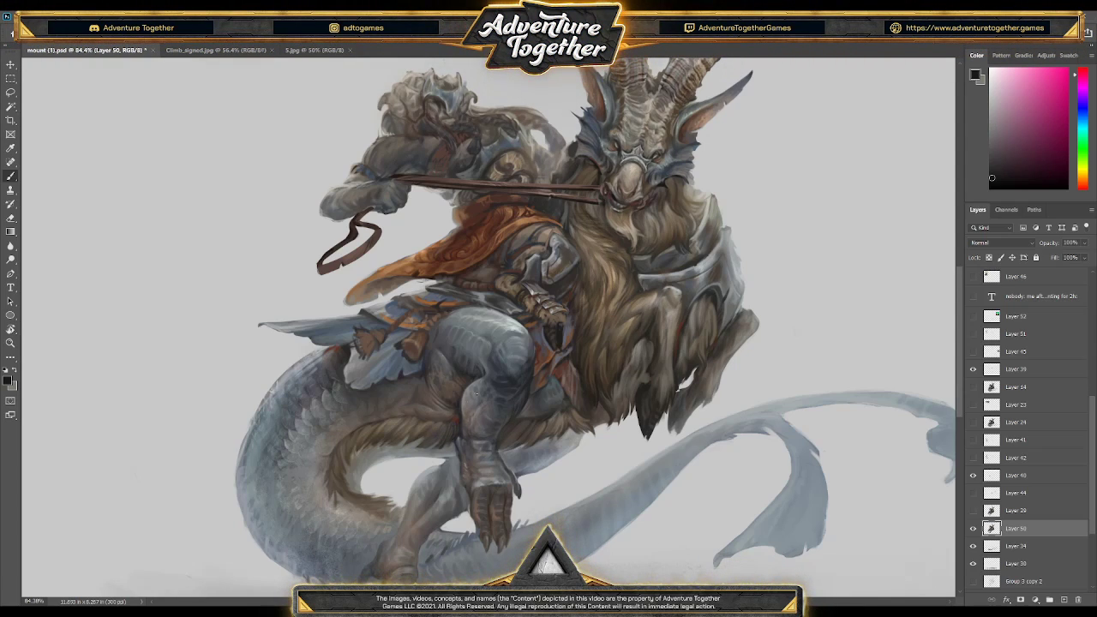
{"action": "left_click", "coordinate": [449, 433], "text": "alt"}
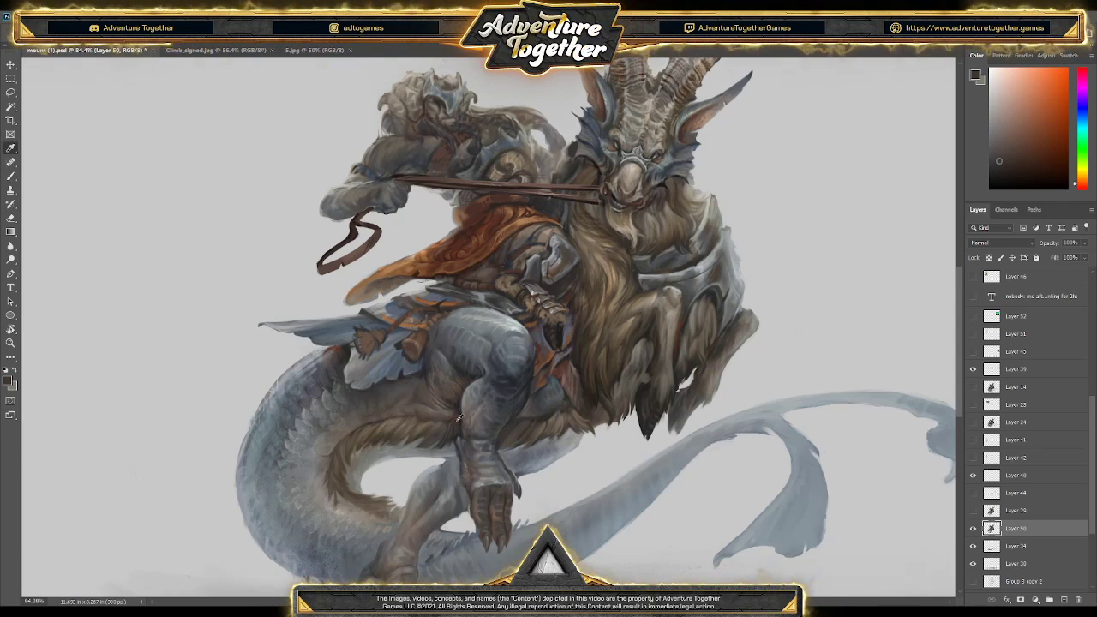
{"action": "left_click", "coordinate": [457, 414], "text": "alt"}
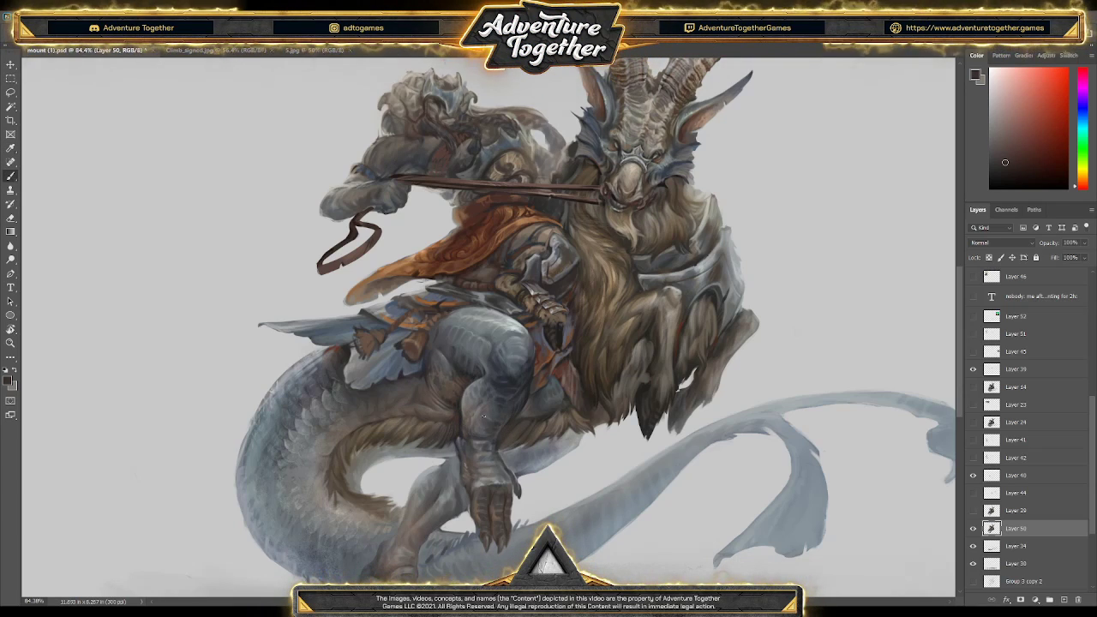
{"action": "left_click", "coordinate": [588, 359], "text": "alt"}
{"action": "left_click", "coordinate": [503, 428], "text": "alt"}
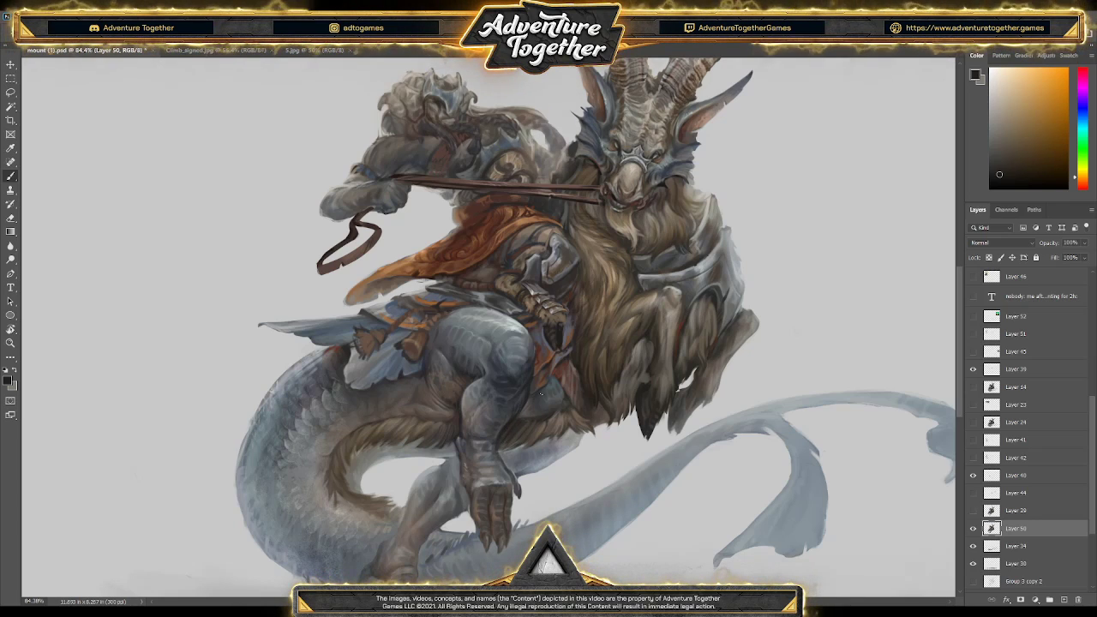
- Touch up the area around the rider's belt and armoured arm with sampled colours, and save the document
{"action": "mouse_move", "coordinate": [525, 304]}
{"action": "left_mouse_down"}
{"action": "mouse_move", "coordinate": [539, 299]}
{"action": "mouse_move", "coordinate": [476, 311]}
{"action": "left_mouse_up"}
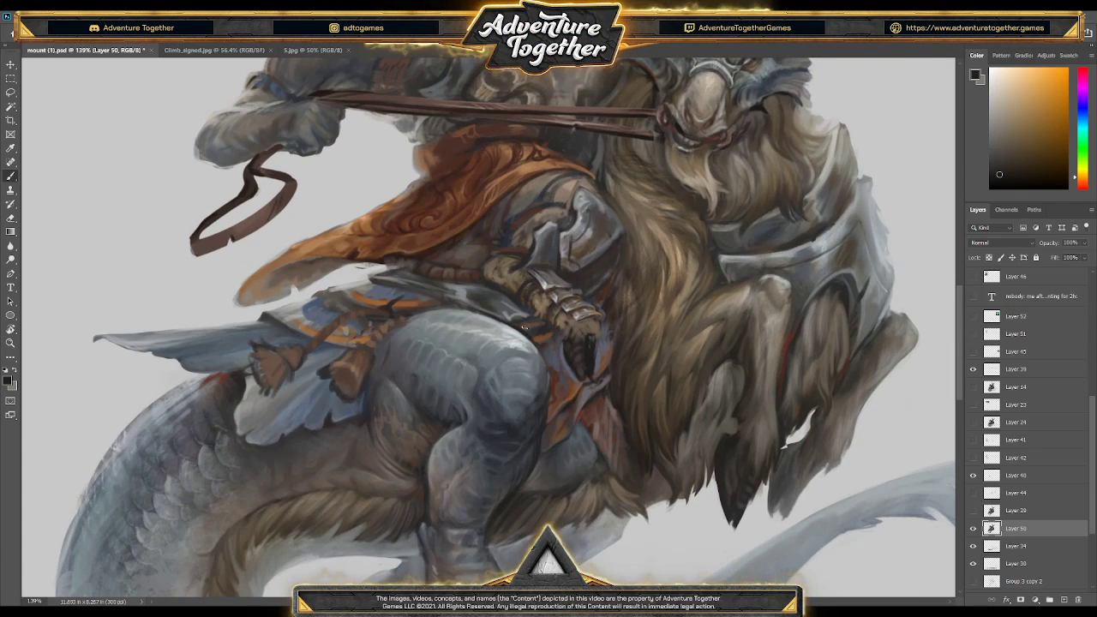
{"action": "left_click", "coordinate": [523, 325], "text": "alt"}
{"action": "left_click", "coordinate": [589, 246], "text": "alt"}
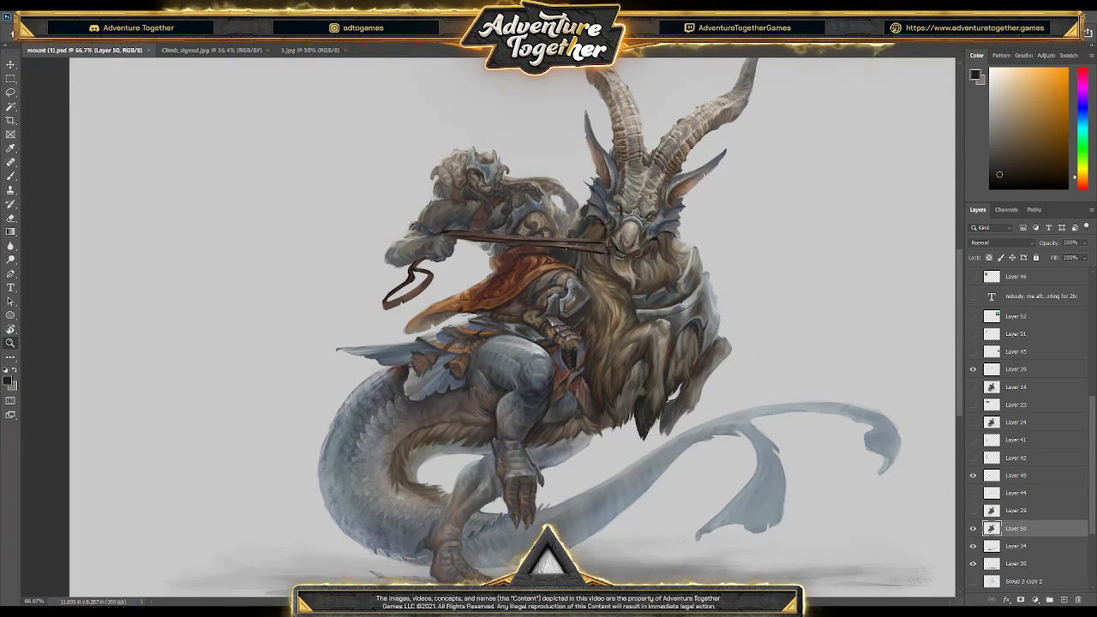
- Compare the current painting with the earlier version by repeatedly showing and hiding Layer 53
{"action": "left_click_drag", "start_coordinate": [667, 403], "coordinate": [588, 407]}
{"action": "scroll", "coordinate": [592, 410], "scroll_direction": "down", "scroll_amount": 1}
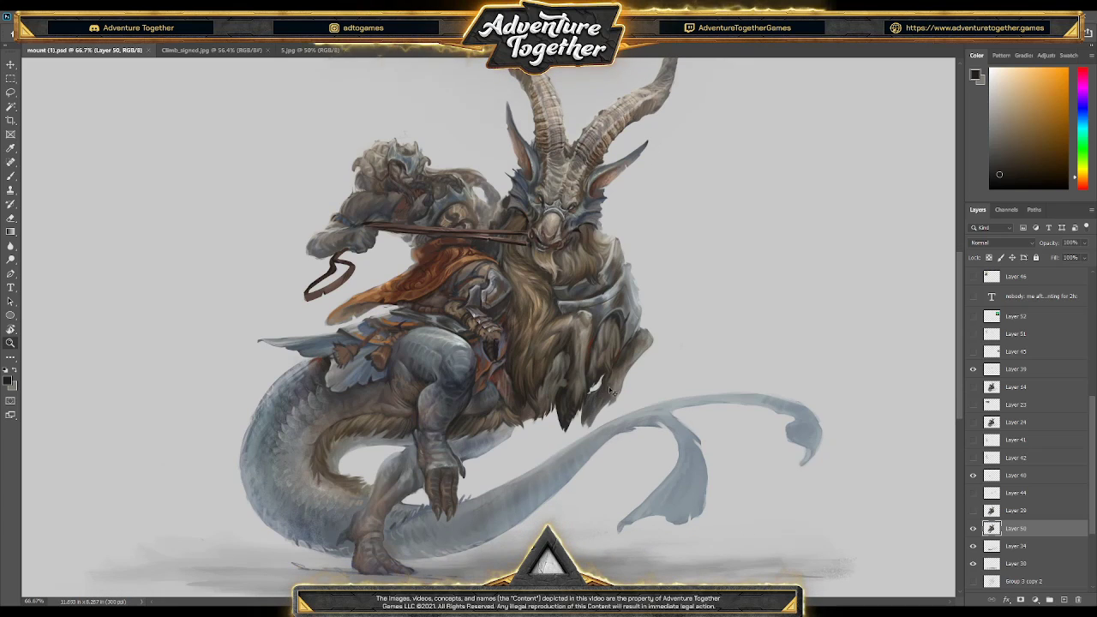
{"action": "scroll", "coordinate": [619, 392], "scroll_direction": "up", "scroll_amount": 1}
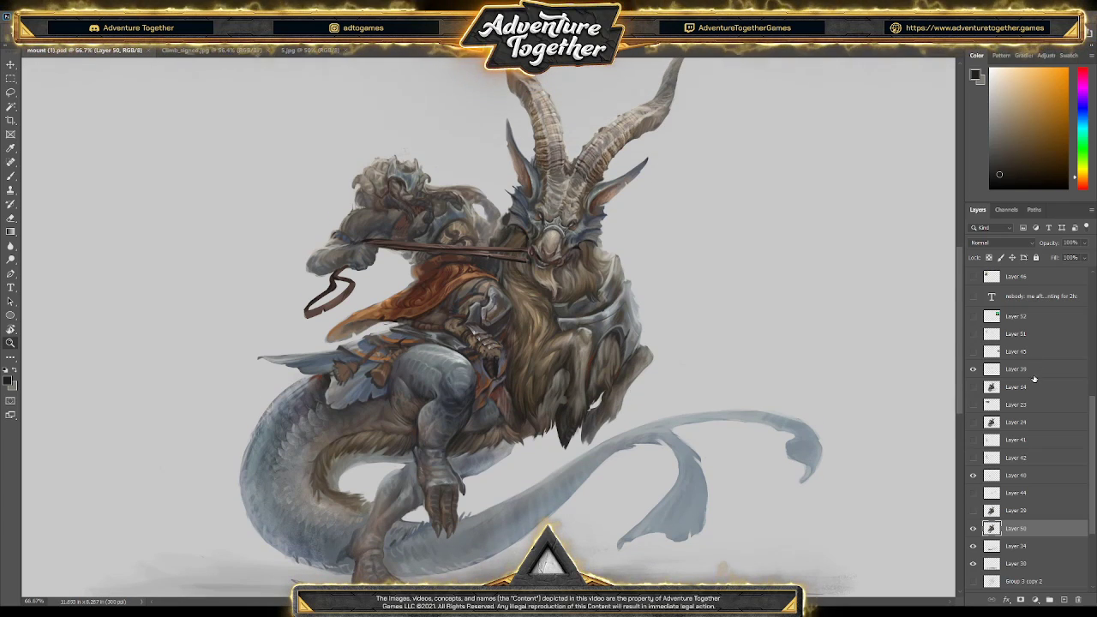
{"action": "scroll", "coordinate": [1036, 369], "scroll_direction": "up", "scroll_amount": 2}
{"action": "scroll", "coordinate": [1035, 363], "scroll_direction": "up", "scroll_amount": 6}
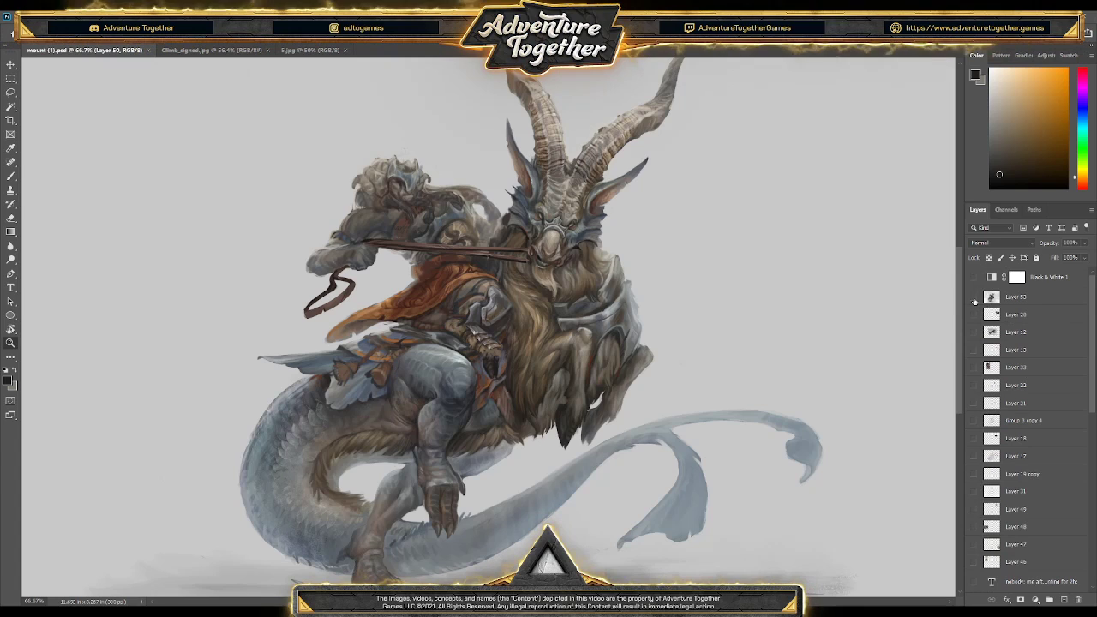
{"action": "left_click", "coordinate": [973, 297]}
{"action": "left_click", "coordinate": [973, 297]}
{"action": "left_click", "coordinate": [974, 297]}
{"action": "left_click", "coordinate": [973, 297]}
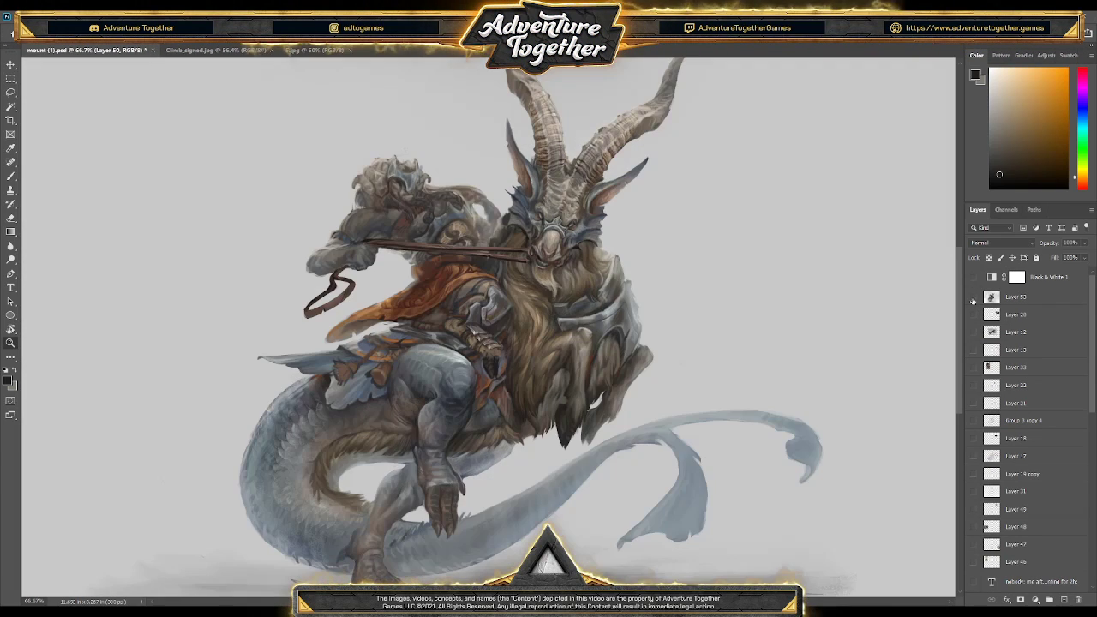
- Shade the gap between the goat's forelegs on Layer 50 with dark browns sampled from the fur
{"action": "scroll", "coordinate": [1029, 386], "scroll_direction": "down", "scroll_amount": 6}
{"action": "scroll", "coordinate": [1029, 429], "scroll_direction": "down", "scroll_amount": 3}
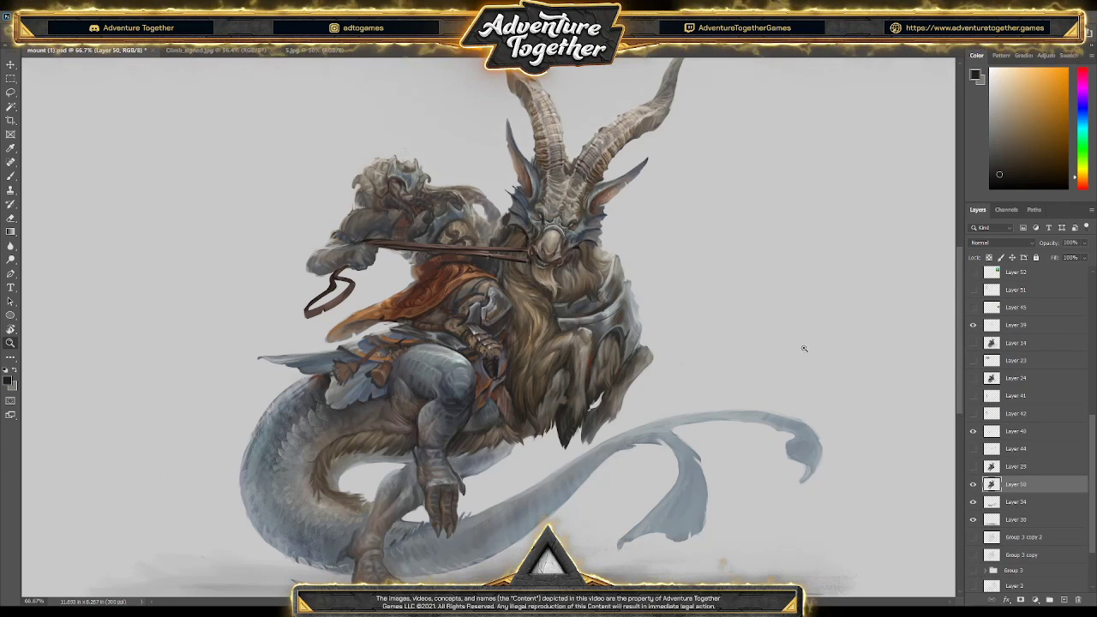
{"action": "scroll", "coordinate": [638, 348], "scroll_direction": "up", "scroll_amount": 3}
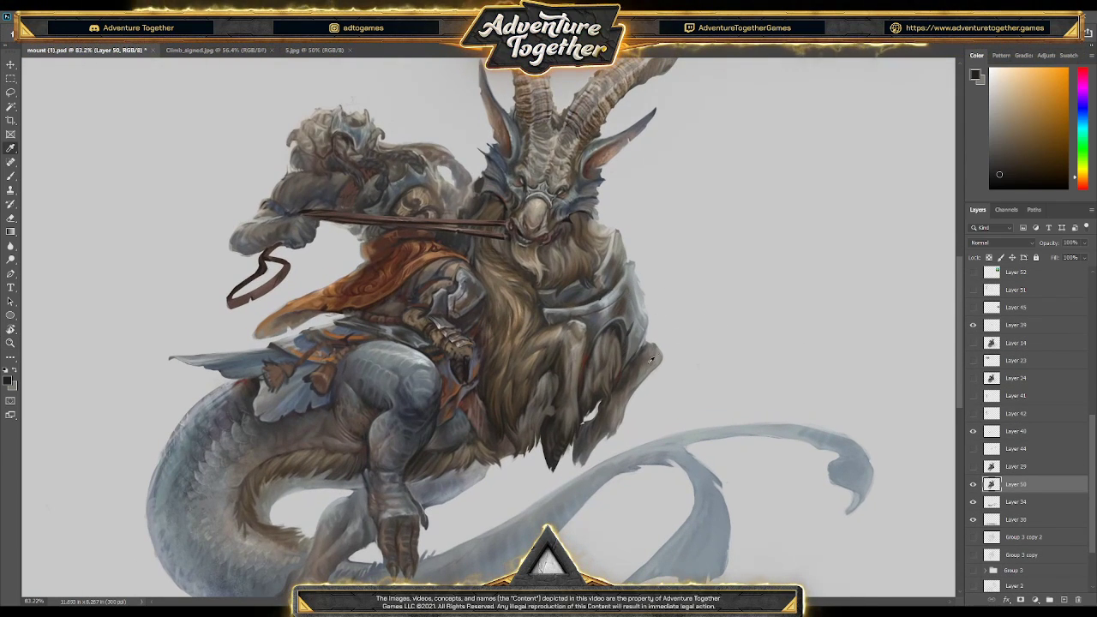
{"action": "left_click", "coordinate": [585, 406], "text": "alt"}
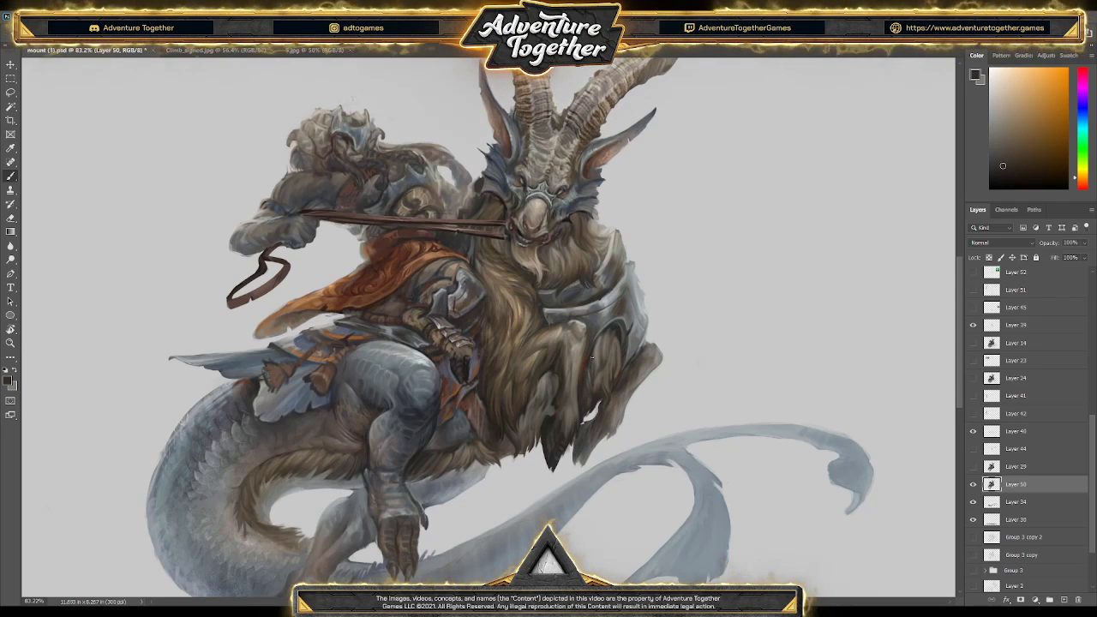
{"action": "left_click", "coordinate": [584, 404], "text": "alt"}
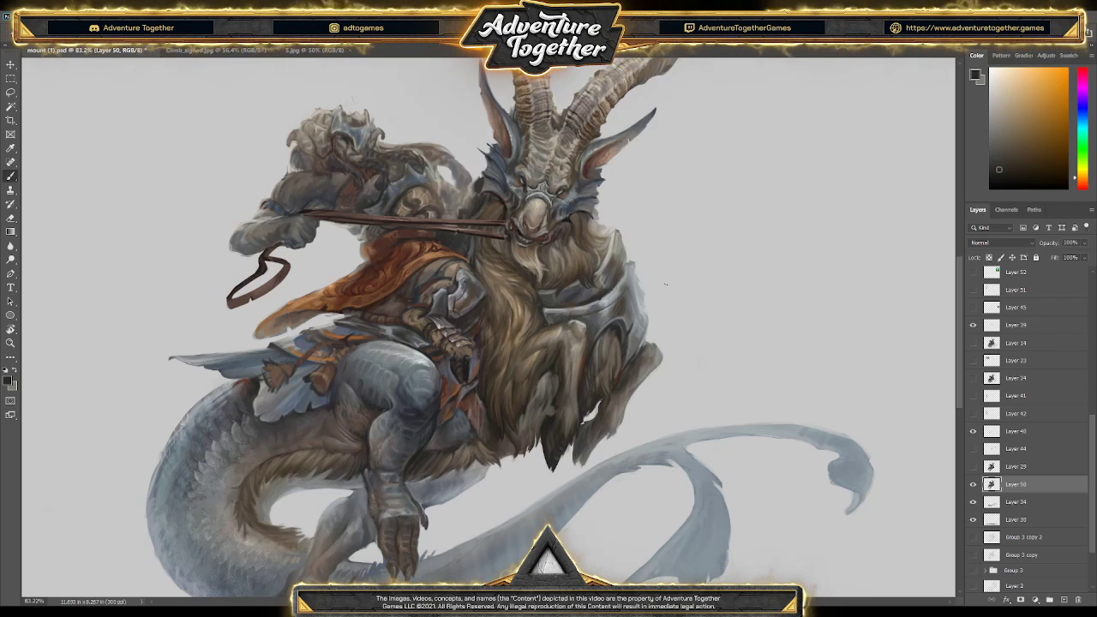
{"action": "key", "text": "alt"}
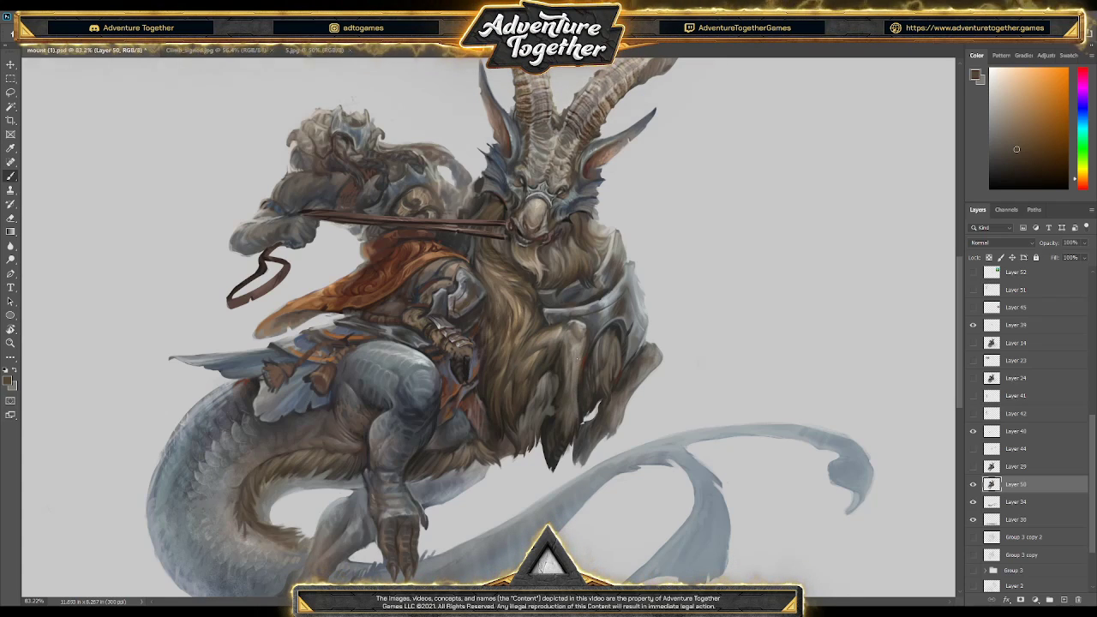
- Refine the goat's lower forelegs and hooves with greys and browns sampled from them, and save the document
{"action": "left_click", "coordinate": [575, 393], "text": "alt"}
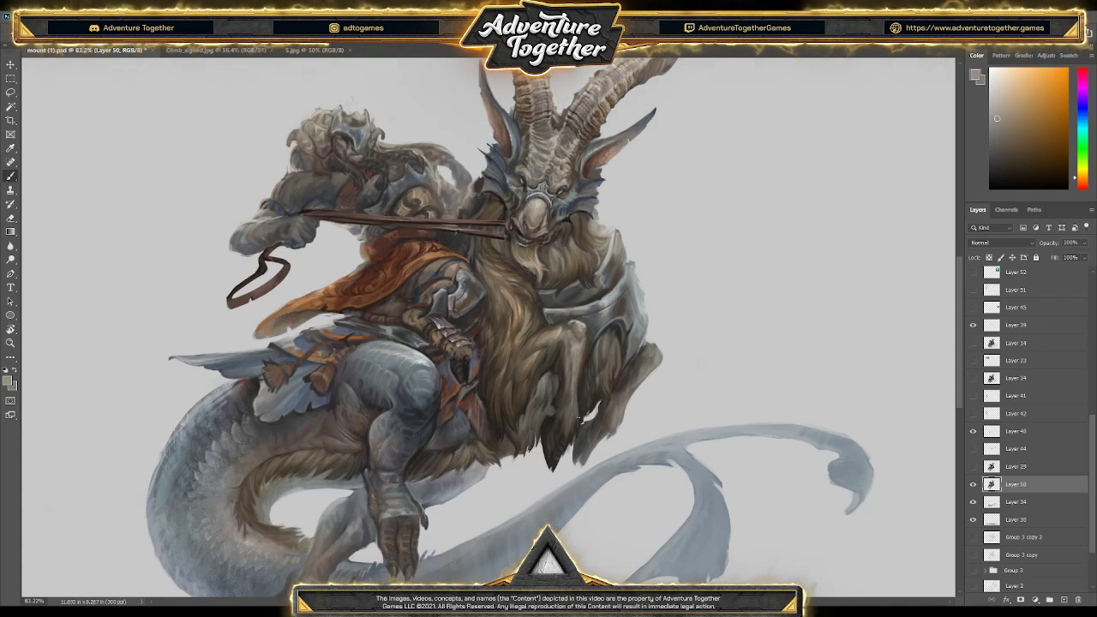
{"action": "left_click", "coordinate": [575, 405], "text": "alt"}
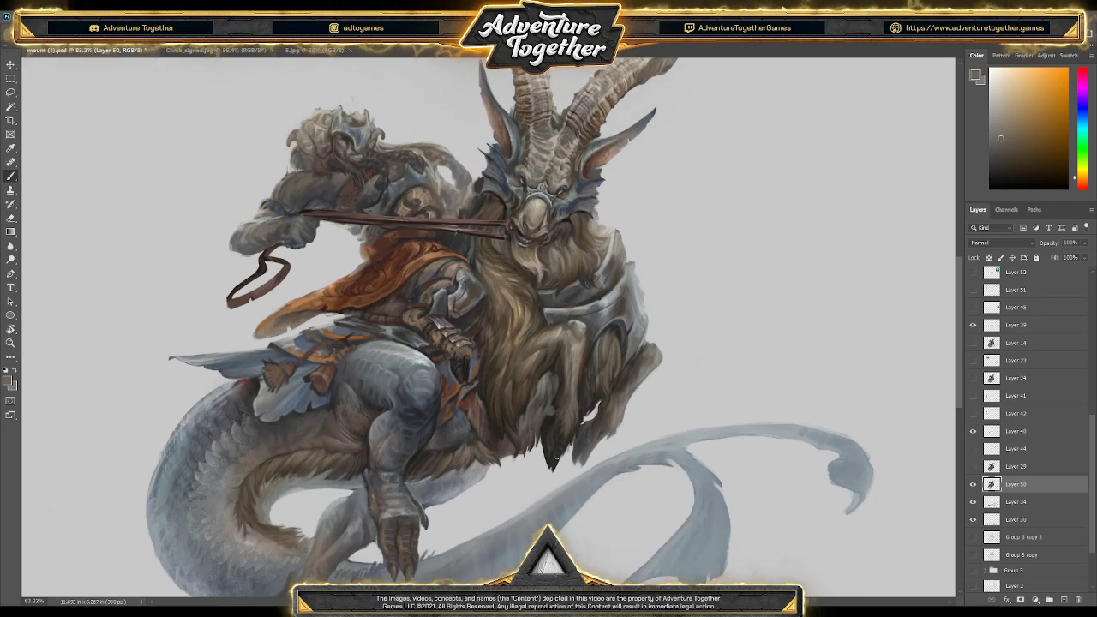
{"action": "left_click", "coordinate": [574, 431], "text": "alt"}
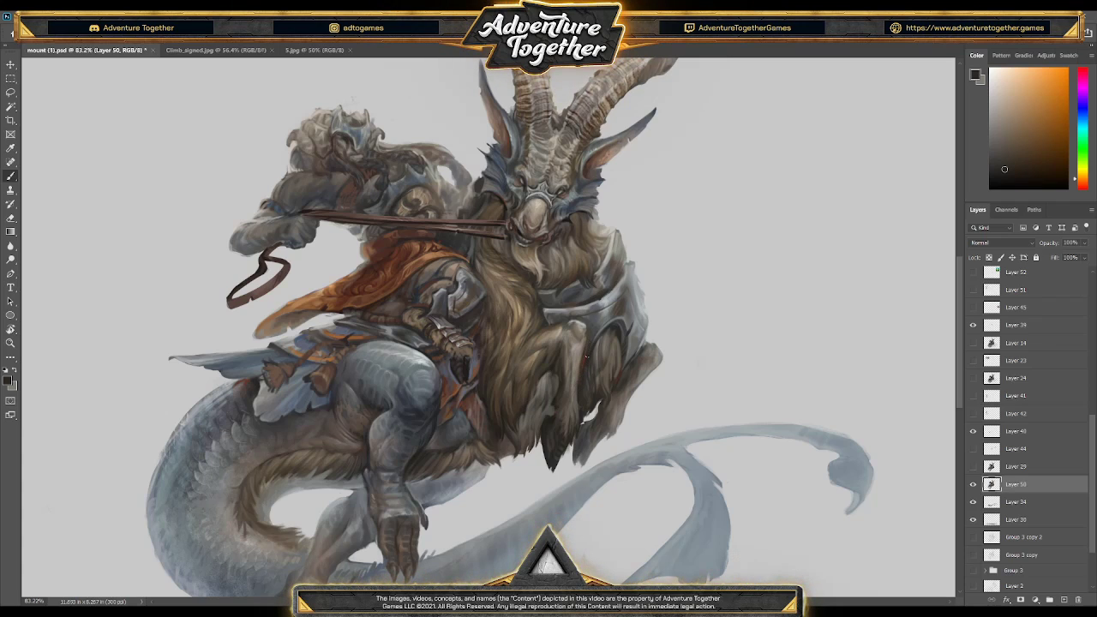
{"action": "key", "text": "i"}
{"action": "left_click", "coordinate": [579, 371]}
{"action": "key", "text": "b"}
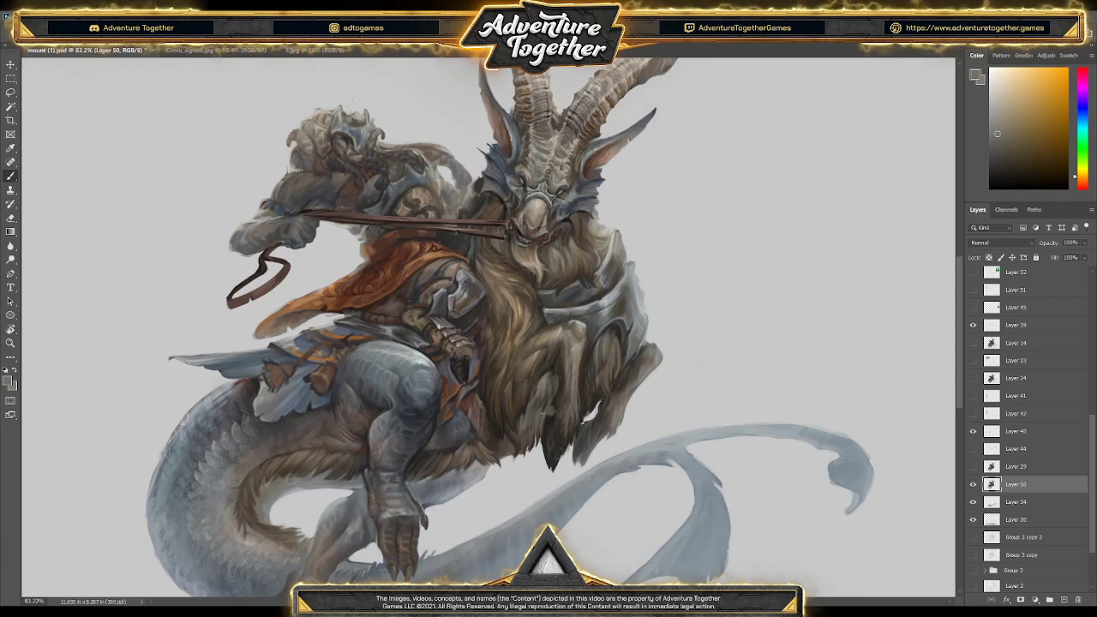
{"action": "key", "text": "ctrl+s"}
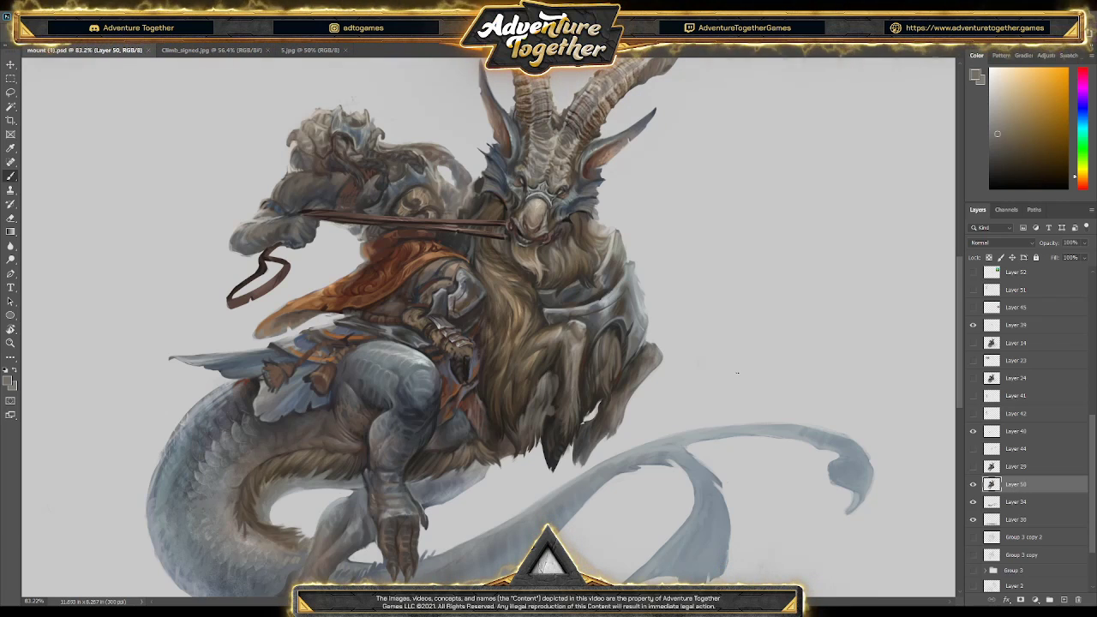
- Examine the overall composition and readability of the figure at full-canvas, close-up and thumbnail sizes
{"action": "key", "text": "z"}
{"action": "scroll", "coordinate": [635, 259], "scroll_direction": "down", "scroll_amount": 5}
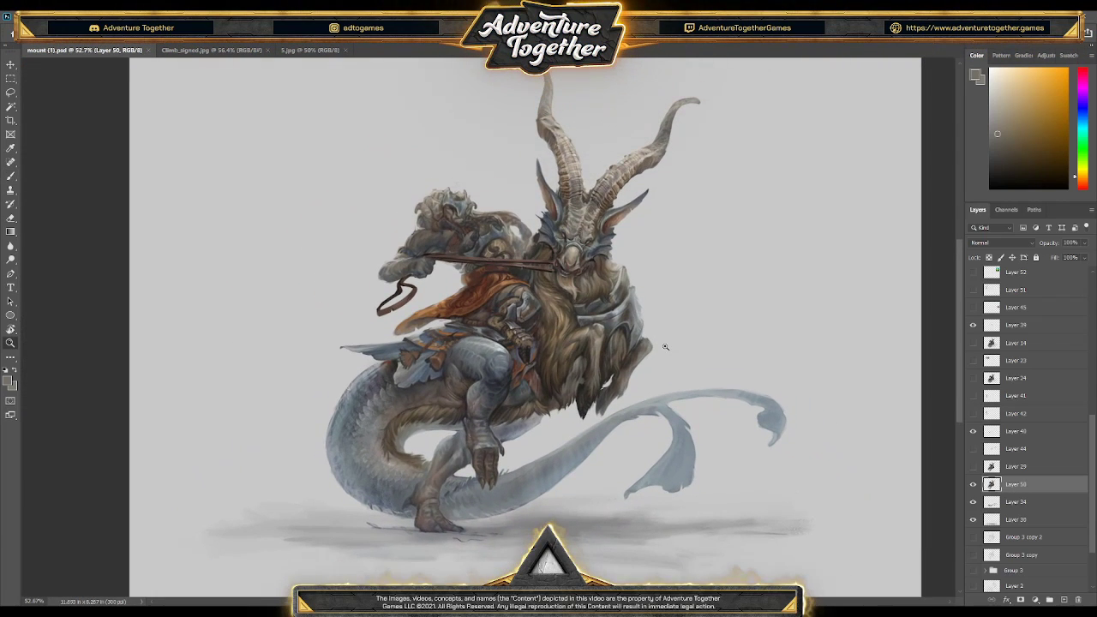
{"action": "scroll", "coordinate": [727, 368], "scroll_direction": "up", "scroll_amount": 1}
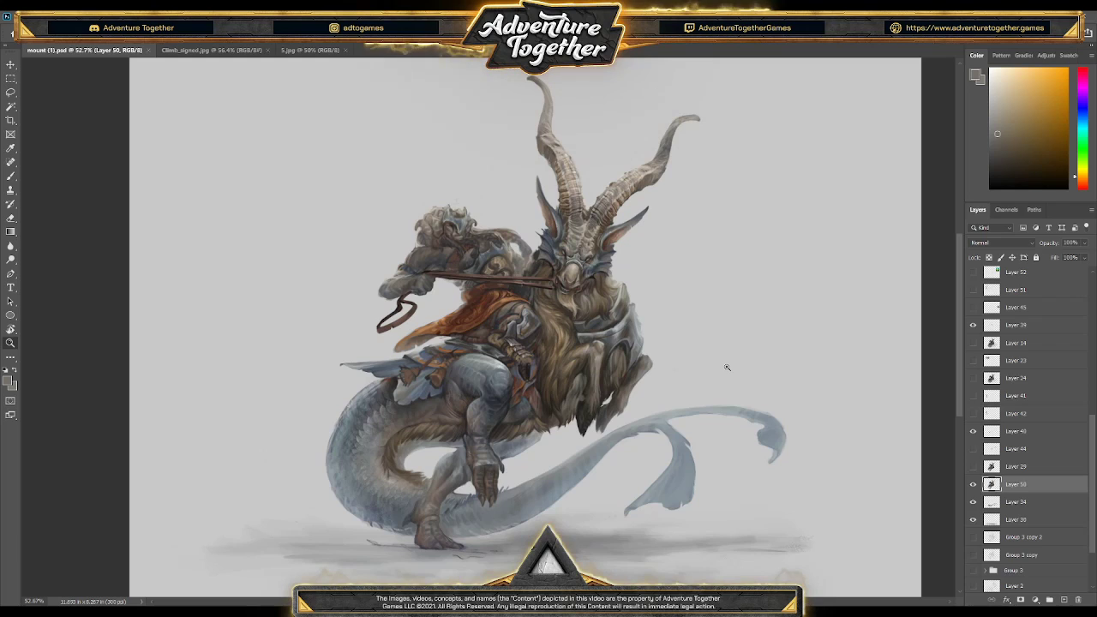
{"action": "scroll", "coordinate": [731, 371], "scroll_direction": "right", "scroll_amount": 3}
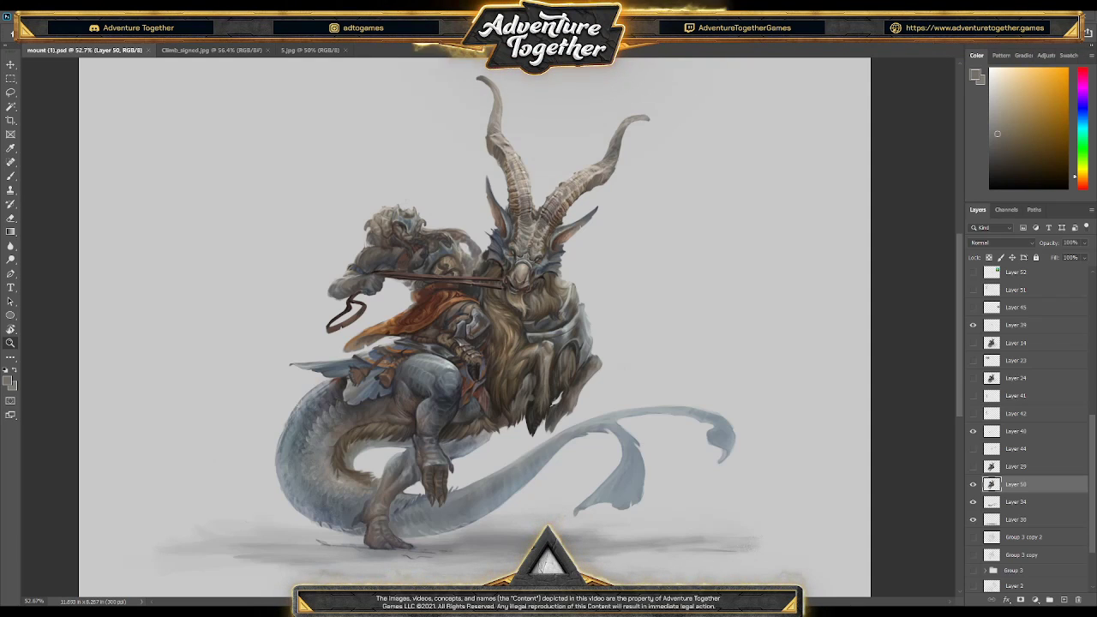
{"action": "left_click", "coordinate": [574, 178]}
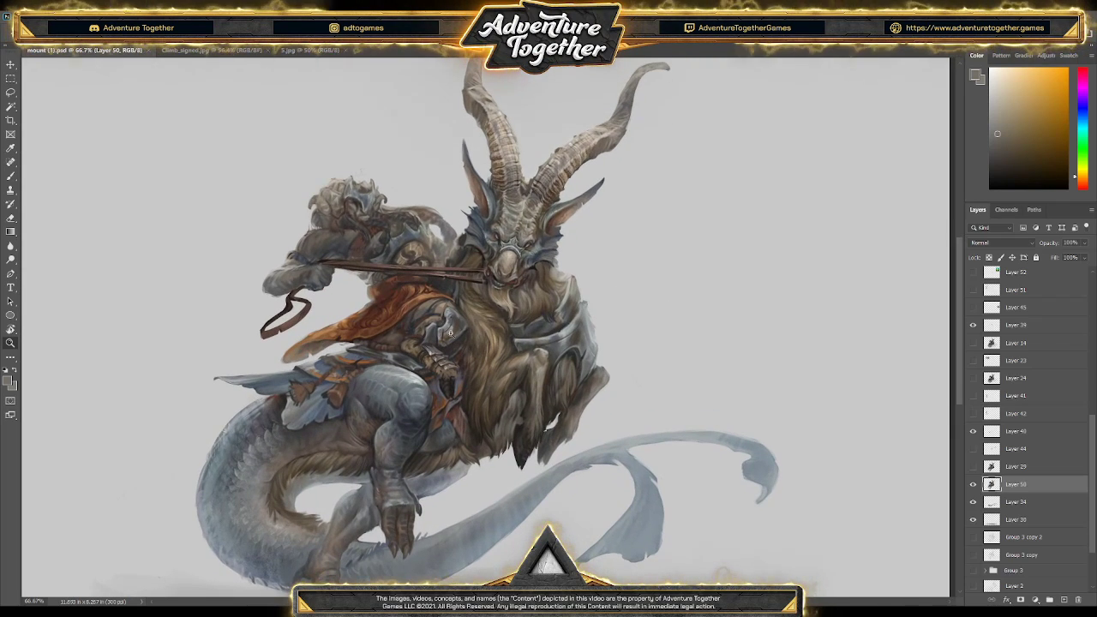
{"action": "scroll", "coordinate": [420, 358], "scroll_direction": "down", "scroll_amount": 4}
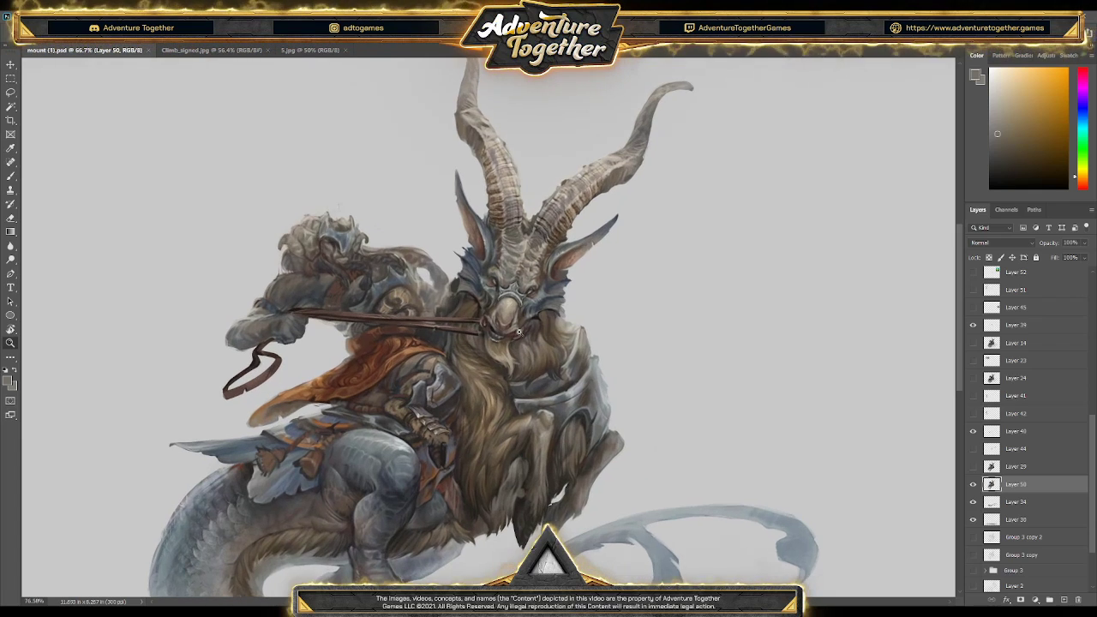
{"action": "scroll", "coordinate": [499, 327], "scroll_direction": "down", "scroll_amount": 4}
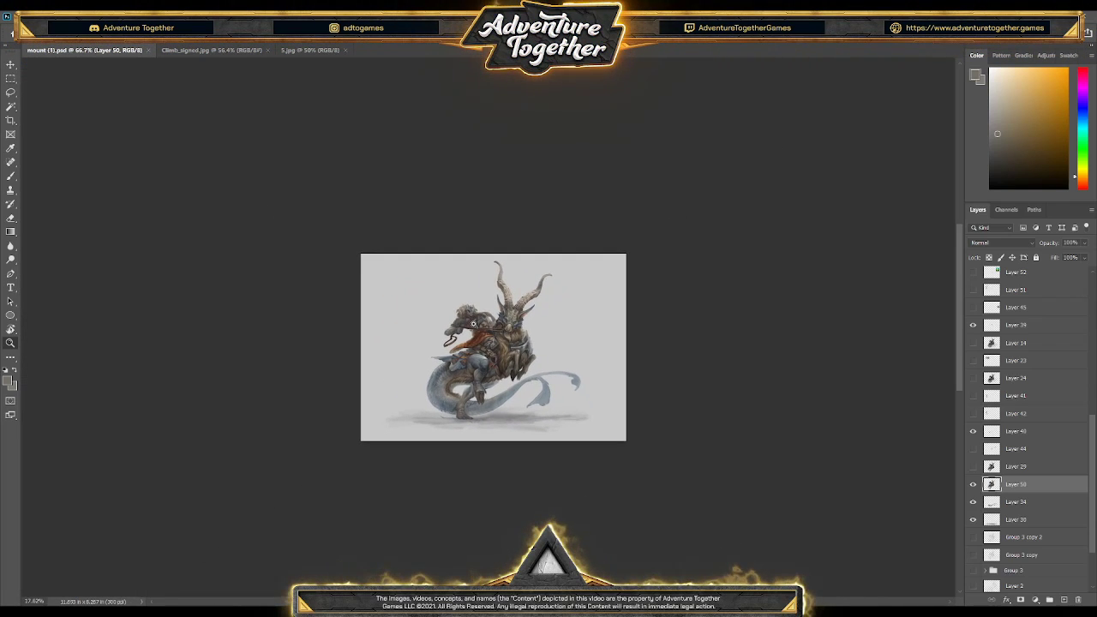
{"action": "scroll", "coordinate": [474, 325], "scroll_direction": "up", "scroll_amount": 5}
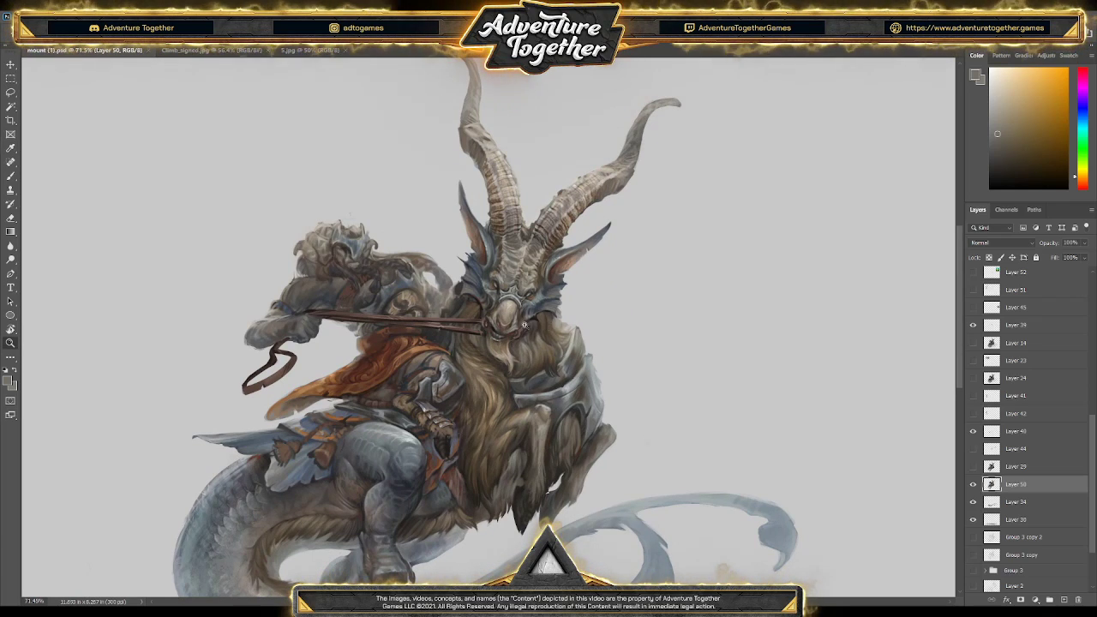
- Touch up the fur on both sides of the goat's jaw on Layer 50 with dark browns and grey-browns sampled from it
{"action": "scroll", "coordinate": [520, 326], "scroll_direction": "up", "scroll_amount": 1}
{"action": "scroll", "coordinate": [520, 326], "scroll_direction": "up", "scroll_amount": 1}
{"action": "key", "text": "b"}
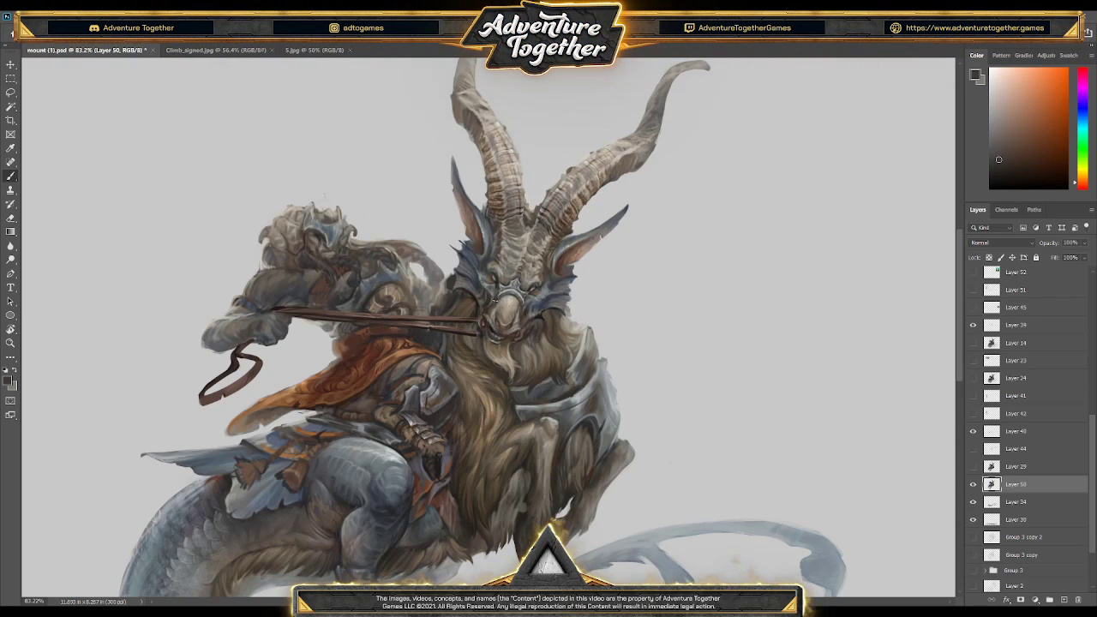
{"action": "left_click", "coordinate": [468, 301], "text": "alt"}
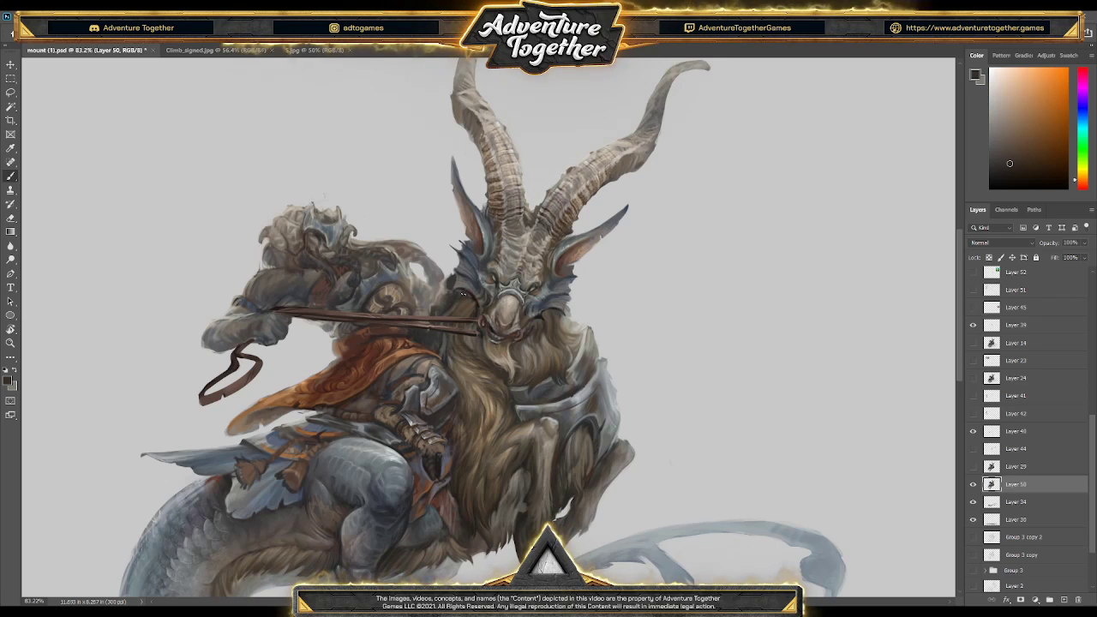
{"action": "left_click", "coordinate": [449, 300], "text": "alt"}
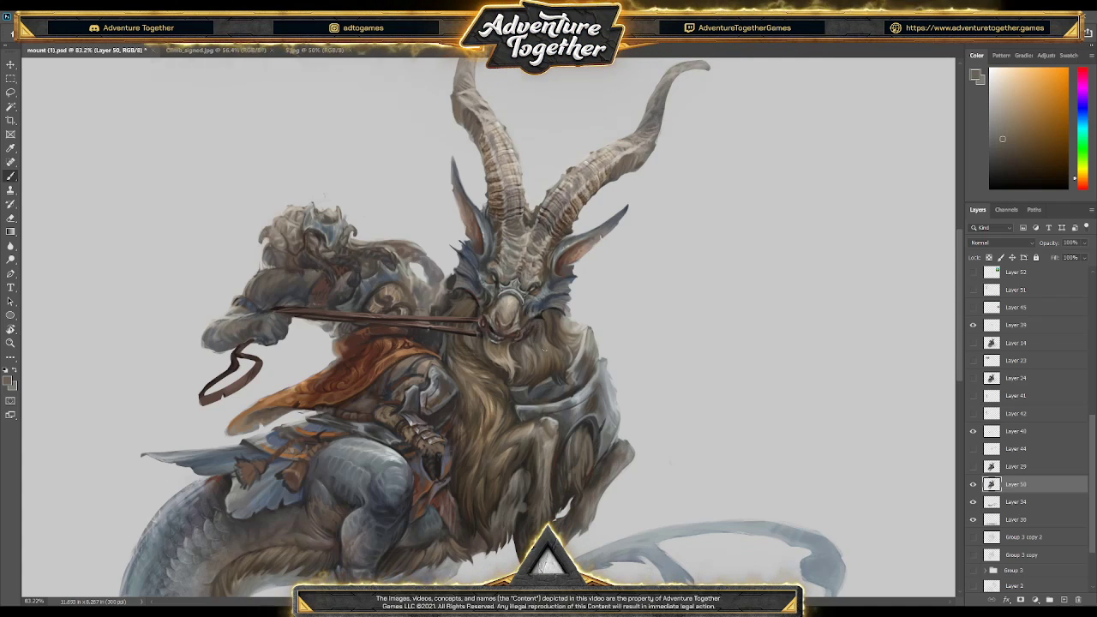
{"action": "key", "text": "alt"}
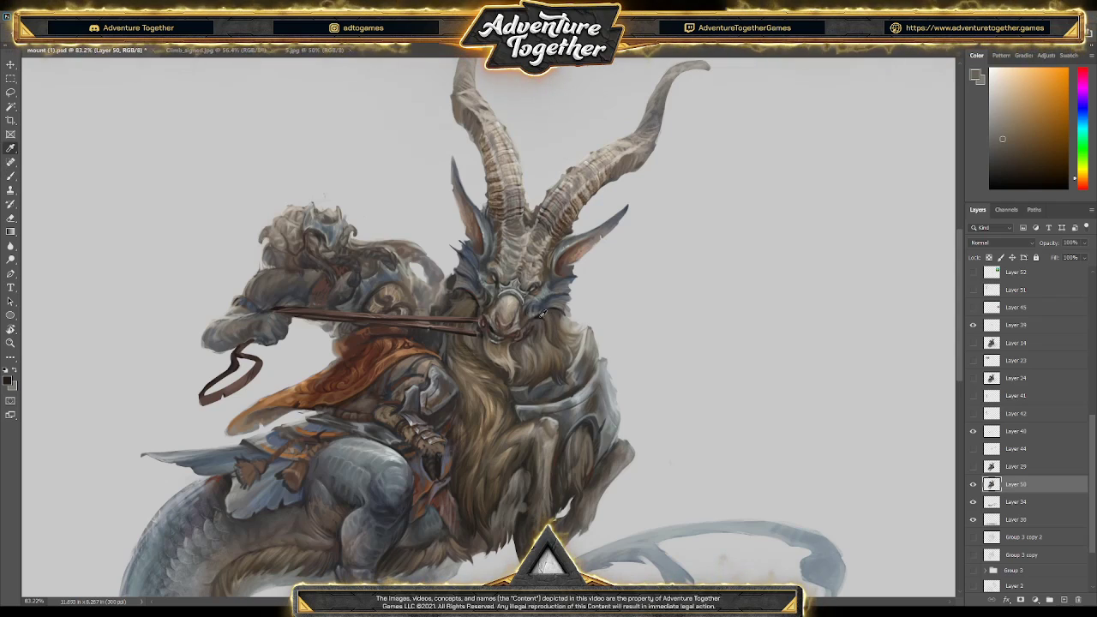
{"action": "left_click", "coordinate": [541, 314], "text": "alt"}
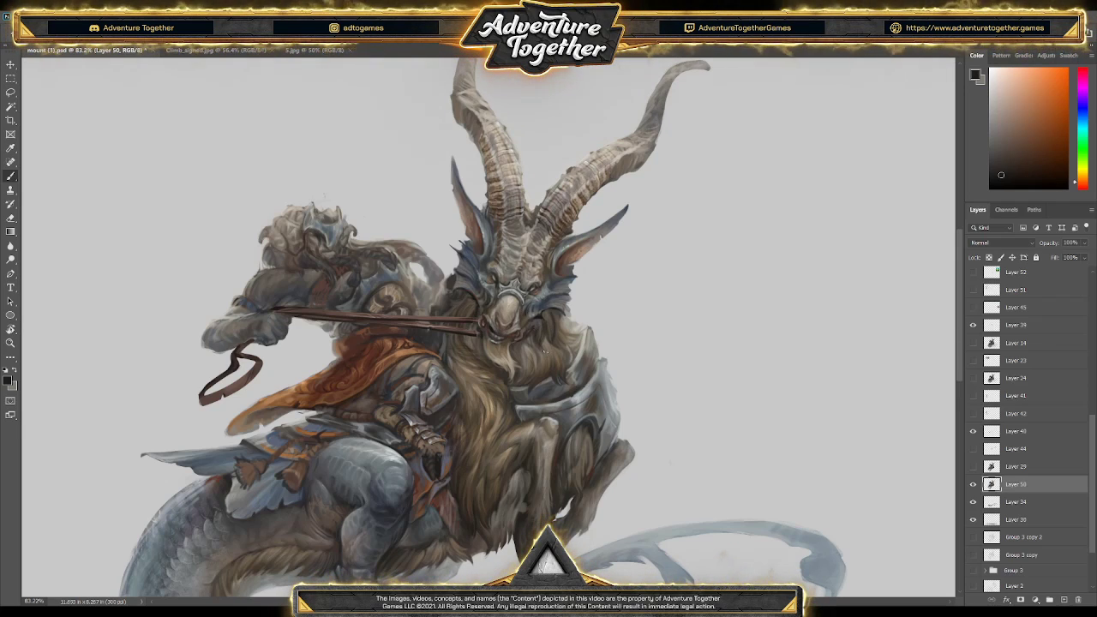
{"action": "left_click", "coordinate": [549, 333], "text": "alt"}
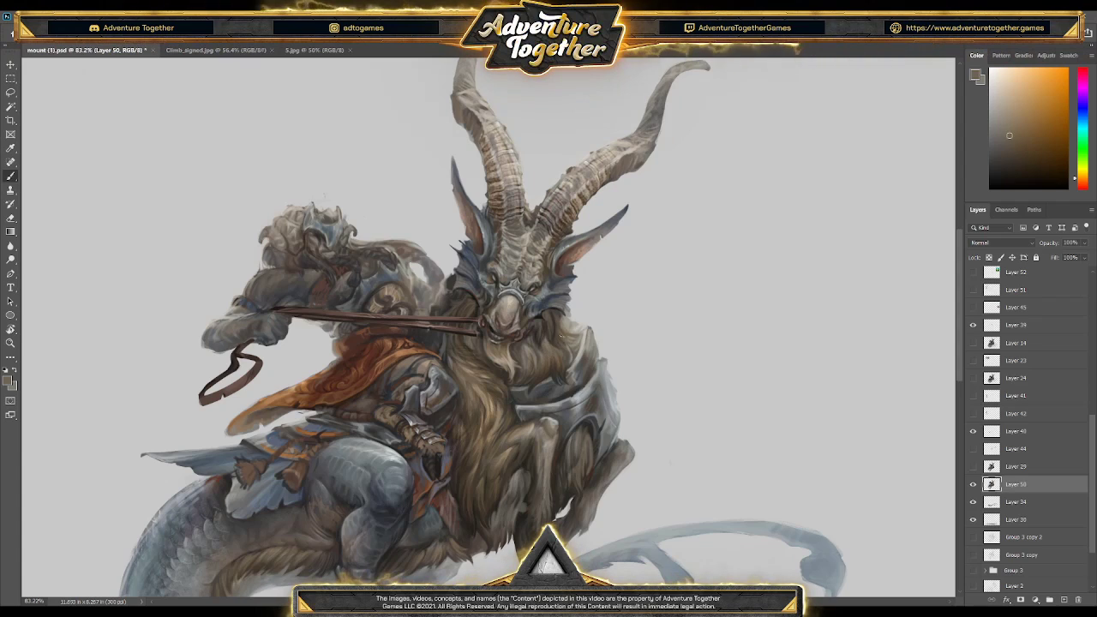
- Refine the goat's neck fur below the reins with browns sampled from the surrounding strands
{"action": "left_click", "coordinate": [470, 341], "text": "alt"}
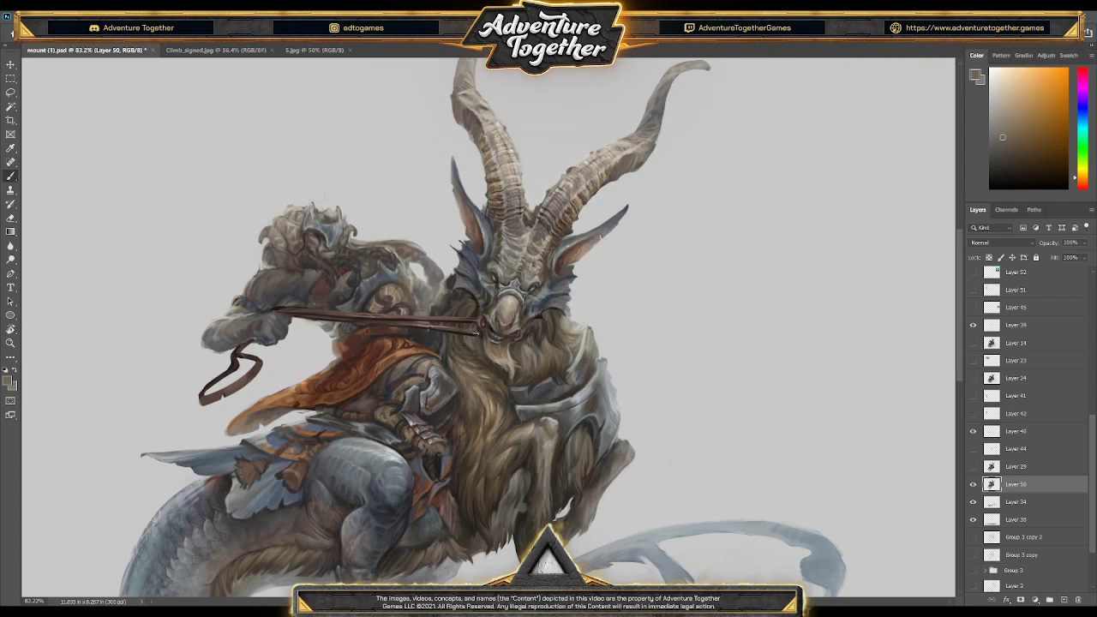
{"action": "left_click", "coordinate": [517, 346], "text": "alt"}
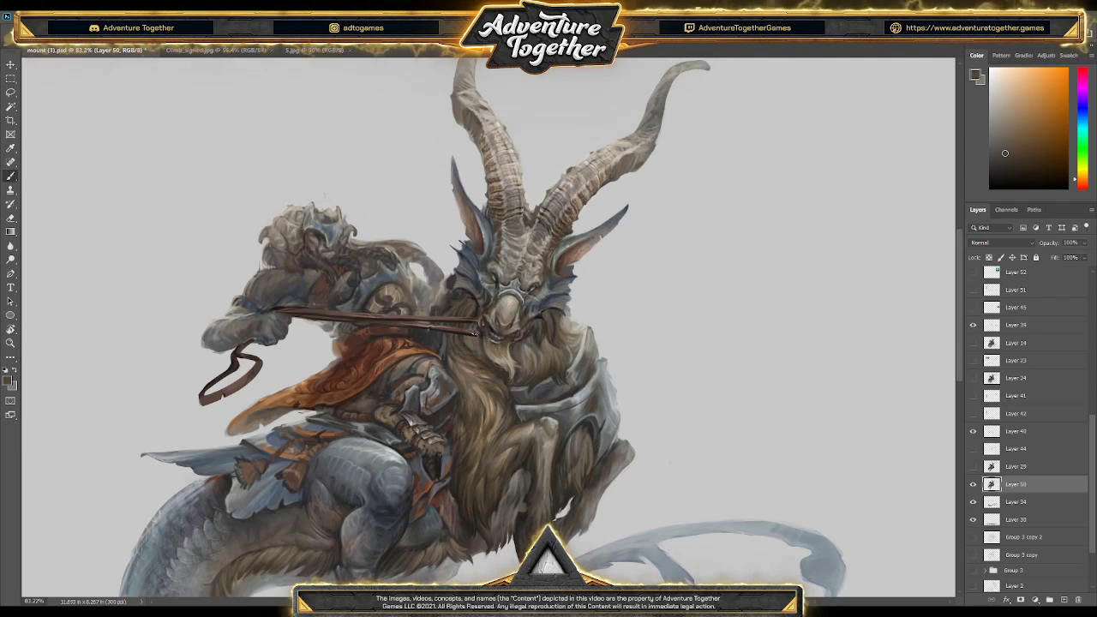
{"action": "left_click", "coordinate": [466, 342], "text": "alt"}
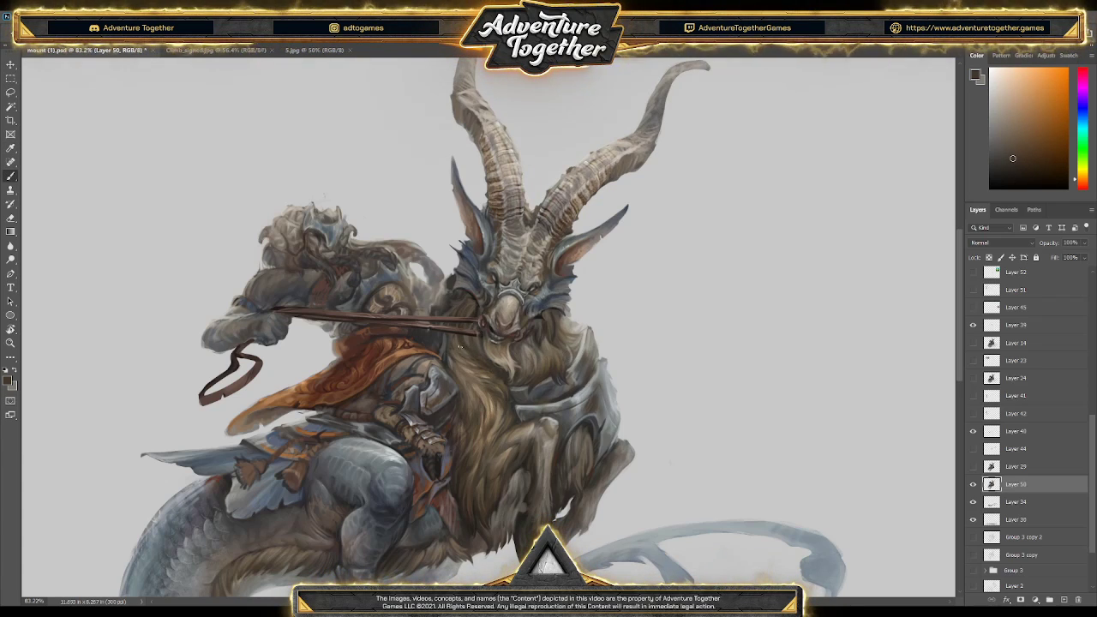
{"action": "left_click", "coordinate": [464, 375], "text": "alt"}
{"action": "left_click", "coordinate": [465, 370], "text": "alt"}
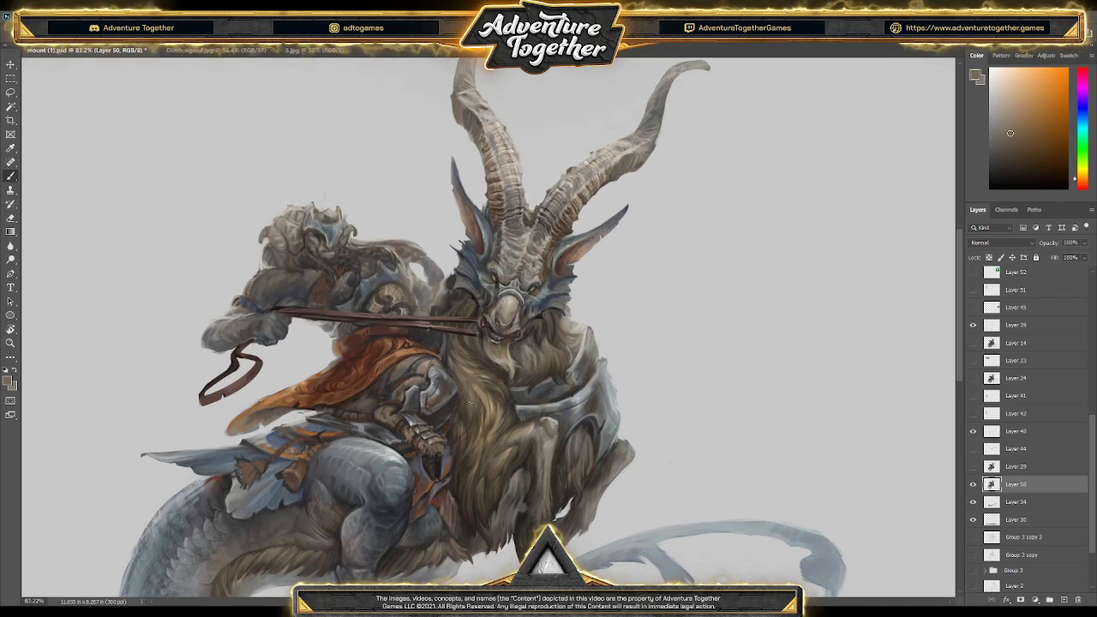
{"action": "key", "text": "i"}
{"action": "left_click", "coordinate": [470, 369]}
{"action": "key", "text": "b"}
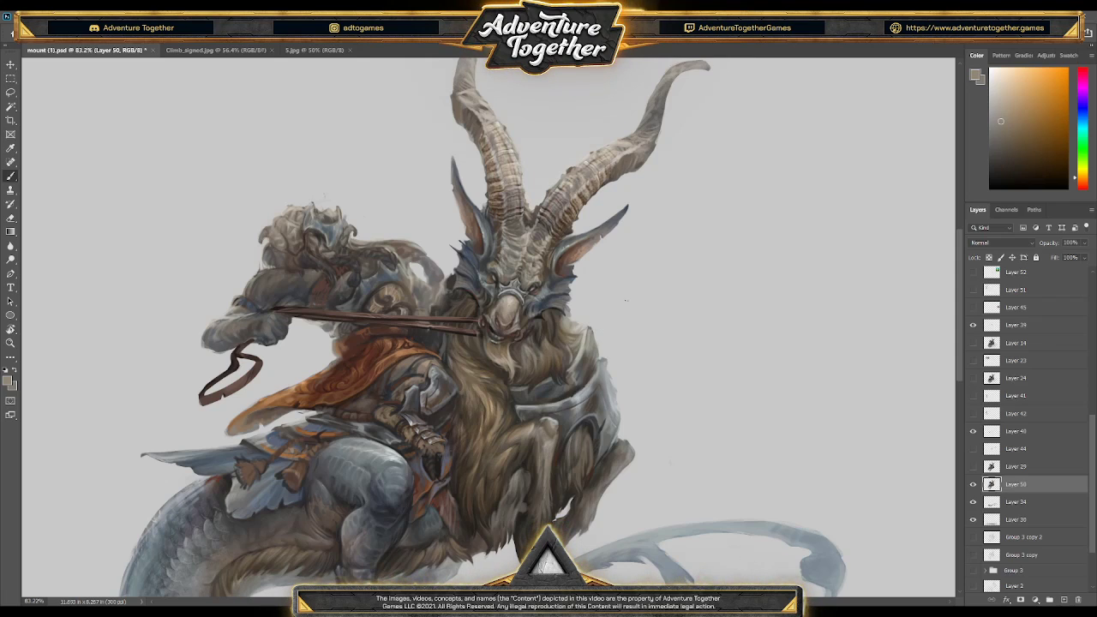
- Clean up the outer edge of the goat's mane above the shoulder armour, and save the document
{"action": "left_click_drag", "start_coordinate": [566, 329], "coordinate": [562, 319]}
{"action": "key", "text": "b"}
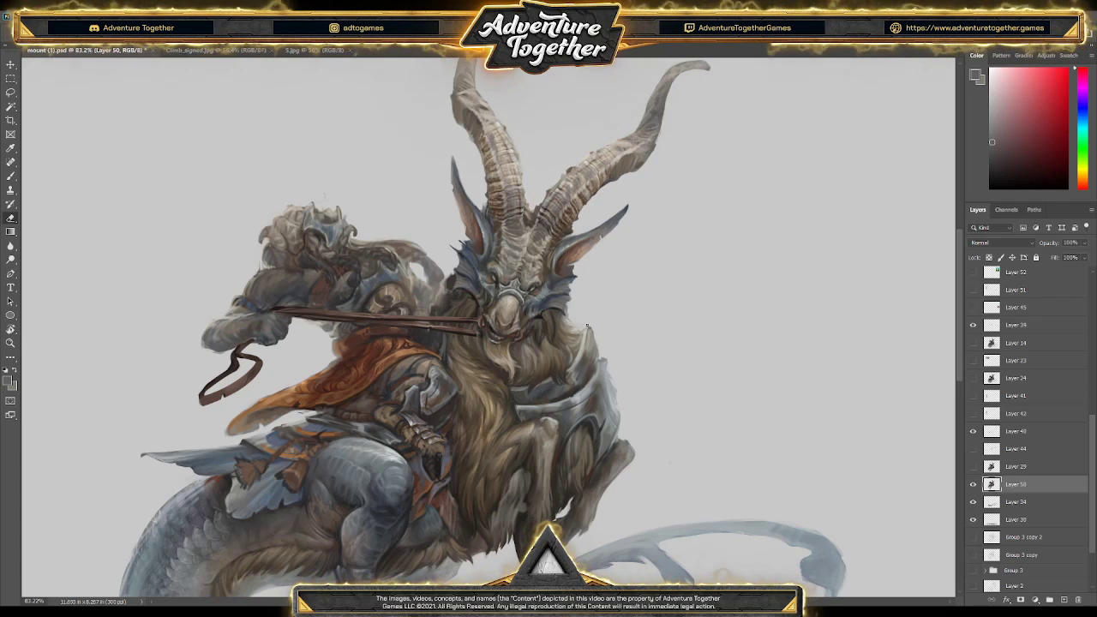
{"action": "key", "text": "b"}
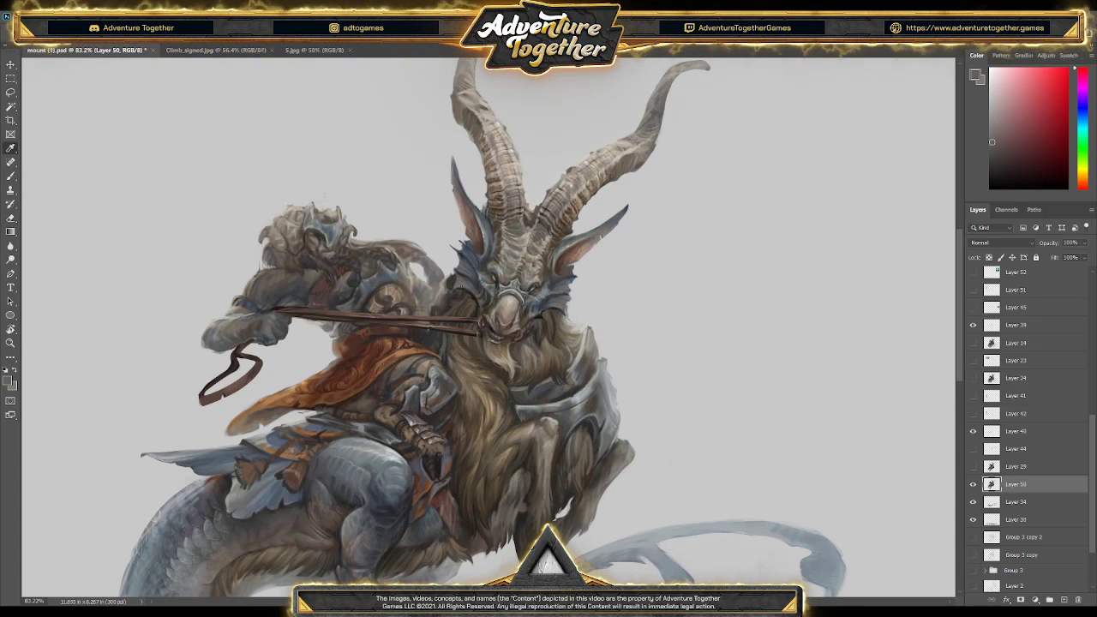
{"action": "key", "text": "ctrl+s"}
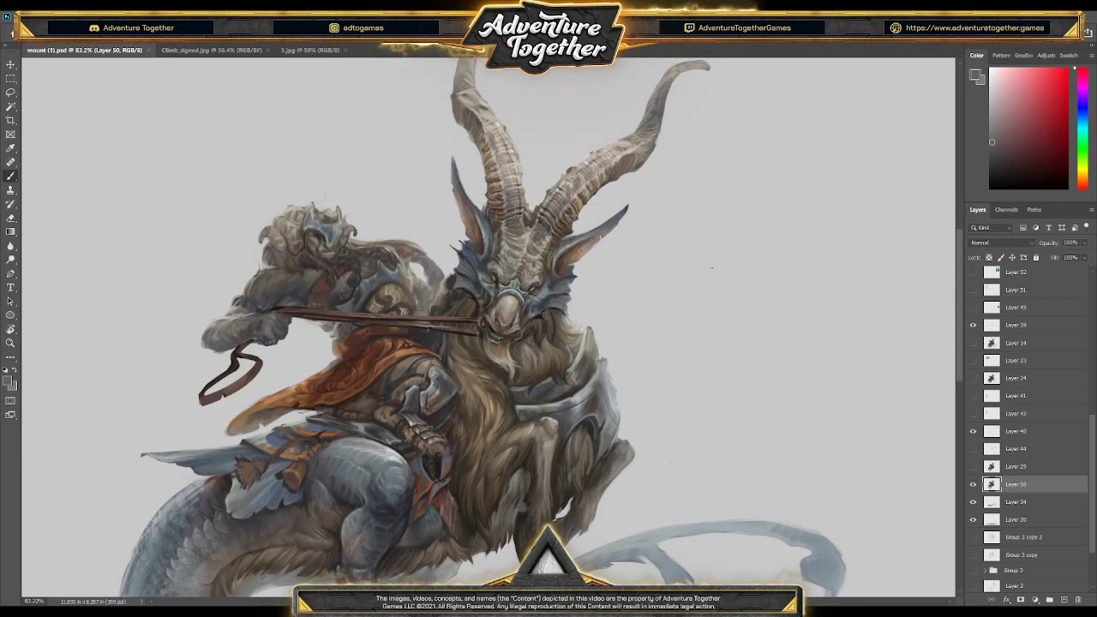
- Refine the ridges and highlights along the upper curve of the goat's horn nearer the rider with sampled beiges and browns
{"action": "left_click", "coordinate": [492, 107], "text": "alt"}
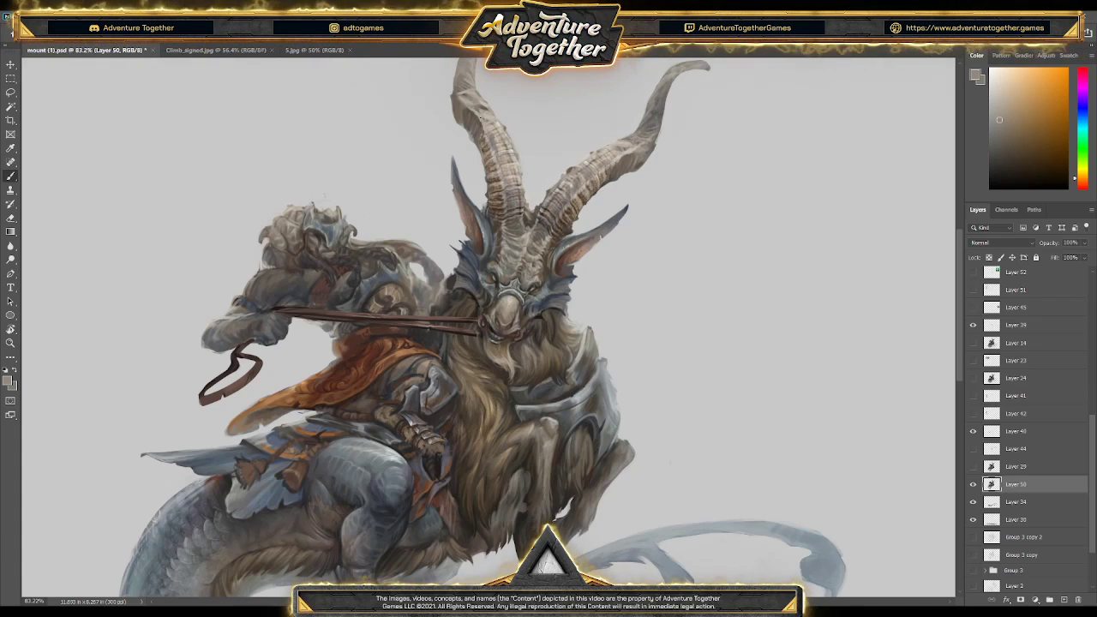
{"action": "left_click", "coordinate": [481, 112], "text": "alt"}
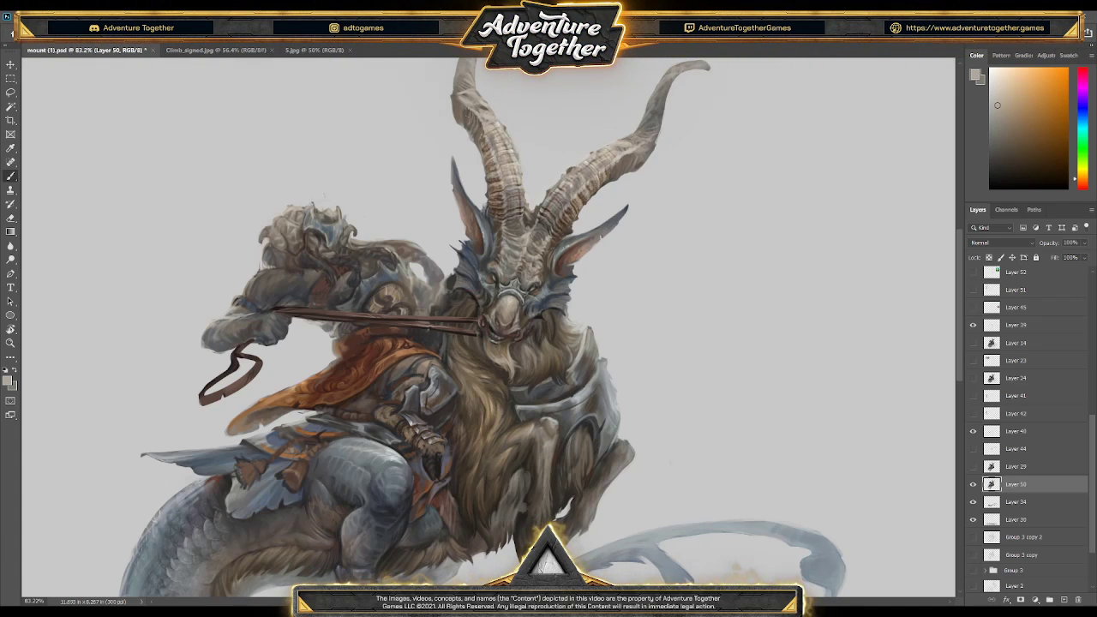
{"action": "left_click", "coordinate": [484, 134], "text": "alt"}
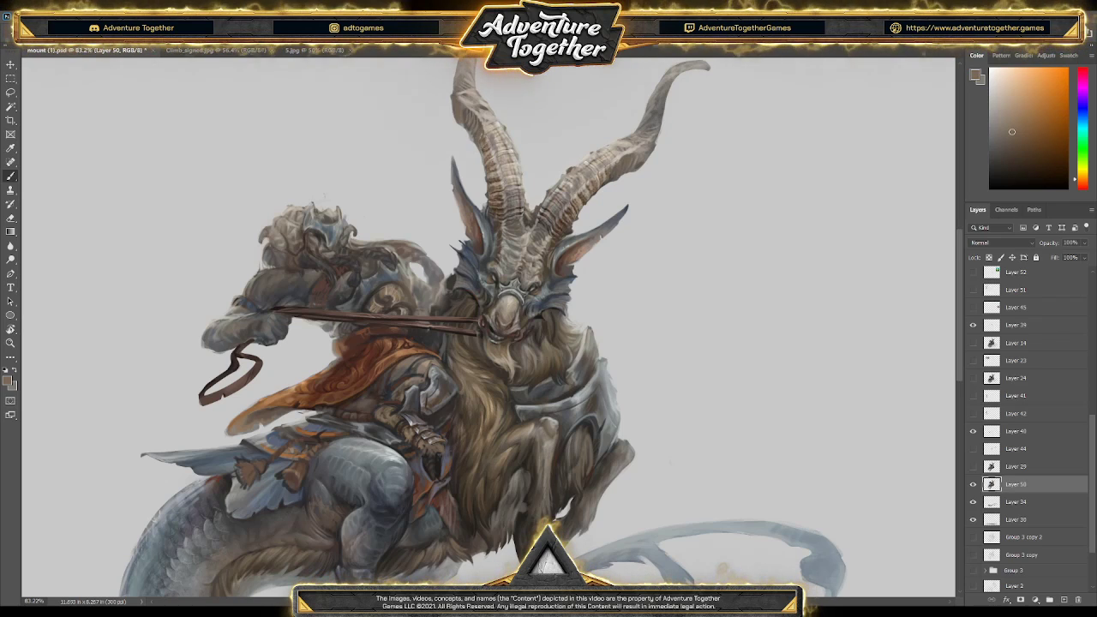
{"action": "left_click", "coordinate": [482, 137], "text": "alt"}
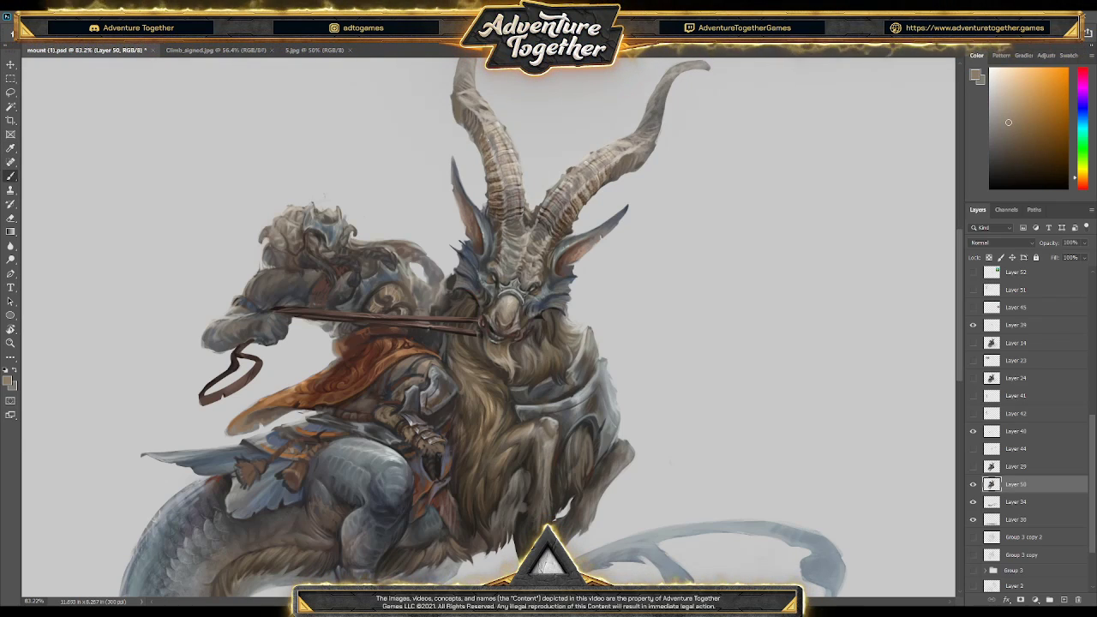
{"action": "left_click", "coordinate": [482, 118], "text": "alt"}
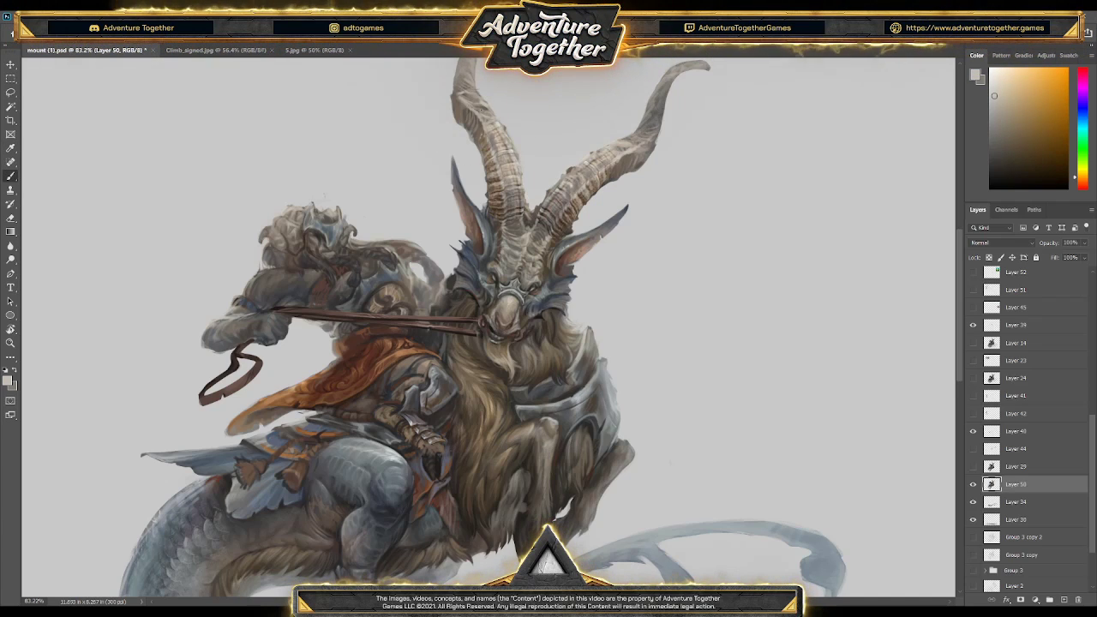
{"action": "left_click", "coordinate": [474, 103], "text": "alt"}
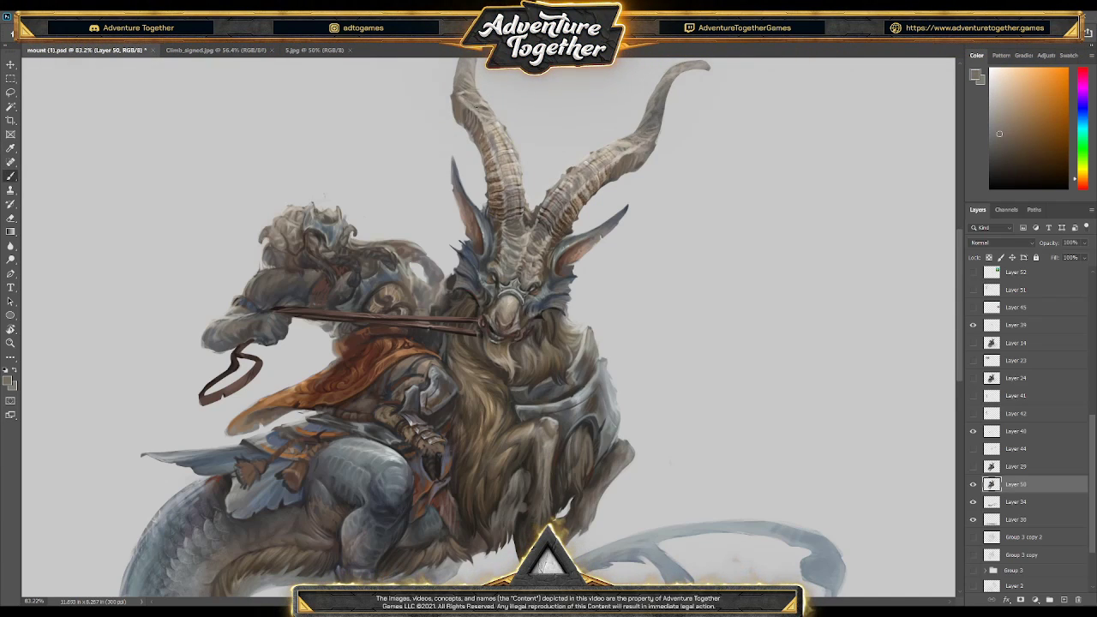
{"action": "left_click", "coordinate": [500, 120], "text": "alt"}
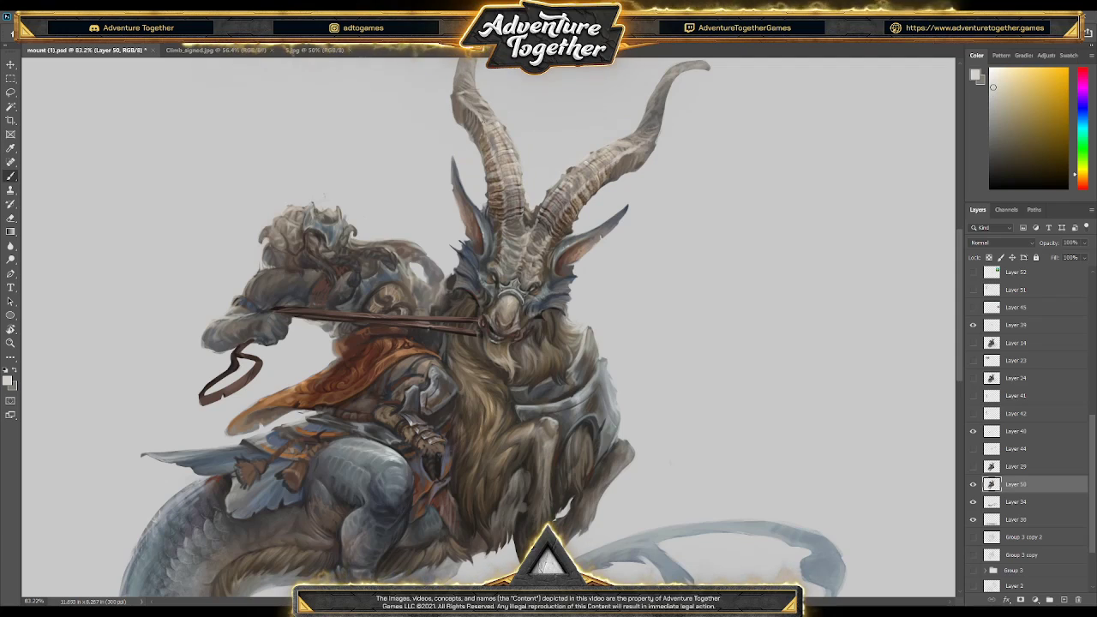
{"action": "left_click", "coordinate": [491, 126], "text": "alt"}
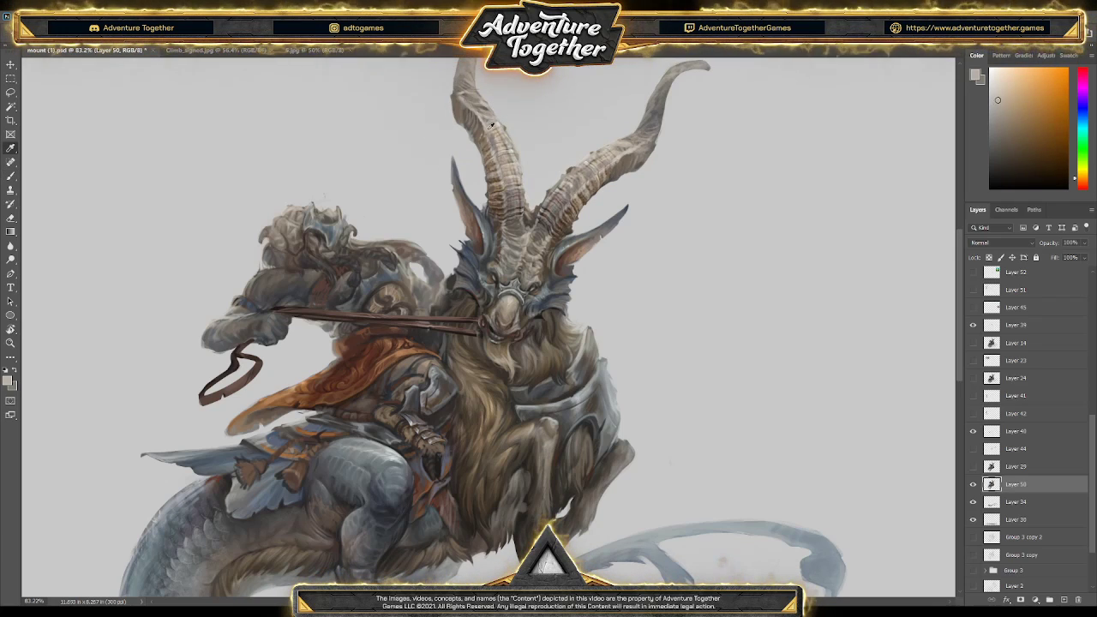
{"action": "left_click", "coordinate": [501, 130], "text": "alt"}
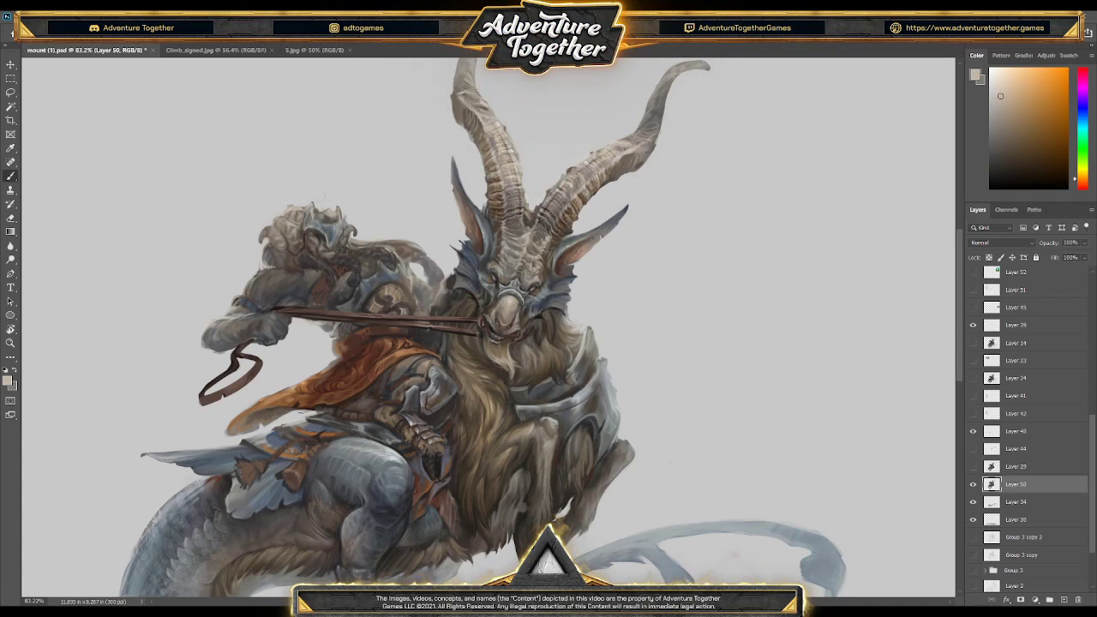
- Refine the horn bases and the goat's forehead with dark browns and light greys sampled from the painting
{"action": "left_click", "coordinate": [559, 192], "text": "alt"}
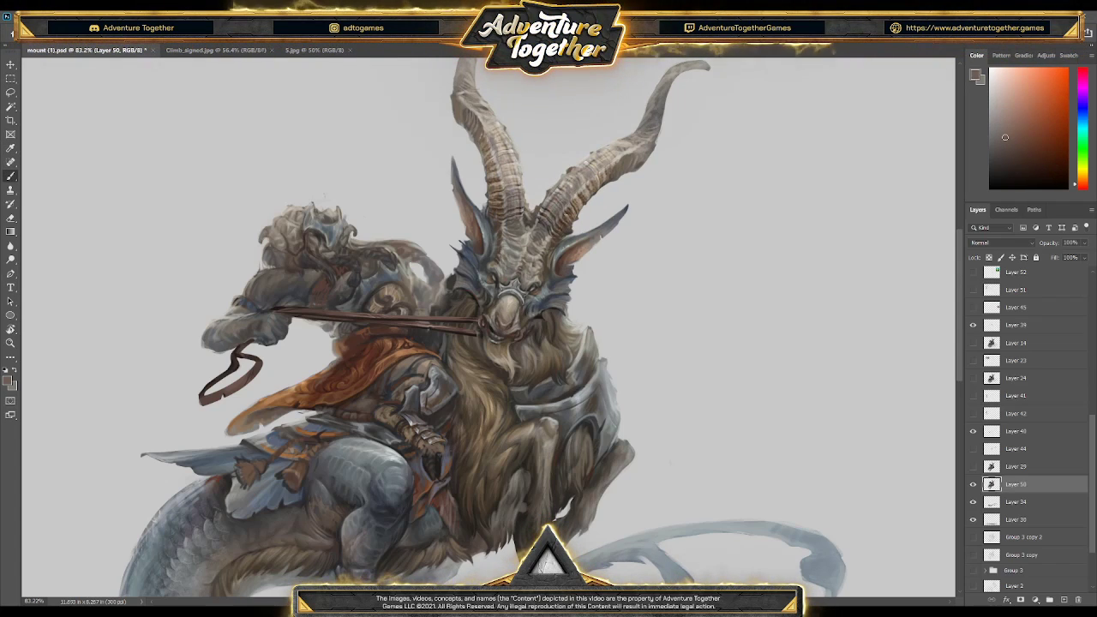
{"action": "left_click", "coordinate": [551, 230], "text": "alt"}
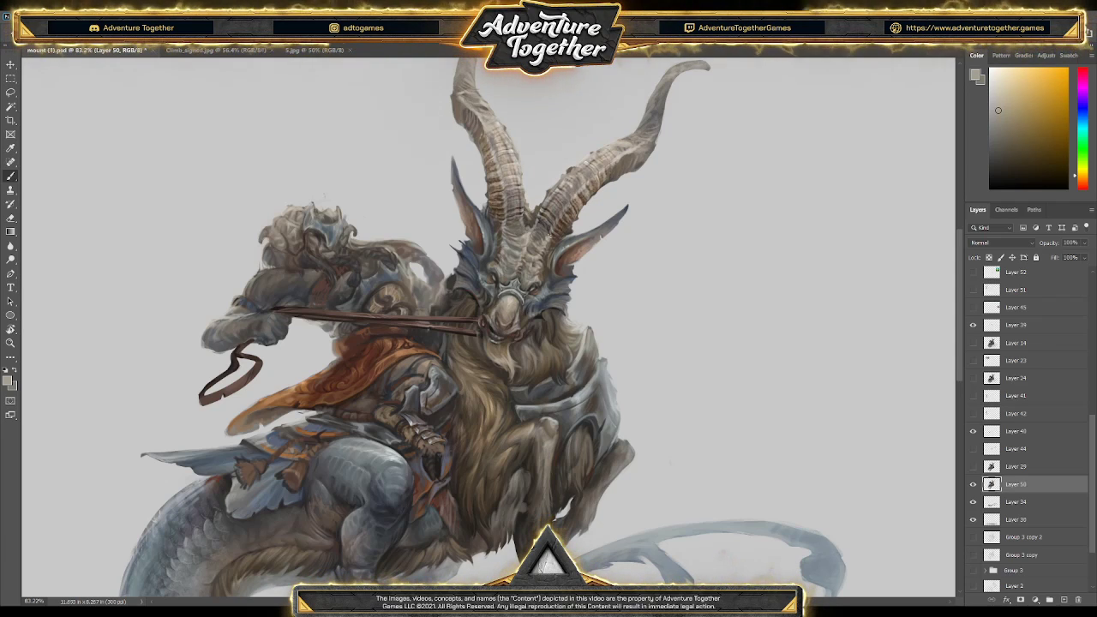
{"action": "key", "text": "alt"}
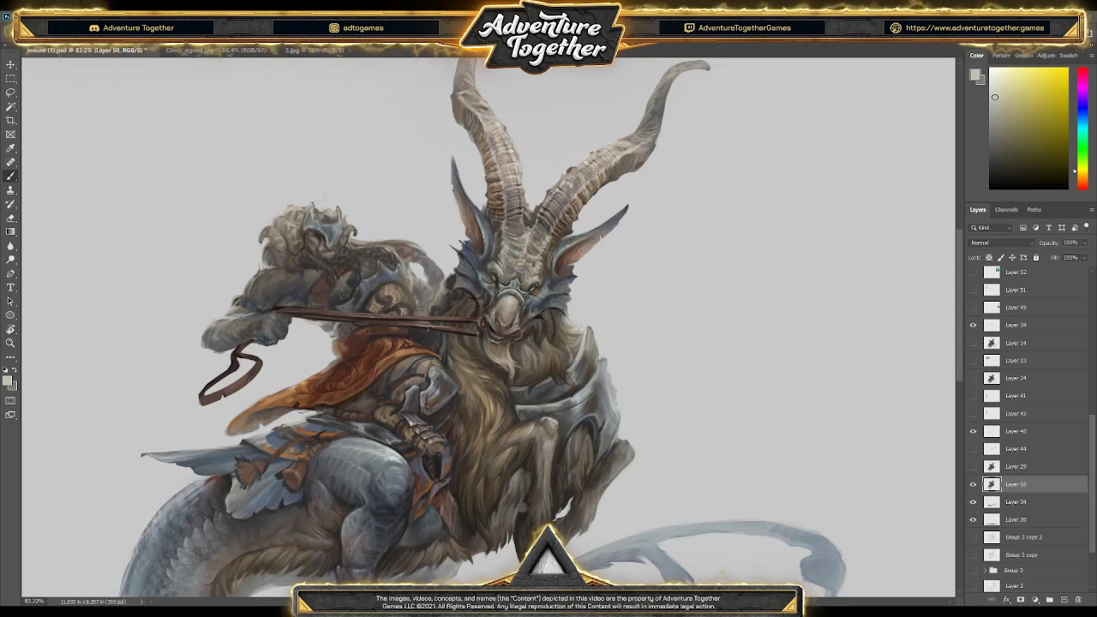
{"action": "left_click", "coordinate": [542, 221], "text": "alt"}
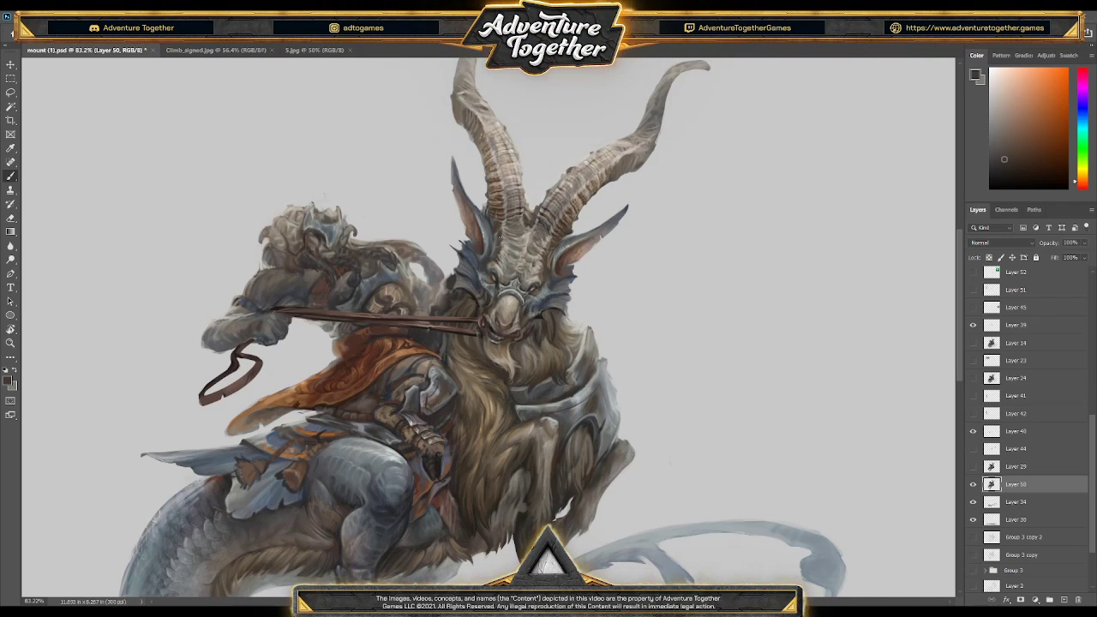
{"action": "left_click_drag", "start_coordinate": [515, 255], "coordinate": [519, 246]}
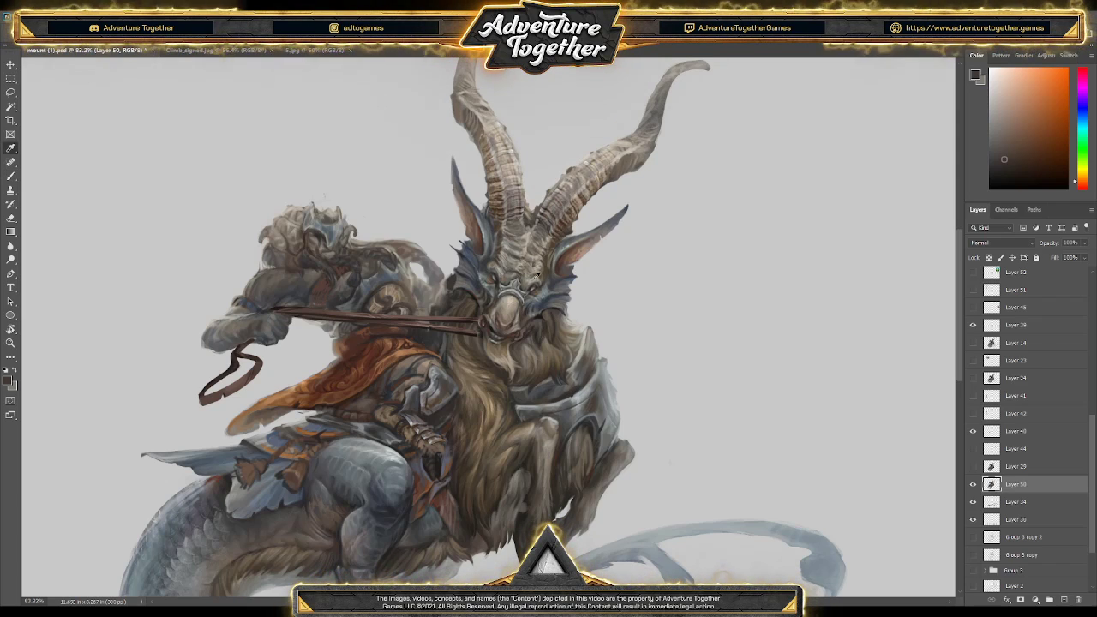
{"action": "left_click", "coordinate": [595, 261], "text": "alt"}
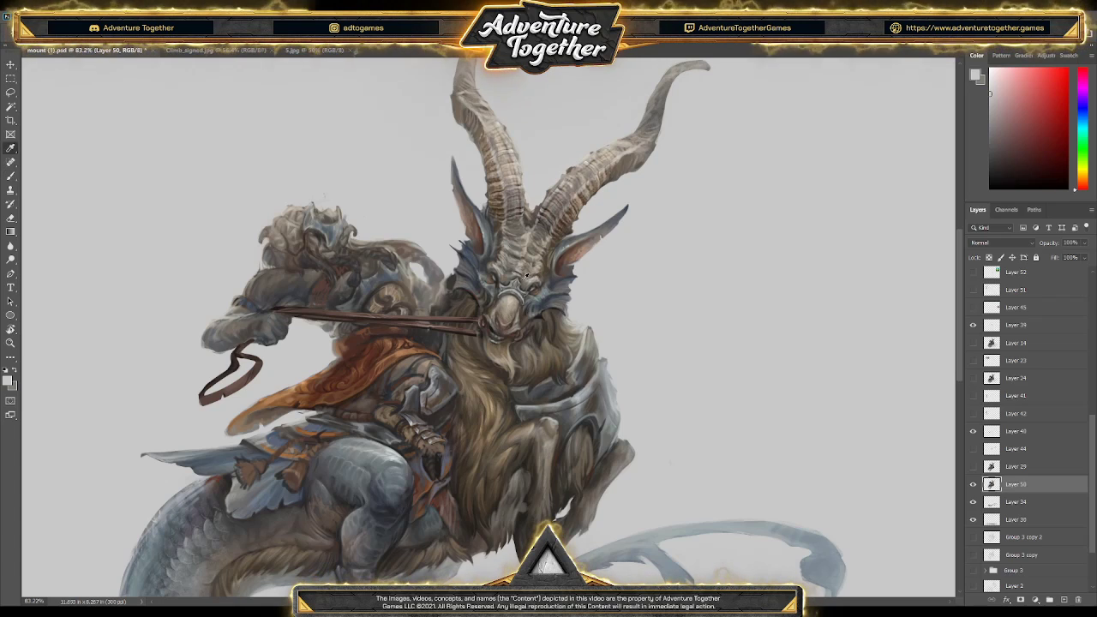
{"action": "left_click", "coordinate": [503, 213], "text": "alt"}
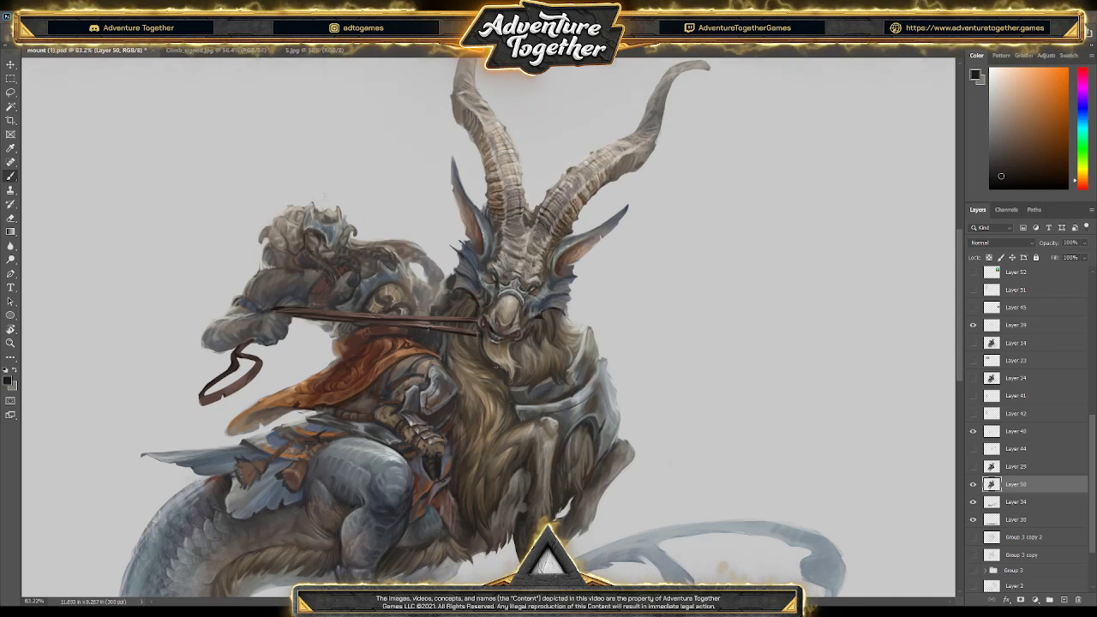
- Refine the goat's neck fur beside the beard and below the reins with browns sampled from nearby strands
{"action": "left_click", "coordinate": [496, 379], "text": "alt"}
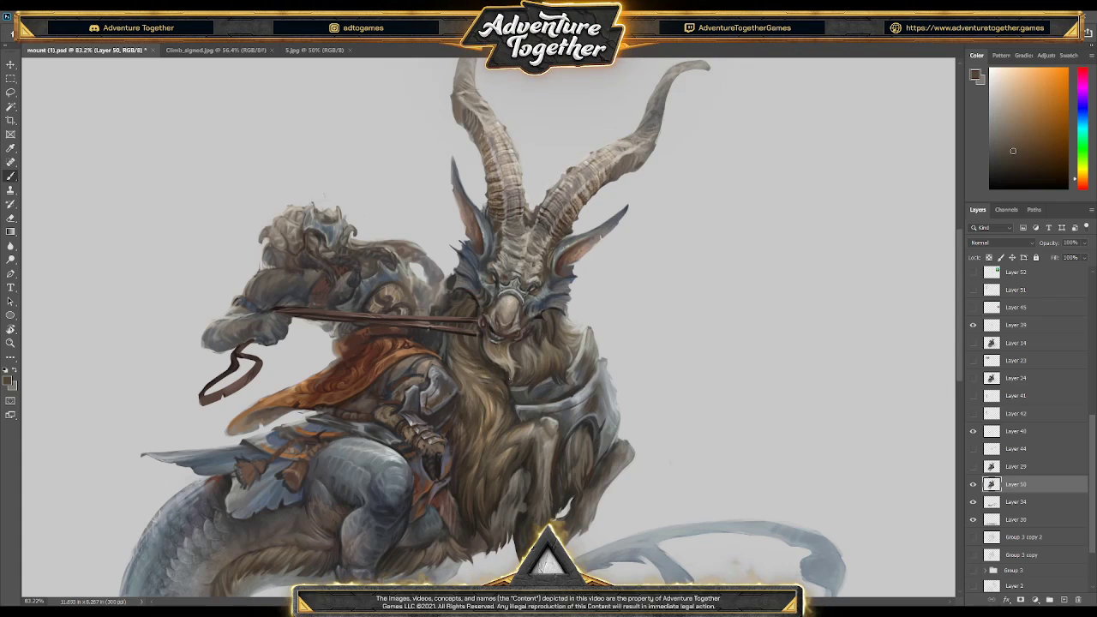
{"action": "left_click", "coordinate": [486, 372], "text": "alt"}
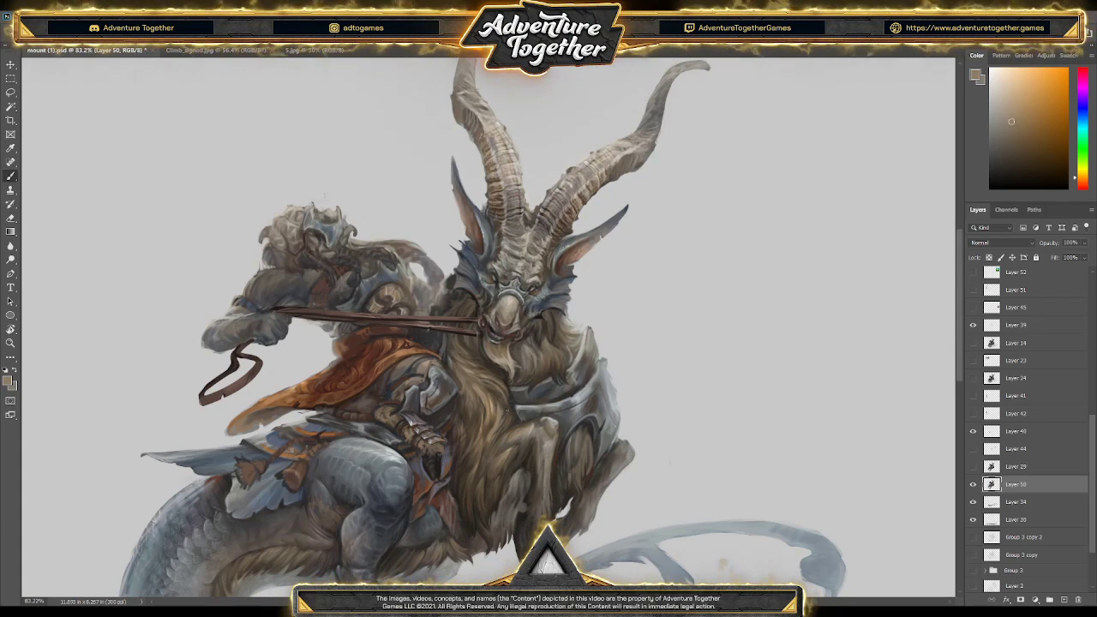
{"action": "left_click", "coordinate": [495, 397], "text": "alt"}
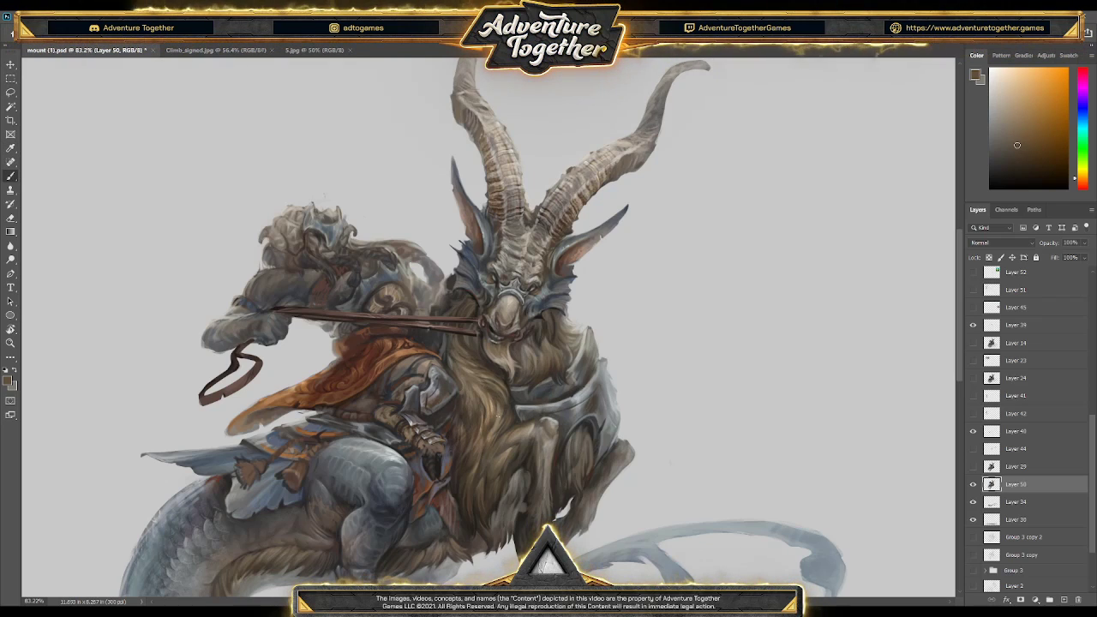
{"action": "key", "text": "alt"}
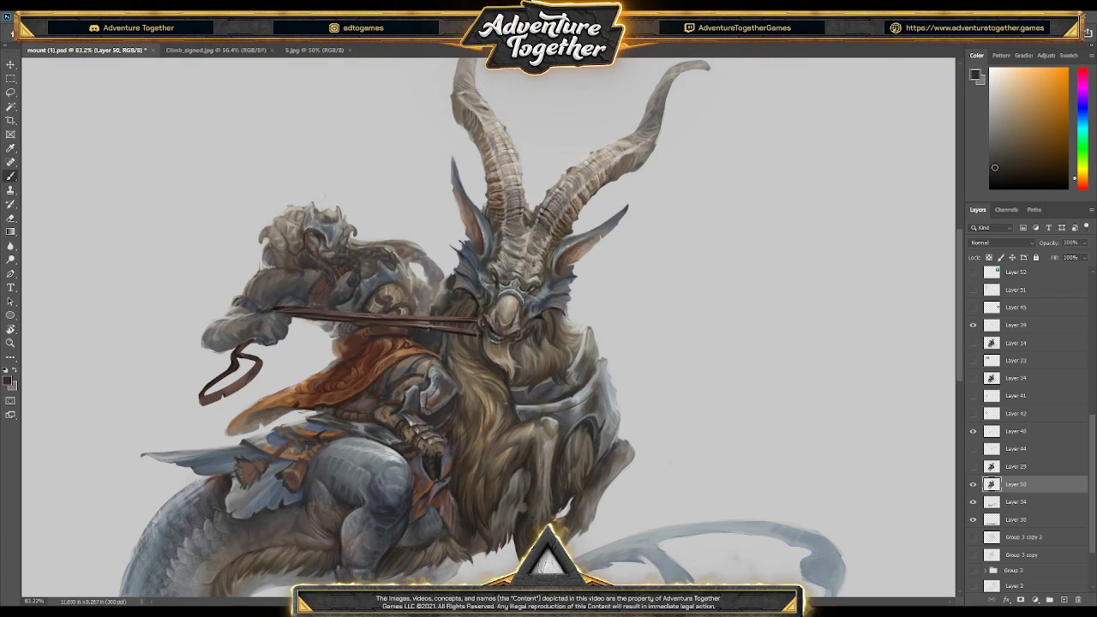
{"action": "left_click", "coordinate": [478, 338], "text": "alt"}
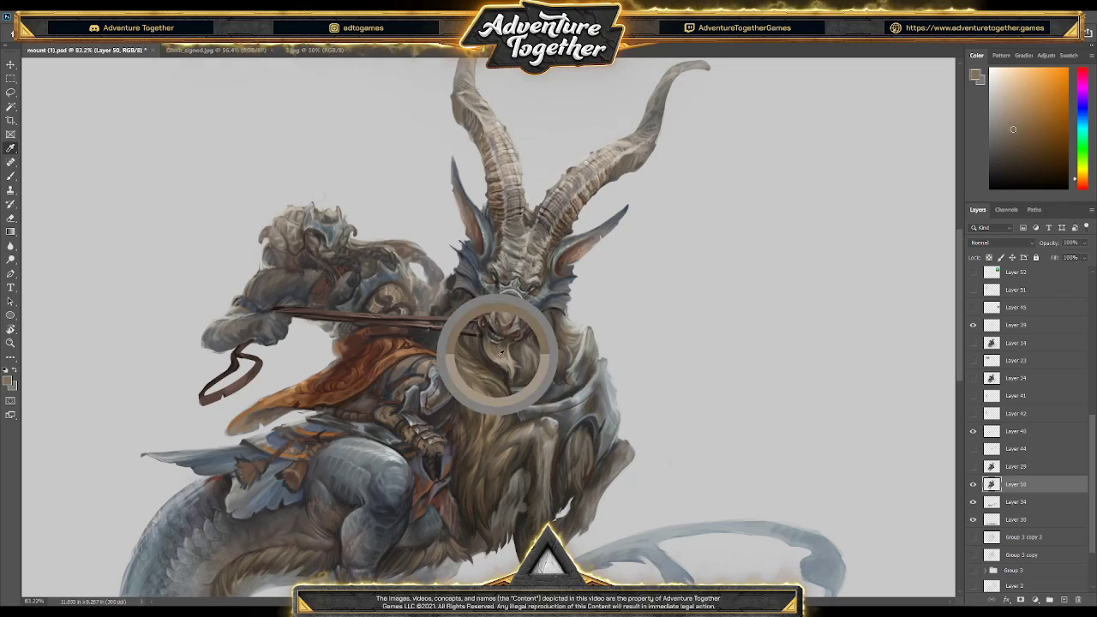
{"action": "left_click_drag", "start_coordinate": [480, 343], "coordinate": [506, 411]}
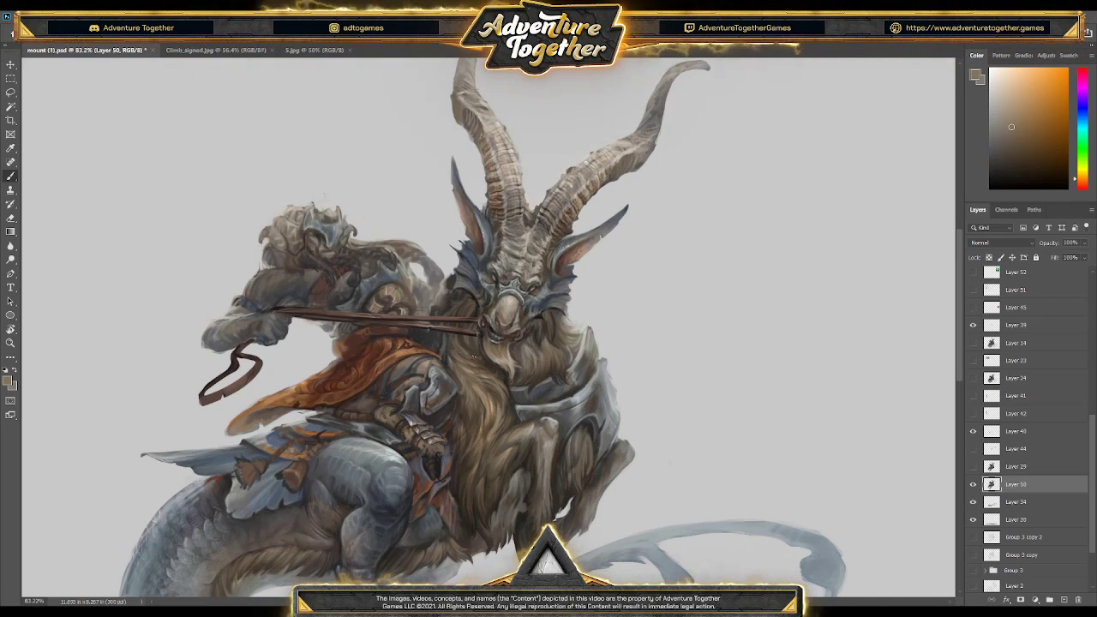
{"action": "left_click", "coordinate": [454, 322], "text": "alt"}
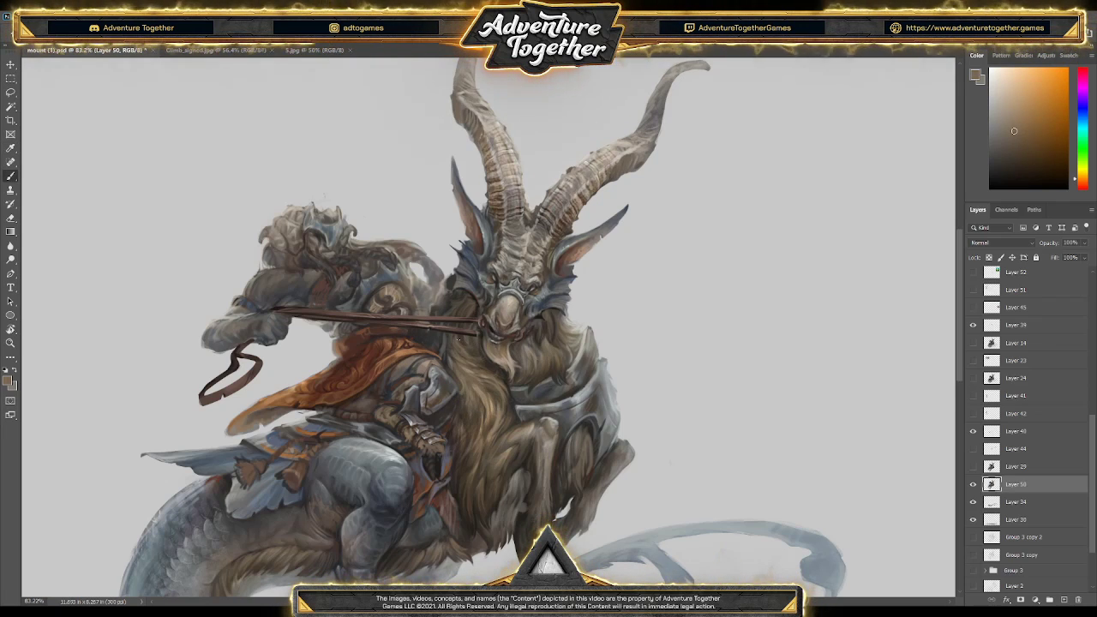
- Touch up the goat's far foreleg and the lower belly fur with dark browns sampled from those areas
{"action": "key", "text": "alt"}
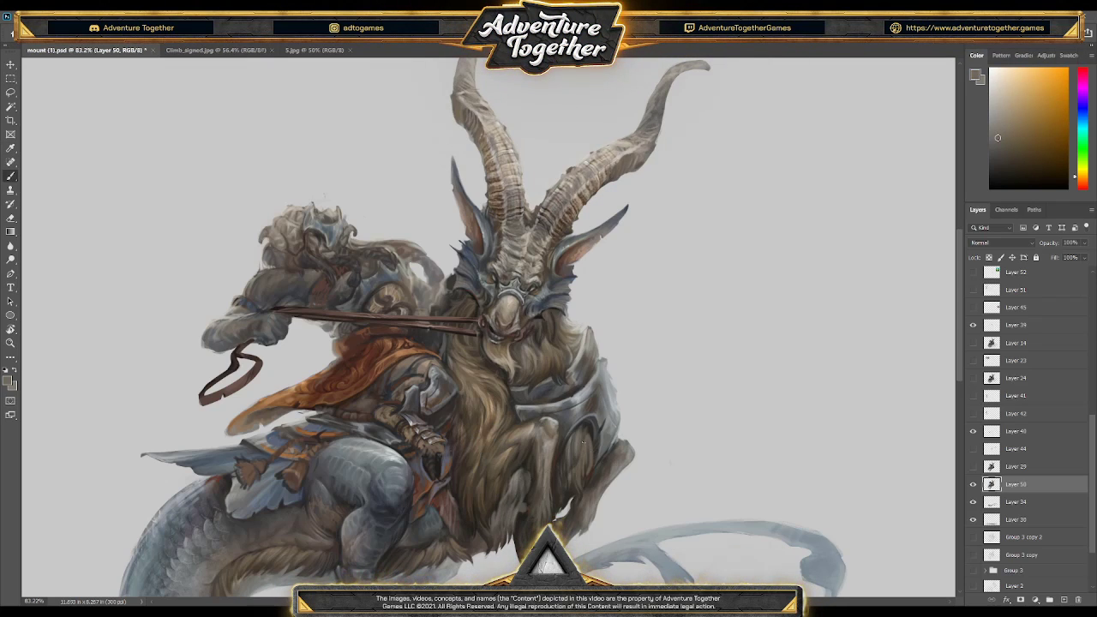
{"action": "left_click", "coordinate": [590, 439], "text": "alt"}
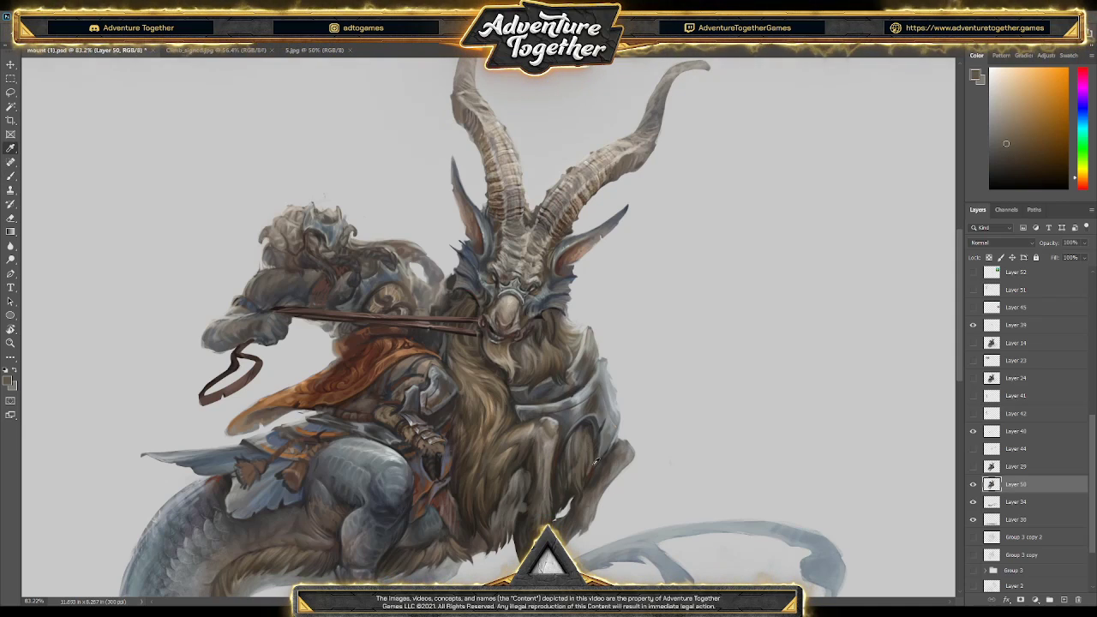
{"action": "left_click", "coordinate": [593, 461], "text": "alt"}
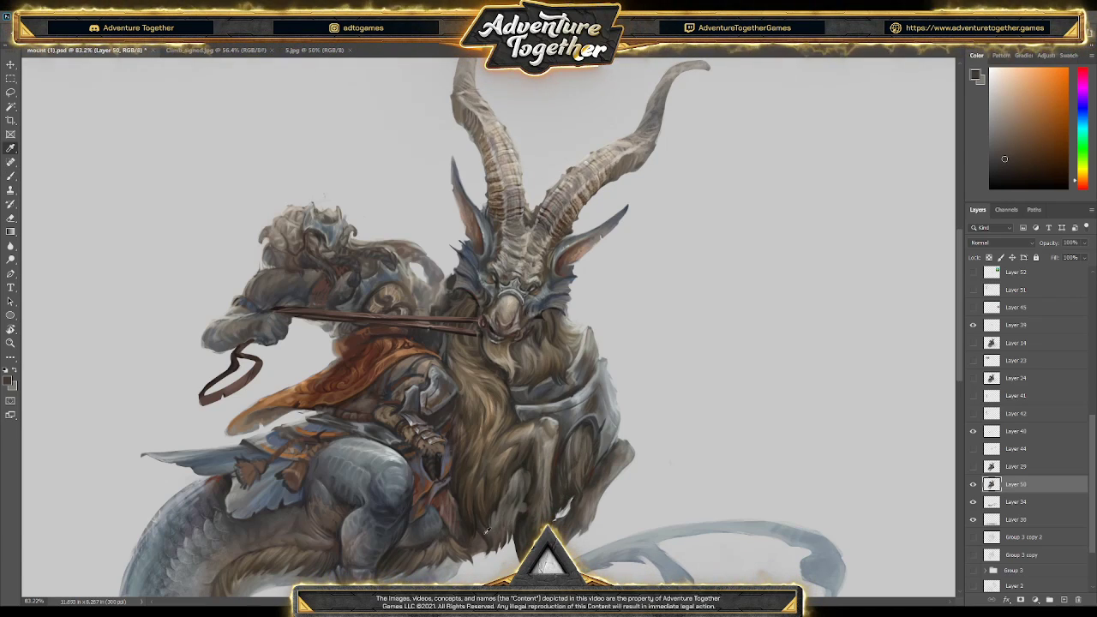
{"action": "left_click", "coordinate": [445, 549], "text": "alt"}
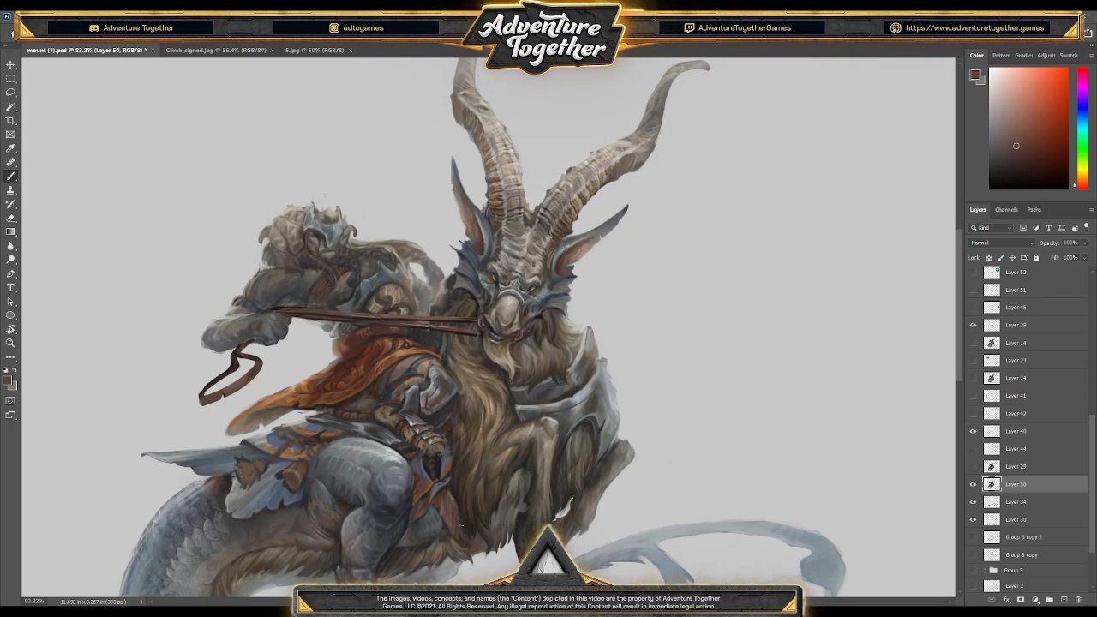
- Rework the shadowed fur between the goat's cheek and the rider's shoulder above the reins, using sampled dark browns, horn beige and background grey
{"action": "left_click", "coordinate": [471, 290], "text": "alt"}
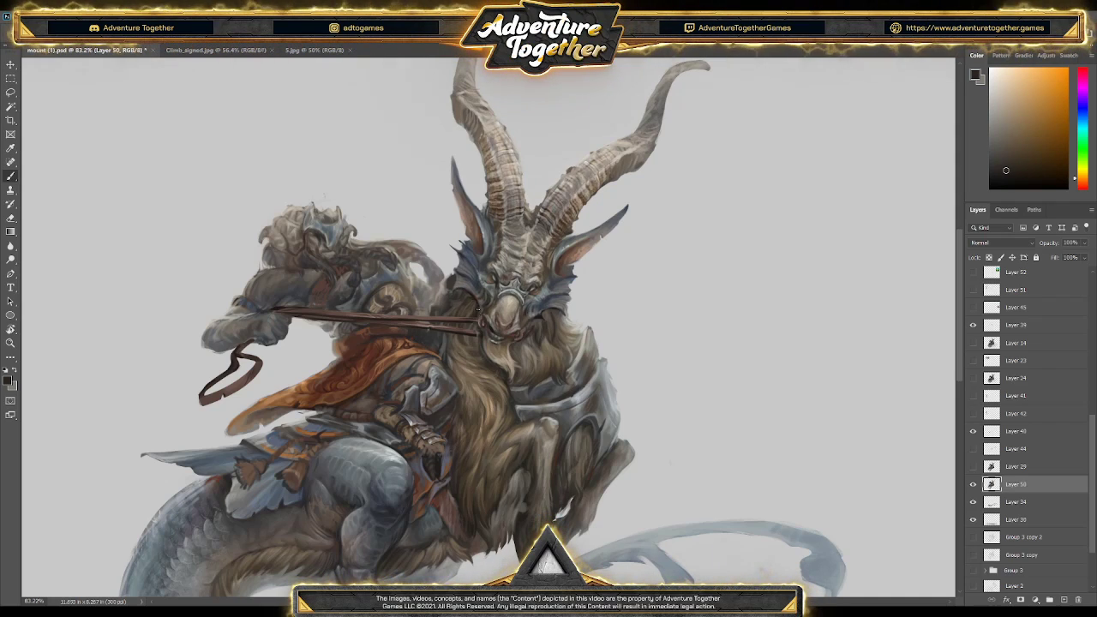
{"action": "left_click", "coordinate": [465, 305], "text": "alt"}
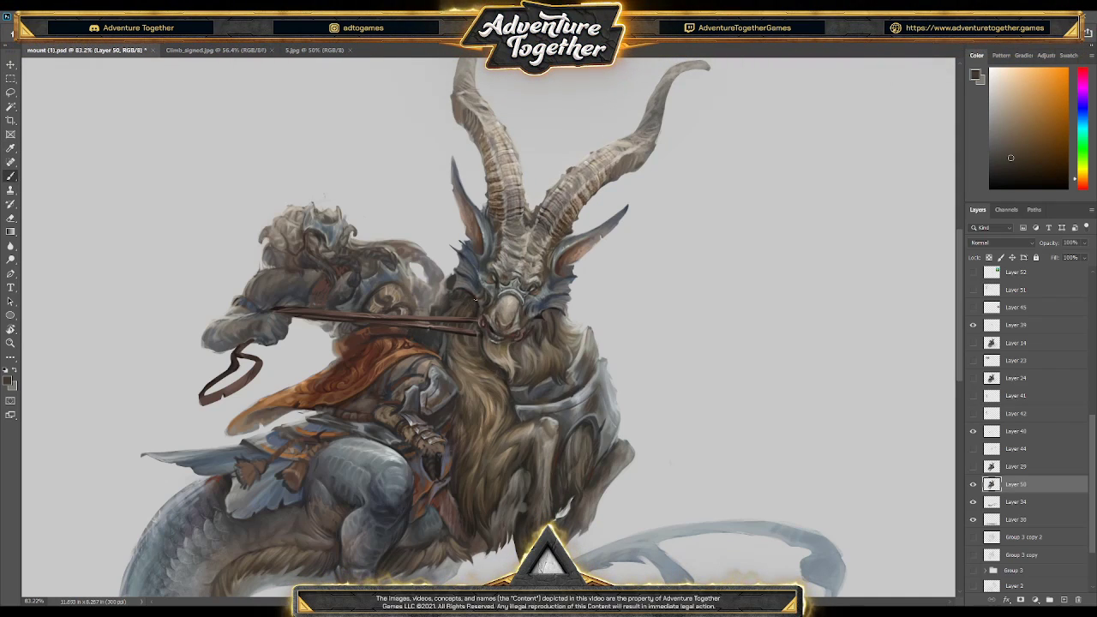
{"action": "left_click", "coordinate": [541, 315], "text": "alt"}
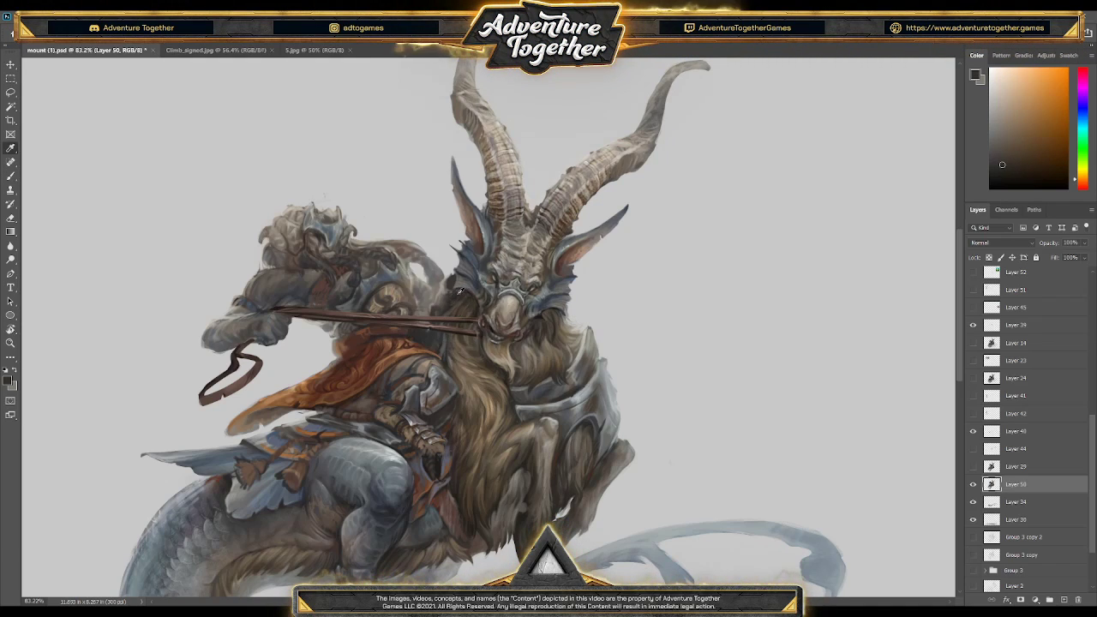
{"action": "left_click", "coordinate": [506, 210], "text": "alt"}
{"action": "left_click", "coordinate": [455, 292], "text": "alt"}
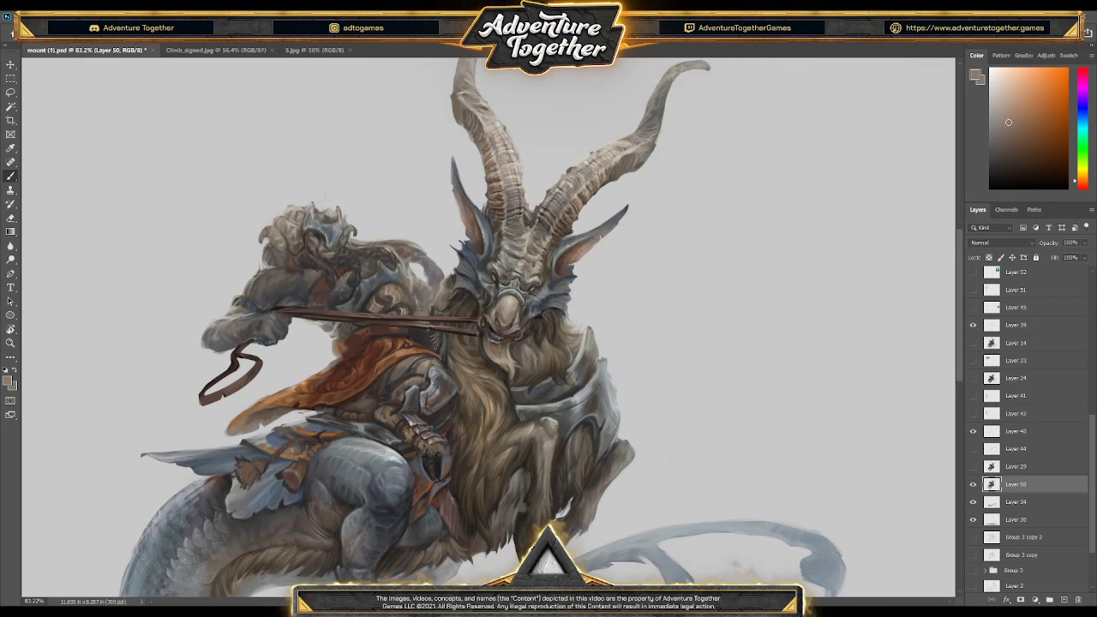
{"action": "left_click", "coordinate": [494, 198], "text": "alt"}
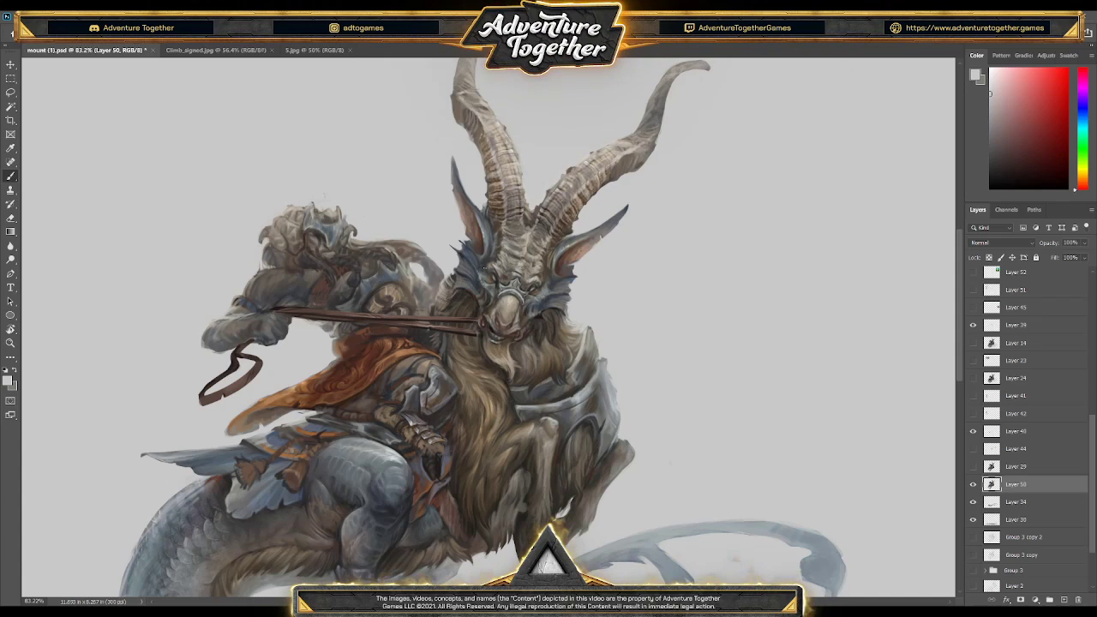
{"action": "left_click", "coordinate": [455, 276], "text": "alt"}
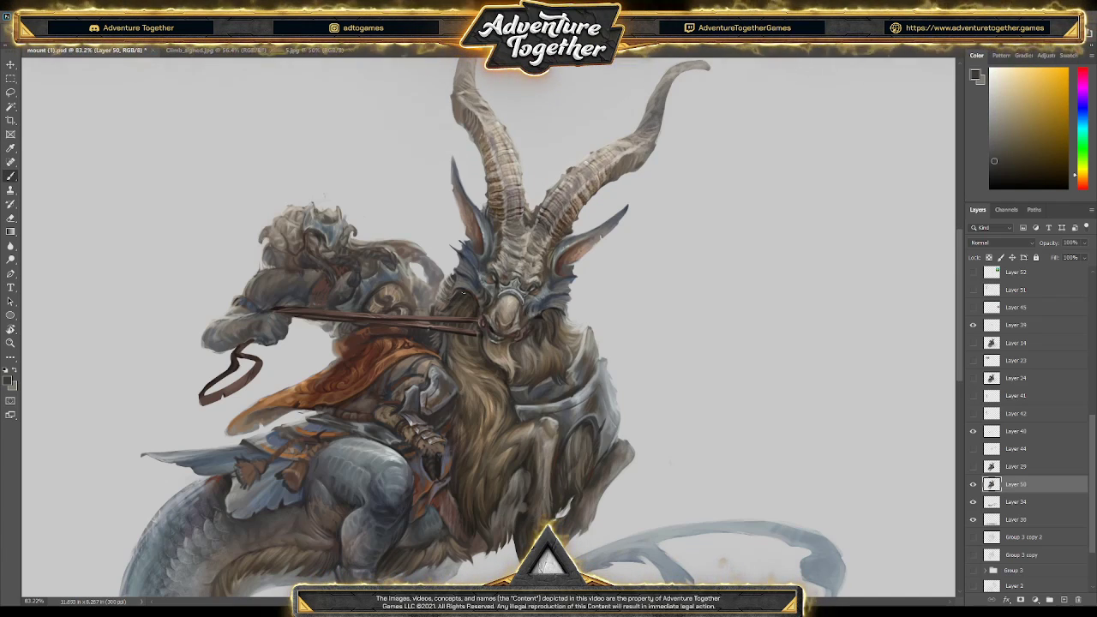
{"action": "left_click", "coordinate": [463, 294], "text": "alt"}
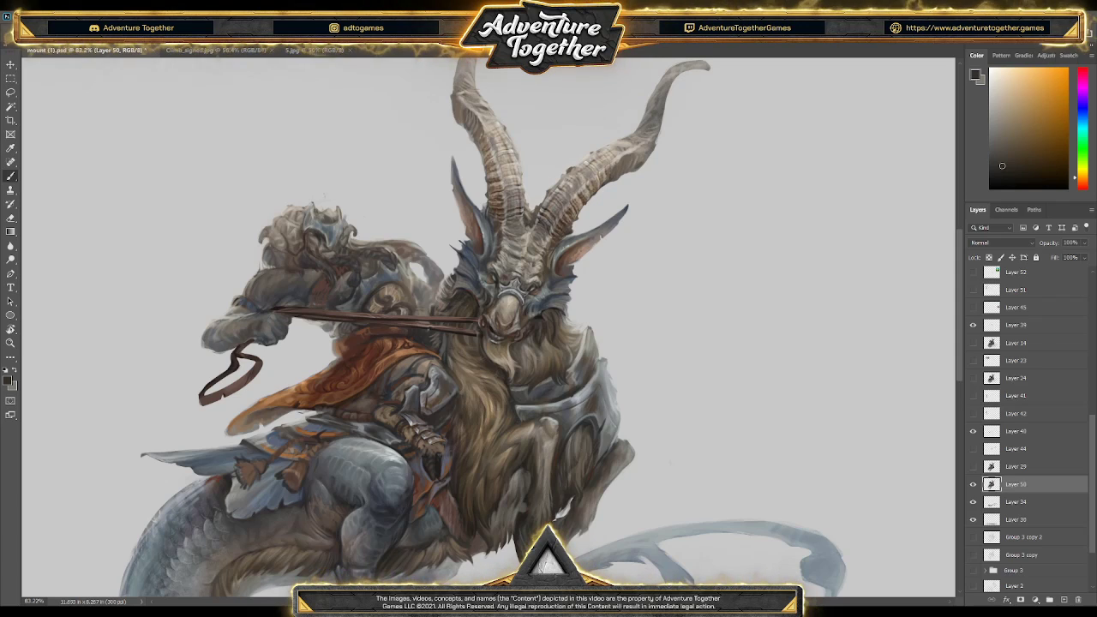
- Refine the lower end of the goat's near foreleg with near-black, dark brown and grey tones
{"action": "left_click", "coordinate": [999, 172]}
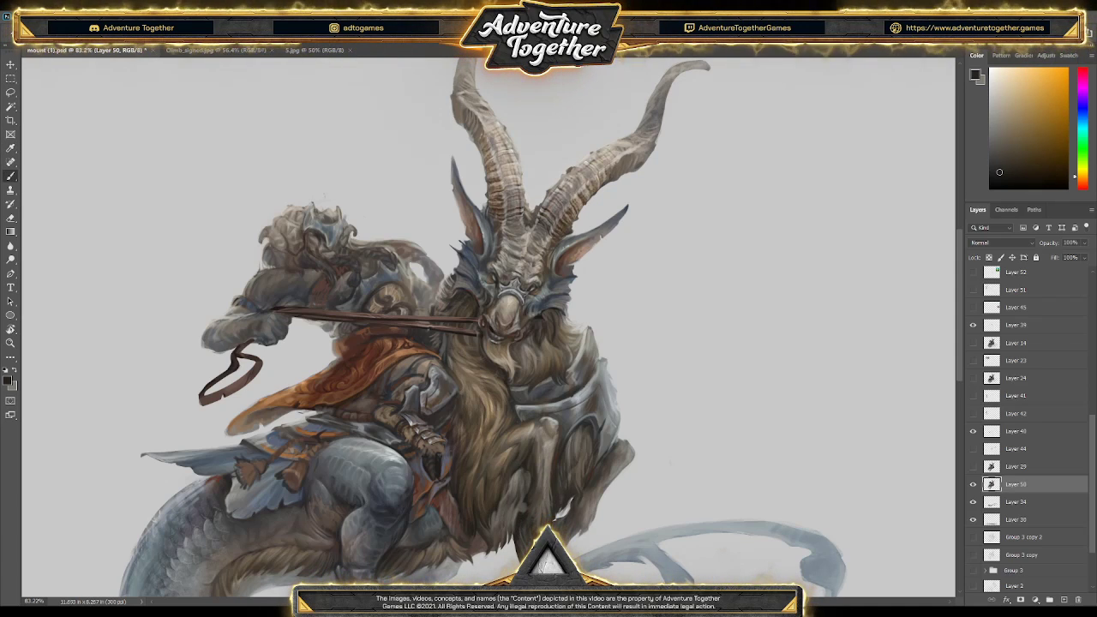
{"action": "key", "text": "i"}
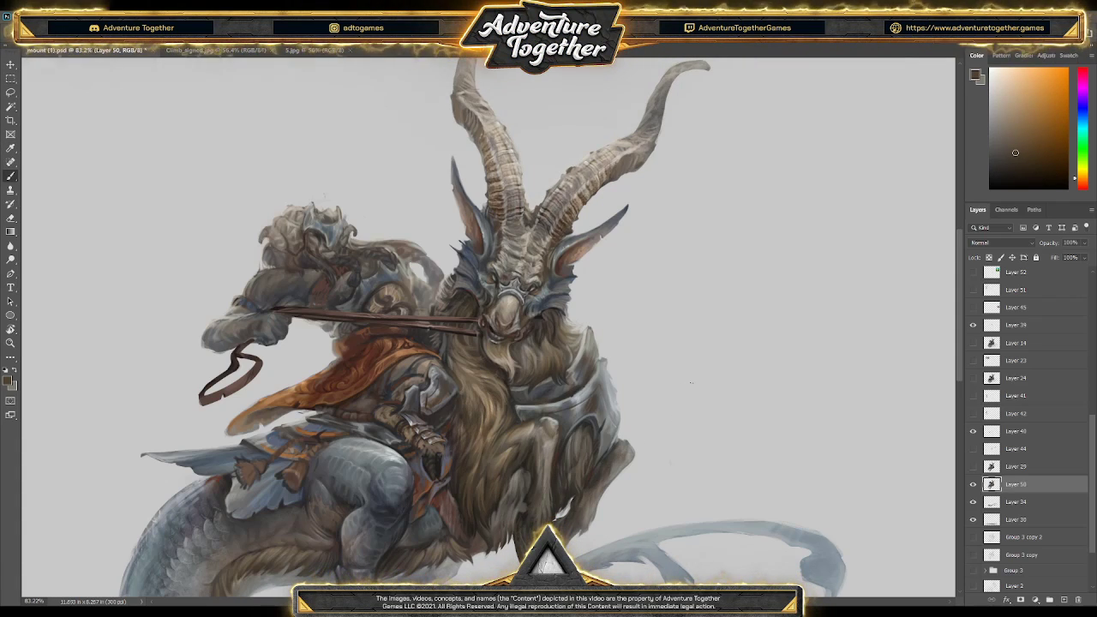
{"action": "left_click", "coordinate": [519, 525]}
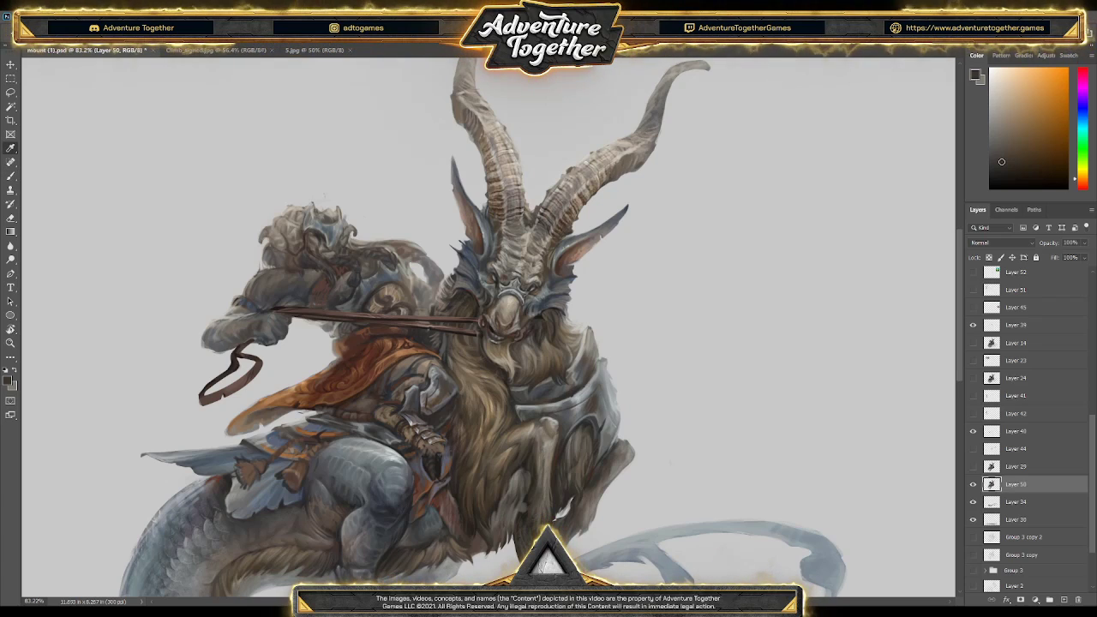
{"action": "left_click", "coordinate": [522, 529]}
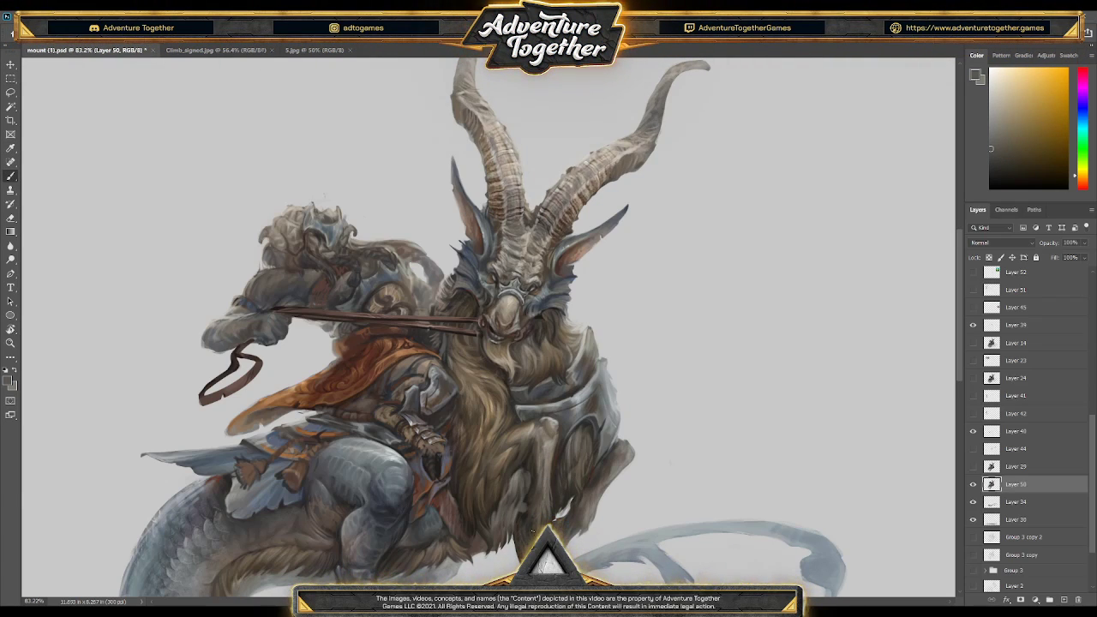
{"action": "left_click", "coordinate": [525, 514]}
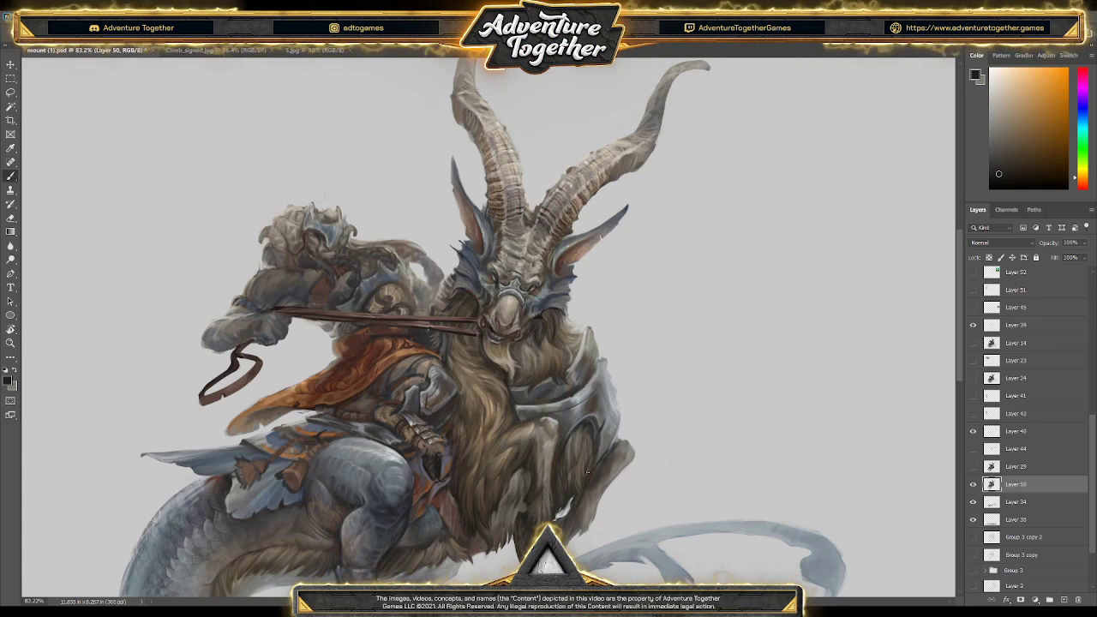
- Touch up the area around the rider's thigh with sampled blue-greys, and save the document
{"action": "key", "text": "x"}
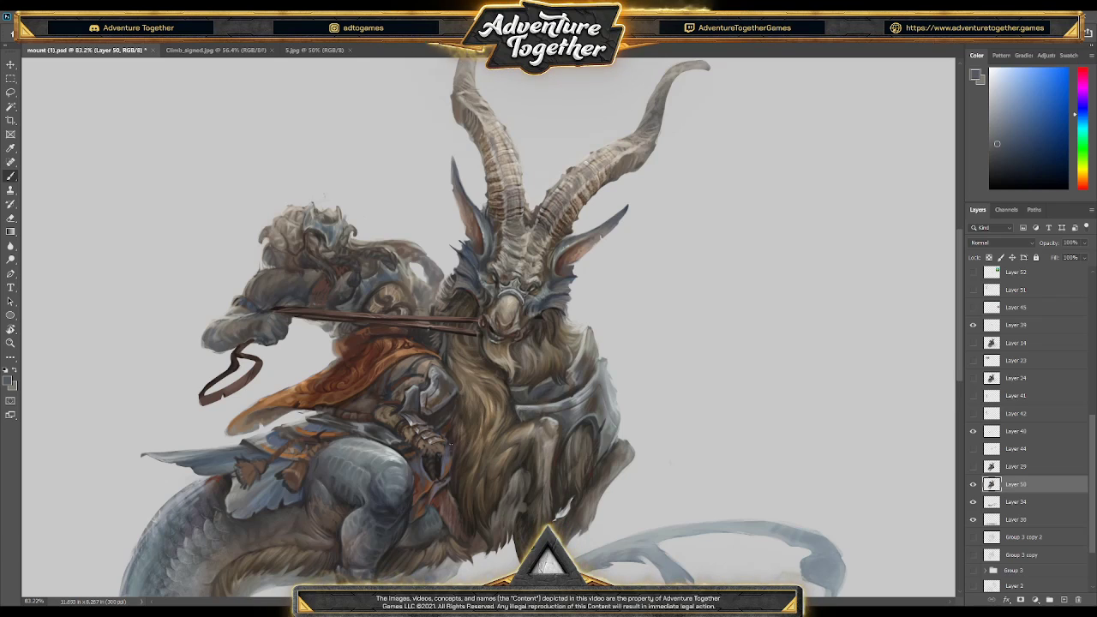
{"action": "left_click", "coordinate": [323, 462], "text": "alt"}
{"action": "scroll", "coordinate": [360, 295], "scroll_direction": "down", "scroll_amount": 5}
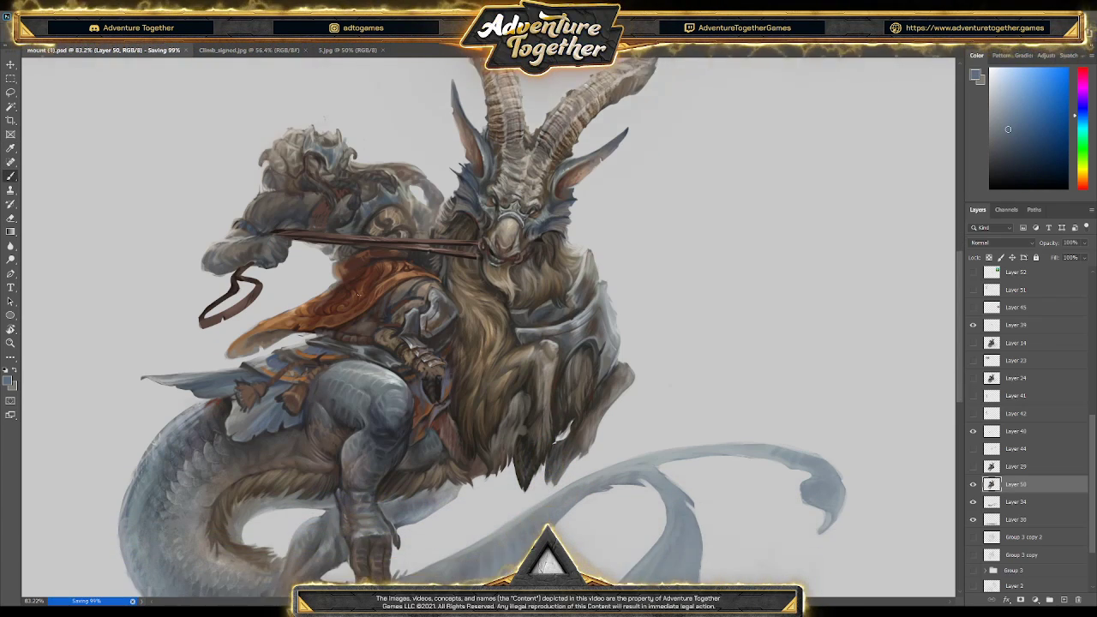
- Refine the ridges on the lower part of the goat's horn farther from the rider with sampled dark browns and greys
{"action": "scroll", "coordinate": [360, 296], "scroll_direction": "up", "scroll_amount": 5}
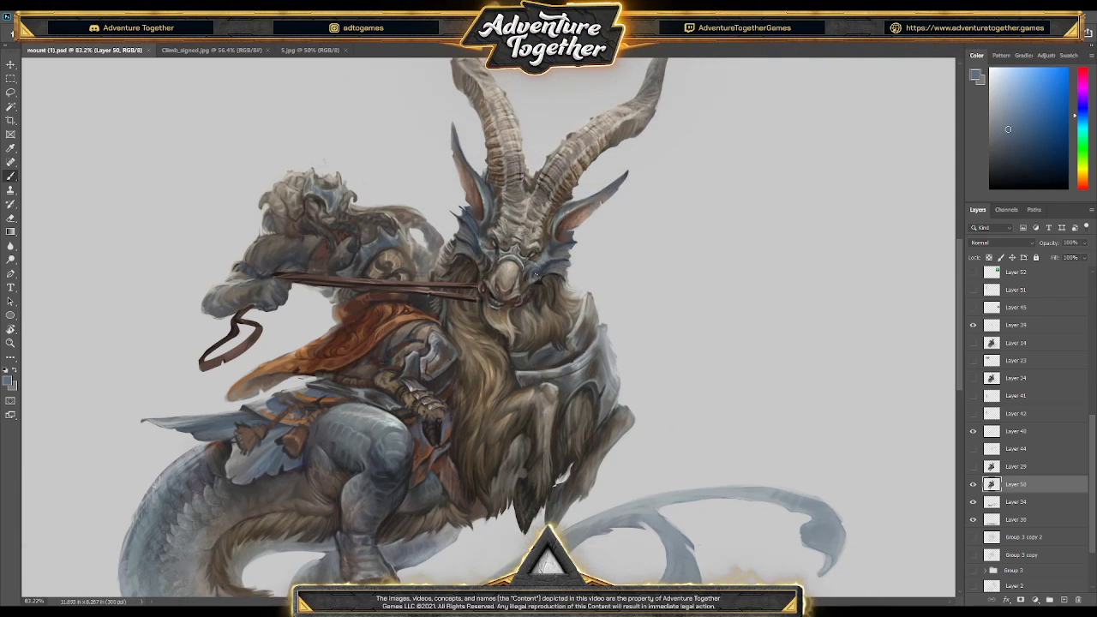
{"action": "scroll", "coordinate": [493, 326], "scroll_direction": "up", "scroll_amount": 2}
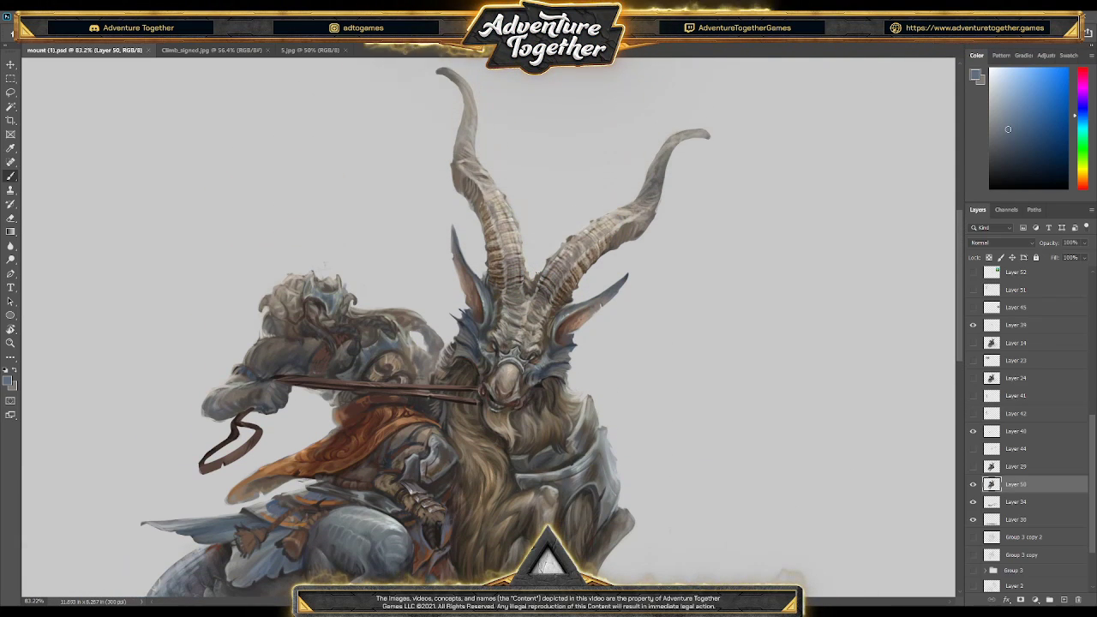
{"action": "left_click", "coordinate": [543, 280], "text": "alt"}
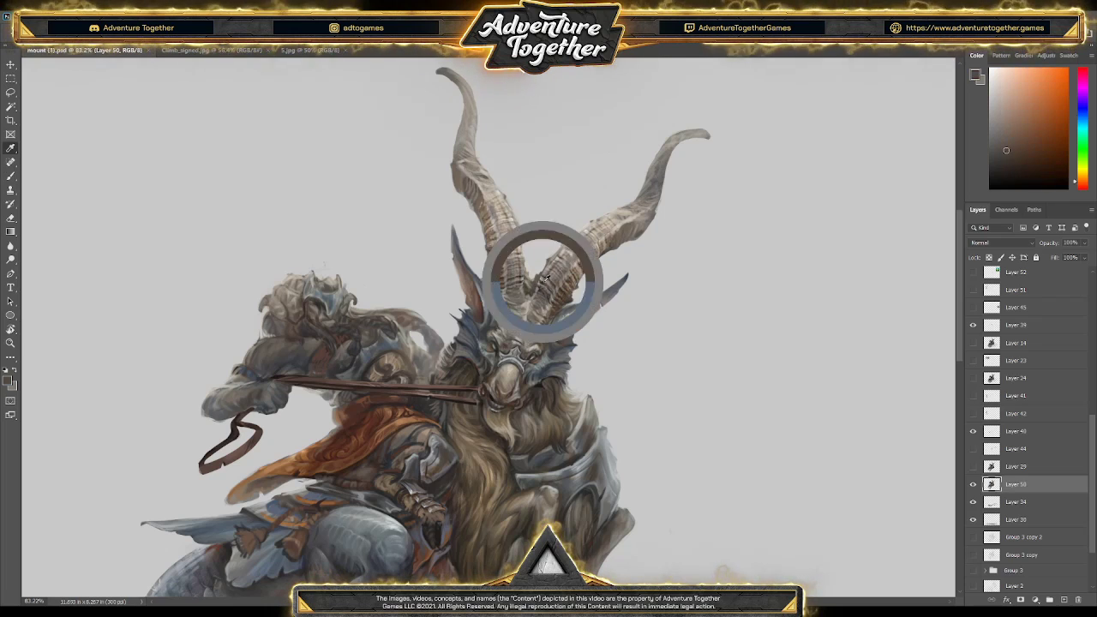
{"action": "left_click", "coordinate": [558, 253], "text": "alt"}
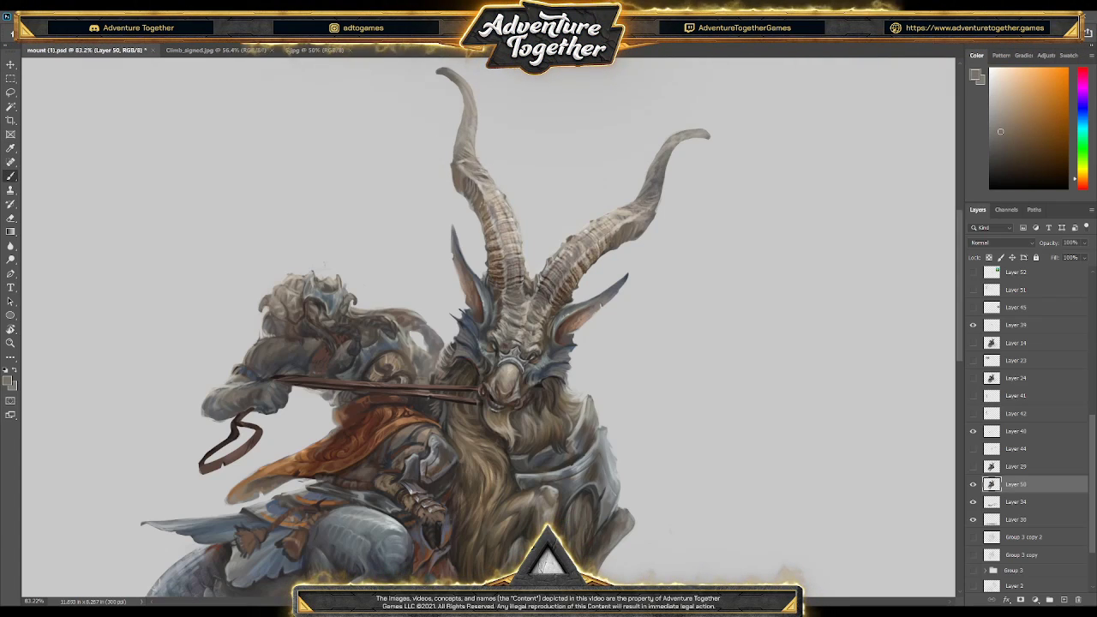
- Refine the upper curves and outer edges of both goat horns with sampled beiges and background grey, and save the document
{"action": "left_click", "coordinate": [457, 174], "text": "alt"}
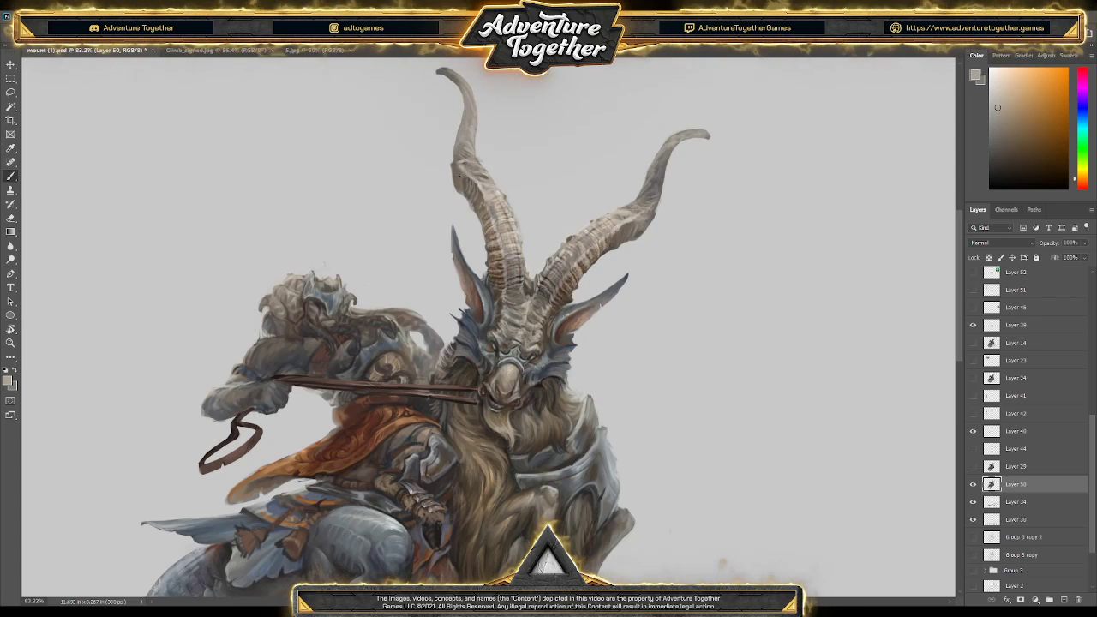
{"action": "left_click", "coordinate": [457, 174], "text": "alt"}
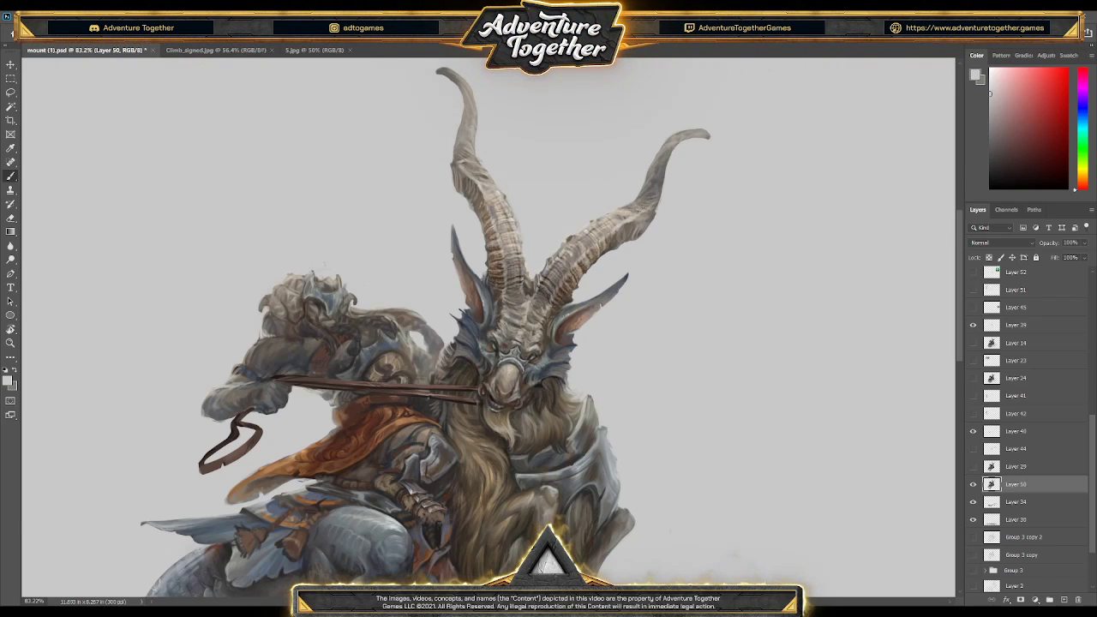
{"action": "left_click", "coordinate": [642, 200], "text": "alt"}
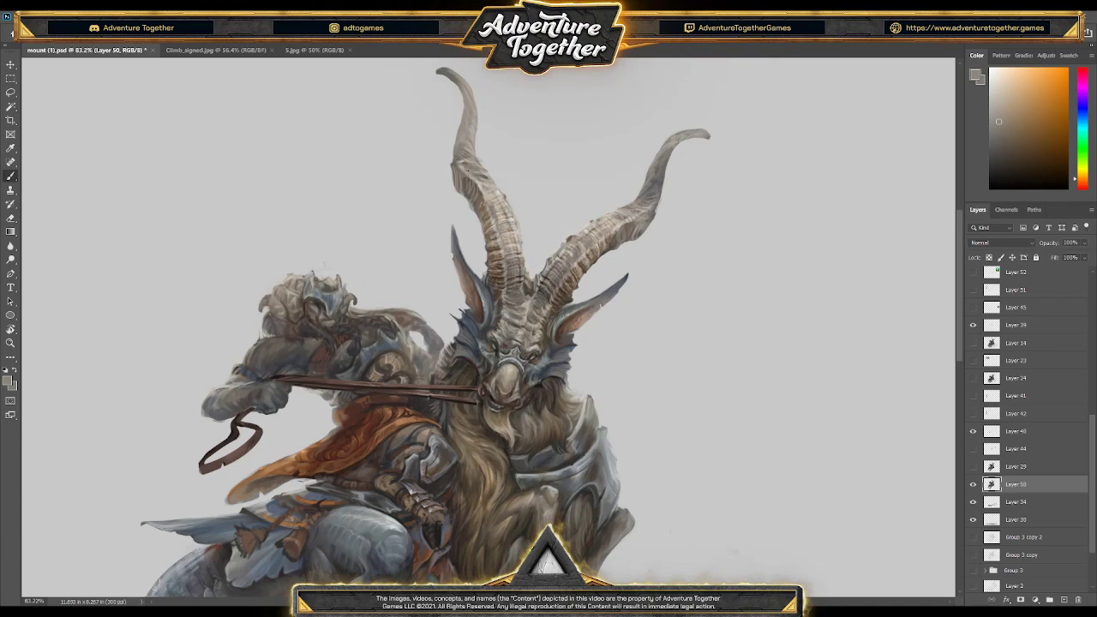
{"action": "left_click", "coordinate": [466, 177], "text": "alt"}
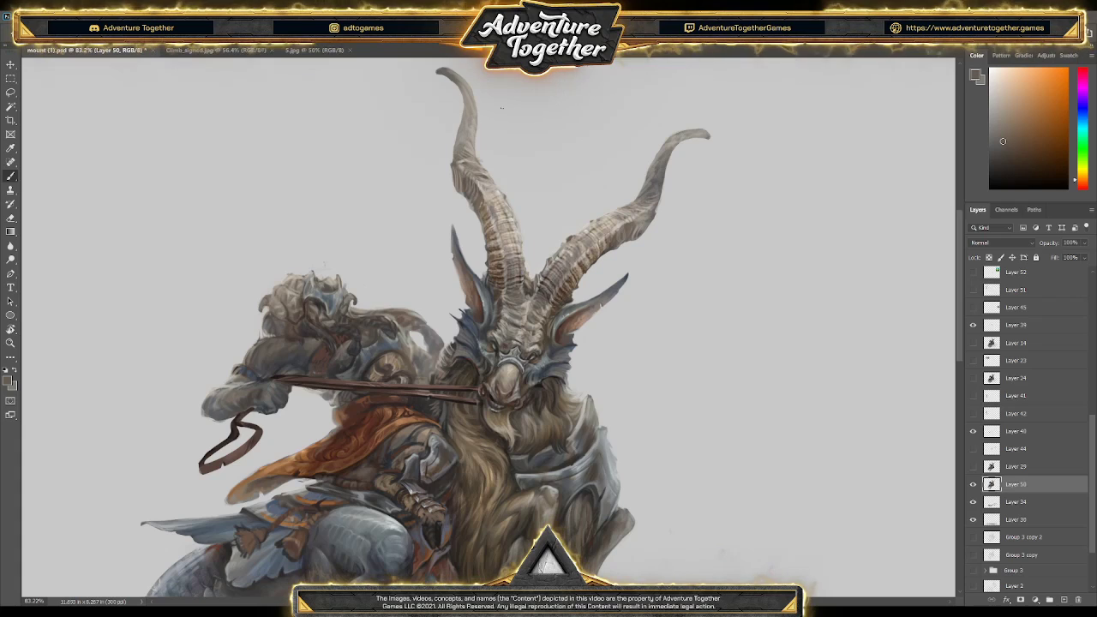
{"action": "left_click", "coordinate": [471, 92], "text": "alt"}
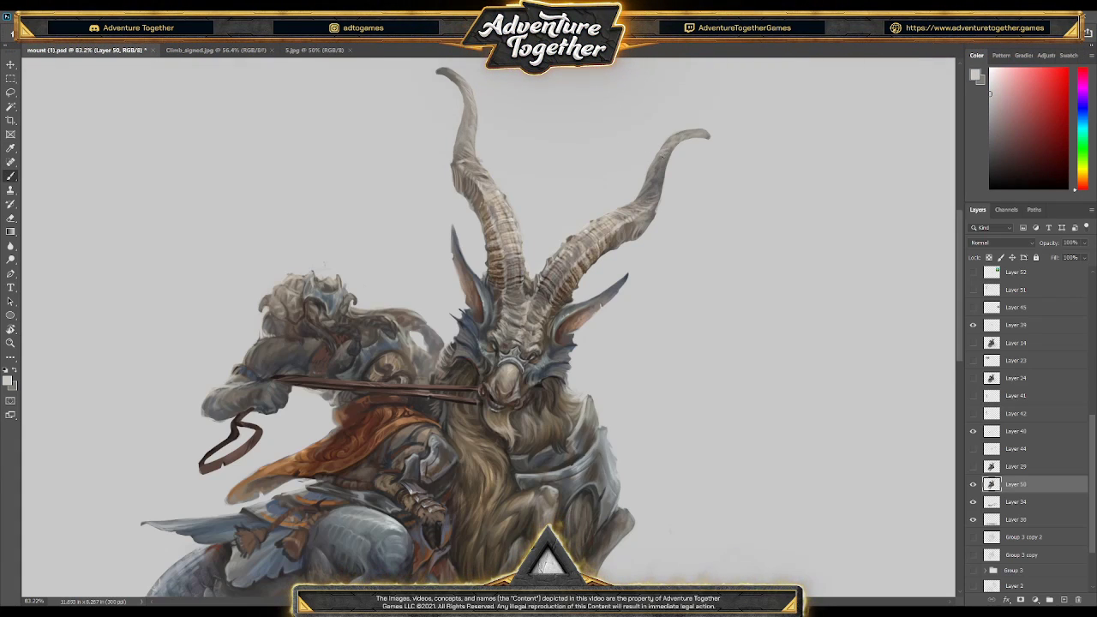
{"action": "left_click_drag", "start_coordinate": [634, 279], "coordinate": [567, 278]}
{"action": "scroll", "coordinate": [567, 279], "scroll_direction": "down", "scroll_amount": 3}
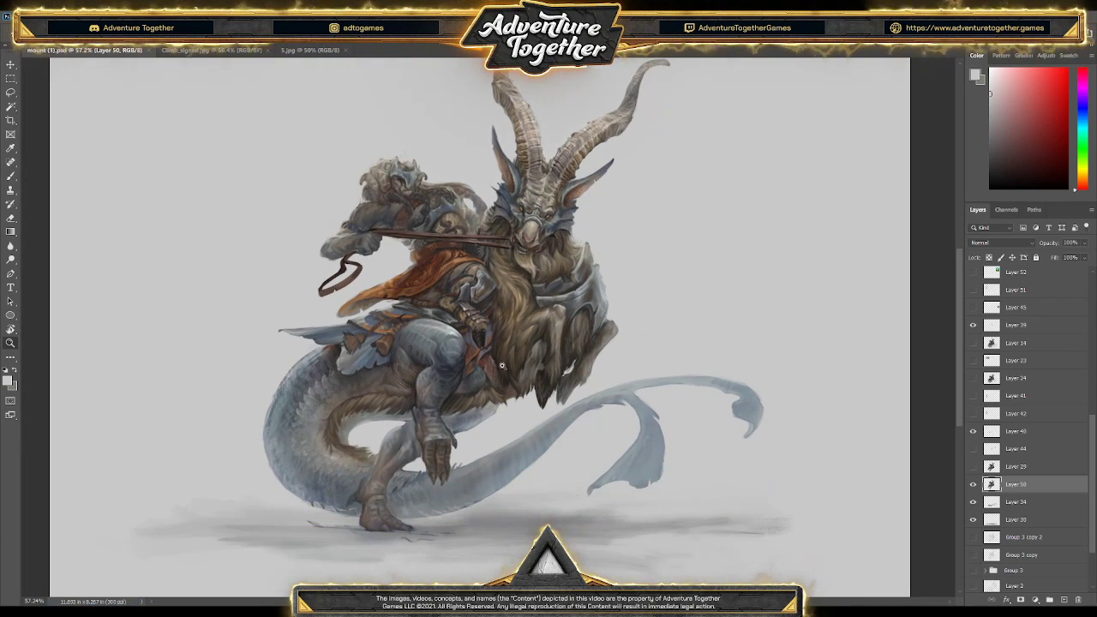
- Touch up the goat's chest armour and the fur on its lower near foreleg with sampled greys and grey-browns
{"action": "left_click_drag", "start_coordinate": [475, 326], "coordinate": [497, 325]}
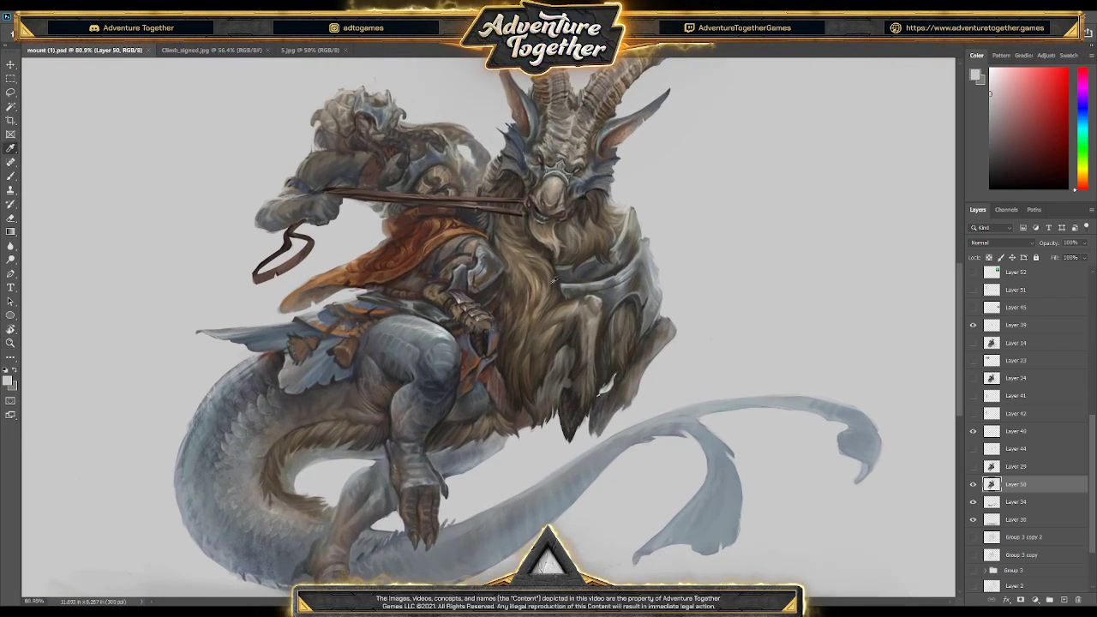
{"action": "left_click", "coordinate": [602, 294]}
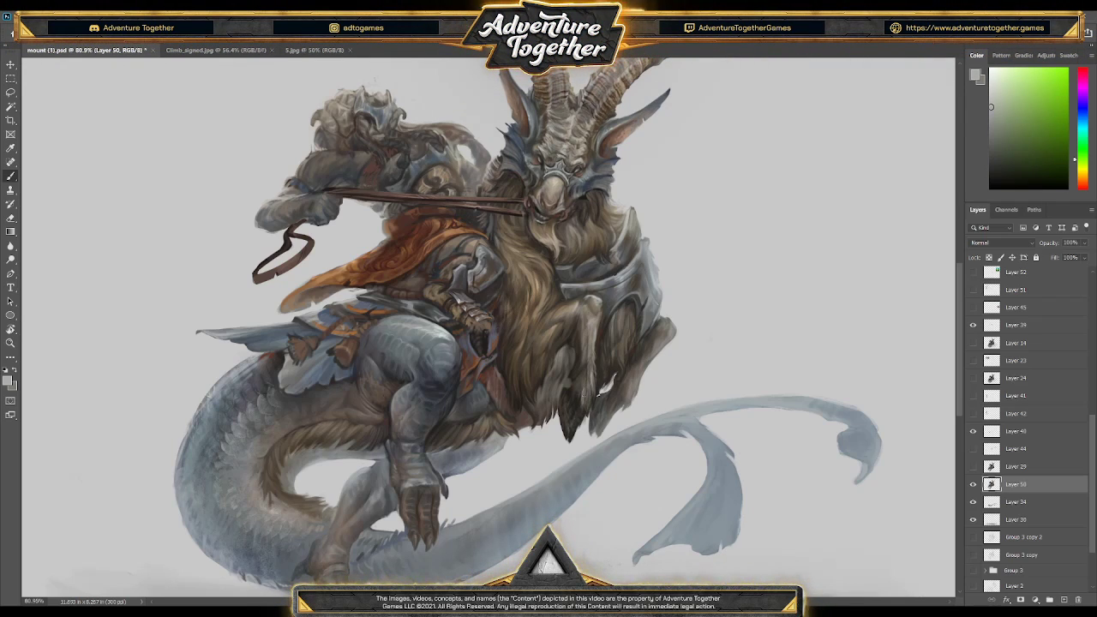
{"action": "left_click", "coordinate": [588, 392], "text": "alt"}
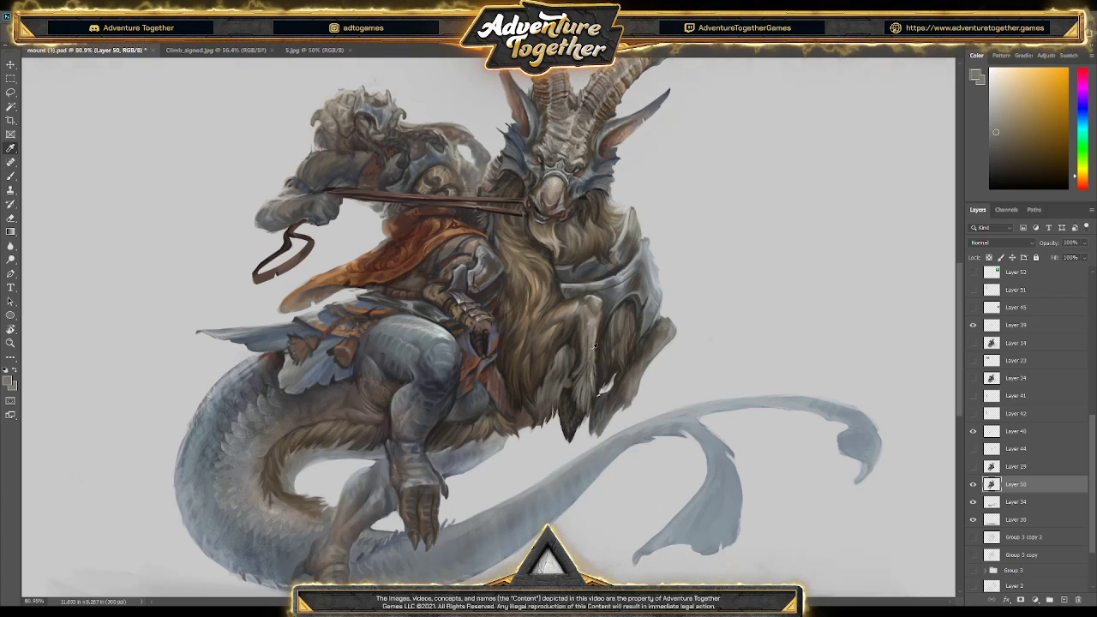
{"action": "left_click", "coordinate": [580, 390], "text": "alt"}
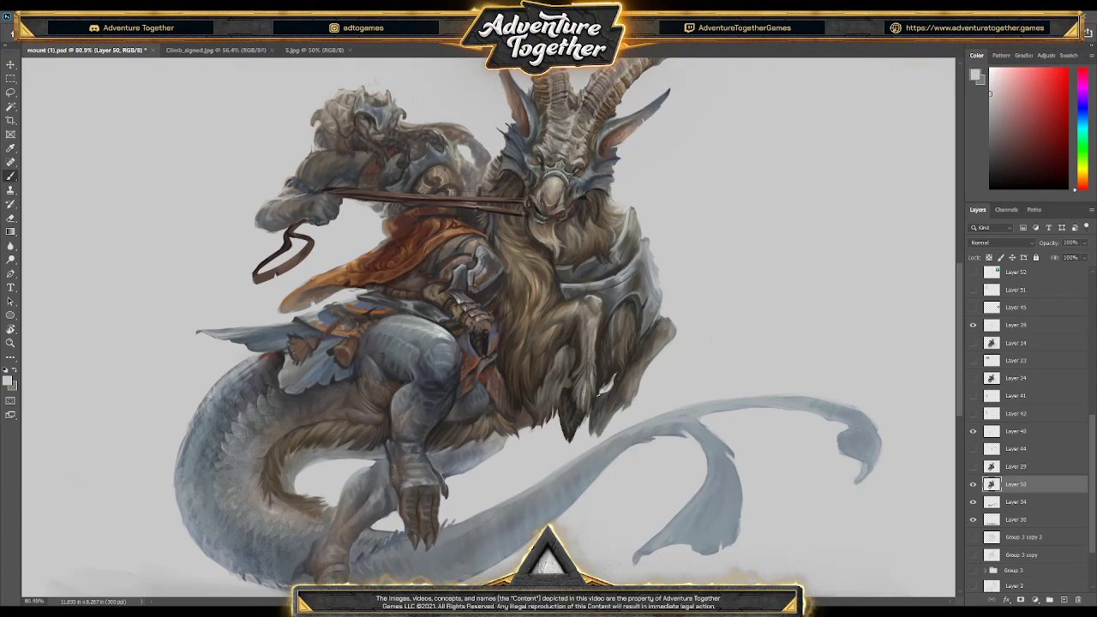
{"action": "left_click", "coordinate": [583, 391], "text": "alt"}
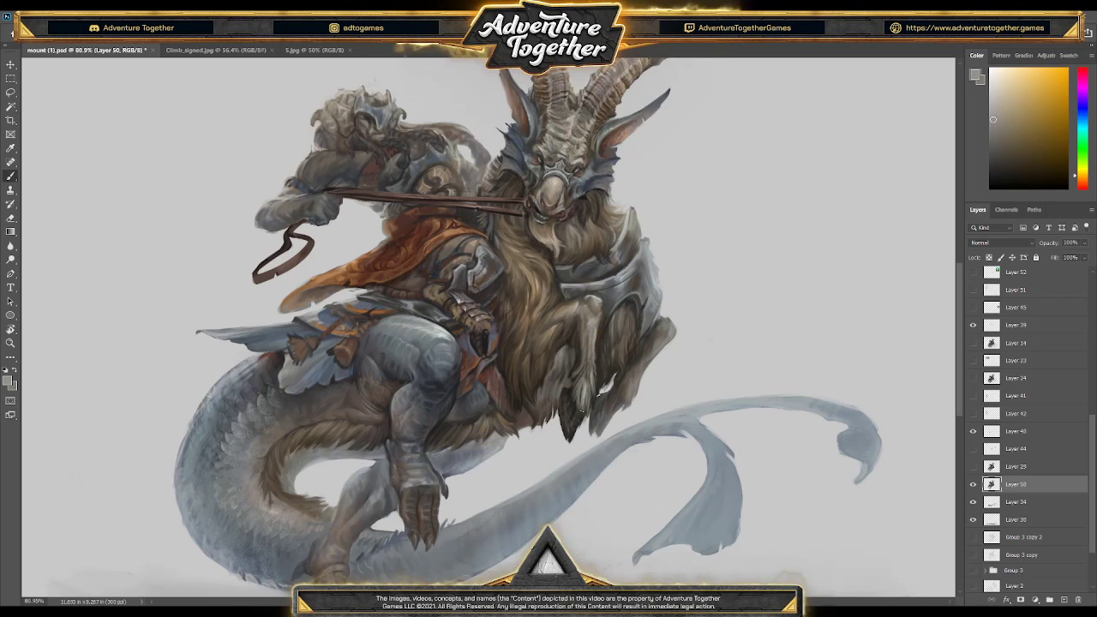
{"action": "left_click", "coordinate": [598, 390], "text": "alt"}
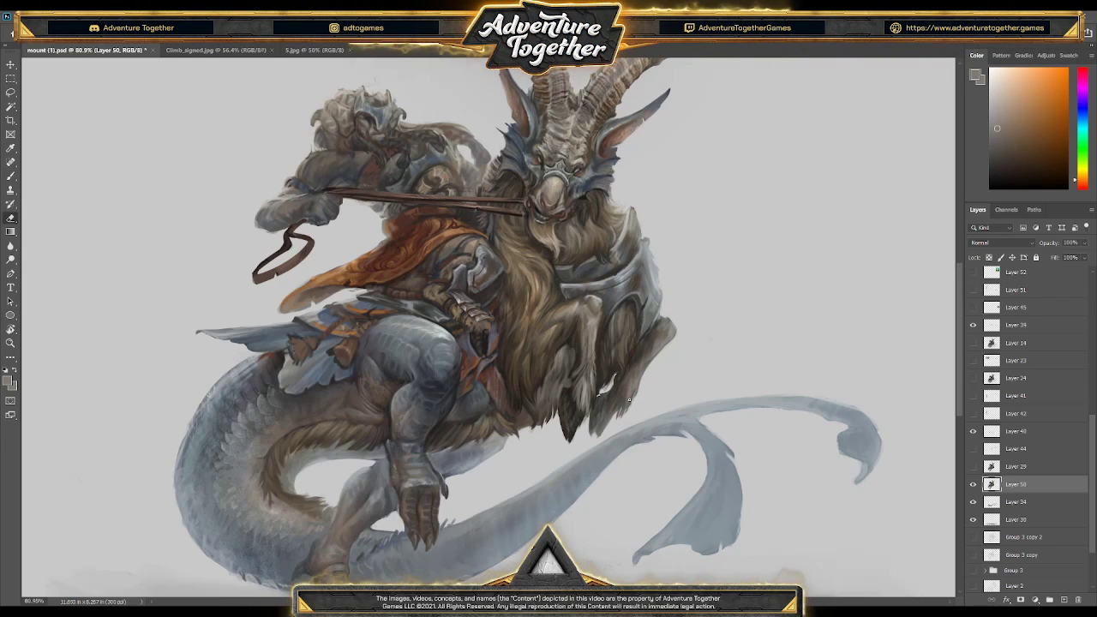
- Refine the lower fur of both goat forelegs with sampled dark brown and warm grey tones, erasing stray paint
{"action": "key", "text": "b"}
{"action": "left_click", "coordinate": [628, 400], "text": "alt"}
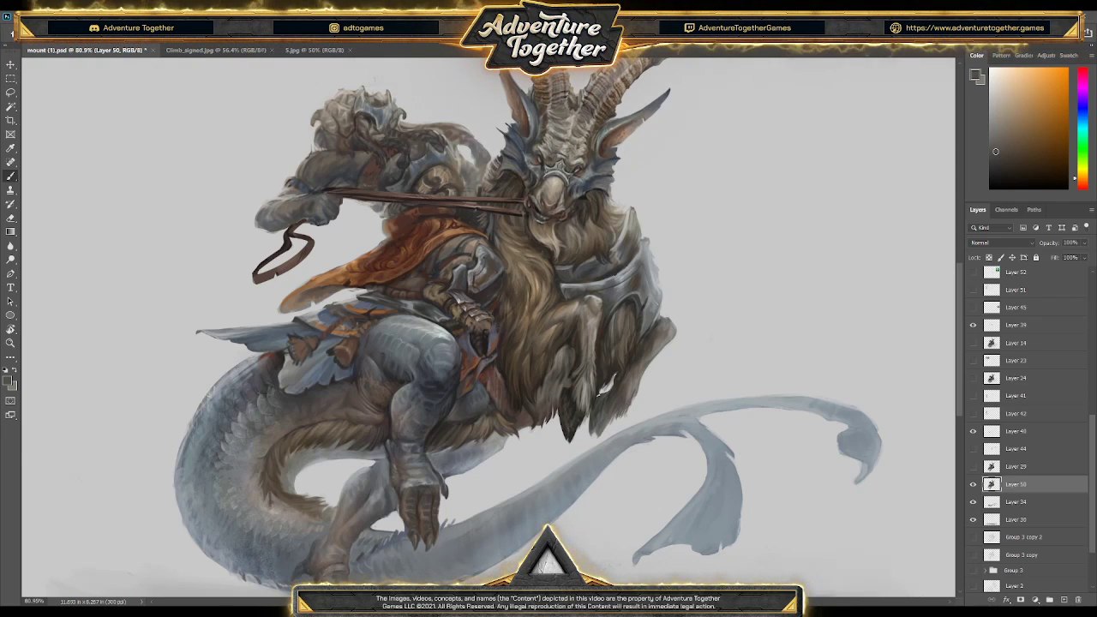
{"action": "key", "text": "e"}
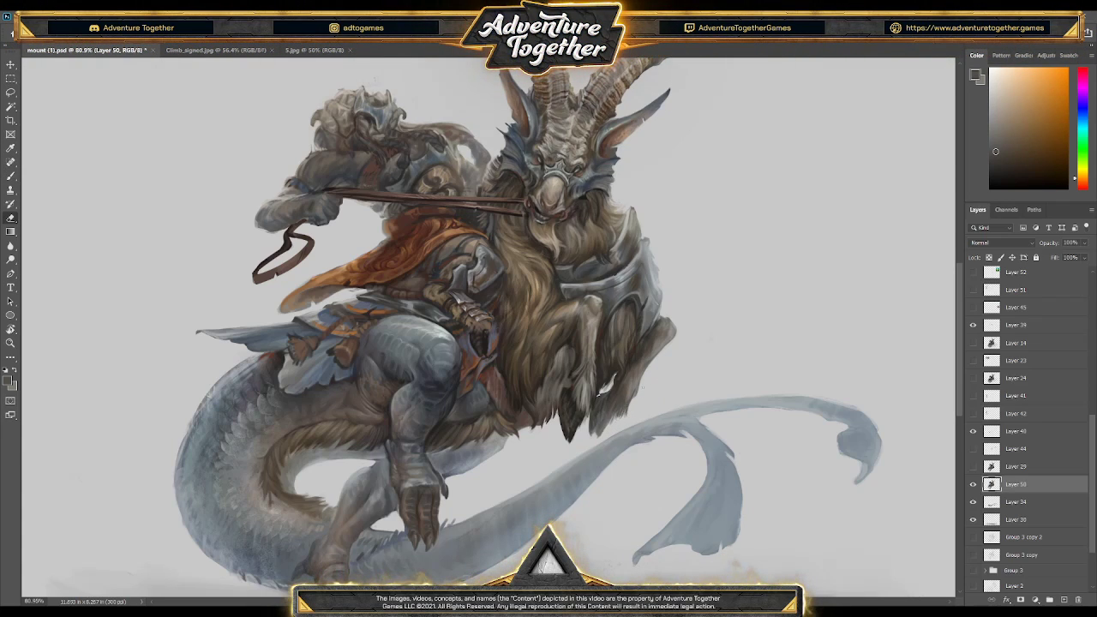
{"action": "left_click", "coordinate": [592, 363], "text": "alt"}
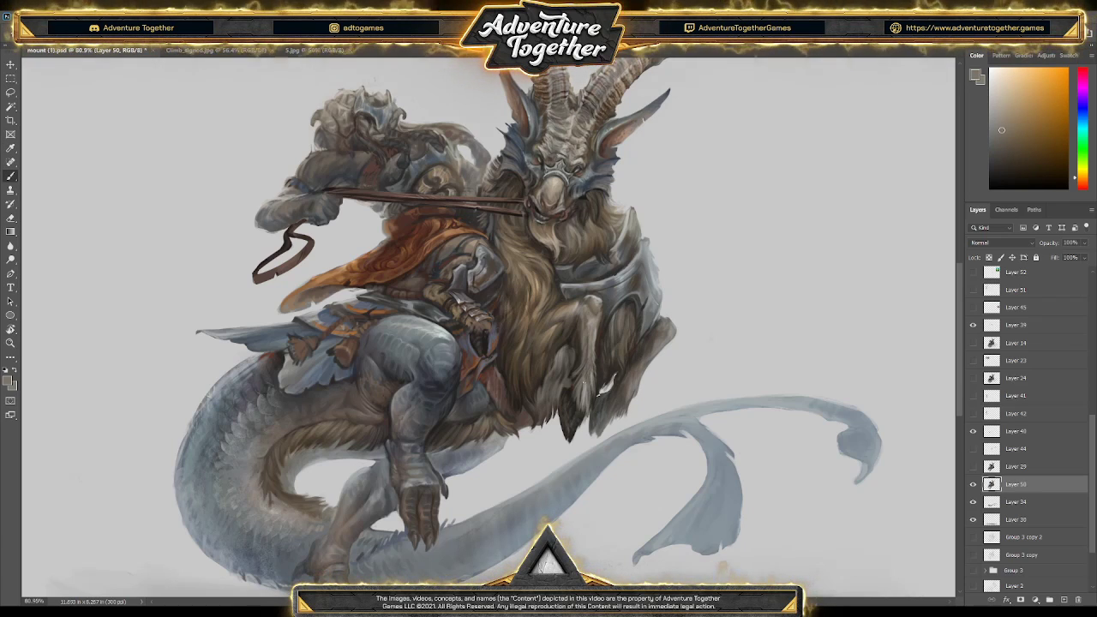
{"action": "left_click", "coordinate": [587, 372], "text": "alt"}
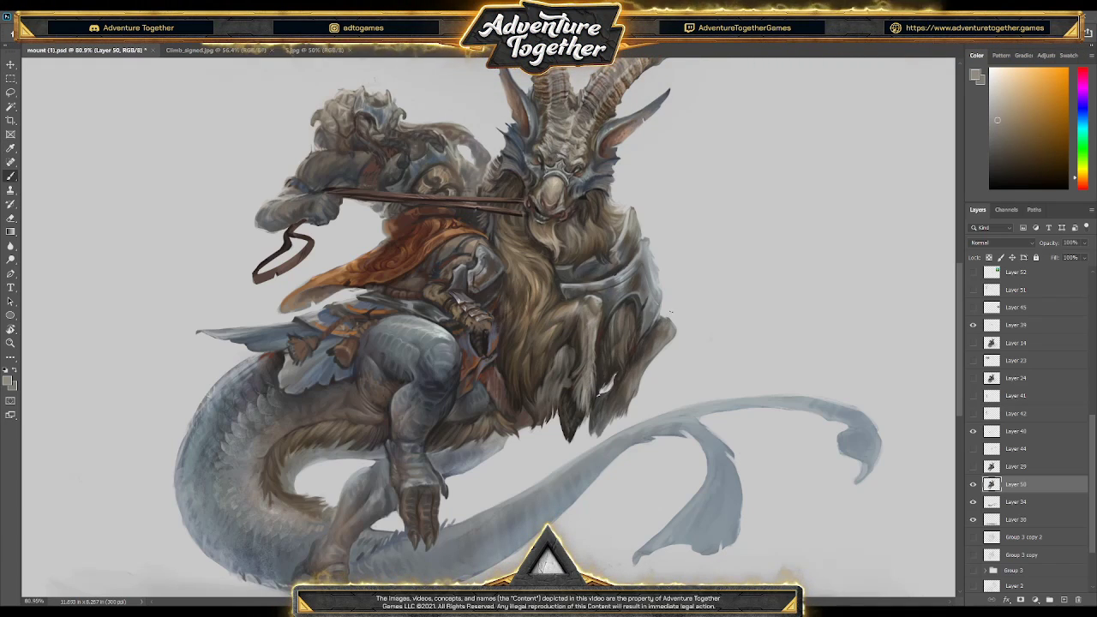
{"action": "left_click", "coordinate": [581, 386], "text": "alt"}
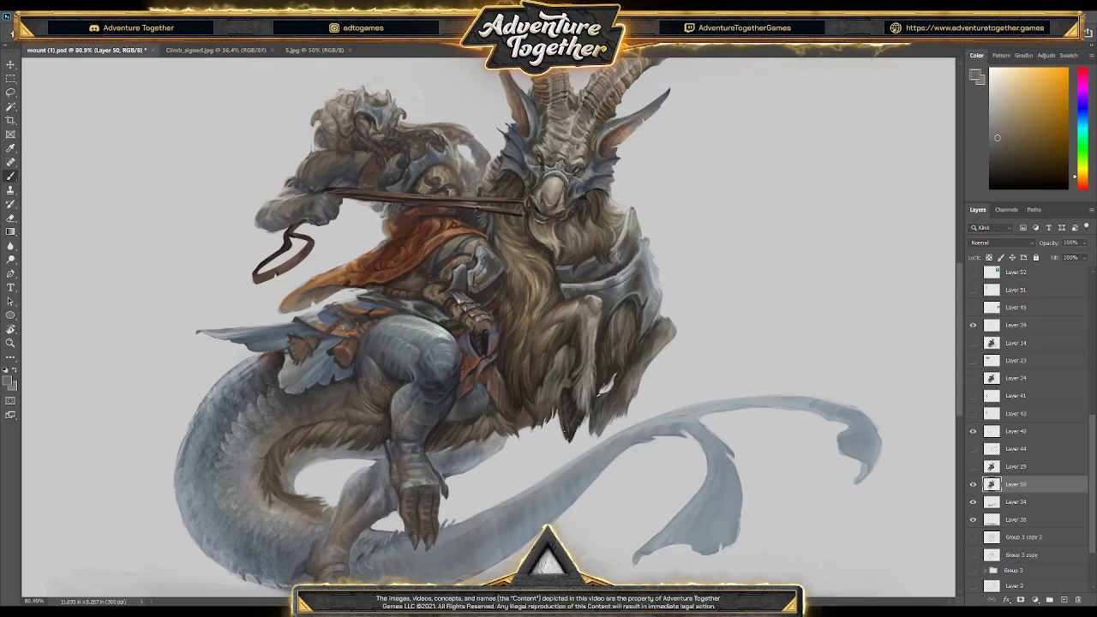
- Sharpen the tip and edges of the goat's near fore hoof with sampled background grey and dark brown
{"action": "left_click", "coordinate": [559, 435], "text": "alt"}
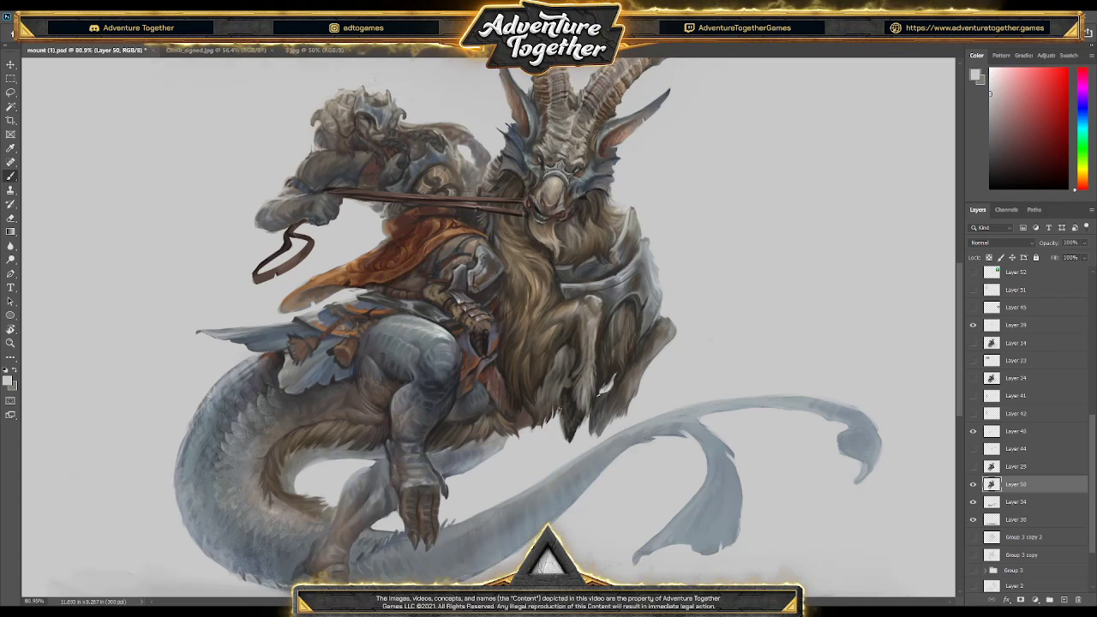
{"action": "key", "text": "x"}
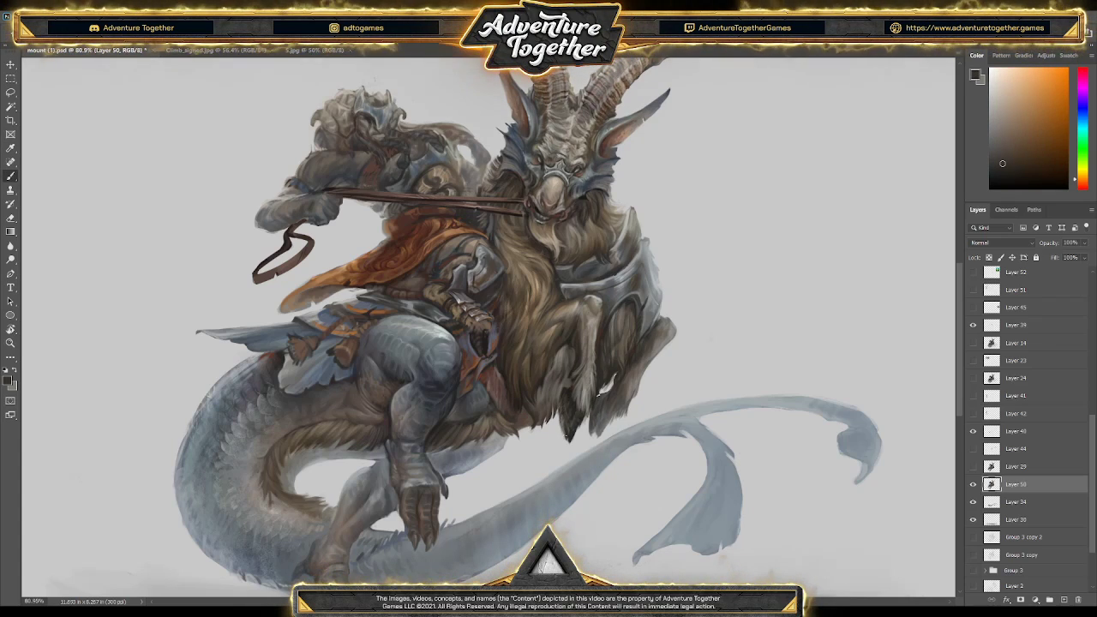
{"action": "key", "text": "x"}
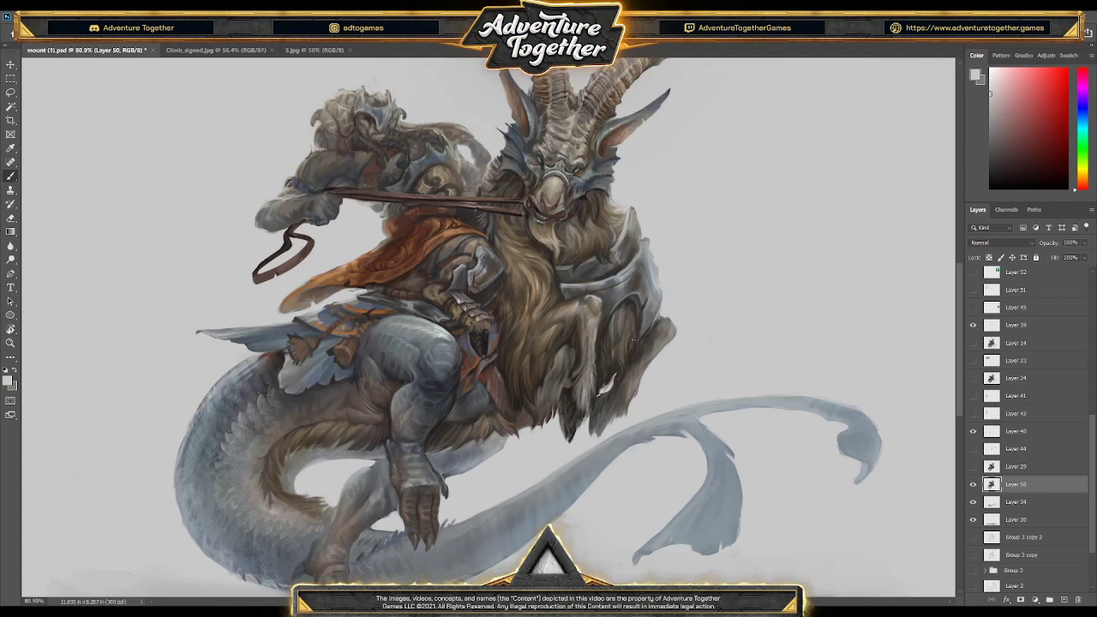
{"action": "left_click", "coordinate": [576, 415], "text": "alt"}
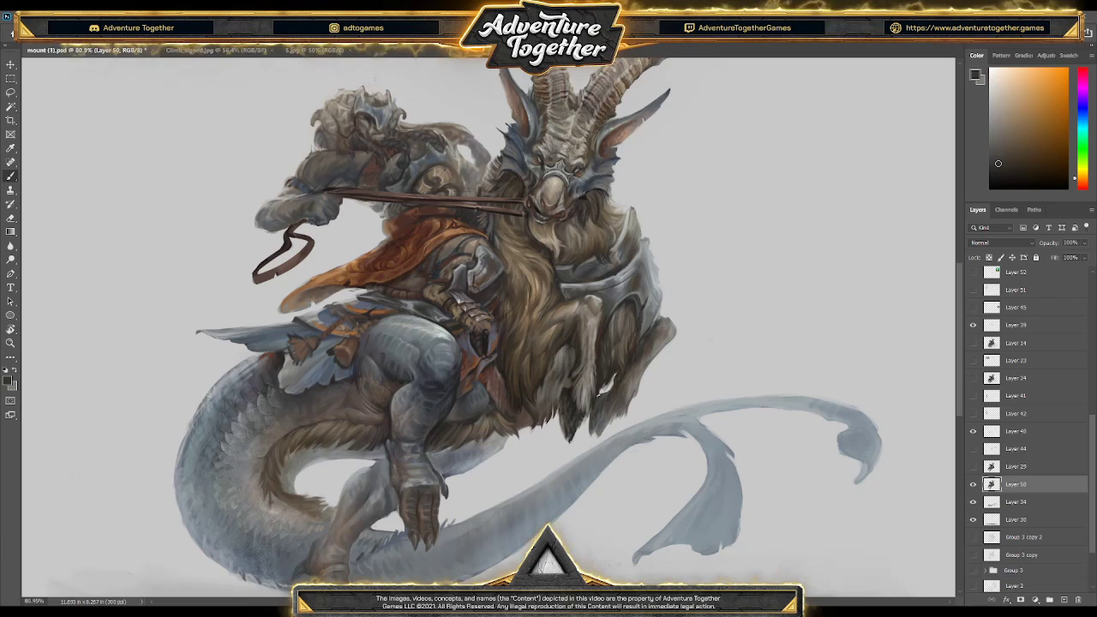
{"action": "key", "text": "x"}
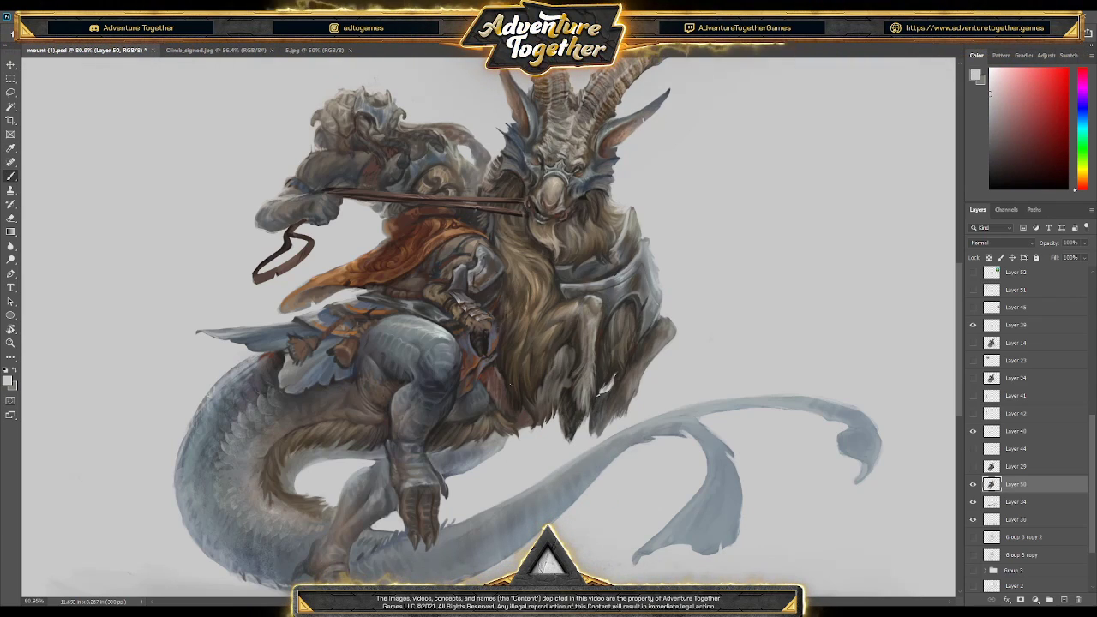
- Deepen the shadows in the goat's lower chest fur with a sampled near-black brown, and save the document
{"action": "left_click", "coordinate": [525, 400], "text": "alt"}
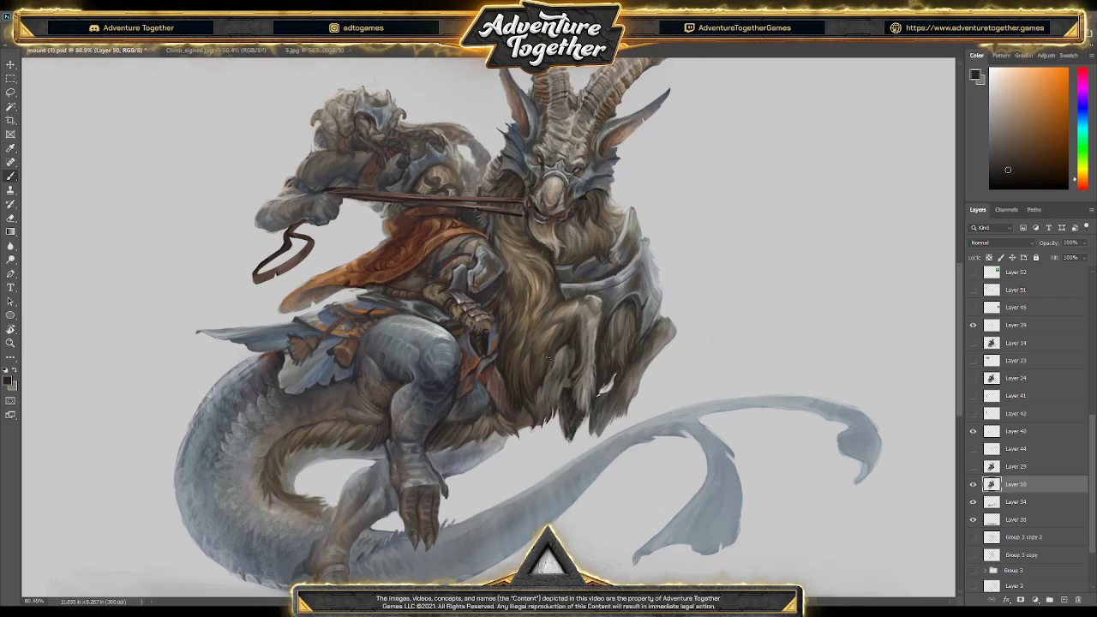
{"action": "scroll", "coordinate": [616, 370], "scroll_direction": "down", "scroll_amount": 2}
{"action": "scroll", "coordinate": [616, 369], "scroll_direction": "down", "scroll_amount": 2}
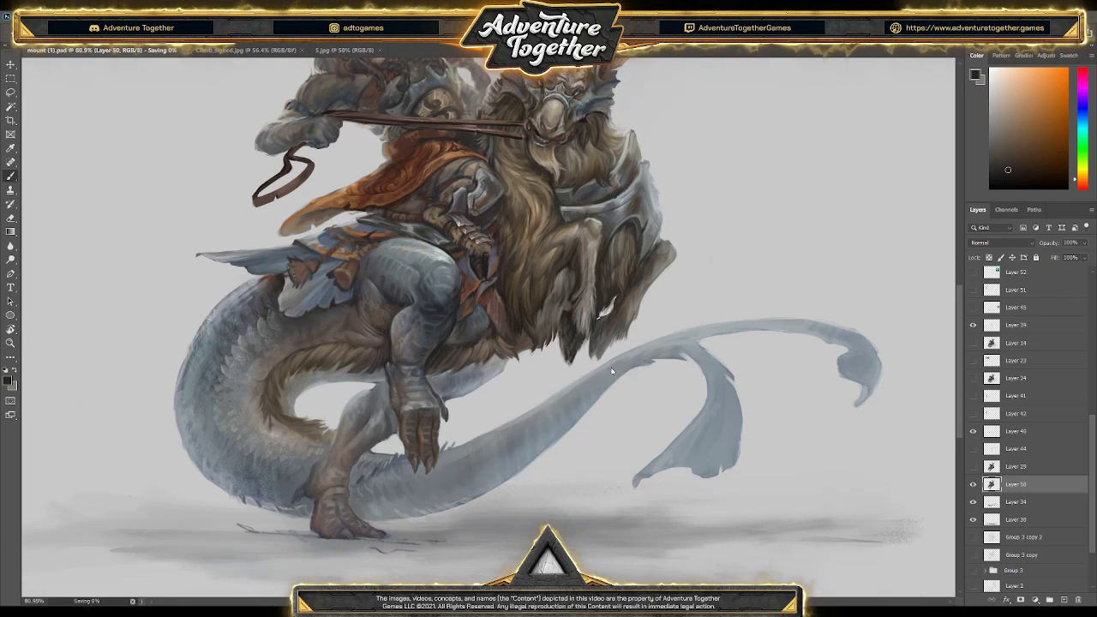
- Save the document and touch up the serpent tail beside the rider's planted foot with a sampled dark blue-grey
{"action": "key", "text": "alt"}
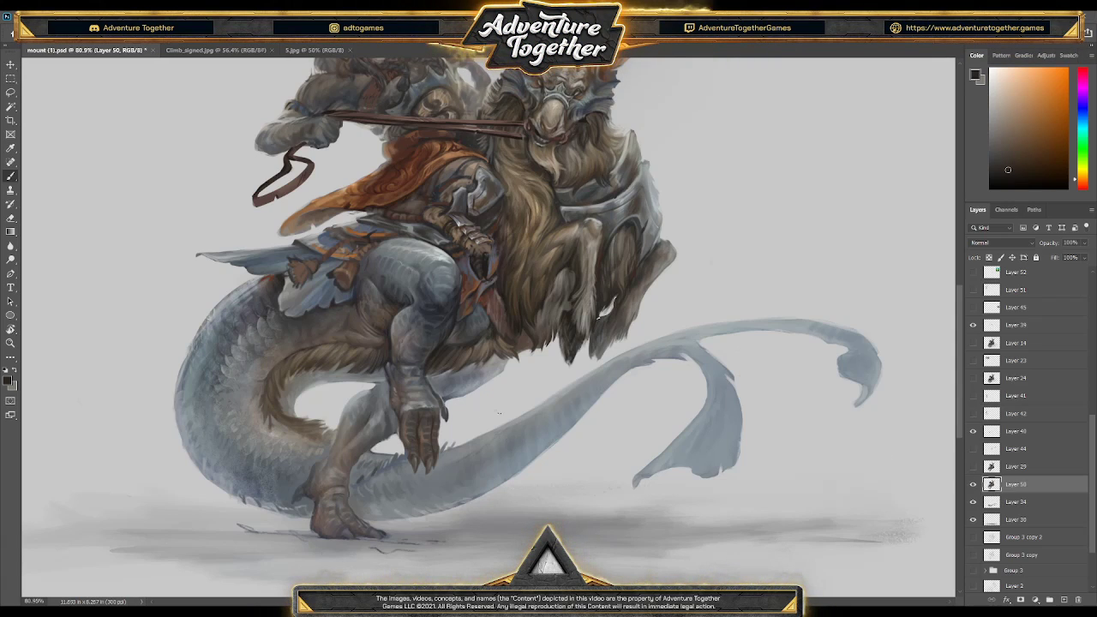
{"action": "key", "text": "alt"}
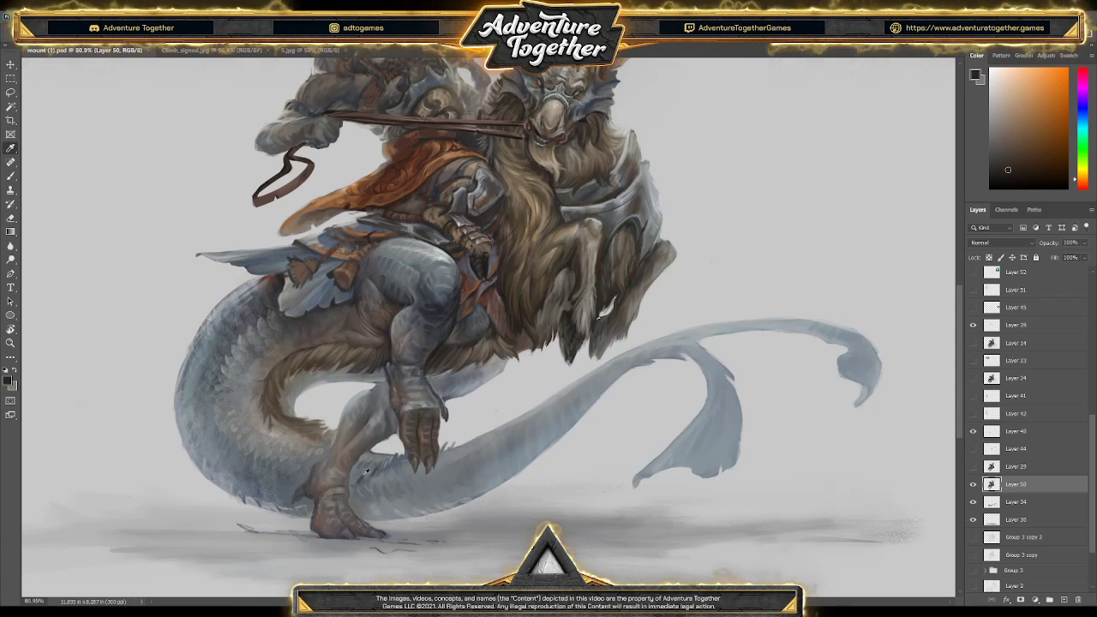
{"action": "left_click", "coordinate": [366, 472], "text": "alt"}
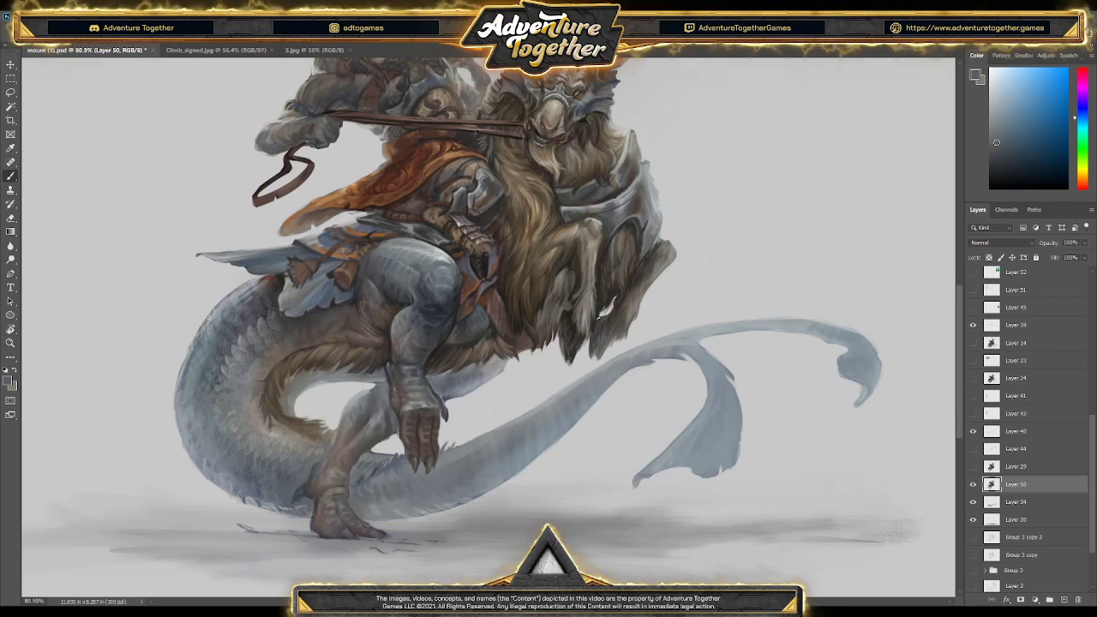
- Refine the rider's knee highlights with sampled pale green-greys and shade the claws of the raised foot with a sampled near-black
{"action": "scroll", "coordinate": [480, 485], "scroll_direction": "up", "scroll_amount": 1}
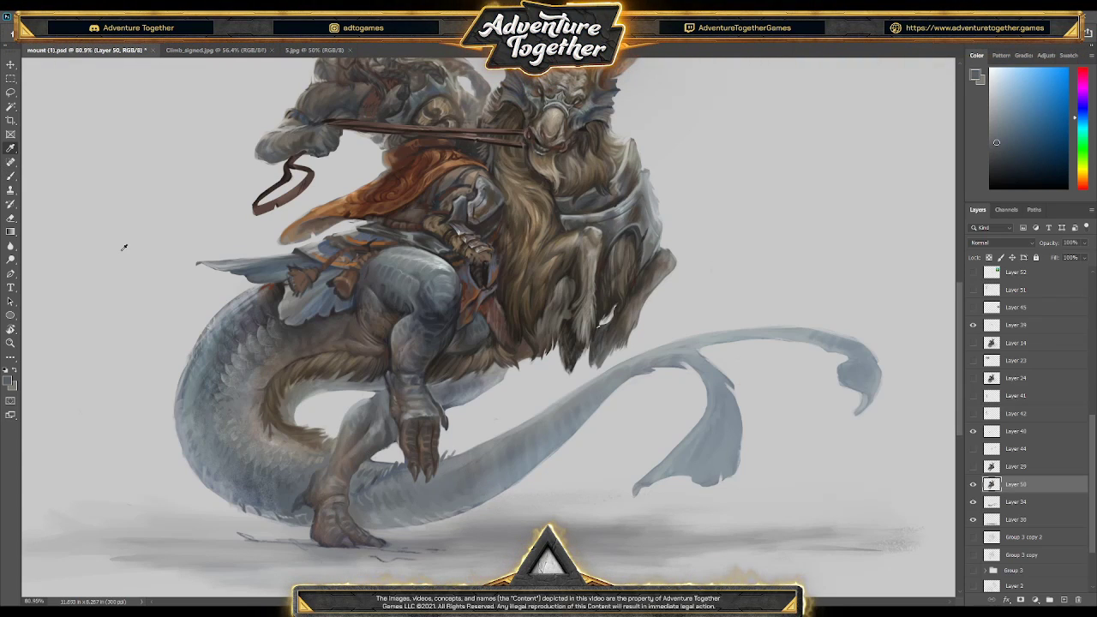
{"action": "left_click", "coordinate": [445, 265], "text": "alt"}
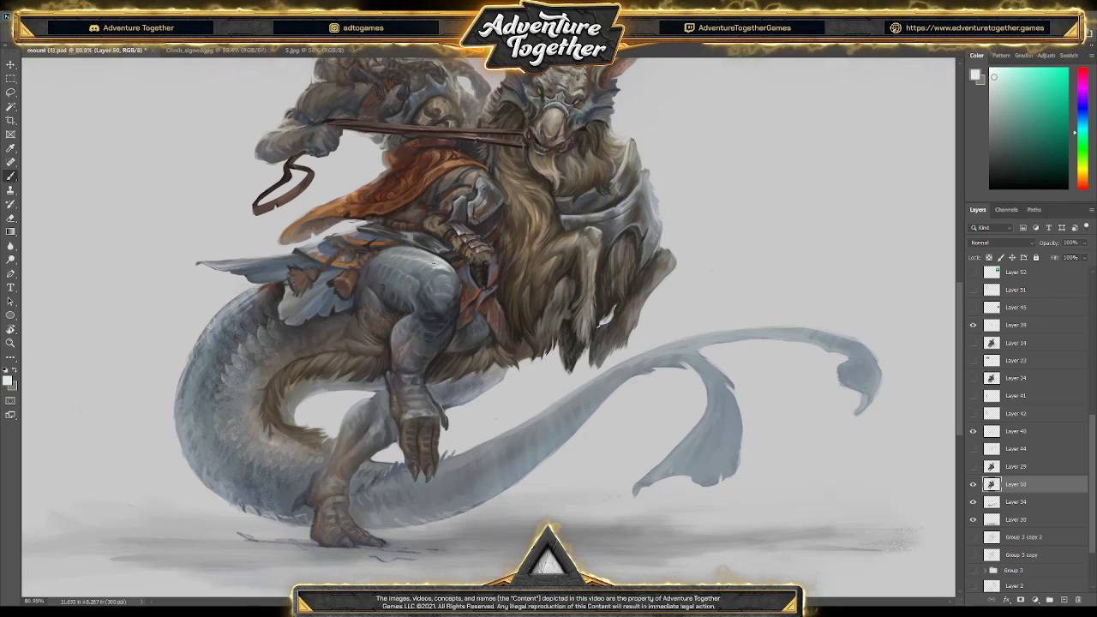
{"action": "left_click", "coordinate": [441, 261], "text": "alt"}
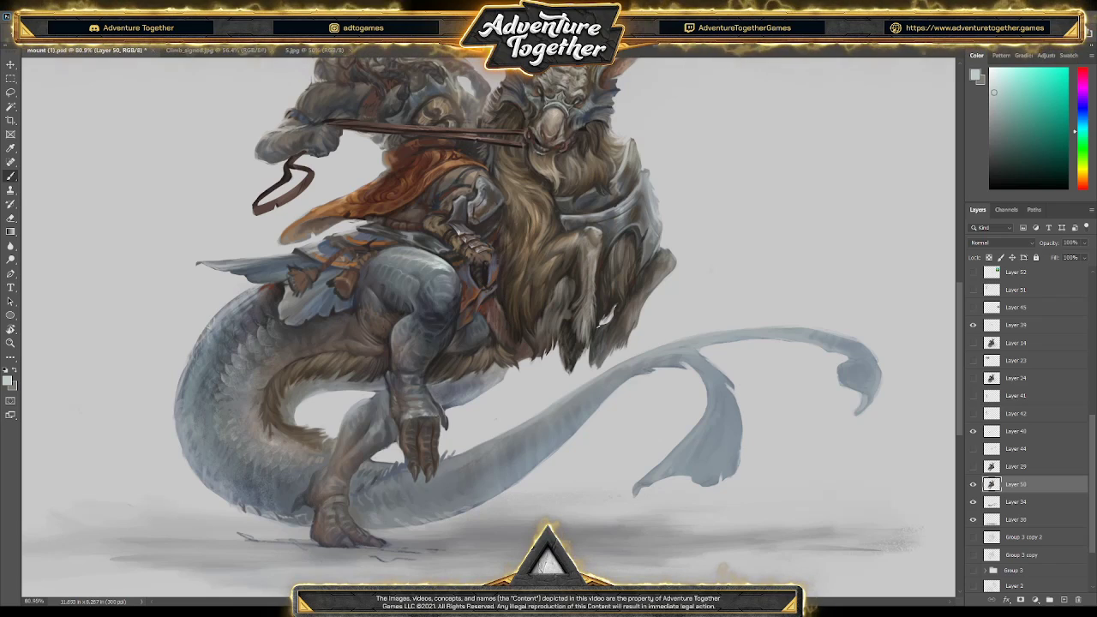
{"action": "key", "text": "i"}
{"action": "left_click", "coordinate": [420, 448]}
{"action": "key", "text": "b"}
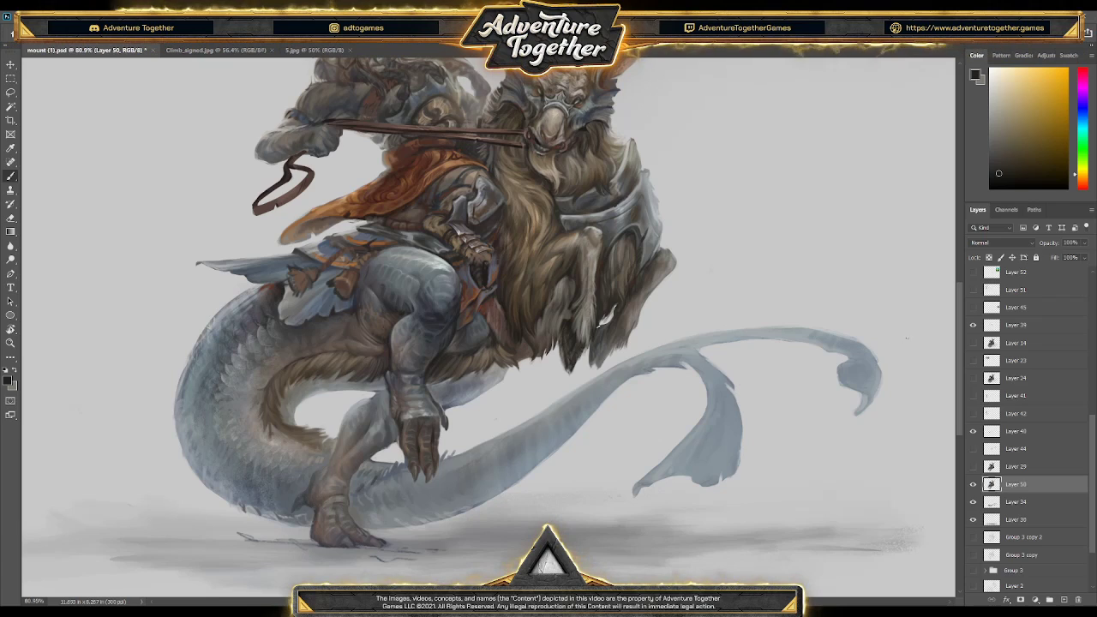
- Refine the shape and shading of the goat's fore hooves with sampled dark browns and mid grey, erasing stray paint
{"action": "left_click_drag", "start_coordinate": [960, 393], "coordinate": [961, 362]}
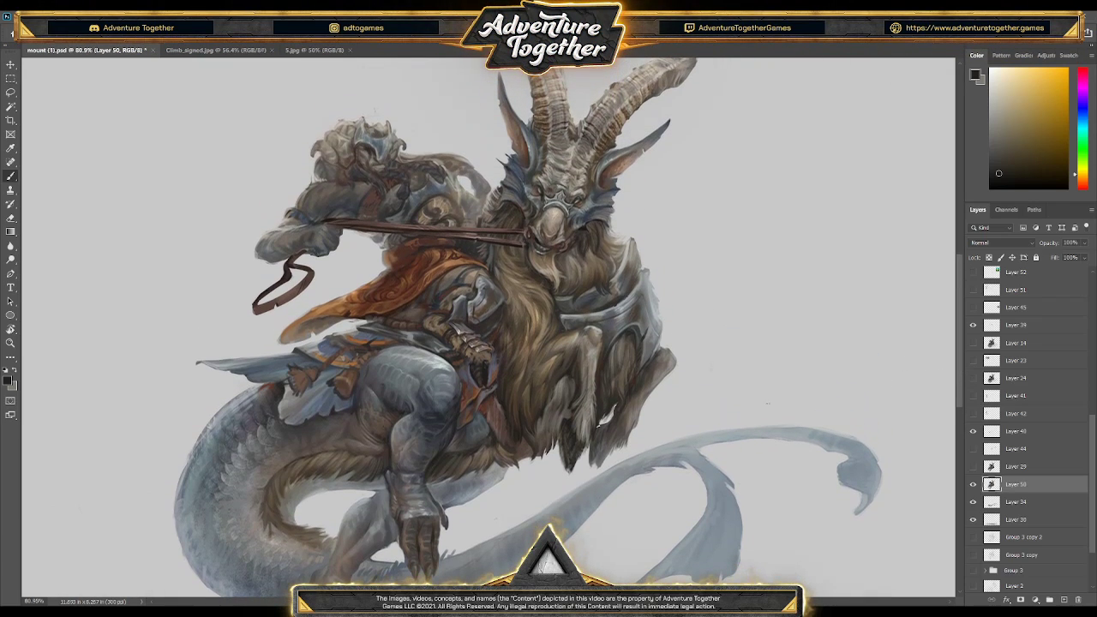
{"action": "key", "text": "e"}
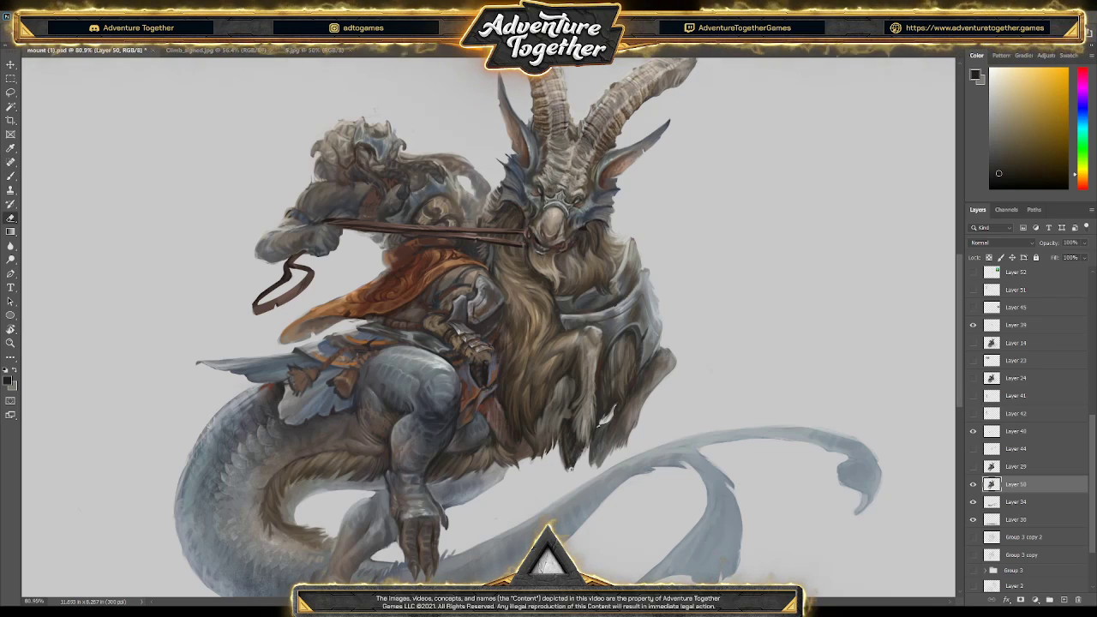
{"action": "key", "text": "b"}
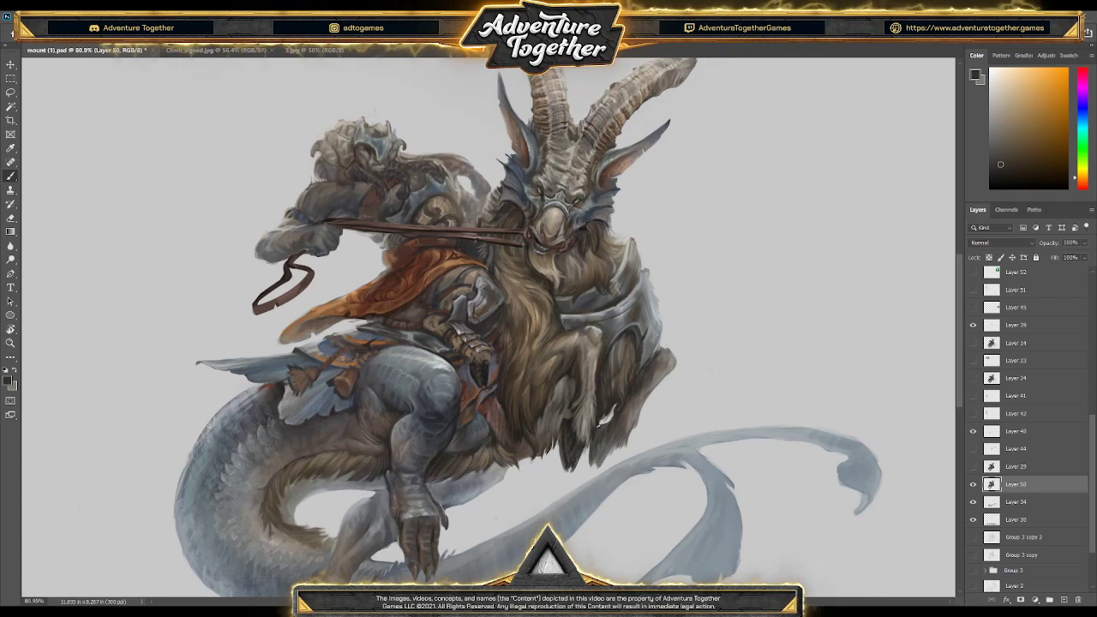
{"action": "left_click", "coordinate": [600, 453], "text": "alt"}
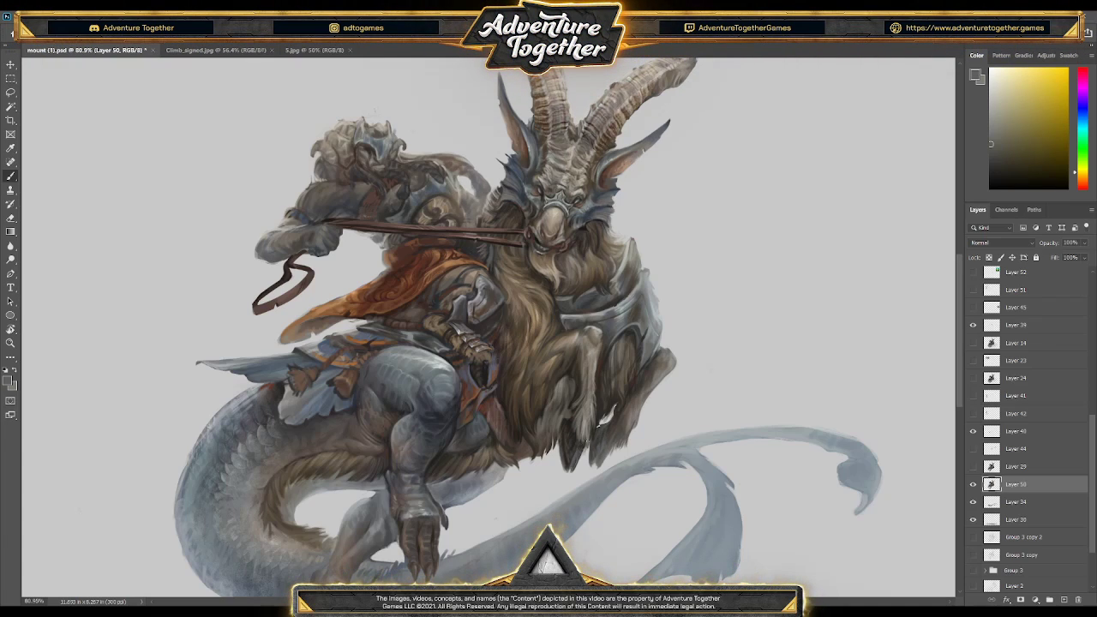
{"action": "left_click", "coordinate": [572, 441], "text": "alt"}
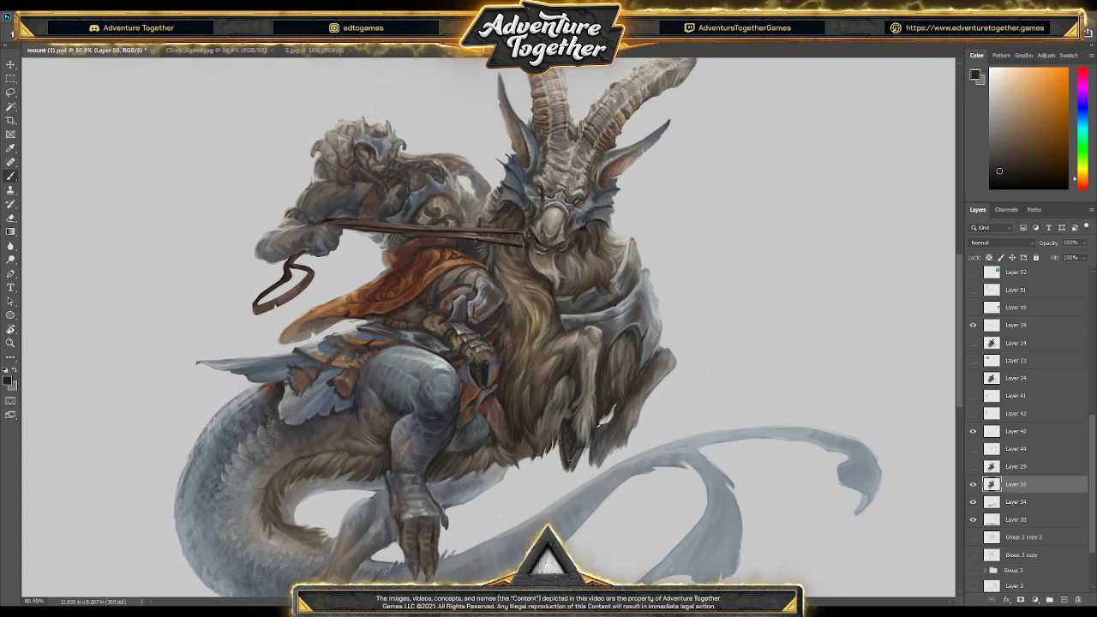
- Darken the goat's fore hooves and the fur just above them with sampled near-black browns, erasing stray paint
{"action": "left_click_drag", "start_coordinate": [599, 422], "coordinate": [595, 434]}
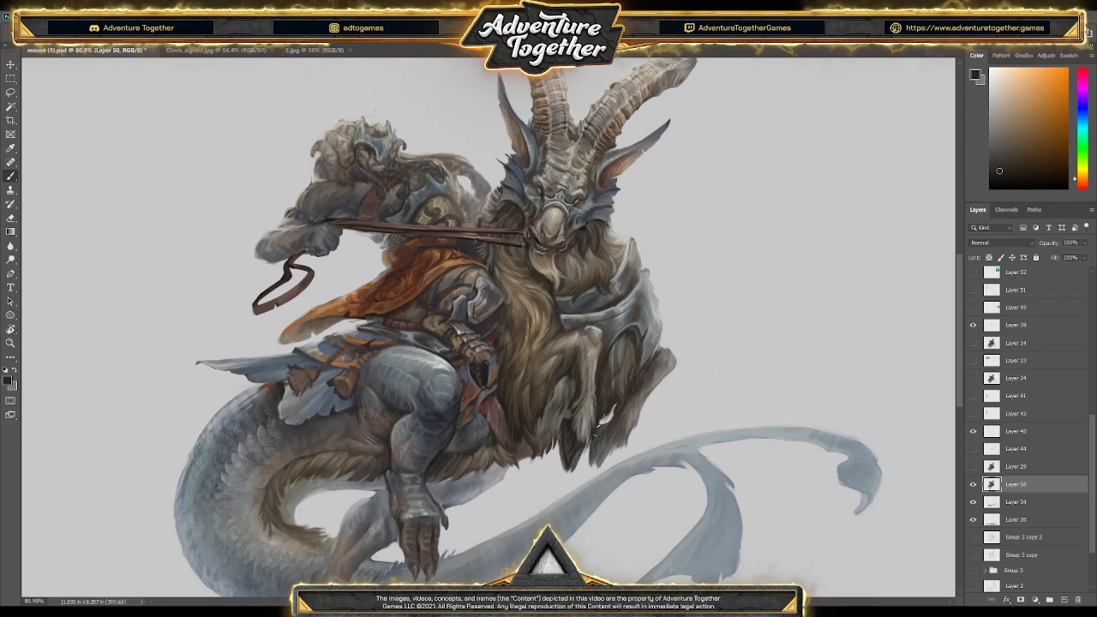
{"action": "left_click", "coordinate": [564, 421], "text": "alt"}
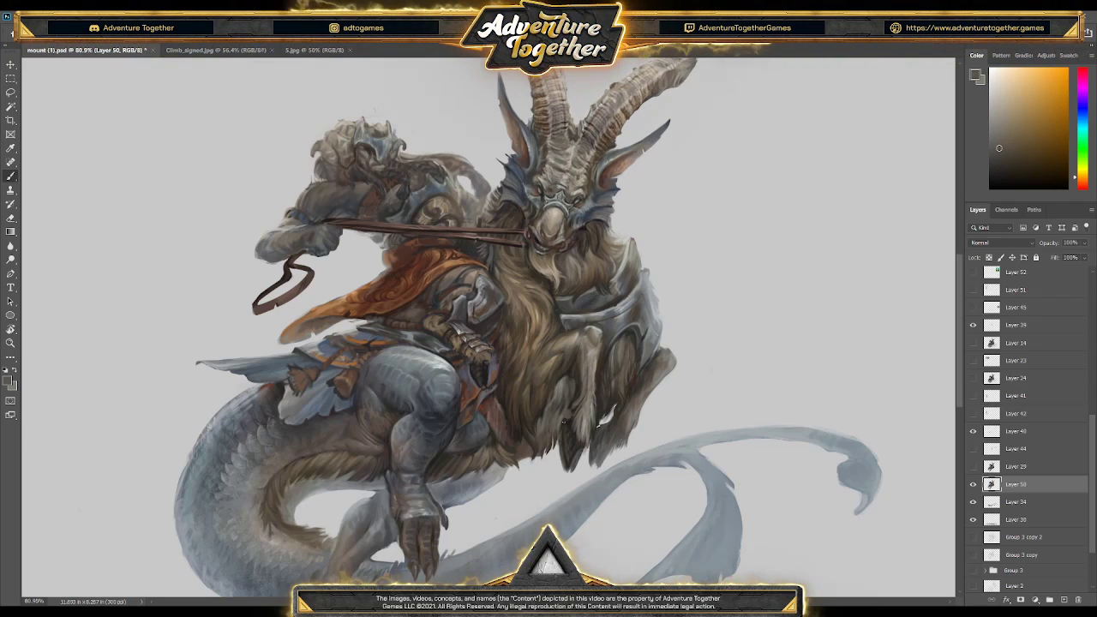
{"action": "left_click", "coordinate": [564, 434], "text": "alt"}
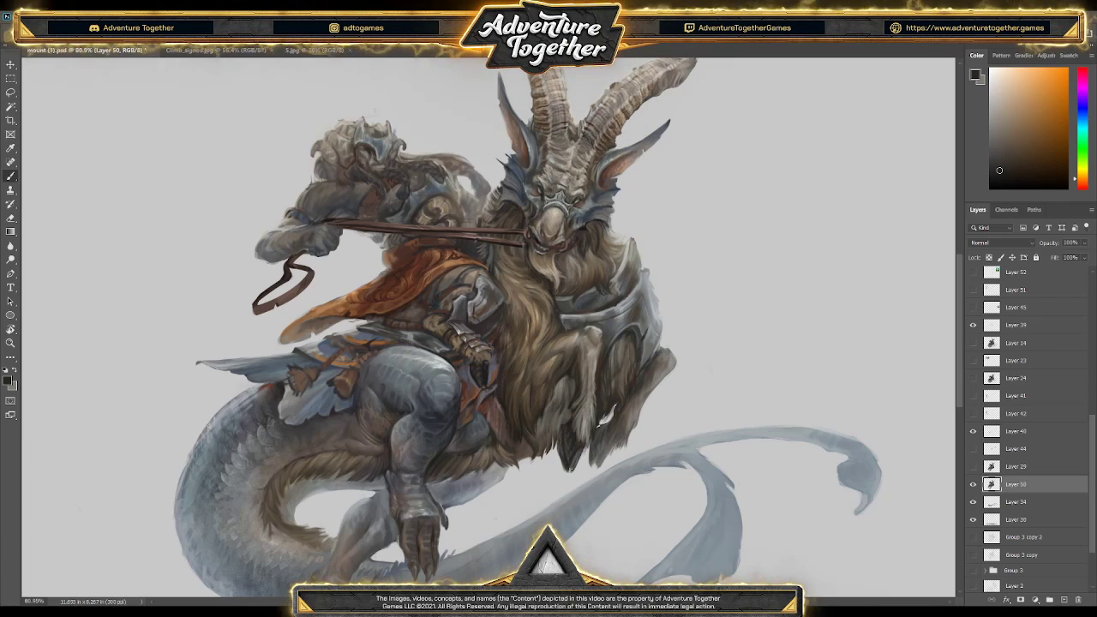
{"action": "key", "text": "e"}
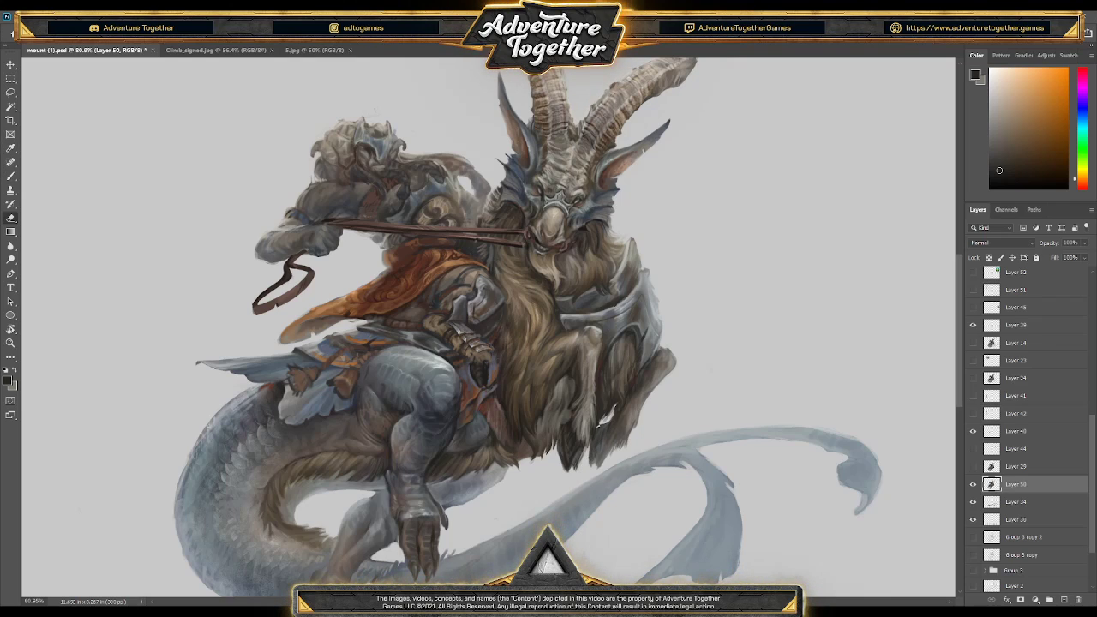
{"action": "left_click", "coordinate": [570, 433], "text": "alt"}
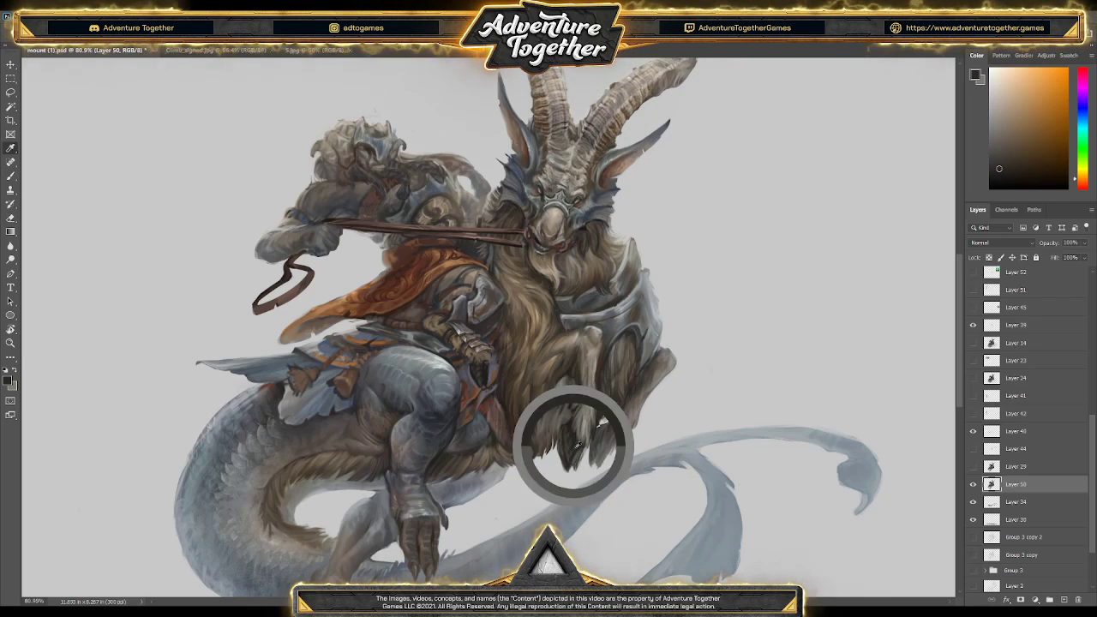
{"action": "left_click", "coordinate": [570, 459], "text": "alt"}
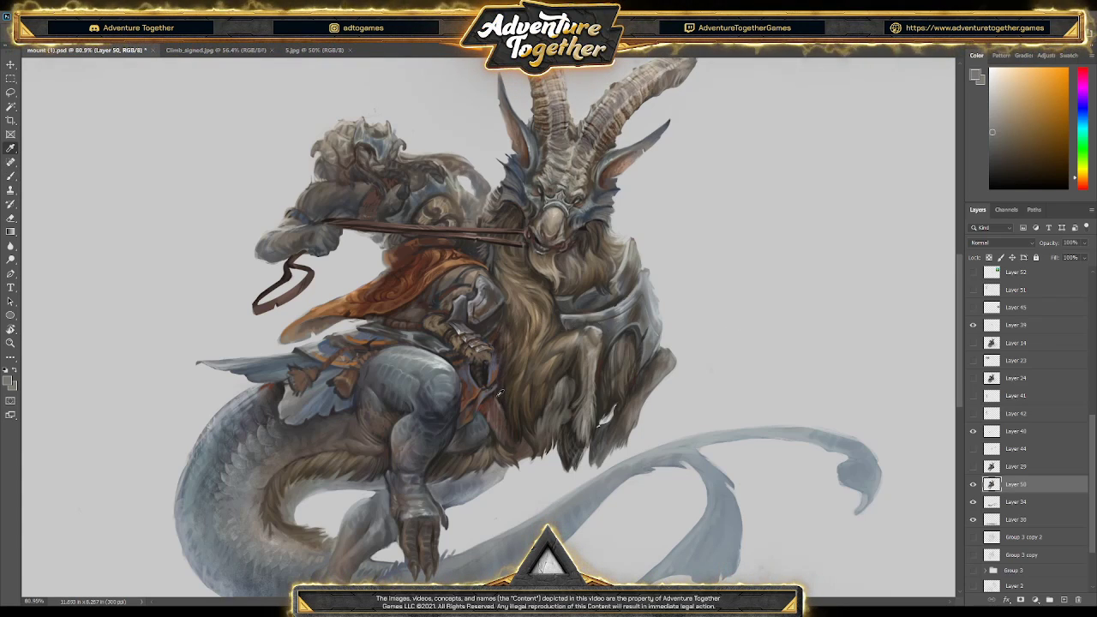
- Refine the dark hilt below the rider's gauntlet with sampled near-black, purple-grey and dark blue-grey
{"action": "left_click", "coordinate": [482, 417], "text": "alt"}
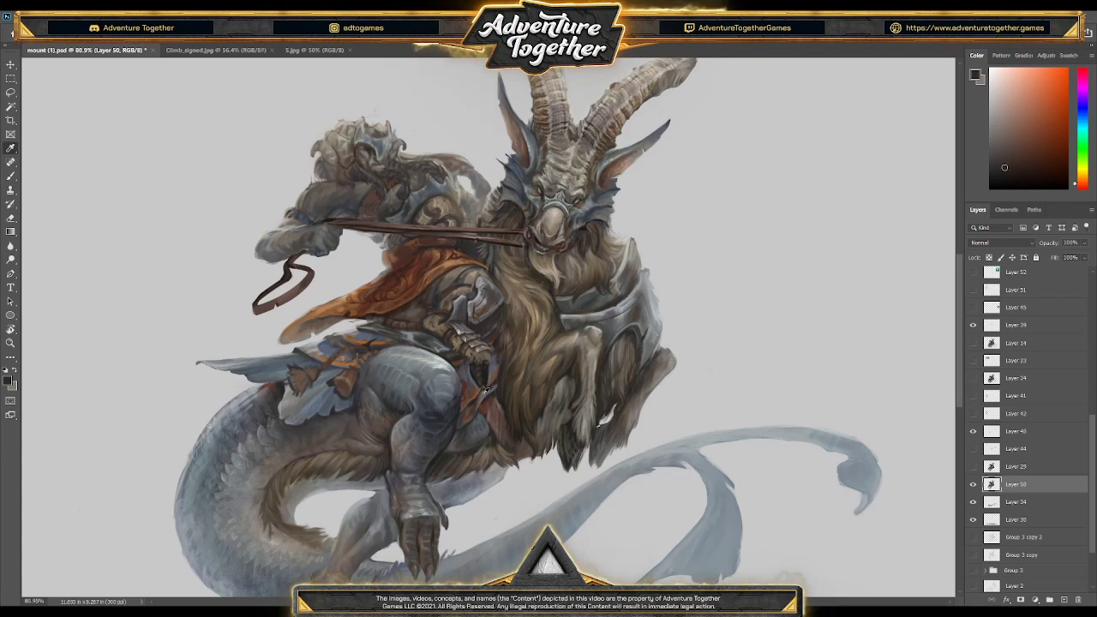
{"action": "left_click", "coordinate": [486, 391], "text": "alt"}
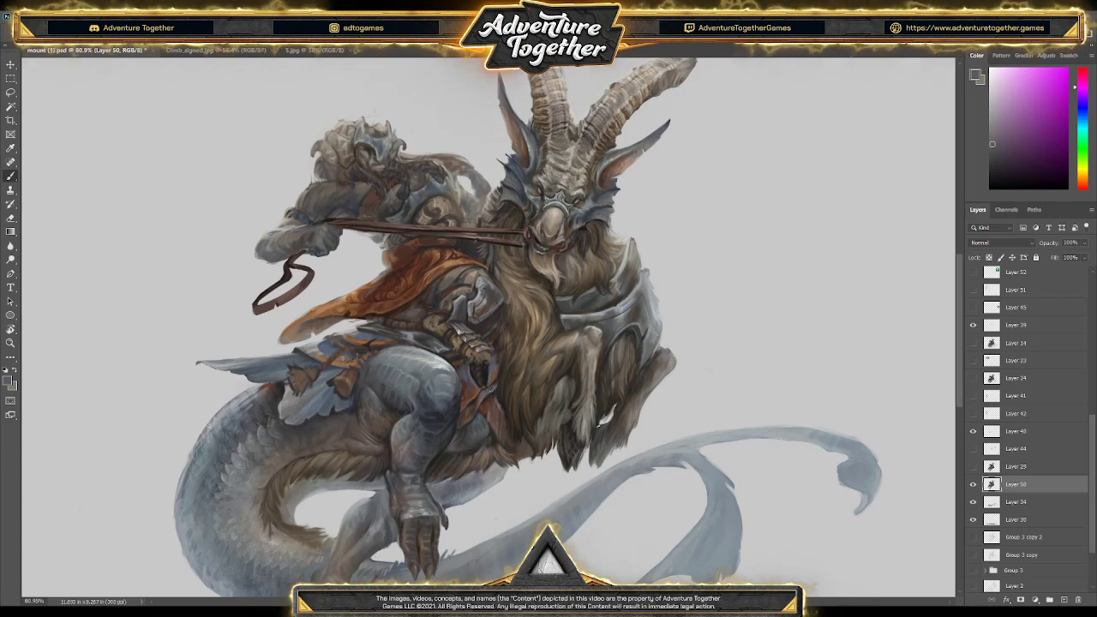
{"action": "left_click", "coordinate": [481, 372], "text": "alt"}
{"action": "left_click", "coordinate": [468, 378], "text": "alt"}
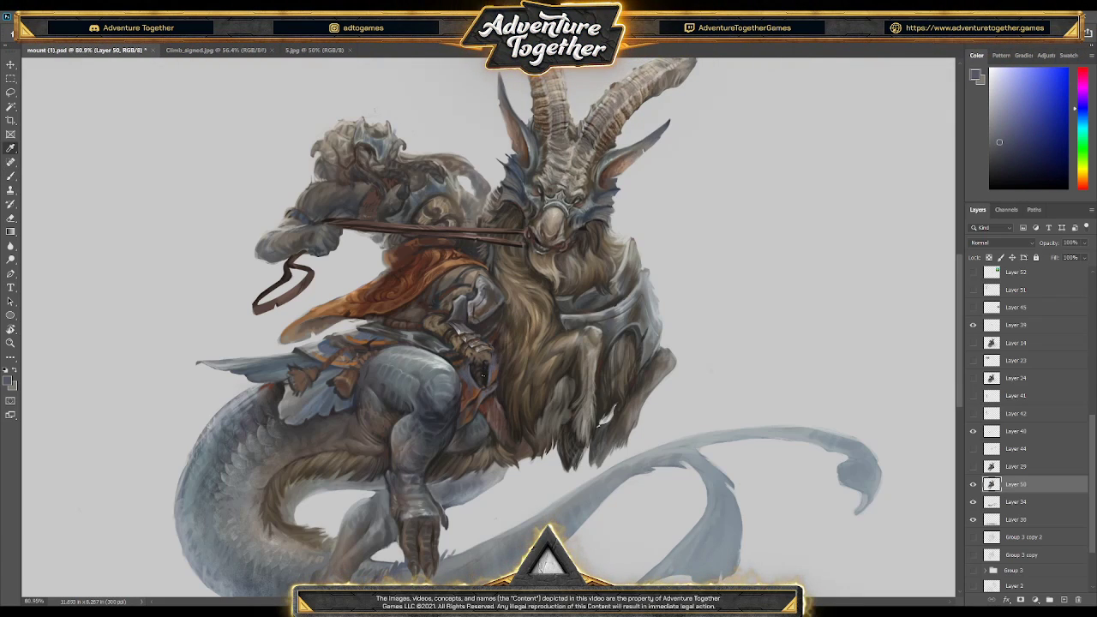
- Shade the red cloth hanging beside the rider's knee with sampled reddish browns, touch up the adjacent fur, and save the document
{"action": "left_click", "coordinate": [491, 369], "text": "alt"}
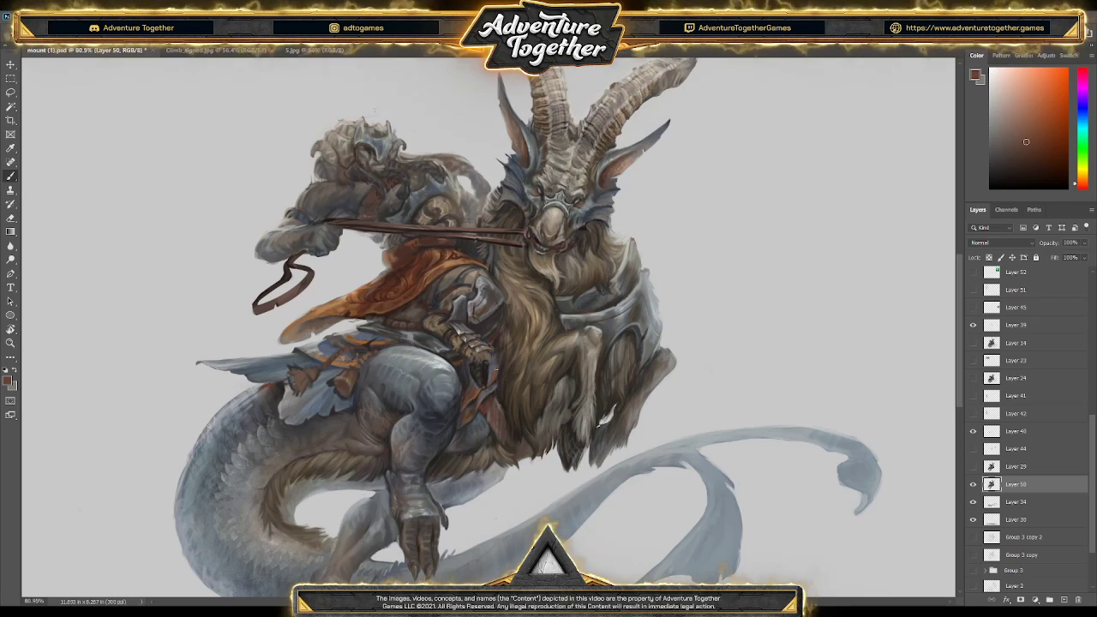
{"action": "left_click", "coordinate": [570, 370], "text": "alt"}
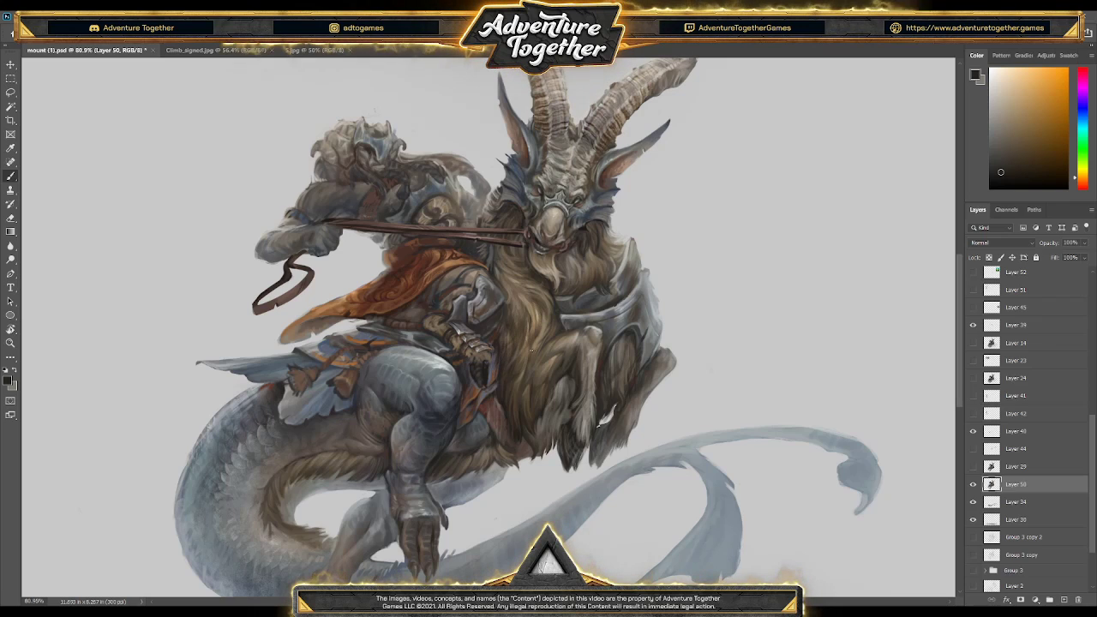
{"action": "left_click", "coordinate": [492, 419], "text": "alt"}
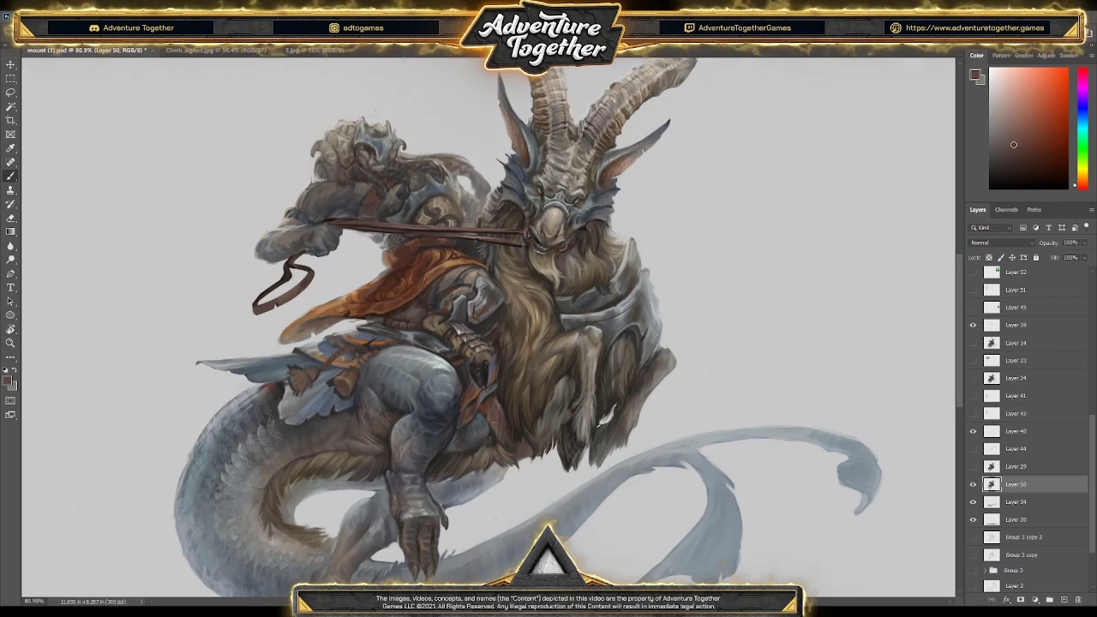
{"action": "left_click", "coordinate": [485, 403], "text": "alt"}
{"action": "key", "text": "alt"}
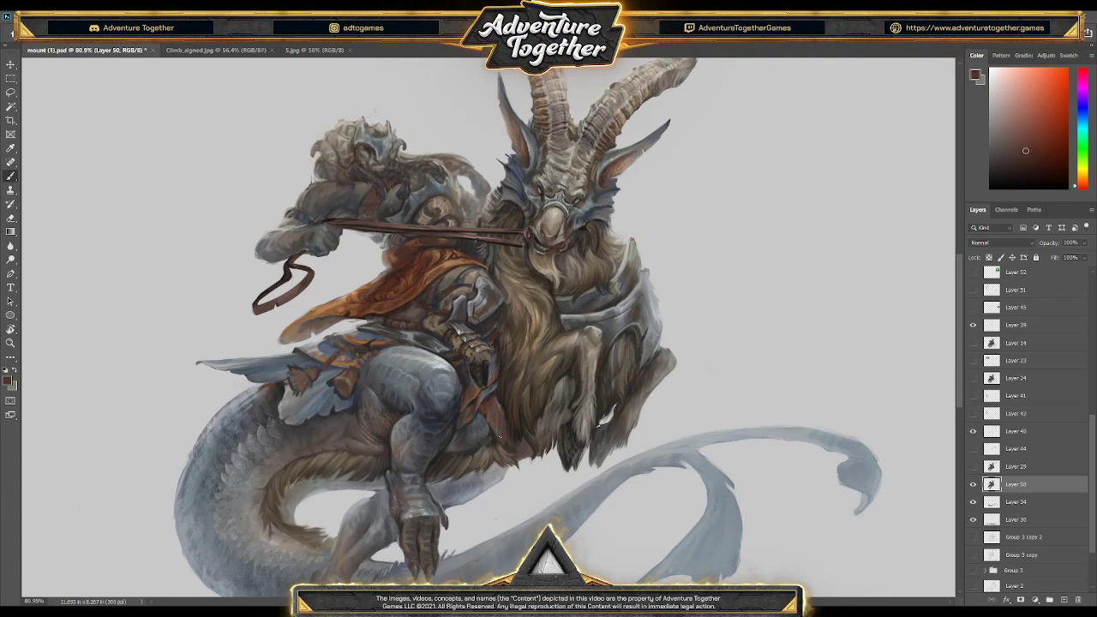
{"action": "left_click", "coordinate": [529, 457], "text": "alt"}
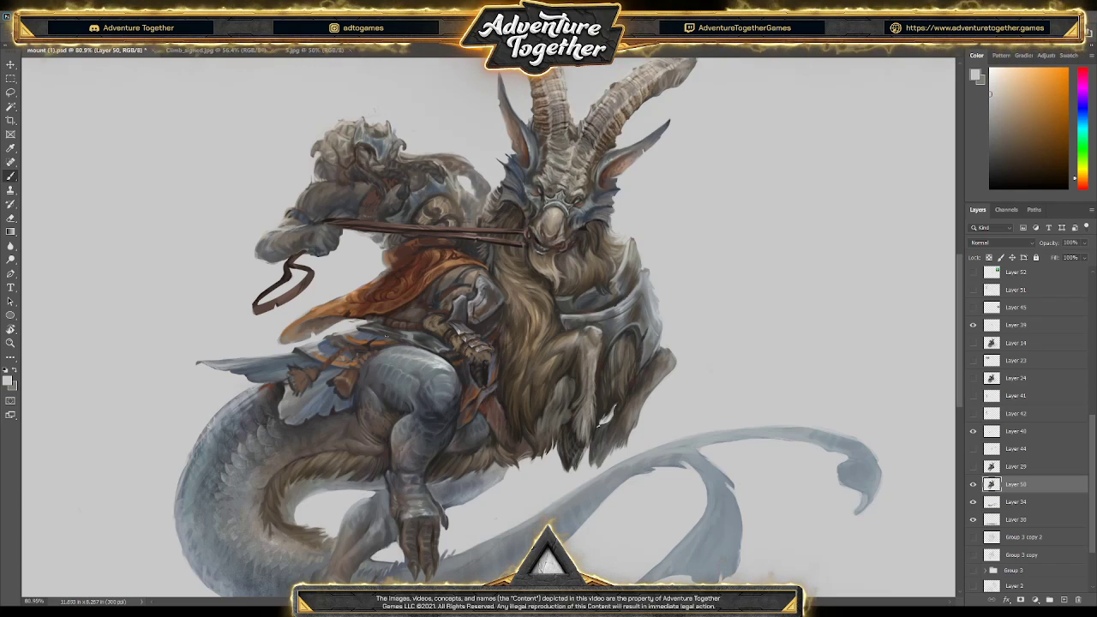
{"action": "left_click", "coordinate": [306, 333], "text": "alt"}
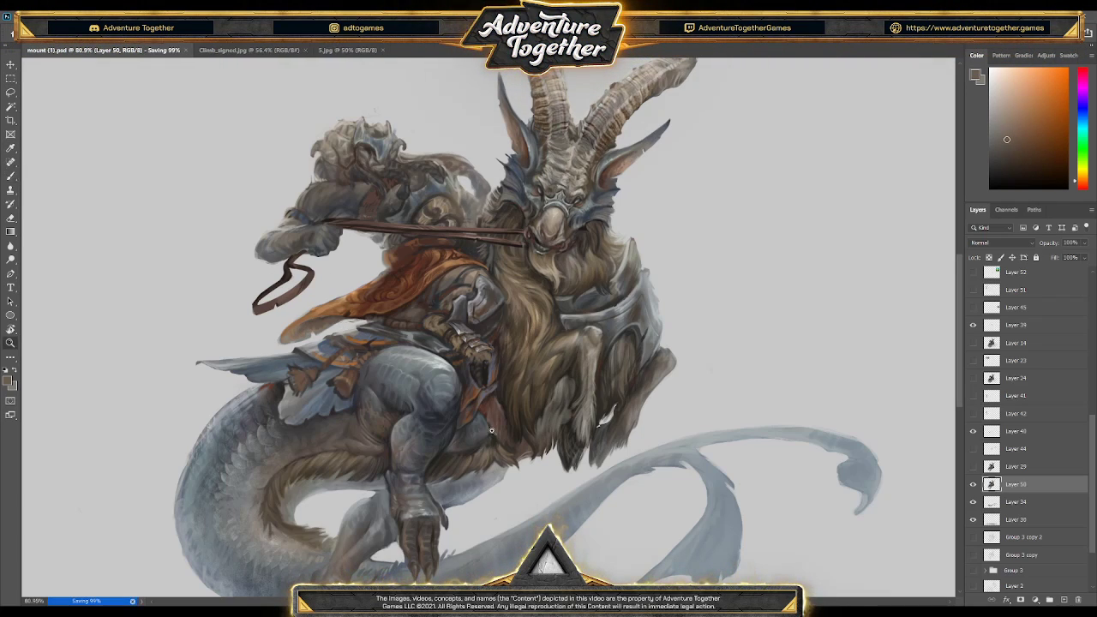
- Touch up the upper part of the goat's nearer raised foreleg with a sampled warm grey, and save the document
{"action": "left_click_drag", "start_coordinate": [557, 446], "coordinate": [524, 503]}
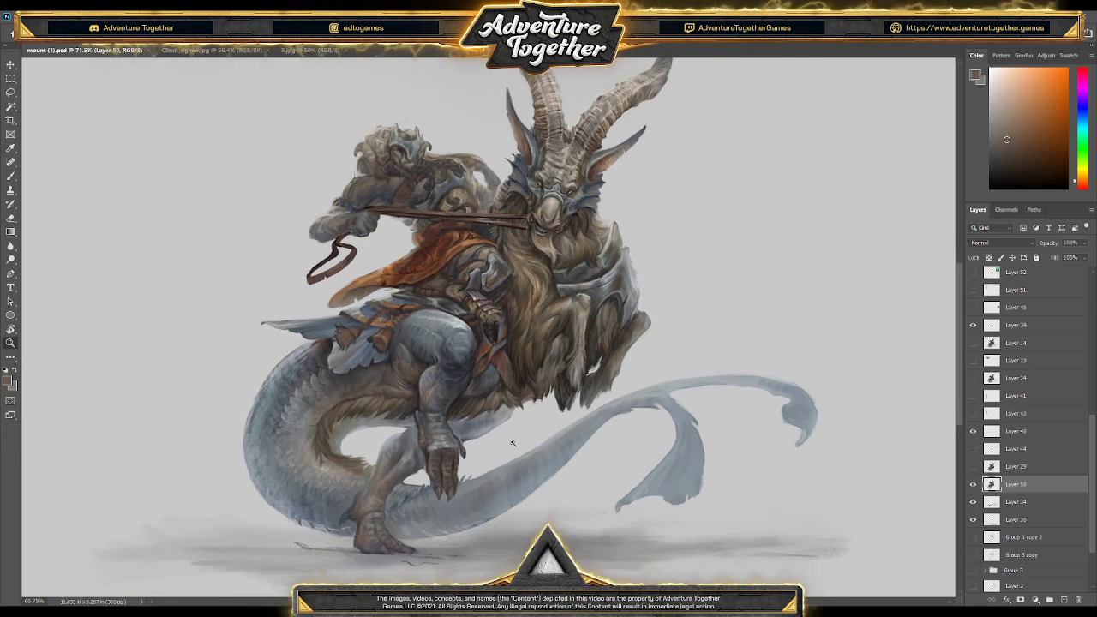
{"action": "scroll", "coordinate": [525, 504], "scroll_direction": "up", "scroll_amount": 2}
{"action": "scroll", "coordinate": [581, 502], "scroll_direction": "up", "scroll_amount": 1}
{"action": "scroll", "coordinate": [581, 501], "scroll_direction": "down", "scroll_amount": 1}
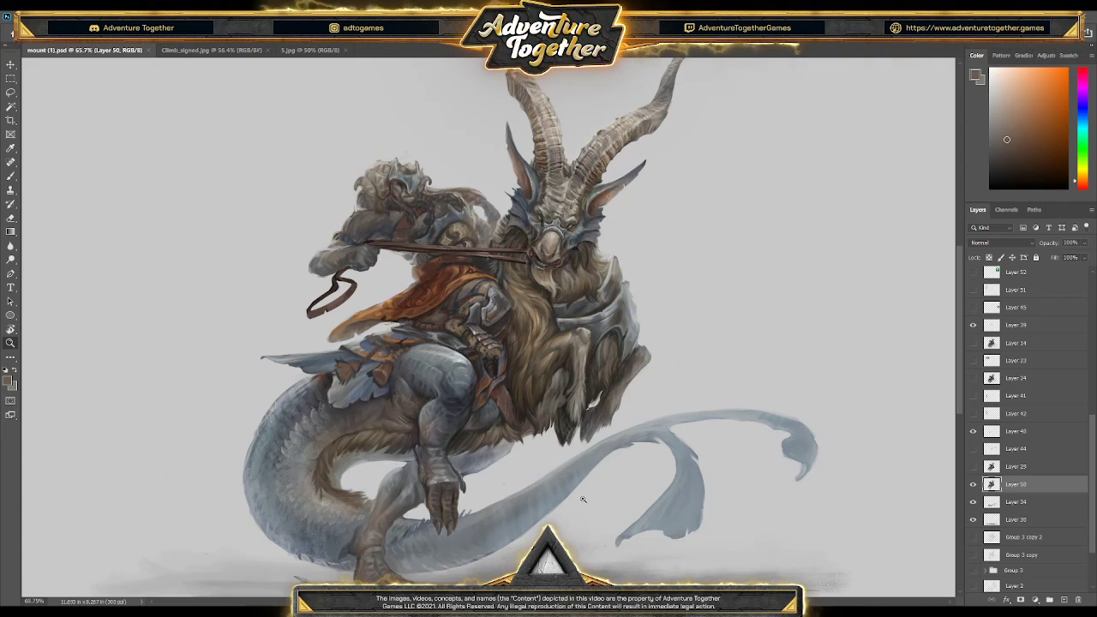
{"action": "scroll", "coordinate": [585, 499], "scroll_direction": "up", "scroll_amount": 3}
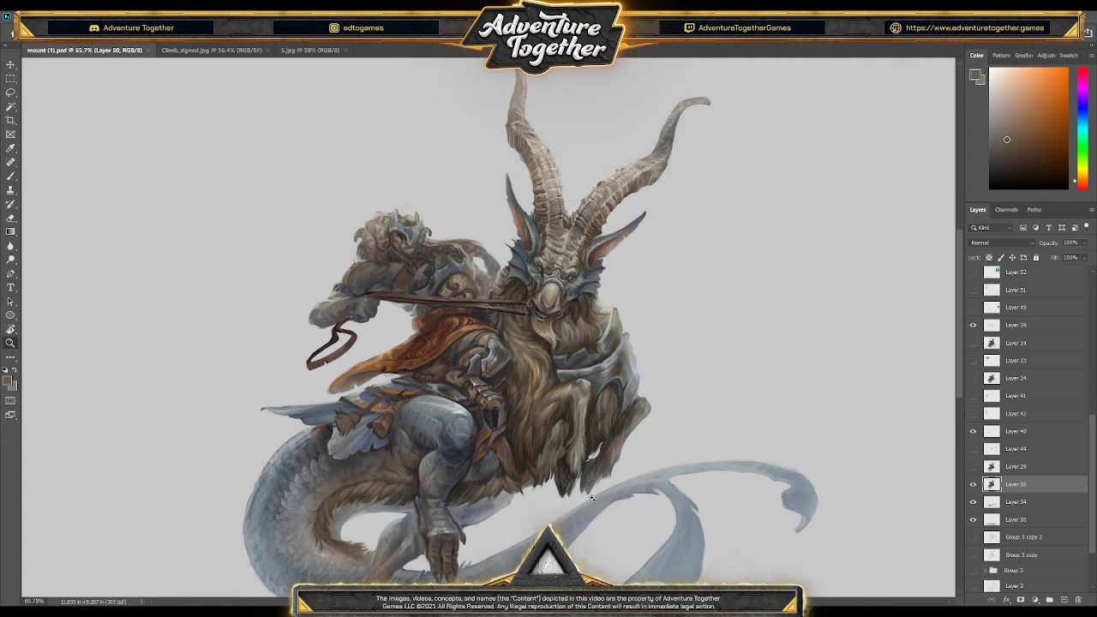
{"action": "scroll", "coordinate": [592, 498], "scroll_direction": "down", "scroll_amount": 3}
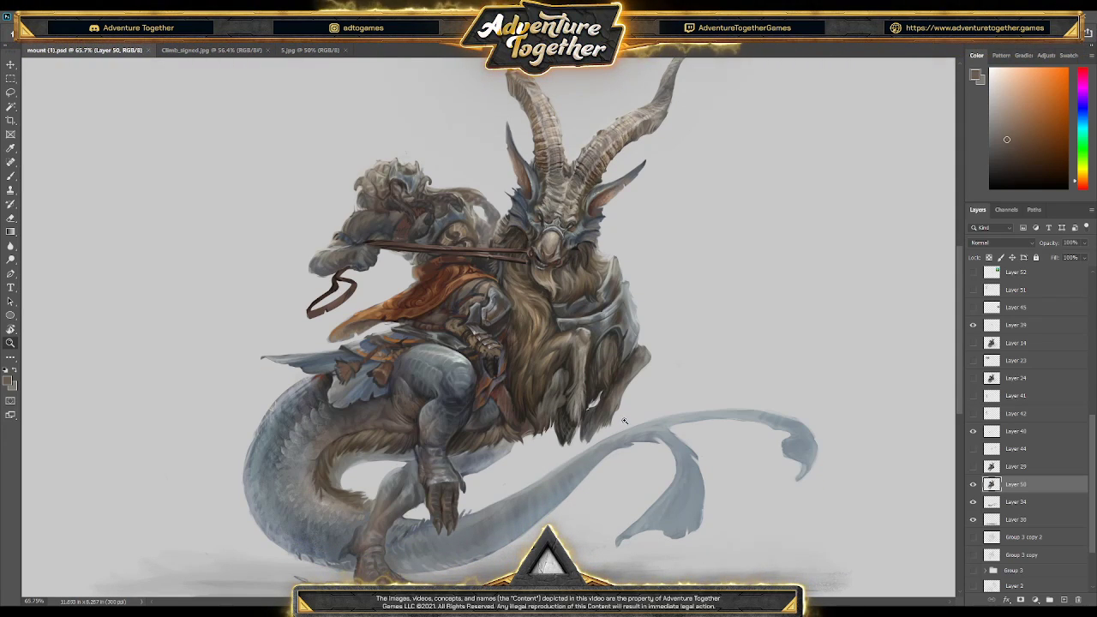
{"action": "left_click", "coordinate": [553, 353], "text": "alt"}
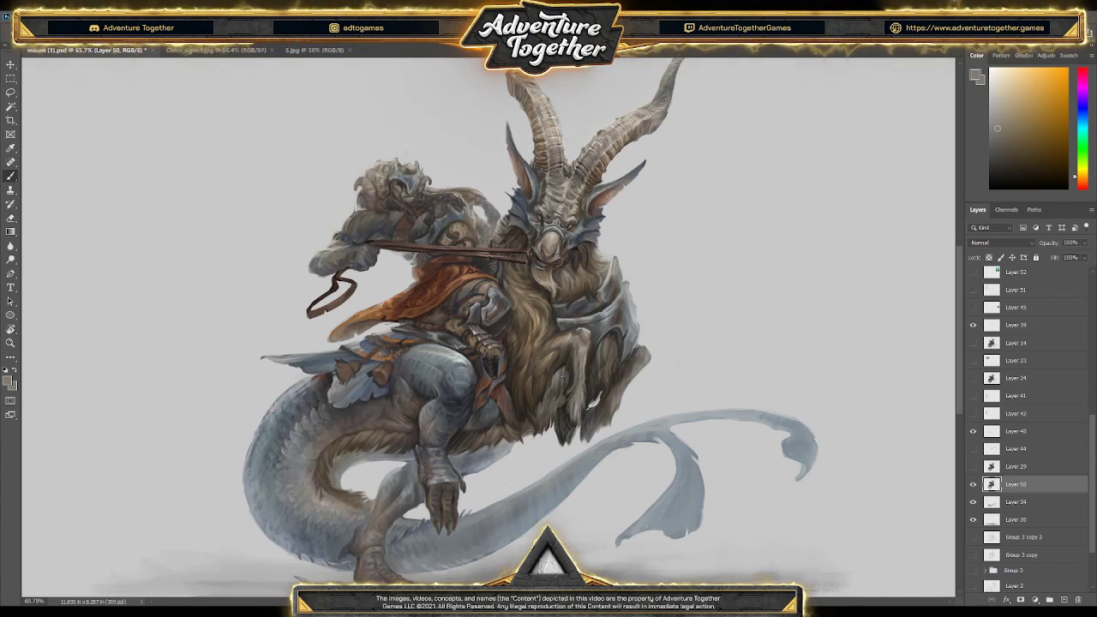
{"action": "key", "text": "ctrl+s"}
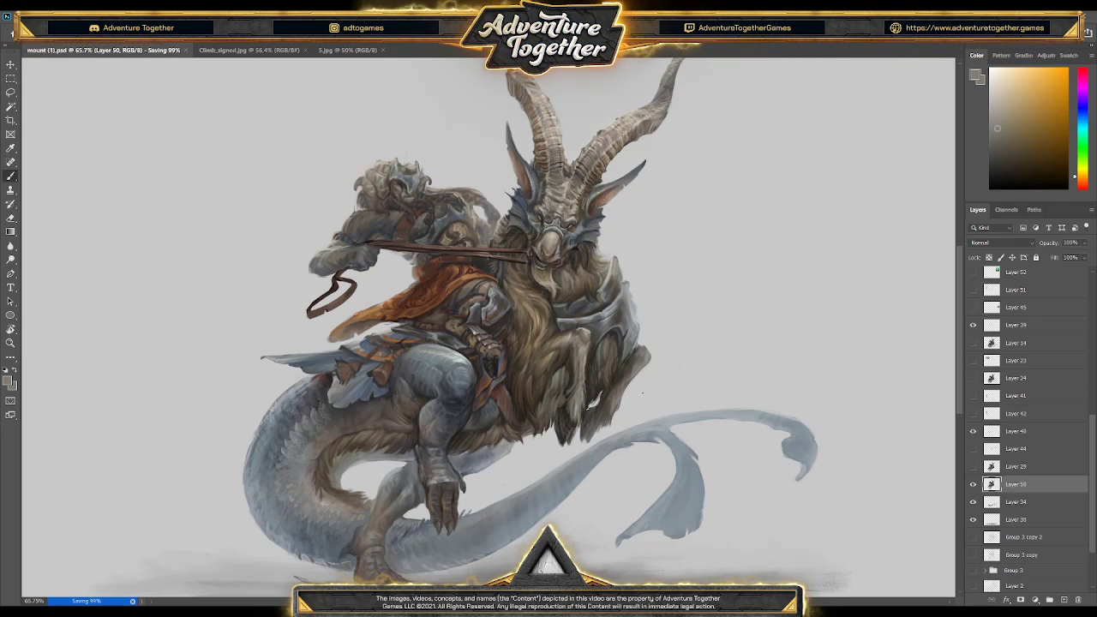
- Deepen the shadows around the goat's nearer foreleg and lower chest fur with sampled dark browns, and save the document
{"action": "left_click", "coordinate": [573, 383], "text": "alt"}
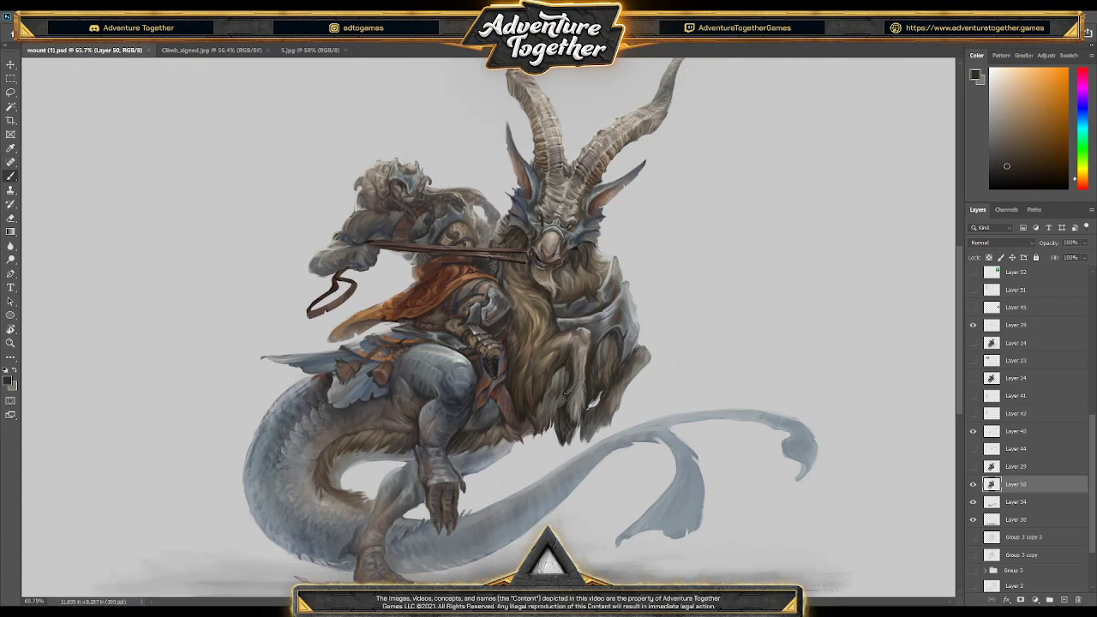
{"action": "left_click", "coordinate": [590, 379], "text": "alt"}
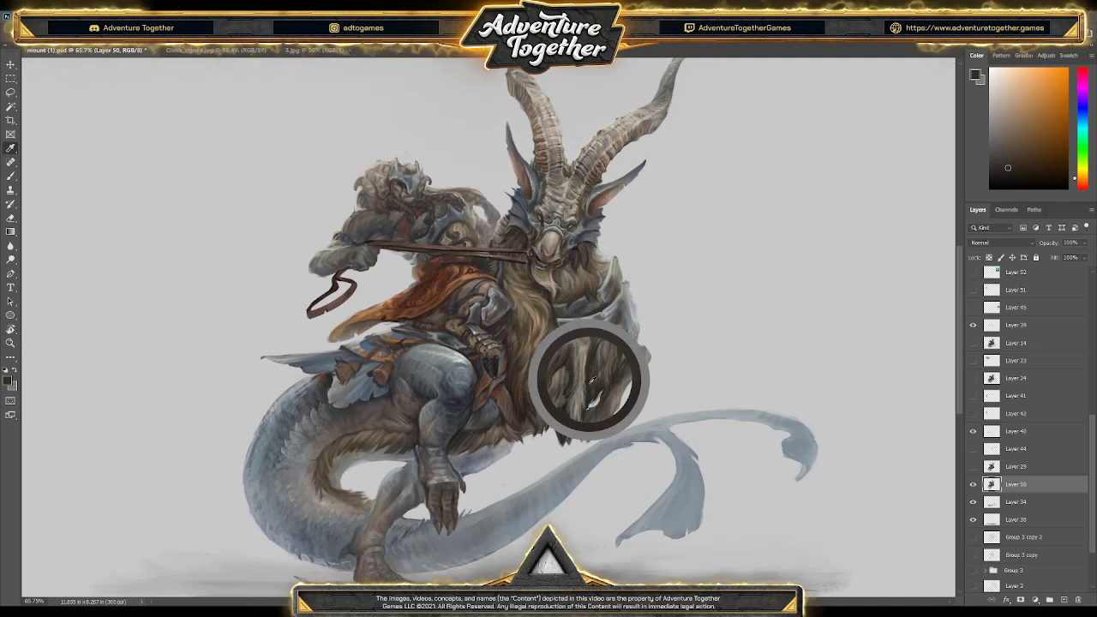
{"action": "left_click", "coordinate": [576, 355], "text": "alt"}
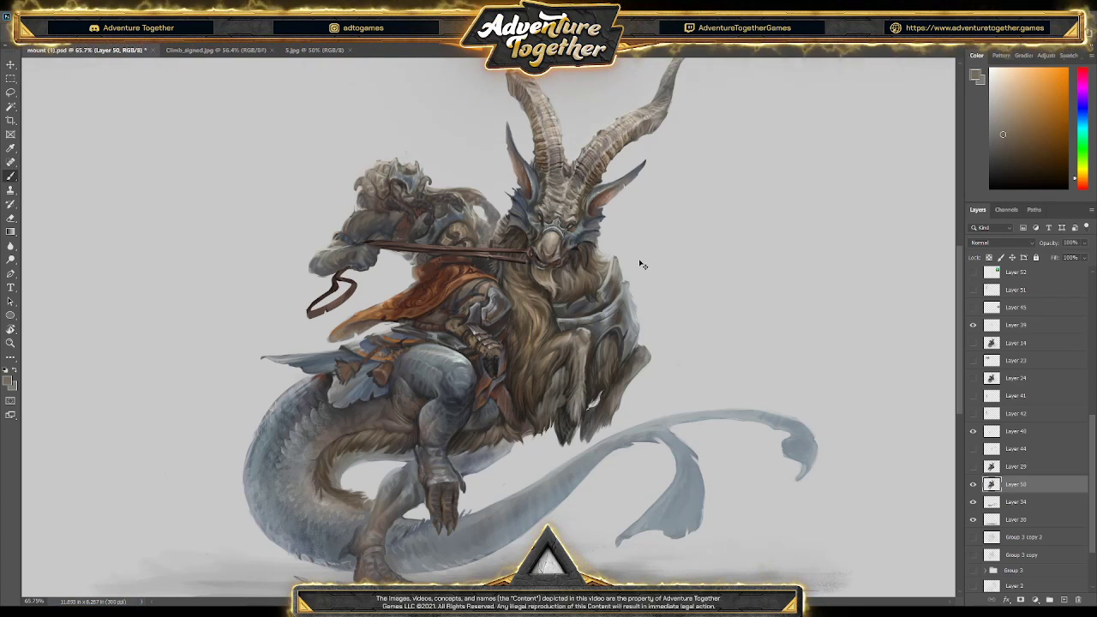
{"action": "key", "text": "z"}
{"action": "key", "text": "b"}
{"action": "left_click", "coordinate": [562, 358], "text": "alt"}
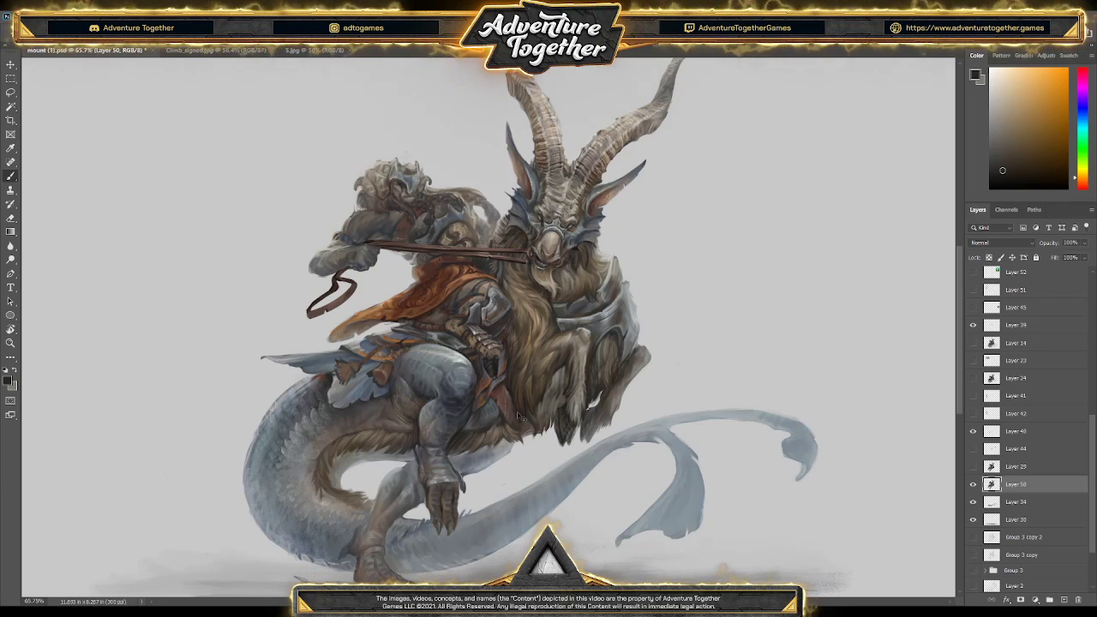
{"action": "key", "text": "ctrl+s"}
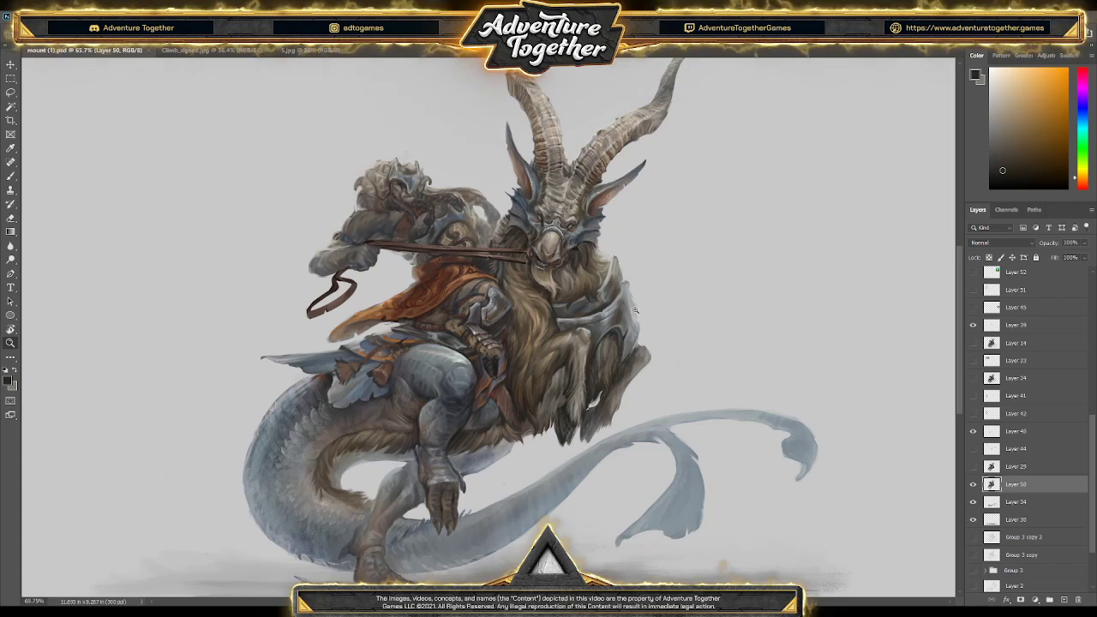
- Refine the goat's farther foreleg and hoof with sampled dark brown and mid grey, clean up the outer edges, and save the document
{"action": "key", "text": "b"}
{"action": "key", "text": "e"}
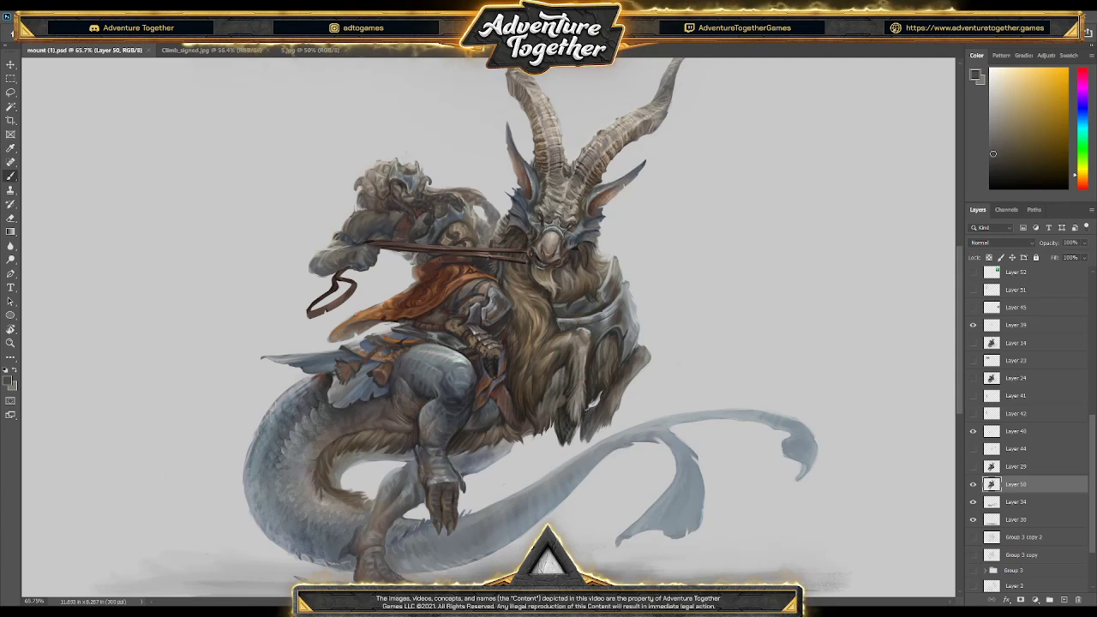
{"action": "key", "text": "i"}
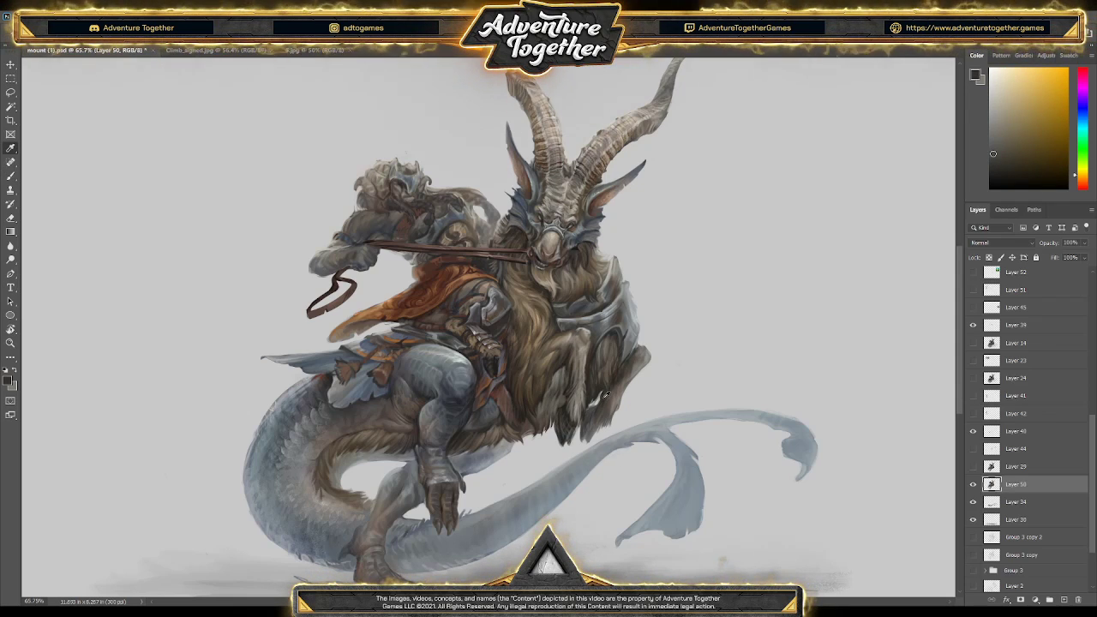
{"action": "left_click", "coordinate": [605, 396]}
{"action": "key", "text": "b"}
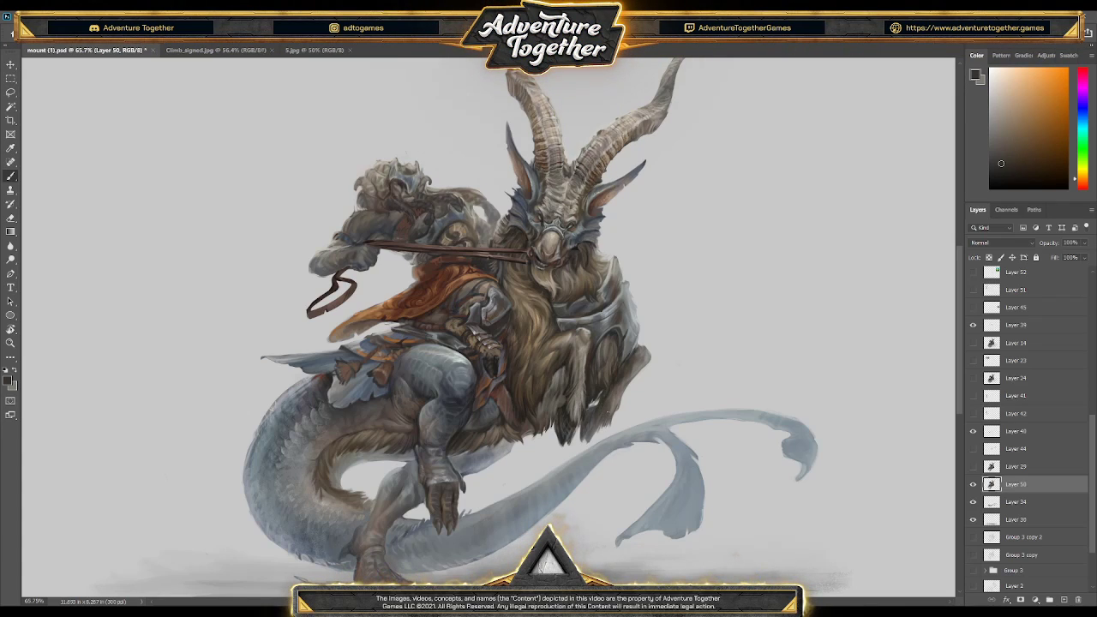
{"action": "left_click", "coordinate": [647, 369]}
{"action": "key", "text": "b"}
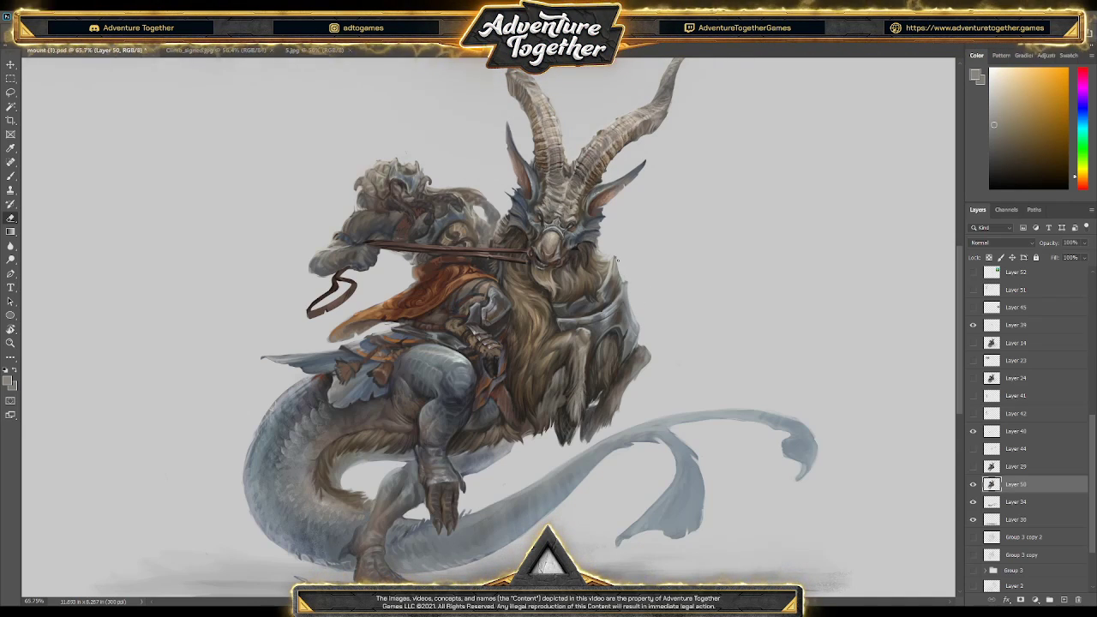
{"action": "key", "text": "ctrl+s"}
- Refine the shading of the goat's ear farther from the rider with a sampled reddish brown and a dark grey
{"action": "key", "text": "z"}
{"action": "left_click", "coordinate": [676, 268], "text": "alt"}
{"action": "left_click_drag", "start_coordinate": [676, 268], "coordinate": [665, 266]}
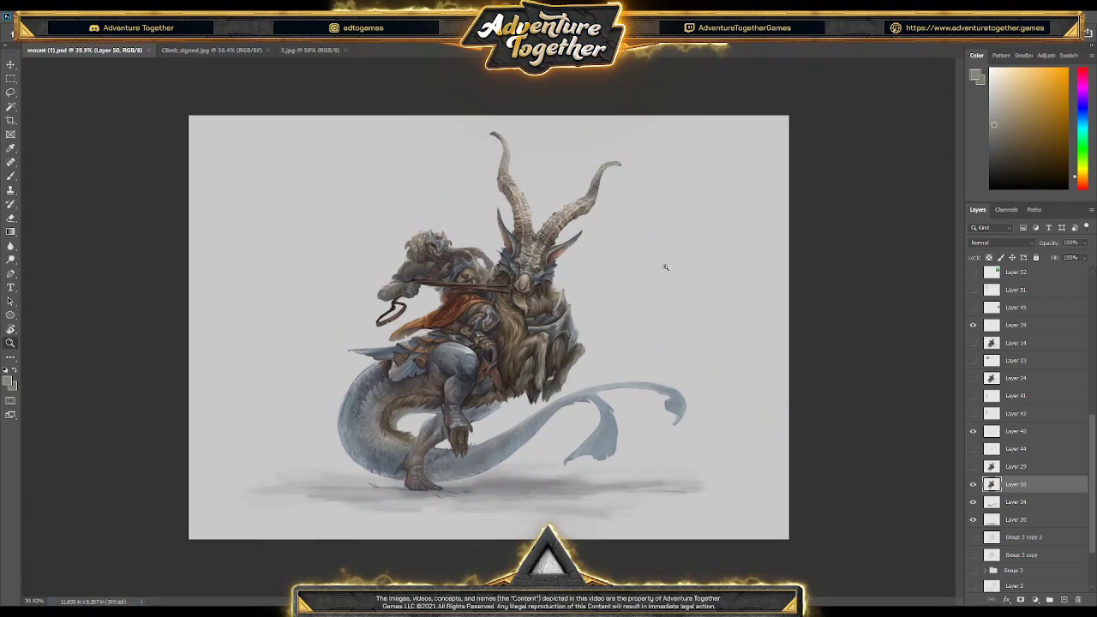
{"action": "left_click_drag", "start_coordinate": [583, 334], "coordinate": [607, 339]}
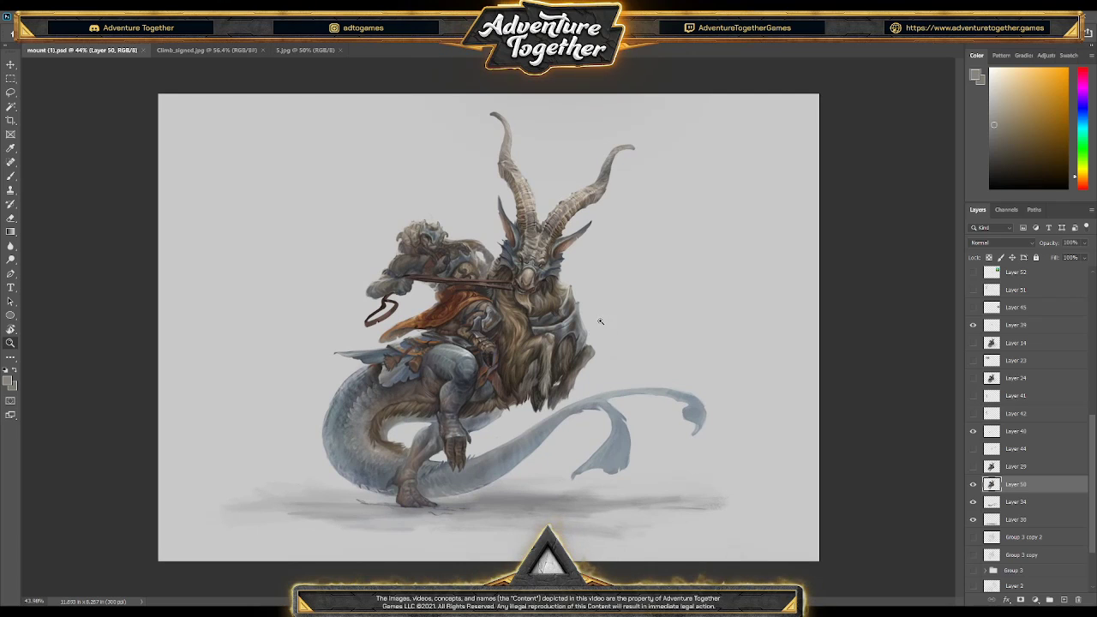
{"action": "left_click_drag", "start_coordinate": [549, 257], "coordinate": [590, 229]}
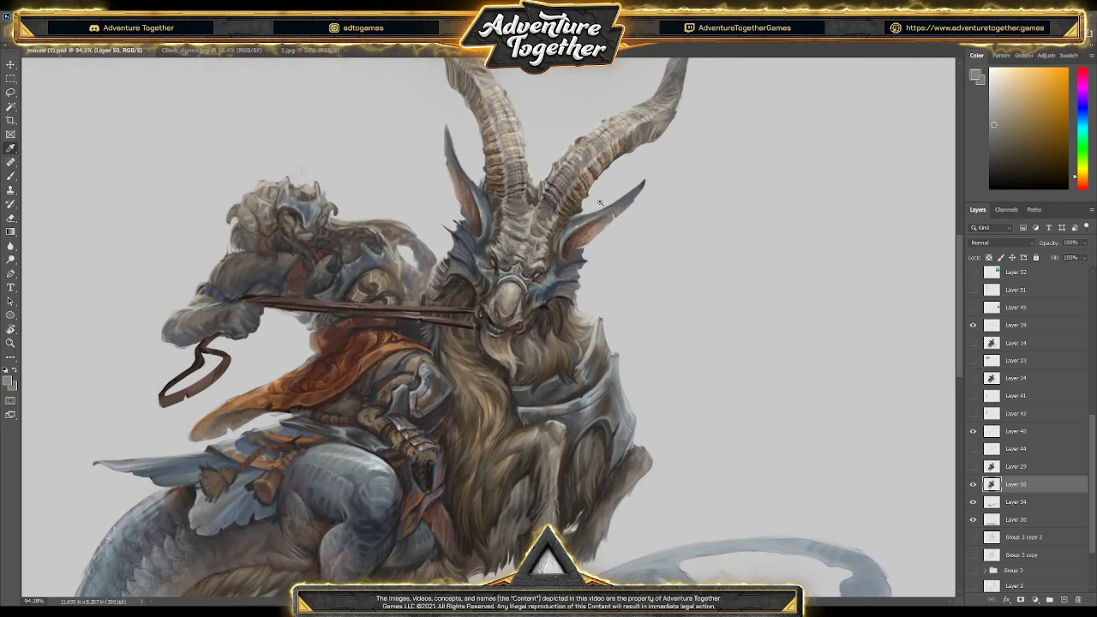
{"action": "left_click", "coordinate": [591, 229], "text": "alt"}
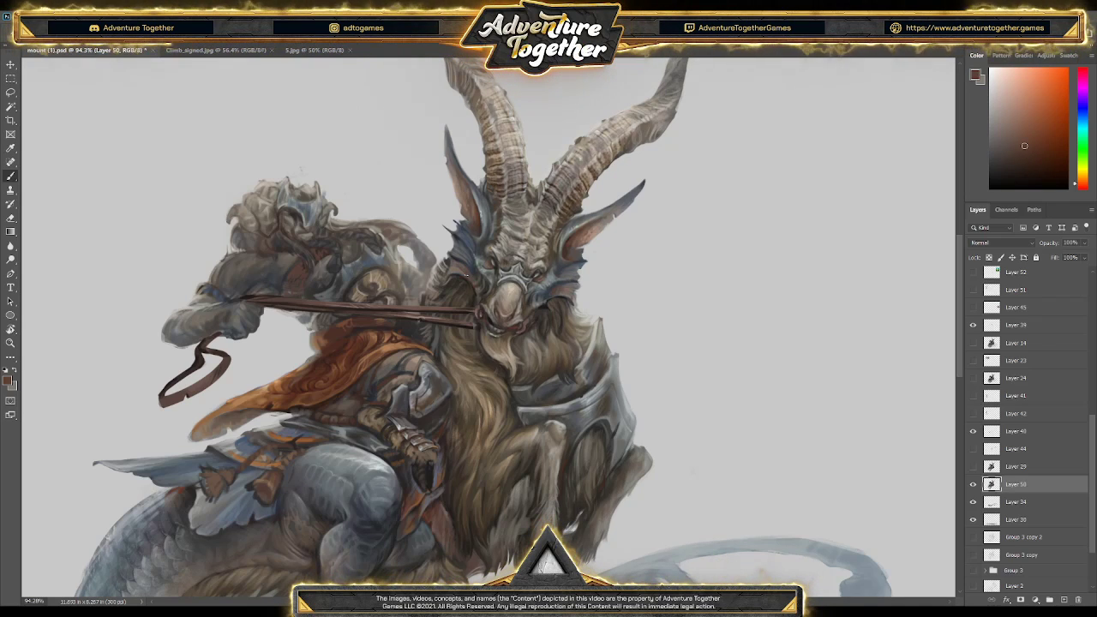
{"action": "key", "text": "alt"}
{"action": "left_click", "coordinate": [598, 225], "text": "alt"}
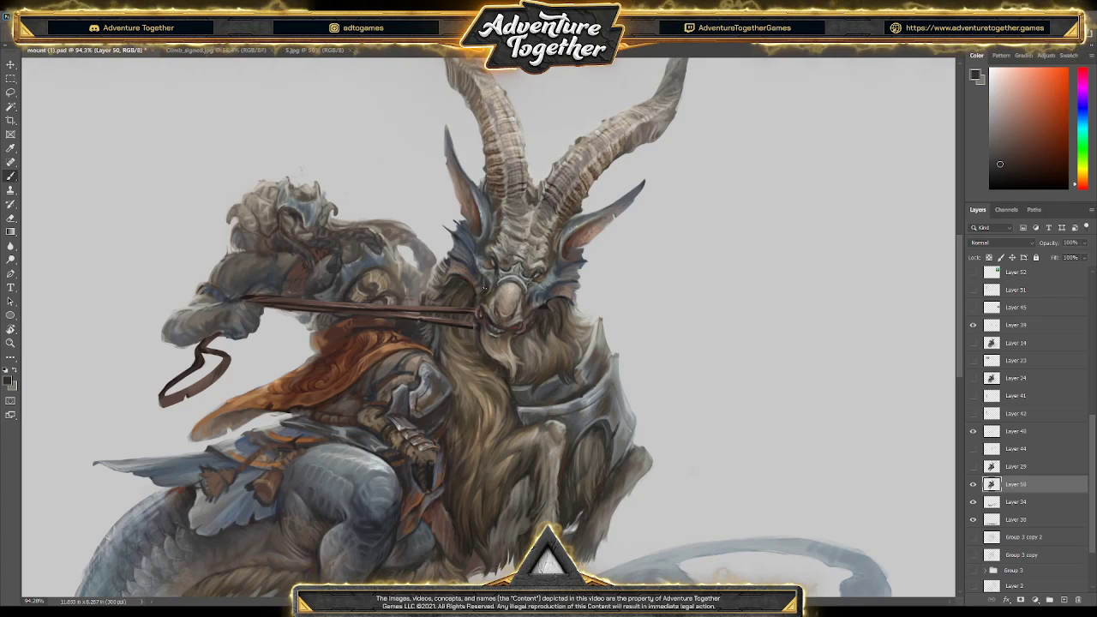
- Save the document and check the whole painting at a reduced zoom
{"action": "key", "text": "ctrl+s"}
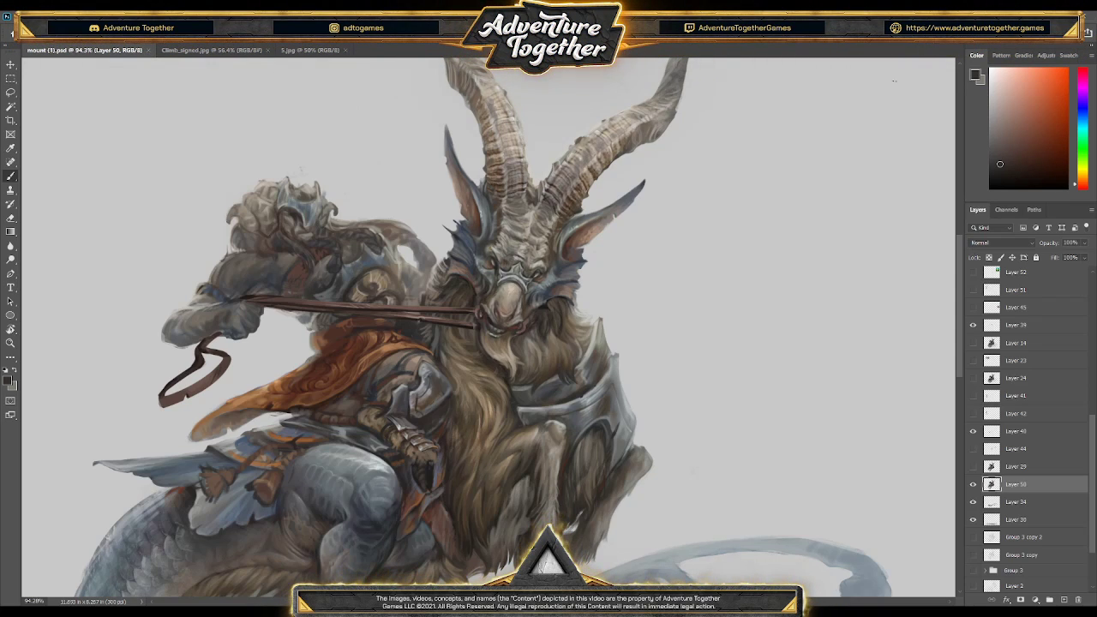
{"action": "scroll", "coordinate": [507, 253], "scroll_direction": "down", "scroll_amount": 5}
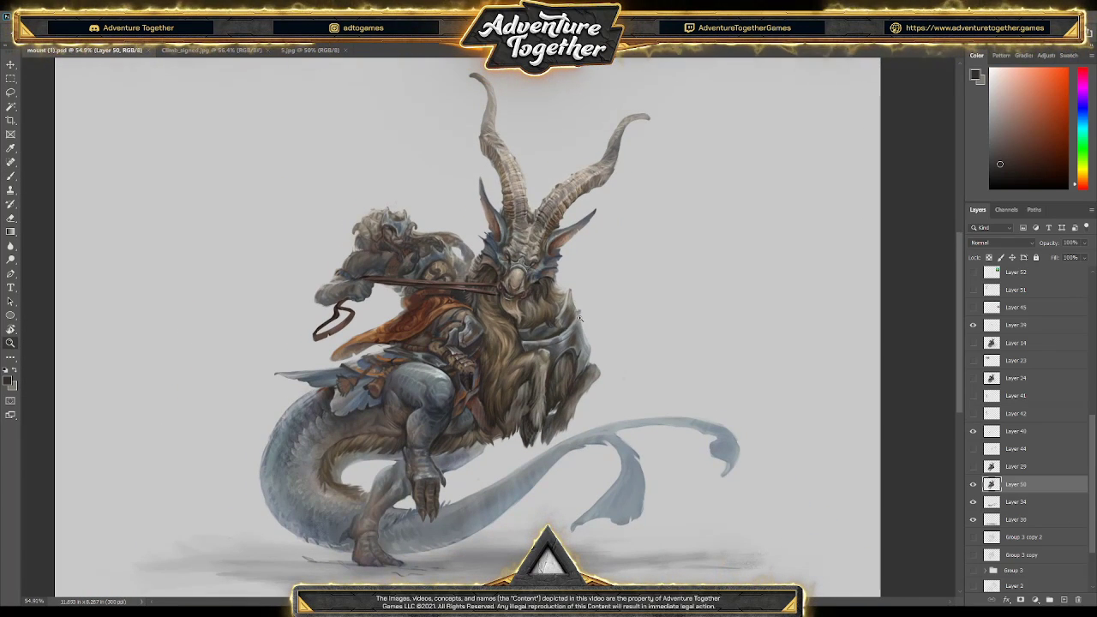
{"action": "mouse_move", "coordinate": [586, 319]}
{"action": "left_mouse_down"}
{"action": "mouse_move", "coordinate": [559, 315]}
{"action": "mouse_move", "coordinate": [568, 314]}
{"action": "left_mouse_up"}
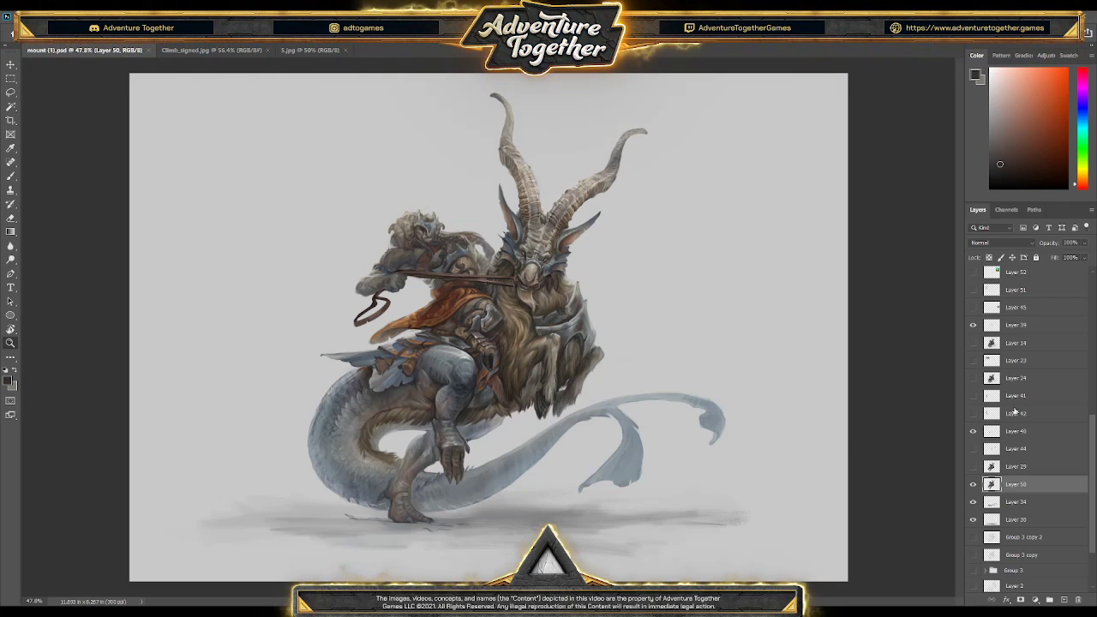
- Turn on the Black & White 1 adjustment layer and compare the current painting's values with the earlier version on Layer 53
{"action": "scroll", "coordinate": [1014, 412], "scroll_direction": "up", "scroll_amount": 10}
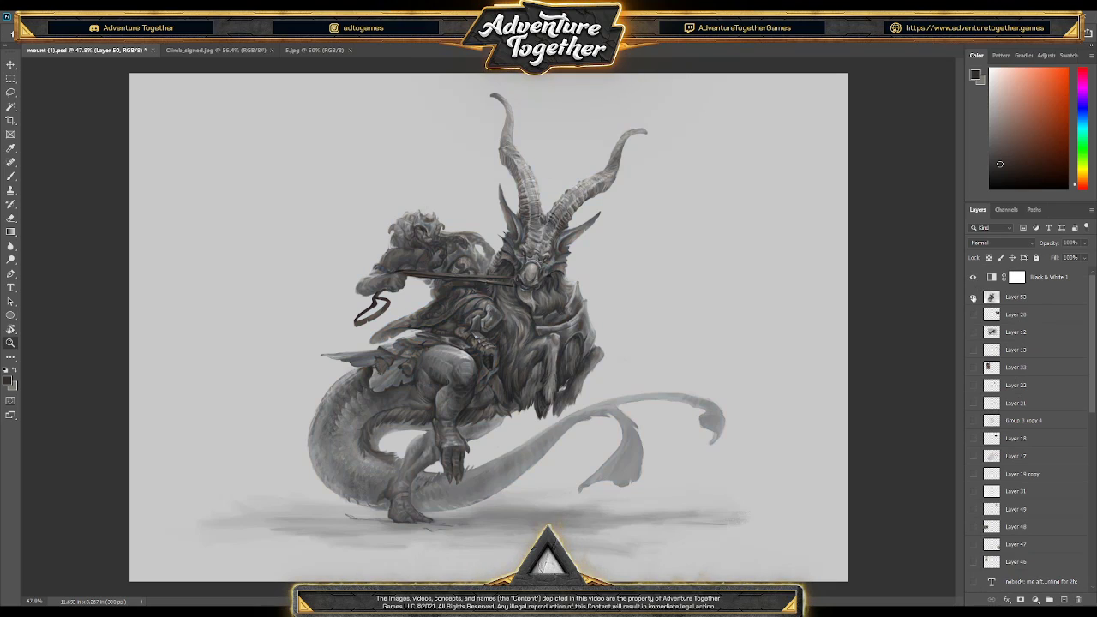
{"action": "left_click", "coordinate": [974, 297]}
{"action": "left_click", "coordinate": [973, 297]}
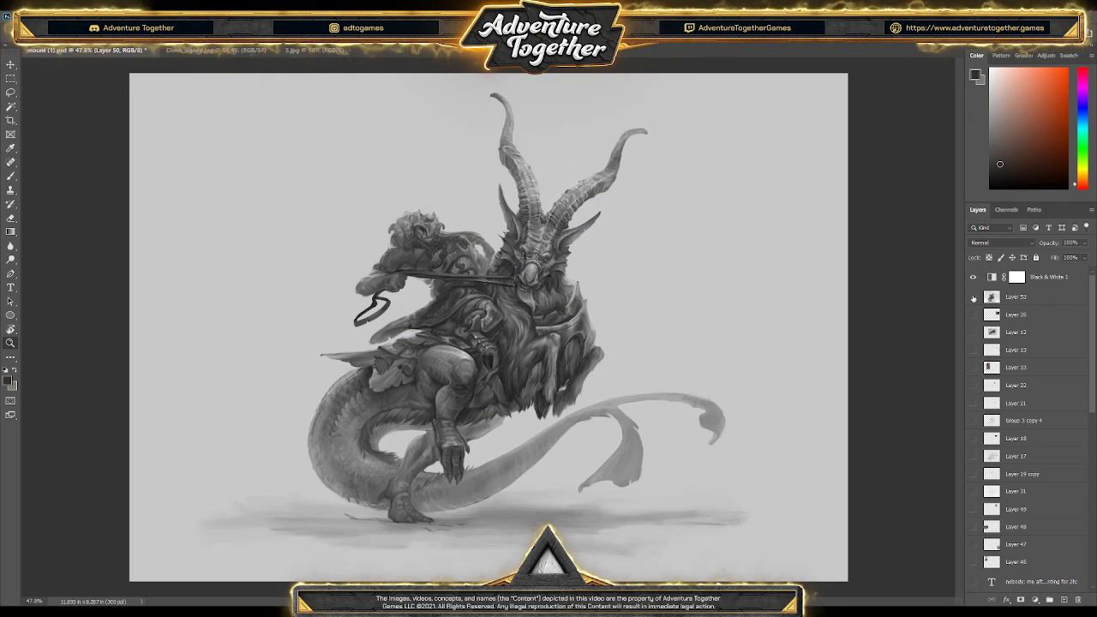
{"action": "left_click", "coordinate": [973, 298]}
{"action": "left_click", "coordinate": [973, 297]}
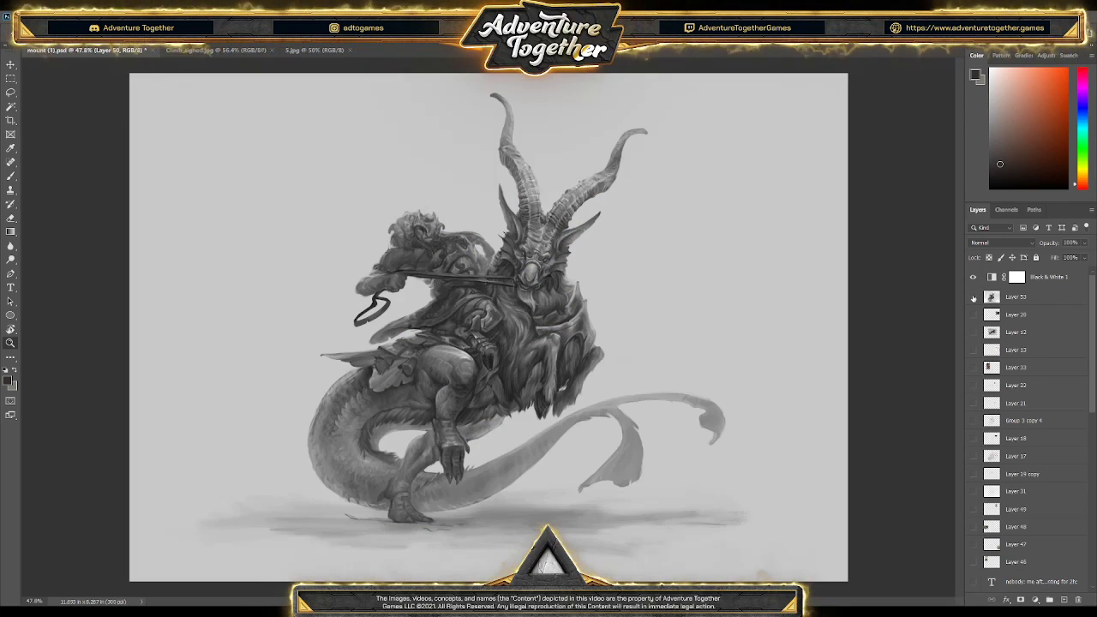
{"action": "left_click", "coordinate": [973, 297]}
{"action": "left_click", "coordinate": [973, 298]}
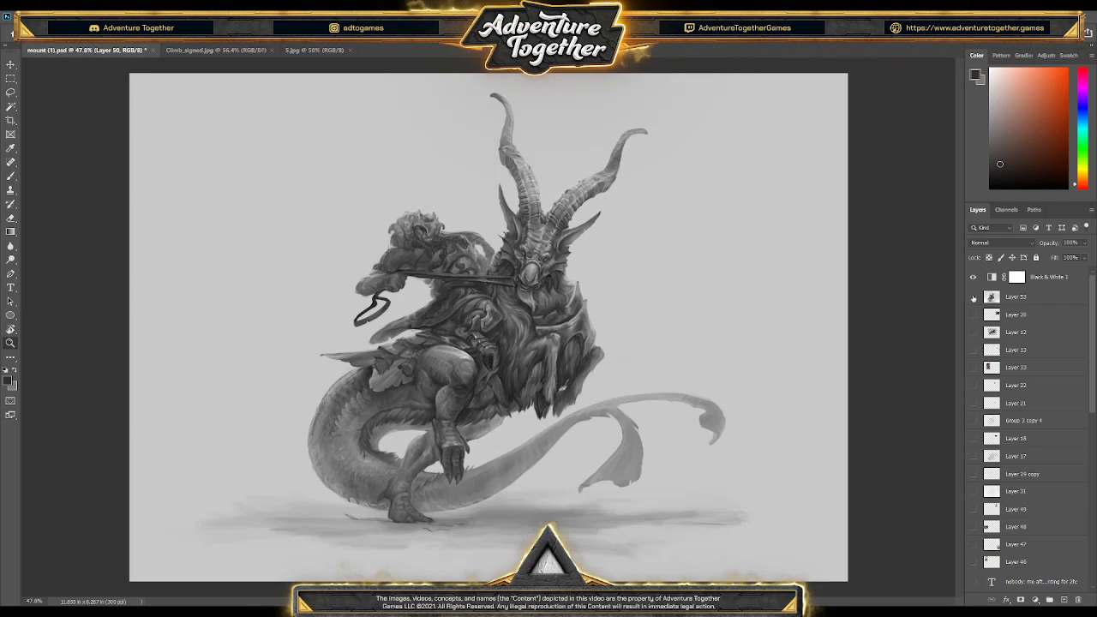
{"action": "left_click", "coordinate": [973, 298]}
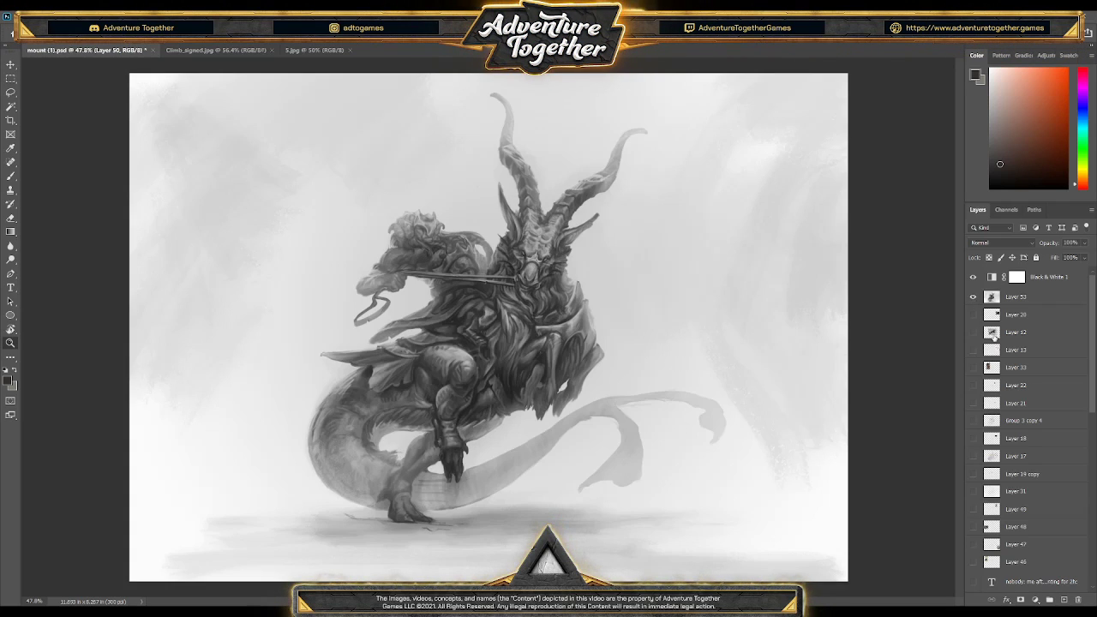
{"action": "left_click", "coordinate": [973, 298]}
- Show Layer 31 to lay its light haze over the painting and background
{"action": "scroll", "coordinate": [973, 427], "scroll_direction": "down", "scroll_amount": 2}
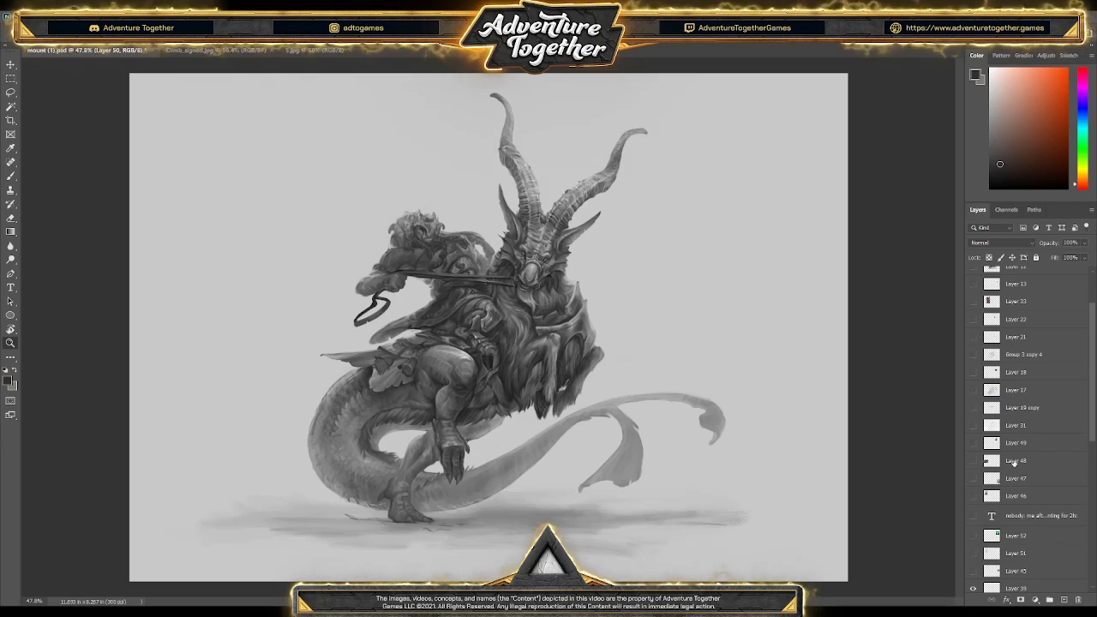
{"action": "left_click", "coordinate": [973, 426]}
{"action": "scroll", "coordinate": [973, 386], "scroll_direction": "up", "scroll_amount": 2}
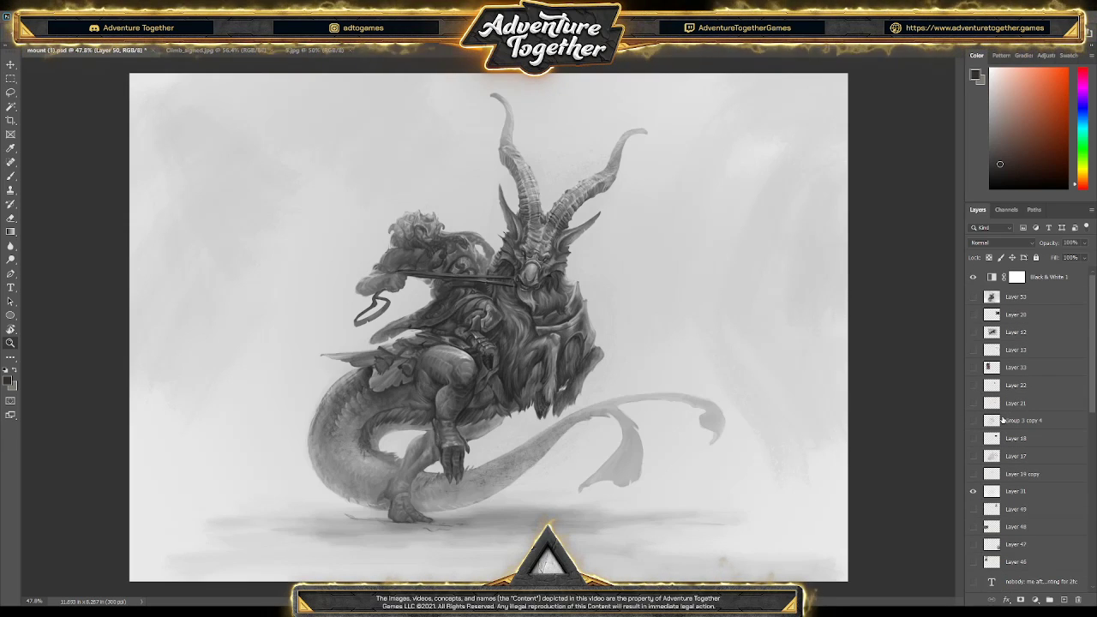
- Compare the hazed painting with the Layer 53 version repeatedly in greyscale, examining the contrast and value grouping of rider and mount
{"action": "left_click", "coordinate": [973, 298]}
{"action": "left_click", "coordinate": [973, 297]}
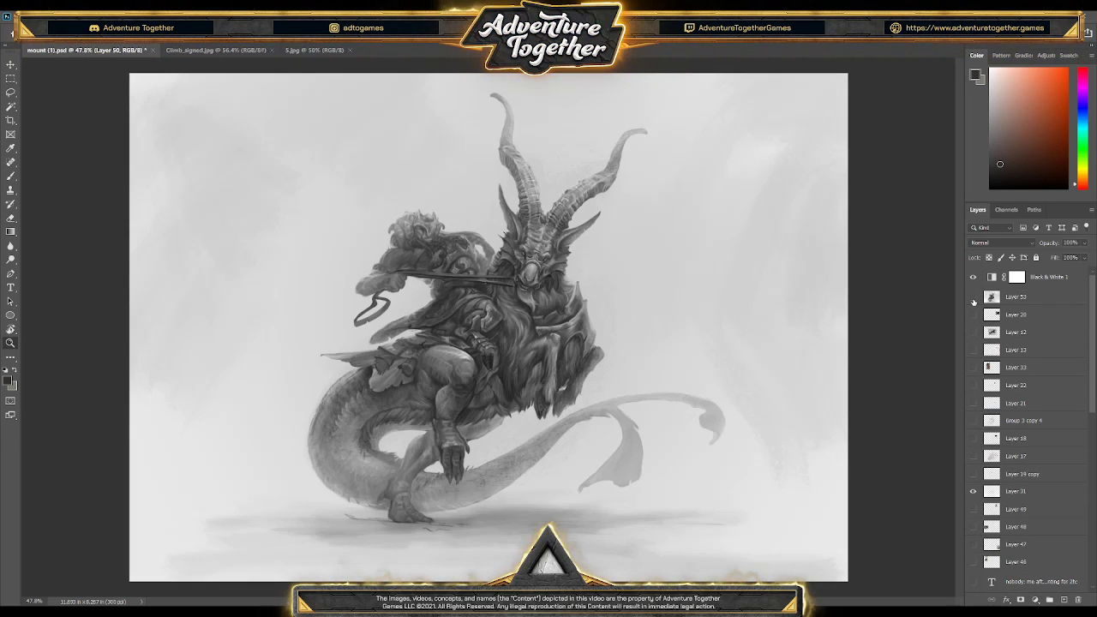
{"action": "left_click", "coordinate": [973, 297]}
{"action": "left_click", "coordinate": [974, 298]}
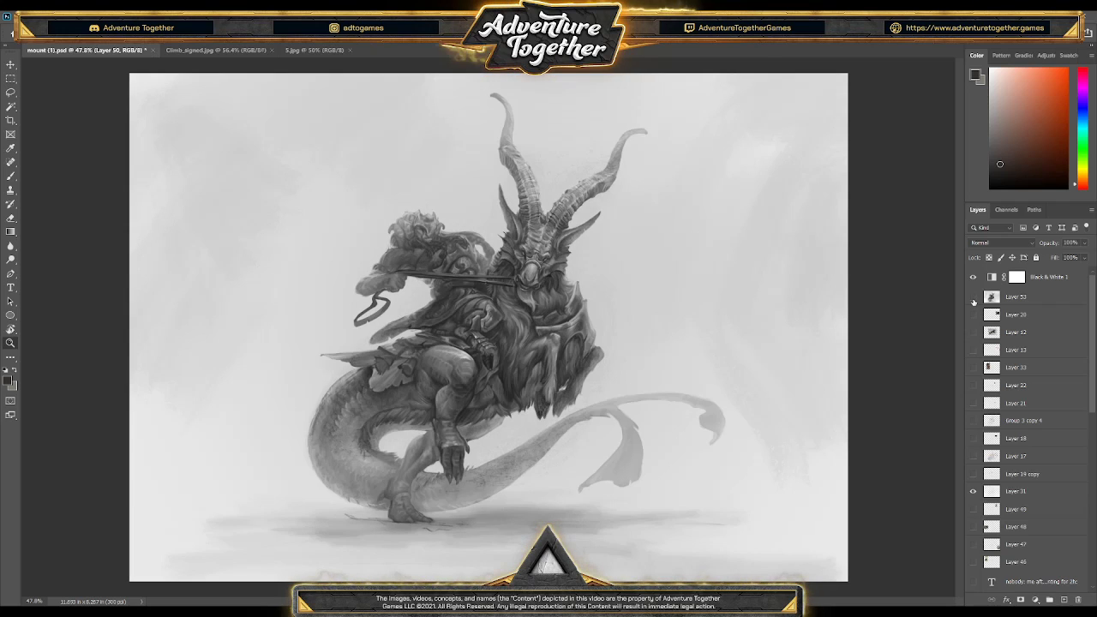
{"action": "left_click", "coordinate": [974, 298]}
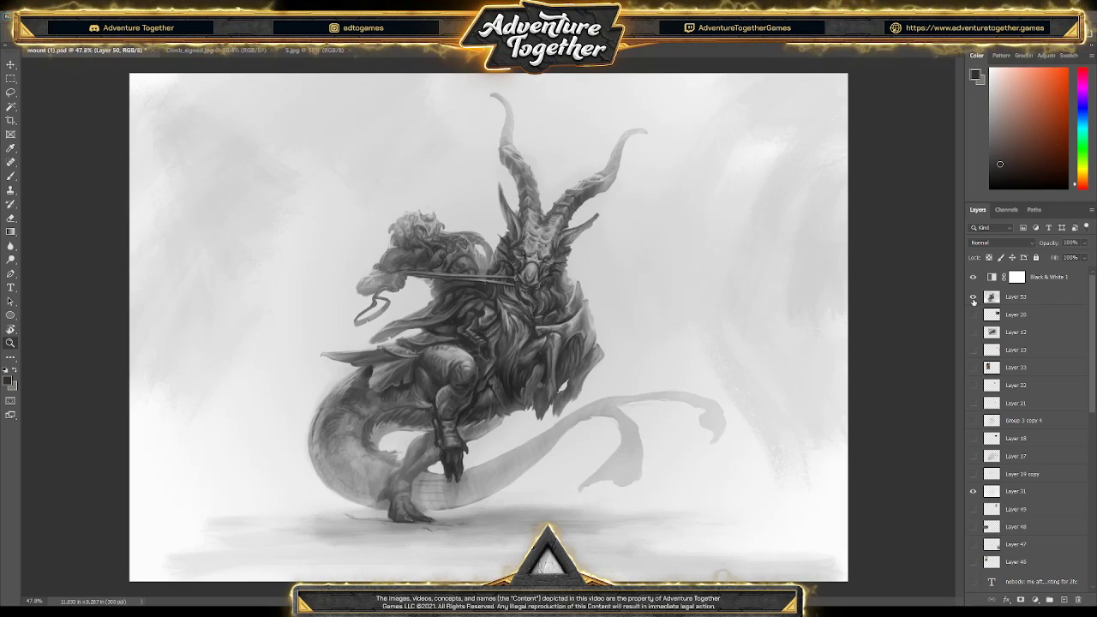
{"action": "left_click", "coordinate": [973, 297]}
{"action": "left_click", "coordinate": [973, 298]}
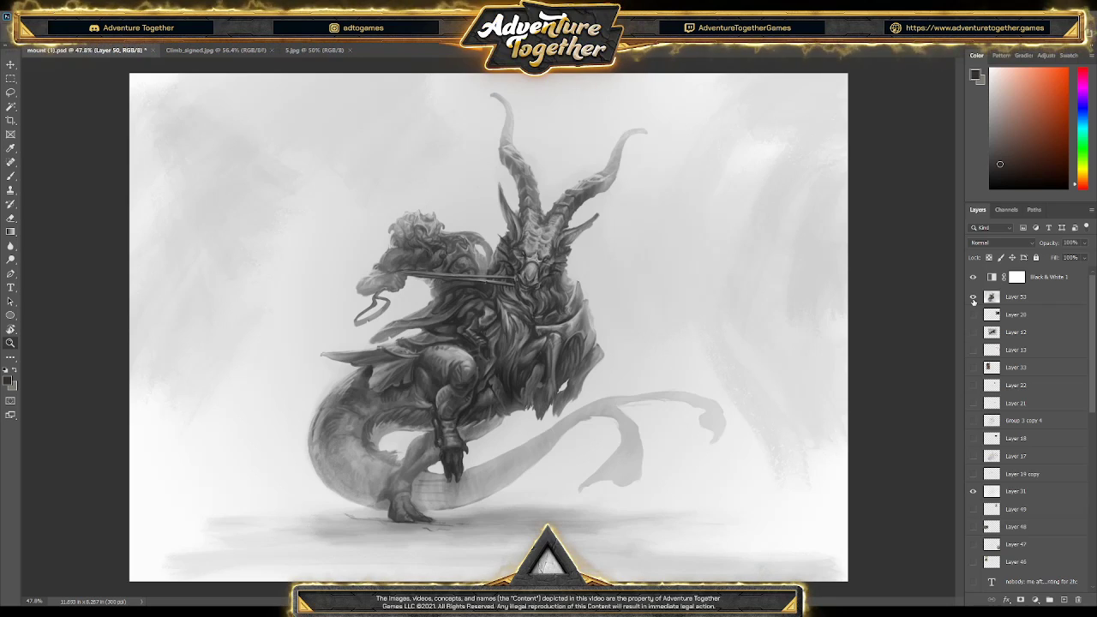
{"action": "left_click", "coordinate": [973, 297]}
{"action": "left_click", "coordinate": [973, 298]}
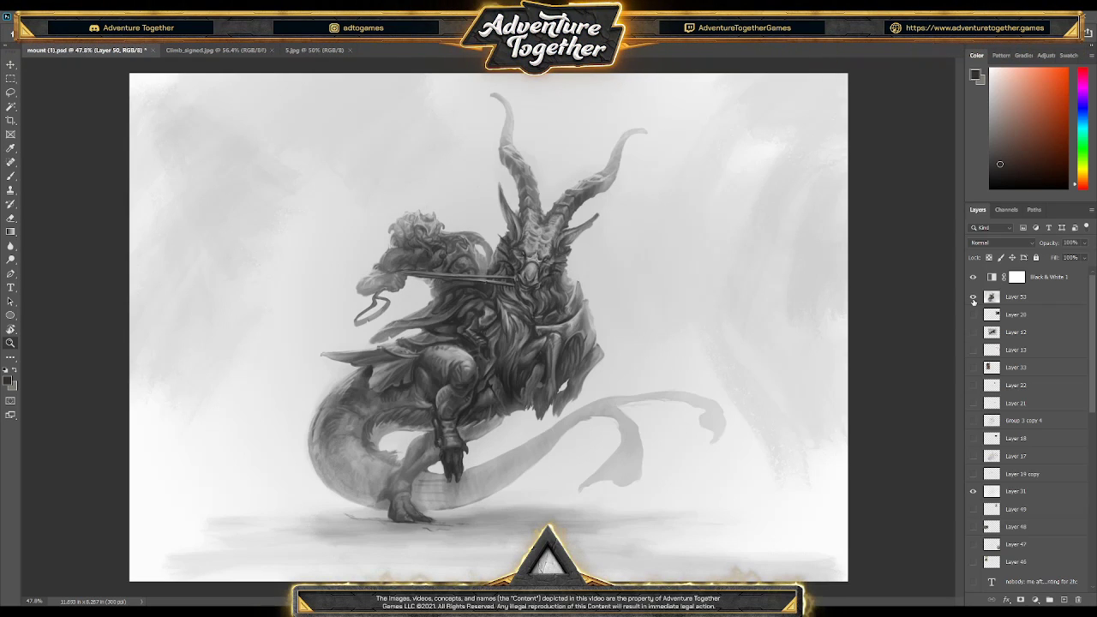
{"action": "left_click", "coordinate": [973, 297]}
{"action": "left_click", "coordinate": [973, 297]}
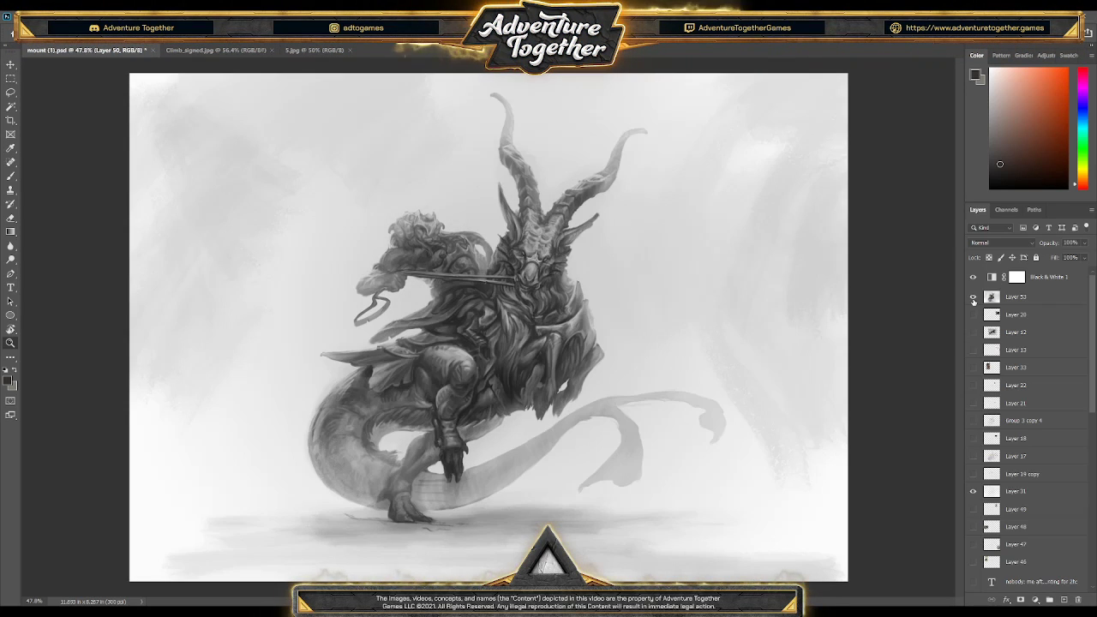
{"action": "left_click", "coordinate": [973, 297]}
{"action": "left_click", "coordinate": [974, 298]}
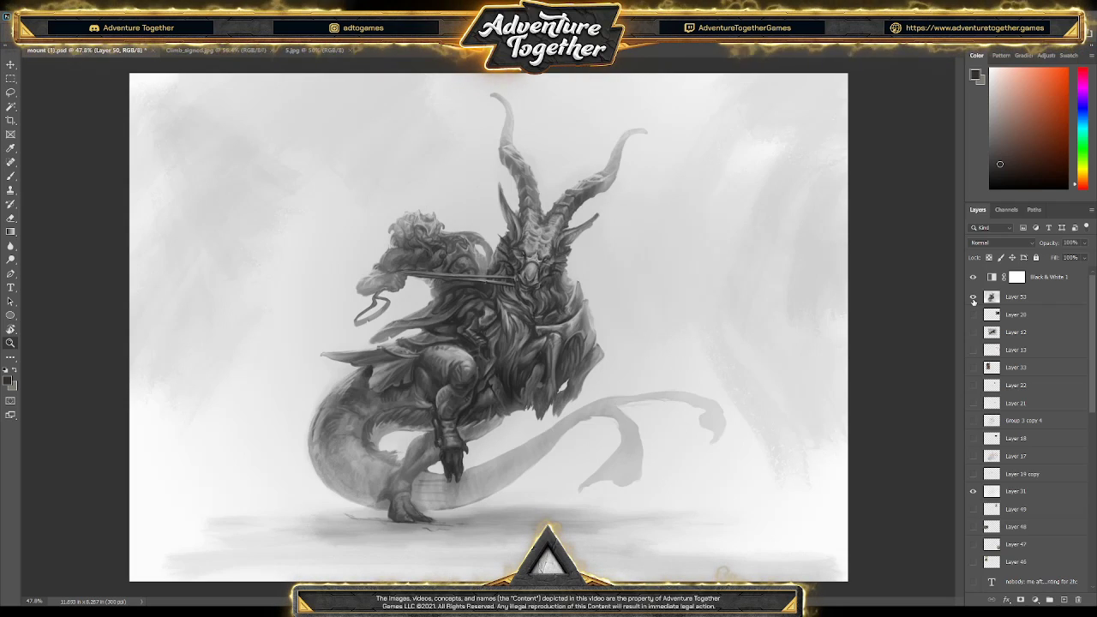
{"action": "left_click", "coordinate": [973, 298]}
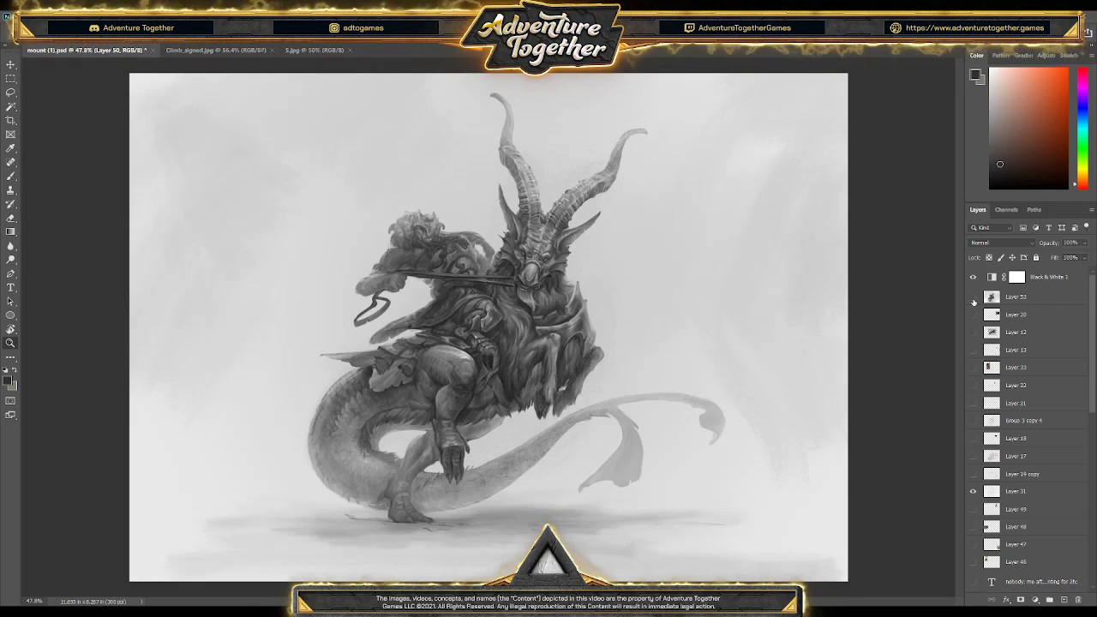
{"action": "left_click", "coordinate": [973, 297]}
{"action": "left_click", "coordinate": [973, 298]}
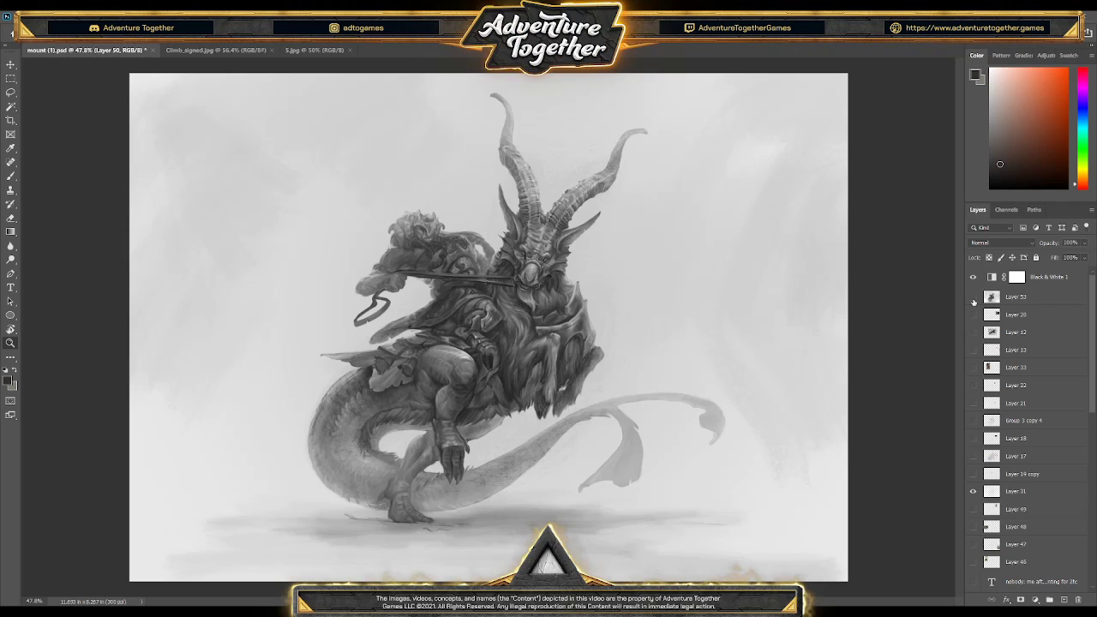
{"action": "left_click", "coordinate": [973, 298]}
{"action": "left_click", "coordinate": [974, 298]}
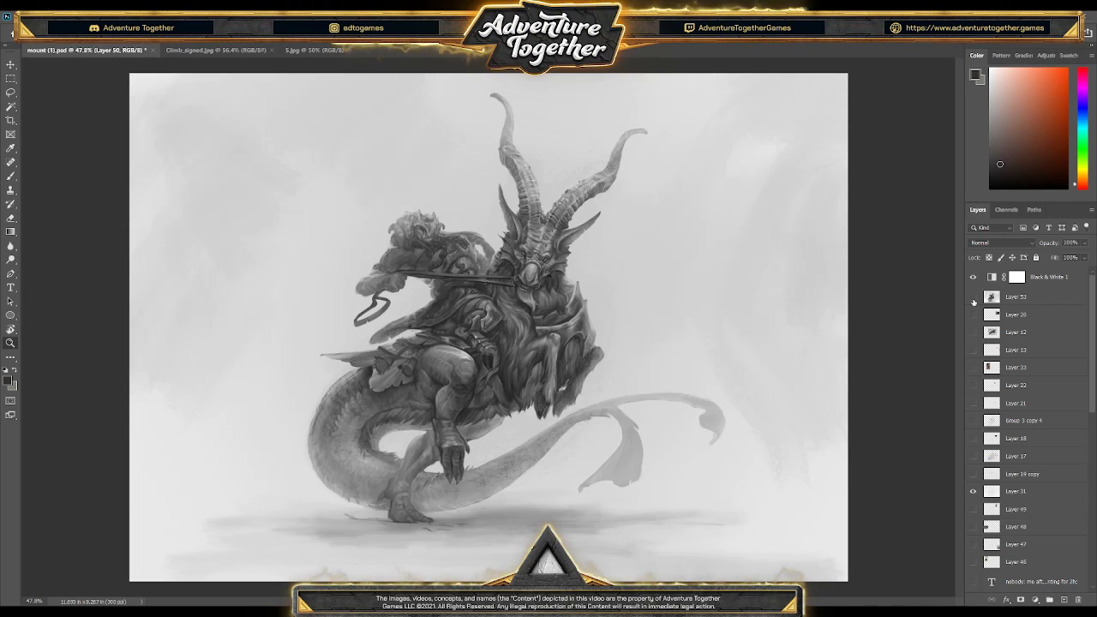
{"action": "left_click", "coordinate": [973, 298]}
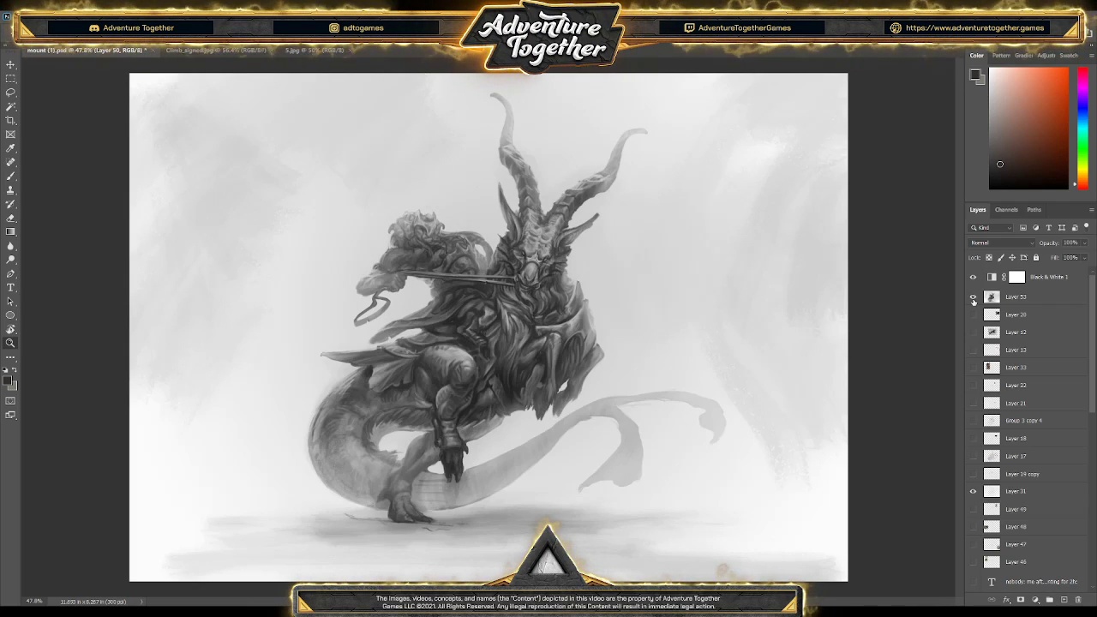
{"action": "left_click", "coordinate": [974, 298]}
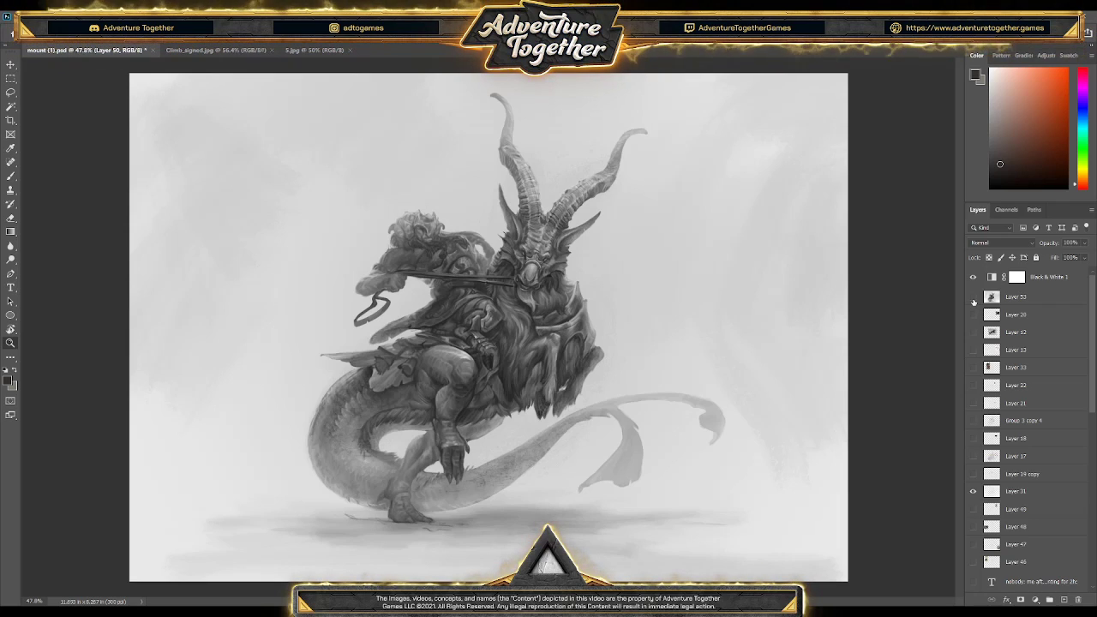
- Return the painting to colour by hiding Black & White 1, leave Layer 53 hidden, and save the document
{"action": "left_click", "coordinate": [973, 297]}
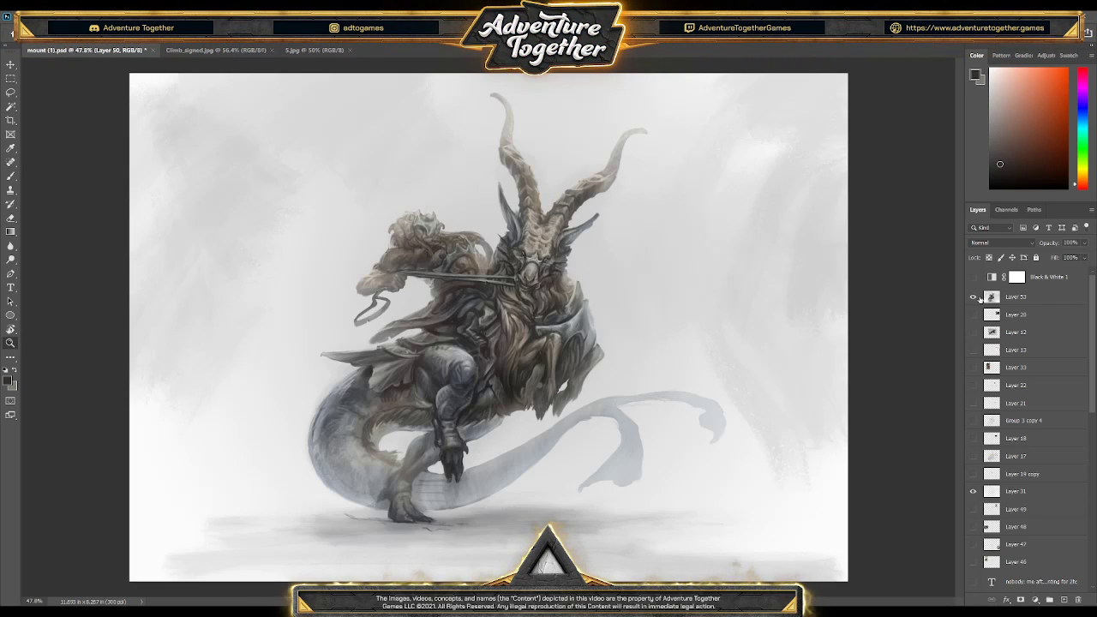
{"action": "left_click", "coordinate": [973, 297]}
{"action": "scroll", "coordinate": [1030, 441], "scroll_direction": "down", "scroll_amount": 3}
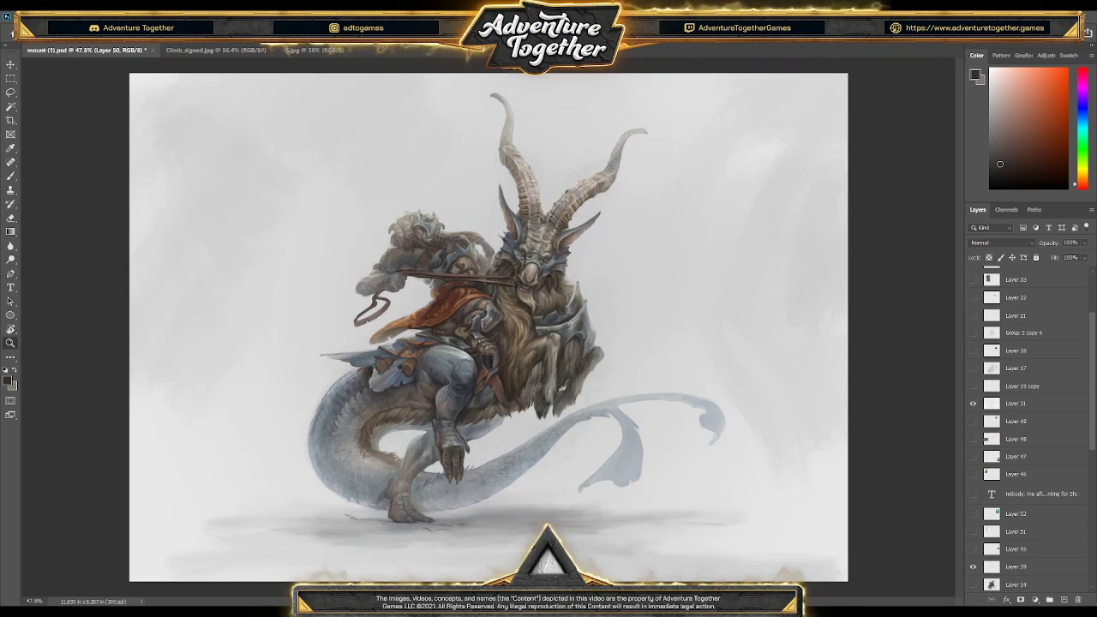
{"action": "key", "text": "ctrl+s"}
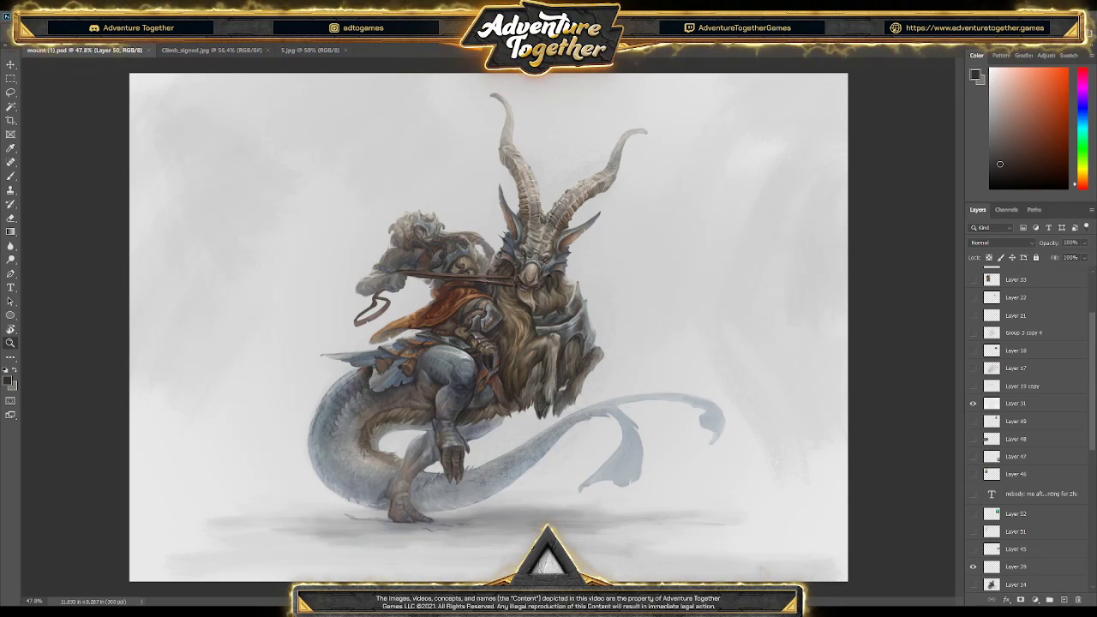
- Select Layer 53 near the top of the layer stack
{"action": "scroll", "coordinate": [1029, 429], "scroll_direction": "up", "scroll_amount": 2}
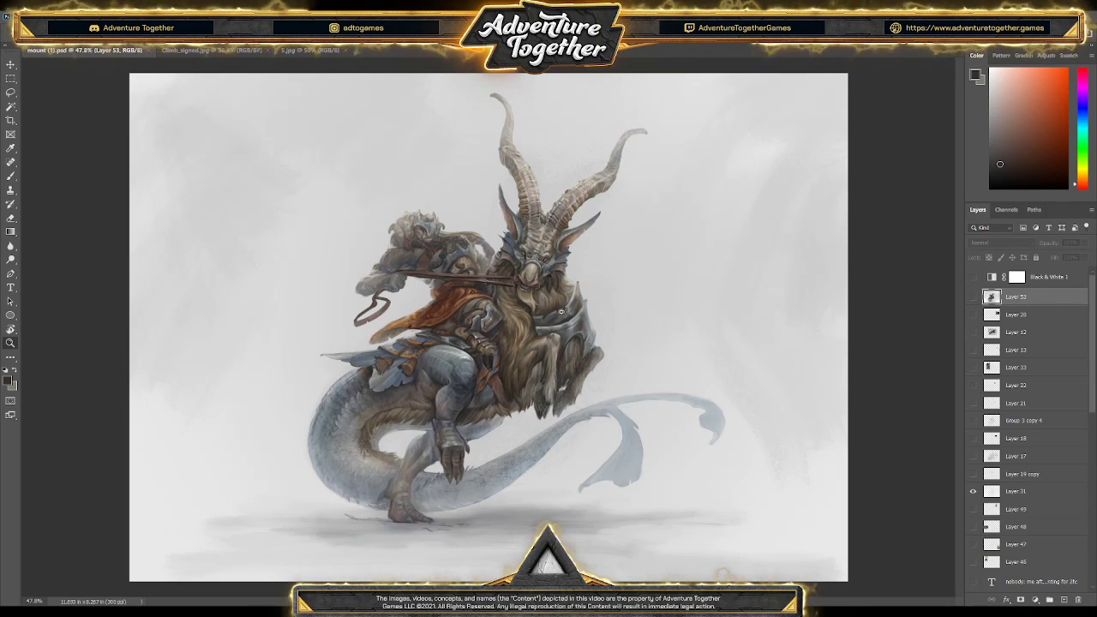
{"action": "mouse_move", "coordinate": [573, 324]}
{"action": "left_mouse_down"}
{"action": "mouse_move", "coordinate": [554, 321]}
{"action": "mouse_move", "coordinate": [567, 321]}
{"action": "left_mouse_up"}
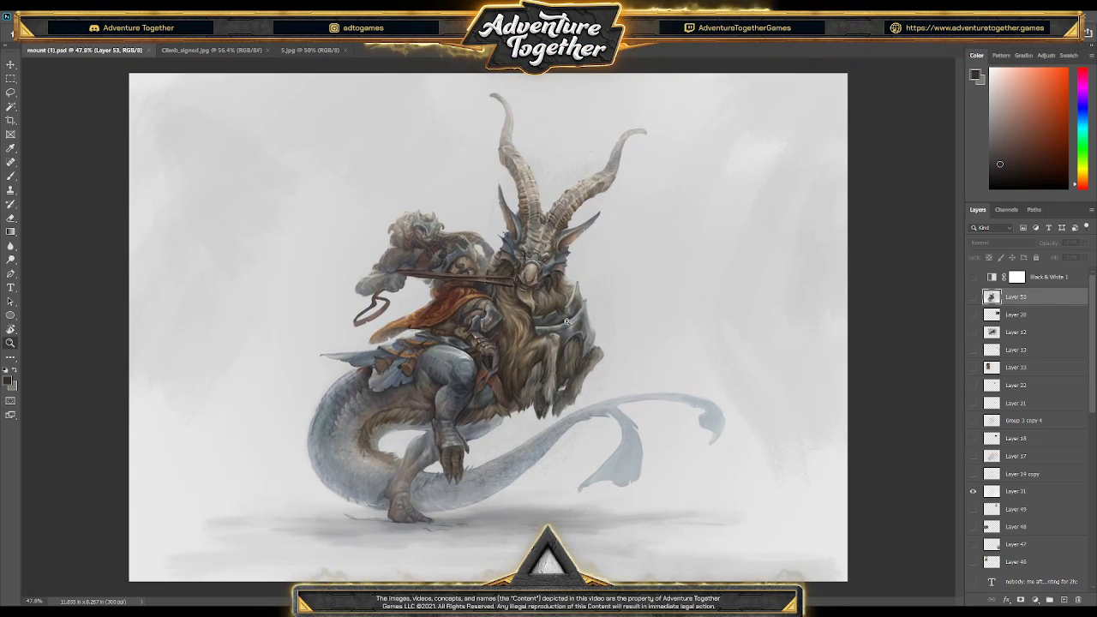